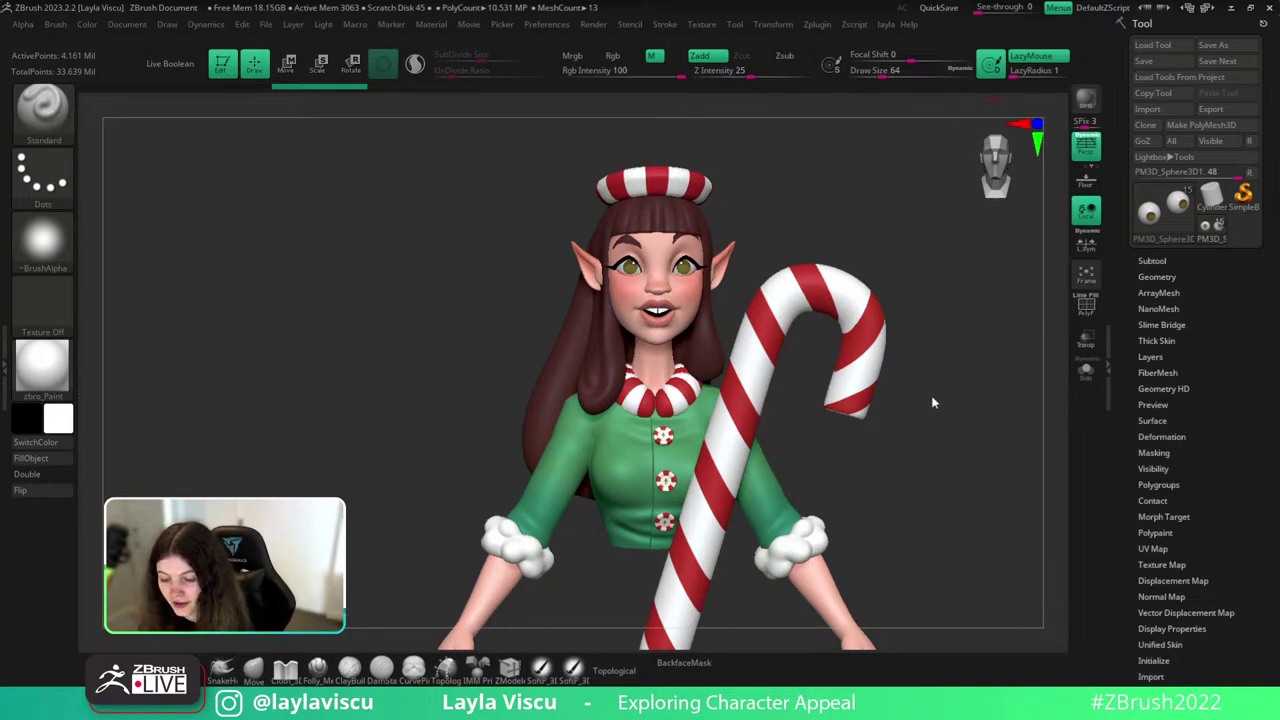
pyautogui.moveTo(966, 418)
pyautogui.mouseDown()
pyautogui.moveTo(980, 426)
pyautogui.moveTo(966, 427)
pyautogui.mouseUp()
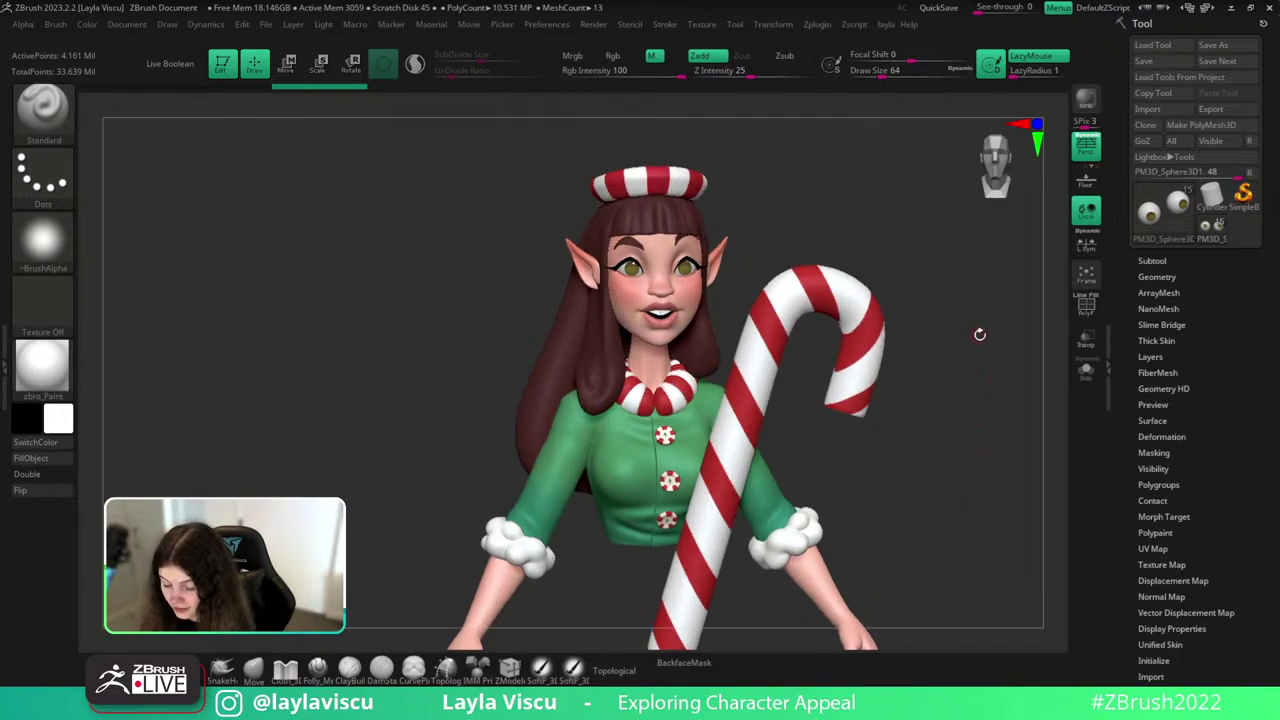
pyautogui.moveTo(980, 334); pyautogui.dragTo(993, 477)
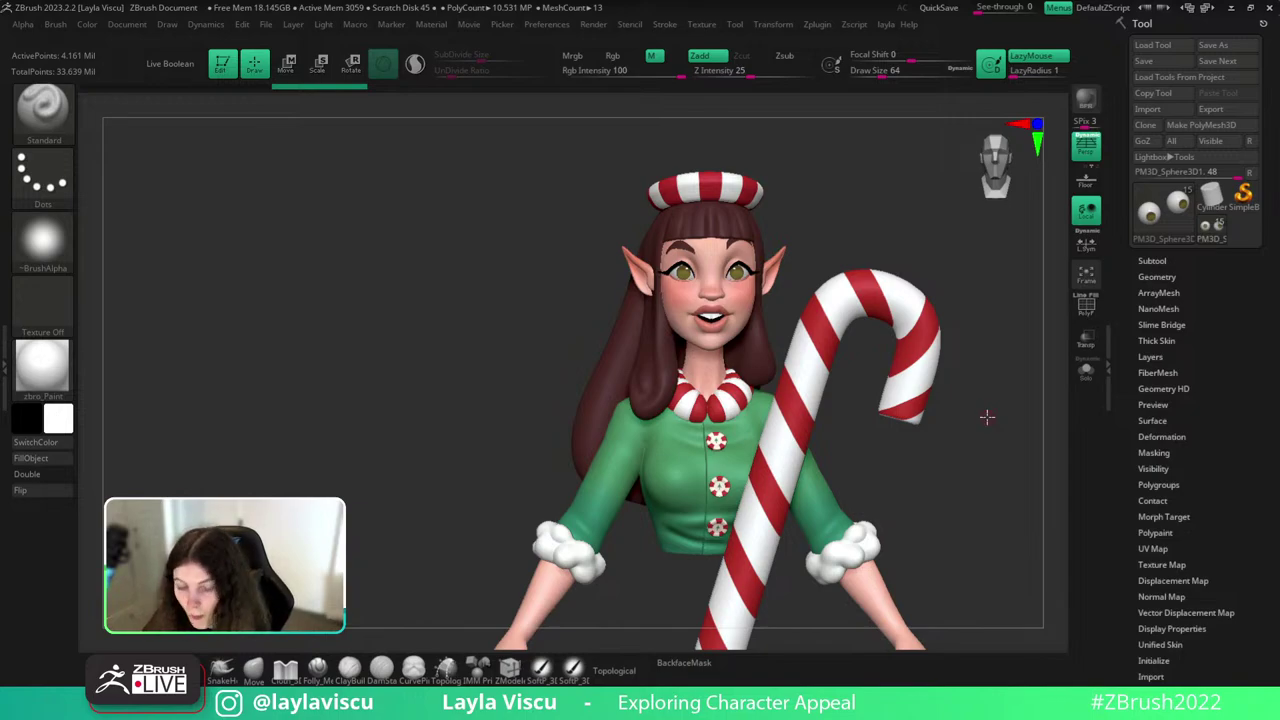
pyautogui.moveTo(987, 416); pyautogui.dragTo(994, 440)
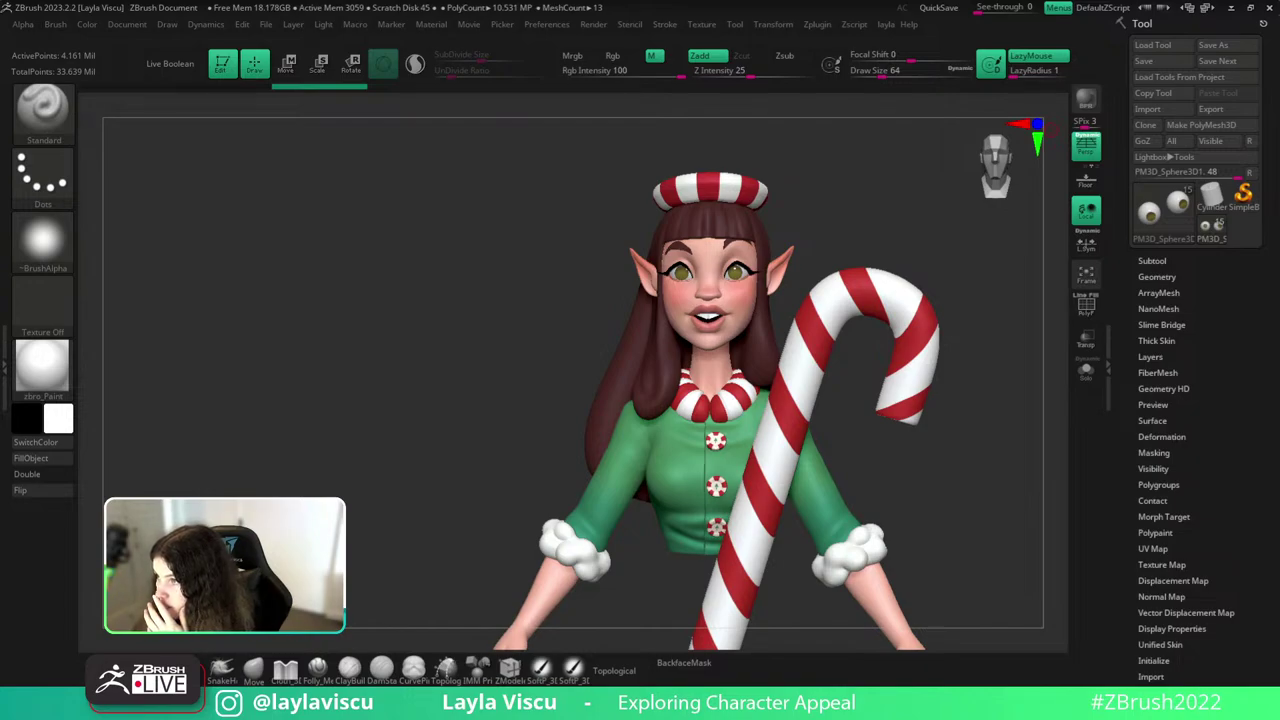
# Bring up the reference illustration of the elf, place it beside the model to compare them, and hide it again.
pyautogui.moveTo(1279, 5); pyautogui.dragTo(940, 60, button='right')
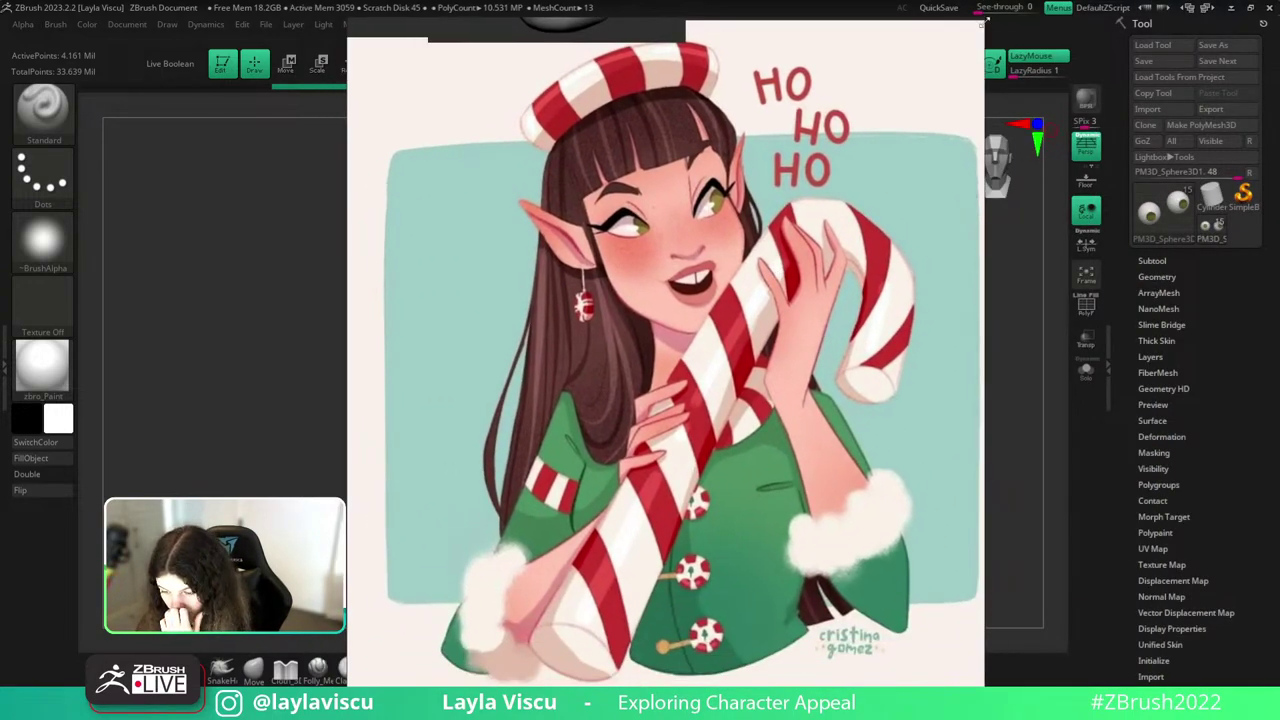
pyautogui.moveTo(989, 21); pyautogui.dragTo(835, 194)
pyautogui.scroll(-2, 720, 306)
pyautogui.moveTo(720, 306); pyautogui.dragTo(643, 387, button='middle')
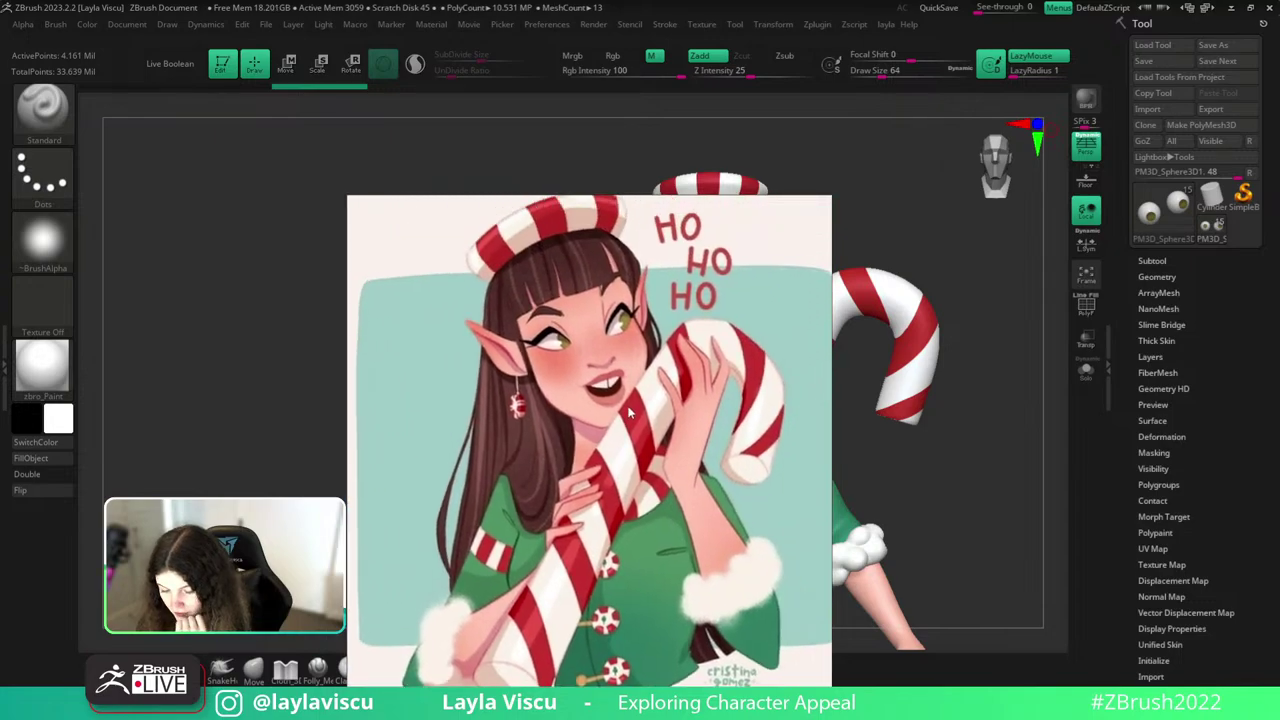
pyautogui.moveTo(632, 430); pyautogui.dragTo(340, 329)
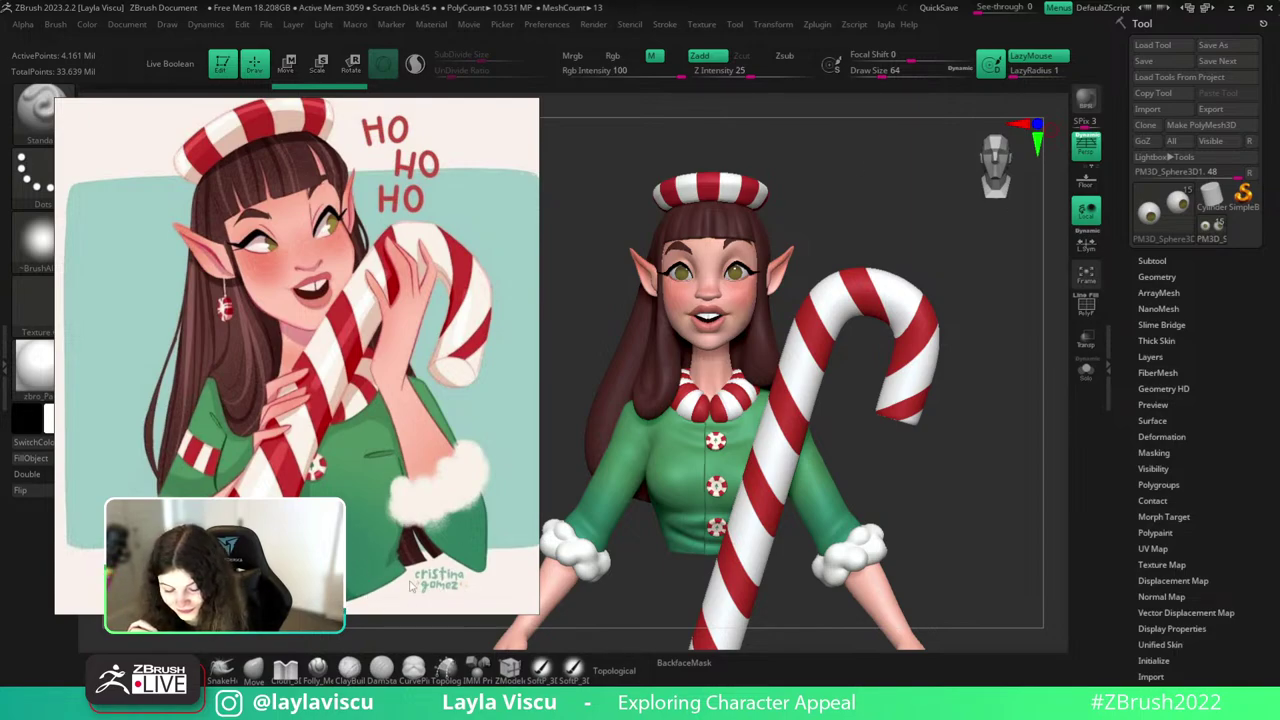
pyautogui.hotkey('alt', 'Tab')
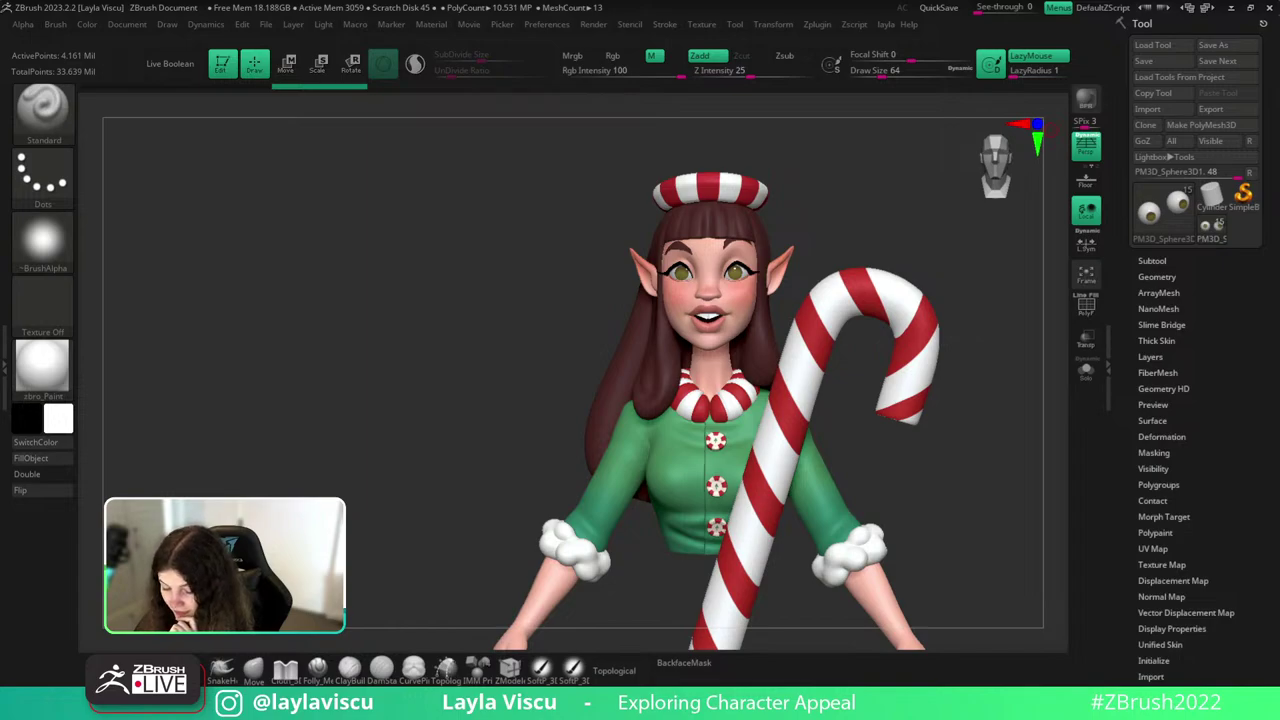
# Reopen the reference illustration and examine the jacket, buttons and fur cuffs up close.
pyautogui.moveTo(912, 462)
pyautogui.mouseDown()
pyautogui.moveTo(946, 491)
pyautogui.moveTo(909, 491)
pyautogui.moveTo(951, 486)
pyautogui.moveTo(845, 482)
pyautogui.moveTo(980, 483)
pyautogui.moveTo(834, 486)
pyautogui.moveTo(937, 491)
pyautogui.moveTo(913, 490)
pyautogui.mouseUp()
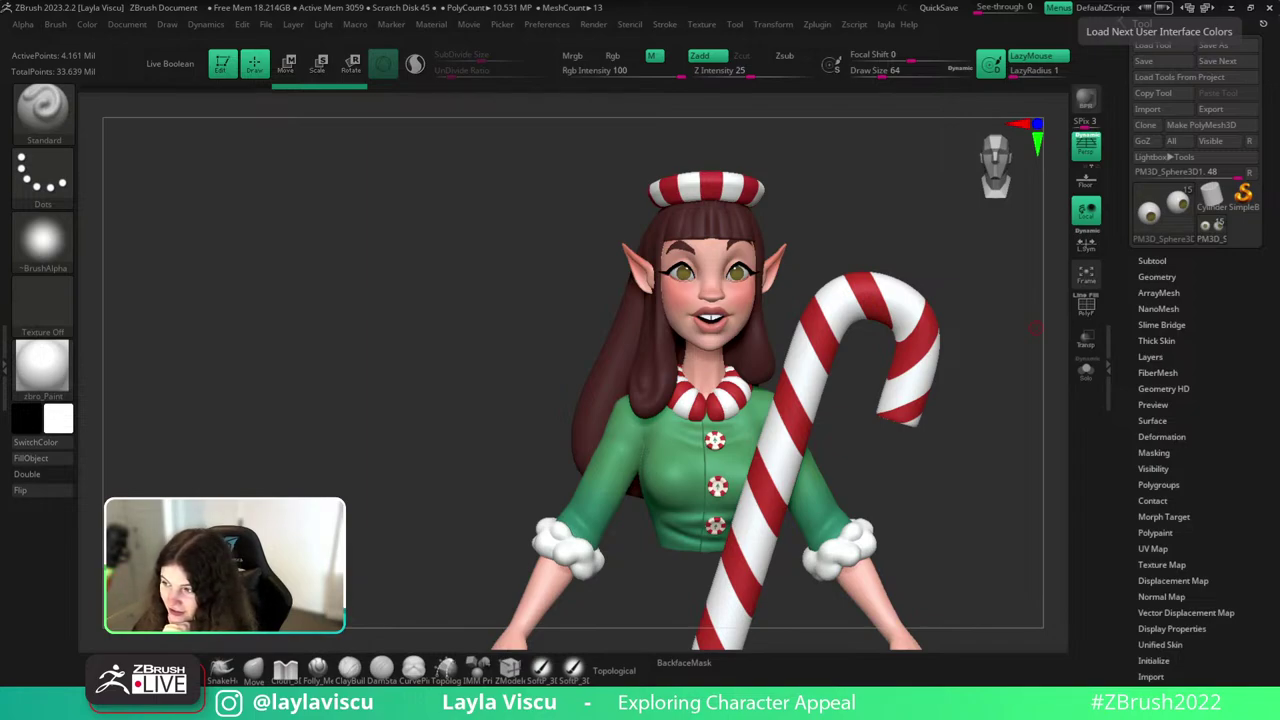
pyautogui.moveTo(1086, 0); pyautogui.dragTo(783, 193, button='right')
pyautogui.moveTo(783, 193); pyautogui.dragTo(625, 40, button='middle')
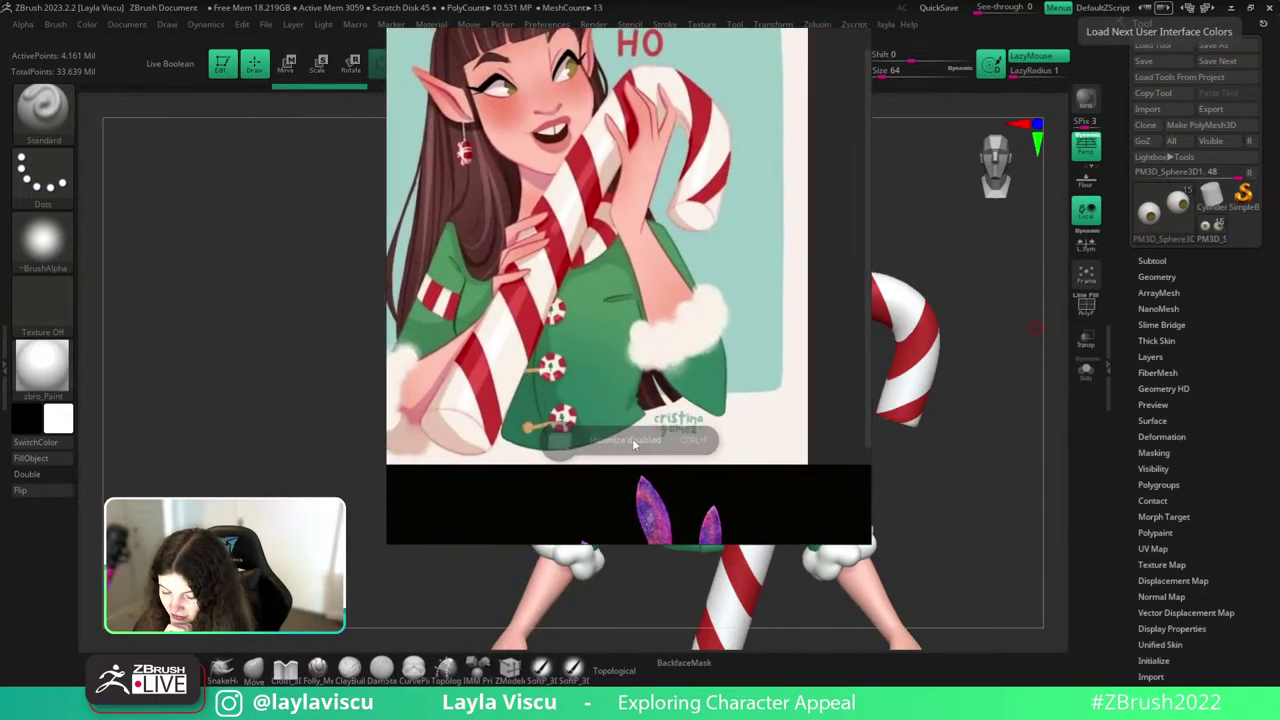
pyautogui.scroll(2, 686, 408)
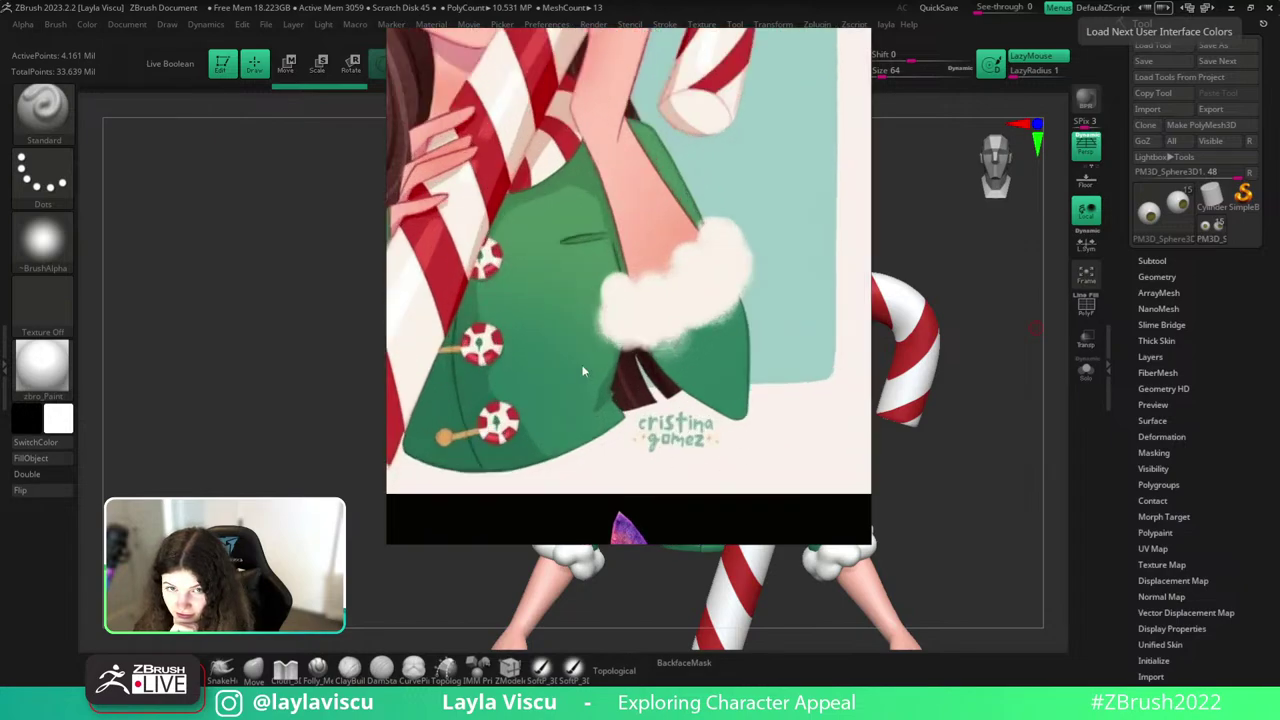
pyautogui.scroll(-4, 590, 380)
pyautogui.moveTo(693, 332); pyautogui.dragTo(1020, 0, button='right')
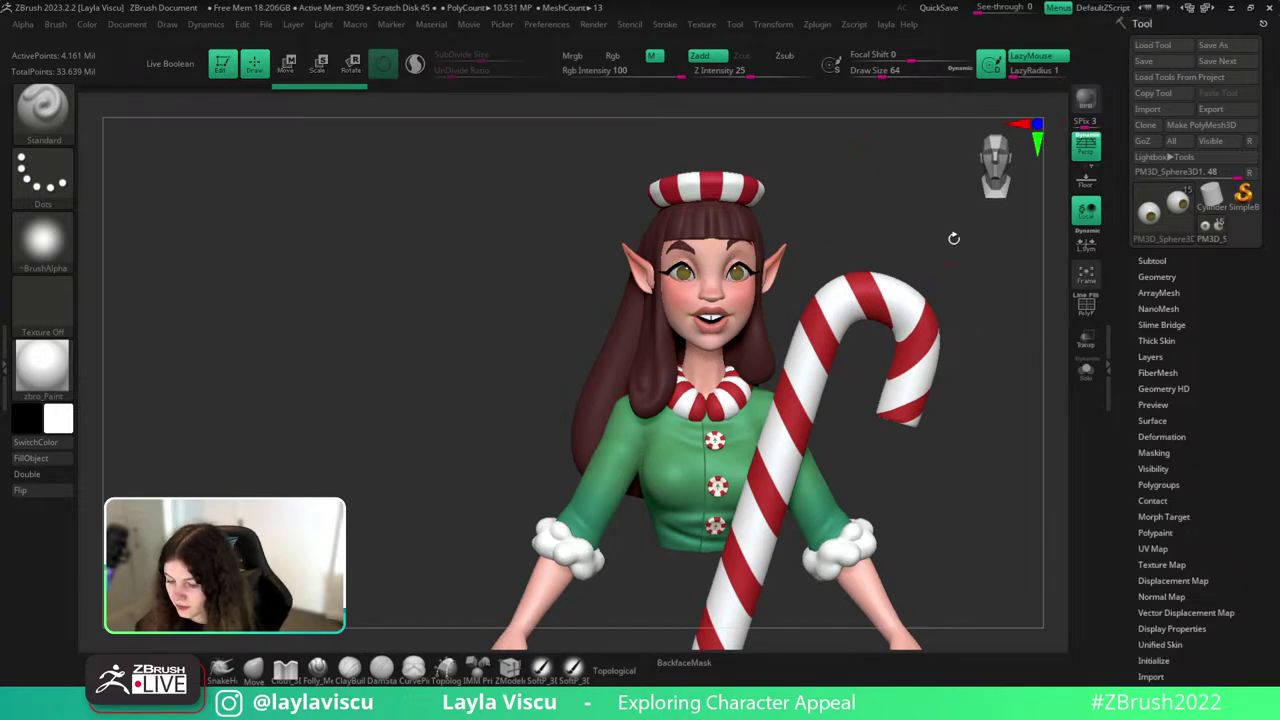
# Import the elf illustration as a texture and add it to Spotlight.
pyautogui.click(705, 27)
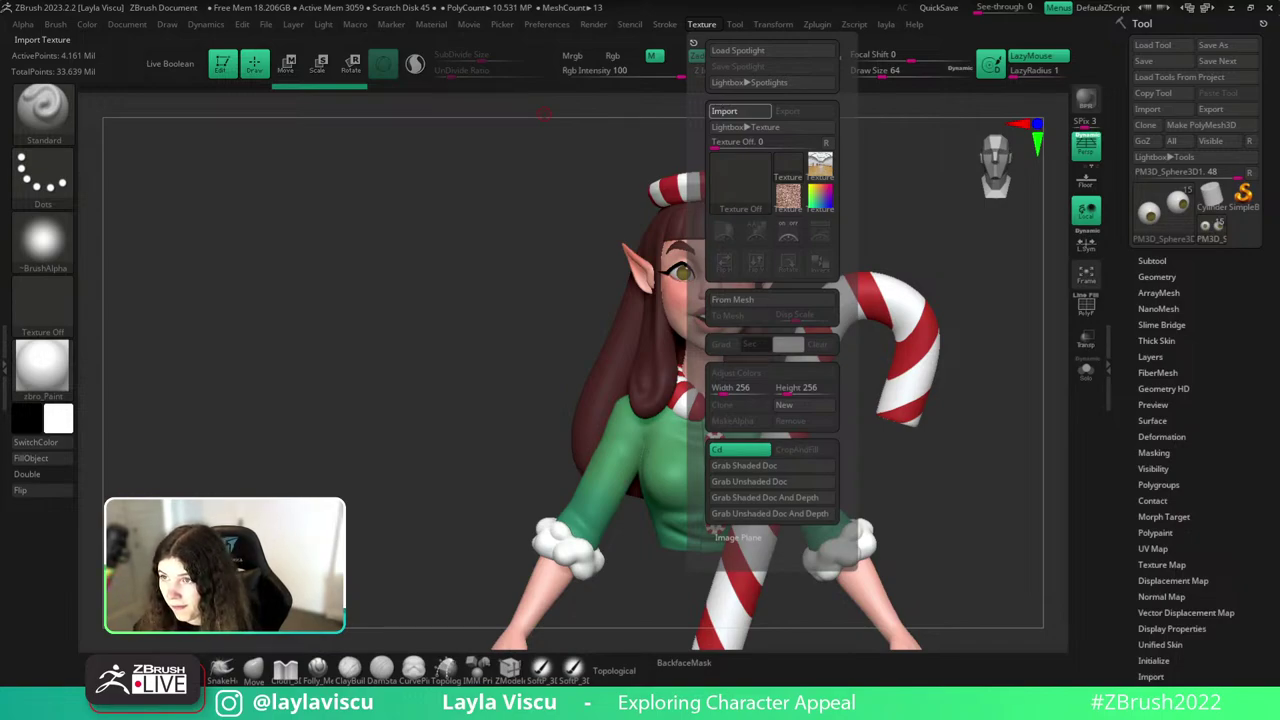
pyautogui.click(706, 29)
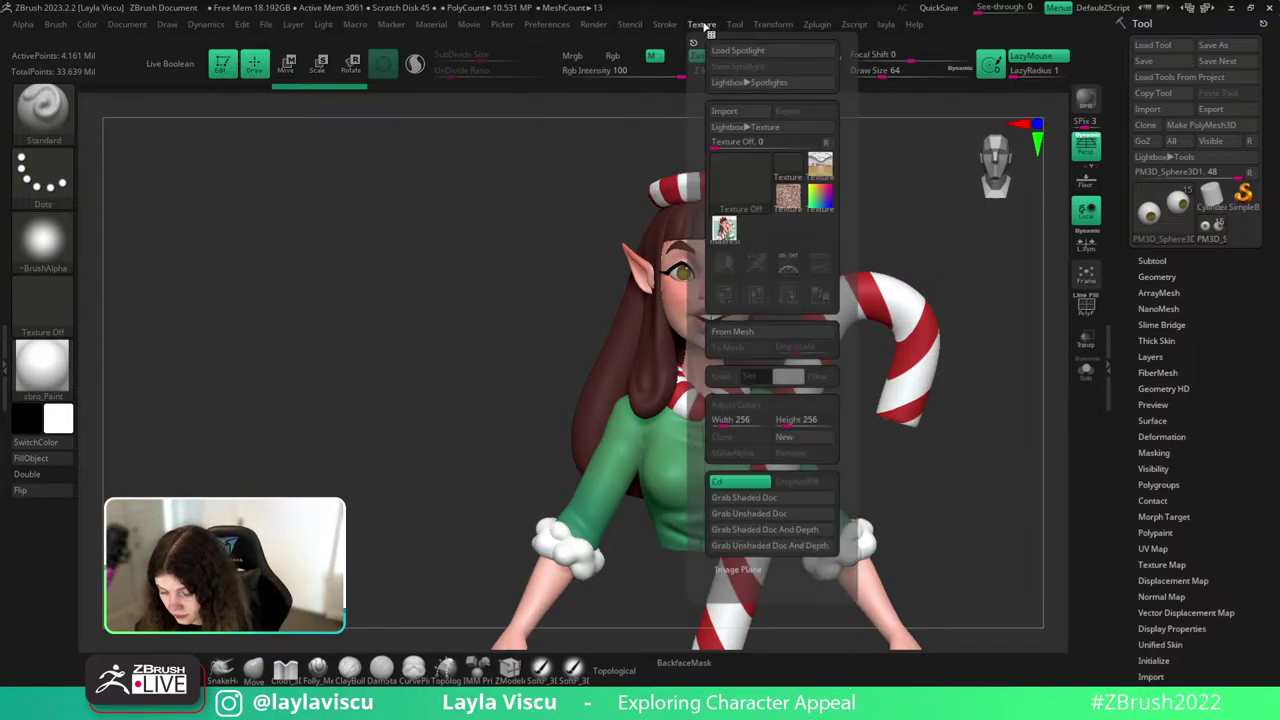
pyautogui.click(727, 228)
pyautogui.click(820, 265)
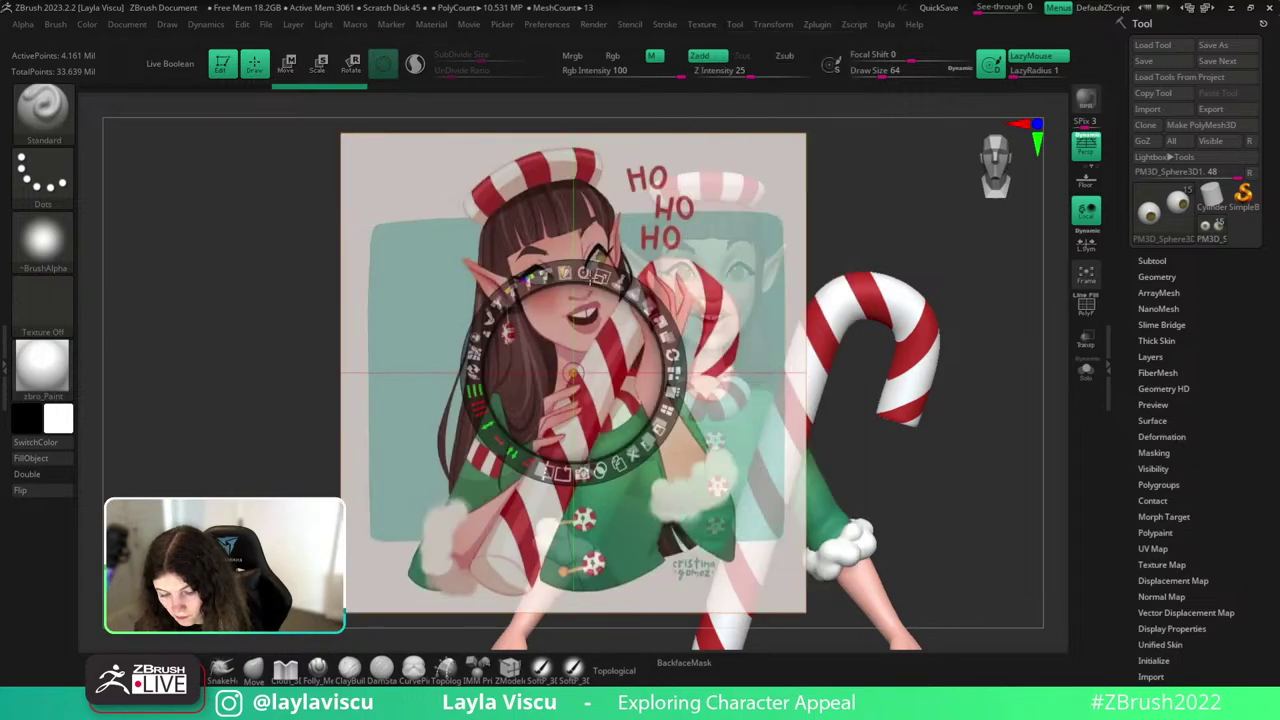
# Scale down the Spotlight reference, place it in the canvas area beside the model, and leave Spotlight editing.
pyautogui.moveTo(598, 277); pyautogui.dragTo(572, 277)
pyautogui.moveTo(587, 322); pyautogui.dragTo(372, 262)
pyautogui.click(486, 241)
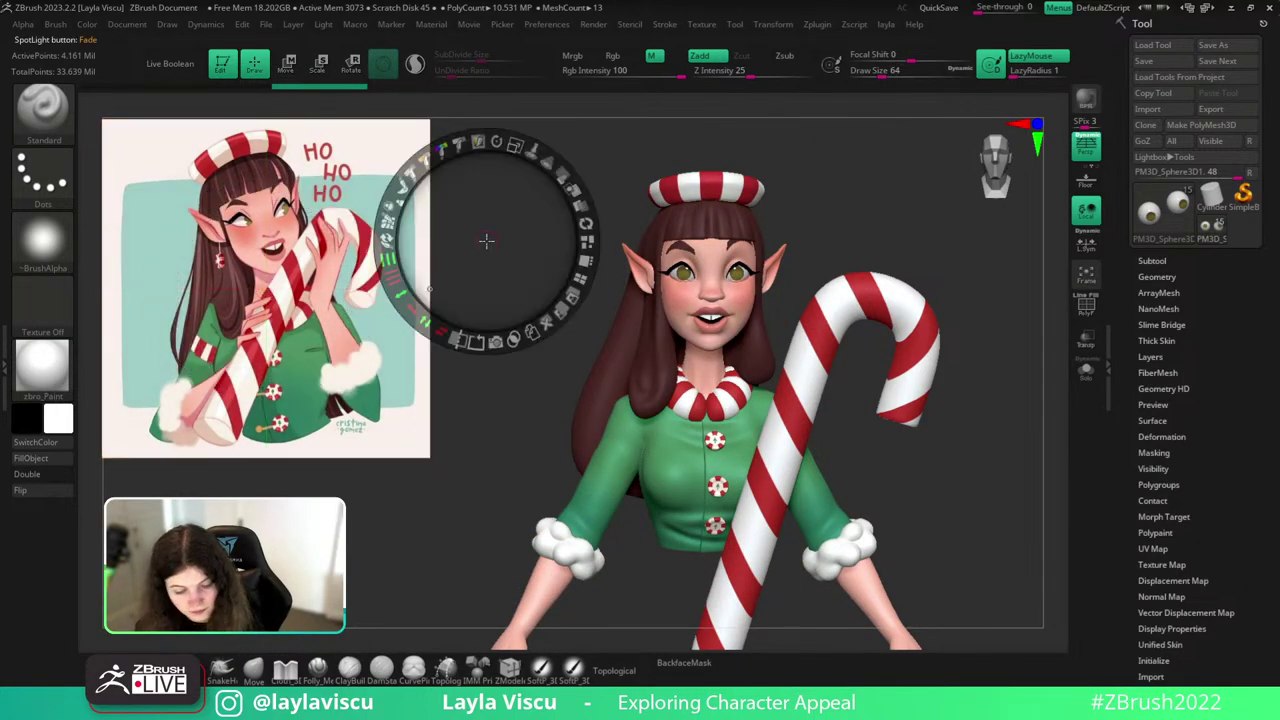
pyautogui.press('z')
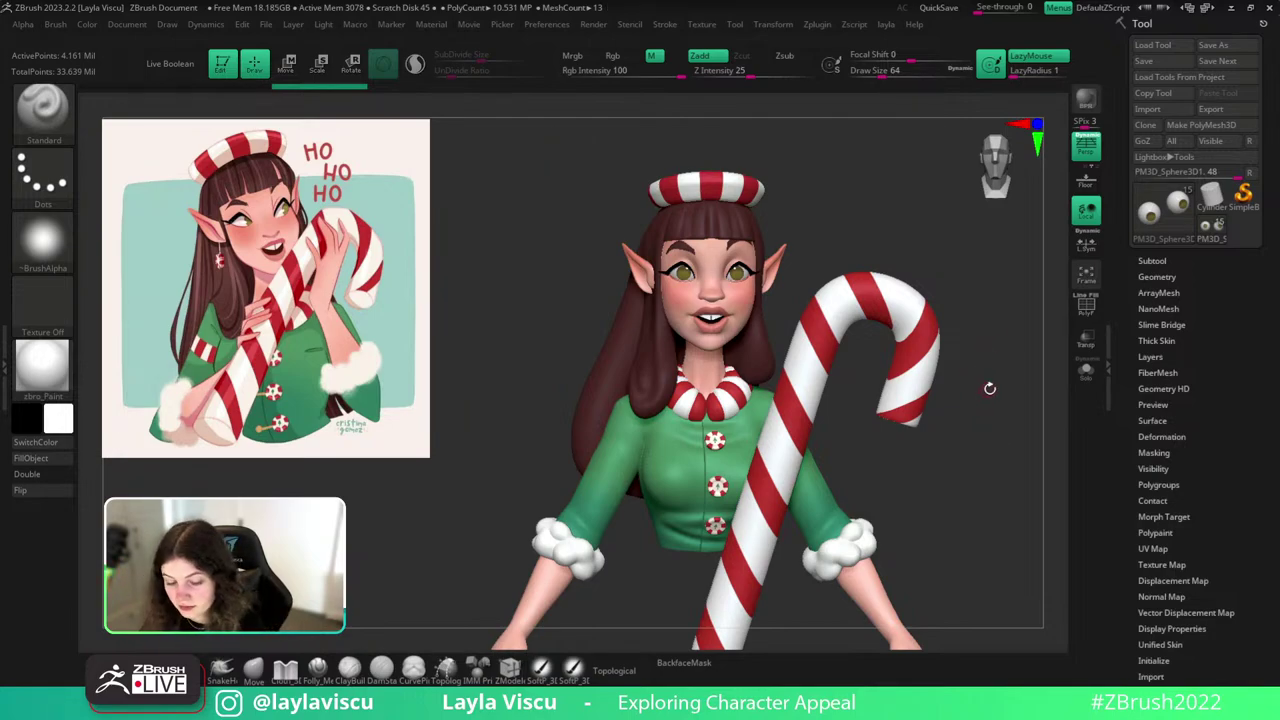
# Select the long hair subtool Extract1 and set up the Move brush with a draw size of about 492.
pyautogui.moveTo(989, 388)
pyautogui.mouseDown()
pyautogui.moveTo(997, 377)
pyautogui.moveTo(994, 397)
pyautogui.moveTo(1028, 354)
pyautogui.moveTo(1018, 431)
pyautogui.moveTo(1001, 437)
pyautogui.moveTo(1020, 452)
pyautogui.mouseUp()
pyautogui.keyDown('alt'); pyautogui.click(738, 400); pyautogui.keyUp('alt')
pyautogui.click(256, 668)
pyautogui.press('s')
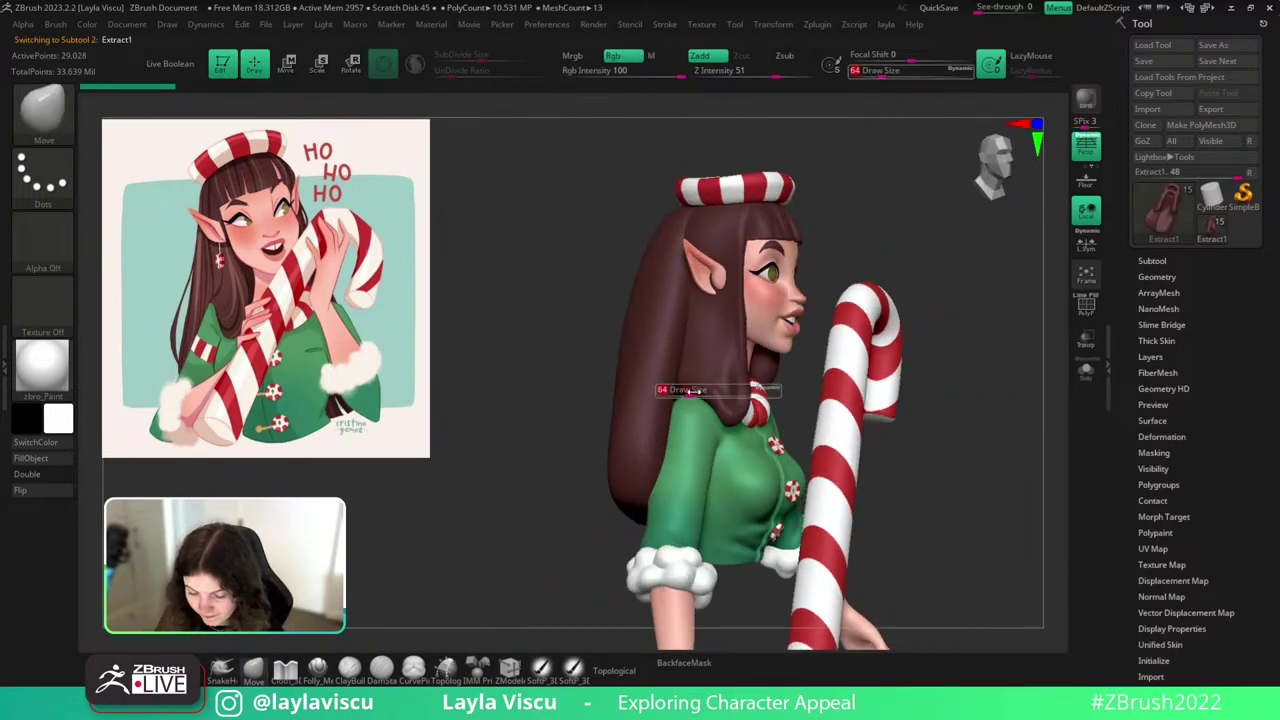
pyautogui.moveTo(693, 392); pyautogui.dragTo(741, 393)
pyautogui.press('s')
# Nudge the long hair's shape at shoulder height from both sides with the Move brush.
pyautogui.moveTo(975, 322)
pyautogui.mouseDown()
pyautogui.moveTo(858, 342)
pyautogui.moveTo(948, 337)
pyautogui.moveTo(914, 343)
pyautogui.mouseUp()
pyautogui.moveTo(834, 370); pyautogui.dragTo(819, 386)
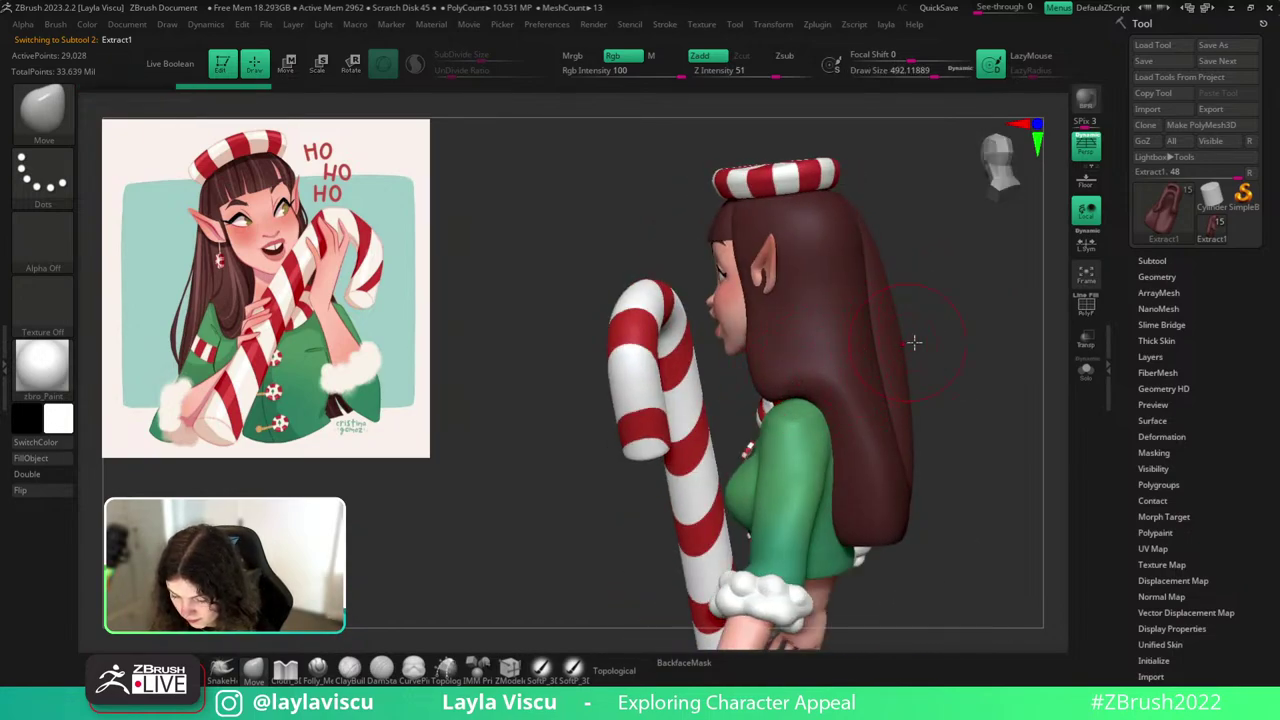
pyautogui.moveTo(914, 343); pyautogui.dragTo(1004, 342)
pyautogui.moveTo(1000, 487)
pyautogui.mouseDown()
pyautogui.moveTo(963, 491)
pyautogui.moveTo(1022, 486)
pyautogui.mouseUp()
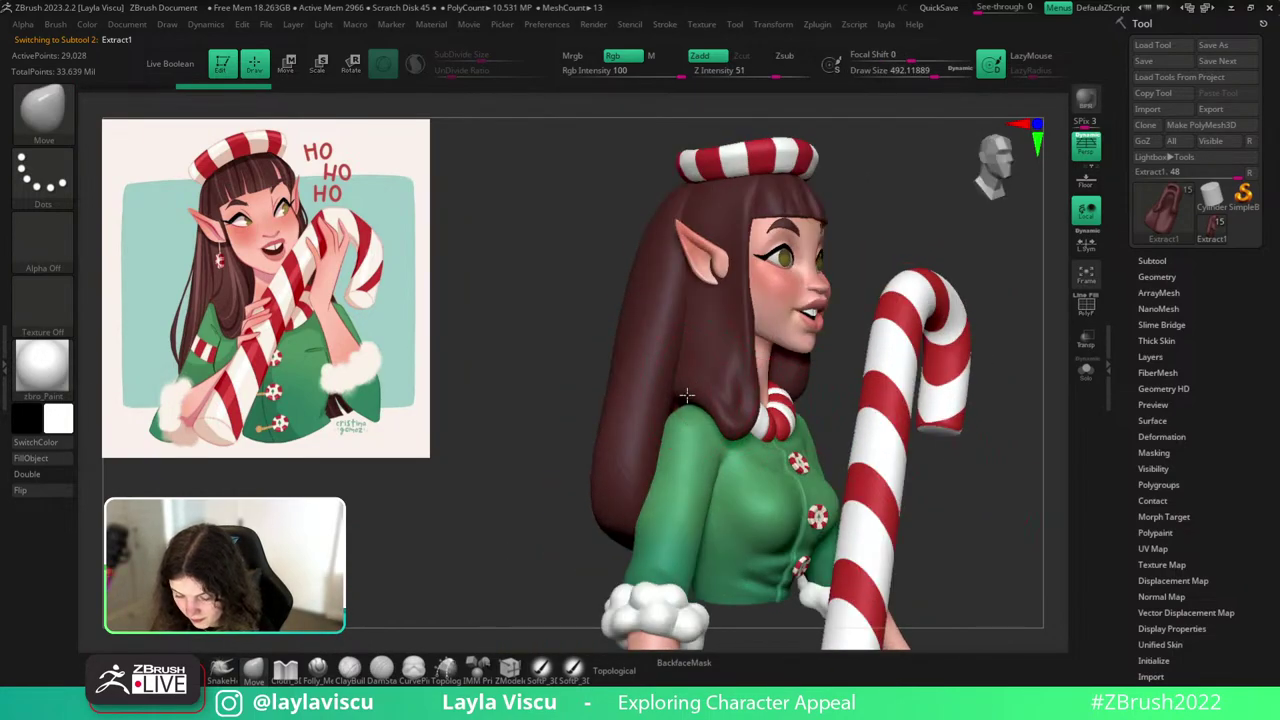
pyautogui.moveTo(750, 376); pyautogui.dragTo(734, 374)
pyautogui.keyDown('alt'); pyautogui.moveTo(834, 376); pyautogui.dragTo(837, 274); pyautogui.keyUp('alt')
pyautogui.moveTo(1015, 372)
pyautogui.mouseDown()
pyautogui.moveTo(911, 397)
pyautogui.moveTo(860, 389)
pyautogui.mouseUp()
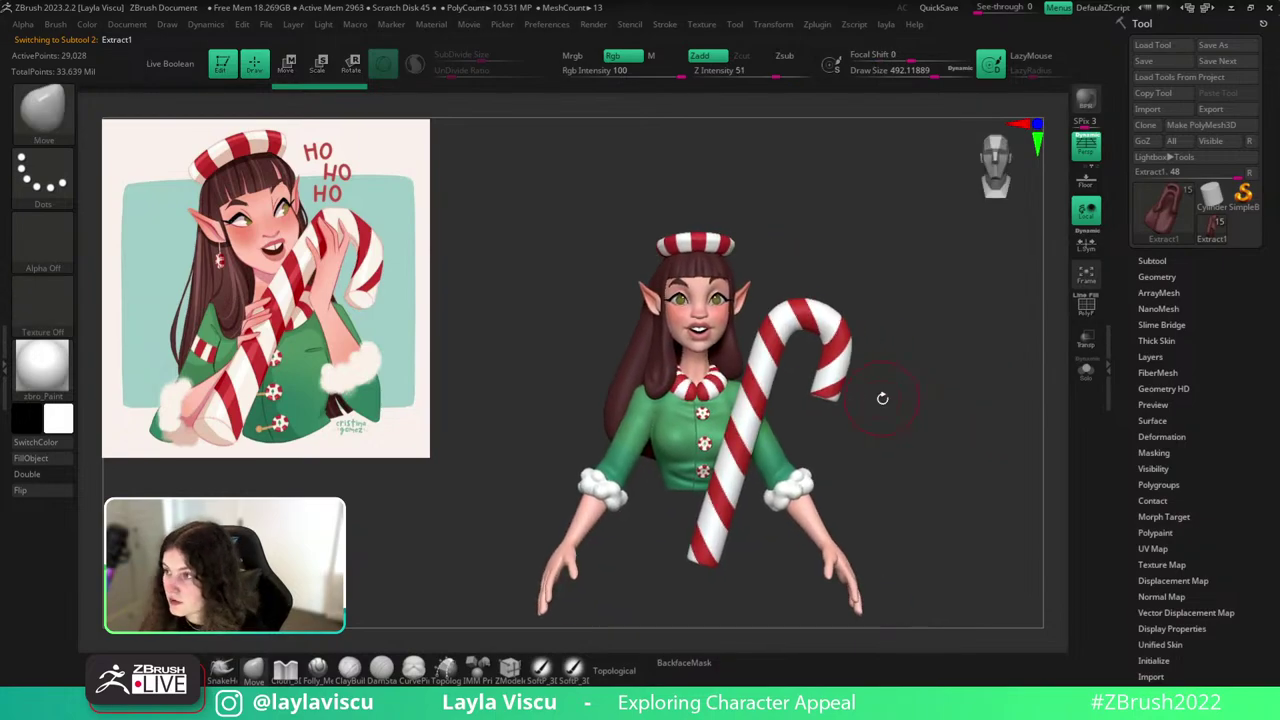
pyautogui.keyDown('ctrl'); pyautogui.moveTo(874, 198); pyautogui.dragTo(877, 264, button='right'); pyautogui.keyUp('ctrl')
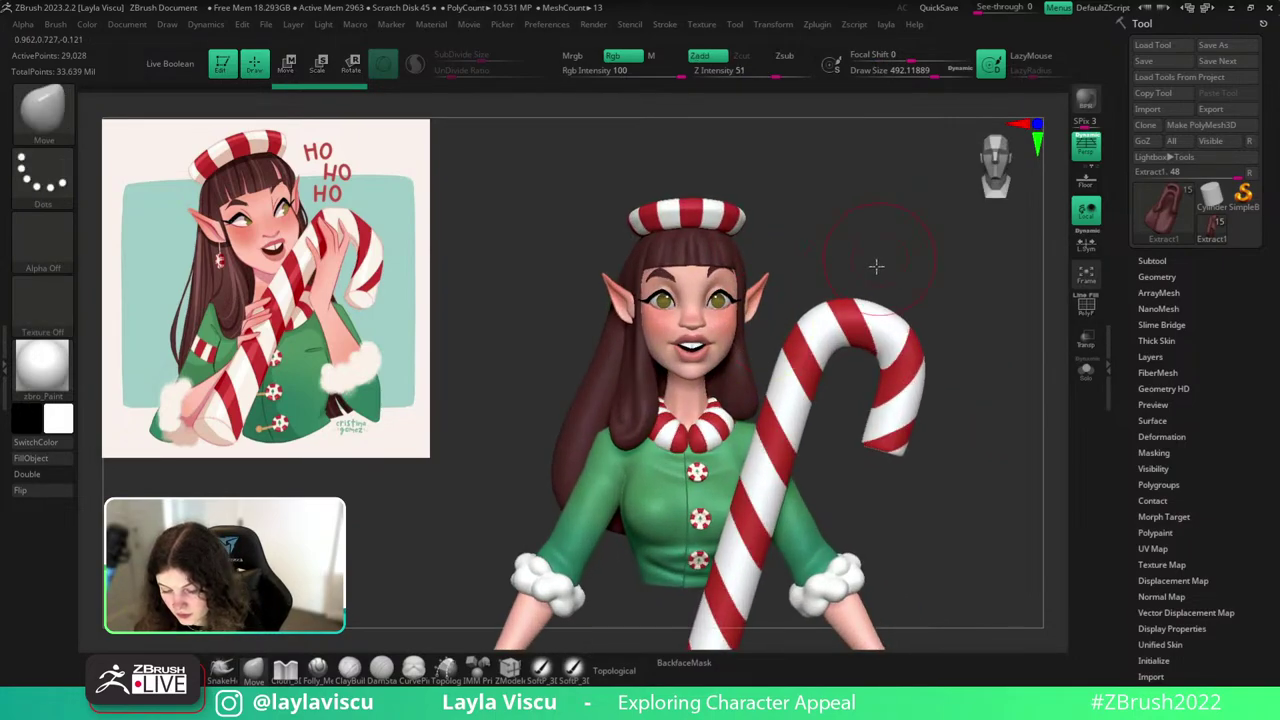
# Hide the fringe, the long hair and the striped hat, and make the body PM3D_Cylinder3D2 the active subtool.
pyautogui.moveTo(877, 266); pyautogui.dragTo(815, 303)
pyautogui.keyDown('ctrl'); pyautogui.moveTo(815, 303); pyautogui.dragTo(803, 309, button='right'); pyautogui.keyUp('ctrl')
pyautogui.moveTo(928, 257); pyautogui.dragTo(1022, 275)
pyautogui.click(1175, 259)
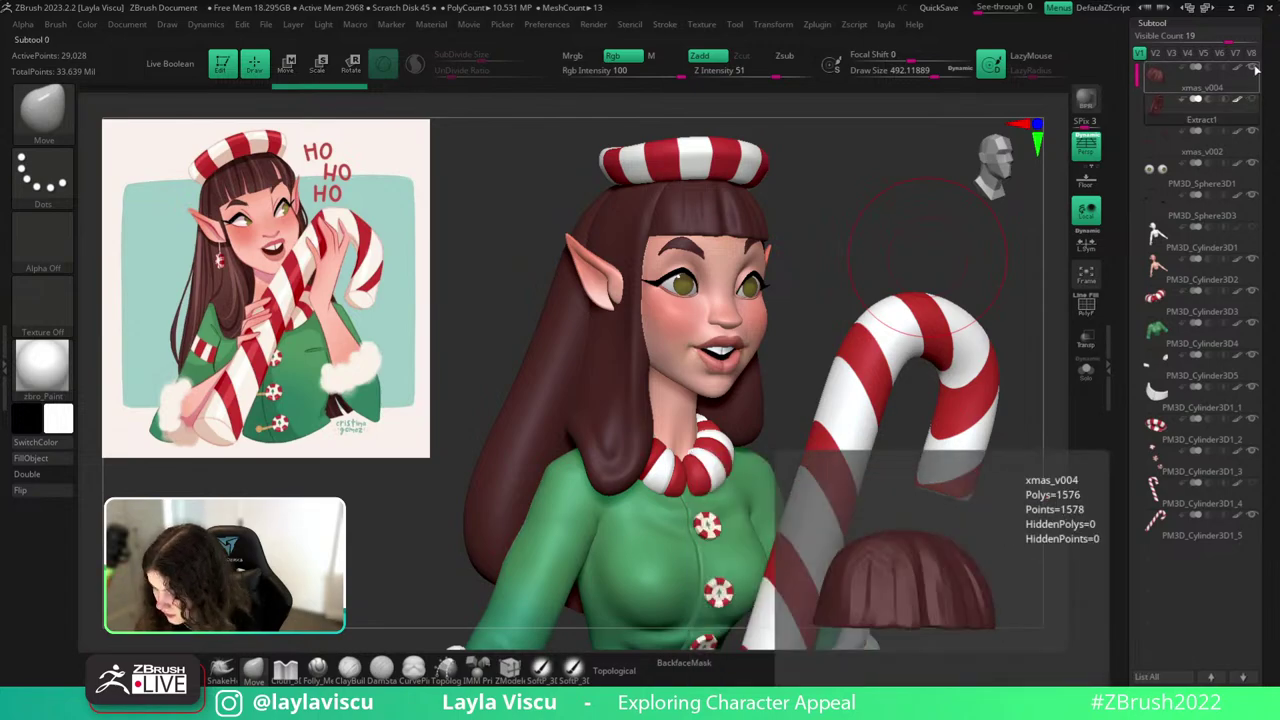
pyautogui.click(1212, 281)
pyautogui.moveTo(829, 255); pyautogui.dragTo(984, 225)
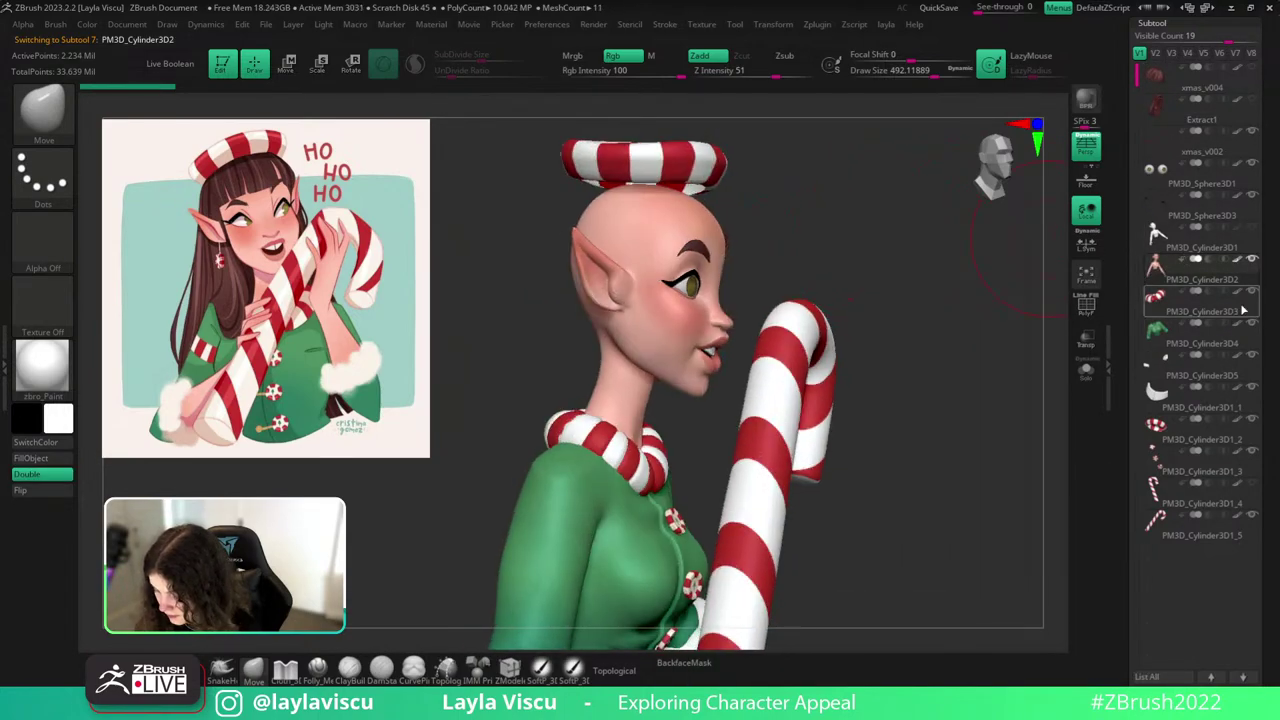
pyautogui.click(1254, 421)
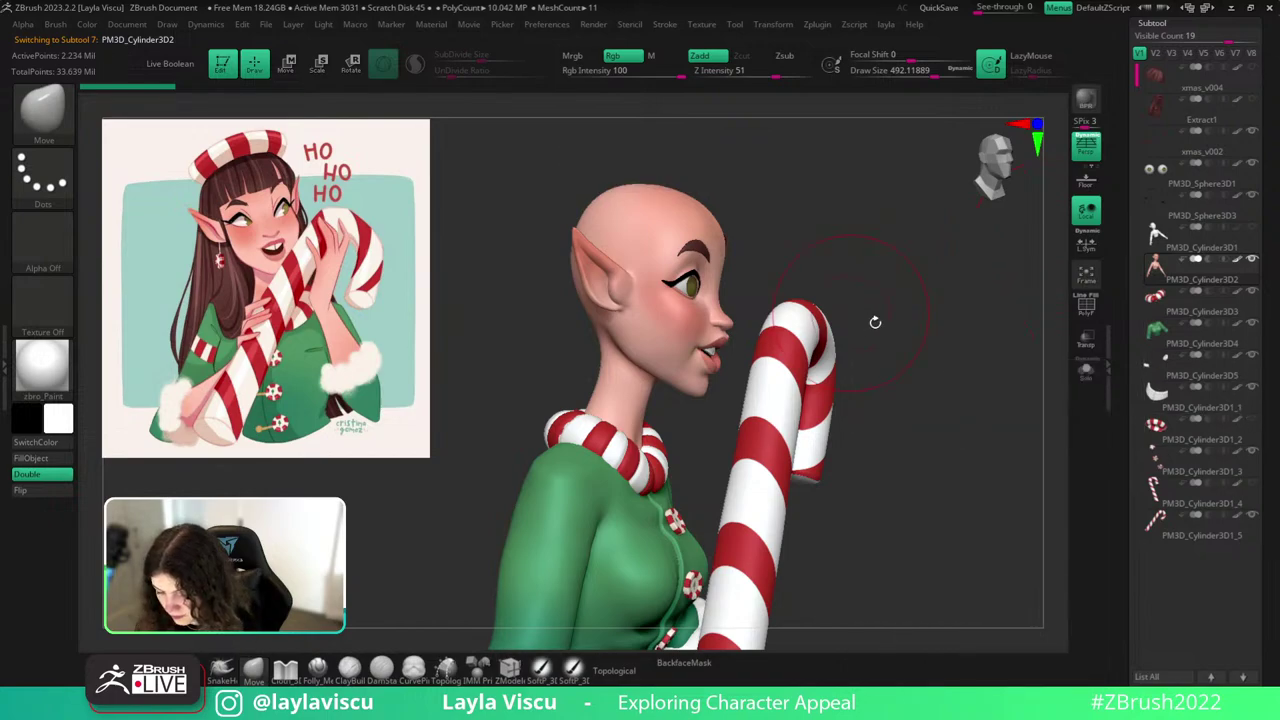
pyautogui.click(1252, 516)
pyautogui.keyDown('shift'); pyautogui.moveTo(1026, 434); pyautogui.dragTo(899, 356, button='right'); pyautogui.keyUp('shift')
pyautogui.click(1249, 513)
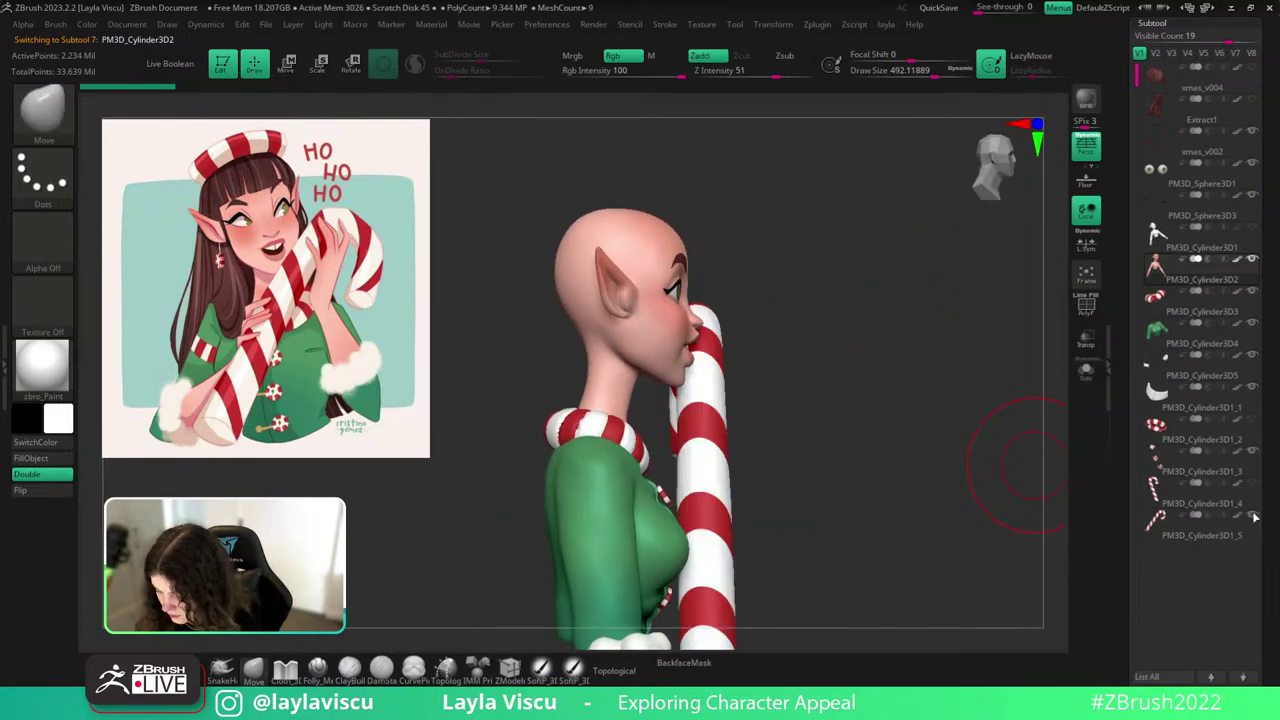
# Delete the hidden spare candy cane subtool PM3D_Cylinder3D1_4 and confirm the deletion.
pyautogui.click(1248, 508)
pyautogui.moveTo(1260, 649); pyautogui.dragTo(1257, 486)
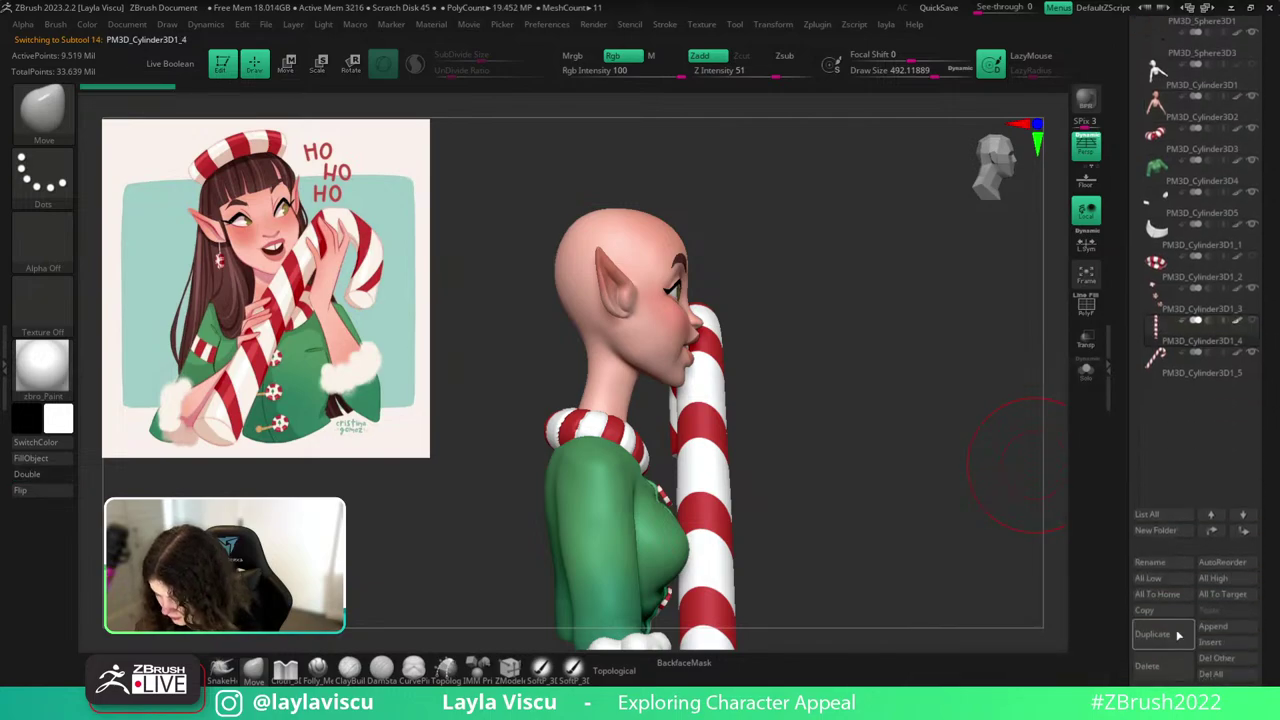
pyautogui.click(1164, 661)
pyautogui.click(1035, 680)
pyautogui.moveTo(1234, 440); pyautogui.dragTo(1234, 487)
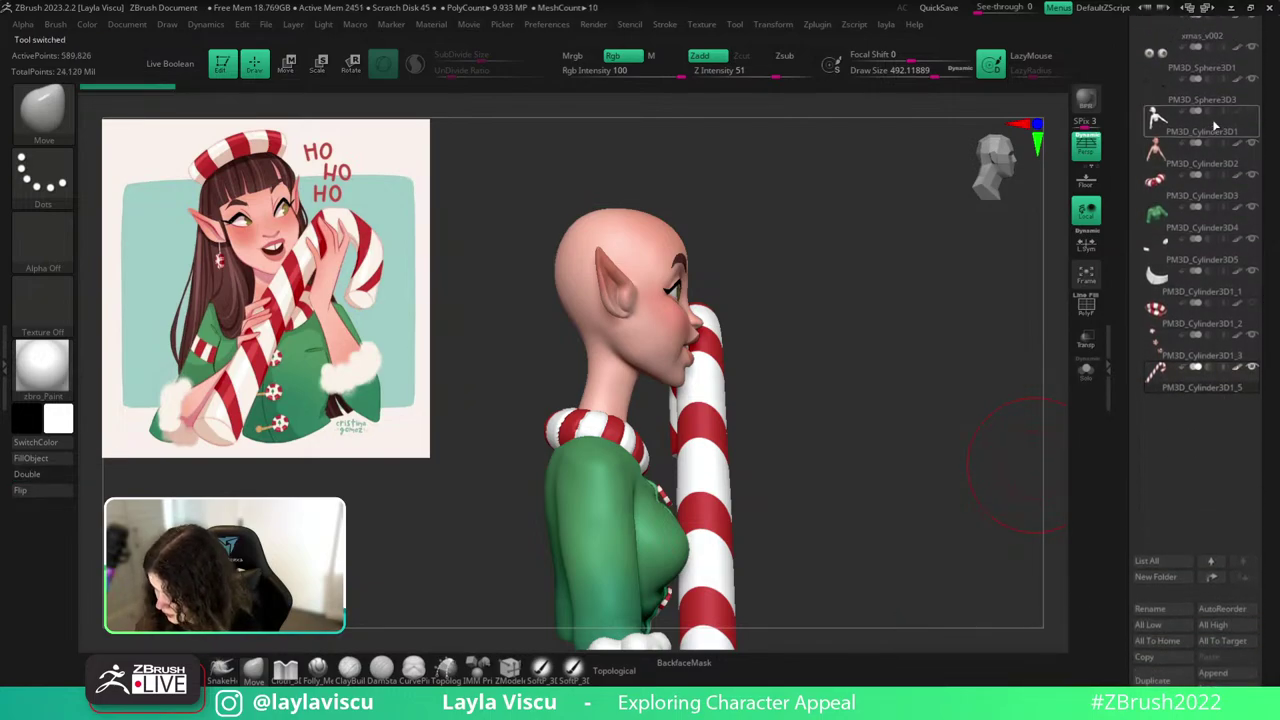
# Delete the old white body subtool PM3D_Cylinder3D1 and confirm the deletion.
pyautogui.click(1214, 124)
pyautogui.moveTo(1215, 591); pyautogui.dragTo(1215, 547)
pyautogui.click(1162, 669)
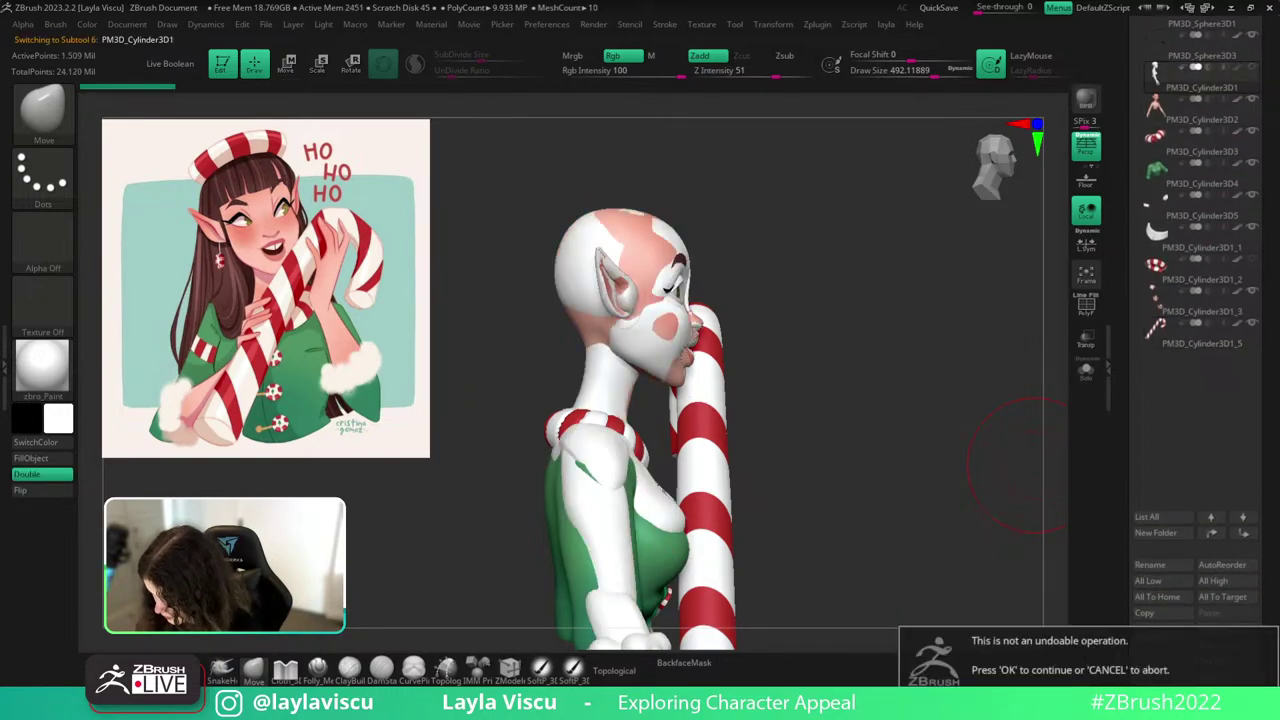
pyautogui.click(1035, 688)
pyautogui.moveTo(1277, 285); pyautogui.dragTo(1277, 432)
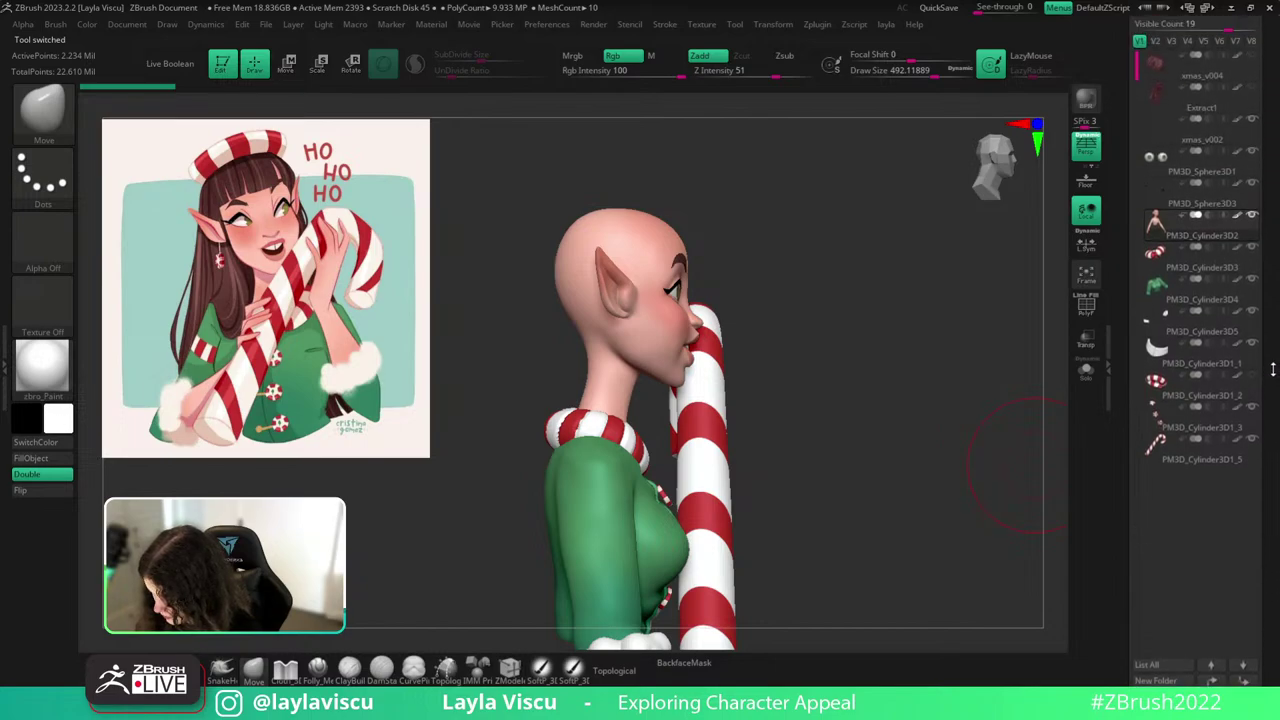
pyautogui.moveTo(1277, 298); pyautogui.dragTo(1278, 339)
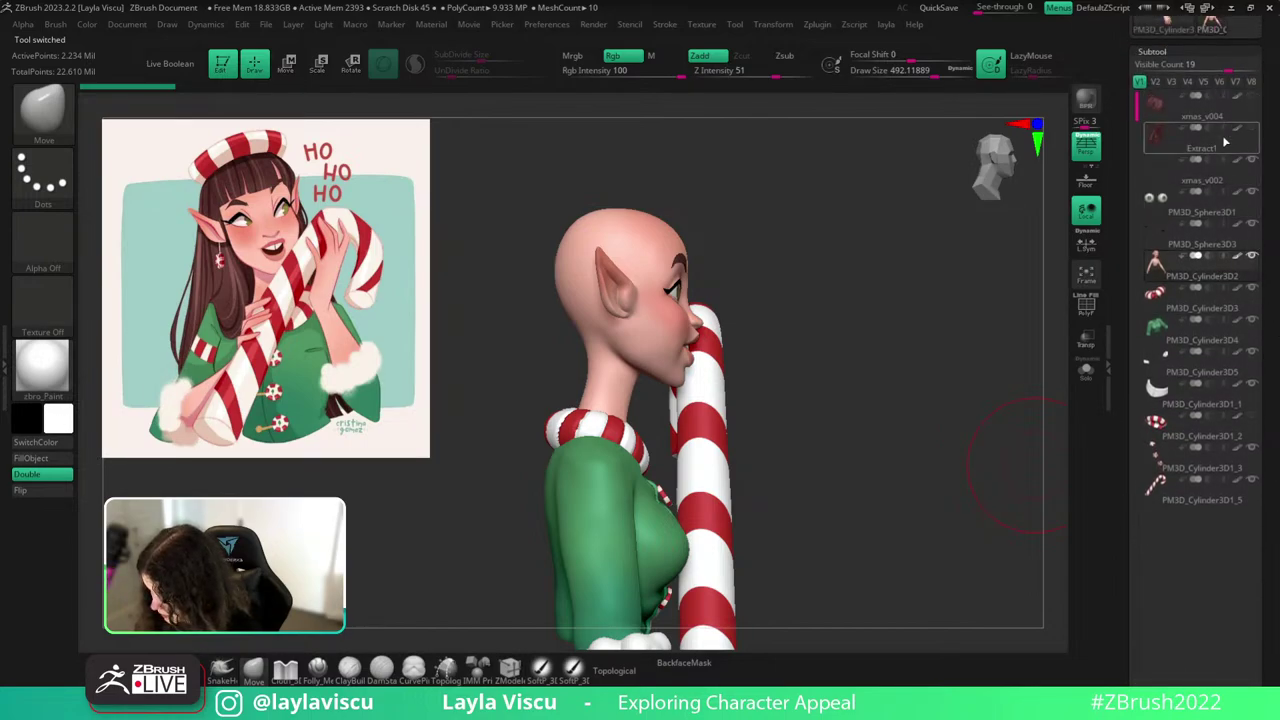
# Hide the remaining candy cane and turn off perspective distortion to view the elf's head in side profile.
pyautogui.moveTo(882, 473); pyautogui.dragTo(634, 467)
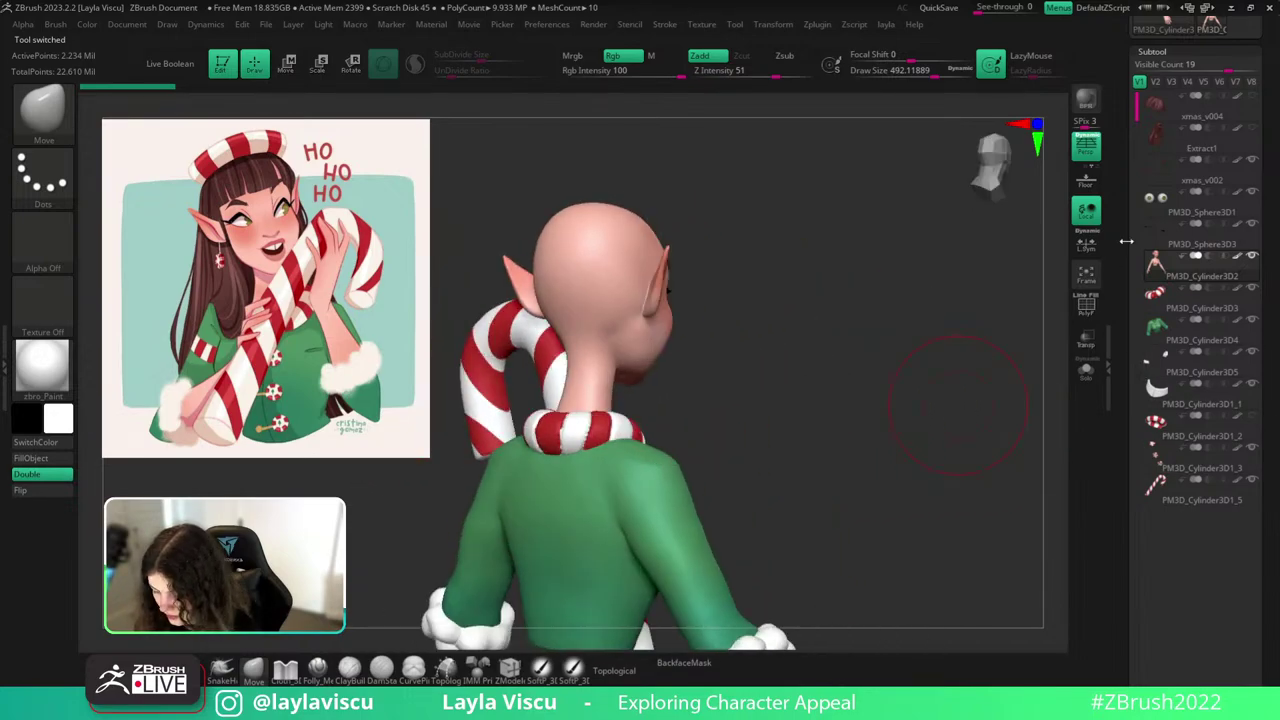
pyautogui.moveTo(929, 366); pyautogui.dragTo(923, 406)
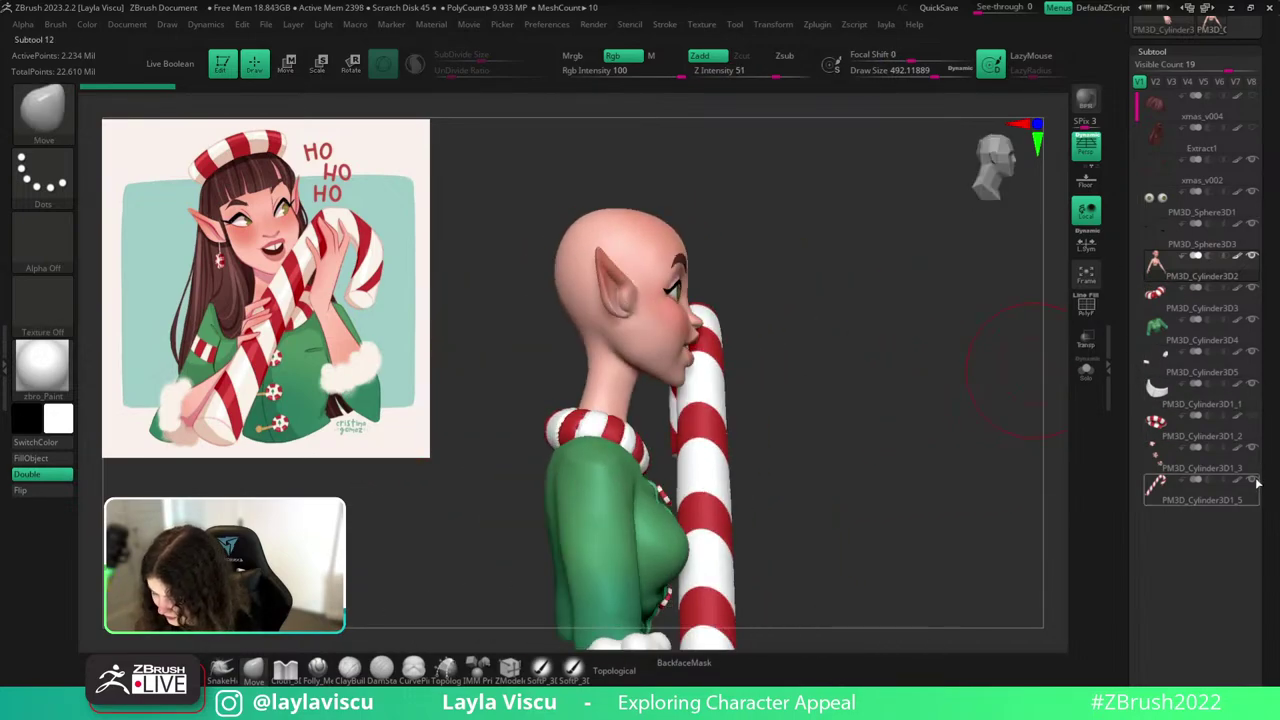
pyautogui.moveTo(829, 443); pyautogui.dragTo(803, 477)
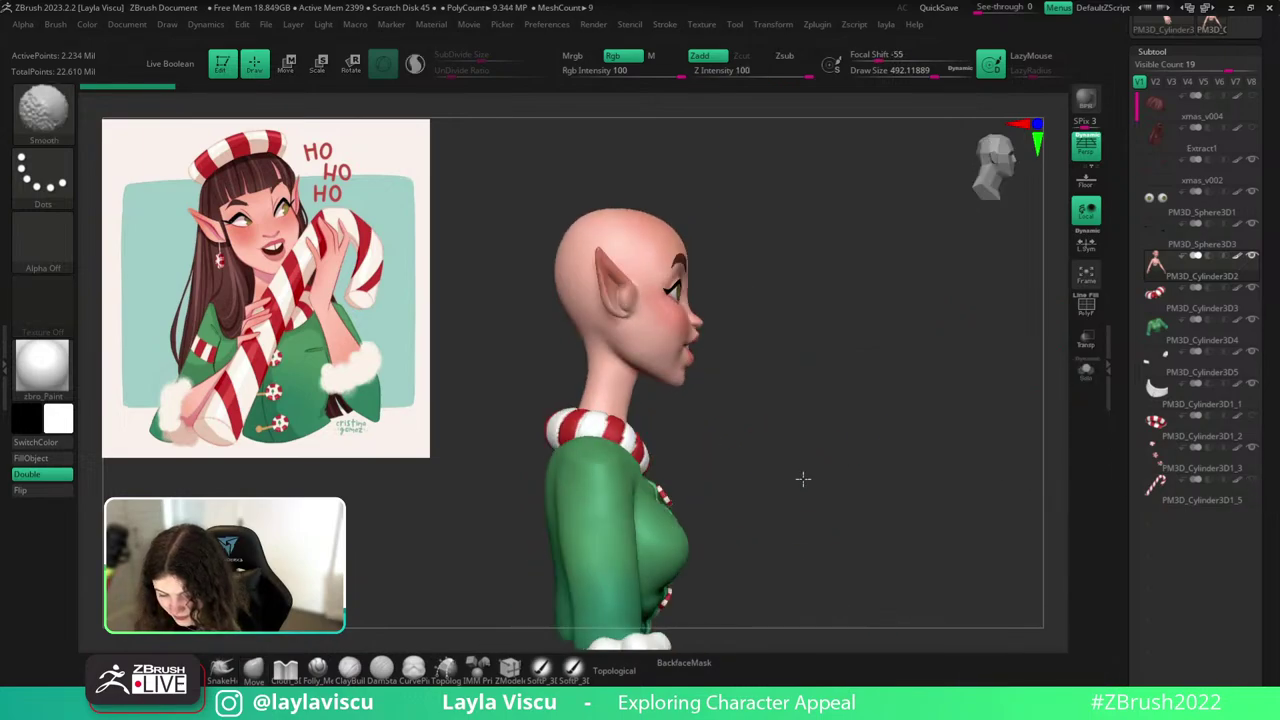
pyautogui.keyDown('alt'); pyautogui.moveTo(830, 400); pyautogui.dragTo(945, 390); pyautogui.keyUp('alt')
pyautogui.click(1086, 146)
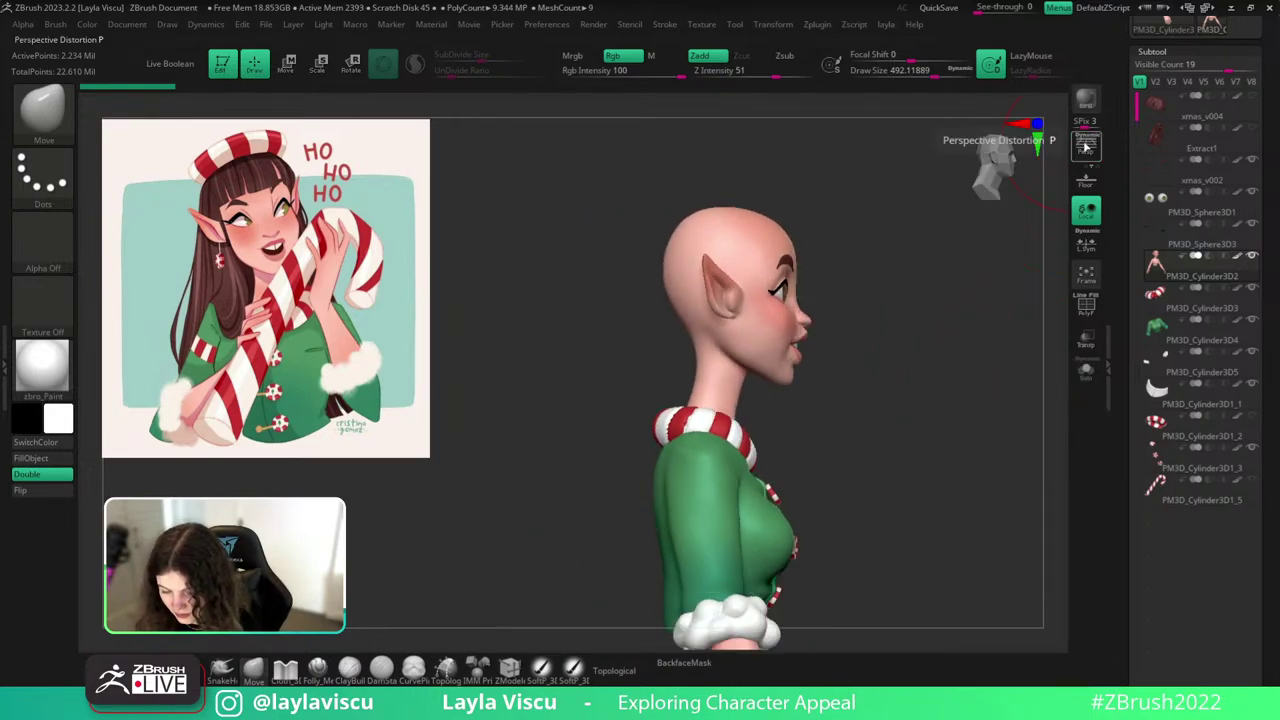
pyautogui.keyDown('ctrl'); pyautogui.moveTo(850, 322); pyautogui.dragTo(880, 386, button='right'); pyautogui.keyUp('ctrl')
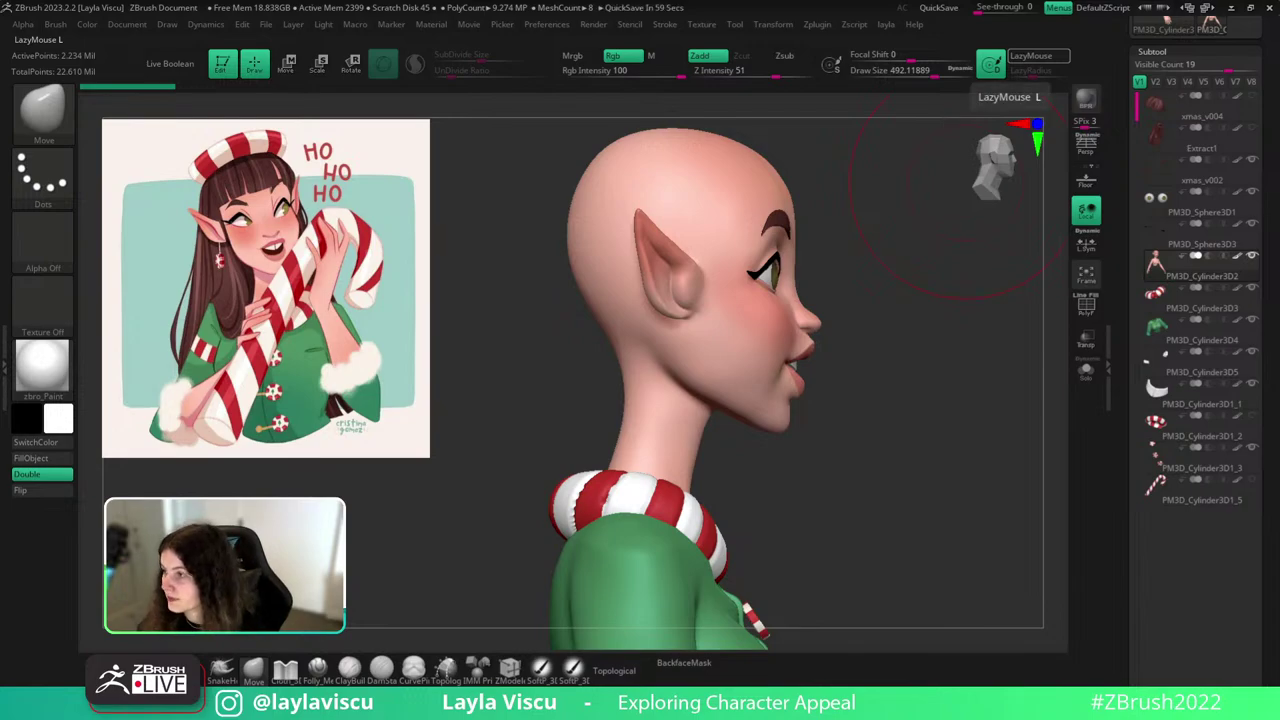
# Apply the BasicMaterial preview material to the elf and turn the head to a three-quarter view.
pyautogui.moveTo(873, 412); pyautogui.dragTo(875, 426)
pyautogui.press('s')
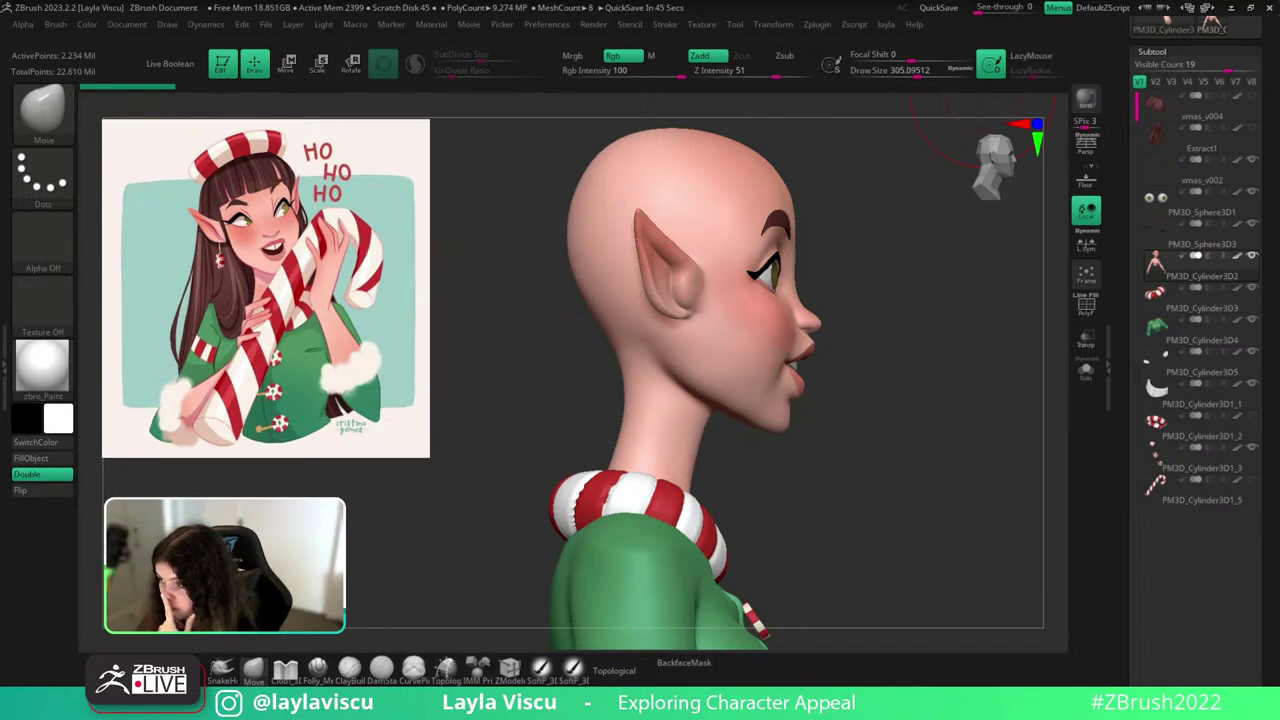
pyautogui.moveTo(938, 353); pyautogui.dragTo(846, 446)
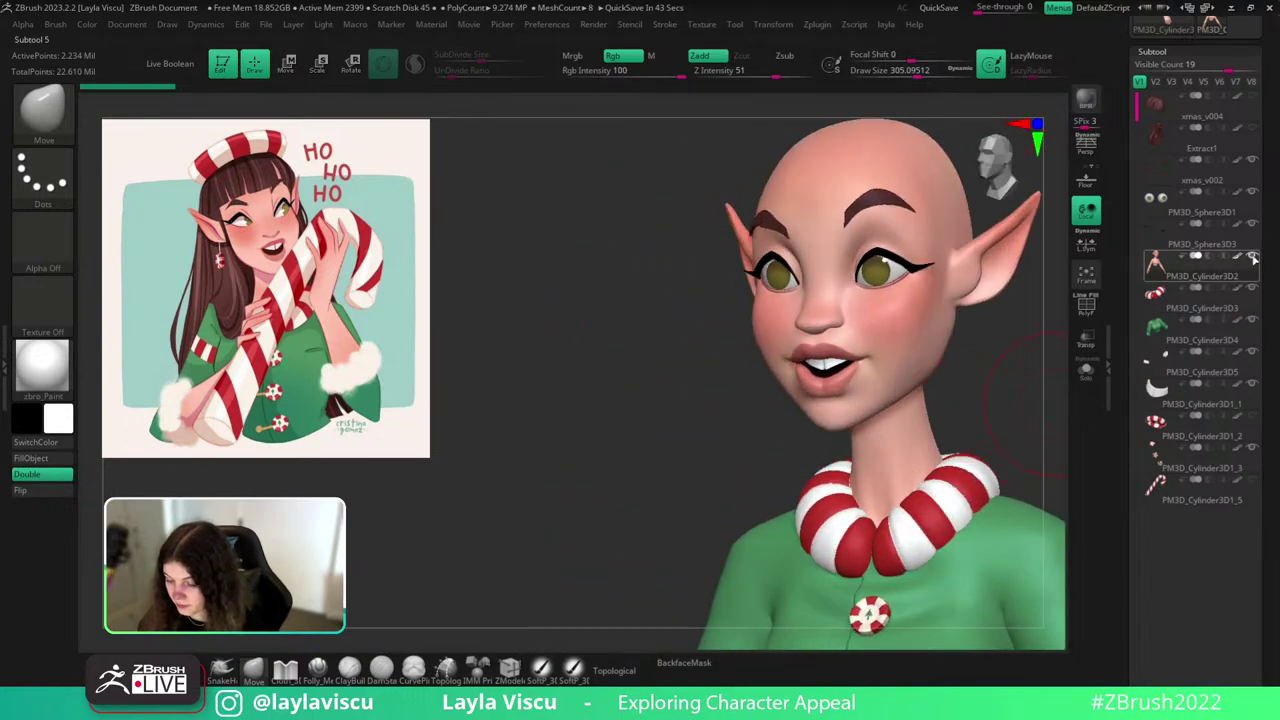
pyautogui.click(58, 386)
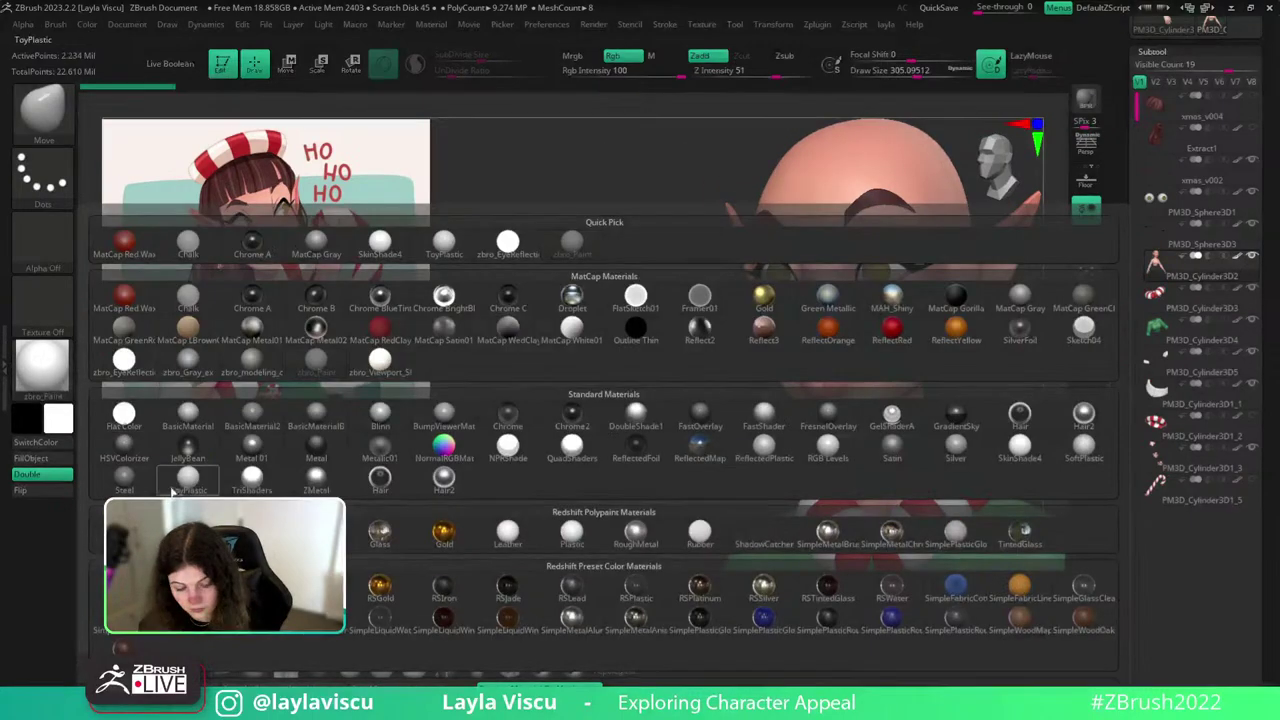
pyautogui.click(194, 415)
pyautogui.moveTo(938, 383)
pyautogui.mouseDown()
pyautogui.moveTo(851, 397)
pyautogui.moveTo(874, 409)
pyautogui.moveTo(943, 397)
pyautogui.moveTo(947, 409)
pyautogui.moveTo(917, 405)
pyautogui.mouseUp()
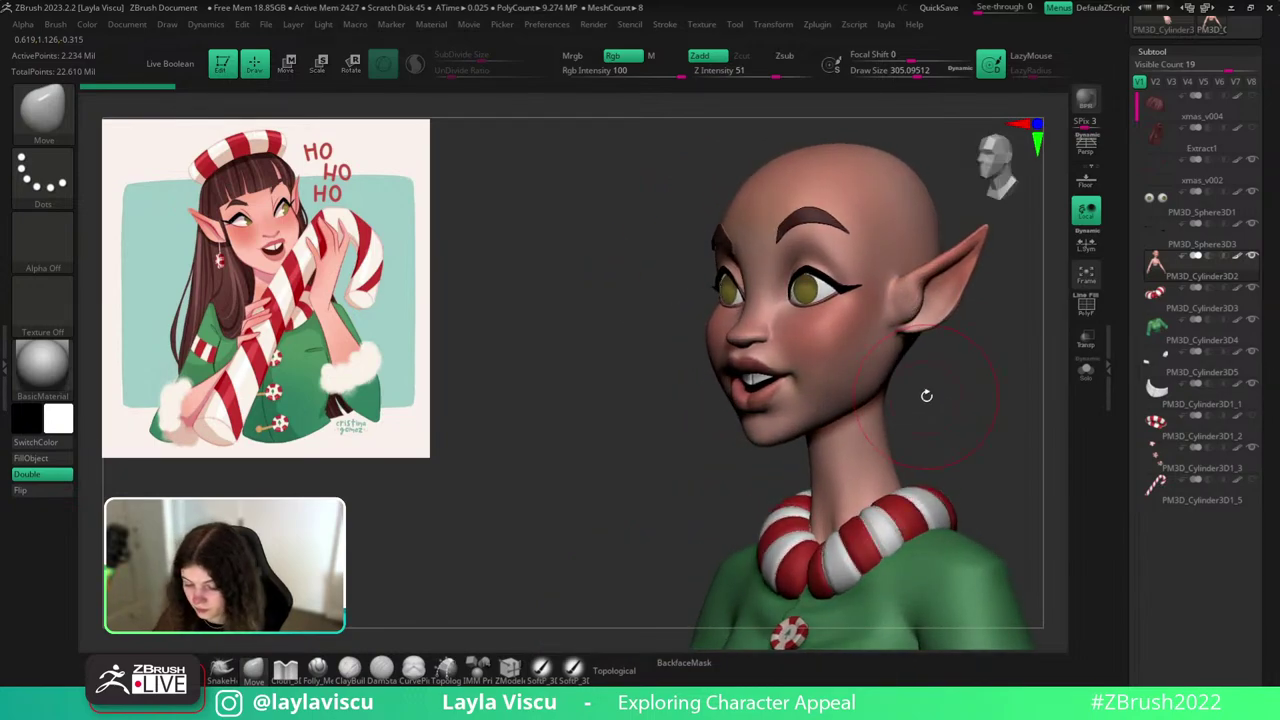
# Turn on BackfaceMask for the Move brush and reshape the nose in side profile at a draw size of about 202.
pyautogui.press('s')
pyautogui.moveTo(793, 397); pyautogui.dragTo(793, 397)
pyautogui.press('s')
pyautogui.moveTo(664, 420); pyautogui.dragTo(643, 420)
pyautogui.click(684, 664)
pyautogui.press('s')
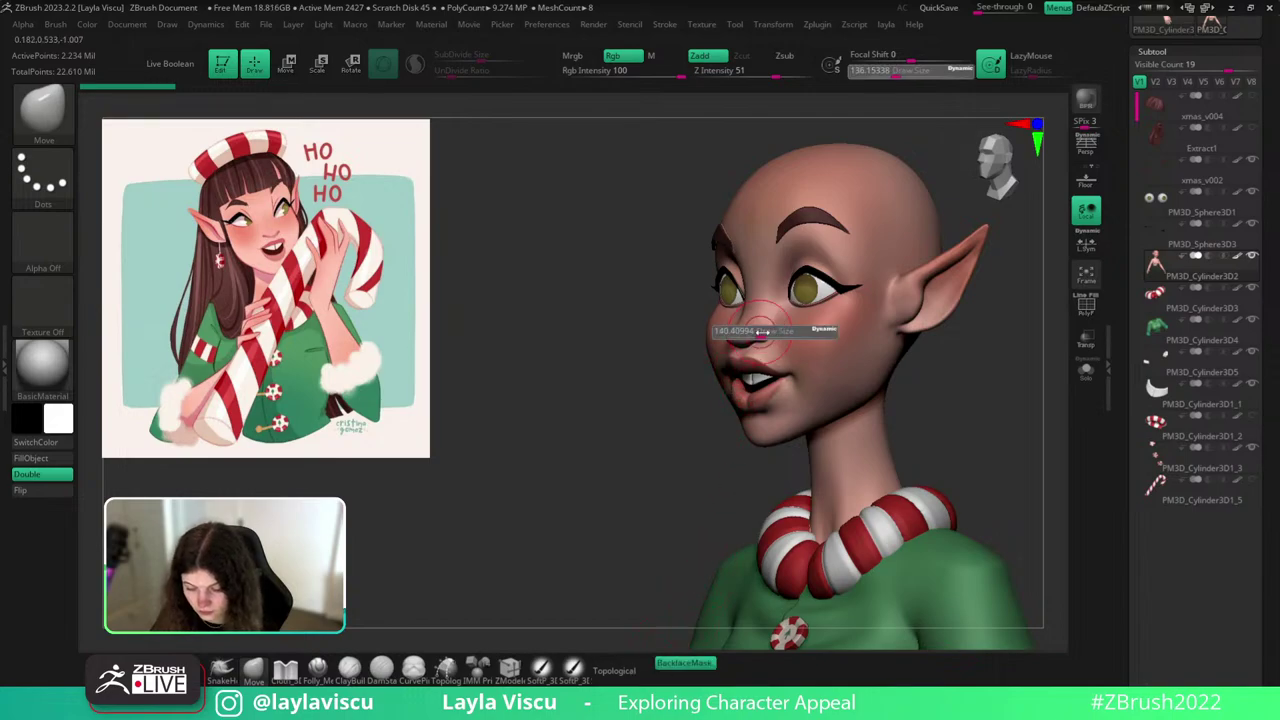
pyautogui.moveTo(774, 331); pyautogui.dragTo(779, 331)
pyautogui.hotkey('shift', 'f')
pyautogui.hotkey('shift', 'f')
pyautogui.moveTo(679, 399)
pyautogui.mouseDown(button='right')
pyautogui.moveTo(711, 357)
pyautogui.moveTo(746, 360)
pyautogui.mouseUp(button='right')
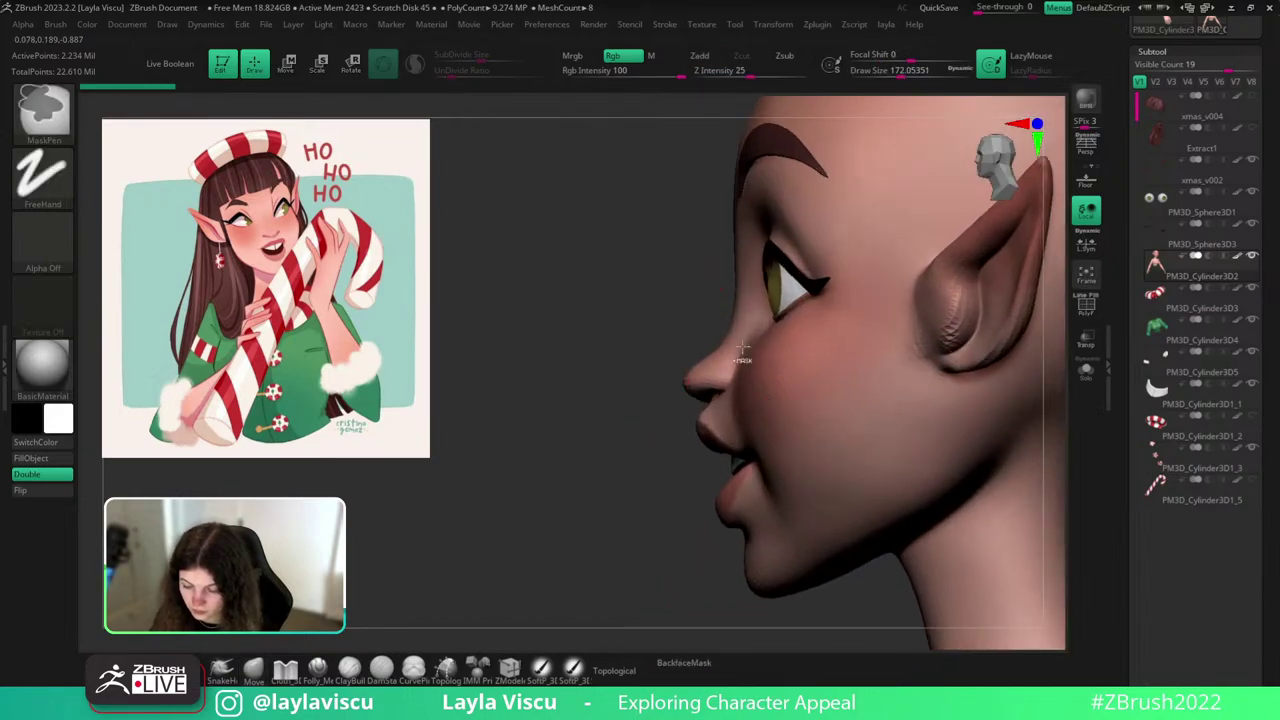
pyautogui.press('s')
pyautogui.moveTo(728, 315); pyautogui.dragTo(731, 314)
pyautogui.moveTo(735, 358); pyautogui.dragTo(746, 360)
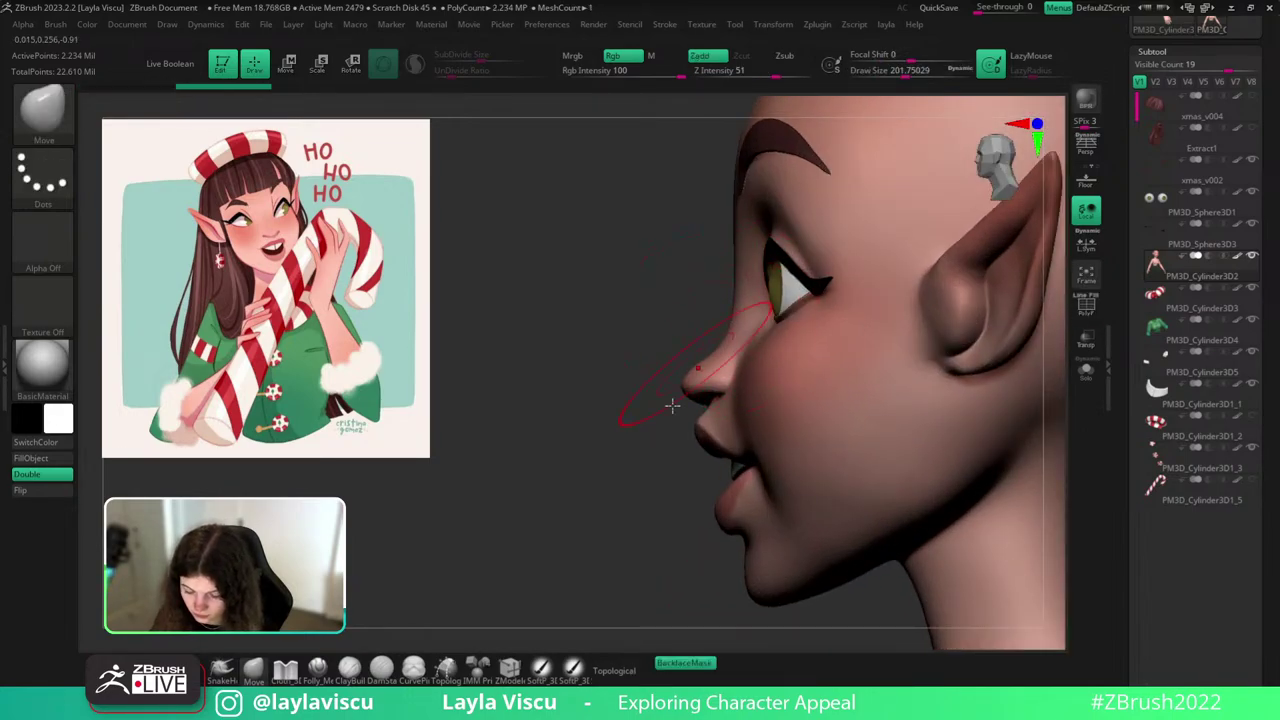
# Turn off BackfaceMask and adjust the base of the nose and the area above the upper lip in profile.
pyautogui.click(684, 664)
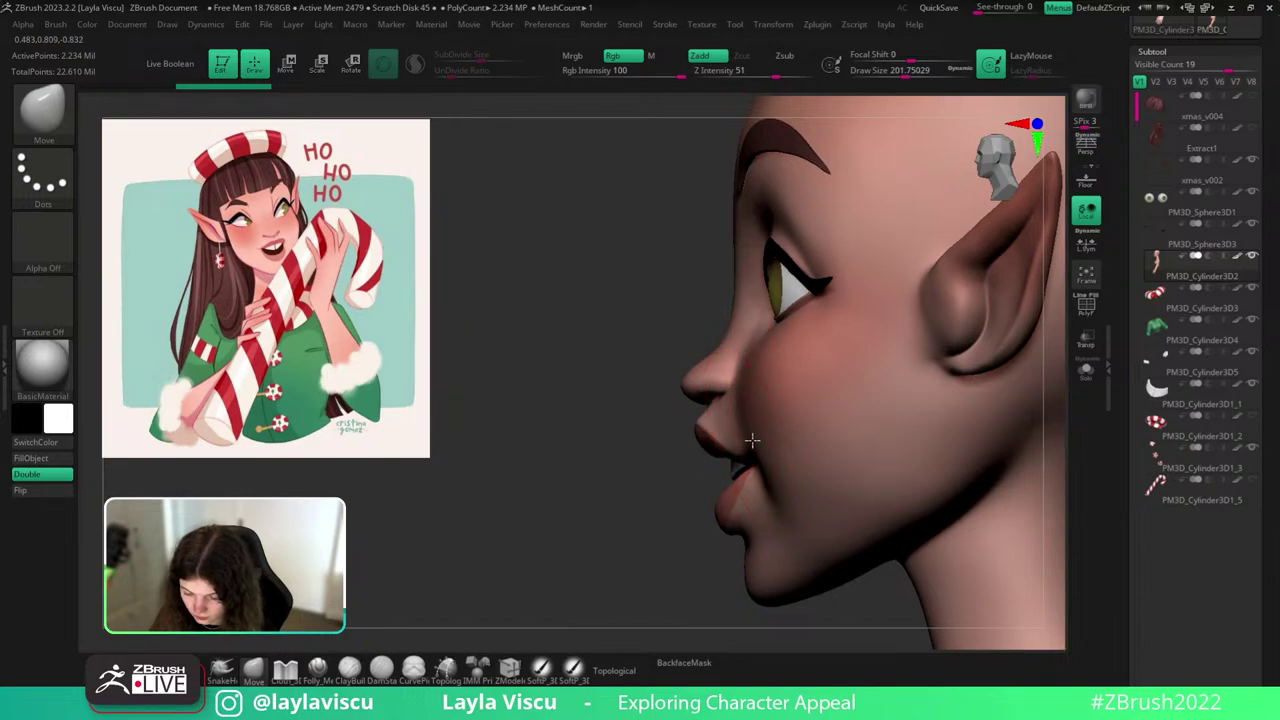
pyautogui.moveTo(752, 401); pyautogui.dragTo(745, 429)
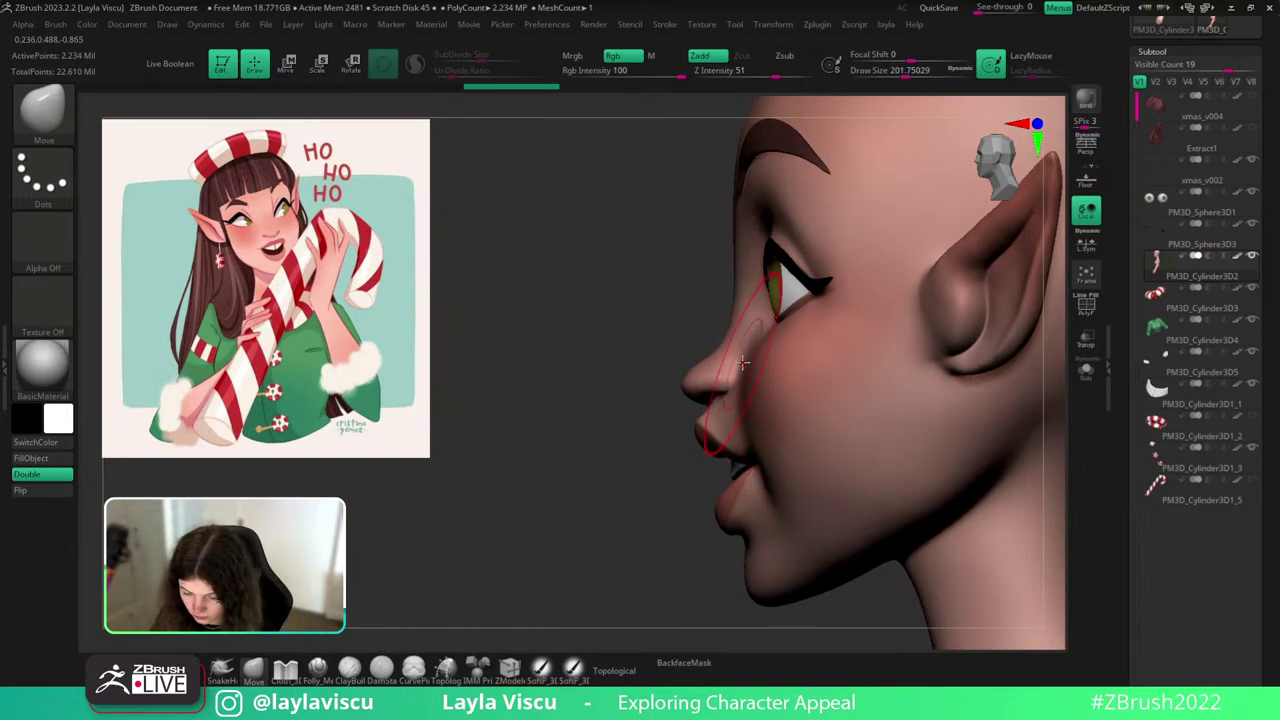
pyautogui.moveTo(744, 367); pyautogui.dragTo(770, 360)
pyautogui.keyDown('ctrl'); pyautogui.moveTo(770, 358); pyautogui.dragTo(758, 293, button='right'); pyautogui.keyUp('ctrl')
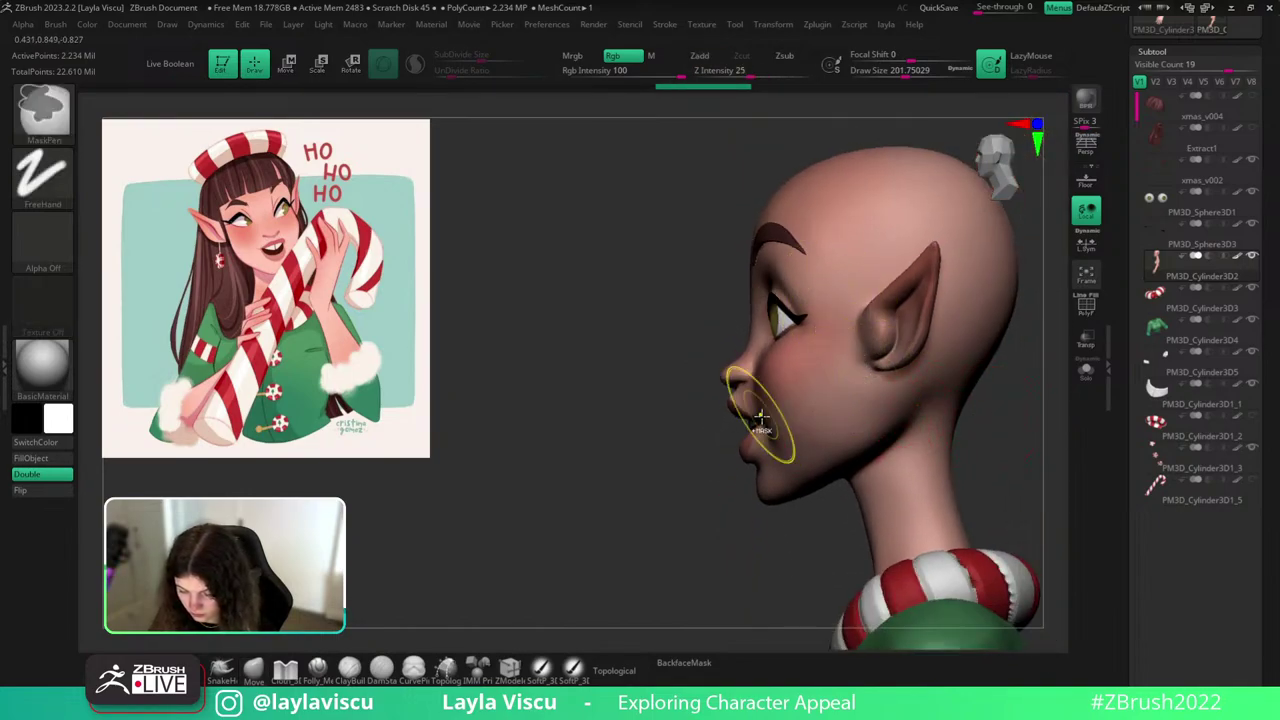
pyautogui.keyDown('ctrl'); pyautogui.moveTo(764, 420); pyautogui.dragTo(782, 443, button='right'); pyautogui.keyUp('ctrl')
pyautogui.moveTo(814, 591); pyautogui.dragTo(1098, 414)
# Reduce the Move brush's draw size to about 56 and nudge the upper lip upward from the front.
pyautogui.keyDown('ctrl'); pyautogui.moveTo(813, 356); pyautogui.dragTo(836, 369, button='right'); pyautogui.keyUp('ctrl')
pyautogui.press('s')
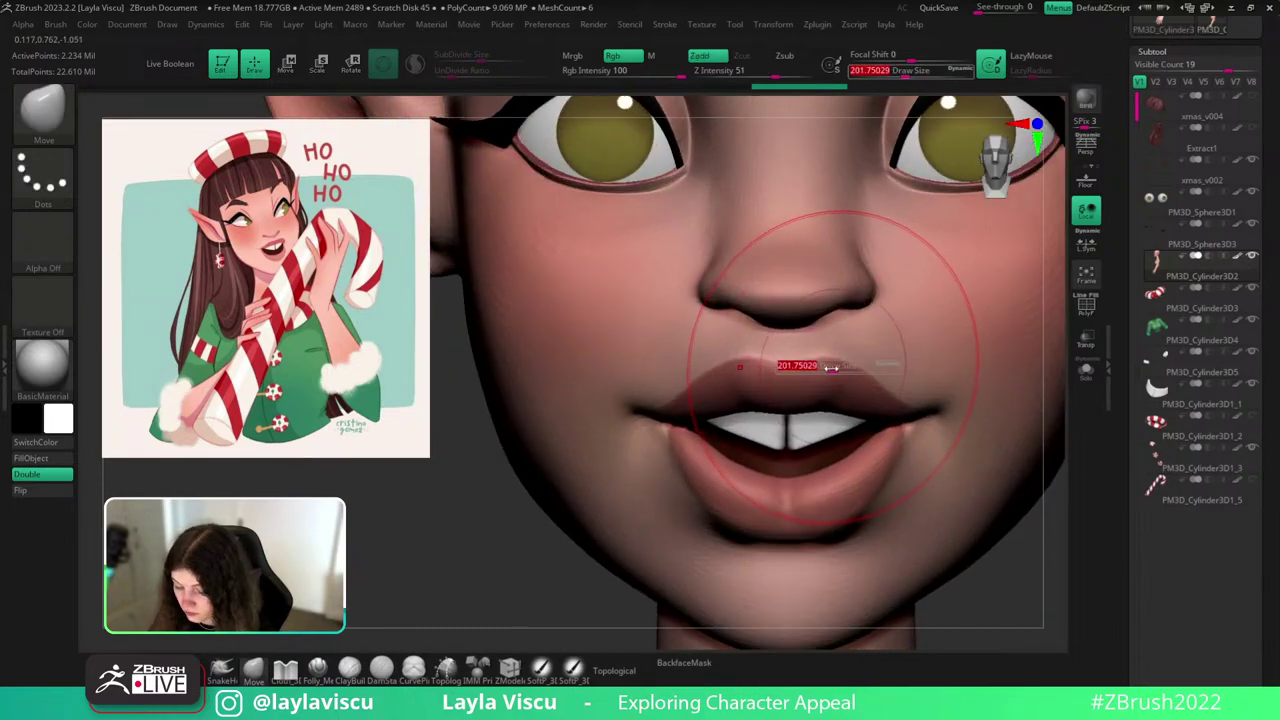
pyautogui.moveTo(832, 366)
pyautogui.mouseDown()
pyautogui.moveTo(812, 366)
pyautogui.moveTo(790, 413)
pyautogui.mouseUp()
pyautogui.moveTo(1023, 577); pyautogui.dragTo(1052, 506)
pyautogui.press('s')
pyautogui.moveTo(786, 414); pyautogui.dragTo(779, 412)
pyautogui.moveTo(1020, 380); pyautogui.dragTo(940, 400)
pyautogui.moveTo(940, 400); pyautogui.dragTo(925, 398, button='right')
pyautogui.moveTo(820, 390); pyautogui.dragTo(820, 376)
pyautogui.moveTo(1010, 560)
pyautogui.keyDown('ctrl'); pyautogui.mouseDown(button='right')
pyautogui.moveTo(1018, 518)
pyautogui.moveTo(1035, 508)
pyautogui.mouseUp(button='right'); pyautogui.keyUp('ctrl')
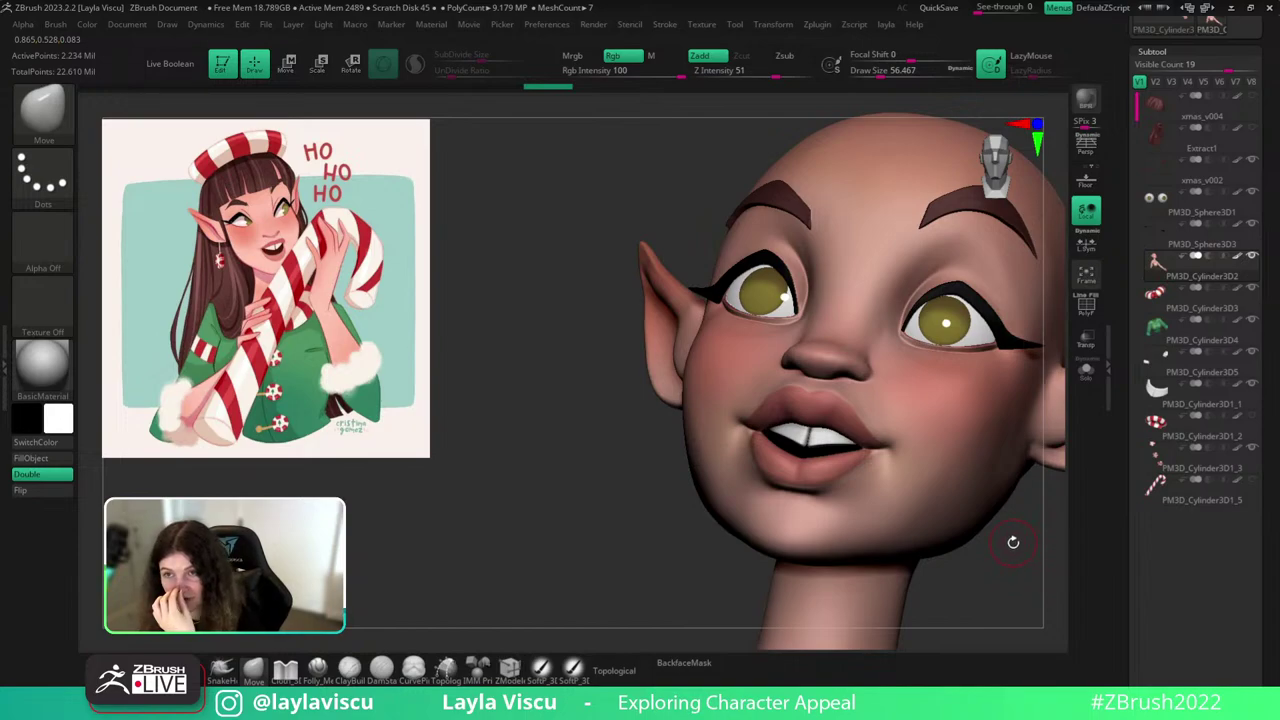
# Turn on BackfaceMask and lift the upper lip slightly above the teeth in a close side view.
pyautogui.moveTo(1022, 552)
pyautogui.mouseDown(button='right')
pyautogui.moveTo(1029, 508)
pyautogui.moveTo(1016, 456)
pyautogui.moveTo(992, 458)
pyautogui.moveTo(981, 386)
pyautogui.mouseUp(button='right')
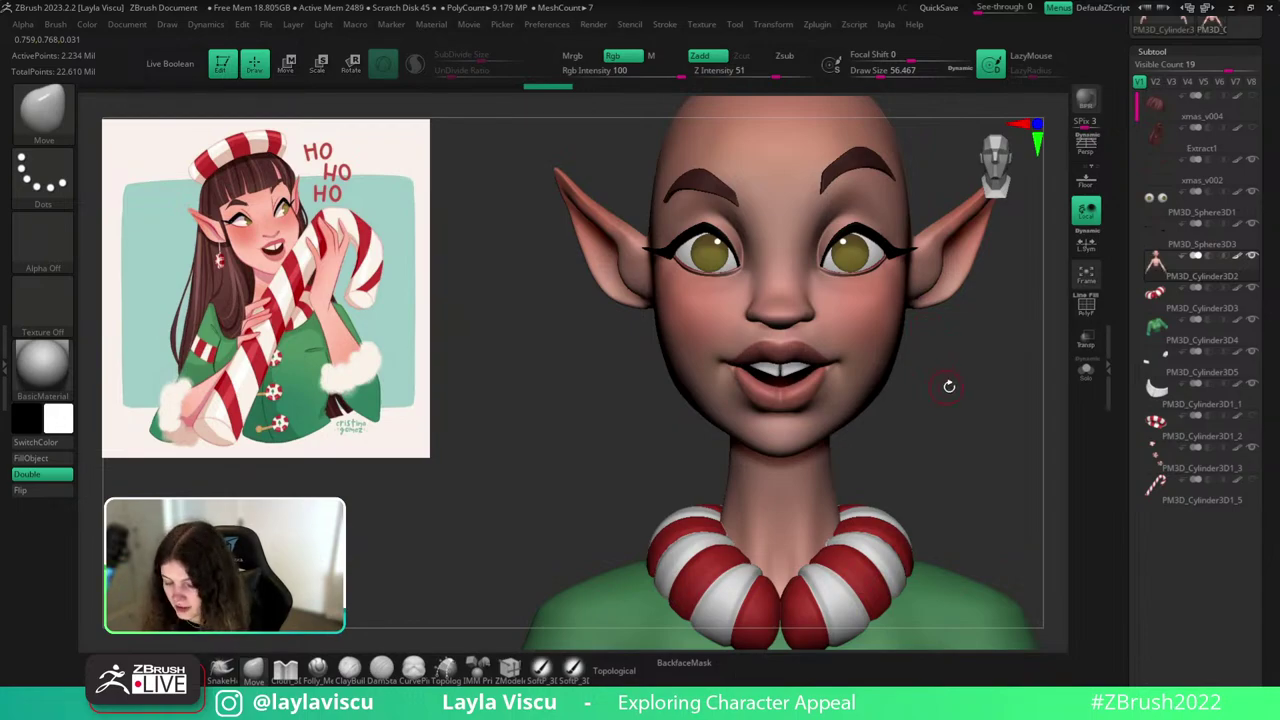
pyautogui.moveTo(949, 386); pyautogui.dragTo(980, 502, button='right')
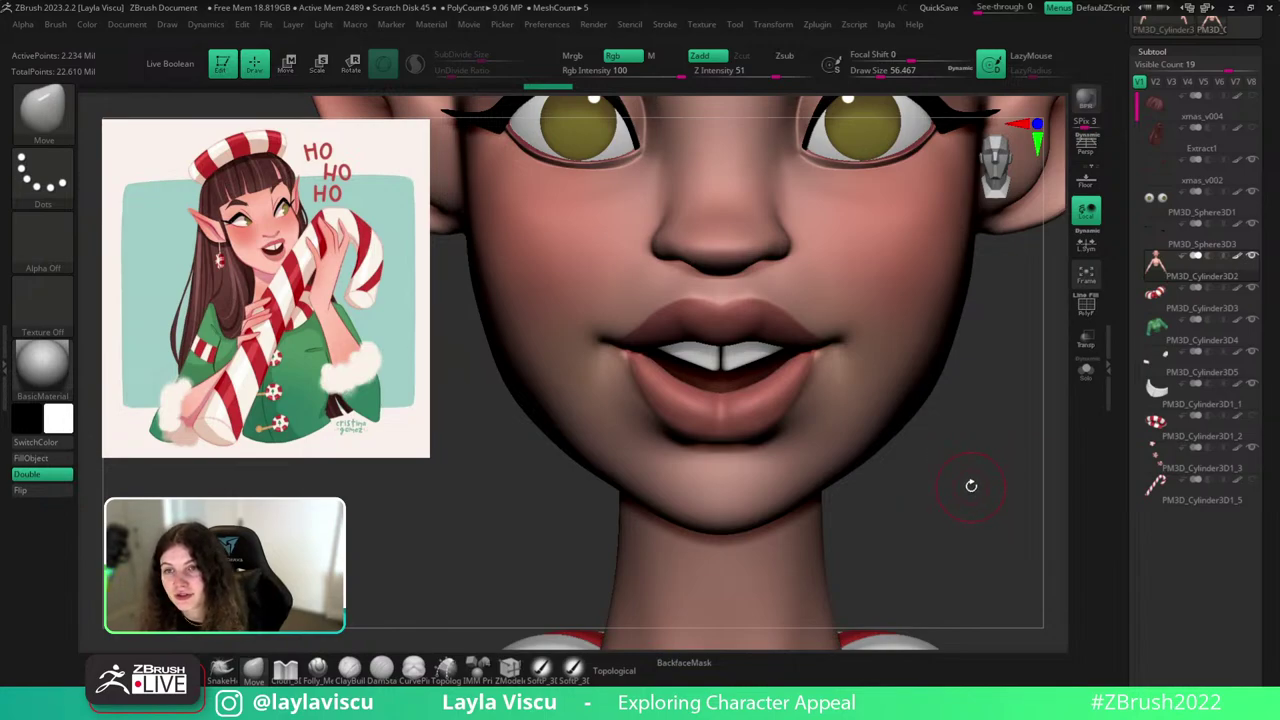
pyautogui.moveTo(973, 495)
pyautogui.keyDown('ctrl'); pyautogui.mouseDown(button='right')
pyautogui.moveTo(961, 442)
pyautogui.moveTo(988, 460)
pyautogui.moveTo(989, 478)
pyautogui.mouseUp(button='right'); pyautogui.keyUp('ctrl')
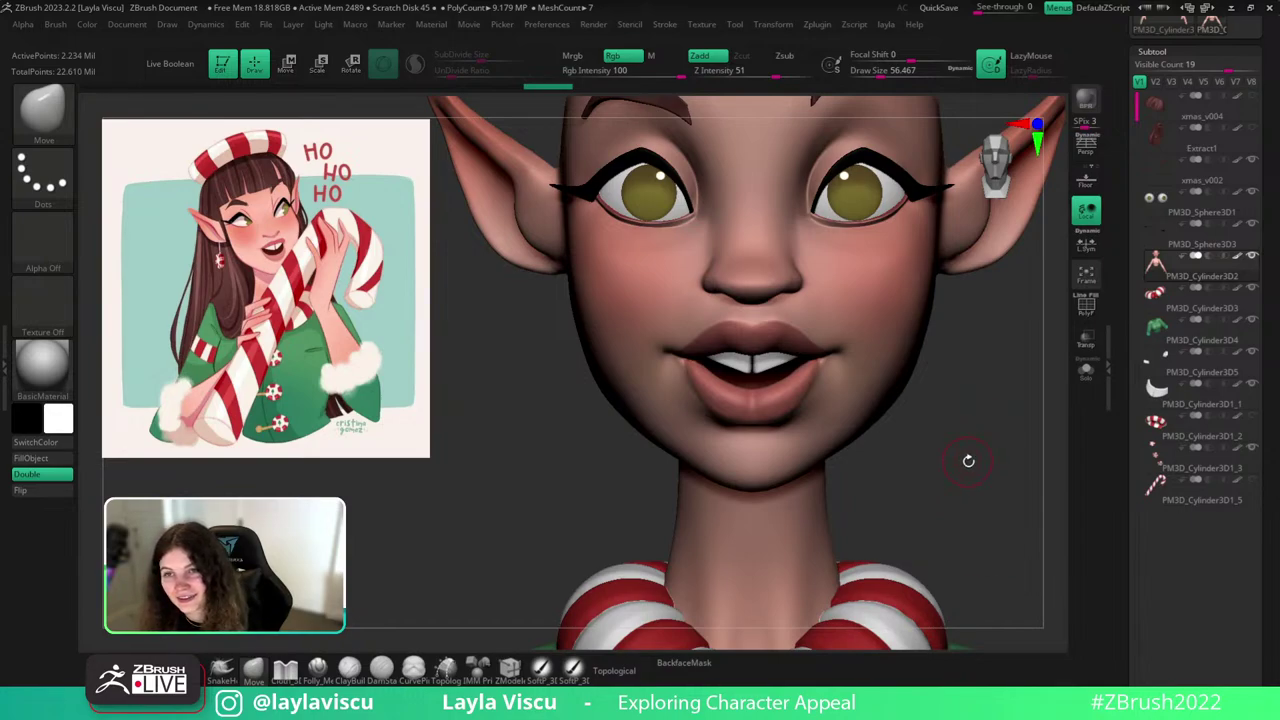
pyautogui.moveTo(968, 460); pyautogui.dragTo(962, 381)
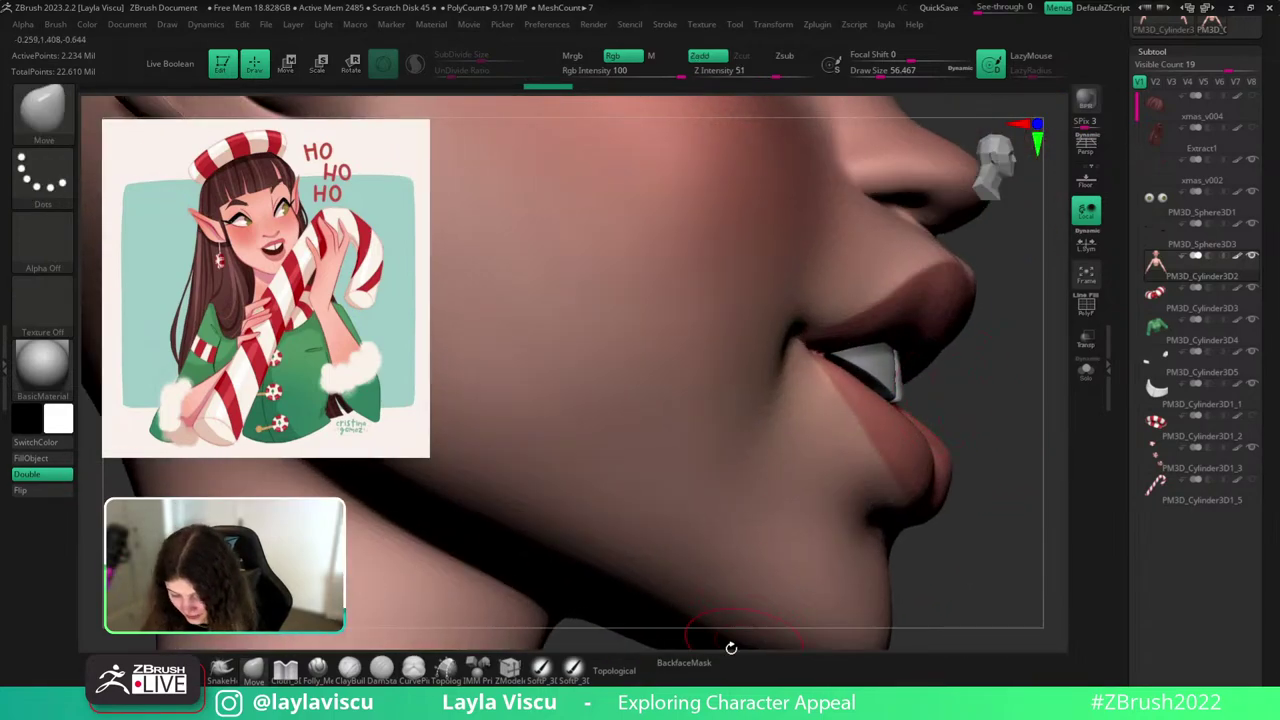
pyautogui.click(688, 662)
pyautogui.moveTo(901, 323); pyautogui.dragTo(903, 317)
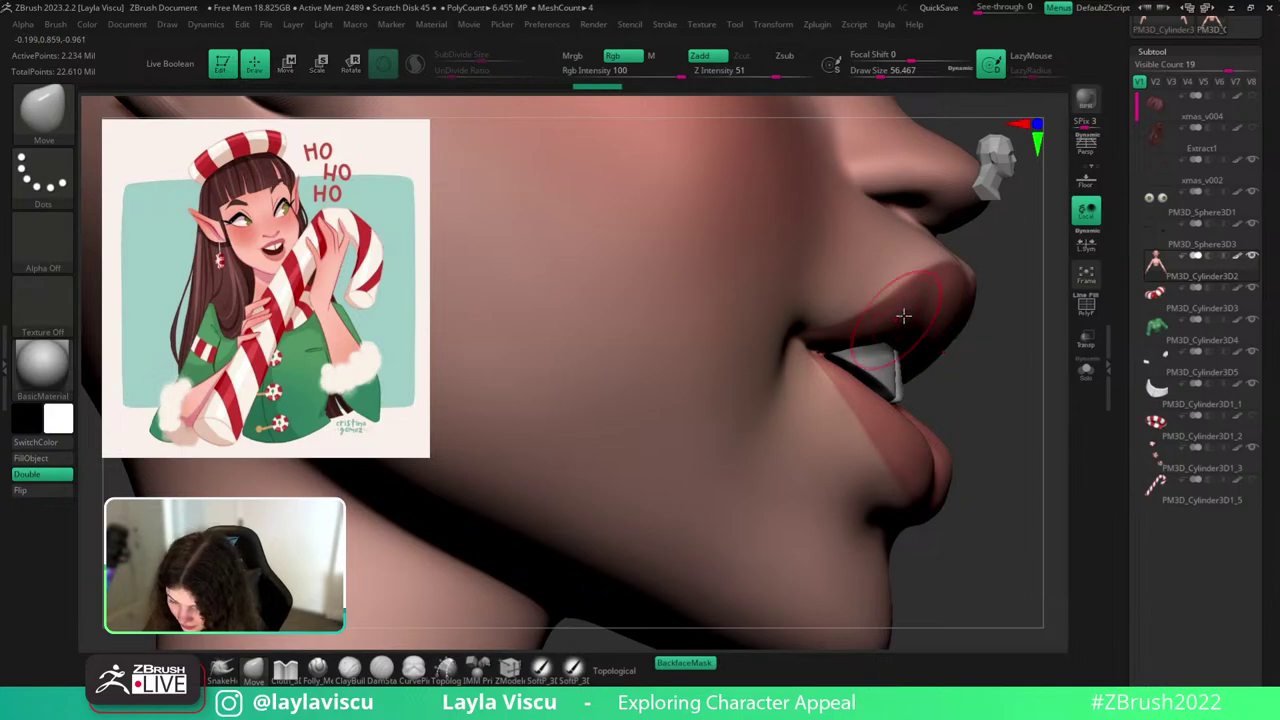
pyautogui.keyDown('ctrl'); pyautogui.moveTo(903, 317); pyautogui.dragTo(943, 257, button='right'); pyautogui.keyUp('ctrl')
# Reshape the lower lip's inner edge with the Move brush, using draw sizes of about 94 and 62.
pyautogui.moveTo(1046, 482); pyautogui.dragTo(920, 489)
pyautogui.moveTo(966, 487); pyautogui.dragTo(922, 421)
pyautogui.click(888, 71)
pyautogui.moveTo(737, 486)
pyautogui.mouseDown()
pyautogui.moveTo(787, 391)
pyautogui.moveTo(786, 404)
pyautogui.mouseUp()
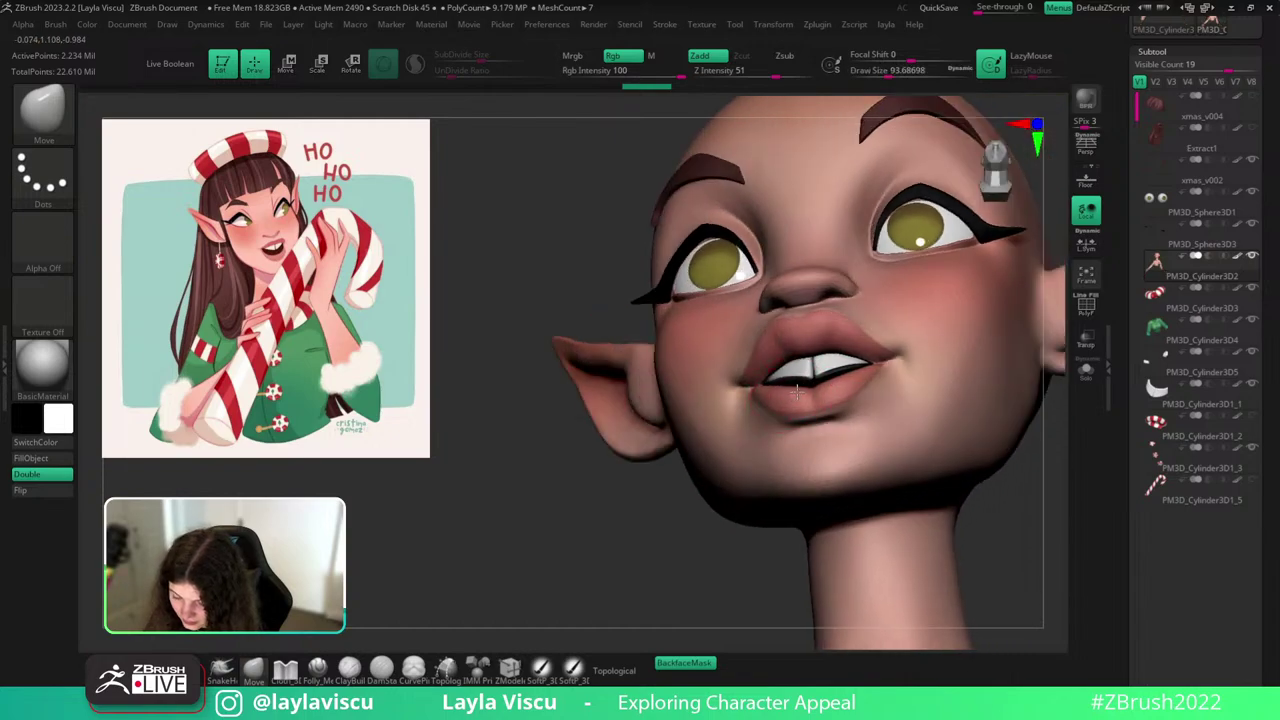
pyautogui.moveTo(684, 540); pyautogui.dragTo(690, 600)
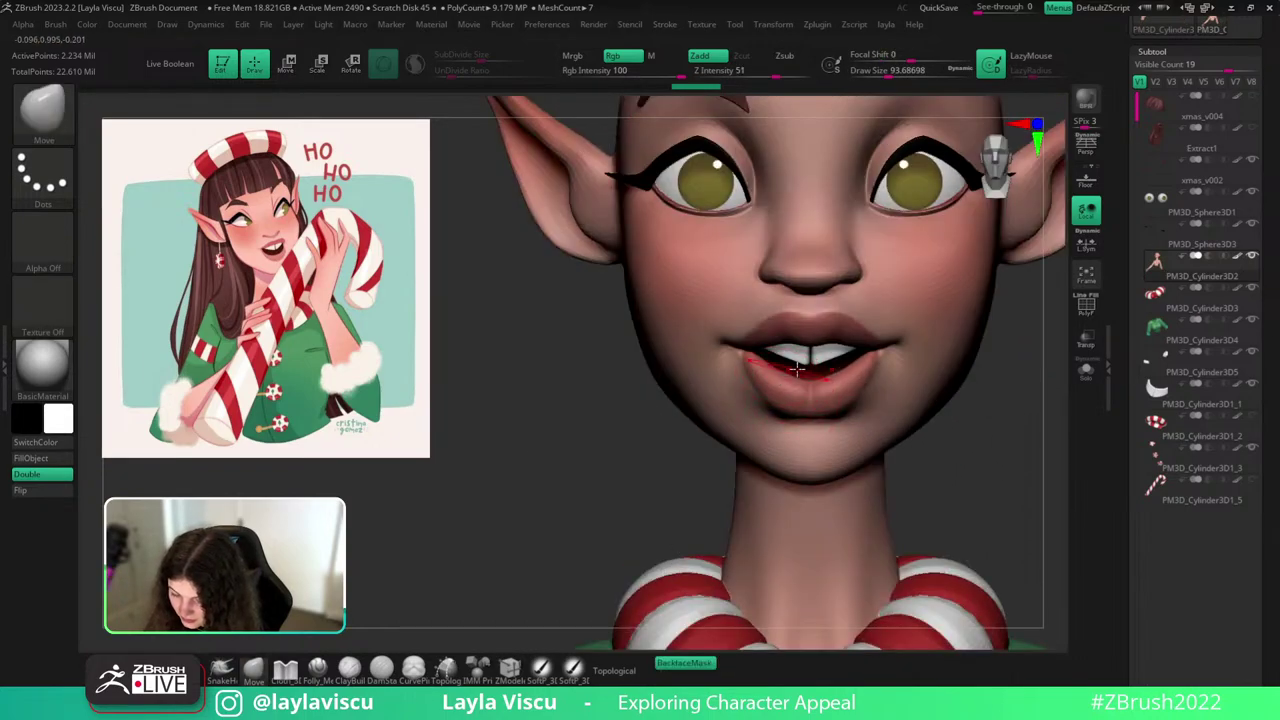
pyautogui.moveTo(797, 369); pyautogui.dragTo(797, 376)
pyautogui.keyDown('ctrl'); pyautogui.moveTo(797, 376); pyautogui.dragTo(772, 440, button='right'); pyautogui.keyUp('ctrl')
pyautogui.press('s')
pyautogui.moveTo(748, 374); pyautogui.dragTo(784, 364)
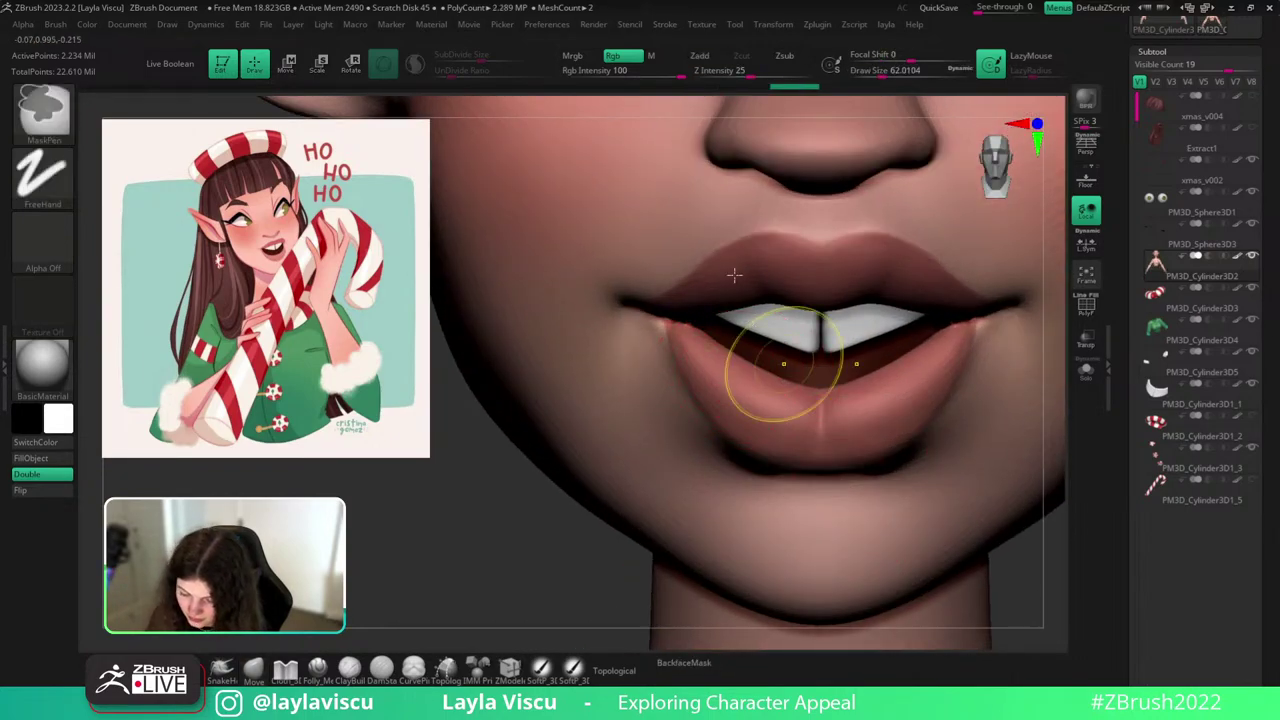
pyautogui.keyDown('ctrl'); pyautogui.moveTo(734, 275); pyautogui.dragTo(722, 225, button='right'); pyautogui.keyUp('ctrl')
pyautogui.moveTo(989, 434); pyautogui.dragTo(941, 392)
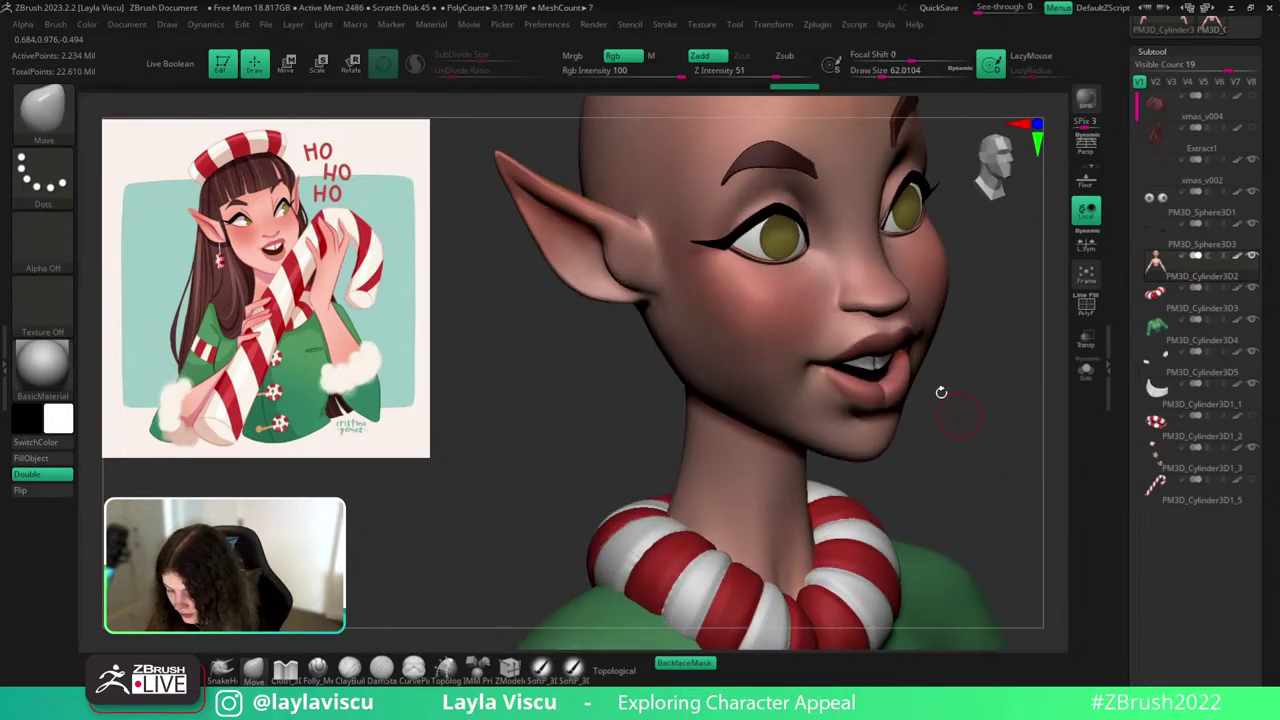
# Fine-tune the mouth and check its shape from three-quarter, front, side and low angles.
pyautogui.keyDown('ctrl'); pyautogui.moveTo(889, 360); pyautogui.dragTo(884, 420, button='right'); pyautogui.keyUp('ctrl')
pyautogui.moveTo(1018, 448)
pyautogui.mouseDown()
pyautogui.moveTo(985, 400)
pyautogui.moveTo(914, 403)
pyautogui.mouseUp()
pyautogui.keyDown('ctrl'); pyautogui.moveTo(914, 403); pyautogui.dragTo(908, 345, button='right'); pyautogui.keyUp('ctrl')
pyautogui.moveTo(1035, 455)
pyautogui.mouseDown()
pyautogui.moveTo(1011, 495)
pyautogui.moveTo(945, 461)
pyautogui.mouseUp()
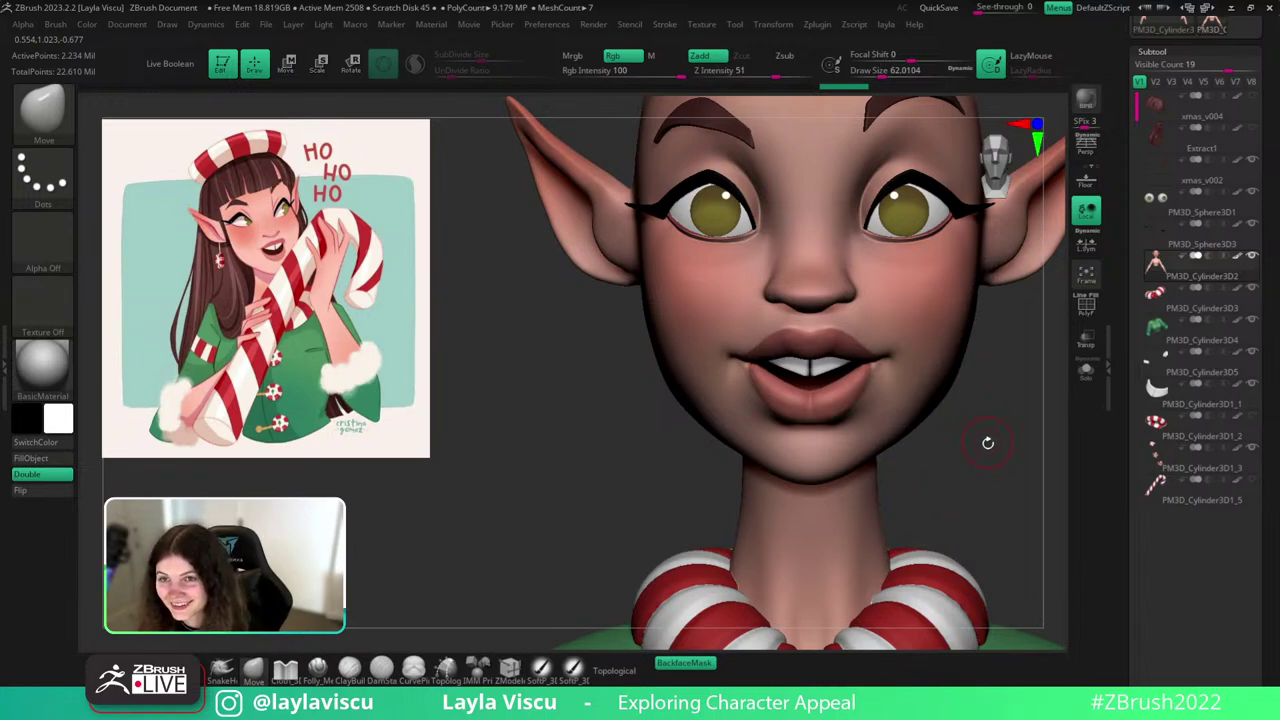
pyautogui.moveTo(1000, 455); pyautogui.dragTo(940, 496)
pyautogui.keyDown('shift'); pyautogui.moveTo(940, 496); pyautogui.dragTo(814, 498, button='right'); pyautogui.keyUp('shift')
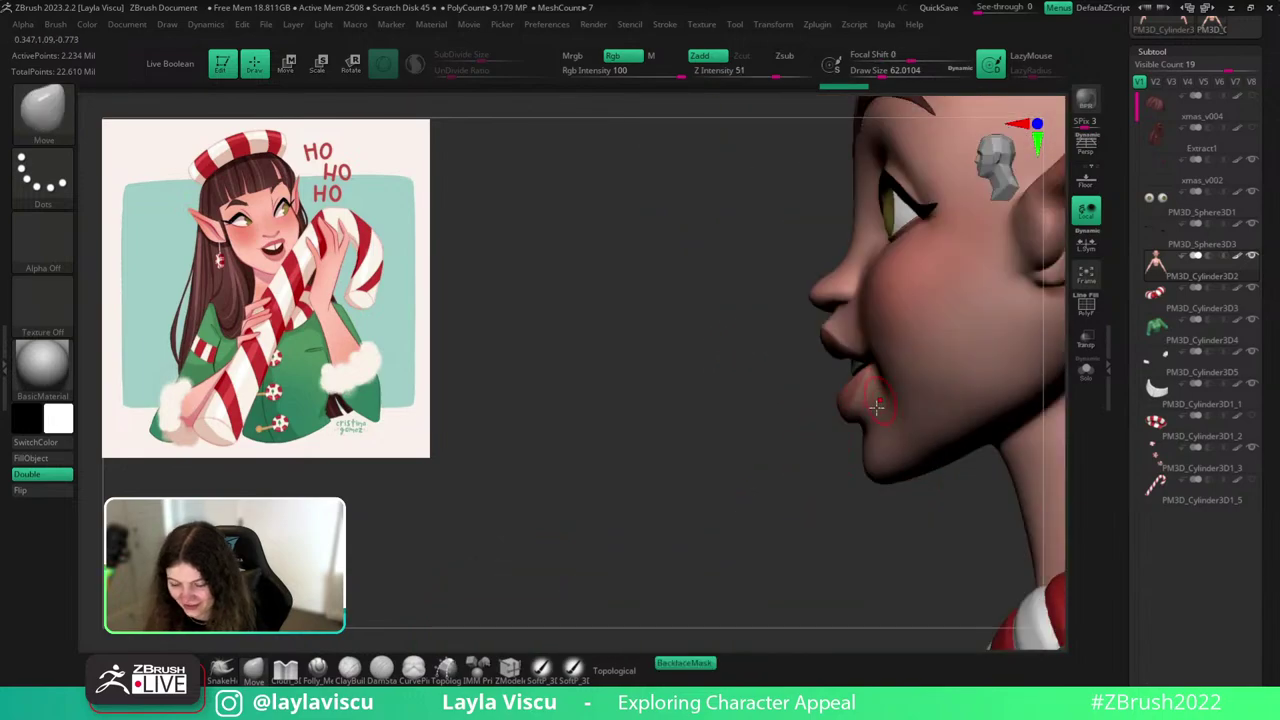
pyautogui.moveTo(842, 397)
pyautogui.keyDown('ctrl'); pyautogui.mouseDown(button='right')
pyautogui.moveTo(762, 426)
pyautogui.moveTo(900, 405)
pyautogui.moveTo(989, 437)
pyautogui.moveTo(1020, 482)
pyautogui.moveTo(1050, 476)
pyautogui.mouseUp(button='right'); pyautogui.keyUp('ctrl')
pyautogui.keyDown('ctrl'); pyautogui.moveTo(749, 329); pyautogui.dragTo(790, 430, button='right'); pyautogui.keyUp('ctrl')
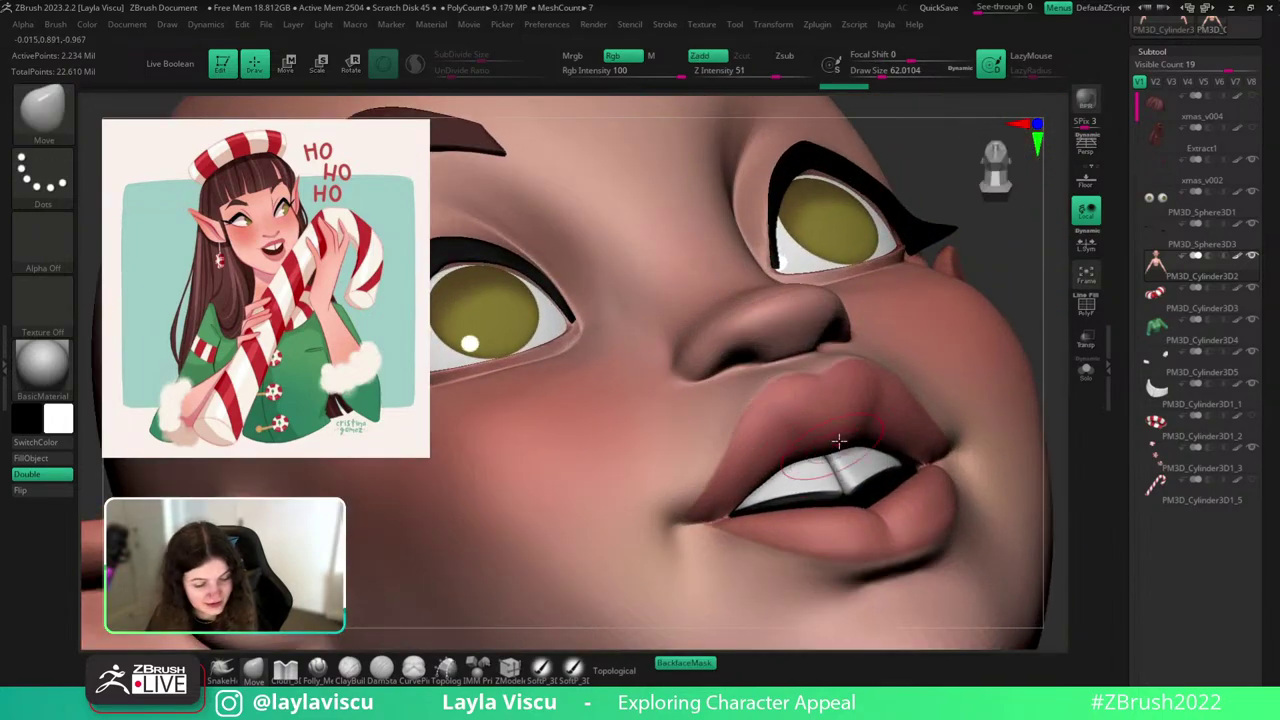
# Switch to the ClayBuildup brush at a draw size of about 20 and turn off Spotlight Projection.
pyautogui.press('b')
pyautogui.press('c')
pyautogui.press('b')
pyautogui.moveTo(1022, 272); pyautogui.dragTo(1062, 298, button='right')
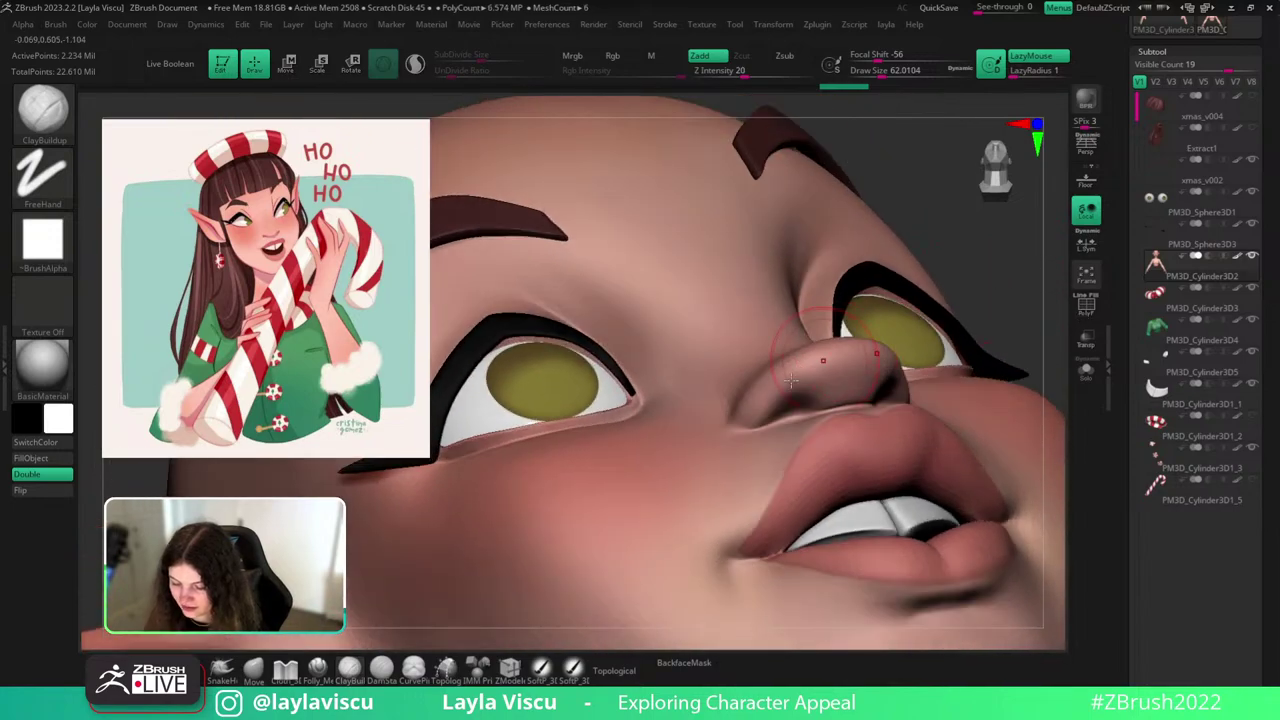
pyautogui.press('s')
pyautogui.moveTo(771, 409); pyautogui.dragTo(808, 383)
pyautogui.press('s')
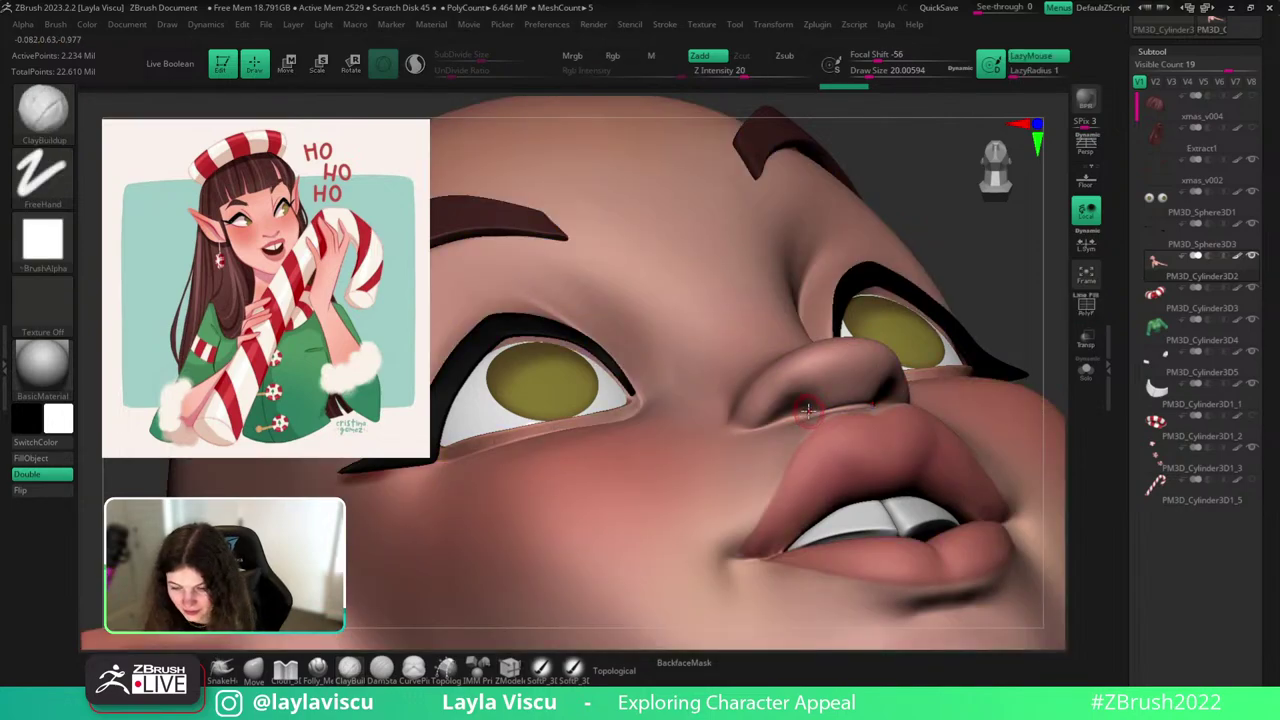
pyautogui.press('space')
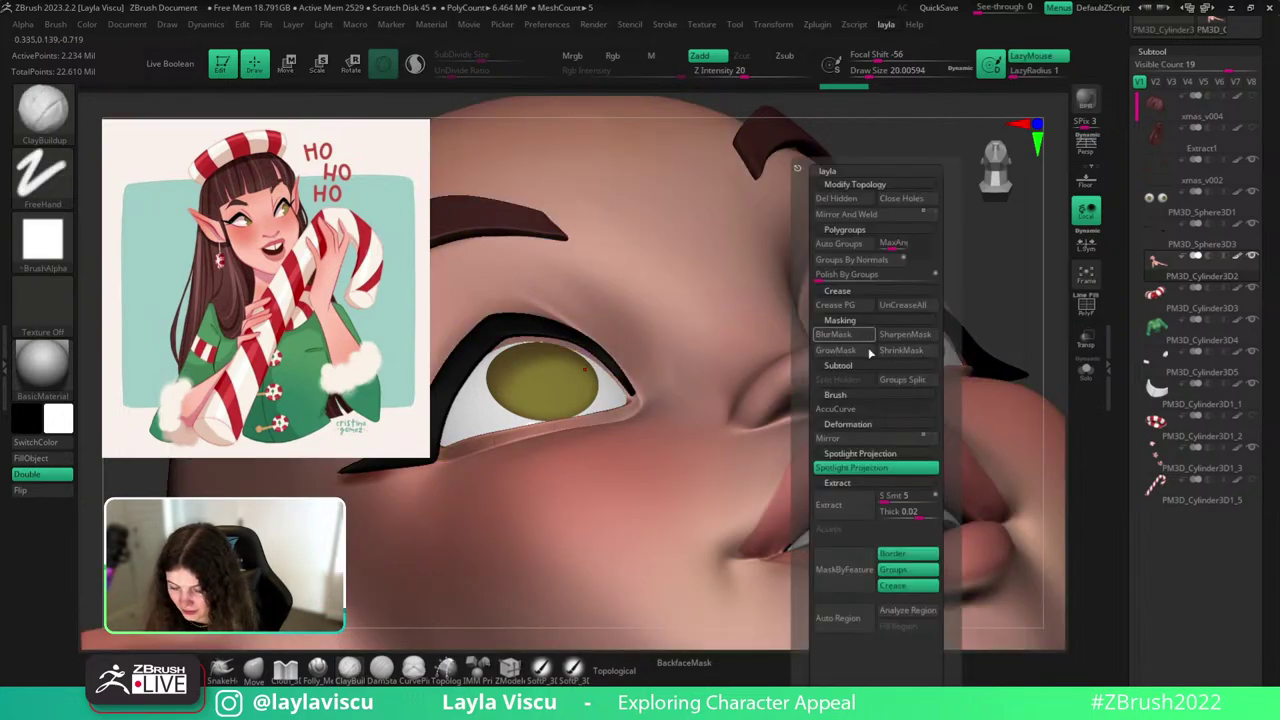
pyautogui.click(849, 468)
# Carve the nostrils into the underside of the nose with ClayBuildup and smooth their edges.
pyautogui.moveTo(808, 397)
pyautogui.keyDown('alt'); pyautogui.mouseDown()
pyautogui.moveTo(790, 404)
pyautogui.moveTo(803, 404)
pyautogui.mouseUp(); pyautogui.keyUp('alt')
pyautogui.moveTo(988, 286); pyautogui.dragTo(1030, 265)
pyautogui.keyDown('ctrl'); pyautogui.moveTo(851, 354); pyautogui.dragTo(845, 425, button='right'); pyautogui.keyUp('ctrl')
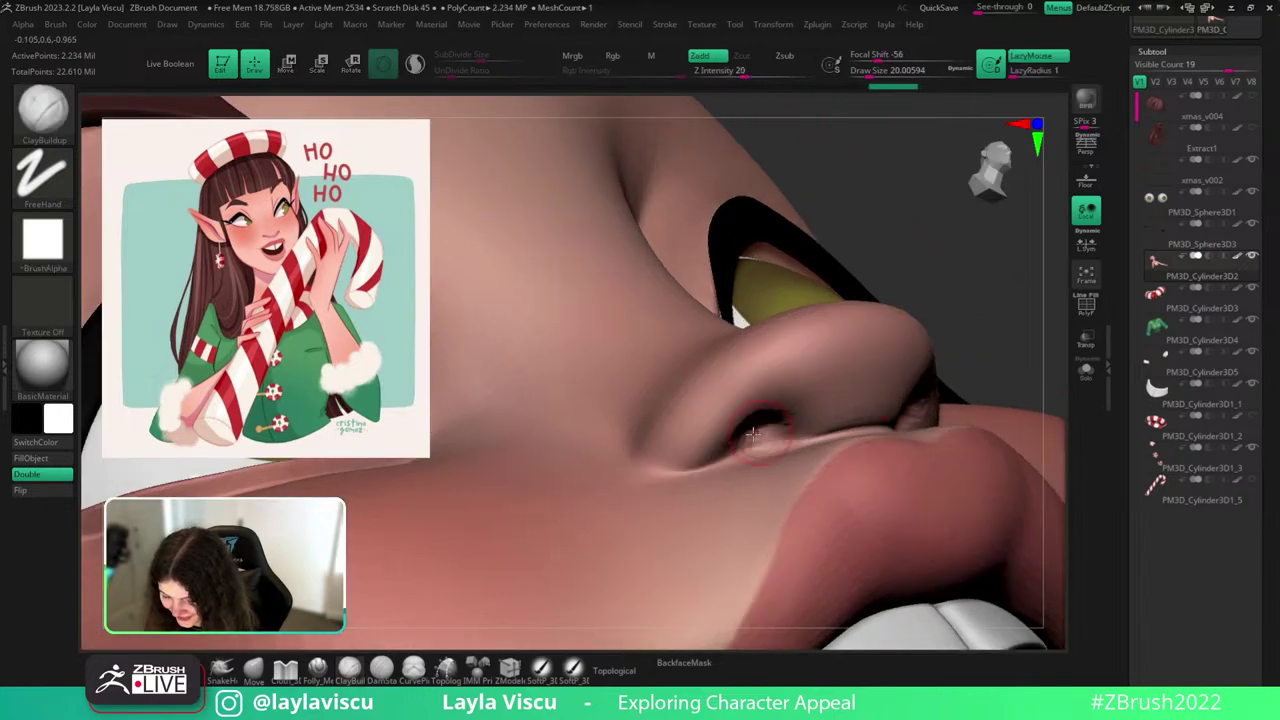
pyautogui.moveTo(746, 434)
pyautogui.mouseDown()
pyautogui.moveTo(757, 418)
pyautogui.moveTo(792, 424)
pyautogui.moveTo(773, 440)
pyautogui.mouseUp()
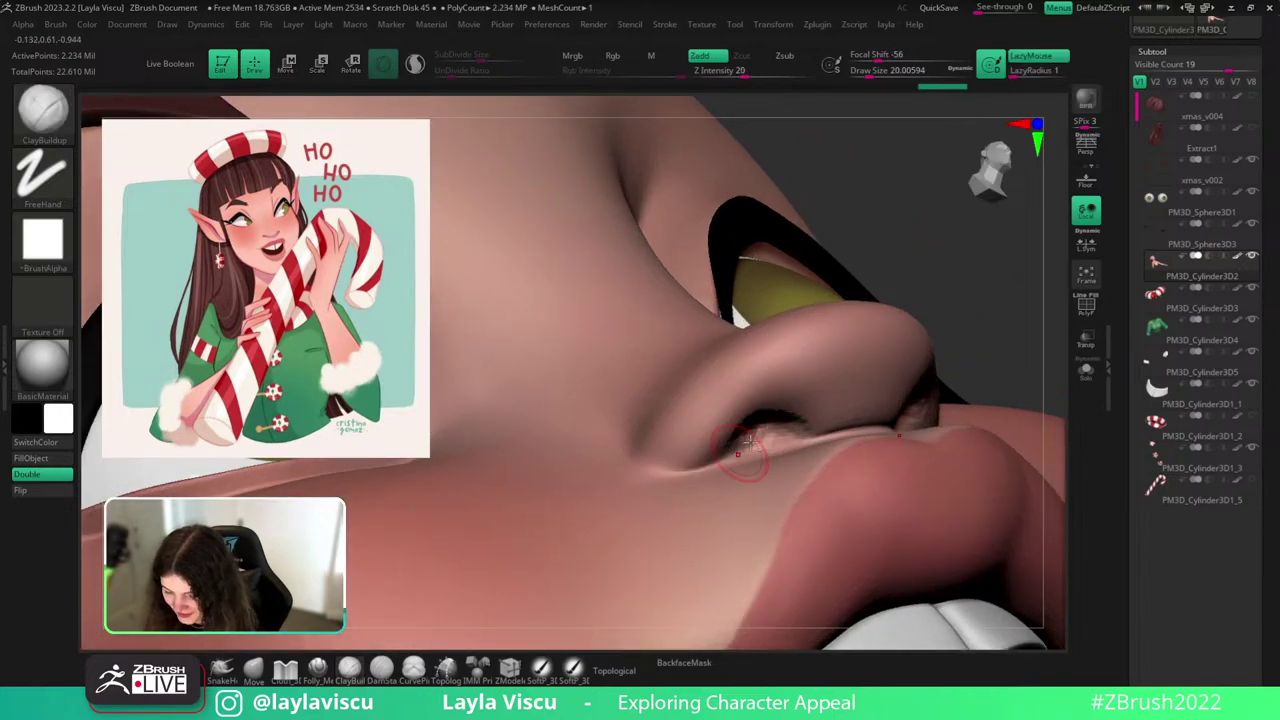
pyautogui.keyDown('ctrl'); pyautogui.moveTo(954, 310); pyautogui.dragTo(951, 248, button='right'); pyautogui.keyUp('ctrl')
pyautogui.moveTo(951, 248); pyautogui.dragTo(968, 222)
pyautogui.keyDown('shift'); pyautogui.moveTo(782, 419); pyautogui.dragTo(768, 424); pyautogui.keyUp('shift')
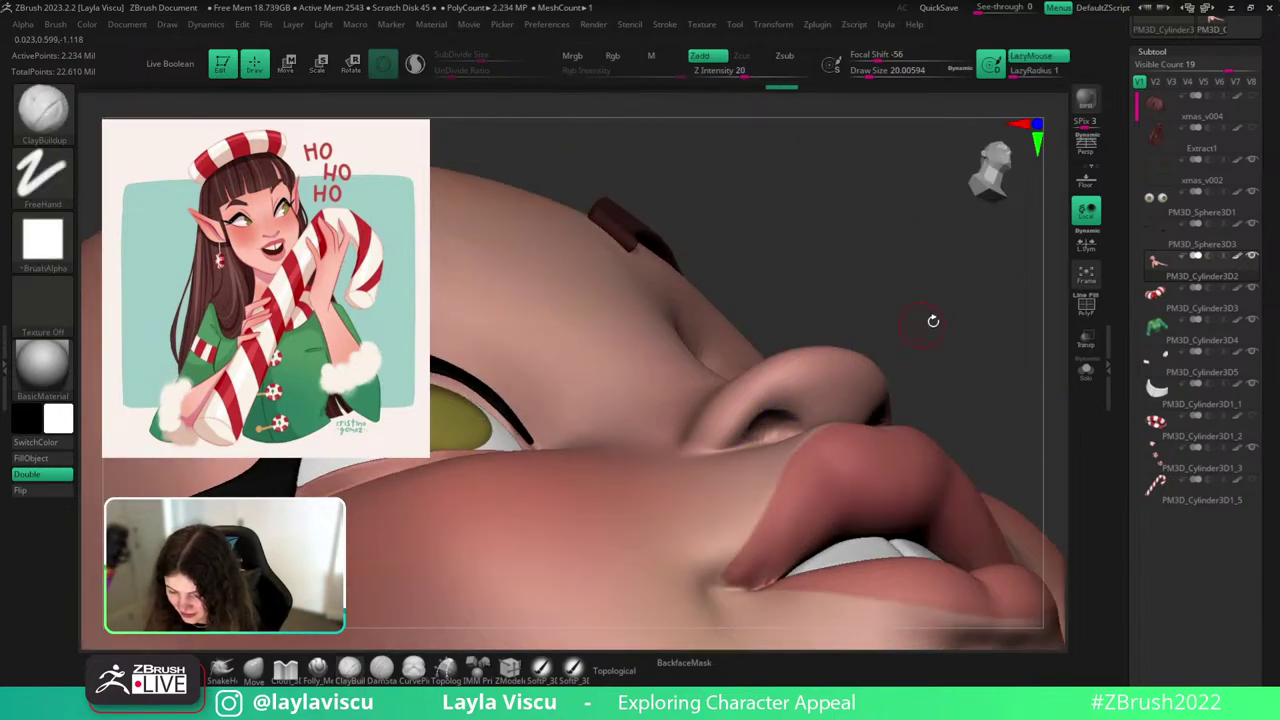
# Try to sharpen the crease around the nostril with the Folly_Mech Cut brush.
pyautogui.moveTo(931, 320); pyautogui.dragTo(940, 332)
pyautogui.click(318, 669)
pyautogui.click(1018, 74)
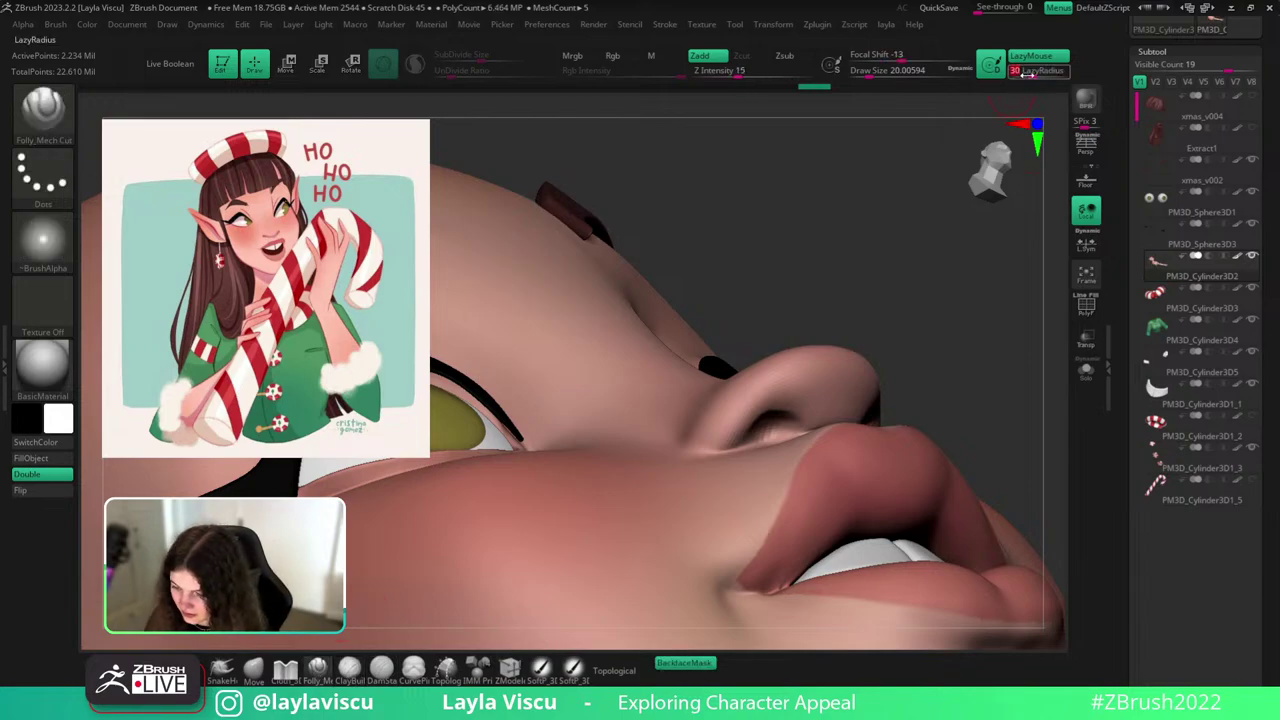
pyautogui.moveTo(732, 443); pyautogui.dragTo(768, 406)
pyautogui.hotkey('ctrl', 'z')
# Smooth the inside of the nostril and check the nose from below.
pyautogui.moveTo(965, 280); pyautogui.dragTo(910, 340, button='right')
pyautogui.keyDown('shift'); pyautogui.moveTo(785, 434); pyautogui.dragTo(792, 418); pyautogui.keyUp('shift')
pyautogui.keyDown('ctrl'); pyautogui.moveTo(805, 400); pyautogui.dragTo(820, 200, button='right'); pyautogui.keyUp('ctrl')
pyautogui.moveTo(935, 450)
pyautogui.keyDown('ctrl'); pyautogui.mouseDown(button='right')
pyautogui.moveTo(940, 306)
pyautogui.moveTo(871, 374)
pyautogui.moveTo(934, 677)
pyautogui.mouseUp(button='right'); pyautogui.keyUp('ctrl')
# Refine the nostril openings using the Move brush with BackfaceMask off, and check the whole face from the front.
pyautogui.click(254, 669)
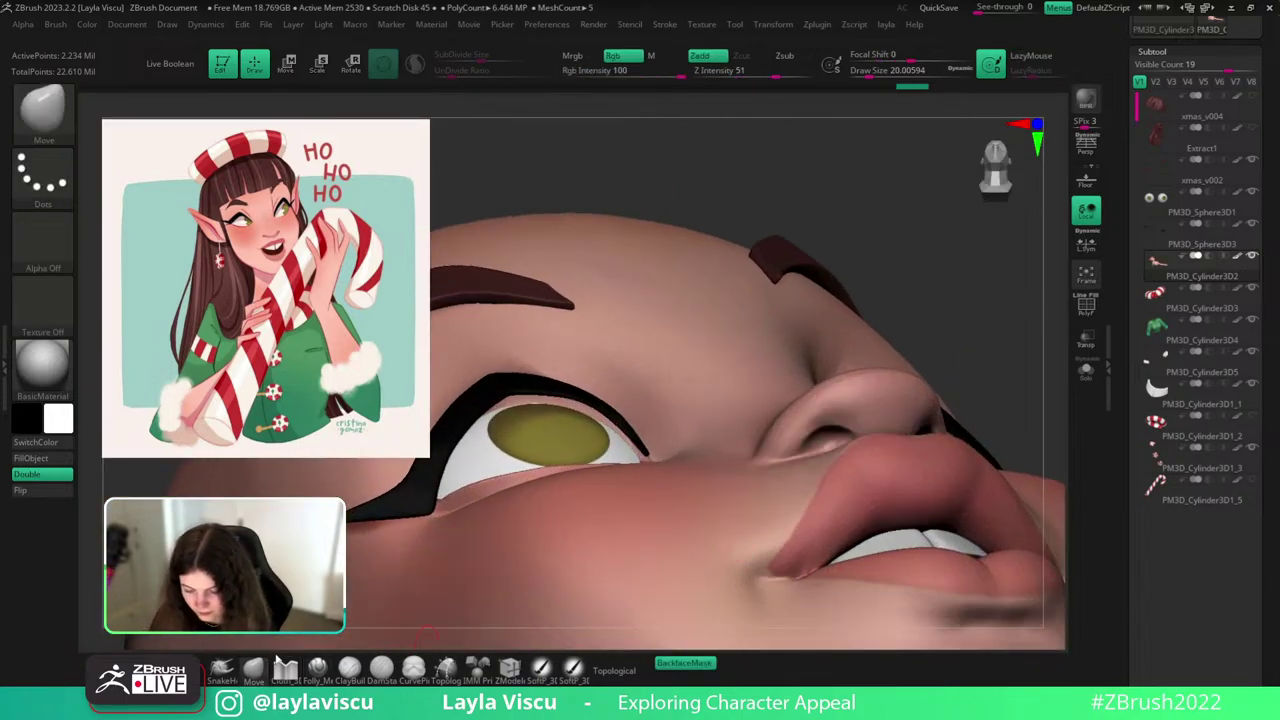
pyautogui.click(689, 663)
pyautogui.moveTo(810, 445)
pyautogui.mouseDown()
pyautogui.moveTo(845, 440)
pyautogui.moveTo(817, 444)
pyautogui.mouseUp()
pyautogui.moveTo(975, 315); pyautogui.dragTo(915, 342)
pyautogui.moveTo(824, 441); pyautogui.dragTo(829, 437)
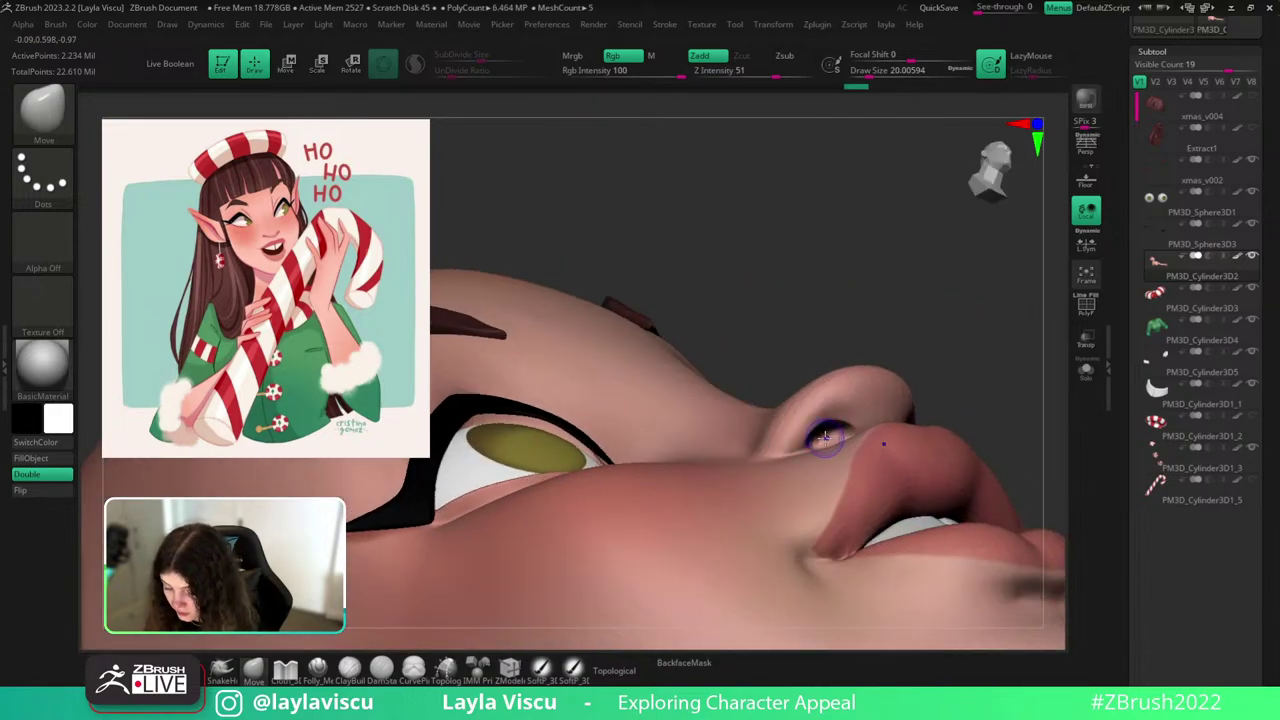
pyautogui.keyDown('ctrl'); pyautogui.moveTo(829, 437); pyautogui.dragTo(794, 260, button='right'); pyautogui.keyUp('ctrl')
pyautogui.moveTo(794, 260)
pyautogui.mouseDown()
pyautogui.moveTo(977, 506)
pyautogui.moveTo(1040, 488)
pyautogui.moveTo(960, 477)
pyautogui.moveTo(991, 457)
pyautogui.moveTo(977, 484)
pyautogui.mouseUp()
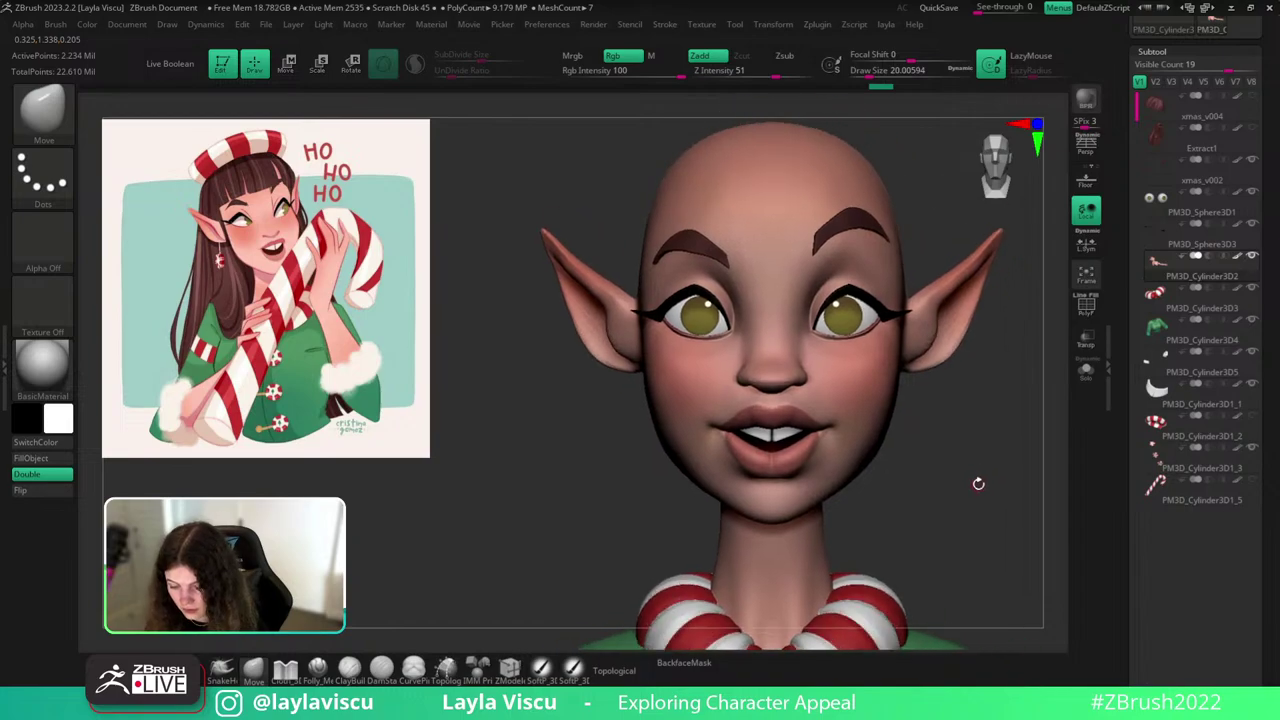
pyautogui.moveTo(978, 483)
pyautogui.mouseDown(button='right')
pyautogui.moveTo(957, 480)
pyautogui.moveTo(983, 503)
pyautogui.mouseUp(button='right')
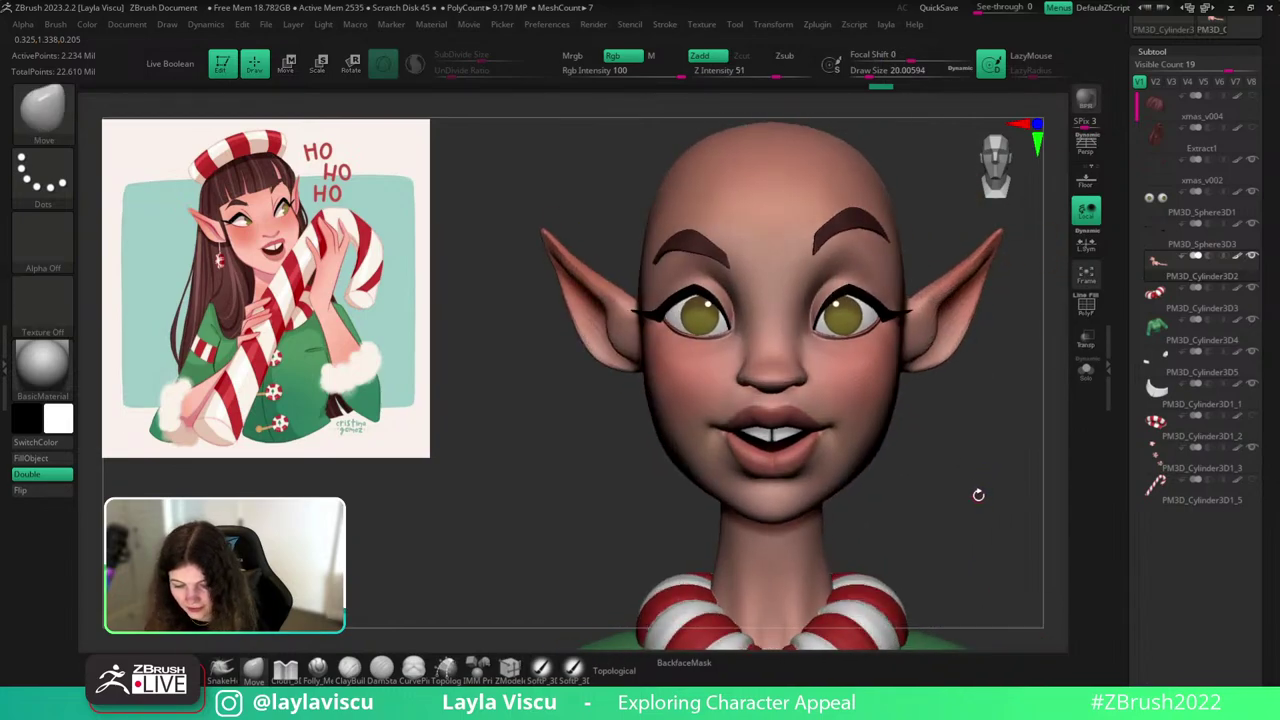
# Carve the eyelid crease from the inner eye corner over the eye with the Folly_Mech Cut brush at draw size about 62.
pyautogui.press('4')
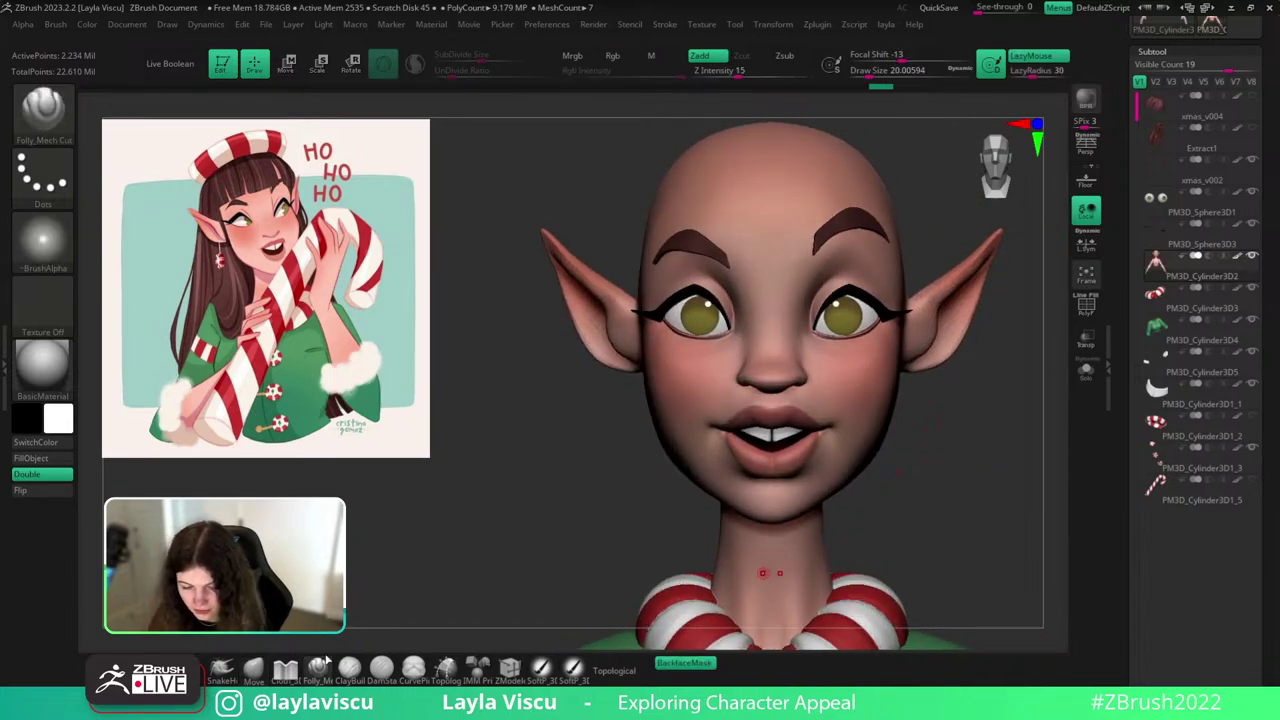
pyautogui.moveTo(955, 392)
pyautogui.keyDown('ctrl'); pyautogui.mouseDown(button='right')
pyautogui.moveTo(971, 446)
pyautogui.moveTo(940, 450)
pyautogui.mouseUp(button='right'); pyautogui.keyUp('ctrl')
pyautogui.press('s')
pyautogui.moveTo(806, 296); pyautogui.dragTo(816, 298)
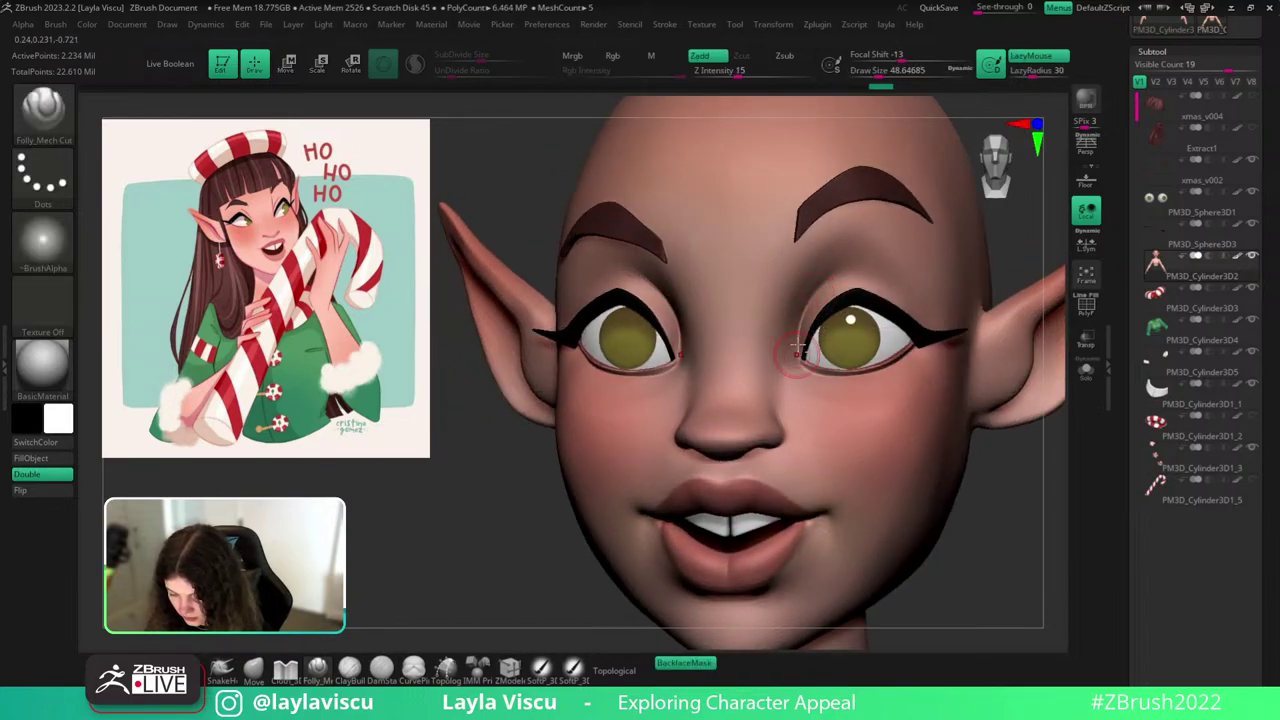
pyautogui.press('s')
pyautogui.moveTo(820, 278); pyautogui.dragTo(825, 278)
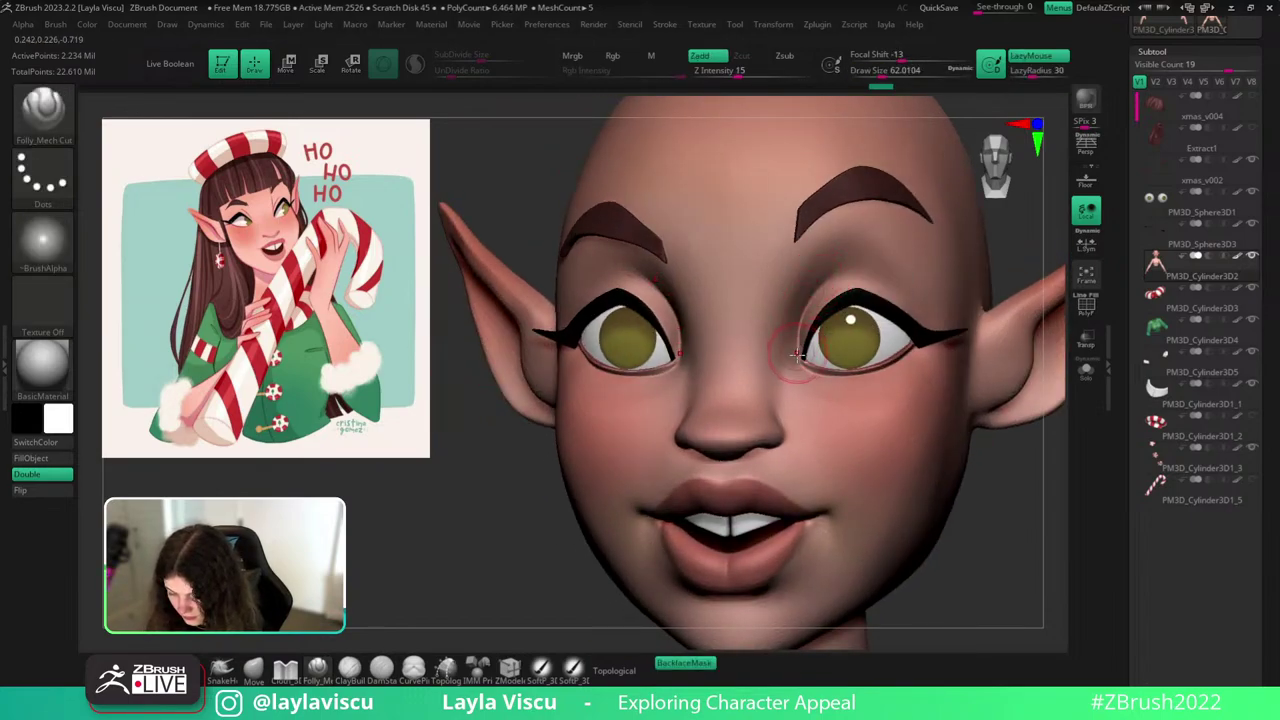
pyautogui.moveTo(798, 362)
pyautogui.mouseDown()
pyautogui.moveTo(817, 281)
pyautogui.moveTo(851, 260)
pyautogui.moveTo(918, 282)
pyautogui.mouseUp()
pyautogui.moveTo(1013, 476); pyautogui.dragTo(991, 446)
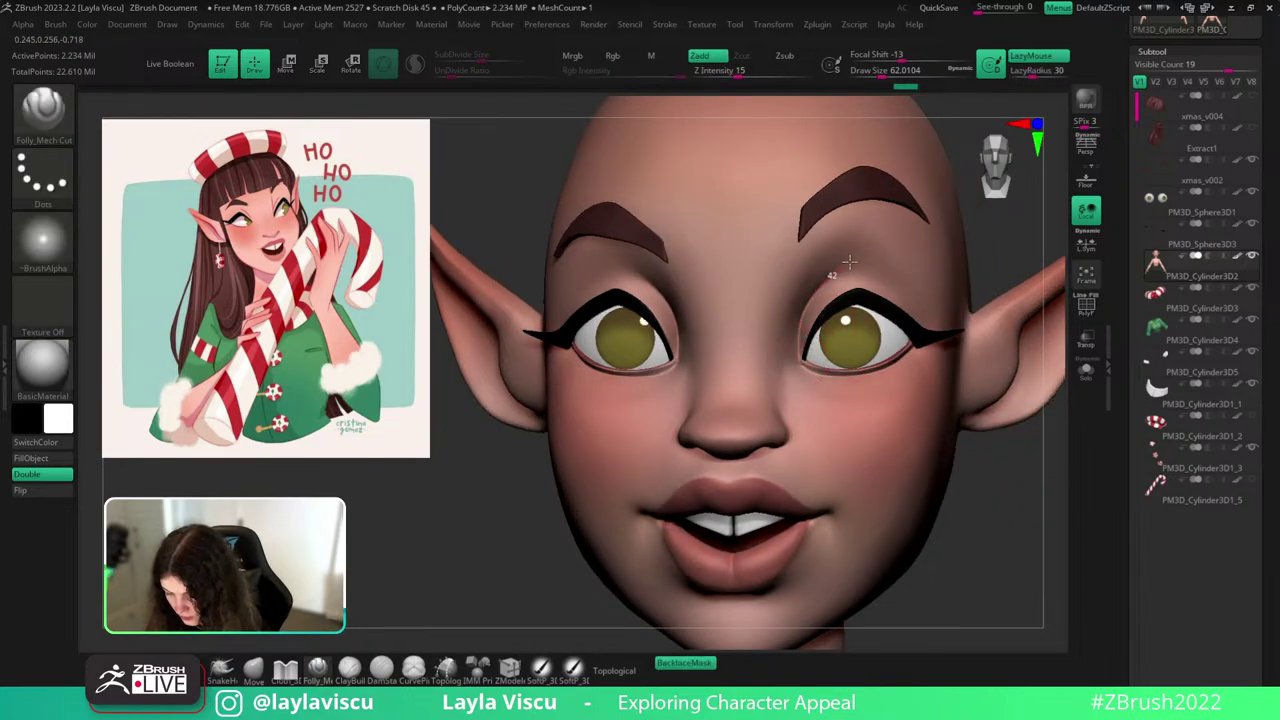
# Extend the upper eyelid crease toward the outer eye corner, undo the extra stroke, and check the face from the front.
pyautogui.moveTo(872, 275)
pyautogui.mouseDown()
pyautogui.moveTo(901, 271)
pyautogui.moveTo(960, 332)
pyautogui.mouseUp()
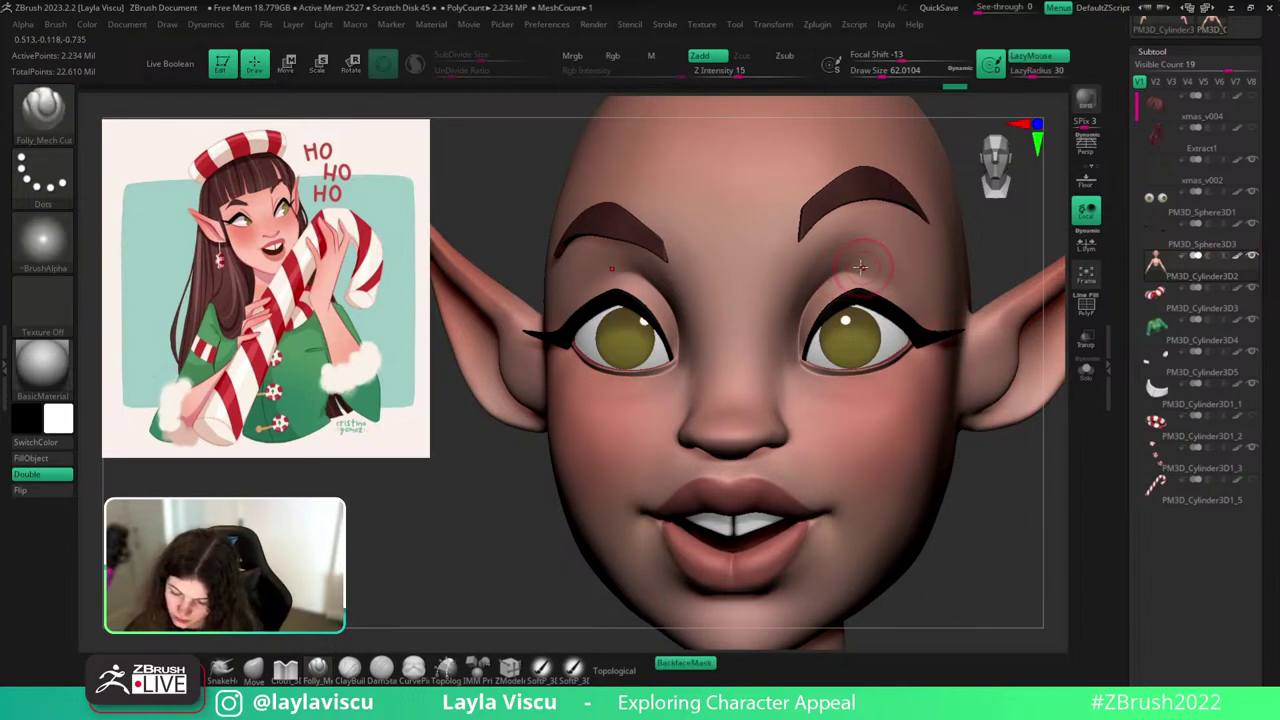
pyautogui.moveTo(855, 270); pyautogui.dragTo(947, 338)
pyautogui.hotkey('ctrl', 'z')
pyautogui.keyDown('ctrl'); pyautogui.moveTo(862, 257); pyautogui.dragTo(994, 357, button='right'); pyautogui.keyUp('ctrl')
pyautogui.keyDown('shift'); pyautogui.moveTo(994, 357); pyautogui.dragTo(1011, 400); pyautogui.keyUp('shift')
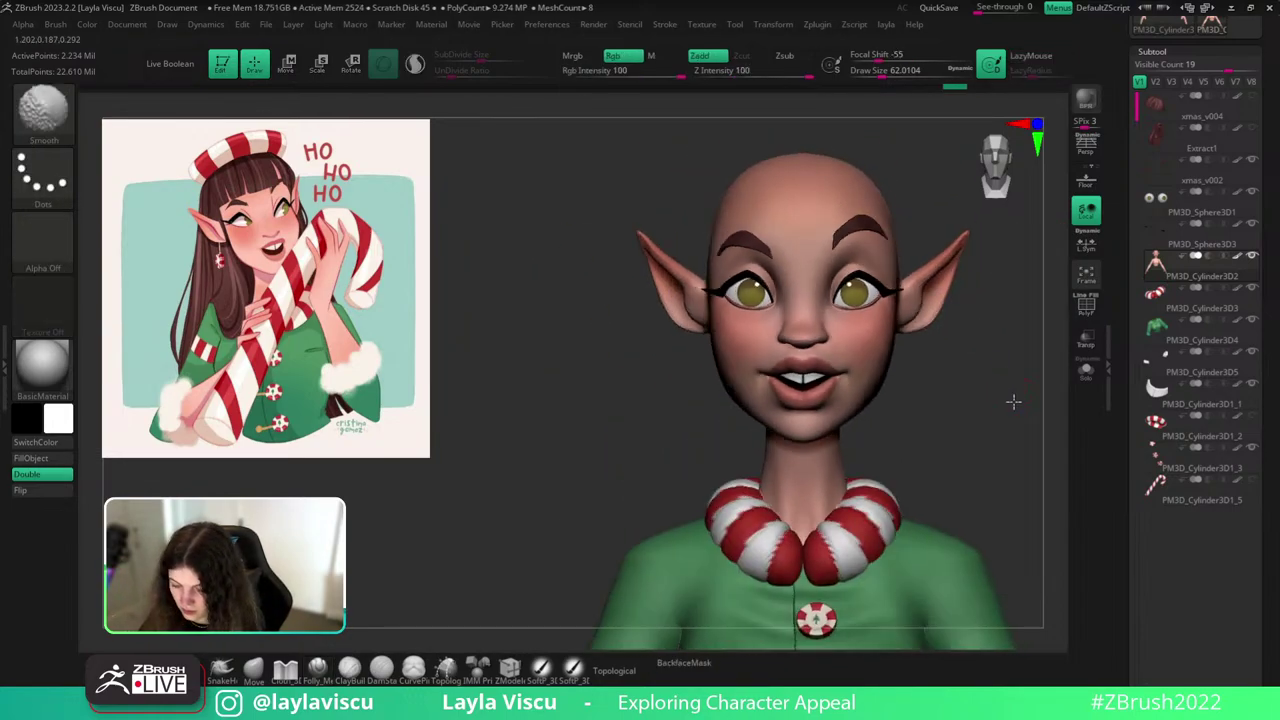
# Sharpen the crease around the nostril wing, smooth its edge into the cheek, and check the face from the front.
pyautogui.moveTo(960, 412)
pyautogui.keyDown('ctrl'); pyautogui.mouseDown(button='right')
pyautogui.moveTo(880, 480)
pyautogui.moveTo(850, 540)
pyautogui.mouseUp(button='right'); pyautogui.keyUp('ctrl')
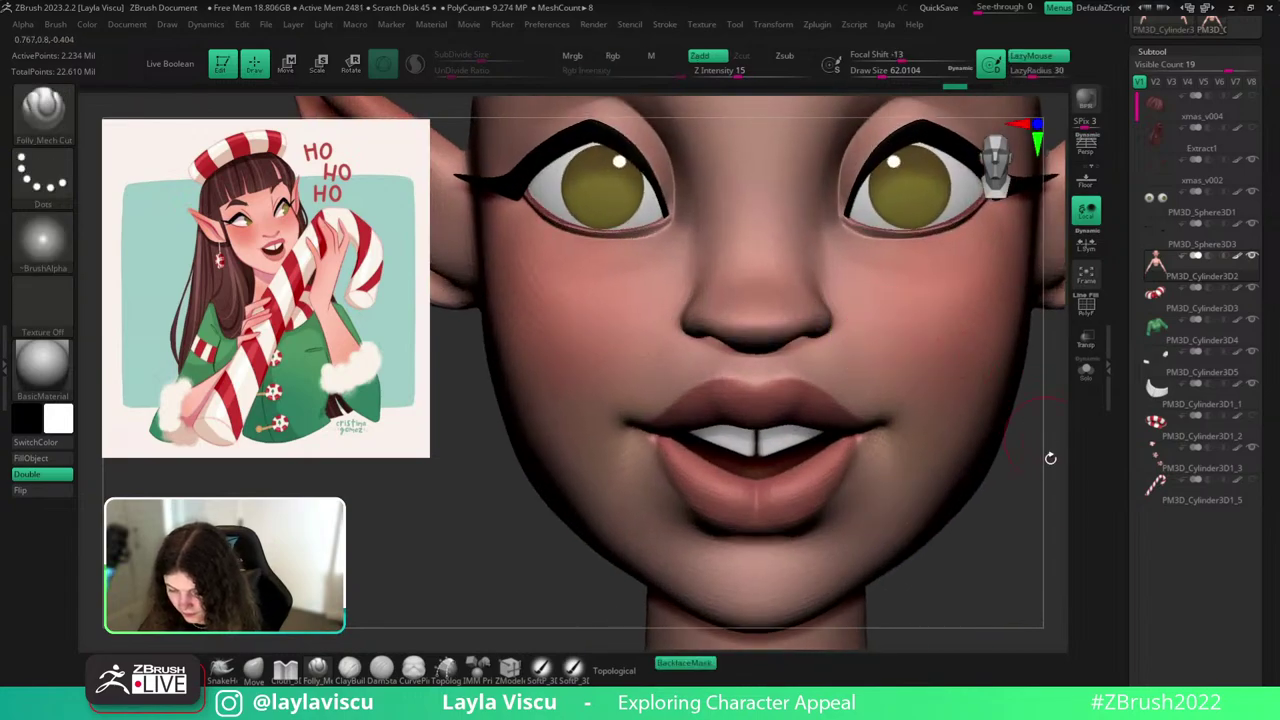
pyautogui.moveTo(1051, 457); pyautogui.dragTo(930, 435)
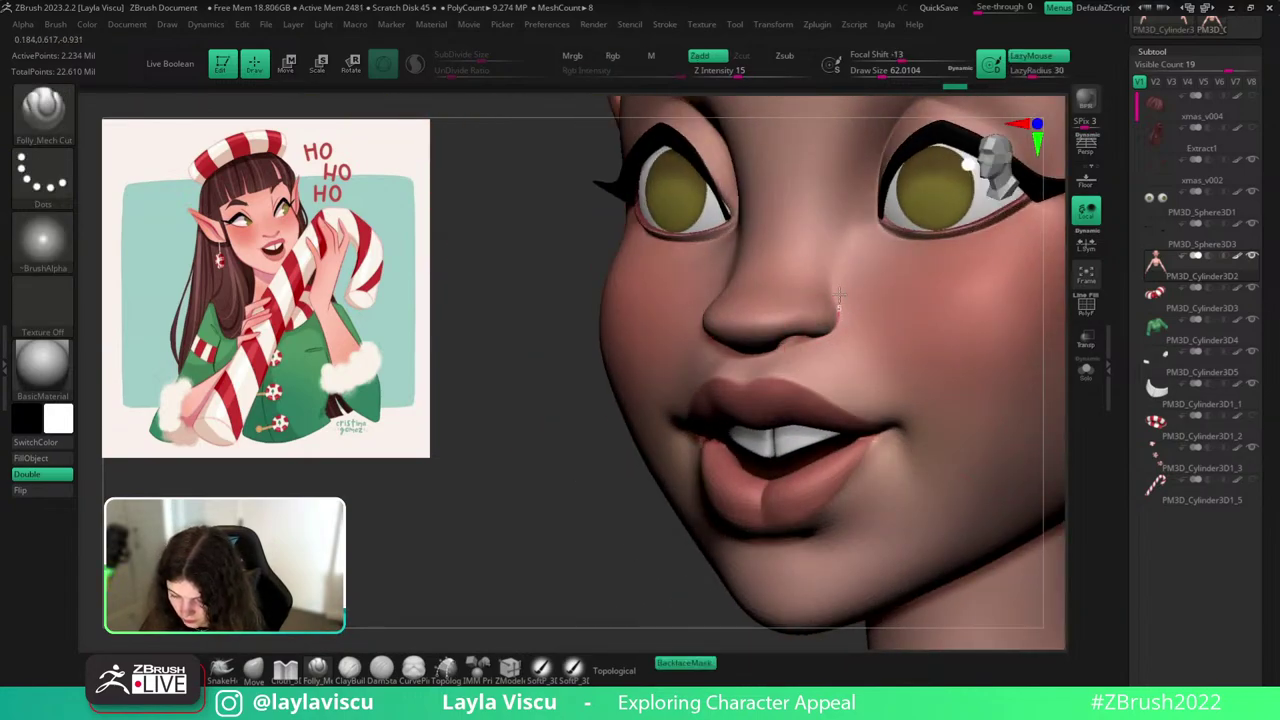
pyautogui.moveTo(820, 283); pyautogui.dragTo(866, 160)
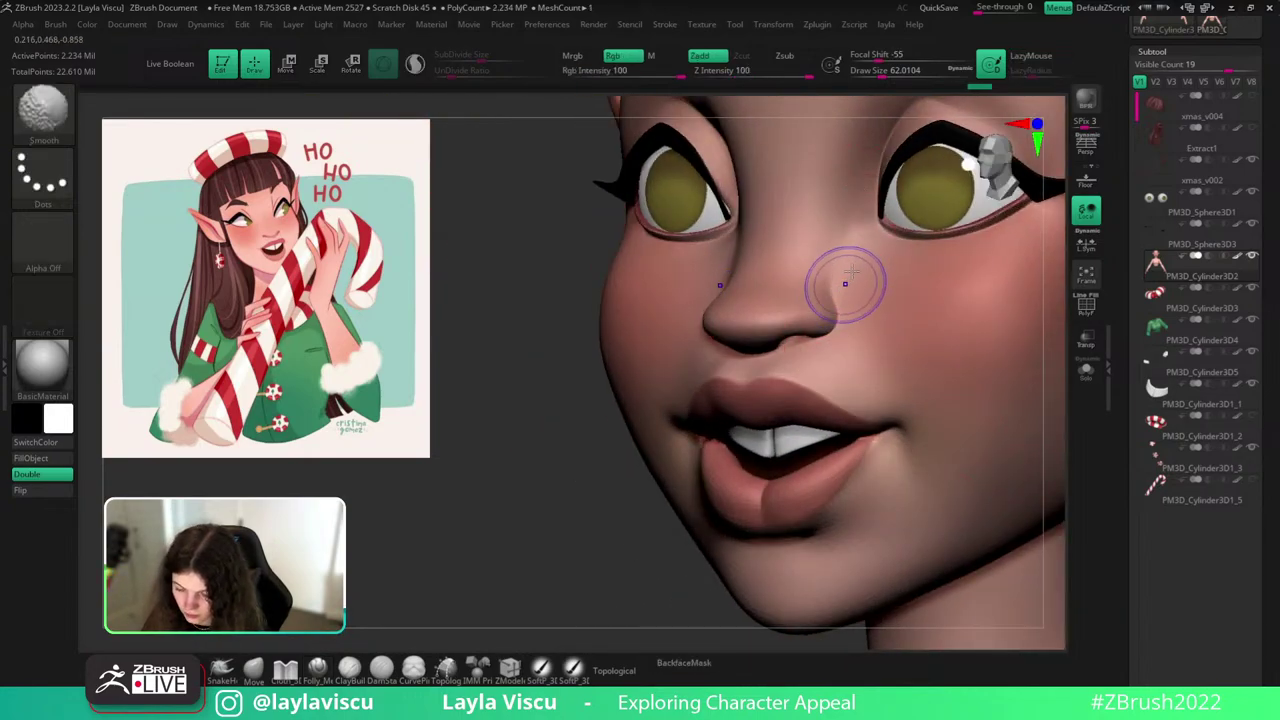
pyautogui.keyDown('shift'); pyautogui.moveTo(842, 276); pyautogui.dragTo(846, 283); pyautogui.keyUp('shift')
pyautogui.keyDown('ctrl'); pyautogui.moveTo(846, 283); pyautogui.dragTo(950, 390, button='right'); pyautogui.keyUp('ctrl')
pyautogui.keyDown('shift'); pyautogui.moveTo(950, 390); pyautogui.dragTo(1018, 392); pyautogui.keyUp('shift')
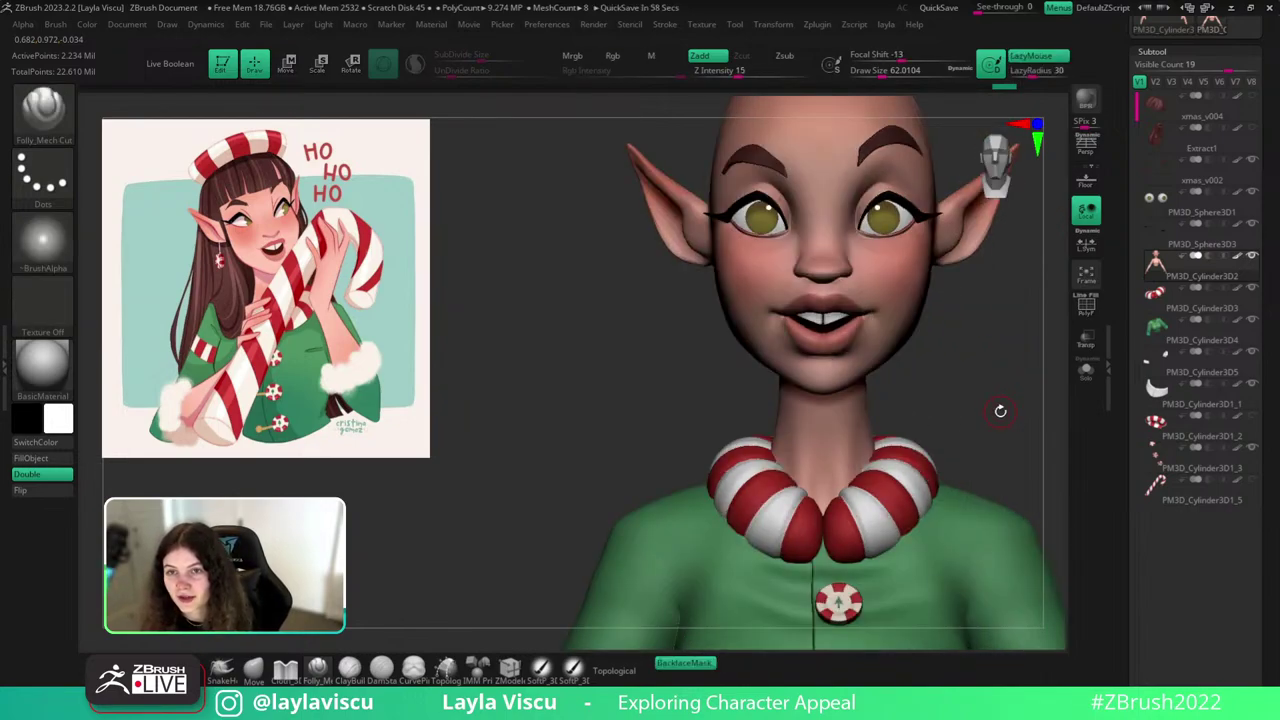
pyautogui.moveTo(1023, 364); pyautogui.dragTo(978, 432)
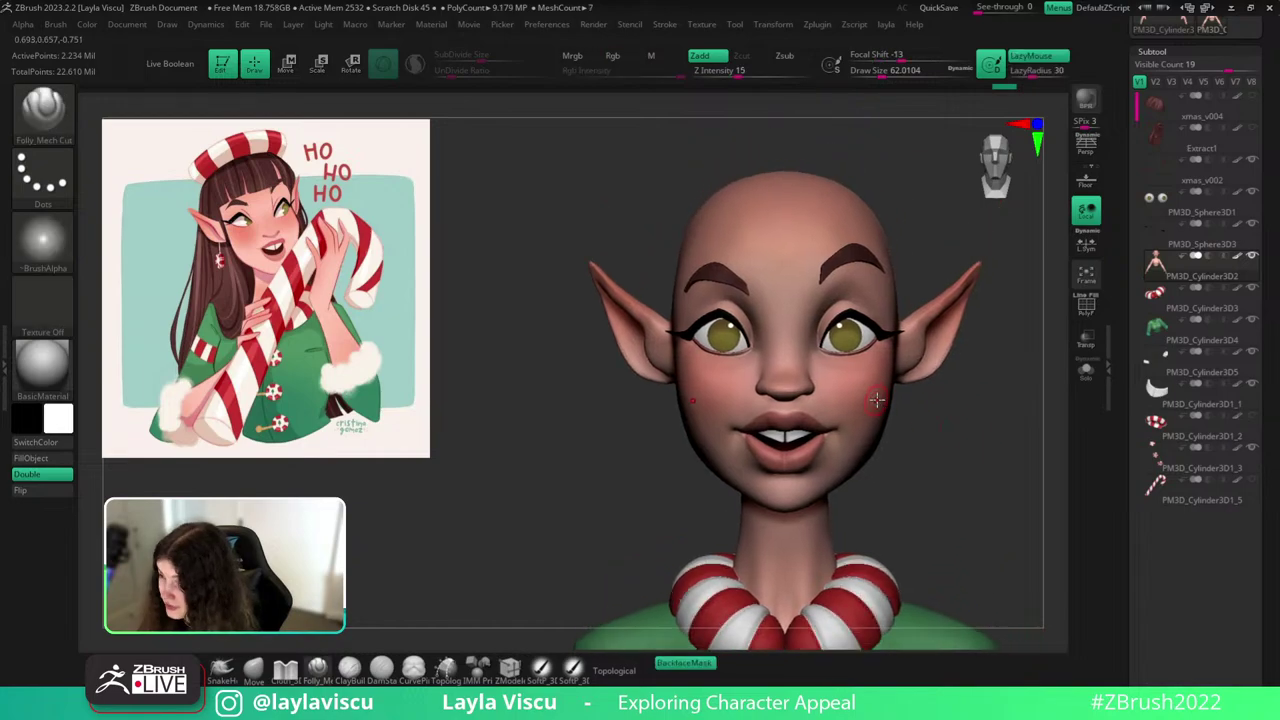
# Refine the side of the nose below the inner eye corner with the Folly_Mech Cut brush at draw size about 71.
pyautogui.press('s')
pyautogui.moveTo(842, 296); pyautogui.dragTo(855, 295)
pyautogui.moveTo(937, 249)
pyautogui.mouseDown()
pyautogui.moveTo(872, 262)
pyautogui.moveTo(877, 285)
pyautogui.mouseUp()
pyautogui.press('s')
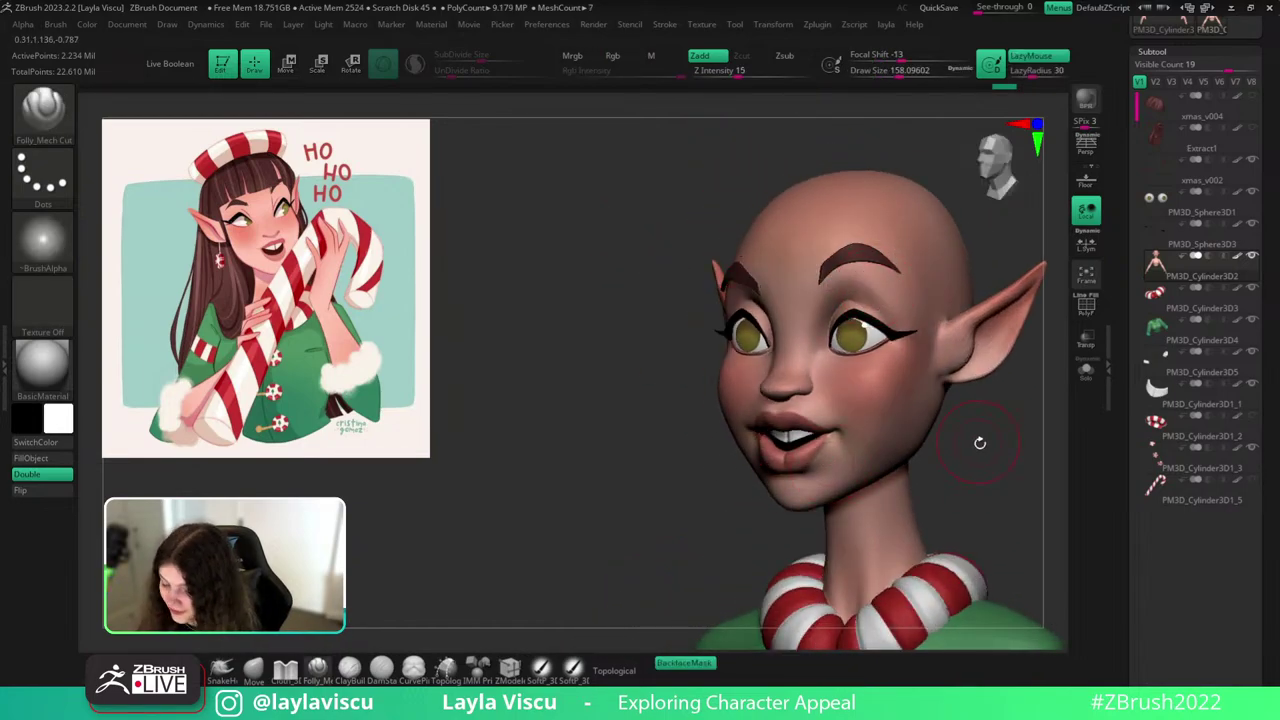
pyautogui.keyDown('shift'); pyautogui.moveTo(980, 442); pyautogui.dragTo(951, 447); pyautogui.keyUp('shift')
pyautogui.keyDown('shift'); pyautogui.moveTo(857, 494); pyautogui.dragTo(861, 523); pyautogui.keyUp('shift')
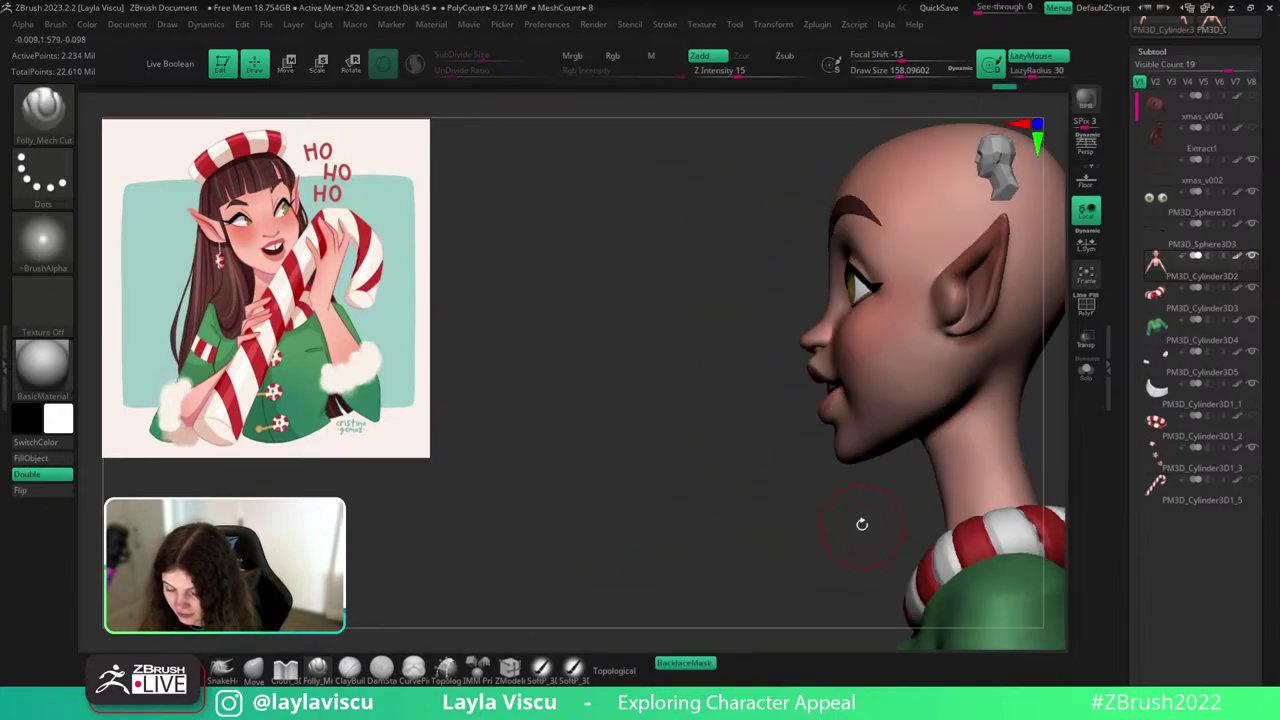
pyautogui.keyDown('ctrl'); pyautogui.moveTo(839, 304); pyautogui.dragTo(835, 400, button='right'); pyautogui.keyUp('ctrl')
pyautogui.moveTo(706, 506); pyautogui.dragTo(730, 503)
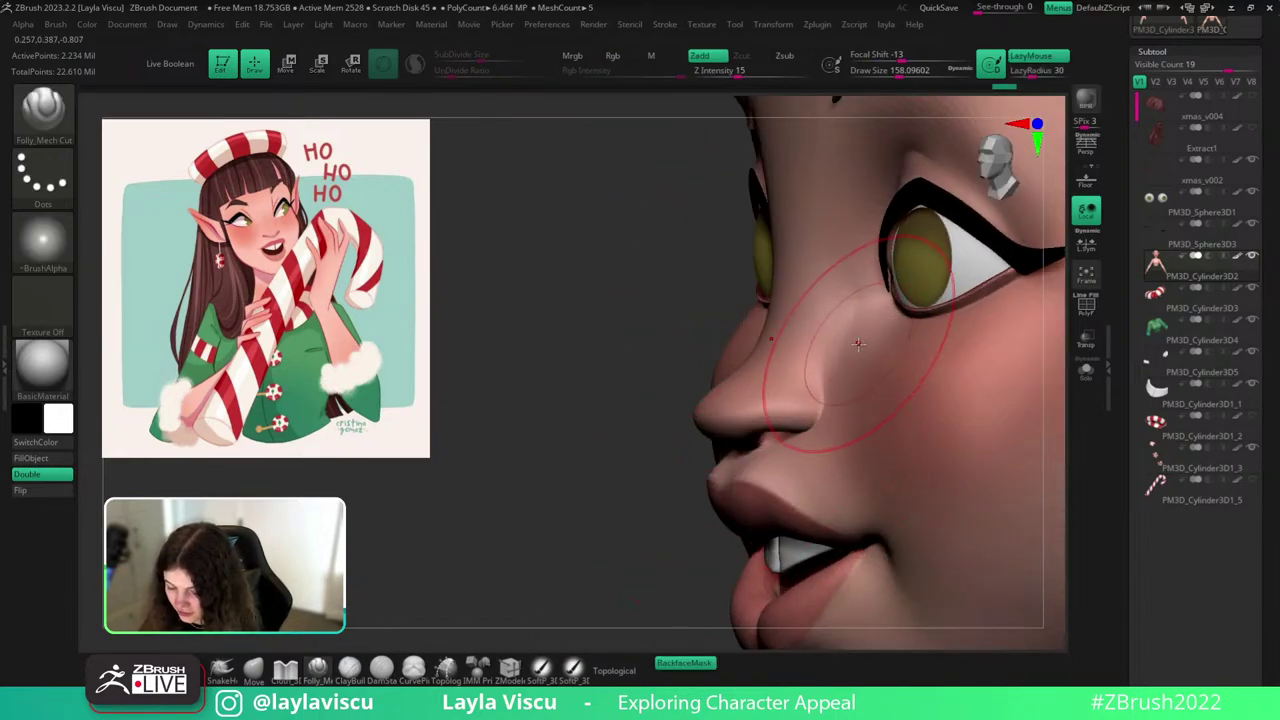
pyautogui.press('[')
pyautogui.press('[')
pyautogui.press('[')
pyautogui.keyDown('ctrl'); pyautogui.moveTo(842, 325); pyautogui.dragTo(811, 155, button='right'); pyautogui.keyUp('ctrl')
pyautogui.moveTo(891, 549)
pyautogui.keyDown('shift'); pyautogui.mouseDown()
pyautogui.moveTo(894, 569)
pyautogui.moveTo(792, 535)
pyautogui.mouseUp(); pyautogui.keyUp('shift')
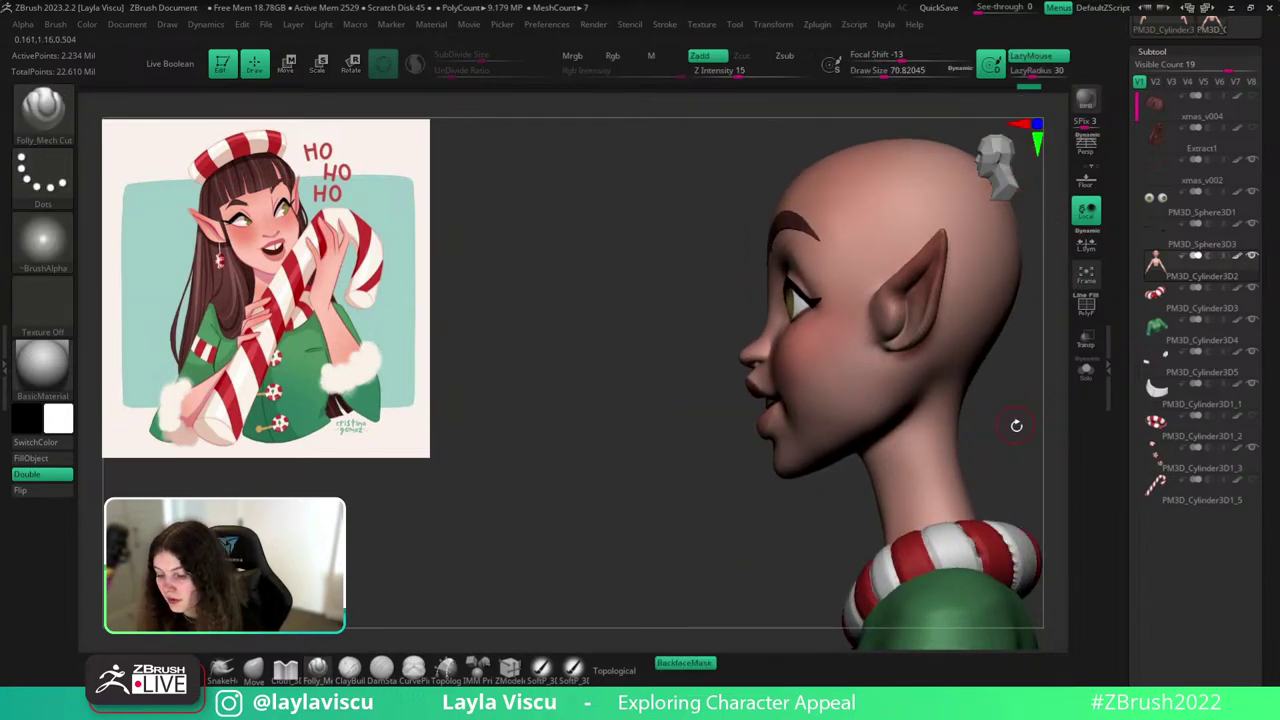
# Examine the head in profile, three-quarter and front views against the reference illustration.
pyautogui.moveTo(1019, 420); pyautogui.dragTo(1022, 431, button='right')
pyautogui.keyDown('alt'); pyautogui.moveTo(1004, 427); pyautogui.dragTo(937, 470); pyautogui.keyUp('alt')
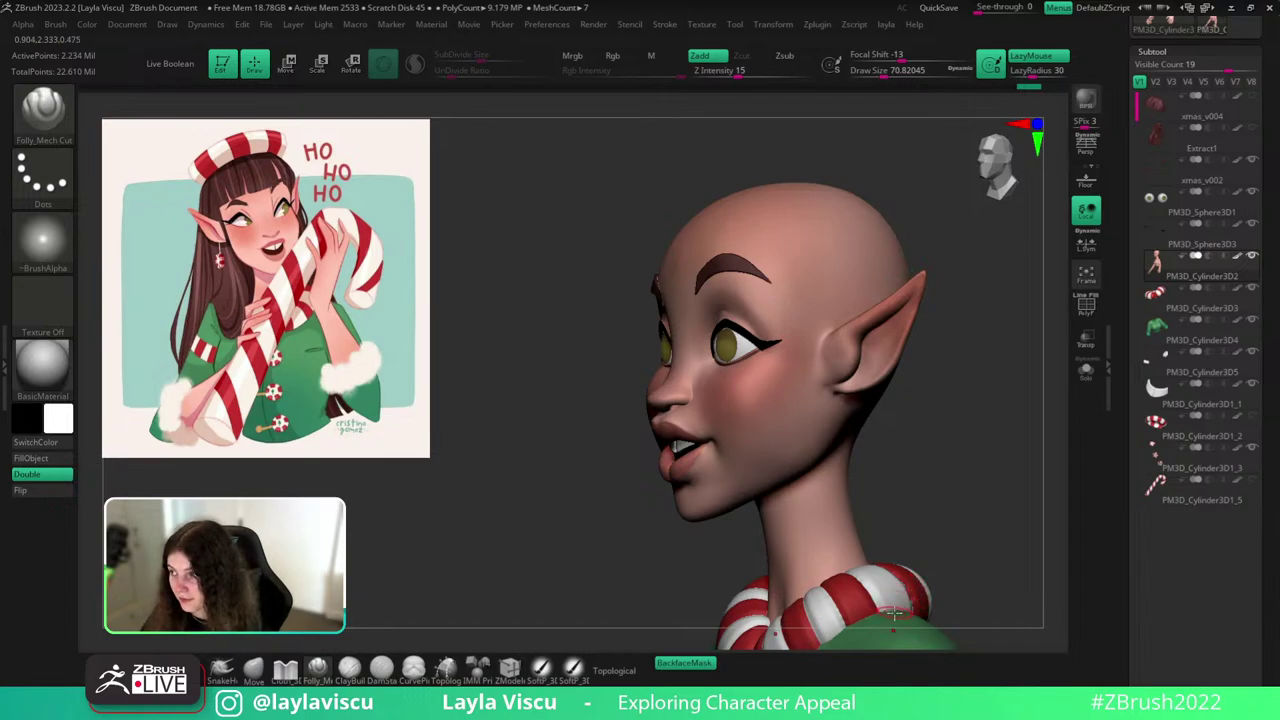
pyautogui.moveTo(955, 407); pyautogui.dragTo(966, 434)
pyautogui.press('s')
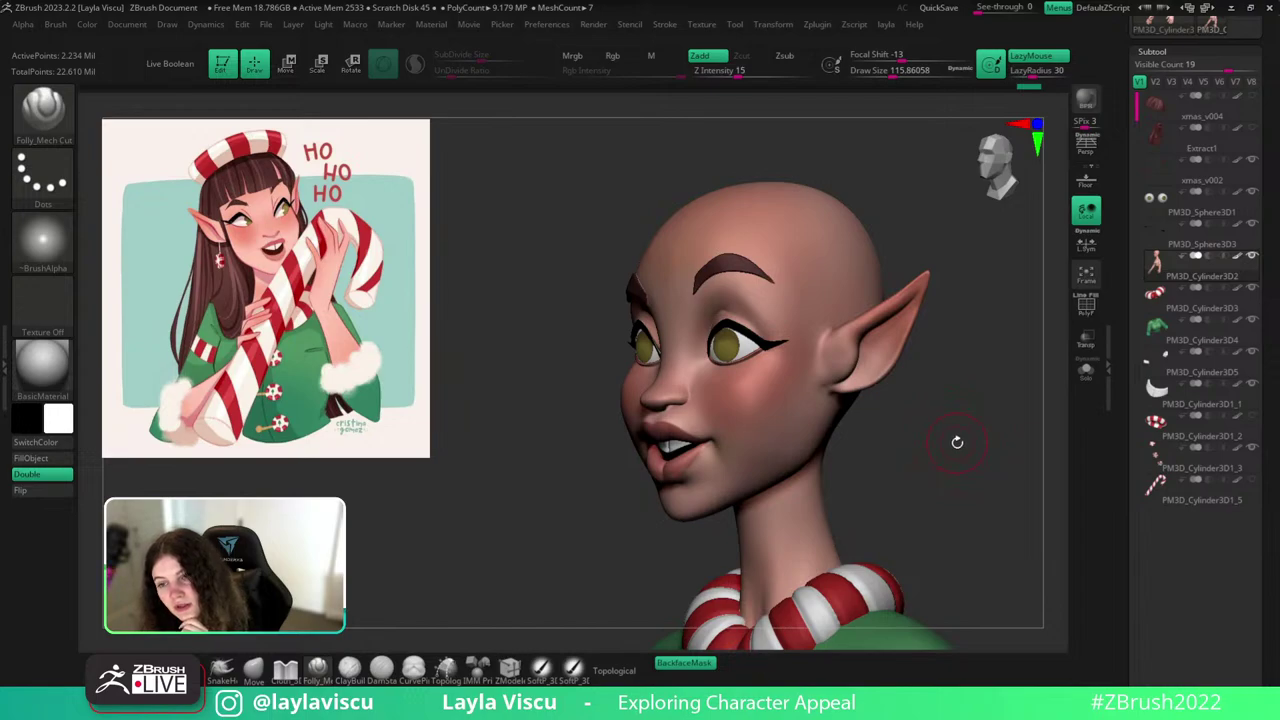
pyautogui.moveTo(950, 432); pyautogui.dragTo(977, 428)
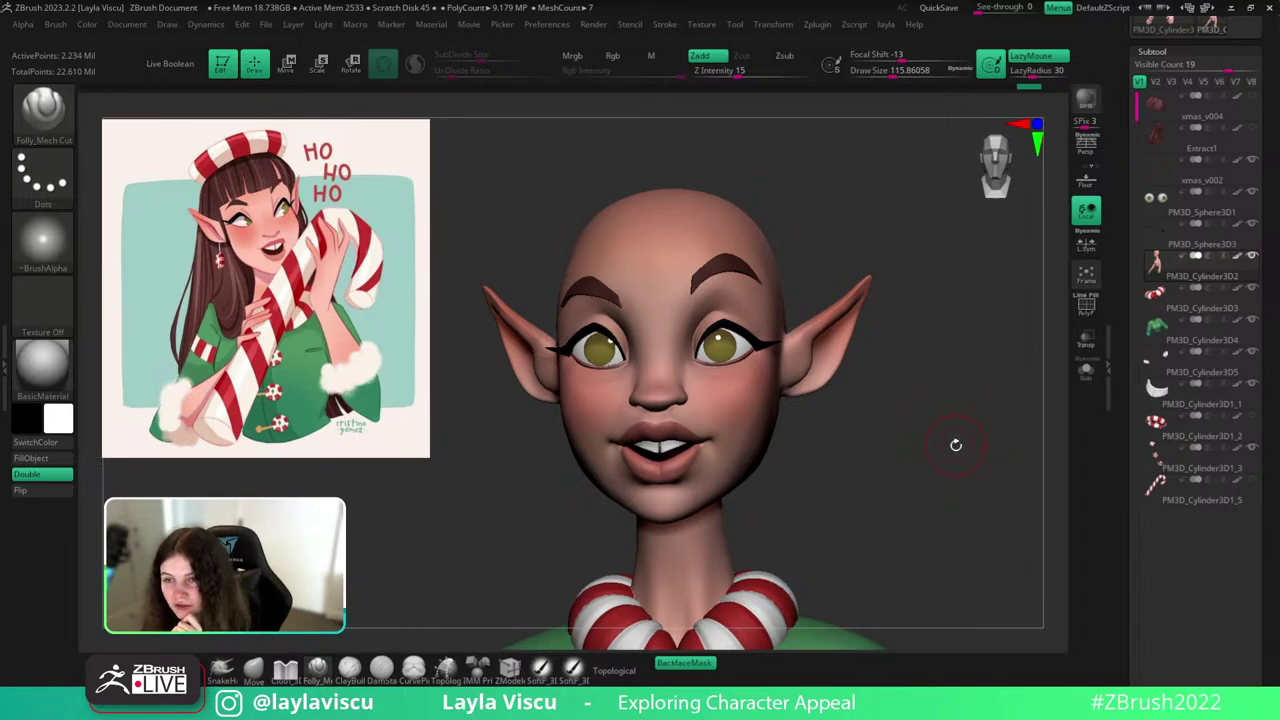
pyautogui.moveTo(936, 405); pyautogui.dragTo(951, 434)
pyautogui.moveTo(1028, 450); pyautogui.dragTo(1000, 454)
# Try to smooth the area in front of the ear three subdivision levels lower.
pyautogui.keyDown('ctrl'); pyautogui.moveTo(879, 382); pyautogui.dragTo(918, 472, button='right'); pyautogui.keyUp('ctrl')
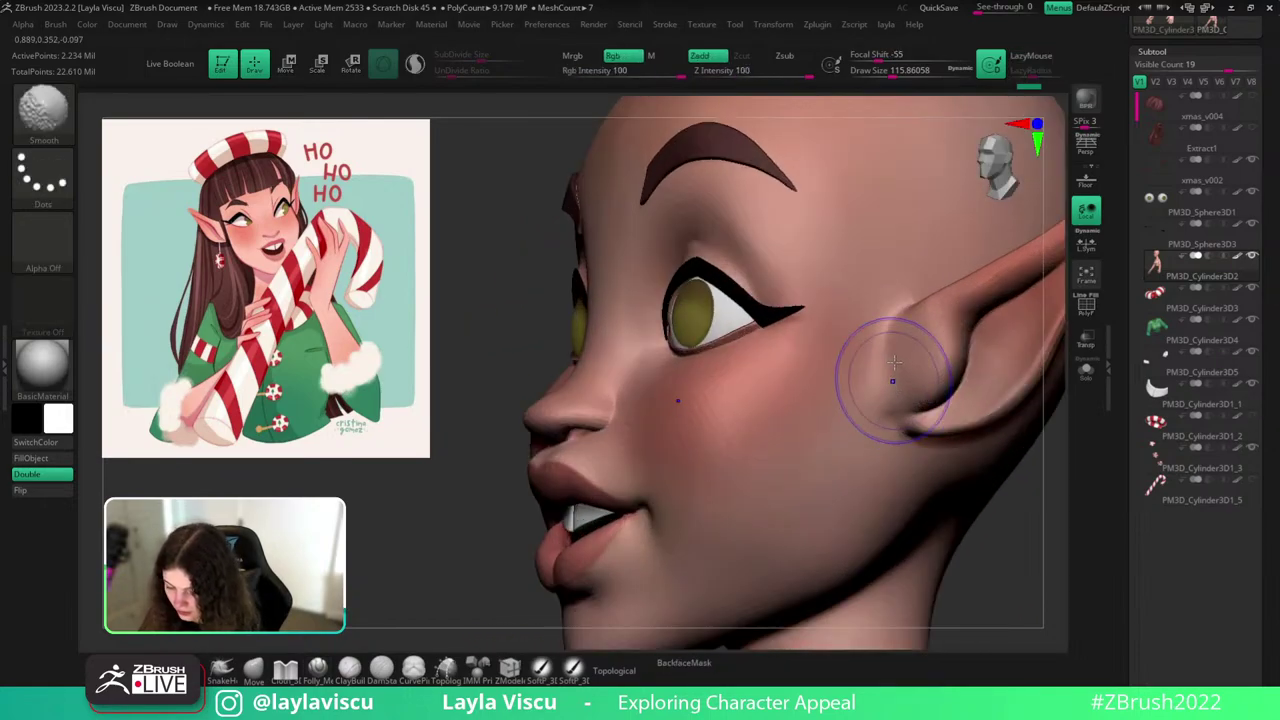
pyautogui.hotkey('shift', 'd')
pyautogui.hotkey('shift', 'd')
pyautogui.hotkey('shift', 'd')
pyautogui.keyDown('shift'); pyautogui.moveTo(888, 348); pyautogui.dragTo(908, 328); pyautogui.keyUp('shift')
pyautogui.press('d')
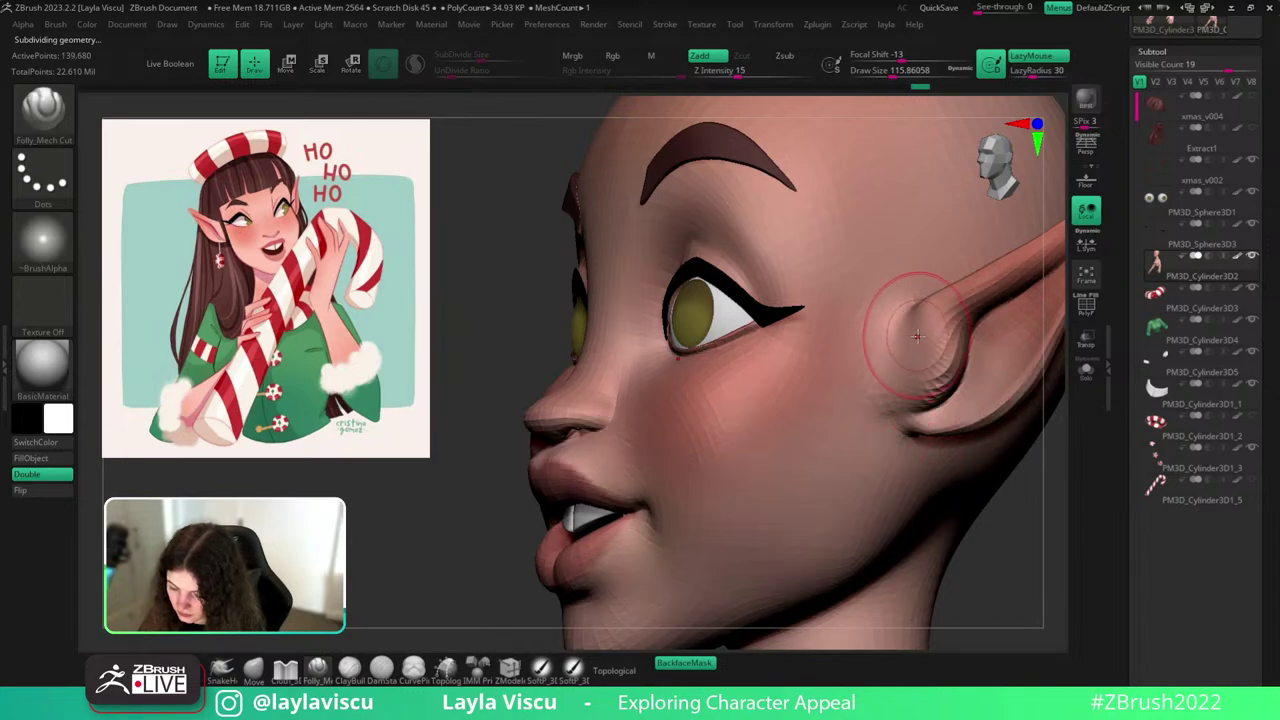
pyautogui.hotkey('ctrl', 'z')
pyautogui.press('d')
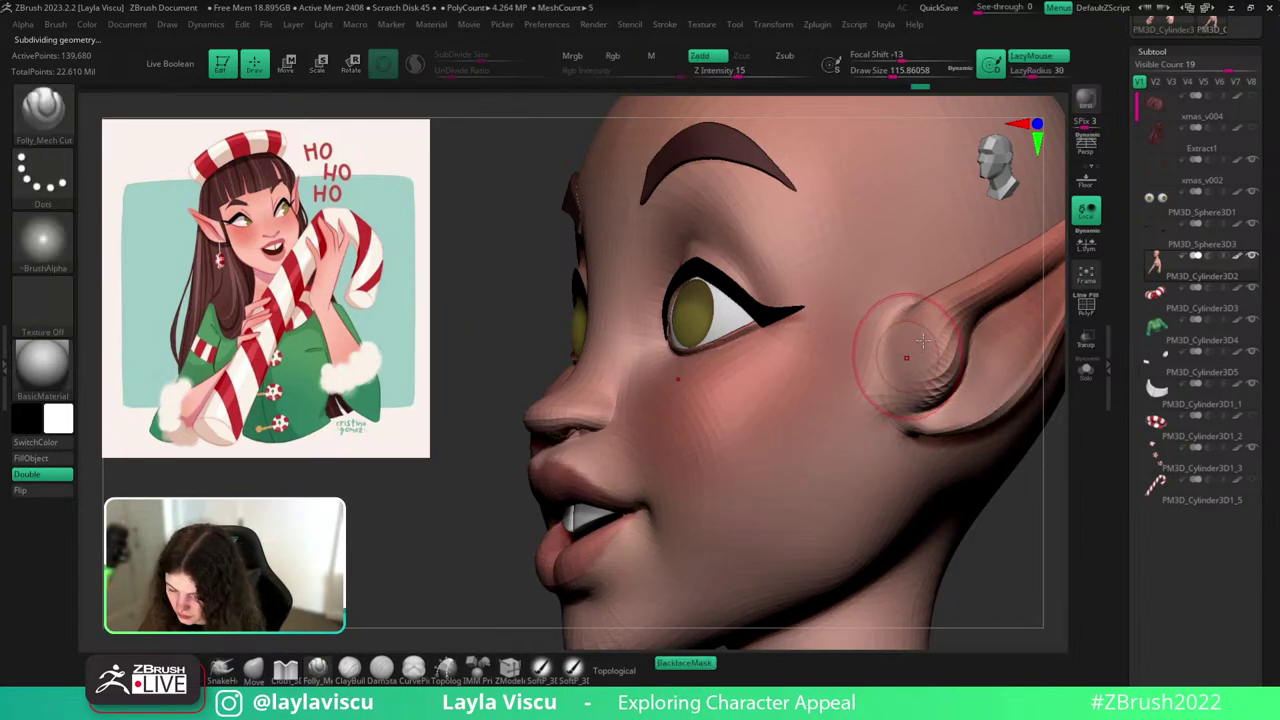
pyautogui.press('d')
# Set the draw size to about 59, inspect the ear's wireframe with PolyFrame, and lower the body mesh by two subdivision levels.
pyautogui.press('s')
pyautogui.moveTo(917, 364); pyautogui.dragTo(903, 363)
pyautogui.hotkey('shift', 'f')
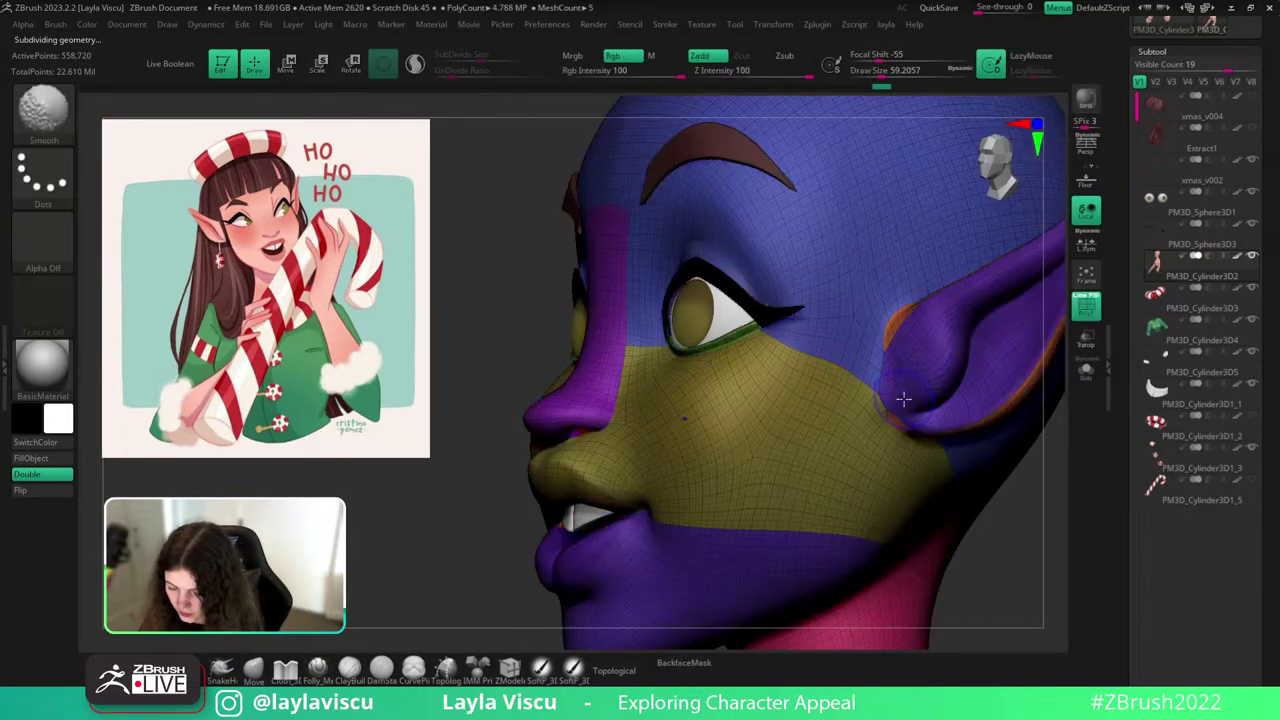
pyautogui.hotkey('shift', 'd')
pyautogui.hotkey('shift', 'd')
pyautogui.moveTo(1012, 533)
pyautogui.mouseDown()
pyautogui.moveTo(1051, 537)
pyautogui.moveTo(1014, 532)
pyautogui.moveTo(1049, 537)
pyautogui.moveTo(1033, 475)
pyautogui.moveTo(1035, 529)
pyautogui.moveTo(1020, 529)
pyautogui.mouseUp()
pyautogui.hotkey('shift', 'f')
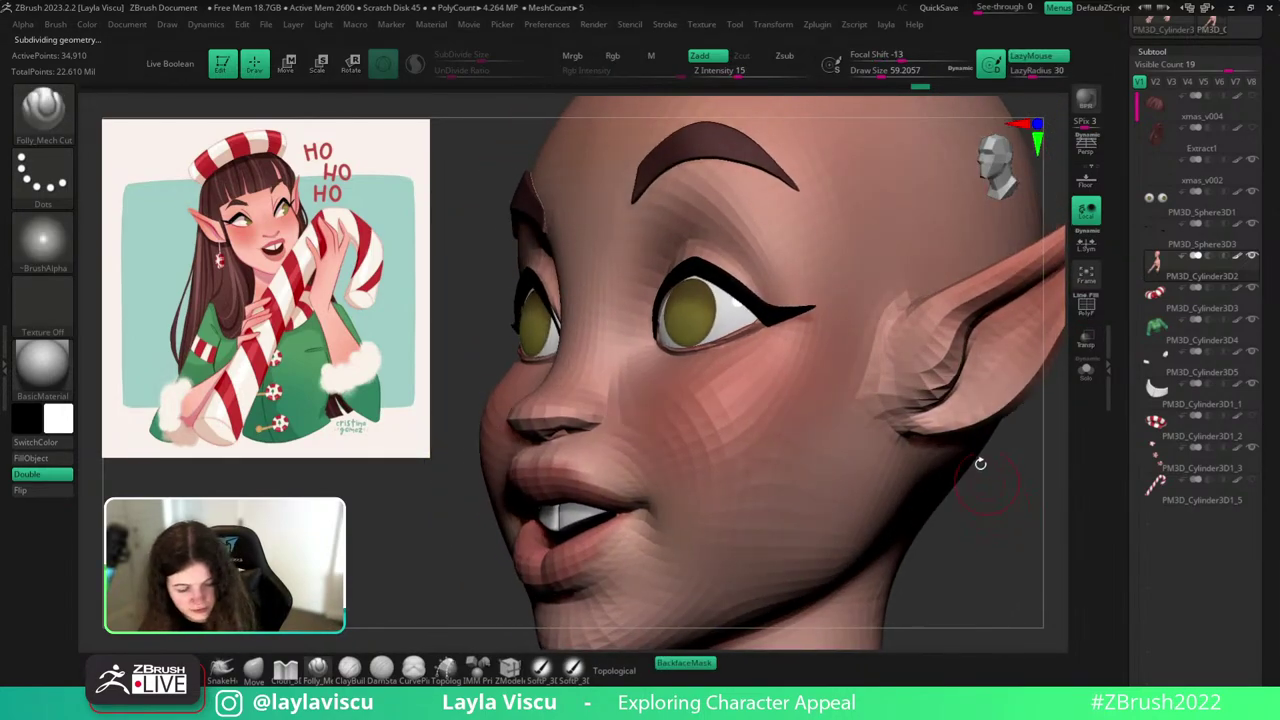
# Try to smooth the transition between the cheek and the ear on the coarse mesh.
pyautogui.moveTo(893, 350)
pyautogui.keyDown('shift'); pyautogui.mouseDown()
pyautogui.moveTo(910, 320)
pyautogui.moveTo(892, 312)
pyautogui.mouseUp(); pyautogui.keyUp('shift')
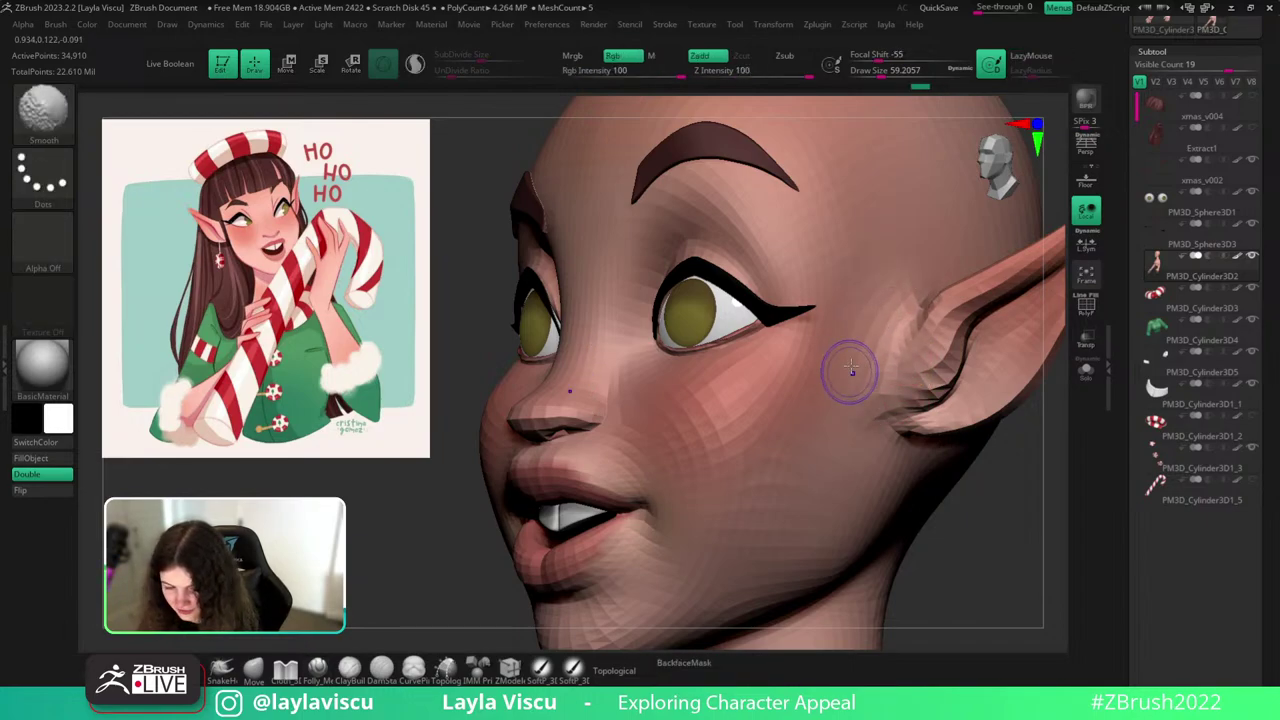
pyautogui.hotkey('ctrl', 'z')
pyautogui.moveTo(884, 341)
pyautogui.keyDown('shift'); pyautogui.mouseDown()
pyautogui.moveTo(896, 315)
pyautogui.moveTo(876, 390)
pyautogui.moveTo(912, 465)
pyautogui.mouseUp(); pyautogui.keyUp('shift')
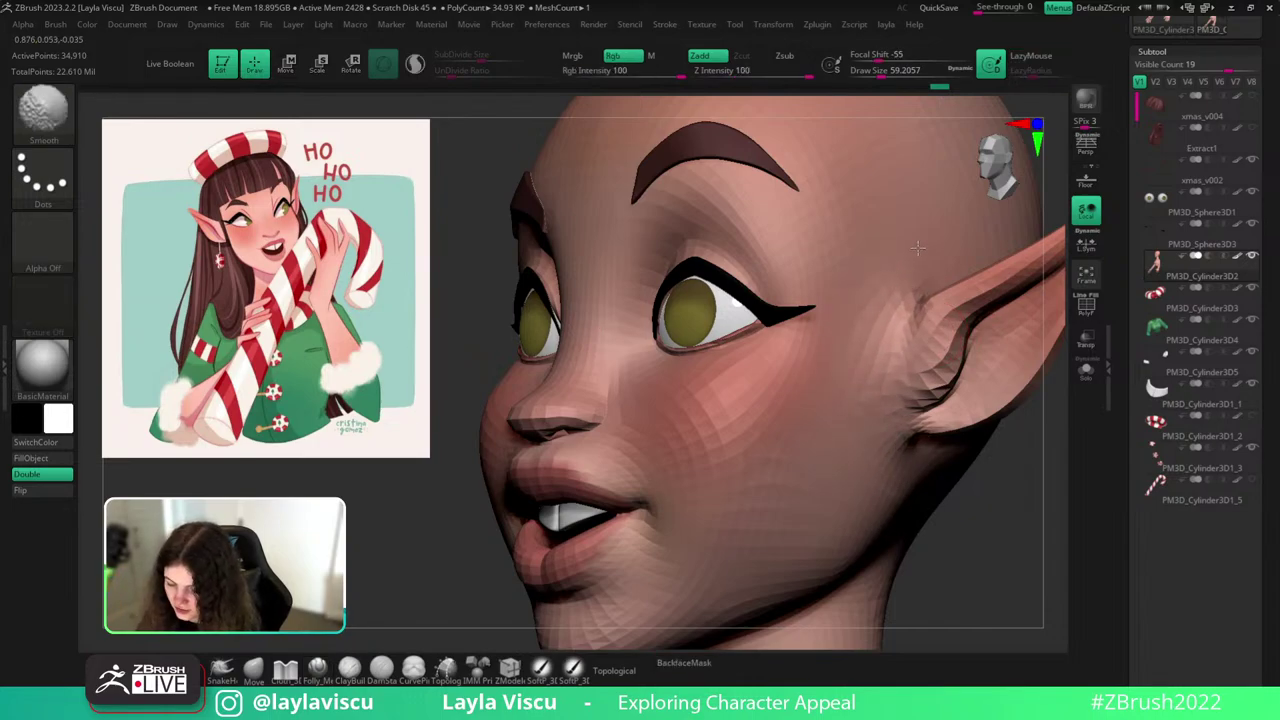
pyautogui.hotkey('ctrl', 'z')
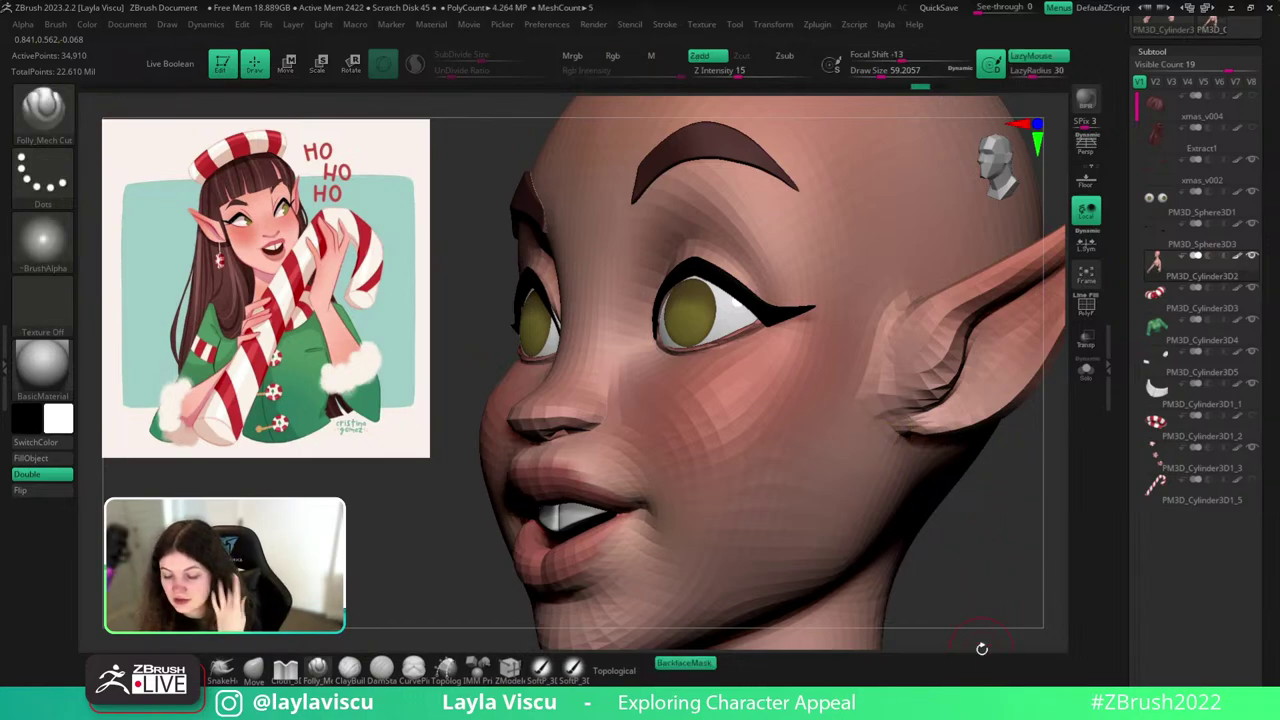
# Smooth the area in front of the ear one subdivision level higher, and return the mesh to its highest level.
pyautogui.moveTo(1013, 525)
pyautogui.mouseDown()
pyautogui.moveTo(1031, 534)
pyautogui.moveTo(1027, 554)
pyautogui.moveTo(966, 518)
pyautogui.mouseUp()
pyautogui.press('d')
pyautogui.keyDown('shift'); pyautogui.moveTo(894, 341); pyautogui.dragTo(884, 348); pyautogui.keyUp('shift')
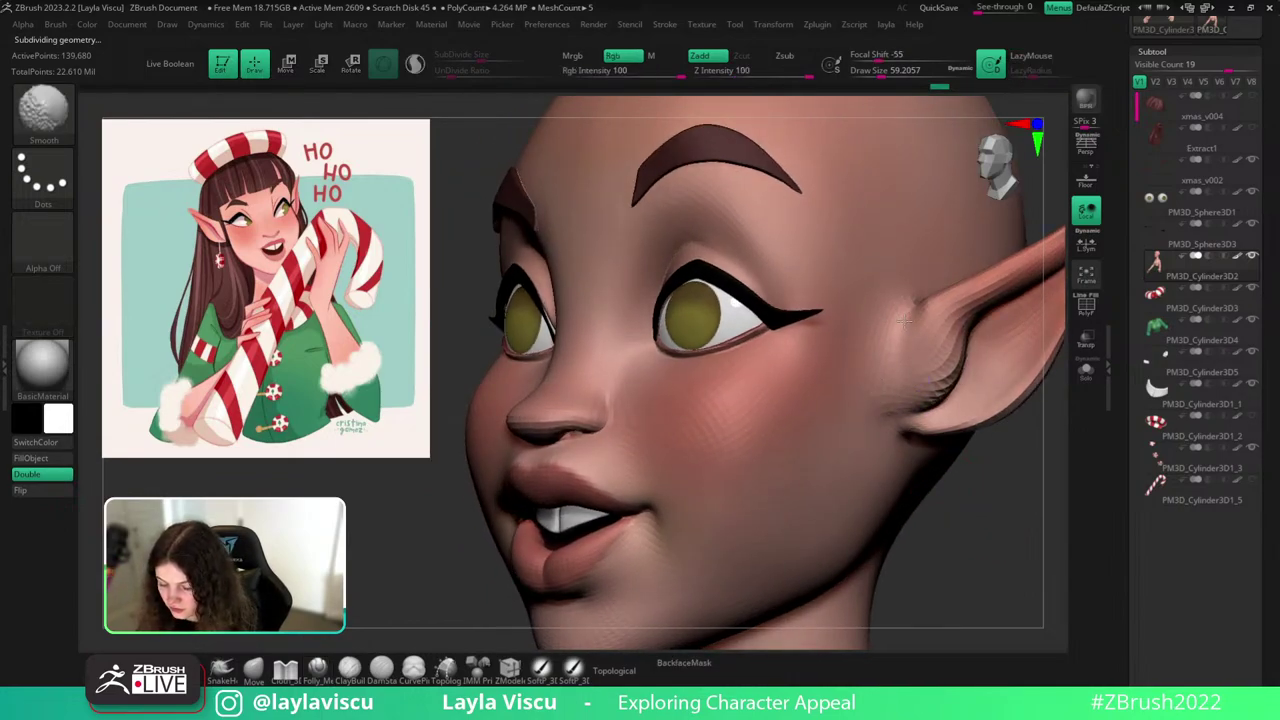
pyautogui.moveTo(1007, 543)
pyautogui.mouseDown()
pyautogui.moveTo(1023, 554)
pyautogui.moveTo(977, 514)
pyautogui.moveTo(1034, 512)
pyautogui.moveTo(1021, 507)
pyautogui.mouseUp()
pyautogui.press('d')
pyautogui.press('d')
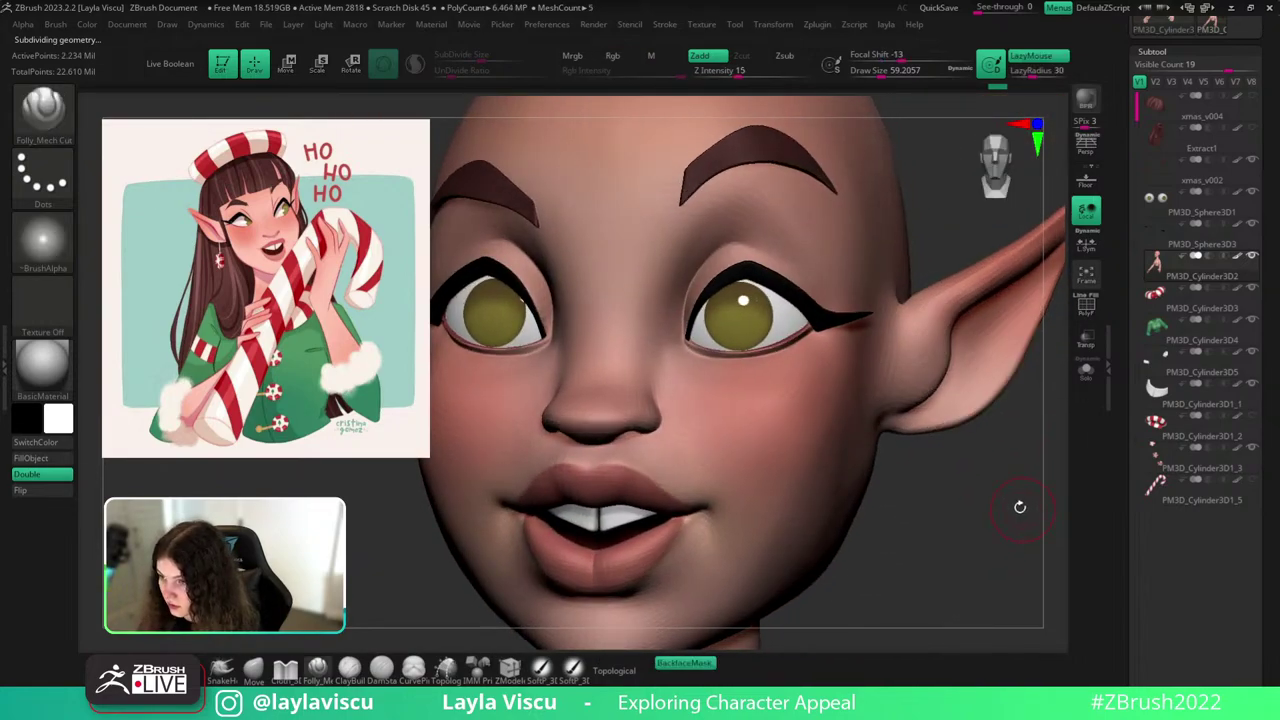
# Adjust the contour where the ear joins the head using the Move brush with BackfaceMask on.
pyautogui.click(262, 671)
pyautogui.click(686, 664)
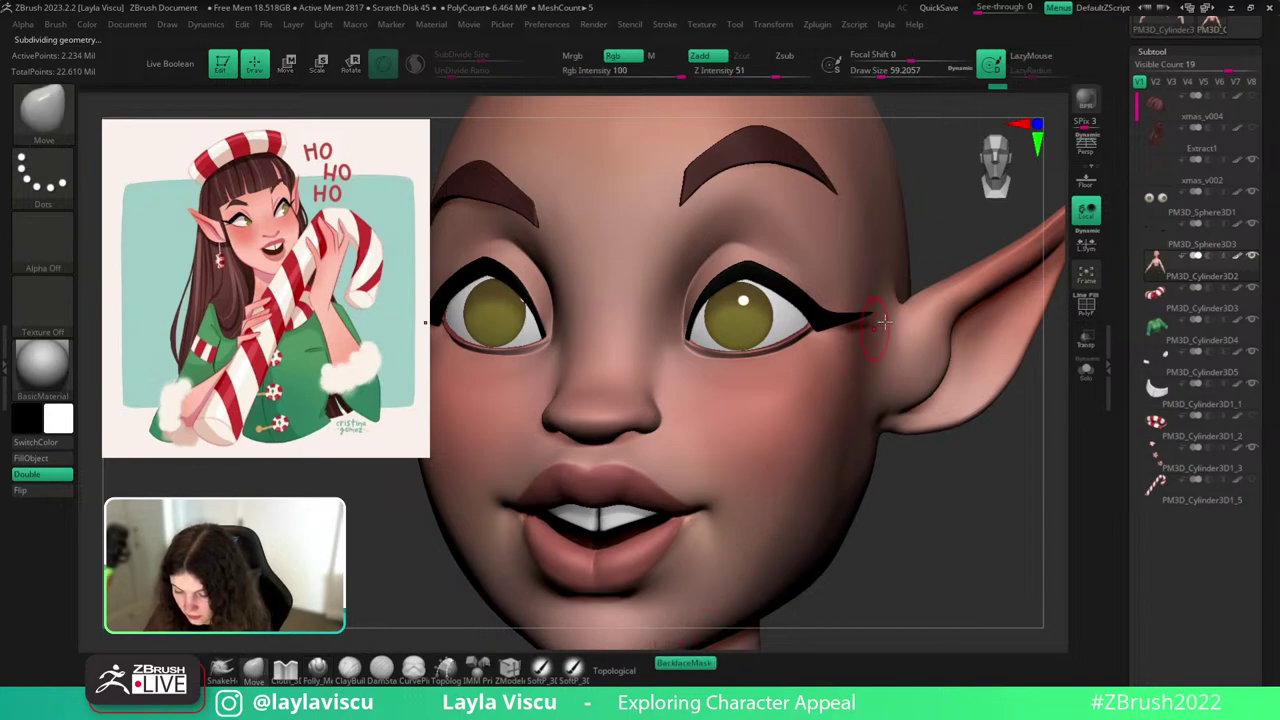
pyautogui.moveTo(897, 306); pyautogui.dragTo(900, 309)
pyautogui.moveTo(1030, 472)
pyautogui.mouseDown()
pyautogui.moveTo(1009, 508)
pyautogui.moveTo(1030, 506)
pyautogui.mouseUp()
pyautogui.moveTo(912, 309); pyautogui.dragTo(898, 306)
# Reshape the transition from chin to neck in profile with the Move brush at draw size about 97.
pyautogui.keyDown('ctrl'); pyautogui.moveTo(900, 306); pyautogui.dragTo(929, 194, button='right'); pyautogui.keyUp('ctrl')
pyautogui.moveTo(1030, 412)
pyautogui.mouseDown()
pyautogui.moveTo(1003, 420)
pyautogui.moveTo(1029, 456)
pyautogui.moveTo(1014, 490)
pyautogui.moveTo(981, 450)
pyautogui.moveTo(992, 482)
pyautogui.moveTo(780, 568)
pyautogui.moveTo(862, 540)
pyautogui.moveTo(929, 494)
pyautogui.moveTo(963, 491)
pyautogui.moveTo(966, 450)
pyautogui.mouseUp()
pyautogui.moveTo(965, 451); pyautogui.dragTo(963, 317, button='right')
pyautogui.moveTo(964, 317); pyautogui.dragTo(942, 394)
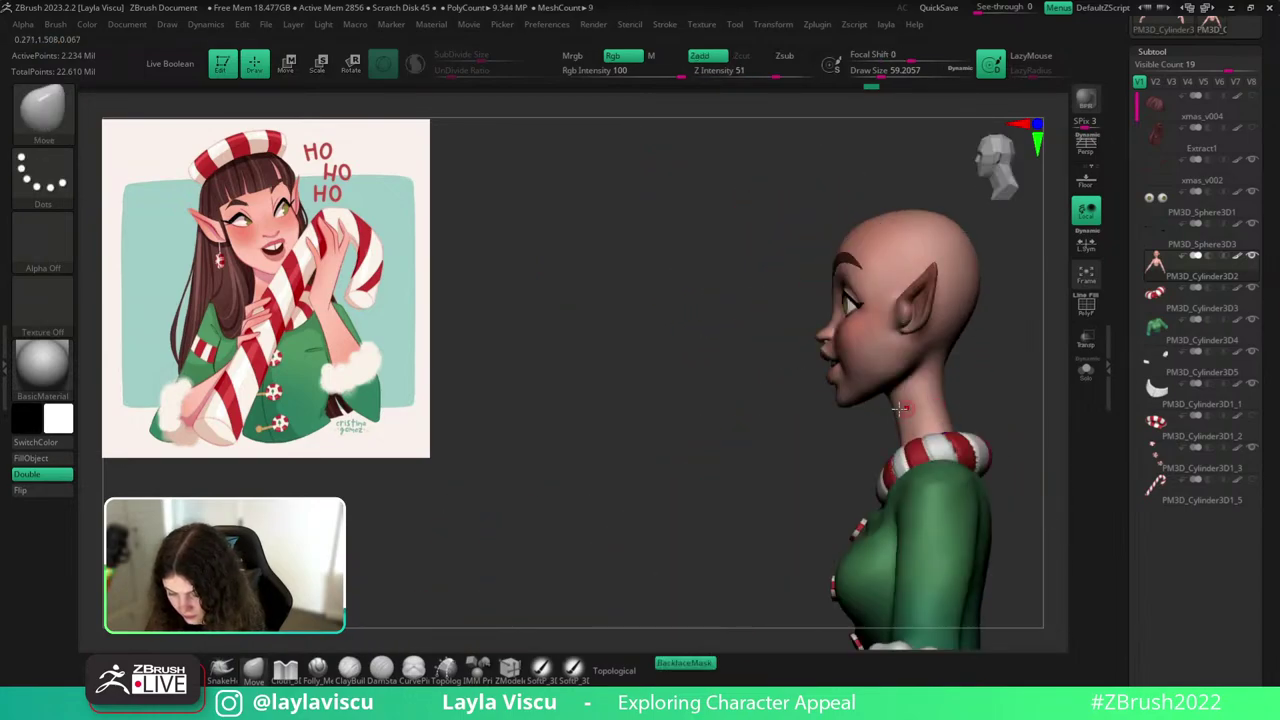
pyautogui.keyDown('alt'); pyautogui.moveTo(808, 430); pyautogui.dragTo(814, 503); pyautogui.keyUp('alt')
pyautogui.press('s')
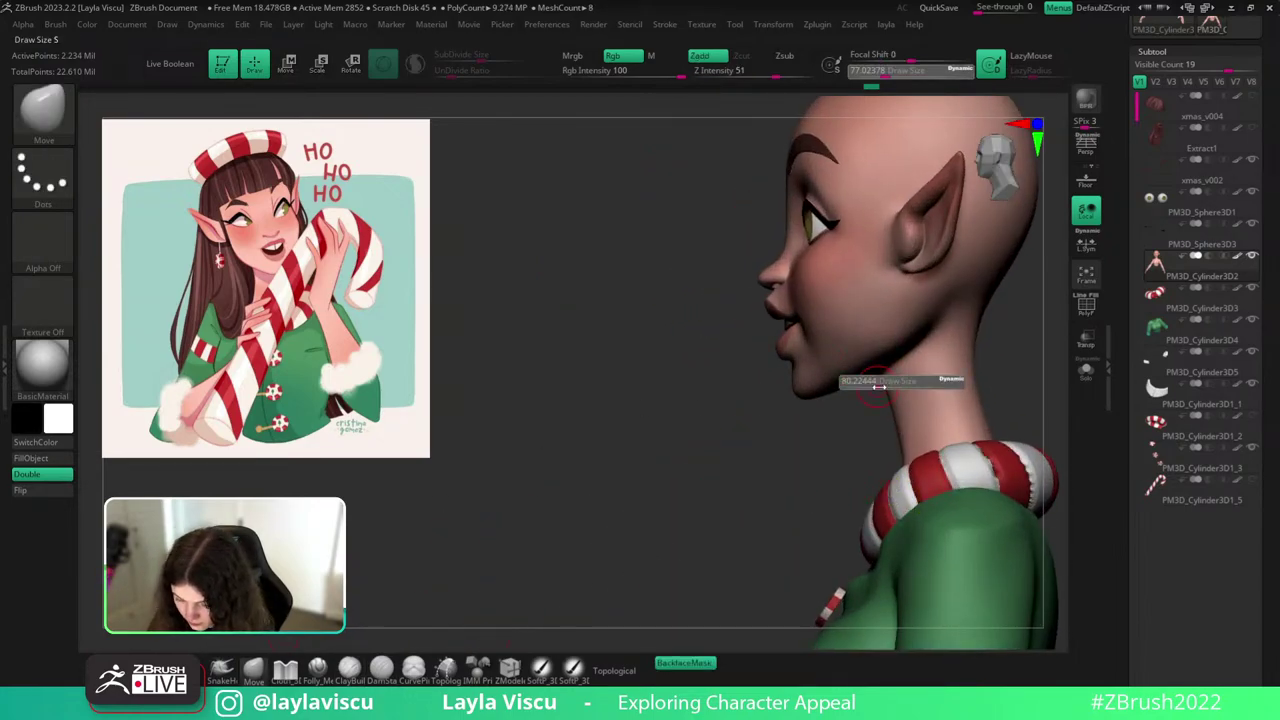
pyautogui.moveTo(880, 381); pyautogui.dragTo(888, 381)
pyautogui.moveTo(874, 380); pyautogui.dragTo(868, 373)
pyautogui.moveTo(842, 440)
pyautogui.mouseDown()
pyautogui.moveTo(866, 432)
pyautogui.moveTo(868, 386)
pyautogui.mouseUp()
# Lower the mesh by three subdivision levels, and reshape and smooth the front of the neck under the chin.
pyautogui.hotkey('shift', 'd')
pyautogui.hotkey('shift', 'd')
pyautogui.hotkey('shift', 'd')
pyautogui.moveTo(848, 440); pyautogui.dragTo(880, 430)
pyautogui.keyDown('shift'); pyautogui.moveTo(888, 386); pyautogui.dragTo(872, 387); pyautogui.keyUp('shift')
pyautogui.keyDown('shift'); pyautogui.moveTo(848, 452); pyautogui.dragTo(860, 440); pyautogui.keyUp('shift')
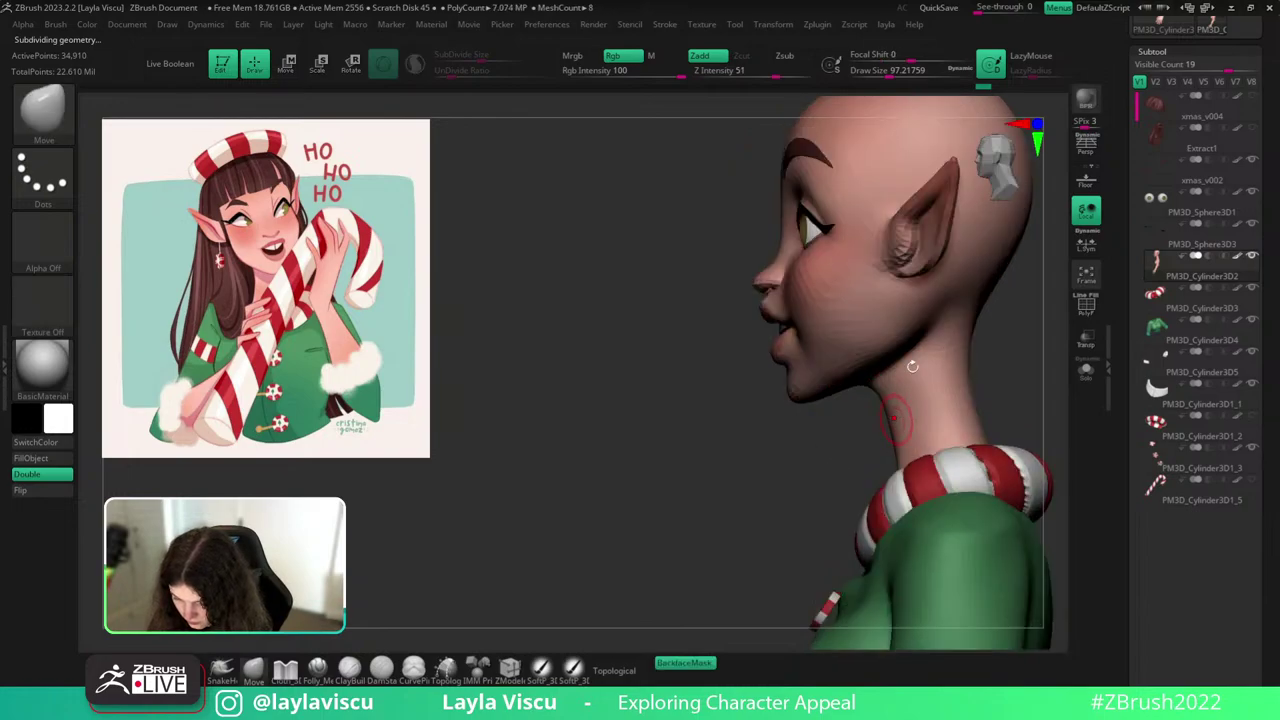
# Restore the highest subdivision level and smooth the junction of jaw and neck from below.
pyautogui.press('d')
pyautogui.moveTo(926, 412)
pyautogui.keyDown('ctrl'); pyautogui.mouseDown(button='right')
pyautogui.moveTo(948, 406)
pyautogui.moveTo(892, 438)
pyautogui.mouseUp(button='right'); pyautogui.keyUp('ctrl')
pyautogui.press('d')
pyautogui.moveTo(892, 438)
pyautogui.mouseDown(button='right')
pyautogui.moveTo(869, 443)
pyautogui.moveTo(881, 455)
pyautogui.moveTo(882, 438)
pyautogui.mouseUp(button='right')
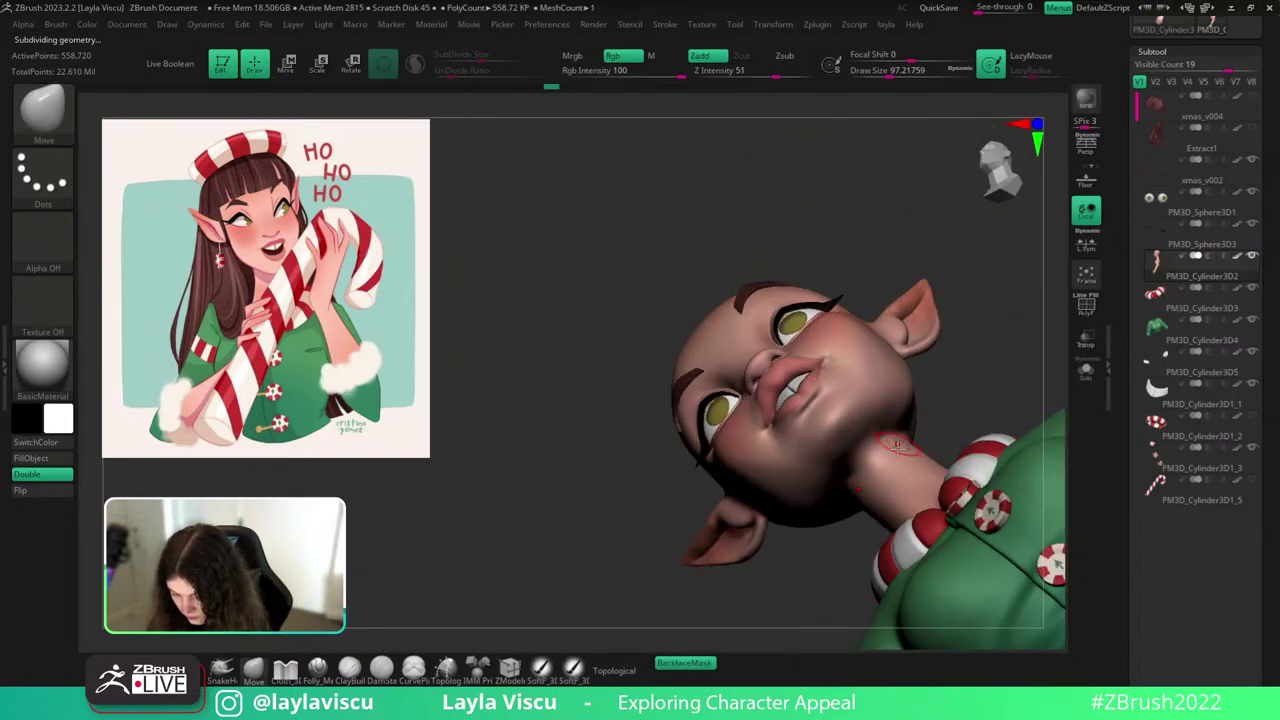
pyautogui.press('d')
pyautogui.keyDown('shift'); pyautogui.moveTo(898, 436); pyautogui.dragTo(869, 451); pyautogui.keyUp('shift')
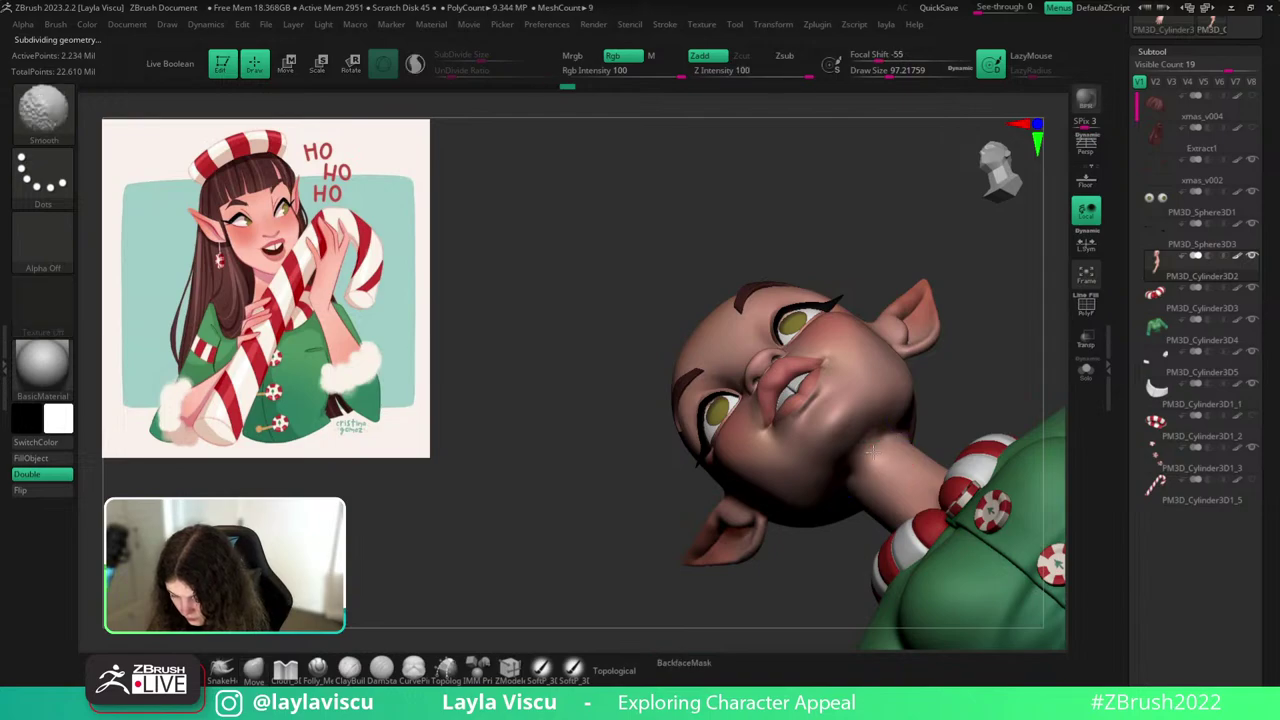
pyautogui.moveTo(983, 383); pyautogui.dragTo(978, 352)
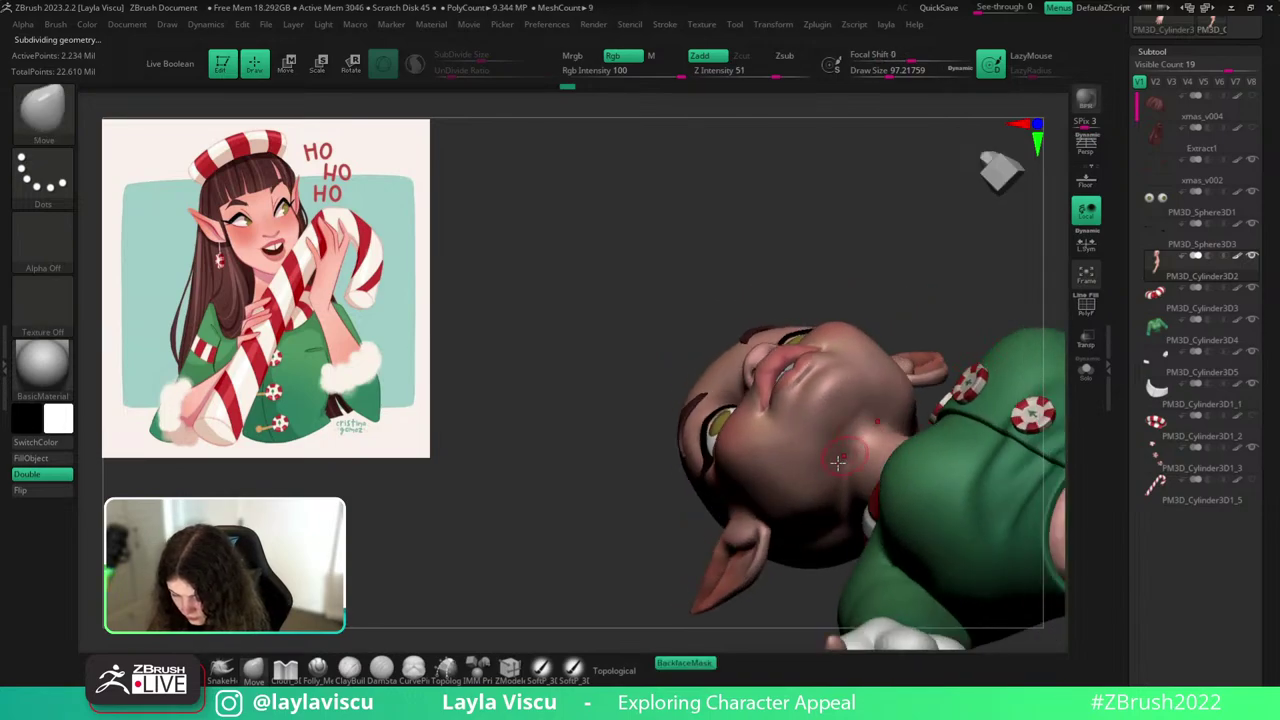
# Smooth the side of the neck below the jaw, and lower the mesh by three subdivision levels.
pyautogui.moveTo(849, 457)
pyautogui.keyDown('shift'); pyautogui.mouseDown()
pyautogui.moveTo(853, 472)
pyautogui.moveTo(877, 446)
pyautogui.moveTo(857, 463)
pyautogui.mouseUp(); pyautogui.keyUp('shift')
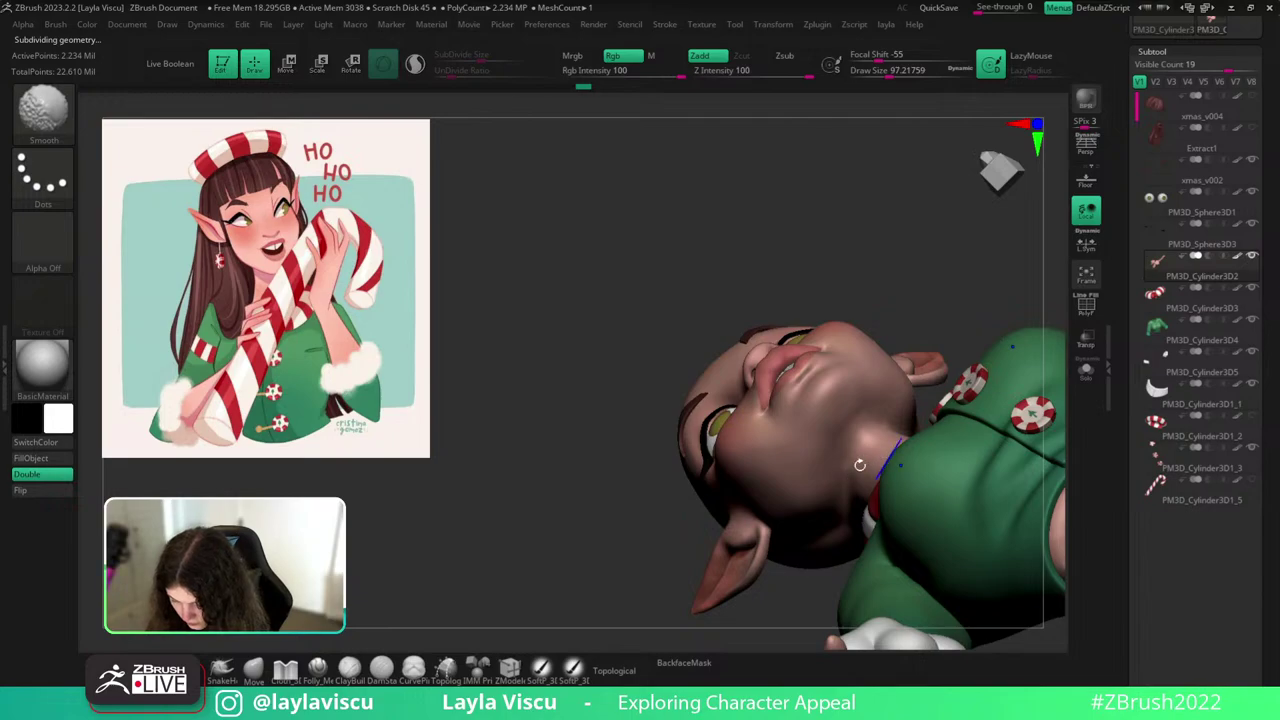
pyautogui.hotkey('shift', 'd')
pyautogui.hotkey('shift', 'd')
pyautogui.hotkey('shift', 'd')
pyautogui.press('shift')
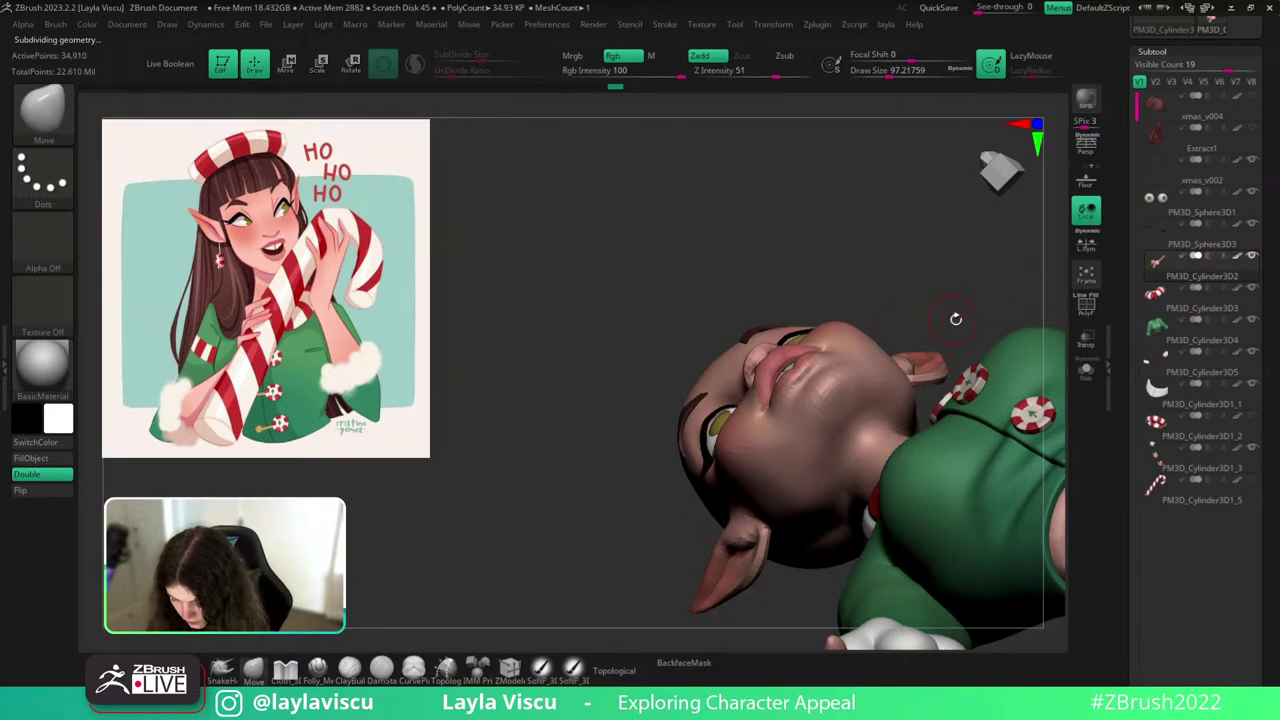
# Raise the mesh by two subdivision levels and smooth the underside of the jaw where it meets the neck.
pyautogui.moveTo(954, 317); pyautogui.dragTo(980, 436)
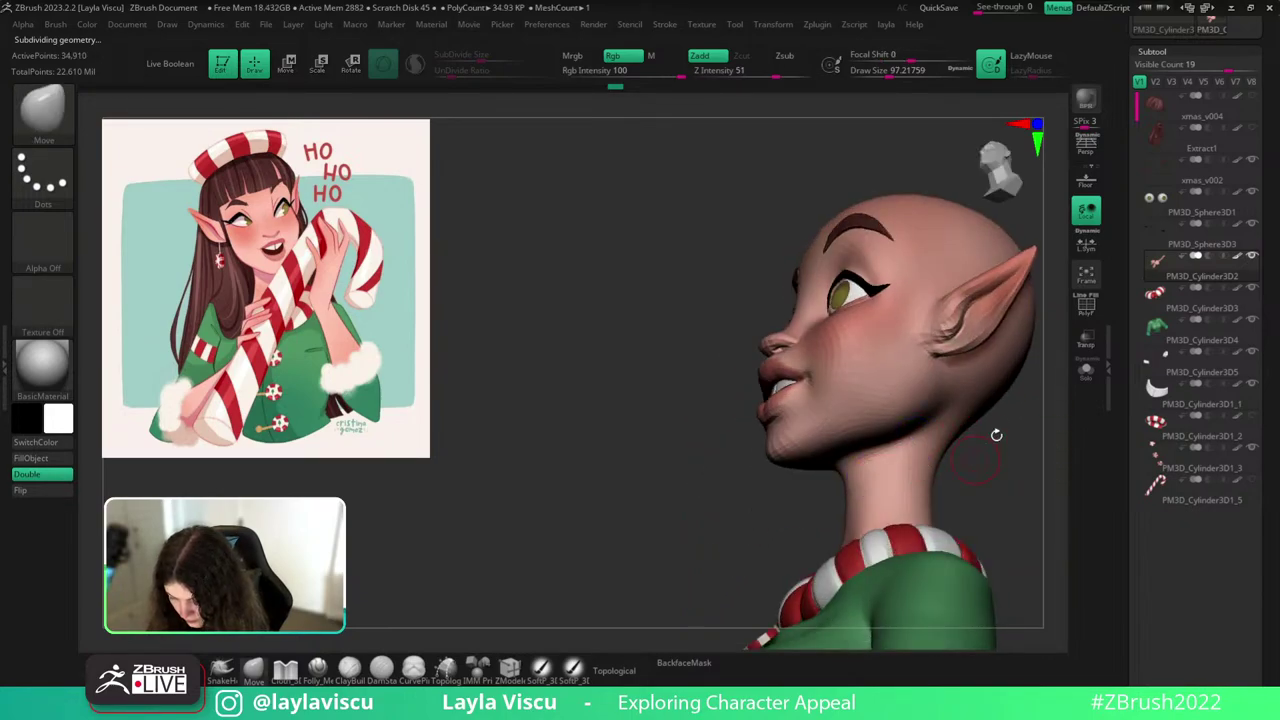
pyautogui.press('d')
pyautogui.press('d')
pyautogui.press('shift')
pyautogui.moveTo(1000, 466); pyautogui.dragTo(1000, 392)
pyautogui.keyDown('shift'); pyautogui.moveTo(900, 425); pyautogui.dragTo(834, 466); pyautogui.keyUp('shift')
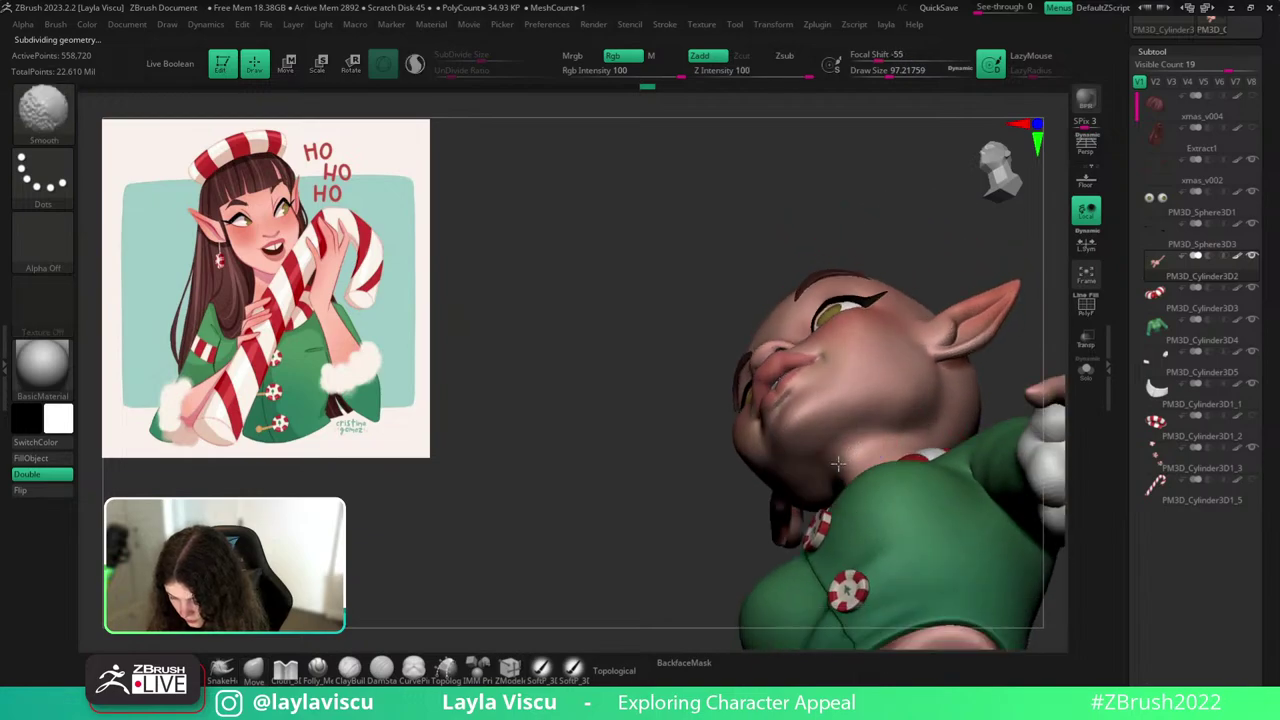
pyautogui.keyDown('shift'); pyautogui.moveTo(908, 409); pyautogui.dragTo(834, 443); pyautogui.keyUp('shift')
pyautogui.moveTo(1010, 368); pyautogui.dragTo(1011, 406)
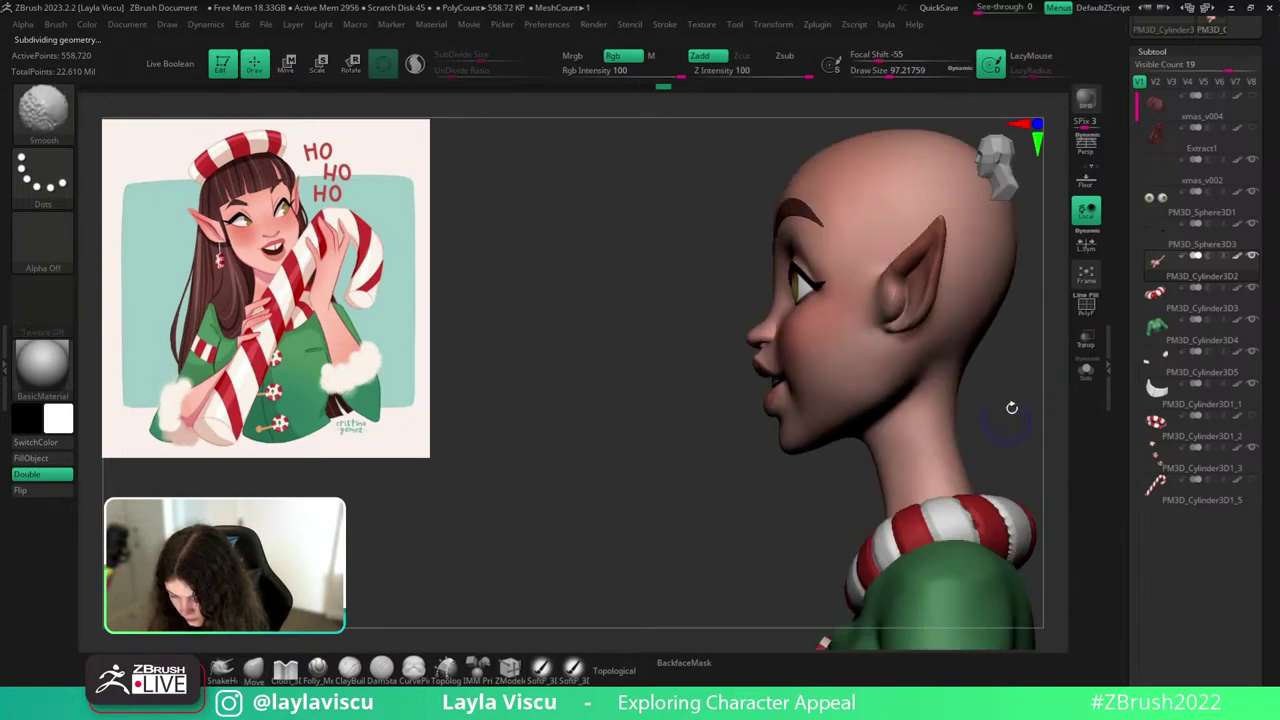
pyautogui.keyDown('ctrl'); pyautogui.moveTo(1011, 406); pyautogui.dragTo(989, 366, button='right'); pyautogui.keyUp('ctrl')
pyautogui.moveTo(974, 429)
pyautogui.keyDown('shift'); pyautogui.mouseDown()
pyautogui.moveTo(1010, 456)
pyautogui.moveTo(944, 400)
pyautogui.mouseUp(); pyautogui.keyUp('shift')
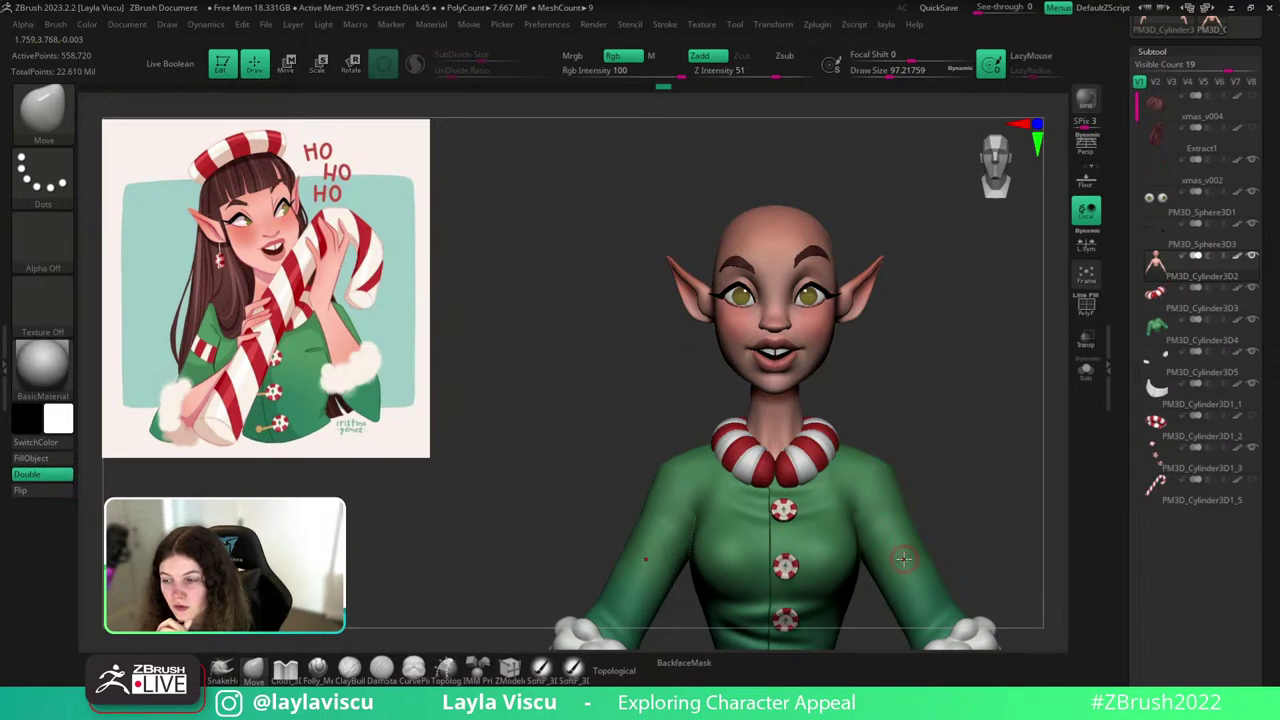
pyautogui.moveTo(933, 431); pyautogui.dragTo(956, 423)
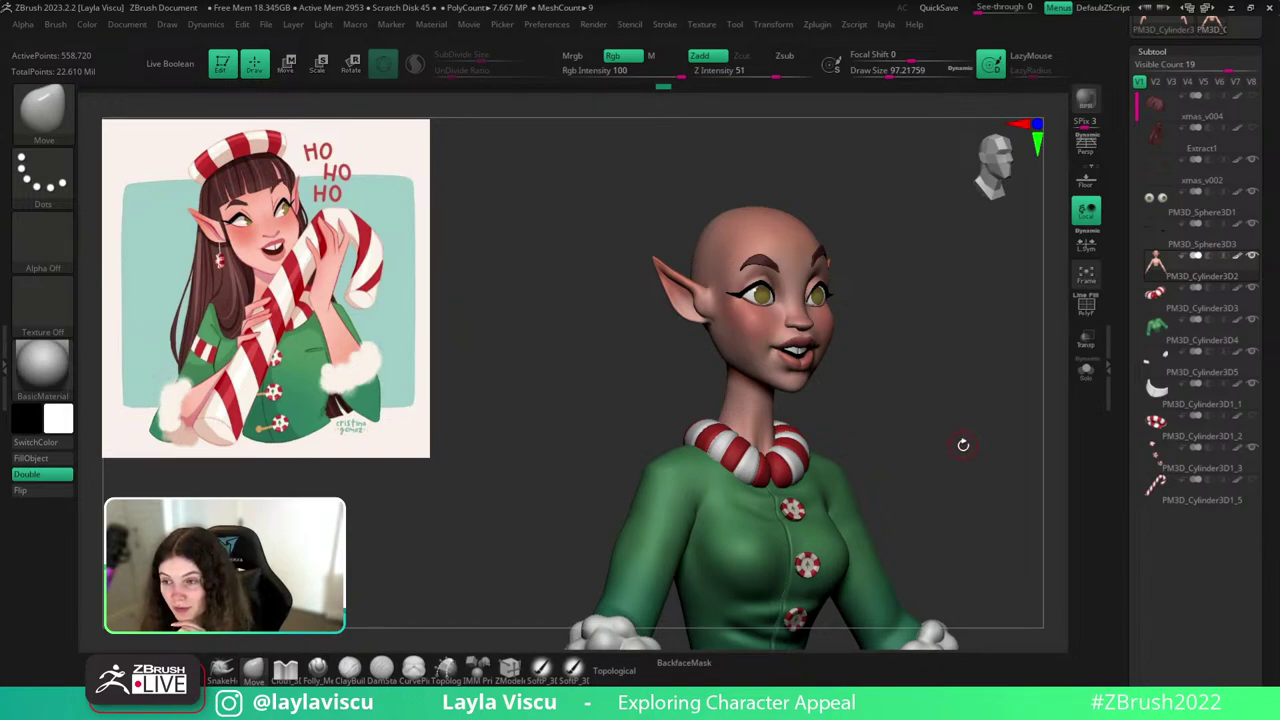
pyautogui.moveTo(951, 446); pyautogui.dragTo(981, 446)
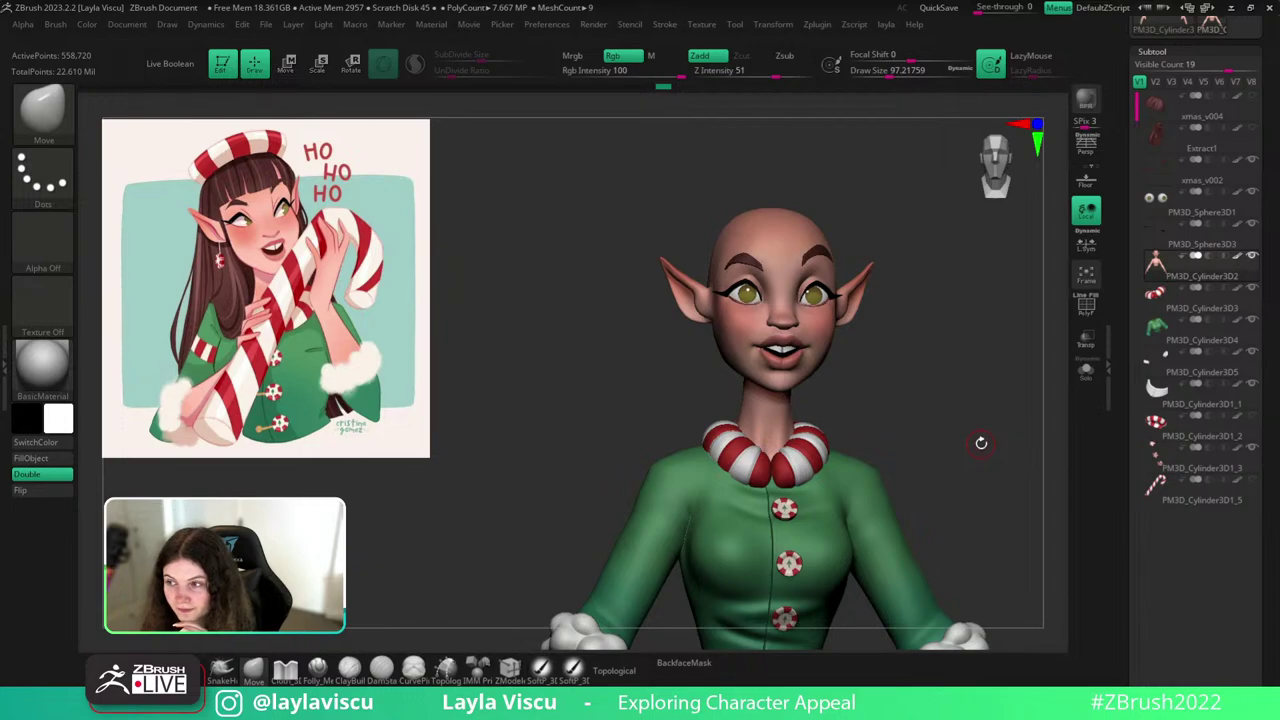
pyautogui.moveTo(981, 438); pyautogui.dragTo(952, 504)
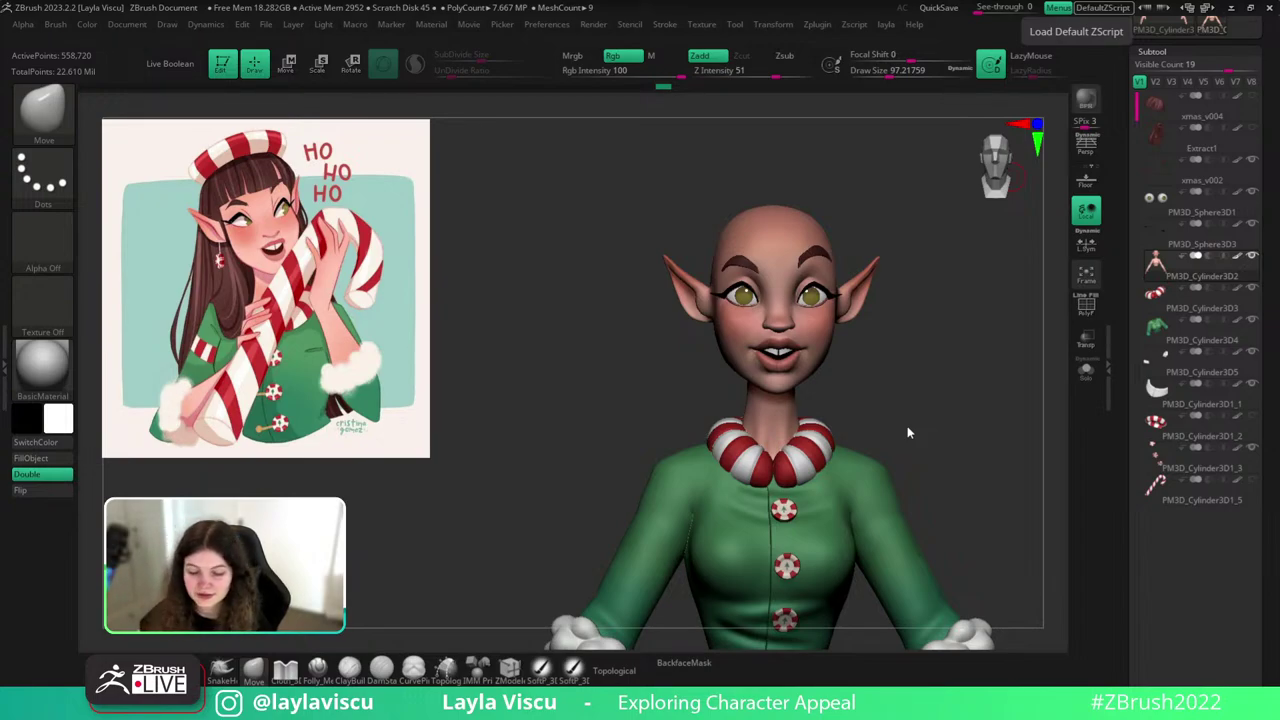
pyautogui.moveTo(957, 352); pyautogui.dragTo(993, 371)
pyautogui.moveTo(960, 412); pyautogui.dragTo(918, 404)
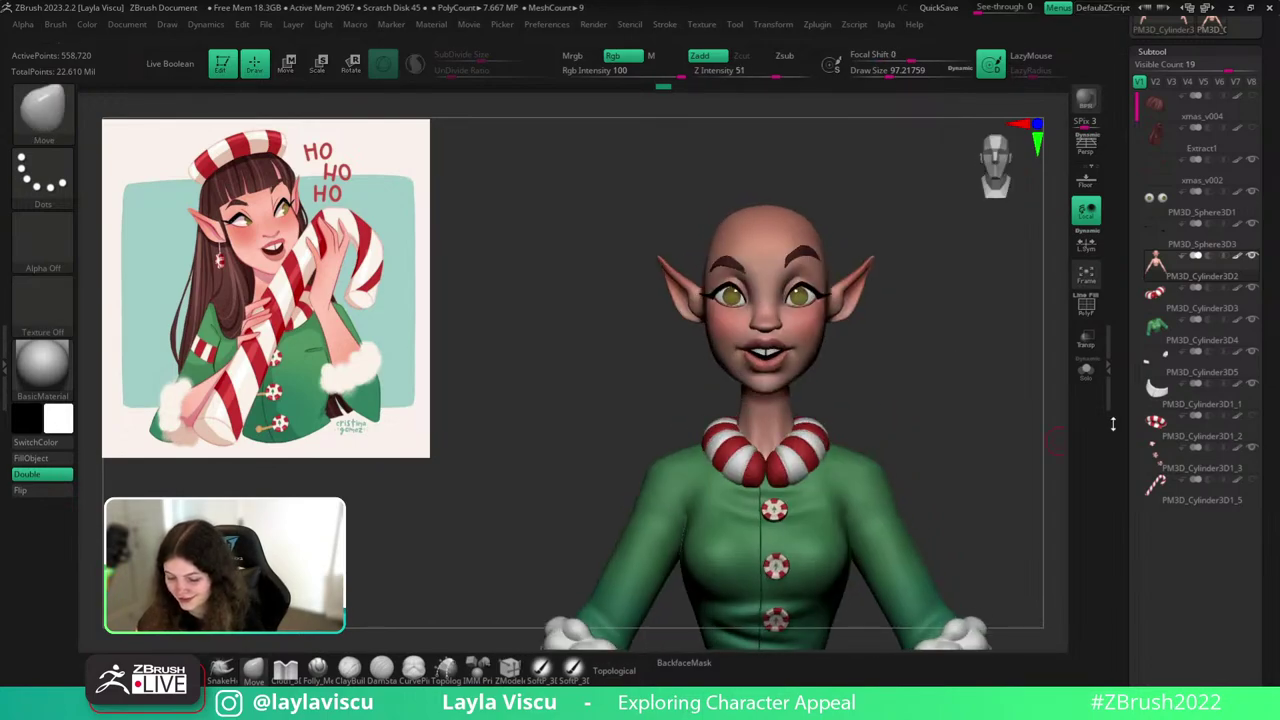
# Adjust the neck below the chin using the Move brush at draw size about 286.
pyautogui.keyDown('ctrl'); pyautogui.moveTo(812, 447); pyautogui.dragTo(800, 532, button='right'); pyautogui.keyUp('ctrl')
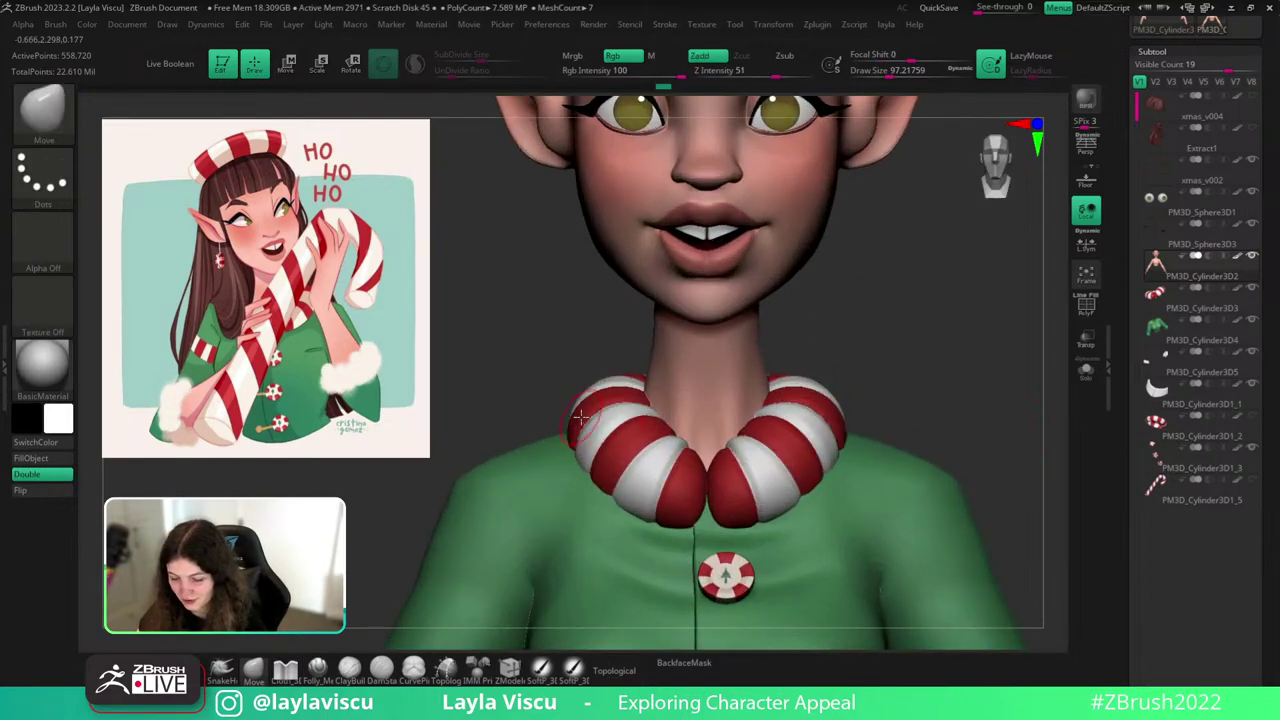
pyautogui.press('s')
pyautogui.moveTo(645, 408); pyautogui.dragTo(658, 402)
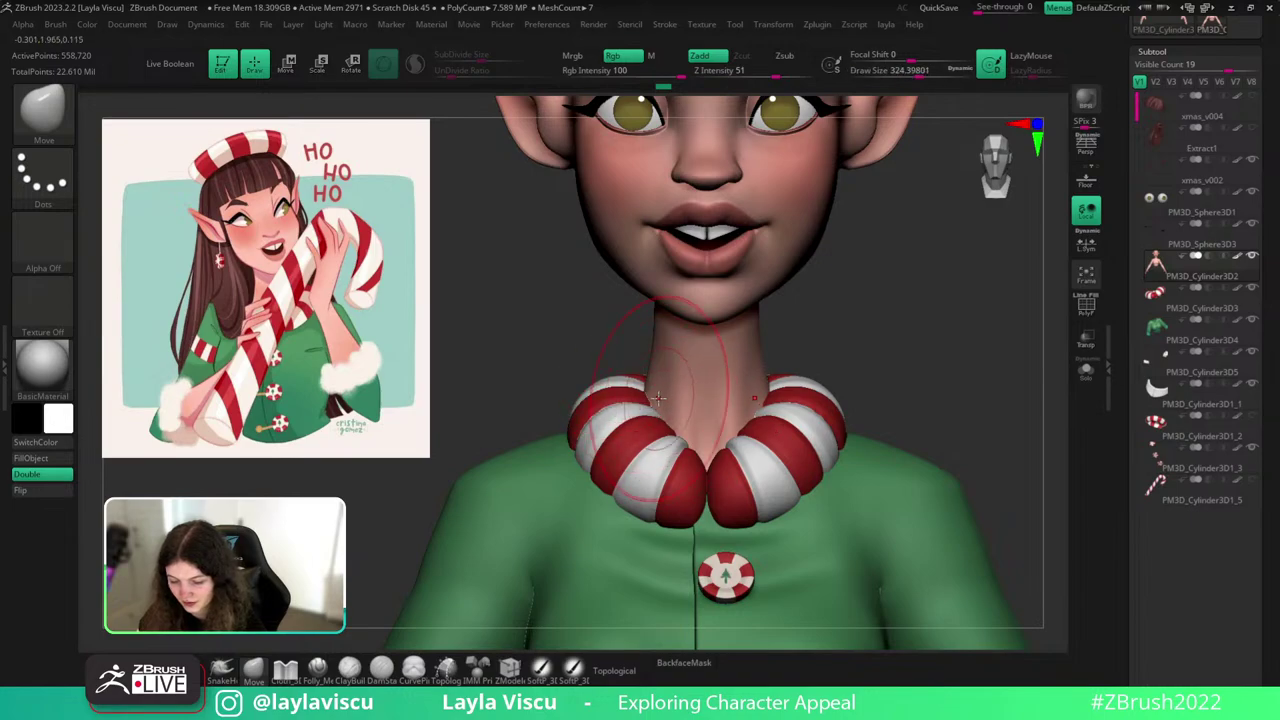
pyautogui.moveTo(913, 371)
pyautogui.mouseDown()
pyautogui.moveTo(937, 300)
pyautogui.moveTo(912, 195)
pyautogui.mouseUp()
pyautogui.press('s')
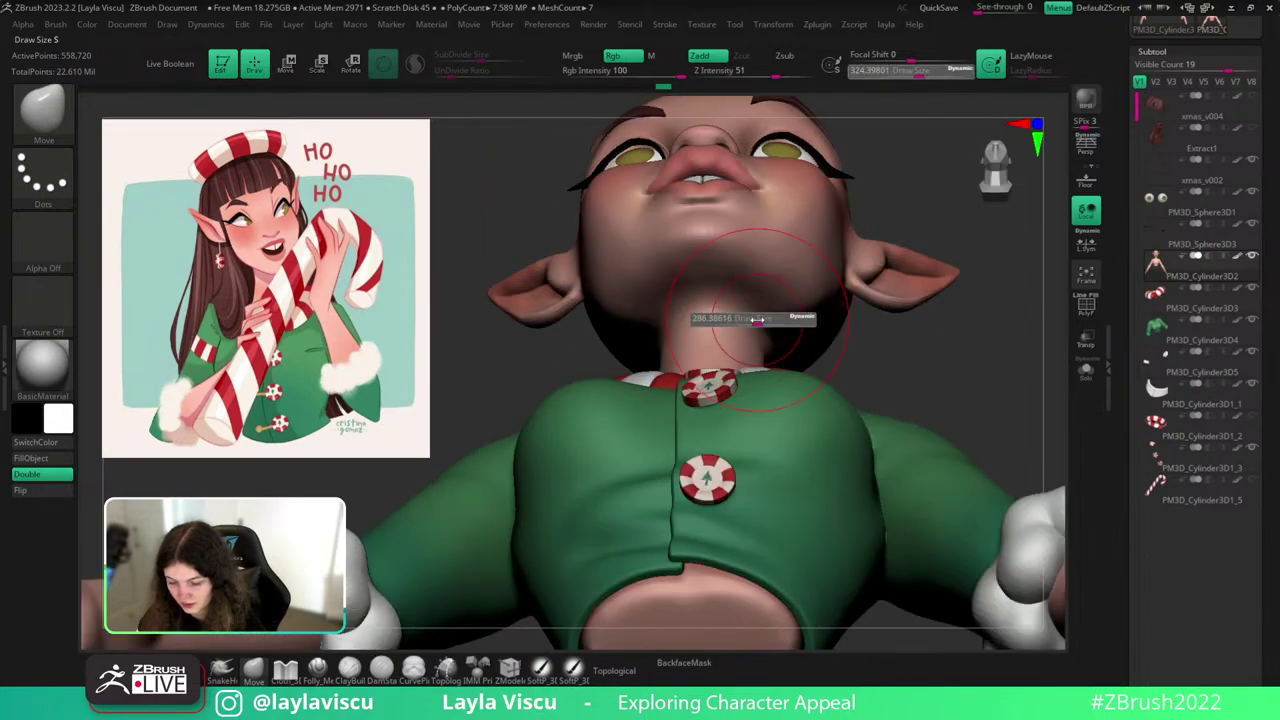
pyautogui.moveTo(767, 318); pyautogui.dragTo(763, 320)
pyautogui.keyDown('shift'); pyautogui.moveTo(933, 371); pyautogui.dragTo(909, 400); pyautogui.keyUp('shift')
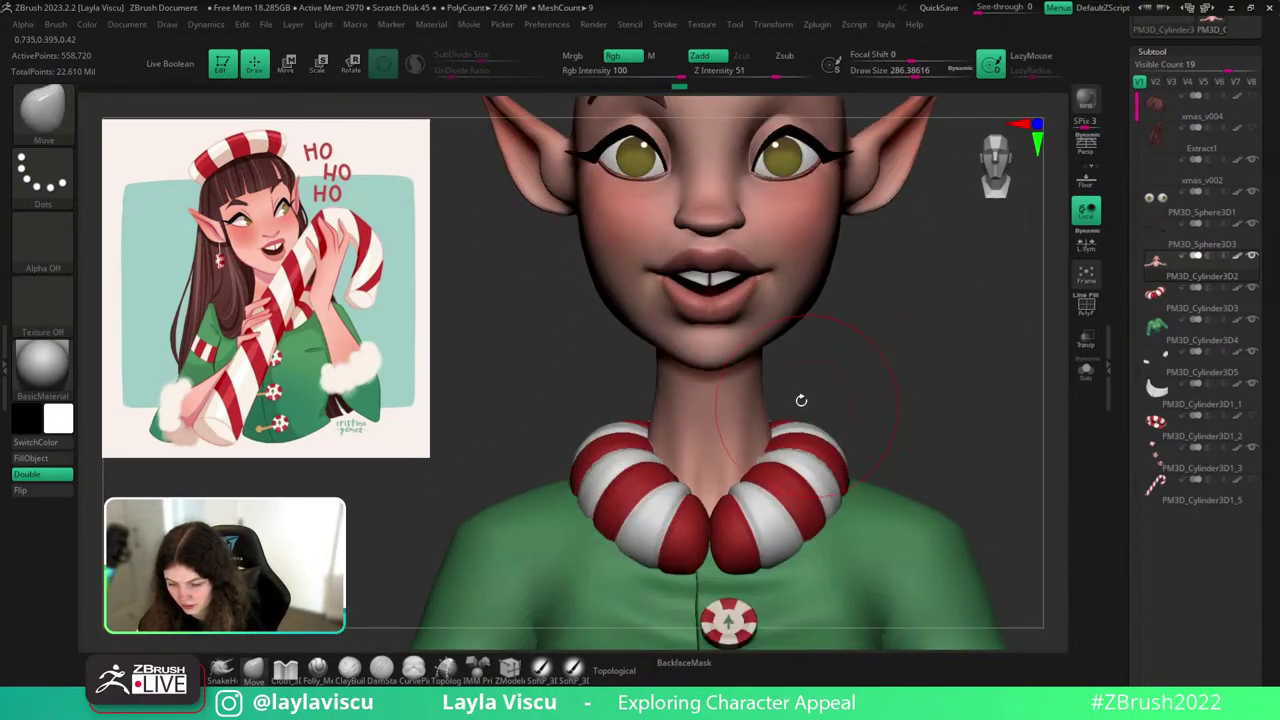
# Refine the neck's side contours in front view using the Move brush at draw size about 223.
pyautogui.moveTo(800, 400)
pyautogui.mouseDown()
pyautogui.moveTo(797, 369)
pyautogui.moveTo(779, 362)
pyautogui.moveTo(860, 391)
pyautogui.moveTo(850, 300)
pyautogui.mouseUp()
pyautogui.press('s')
pyautogui.keyDown('alt'); pyautogui.moveTo(850, 345); pyautogui.dragTo(845, 410); pyautogui.keyUp('alt')
pyautogui.press('s')
pyautogui.moveTo(713, 406); pyautogui.dragTo(684, 389)
pyautogui.press('s')
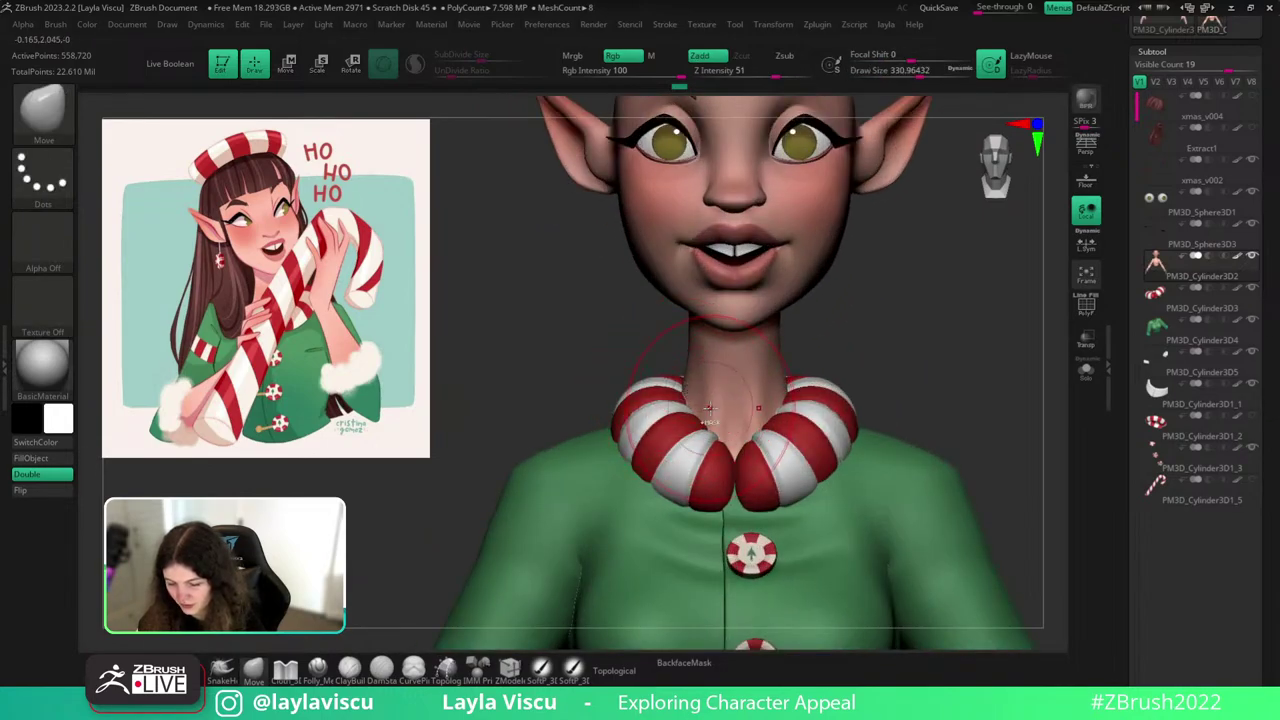
pyautogui.keyDown('ctrl'); pyautogui.moveTo(709, 408); pyautogui.dragTo(695, 379, button='right'); pyautogui.keyUp('ctrl')
pyautogui.press('s')
pyautogui.moveTo(720, 370); pyautogui.dragTo(708, 369)
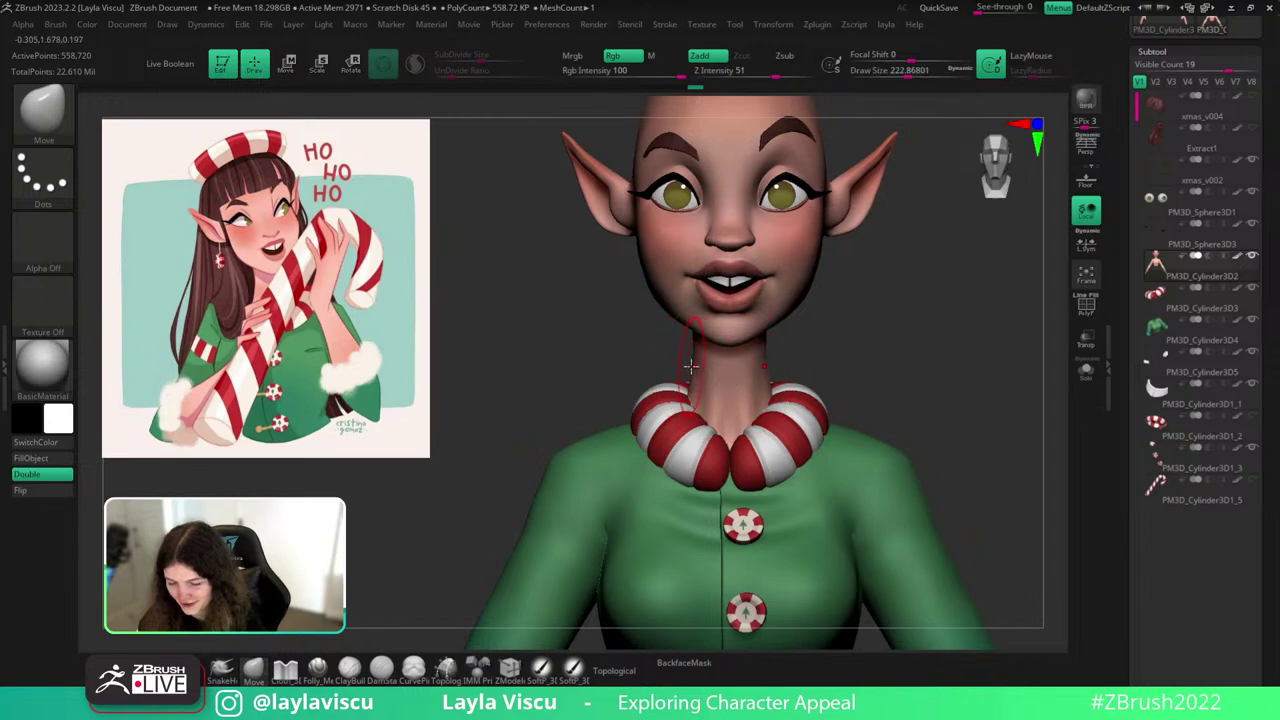
# Adjust the transition between the back of the head and the neck from behind with the Move brush.
pyautogui.moveTo(791, 368)
pyautogui.keyDown('ctrl'); pyautogui.mouseDown(button='right')
pyautogui.moveTo(914, 377)
pyautogui.moveTo(858, 362)
pyautogui.mouseUp(button='right'); pyautogui.keyUp('ctrl')
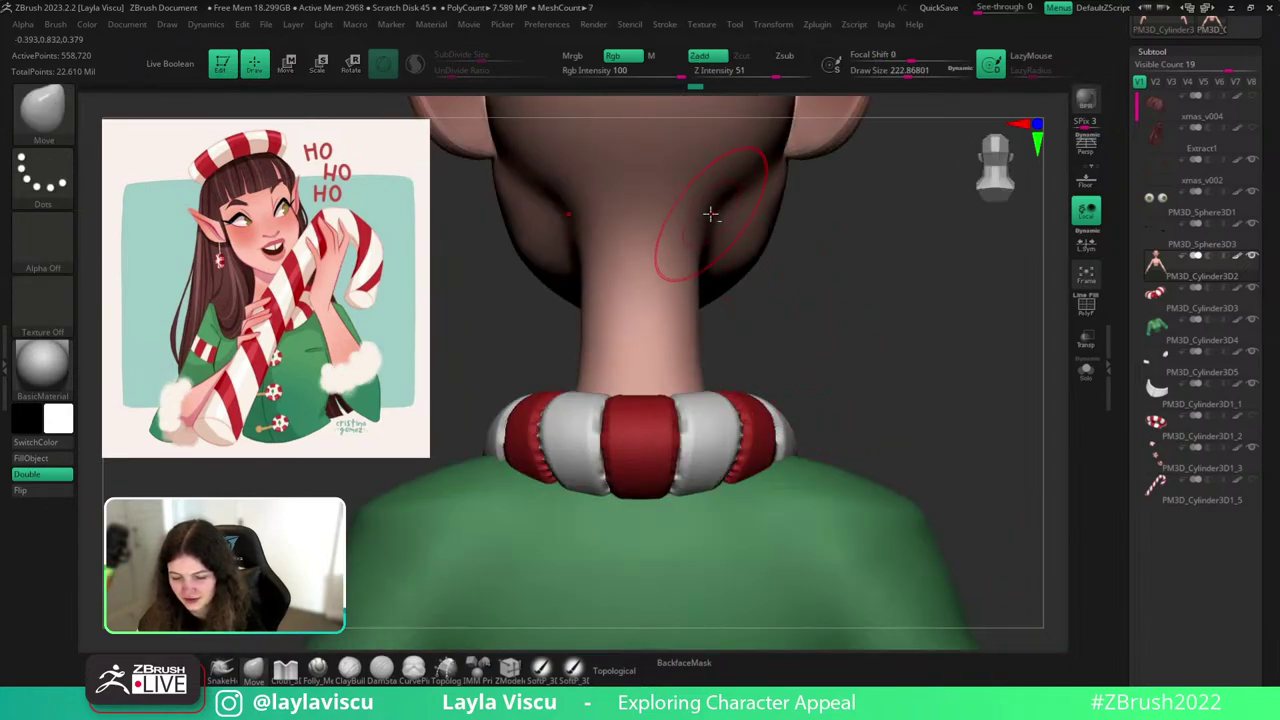
pyautogui.keyDown('ctrl'); pyautogui.moveTo(713, 213); pyautogui.dragTo(700, 175, button='right'); pyautogui.keyUp('ctrl')
pyautogui.moveTo(815, 268); pyautogui.dragTo(920, 274, button='right')
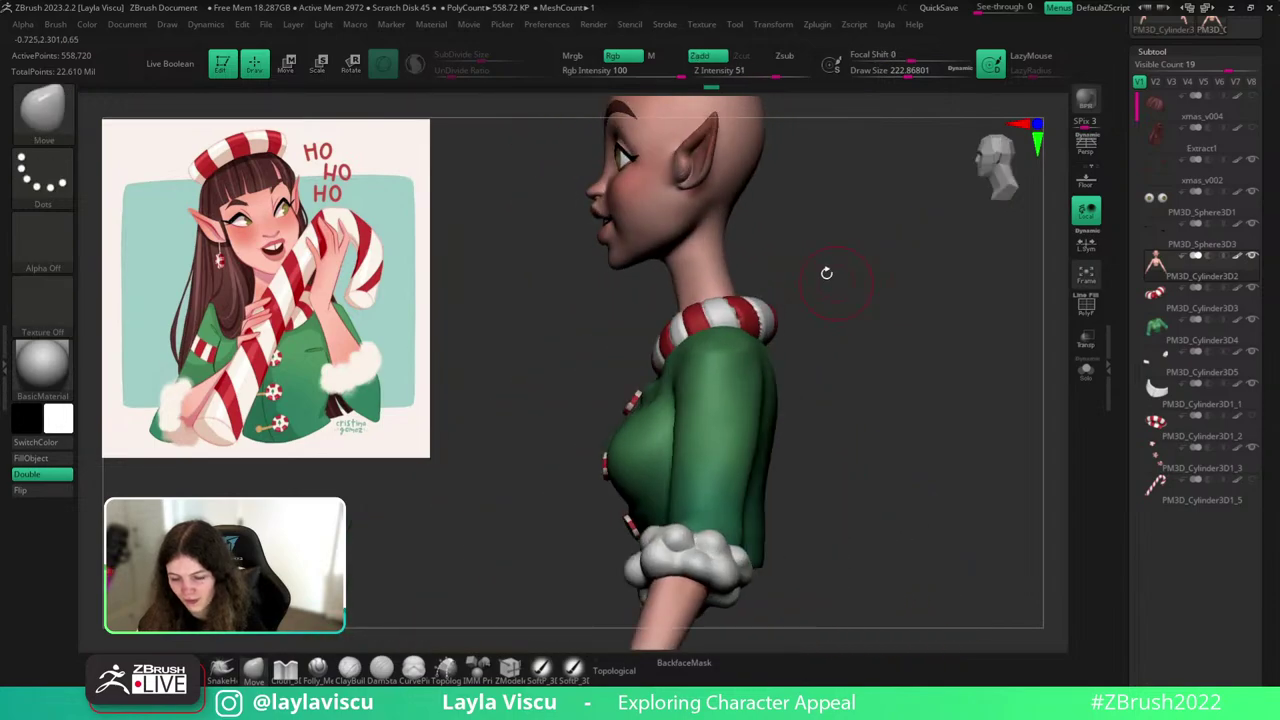
pyautogui.moveTo(826, 274)
pyautogui.keyDown('shift'); pyautogui.mouseDown(button='right')
pyautogui.moveTo(927, 289)
pyautogui.moveTo(915, 275)
pyautogui.mouseUp(button='right'); pyautogui.keyUp('shift')
pyautogui.keyDown('alt'); pyautogui.moveTo(883, 292); pyautogui.dragTo(869, 350, button='right'); pyautogui.keyUp('alt')
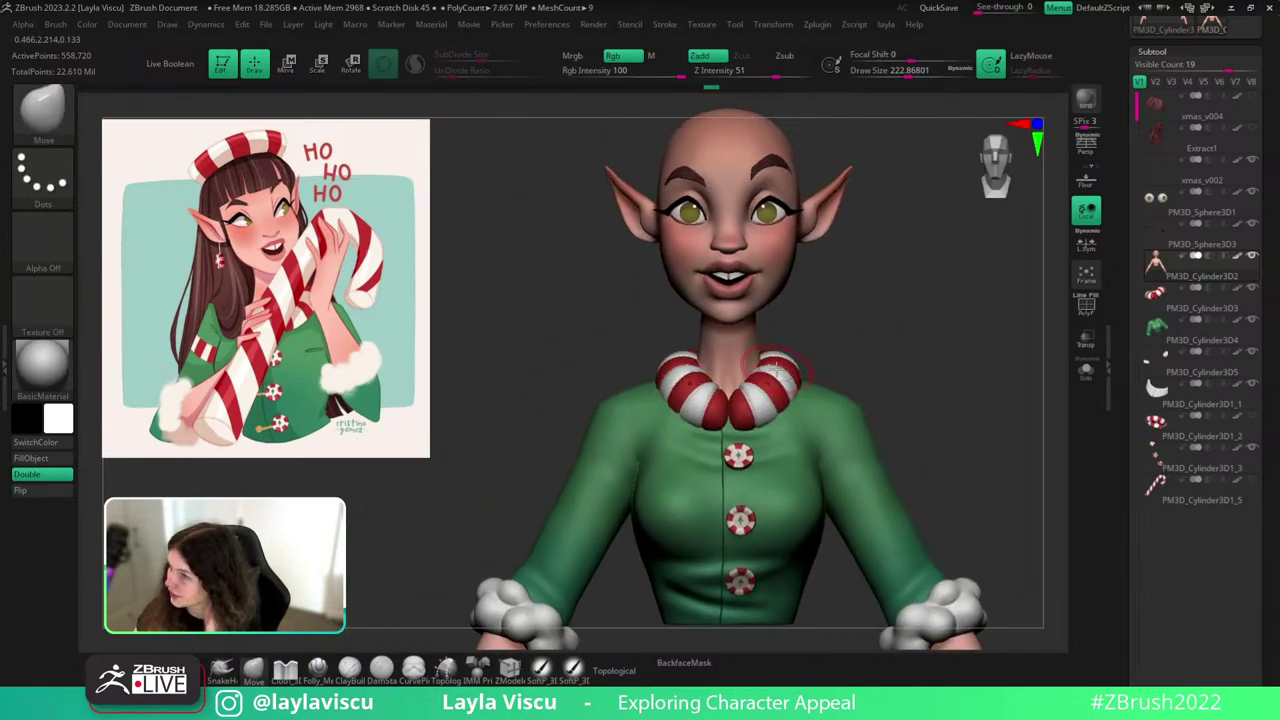
# With the body temporarily isolated, adjust the slope from neck to shoulders using the Move brush at draw size about 245.
pyautogui.moveTo(1163, 27)
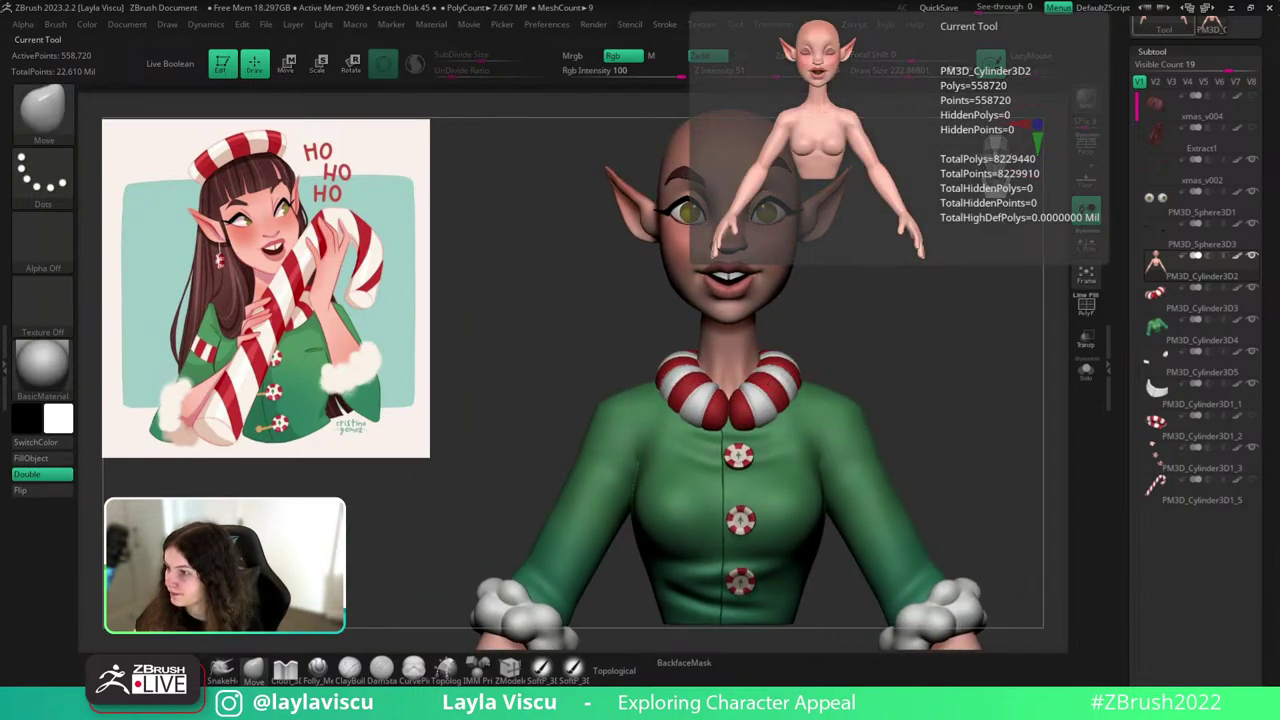
pyautogui.click(1086, 370)
pyautogui.moveTo(760, 328)
pyautogui.keyDown('ctrl'); pyautogui.mouseDown(button='right')
pyautogui.moveTo(783, 383)
pyautogui.moveTo(818, 418)
pyautogui.mouseUp(button='right'); pyautogui.keyUp('ctrl')
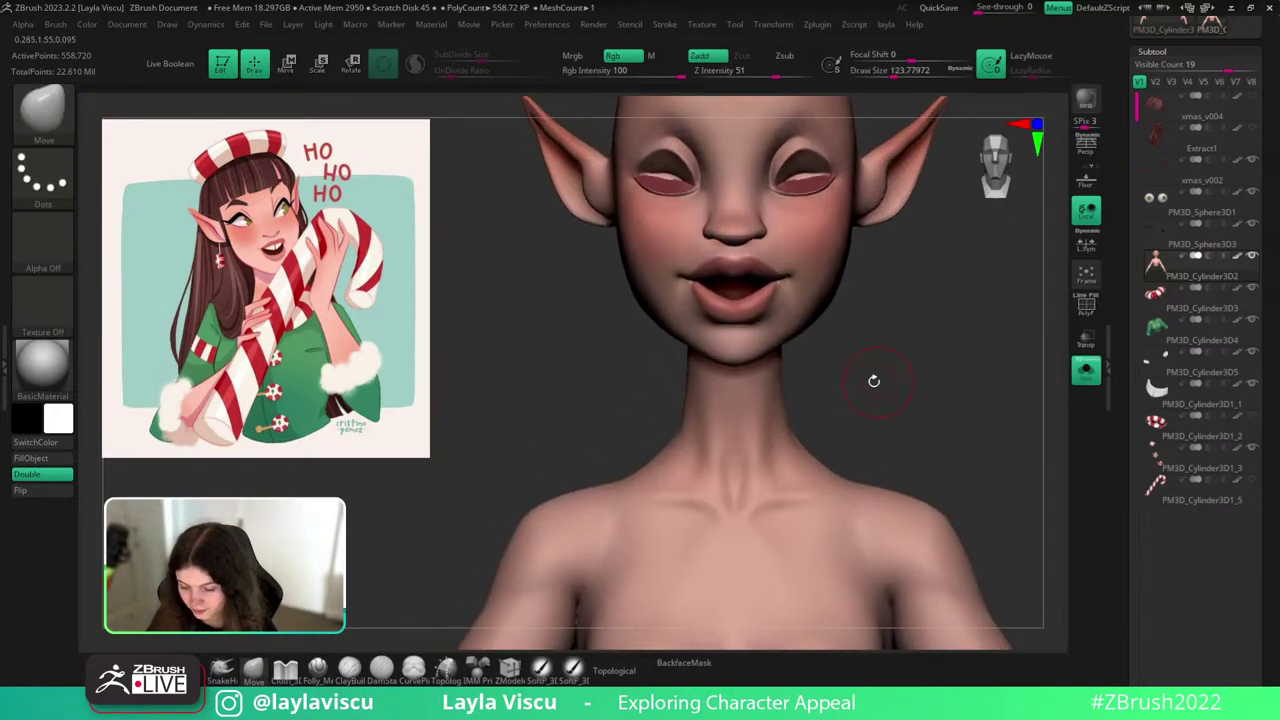
pyautogui.press('s')
pyautogui.moveTo(763, 429); pyautogui.dragTo(778, 429)
pyautogui.moveTo(897, 414)
pyautogui.mouseDown(button='right')
pyautogui.moveTo(985, 401)
pyautogui.moveTo(906, 414)
pyautogui.moveTo(920, 397)
pyautogui.moveTo(909, 377)
pyautogui.mouseUp(button='right')
pyautogui.keyDown('ctrl'); pyautogui.moveTo(923, 427); pyautogui.dragTo(950, 358, button='right'); pyautogui.keyUp('ctrl')
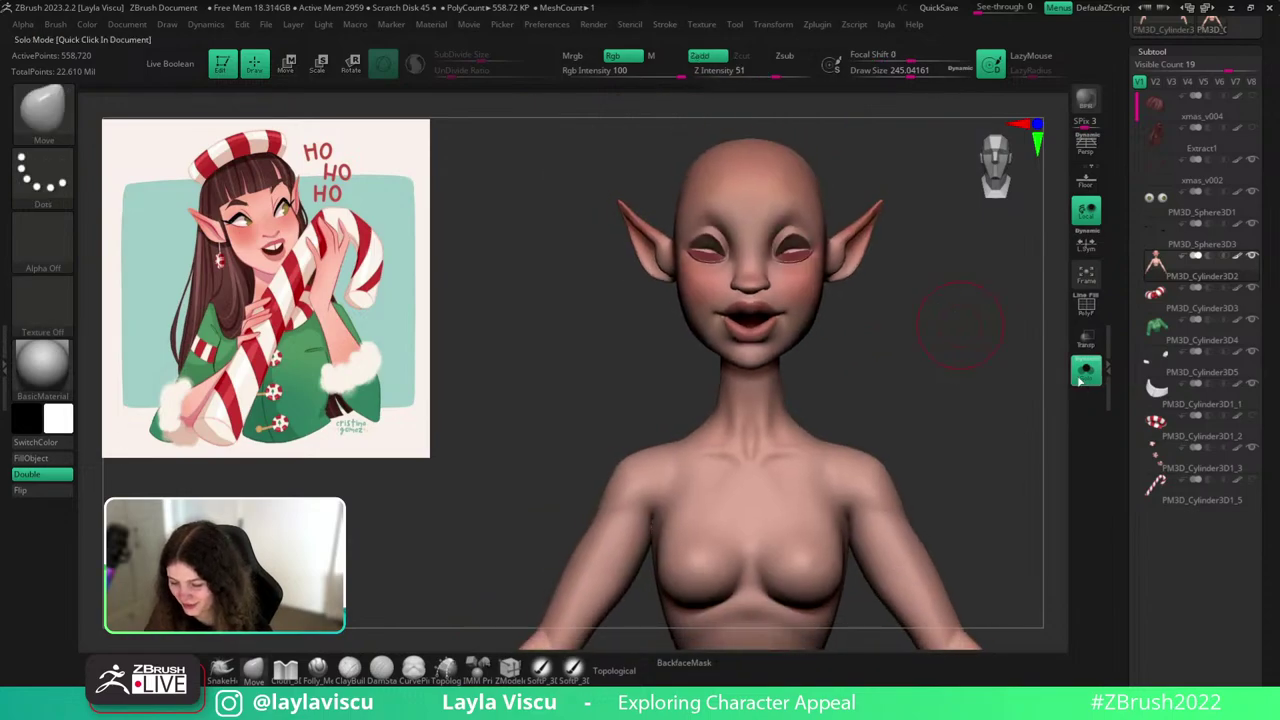
pyautogui.click(1086, 370)
pyautogui.moveTo(1005, 418)
pyautogui.keyDown('ctrl'); pyautogui.mouseDown(button='right')
pyautogui.moveTo(971, 360)
pyautogui.moveTo(987, 390)
pyautogui.moveTo(1014, 386)
pyautogui.moveTo(980, 386)
pyautogui.moveTo(1006, 434)
pyautogui.mouseUp(button='right'); pyautogui.keyUp('ctrl')
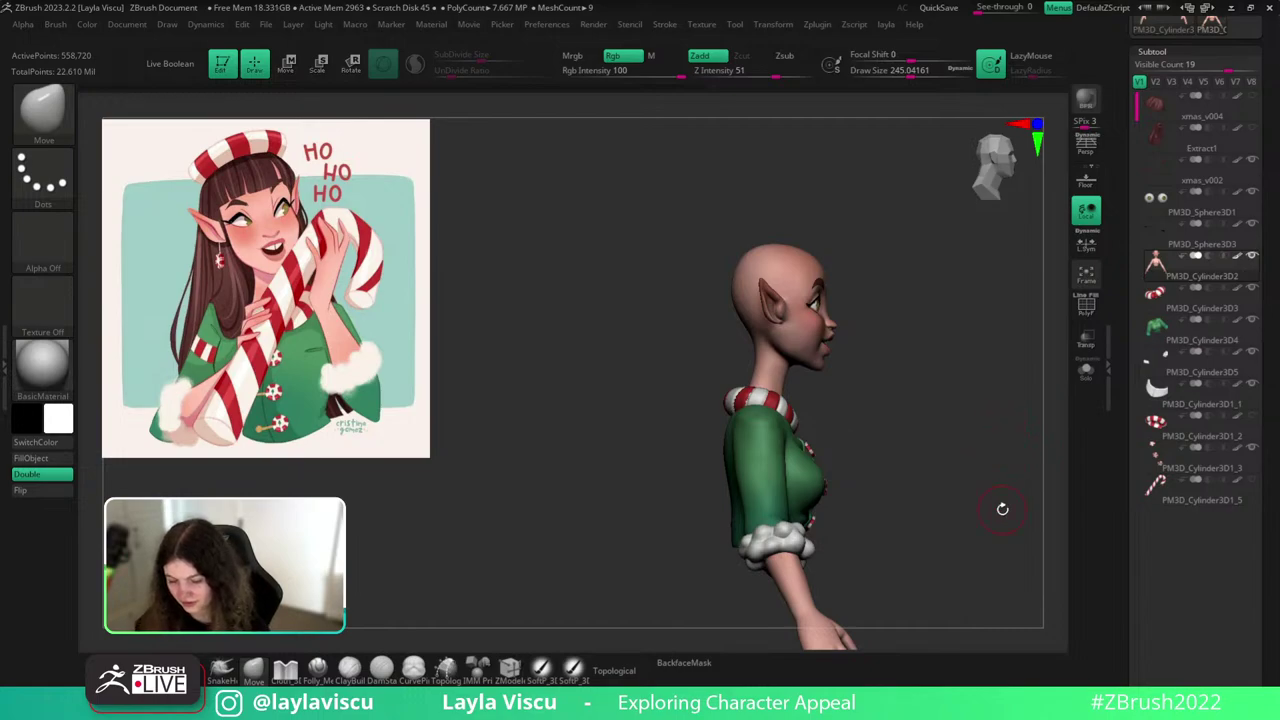
# Show both hair subtools to judge the face and neck proportions on the complete character.
pyautogui.moveTo(1278, 184); pyautogui.dragTo(1277, 209)
pyautogui.moveTo(923, 421); pyautogui.dragTo(880, 414, button='right')
pyautogui.keyDown('ctrl'); pyautogui.moveTo(890, 345); pyautogui.dragTo(945, 391, button='right'); pyautogui.keyUp('ctrl')
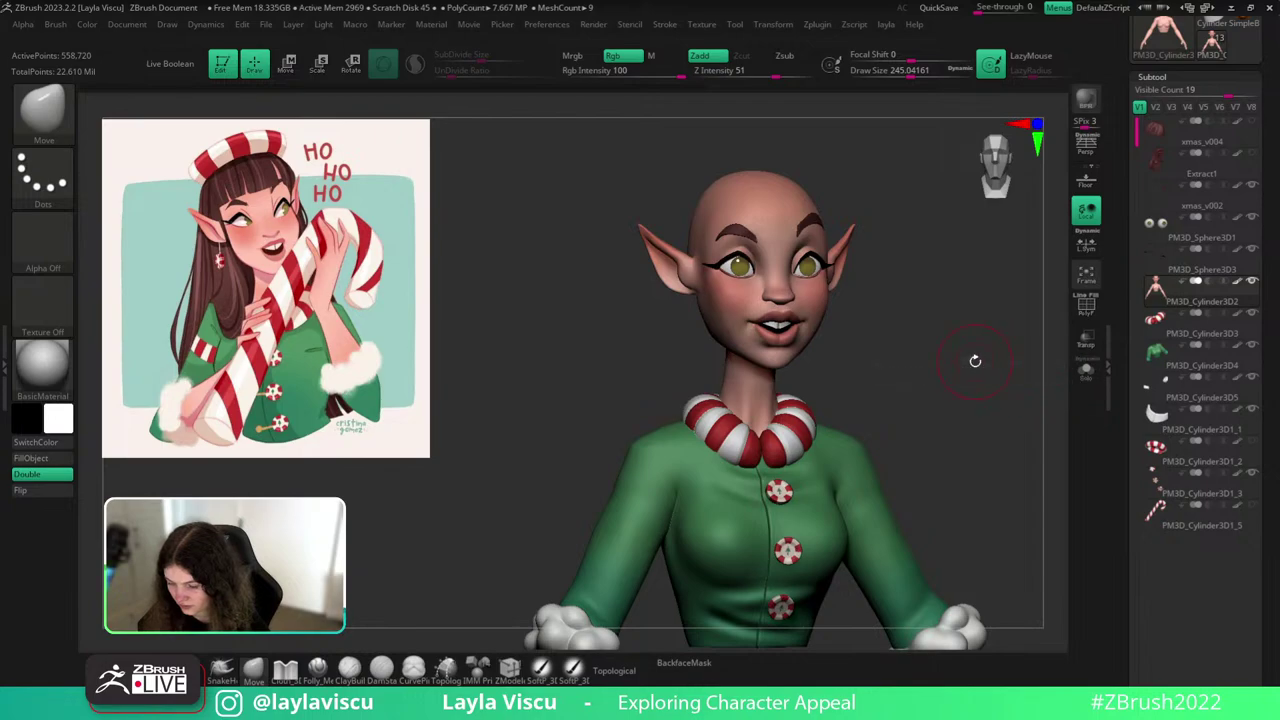
pyautogui.moveTo(975, 361)
pyautogui.mouseDown()
pyautogui.moveTo(1026, 368)
pyautogui.moveTo(940, 395)
pyautogui.moveTo(903, 358)
pyautogui.moveTo(937, 357)
pyautogui.mouseUp()
pyautogui.click(1254, 123)
pyautogui.click(1252, 155)
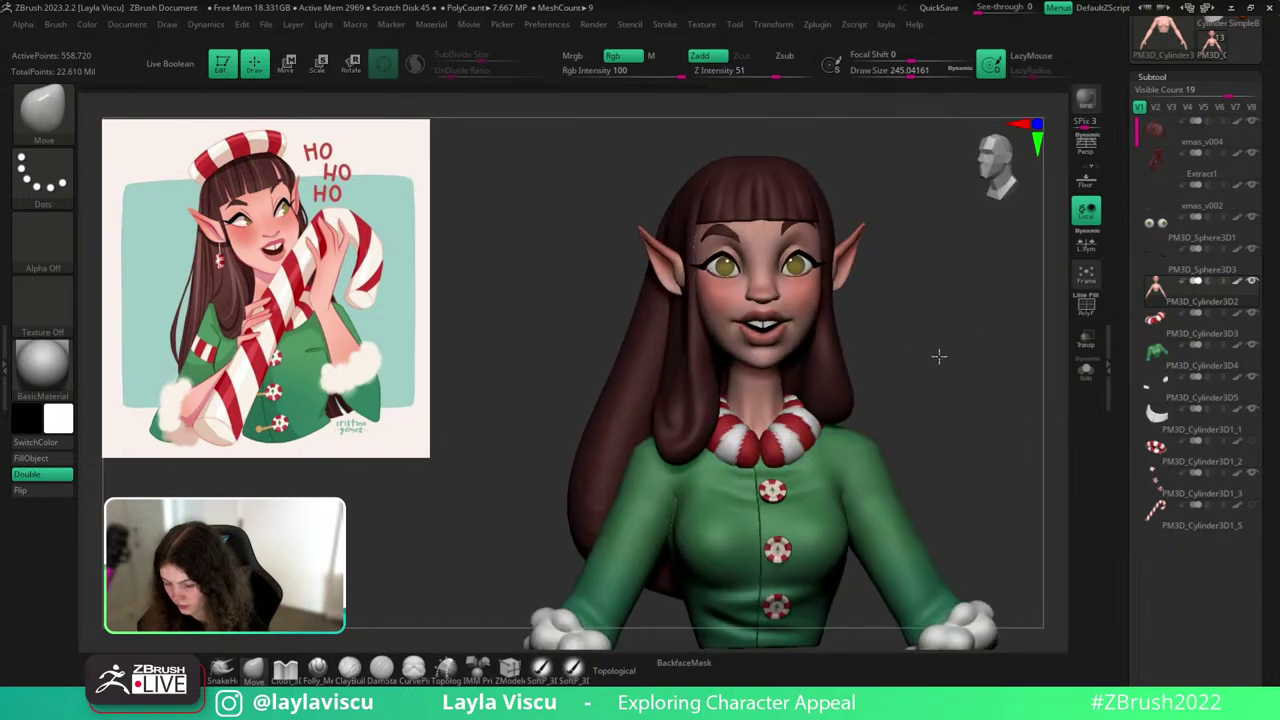
pyautogui.keyDown('ctrl'); pyautogui.moveTo(945, 471); pyautogui.dragTo(880, 470, button='right'); pyautogui.keyUp('ctrl')
pyautogui.moveTo(962, 503)
pyautogui.mouseDown()
pyautogui.moveTo(858, 510)
pyautogui.moveTo(975, 512)
pyautogui.mouseUp()
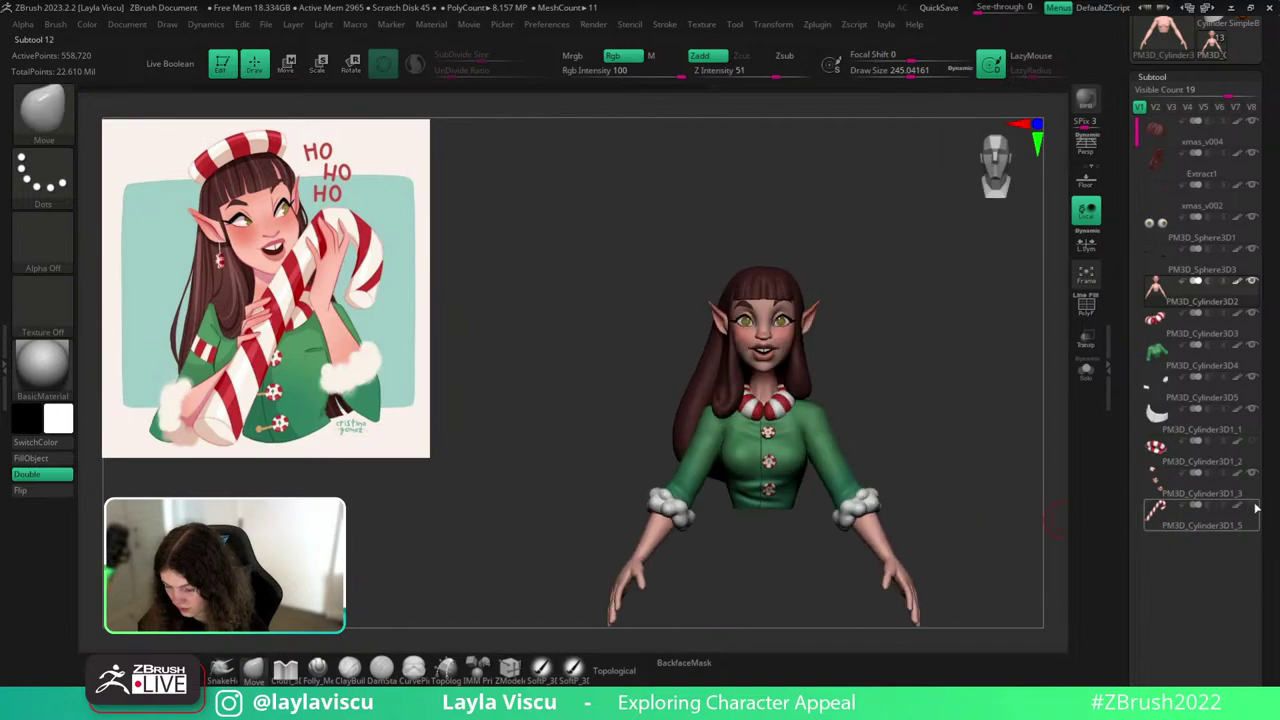
# Show the candy cane briefly to compare the composition with the reference, and hide it together with both hair subtools.
pyautogui.click(1256, 509)
pyautogui.keyDown('ctrl'); pyautogui.moveTo(930, 476); pyautogui.dragTo(960, 506, button='right'); pyautogui.keyUp('ctrl')
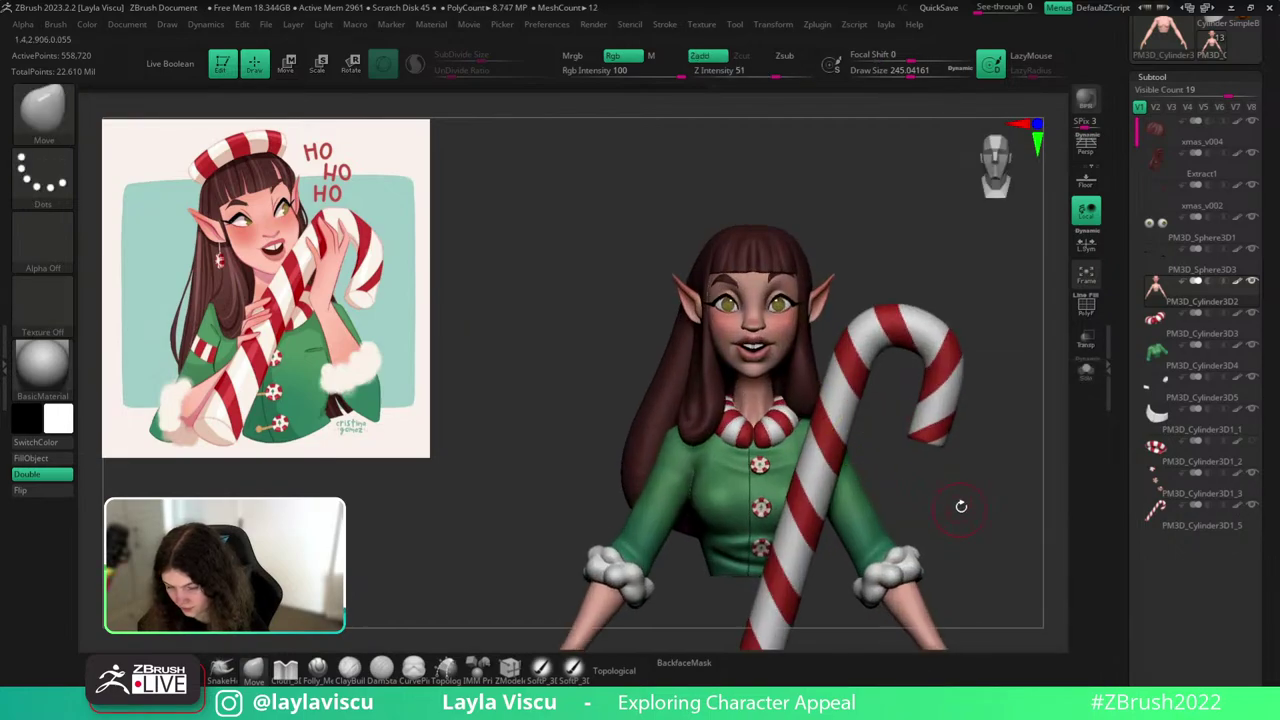
pyautogui.moveTo(960, 506); pyautogui.dragTo(957, 474)
pyautogui.moveTo(957, 474); pyautogui.dragTo(964, 506, button='right')
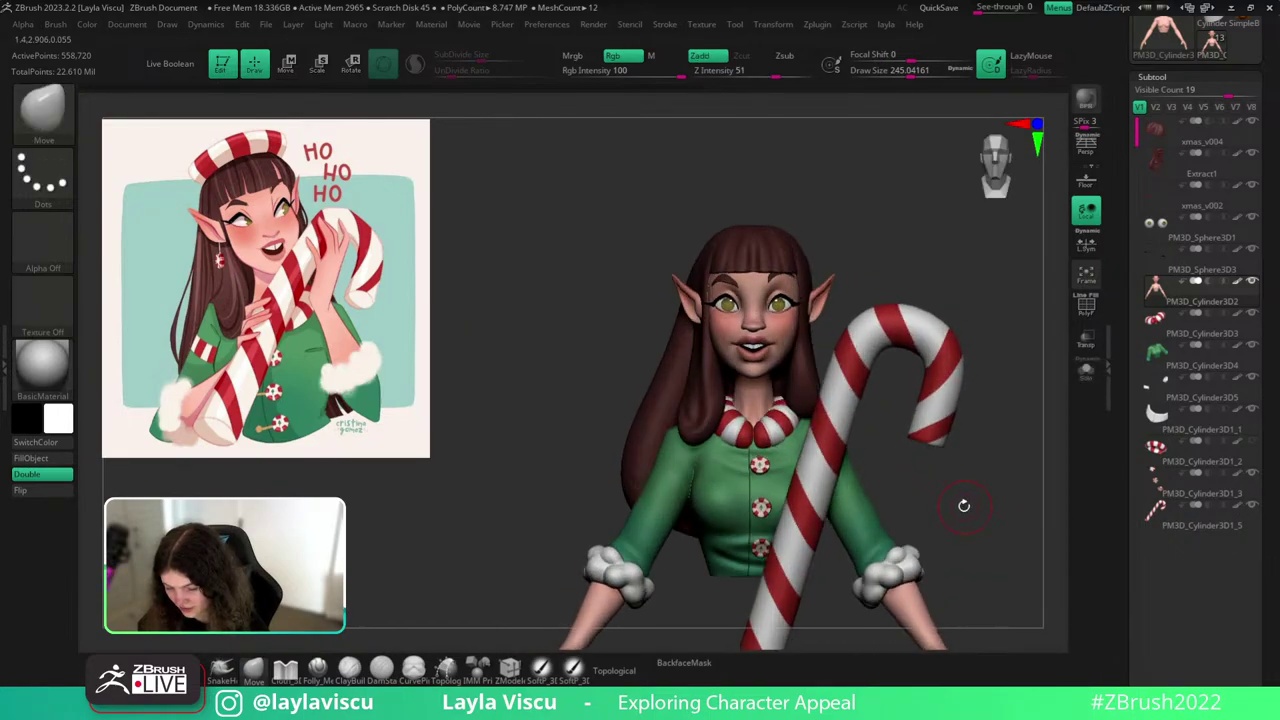
pyautogui.click(1251, 507)
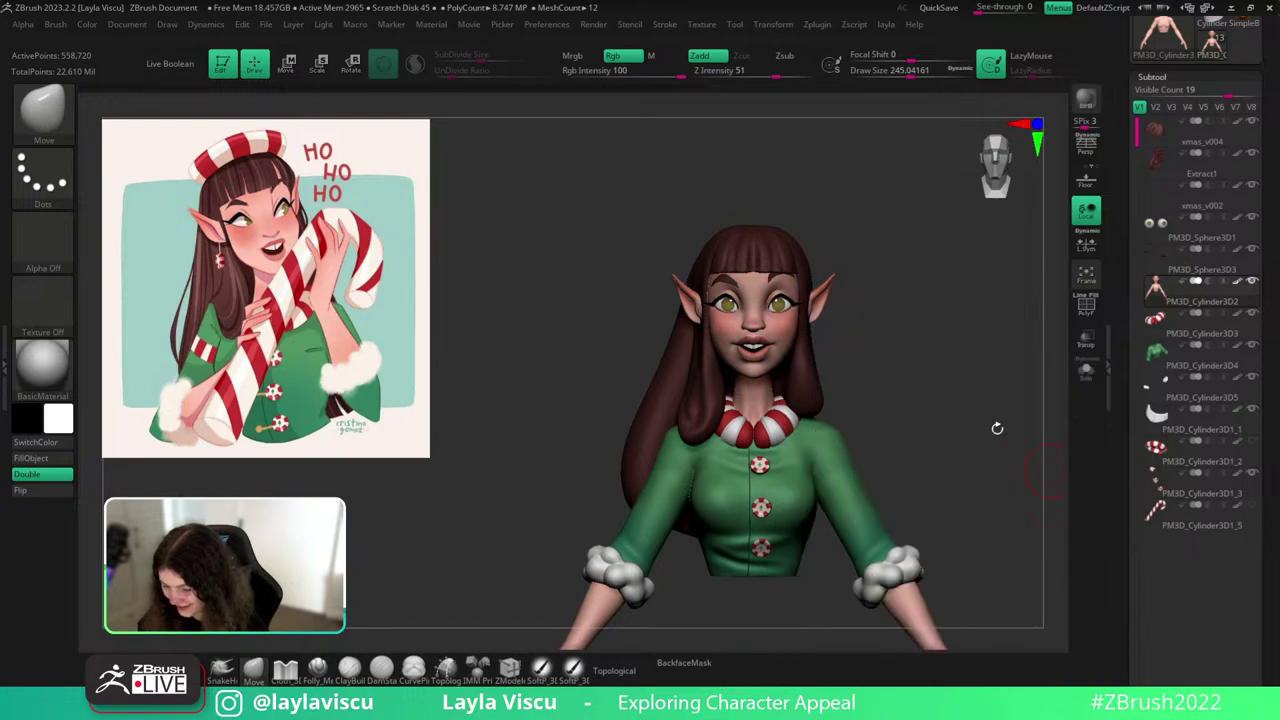
pyautogui.click(1252, 154)
pyautogui.click(1252, 123)
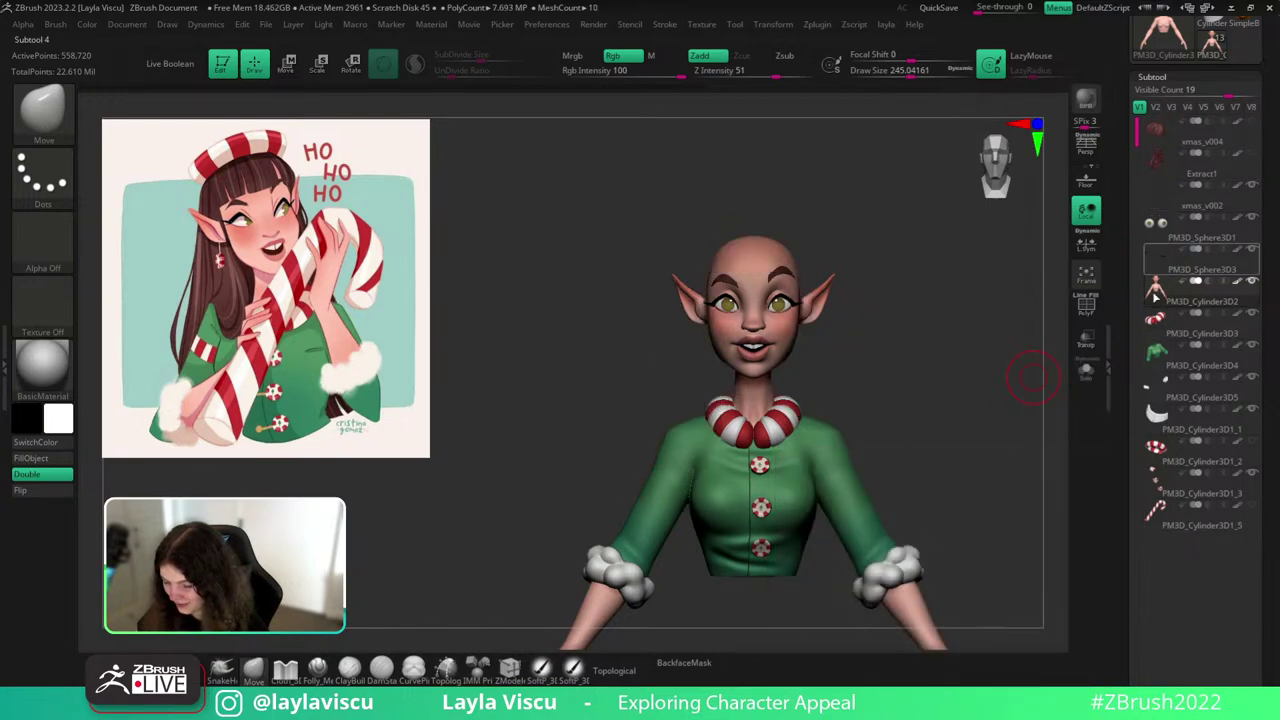
# Isolate the body, smooth the base of the neck, and lower the mesh by two subdivision levels.
pyautogui.click(1087, 374)
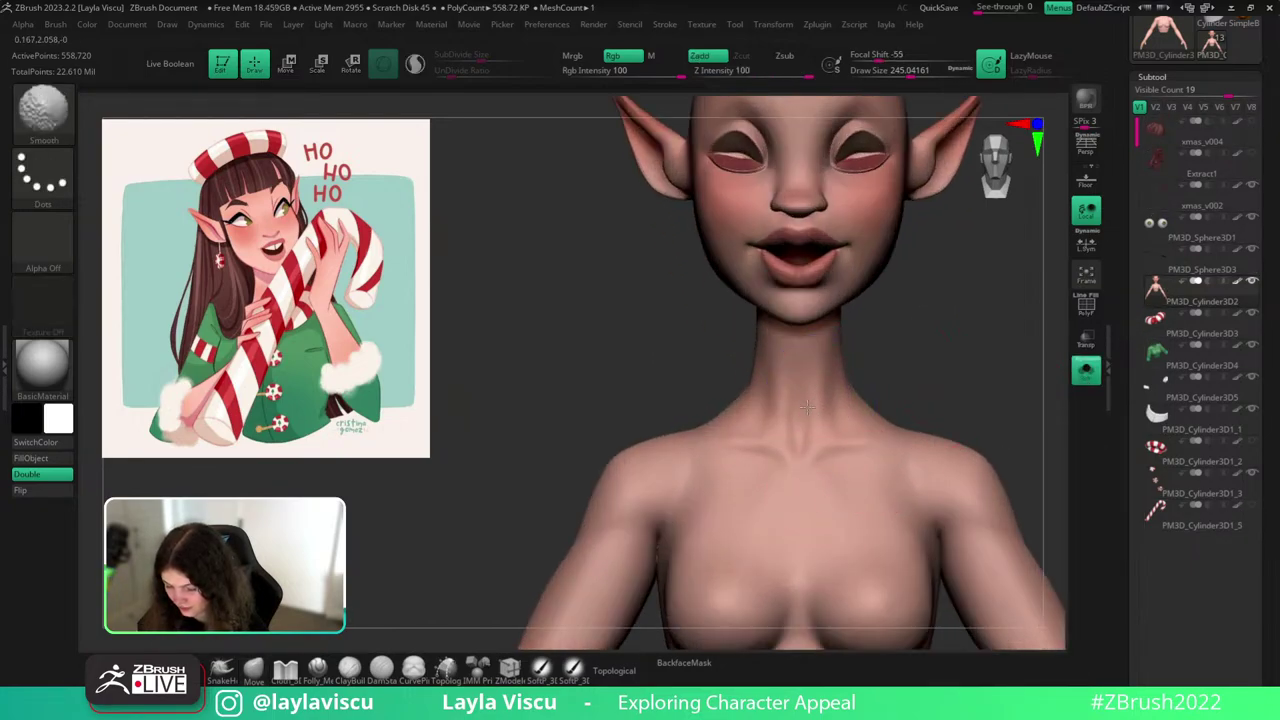
pyautogui.moveTo(909, 350)
pyautogui.keyDown('alt'); pyautogui.mouseDown()
pyautogui.moveTo(872, 427)
pyautogui.moveTo(863, 357)
pyautogui.moveTo(654, 357)
pyautogui.moveTo(917, 426)
pyautogui.moveTo(886, 432)
pyautogui.mouseUp(); pyautogui.keyUp('alt')
pyautogui.moveTo(706, 237)
pyautogui.keyDown('shift'); pyautogui.mouseDown()
pyautogui.moveTo(986, 423)
pyautogui.moveTo(930, 399)
pyautogui.mouseUp(); pyautogui.keyUp('shift')
pyautogui.keyDown('shift'); pyautogui.moveTo(978, 284); pyautogui.dragTo(903, 397); pyautogui.keyUp('shift')
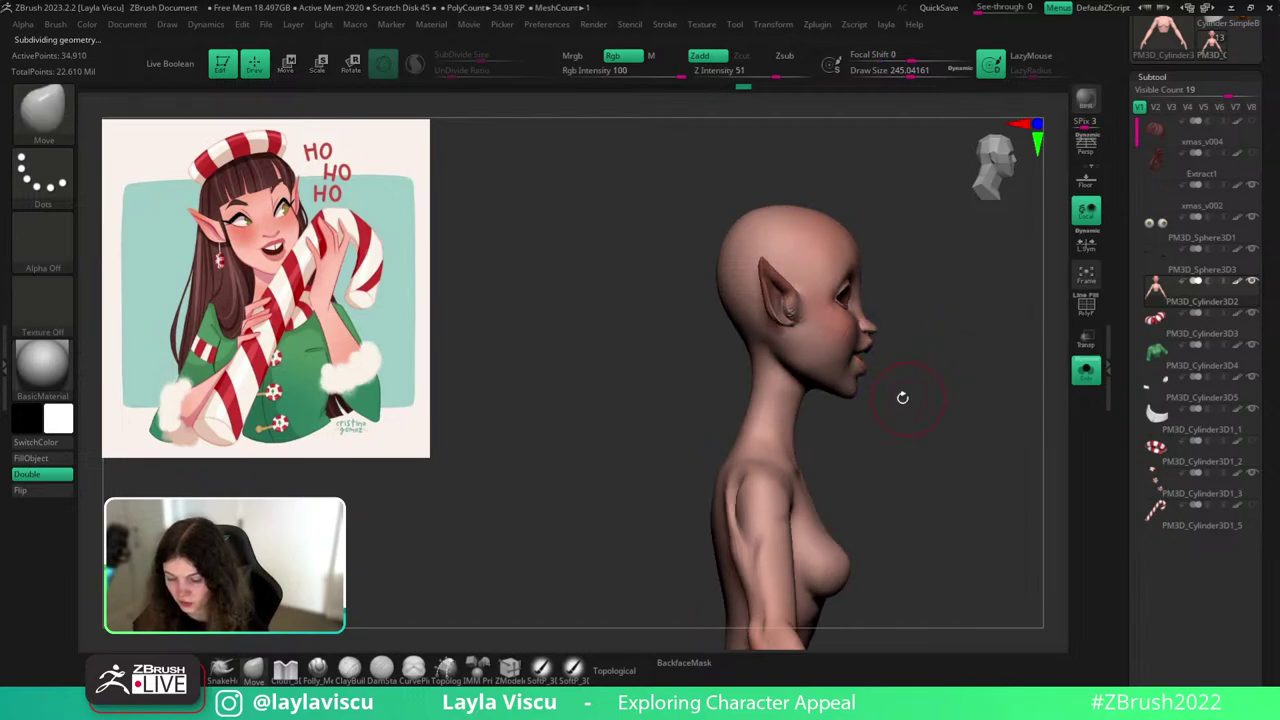
# Set the MaskPen stroke to Lasso and mask the neck and body in profile, leaving the head unmasked.
pyautogui.keyDown('ctrl'); pyautogui.click(42, 178); pyautogui.keyUp('ctrl')
pyautogui.keyDown('ctrl'); pyautogui.click(250, 219); pyautogui.keyUp('ctrl')
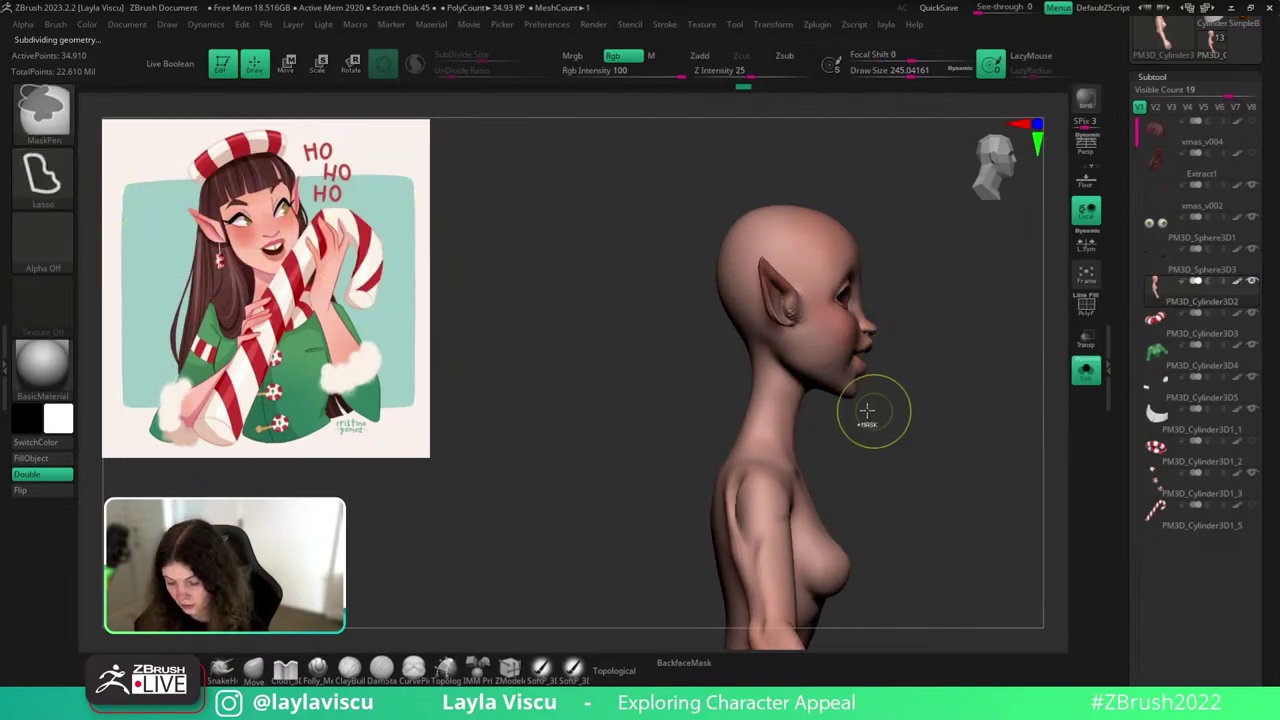
pyautogui.moveTo(700, 337)
pyautogui.keyDown('ctrl'); pyautogui.mouseDown()
pyautogui.moveTo(1011, 386)
pyautogui.moveTo(990, 396)
pyautogui.mouseUp(); pyautogui.keyUp('ctrl')
pyautogui.keyDown('ctrl'); pyautogui.click(990, 396); pyautogui.keyUp('ctrl')
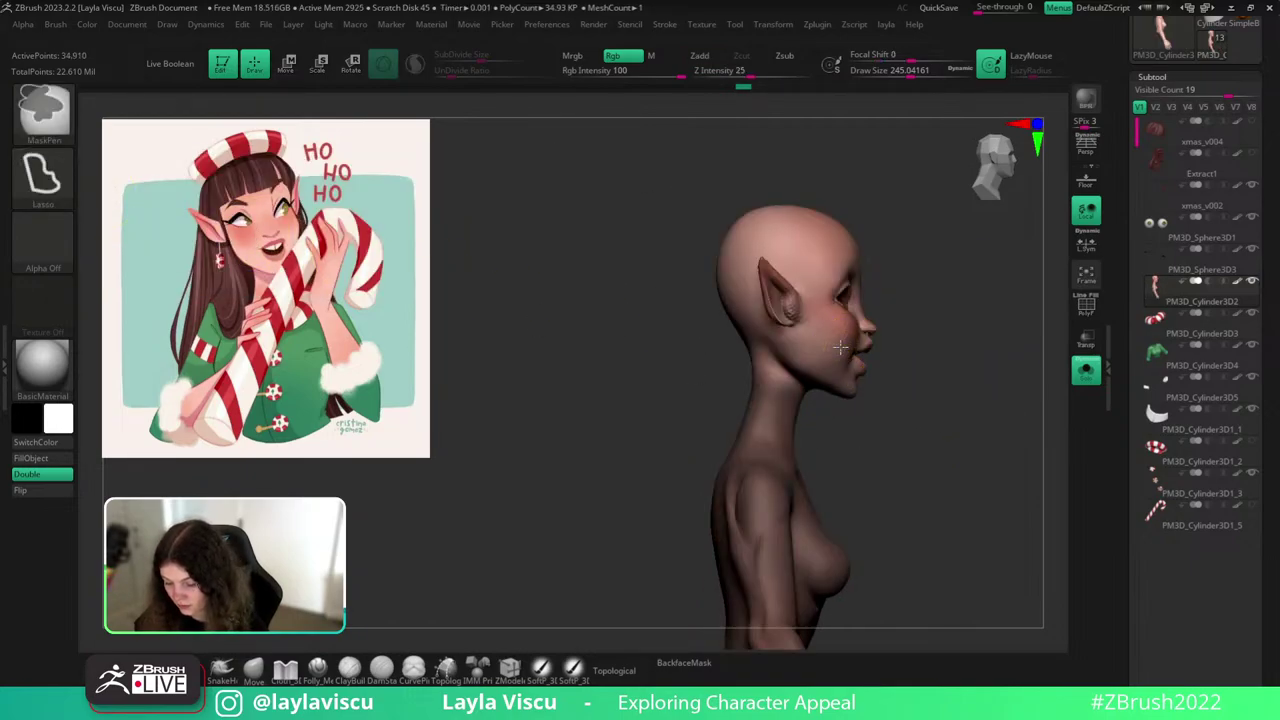
pyautogui.keyDown('ctrl'); pyautogui.click(920, 358); pyautogui.keyUp('ctrl')
pyautogui.keyDown('ctrl'); pyautogui.click(918, 394); pyautogui.keyUp('ctrl')
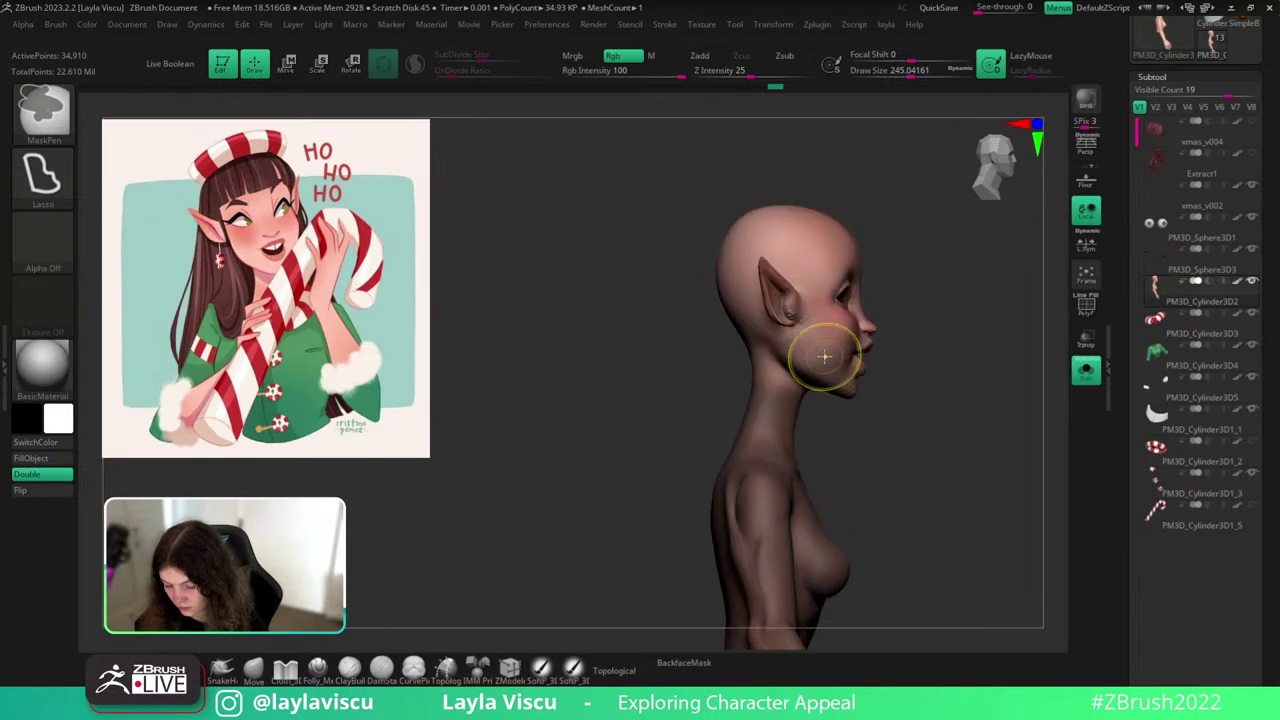
# Unmask the jaw area in profile and set the move gizmo's pivot on the neck, aligned with the neck's slope.
pyautogui.moveTo(812, 414)
pyautogui.keyDown('ctrl'); pyautogui.keyDown('alt'); pyautogui.mouseDown()
pyautogui.moveTo(974, 231)
pyautogui.moveTo(1003, 350)
pyautogui.mouseUp(); pyautogui.keyUp('alt'); pyautogui.keyUp('ctrl')
pyautogui.keyDown('ctrl'); pyautogui.keyDown('alt'); pyautogui.moveTo(707, 328); pyautogui.dragTo(968, 354); pyautogui.keyUp('alt'); pyautogui.keyUp('ctrl')
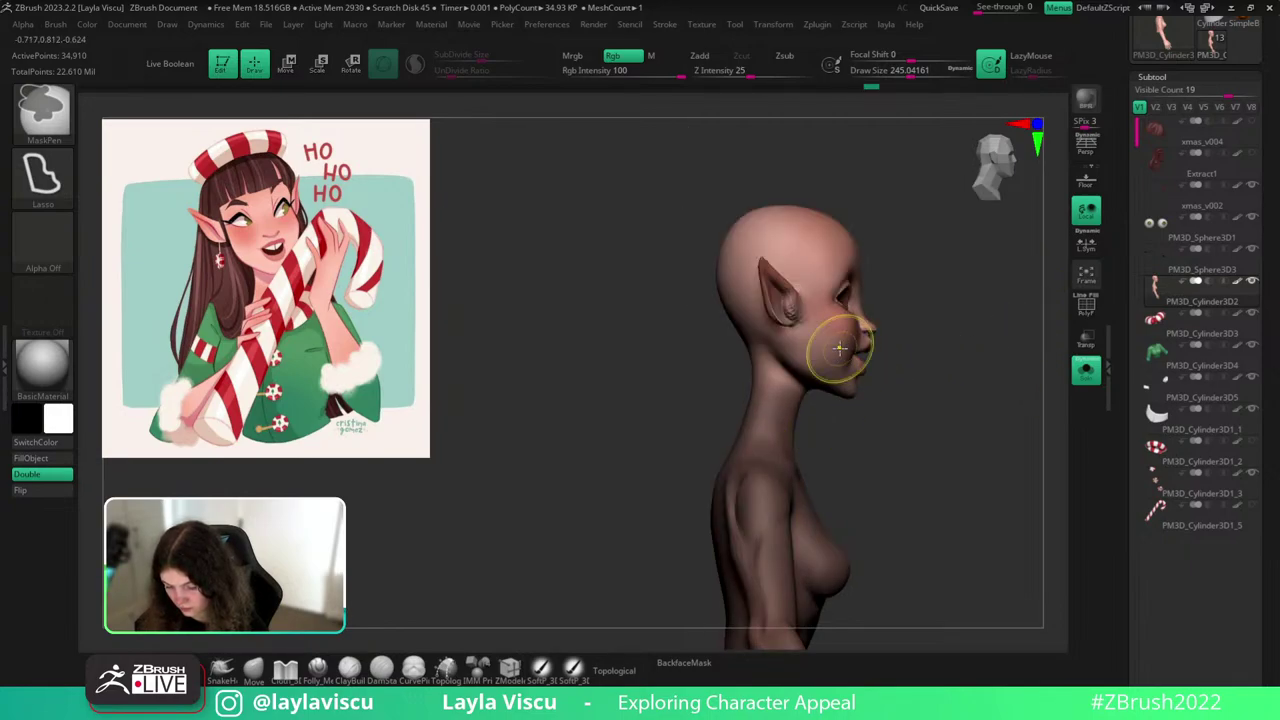
pyautogui.press('w')
pyautogui.moveTo(763, 428); pyautogui.dragTo(784, 335)
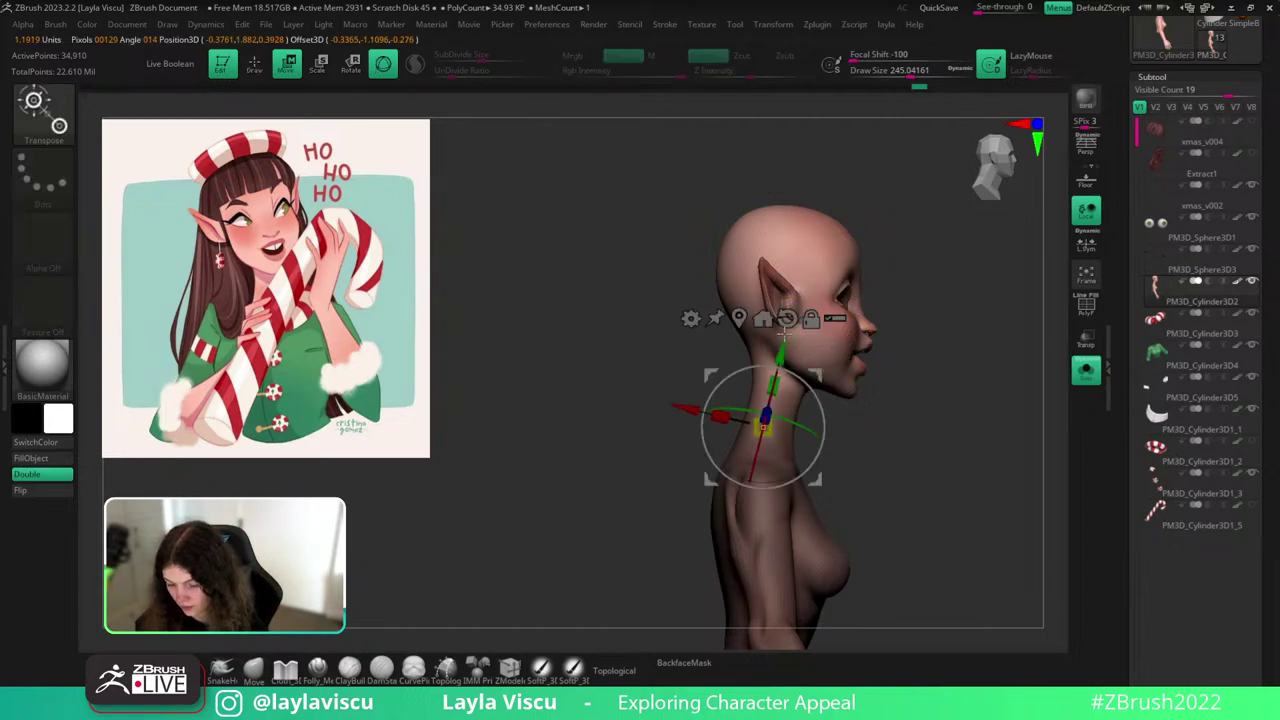
pyautogui.keyDown('alt'); pyautogui.moveTo(761, 454); pyautogui.dragTo(757, 471); pyautogui.keyUp('alt')
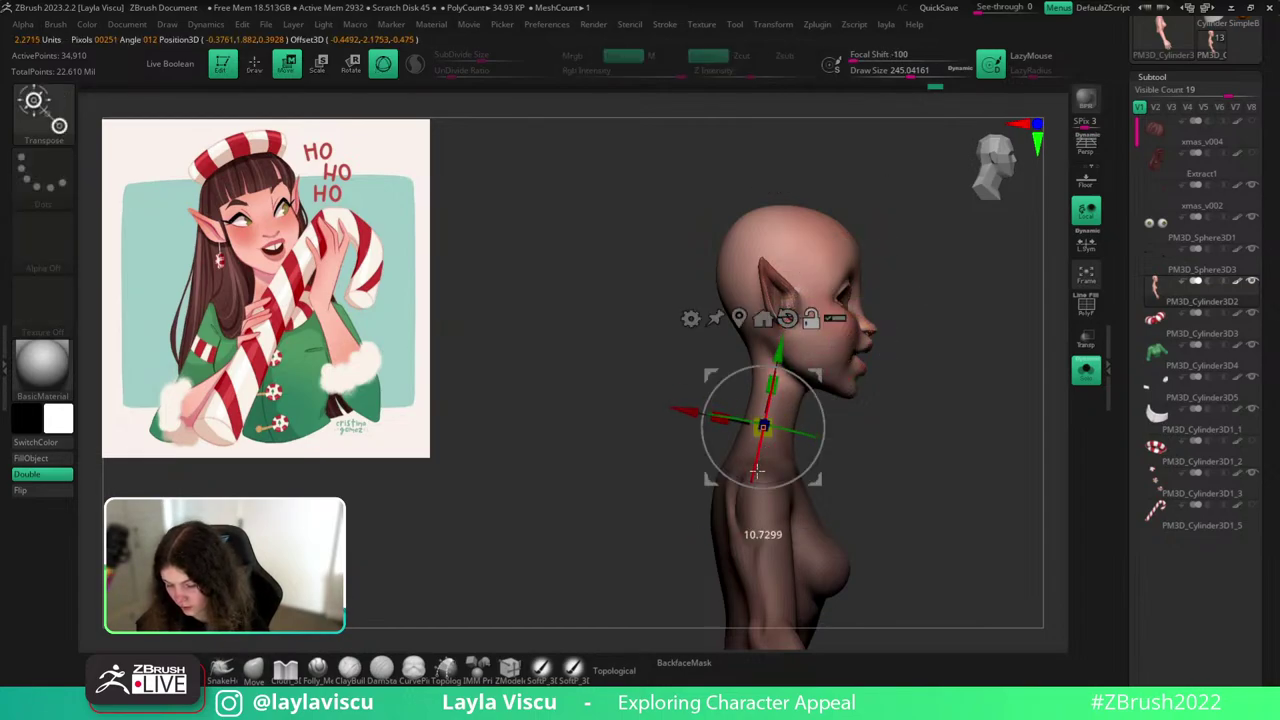
pyautogui.click(740, 318)
pyautogui.keyDown('alt'); pyautogui.moveTo(812, 257); pyautogui.dragTo(793, 350); pyautogui.keyUp('alt')
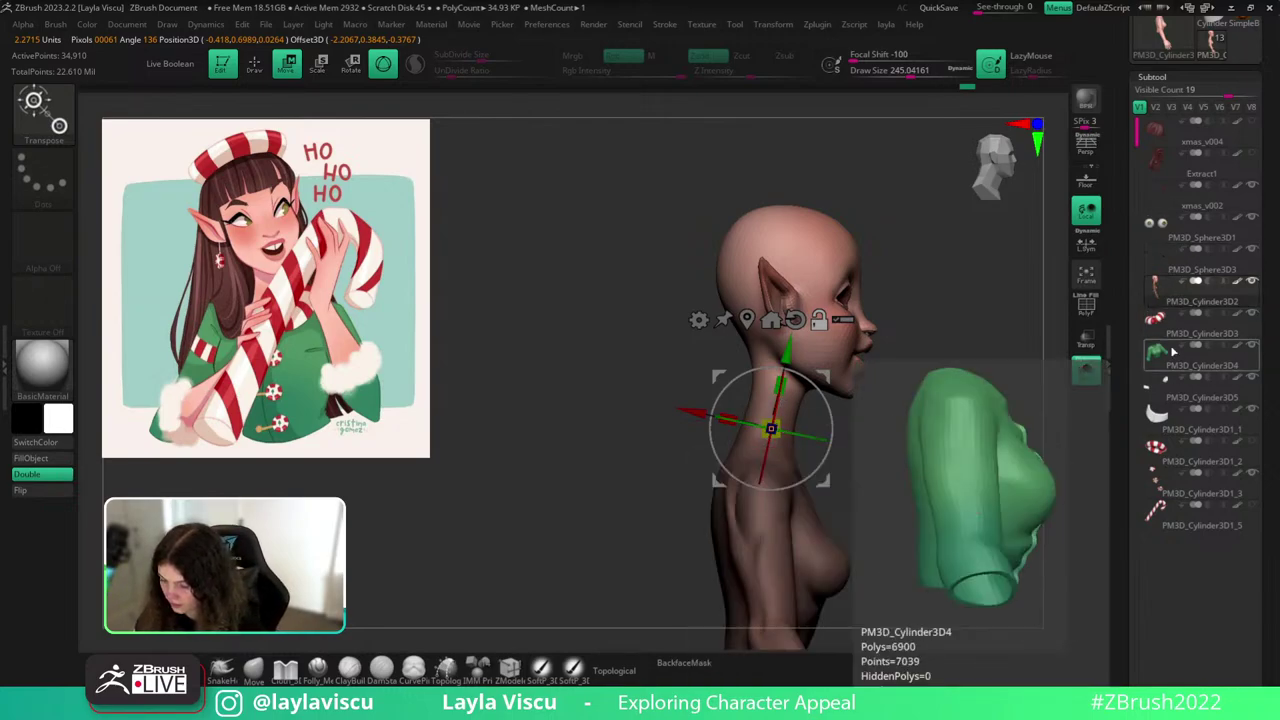
# Show the rest of the character around the isolated body, including both hair subtools.
pyautogui.click(1086, 370)
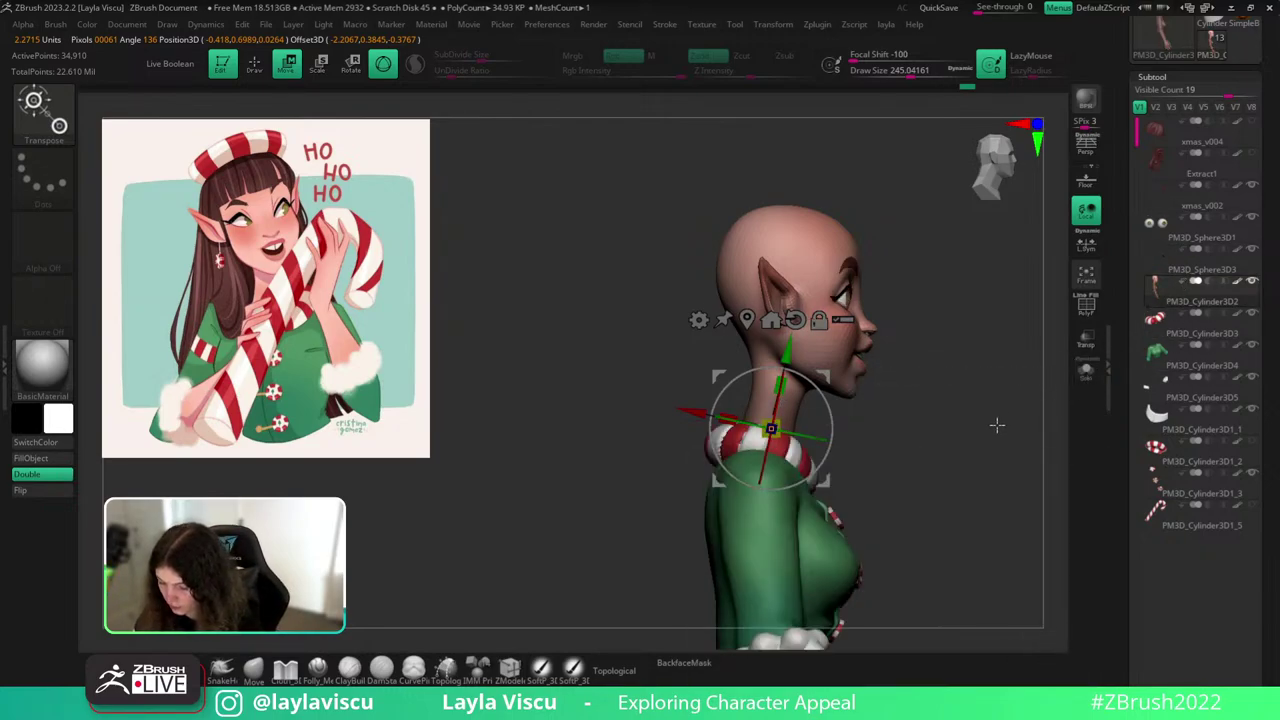
pyautogui.keyDown('shift'); pyautogui.moveTo(974, 436); pyautogui.dragTo(1006, 435); pyautogui.keyUp('shift')
pyautogui.click(1253, 124)
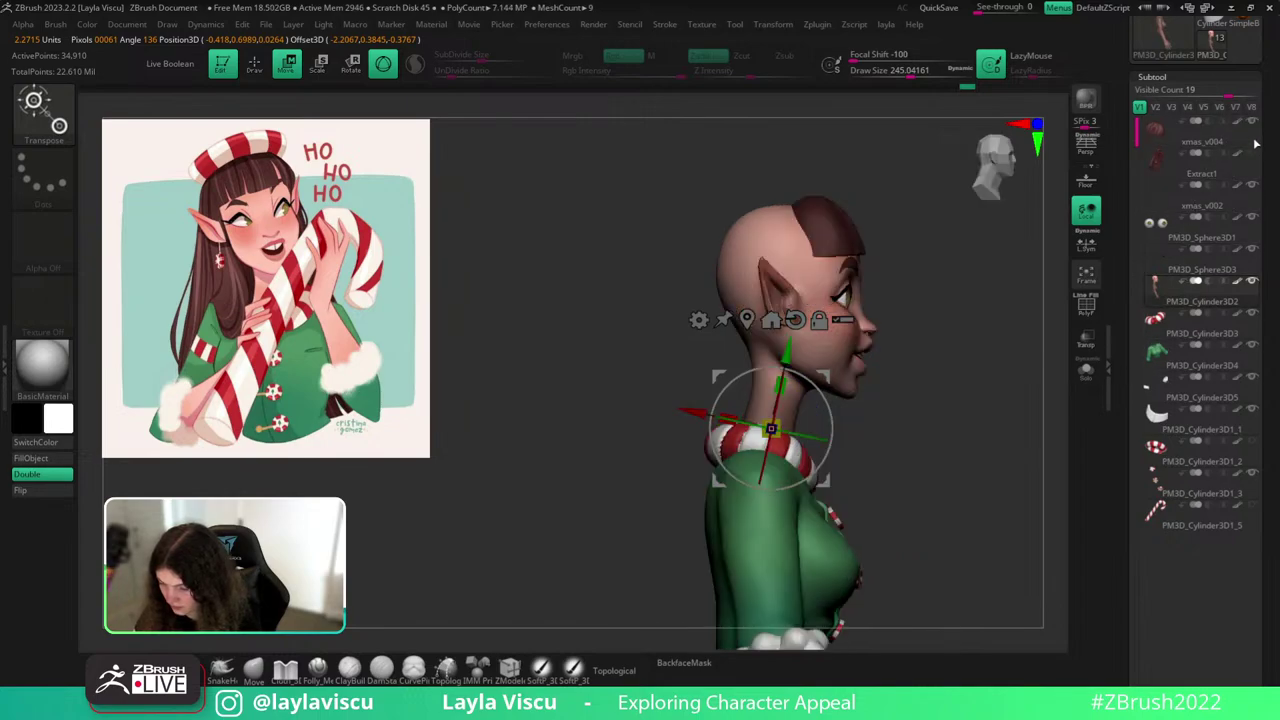
pyautogui.click(1251, 156)
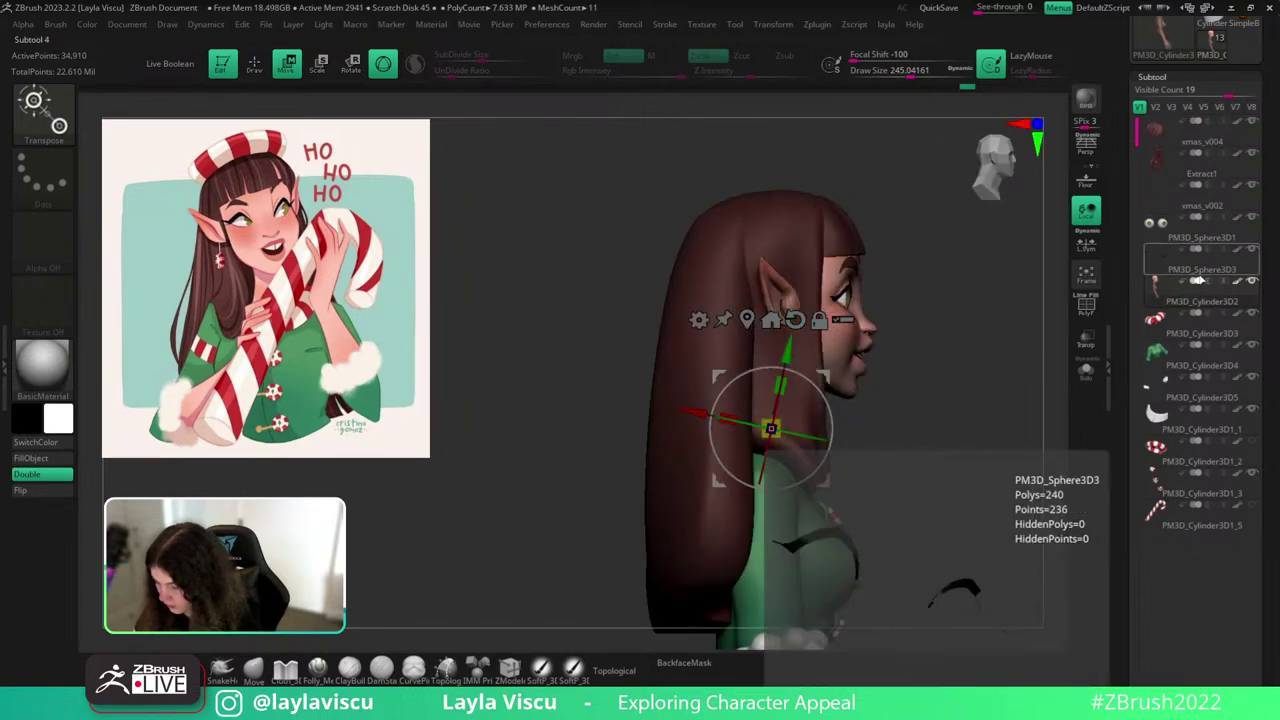
# Fully mask the striped collar, the green sweater and the fur cuffs, one subtool after another.
pyautogui.click(1189, 337)
pyautogui.moveTo(1043, 420); pyautogui.dragTo(977, 262)
pyautogui.keyDown('ctrl'); pyautogui.click(988, 437); pyautogui.keyUp('ctrl')
pyautogui.click(1233, 366)
pyautogui.keyDown('ctrl'); pyautogui.click(1003, 436); pyautogui.keyUp('ctrl')
pyautogui.click(1201, 393)
pyautogui.keyDown('ctrl'); pyautogui.click(979, 303); pyautogui.keyUp('ctrl')
# Select the teeth subtool and move it up in the subtool order, directly below the eyes.
pyautogui.click(1198, 428)
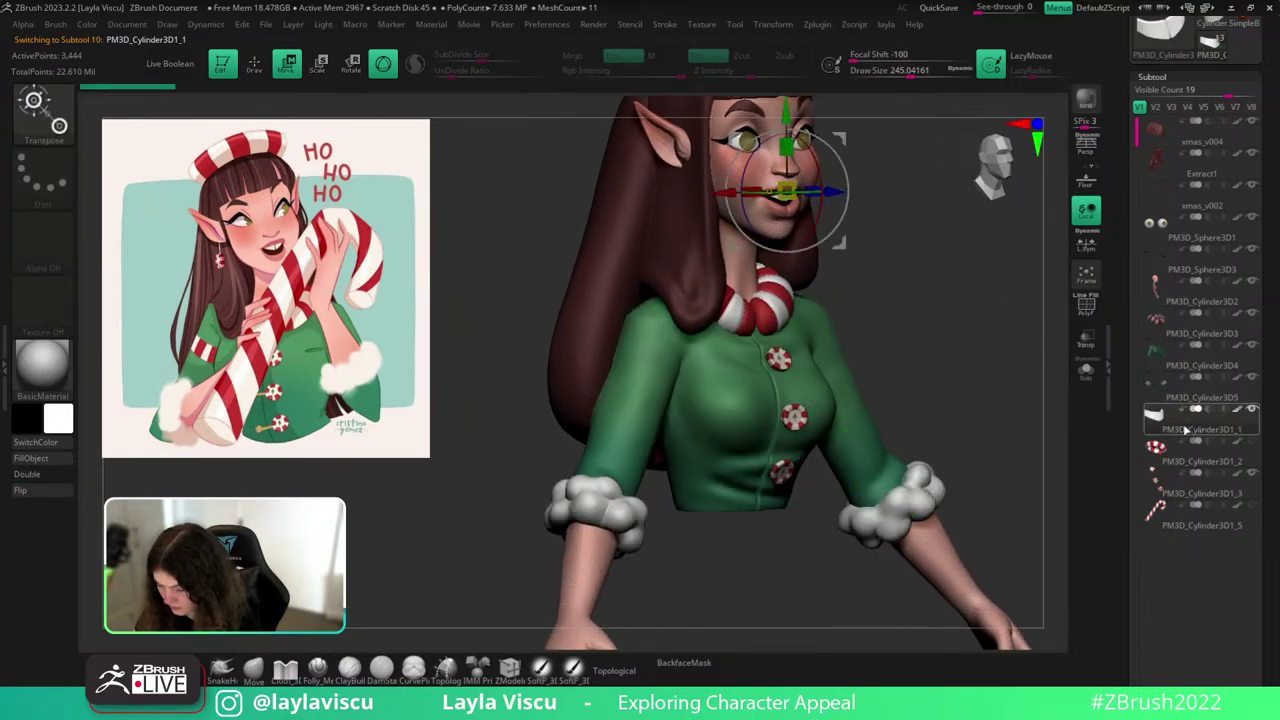
pyautogui.keyDown('ctrl'); pyautogui.click(992, 325); pyautogui.keyUp('ctrl')
pyautogui.keyDown('alt'); pyautogui.moveTo(1017, 376); pyautogui.dragTo(1037, 444); pyautogui.keyUp('alt')
pyautogui.moveTo(1196, 430); pyautogui.dragTo(1192, 252)
# Show the hat and candy cane, and mask the sweater buttons and the cane completely.
pyautogui.click(1197, 461)
pyautogui.keyDown('ctrl'); pyautogui.click(944, 368); pyautogui.keyUp('ctrl')
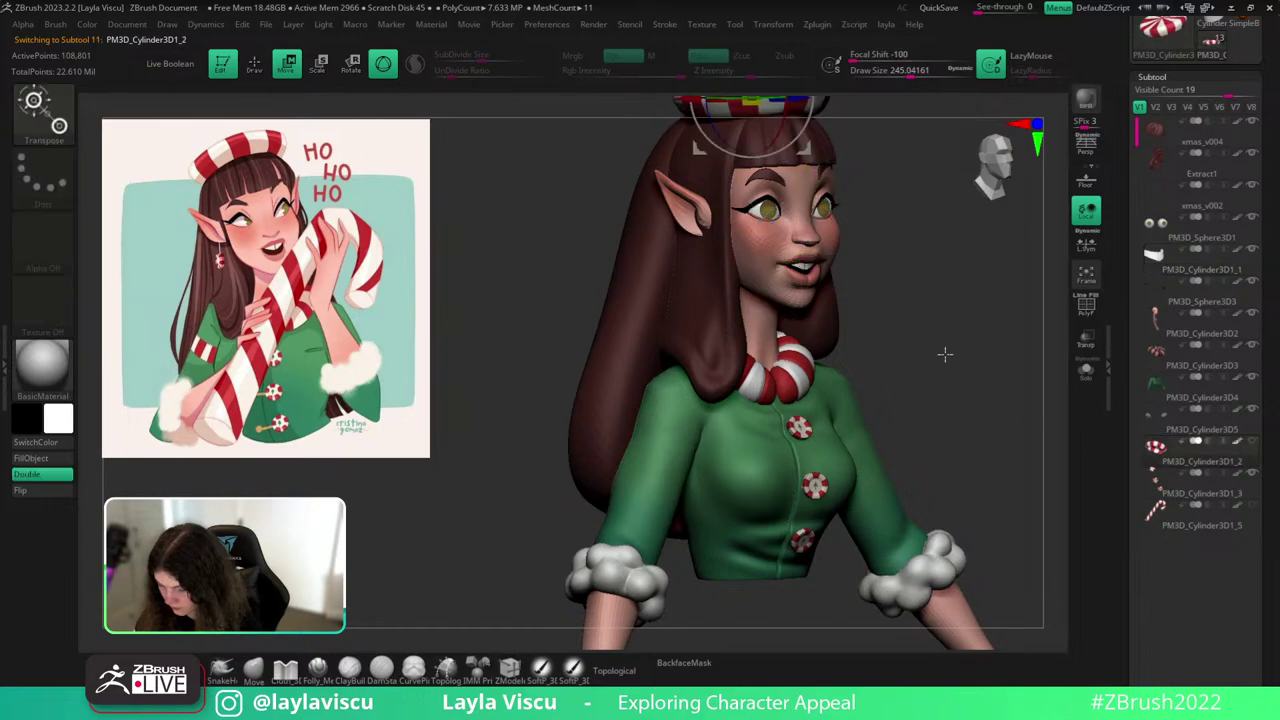
pyautogui.keyDown('alt'); pyautogui.moveTo(946, 355); pyautogui.dragTo(988, 489); pyautogui.keyUp('alt')
pyautogui.click(1212, 488)
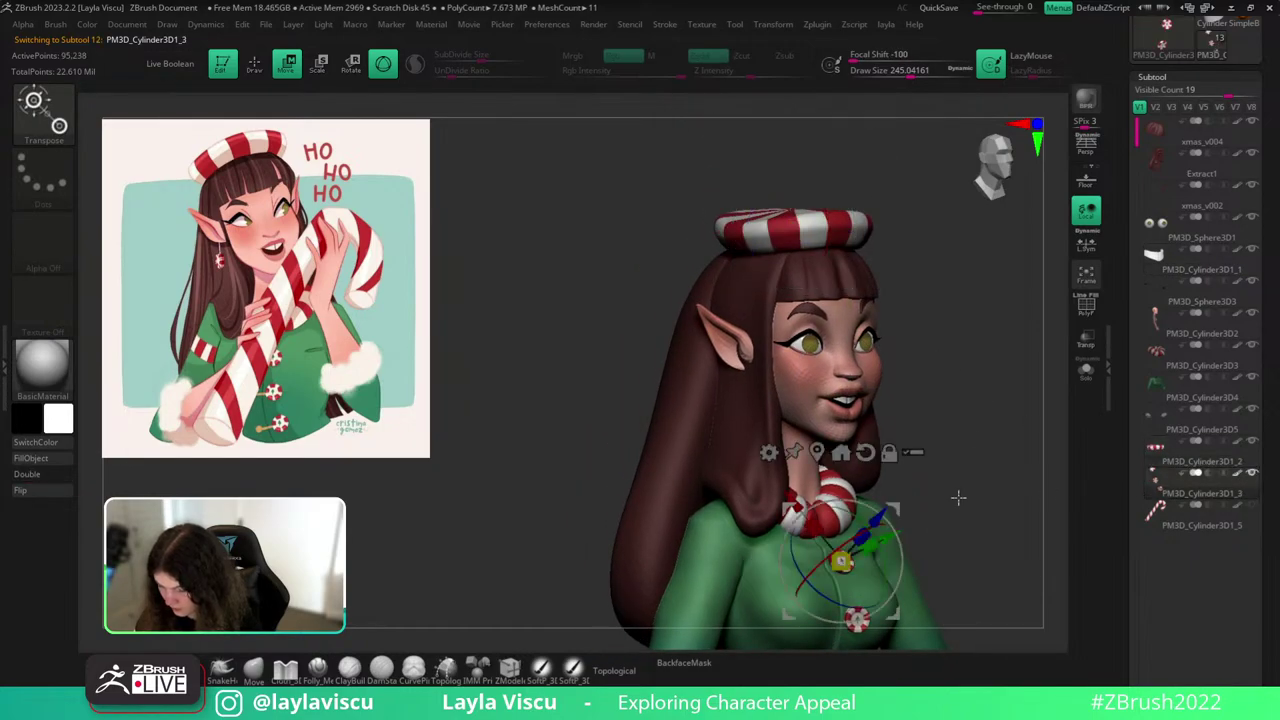
pyautogui.click(1183, 525)
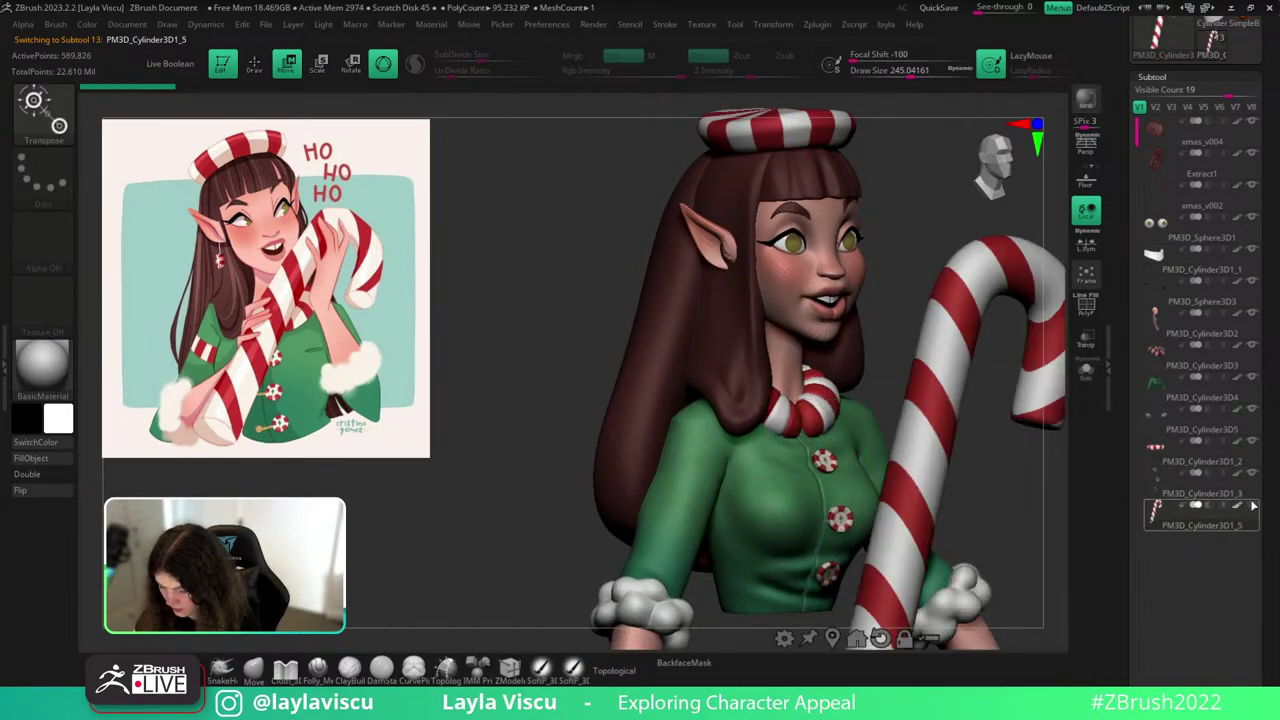
pyautogui.keyDown('ctrl'); pyautogui.click(1011, 511); pyautogui.keyUp('ctrl')
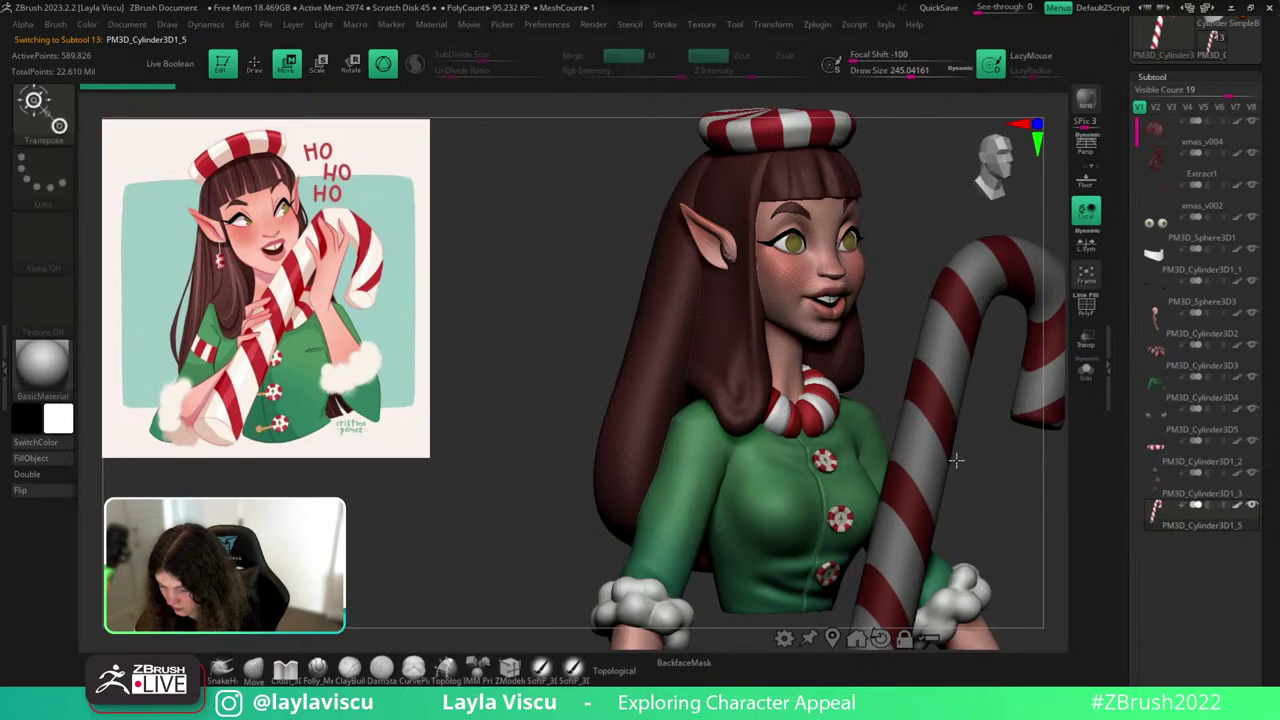
# Reselect the body and lower the head with its hair, face parts and hat slightly along the neck to shorten it.
pyautogui.keyDown('alt'); pyautogui.click(786, 356); pyautogui.keyUp('alt')
pyautogui.moveTo(870, 302); pyautogui.dragTo(940, 212)
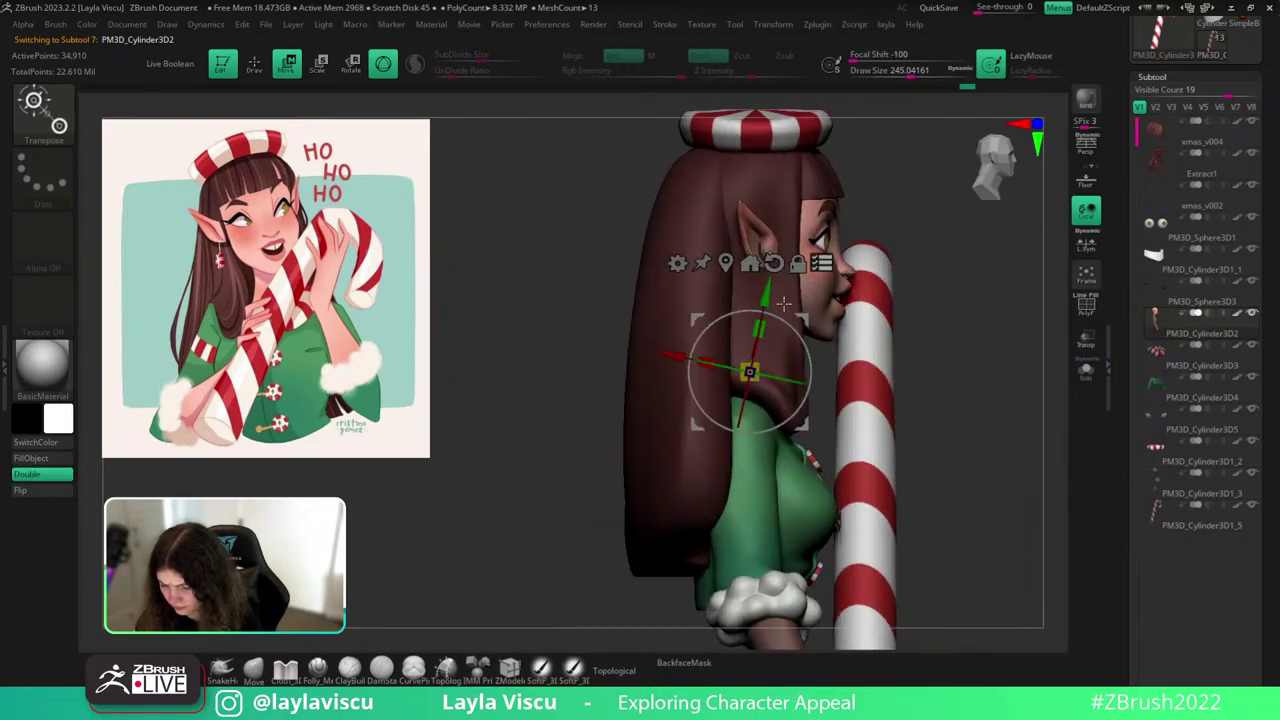
pyautogui.moveTo(769, 301); pyautogui.dragTo(768, 313)
pyautogui.moveTo(974, 351); pyautogui.dragTo(902, 285)
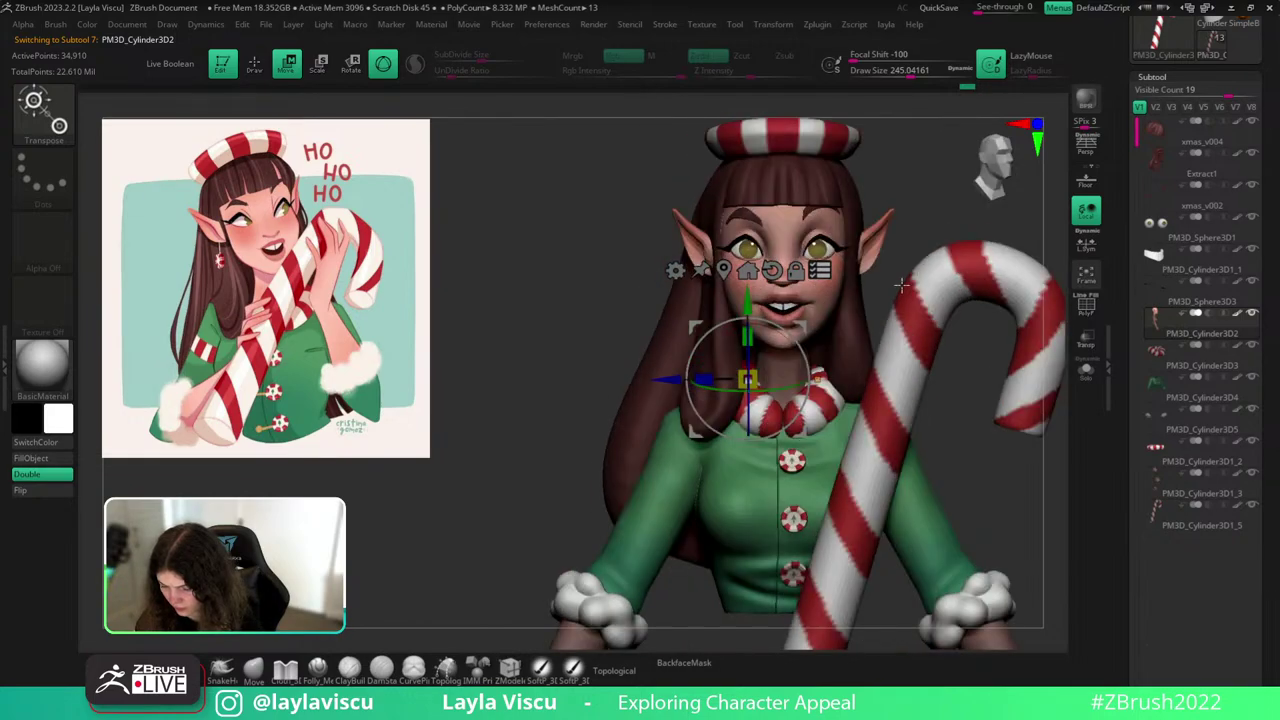
pyautogui.keyDown('ctrl'); pyautogui.moveTo(798, 324); pyautogui.dragTo(742, 324, button='right'); pyautogui.keyUp('ctrl')
pyautogui.moveTo(736, 321); pyautogui.dragTo(736, 325)
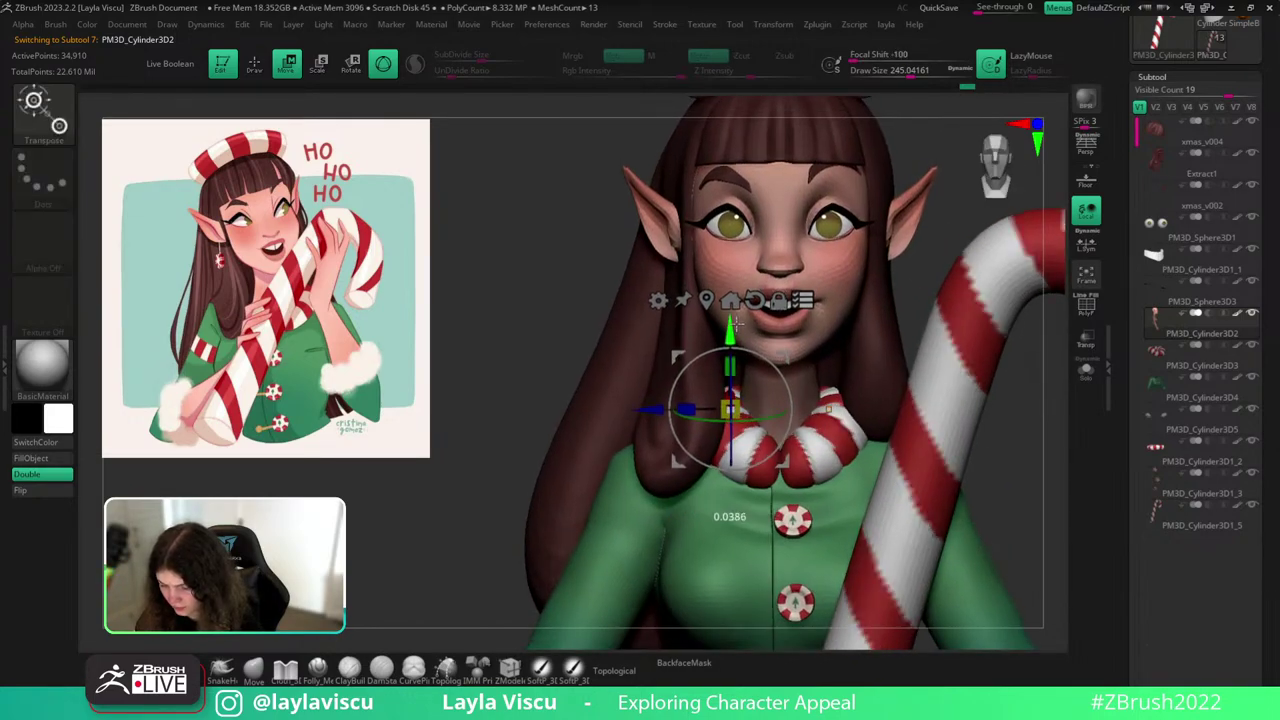
pyautogui.moveTo(923, 271); pyautogui.dragTo(924, 298)
pyautogui.keyDown('ctrl'); pyautogui.moveTo(914, 285); pyautogui.dragTo(965, 298, button='right'); pyautogui.keyUp('ctrl')
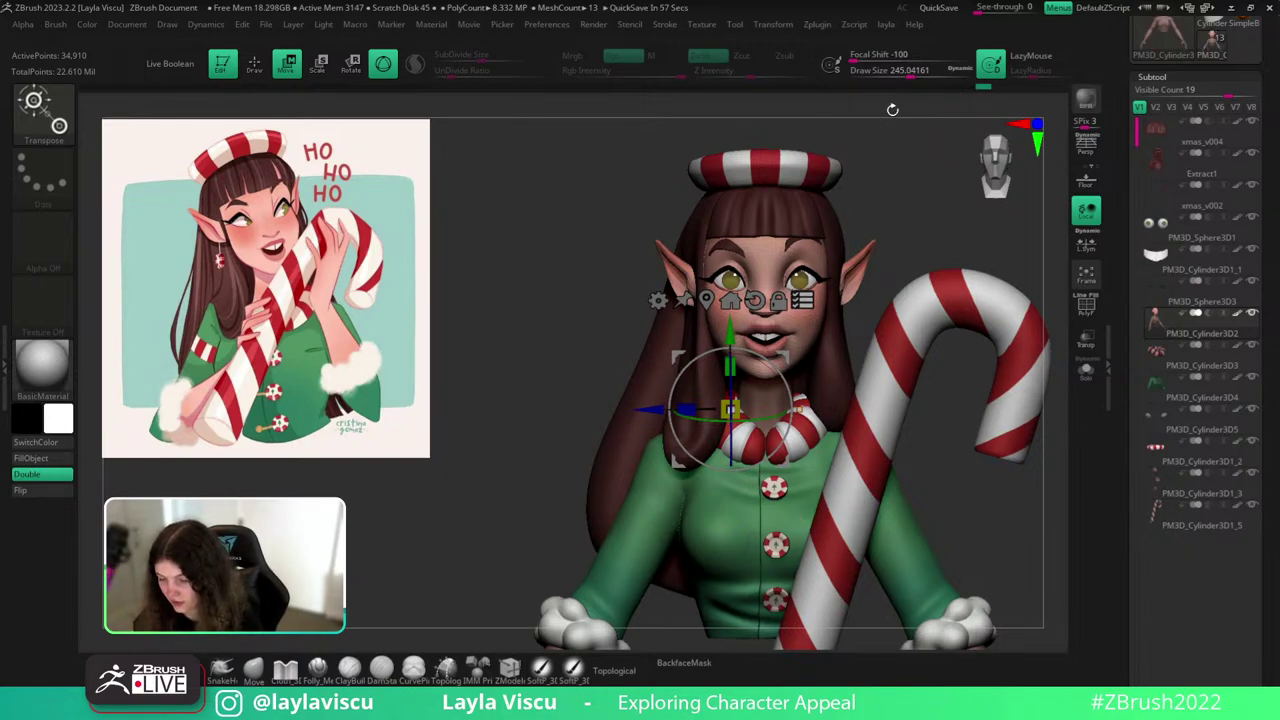
# Activate the Move brush, raise the body's subdivision level, and view the complete character from the front.
pyautogui.click(252, 670)
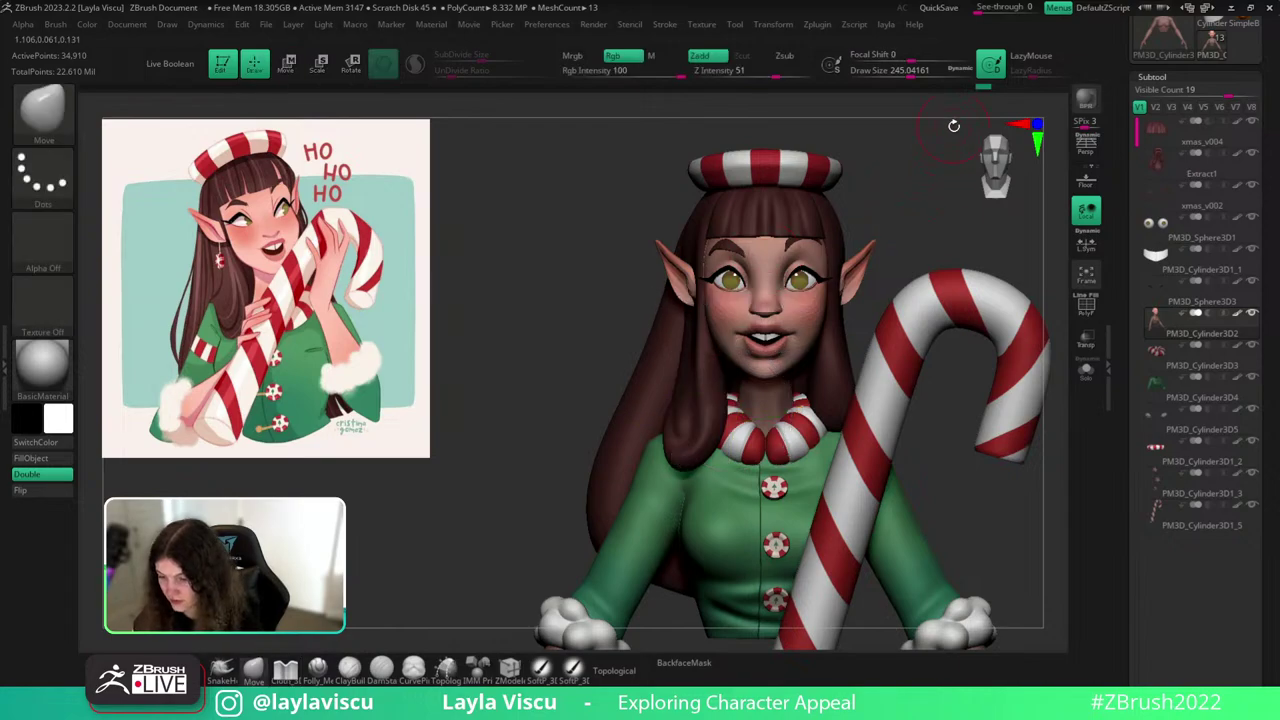
pyautogui.moveTo(921, 238); pyautogui.dragTo(904, 250)
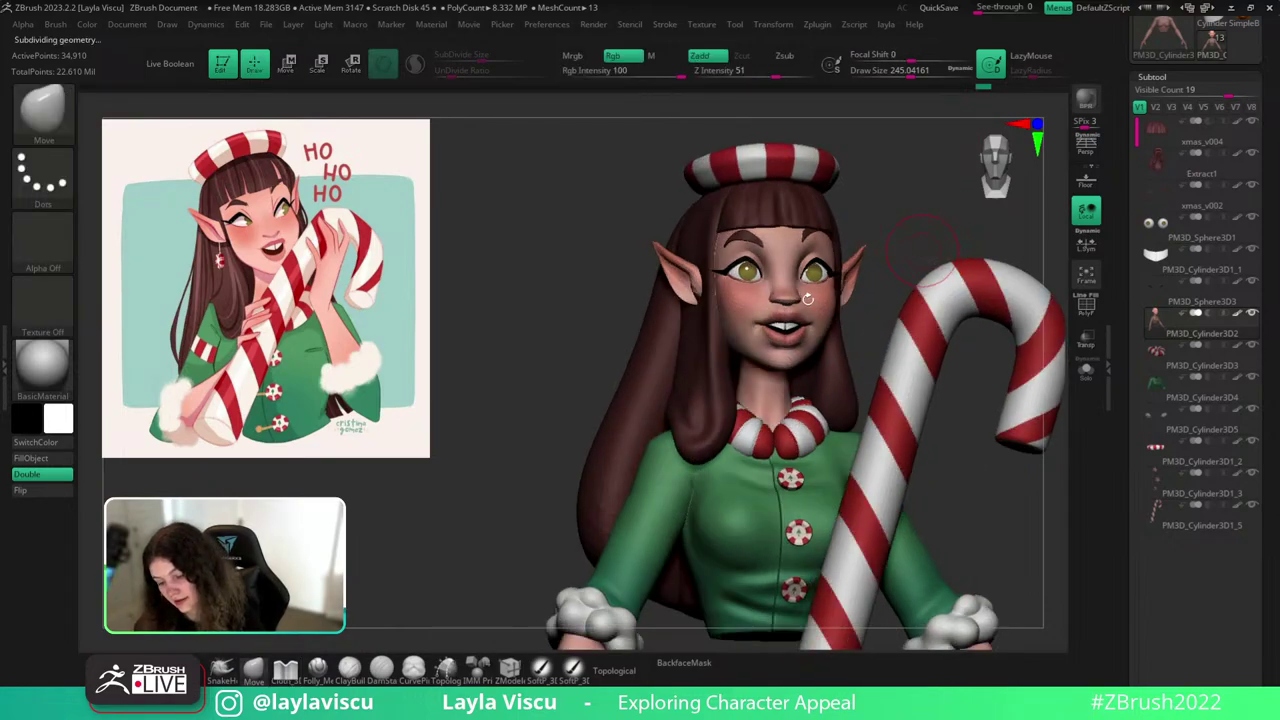
pyautogui.hotkey('ctrl', 'shift', 'z')
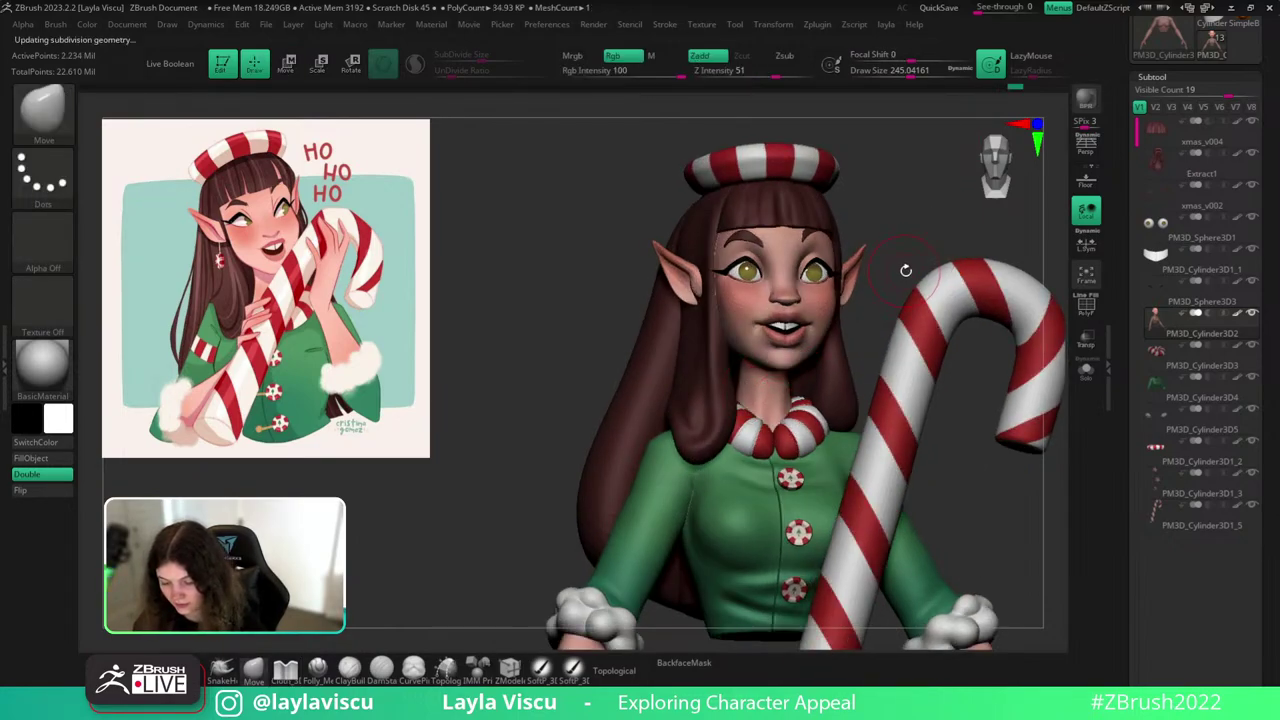
pyautogui.keyDown('shift'); pyautogui.moveTo(929, 290); pyautogui.dragTo(912, 261); pyautogui.keyUp('shift')
pyautogui.keyDown('ctrl'); pyautogui.moveTo(918, 266); pyautogui.dragTo(821, 243, button='right'); pyautogui.keyUp('ctrl')
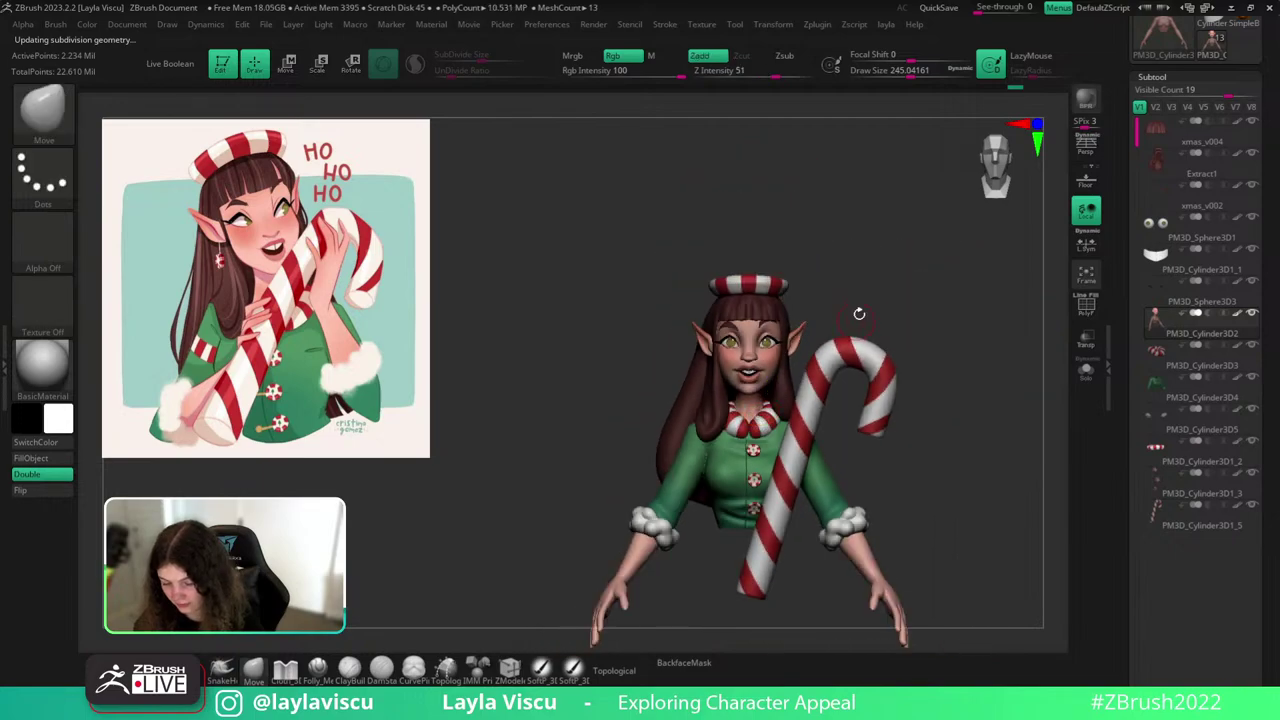
pyautogui.keyDown('alt'); pyautogui.moveTo(859, 314); pyautogui.dragTo(968, 312, button='right'); pyautogui.keyUp('alt')
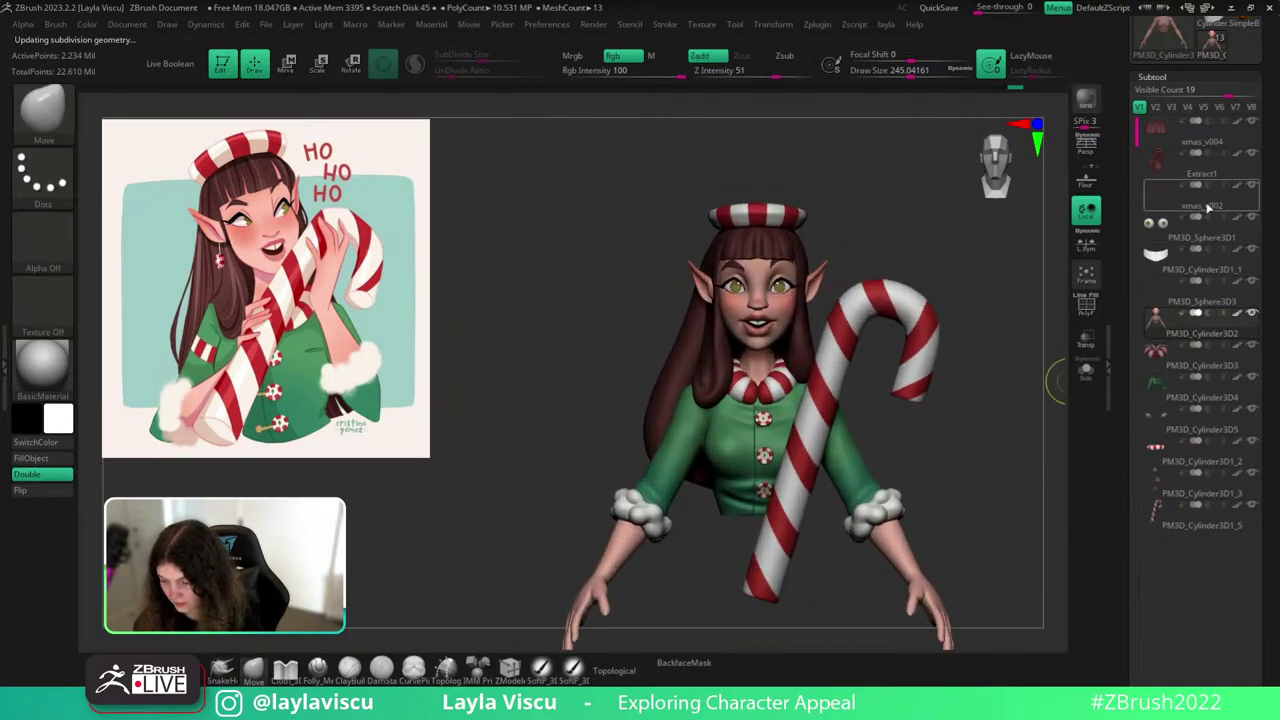
# Check the body alone briefly, and hide the candy cane on the complete character.
pyautogui.click(1087, 368)
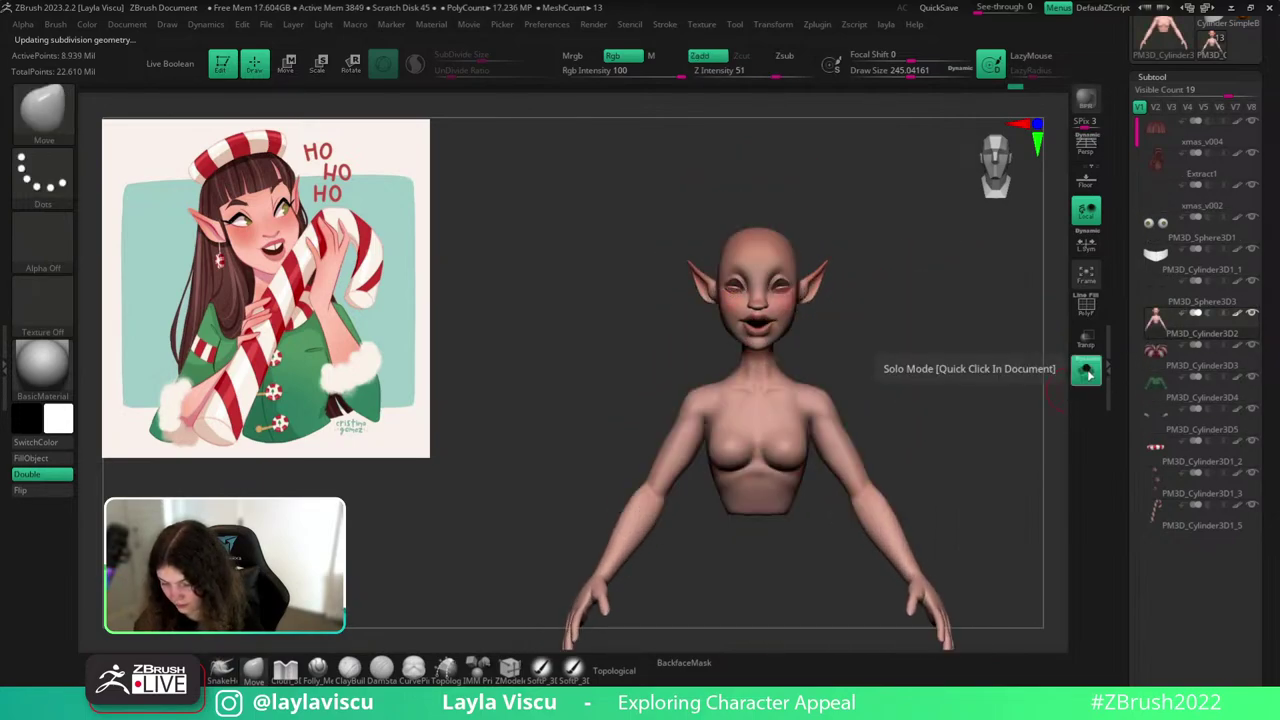
pyautogui.moveTo(923, 409)
pyautogui.mouseDown()
pyautogui.moveTo(1003, 403)
pyautogui.moveTo(1012, 418)
pyautogui.moveTo(954, 379)
pyautogui.moveTo(932, 395)
pyautogui.mouseUp()
pyautogui.click(1087, 369)
pyautogui.click(1253, 505)
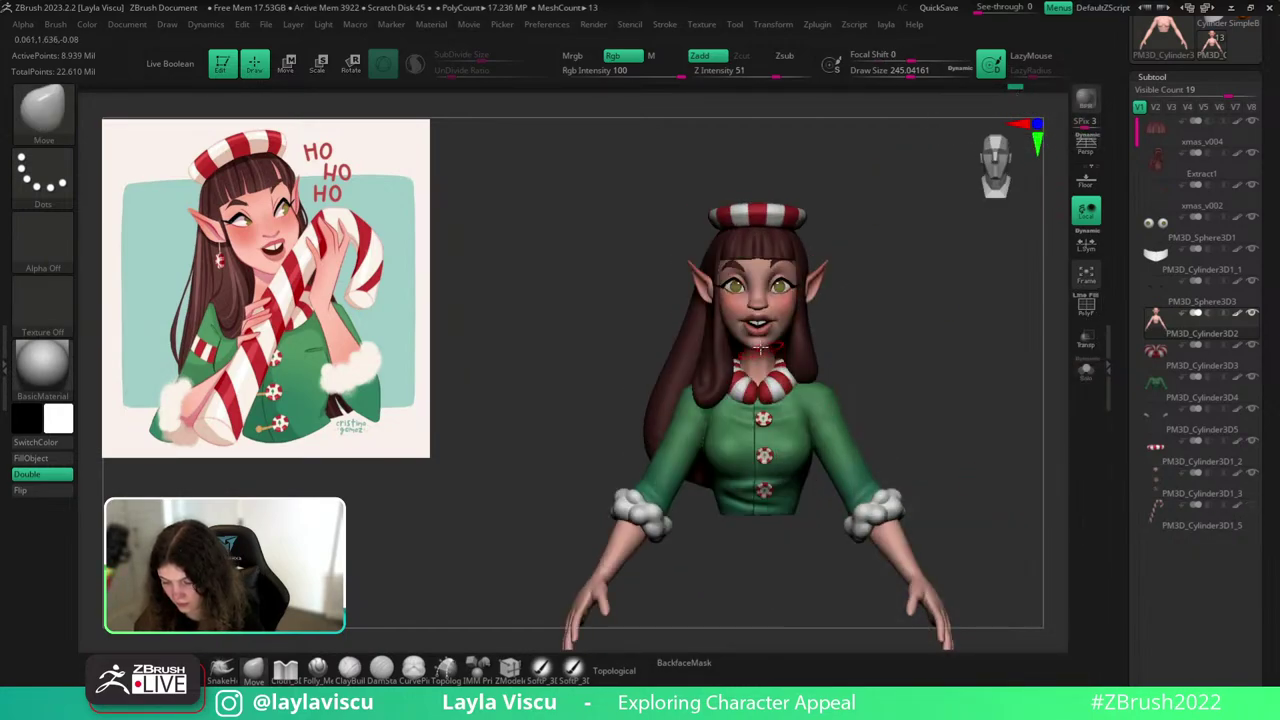
pyautogui.keyDown('alt'); pyautogui.moveTo(955, 285); pyautogui.dragTo(1010, 396); pyautogui.keyUp('alt')
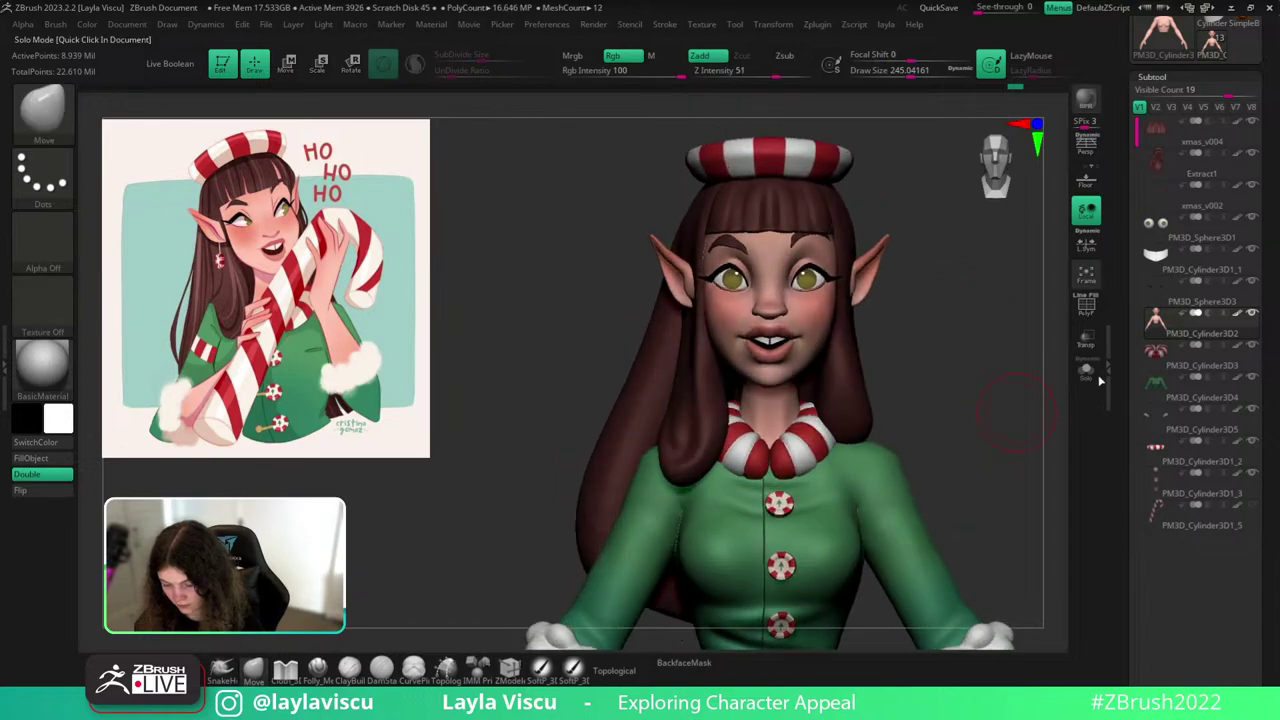
# Isolate the body and switch to the Standard brush with a draw size of about 65.
pyautogui.click(1087, 371)
pyautogui.keyDown('ctrl'); pyautogui.moveTo(757, 443); pyautogui.dragTo(794, 435, button='right'); pyautogui.keyUp('ctrl')
pyautogui.press('s')
pyautogui.moveTo(794, 435); pyautogui.dragTo(780, 436)
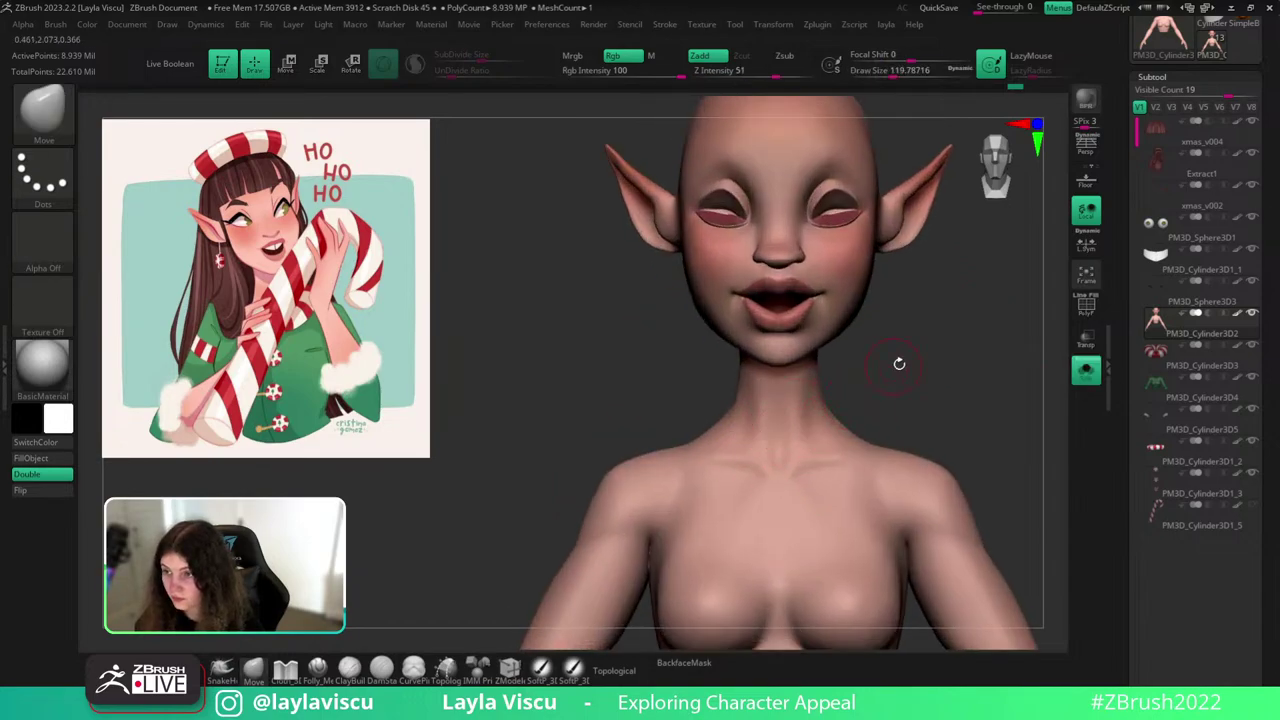
pyautogui.moveTo(951, 381); pyautogui.dragTo(864, 404)
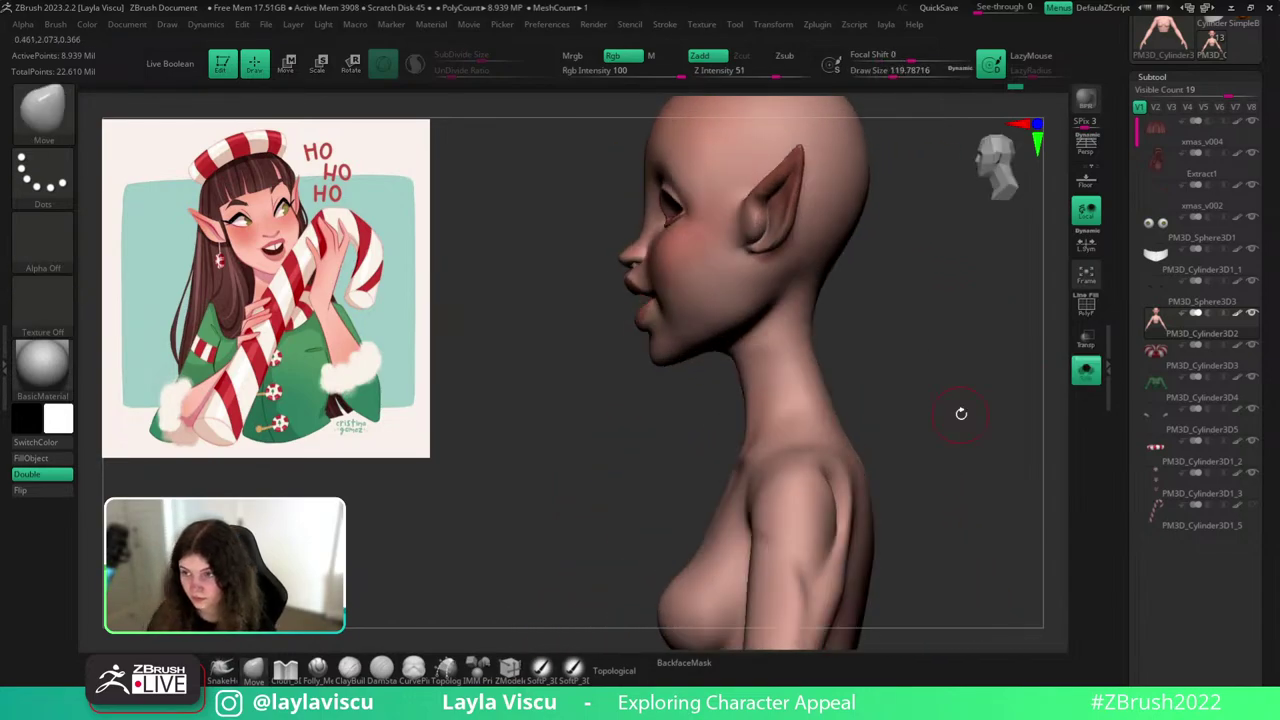
pyautogui.press('b')
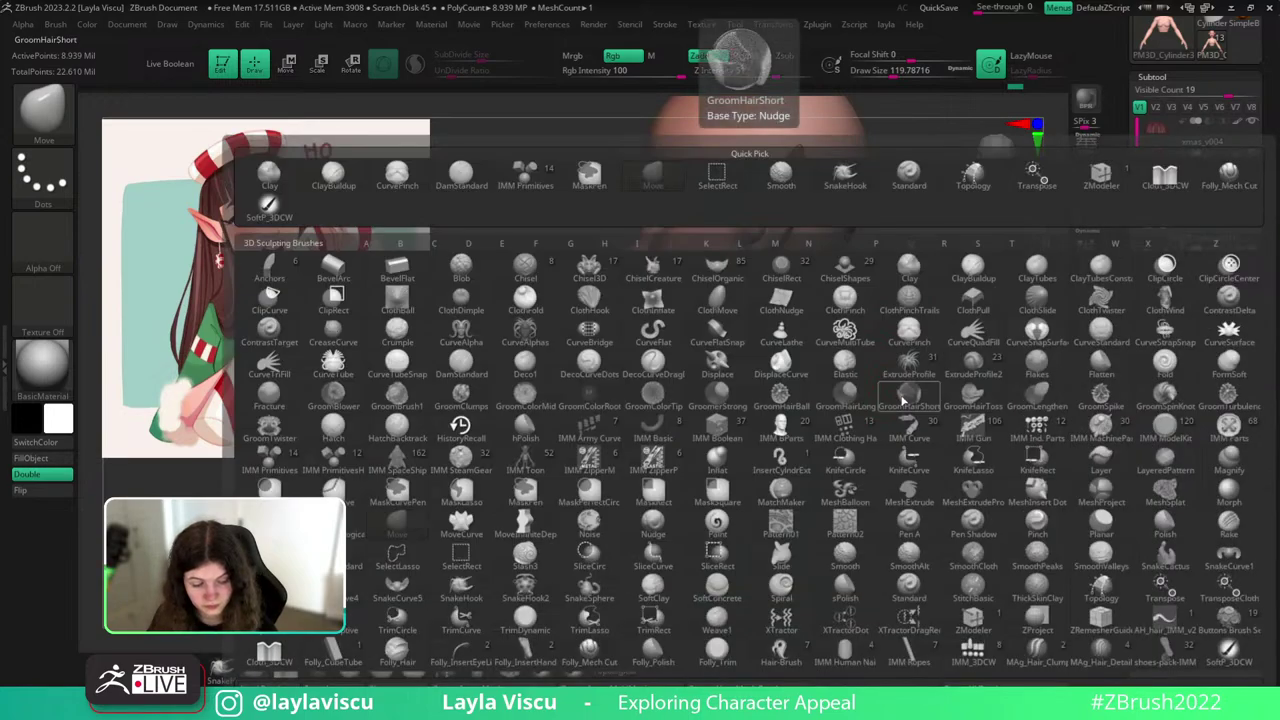
pyautogui.press('s')
pyautogui.press('t')
pyautogui.press('s')
pyautogui.moveTo(889, 363); pyautogui.dragTo(875, 361)
# Smooth the jaw and neck transition, using a draw size of about 101 at low subdivision, and raise the mesh's subdivision level.
pyautogui.moveTo(901, 318)
pyautogui.mouseDown()
pyautogui.moveTo(928, 314)
pyautogui.moveTo(804, 342)
pyautogui.moveTo(834, 324)
pyautogui.mouseUp()
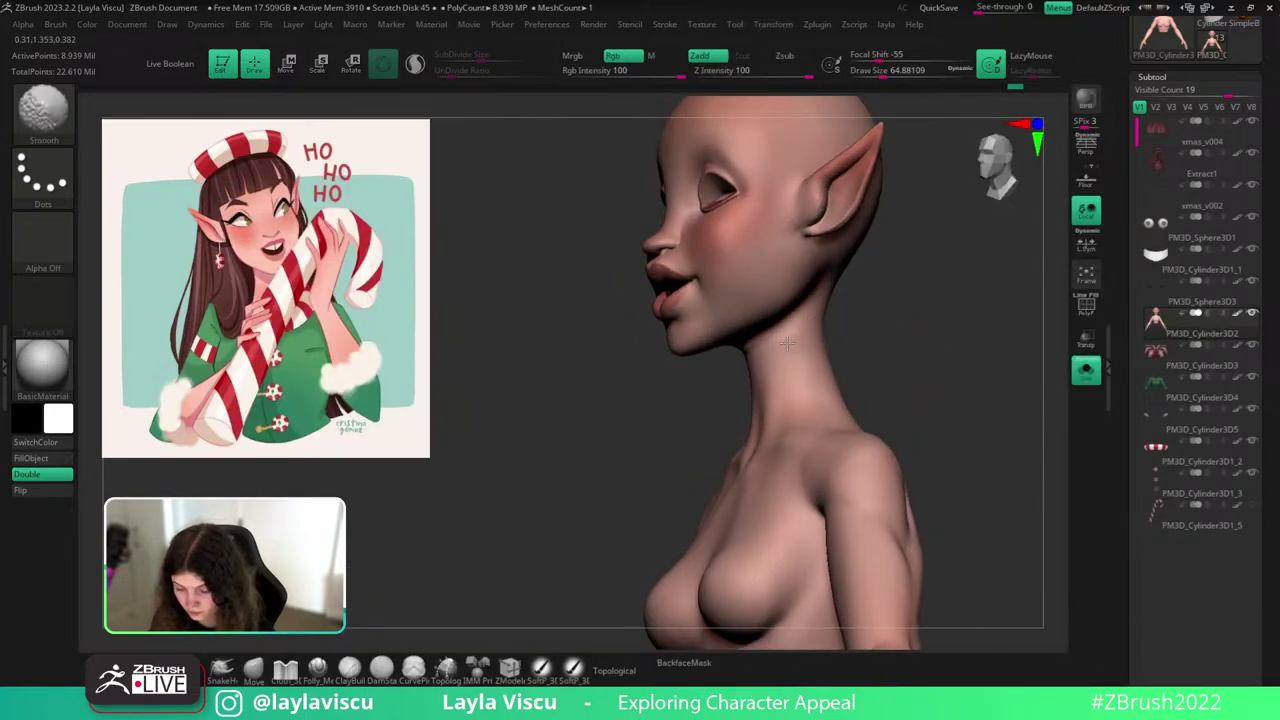
pyautogui.moveTo(728, 366)
pyautogui.mouseDown()
pyautogui.moveTo(794, 323)
pyautogui.moveTo(778, 332)
pyautogui.mouseUp()
pyautogui.moveTo(890, 287); pyautogui.dragTo(748, 346)
pyautogui.keyDown('shift'); pyautogui.moveTo(854, 308); pyautogui.dragTo(917, 326); pyautogui.keyUp('shift')
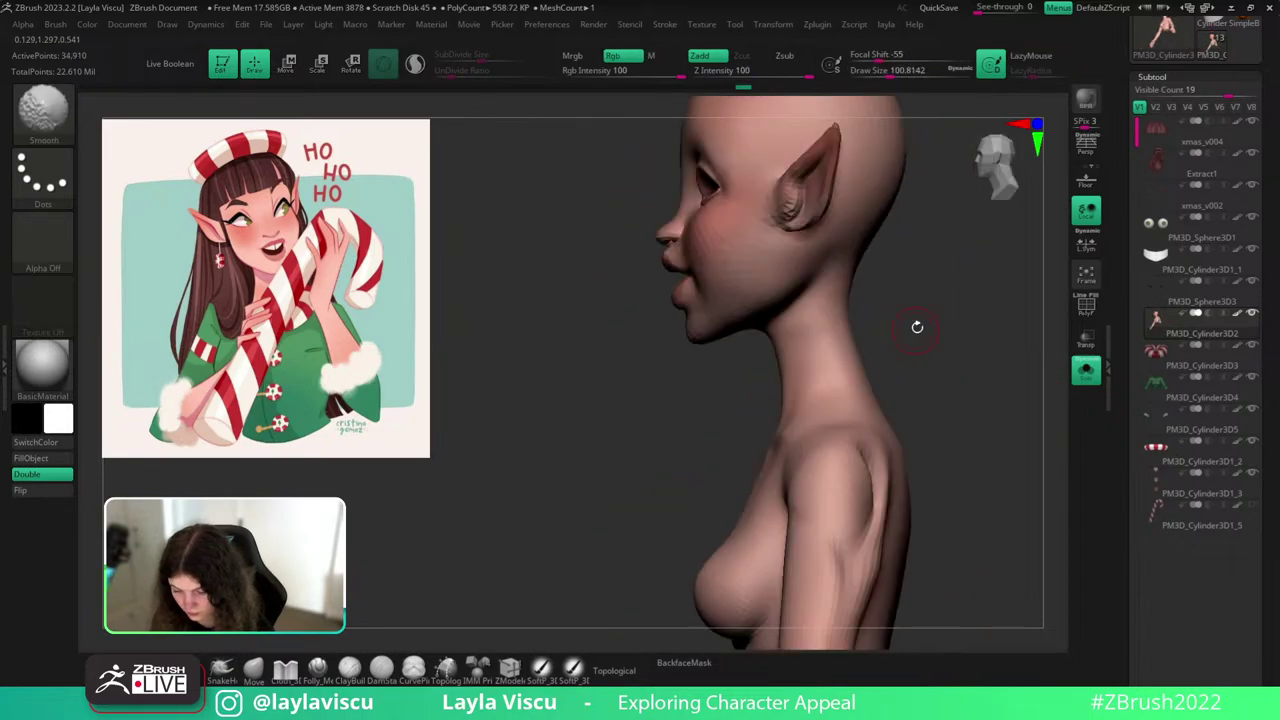
pyautogui.hotkey('ctrl', 'd')
pyautogui.moveTo(751, 369); pyautogui.dragTo(911, 393)
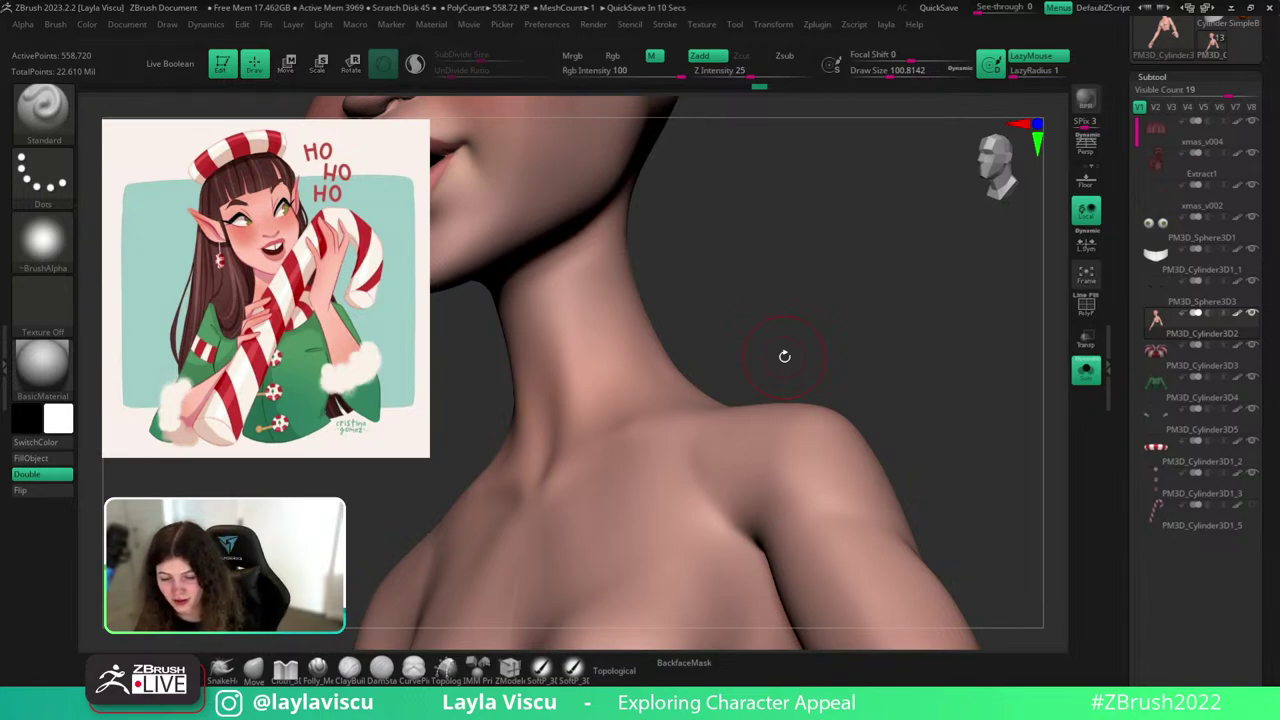
# Smooth the area under the chin where the jaw meets the neck, and check the head from the front.
pyautogui.moveTo(859, 257); pyautogui.dragTo(875, 265)
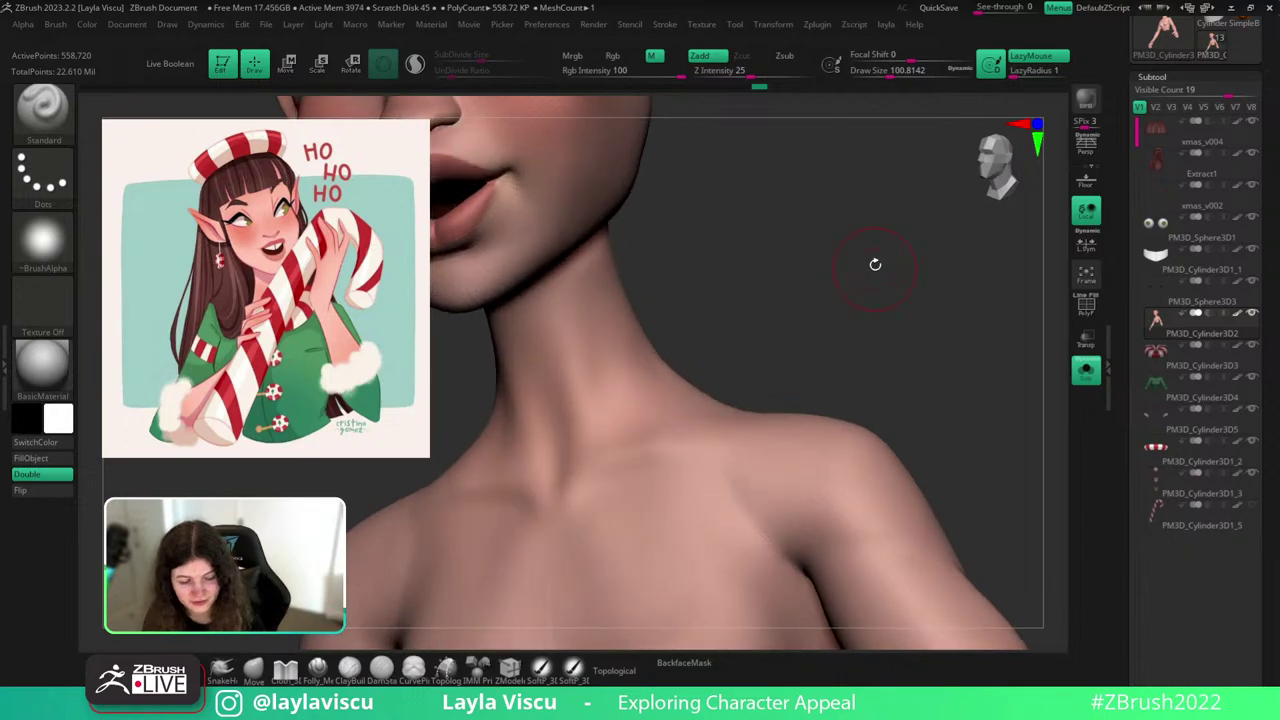
pyautogui.press('b')
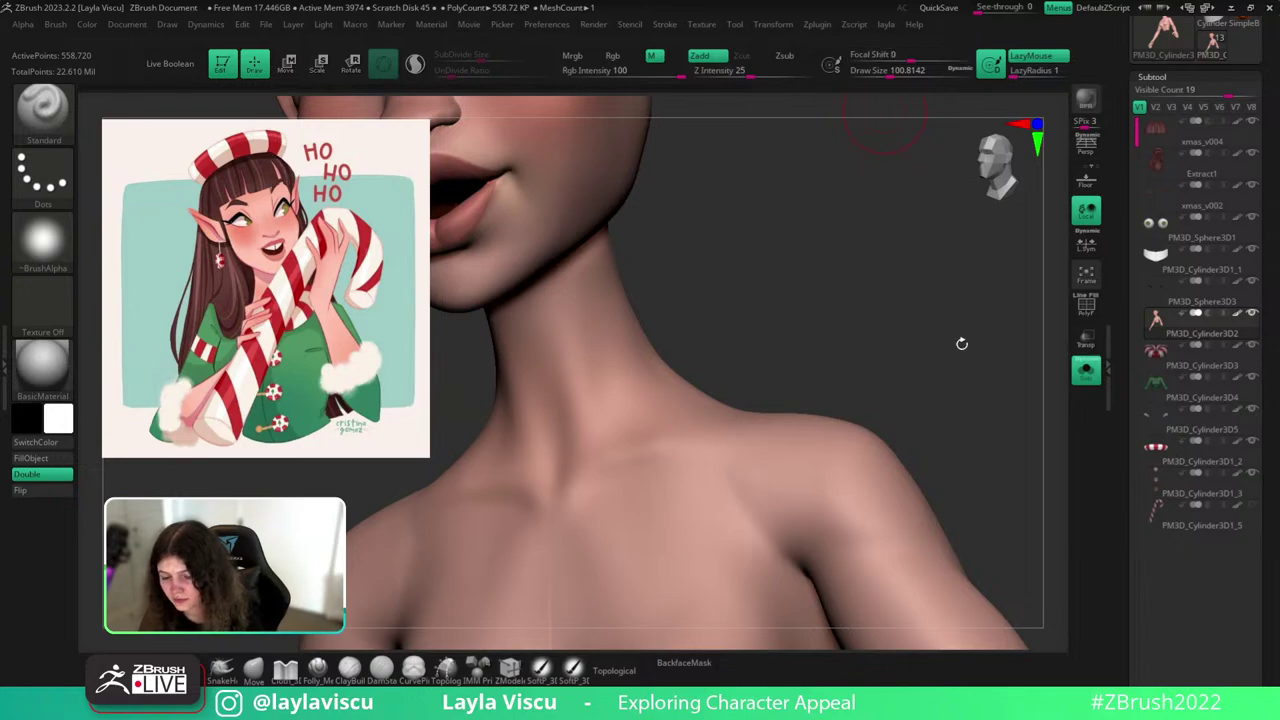
pyautogui.moveTo(964, 355)
pyautogui.mouseDown()
pyautogui.moveTo(983, 394)
pyautogui.moveTo(941, 349)
pyautogui.moveTo(974, 463)
pyautogui.moveTo(966, 443)
pyautogui.moveTo(909, 417)
pyautogui.moveTo(971, 423)
pyautogui.mouseUp()
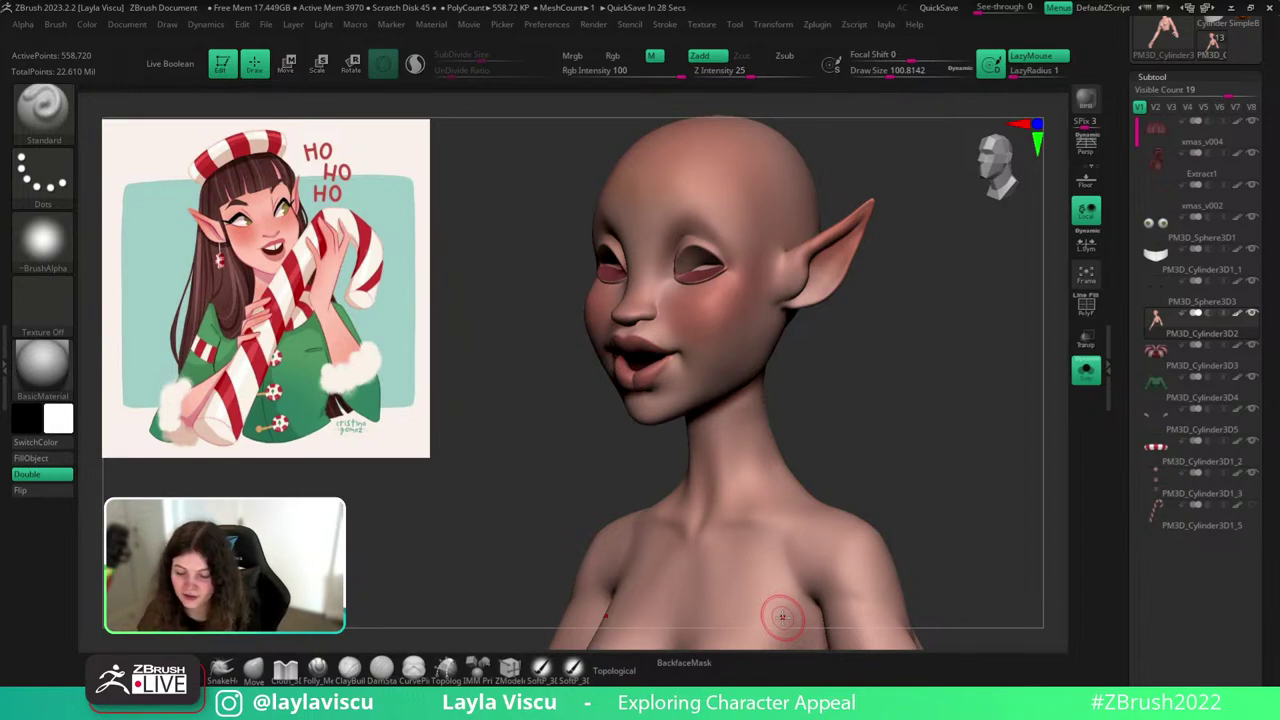
pyautogui.moveTo(920, 402)
pyautogui.mouseDown()
pyautogui.moveTo(954, 315)
pyautogui.moveTo(972, 403)
pyautogui.moveTo(986, 321)
pyautogui.moveTo(974, 290)
pyautogui.mouseUp()
pyautogui.keyDown('shift'); pyautogui.moveTo(748, 376); pyautogui.dragTo(729, 389); pyautogui.keyUp('shift')
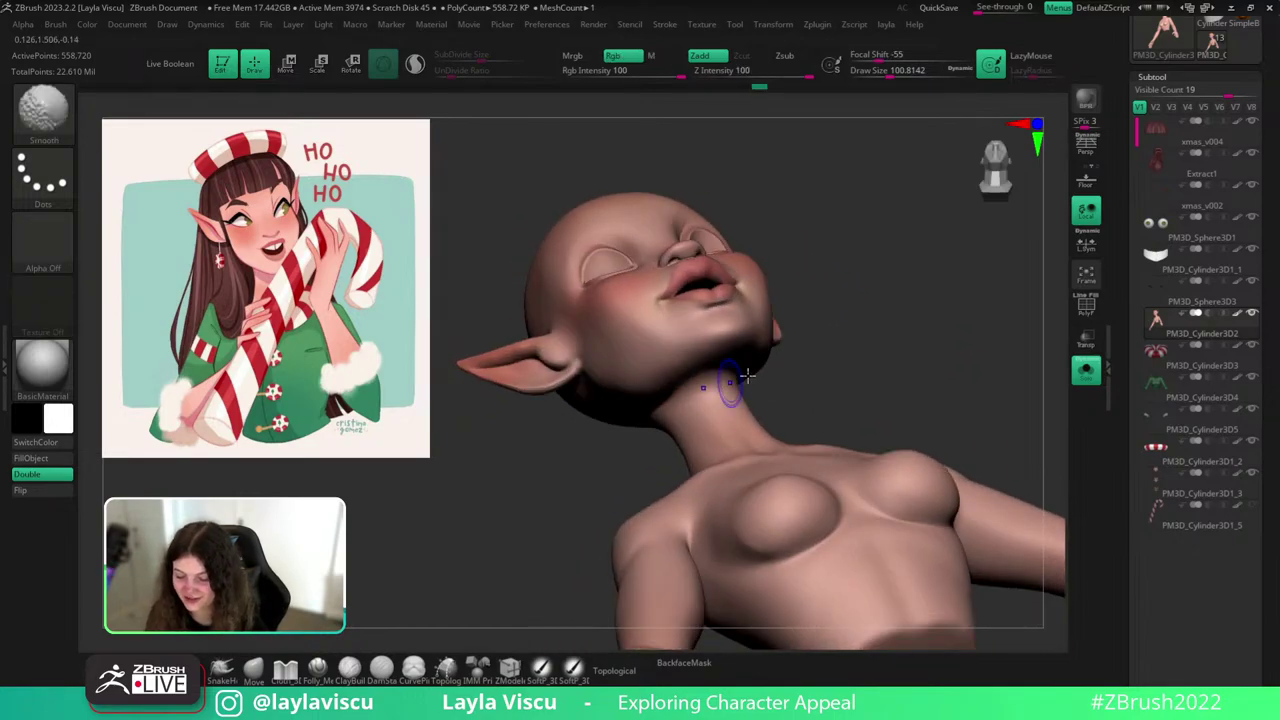
pyautogui.moveTo(940, 315)
pyautogui.keyDown('shift'); pyautogui.mouseDown()
pyautogui.moveTo(926, 377)
pyautogui.moveTo(1050, 368)
pyautogui.moveTo(994, 366)
pyautogui.mouseUp(); pyautogui.keyUp('shift')
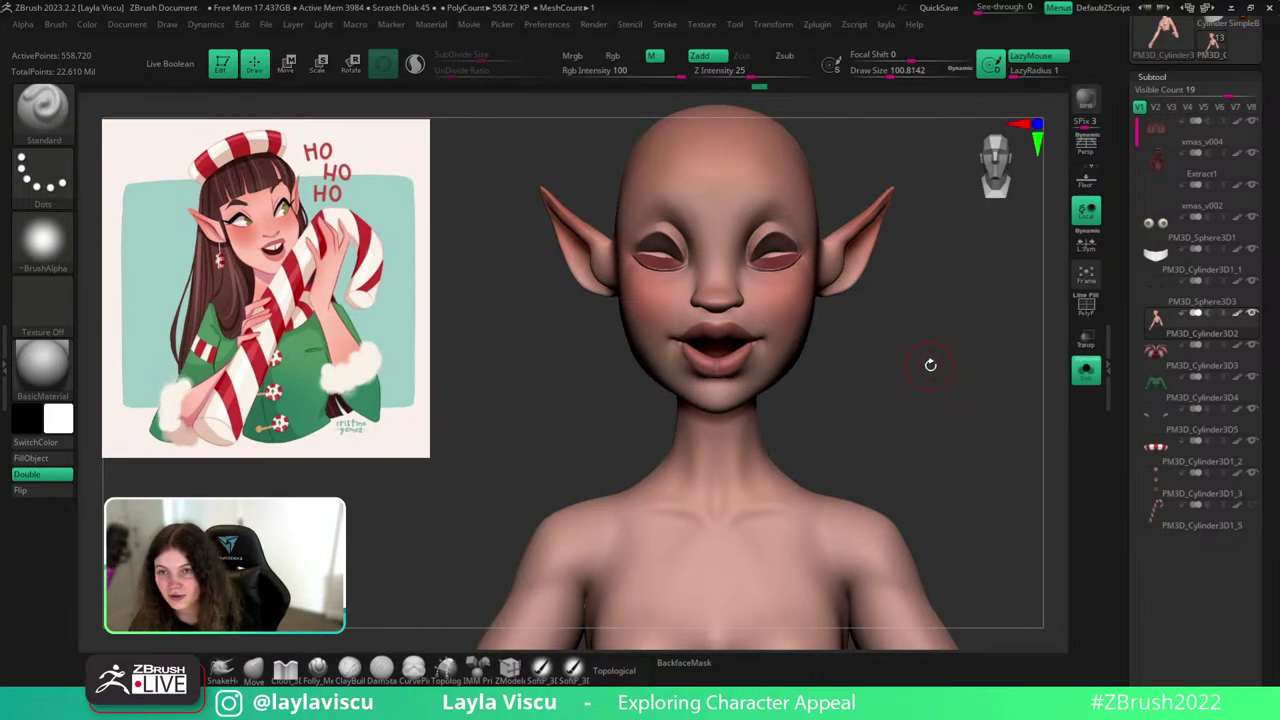
pyautogui.moveTo(923, 357)
pyautogui.mouseDown()
pyautogui.moveTo(954, 343)
pyautogui.moveTo(932, 347)
pyautogui.mouseUp()
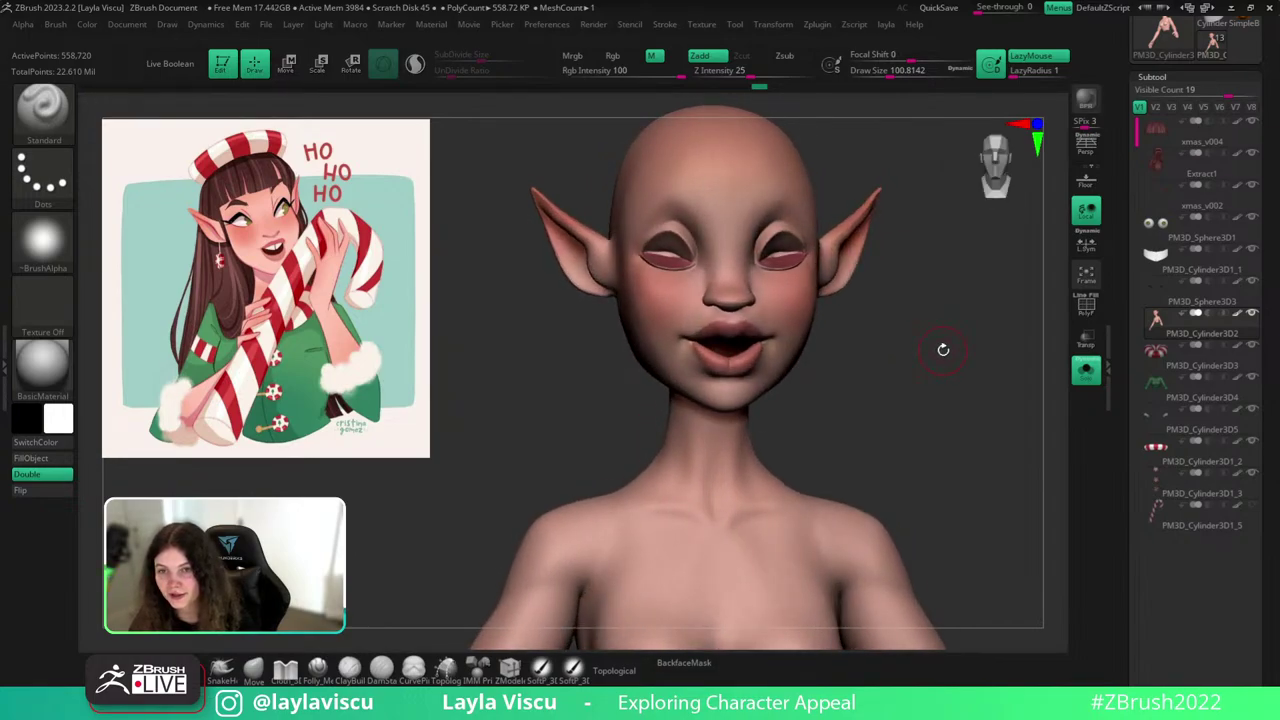
pyautogui.moveTo(948, 354); pyautogui.dragTo(956, 351)
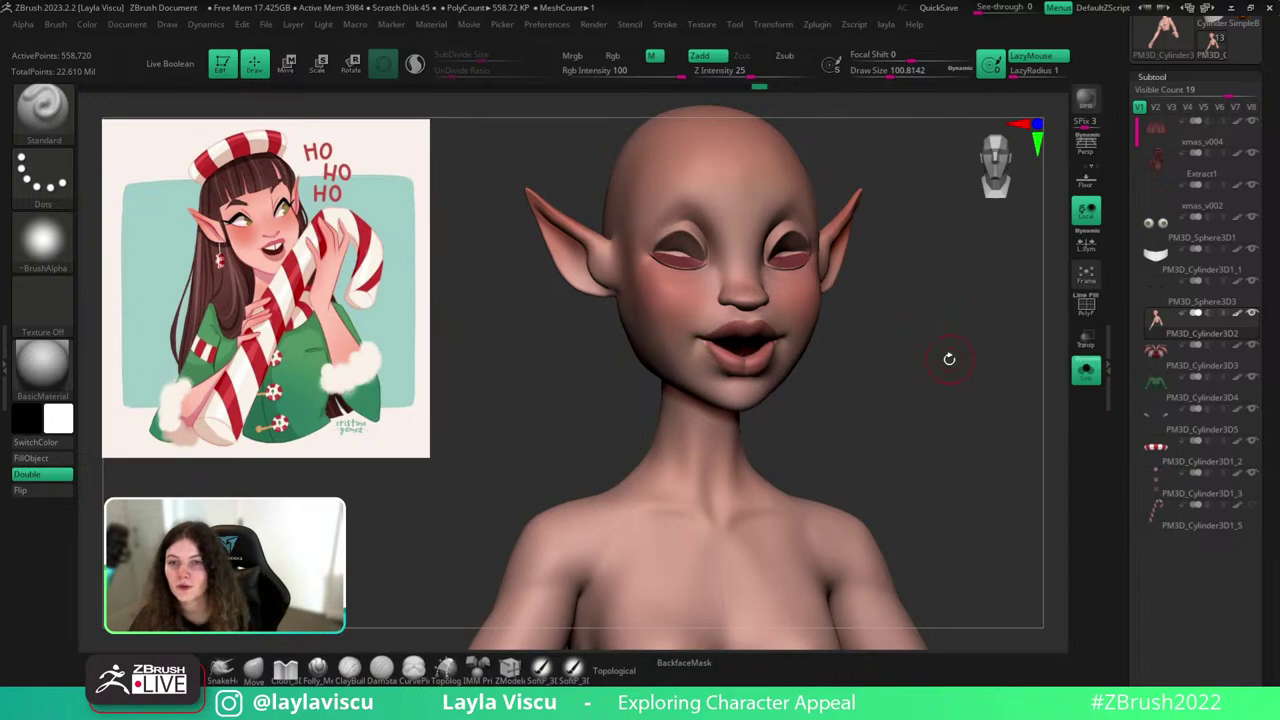
pyautogui.moveTo(926, 322); pyautogui.dragTo(934, 343)
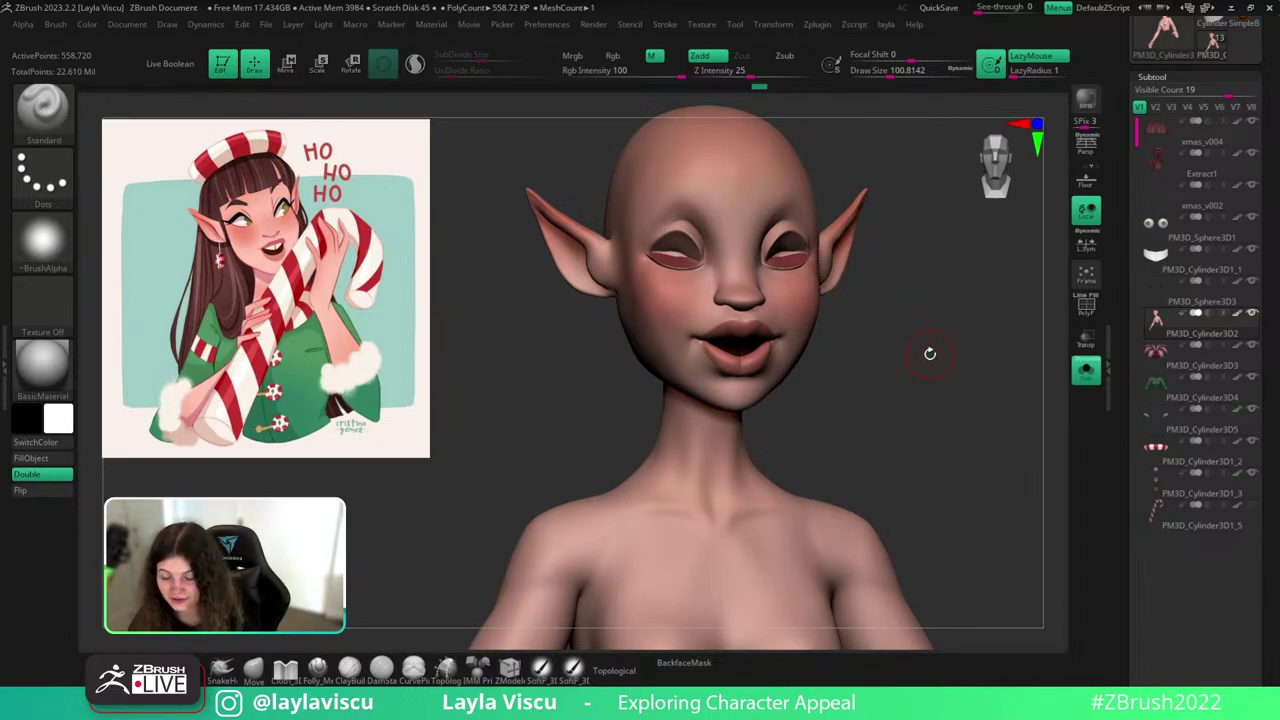
pyautogui.moveTo(929, 353)
pyautogui.mouseDown()
pyautogui.moveTo(906, 349)
pyautogui.moveTo(932, 356)
pyautogui.moveTo(908, 350)
pyautogui.moveTo(922, 349)
pyautogui.mouseUp()
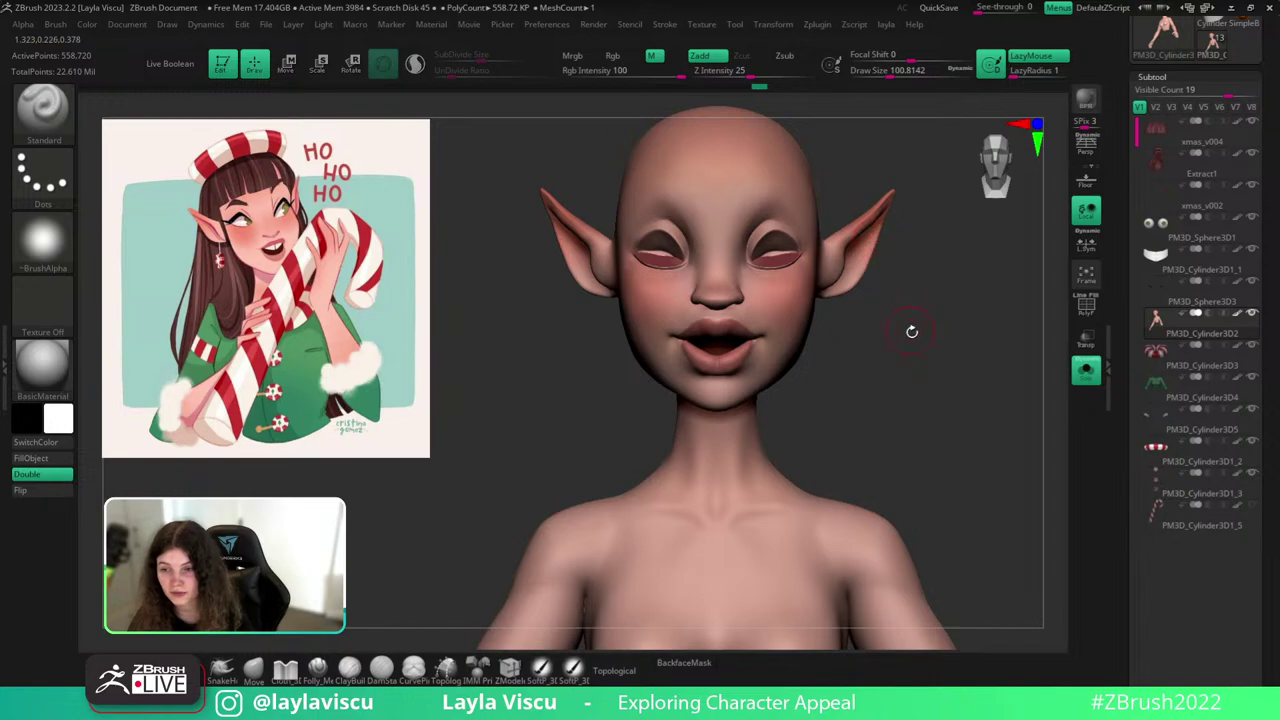
pyautogui.moveTo(912, 331)
pyautogui.mouseDown()
pyautogui.moveTo(925, 343)
pyautogui.moveTo(909, 341)
pyautogui.mouseUp()
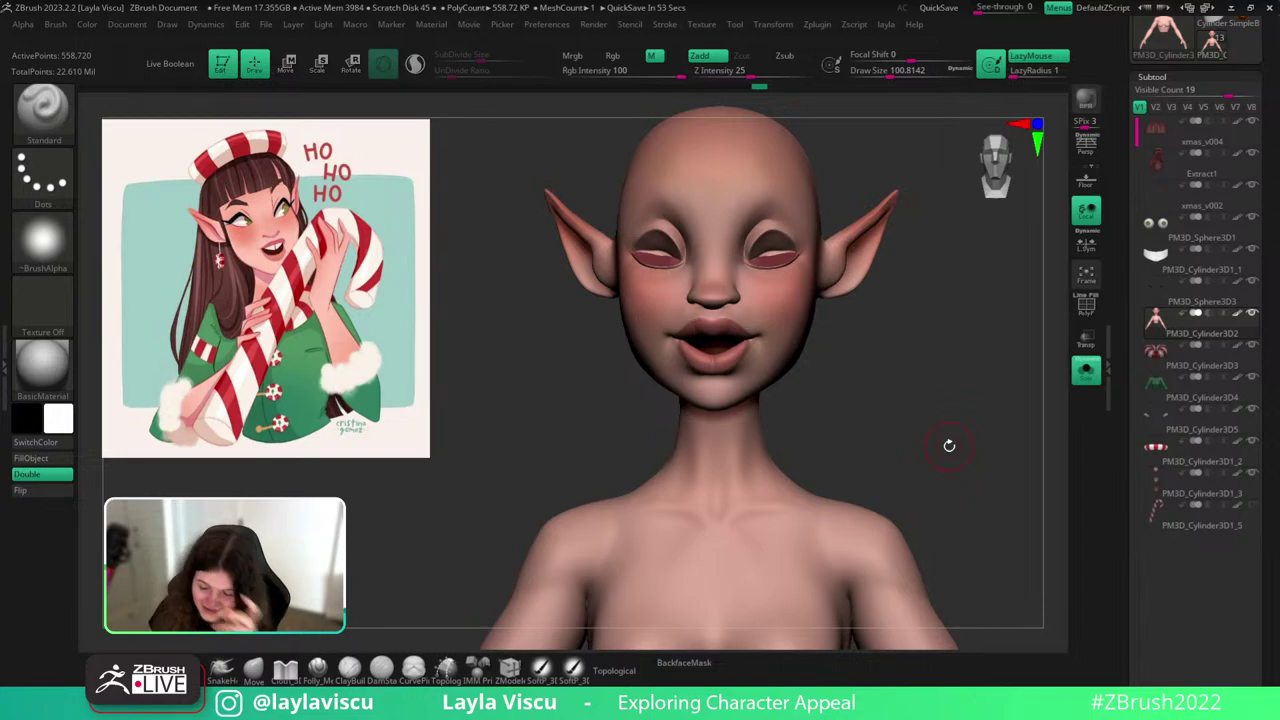
# Show the complete character again and bring the face into side profile.
pyautogui.moveTo(956, 366); pyautogui.dragTo(1040, 417)
pyautogui.click(1088, 372)
pyautogui.keyDown('alt'); pyautogui.moveTo(977, 379); pyautogui.dragTo(870, 410); pyautogui.keyUp('alt')
pyautogui.moveTo(786, 378); pyautogui.dragTo(940, 375)
pyautogui.keyDown('ctrl'); pyautogui.moveTo(763, 371); pyautogui.dragTo(889, 445, button='right'); pyautogui.keyUp('ctrl')
pyautogui.moveTo(889, 444); pyautogui.dragTo(880, 417)
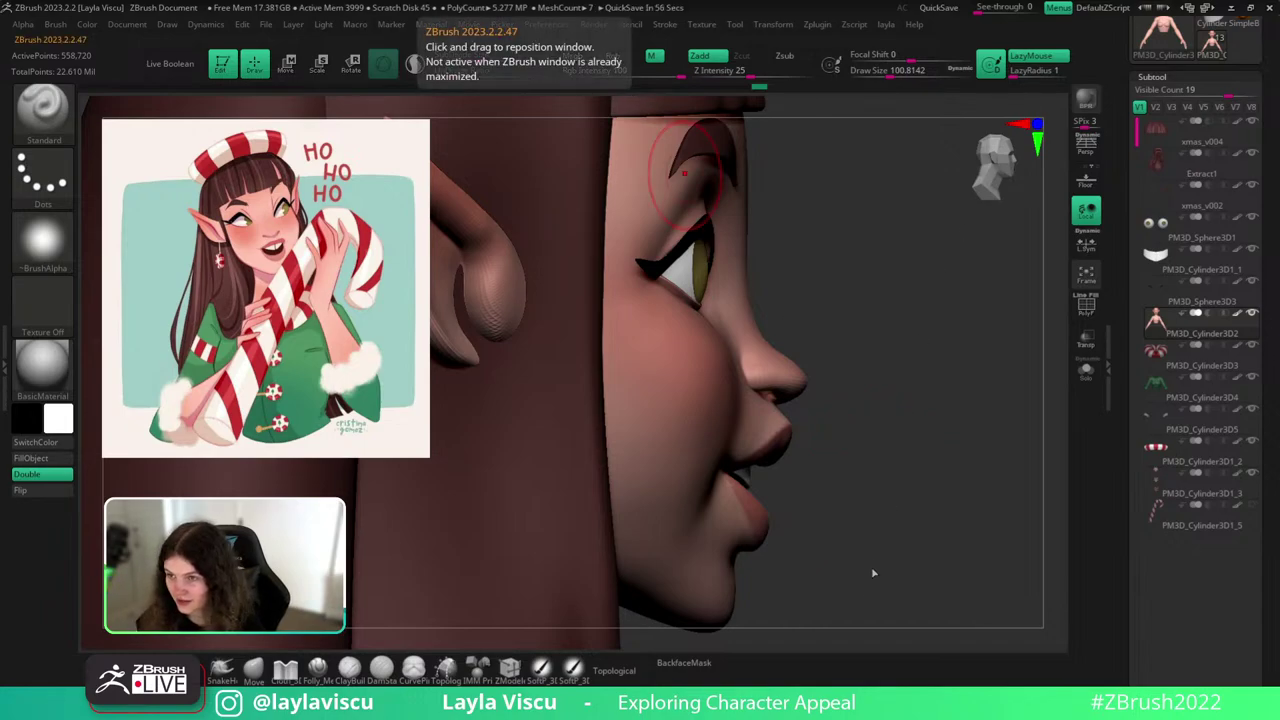
pyautogui.moveTo(931, 455); pyautogui.dragTo(889, 503)
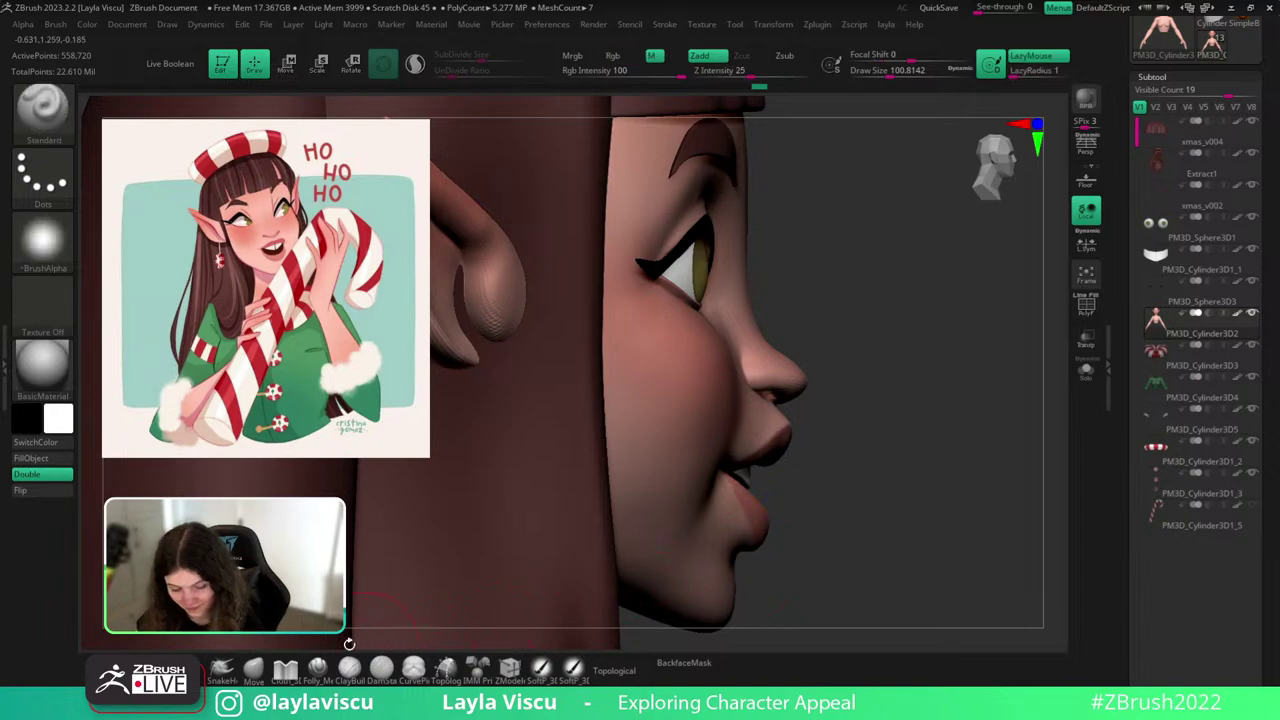
# Lift the nose tip and adjust the lower nose bridge in profile, using the Move brush with backface masking on.
pyautogui.click(254, 670)
pyautogui.click(682, 664)
pyautogui.keyDown('alt'); pyautogui.moveTo(862, 450); pyautogui.dragTo(868, 530); pyautogui.keyUp('alt')
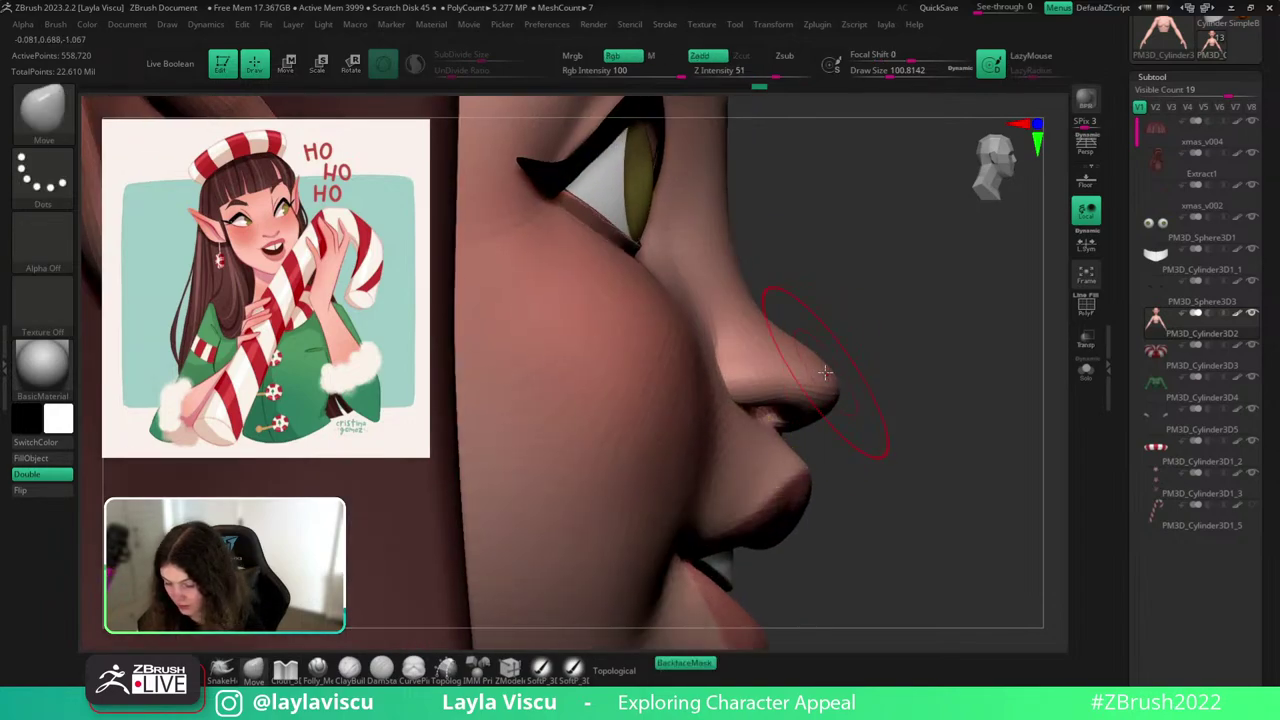
pyautogui.moveTo(829, 366); pyautogui.dragTo(818, 350)
pyautogui.moveTo(757, 306); pyautogui.dragTo(766, 294)
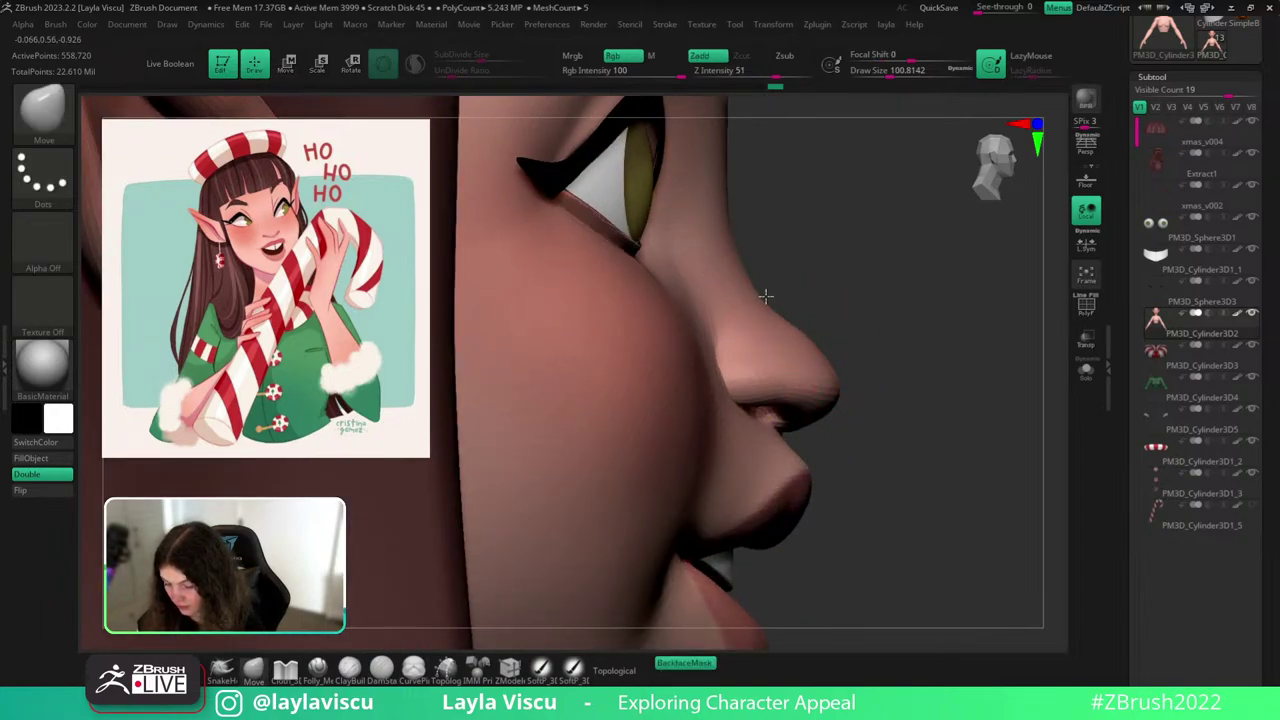
pyautogui.keyDown('ctrl'); pyautogui.moveTo(885, 440); pyautogui.dragTo(901, 366, button='right'); pyautogui.keyUp('ctrl')
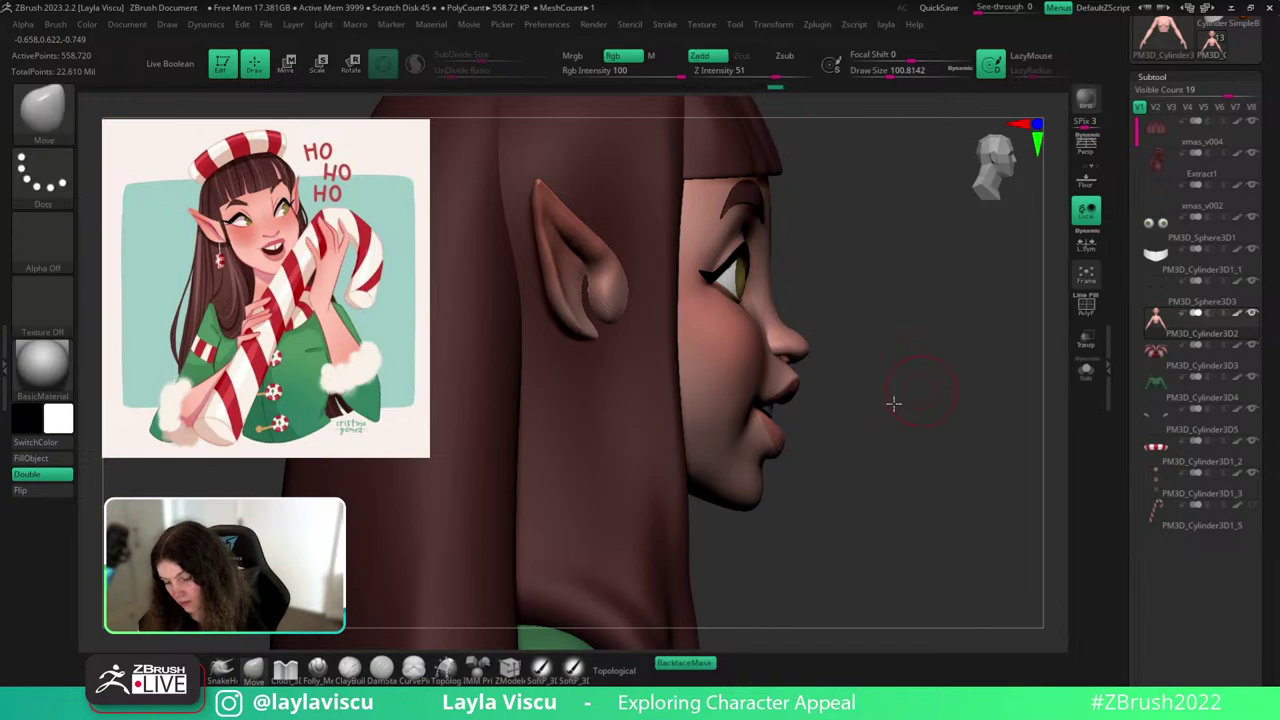
# Turn off backface masking, set the draw size to about 59 and refine the nose tip, undoing the last pull.
pyautogui.keyDown('shift'); pyautogui.moveTo(894, 403); pyautogui.dragTo(928, 394); pyautogui.keyUp('shift')
pyautogui.click(682, 664)
pyautogui.moveTo(864, 340)
pyautogui.keyDown('alt'); pyautogui.mouseDown()
pyautogui.moveTo(857, 434)
pyautogui.moveTo(849, 412)
pyautogui.mouseUp(); pyautogui.keyUp('alt')
pyautogui.press('s')
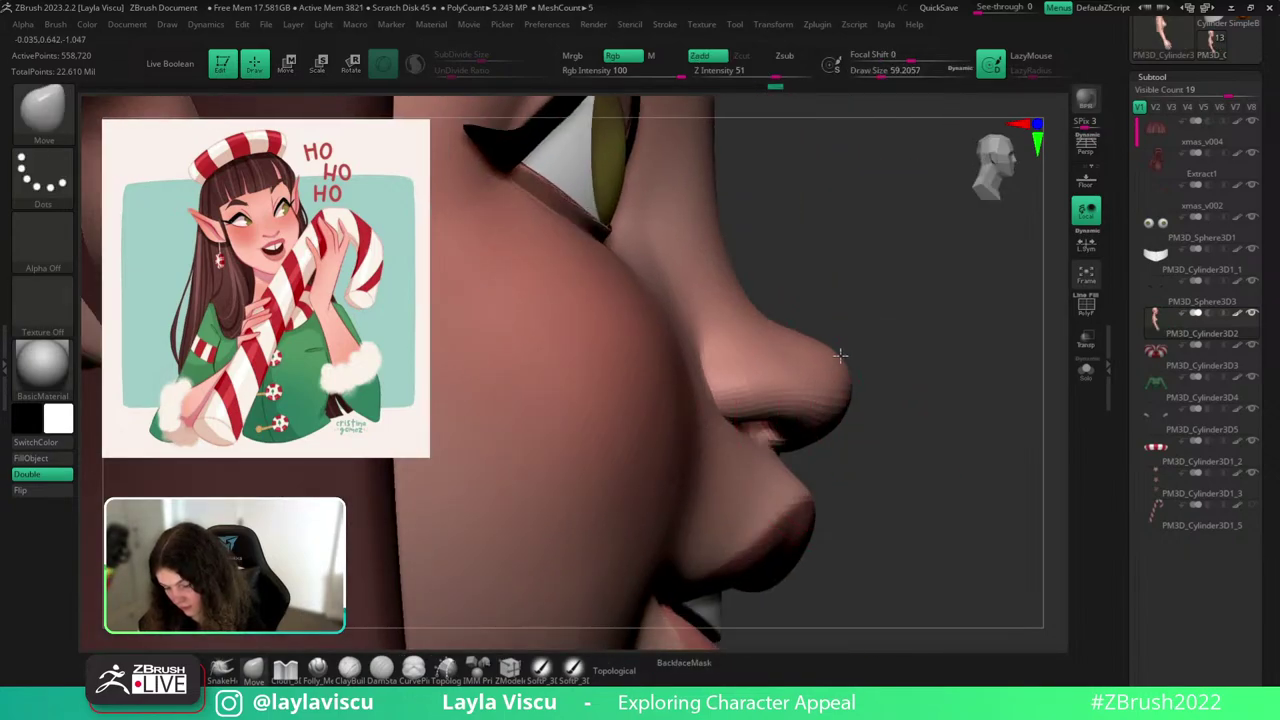
pyautogui.keyDown('ctrl'); pyautogui.moveTo(920, 480); pyautogui.dragTo(891, 406, button='right'); pyautogui.keyUp('ctrl')
pyautogui.moveTo(985, 405)
pyautogui.keyDown('ctrl'); pyautogui.mouseDown(button='right')
pyautogui.moveTo(992, 481)
pyautogui.moveTo(993, 416)
pyautogui.mouseUp(button='right'); pyautogui.keyUp('ctrl')
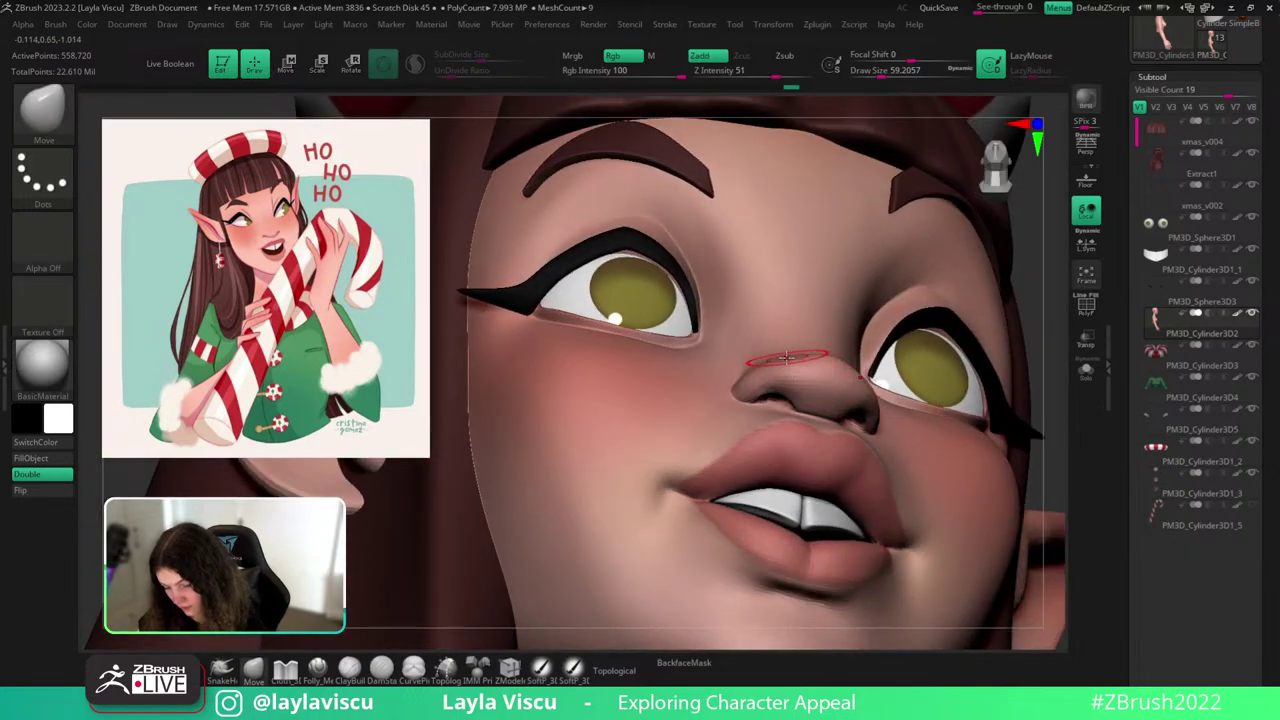
pyautogui.moveTo(788, 352); pyautogui.dragTo(803, 354)
pyautogui.hotkey('ctrl', 'z')
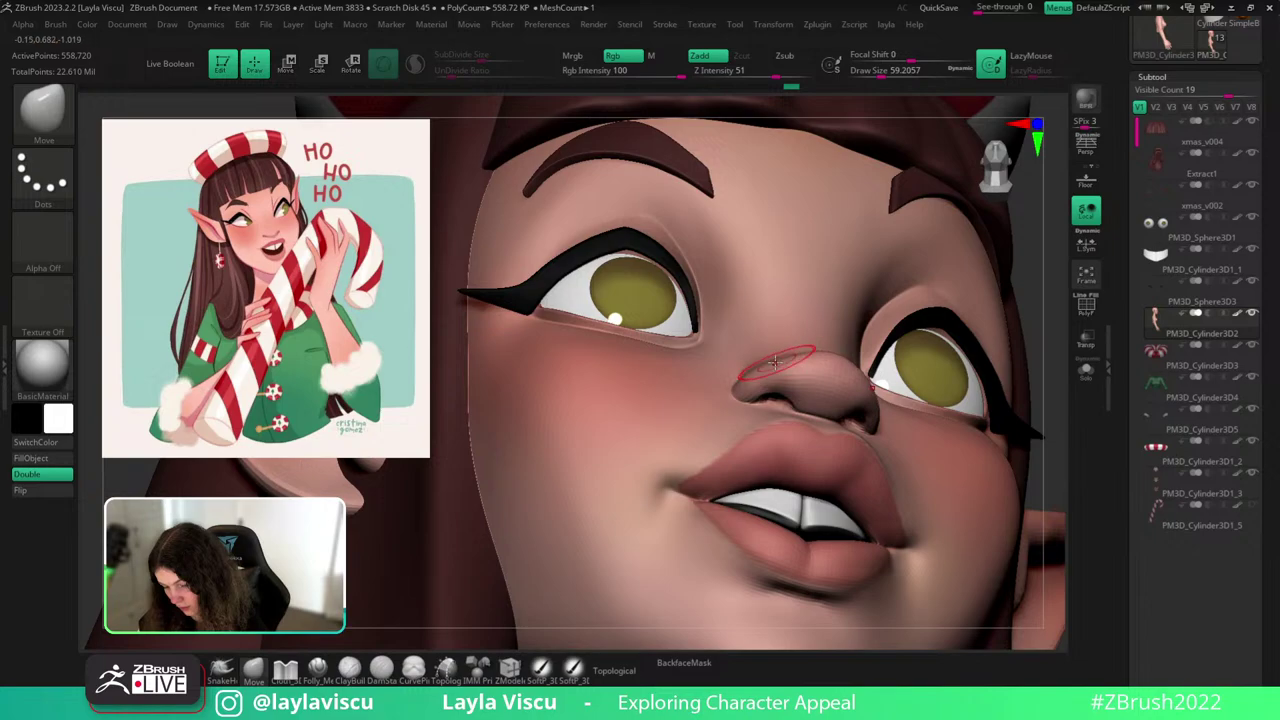
# Smooth the upper surface of the nose tip from the front.
pyautogui.keyDown('ctrl'); pyautogui.moveTo(955, 500); pyautogui.dragTo(1020, 480, button='right'); pyautogui.keyUp('ctrl')
pyautogui.keyDown('ctrl'); pyautogui.moveTo(807, 370); pyautogui.dragTo(800, 490, button='right'); pyautogui.keyUp('ctrl')
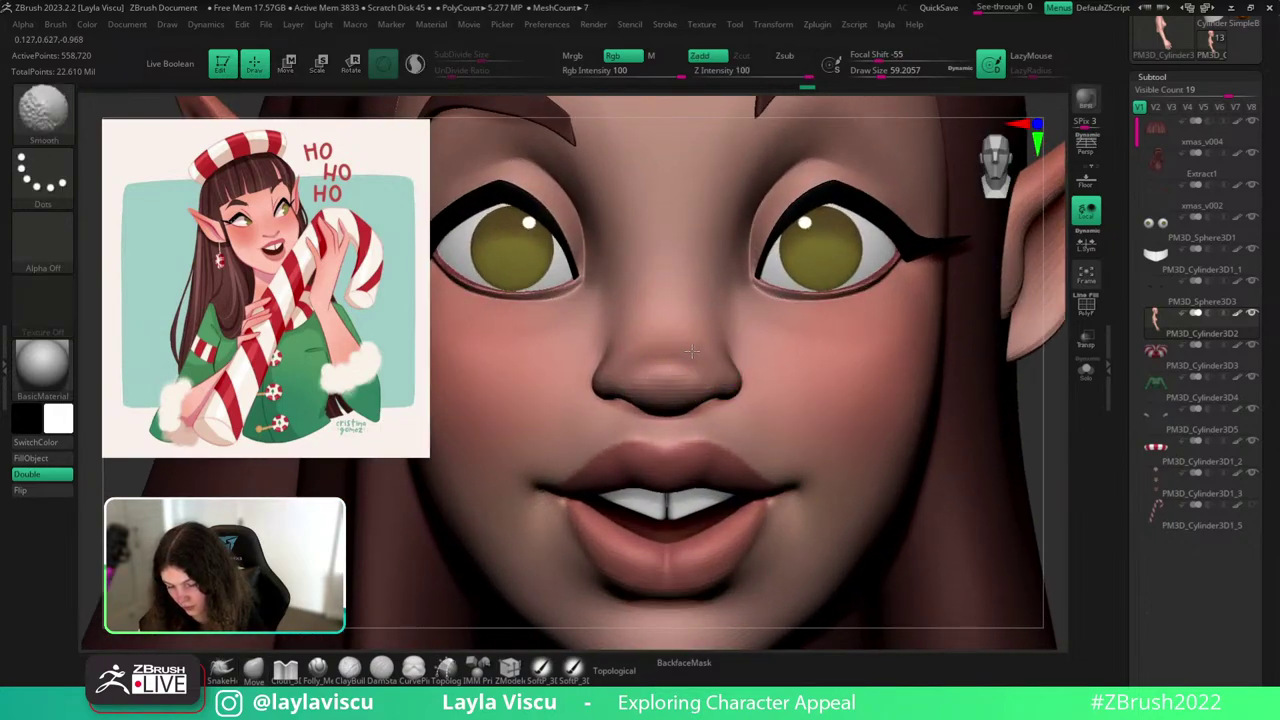
pyautogui.keyDown('shift'); pyautogui.moveTo(674, 358); pyautogui.dragTo(660, 352); pyautogui.keyUp('shift')
pyautogui.keyDown('ctrl'); pyautogui.moveTo(590, 560); pyautogui.dragTo(577, 466, button='right'); pyautogui.keyUp('ctrl')
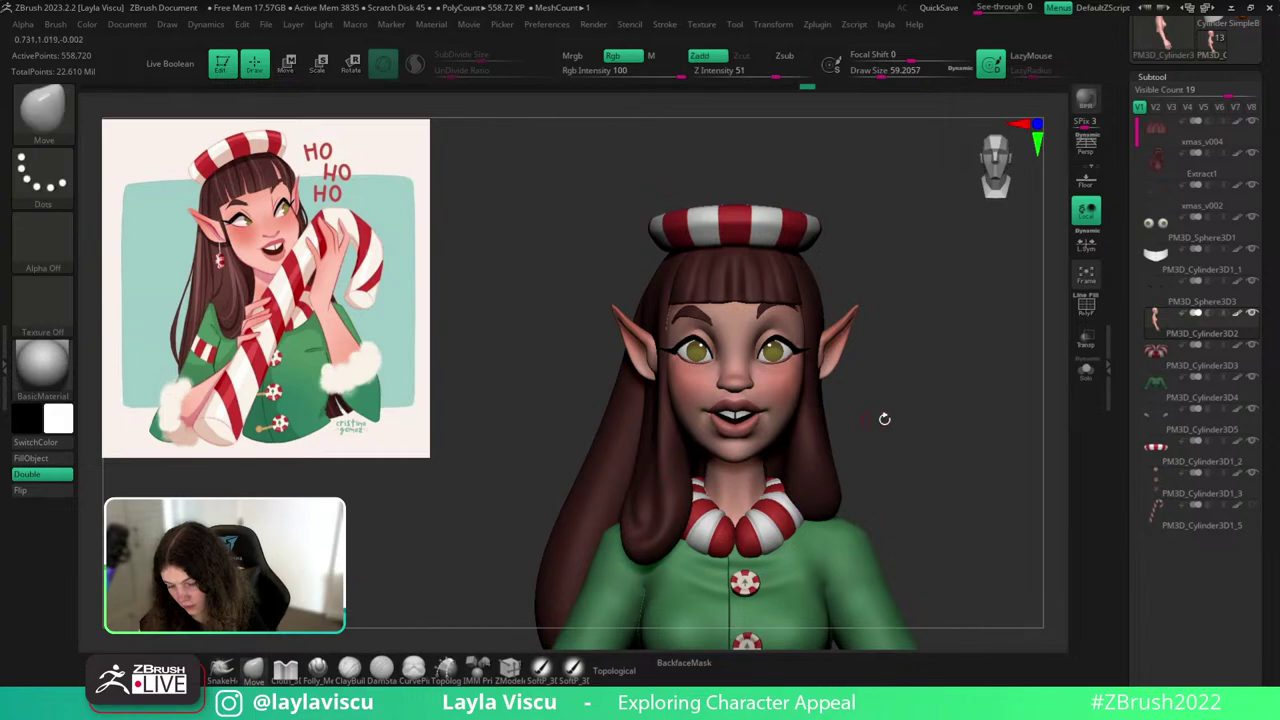
# Try pulling the nose tip outward in profile, reduce the draw size to about 44 and check the face from the front.
pyautogui.moveTo(884, 418)
pyautogui.mouseDown(button='right')
pyautogui.moveTo(948, 418)
pyautogui.moveTo(851, 417)
pyautogui.moveTo(977, 480)
pyautogui.moveTo(985, 540)
pyautogui.mouseUp(button='right')
pyautogui.moveTo(928, 444); pyautogui.dragTo(1014, 440, button='right')
pyautogui.keyDown('ctrl'); pyautogui.moveTo(915, 330); pyautogui.dragTo(931, 411, button='right'); pyautogui.keyUp('ctrl')
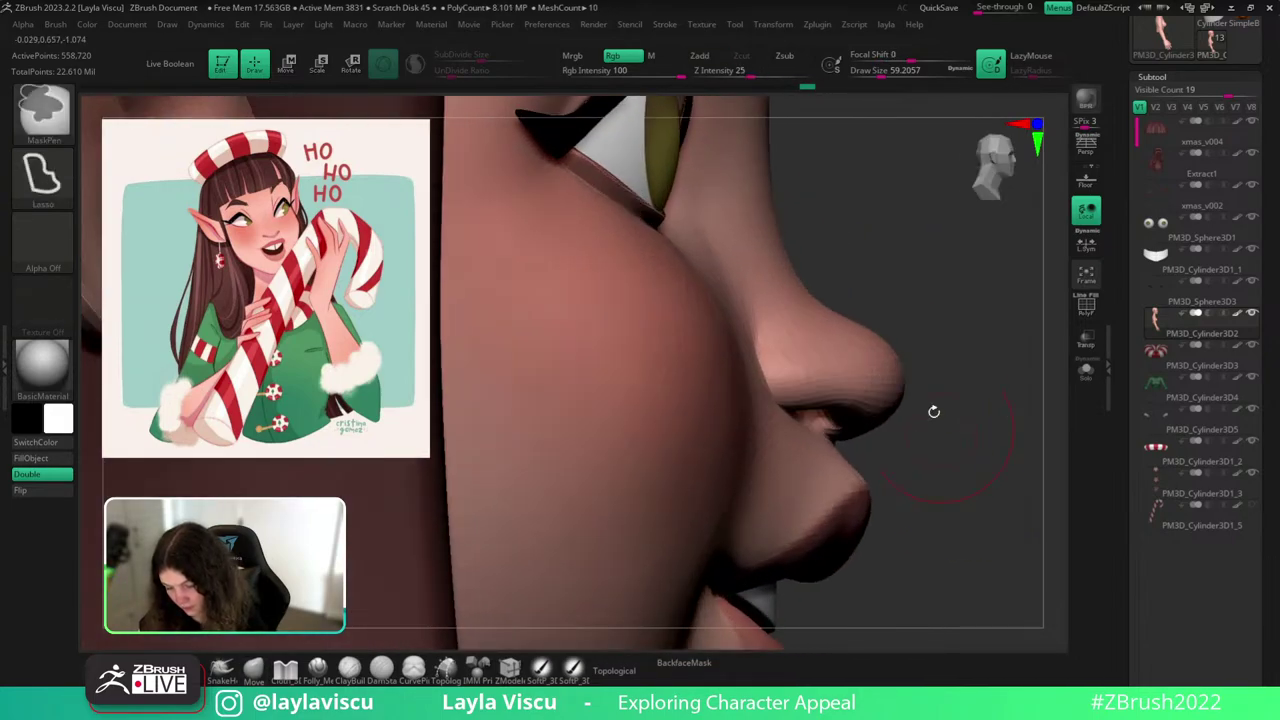
pyautogui.moveTo(900, 367); pyautogui.dragTo(911, 355)
pyautogui.hotkey('ctrl', 'z')
pyautogui.press('s')
pyautogui.moveTo(923, 367)
pyautogui.mouseDown(button='right')
pyautogui.moveTo(907, 367)
pyautogui.moveTo(1057, 523)
pyautogui.moveTo(611, 434)
pyautogui.mouseUp(button='right')
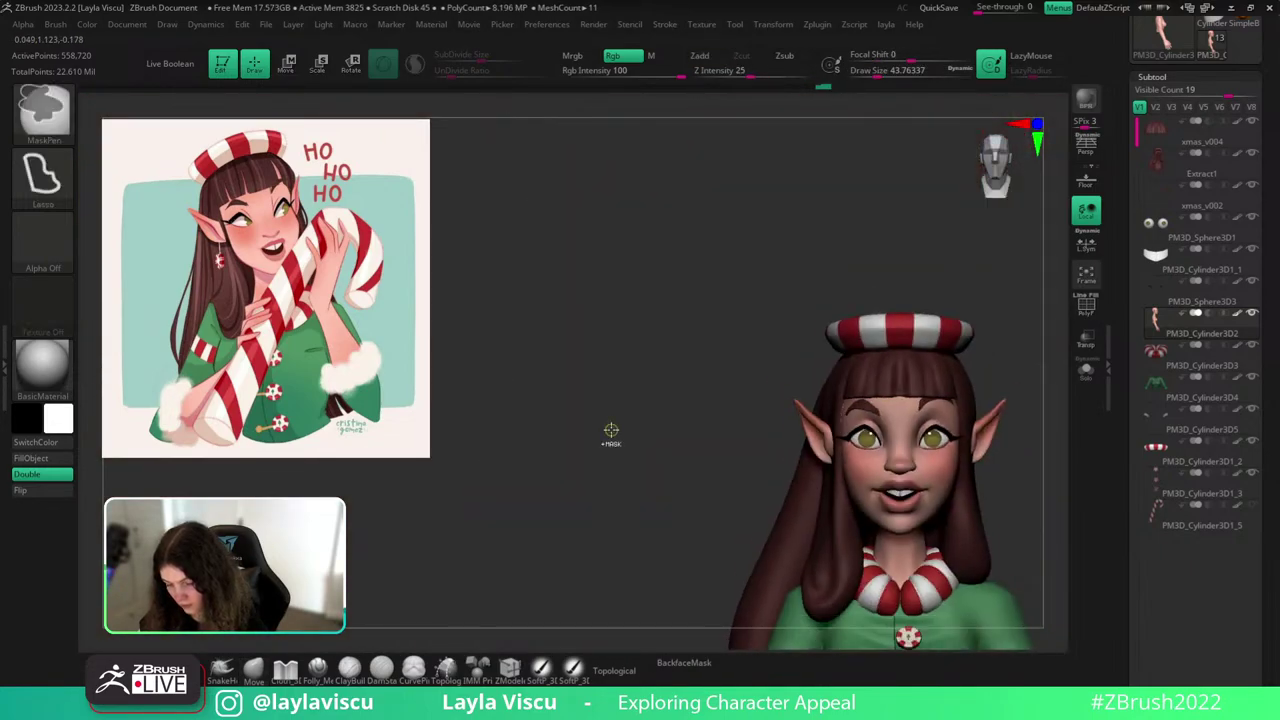
pyautogui.moveTo(913, 497)
pyautogui.keyDown('alt'); pyautogui.mouseDown(button='right')
pyautogui.moveTo(755, 394)
pyautogui.moveTo(867, 485)
pyautogui.mouseUp(button='right'); pyautogui.keyUp('alt')
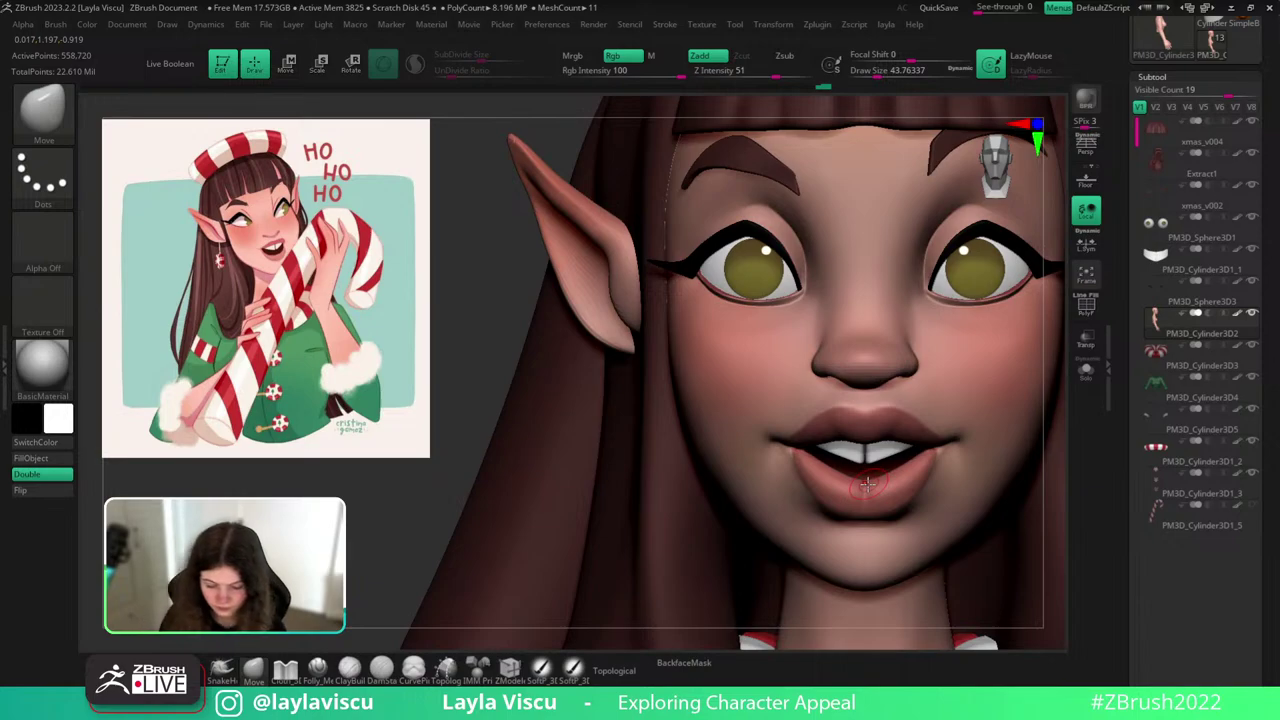
pyautogui.keyDown('ctrl'); pyautogui.moveTo(988, 446); pyautogui.dragTo(954, 314, button='right'); pyautogui.keyUp('ctrl')
pyautogui.keyDown('alt'); pyautogui.moveTo(994, 420); pyautogui.dragTo(799, 348, button='right'); pyautogui.keyUp('alt')
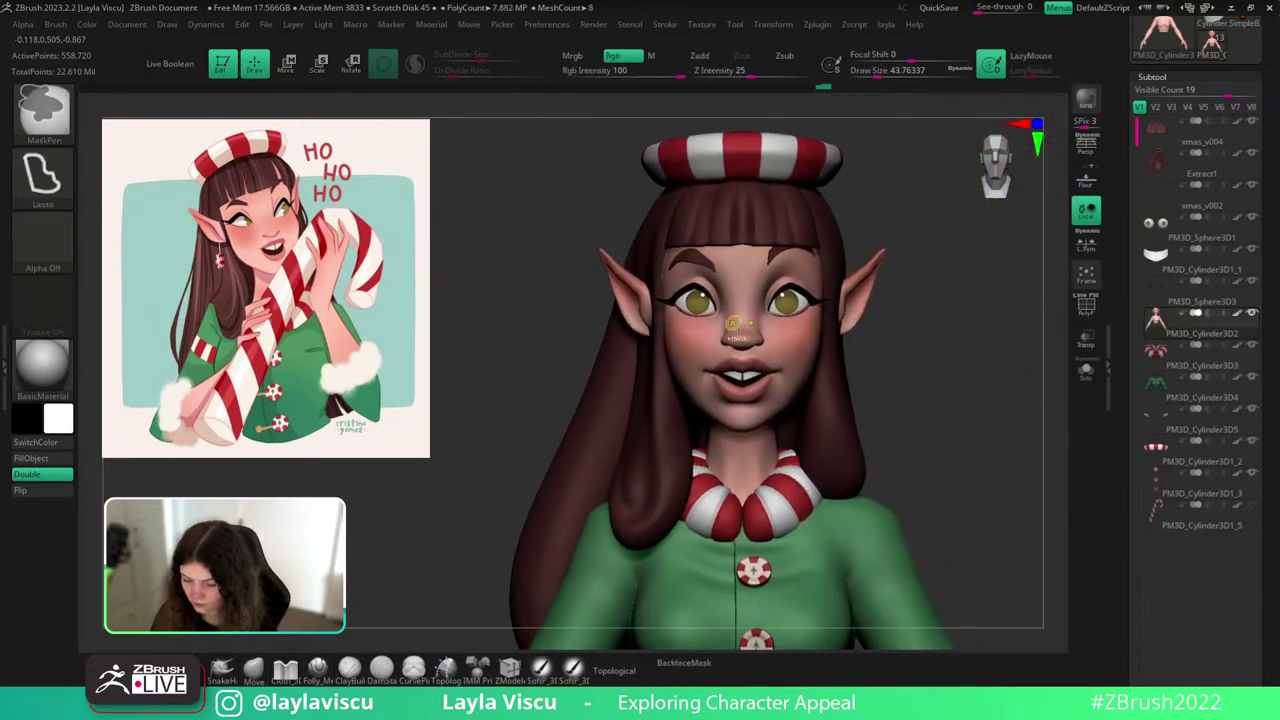
# Carve the crease around the nostril wing with the Folly_Mech Cut brush at a draw size of about 51, and undo the last stroke.
pyautogui.keyDown('ctrl'); pyautogui.moveTo(734, 324); pyautogui.dragTo(737, 379, button='right'); pyautogui.keyUp('ctrl')
pyautogui.moveTo(817, 350); pyautogui.dragTo(905, 358, button='right')
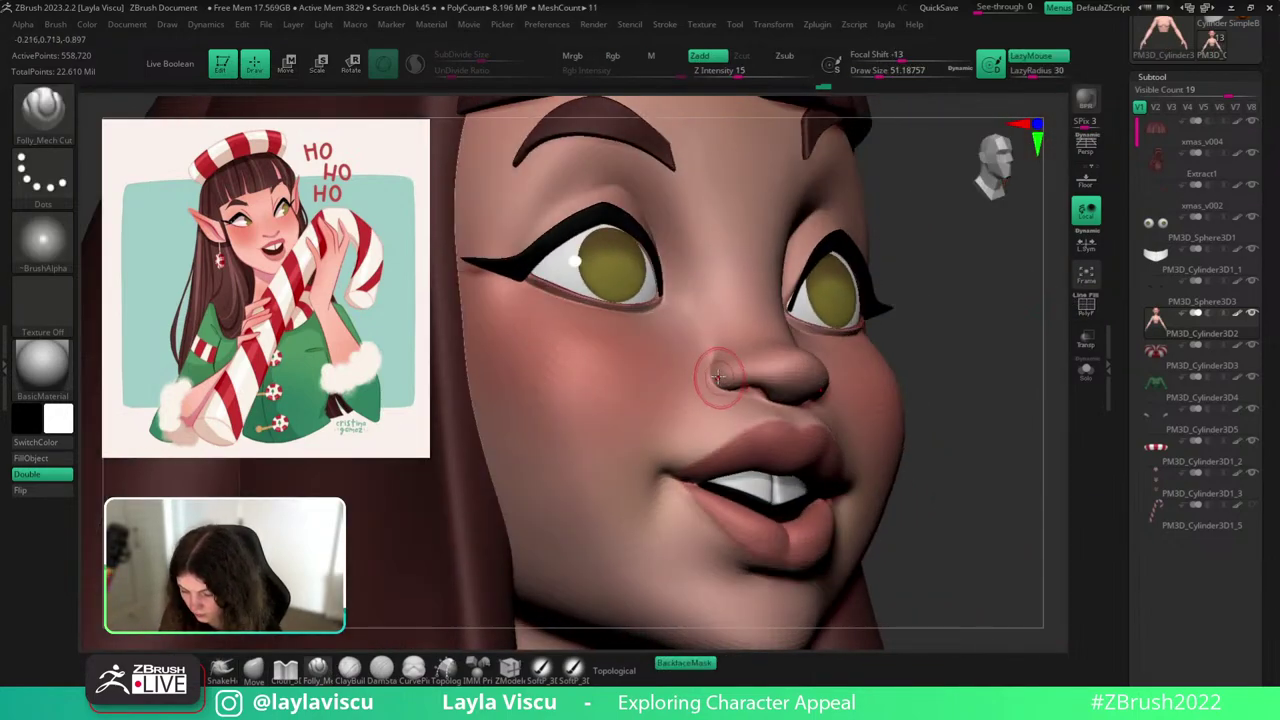
pyautogui.moveTo(957, 326); pyautogui.dragTo(842, 369, button='right')
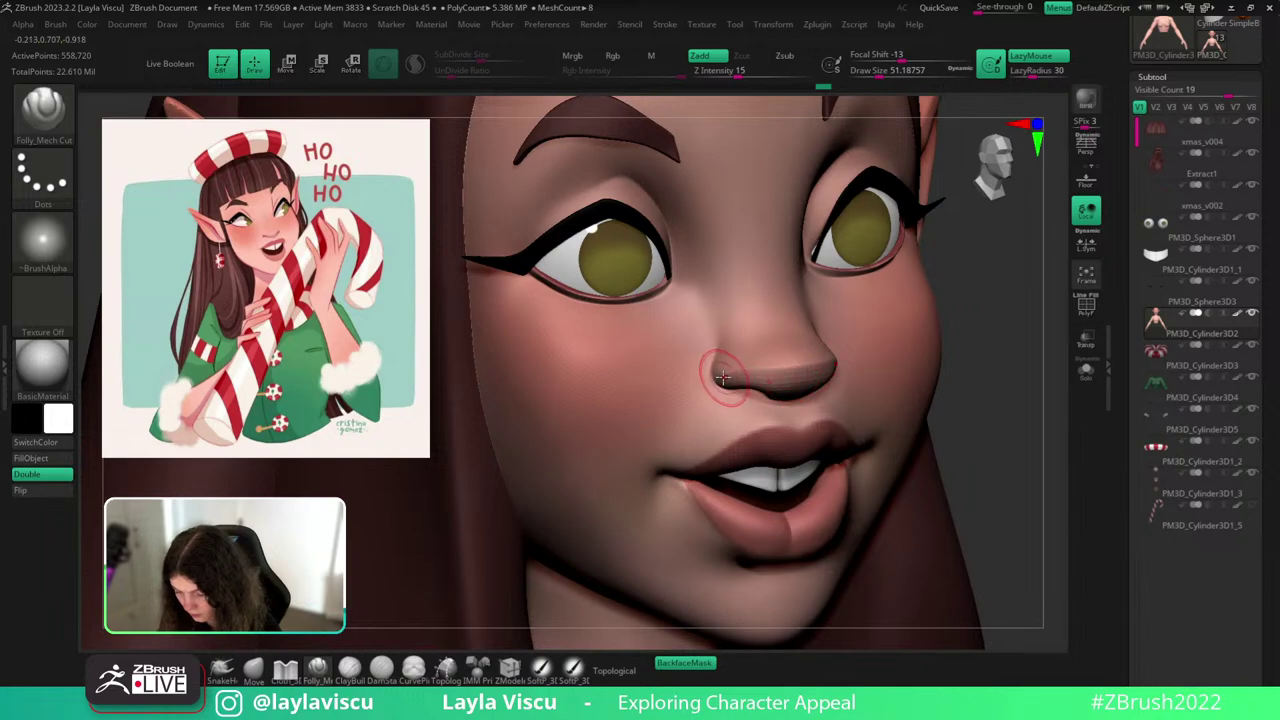
pyautogui.hotkey('ctrl', 'z')
pyautogui.keyDown('ctrl'); pyautogui.moveTo(897, 320); pyautogui.dragTo(862, 238, button='right'); pyautogui.keyUp('ctrl')
pyautogui.keyDown('shift'); pyautogui.moveTo(1004, 372); pyautogui.dragTo(1020, 383, button='right'); pyautogui.keyUp('shift')
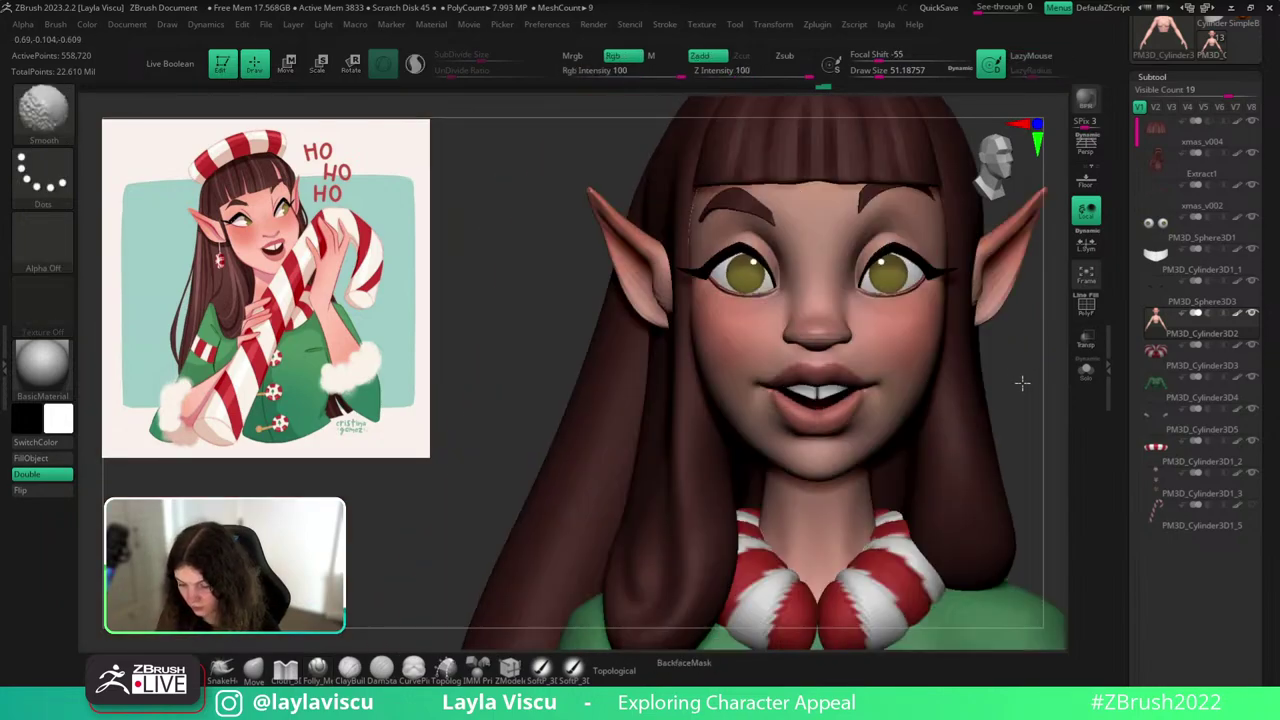
# Smooth the front of the nose tip and check the nose from the side and front.
pyautogui.keyDown('ctrl'); pyautogui.moveTo(831, 324); pyautogui.dragTo(902, 422, button='right'); pyautogui.keyUp('ctrl')
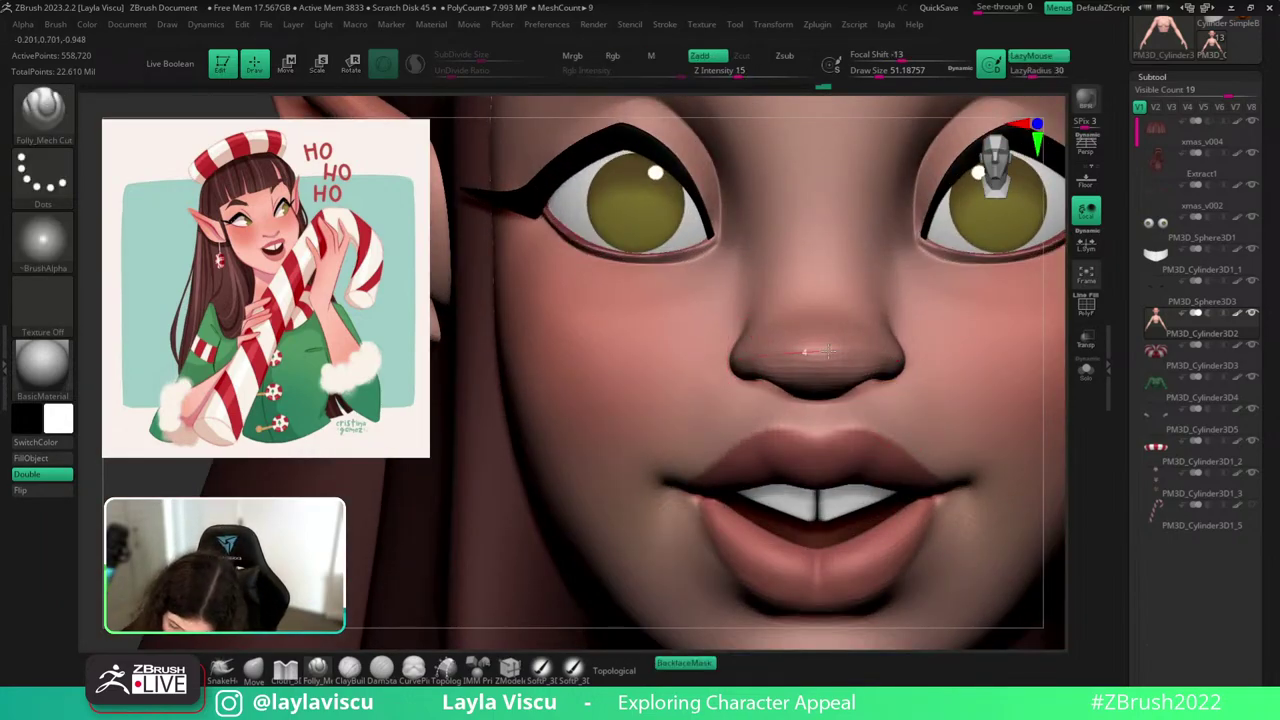
pyautogui.keyDown('shift'); pyautogui.moveTo(790, 350); pyautogui.dragTo(823, 346); pyautogui.keyUp('shift')
pyautogui.keyDown('ctrl'); pyautogui.moveTo(743, 326); pyautogui.dragTo(728, 232, button='right'); pyautogui.keyUp('ctrl')
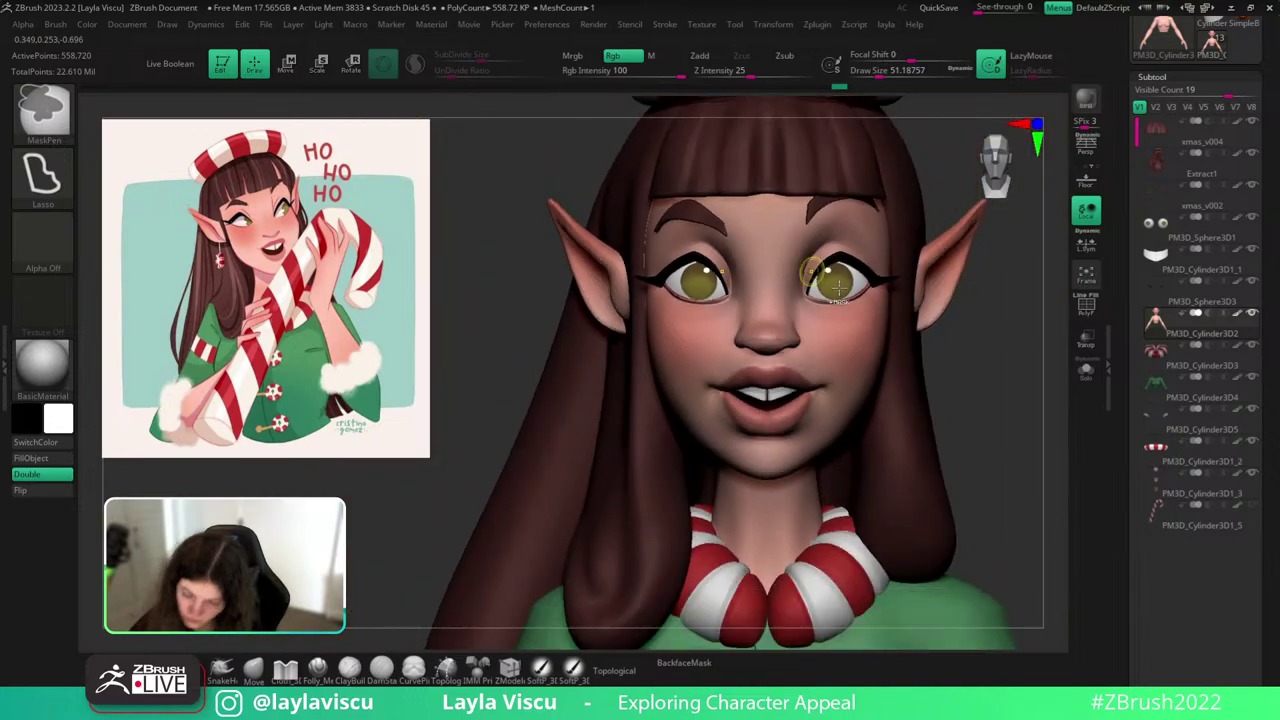
pyautogui.moveTo(986, 360); pyautogui.dragTo(850, 354, button='right')
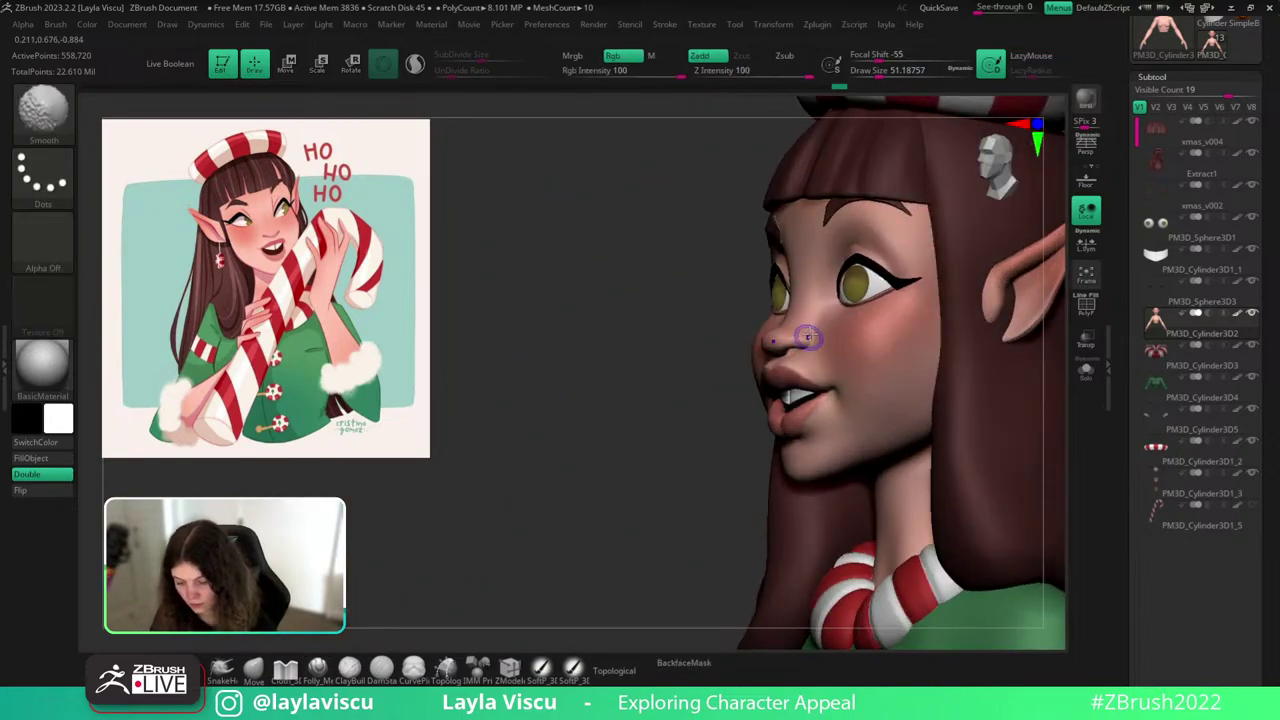
pyautogui.moveTo(668, 429); pyautogui.dragTo(996, 380, button='right')
pyautogui.keyDown('ctrl'); pyautogui.moveTo(980, 390); pyautogui.dragTo(957, 309, button='right'); pyautogui.keyUp('ctrl')
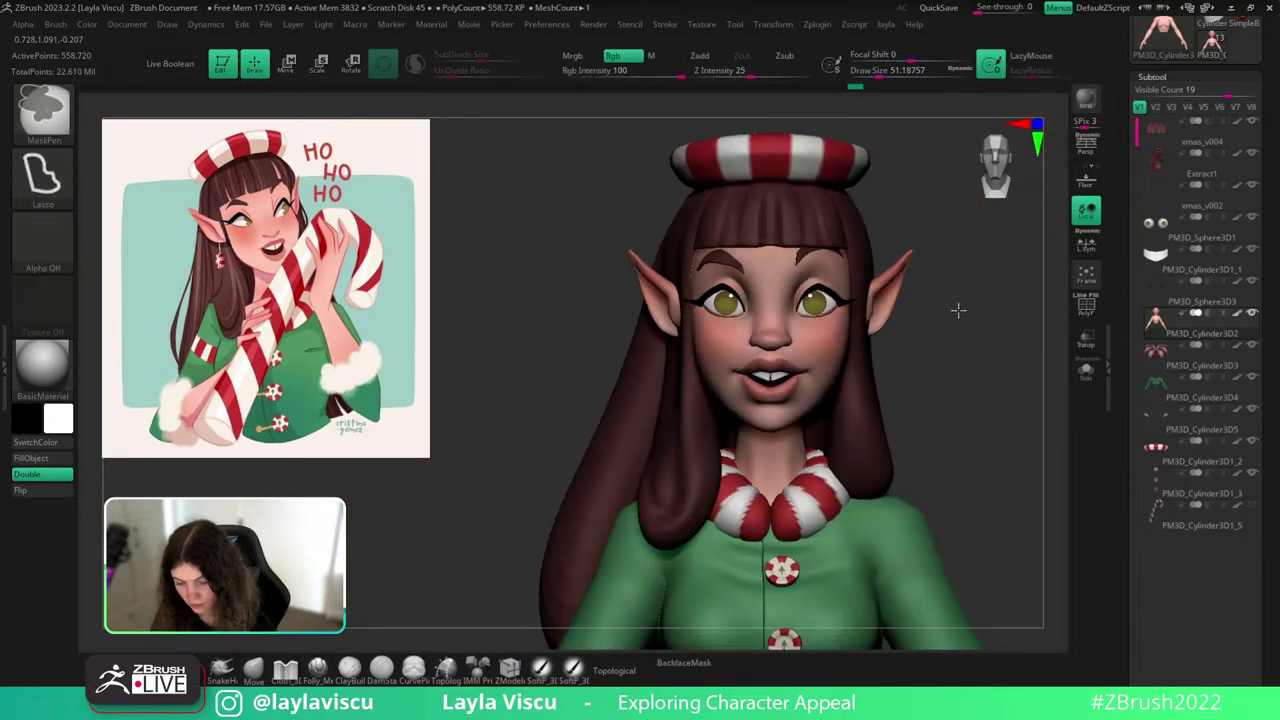
# Reshape the nose tip and nostril wing with the Move brush at a draw size of about 54, and raise the mesh's subdivision level.
pyautogui.moveTo(870, 325)
pyautogui.mouseDown(button='right')
pyautogui.moveTo(986, 339)
pyautogui.moveTo(974, 369)
pyautogui.moveTo(864, 376)
pyautogui.mouseUp(button='right')
pyautogui.keyDown('ctrl'); pyautogui.moveTo(864, 376); pyautogui.dragTo(851, 463, button='right'); pyautogui.keyUp('ctrl')
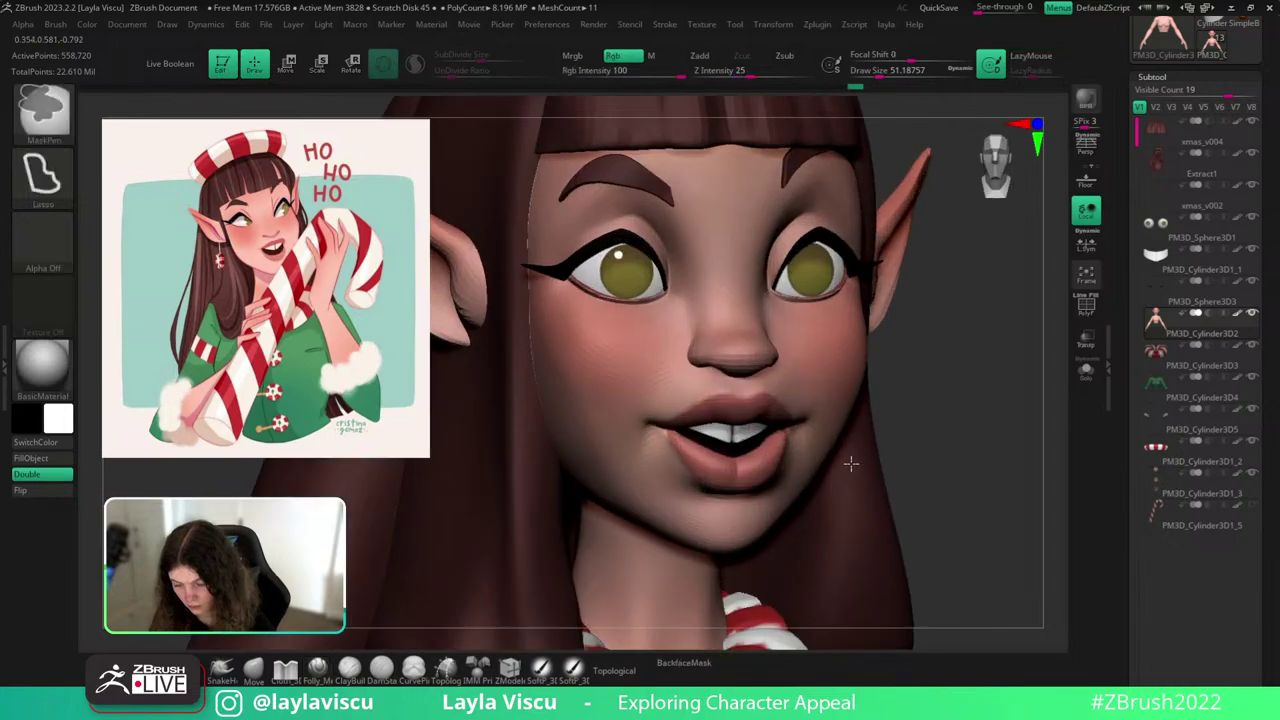
pyautogui.moveTo(985, 407)
pyautogui.keyDown('ctrl'); pyautogui.mouseDown(button='right')
pyautogui.moveTo(972, 365)
pyautogui.moveTo(1007, 406)
pyautogui.moveTo(771, 491)
pyautogui.moveTo(730, 531)
pyautogui.mouseUp(button='right'); pyautogui.keyUp('ctrl')
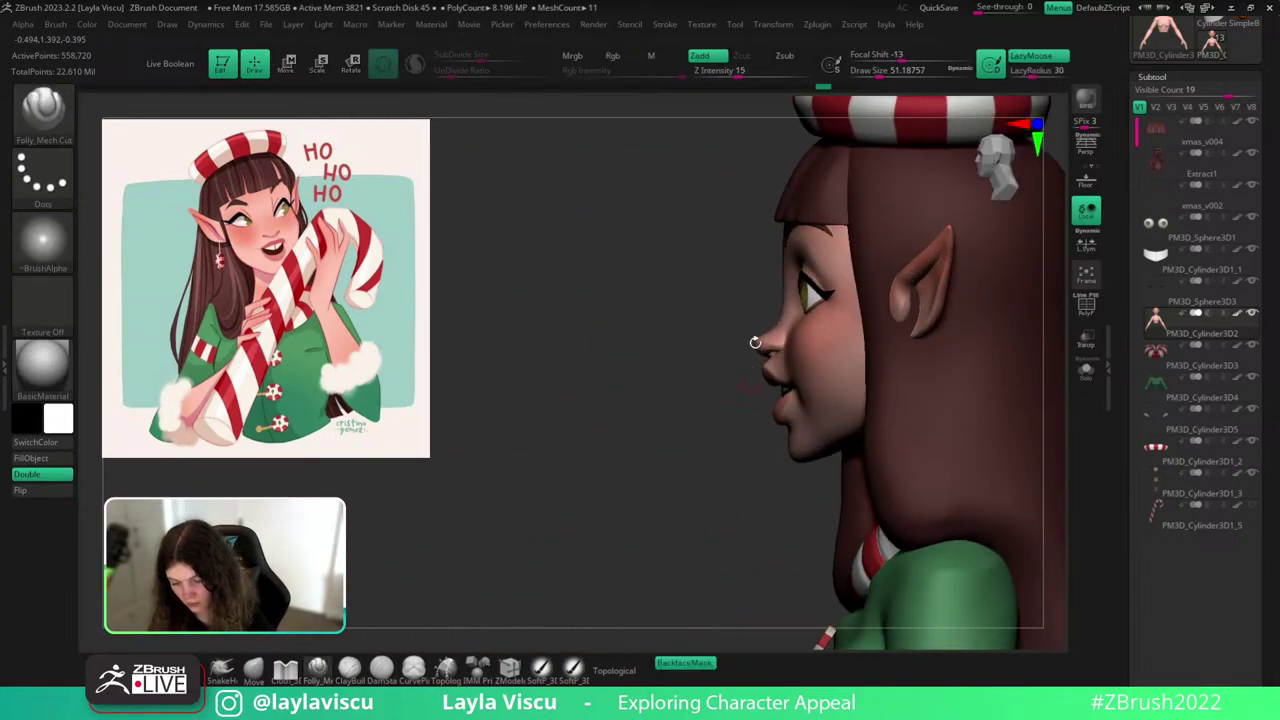
pyautogui.keyDown('ctrl'); pyautogui.moveTo(755, 343); pyautogui.dragTo(834, 520, button='right'); pyautogui.keyUp('ctrl')
pyautogui.click(255, 667)
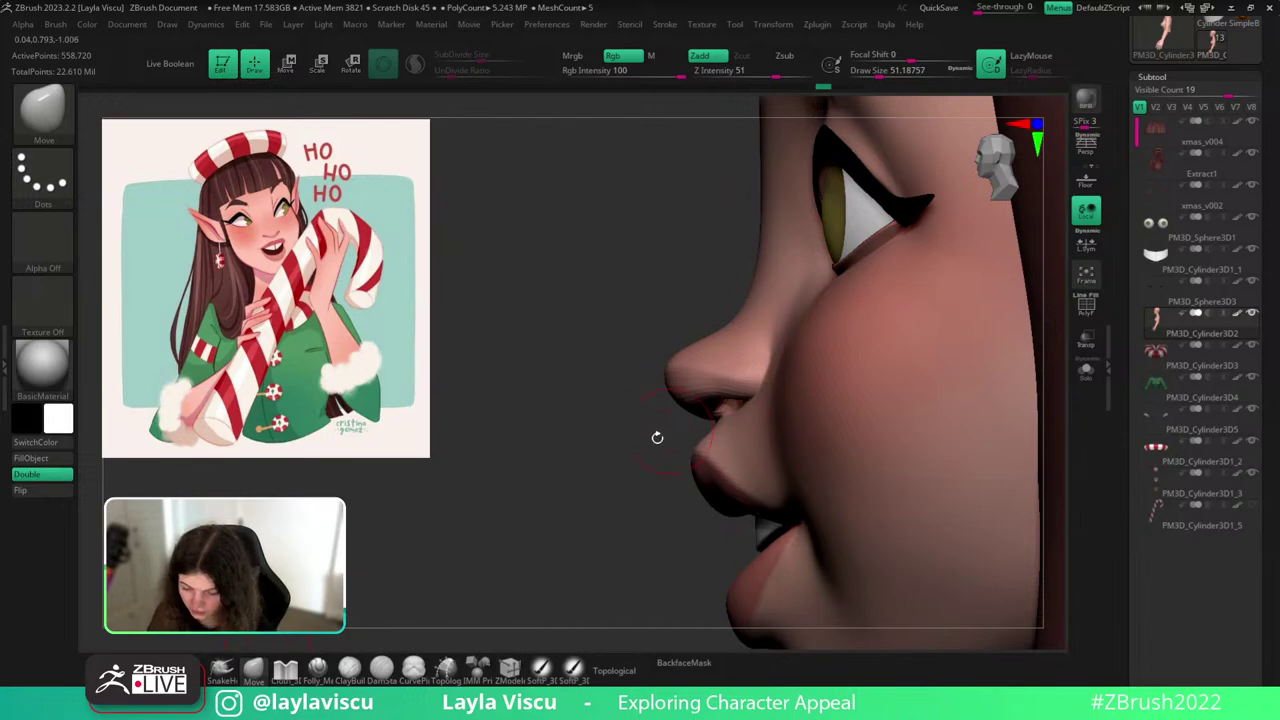
pyautogui.moveTo(657, 438)
pyautogui.mouseDown(button='right')
pyautogui.moveTo(742, 434)
pyautogui.moveTo(606, 537)
pyautogui.moveTo(694, 409)
pyautogui.moveTo(680, 450)
pyautogui.mouseUp(button='right')
pyautogui.moveTo(520, 500)
pyautogui.mouseDown(button='right')
pyautogui.moveTo(595, 476)
pyautogui.moveTo(717, 397)
pyautogui.mouseUp(button='right')
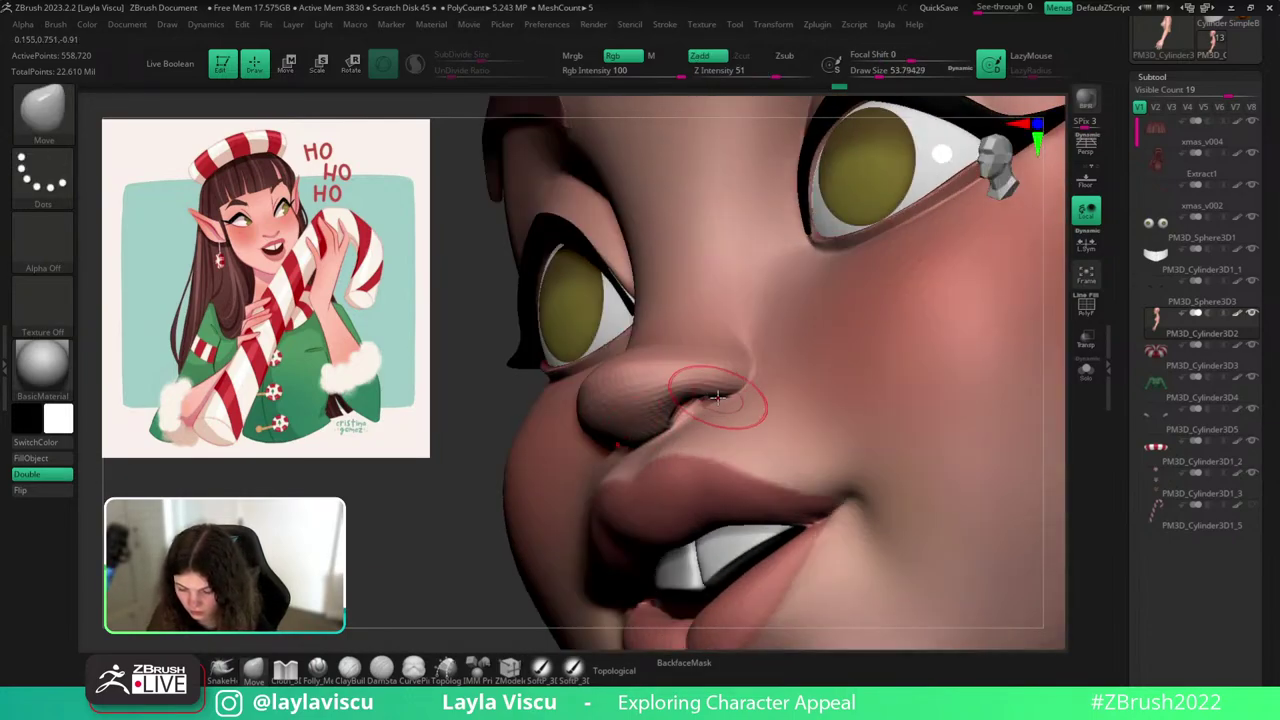
pyautogui.press('d')
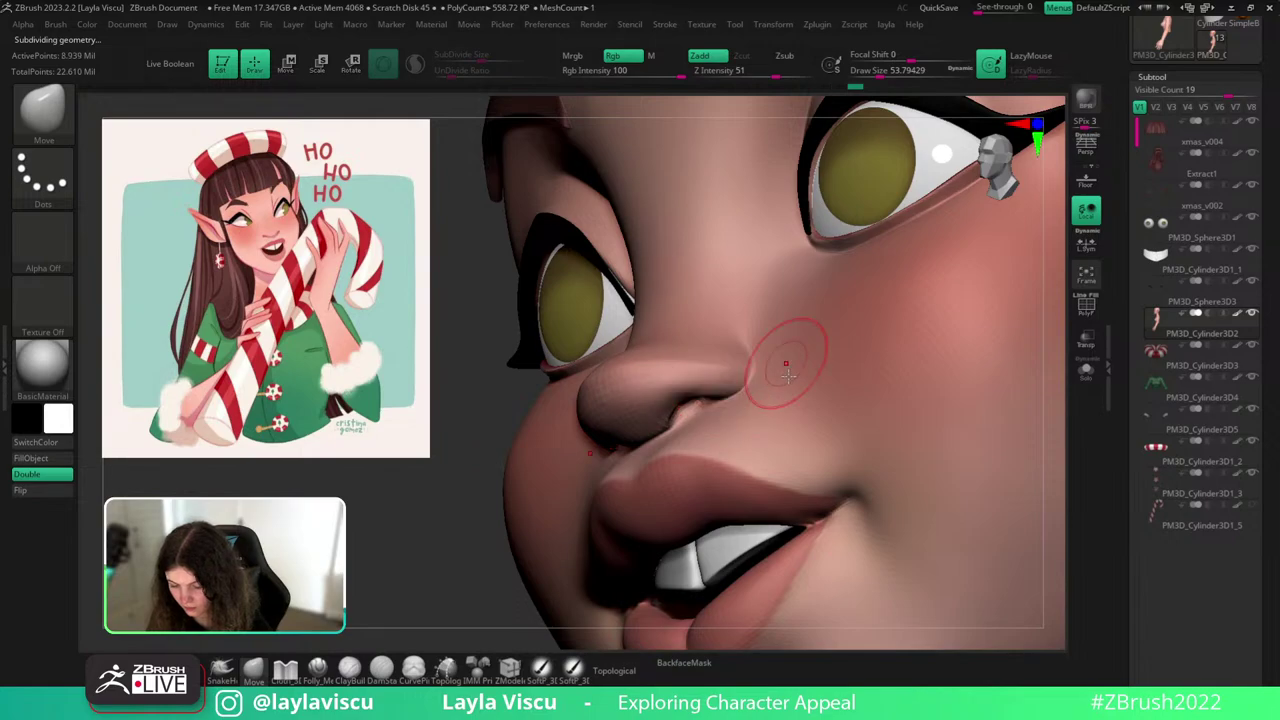
# Smooth the middle of the nose tip down to its underside at the higher subdivision level.
pyautogui.moveTo(771, 437)
pyautogui.keyDown('ctrl'); pyautogui.mouseDown(button='right')
pyautogui.moveTo(646, 226)
pyautogui.moveTo(685, 520)
pyautogui.moveTo(977, 426)
pyautogui.mouseUp(button='right'); pyautogui.keyUp('ctrl')
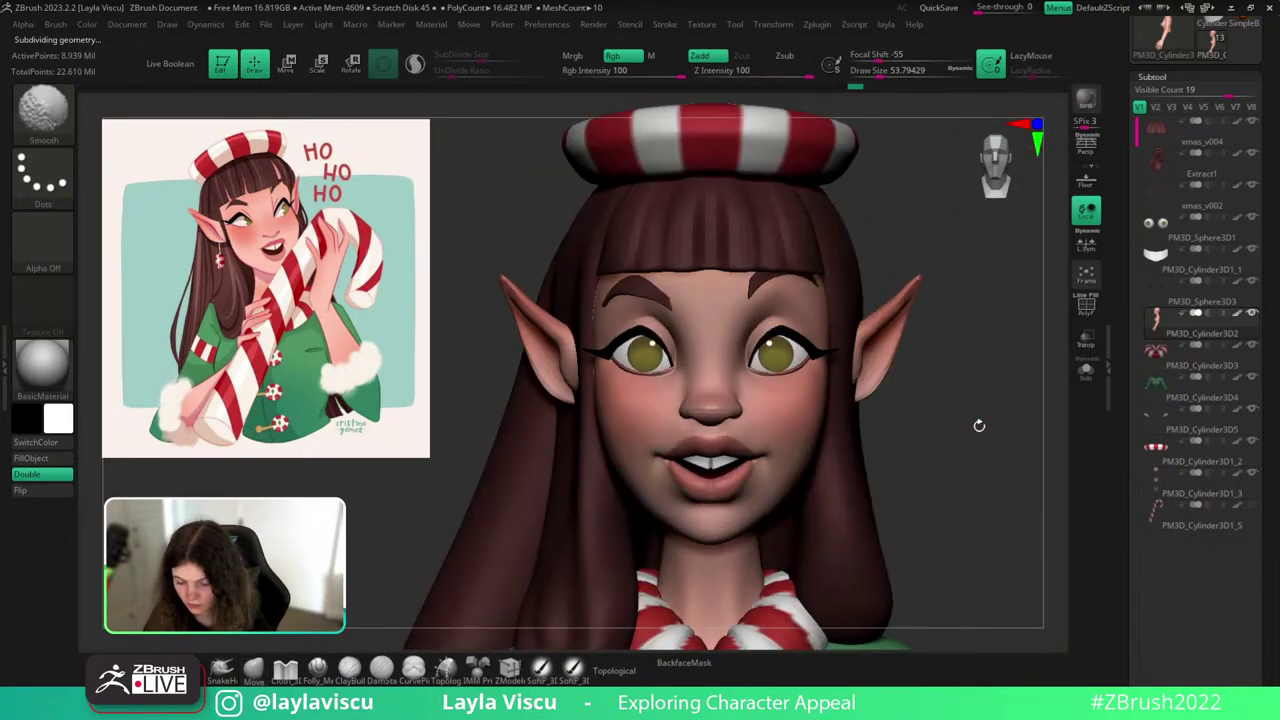
pyautogui.keyDown('ctrl'); pyautogui.moveTo(703, 386); pyautogui.dragTo(721, 400, button='right'); pyautogui.keyUp('ctrl')
pyautogui.moveTo(722, 412)
pyautogui.keyDown('shift'); pyautogui.mouseDown()
pyautogui.moveTo(738, 411)
pyautogui.moveTo(729, 442)
pyautogui.mouseUp(); pyautogui.keyUp('shift')
pyautogui.keyDown('ctrl'); pyautogui.moveTo(729, 447); pyautogui.dragTo(860, 330, button='right'); pyautogui.keyUp('ctrl')
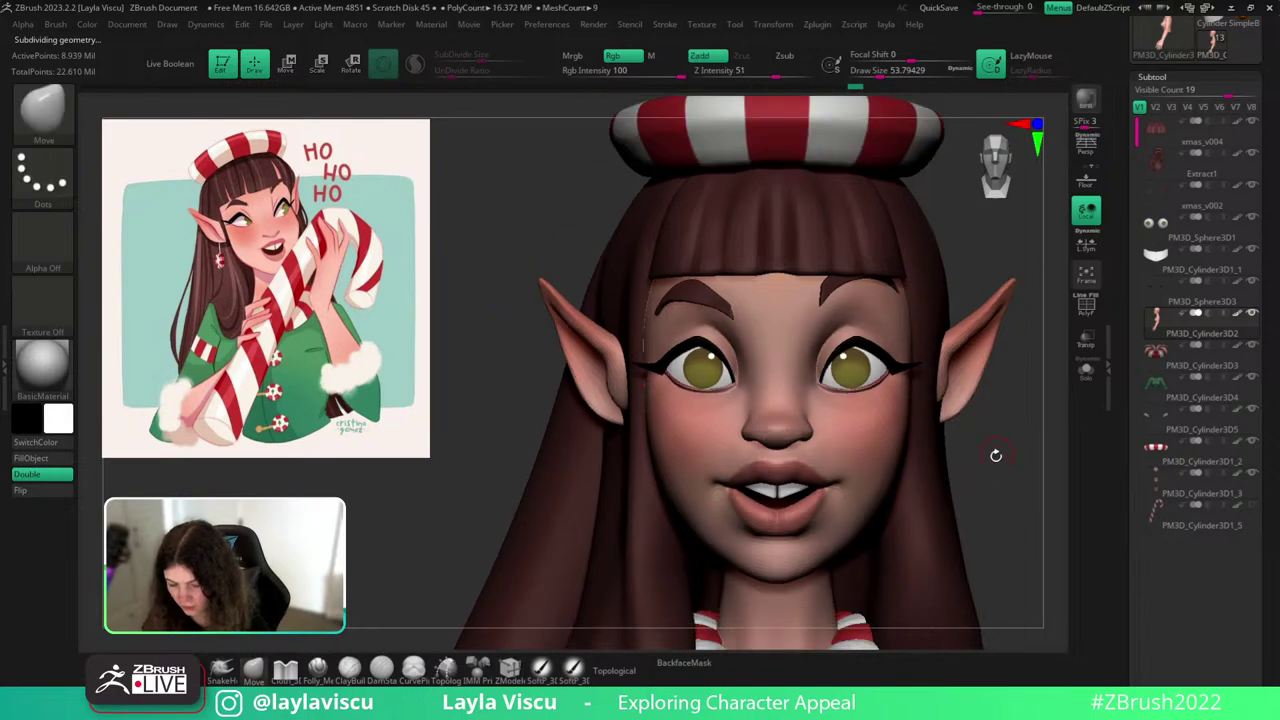
# Carve a short stroke beside the nose tip with the Folly_Mech Cut brush at a draw size of about 54.
pyautogui.moveTo(1026, 458)
pyautogui.mouseDown(button='right')
pyautogui.moveTo(1060, 451)
pyautogui.moveTo(1014, 441)
pyautogui.moveTo(1024, 474)
pyautogui.mouseUp(button='right')
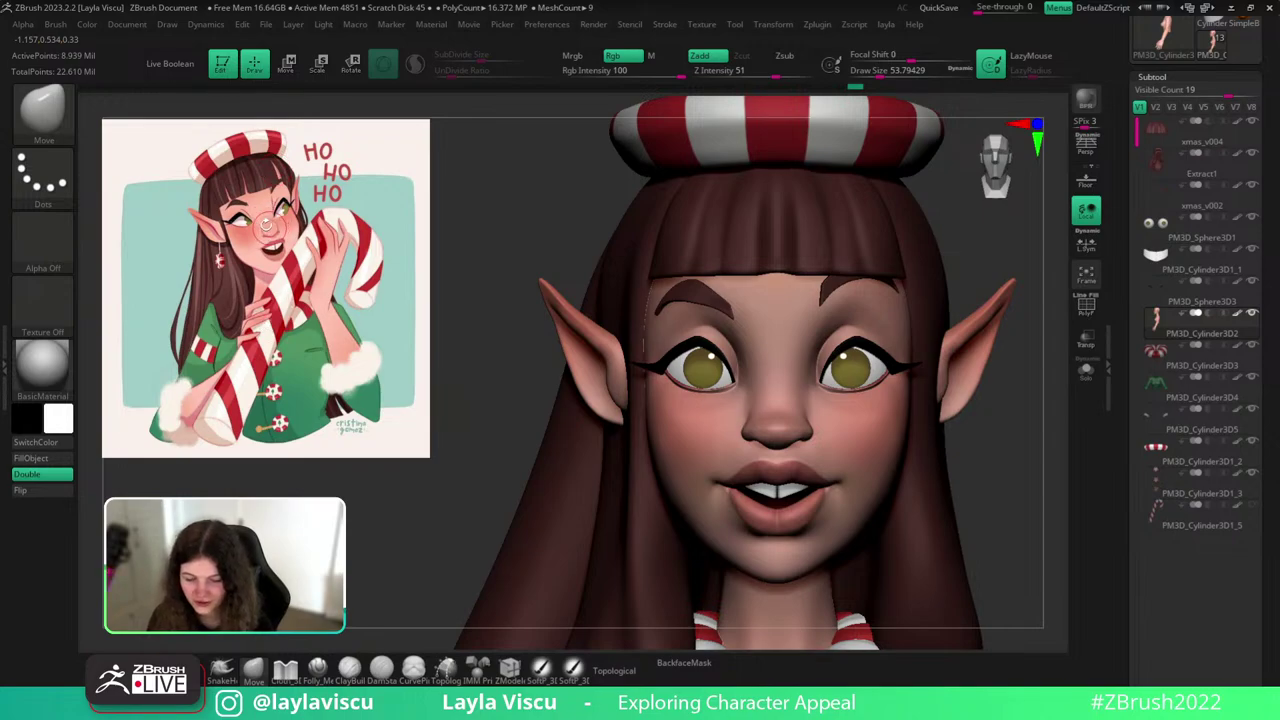
pyautogui.moveTo(1024, 430); pyautogui.dragTo(1033, 421, button='right')
pyautogui.keyDown('ctrl'); pyautogui.moveTo(709, 420); pyautogui.dragTo(700, 475, button='right'); pyautogui.keyUp('ctrl')
pyautogui.click(318, 668)
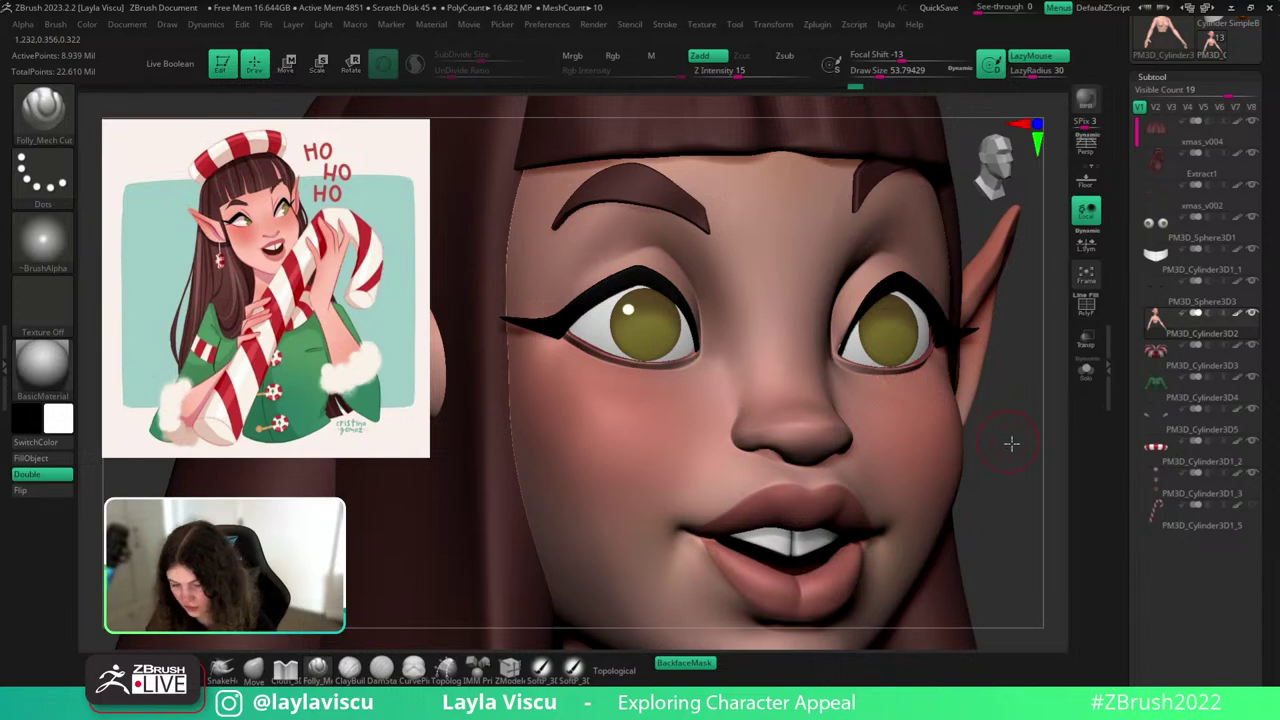
pyautogui.moveTo(1012, 443); pyautogui.dragTo(995, 426)
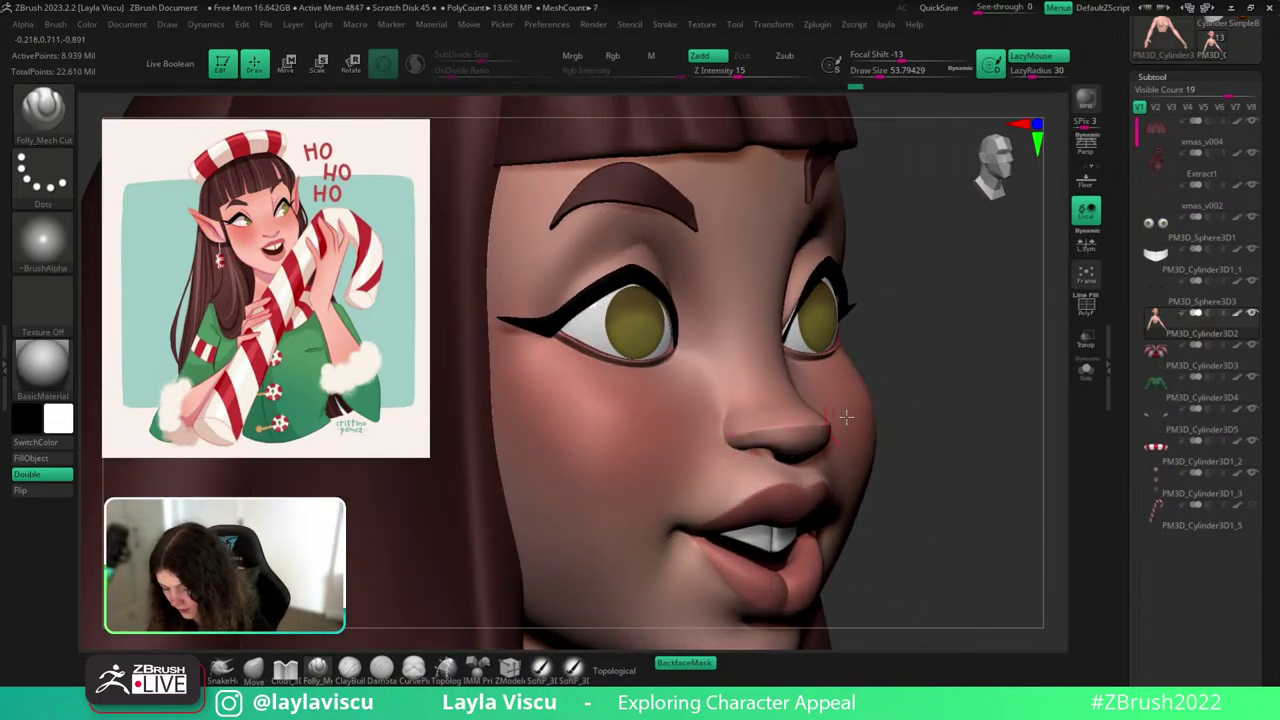
pyautogui.moveTo(846, 417); pyautogui.dragTo(850, 415)
pyautogui.moveTo(925, 438); pyautogui.dragTo(867, 433)
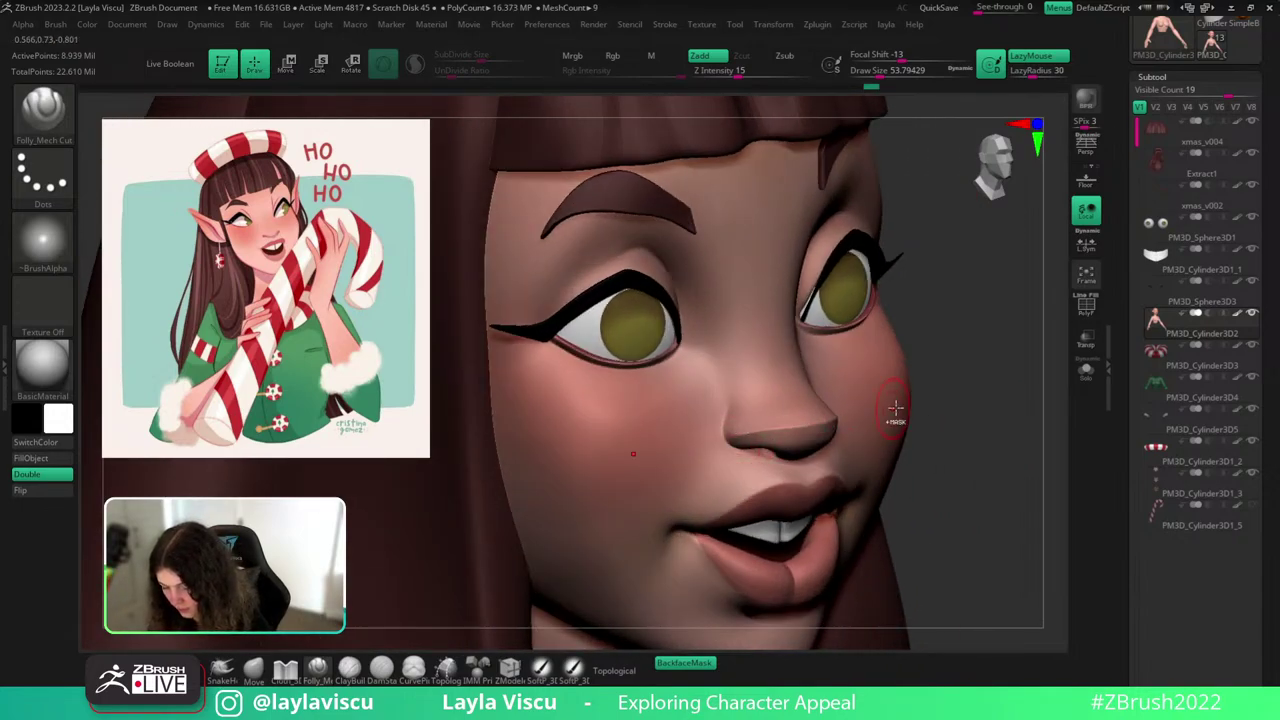
# Smooth the side of the nose and check the face and upper body from the front and the side.
pyautogui.keyDown('ctrl'); pyautogui.moveTo(896, 408); pyautogui.dragTo(905, 350, button='right'); pyautogui.keyUp('ctrl')
pyautogui.keyDown('shift'); pyautogui.moveTo(994, 411); pyautogui.dragTo(950, 425); pyautogui.keyUp('shift')
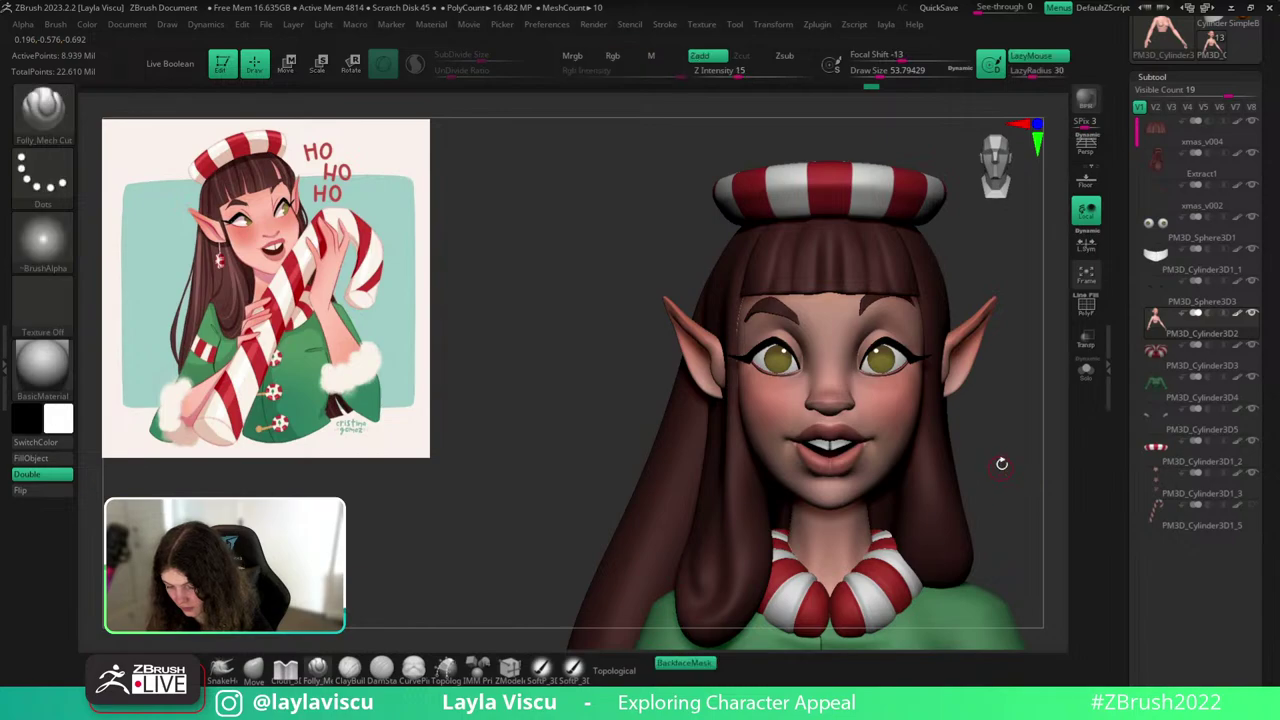
pyautogui.keyDown('ctrl'); pyautogui.moveTo(947, 445); pyautogui.dragTo(951, 522, button='right'); pyautogui.keyUp('ctrl')
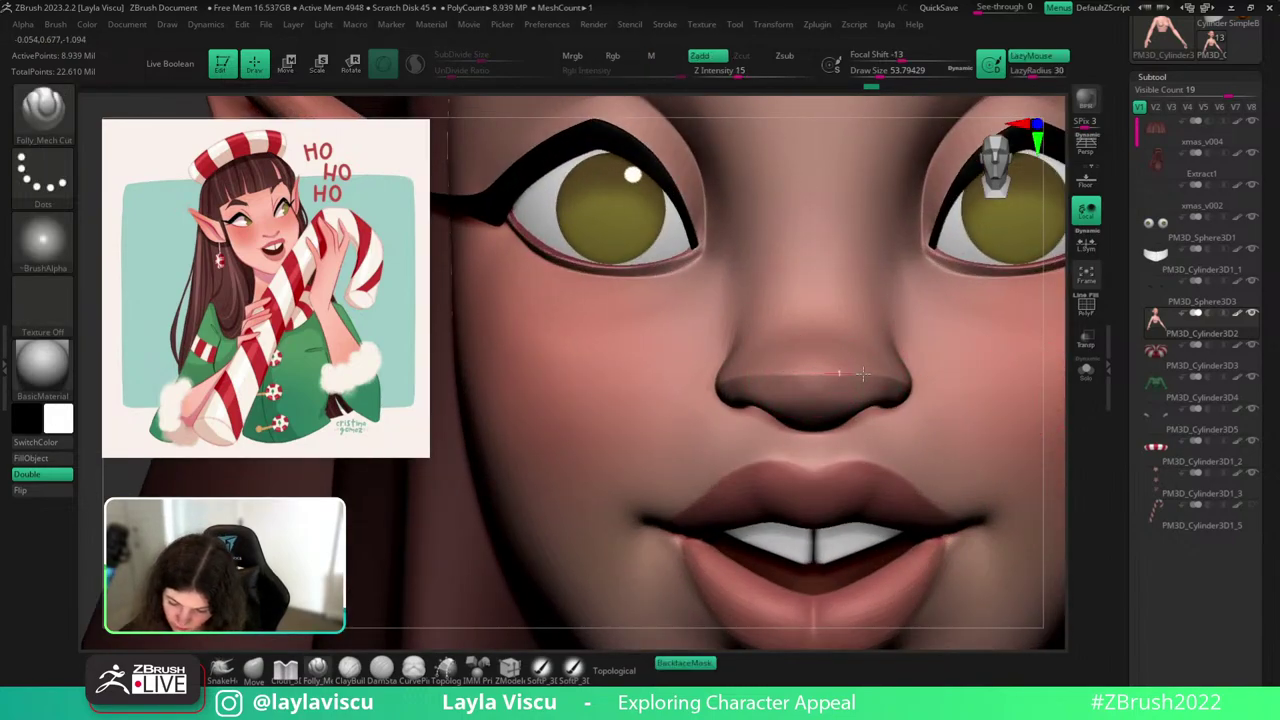
pyautogui.keyDown('ctrl'); pyautogui.moveTo(945, 445); pyautogui.dragTo(1058, 402, button='right'); pyautogui.keyUp('ctrl')
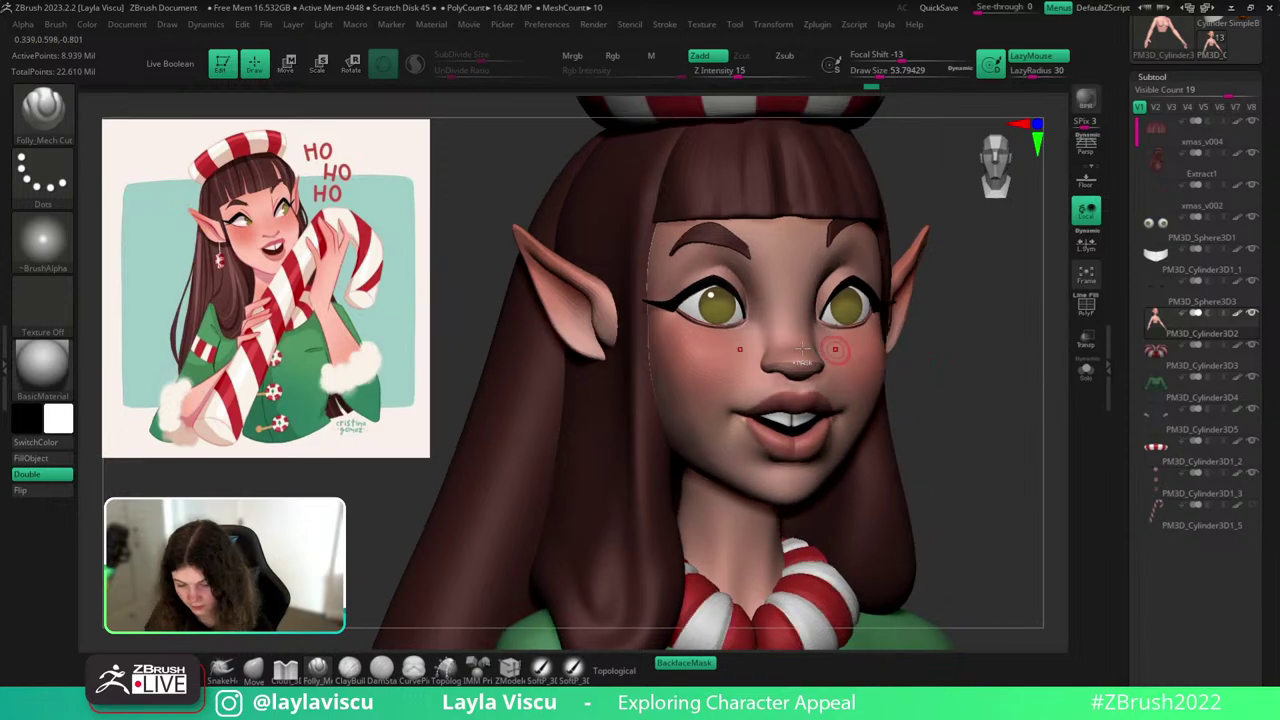
pyautogui.moveTo(984, 317); pyautogui.dragTo(1020, 343, button='right')
pyautogui.keyDown('ctrl'); pyautogui.moveTo(815, 410); pyautogui.dragTo(805, 612, button='right'); pyautogui.keyUp('ctrl')
pyautogui.keyDown('shift'); pyautogui.moveTo(729, 403); pyautogui.dragTo(780, 398); pyautogui.keyUp('shift')
pyautogui.moveTo(985, 480)
pyautogui.keyDown('ctrl'); pyautogui.mouseDown(button='right')
pyautogui.moveTo(1000, 410)
pyautogui.moveTo(1031, 494)
pyautogui.moveTo(1005, 444)
pyautogui.moveTo(1029, 437)
pyautogui.moveTo(789, 557)
pyautogui.moveTo(998, 442)
pyautogui.moveTo(1002, 457)
pyautogui.moveTo(1026, 423)
pyautogui.moveTo(974, 463)
pyautogui.moveTo(942, 415)
pyautogui.mouseUp(button='right'); pyautogui.keyUp('ctrl')
pyautogui.moveTo(942, 415); pyautogui.dragTo(992, 506, button='right')
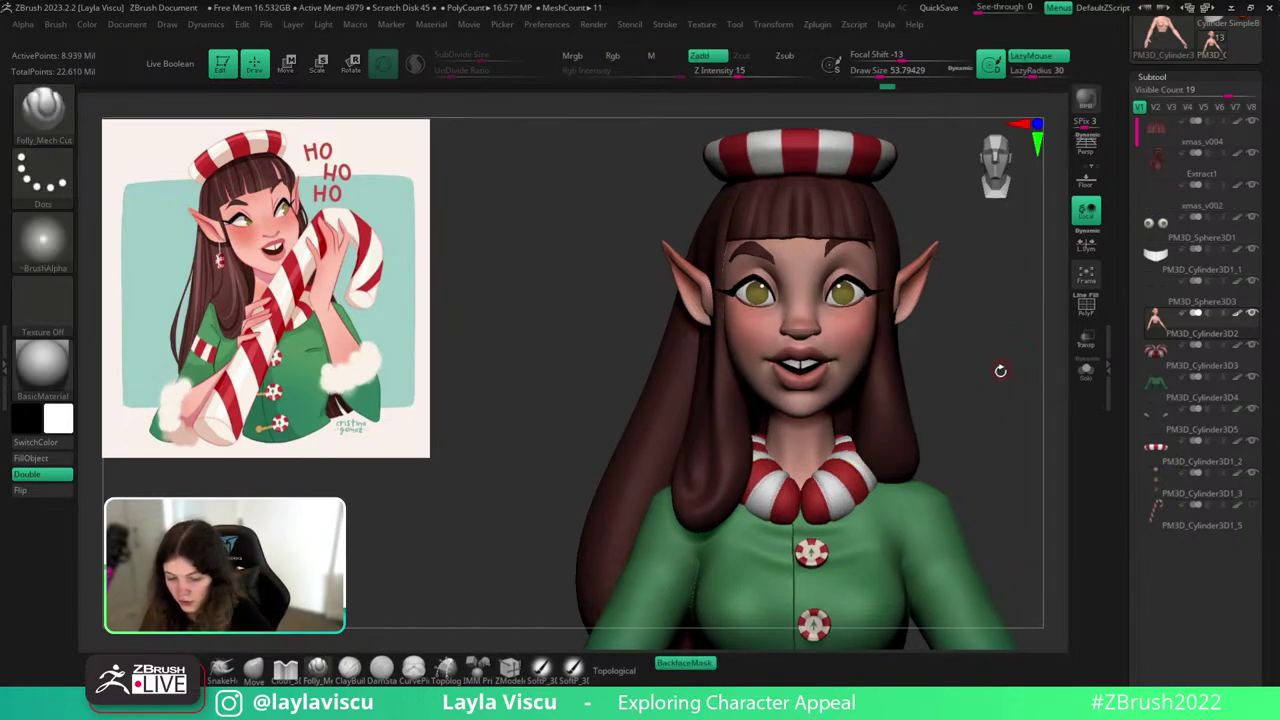
pyautogui.moveTo(996, 375); pyautogui.dragTo(1060, 374, button='right')
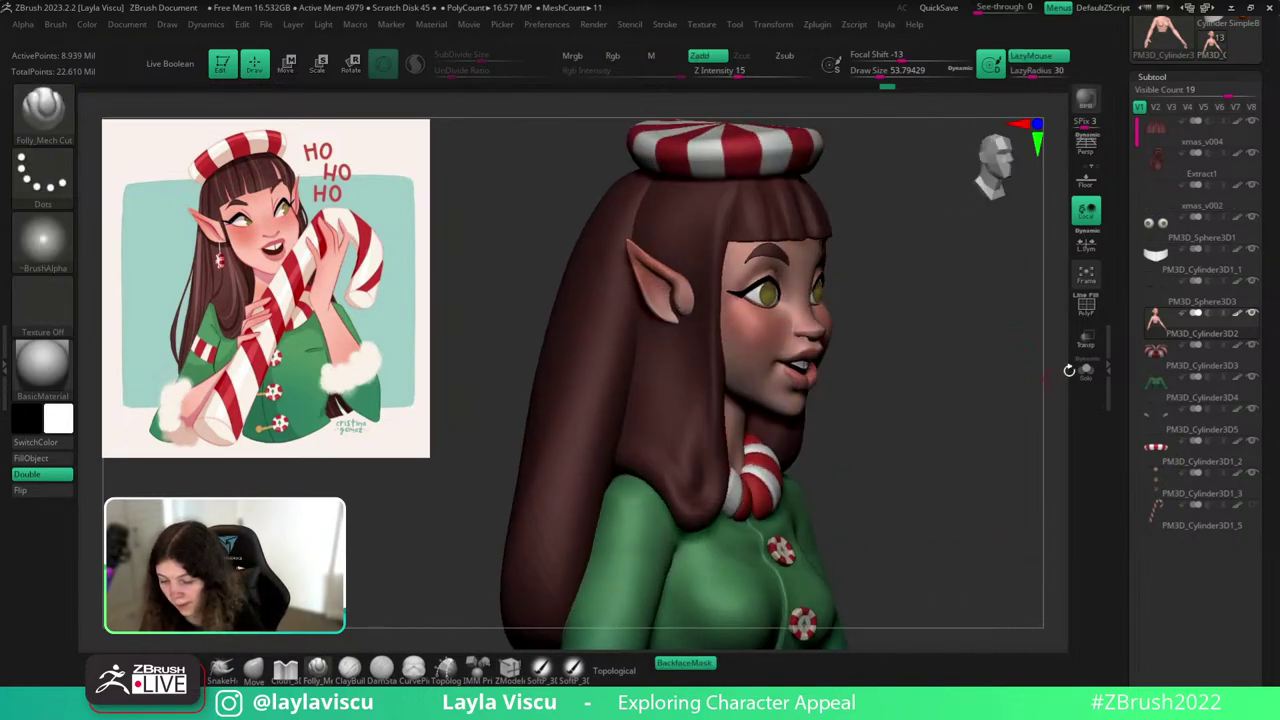
# Turn off the painted color on the two hair subtools and on all the remaining subtools.
pyautogui.click(1237, 154)
pyautogui.click(1237, 122)
pyautogui.moveTo(965, 345)
pyautogui.mouseDown(button='right')
pyautogui.moveTo(914, 340)
pyautogui.moveTo(938, 334)
pyautogui.mouseUp(button='right')
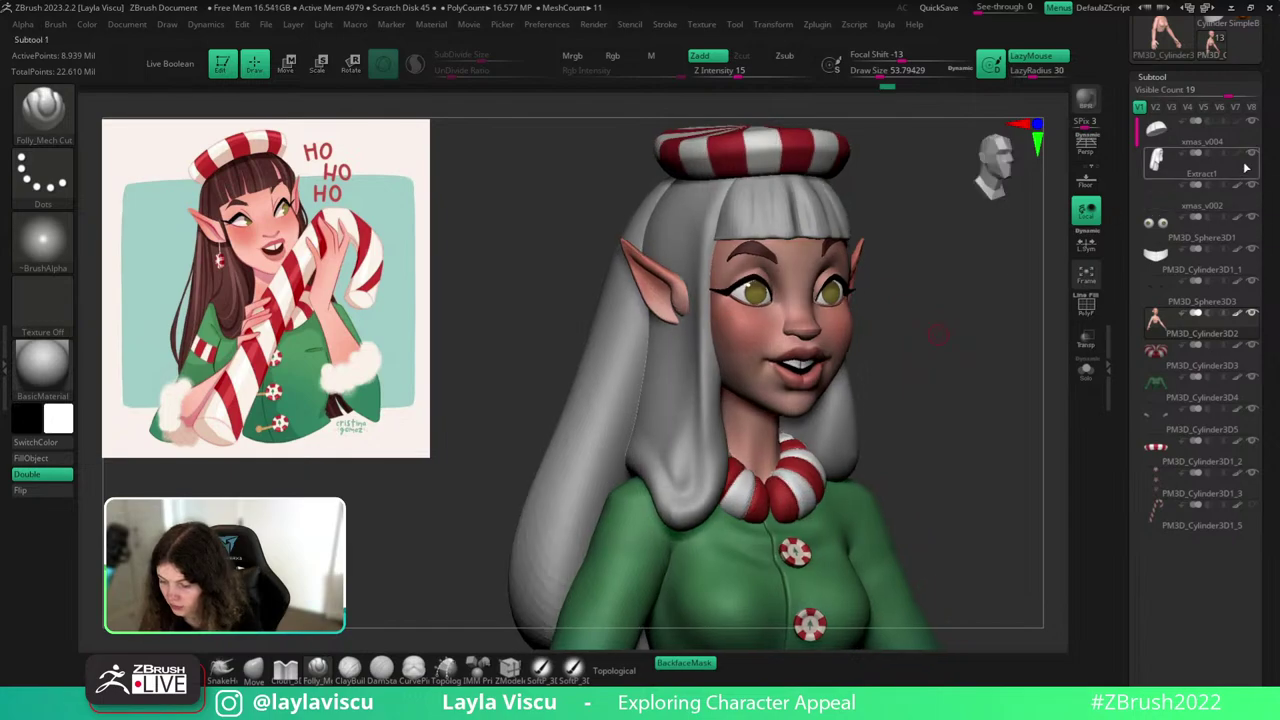
pyautogui.keyDown('ctrl'); pyautogui.keyDown('shift'); pyautogui.click(1237, 316); pyautogui.keyUp('shift'); pyautogui.keyUp('ctrl')
pyautogui.keyDown('ctrl'); pyautogui.moveTo(950, 378); pyautogui.dragTo(974, 393, button='right'); pyautogui.keyUp('ctrl')
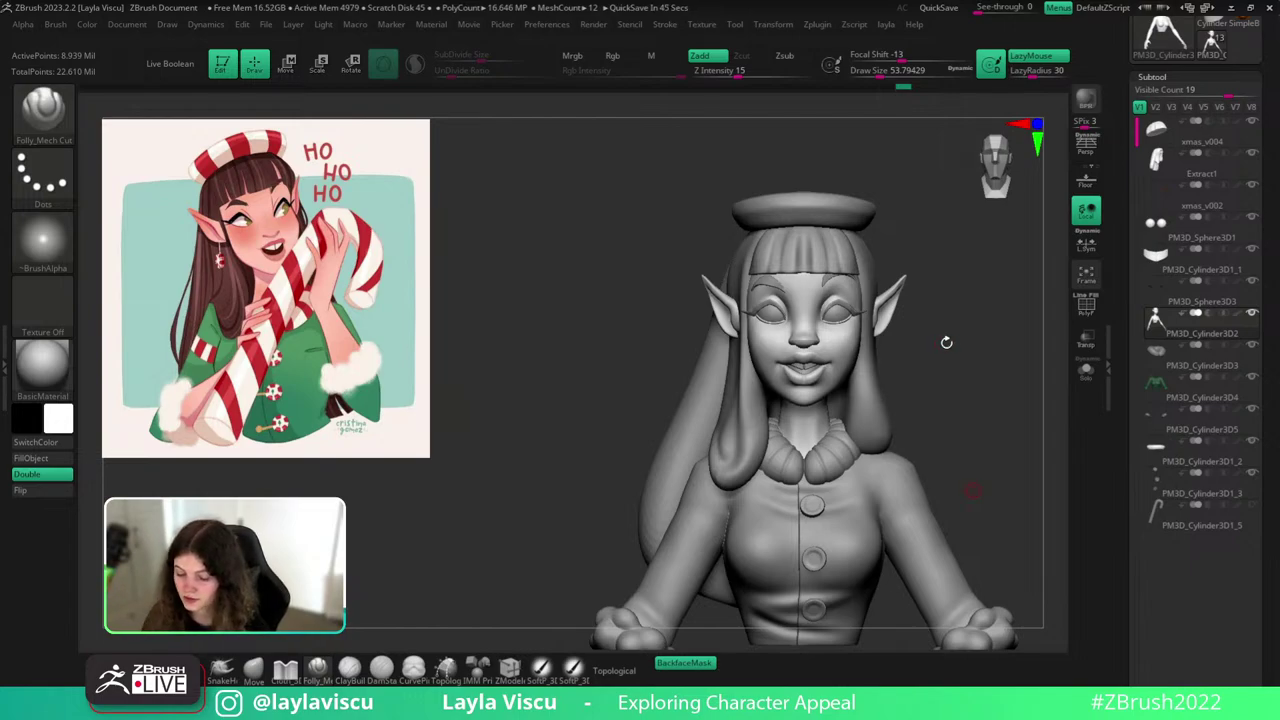
# Select and isolate the long hair, and set up the Folly_Hair brush with a draw size of about 90.
pyautogui.moveTo(946, 342)
pyautogui.mouseDown()
pyautogui.moveTo(968, 365)
pyautogui.moveTo(977, 353)
pyautogui.mouseUp()
pyautogui.keyDown('alt'); pyautogui.click(736, 438); pyautogui.keyUp('alt')
pyautogui.press('b')
pyautogui.press('f')
pyautogui.press('h')
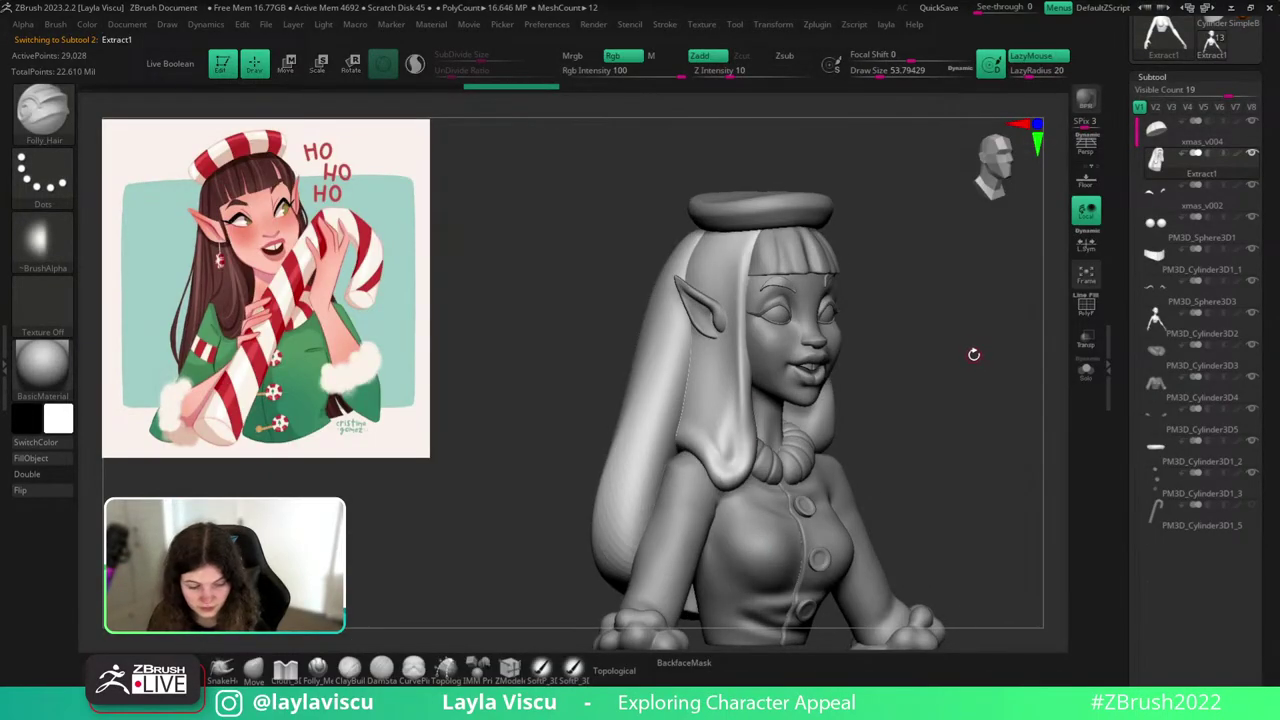
pyautogui.click(1093, 373)
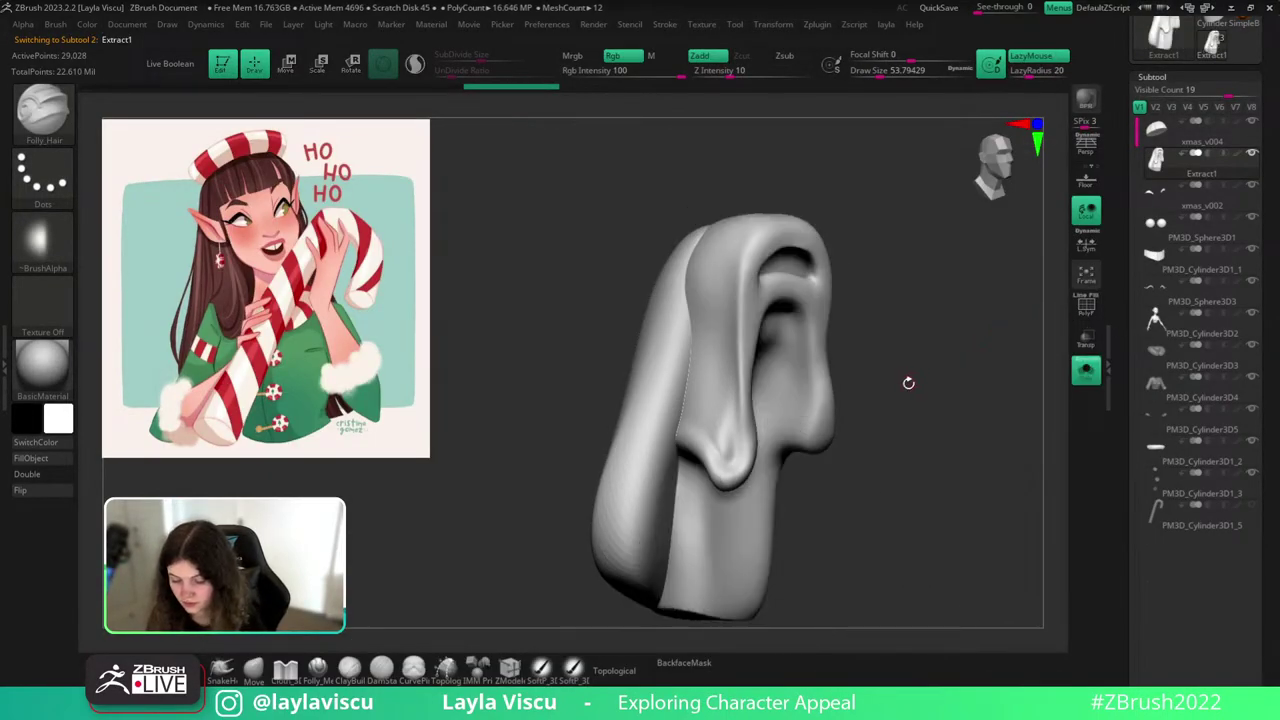
pyautogui.press('s')
pyautogui.moveTo(924, 371); pyautogui.dragTo(976, 346)
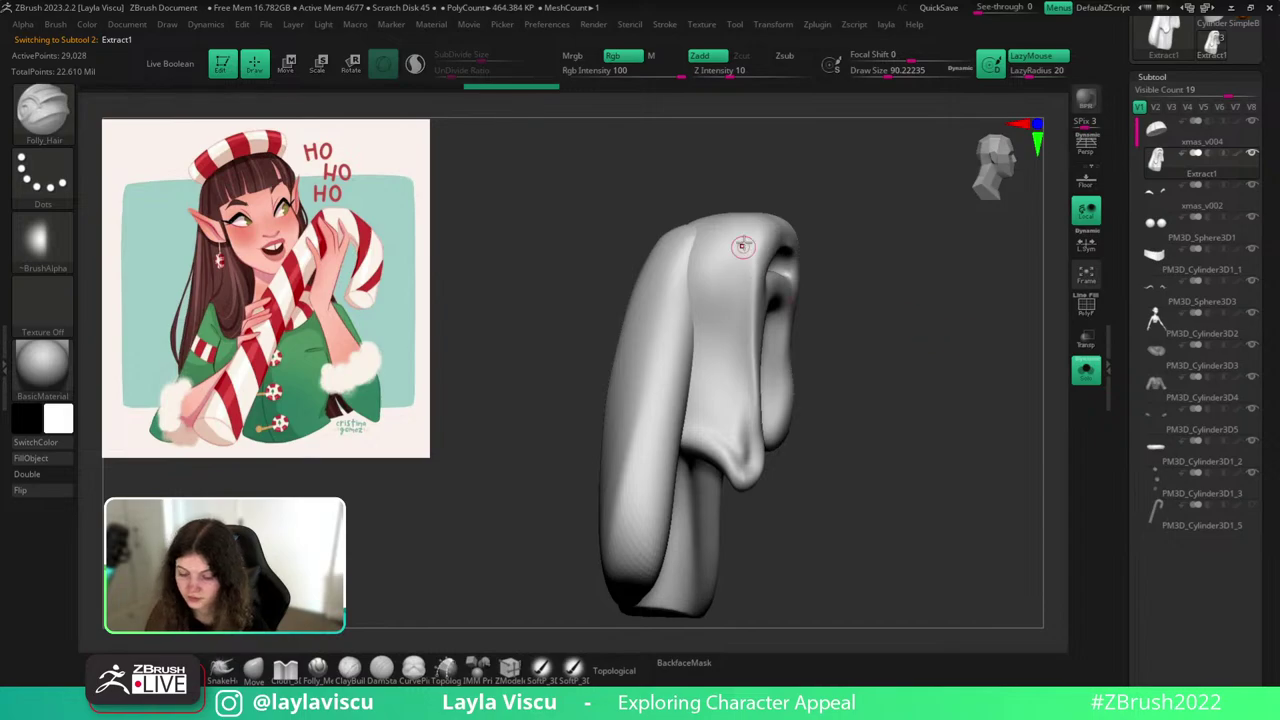
pyautogui.moveTo(739, 491); pyautogui.dragTo(738, 503)
pyautogui.keyDown('ctrl'); pyautogui.click(735, 519); pyautogui.keyUp('ctrl')
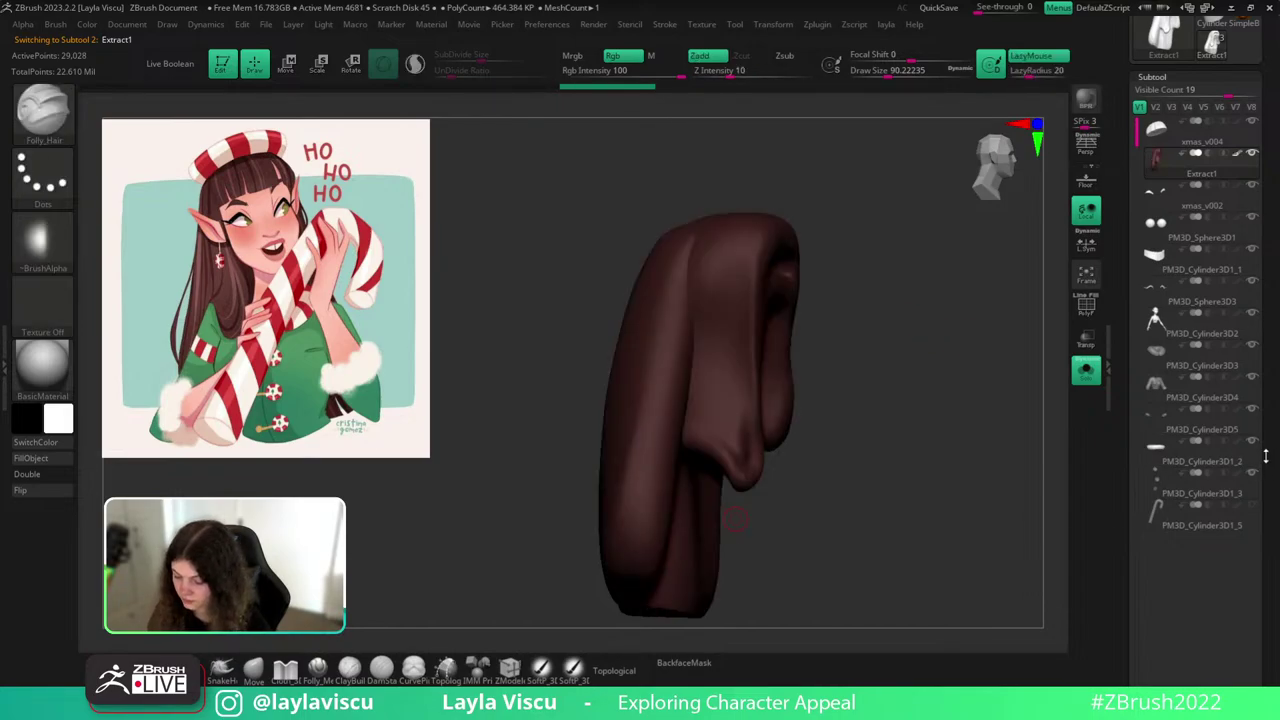
# Turn off dynamic subdivision and painted color on the long hair, and check its wireframe before showing the full character.
pyautogui.moveTo(1266, 455); pyautogui.dragTo(1236, 250)
pyautogui.scroll(8, 1155, 300)
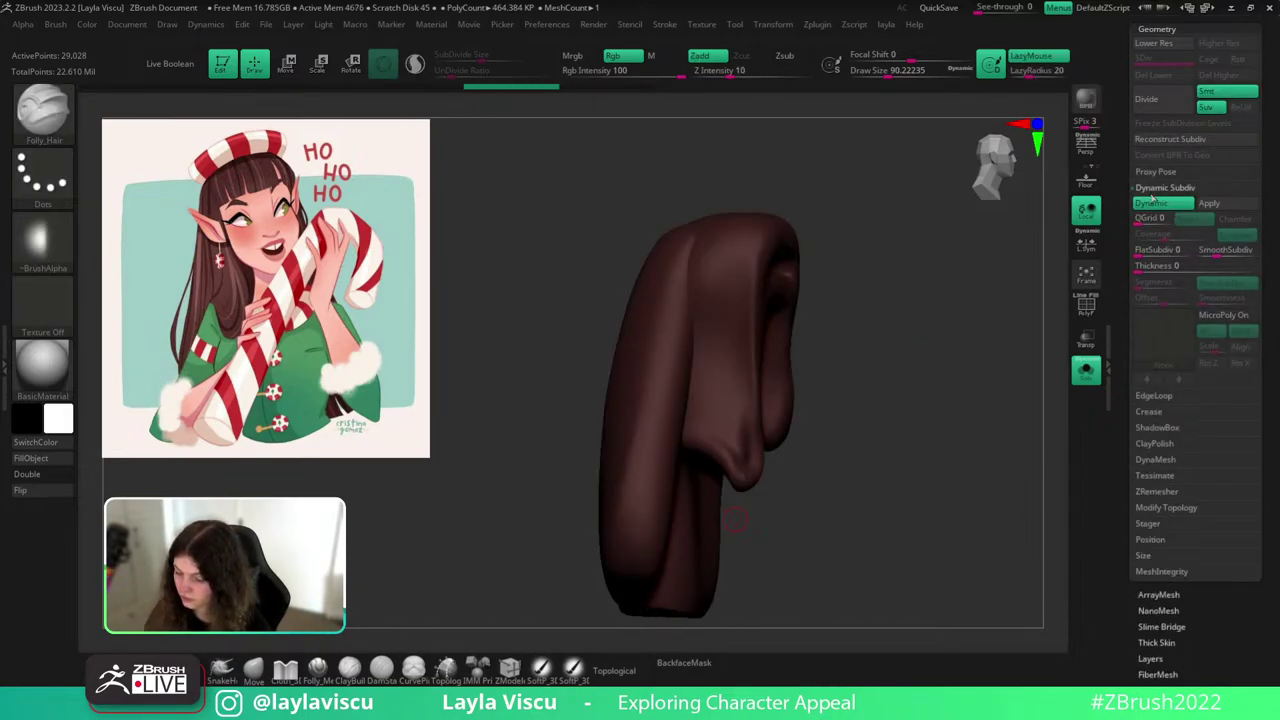
pyautogui.click(1168, 260)
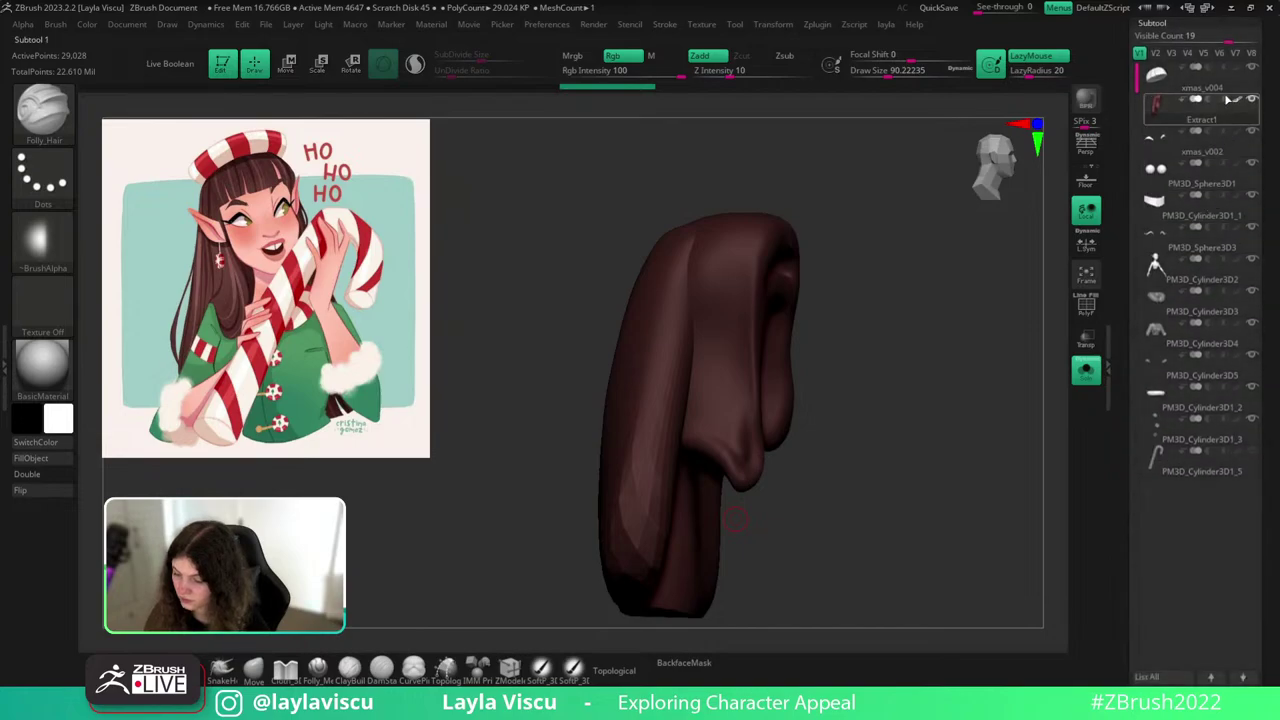
pyautogui.click(1237, 103)
pyautogui.hotkey('shift', 'f')
pyautogui.moveTo(891, 376); pyautogui.dragTo(837, 416)
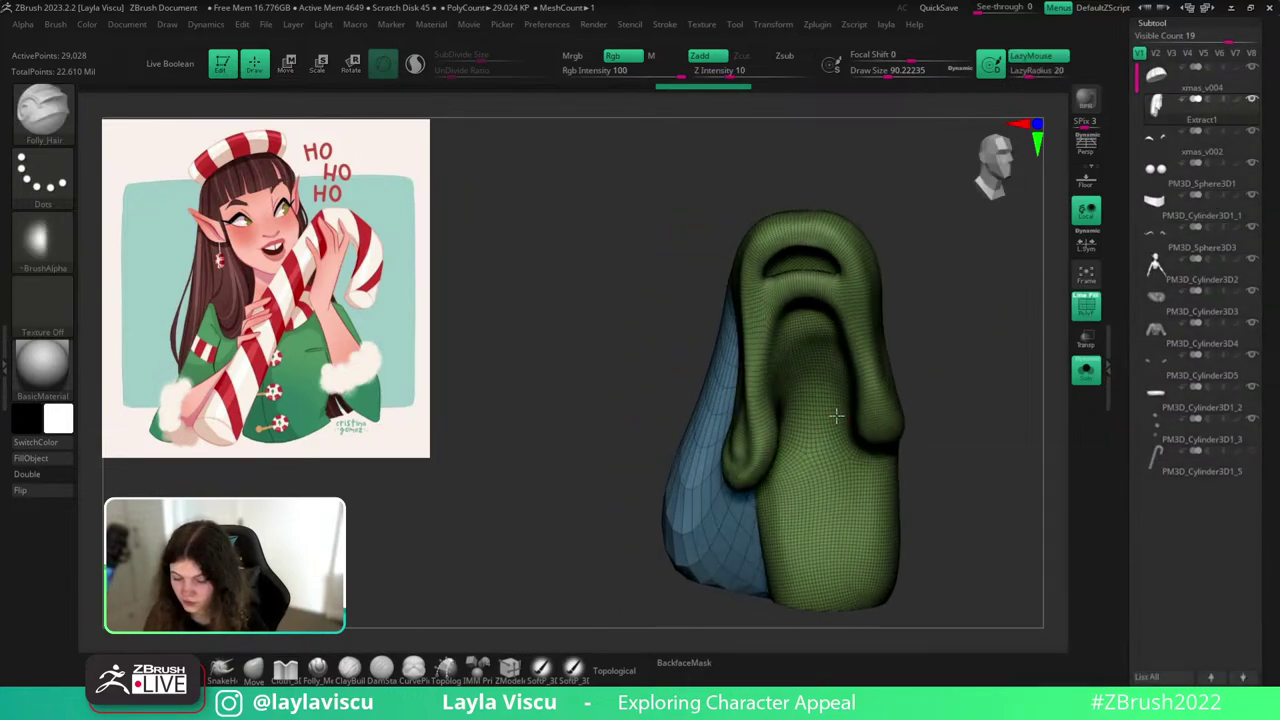
pyautogui.hotkey('shift', 'f')
pyautogui.click(1088, 372)
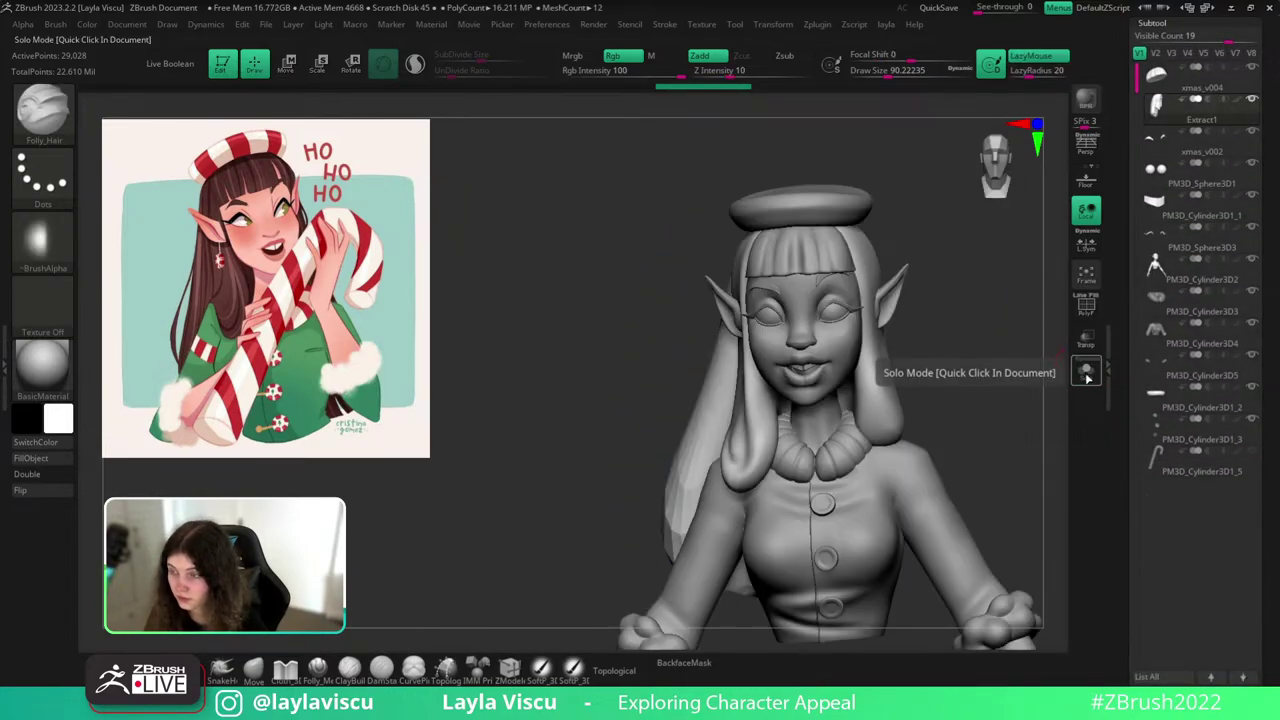
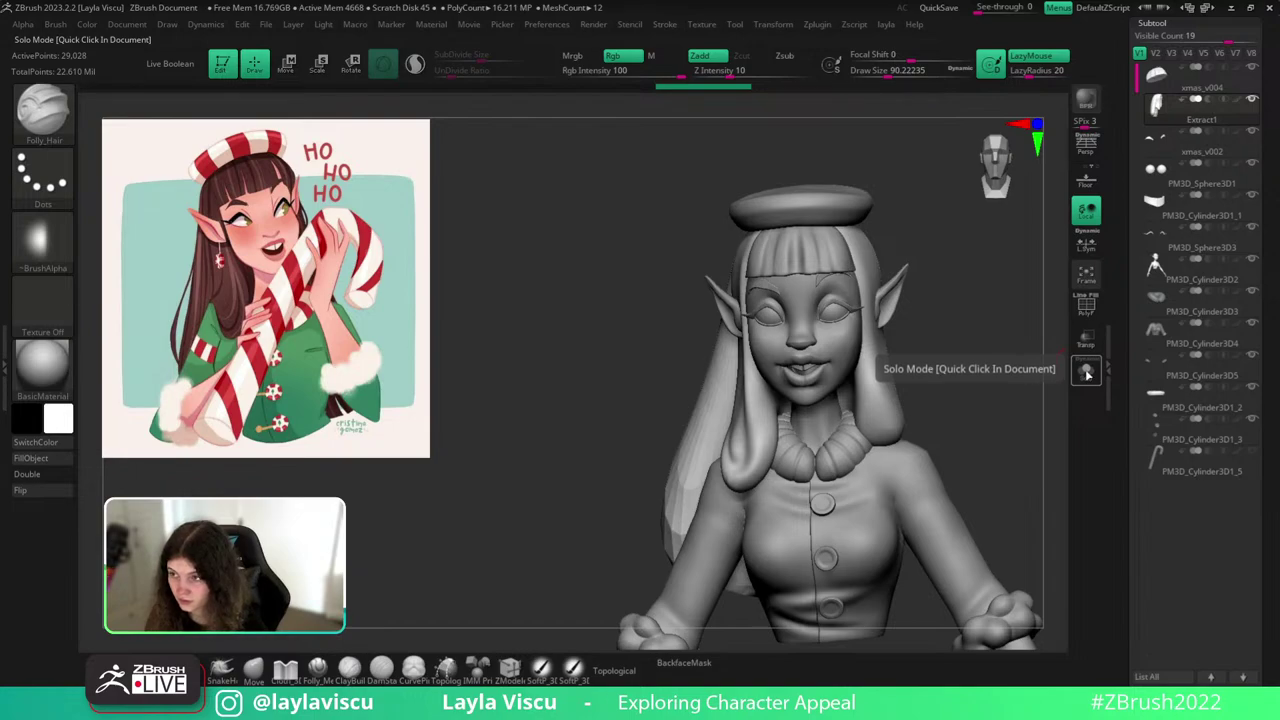
pyautogui.moveTo(994, 376); pyautogui.dragTo(1050, 382)
pyautogui.hotkey('shift', 'f')
pyautogui.keyDown('ctrl'); pyautogui.keyDown('shift'); pyautogui.click(682, 424); pyautogui.keyUp('shift'); pyautogui.keyUp('ctrl')
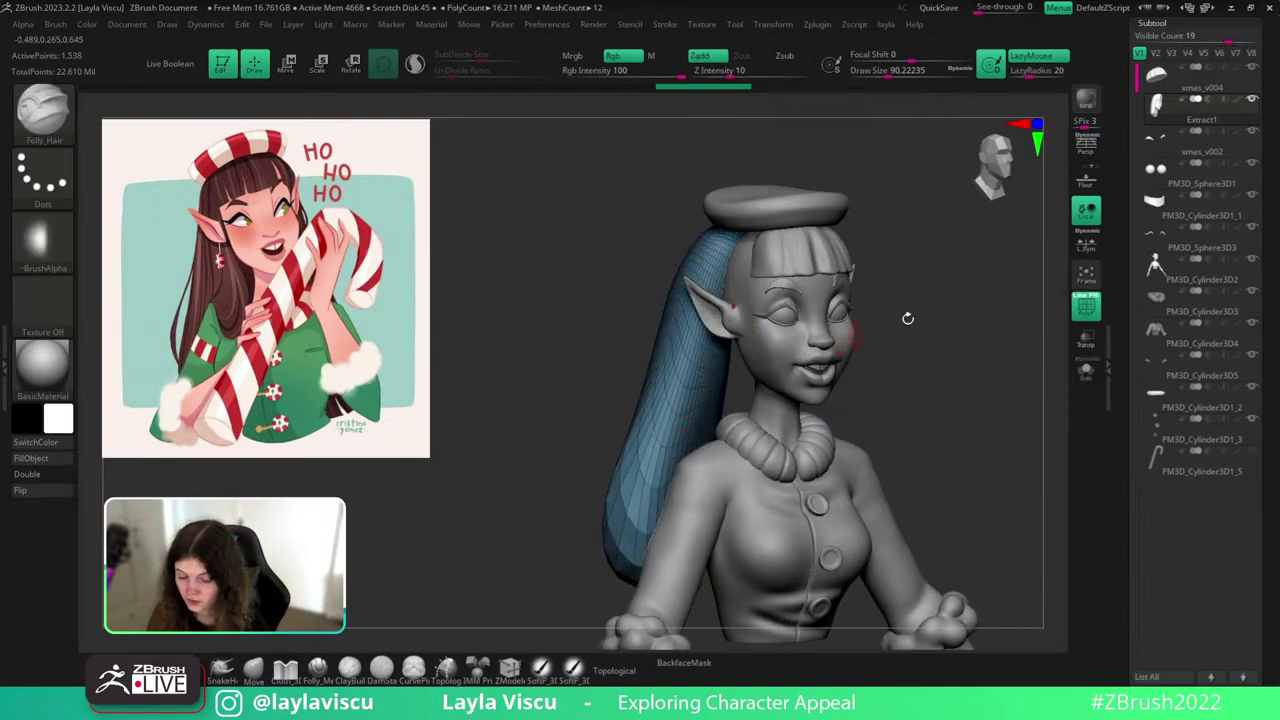
pyautogui.press('space')
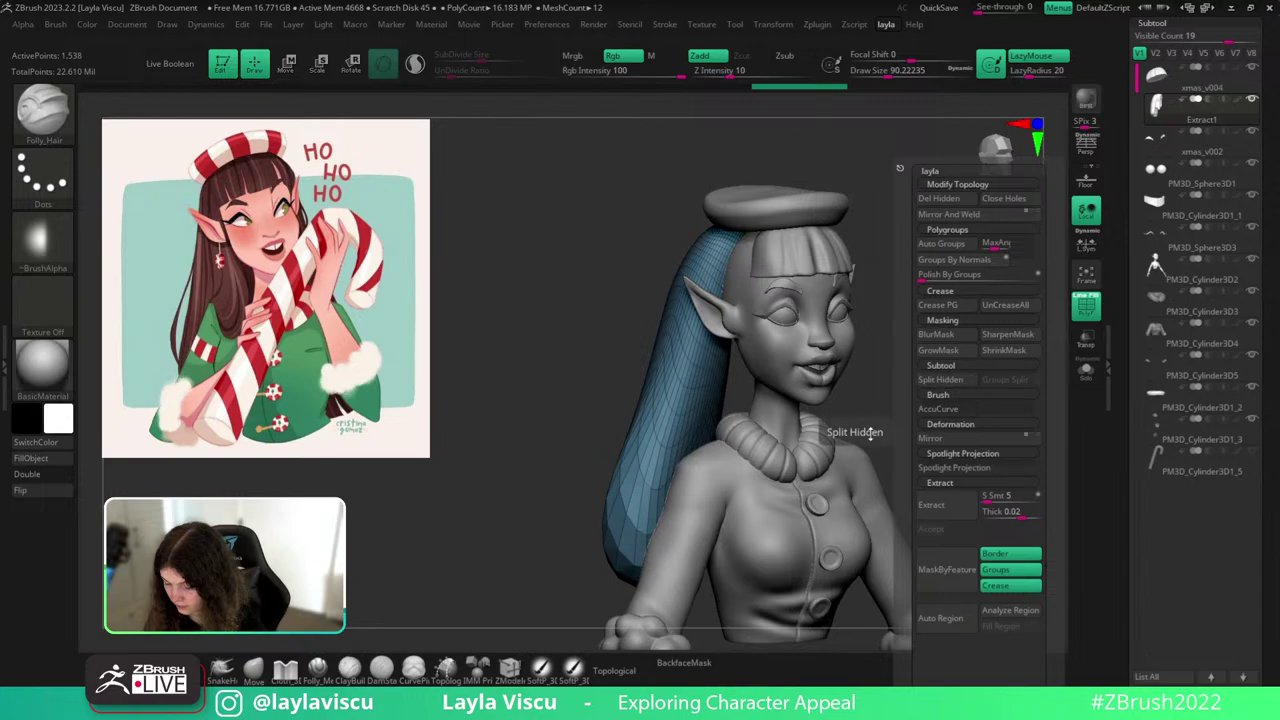
pyautogui.moveTo(1260, 457); pyautogui.dragTo(1240, 190)
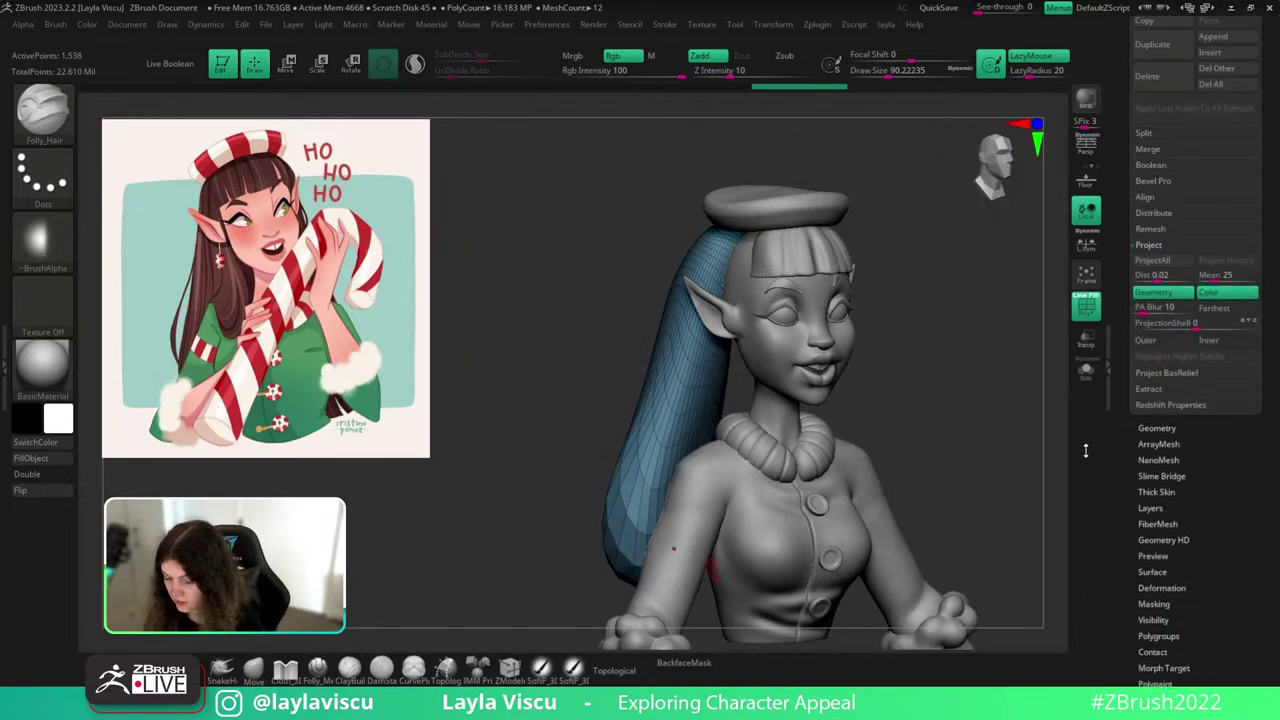
pyautogui.click(1158, 428)
pyautogui.keyDown('ctrl'); pyautogui.keyDown('shift'); pyautogui.click(977, 424); pyautogui.keyUp('shift'); pyautogui.keyUp('ctrl')
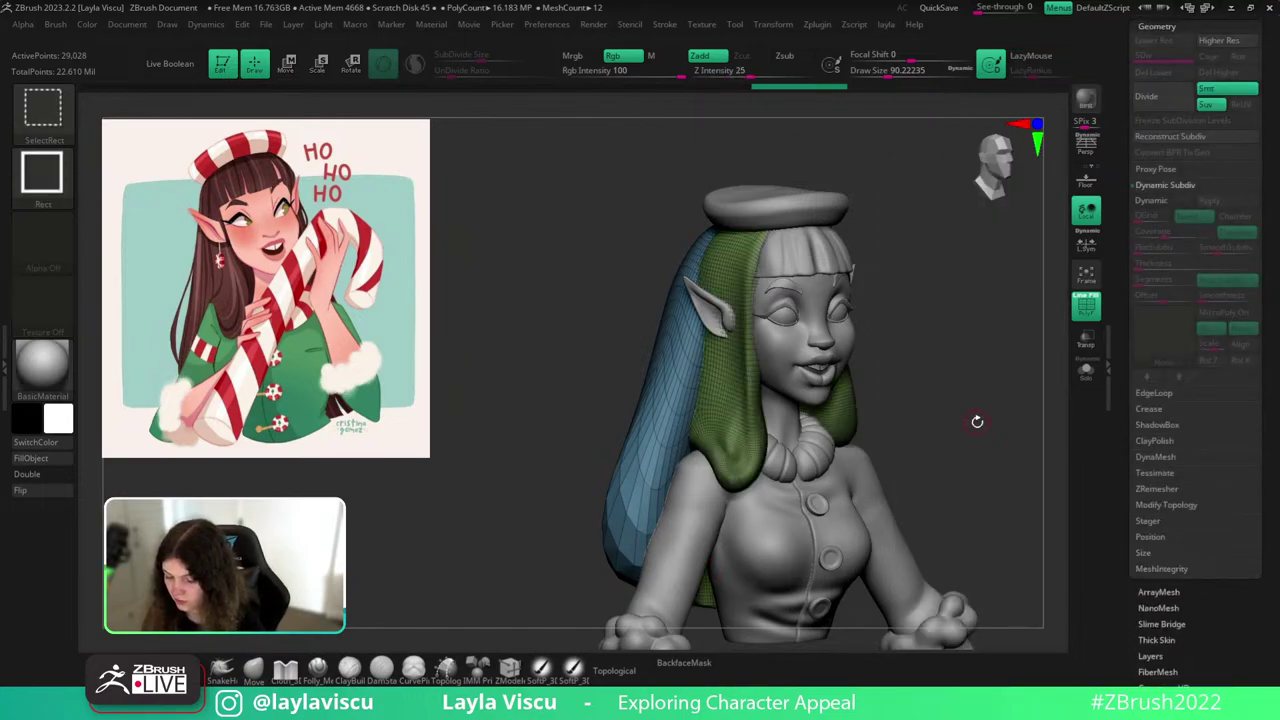
# Remesh the long hair with DynaMesh at resolution 48 with Groups on, and check its polygroups in isolation.
pyautogui.click(1168, 456)
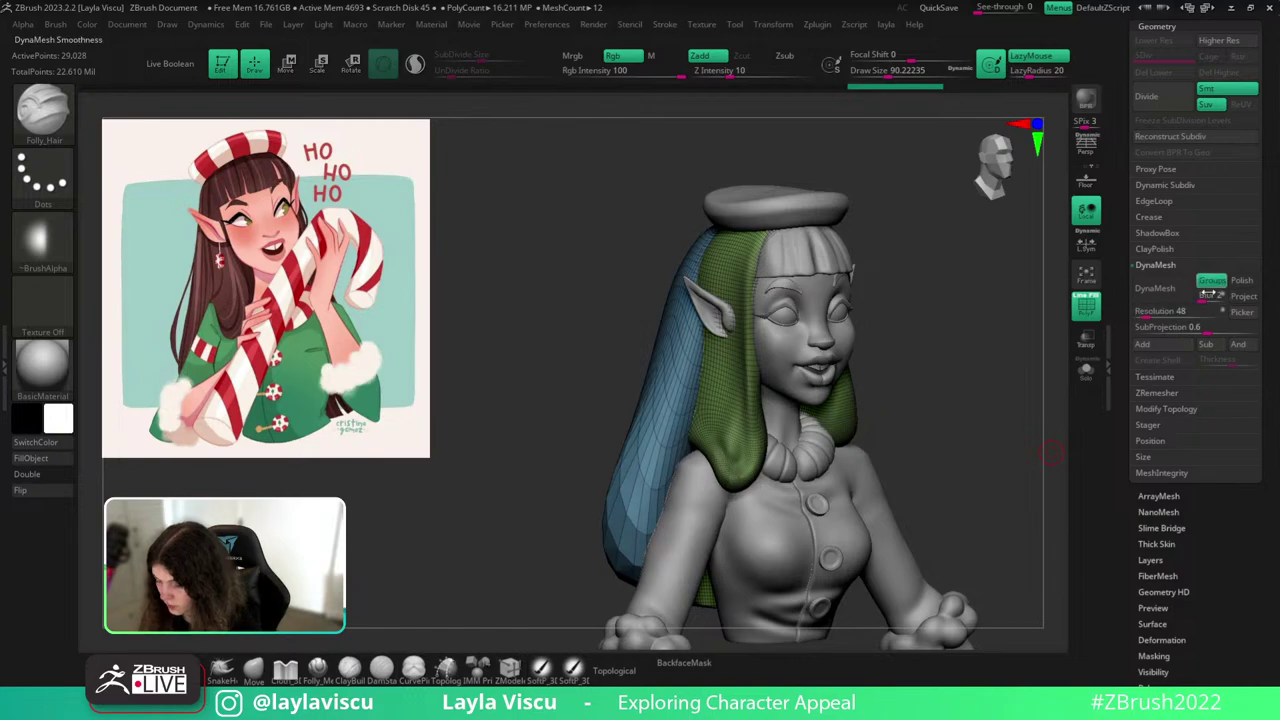
pyautogui.click(1177, 296)
pyautogui.moveTo(951, 411)
pyautogui.mouseDown()
pyautogui.moveTo(1029, 406)
pyautogui.moveTo(986, 420)
pyautogui.moveTo(1003, 431)
pyautogui.moveTo(946, 431)
pyautogui.mouseUp()
pyautogui.click(1089, 374)
pyautogui.keyDown('ctrl'); pyautogui.keyDown('shift'); pyautogui.click(818, 487); pyautogui.keyUp('shift'); pyautogui.keyUp('ctrl')
pyautogui.keyDown('ctrl'); pyautogui.keyDown('shift'); pyautogui.click(820, 494); pyautogui.keyUp('shift'); pyautogui.keyUp('ctrl')
pyautogui.keyDown('ctrl'); pyautogui.keyDown('shift'); pyautogui.click(986, 427); pyautogui.keyUp('shift'); pyautogui.keyUp('ctrl')
pyautogui.hotkey('shift', 'f')
pyautogui.click(1085, 375)
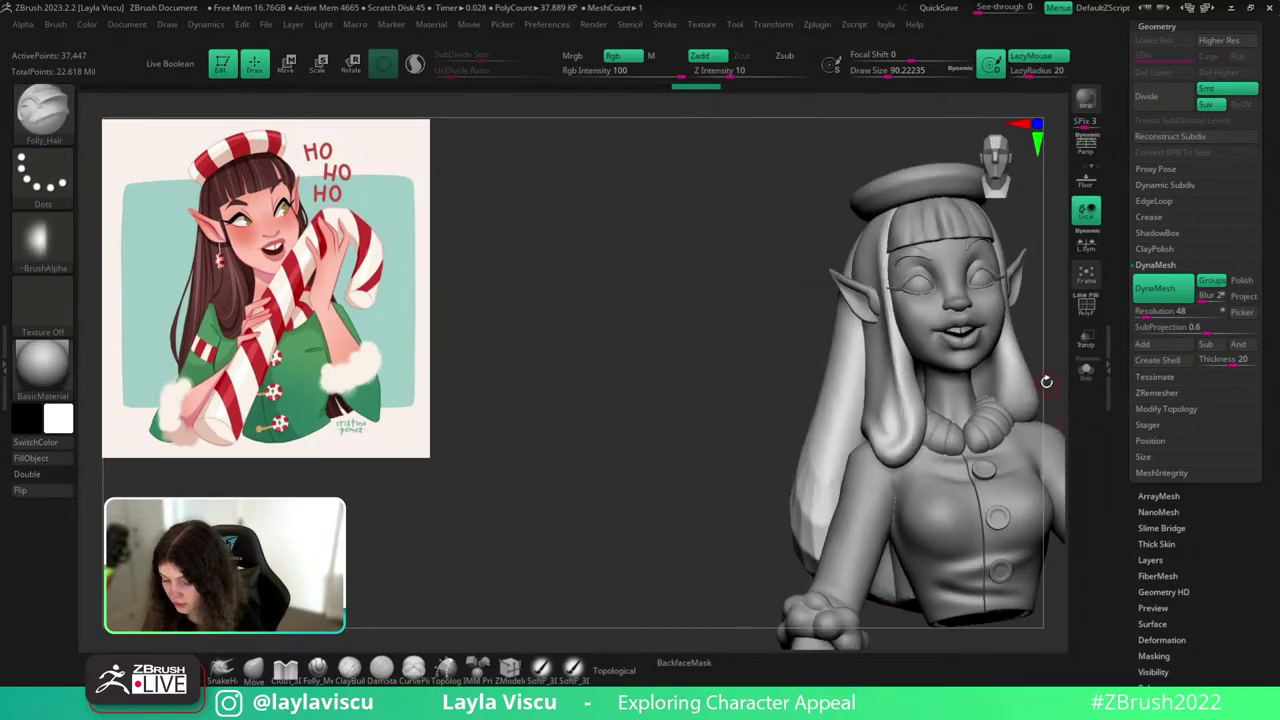
# Smooth the faceted lower end and length of the back hair lock with a draw size of about 365.
pyautogui.moveTo(1046, 382)
pyautogui.mouseDown()
pyautogui.moveTo(1057, 406)
pyautogui.moveTo(977, 357)
pyautogui.moveTo(991, 338)
pyautogui.mouseUp()
pyautogui.press('s')
pyautogui.click(812, 465)
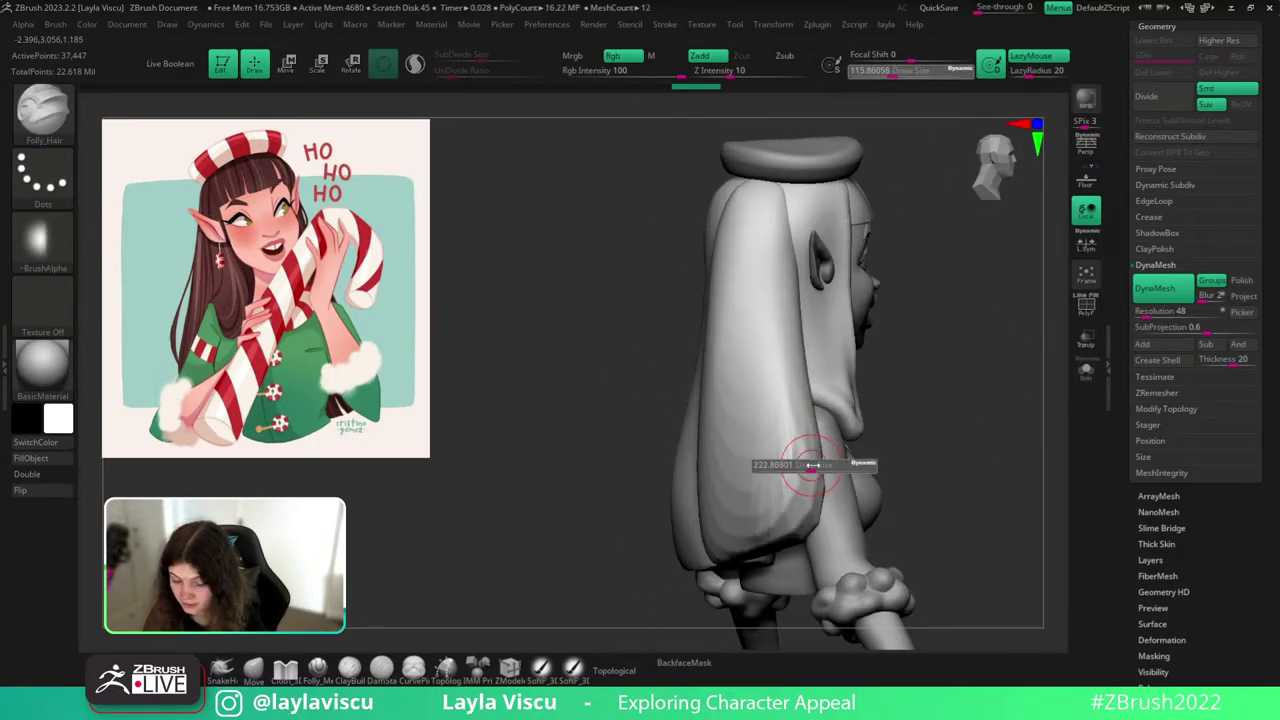
pyautogui.keyDown('shift'); pyautogui.moveTo(808, 463); pyautogui.dragTo(752, 539); pyautogui.keyUp('shift')
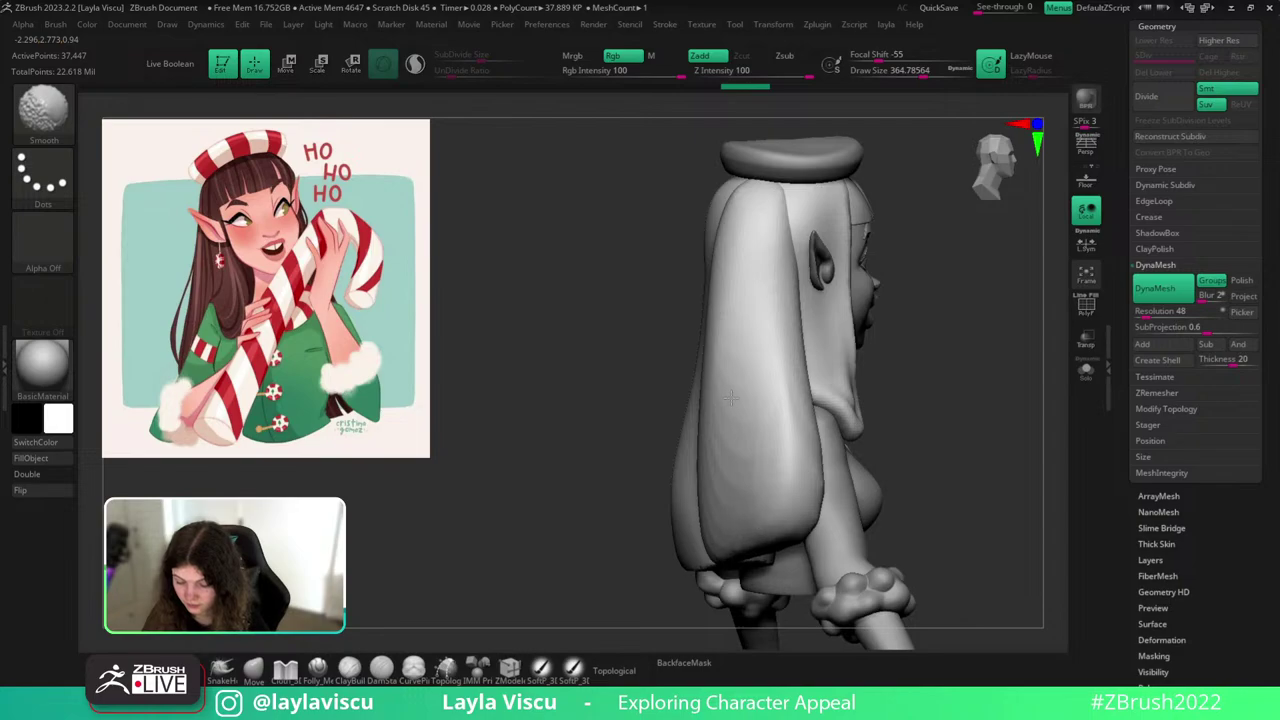
pyautogui.keyDown('shift'); pyautogui.moveTo(746, 367); pyautogui.dragTo(757, 246); pyautogui.keyUp('shift')
pyautogui.moveTo(909, 403); pyautogui.dragTo(835, 412)
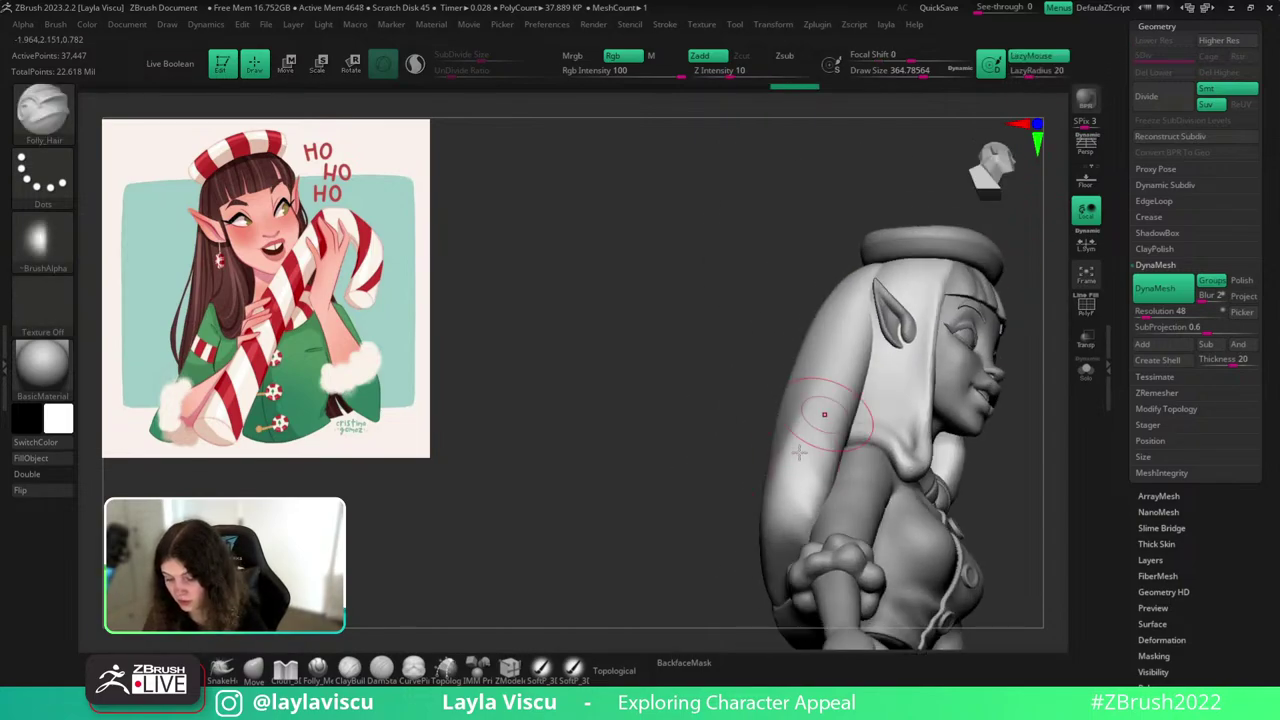
pyautogui.moveTo(789, 536)
pyautogui.keyDown('shift'); pyautogui.mouseDown()
pyautogui.moveTo(788, 560)
pyautogui.moveTo(662, 622)
pyautogui.mouseUp(); pyautogui.keyUp('shift')
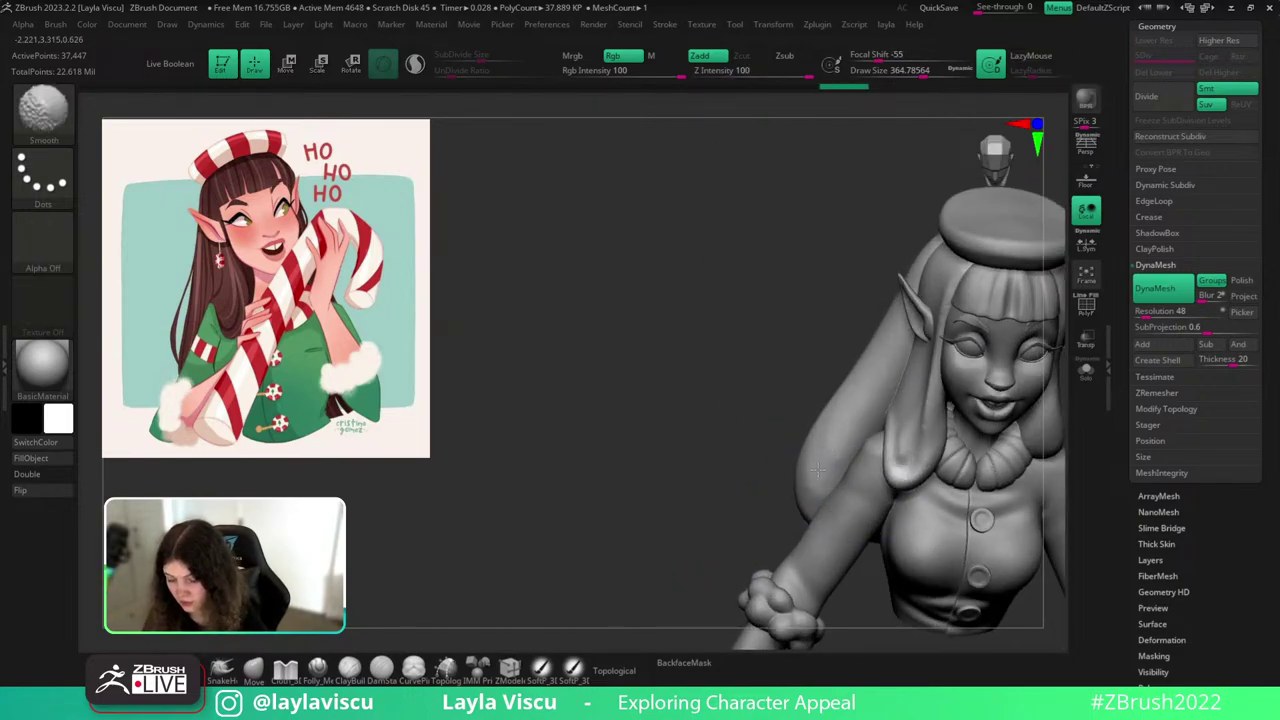
pyautogui.moveTo(796, 524); pyautogui.dragTo(766, 546)
# Examine the long hair's wireframe and polygroups, both in isolation and on the full character.
pyautogui.hotkey('shift', 'f')
pyautogui.hotkey('shift', 'f')
pyautogui.keyDown('alt'); pyautogui.moveTo(789, 453); pyautogui.dragTo(684, 536); pyautogui.keyUp('alt')
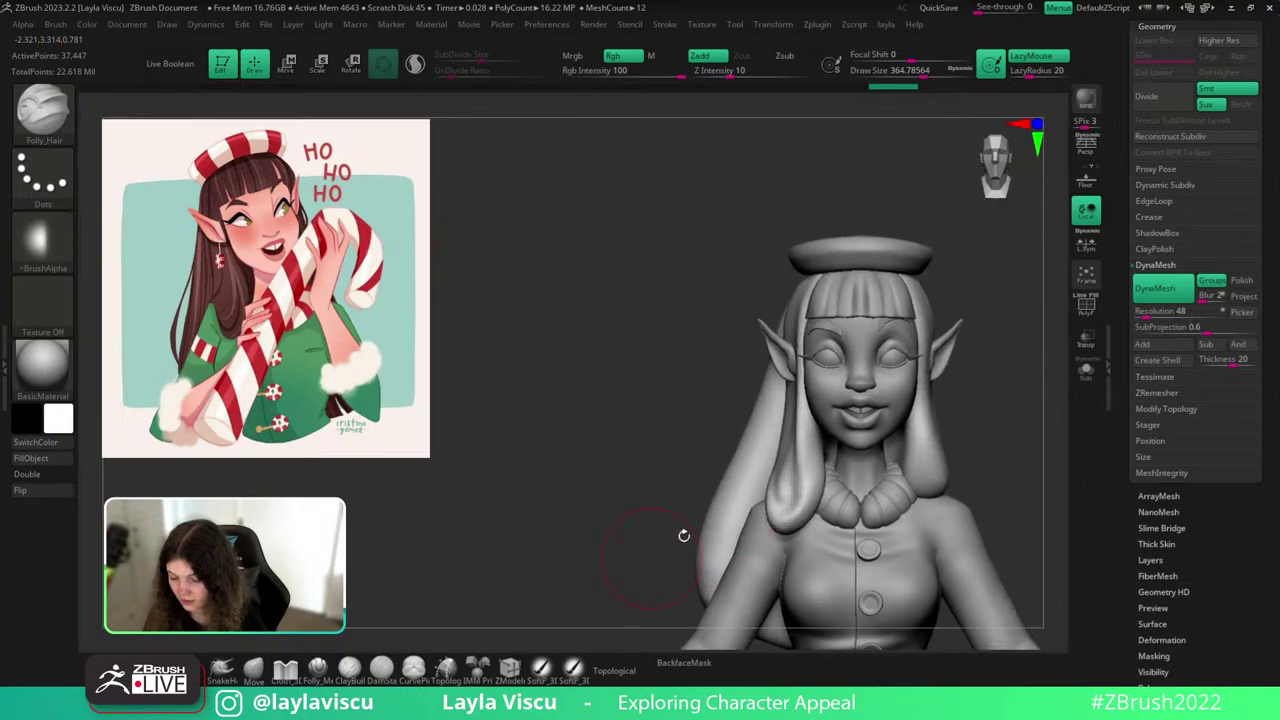
pyautogui.keyDown('ctrl'); pyautogui.keyDown('shift'); pyautogui.click(733, 518); pyautogui.keyUp('shift'); pyautogui.keyUp('ctrl')
pyautogui.click(1086, 371)
pyautogui.keyDown('ctrl'); pyautogui.keyDown('shift'); pyautogui.click(957, 433); pyautogui.keyUp('shift'); pyautogui.keyUp('ctrl')
pyautogui.hotkey('shift', 'f')
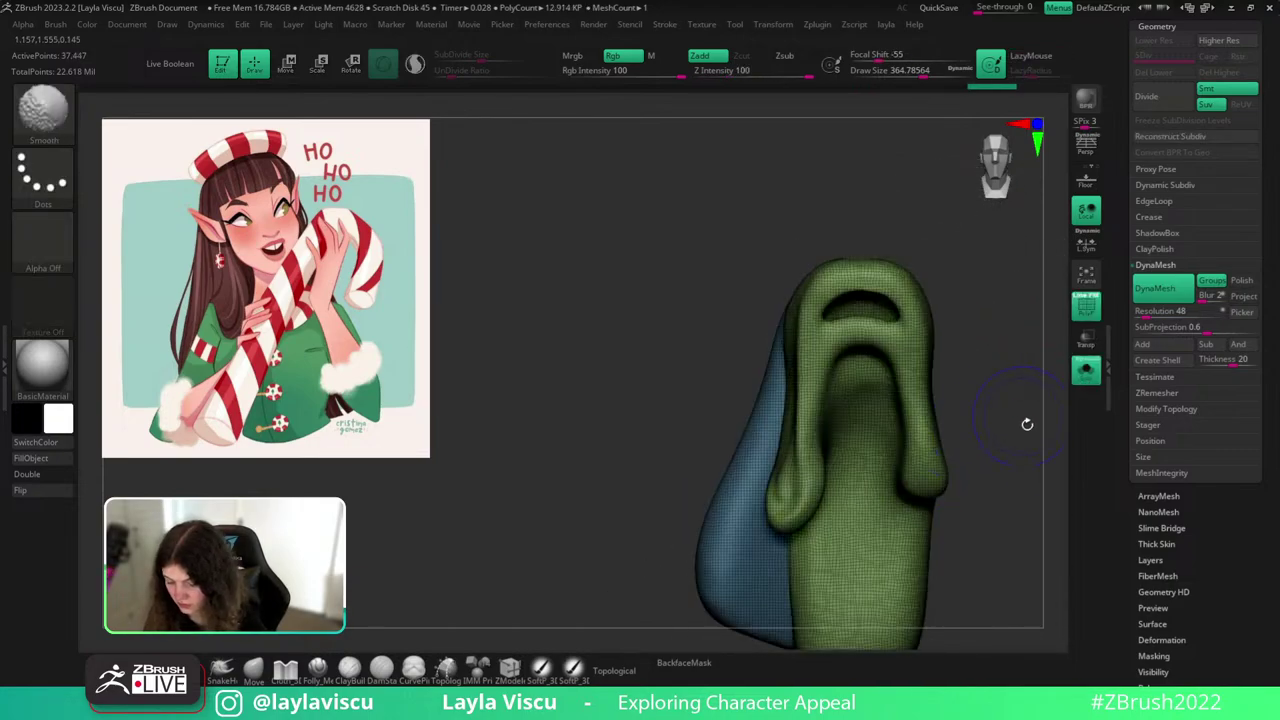
pyautogui.hotkey('shift', 'f')
pyautogui.click(1095, 377)
pyautogui.keyDown('alt'); pyautogui.moveTo(1046, 474); pyautogui.dragTo(962, 384); pyautogui.keyUp('alt')
# Select and isolate the bangs, add a subdivision level to them, and reduce the draw size to about 83.
pyautogui.keyDown('alt'); pyautogui.click(862, 292); pyautogui.keyUp('alt')
pyautogui.press('s')
pyautogui.moveTo(863, 293); pyautogui.dragTo(838, 293)
pyautogui.keyDown('shift'); pyautogui.moveTo(1003, 388); pyautogui.dragTo(1043, 383); pyautogui.keyUp('shift')
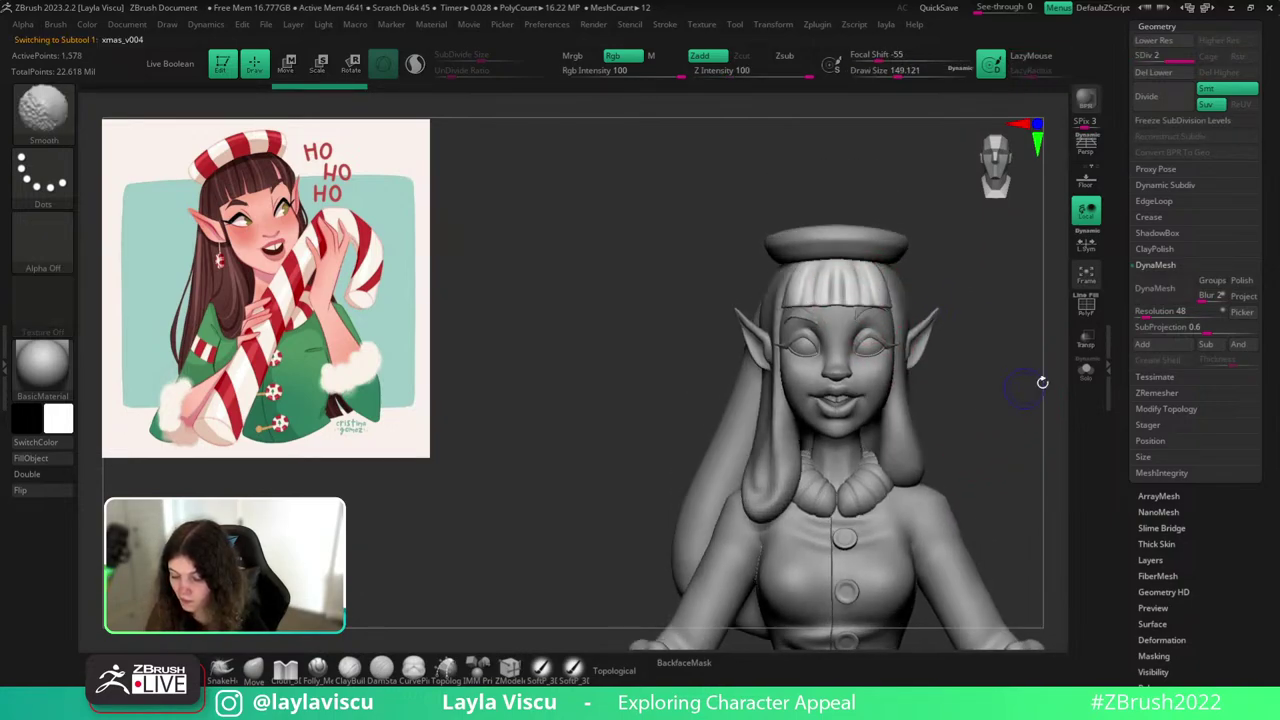
pyautogui.click(1086, 371)
pyautogui.keyDown('ctrl'); pyautogui.moveTo(957, 340); pyautogui.dragTo(904, 340, button='right'); pyautogui.keyUp('ctrl')
pyautogui.hotkey('shift', 'f')
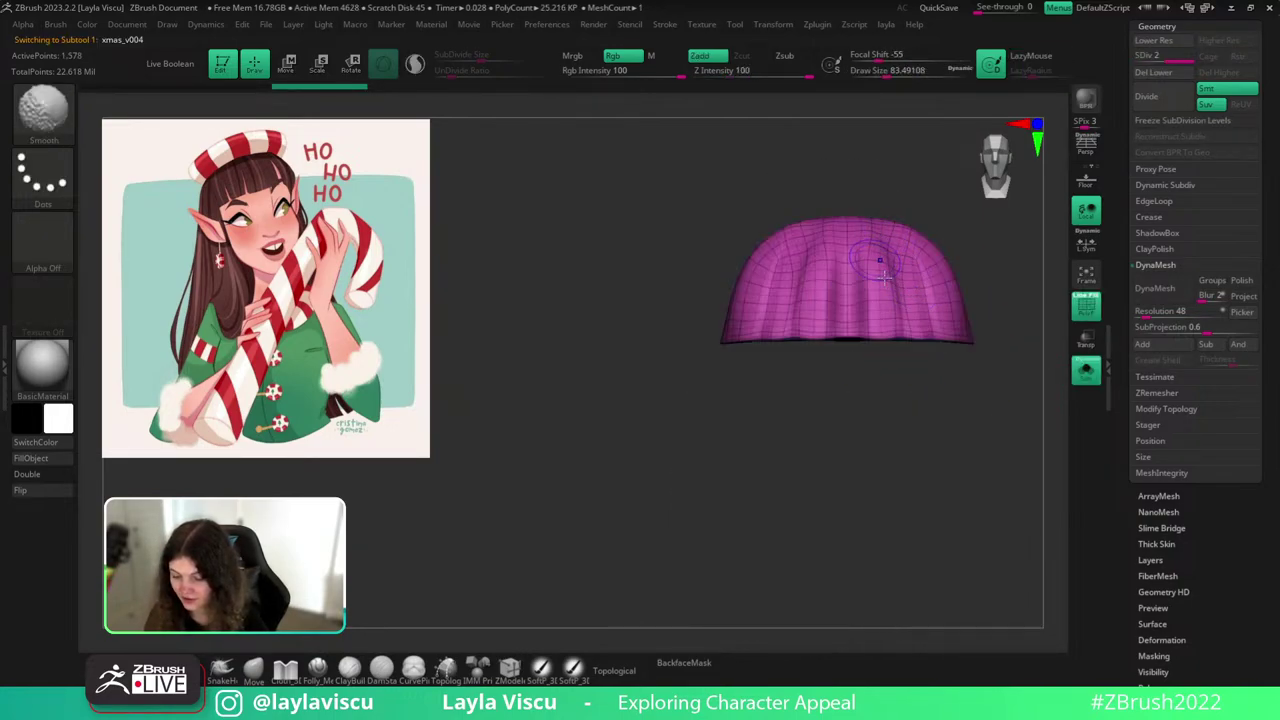
pyautogui.hotkey('shift', 'f')
pyautogui.hotkey('ctrl', 'd')
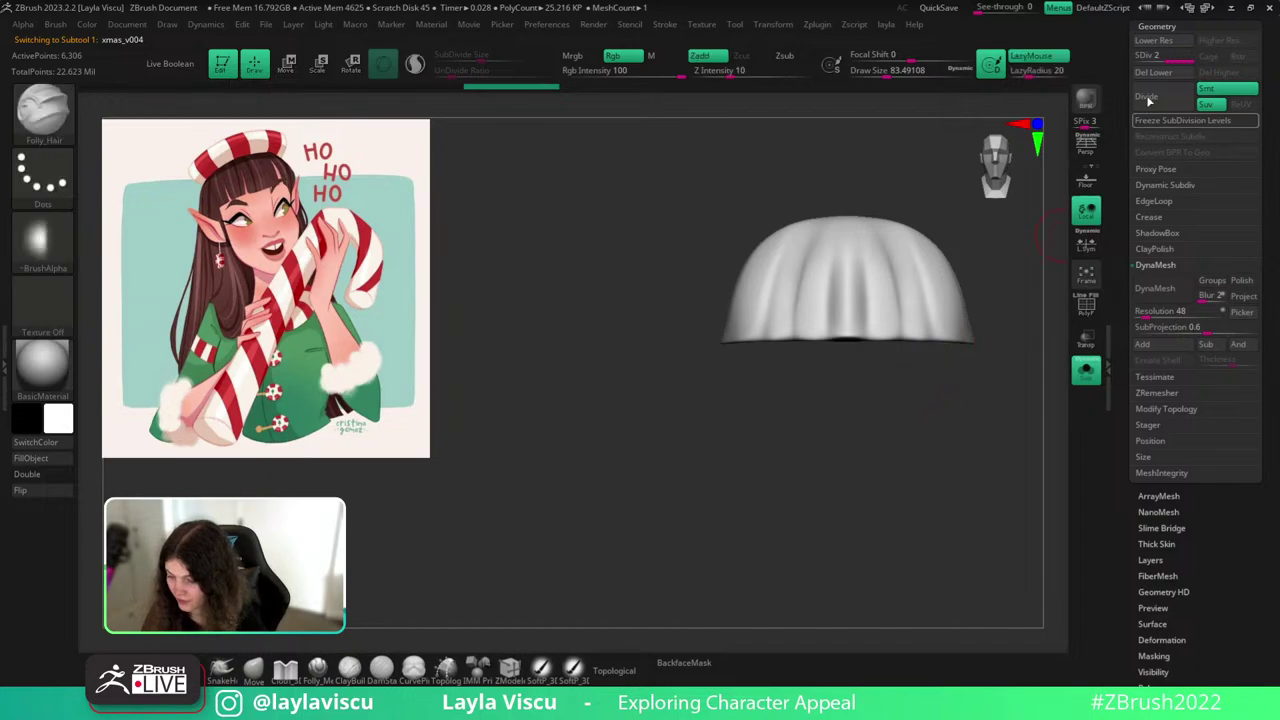
# Delete the bangs' lower subdivision levels and reduce the draw size to about 37.
pyautogui.click(1156, 73)
pyautogui.keyDown('alt'); pyautogui.moveTo(961, 401); pyautogui.dragTo(903, 460); pyautogui.keyUp('alt')
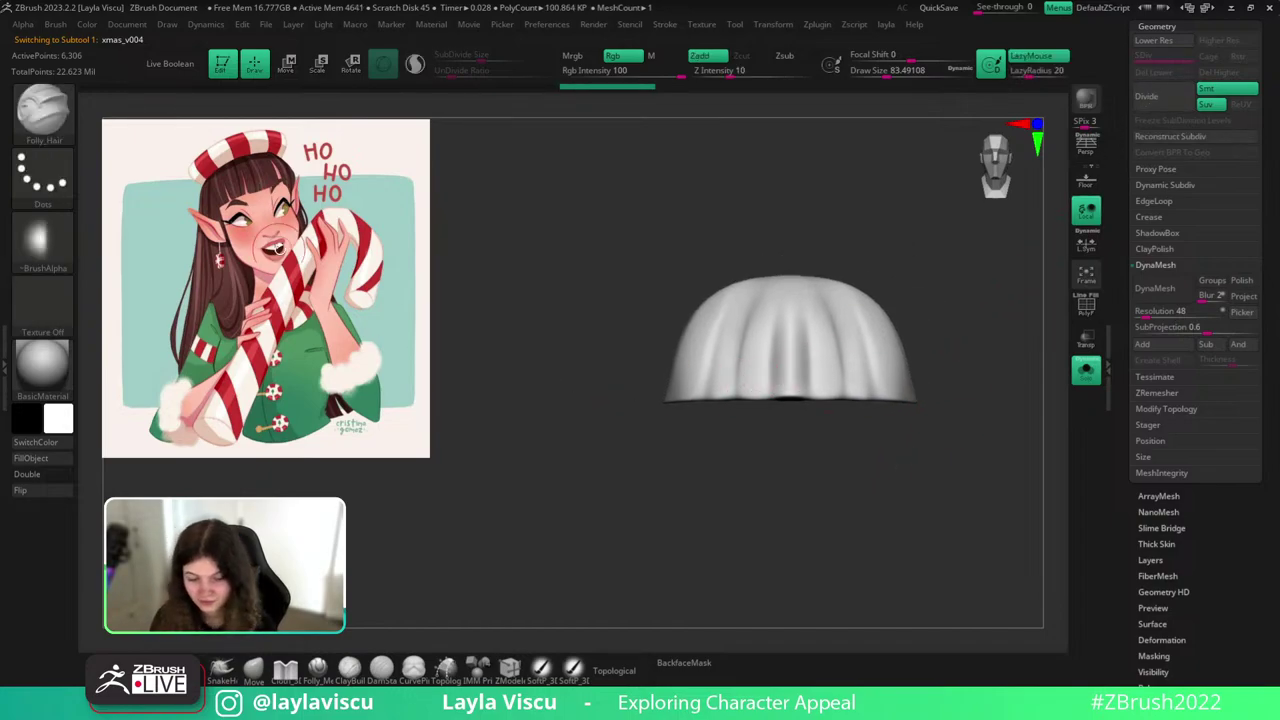
pyautogui.click(1084, 372)
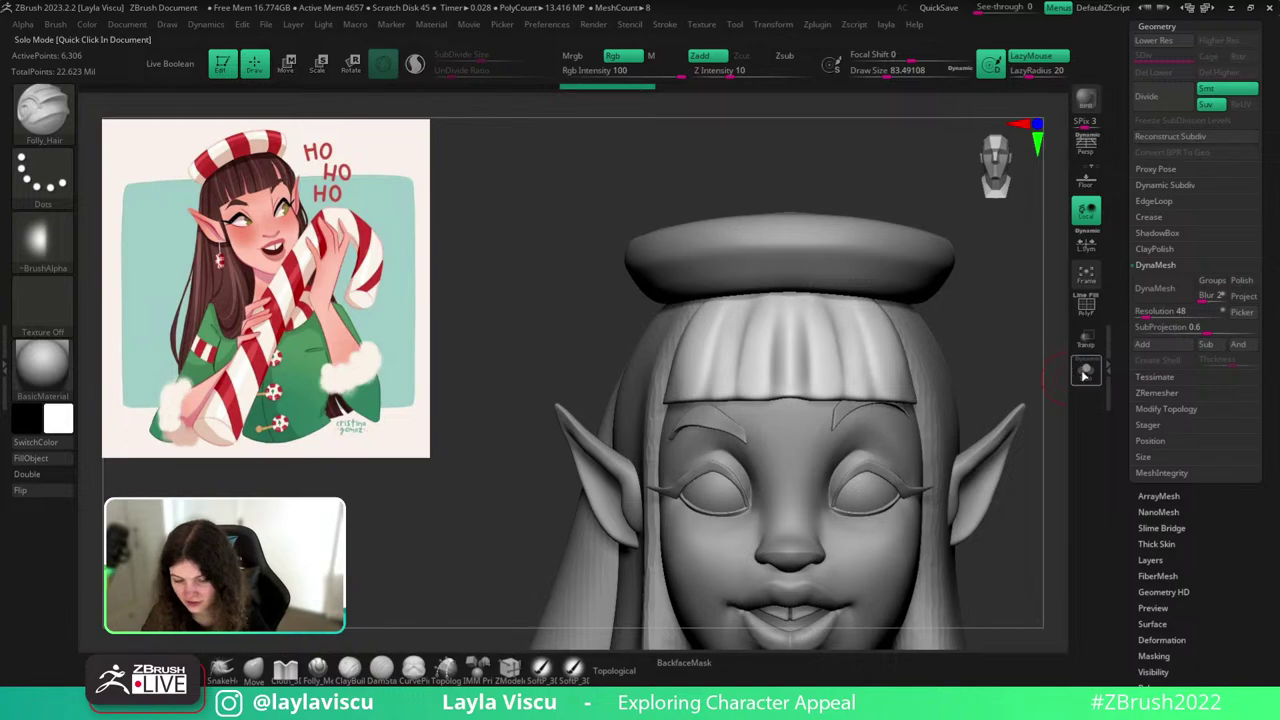
pyautogui.click(1086, 371)
pyautogui.press('s')
pyautogui.click(946, 423)
# Try to cut a narrow notch up the middle of the bangs' front with the TrimLasso brush.
pyautogui.keyDown('ctrl'); pyautogui.keyDown('shift'); pyautogui.click(54, 130); pyautogui.keyUp('shift'); pyautogui.keyUp('ctrl')
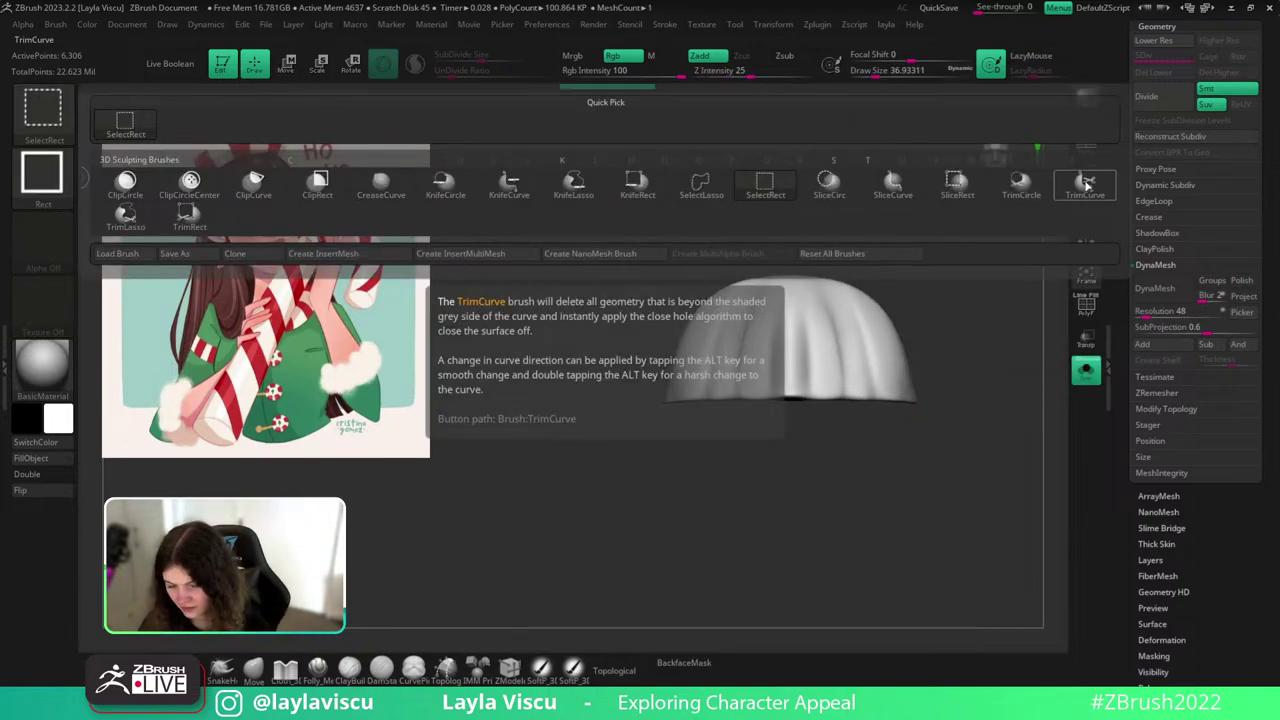
pyautogui.click(126, 216)
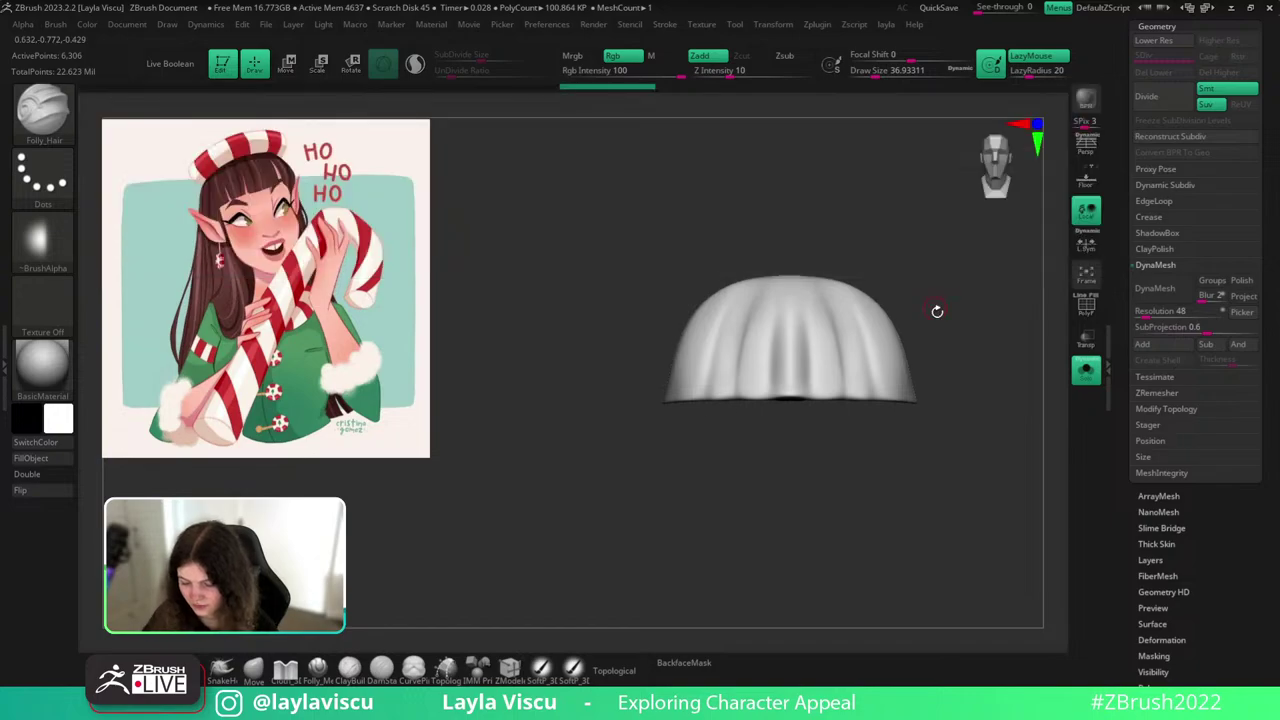
pyautogui.keyDown('shift'); pyautogui.moveTo(937, 311); pyautogui.dragTo(934, 328); pyautogui.keyUp('shift')
pyautogui.moveTo(768, 286)
pyautogui.keyDown('ctrl'); pyautogui.keyDown('shift'); pyautogui.mouseDown()
pyautogui.moveTo(767, 424)
pyautogui.moveTo(772, 290)
pyautogui.moveTo(779, 394)
pyautogui.mouseUp(); pyautogui.keyUp('shift'); pyautogui.keyUp('ctrl')
pyautogui.hotkey('shift', 'f')
pyautogui.hotkey('ctrl', 'z')
pyautogui.hotkey('ctrl', 'z')
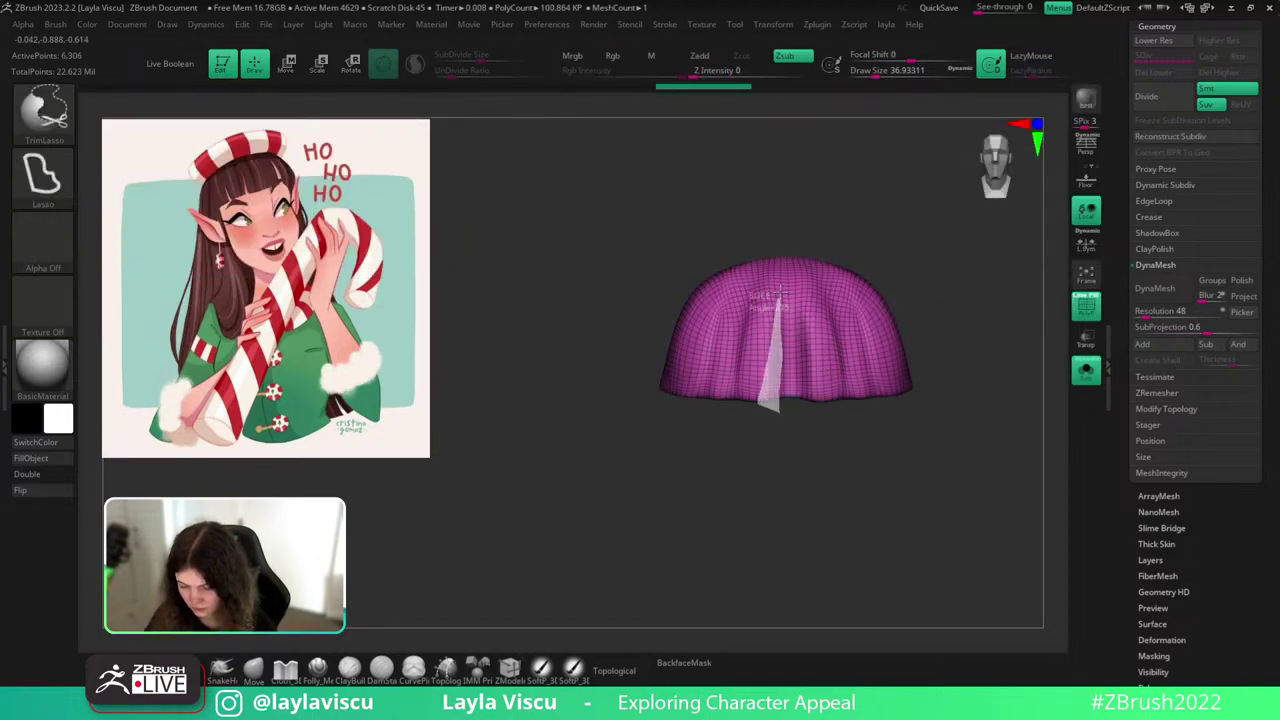
pyautogui.keyDown('ctrl'); pyautogui.keyDown('shift'); pyautogui.moveTo(780, 292); pyautogui.dragTo(778, 294); pyautogui.keyUp('shift'); pyautogui.keyUp('ctrl')
pyautogui.hotkey('ctrl', 'z')
# Try to cut a gap from the lower edge into the front of the bangs with the KnifeLasso brush.
pyautogui.keyDown('ctrl'); pyautogui.keyDown('shift'); pyautogui.click(43, 125); pyautogui.keyUp('shift'); pyautogui.keyUp('ctrl')
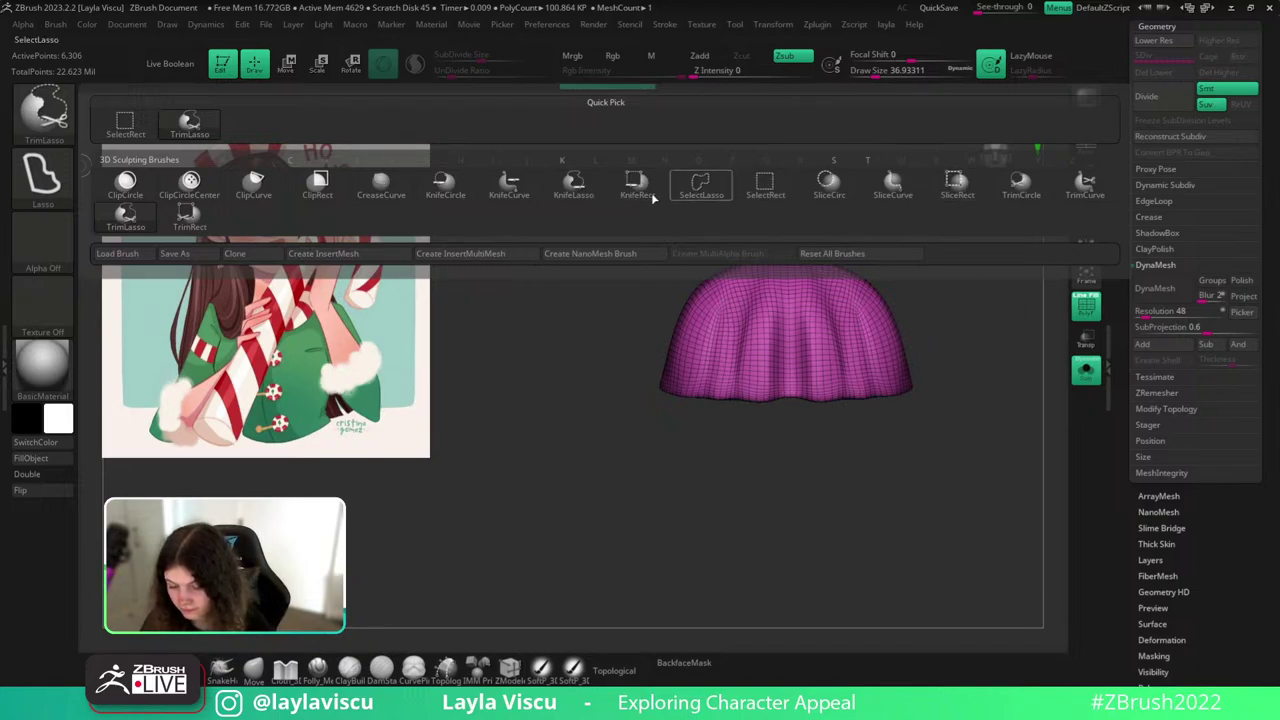
pyautogui.click(583, 180)
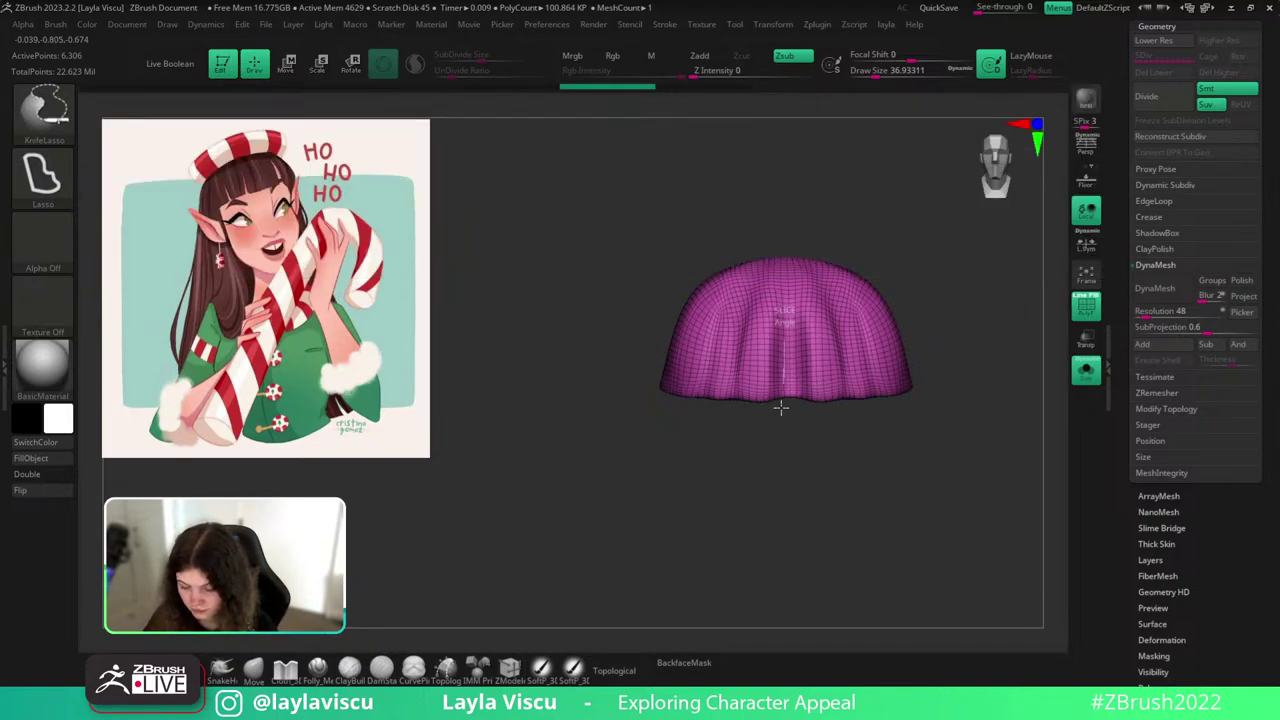
pyautogui.moveTo(765, 420)
pyautogui.keyDown('ctrl'); pyautogui.keyDown('shift'); pyautogui.mouseDown()
pyautogui.moveTo(777, 348)
pyautogui.moveTo(780, 432)
pyautogui.moveTo(797, 284)
pyautogui.mouseUp(); pyautogui.keyUp('shift'); pyautogui.keyUp('ctrl')
pyautogui.hotkey('ctrl', 'z')
pyautogui.hotkey('ctrl', 'z')
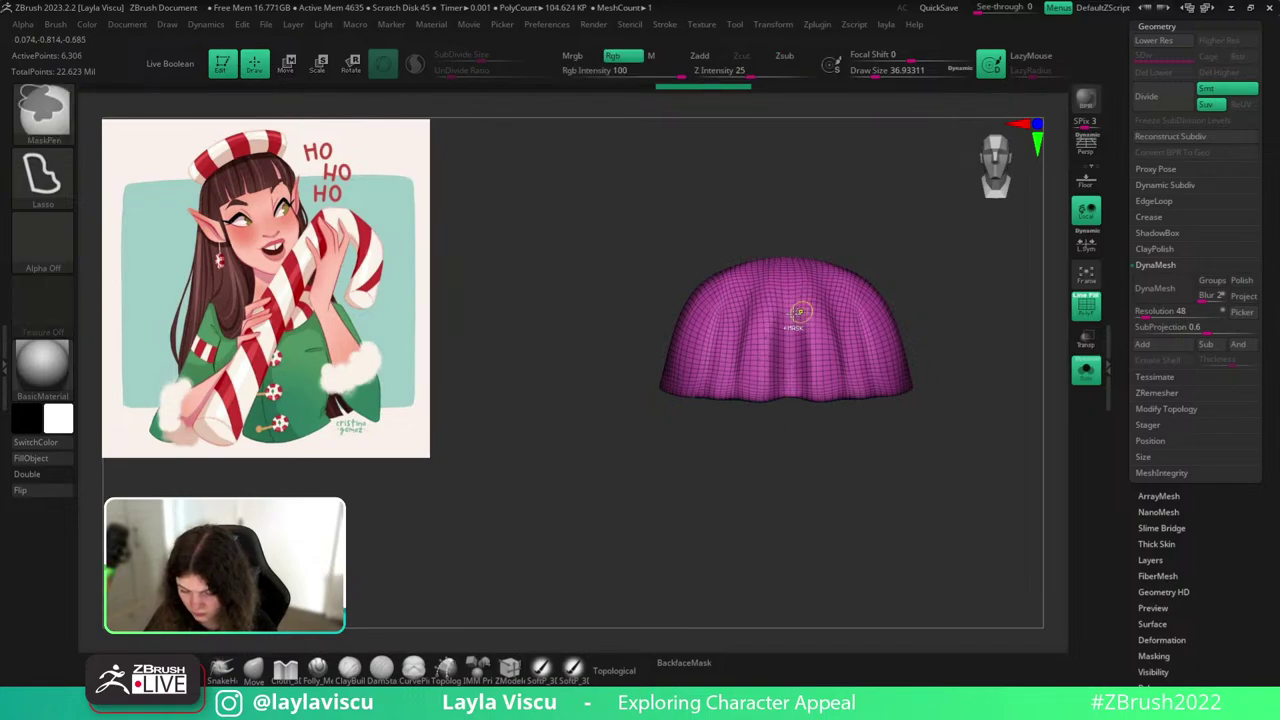
# Try to slice the center of the bangs from the lower edge with the SliceCurve brush.
pyautogui.click(44, 118)
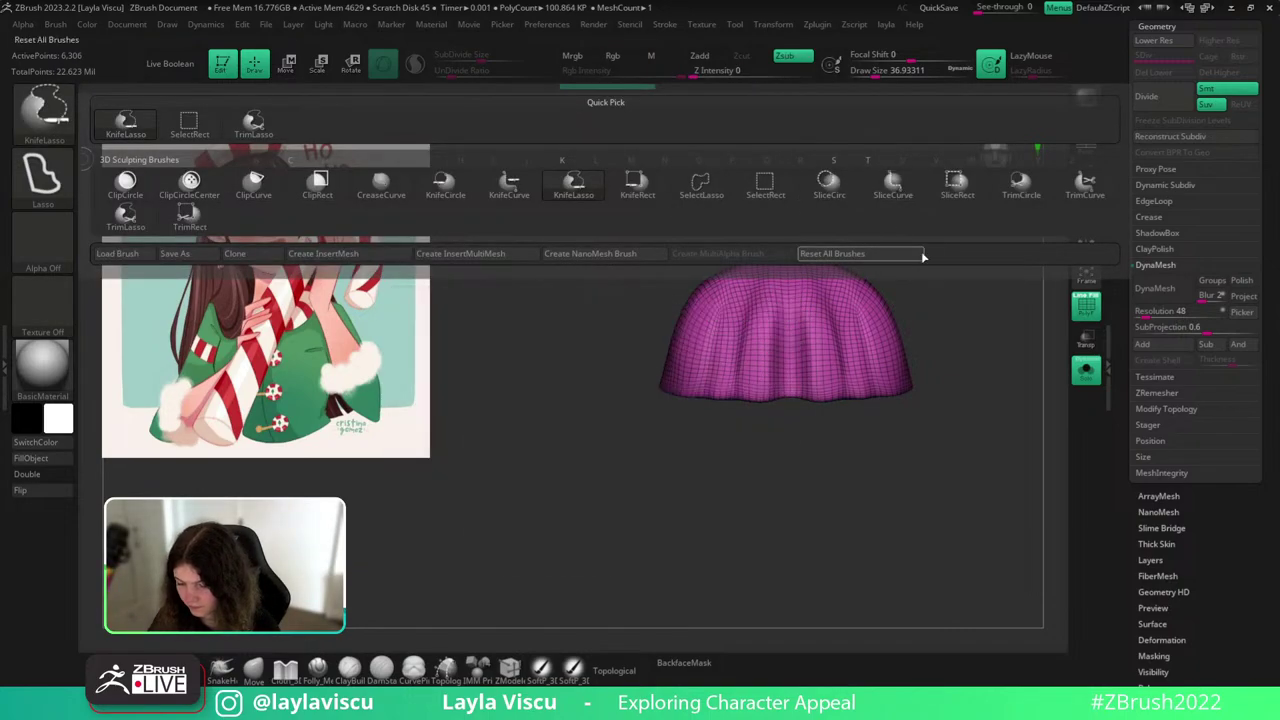
pyautogui.click(893, 185)
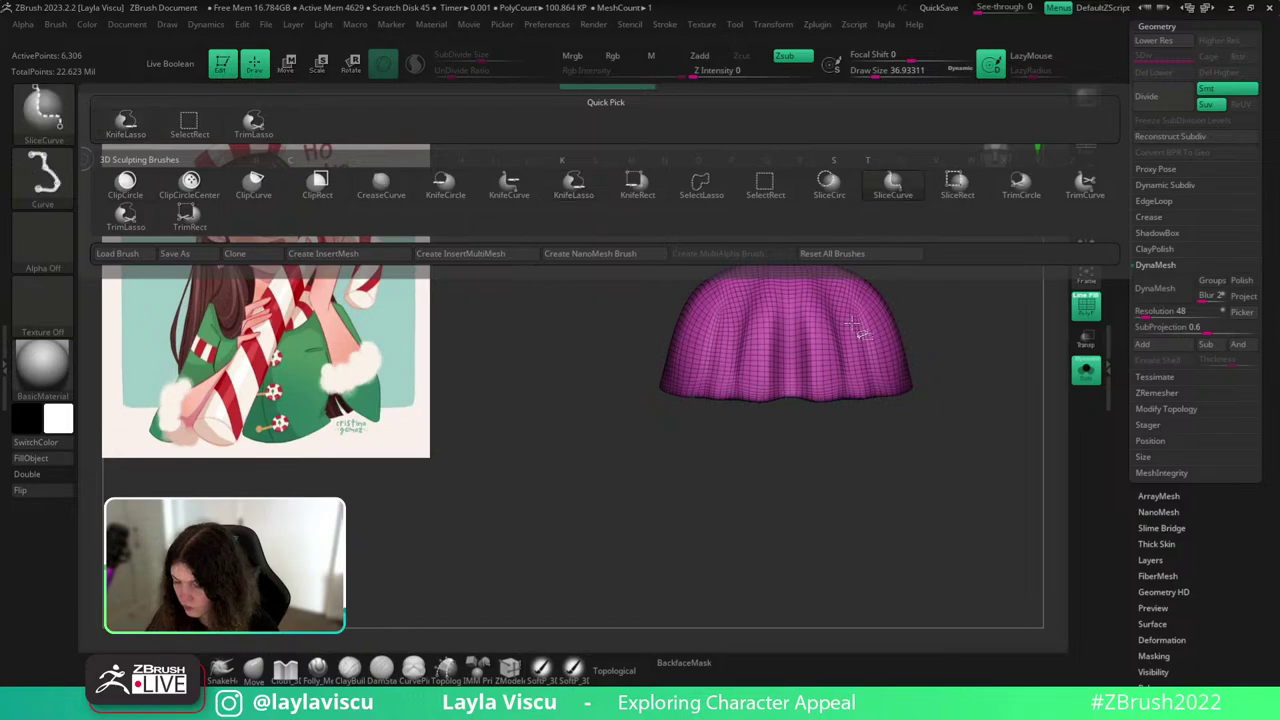
pyautogui.keyDown('ctrl'); pyautogui.keyDown('shift'); pyautogui.moveTo(765, 424); pyautogui.dragTo(766, 448); pyautogui.keyUp('shift'); pyautogui.keyUp('ctrl')
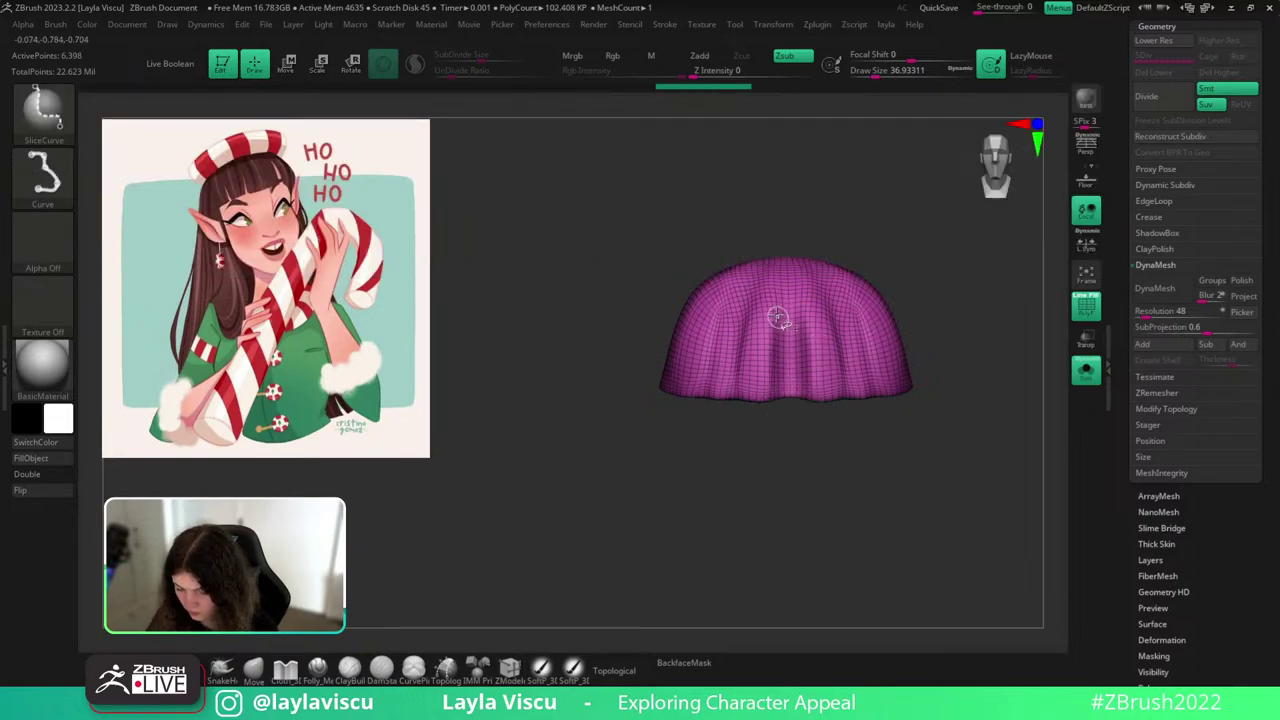
pyautogui.hotkey('ctrl', 'z')
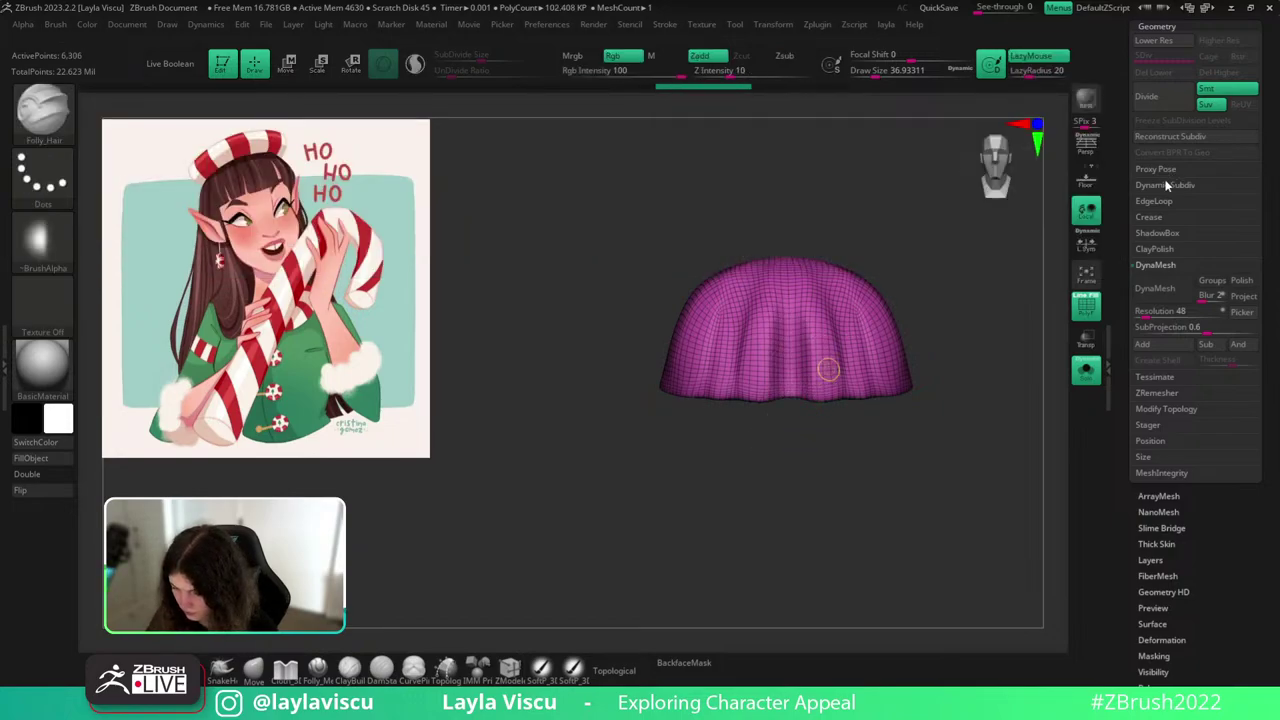
# Turn off the bangs' dynamic subdivision and try slanted SliceCurve cuts upward from their lower edge.
pyautogui.click(1166, 186)
pyautogui.click(1159, 204)
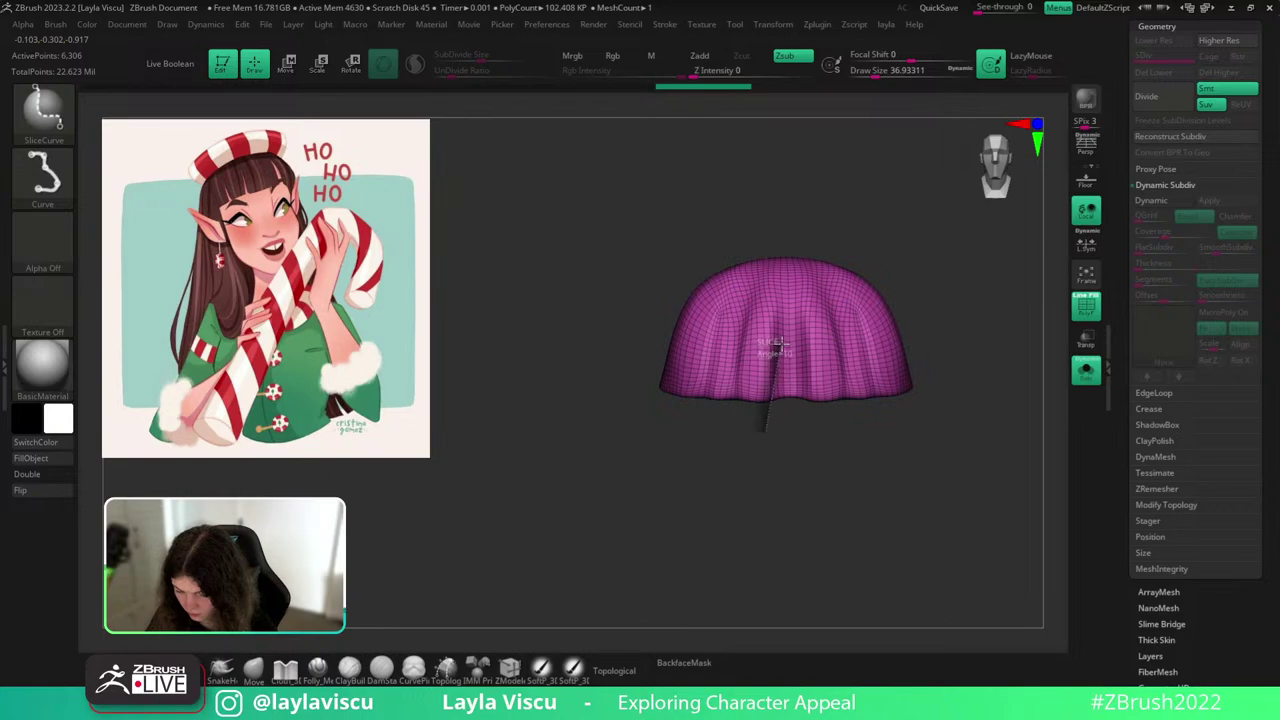
pyautogui.keyDown('ctrl'); pyautogui.keyDown('shift'); pyautogui.moveTo(780, 345); pyautogui.dragTo(782, 341); pyautogui.keyUp('shift'); pyautogui.keyUp('ctrl')
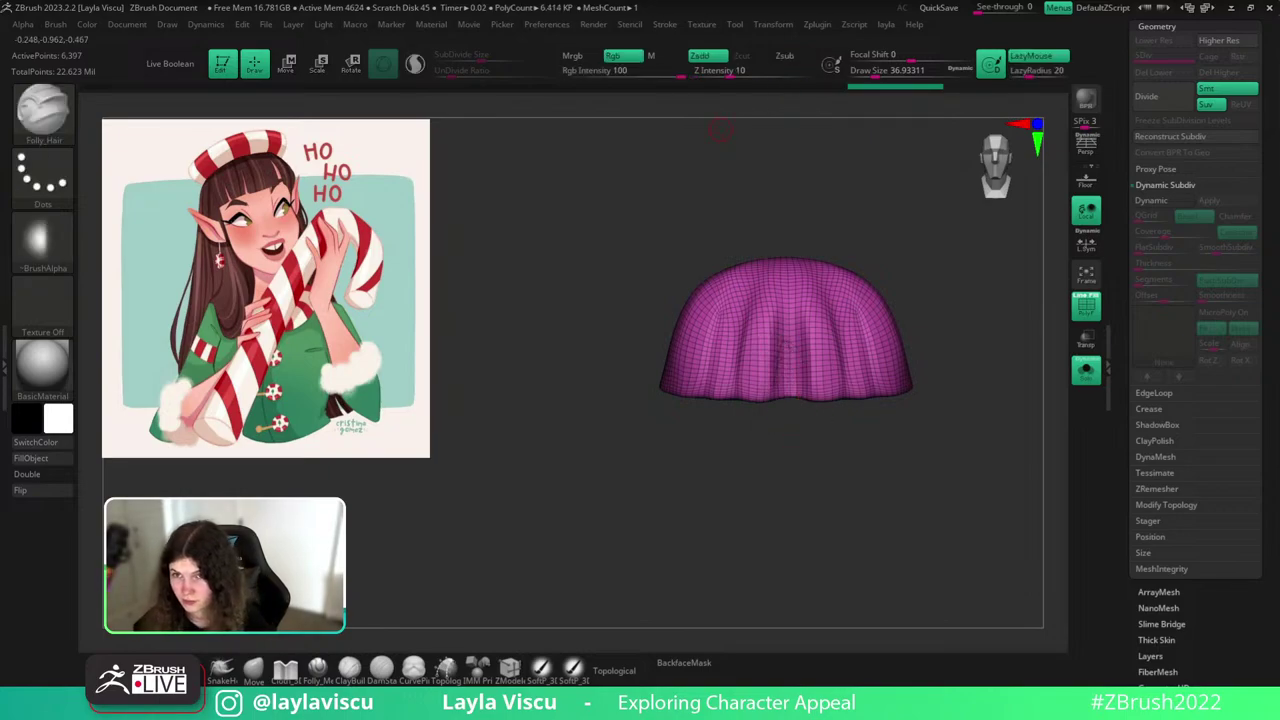
pyautogui.hotkey('ctrl', 'shift')
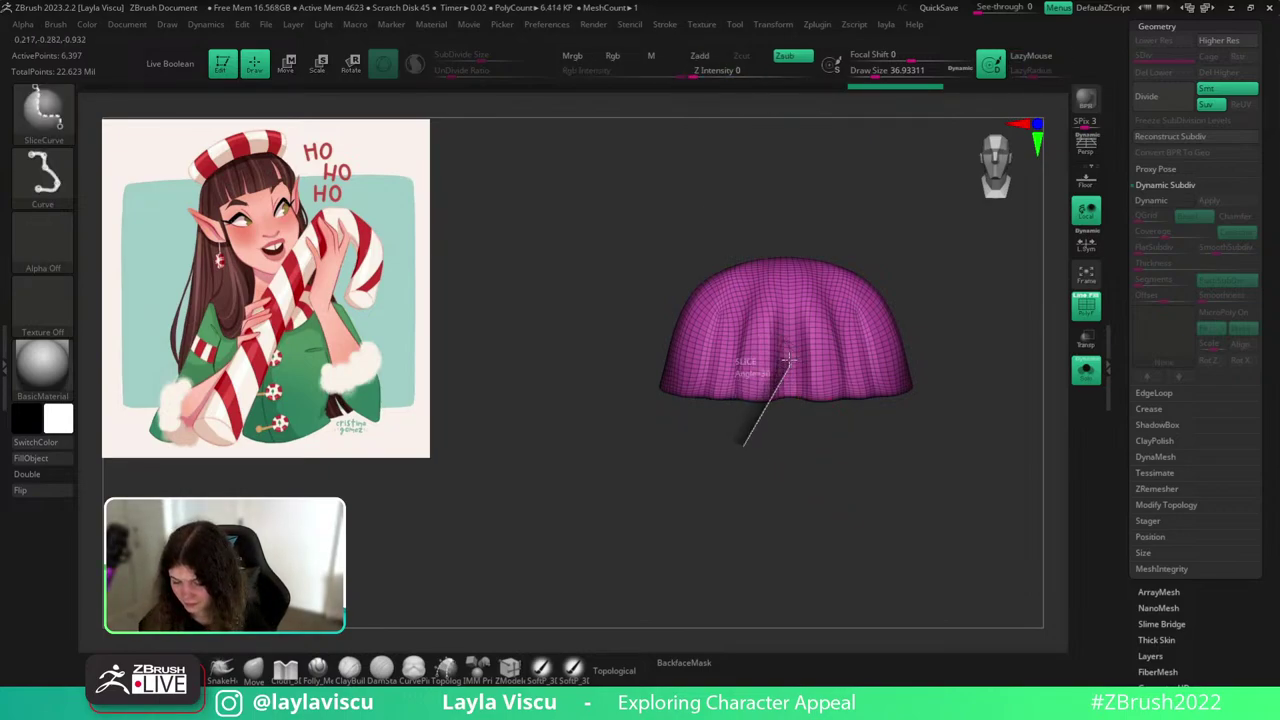
pyautogui.keyDown('ctrl'); pyautogui.keyDown('shift'); pyautogui.moveTo(855, 422); pyautogui.dragTo(877, 449); pyautogui.keyUp('shift'); pyautogui.keyUp('ctrl')
pyautogui.hotkey('ctrl', 'z')
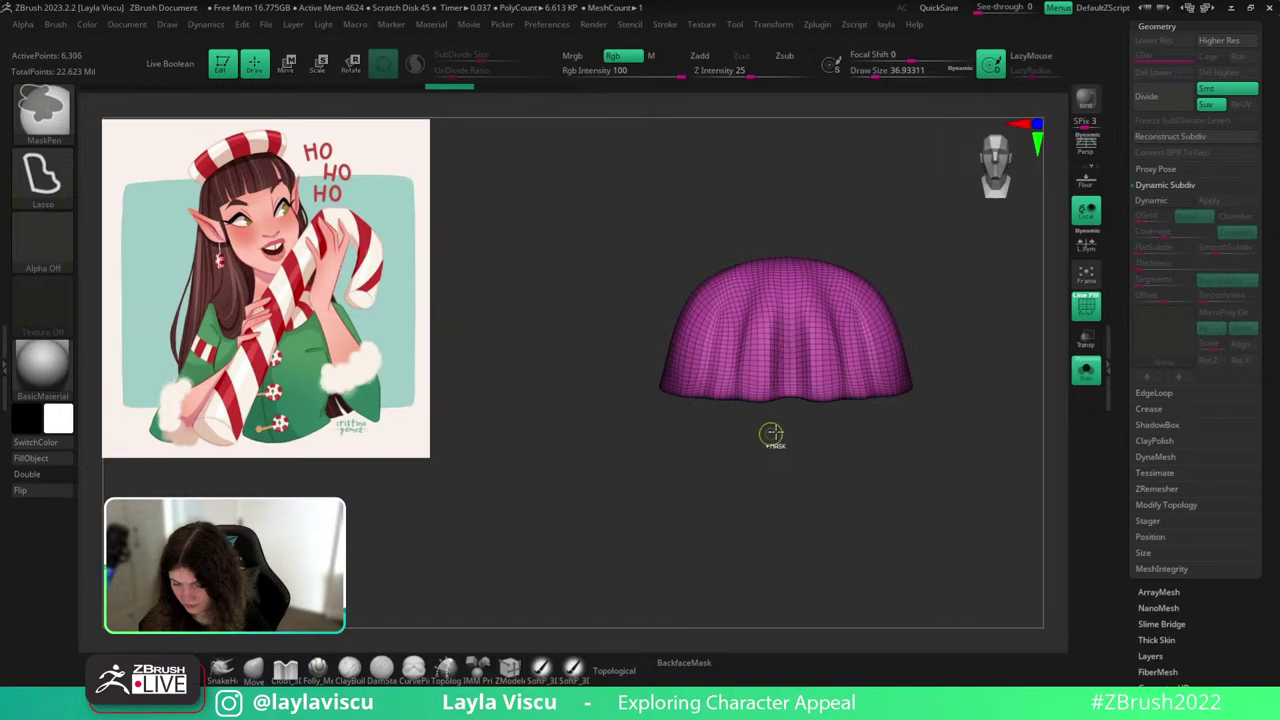
# Try V-shaped SliceCurve cuts left of center in the lower part of the bangs.
pyautogui.hotkey('ctrl', 'shift')
pyautogui.moveTo(759, 418); pyautogui.dragTo(760, 372)
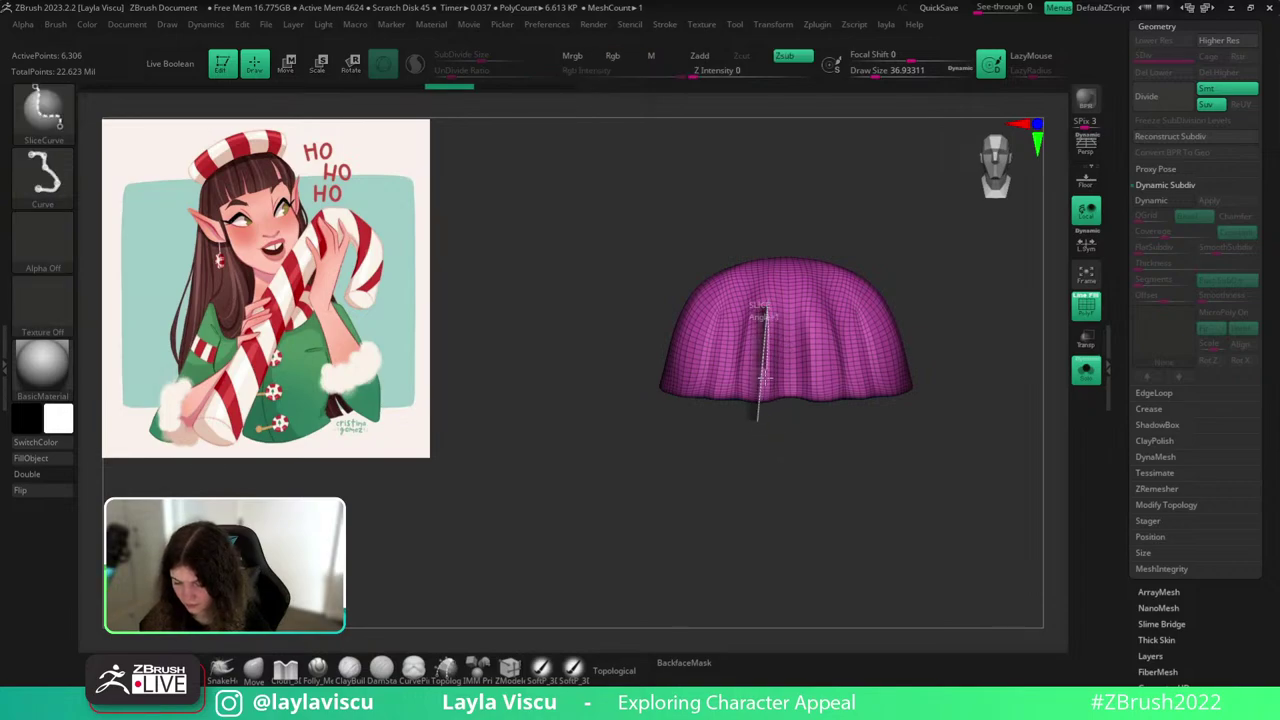
pyautogui.hotkey('ctrl', 'z')
pyautogui.keyDown('ctrl'); pyautogui.keyDown('shift'); pyautogui.moveTo(776, 448); pyautogui.dragTo(775, 328); pyautogui.keyUp('shift'); pyautogui.keyUp('ctrl')
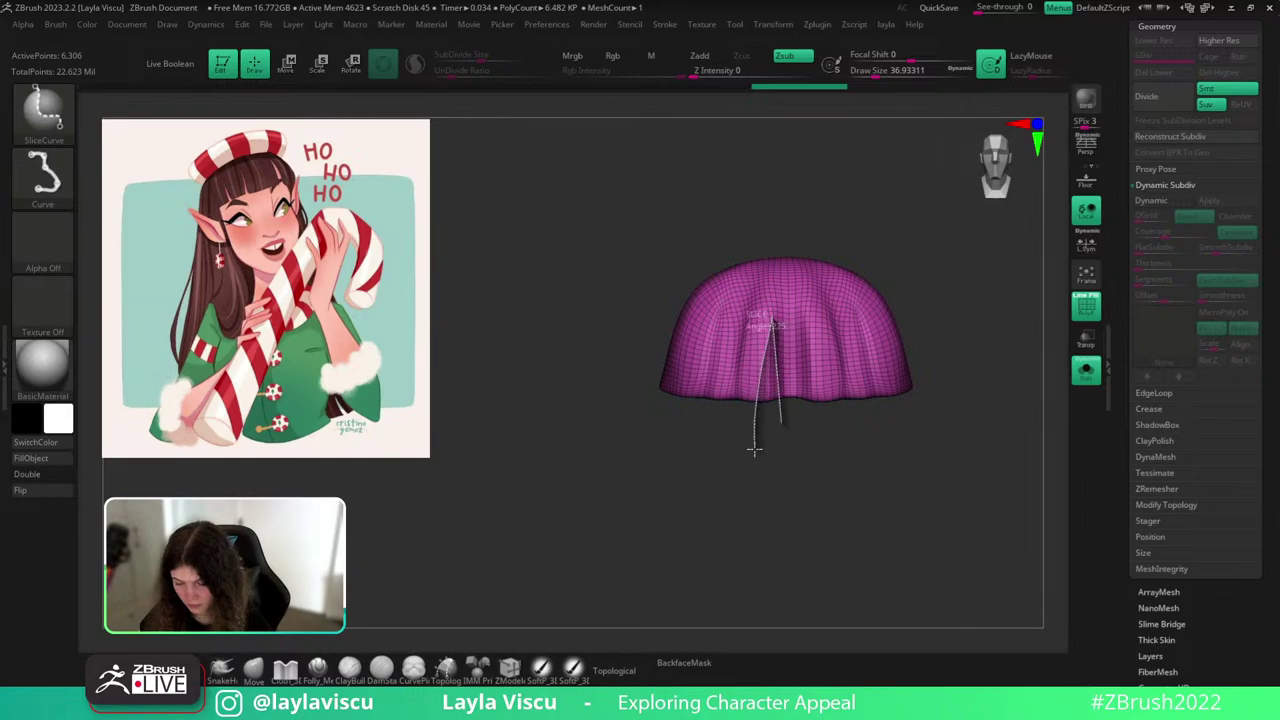
pyautogui.moveTo(755, 450); pyautogui.dragTo(760, 342)
pyautogui.hotkey('ctrl', 'shift')
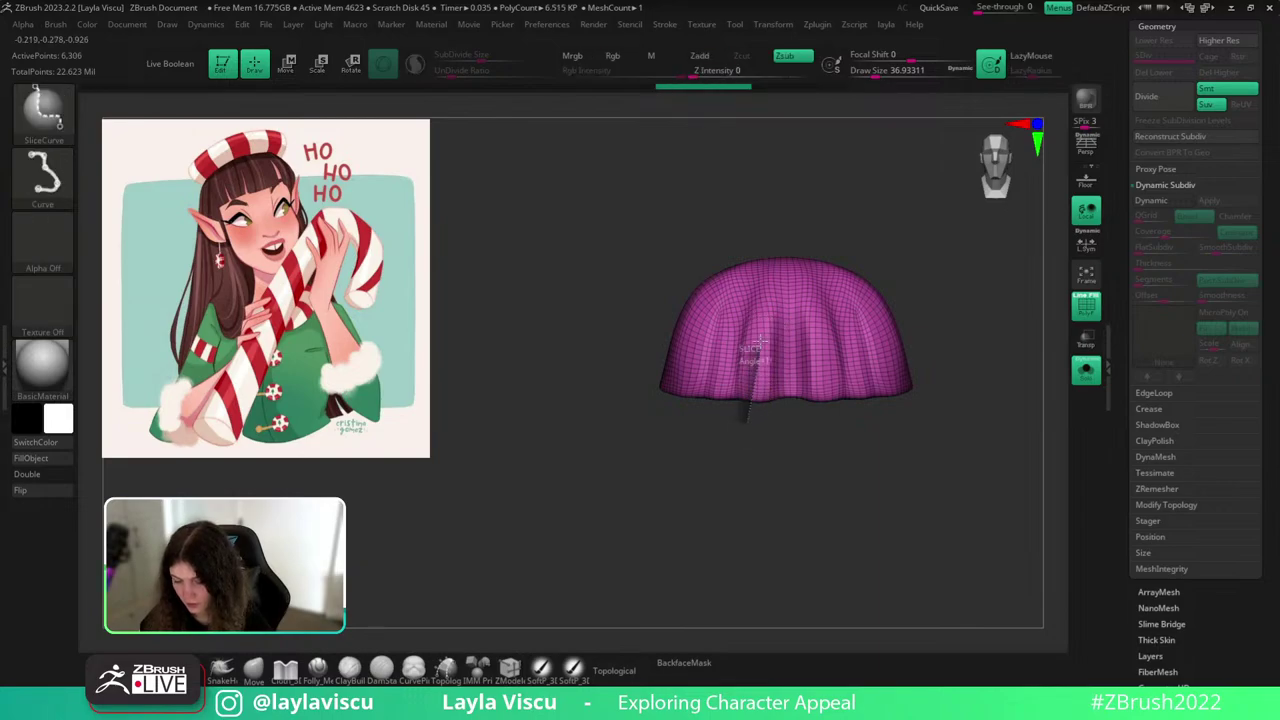
pyautogui.moveTo(768, 294)
pyautogui.keyDown('ctrl'); pyautogui.keyDown('shift'); pyautogui.mouseDown()
pyautogui.moveTo(769, 440)
pyautogui.moveTo(811, 511)
pyautogui.moveTo(794, 309)
pyautogui.moveTo(683, 591)
pyautogui.mouseUp(); pyautogui.keyUp('shift'); pyautogui.keyUp('ctrl')
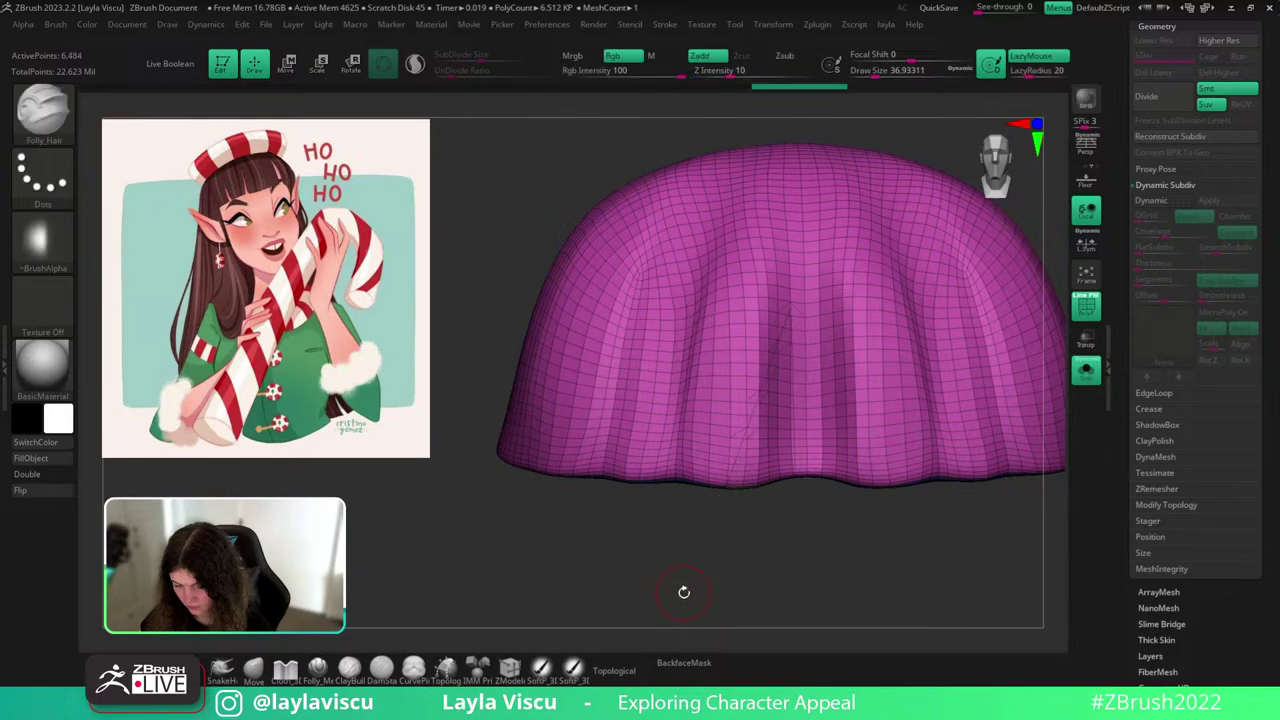
pyautogui.moveTo(813, 558)
pyautogui.mouseDown()
pyautogui.moveTo(849, 392)
pyautogui.moveTo(931, 277)
pyautogui.moveTo(900, 500)
pyautogui.moveTo(953, 481)
pyautogui.moveTo(806, 420)
pyautogui.moveTo(877, 363)
pyautogui.moveTo(815, 325)
pyautogui.mouseUp()
pyautogui.hotkey('ctrl', 'z')
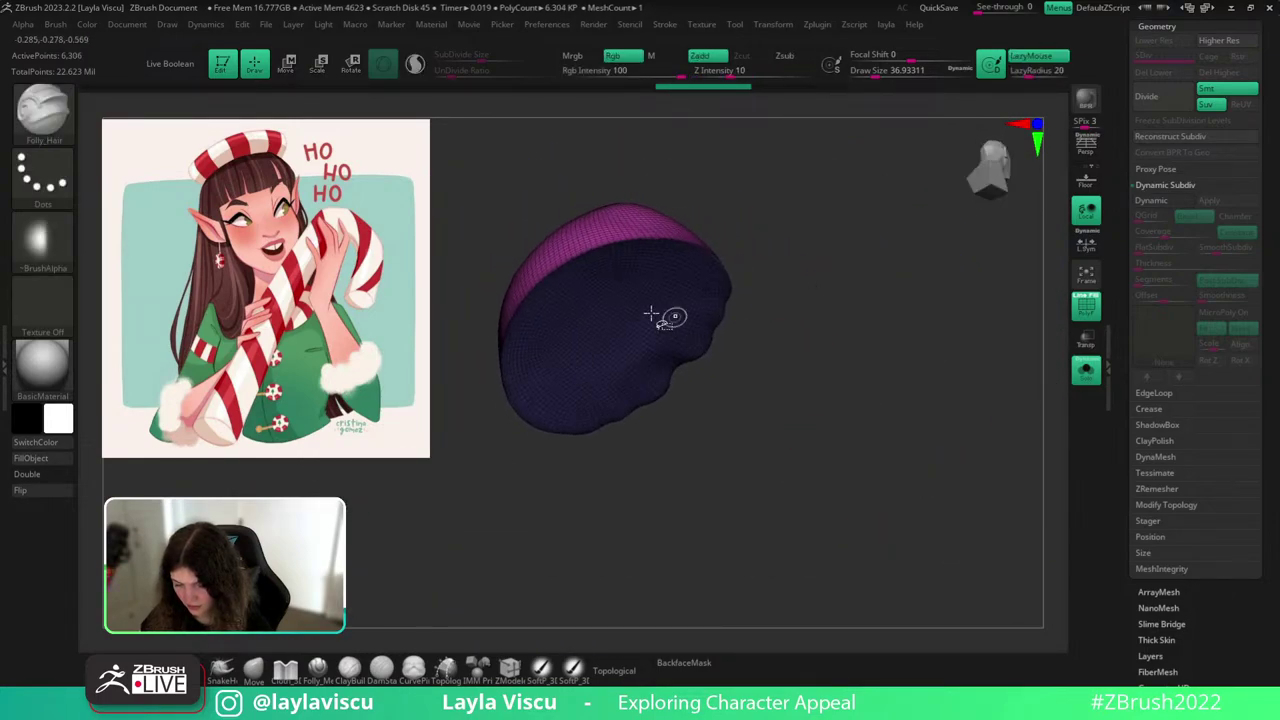
# Isolate the bangs' outer polygroup, delete their hidden inner surface, and check the shell on the full character in profile.
pyautogui.keyDown('ctrl'); pyautogui.keyDown('shift'); pyautogui.click(632, 308); pyautogui.keyUp('shift'); pyautogui.keyUp('ctrl')
pyautogui.keyDown('ctrl'); pyautogui.keyDown('shift'); pyautogui.click(632, 308); pyautogui.keyUp('shift'); pyautogui.keyUp('ctrl')
pyautogui.press('space')
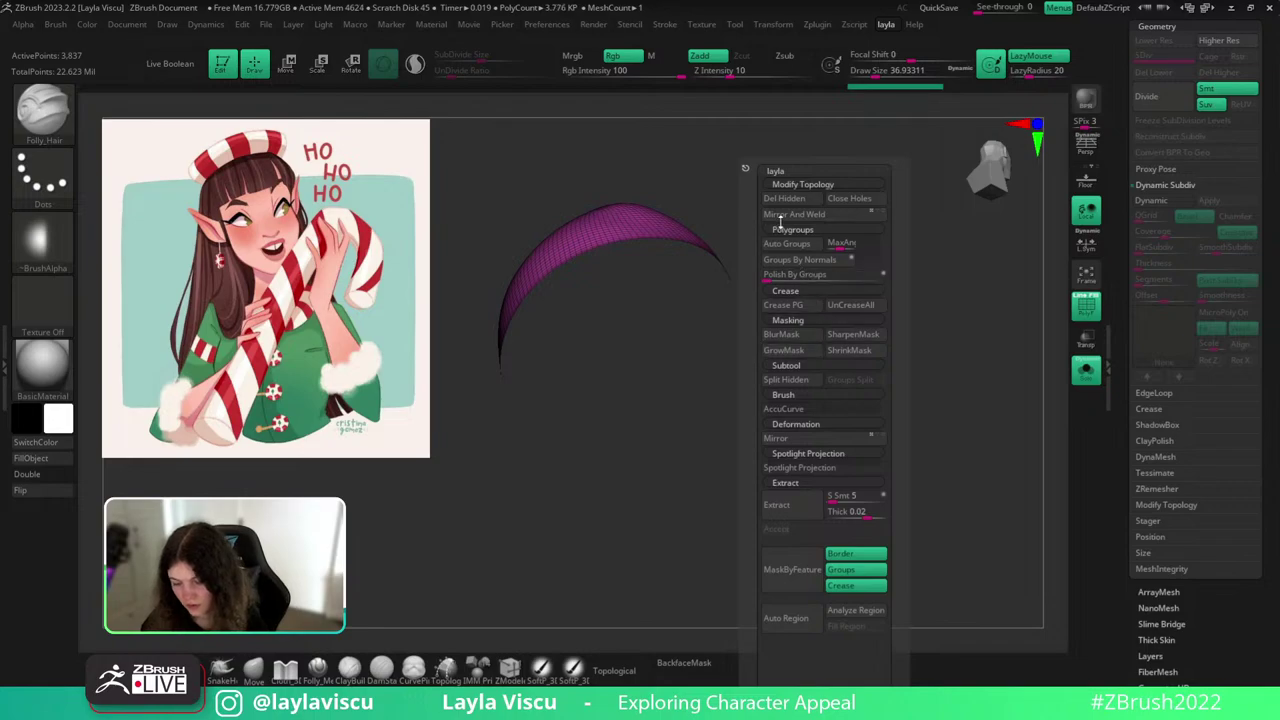
pyautogui.click(784, 201)
pyautogui.moveTo(637, 278); pyautogui.dragTo(1047, 400)
pyautogui.click(1079, 370)
pyautogui.keyDown('shift'); pyautogui.moveTo(968, 388); pyautogui.dragTo(946, 397); pyautogui.keyUp('shift')
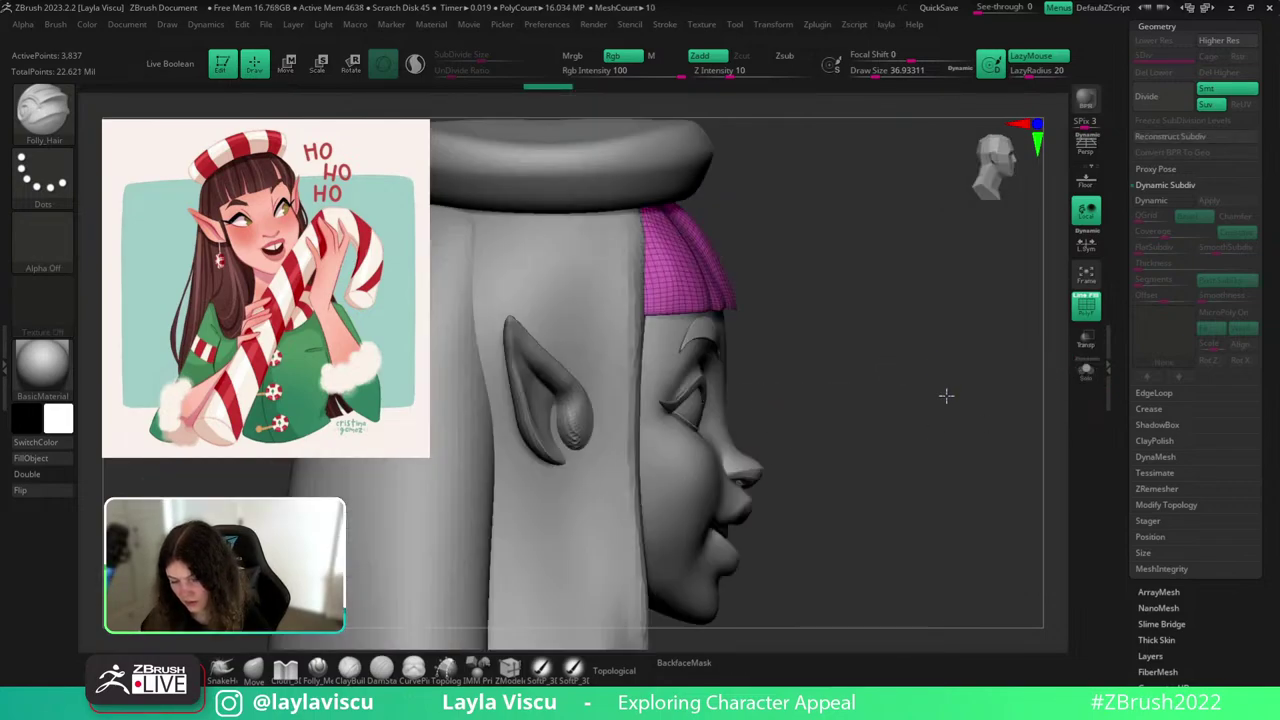
# Slice the isolated bangs vertically in profile view and delete the rear half.
pyautogui.click(1094, 381)
pyautogui.keyDown('ctrl'); pyautogui.keyDown('shift'); pyautogui.moveTo(622, 152); pyautogui.dragTo(623, 471); pyautogui.keyUp('shift'); pyautogui.keyUp('ctrl')
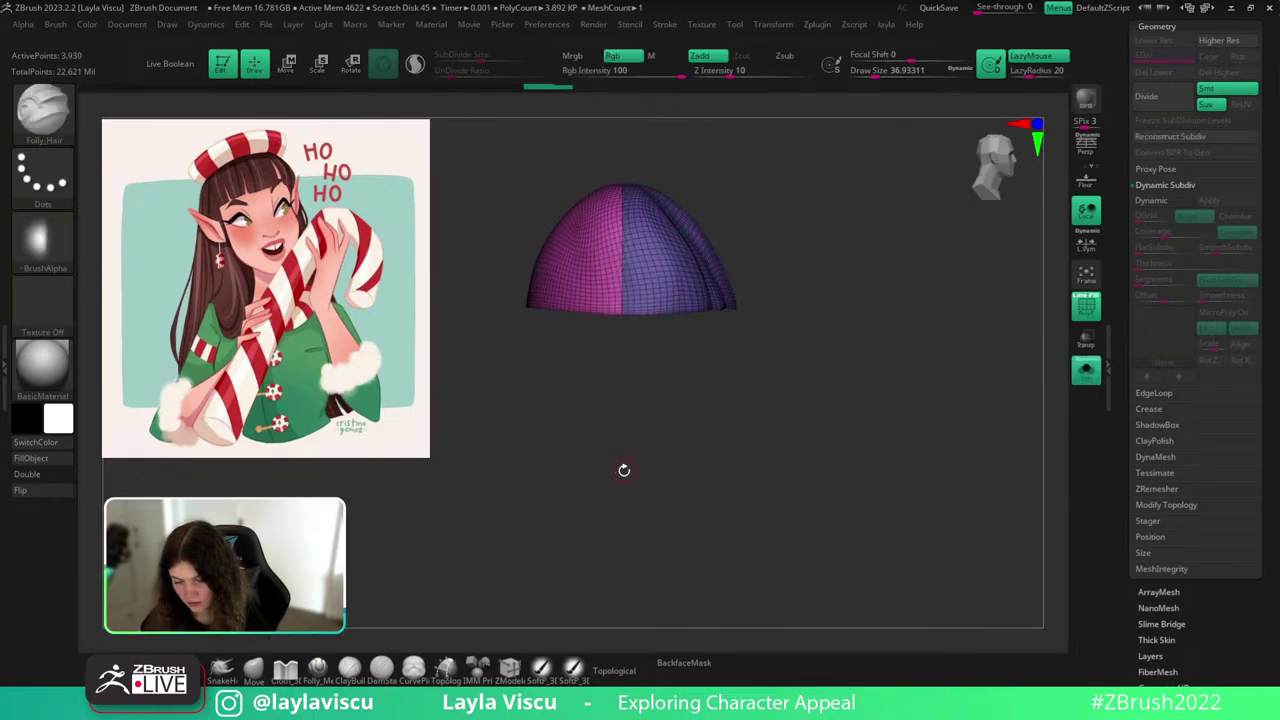
pyautogui.keyDown('ctrl'); pyautogui.keyDown('shift'); pyautogui.click(647, 272); pyautogui.keyUp('shift'); pyautogui.keyUp('ctrl')
pyautogui.press('space')
pyautogui.click(857, 219)
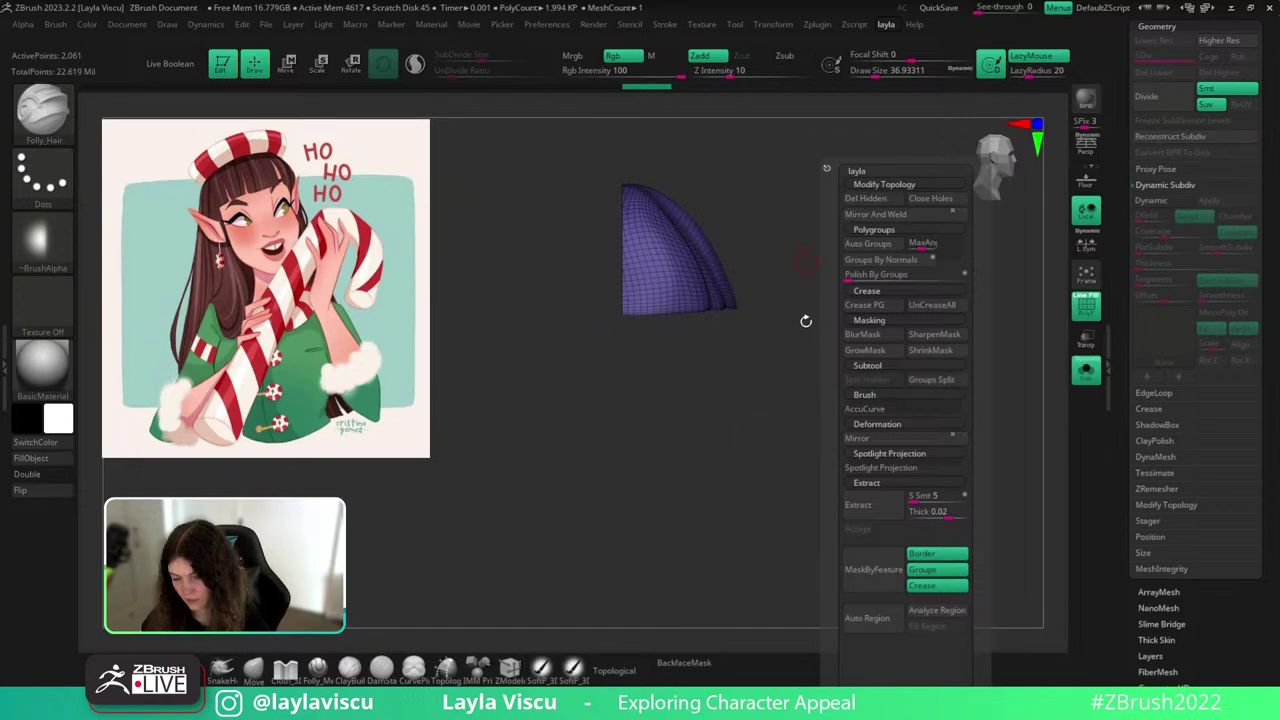
# Check the trimmed bangs on the full character and enable double-sided display for the shell.
pyautogui.keyDown('shift'); pyautogui.moveTo(806, 320); pyautogui.dragTo(906, 423); pyautogui.keyUp('shift')
pyautogui.click(1079, 371)
pyautogui.moveTo(1006, 279)
pyautogui.mouseDown()
pyautogui.moveTo(1046, 354)
pyautogui.moveTo(989, 251)
pyautogui.moveTo(997, 267)
pyautogui.mouseUp()
pyautogui.hotkey('shift', 'f')
pyautogui.click(1086, 369)
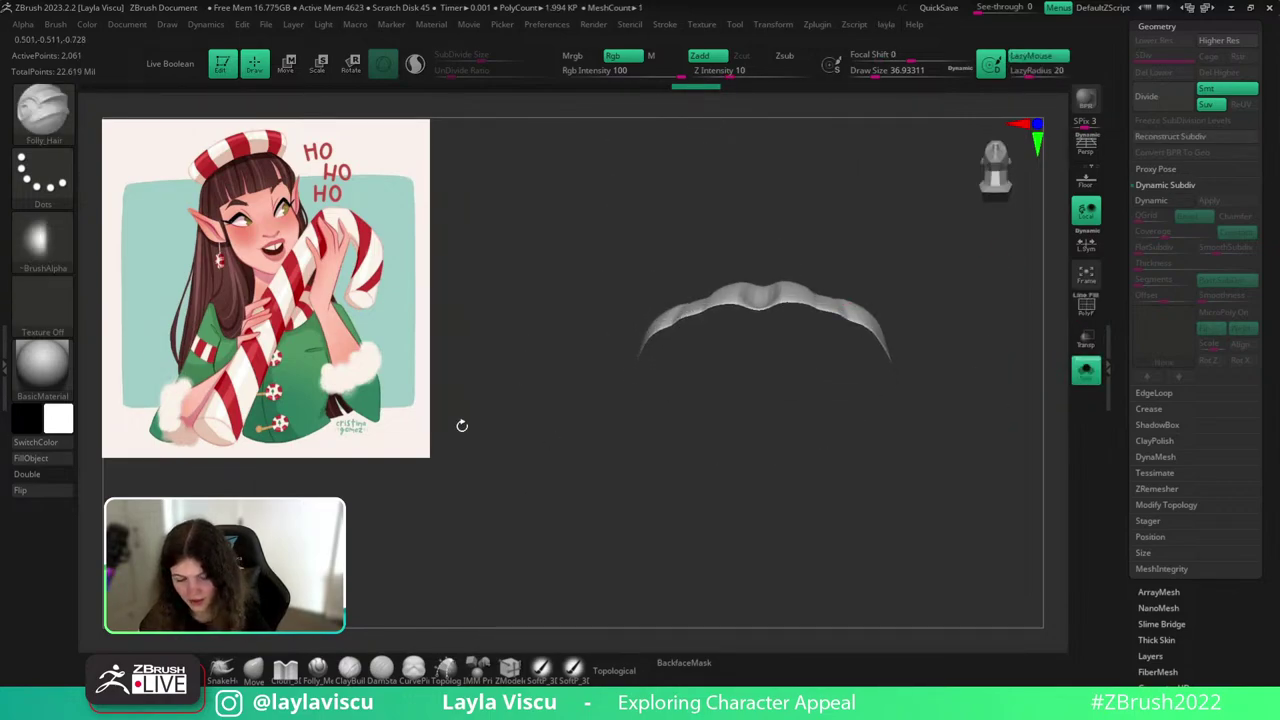
pyautogui.click(42, 474)
pyautogui.moveTo(560, 440); pyautogui.dragTo(610, 530)
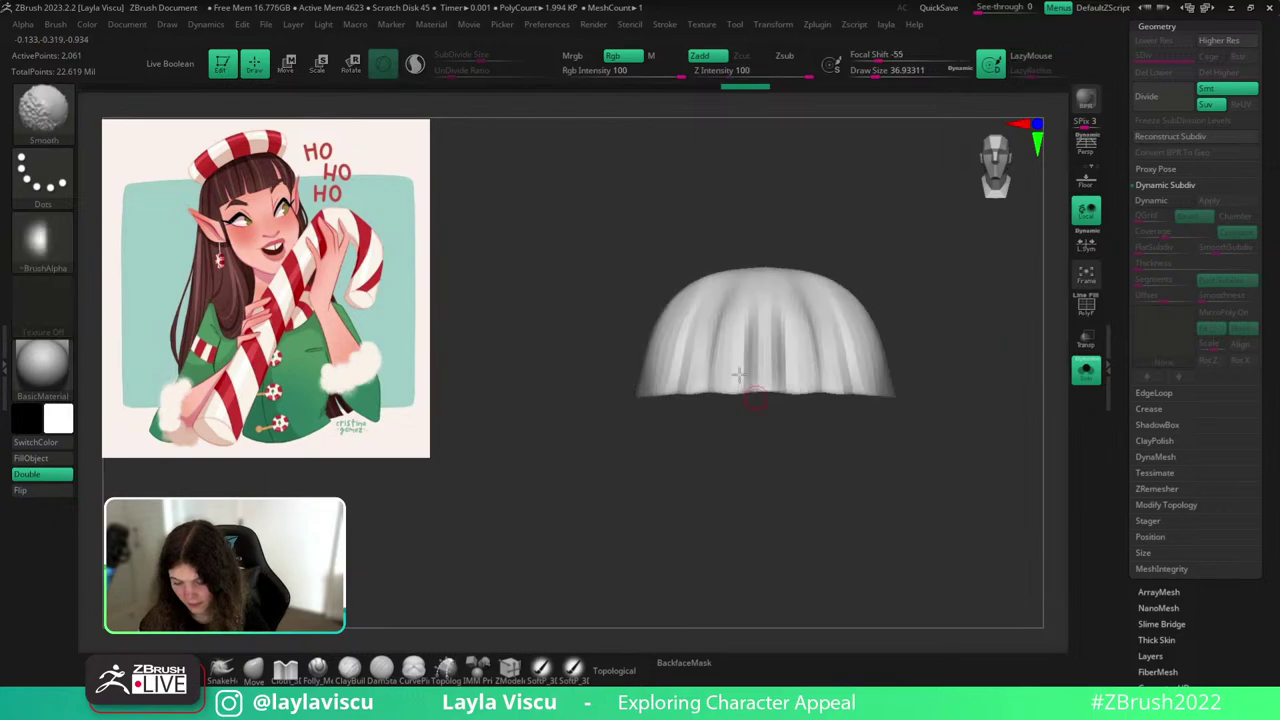
# Try to slice a narrow wedge into the center of the thin bangs shell with SliceCurve.
pyautogui.moveTo(754, 313)
pyautogui.keyDown('ctrl'); pyautogui.keyDown('shift'); pyautogui.mouseDown()
pyautogui.moveTo(740, 434)
pyautogui.moveTo(758, 328)
pyautogui.mouseUp(); pyautogui.keyUp('shift'); pyautogui.keyUp('ctrl')
pyautogui.hotkey('shift', 'f')
pyautogui.hotkey('ctrl', 'z')
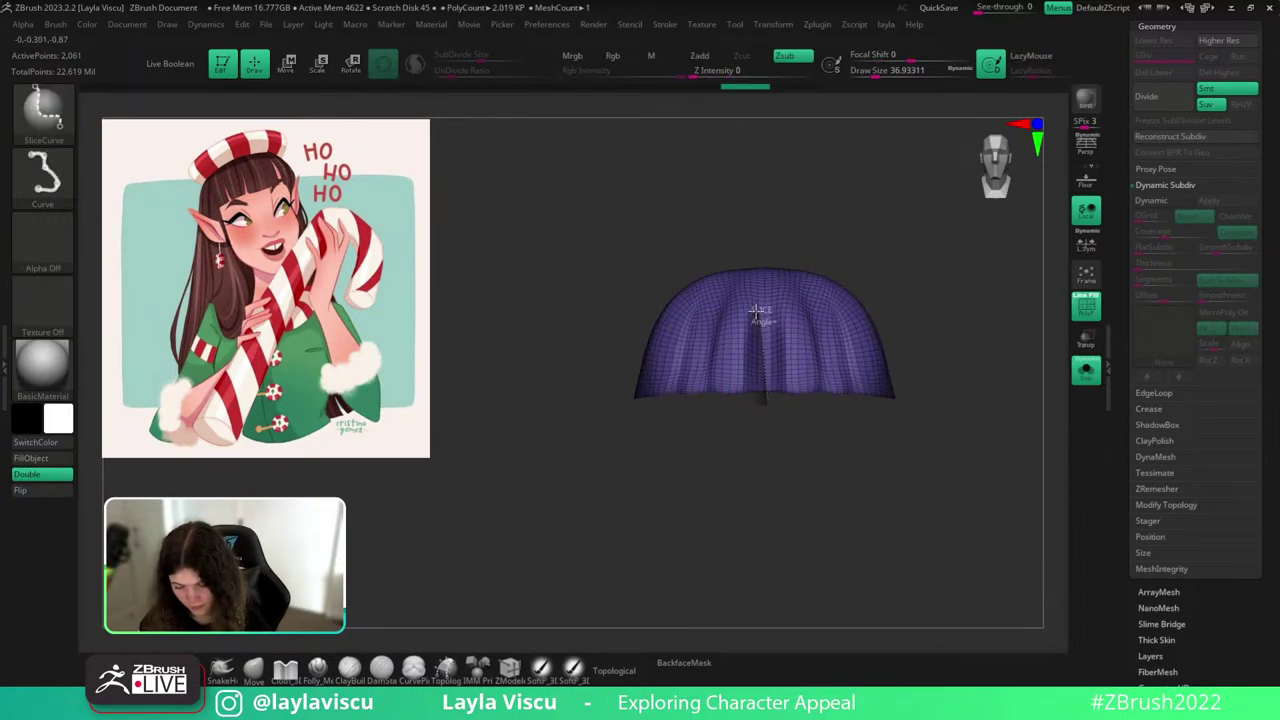
pyautogui.keyDown('ctrl'); pyautogui.keyDown('shift'); pyautogui.moveTo(741, 418); pyautogui.dragTo(758, 356); pyautogui.keyUp('shift'); pyautogui.keyUp('ctrl')
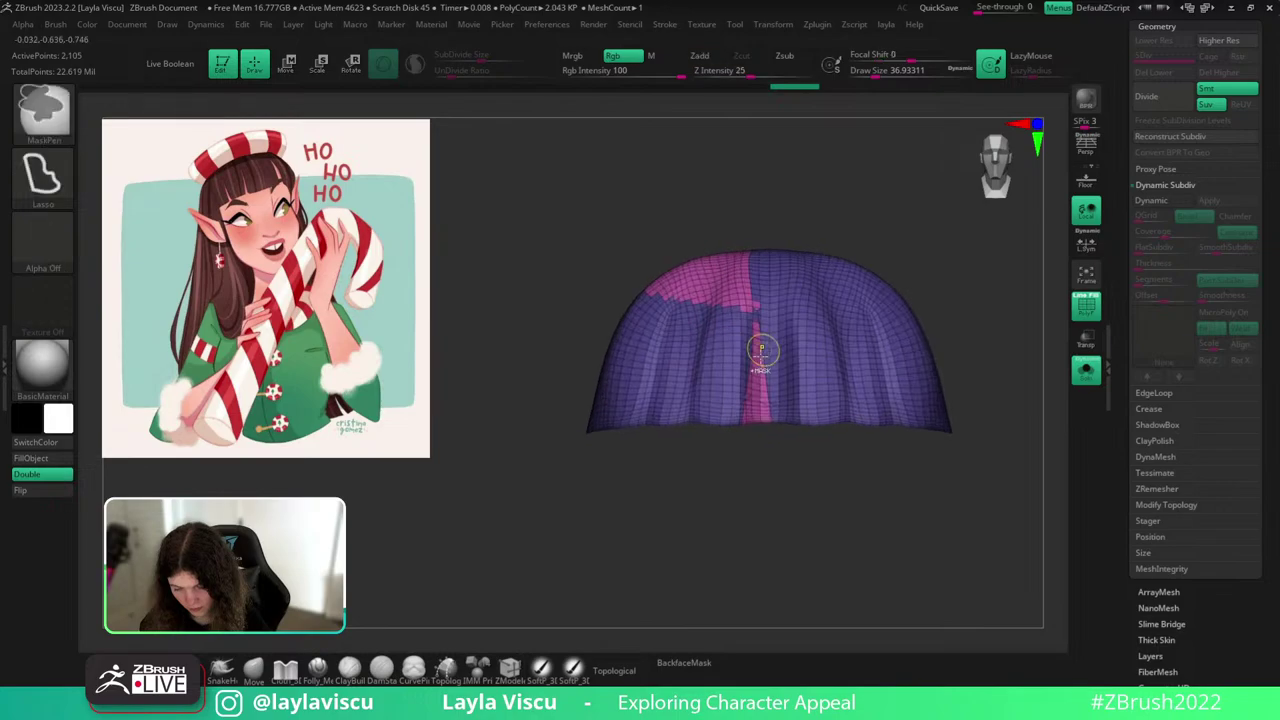
pyautogui.hotkey('ctrl', 'z')
# Try to cut into the thin bangs shell with the KnifeLasso and TrimCircle brushes.
pyautogui.click(57, 121)
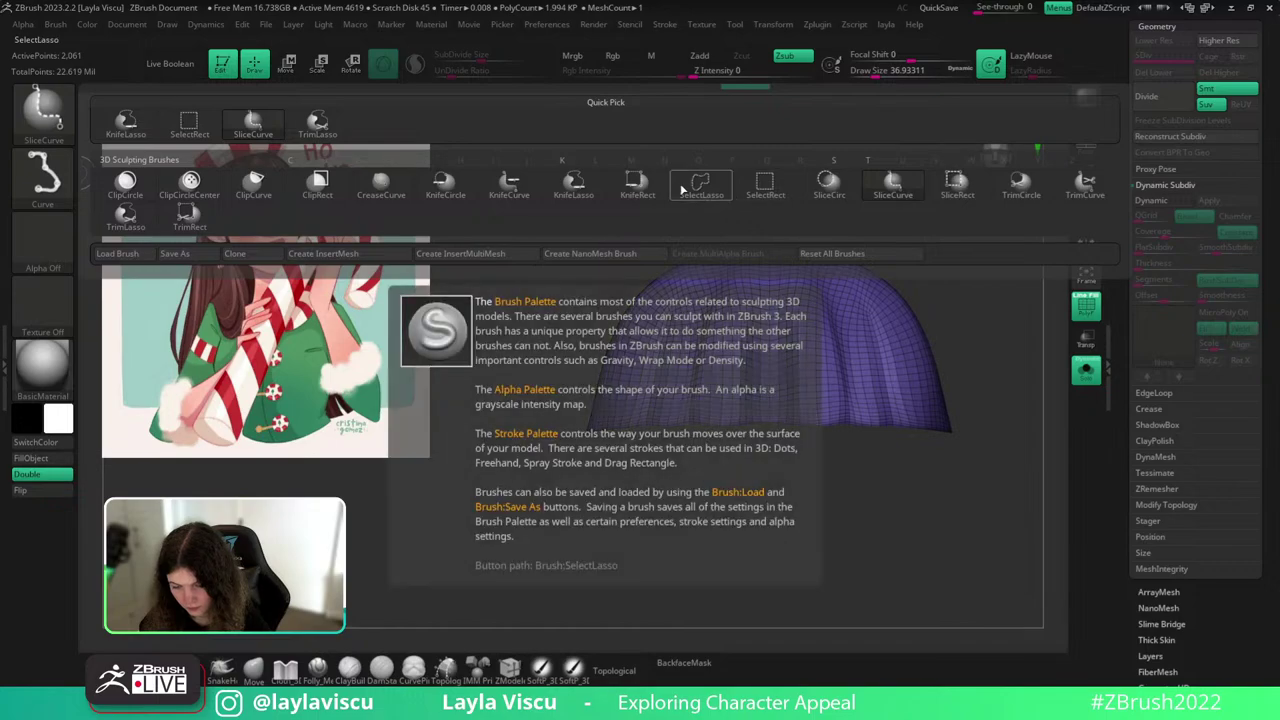
pyautogui.click(600, 189)
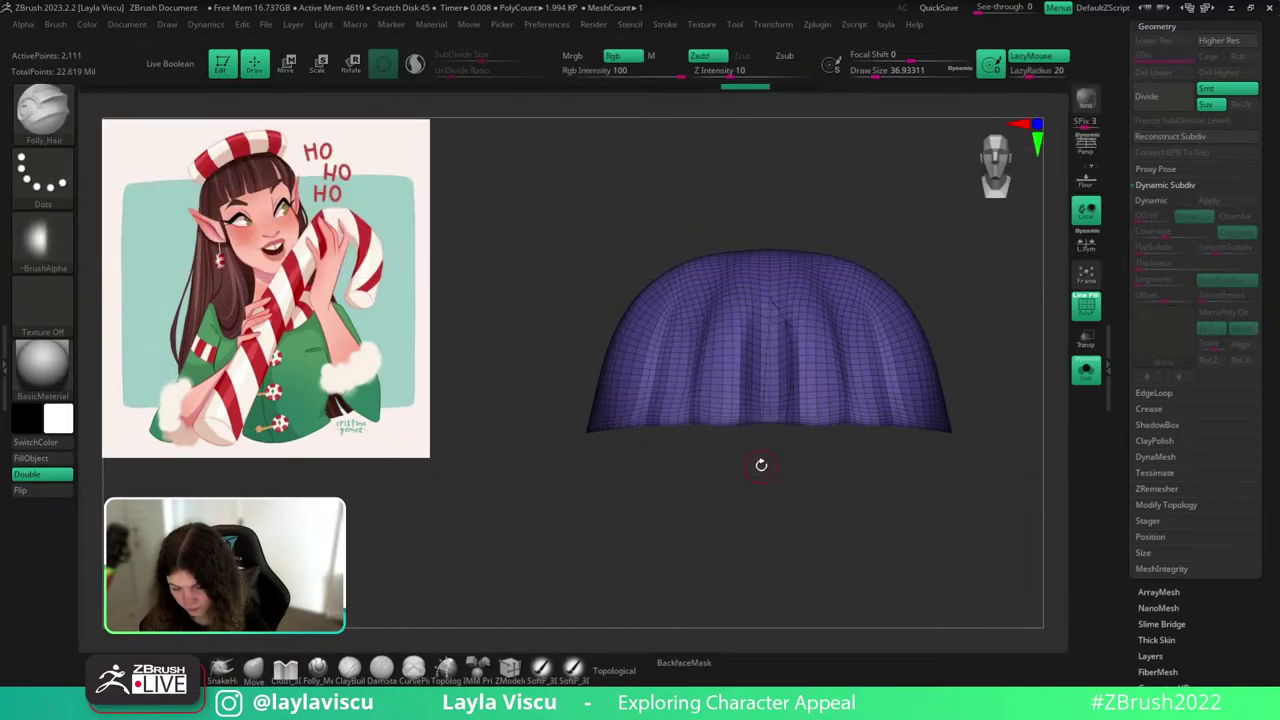
pyautogui.click(50, 107)
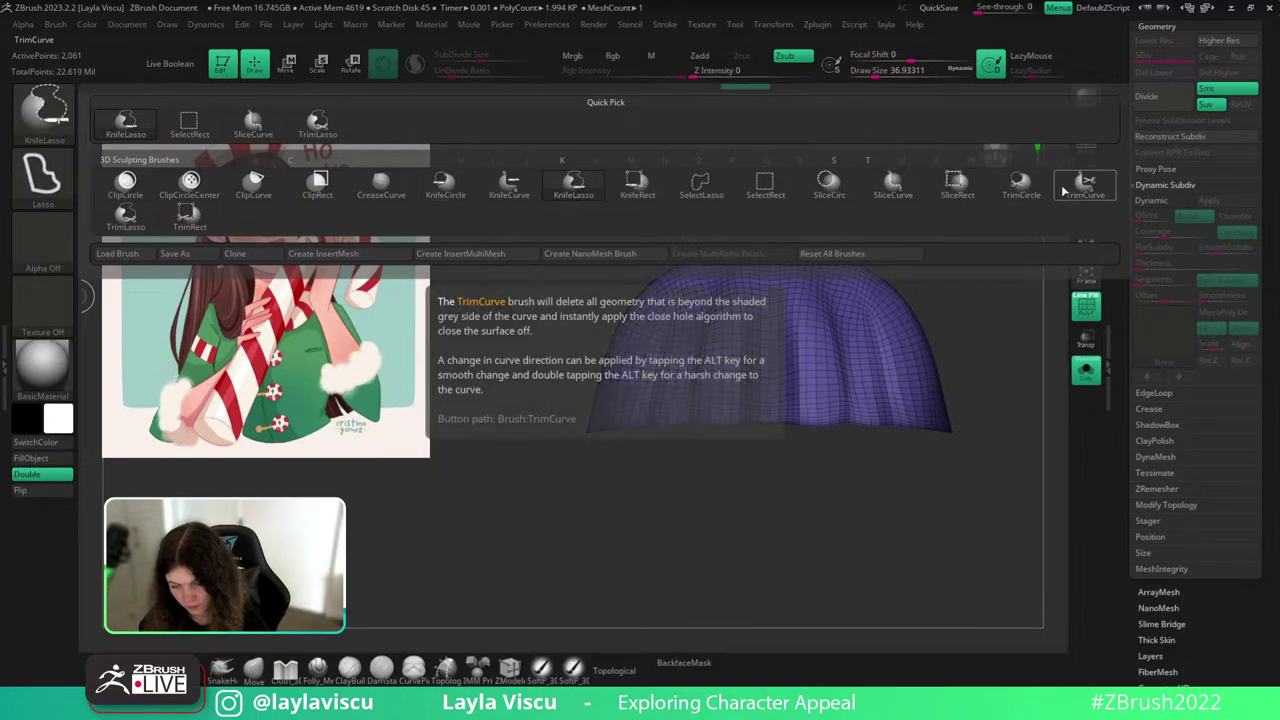
pyautogui.click(1020, 183)
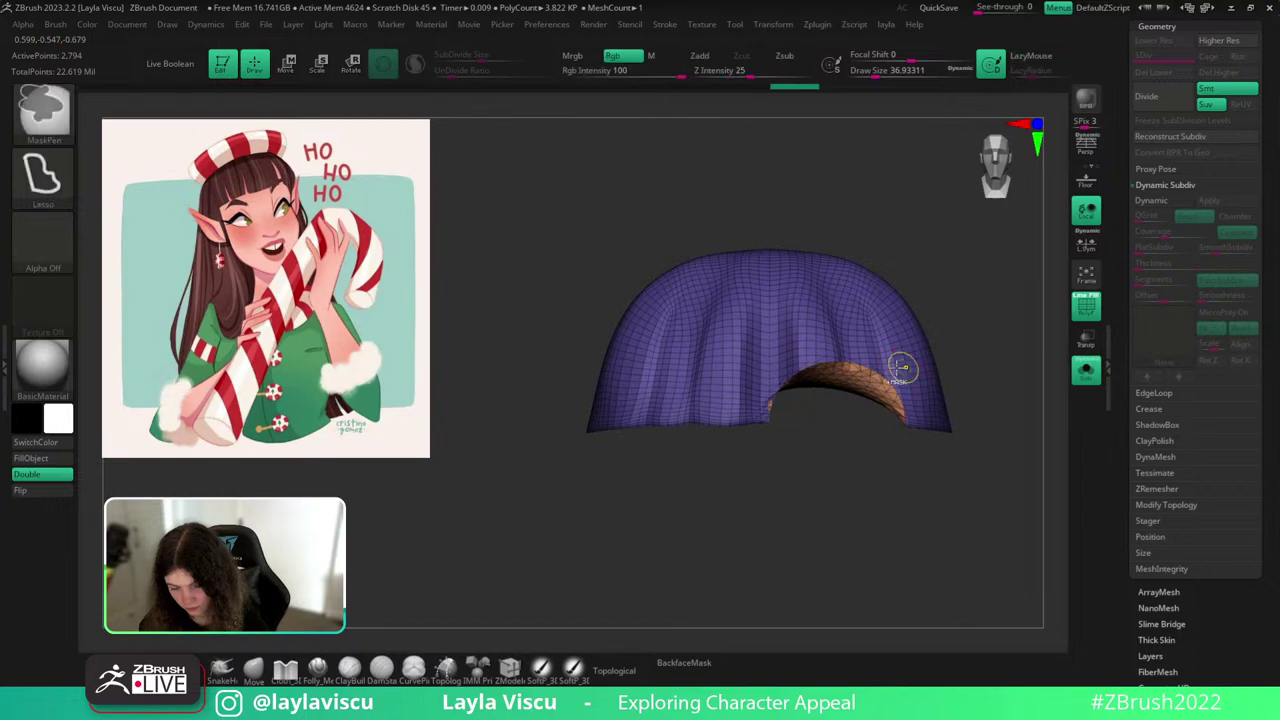
pyautogui.hotkey('ctrl', 'z')
pyautogui.moveTo(884, 217); pyautogui.dragTo(981, 426)
# Undo the slicing and hidden-geometry deletions to restore the complete bangs mesh.
pyautogui.hotkey('ctrl', 'z')
pyautogui.hotkey('ctrl', 'z')
pyautogui.hotkey('ctrl', 'z')
pyautogui.hotkey('ctrl', 'z')
pyautogui.hotkey('ctrl', 'z')
# Append a Cube3D to the character as a new subtool.
pyautogui.moveTo(1150, 27); pyautogui.dragTo(1149, 66)
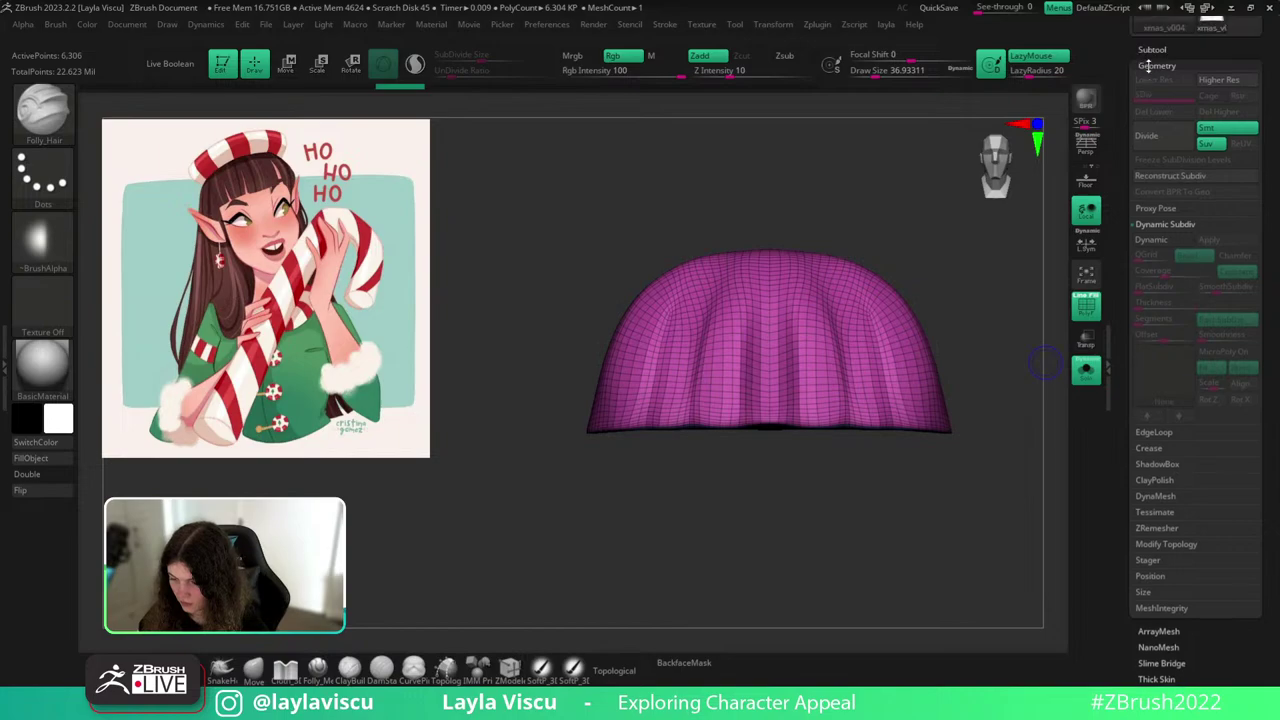
pyautogui.click(1146, 48)
pyautogui.scroll(-5, 1272, 313)
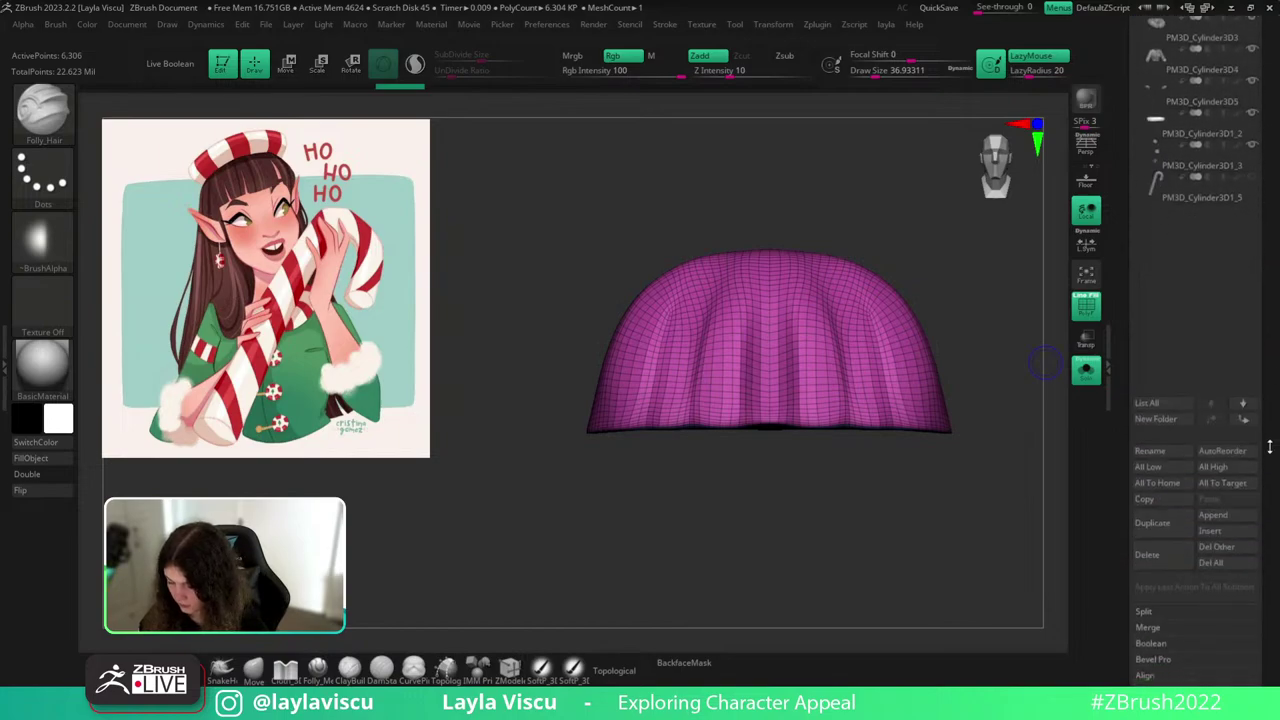
pyautogui.click(1213, 516)
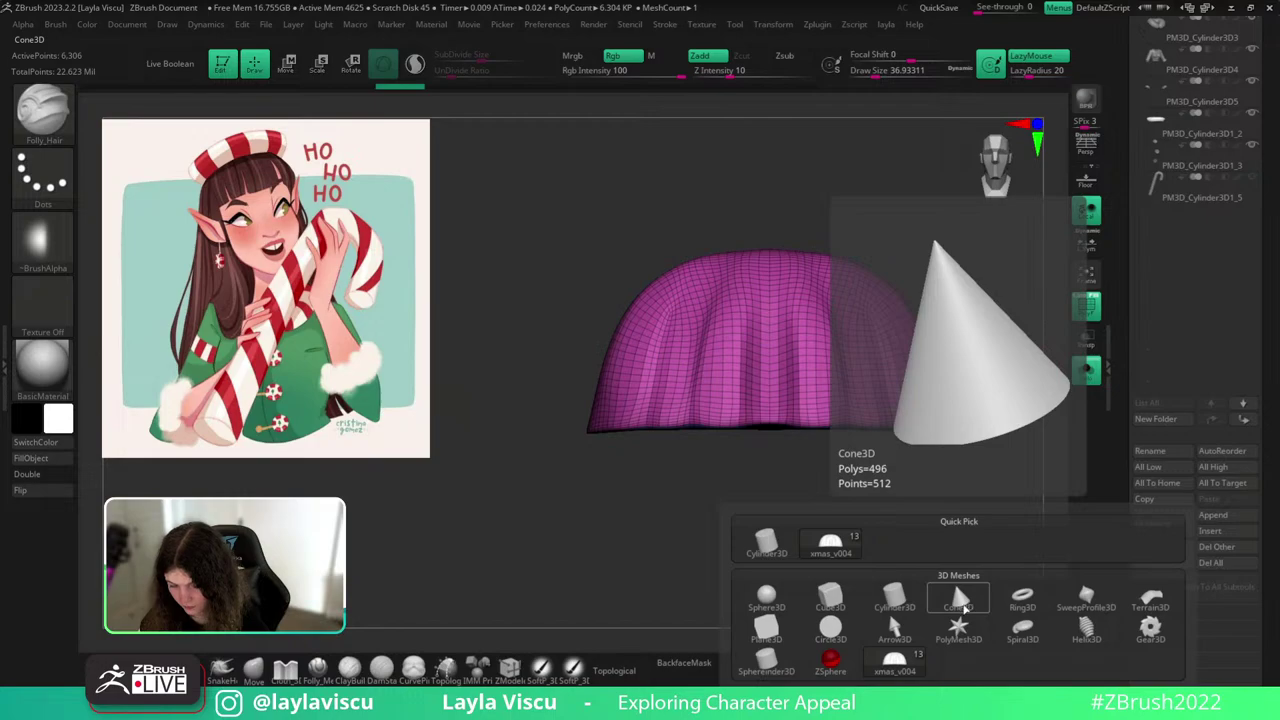
pyautogui.click(830, 597)
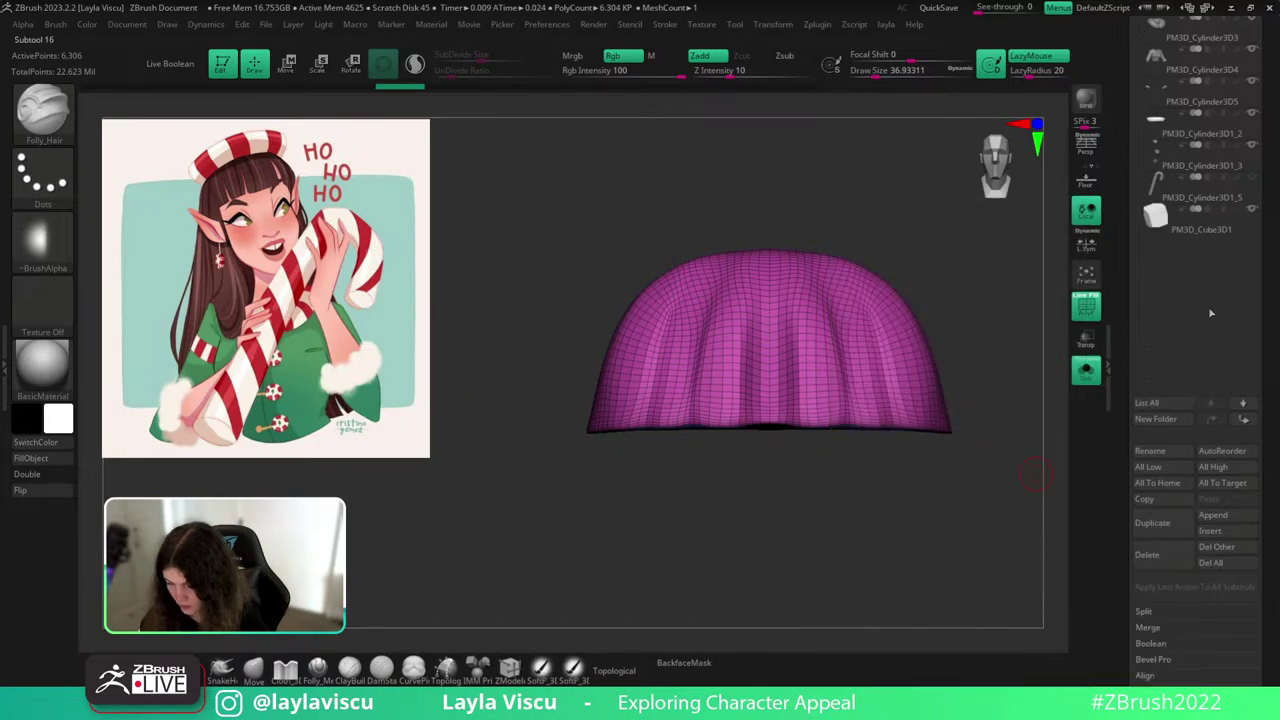
# Initialize the appended cube as a low-resolution QCube with X, Y and Z resolution 2 and display its polyframe.
pyautogui.click(1192, 230)
pyautogui.scroll(-5, 1180, 400)
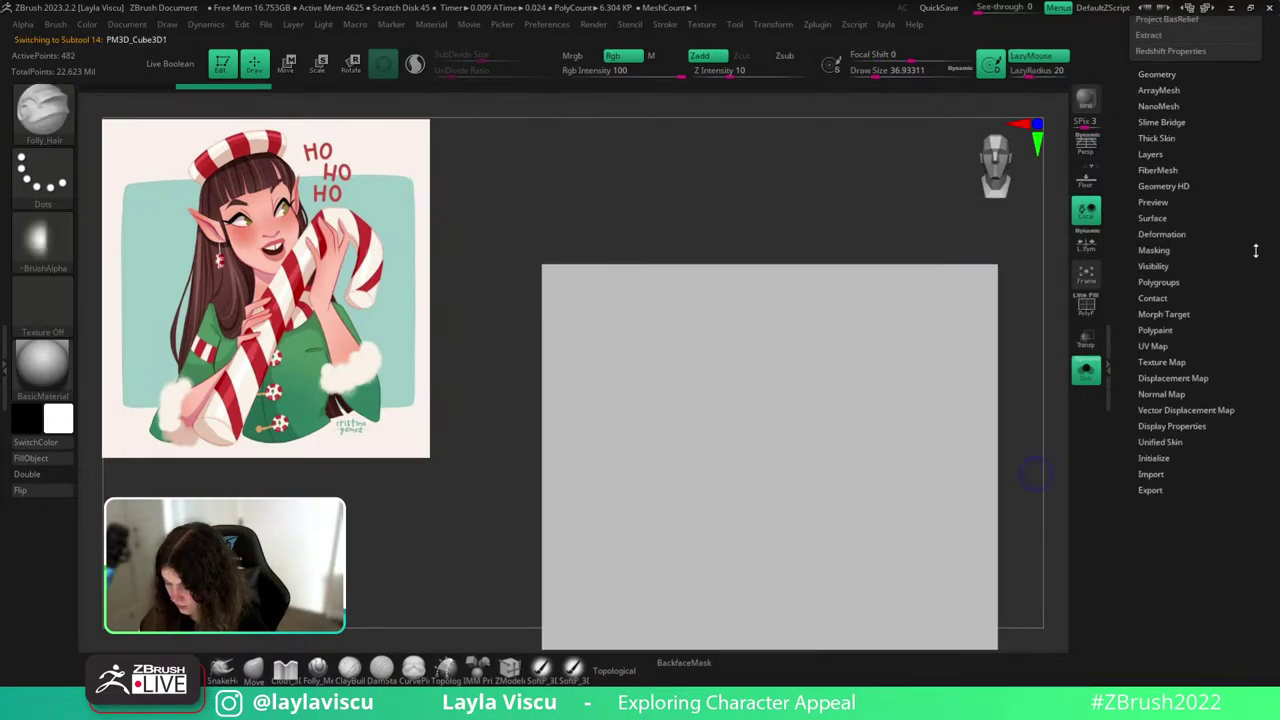
pyautogui.click(1156, 460)
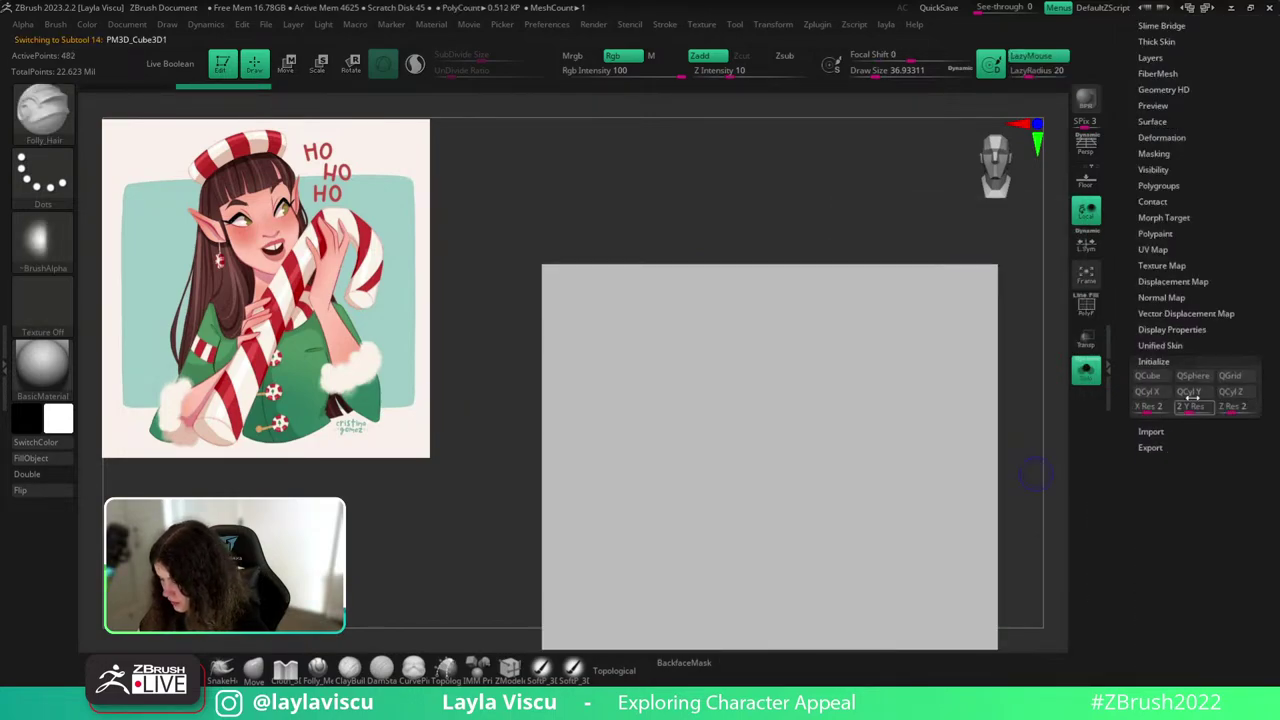
pyautogui.click(1150, 378)
pyautogui.hotkey('shift', 'f')
# Rotate the cube so it stands on one corner as a diamond when seen from the front.
pyautogui.press('w')
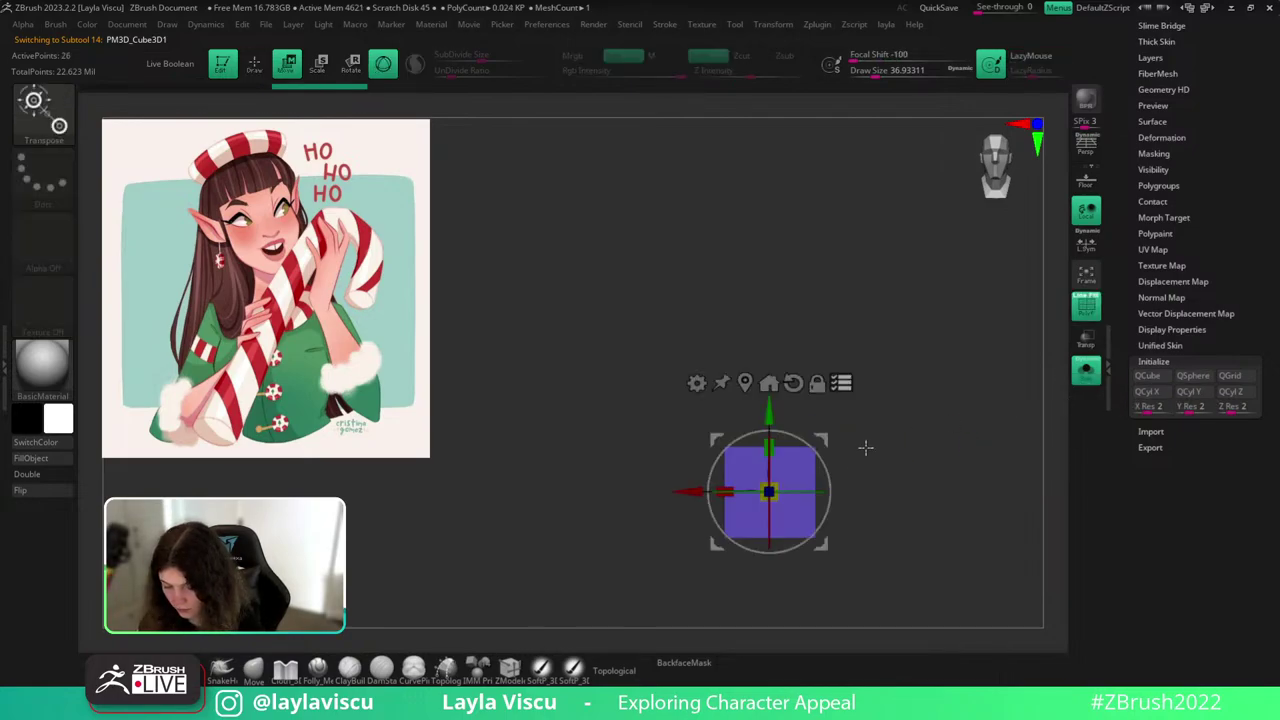
pyautogui.moveTo(826, 490); pyautogui.dragTo(811, 531)
pyautogui.click(285, 667)
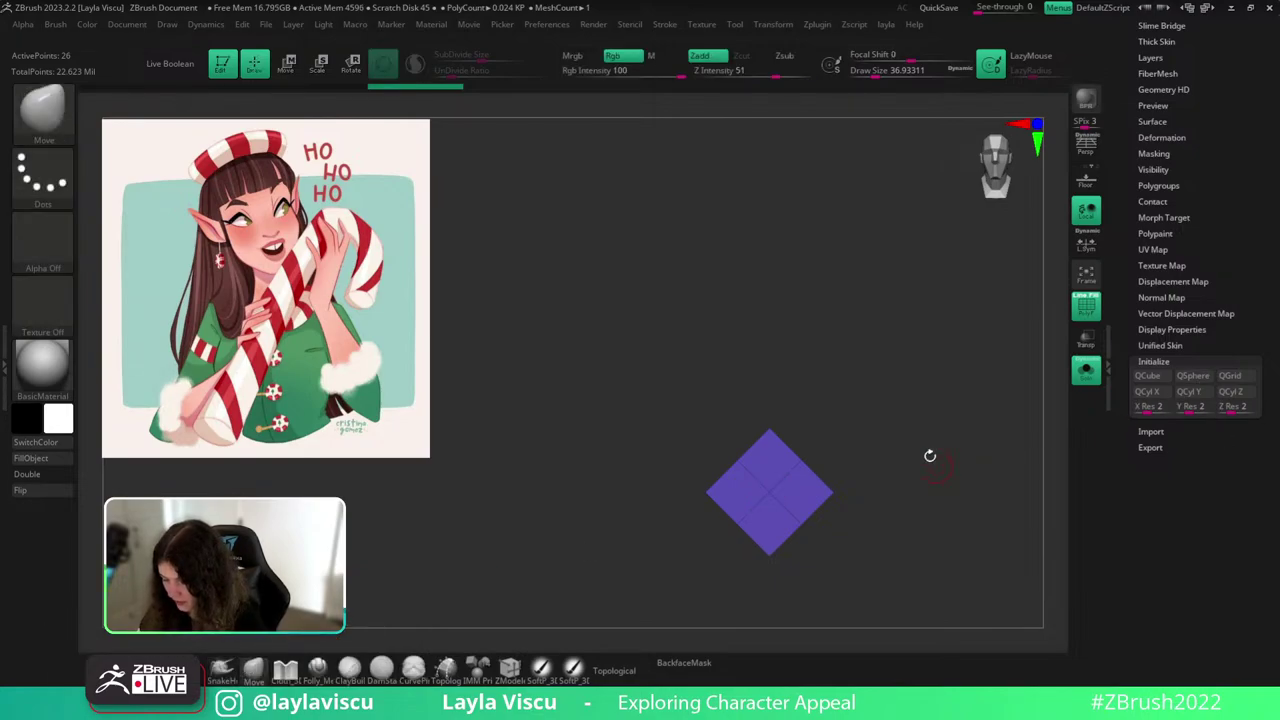
pyautogui.moveTo(930, 456); pyautogui.dragTo(797, 491)
pyautogui.moveTo(985, 481)
pyautogui.mouseDown()
pyautogui.moveTo(920, 617)
pyautogui.moveTo(931, 554)
pyautogui.moveTo(1008, 497)
pyautogui.mouseUp()
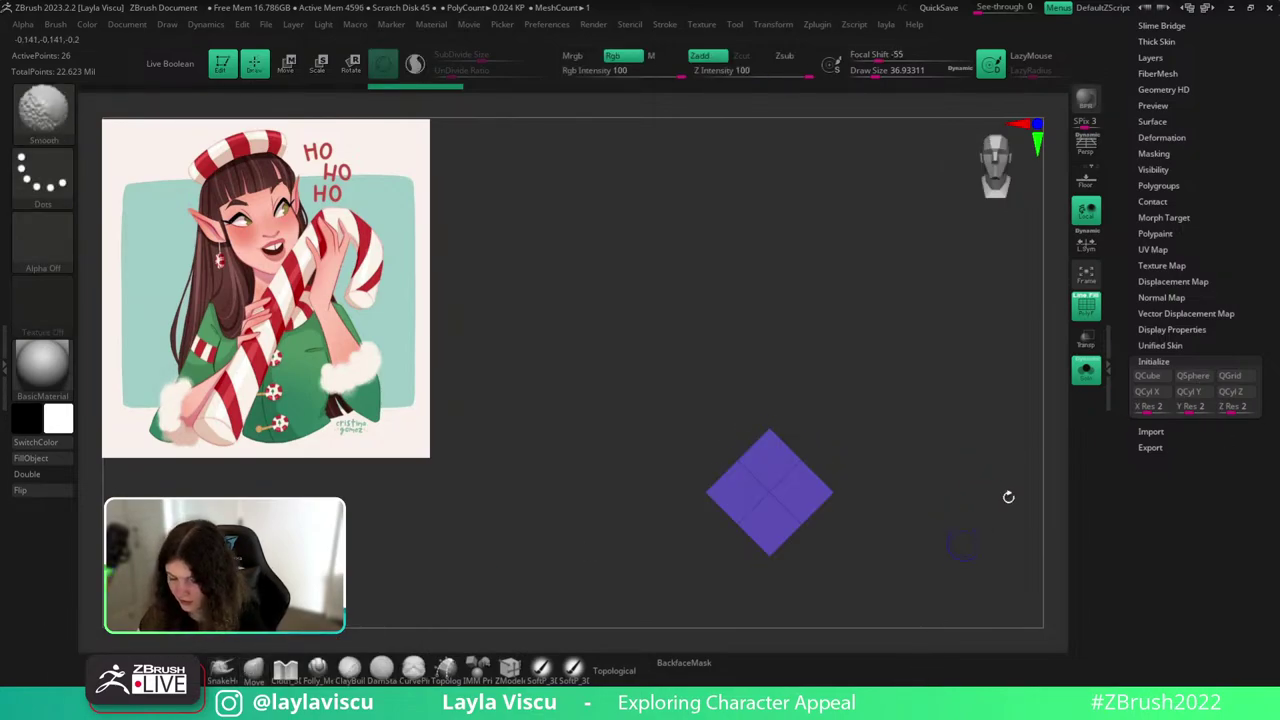
# Bring the full character back into view, squash the cube into a narrow vertical wedge and place it at the front center of the bangs.
pyautogui.click(1086, 371)
pyautogui.press('w')
pyautogui.keyDown('alt'); pyautogui.click(793, 383); pyautogui.keyUp('alt')
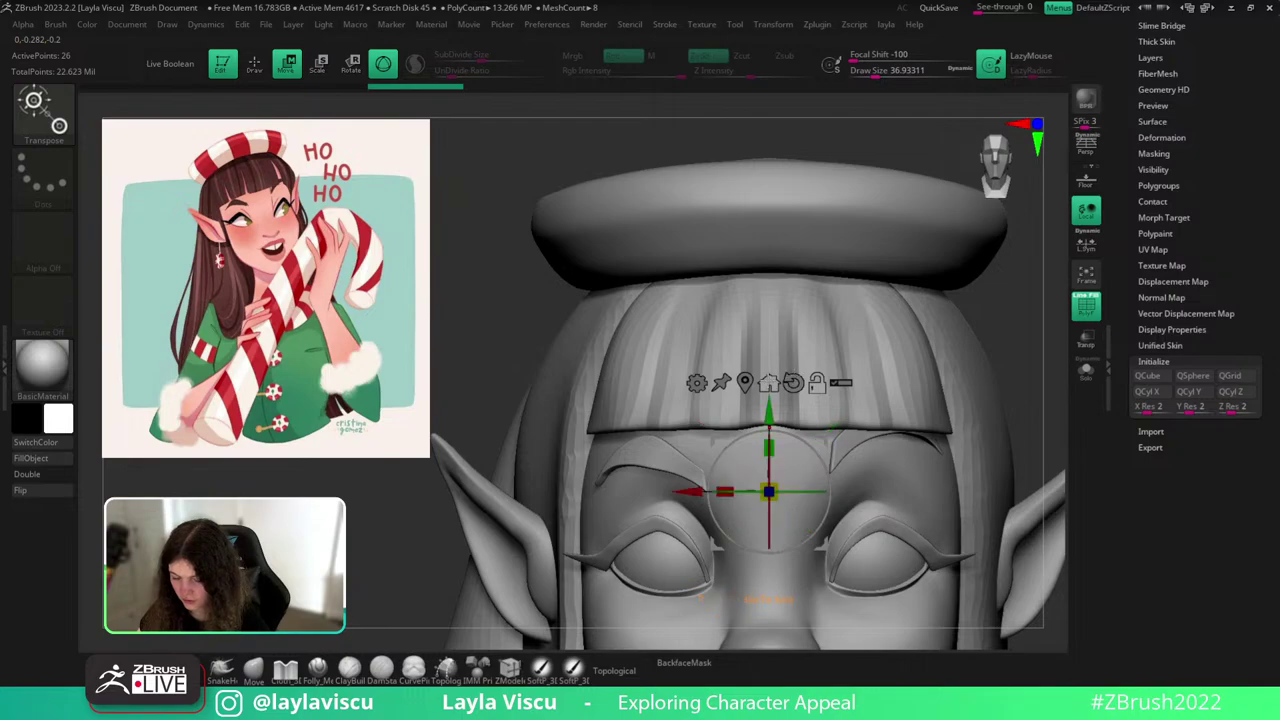
pyautogui.moveTo(769, 410); pyautogui.dragTo(769, 190)
pyautogui.moveTo(1057, 334); pyautogui.dragTo(925, 318)
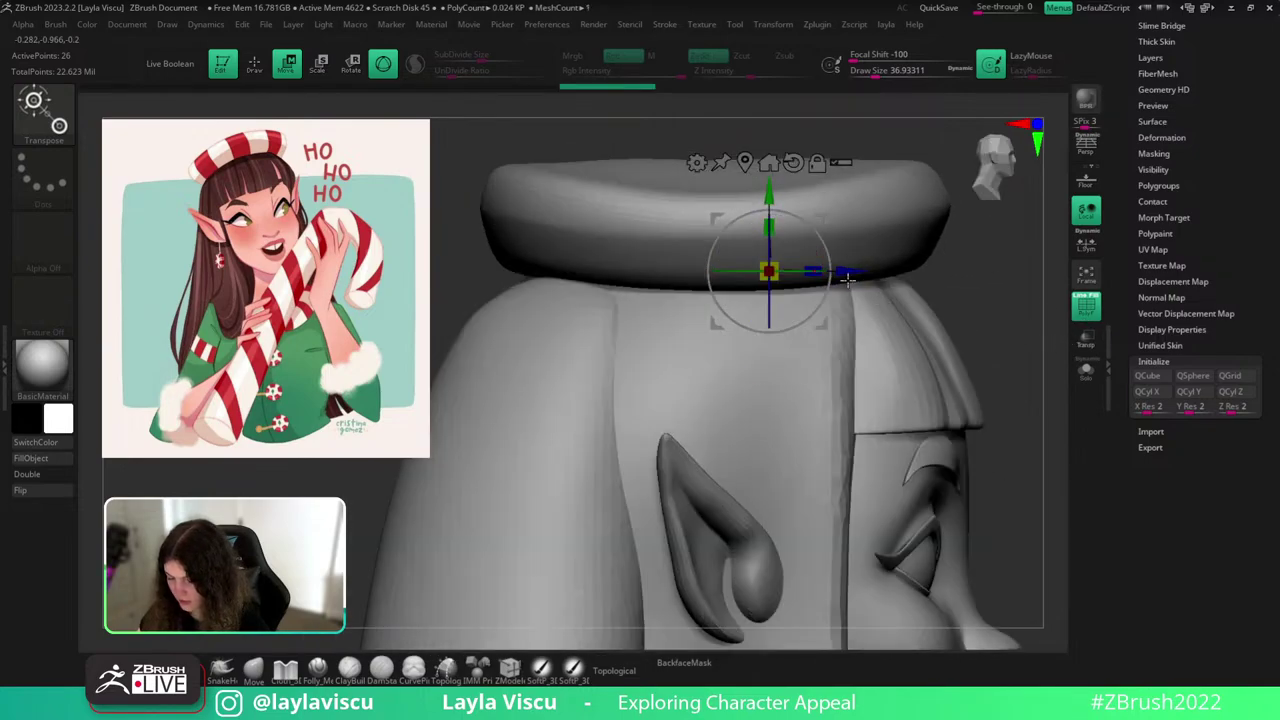
pyautogui.moveTo(848, 280); pyautogui.dragTo(700, 360)
pyautogui.moveTo(806, 284); pyautogui.dragTo(864, 292)
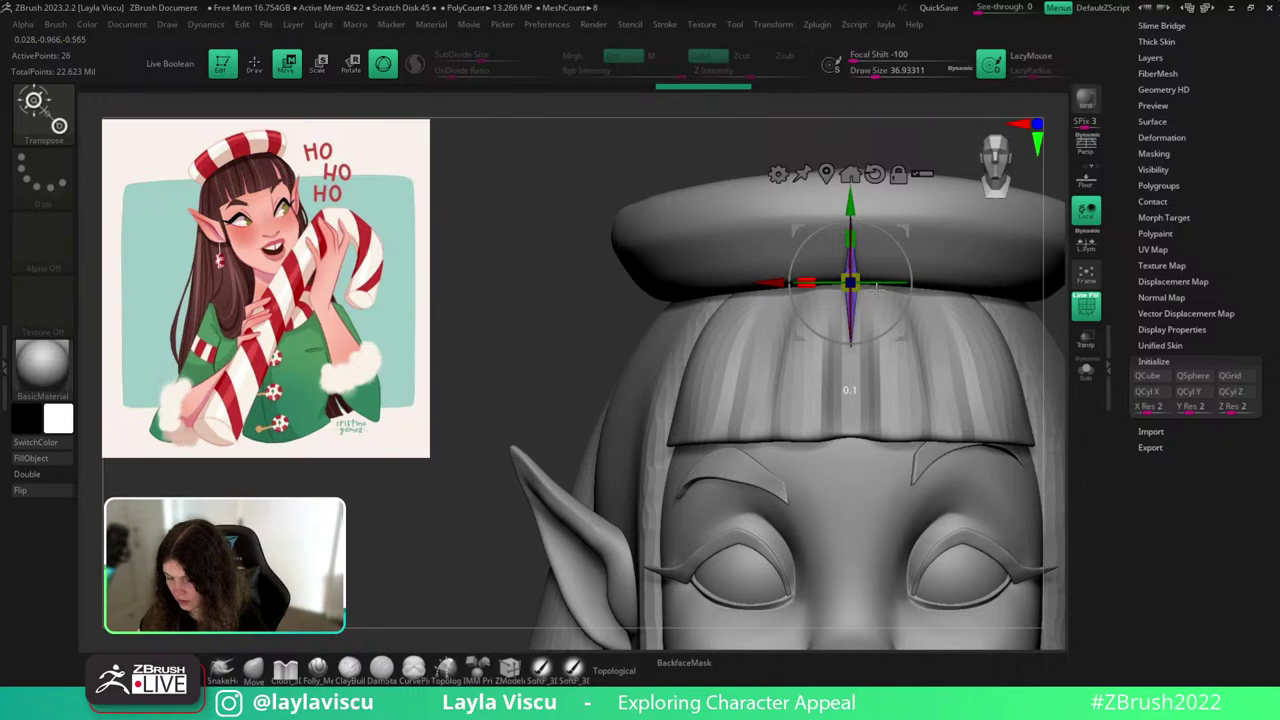
pyautogui.moveTo(850, 204); pyautogui.dragTo(853, 351)
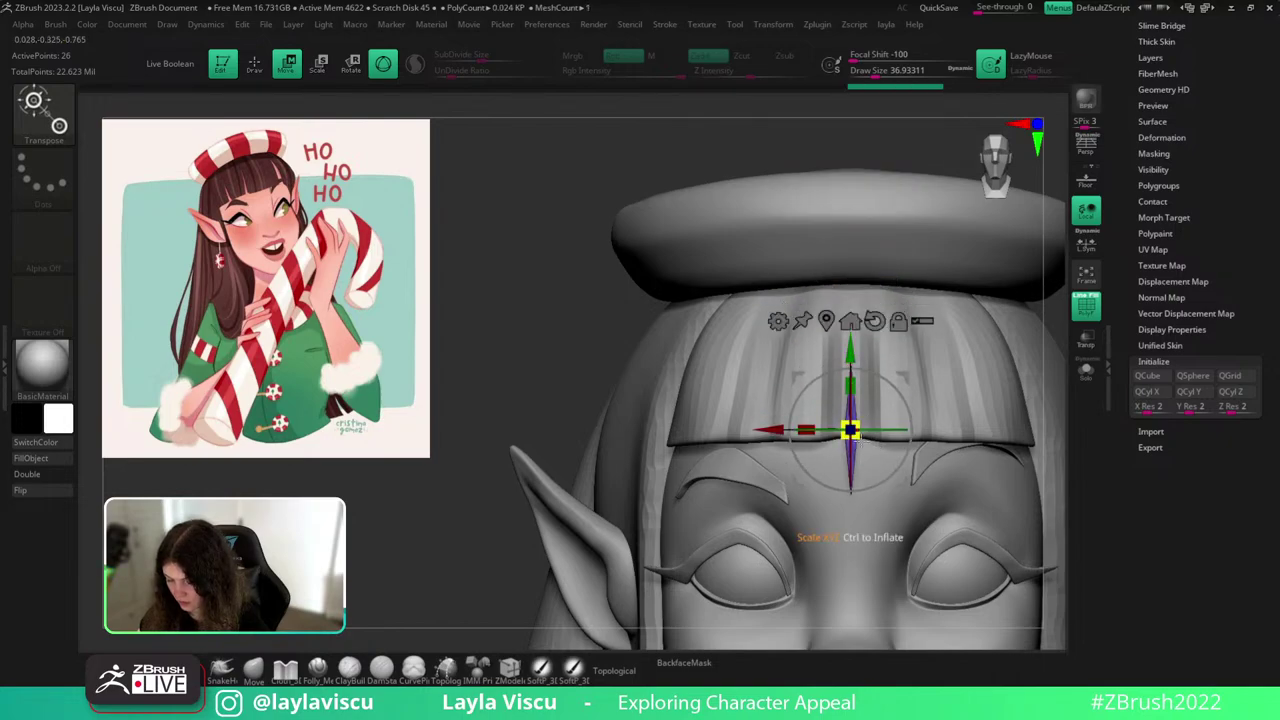
# Adjust the wedge in side view, tilting it to follow the slope of the bangs over the forehead.
pyautogui.moveTo(891, 451); pyautogui.dragTo(1003, 420)
pyautogui.moveTo(911, 440); pyautogui.dragTo(942, 412)
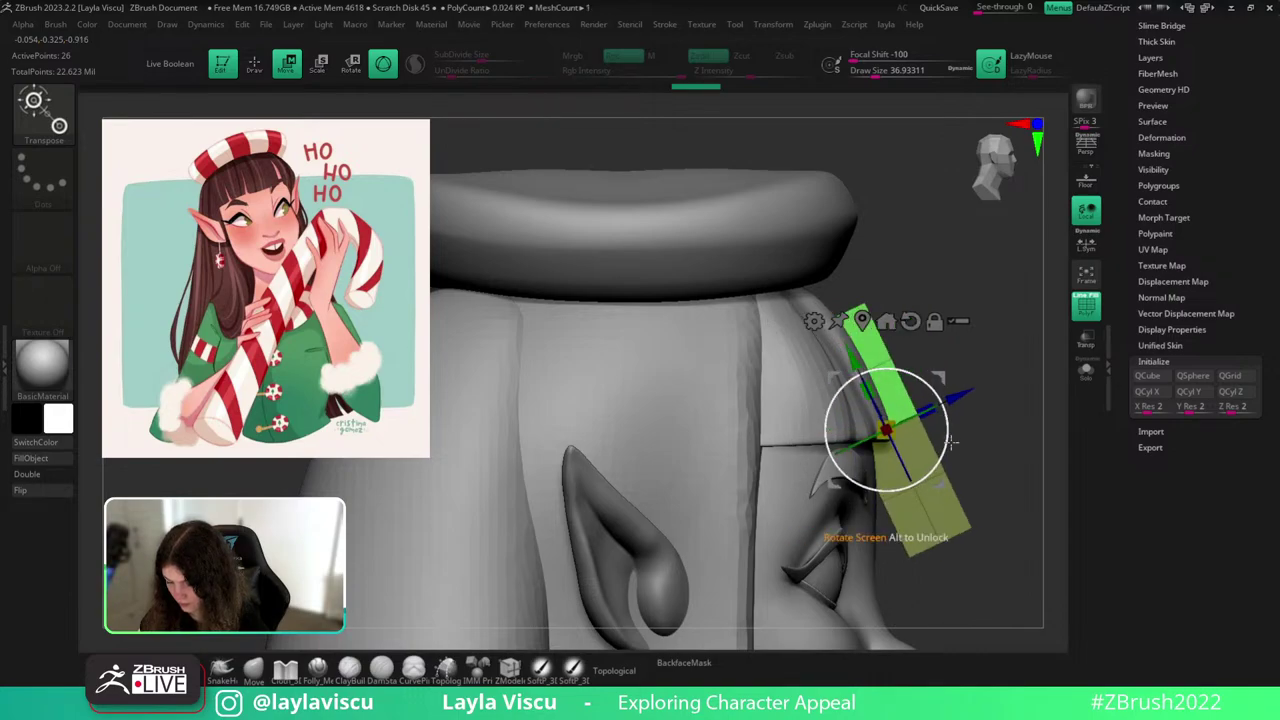
pyautogui.moveTo(938, 482); pyautogui.dragTo(924, 453)
pyautogui.keyDown('alt'); pyautogui.moveTo(1020, 480); pyautogui.dragTo(985, 410); pyautogui.keyUp('alt')
pyautogui.moveTo(985, 410); pyautogui.dragTo(550, 420)
# Move the wedge directly below the bangs in the subtool order, show only these two and enable Live Boolean.
pyautogui.moveTo(1257, 180); pyautogui.dragTo(1250, 345)
pyautogui.click(1155, 127)
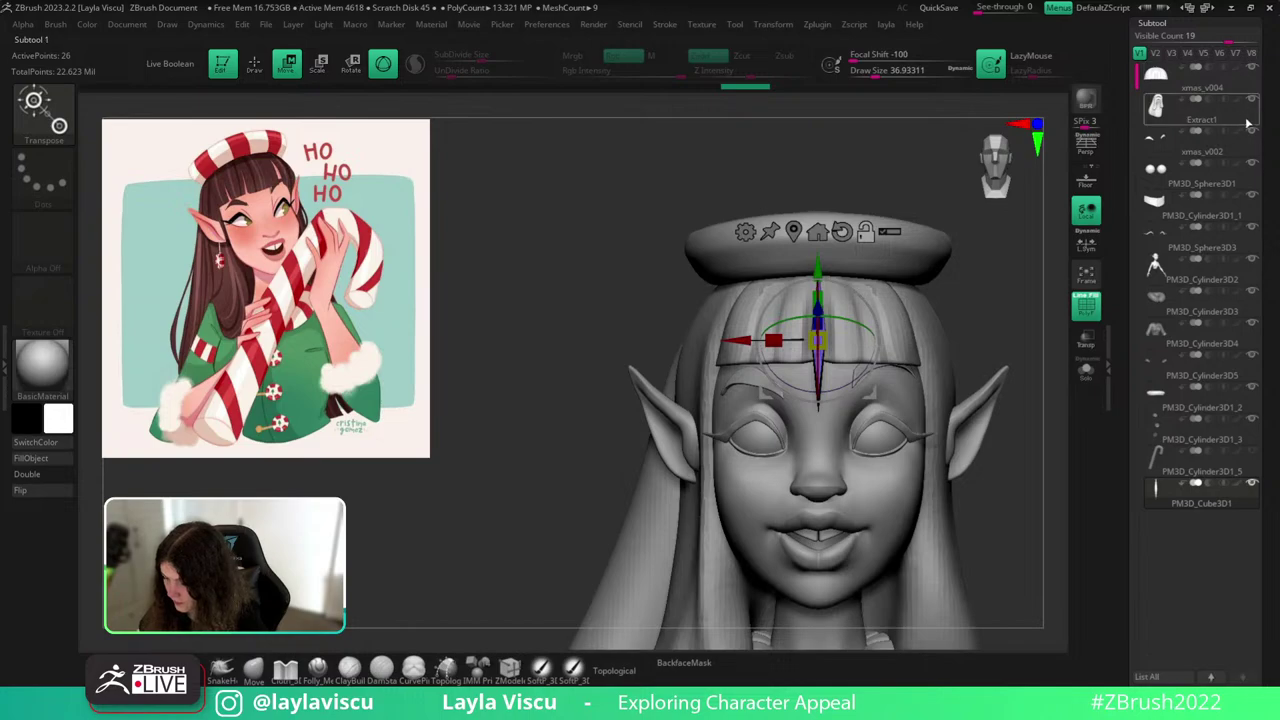
pyautogui.moveTo(1196, 505); pyautogui.dragTo(1217, 104)
pyautogui.keyDown('shift'); pyautogui.click(1252, 100); pyautogui.keyUp('shift')
pyautogui.click(1252, 68)
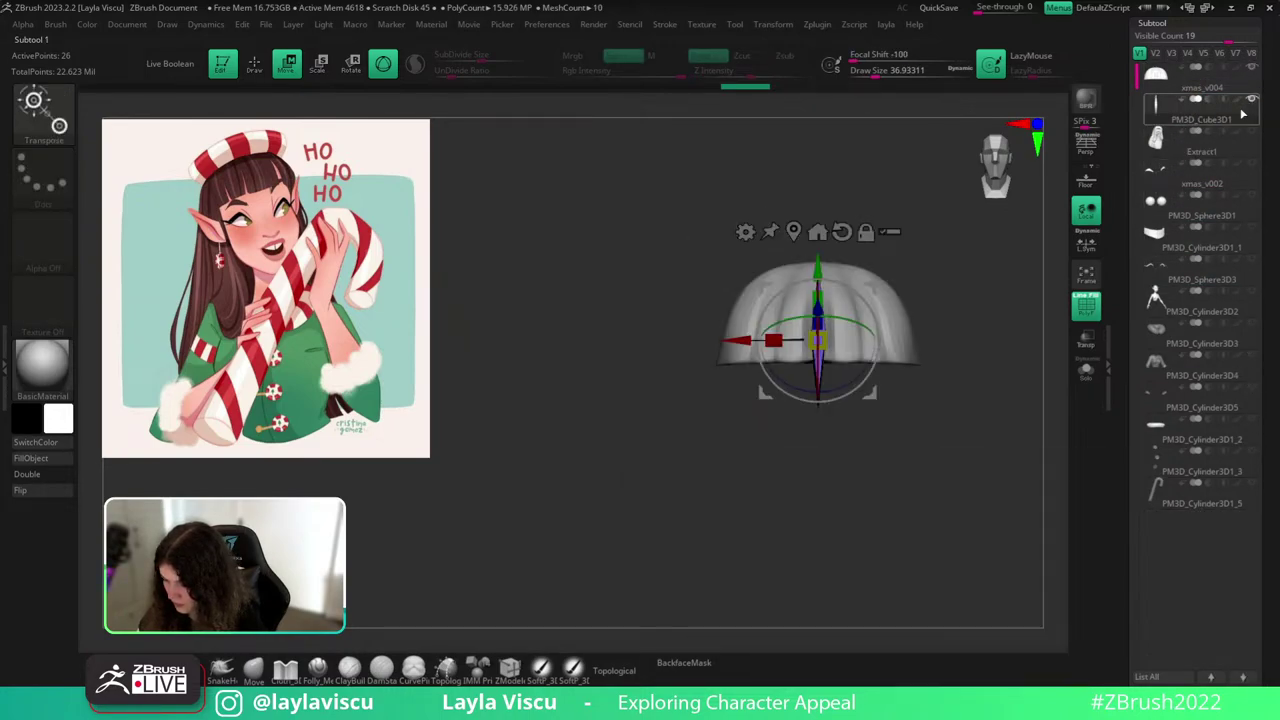
pyautogui.hotkey('shift', 'f')
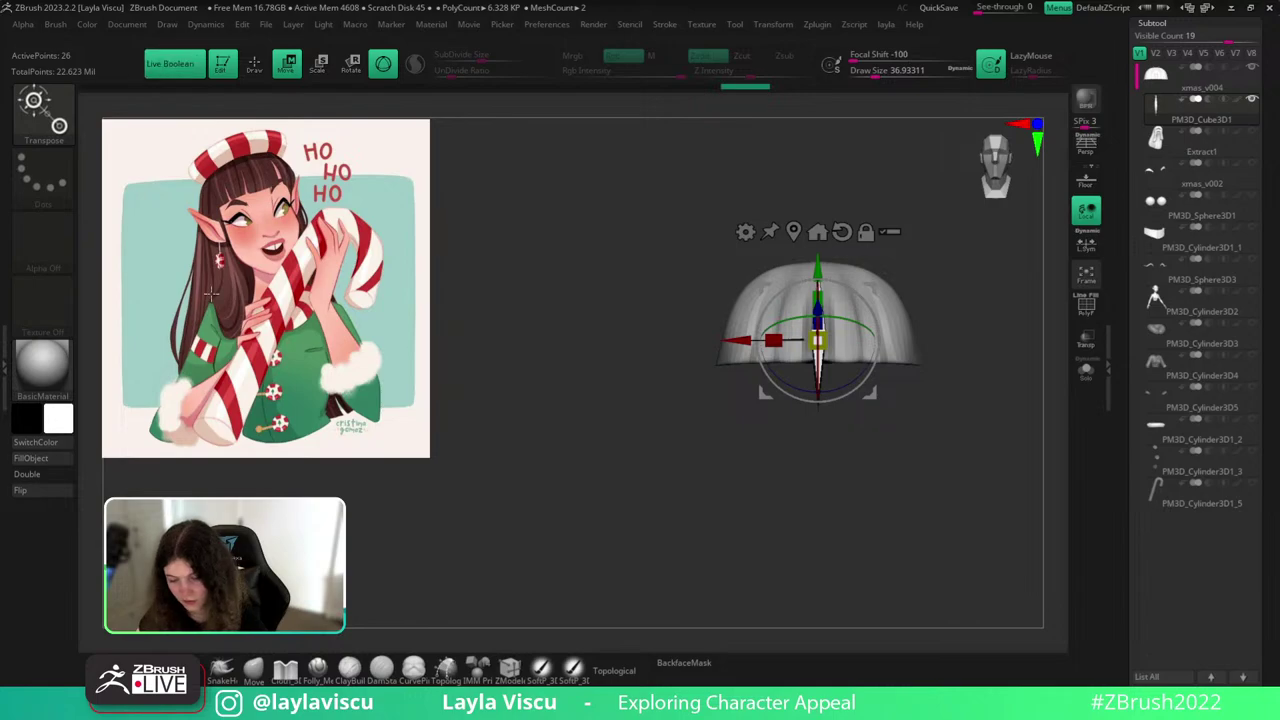
# Set the wedge to subtract and lower it slightly so it previews a pointed notch in the center of the bangs.
pyautogui.press('q')
pyautogui.moveTo(794, 491)
pyautogui.mouseDown()
pyautogui.moveTo(817, 521)
pyautogui.moveTo(790, 526)
pyautogui.mouseUp()
pyautogui.keyDown('alt'); pyautogui.moveTo(950, 353); pyautogui.dragTo(909, 394); pyautogui.keyUp('alt')
pyautogui.moveTo(868, 396)
pyautogui.mouseDown()
pyautogui.moveTo(909, 394)
pyautogui.moveTo(835, 400)
pyautogui.moveTo(869, 406)
pyautogui.mouseUp()
pyautogui.press('w')
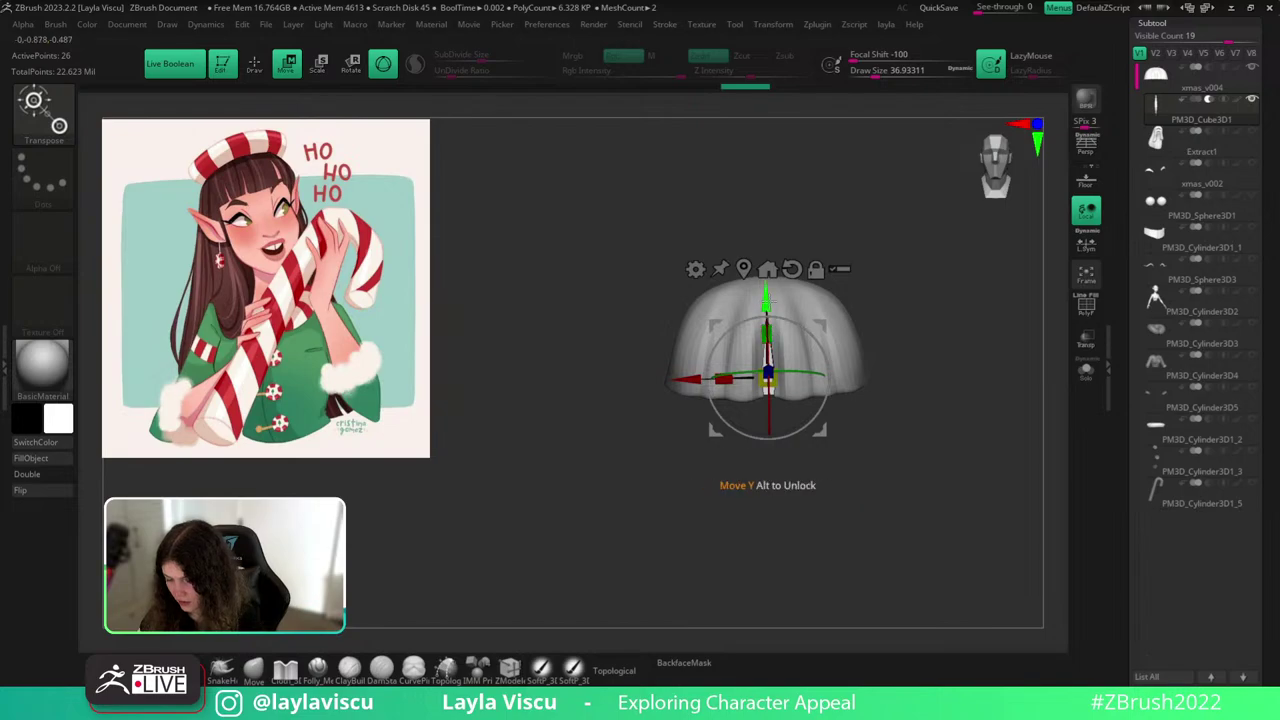
pyautogui.moveTo(767, 308); pyautogui.dragTo(767, 328)
pyautogui.click(255, 678)
pyautogui.keyDown('ctrl'); pyautogui.moveTo(644, 392); pyautogui.dragTo(937, 493, button='right'); pyautogui.keyUp('ctrl')
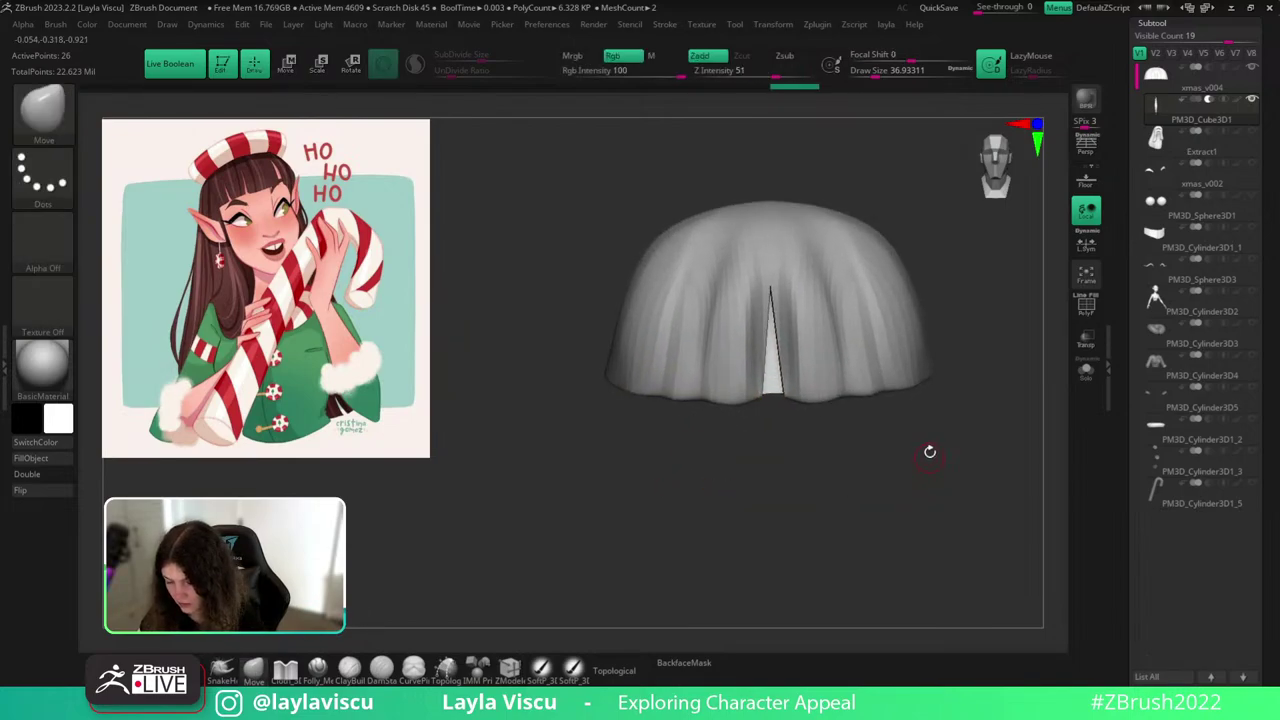
# Isolate the bangs subtool, subdivide it to level 3 and delete its lower subdivision levels.
pyautogui.click(1197, 90)
pyautogui.hotkey('shift', 'f')
pyautogui.moveTo(1195, 610); pyautogui.dragTo(1195, 433)
pyautogui.click(1147, 527)
pyautogui.click(1086, 371)
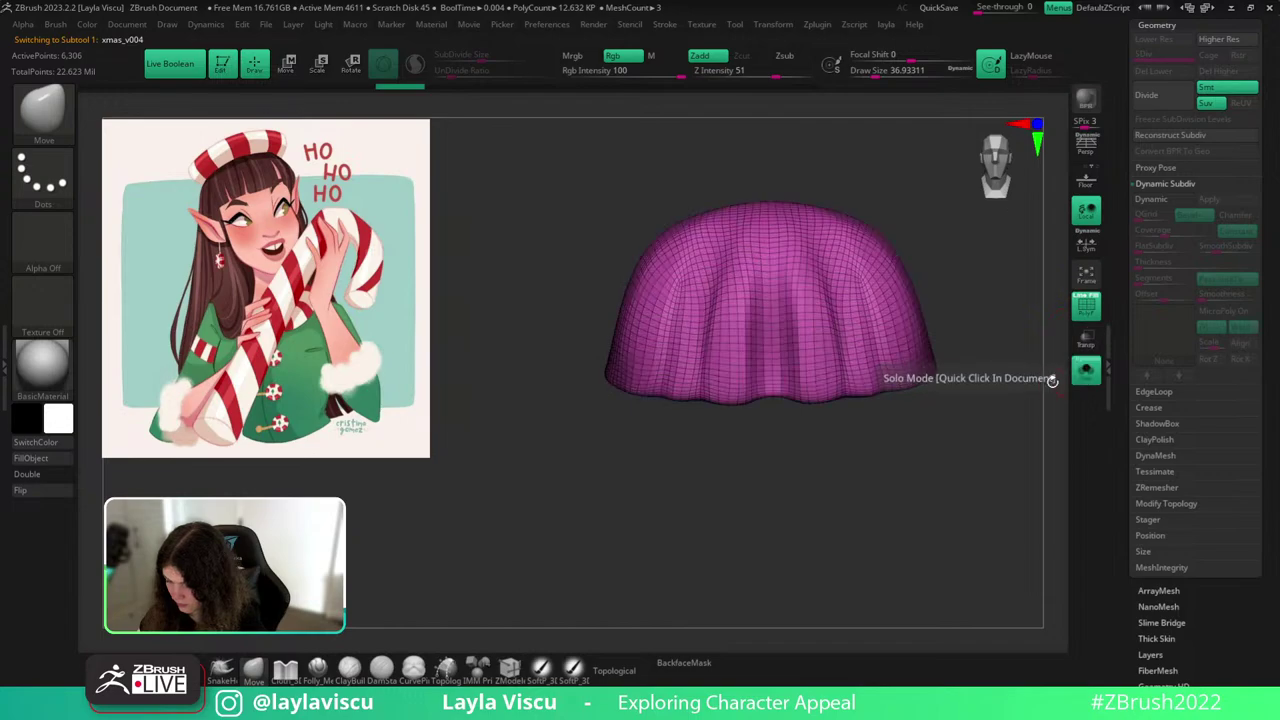
pyautogui.hotkey('shift', 'f')
pyautogui.hotkey('ctrl', 'd')
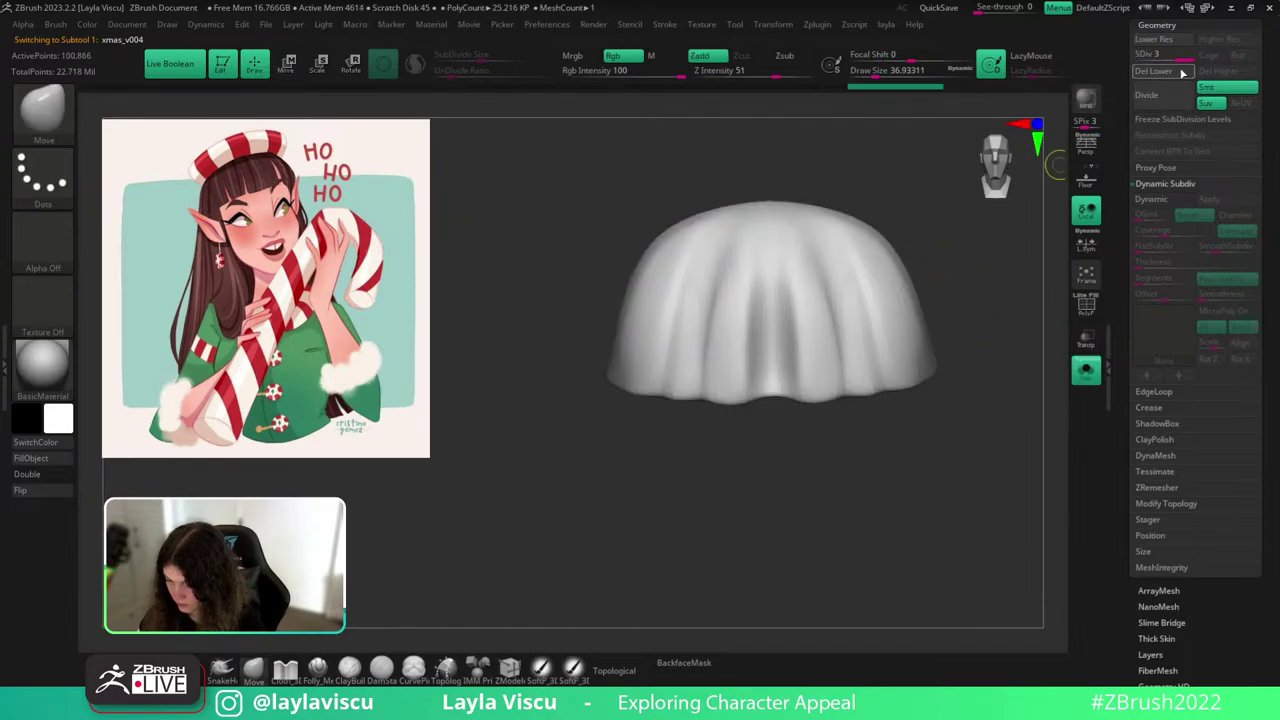
pyautogui.click(1180, 76)
pyautogui.hotkey('shift', 'f')
pyautogui.hotkey('shift', 'f')
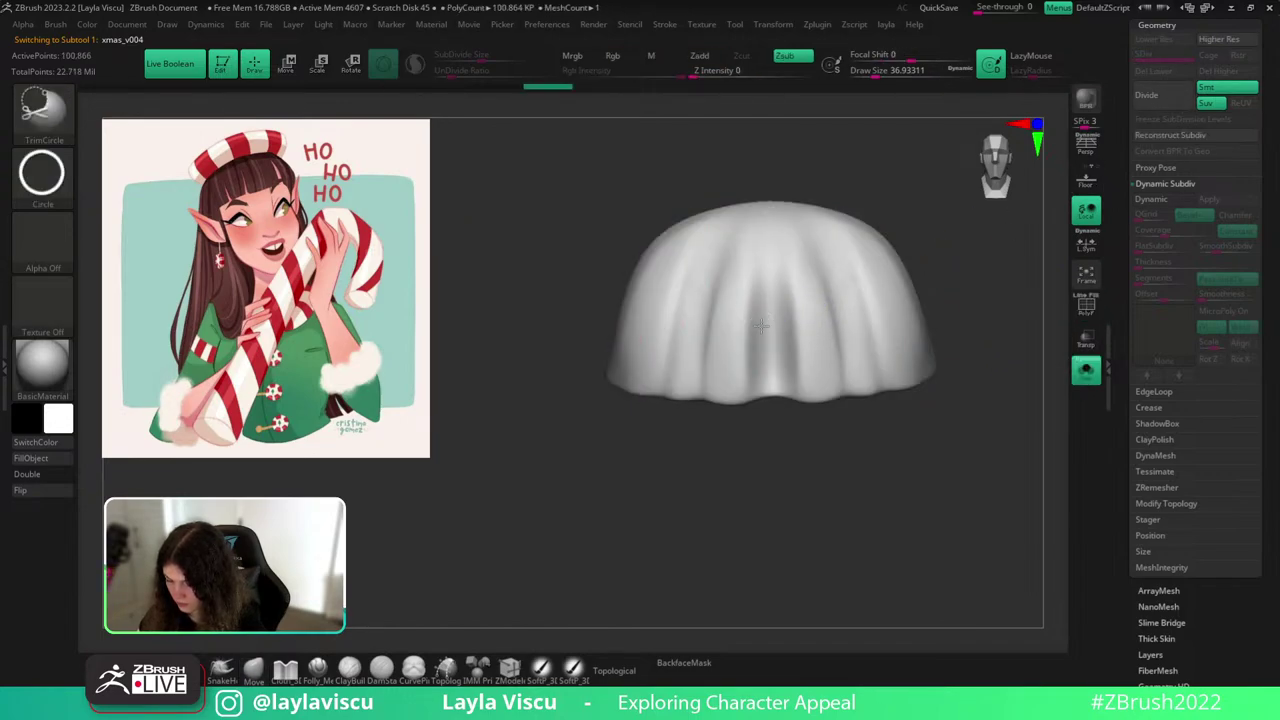
# Isolate the outer polygroup of the bangs and delete the hidden geometry to leave a single-surface shell.
pyautogui.keyDown('ctrl'); pyautogui.keyDown('shift'); pyautogui.click(765, 325); pyautogui.keyUp('shift'); pyautogui.keyUp('ctrl')
pyautogui.moveTo(945, 365)
pyautogui.mouseDown()
pyautogui.moveTo(1015, 331)
pyautogui.moveTo(1020, 355)
pyautogui.mouseUp()
pyautogui.press('w')
pyautogui.press('q')
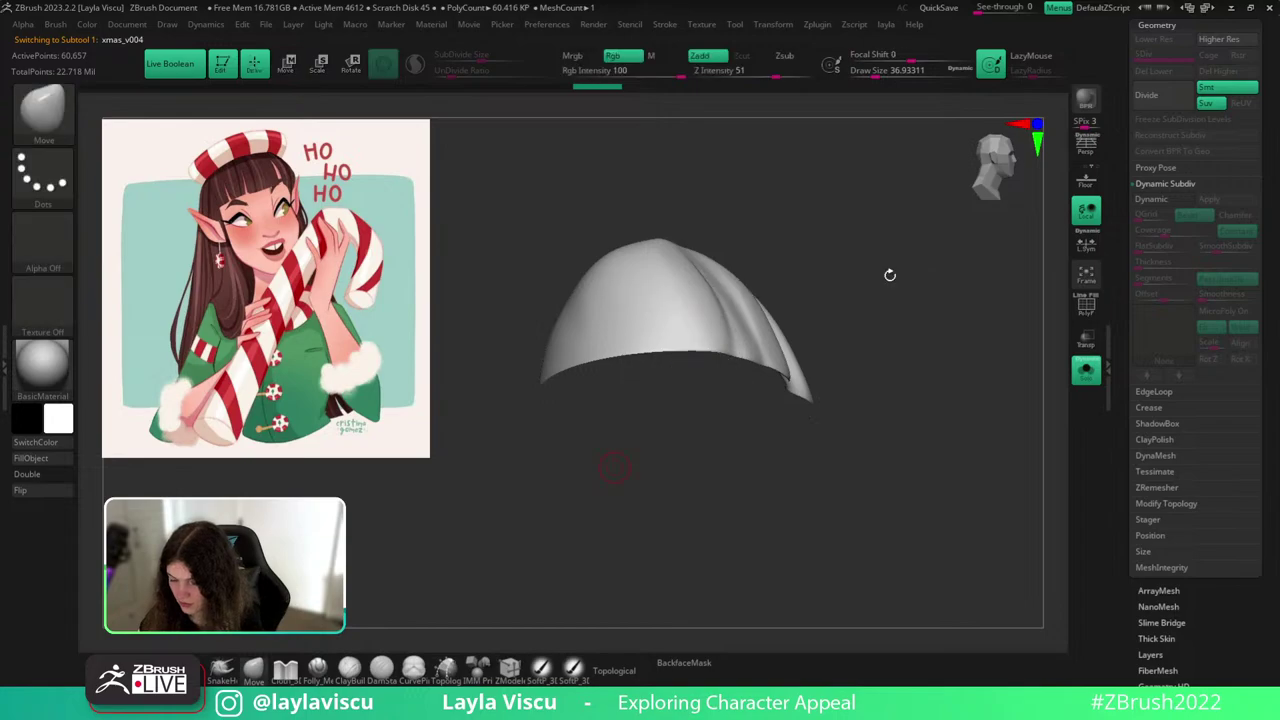
pyautogui.press('b')
pyautogui.press('c')
pyautogui.press('b')
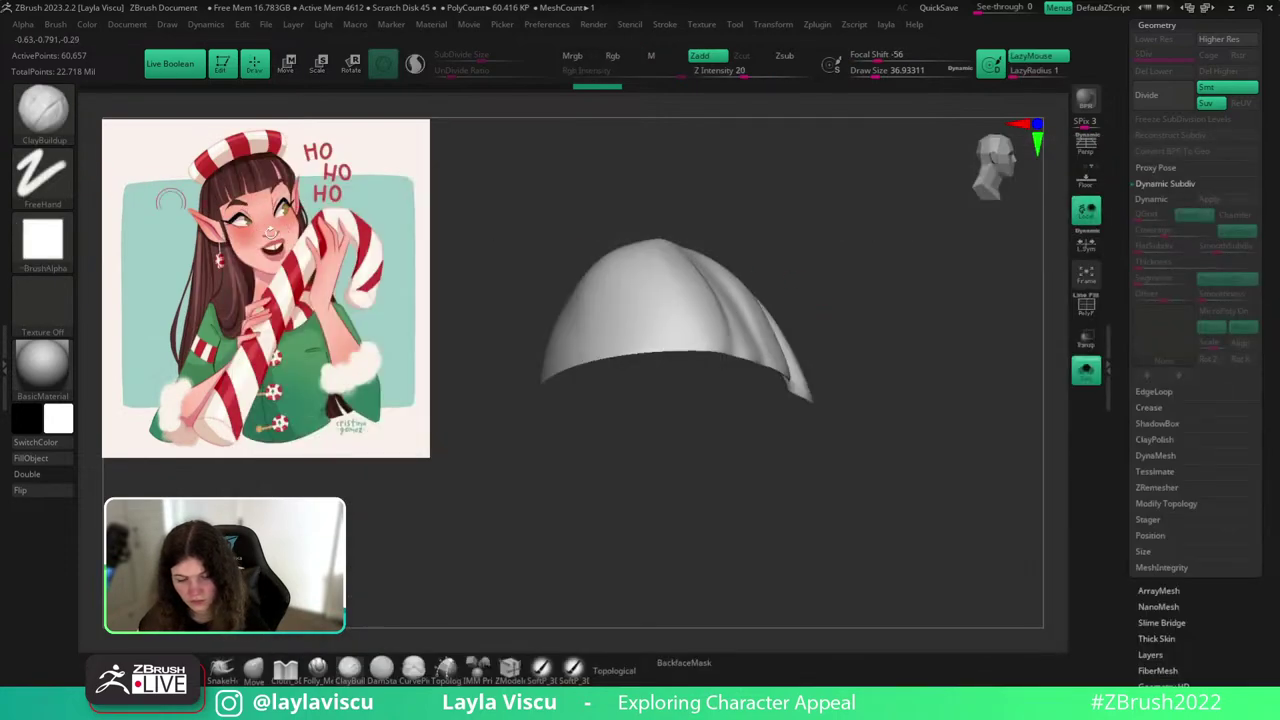
pyautogui.hotkey('shift', 'f')
pyautogui.moveTo(847, 235); pyautogui.dragTo(832, 289)
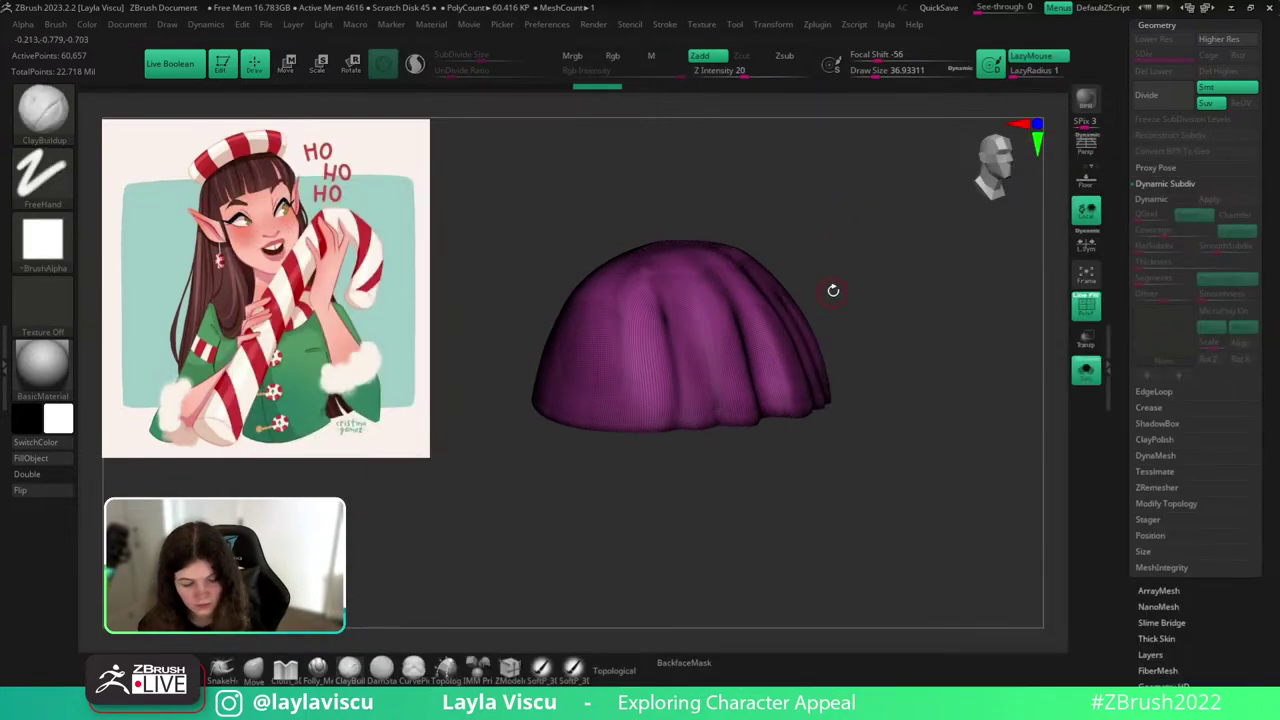
pyautogui.press('Tab')
pyautogui.press('Tab')
pyautogui.press('`')
pyautogui.click(778, 200)
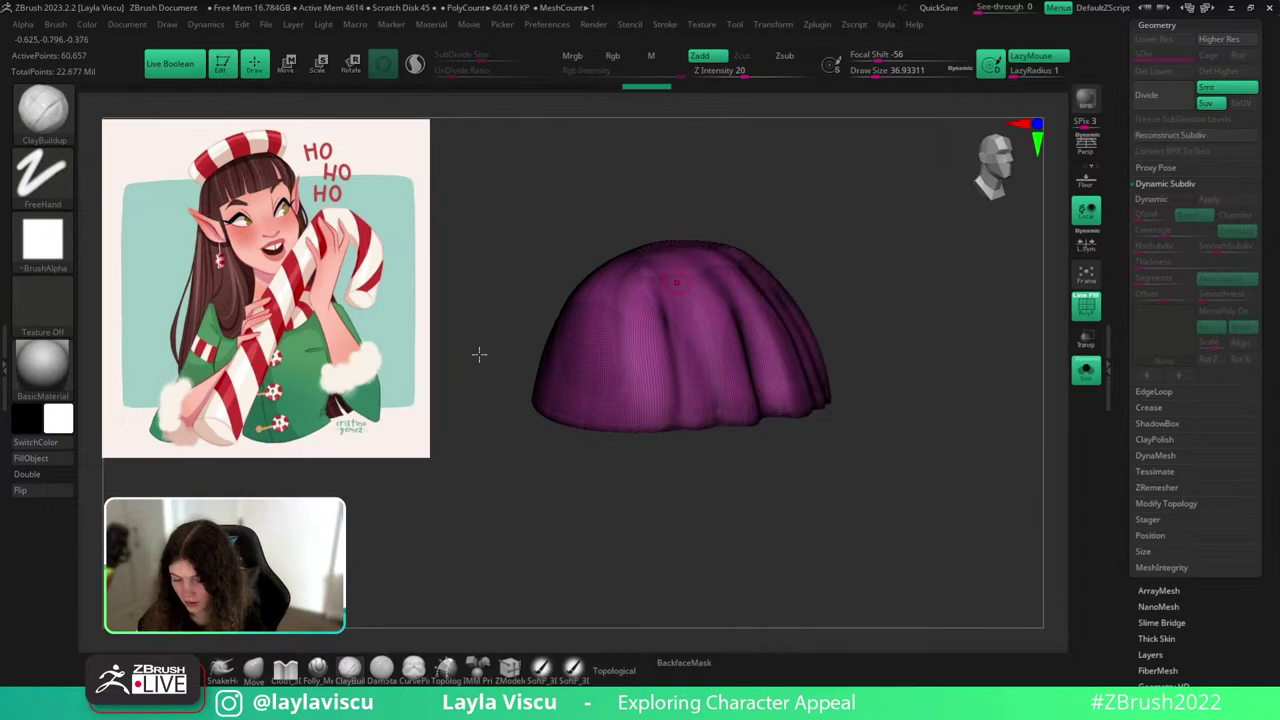
# Try to trim the bangs shell from the side with the TrimCircle brush.
pyautogui.moveTo(919, 339); pyautogui.dragTo(943, 330)
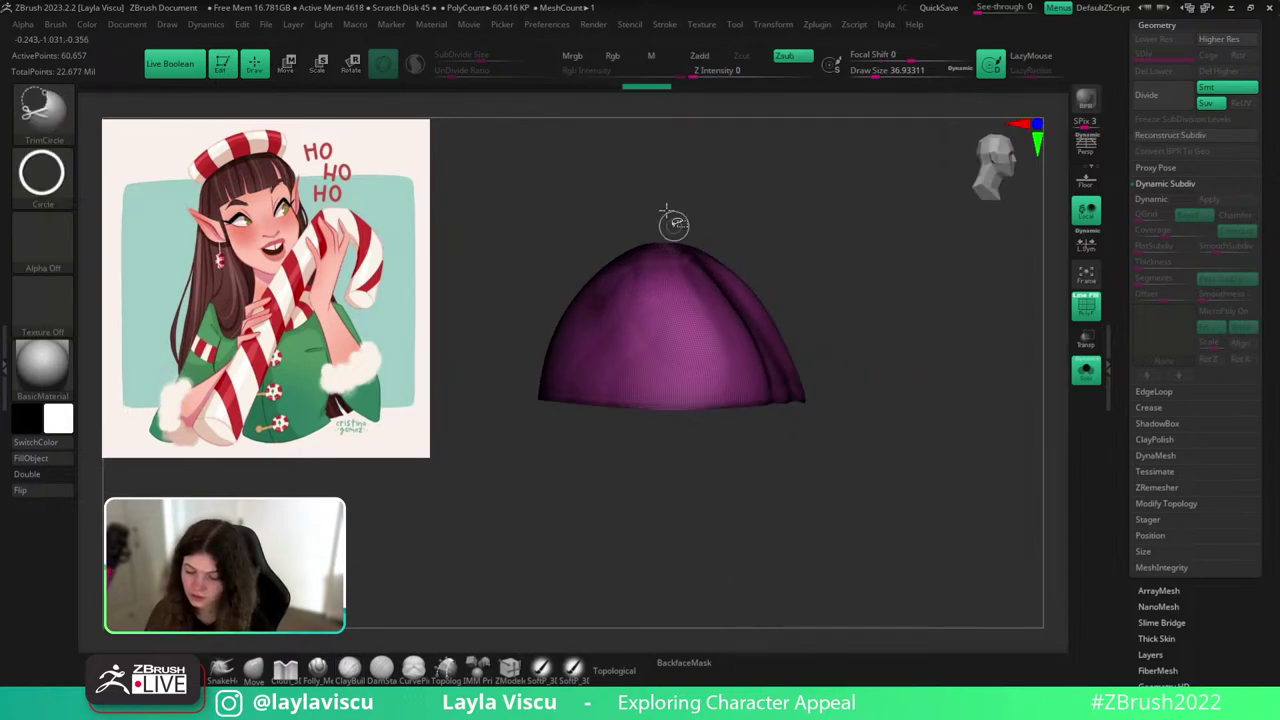
pyautogui.moveTo(668, 196)
pyautogui.keyDown('ctrl'); pyautogui.keyDown('shift'); pyautogui.mouseDown()
pyautogui.moveTo(686, 554)
pyautogui.moveTo(912, 562)
pyautogui.mouseUp(); pyautogui.keyUp('shift'); pyautogui.keyUp('ctrl')
pyautogui.hotkey('ctrl', 'z')
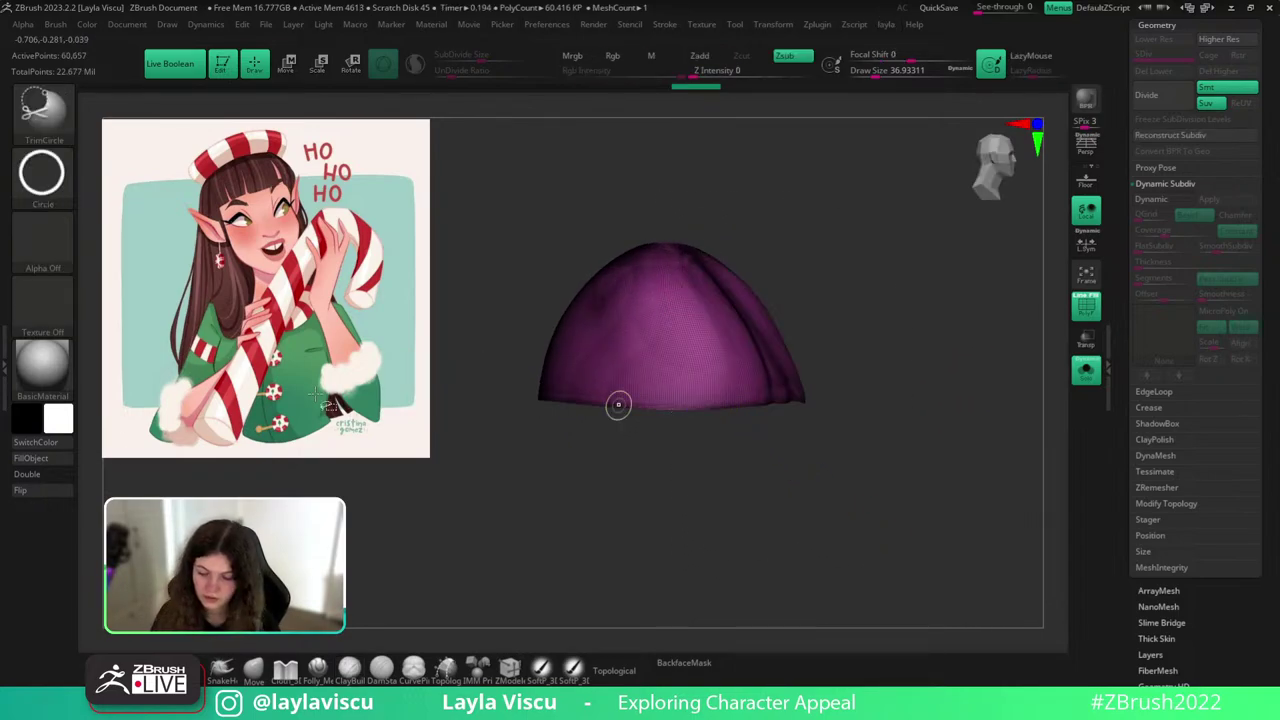
# Slice the bangs shell vertically in side view with SliceCurve, keep the front half and delete the hidden back half.
pyautogui.click(41, 126)
pyautogui.click(915, 185)
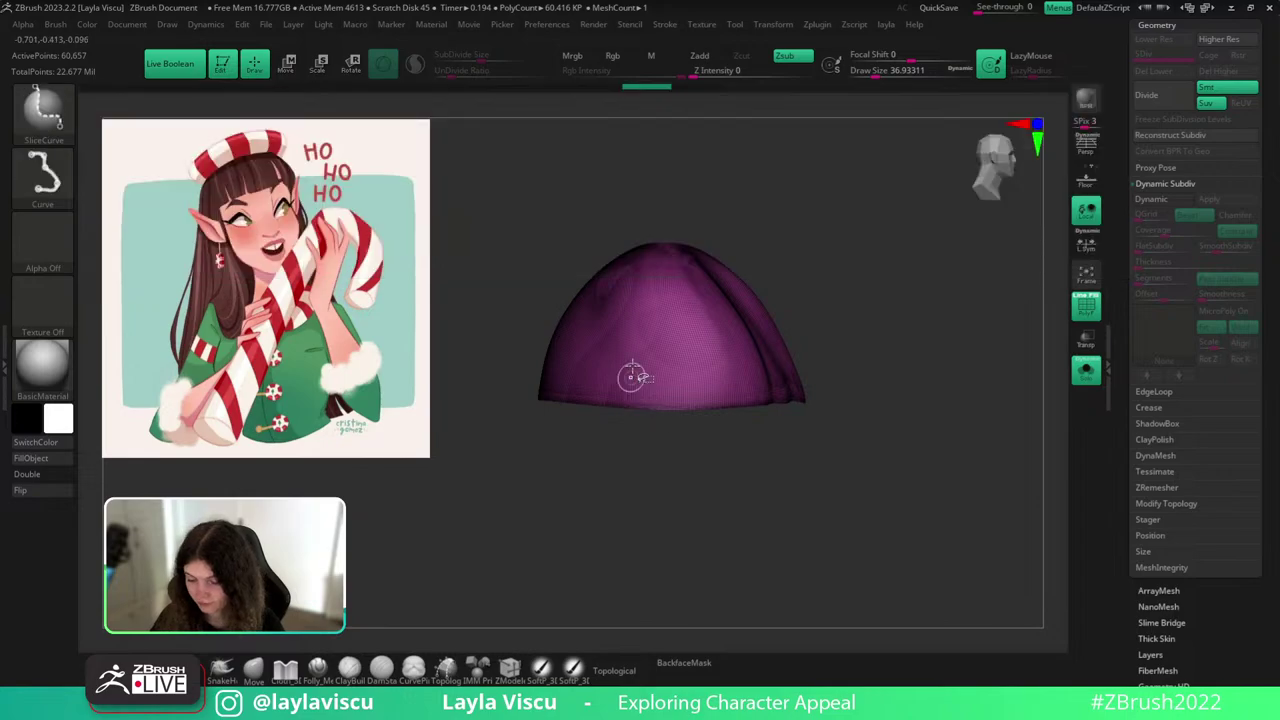
pyautogui.keyDown('ctrl'); pyautogui.keyDown('shift'); pyautogui.moveTo(645, 195); pyautogui.dragTo(645, 562); pyautogui.keyUp('shift'); pyautogui.keyUp('ctrl')
pyautogui.keyDown('ctrl'); pyautogui.keyDown('shift'); pyautogui.click(742, 372); pyautogui.keyUp('shift'); pyautogui.keyUp('ctrl')
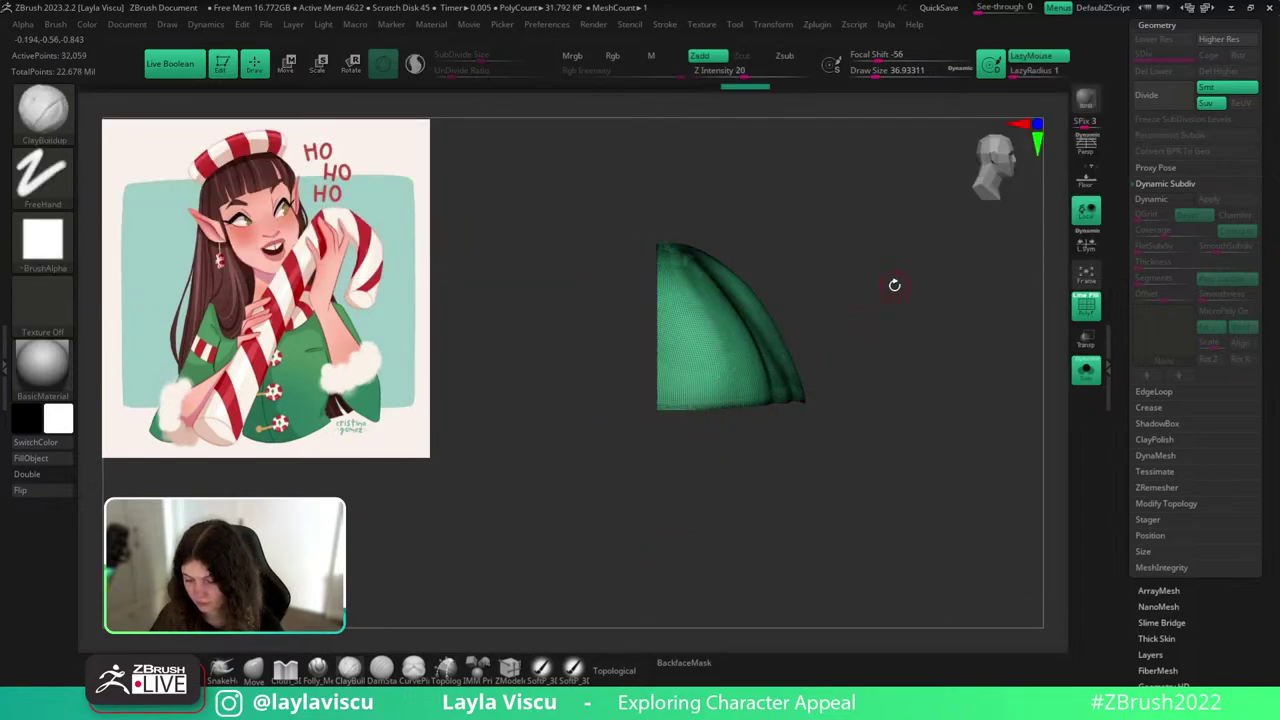
pyautogui.press('l')
# Check how the halved bangs shell meets the long hair by showing the Extract1 subtool, and hide that subtool again.
pyautogui.click(1087, 376)
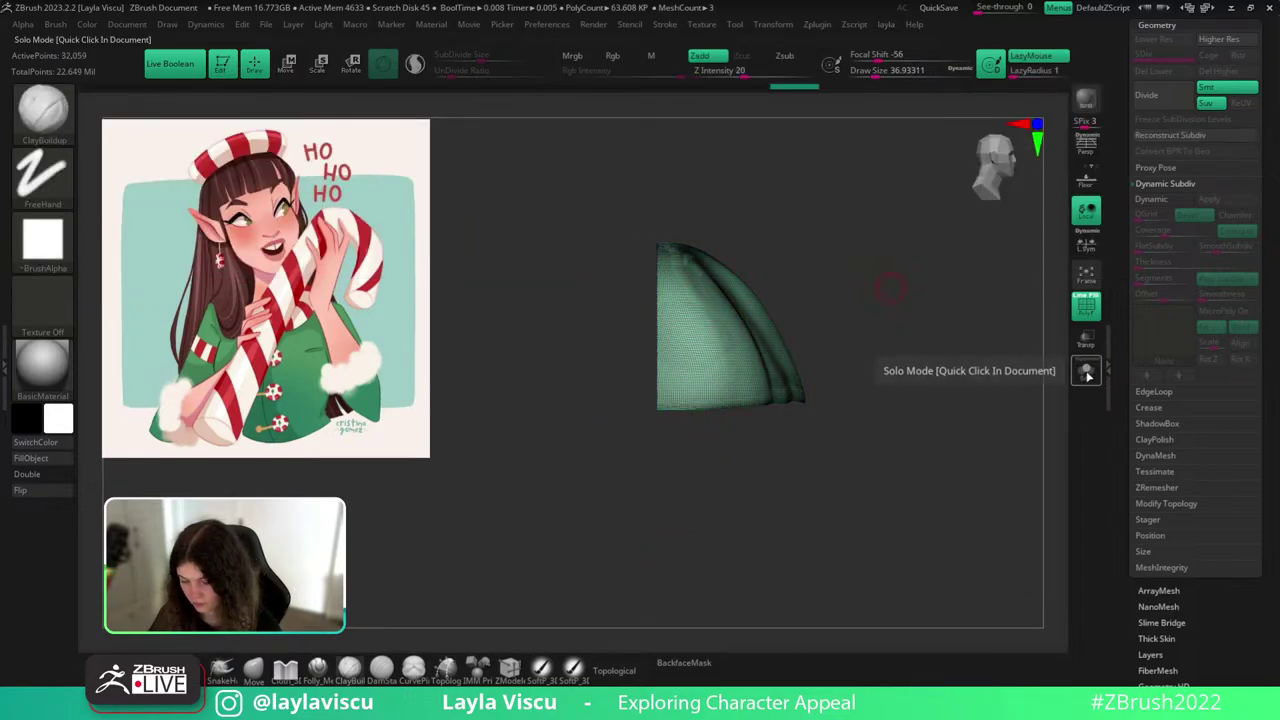
pyautogui.click(1087, 376)
pyautogui.moveTo(1265, 118); pyautogui.dragTo(1265, 250)
pyautogui.click(1162, 138)
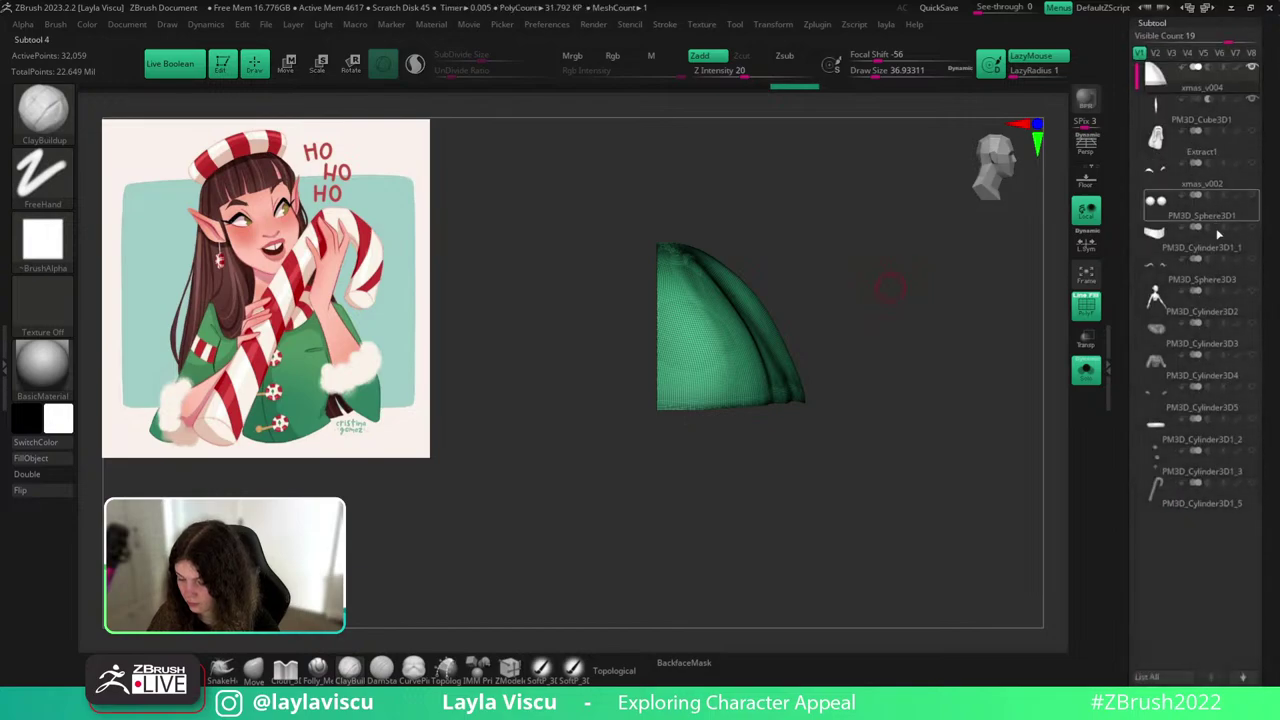
pyautogui.click(1088, 372)
pyautogui.click(1088, 372)
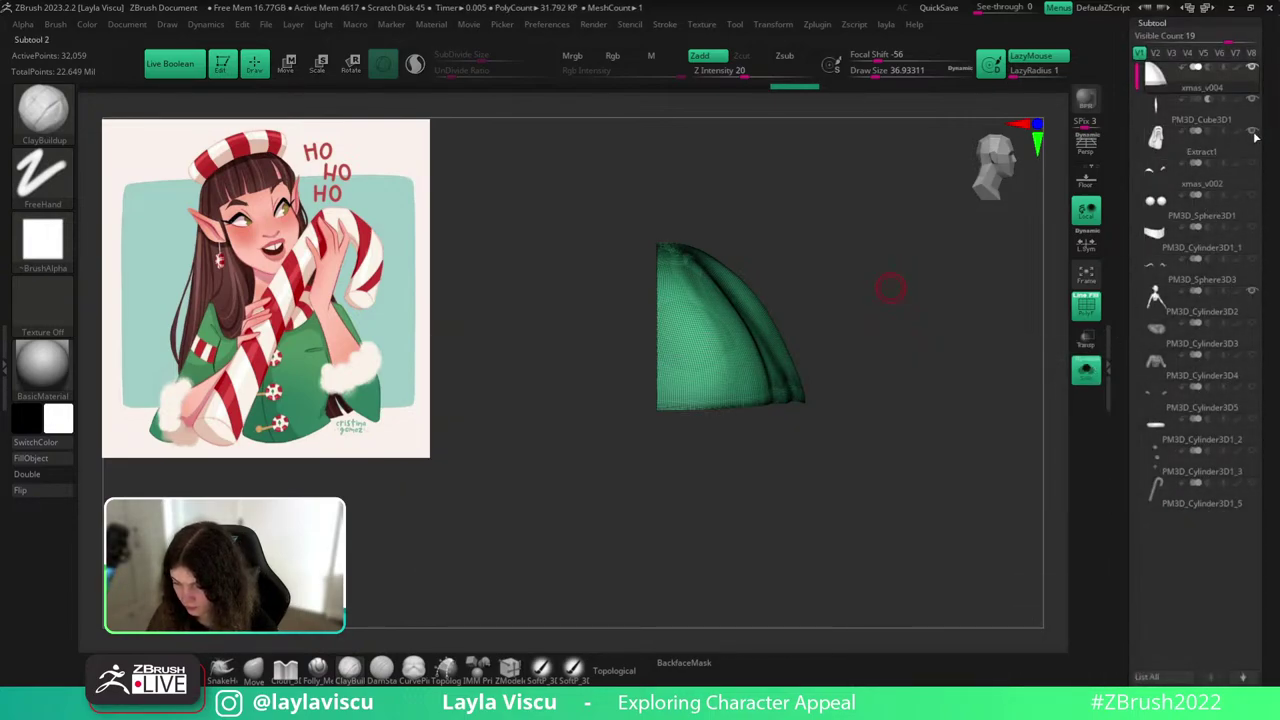
pyautogui.click(1088, 374)
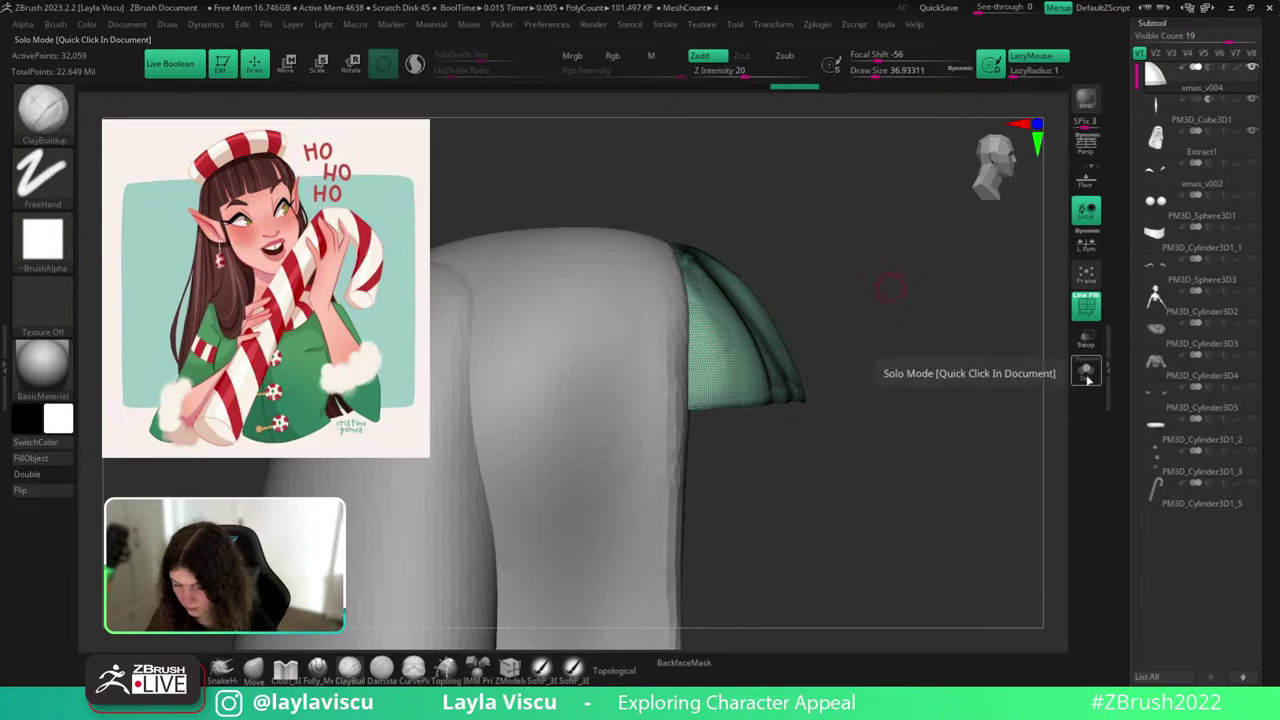
pyautogui.click(1086, 381)
pyautogui.click(1252, 131)
pyautogui.moveTo(1030, 290); pyautogui.dragTo(945, 352)
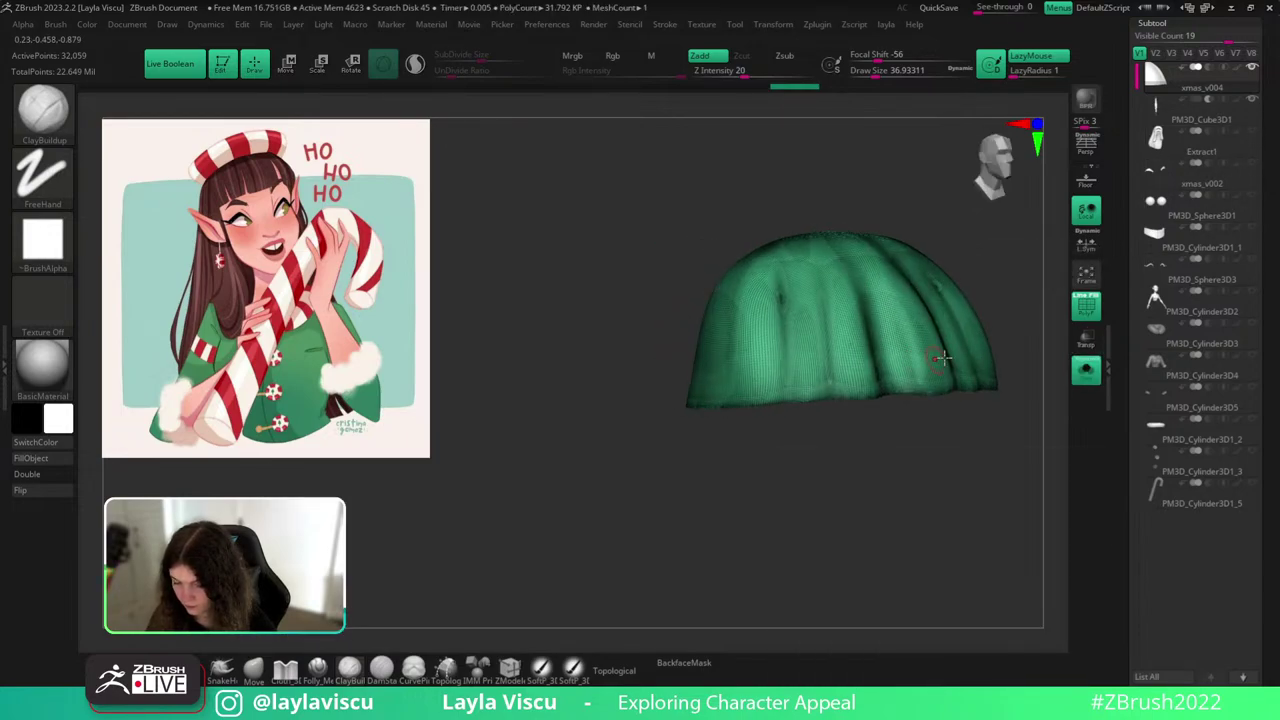
# Leave the isolated view of the bangs, select the PM3D_Cube3D1 wedge and move it sideways off the bangs' centre line.
pyautogui.hotkey('shift', 'f')
pyautogui.click(1084, 372)
pyautogui.keyDown('ctrl'); pyautogui.moveTo(997, 437); pyautogui.dragTo(899, 460, button='right'); pyautogui.keyUp('ctrl')
pyautogui.click(1215, 122)
pyautogui.press('w')
pyautogui.moveTo(1006, 367); pyautogui.dragTo(966, 474, button='right')
pyautogui.keyDown('alt'); pyautogui.moveTo(798, 315); pyautogui.dragTo(798, 431); pyautogui.keyUp('alt')
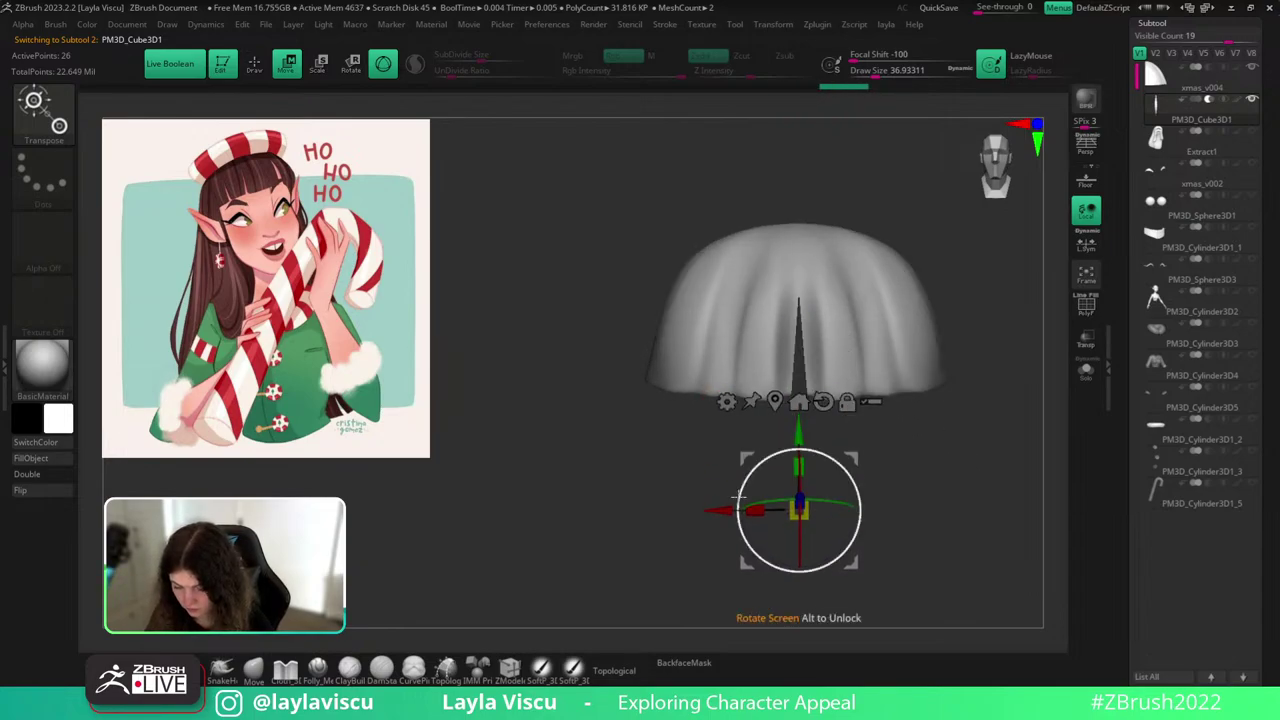
pyautogui.moveTo(758, 512); pyautogui.dragTo(698, 510)
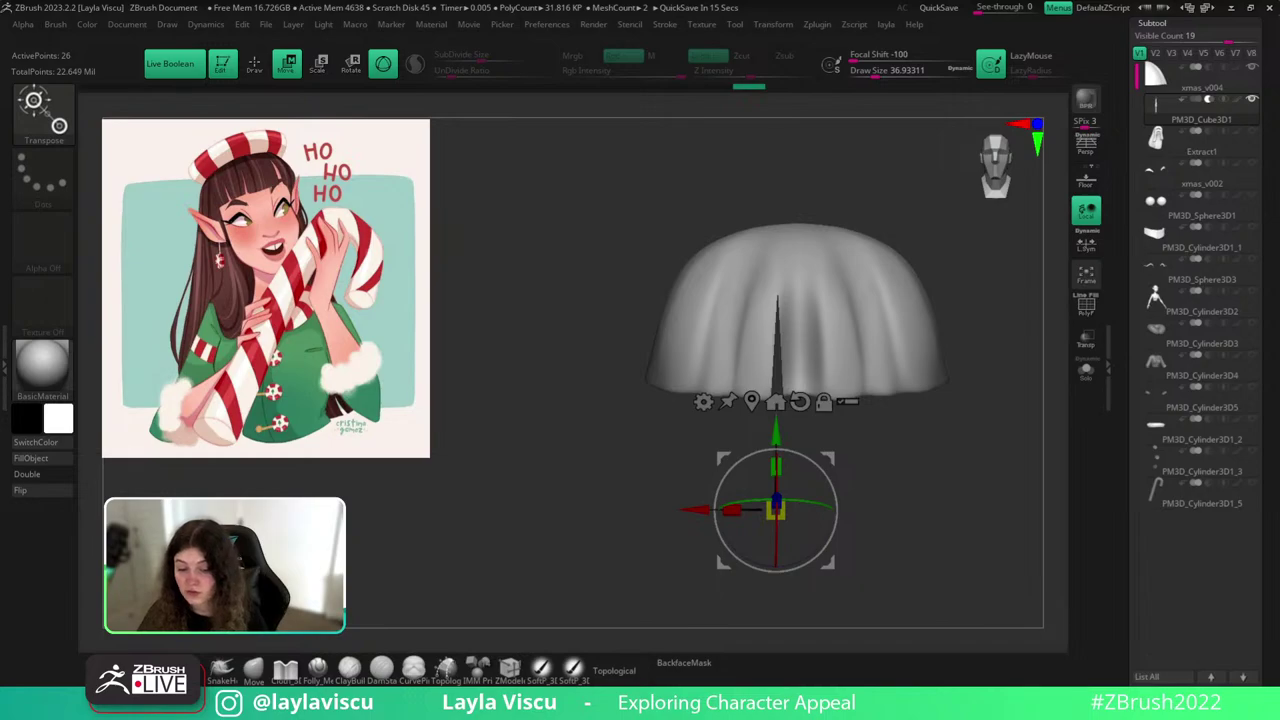
# Check the wedge cutter's wireframe and its dynamic subdivision settings.
pyautogui.moveTo(973, 377); pyautogui.dragTo(994, 403)
pyautogui.hotkey('shift', 'f')
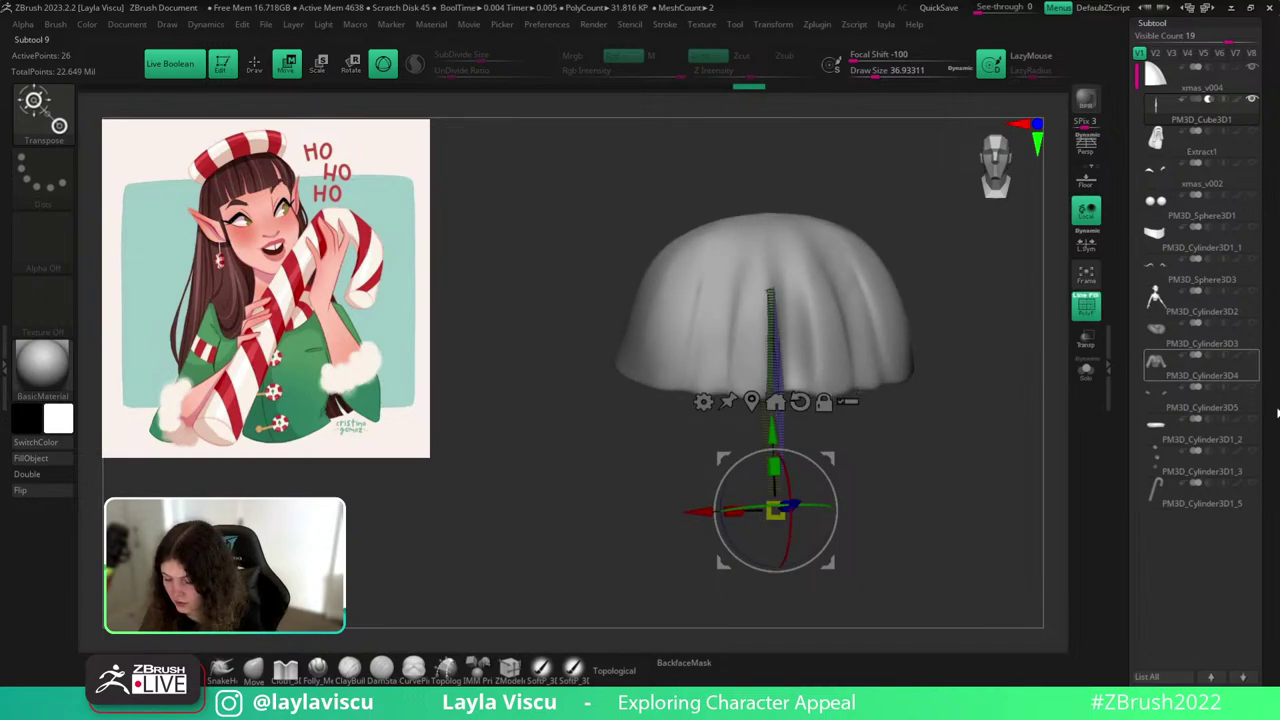
pyautogui.moveTo(1274, 412); pyautogui.dragTo(1272, 288)
pyautogui.moveTo(1273, 569); pyautogui.dragTo(1271, 467)
pyautogui.click(1158, 554)
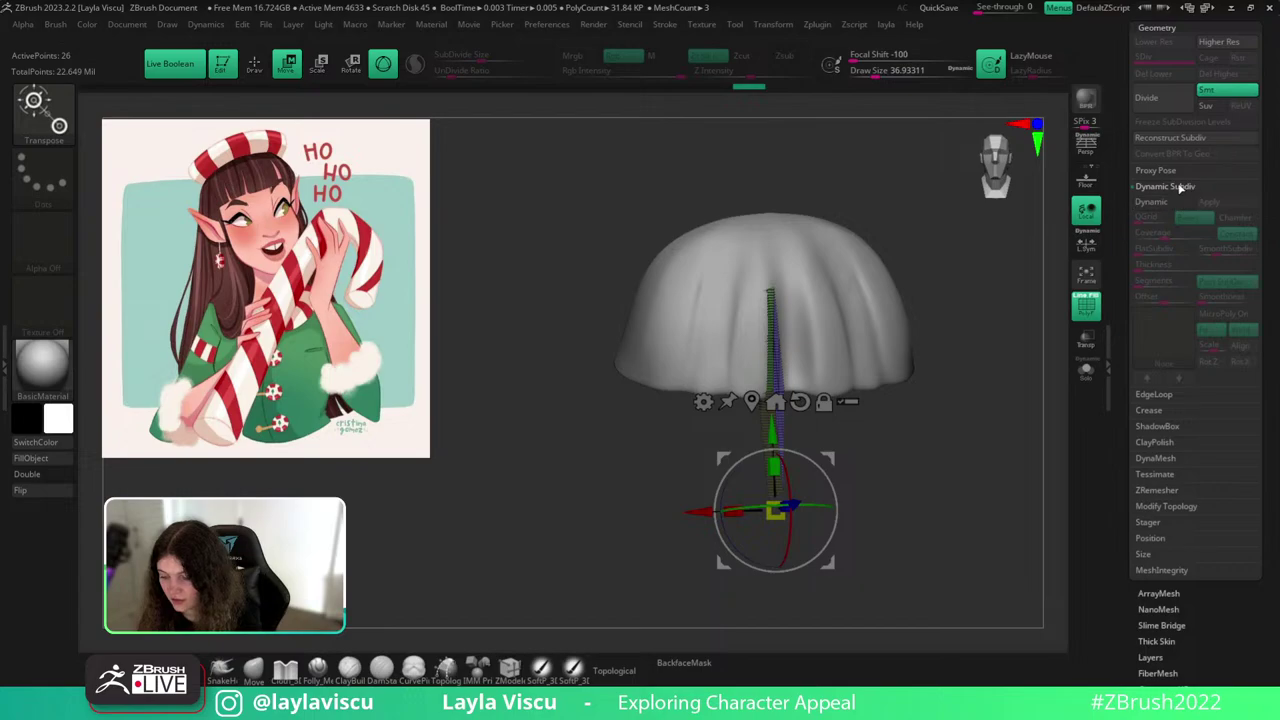
pyautogui.moveTo(924, 425); pyautogui.dragTo(908, 429)
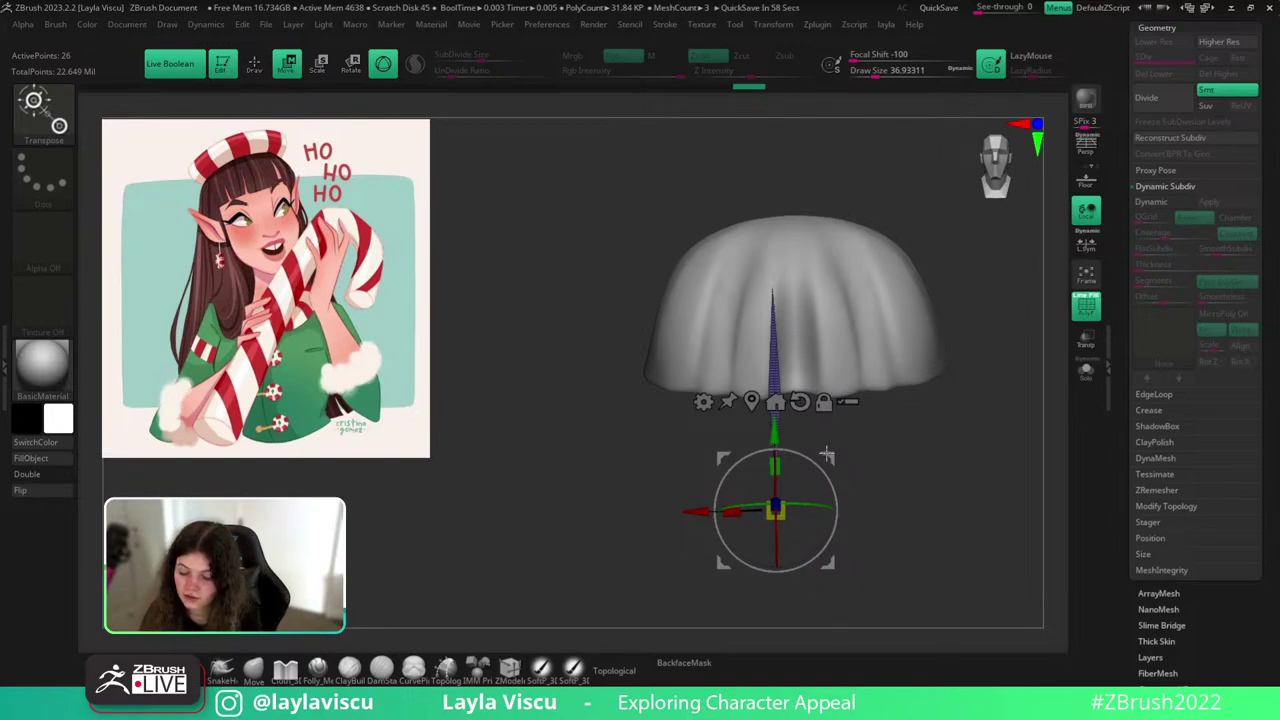
# Duplicate the wedge cutter farther toward the outer side of the bangs and shorten the copy's height.
pyautogui.keyDown('ctrl'); pyautogui.moveTo(700, 511); pyautogui.dragTo(655, 511); pyautogui.keyUp('ctrl')
pyautogui.moveTo(912, 416); pyautogui.dragTo(934, 416)
pyautogui.hotkey('shift', 'f')
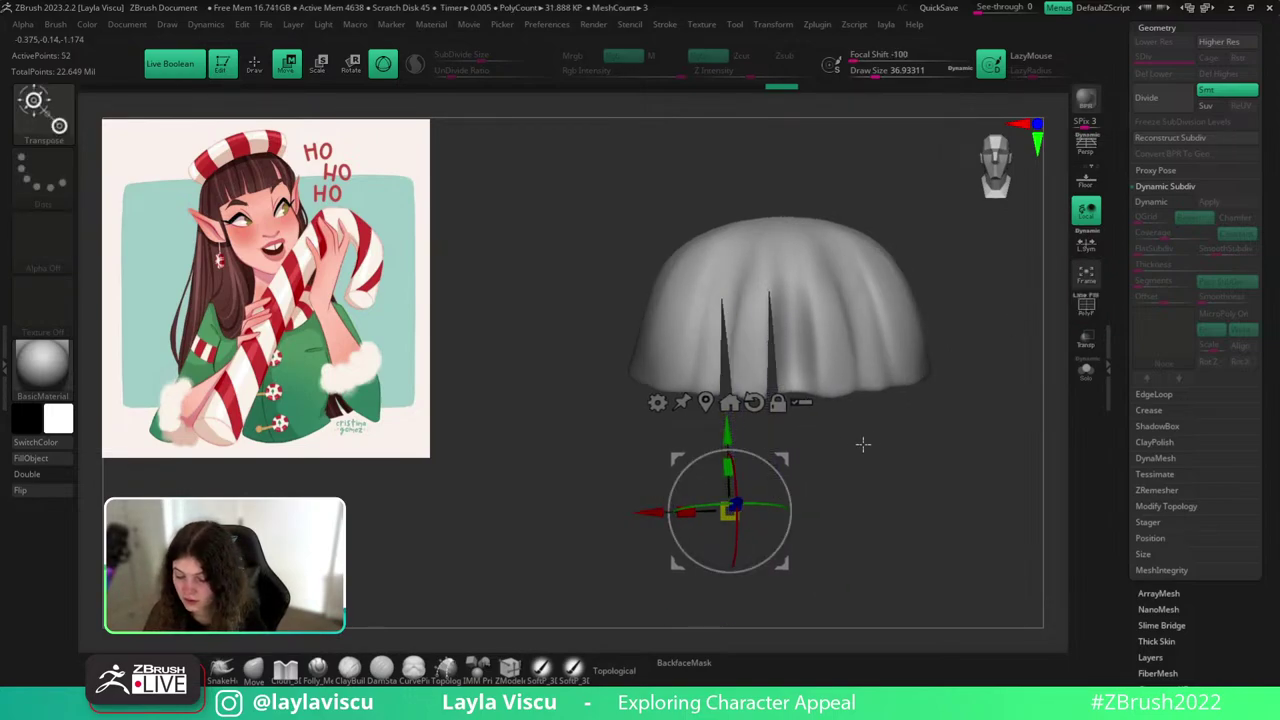
pyautogui.keyDown('shift'); pyautogui.moveTo(863, 444); pyautogui.dragTo(878, 446); pyautogui.keyUp('shift')
pyautogui.moveTo(792, 486); pyautogui.dragTo(861, 444)
pyautogui.moveTo(729, 468); pyautogui.dragTo(729, 481)
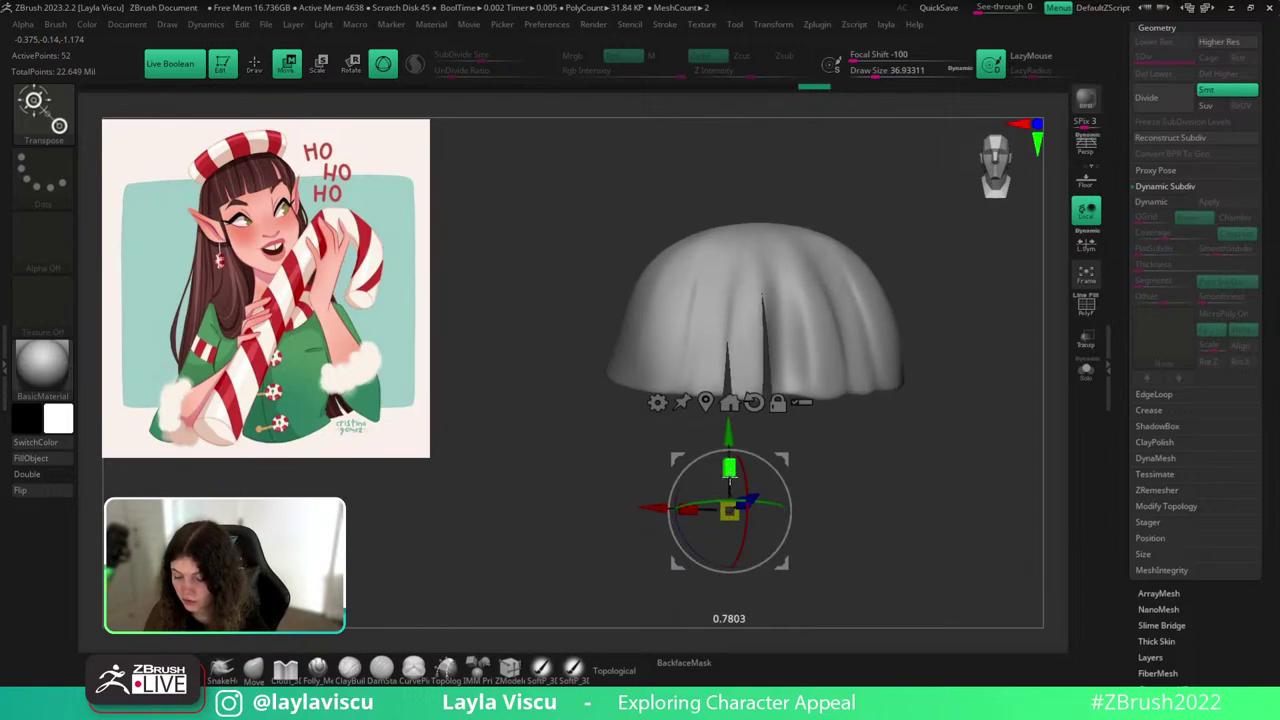
# Rotate the shorter wedge about its vertical axis to face the curve of the bangs and slide it farther outward.
pyautogui.moveTo(866, 411); pyautogui.dragTo(833, 509)
pyautogui.hotkey('shift', 'f')
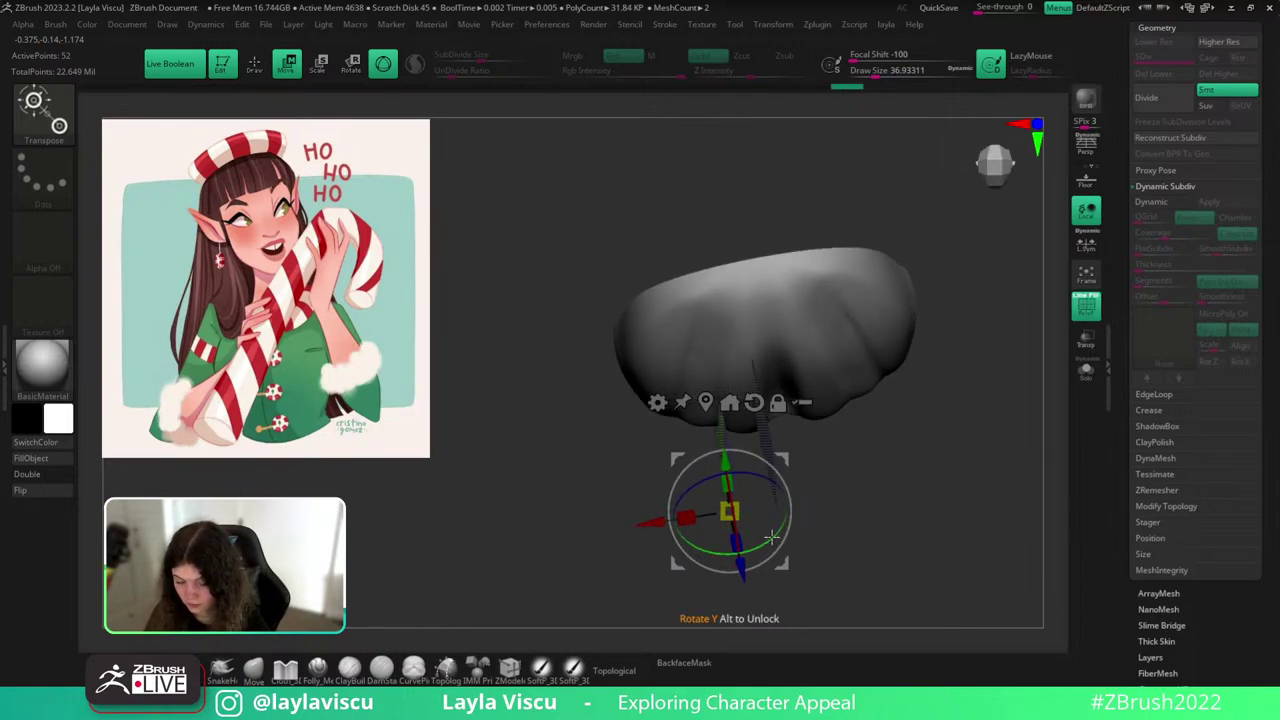
pyautogui.moveTo(771, 538); pyautogui.dragTo(758, 542)
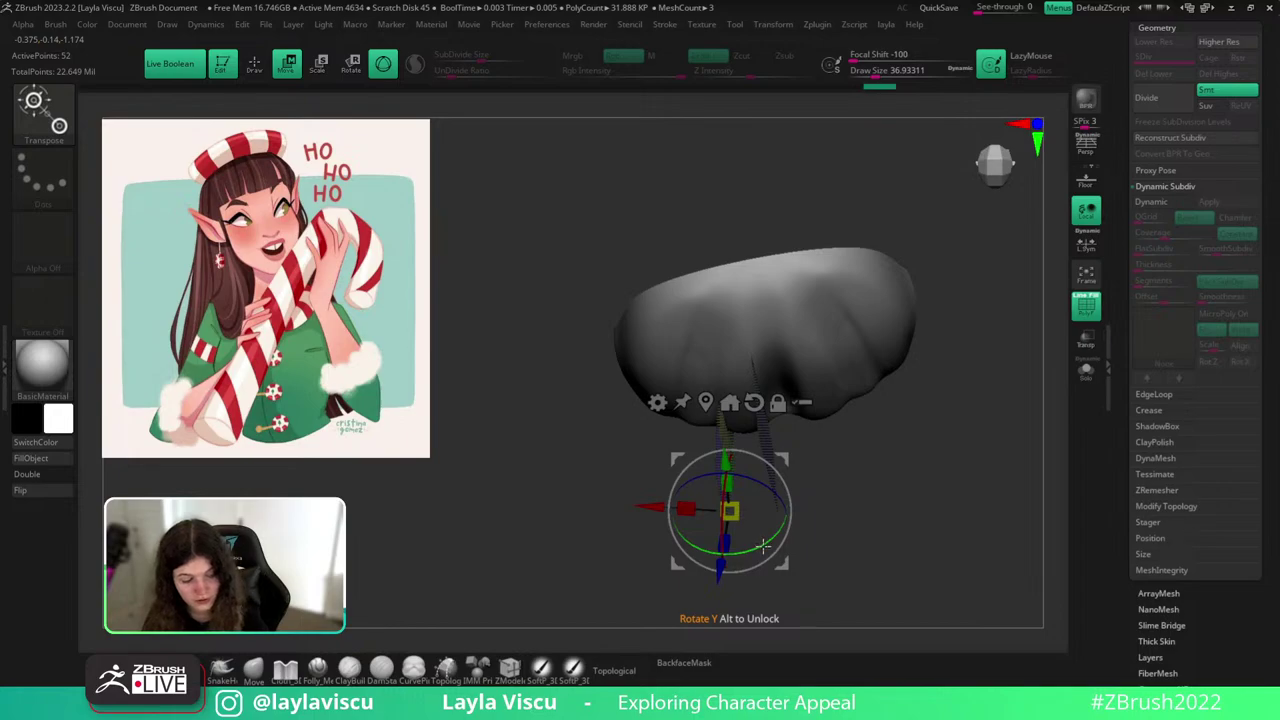
pyautogui.moveTo(858, 463); pyautogui.dragTo(863, 494)
pyautogui.moveTo(645, 505); pyautogui.dragTo(633, 502)
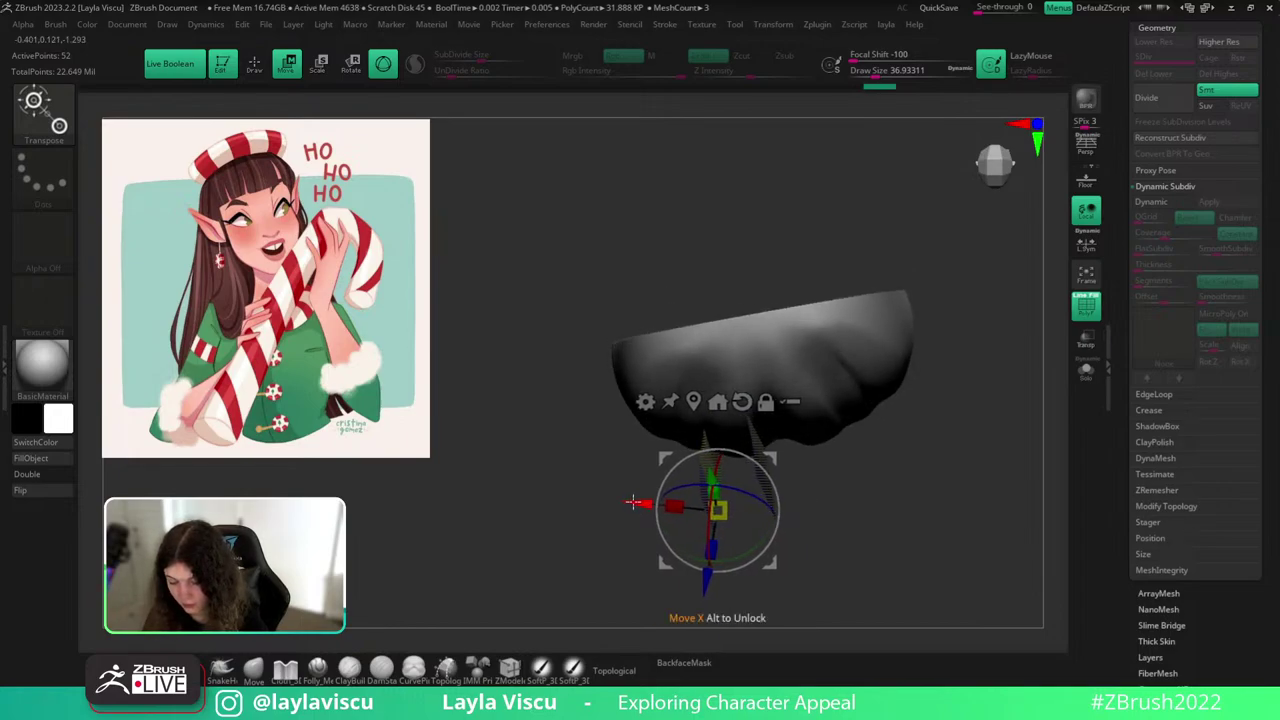
pyautogui.moveTo(874, 469); pyautogui.dragTo(880, 506)
pyautogui.hotkey('shift', 'f')
pyautogui.moveTo(638, 518); pyautogui.dragTo(626, 520)
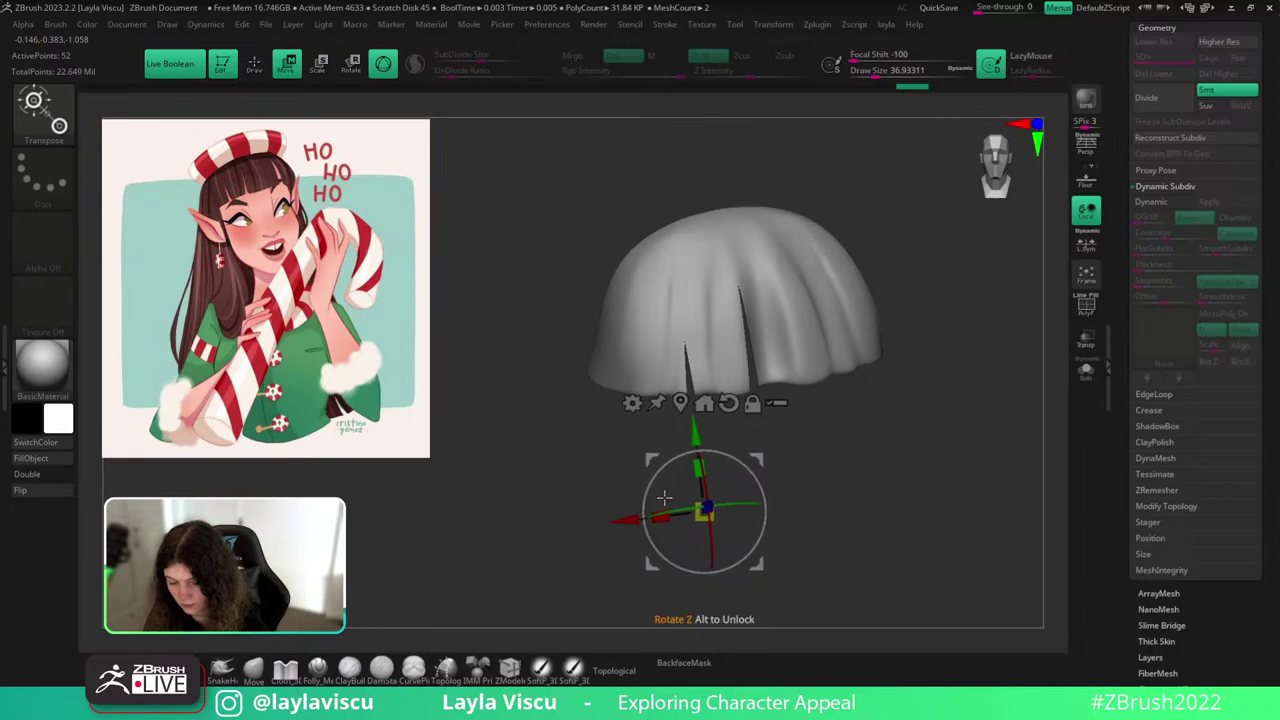
# Tilt the shorter wedge slightly and raise it a little to refine its slit in the bangs.
pyautogui.moveTo(750, 470); pyautogui.dragTo(753, 473)
pyautogui.hotkey('shift', 'f')
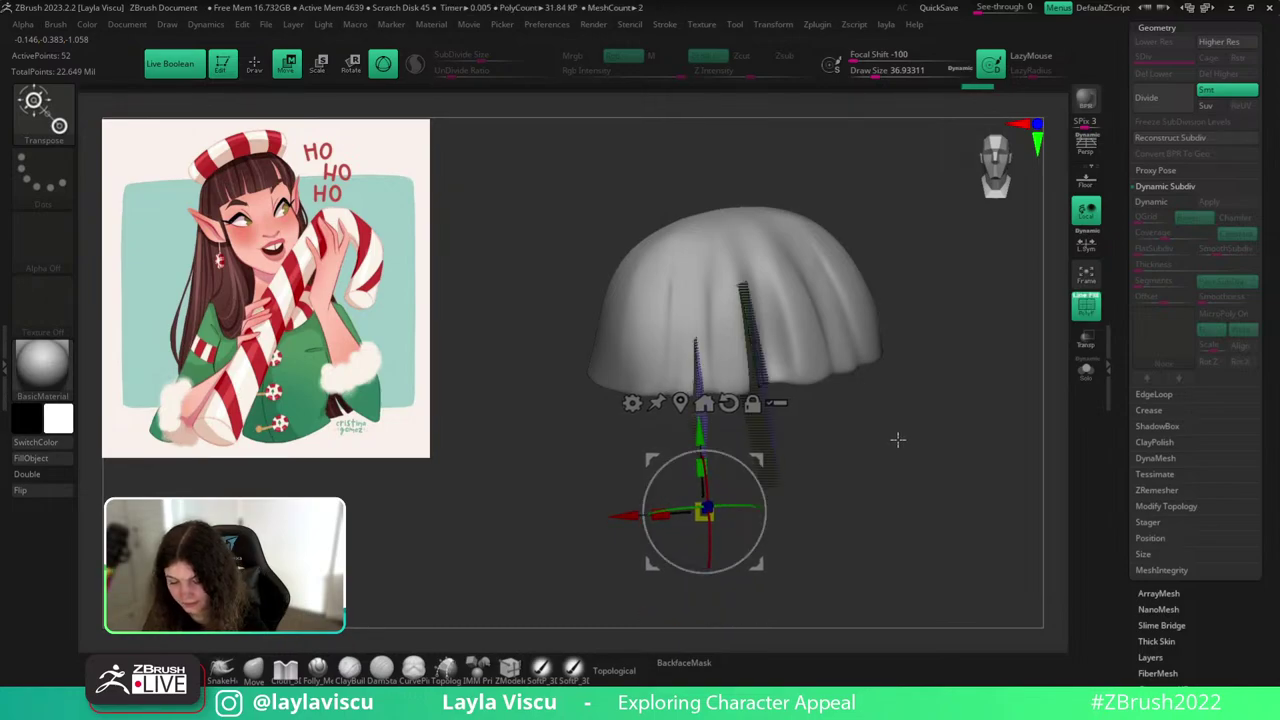
pyautogui.moveTo(885, 475); pyautogui.dragTo(891, 549)
pyautogui.hotkey('shift', 'f')
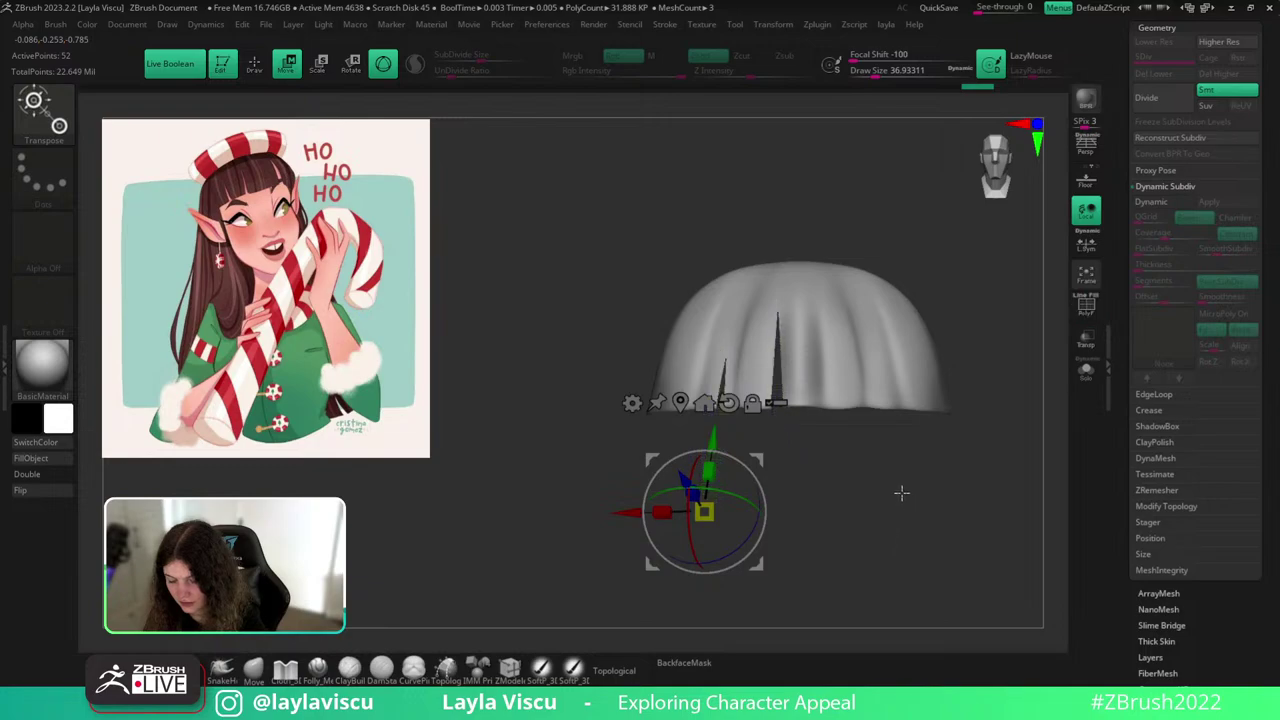
pyautogui.keyDown('alt'); pyautogui.moveTo(898, 496); pyautogui.dragTo(826, 481); pyautogui.keyUp('alt')
pyautogui.moveTo(665, 433); pyautogui.dragTo(665, 429)
pyautogui.moveTo(846, 446)
pyautogui.keyDown('alt'); pyautogui.mouseDown()
pyautogui.moveTo(803, 446)
pyautogui.moveTo(843, 470)
pyautogui.mouseUp(); pyautogui.keyUp('alt')
pyautogui.keyDown('ctrl'); pyautogui.moveTo(843, 470); pyautogui.dragTo(845, 462, button='right'); pyautogui.keyUp('ctrl')
pyautogui.moveTo(845, 462); pyautogui.dragTo(836, 475)
# Duplicate the wedge to the opposite side of the bangs, turn it to face the surface and adjust its height.
pyautogui.keyDown('ctrl'); pyautogui.moveTo(541, 503); pyautogui.dragTo(692, 481); pyautogui.keyUp('ctrl')
pyautogui.moveTo(795, 483); pyautogui.dragTo(848, 483)
pyautogui.moveTo(769, 560); pyautogui.dragTo(785, 557)
pyautogui.moveTo(891, 459); pyautogui.dragTo(866, 508)
pyautogui.moveTo(777, 528)
pyautogui.mouseDown()
pyautogui.moveTo(785, 476)
pyautogui.moveTo(781, 512)
pyautogui.mouseUp()
pyautogui.moveTo(868, 388); pyautogui.dragTo(909, 374)
pyautogui.moveTo(772, 409); pyautogui.dragTo(773, 379)
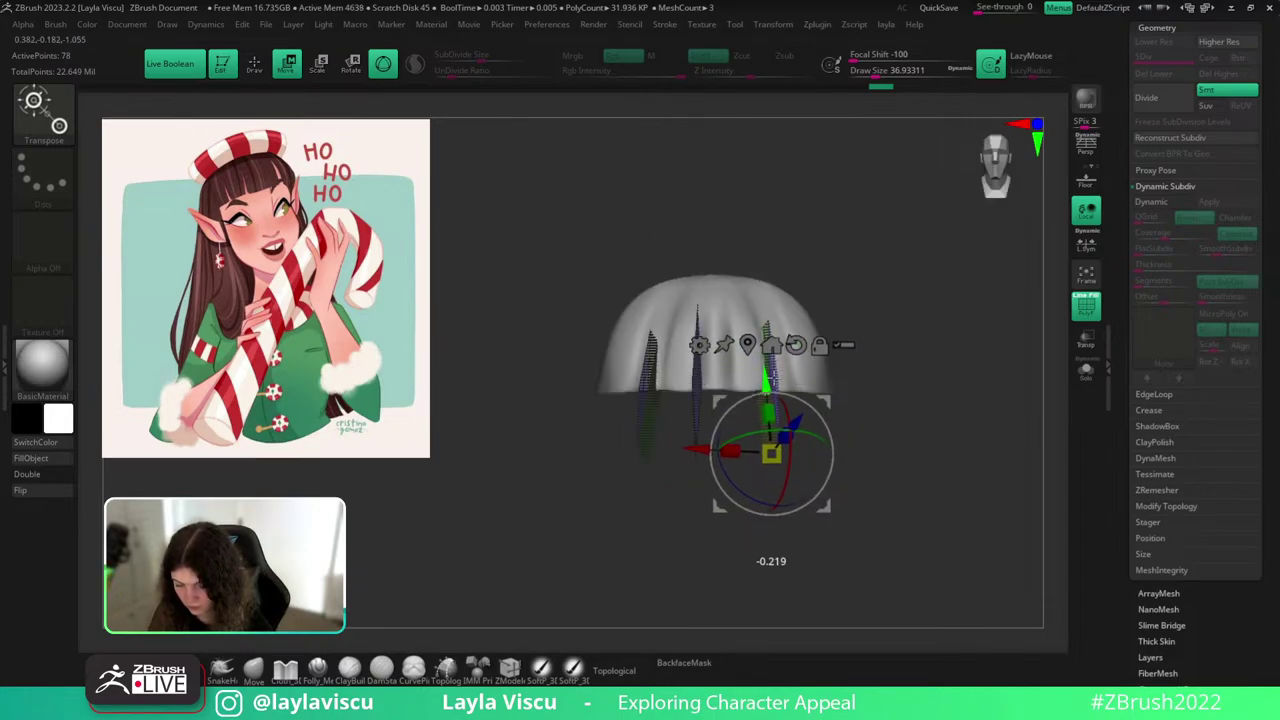
# Widen the third wedge, and move and tilt it outward to match the flow of the bangs.
pyautogui.keyDown('shift'); pyautogui.moveTo(903, 392); pyautogui.dragTo(888, 429); pyautogui.keyUp('shift')
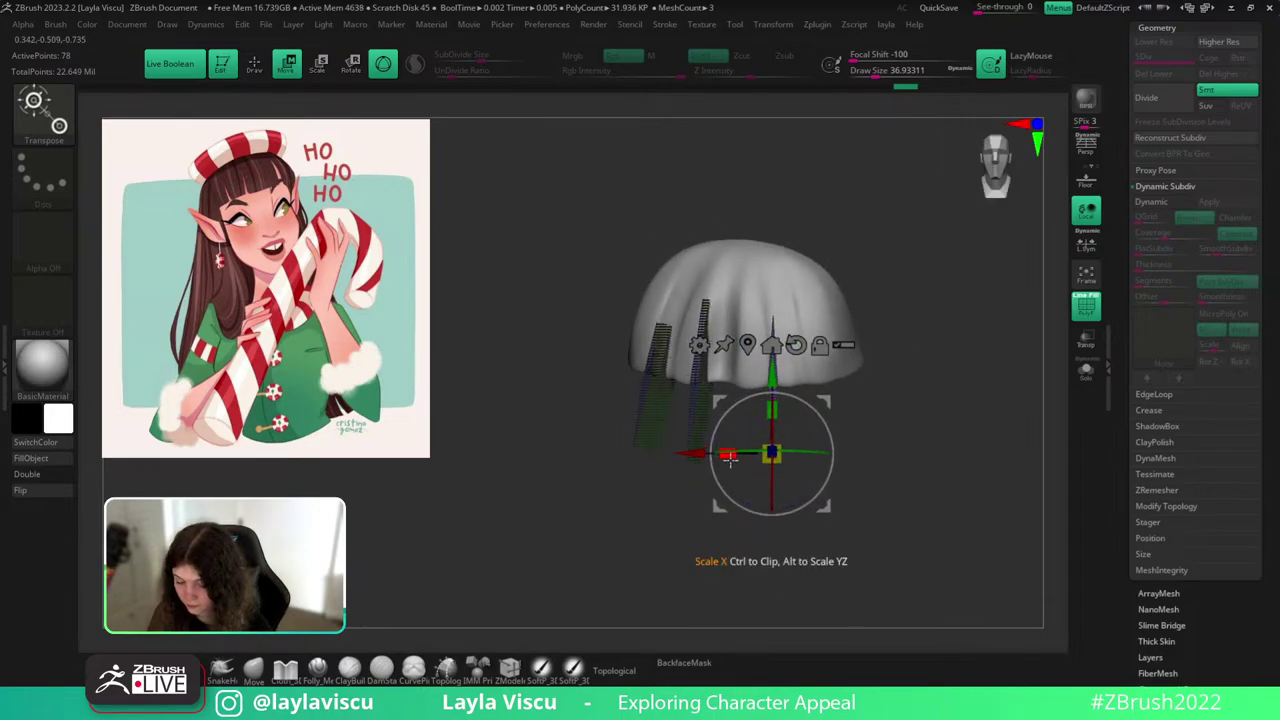
pyautogui.moveTo(729, 454)
pyautogui.mouseDown()
pyautogui.moveTo(692, 453)
pyautogui.moveTo(723, 453)
pyautogui.mouseUp()
pyautogui.hotkey('shift', 'f')
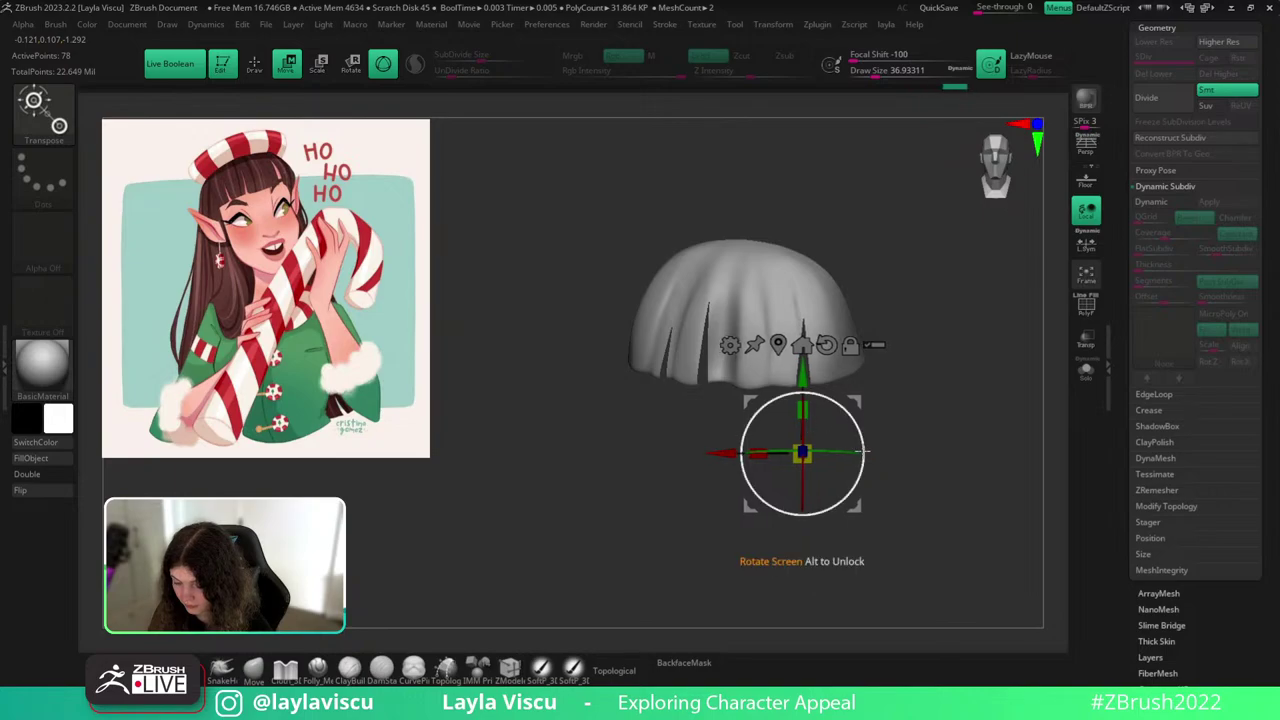
pyautogui.moveTo(863, 471); pyautogui.dragTo(863, 475)
pyautogui.moveTo(859, 510); pyautogui.dragTo(861, 509)
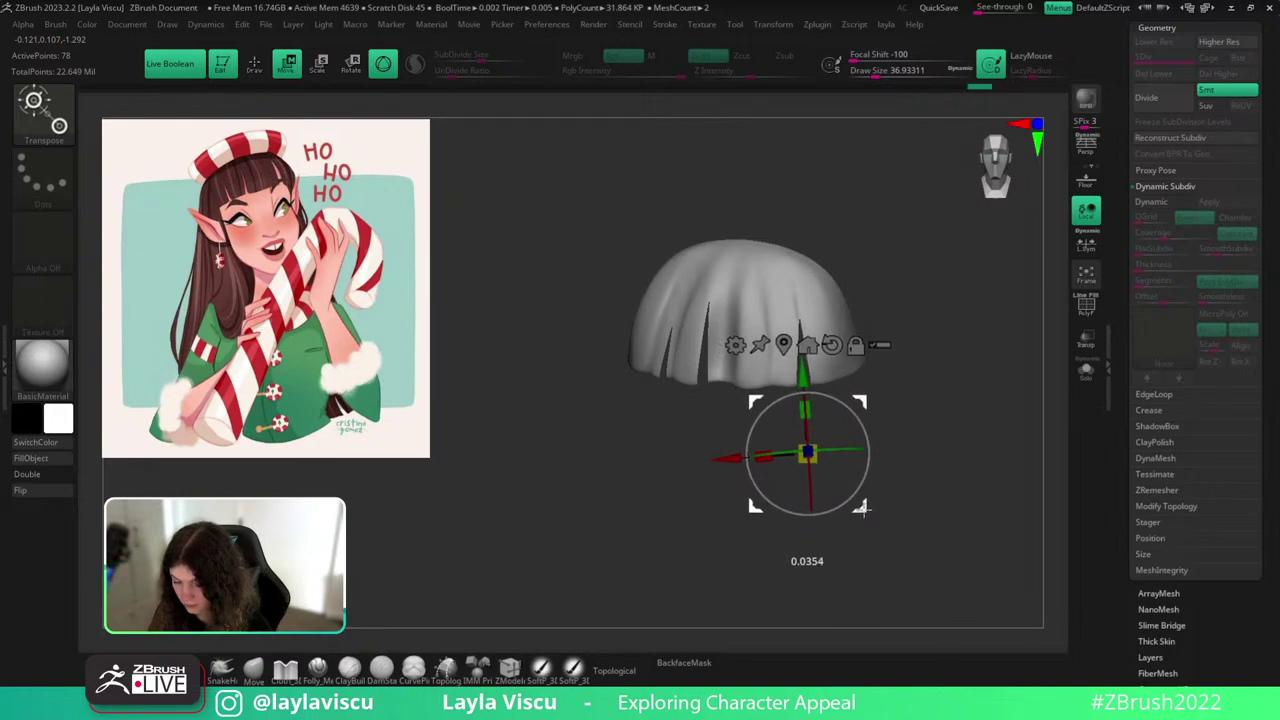
pyautogui.keyDown('ctrl'); pyautogui.moveTo(916, 398); pyautogui.dragTo(975, 412, button='right'); pyautogui.keyUp('ctrl')
pyautogui.moveTo(812, 375); pyautogui.dragTo(819, 360)
pyautogui.moveTo(767, 443); pyautogui.dragTo(731, 440)
# Fine-tune the third wedge's height and width, and shift and tilt it farther toward the outer edge of the bangs.
pyautogui.moveTo(897, 450); pyautogui.dragTo(909, 420, button='right')
pyautogui.click(260, 674)
pyautogui.moveTo(970, 372); pyautogui.dragTo(948, 394, button='right')
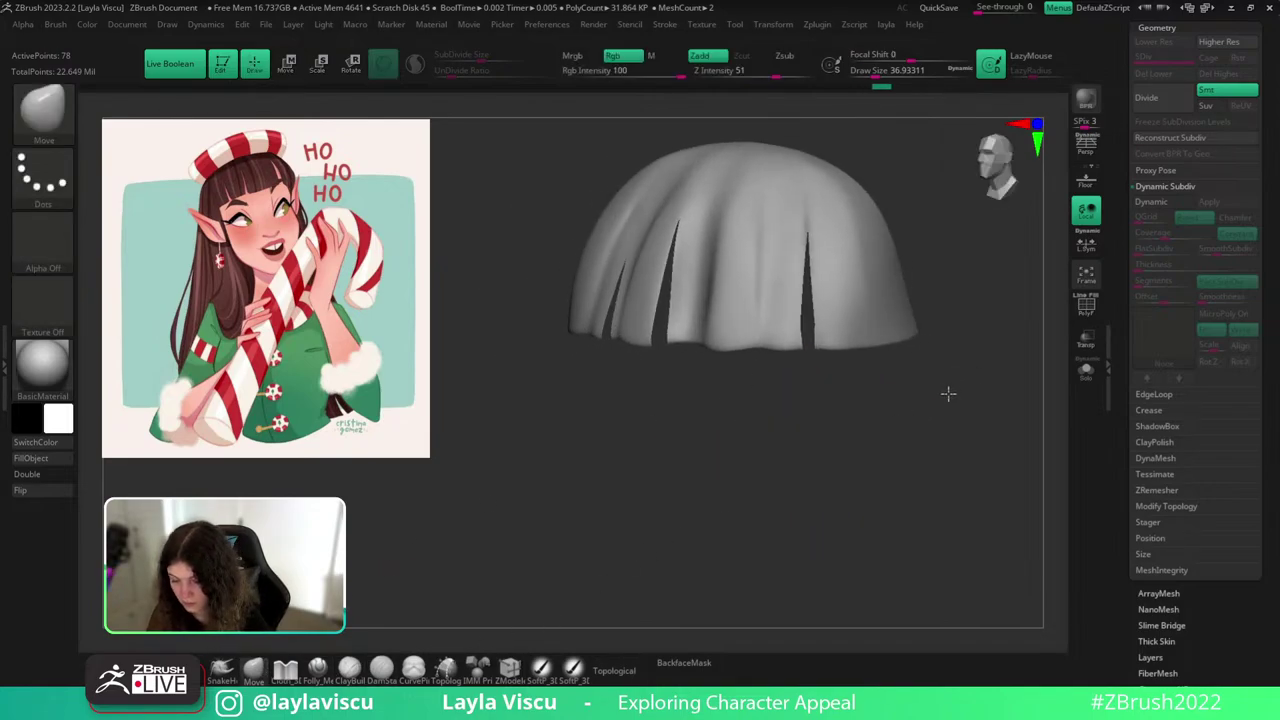
pyautogui.hotkey('shift', 'f')
pyautogui.press('w')
pyautogui.moveTo(811, 355); pyautogui.dragTo(812, 378)
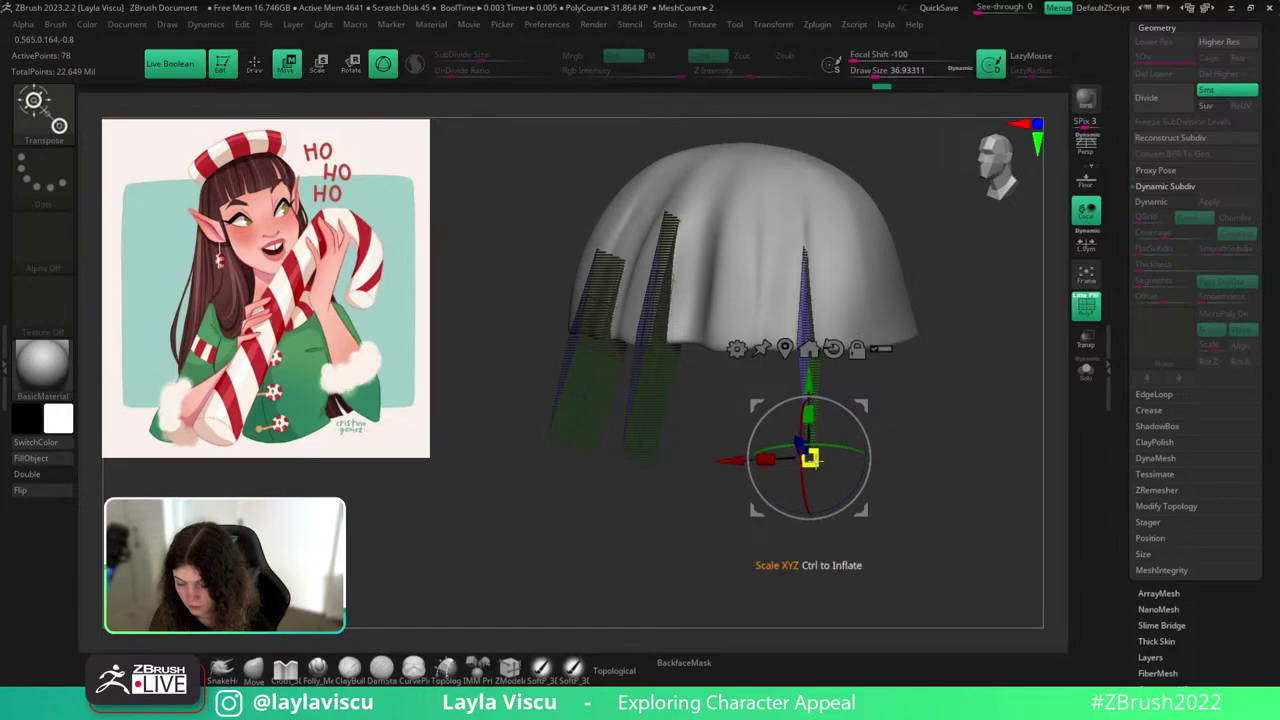
pyautogui.moveTo(811, 457); pyautogui.dragTo(813, 459)
pyautogui.moveTo(811, 375); pyautogui.dragTo(812, 390)
pyautogui.moveTo(771, 475); pyautogui.dragTo(775, 476)
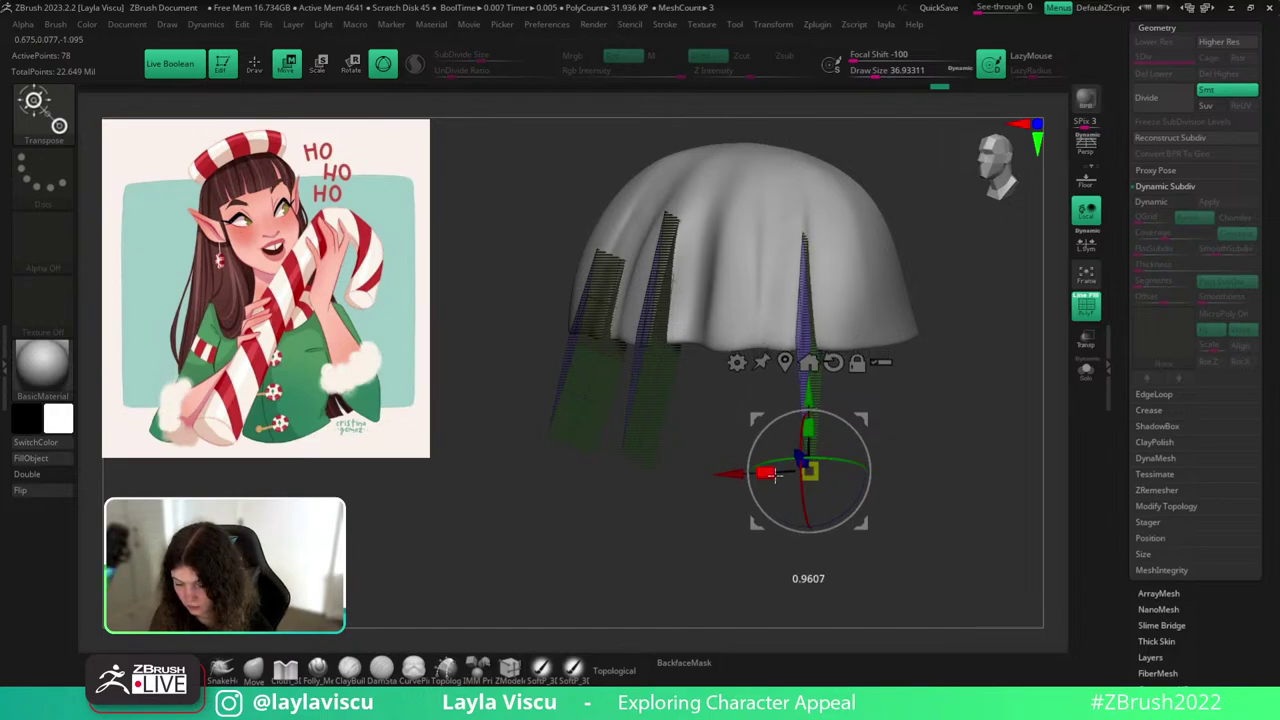
pyautogui.hotkey('shift', 'f')
pyautogui.moveTo(969, 400); pyautogui.dragTo(950, 396)
pyautogui.moveTo(808, 393); pyautogui.dragTo(808, 395)
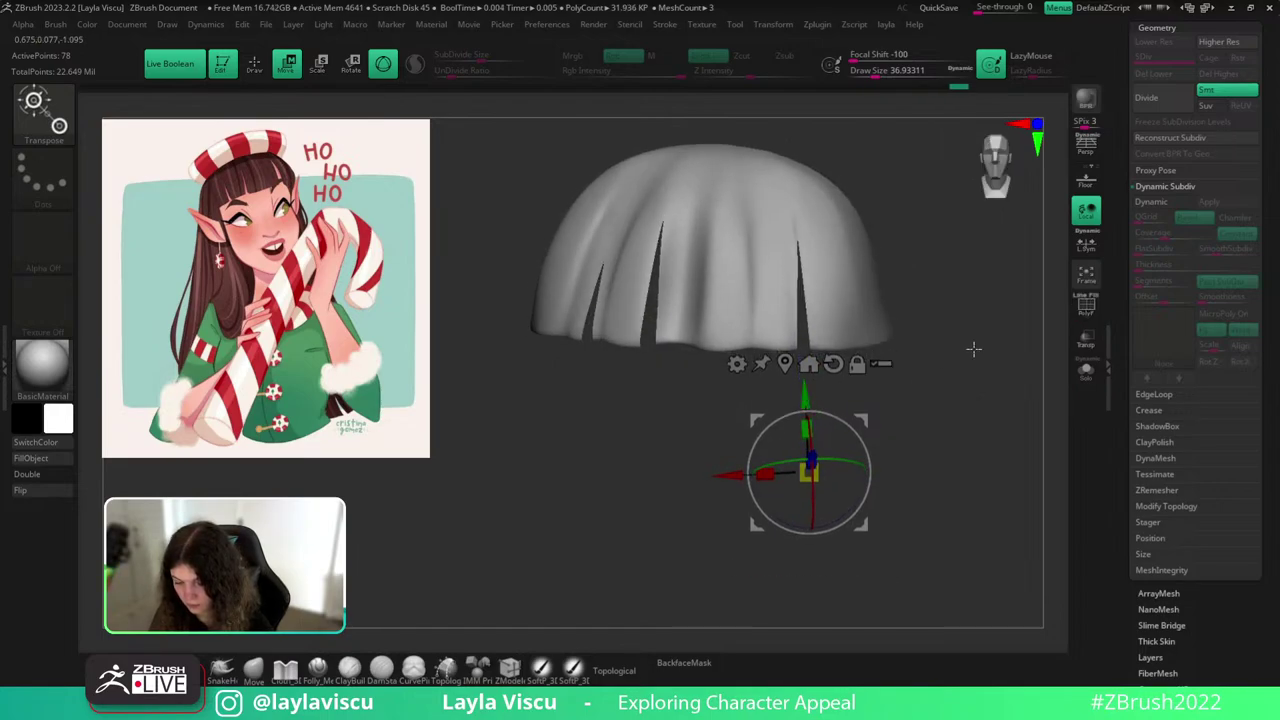
pyautogui.moveTo(971, 349); pyautogui.dragTo(1003, 387)
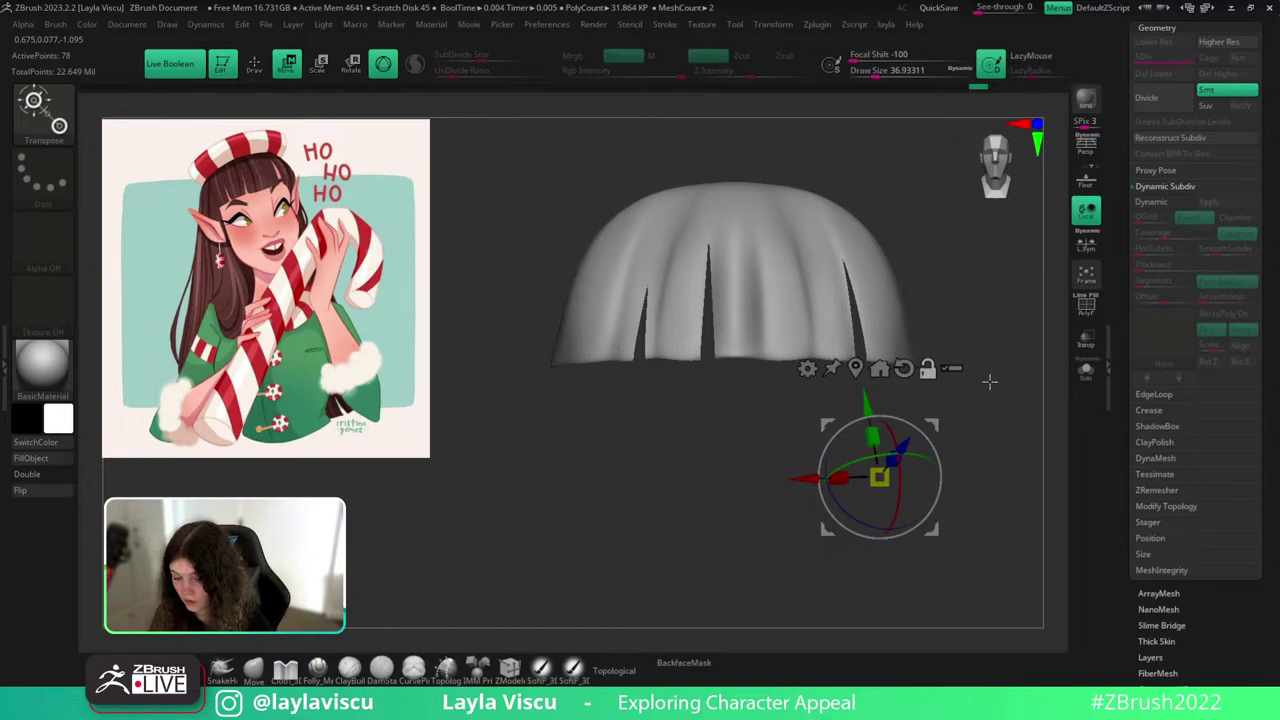
pyautogui.click(262, 672)
pyautogui.moveTo(846, 449)
pyautogui.keyDown('ctrl'); pyautogui.mouseDown(button='right')
pyautogui.moveTo(977, 417)
pyautogui.moveTo(912, 465)
pyautogui.mouseUp(button='right'); pyautogui.keyUp('ctrl')
pyautogui.hotkey('shift', 'f')
pyautogui.press('g')
pyautogui.click(662, 402)
pyautogui.hotkey('shift', 'f')
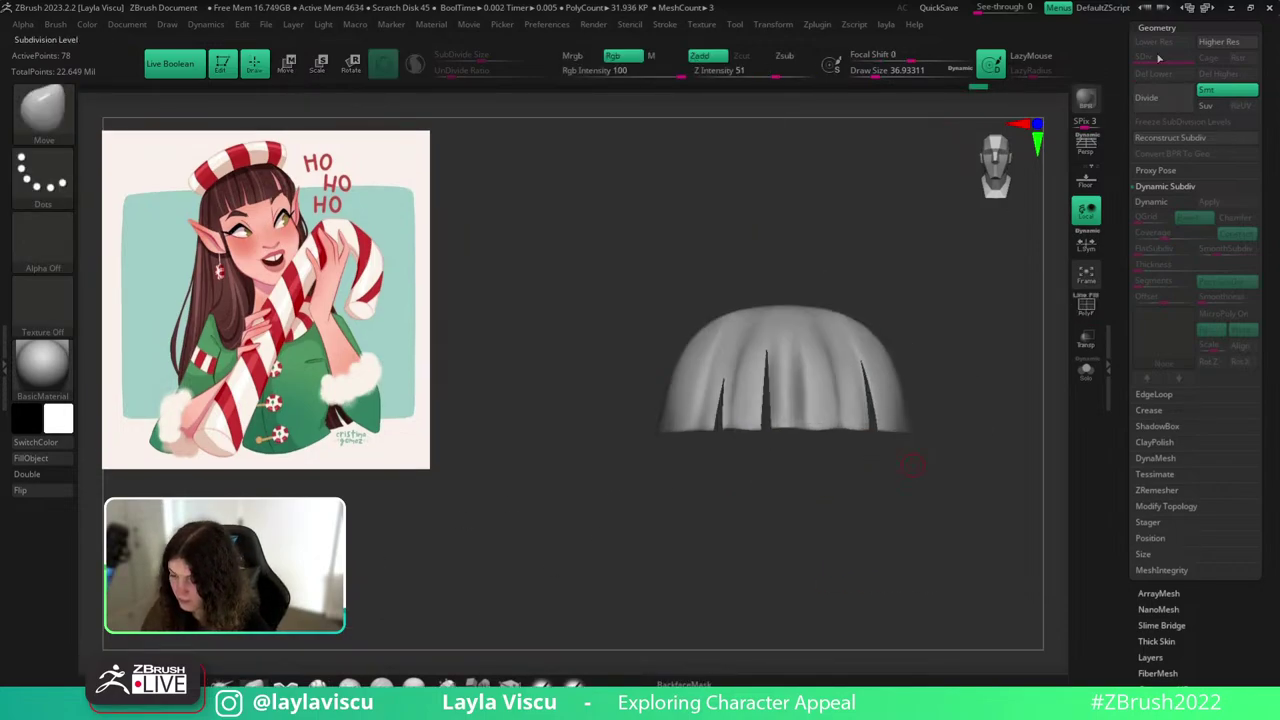
# Generate a boolean mesh from the bangs with the three wedges subtracted.
pyautogui.moveTo(1155, 16); pyautogui.dragTo(1155, 54)
pyautogui.click(1154, 53)
pyautogui.moveTo(1260, 585); pyautogui.dragTo(1260, 205)
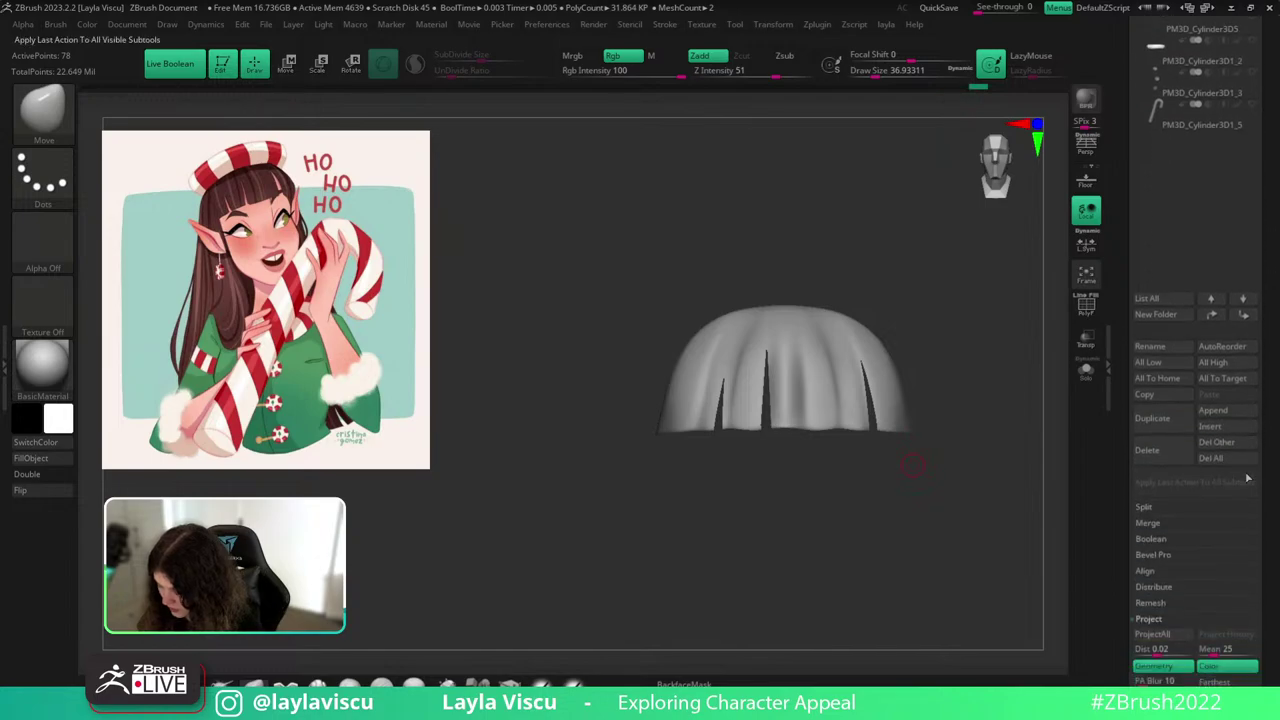
pyautogui.click(1170, 538)
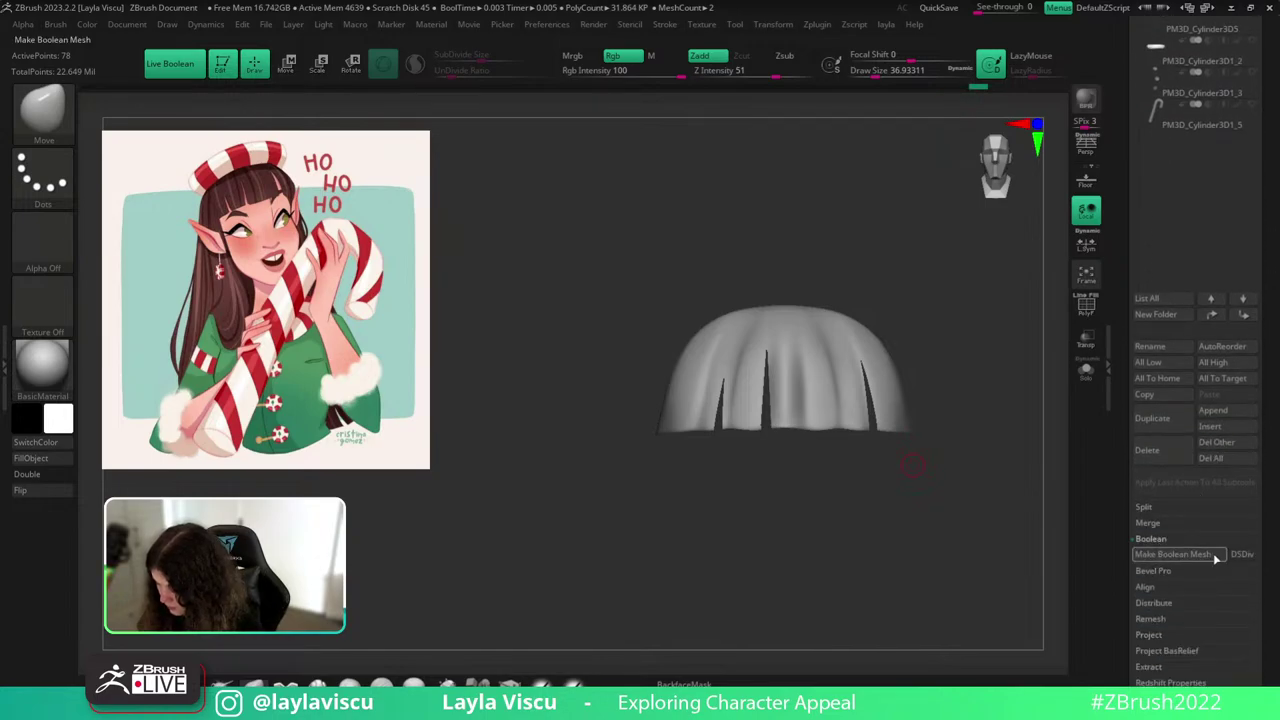
pyautogui.click(1200, 560)
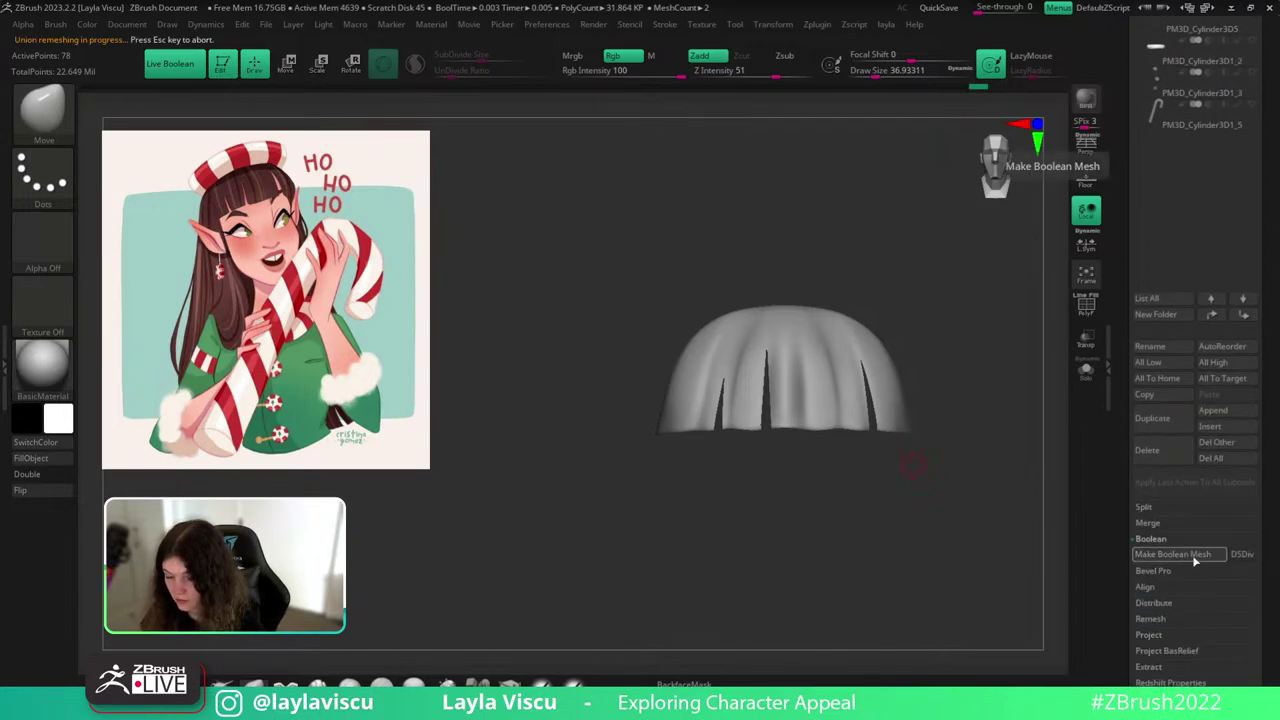
# Append the UMesh_xmas_v005 boolean result as a subtool, select it and isolate it in the view.
pyautogui.click(1222, 412)
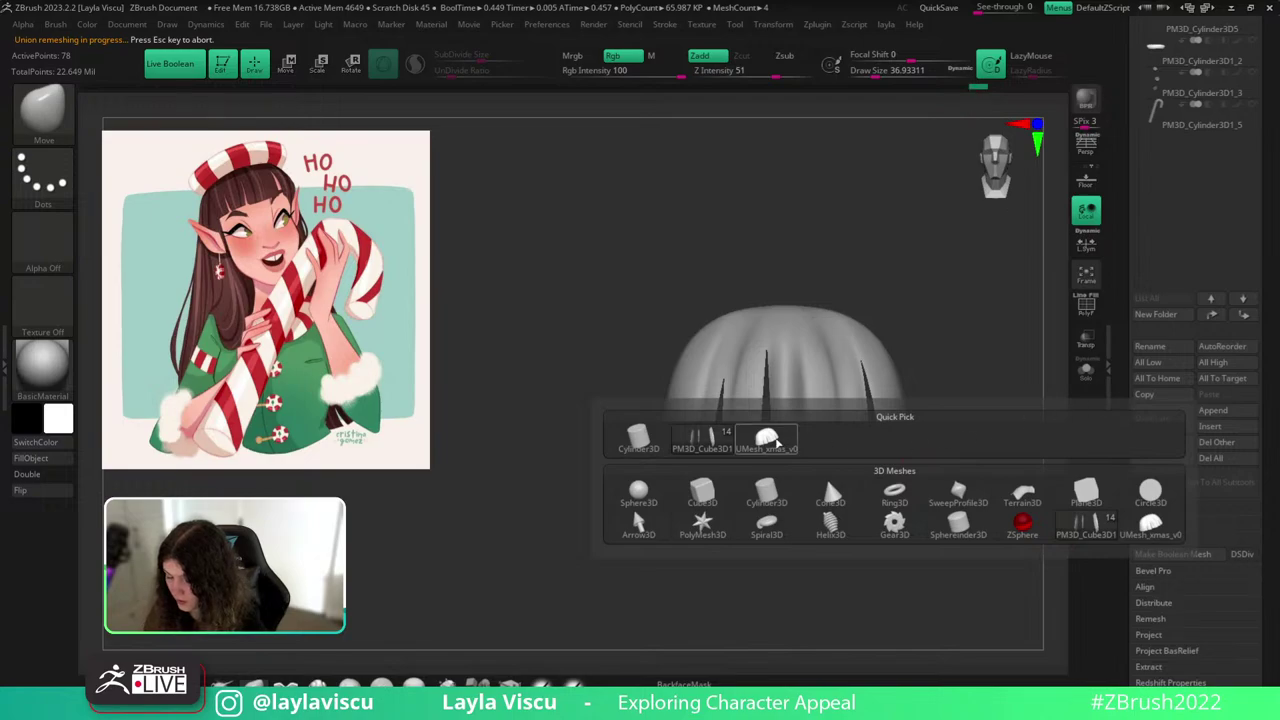
pyautogui.click(777, 443)
pyautogui.moveTo(1267, 166); pyautogui.dragTo(1267, 265)
pyautogui.click(1215, 254)
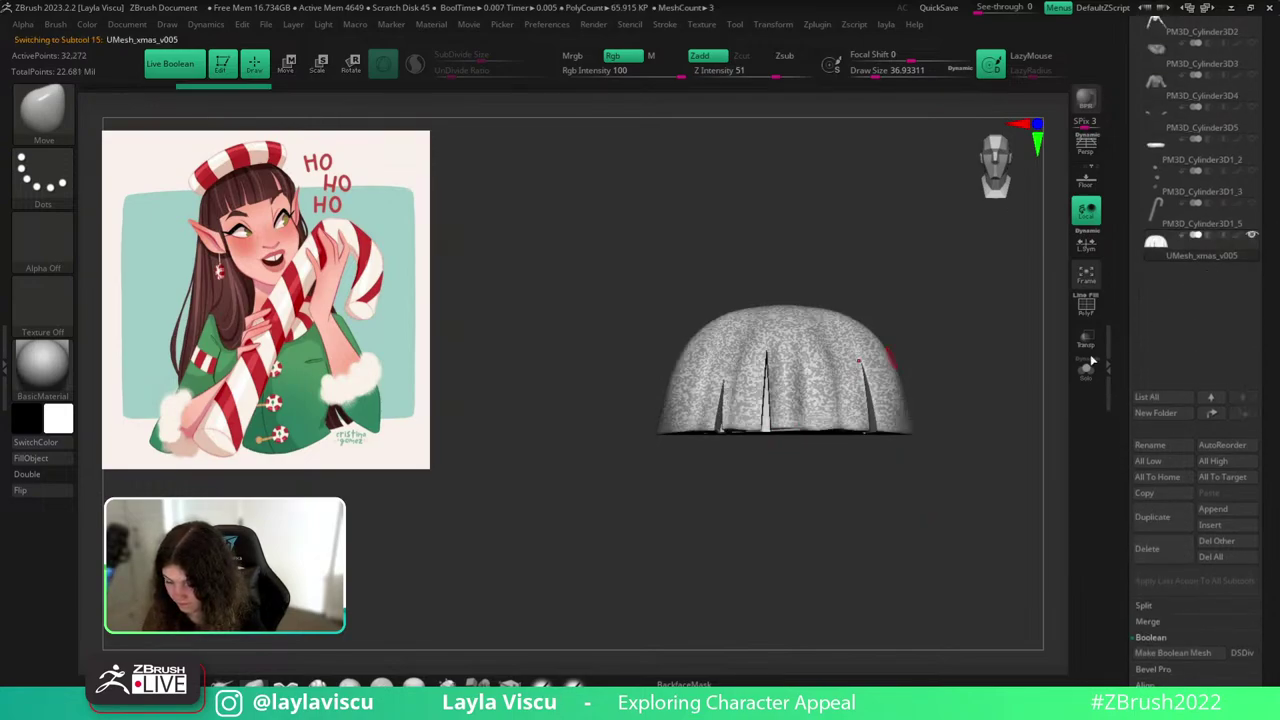
pyautogui.click(1088, 367)
# Inspect the boolean bangs' wireframe and polygroups from below and from the side.
pyautogui.moveTo(1016, 416); pyautogui.dragTo(997, 320)
pyautogui.hotkey('shift', 'f')
pyautogui.moveTo(920, 366)
pyautogui.mouseDown()
pyautogui.moveTo(937, 480)
pyautogui.moveTo(989, 348)
pyautogui.moveTo(960, 303)
pyautogui.moveTo(920, 517)
pyautogui.moveTo(934, 377)
pyautogui.mouseUp()
pyautogui.hotkey('shift', 'f')
pyautogui.hotkey('shift', 'f')
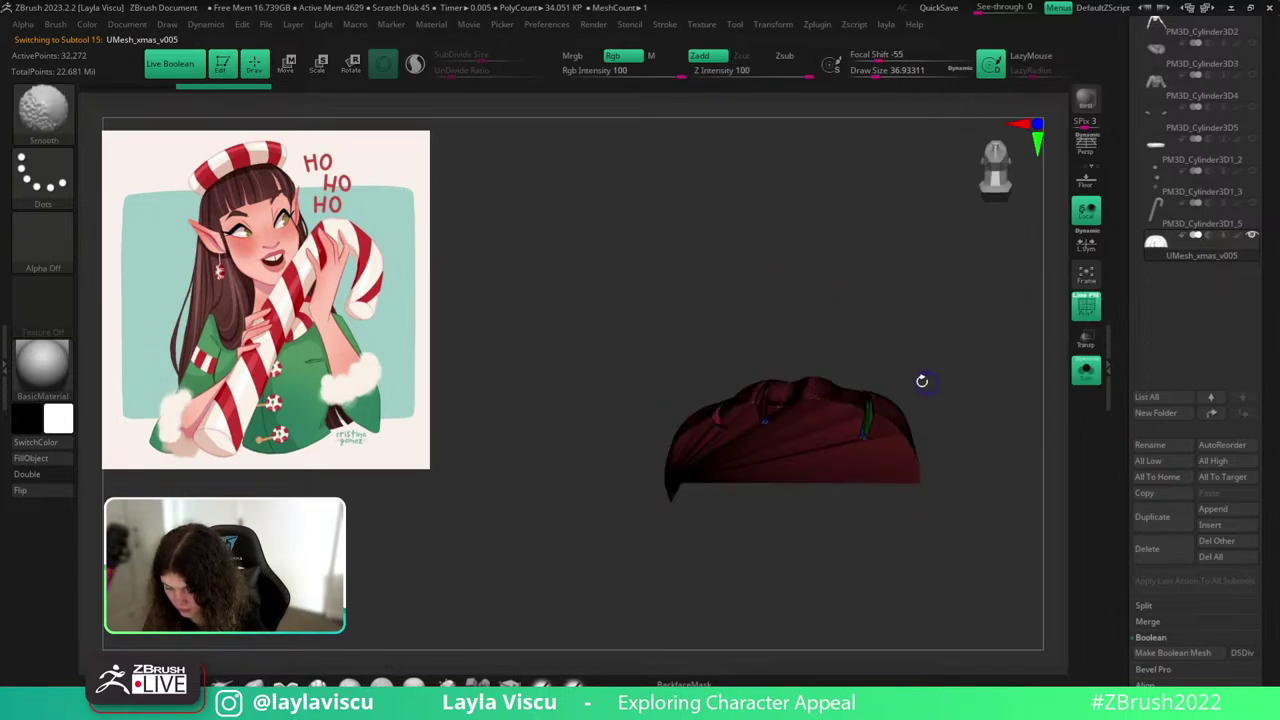
pyautogui.keyDown('ctrl'); pyautogui.moveTo(920, 380); pyautogui.dragTo(909, 439, button='right'); pyautogui.keyUp('ctrl')
pyautogui.moveTo(958, 370)
pyautogui.mouseDown()
pyautogui.moveTo(996, 330)
pyautogui.moveTo(994, 443)
pyautogui.moveTo(1012, 460)
pyautogui.mouseUp()
# Slice along the bottom edge of the bangs in side view with SliceCurve to separate the underside into its own polygroup.
pyautogui.hotkey('ctrl', 'shift')
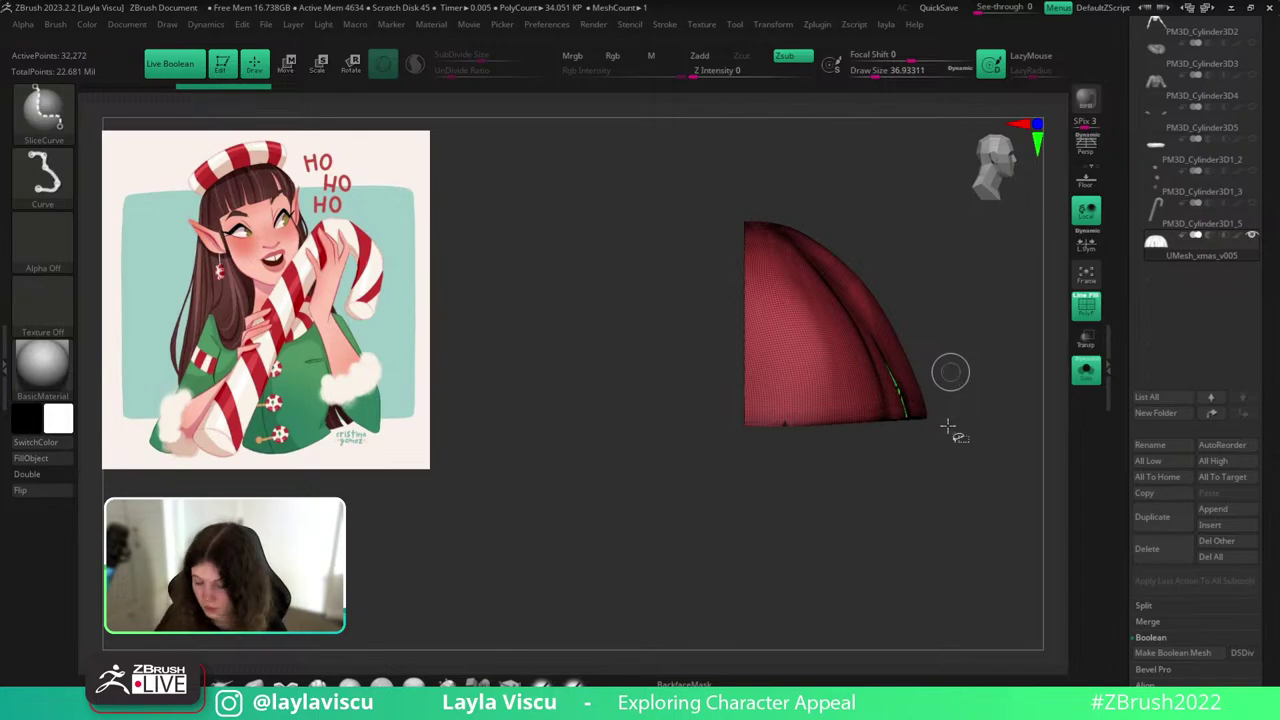
pyautogui.keyDown('ctrl'); pyautogui.keyDown('shift'); pyautogui.moveTo(958, 413); pyautogui.dragTo(541, 434); pyautogui.keyUp('shift'); pyautogui.keyUp('ctrl')
pyautogui.hotkey('shift', 'f')
pyautogui.hotkey('shift', 'f')
# Try vertical SliceCurve cuts close to the back edge of the bangs in side view, and undo them.
pyautogui.keyDown('ctrl'); pyautogui.keyDown('shift'); pyautogui.moveTo(754, 512); pyautogui.dragTo(749, 114); pyautogui.keyUp('shift'); pyautogui.keyUp('ctrl')
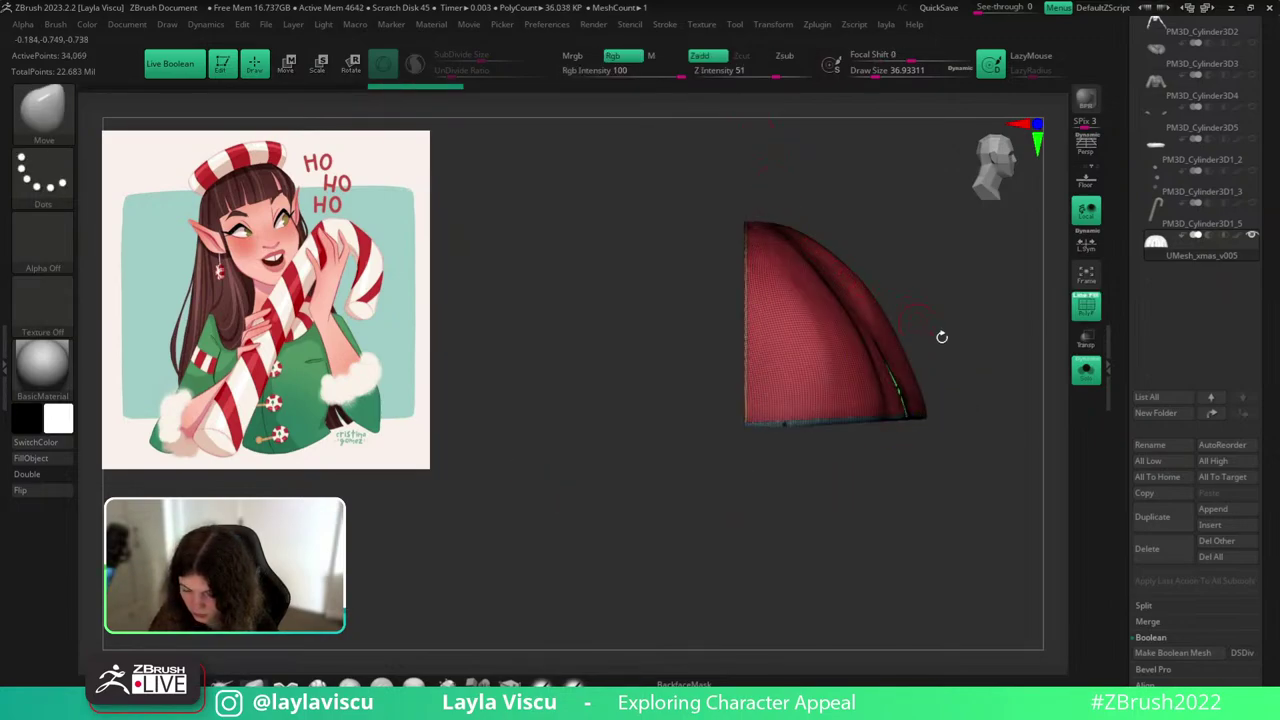
pyautogui.moveTo(942, 337); pyautogui.dragTo(958, 333)
pyautogui.hotkey('ctrl', 'z')
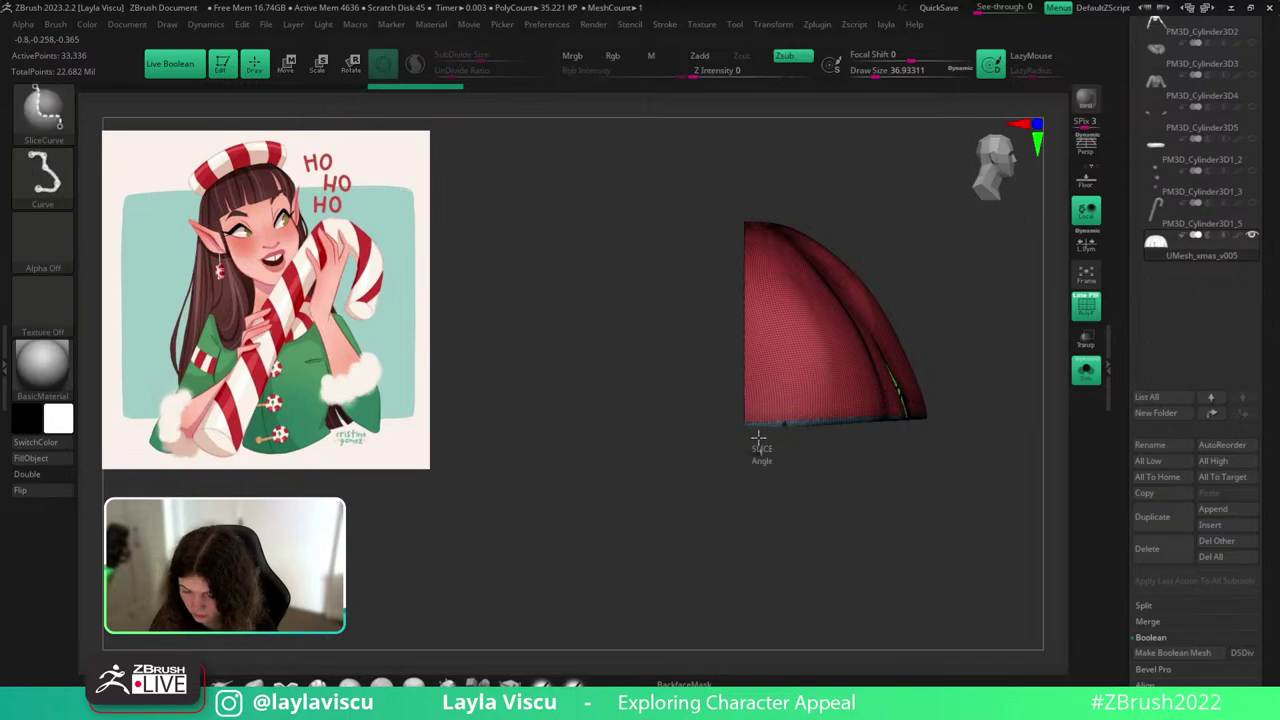
pyautogui.keyDown('ctrl'); pyautogui.keyDown('shift'); pyautogui.moveTo(758, 438); pyautogui.dragTo(759, 145); pyautogui.keyUp('shift'); pyautogui.keyUp('ctrl')
pyautogui.moveTo(938, 328)
pyautogui.mouseDown()
pyautogui.moveTo(1030, 336)
pyautogui.moveTo(1012, 342)
pyautogui.mouseUp()
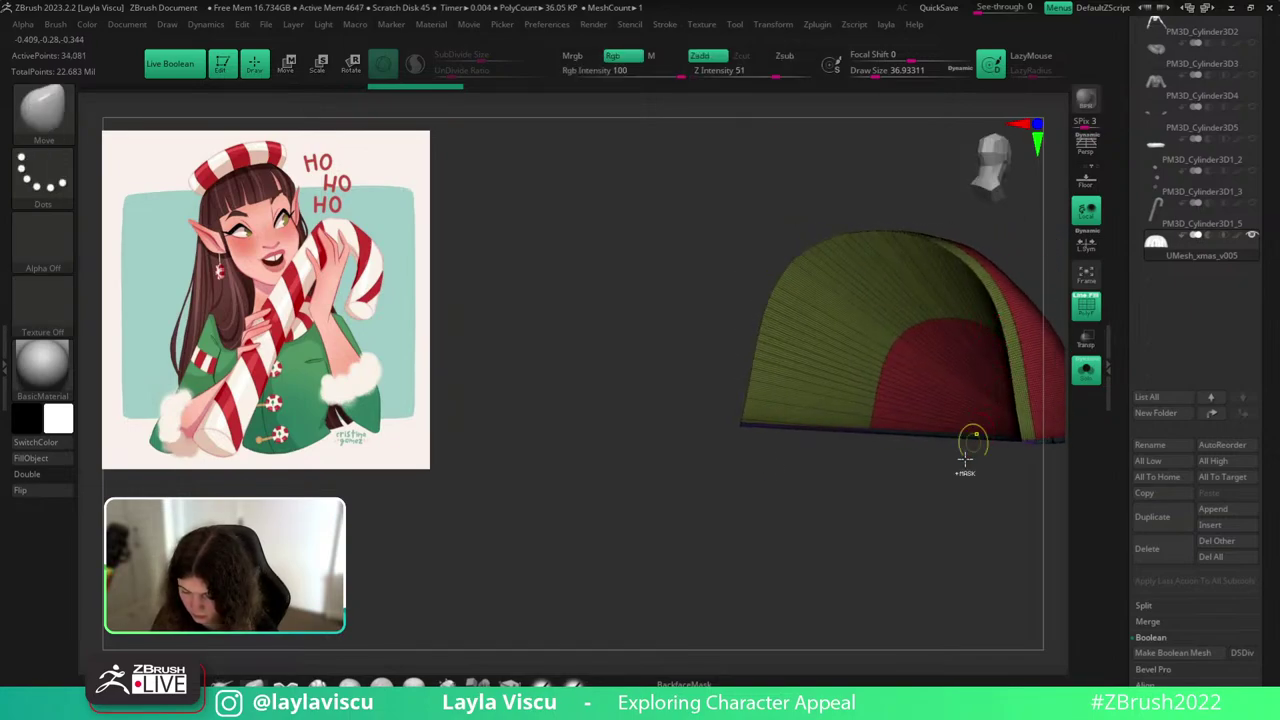
pyautogui.hotkey('ctrl', 'z')
# Try slicing a thin vertical strip off the back edge of the bangs and hiding its polygroup.
pyautogui.moveTo(962, 490)
pyautogui.mouseDown()
pyautogui.moveTo(900, 514)
pyautogui.moveTo(860, 508)
pyautogui.mouseUp()
pyautogui.keyDown('ctrl'); pyautogui.keyDown('shift'); pyautogui.moveTo(754, 472); pyautogui.dragTo(752, 149); pyautogui.keyUp('shift'); pyautogui.keyUp('ctrl')
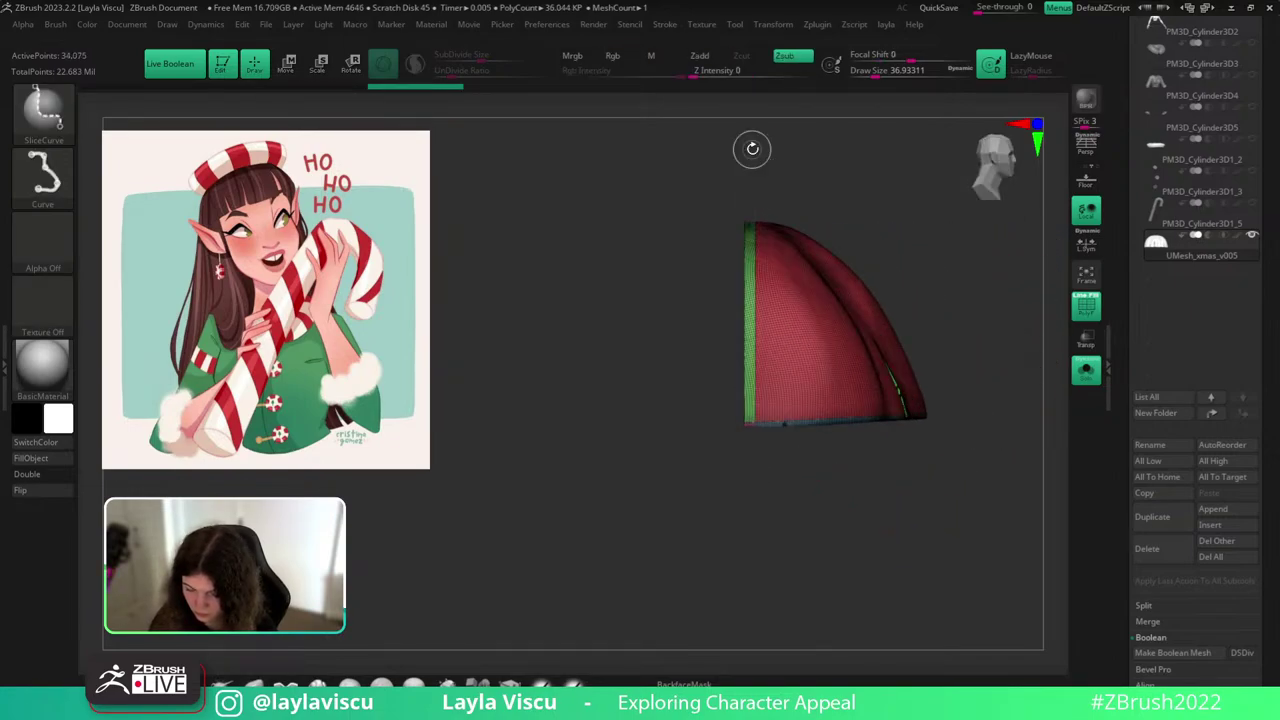
pyautogui.keyDown('ctrl'); pyautogui.keyDown('shift'); pyautogui.click(751, 400); pyautogui.keyUp('shift'); pyautogui.keyUp('ctrl')
pyautogui.keyDown('ctrl'); pyautogui.keyDown('shift'); pyautogui.click(750, 401); pyautogui.keyUp('shift'); pyautogui.keyUp('ctrl')
pyautogui.moveTo(770, 472)
pyautogui.mouseDown()
pyautogui.moveTo(809, 481)
pyautogui.moveTo(851, 383)
pyautogui.moveTo(808, 489)
pyautogui.moveTo(966, 357)
pyautogui.moveTo(923, 340)
pyautogui.moveTo(868, 399)
pyautogui.moveTo(857, 371)
pyautogui.moveTo(986, 400)
pyautogui.moveTo(1001, 481)
pyautogui.moveTo(957, 477)
pyautogui.moveTo(811, 509)
pyautogui.mouseUp()
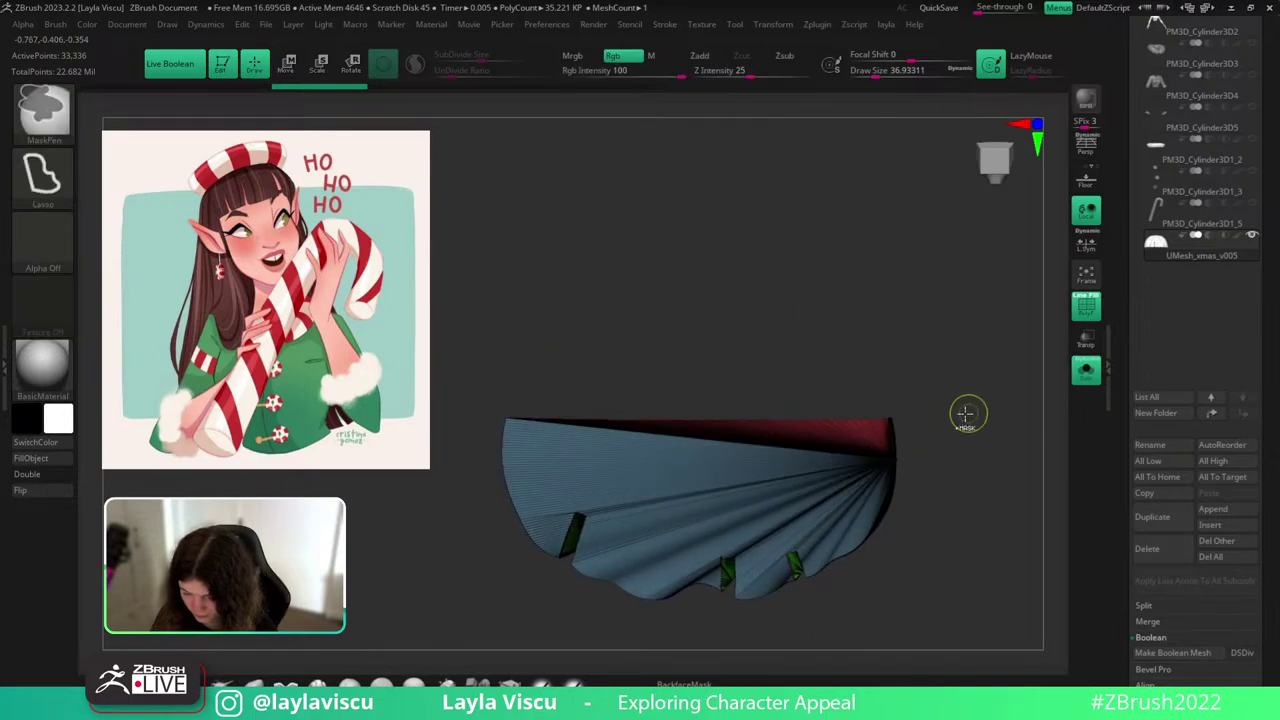
# Isolate the slit-wall polygroups of the bangs to examine them, and bring the whole mesh back into view.
pyautogui.moveTo(966, 413)
pyautogui.mouseDown()
pyautogui.moveTo(934, 271)
pyautogui.moveTo(929, 471)
pyautogui.moveTo(914, 309)
pyautogui.moveTo(862, 458)
pyautogui.mouseUp()
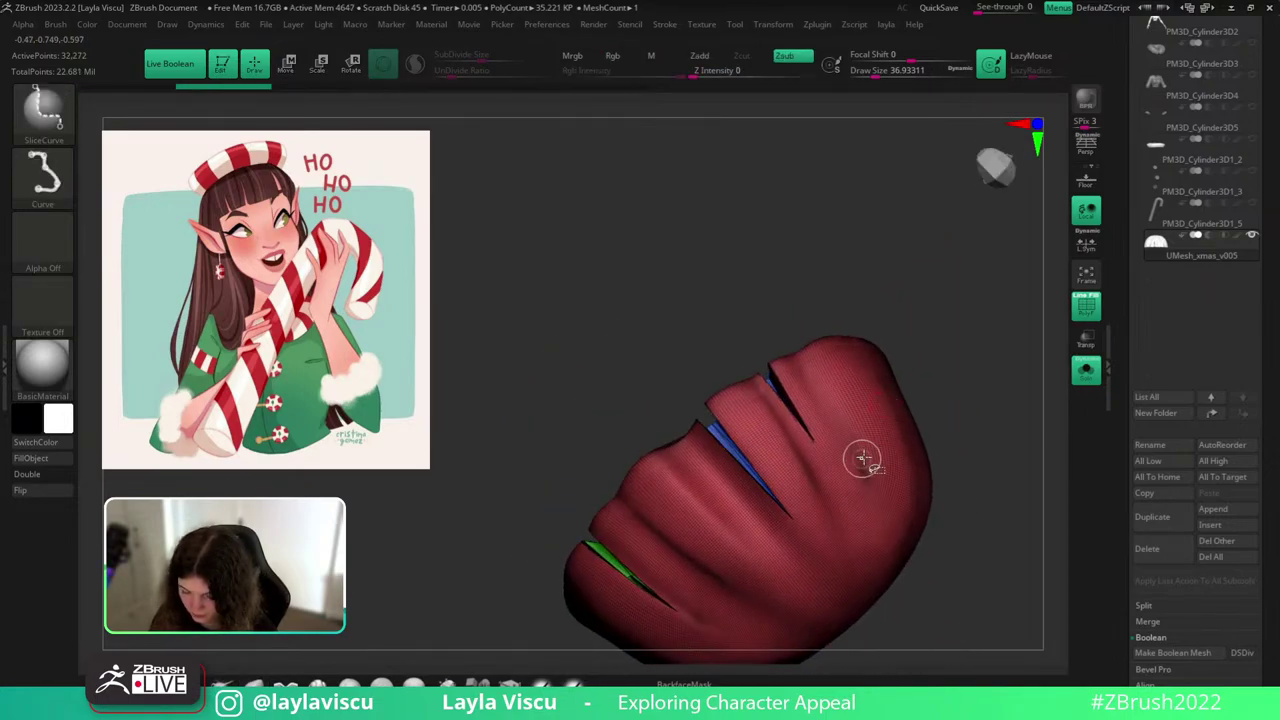
pyautogui.keyDown('ctrl'); pyautogui.keyDown('shift'); pyautogui.click(862, 458); pyautogui.keyUp('shift'); pyautogui.keyUp('ctrl')
pyautogui.keyDown('ctrl'); pyautogui.keyDown('shift'); pyautogui.click(861, 463); pyautogui.keyUp('shift'); pyautogui.keyUp('ctrl')
pyautogui.keyDown('ctrl'); pyautogui.keyDown('shift'); pyautogui.click(787, 406); pyautogui.keyUp('shift'); pyautogui.keyUp('ctrl')
pyautogui.keyDown('ctrl'); pyautogui.keyDown('shift'); pyautogui.click(793, 407); pyautogui.keyUp('shift'); pyautogui.keyUp('ctrl')
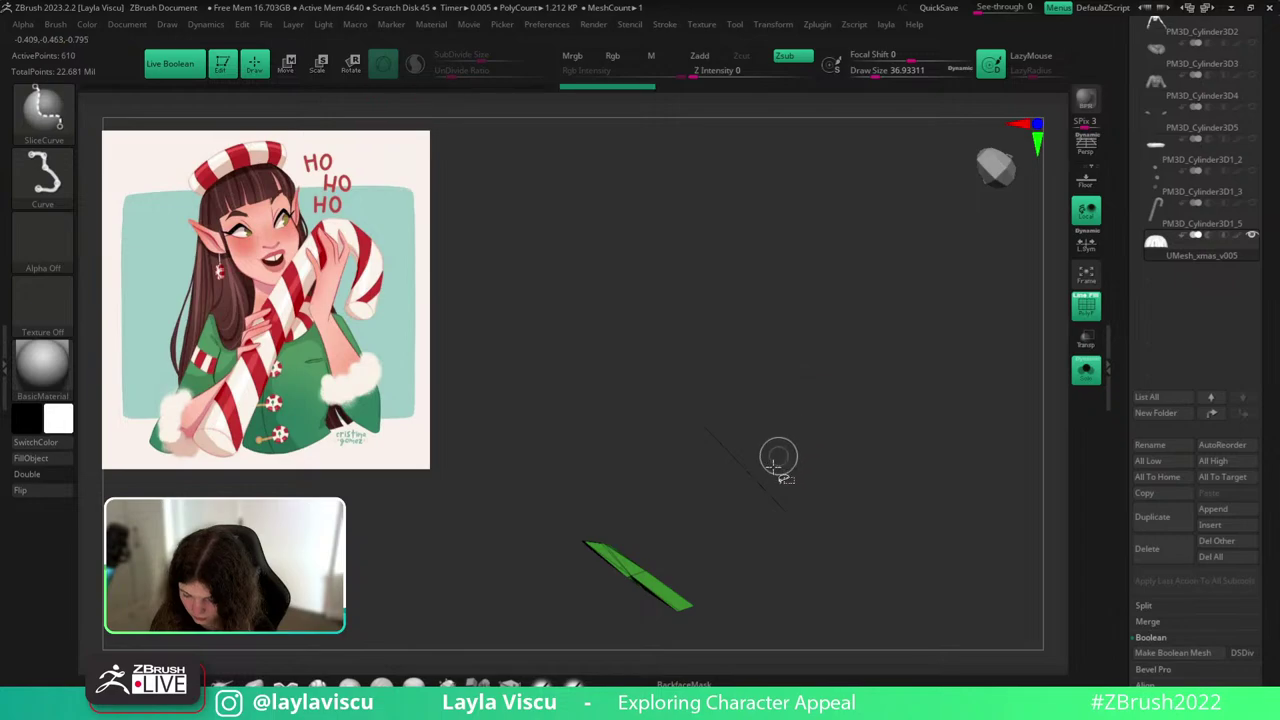
pyautogui.keyDown('ctrl'); pyautogui.keyDown('shift'); pyautogui.click(752, 496); pyautogui.keyUp('shift'); pyautogui.keyUp('ctrl')
pyautogui.keyDown('ctrl'); pyautogui.keyDown('shift'); pyautogui.click(658, 576); pyautogui.keyUp('shift'); pyautogui.keyUp('ctrl')
pyautogui.moveTo(731, 357); pyautogui.dragTo(780, 600)
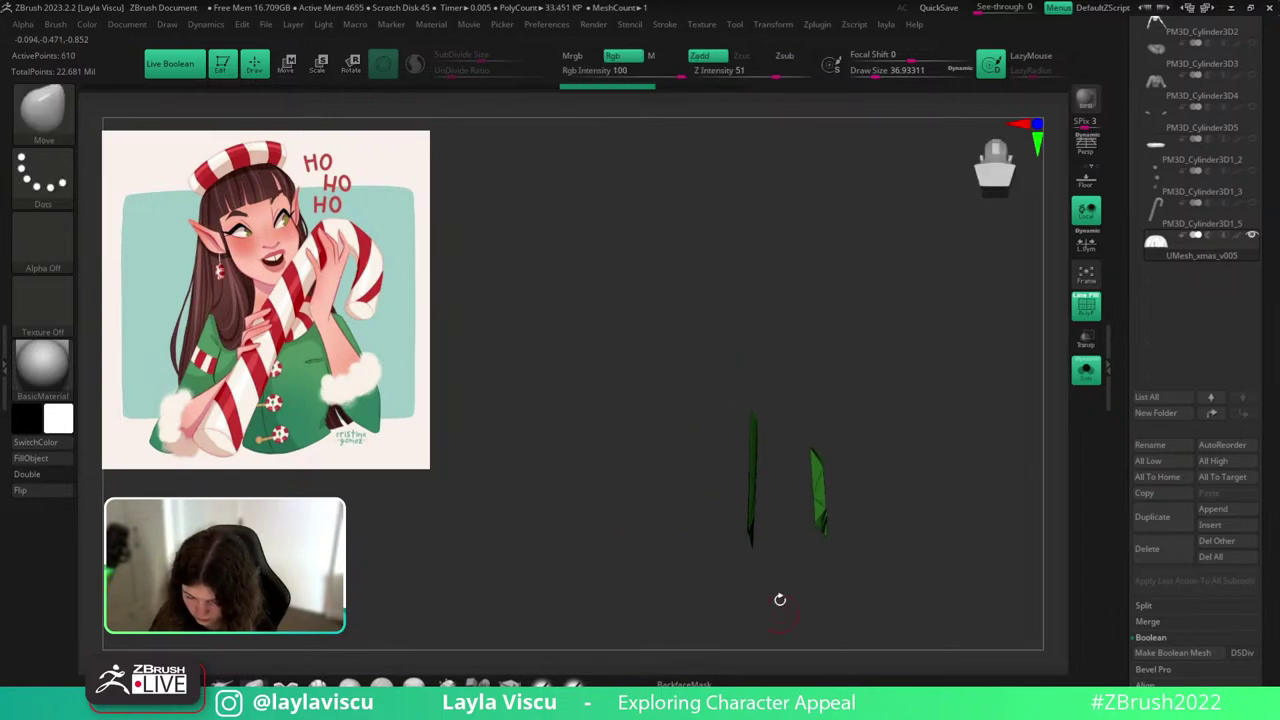
pyautogui.keyDown('ctrl'); pyautogui.keyDown('shift'); pyautogui.click(972, 415); pyautogui.keyUp('shift'); pyautogui.keyUp('ctrl')
pyautogui.moveTo(974, 411)
pyautogui.mouseDown()
pyautogui.moveTo(900, 454)
pyautogui.moveTo(909, 377)
pyautogui.moveTo(820, 376)
pyautogui.moveTo(909, 480)
pyautogui.moveTo(851, 506)
pyautogui.moveTo(458, 540)
pyautogui.moveTo(460, 562)
pyautogui.moveTo(453, 535)
pyautogui.mouseUp()
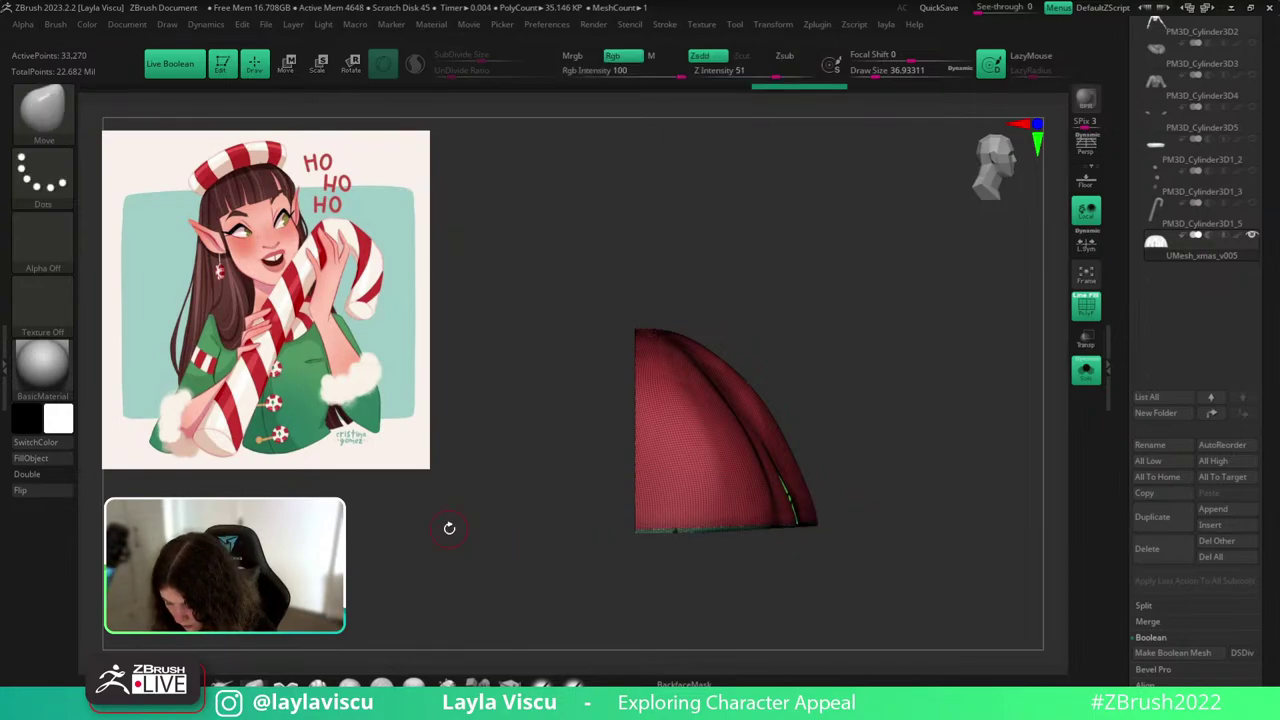
# Hide the polygroup on the underside of the bangs and delete the hidden geometry.
pyautogui.moveTo(880, 482)
pyautogui.mouseDown()
pyautogui.moveTo(869, 391)
pyautogui.moveTo(774, 402)
pyautogui.mouseUp()
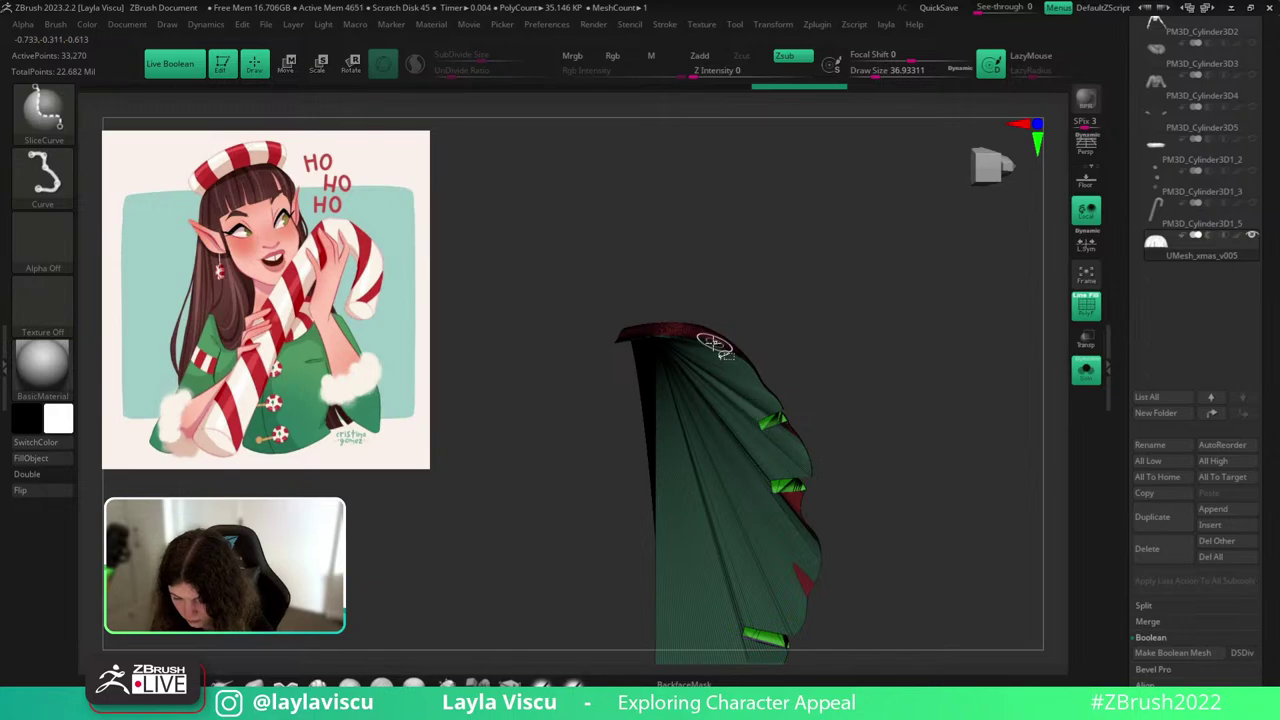
pyautogui.keyDown('ctrl'); pyautogui.keyDown('shift'); pyautogui.click(716, 352); pyautogui.keyUp('shift'); pyautogui.keyUp('ctrl')
pyautogui.keyDown('ctrl'); pyautogui.keyDown('shift'); pyautogui.click(728, 347); pyautogui.keyUp('shift'); pyautogui.keyUp('ctrl')
pyautogui.moveTo(843, 299); pyautogui.dragTo(900, 420)
pyautogui.press('l')
pyautogui.click(900, 199)
pyautogui.moveTo(857, 363); pyautogui.dragTo(866, 578)
# Hide the slit-wall polygroup of the bangs and delete its geometry.
pyautogui.click(1076, 384)
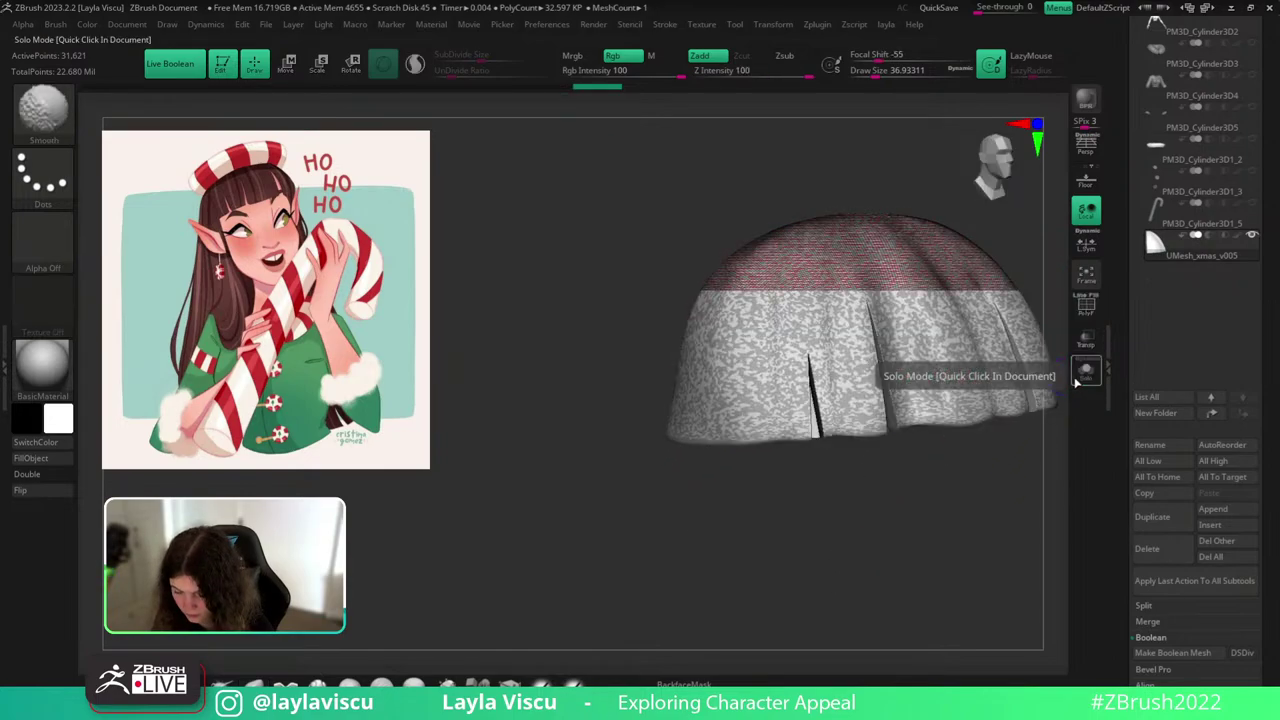
pyautogui.keyDown('alt'); pyautogui.moveTo(963, 497); pyautogui.dragTo(854, 529); pyautogui.keyUp('alt')
pyautogui.click(1088, 380)
pyautogui.keyDown('shift'); pyautogui.moveTo(947, 453); pyautogui.dragTo(1012, 366); pyautogui.keyUp('shift')
pyautogui.keyDown('ctrl'); pyautogui.keyDown('shift'); pyautogui.click(866, 417); pyautogui.keyUp('shift'); pyautogui.keyUp('ctrl')
pyautogui.press('l')
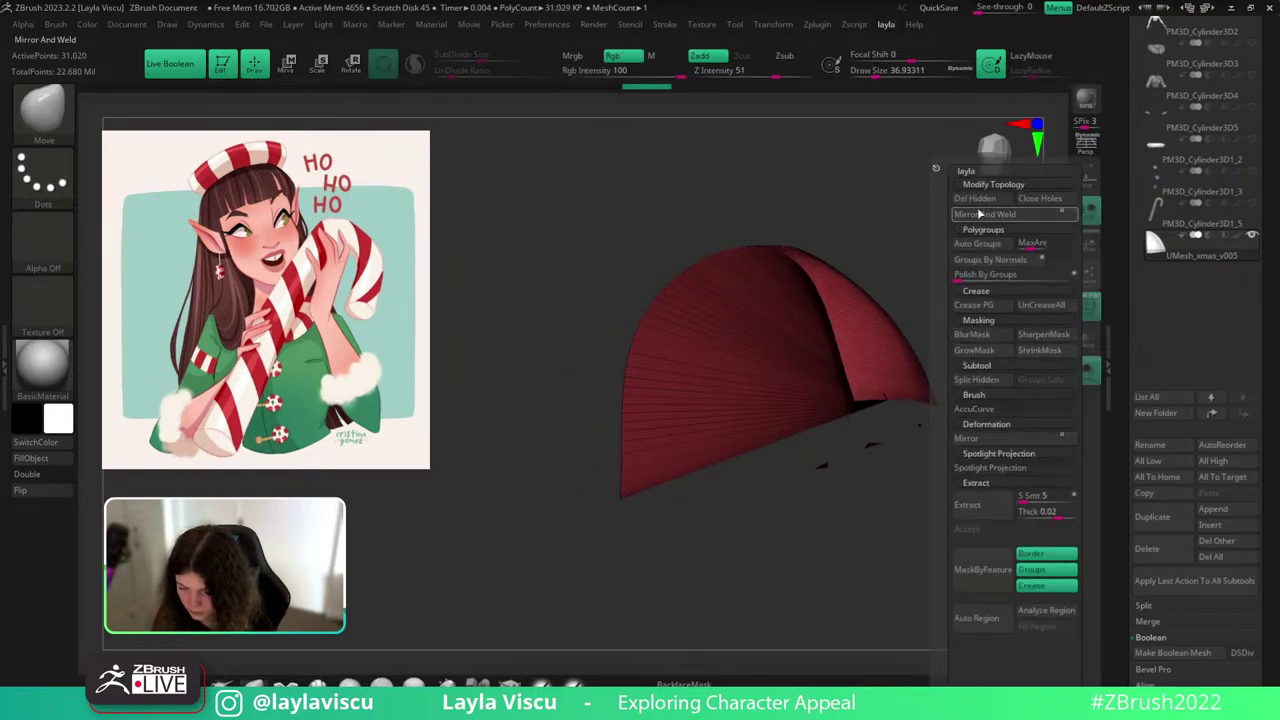
pyautogui.click(975, 199)
pyautogui.moveTo(950, 494)
pyautogui.mouseDown()
pyautogui.moveTo(903, 526)
pyautogui.moveTo(880, 575)
pyautogui.moveTo(894, 420)
pyautogui.moveTo(906, 423)
pyautogui.moveTo(951, 331)
pyautogui.moveTo(943, 380)
pyautogui.moveTo(986, 401)
pyautogui.moveTo(1003, 350)
pyautogui.moveTo(937, 429)
pyautogui.moveTo(915, 553)
pyautogui.moveTo(980, 374)
pyautogui.moveTo(970, 362)
pyautogui.mouseUp()
# Turn on double-sided display and regroup the bangs by normals to separate the inner surface from the outer one.
pyautogui.click(45, 474)
pyautogui.press('q')
pyautogui.click(1000, 261)
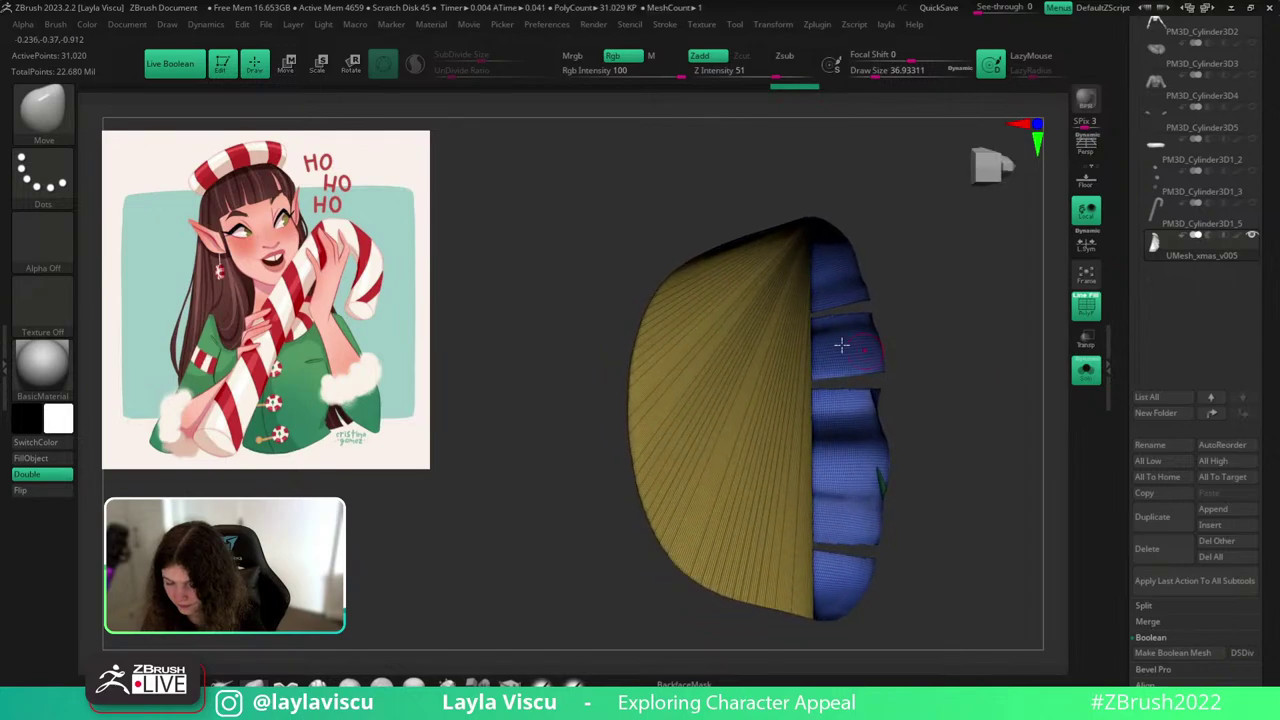
# Hide the polygroup of the flat inner surface and delete it, keeping only the outer shell of the bangs.
pyautogui.keyDown('ctrl'); pyautogui.keyDown('shift'); pyautogui.click(807, 271); pyautogui.keyUp('shift'); pyautogui.keyUp('ctrl')
pyautogui.keyDown('ctrl'); pyautogui.keyDown('shift'); pyautogui.click(807, 270); pyautogui.keyUp('shift'); pyautogui.keyUp('ctrl')
pyautogui.press('q')
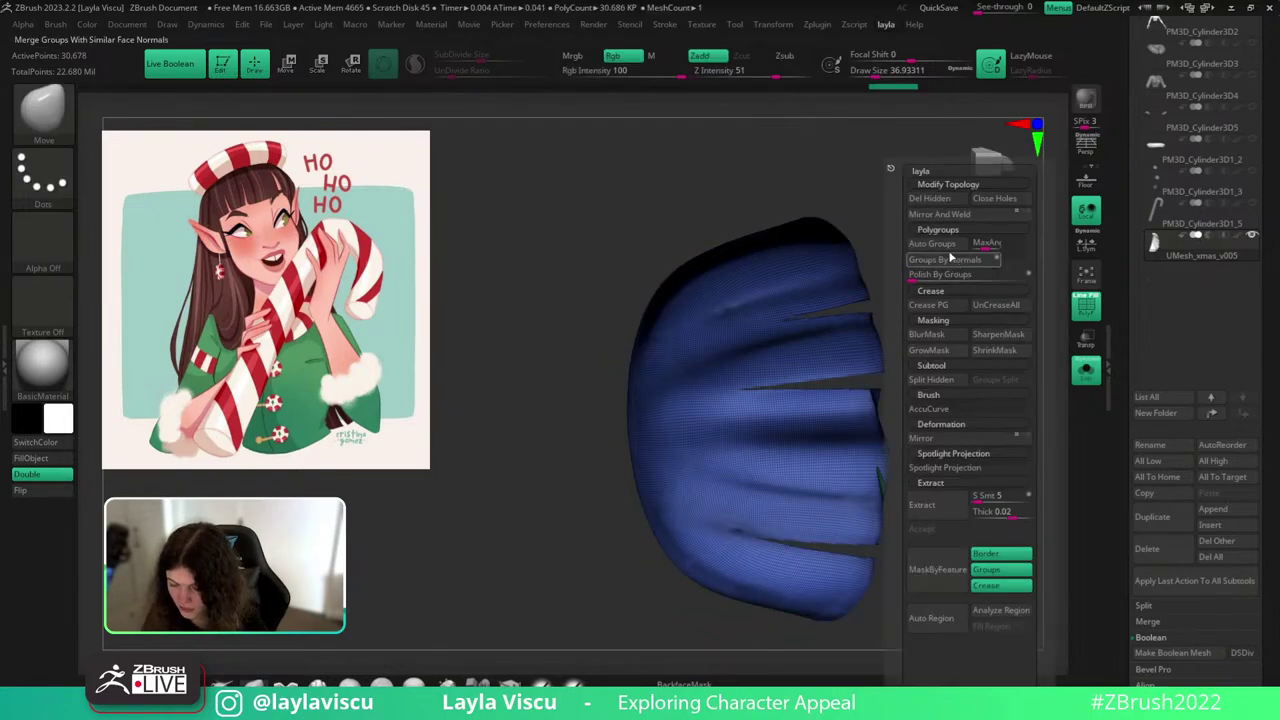
pyautogui.moveTo(905, 240); pyautogui.dragTo(906, 464)
# Leave solo mode, turn off the polyframe, and show the Extract1 hair and the PM3D_Cylinder3D2 body around the bangs.
pyautogui.hotkey('shift', 'f')
pyautogui.hotkey('shift', 'f')
pyautogui.click(1093, 377)
pyautogui.moveTo(937, 380); pyautogui.dragTo(1056, 345)
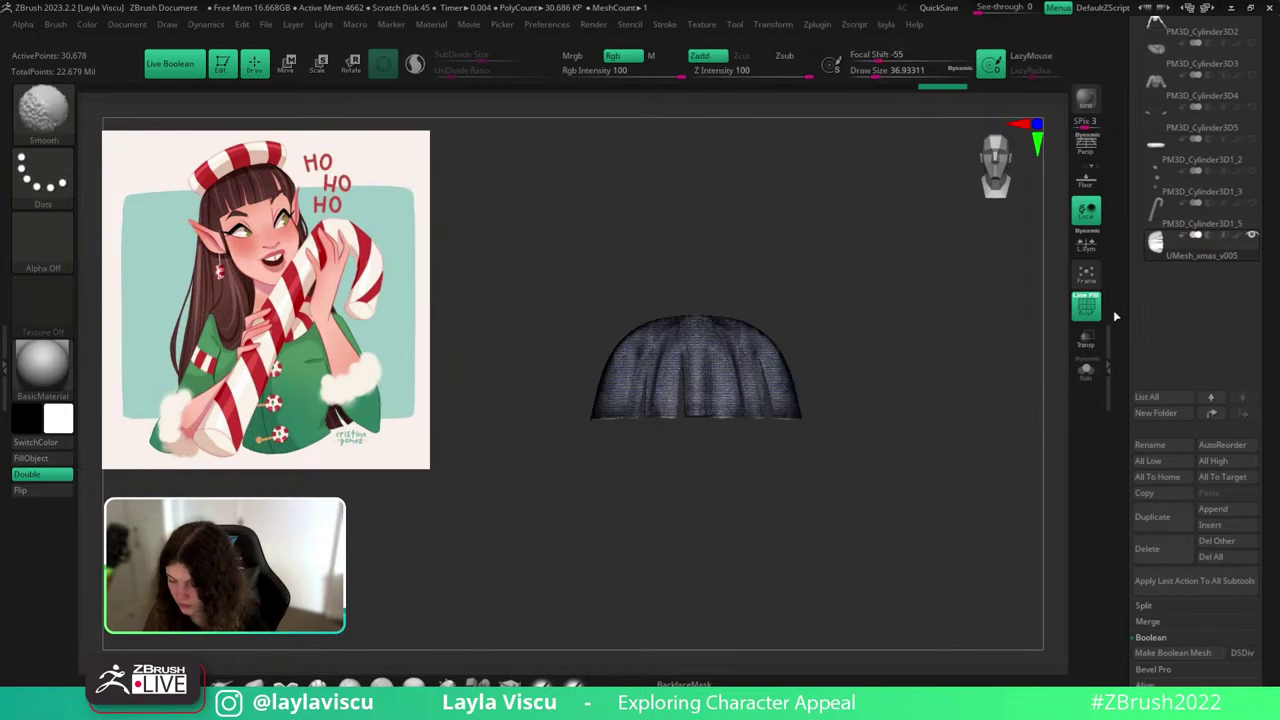
pyautogui.keyDown('alt'); pyautogui.moveTo(941, 378); pyautogui.dragTo(1012, 426); pyautogui.keyUp('alt')
pyautogui.moveTo(1263, 240); pyautogui.dragTo(1262, 336)
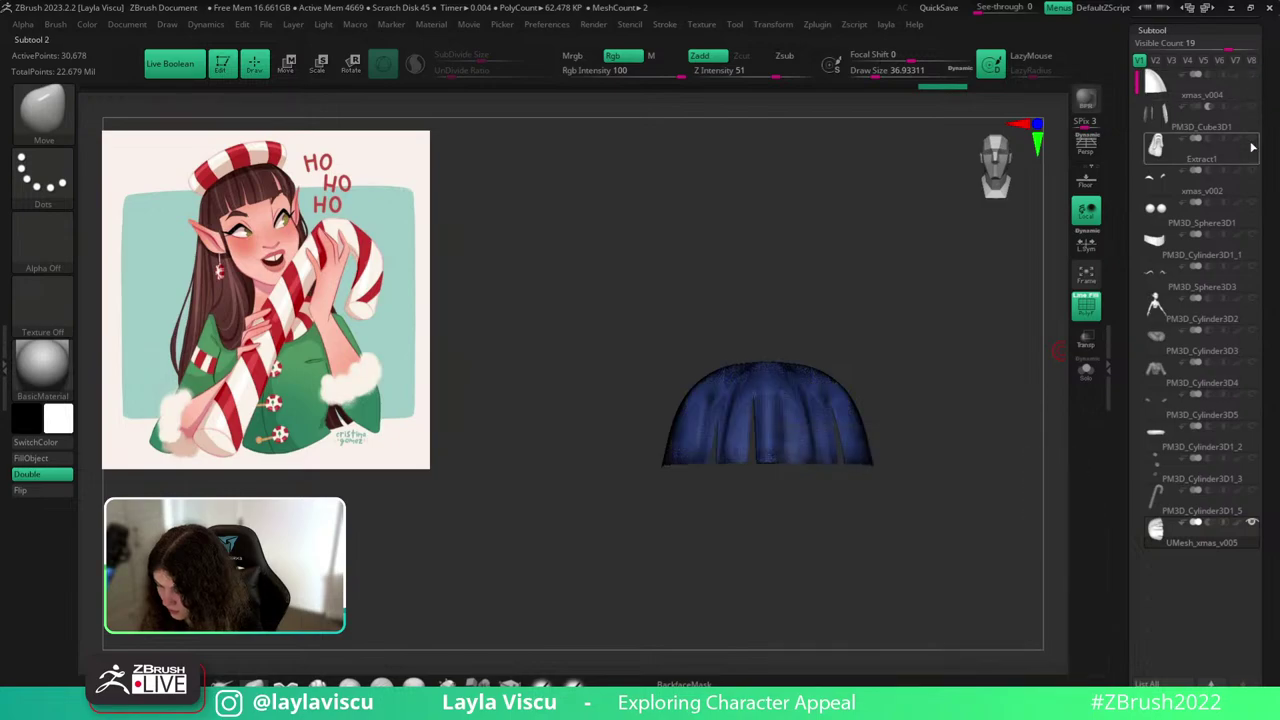
pyautogui.click(1252, 143)
pyautogui.hotkey('shift', 'f')
pyautogui.moveTo(964, 467)
pyautogui.mouseDown()
pyautogui.moveTo(997, 480)
pyautogui.moveTo(1040, 470)
pyautogui.moveTo(988, 468)
pyautogui.mouseUp()
pyautogui.click(1252, 300)
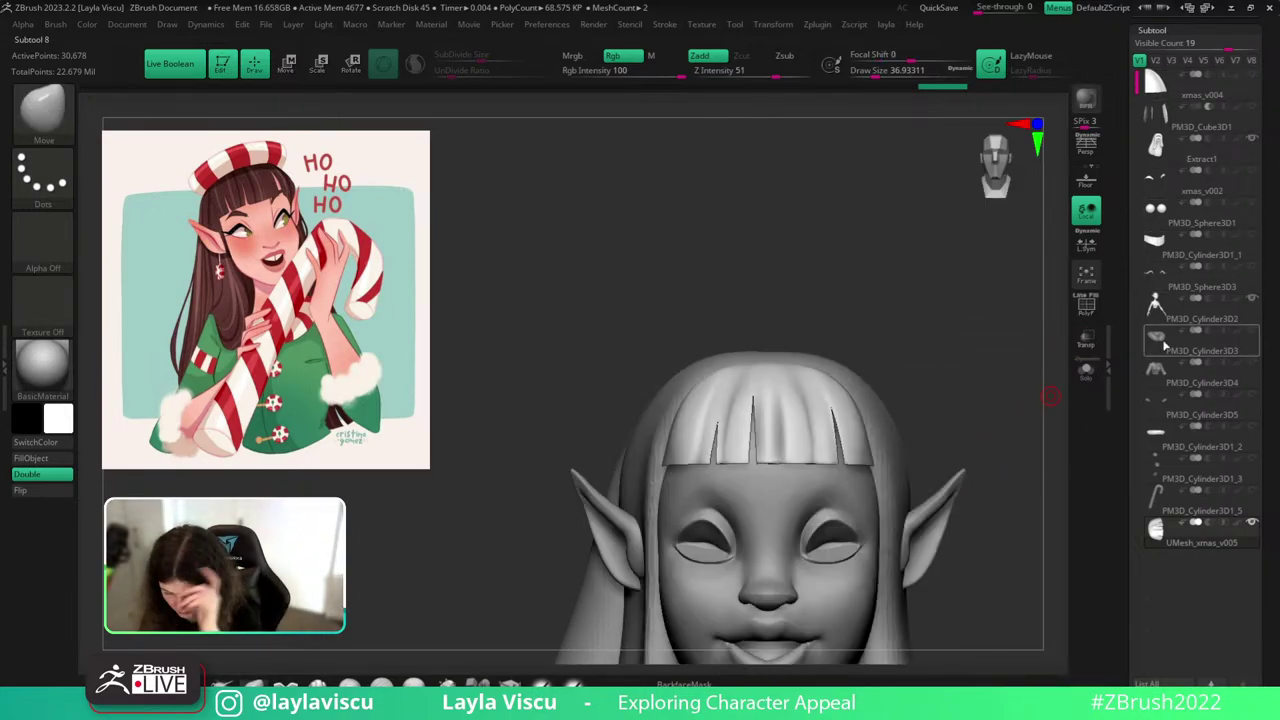
# Isolate the bangs with polyframe on and delete the leftover slit-wall sliver under the fringe edge.
pyautogui.moveTo(982, 407); pyautogui.dragTo(1049, 371, button='right')
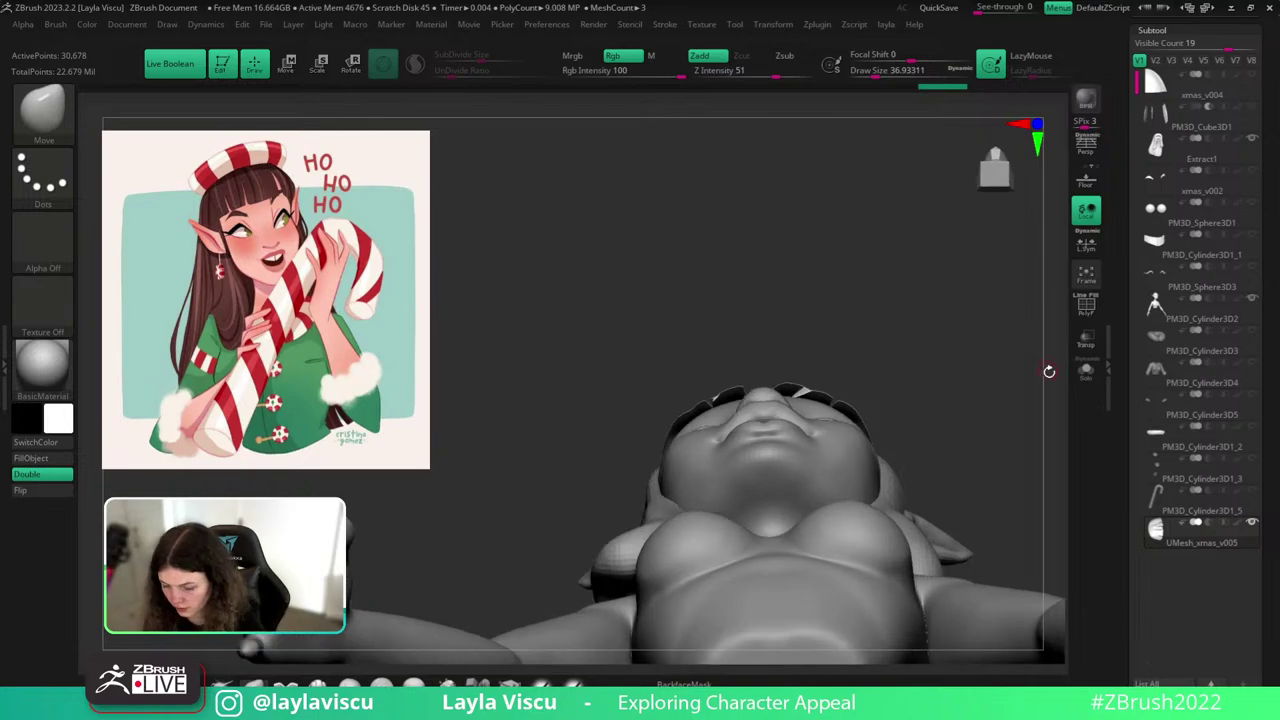
pyautogui.click(1086, 372)
pyautogui.keyDown('ctrl'); pyautogui.moveTo(780, 371); pyautogui.dragTo(1000, 303, button='right'); pyautogui.keyUp('ctrl')
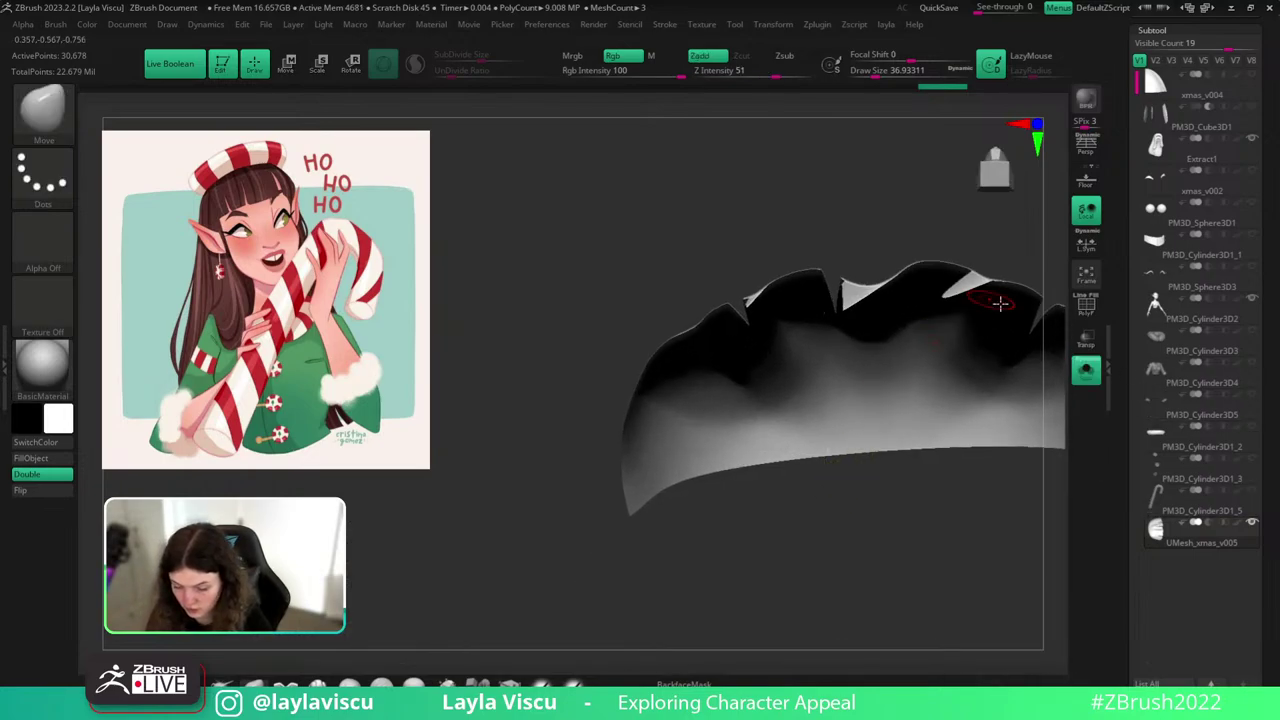
pyautogui.click(1086, 306)
pyautogui.keyDown('alt'); pyautogui.moveTo(894, 523); pyautogui.dragTo(729, 580, button='right'); pyautogui.keyUp('alt')
pyautogui.moveTo(853, 395); pyautogui.dragTo(857, 357, button='right')
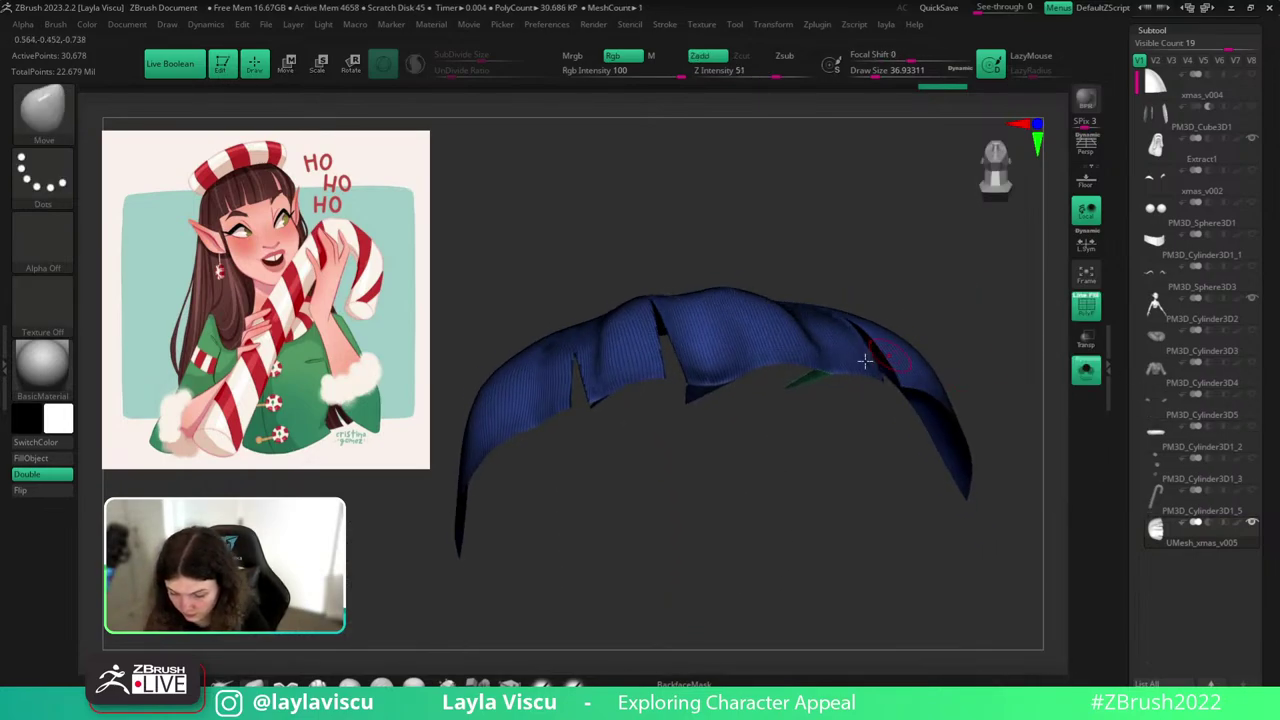
pyautogui.press('1')
pyautogui.click(920, 199)
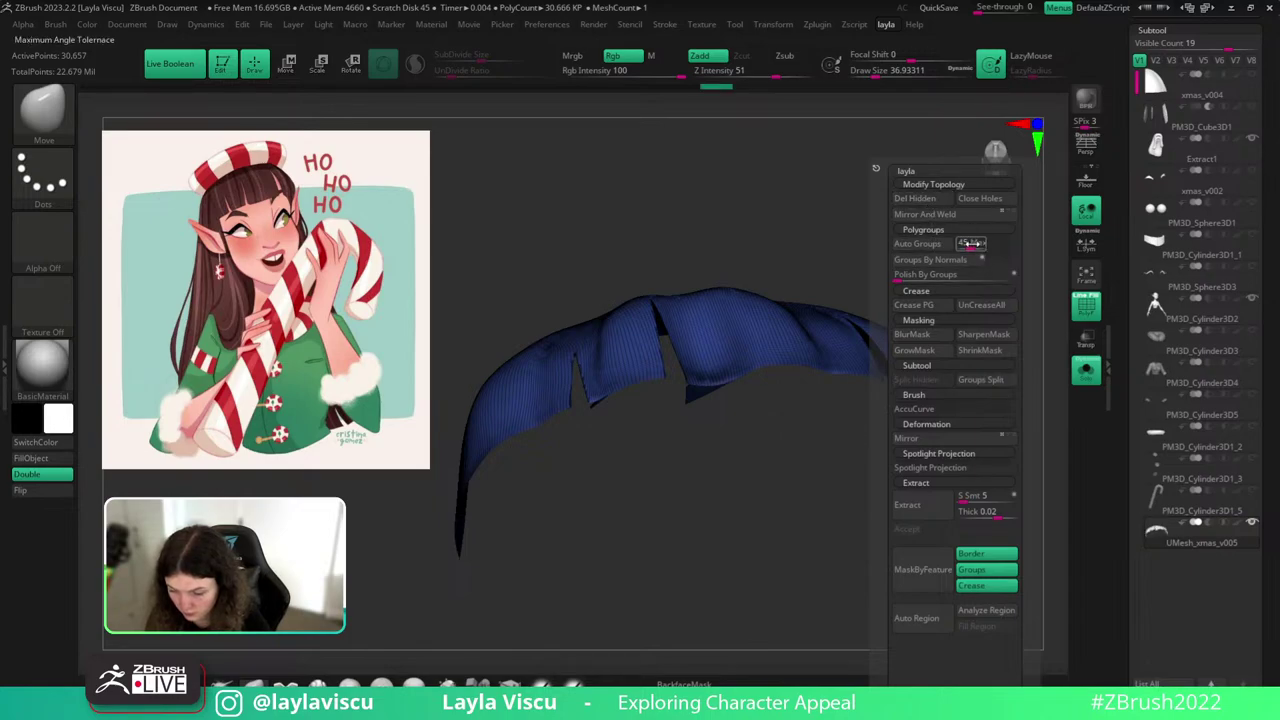
# Regroup the bangs by normals with different maximum angle tolerances, including about 66 and 90.
pyautogui.click(976, 246)
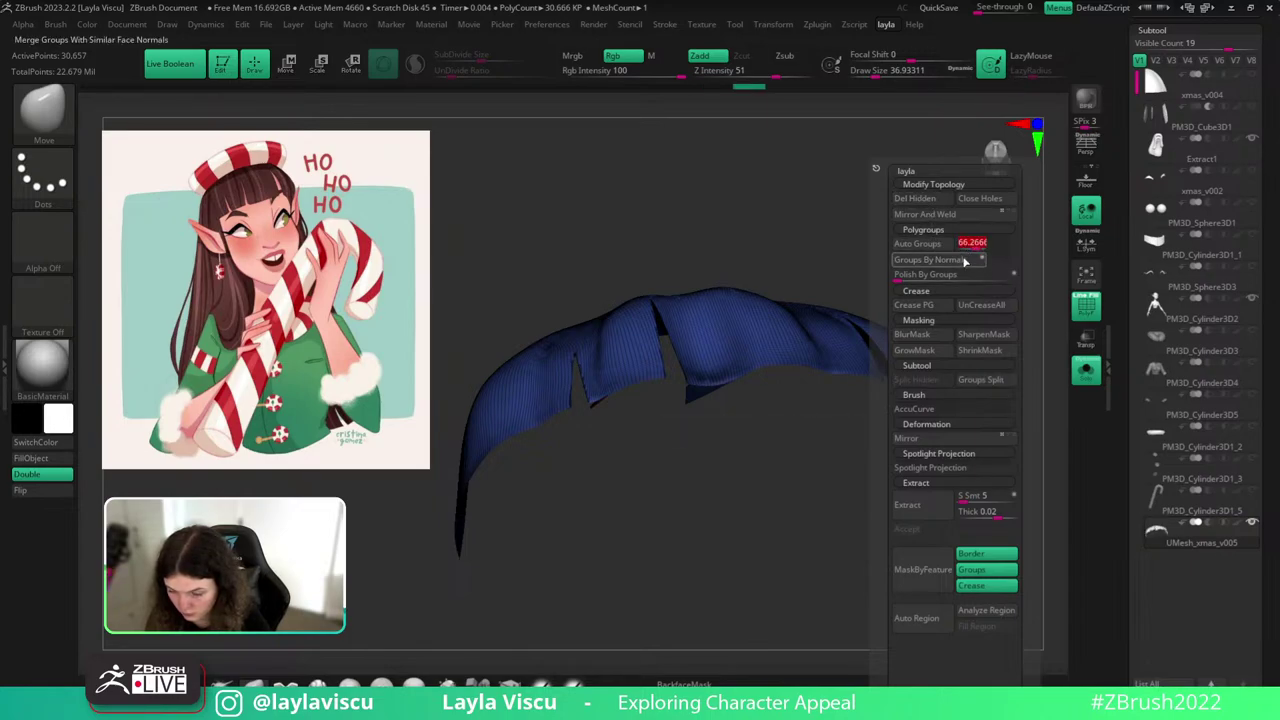
pyautogui.click(966, 263)
pyautogui.click(972, 245)
pyautogui.click(965, 263)
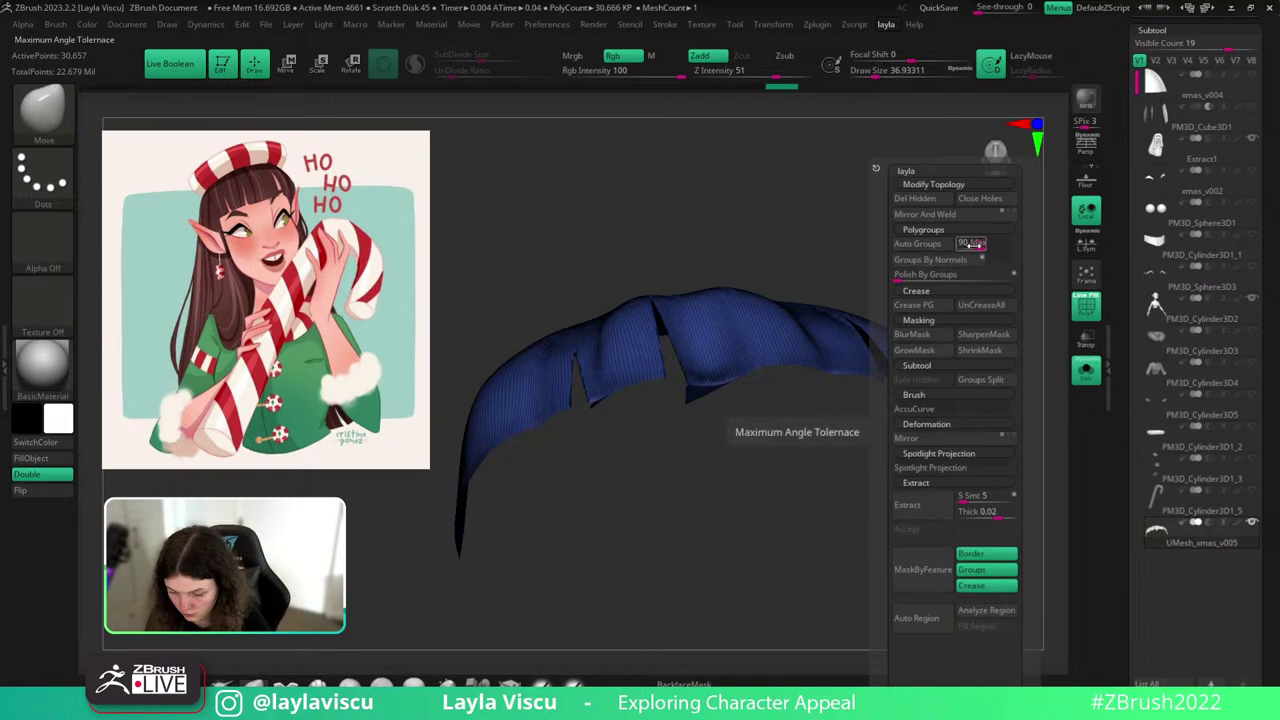
pyautogui.click(968, 245)
pyautogui.click(958, 265)
# Hide the remaining stray polygroup on the bangs and delete its hidden geometry.
pyautogui.moveTo(802, 432)
pyautogui.mouseDown()
pyautogui.moveTo(803, 329)
pyautogui.moveTo(837, 260)
pyautogui.moveTo(880, 277)
pyautogui.mouseUp()
pyautogui.keyDown('ctrl'); pyautogui.keyDown('shift'); pyautogui.click(822, 335); pyautogui.keyUp('shift'); pyautogui.keyUp('ctrl')
pyautogui.press('space')
pyautogui.click(898, 199)
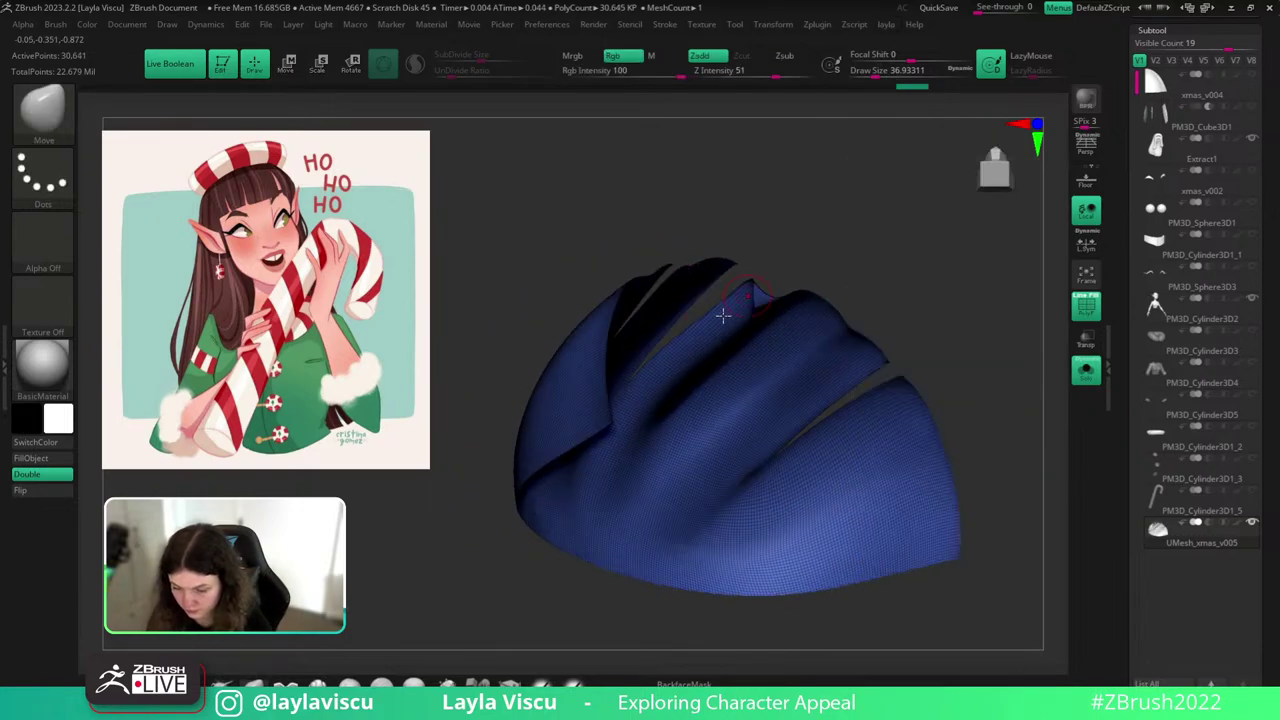
# Try a SliceCurve cut across the folded-under flap beside the central slit, and undo it.
pyautogui.moveTo(852, 207); pyautogui.dragTo(846, 323)
pyautogui.moveTo(846, 323)
pyautogui.mouseDown(button='right')
pyautogui.moveTo(806, 489)
pyautogui.moveTo(878, 455)
pyautogui.mouseUp(button='right')
pyautogui.keyDown('ctrl'); pyautogui.moveTo(780, 434); pyautogui.dragTo(851, 377, button='right'); pyautogui.keyUp('ctrl')
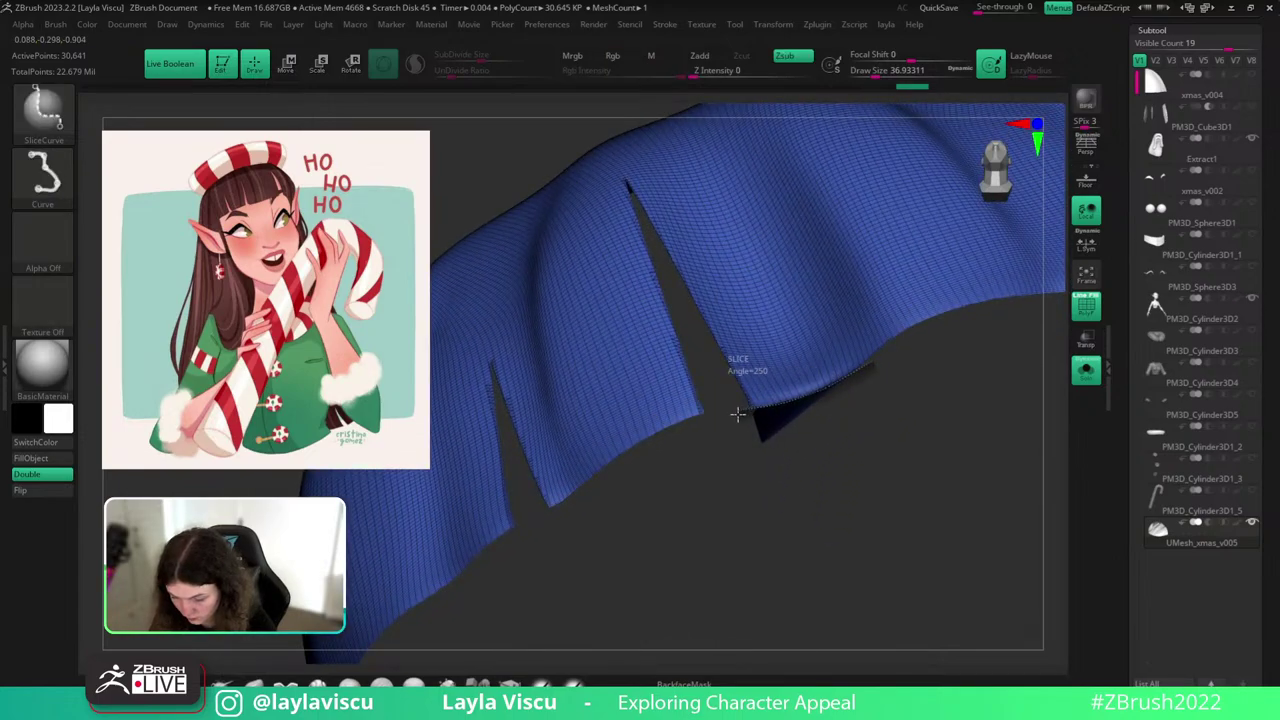
pyautogui.keyDown('ctrl'); pyautogui.keyDown('shift'); pyautogui.moveTo(738, 414); pyautogui.dragTo(724, 418); pyautogui.keyUp('shift'); pyautogui.keyUp('ctrl')
pyautogui.hotkey('ctrl', 'z')
# Try masking the folded-under flap with a lasso and grouping it, and undo the result.
pyautogui.moveTo(866, 467)
pyautogui.mouseDown(button='right')
pyautogui.moveTo(880, 427)
pyautogui.moveTo(866, 342)
pyautogui.moveTo(868, 451)
pyautogui.moveTo(868, 437)
pyautogui.mouseUp(button='right')
pyautogui.moveTo(887, 370)
pyautogui.keyDown('ctrl'); pyautogui.mouseDown()
pyautogui.moveTo(748, 465)
pyautogui.moveTo(752, 412)
pyautogui.mouseUp(); pyautogui.keyUp('ctrl')
pyautogui.keyDown('ctrl'); pyautogui.moveTo(855, 375); pyautogui.dragTo(881, 363); pyautogui.keyUp('ctrl')
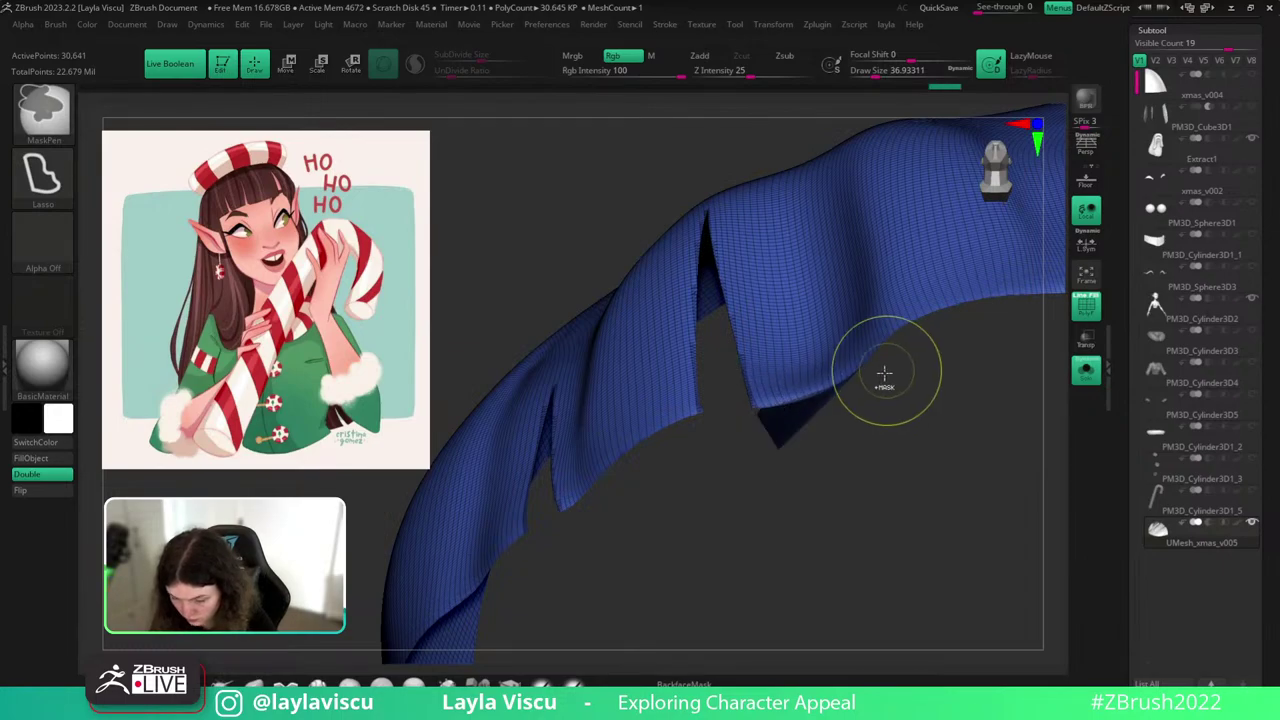
pyautogui.hotkey('ctrl', 'w')
pyautogui.moveTo(877, 398)
pyautogui.keyDown('ctrl'); pyautogui.mouseDown(button='right')
pyautogui.moveTo(871, 537)
pyautogui.moveTo(872, 522)
pyautogui.mouseUp(button='right'); pyautogui.keyUp('ctrl')
pyautogui.hotkey('ctrl', 'z')
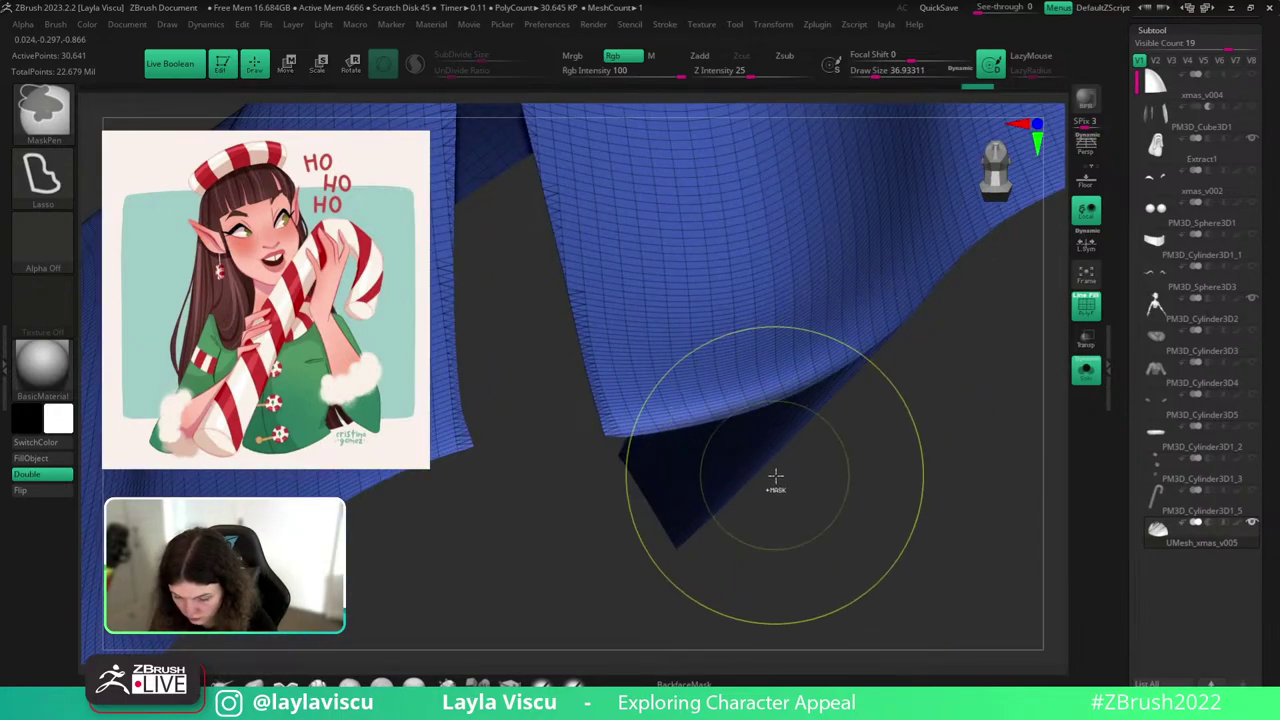
# Adjust the mask on the folded-under flap and turn the flap into its own polygroup.
pyautogui.keyDown('ctrl'); pyautogui.click(790, 489); pyautogui.keyUp('ctrl')
pyautogui.keyDown('ctrl'); pyautogui.click(836, 454); pyautogui.keyUp('ctrl')
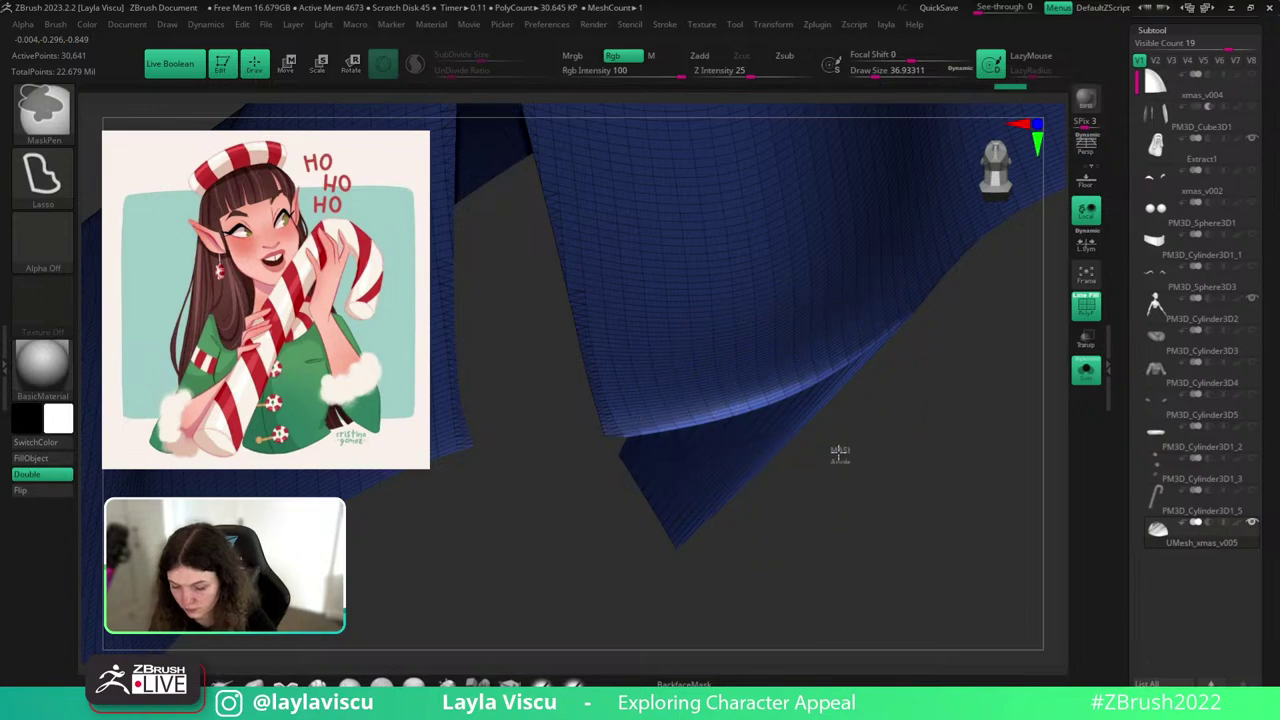
pyautogui.hotkey('ctrl', 'w')
pyautogui.keyDown('ctrl'); pyautogui.moveTo(874, 484); pyautogui.dragTo(863, 409, button='right'); pyautogui.keyUp('ctrl')
pyautogui.moveTo(840, 465); pyautogui.dragTo(900, 490)
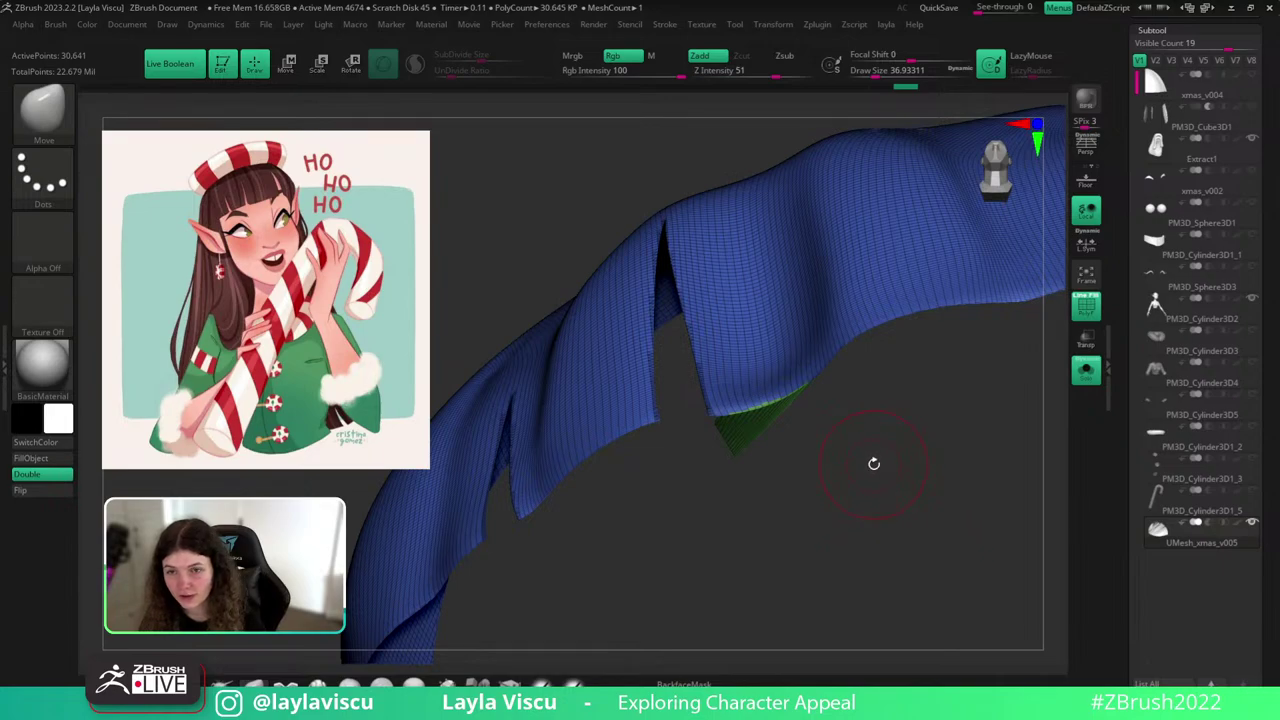
# Merge the flap and the rest of the bangs into a single polygroup and frame the flap from below.
pyautogui.moveTo(873, 465); pyautogui.dragTo(886, 380)
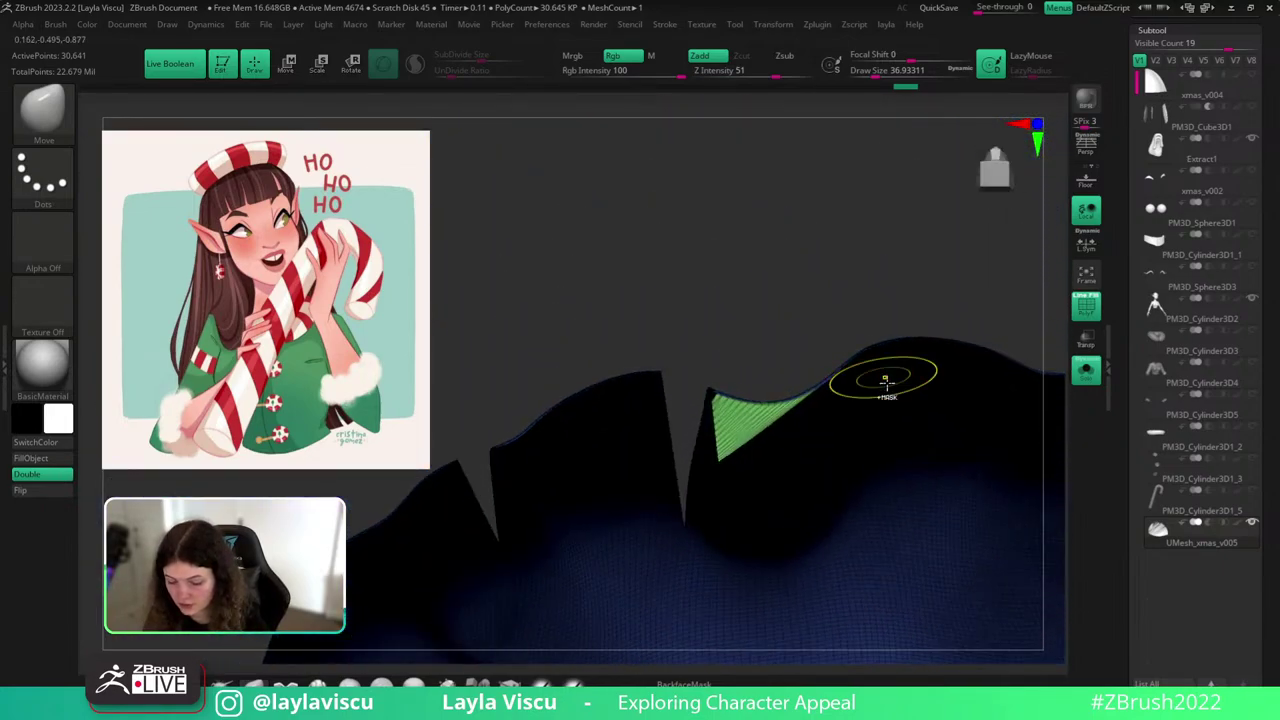
pyautogui.hotkey('ctrl', 'w')
pyautogui.moveTo(906, 304); pyautogui.dragTo(899, 268, button='right')
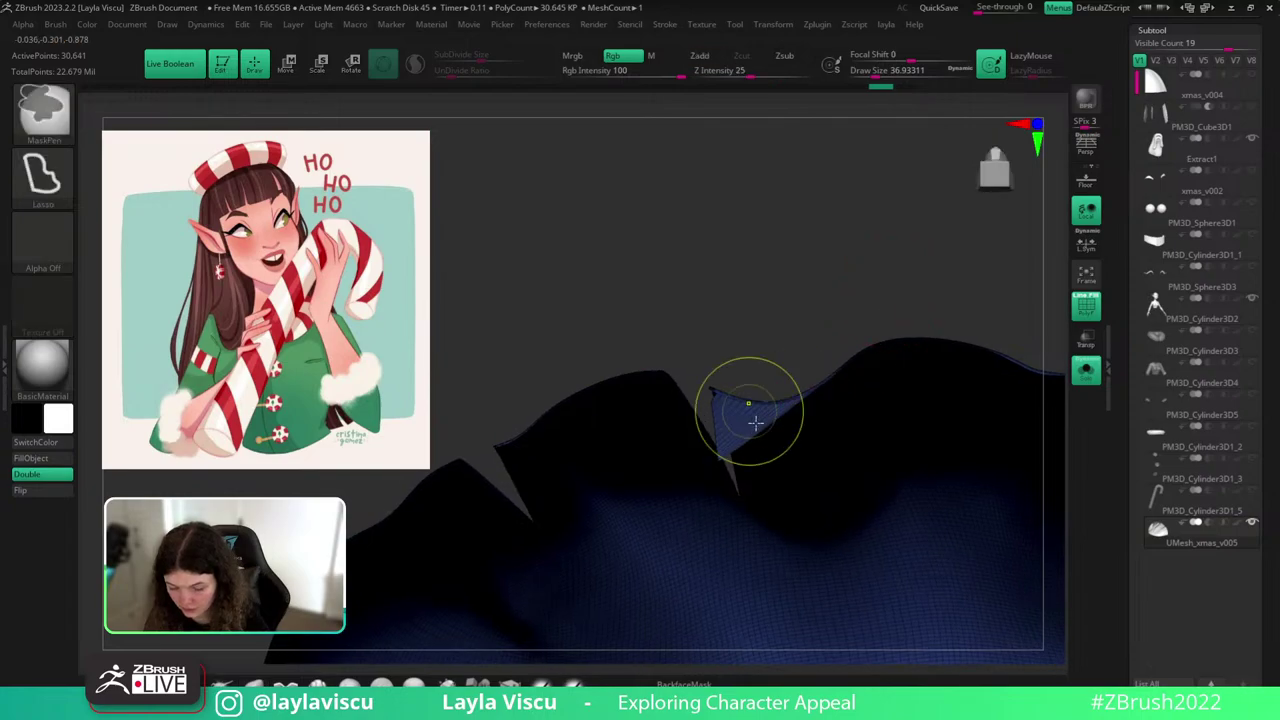
pyautogui.moveTo(749, 420)
pyautogui.keyDown('ctrl'); pyautogui.mouseDown(button='right')
pyautogui.moveTo(801, 374)
pyautogui.moveTo(812, 217)
pyautogui.mouseUp(button='right'); pyautogui.keyUp('ctrl')
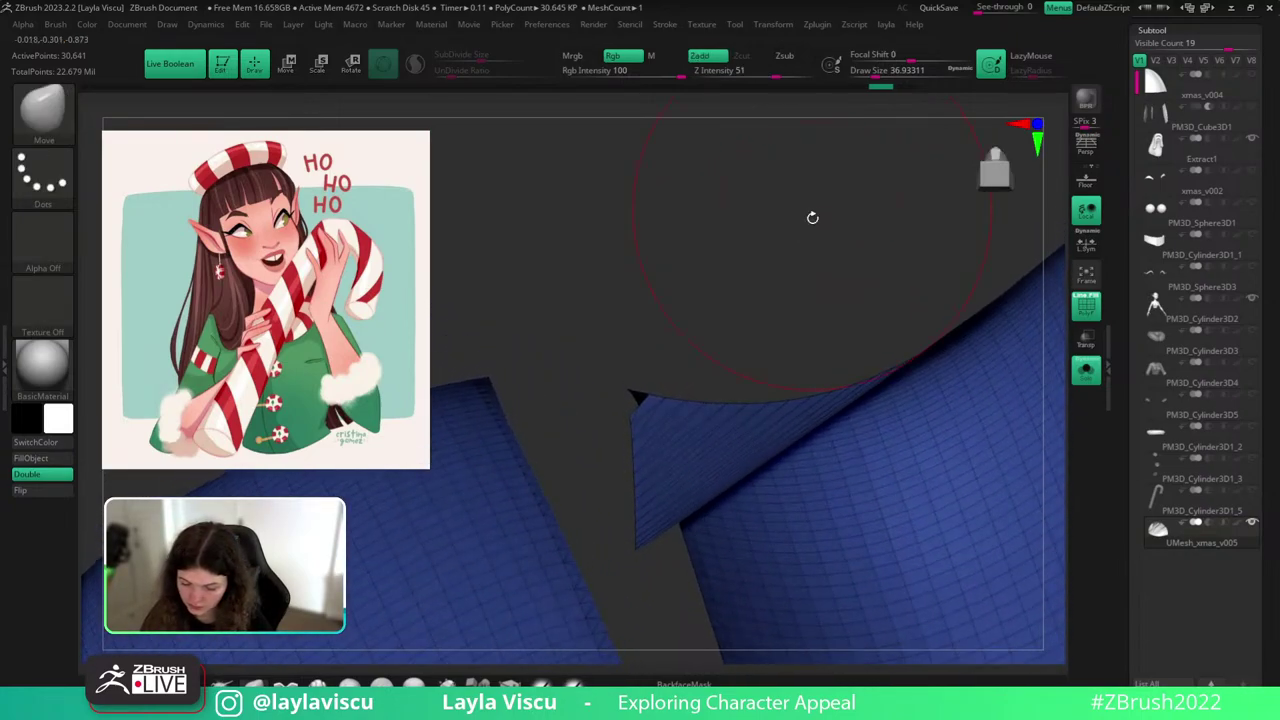
# Reduce the draw size to about 6.58 and switch to the ZModeler brush for the folded-under flap's edges.
pyautogui.press('s')
pyautogui.moveTo(814, 266); pyautogui.dragTo(801, 267)
pyautogui.click(511, 685)
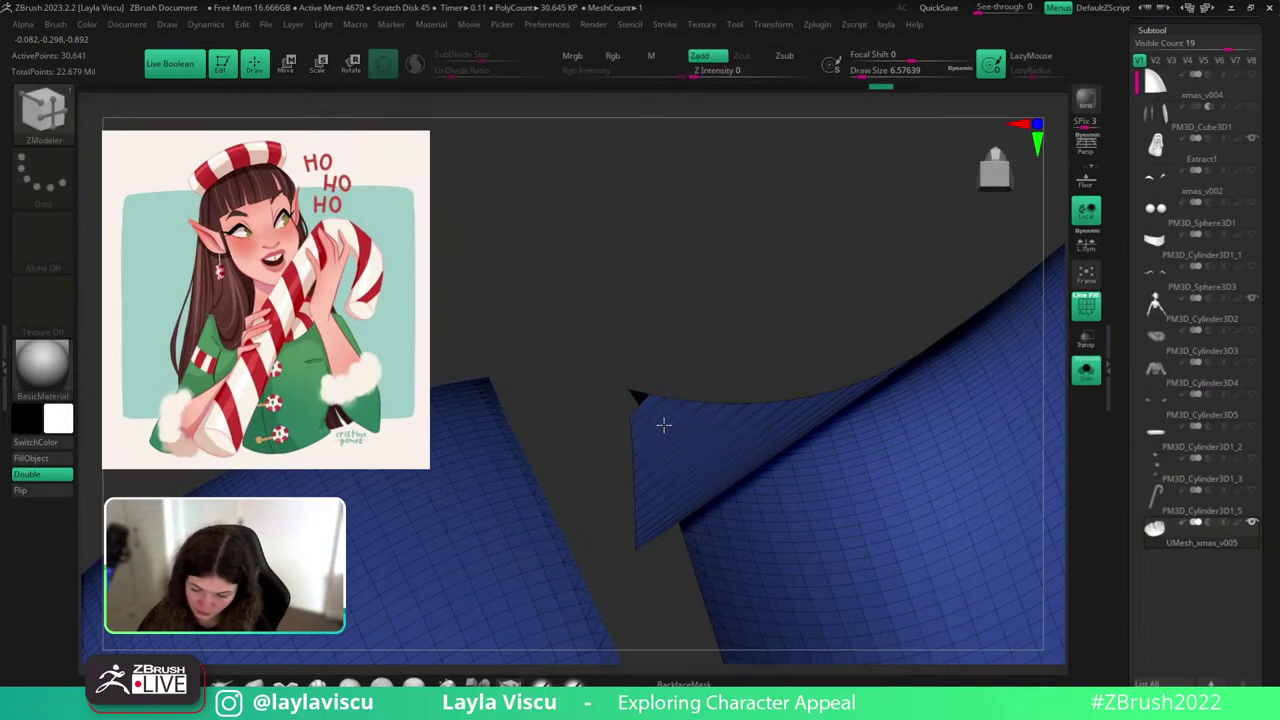
pyautogui.moveTo(706, 315); pyautogui.dragTo(780, 430)
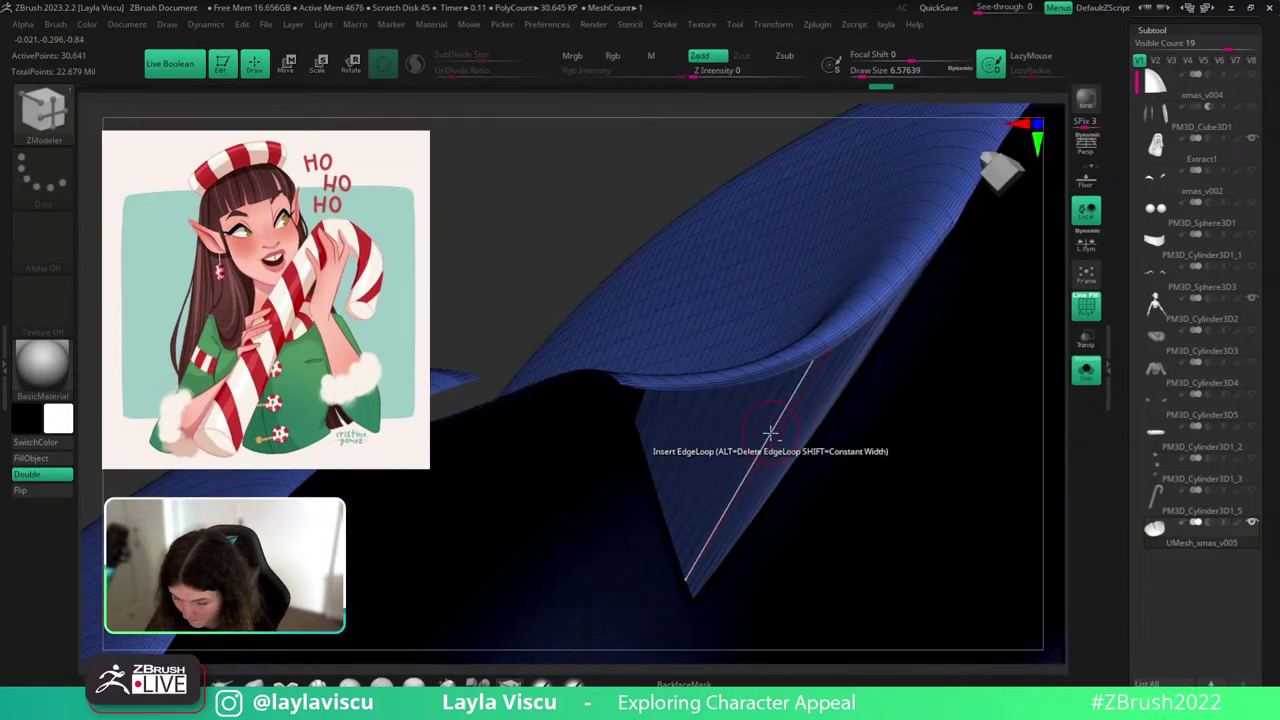
# Examine the stray triangular flap under the lower edge of the bangs, with and without the polyframe.
pyautogui.moveTo(643, 173)
pyautogui.mouseDown()
pyautogui.moveTo(616, 140)
pyautogui.moveTo(660, 190)
pyautogui.mouseUp()
pyautogui.hotkey('shift', 'f')
pyautogui.hotkey('shift', 'f')
pyautogui.hotkey('shift', 'f')
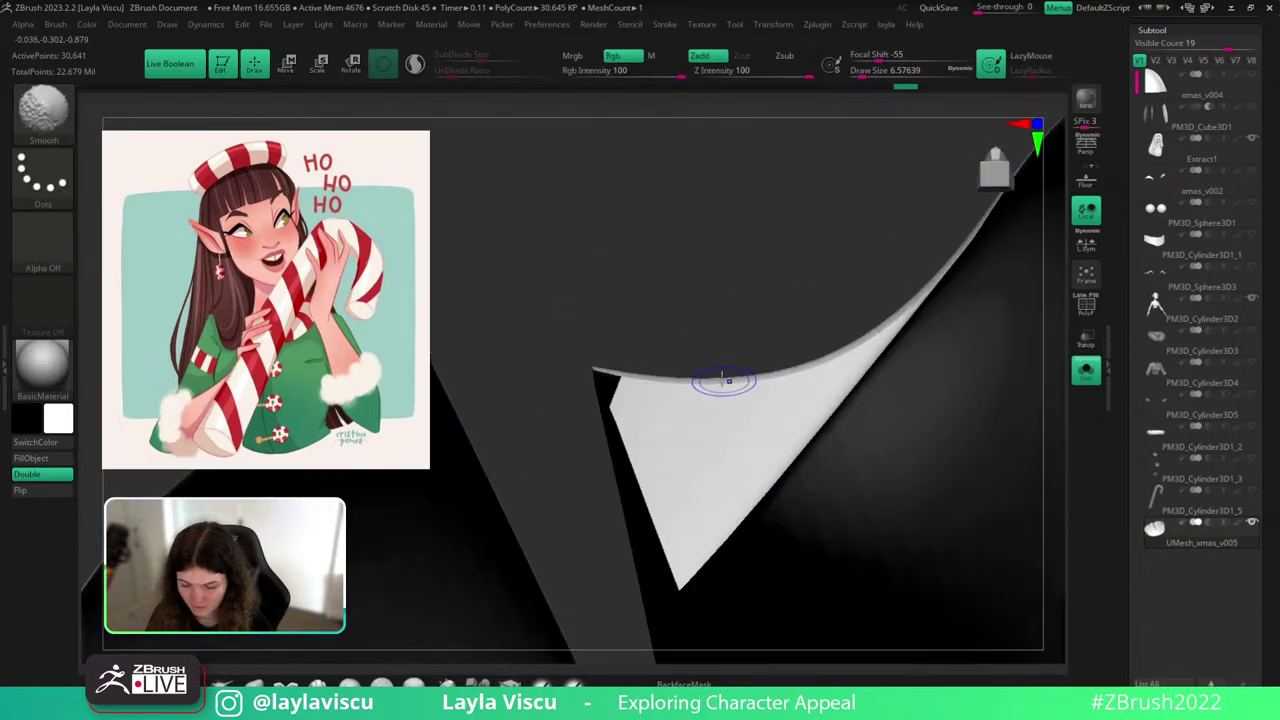
pyautogui.hotkey('shift', 'f')
pyautogui.moveTo(688, 420)
pyautogui.keyDown('alt'); pyautogui.mouseDown()
pyautogui.moveTo(744, 455)
pyautogui.moveTo(669, 457)
pyautogui.mouseUp(); pyautogui.keyUp('alt')
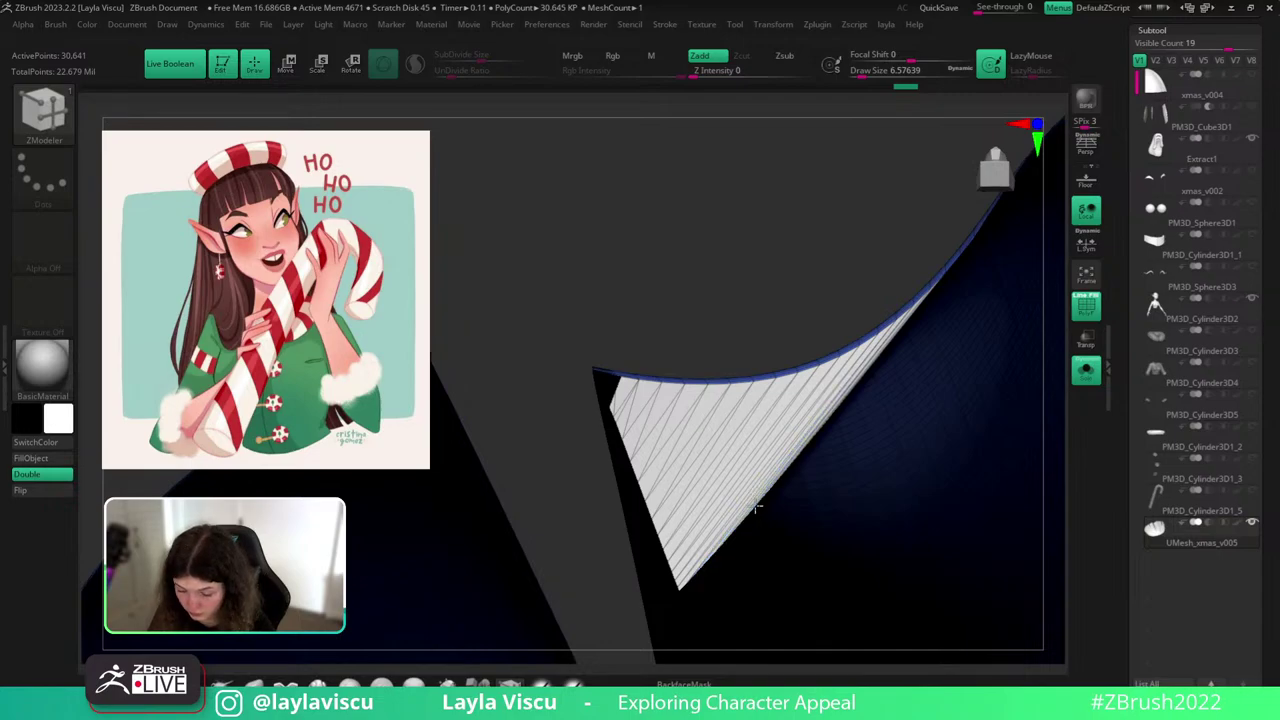
pyautogui.press('space')
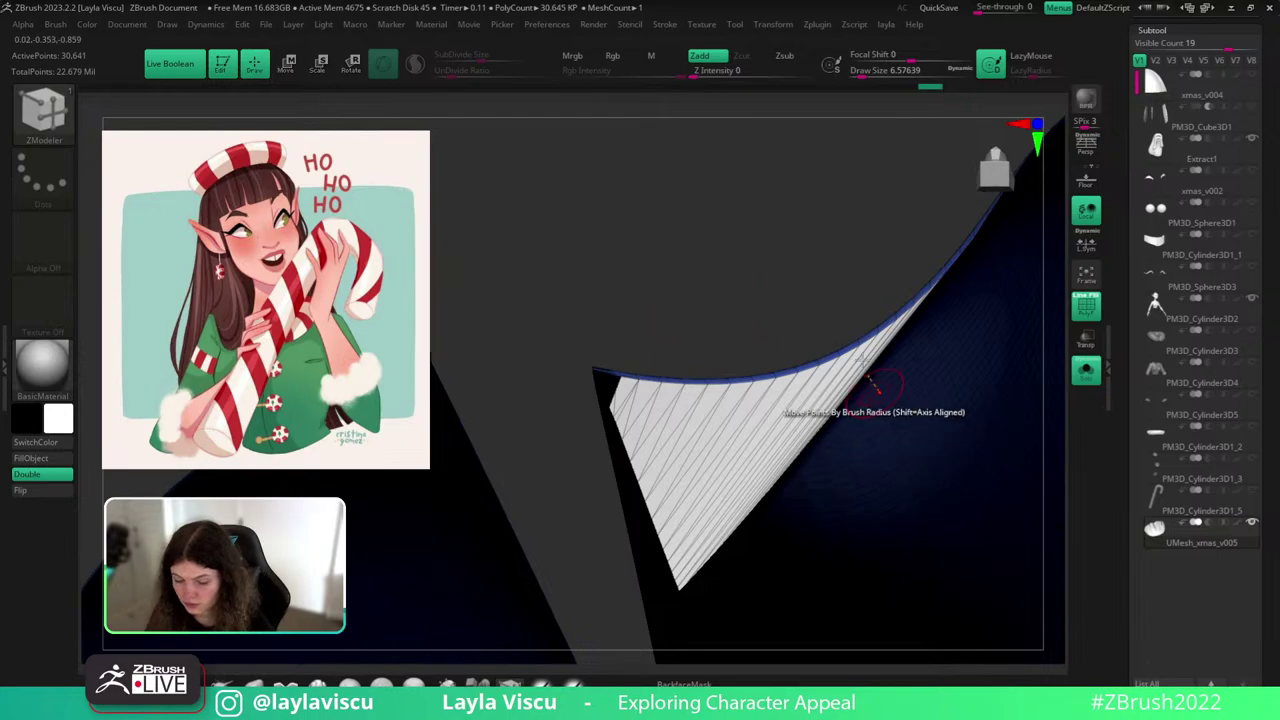
pyautogui.moveTo(877, 393)
pyautogui.mouseDown(button='right')
pyautogui.moveTo(858, 361)
pyautogui.moveTo(868, 412)
pyautogui.moveTo(856, 384)
pyautogui.mouseUp(button='right')
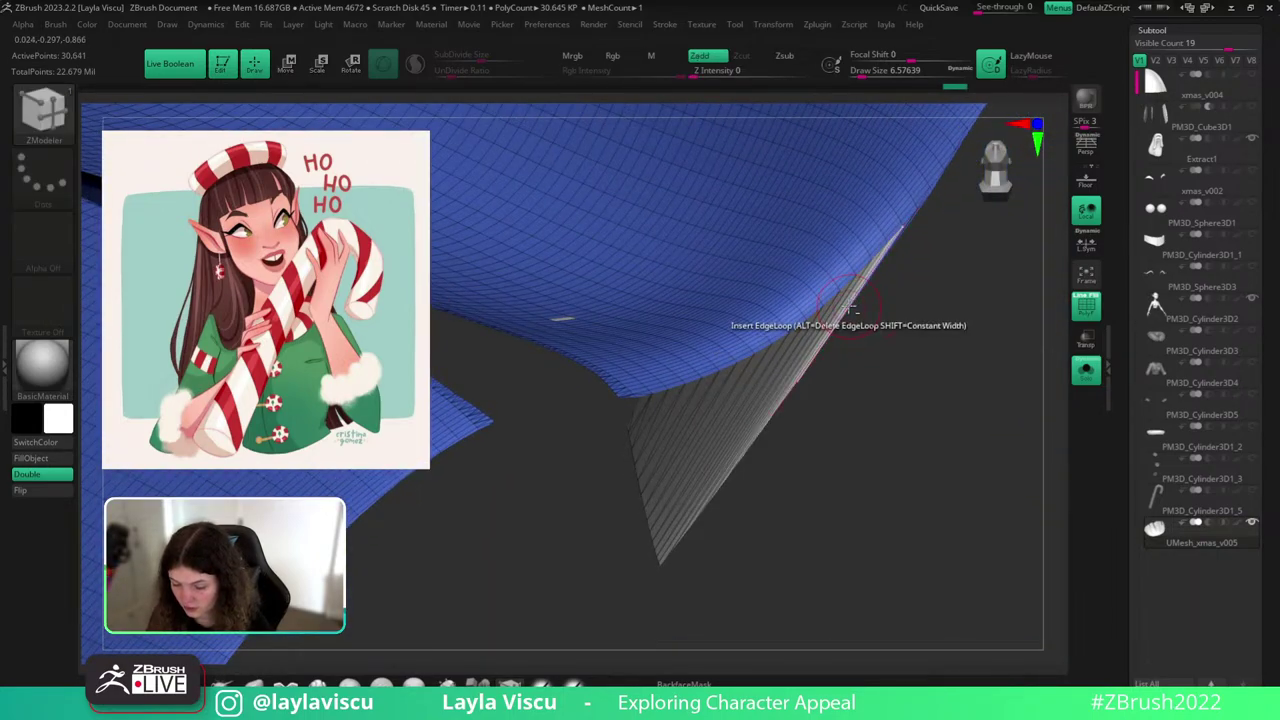
# Try to delete an edge loop on the thin end of the flap under the bangs with ZModeler.
pyautogui.keyDown('ctrl'); pyautogui.moveTo(848, 307); pyautogui.dragTo(851, 603, button='right'); pyautogui.keyUp('ctrl')
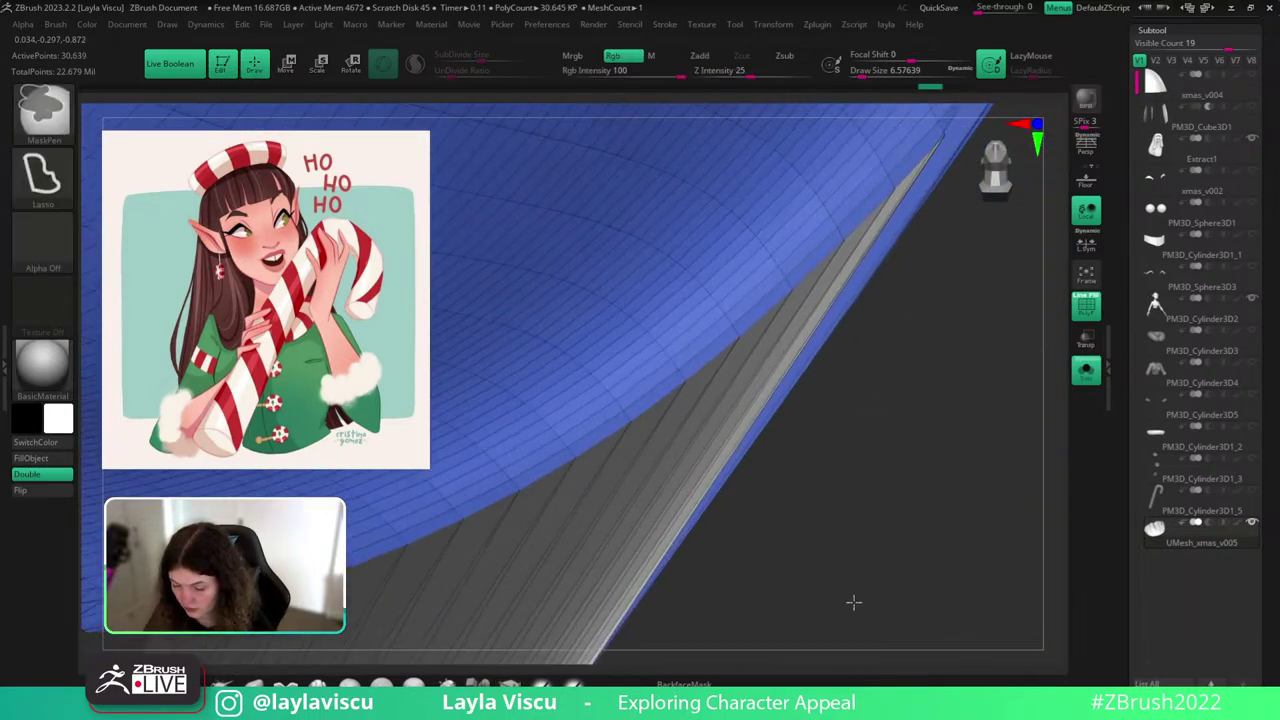
pyautogui.click(848, 304)
pyautogui.moveTo(860, 374)
pyautogui.keyDown('ctrl'); pyautogui.mouseDown(button='right')
pyautogui.moveTo(917, 251)
pyautogui.moveTo(914, 417)
pyautogui.moveTo(845, 370)
pyautogui.mouseUp(button='right'); pyautogui.keyUp('ctrl')
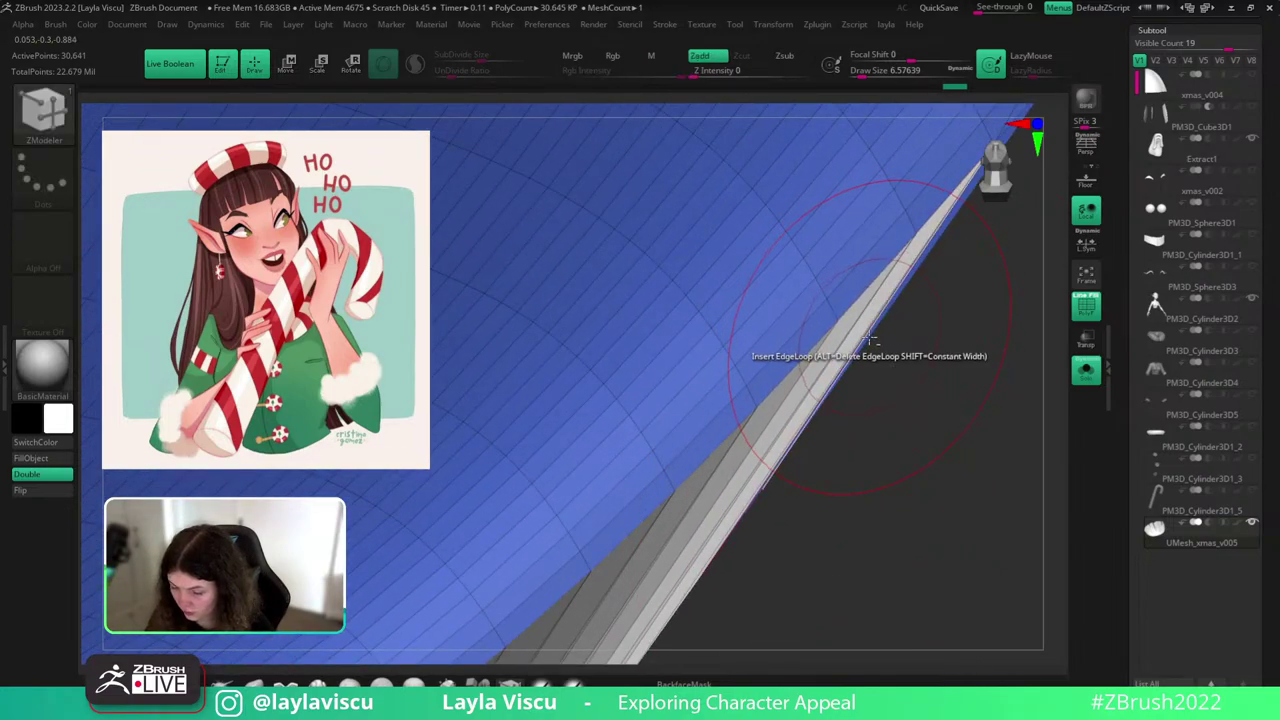
pyautogui.keyDown('ctrl'); pyautogui.moveTo(871, 328); pyautogui.dragTo(888, 589, button='right'); pyautogui.keyUp('ctrl')
pyautogui.keyDown('alt'); pyautogui.click(906, 400); pyautogui.keyUp('alt')
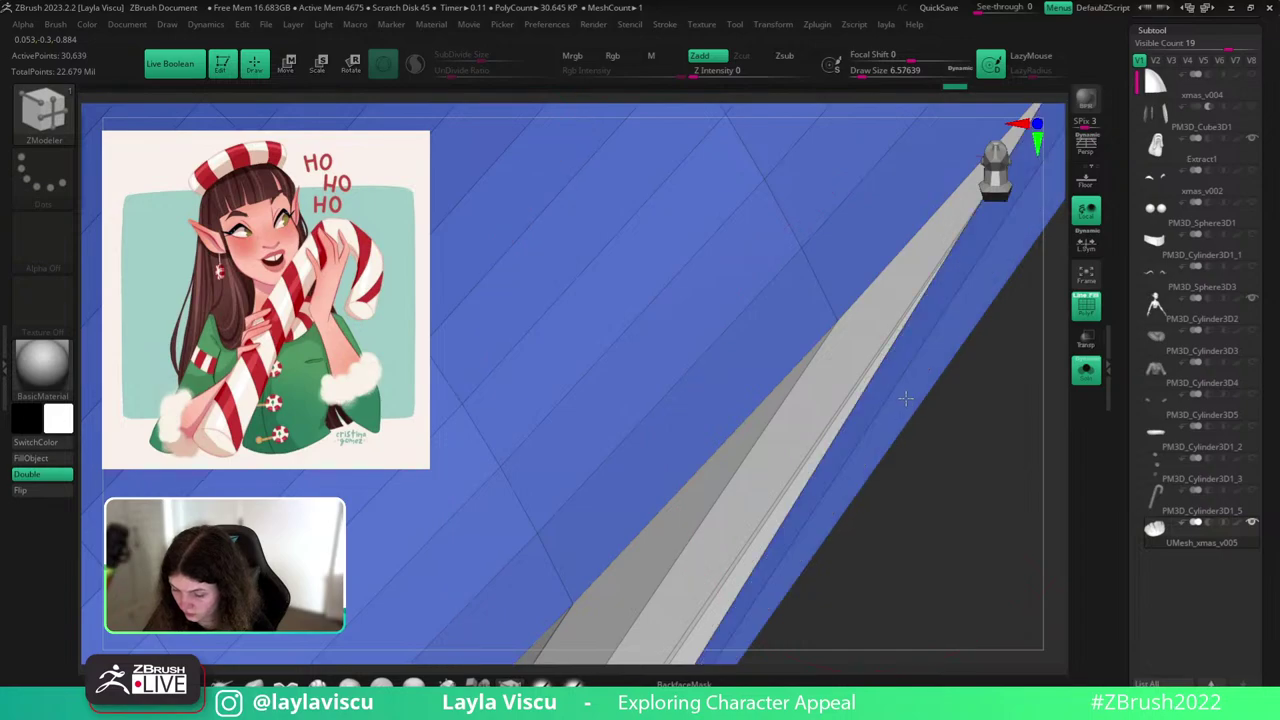
pyautogui.hotkey('ctrl', 'shift', 'z')
pyautogui.hotkey('ctrl', 'z')
pyautogui.hotkey('ctrl', 'shift', 'z')
pyautogui.keyDown('ctrl'); pyautogui.moveTo(918, 385); pyautogui.dragTo(800, 240, button='right'); pyautogui.keyUp('ctrl')
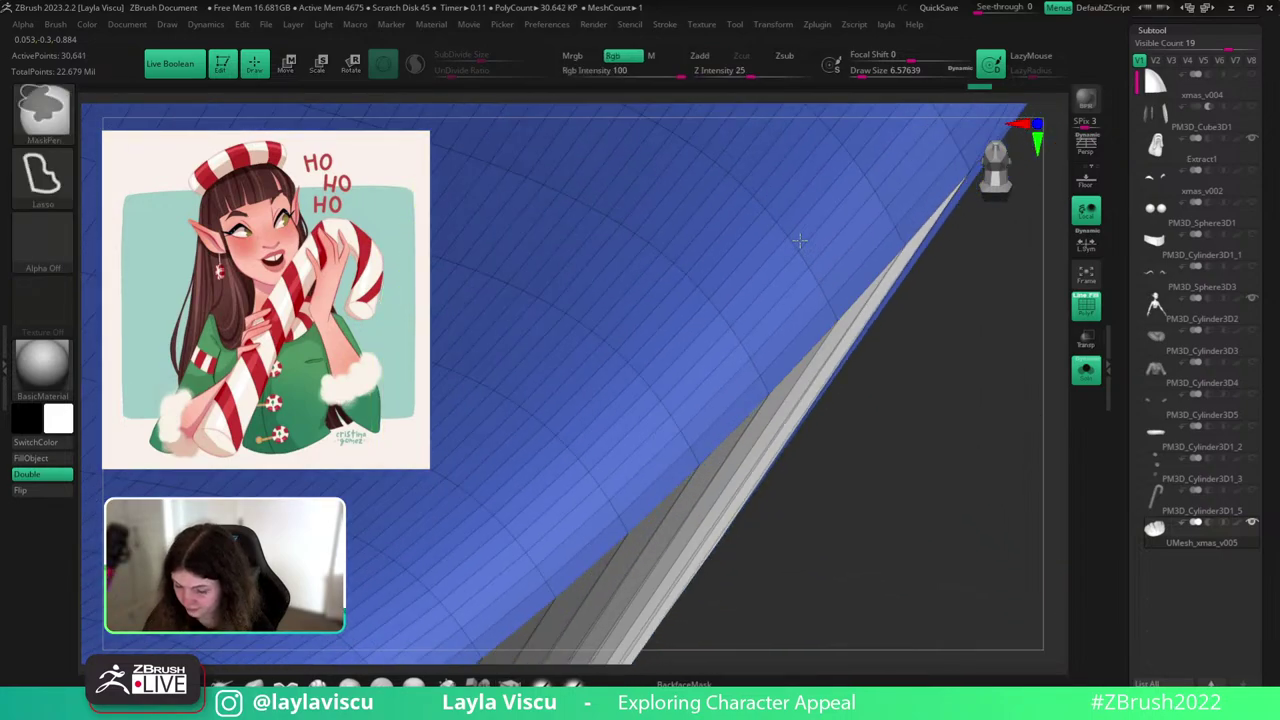
# Isolate the stray triangular flap, invert the visibility and delete the hidden flap polygons from the bangs mesh.
pyautogui.keyDown('ctrl'); pyautogui.moveTo(871, 438); pyautogui.dragTo(803, 271, button='right'); pyautogui.keyUp('ctrl')
pyautogui.keyDown('alt'); pyautogui.moveTo(866, 478); pyautogui.dragTo(980, 443, button='right'); pyautogui.keyUp('alt')
pyautogui.keyDown('ctrl'); pyautogui.moveTo(985, 530); pyautogui.dragTo(931, 420, button='right'); pyautogui.keyUp('ctrl')
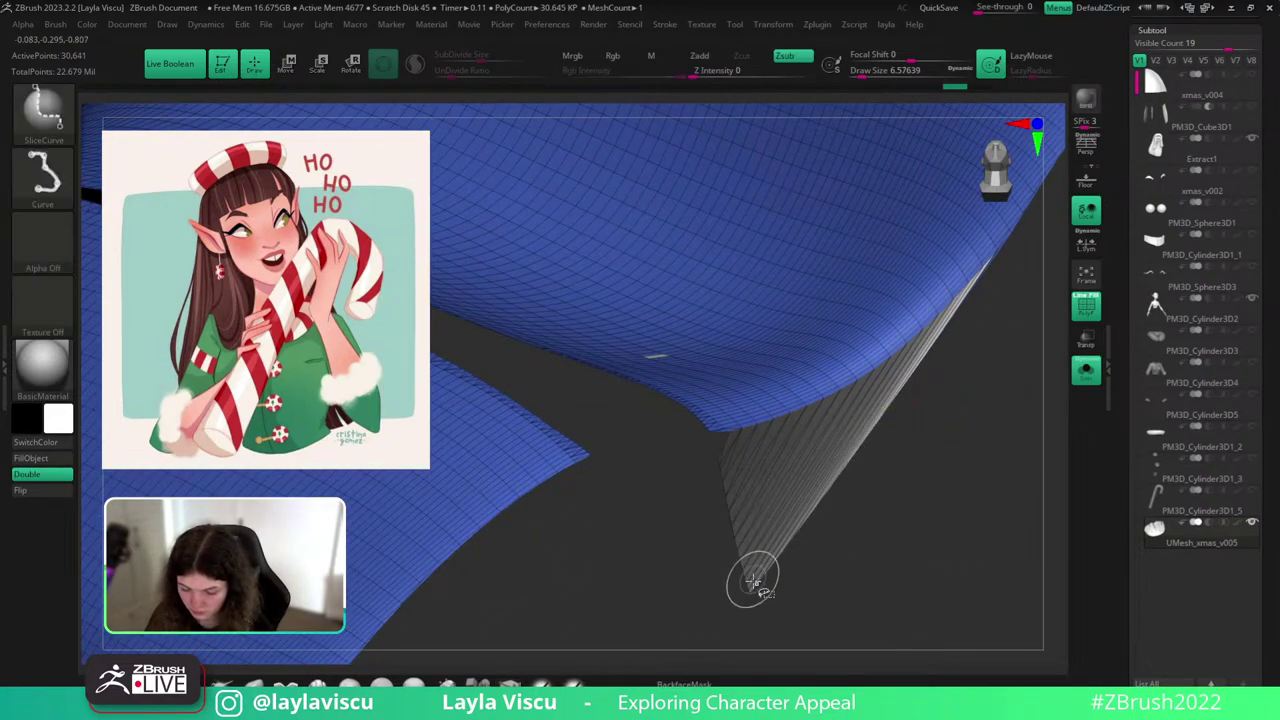
pyautogui.keyDown('ctrl'); pyautogui.keyDown('shift'); pyautogui.click(778, 528); pyautogui.keyUp('shift'); pyautogui.keyUp('ctrl')
pyautogui.press('1')
pyautogui.click(893, 245)
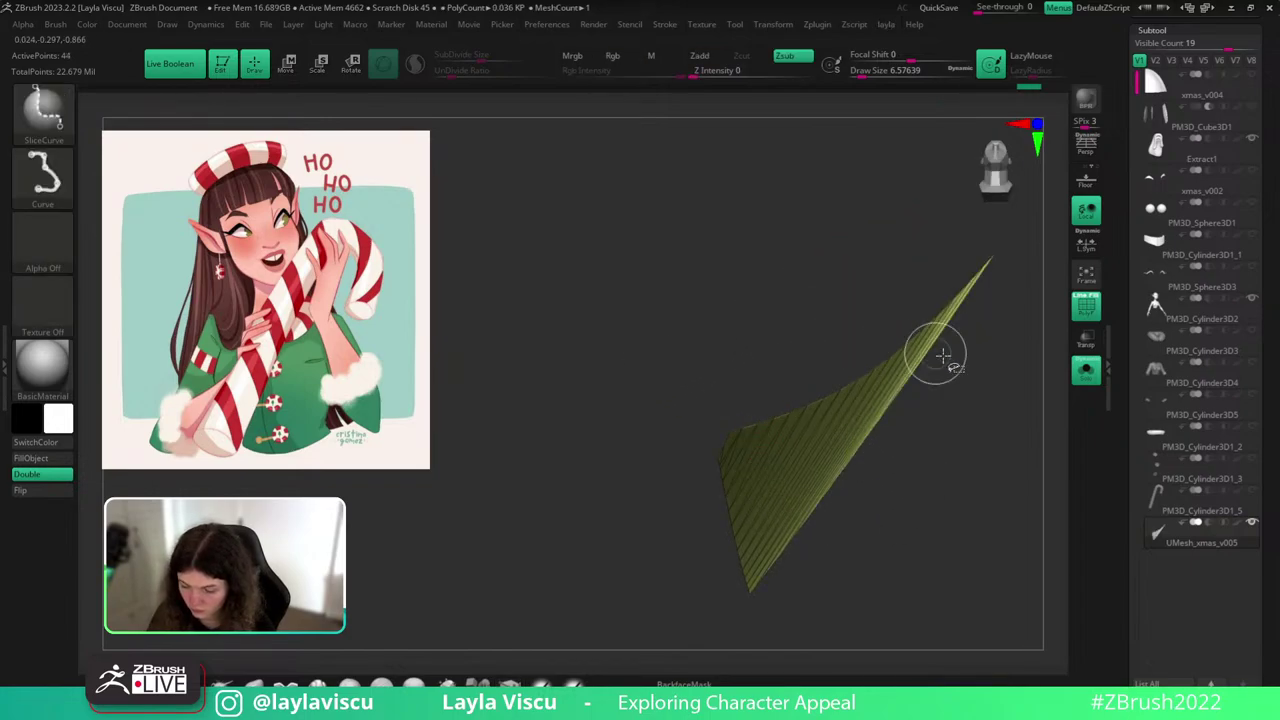
pyautogui.keyDown('ctrl'); pyautogui.keyDown('shift'); pyautogui.click(48, 110); pyautogui.keyUp('shift'); pyautogui.keyUp('ctrl')
pyautogui.keyDown('ctrl'); pyautogui.keyDown('shift'); pyautogui.click(200, 131); pyautogui.keyUp('shift'); pyautogui.keyUp('ctrl')
pyautogui.keyDown('ctrl'); pyautogui.keyDown('shift'); pyautogui.moveTo(667, 339); pyautogui.dragTo(722, 398); pyautogui.keyUp('shift'); pyautogui.keyUp('ctrl')
pyautogui.press('1')
pyautogui.click(873, 204)
pyautogui.keyDown('ctrl'); pyautogui.moveTo(838, 450); pyautogui.dragTo(864, 367, button='right'); pyautogui.keyUp('ctrl')
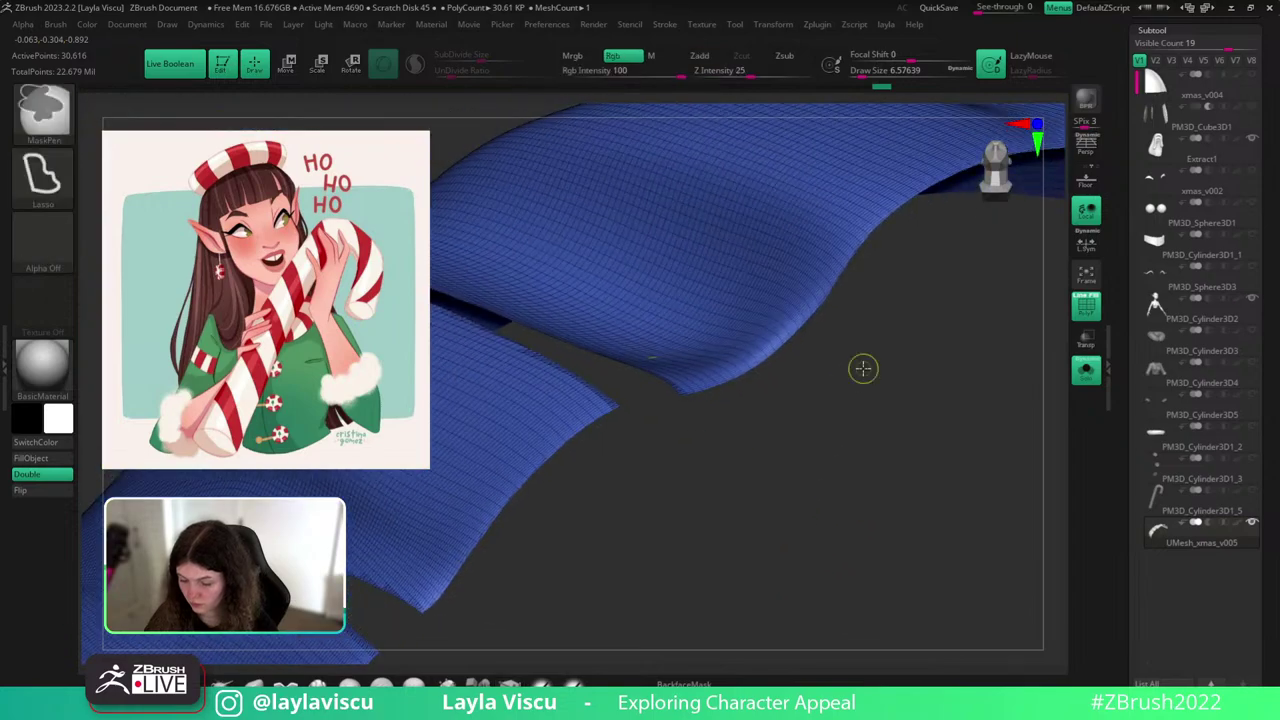
# Hide the leftover sliver on the outer edge of the bangs and delete the hidden geometry.
pyautogui.keyDown('ctrl'); pyautogui.moveTo(932, 330); pyautogui.dragTo(942, 400, button='right'); pyautogui.keyUp('ctrl')
pyautogui.keyDown('ctrl'); pyautogui.moveTo(954, 282); pyautogui.dragTo(775, 480, button='right'); pyautogui.keyUp('ctrl')
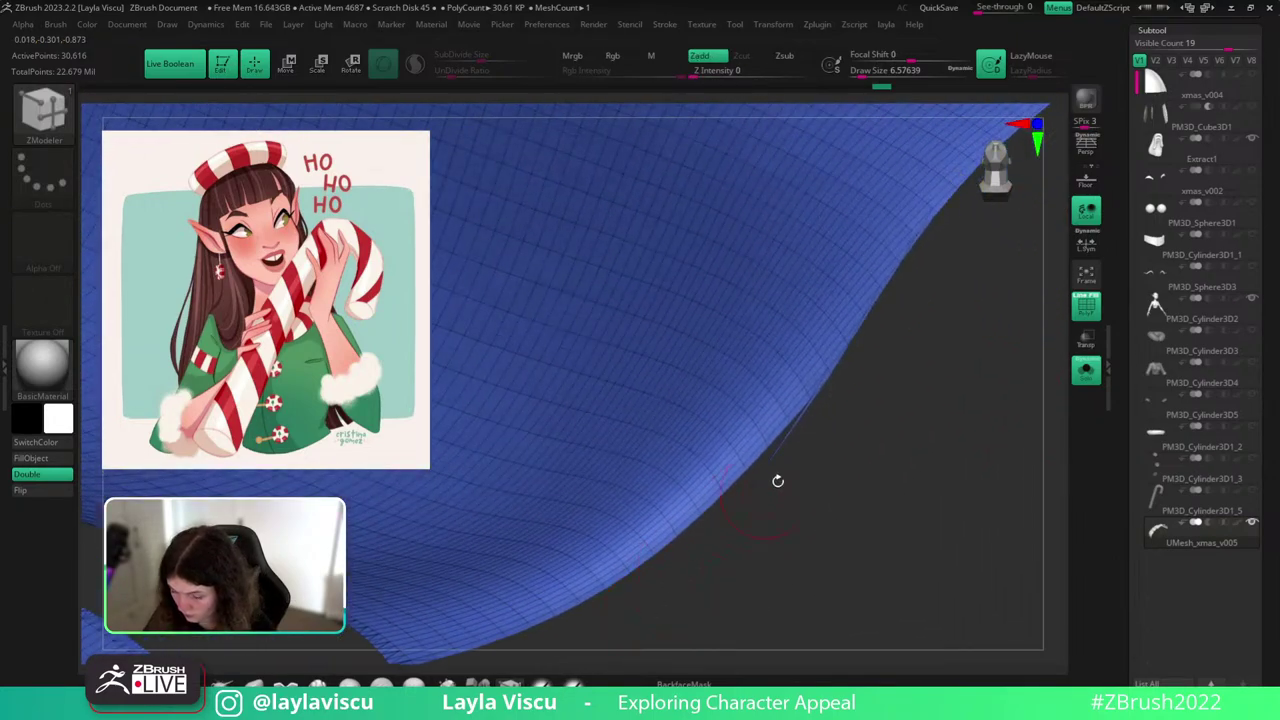
pyautogui.keyDown('ctrl'); pyautogui.keyDown('shift'); pyautogui.moveTo(791, 463); pyautogui.dragTo(763, 494); pyautogui.keyUp('shift'); pyautogui.keyUp('ctrl')
pyautogui.hotkey('ctrl', 'z')
pyautogui.keyDown('ctrl'); pyautogui.keyDown('shift'); pyautogui.moveTo(900, 410); pyautogui.dragTo(917, 444); pyautogui.keyUp('shift'); pyautogui.keyUp('ctrl')
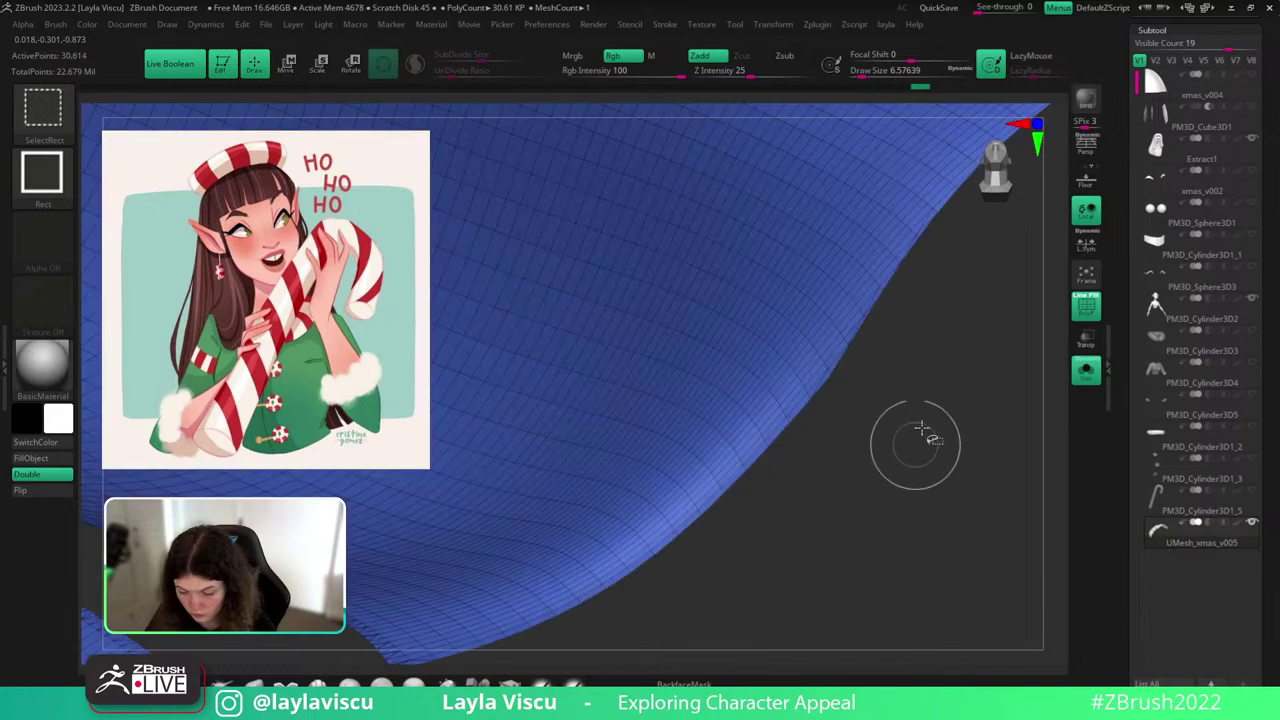
pyautogui.press('1')
pyautogui.click(901, 202)
# Turn off solo mode to view the cleaned bangs together with the head.
pyautogui.keyDown('ctrl'); pyautogui.moveTo(702, 470); pyautogui.dragTo(622, 180, button='right'); pyautogui.keyUp('ctrl')
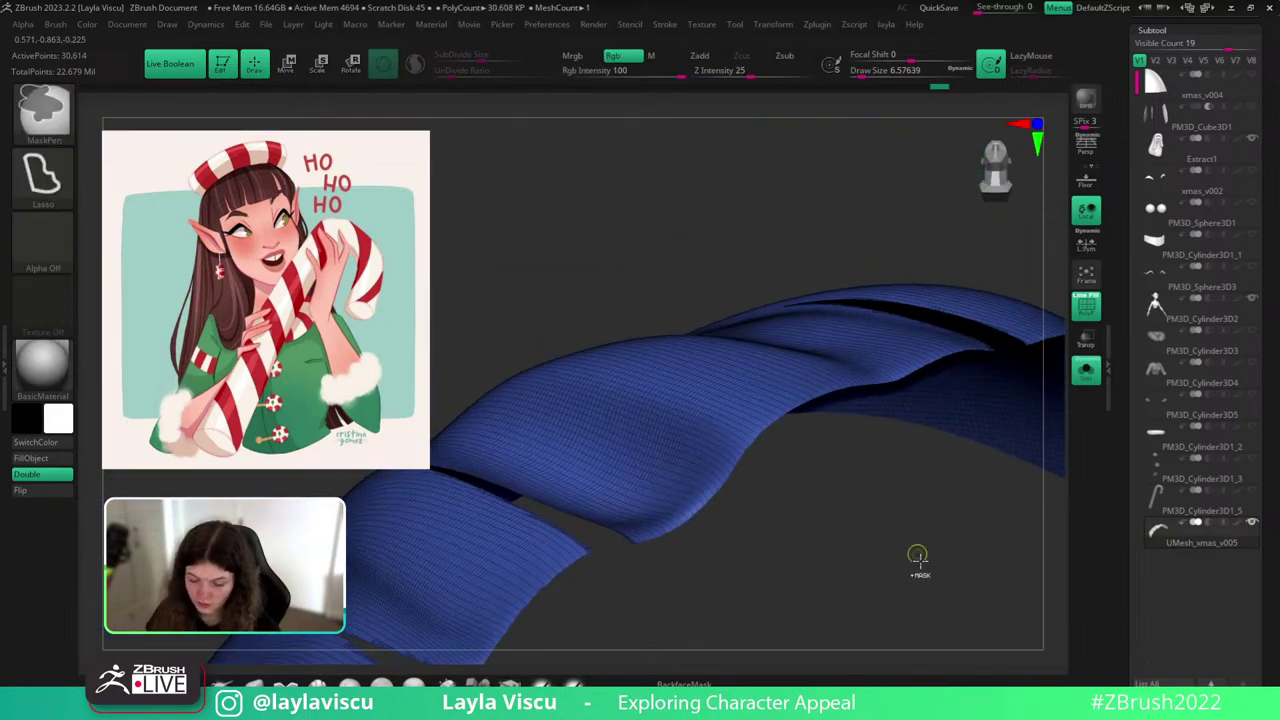
pyautogui.keyDown('ctrl'); pyautogui.moveTo(917, 557); pyautogui.dragTo(806, 217, button='right'); pyautogui.keyUp('ctrl')
pyautogui.moveTo(882, 370); pyautogui.dragTo(950, 462, button='right')
pyautogui.hotkey('shift', 'f')
pyautogui.click(1086, 371)
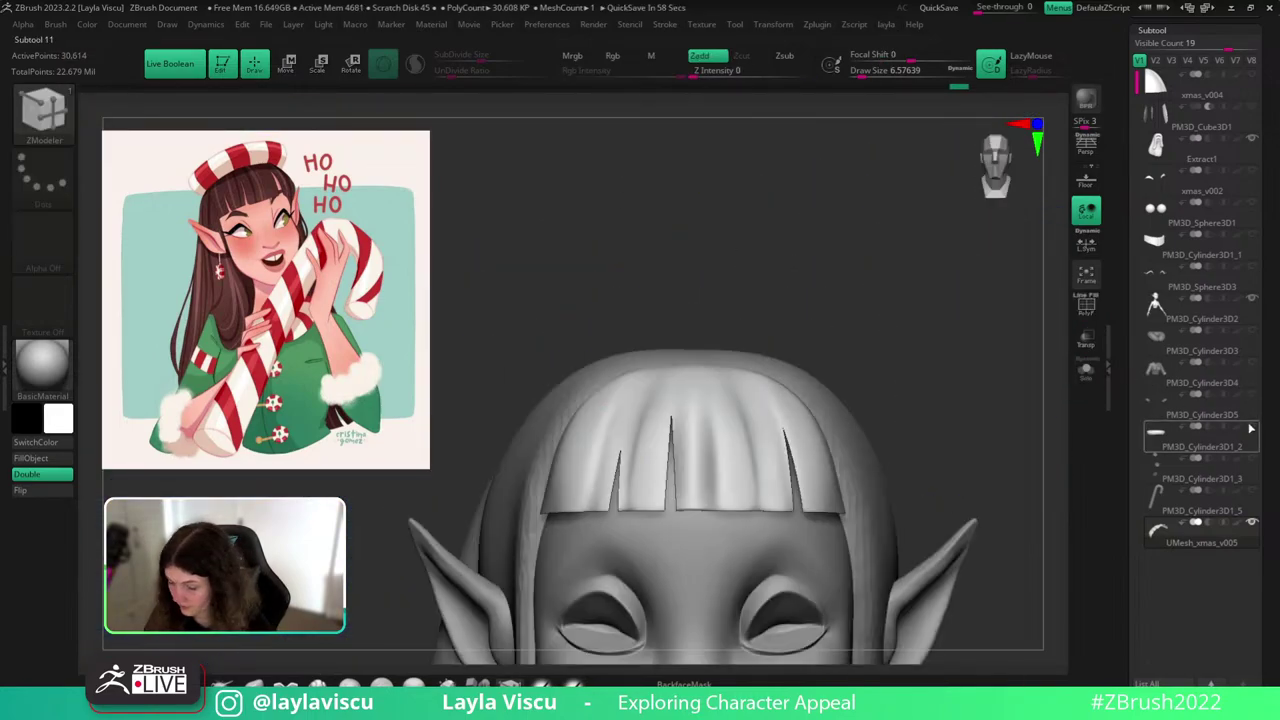
pyautogui.moveTo(1249, 429); pyautogui.dragTo(1251, 311)
# Apply GroupsLoops to the bangs with Loops set to 1 and GPolish set to 0.
pyautogui.click(1160, 650)
pyautogui.hotkey('shift', 'f')
pyautogui.keyDown('alt'); pyautogui.moveTo(952, 440); pyautogui.dragTo(996, 328, button='right'); pyautogui.keyUp('alt')
pyautogui.keyDown('ctrl'); pyautogui.moveTo(996, 328); pyautogui.dragTo(888, 474, button='right'); pyautogui.keyUp('ctrl')
pyautogui.click(1152, 399)
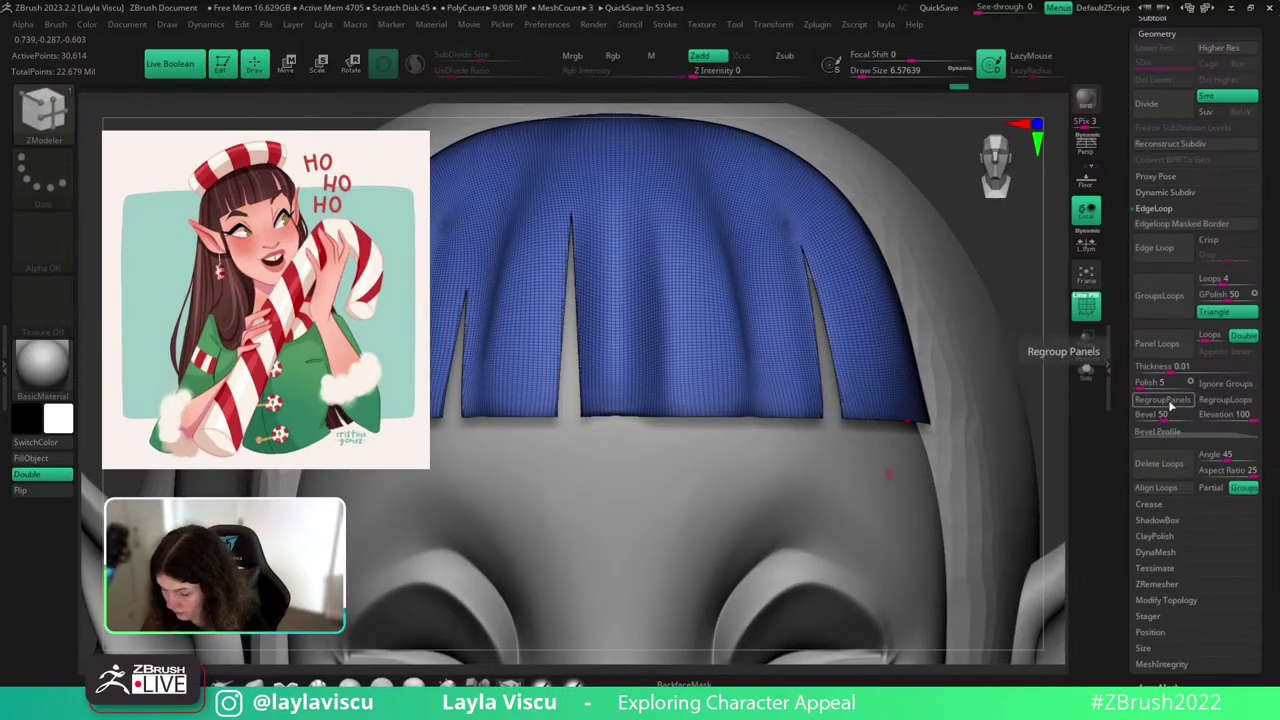
pyautogui.click(1188, 294)
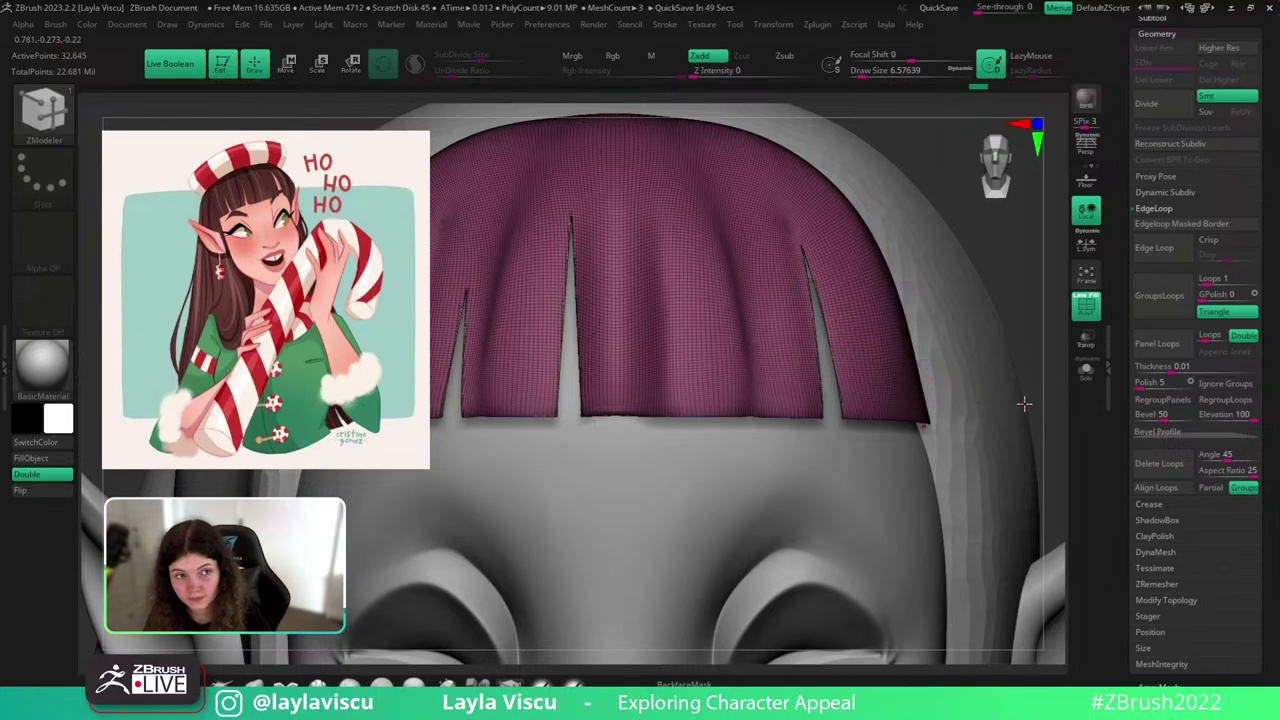
# Isolate the bangs, ZRemesh them with SmoothGroups at 0.5977 and KeepGroups on, and merge the mesh into one polygroup.
pyautogui.click(1096, 380)
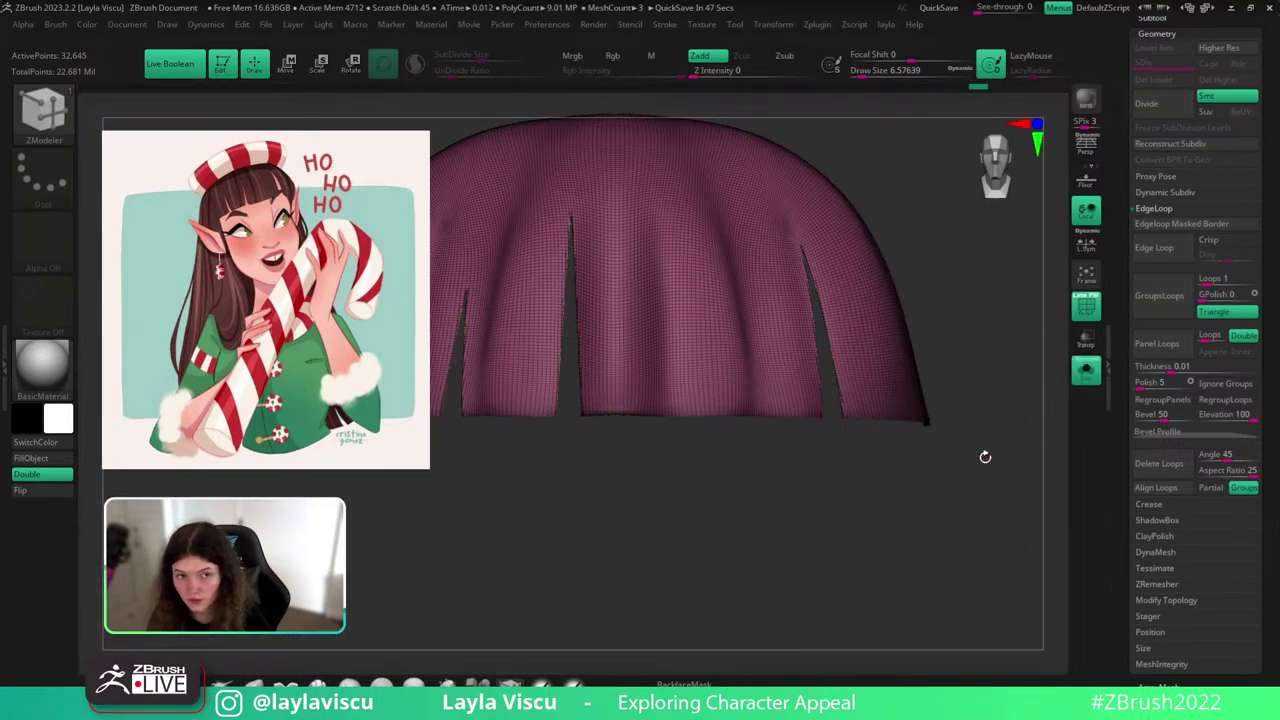
pyautogui.moveTo(985, 457); pyautogui.dragTo(960, 480)
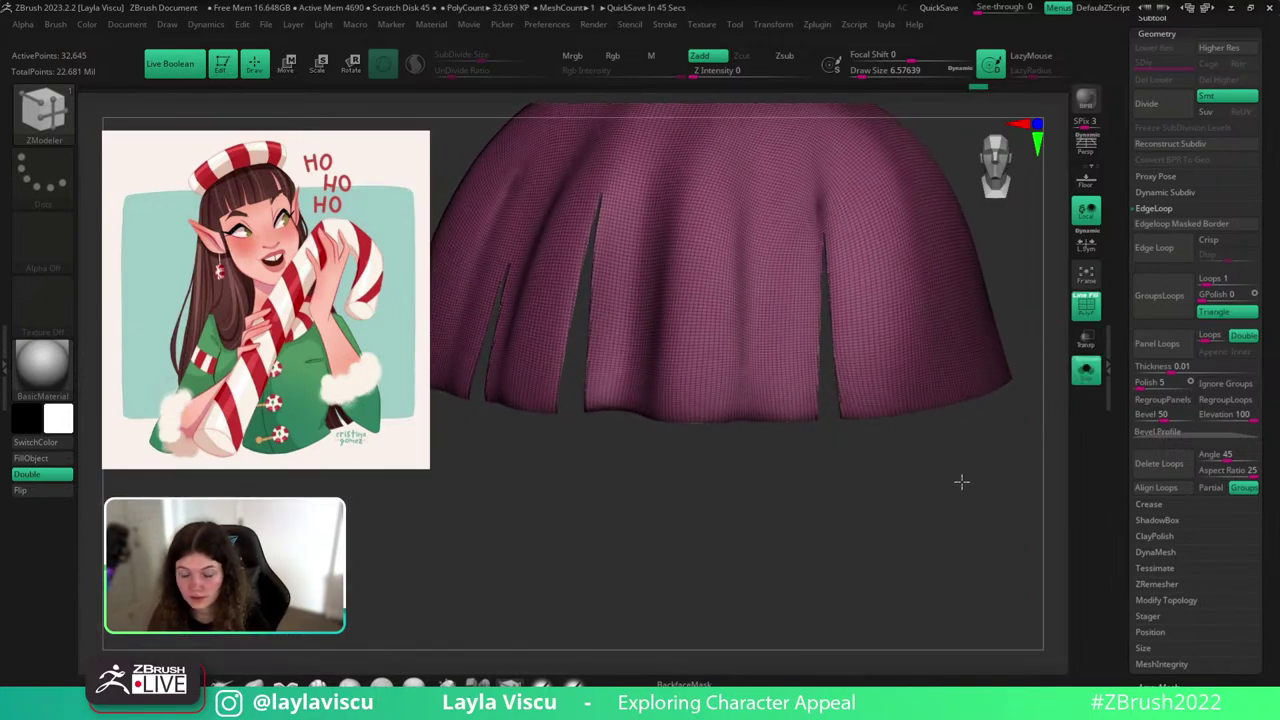
pyautogui.hotkey('shift', 'f')
pyautogui.click(1157, 585)
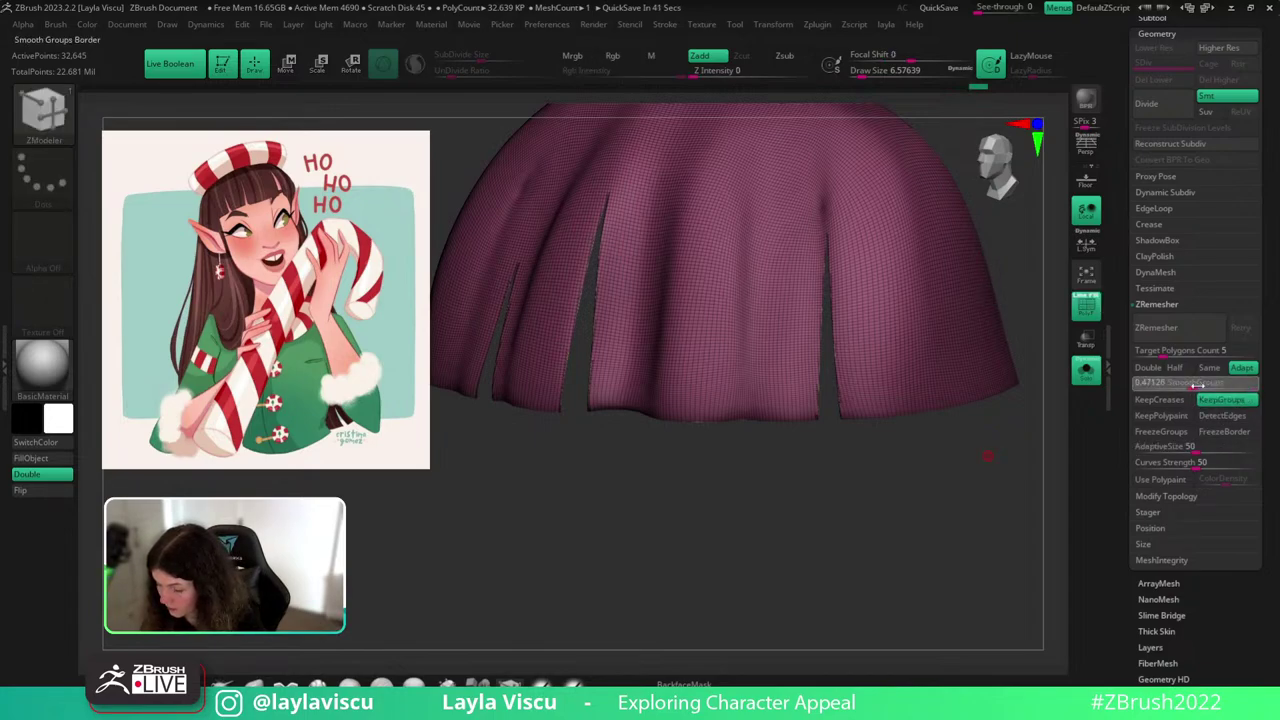
pyautogui.moveTo(1196, 386); pyautogui.dragTo(1208, 385)
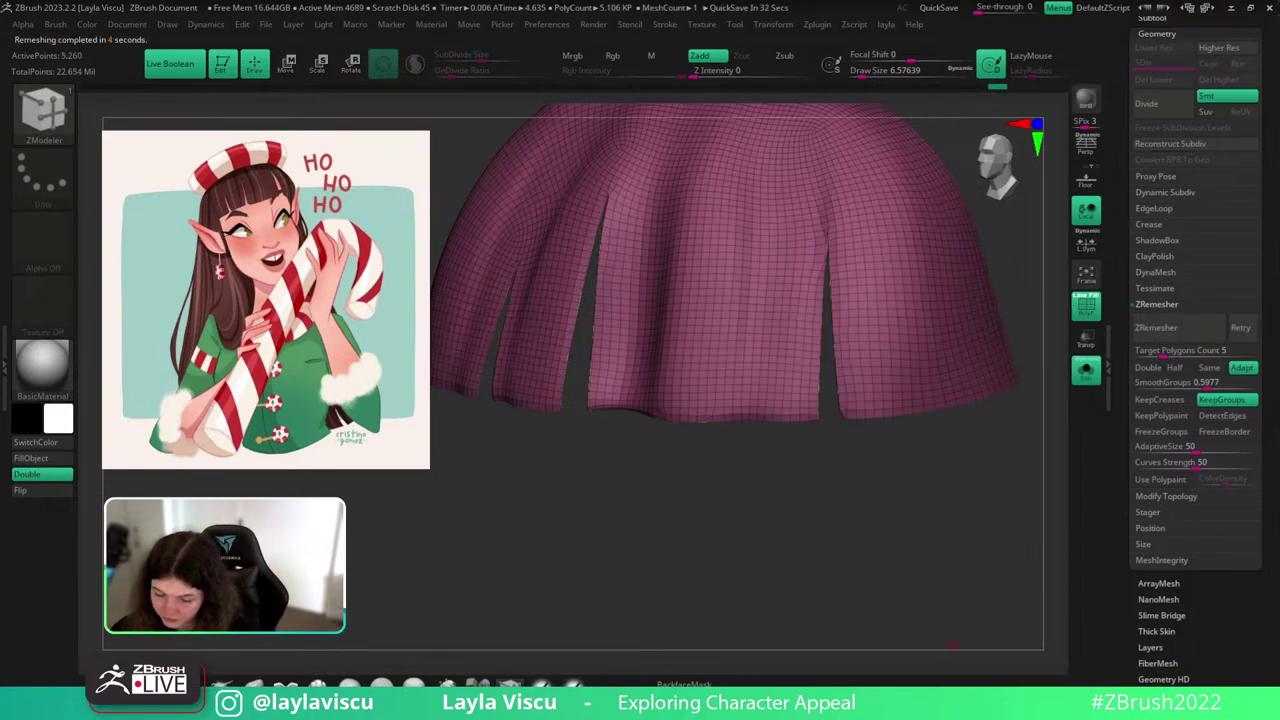
pyautogui.moveTo(885, 454)
pyautogui.mouseDown()
pyautogui.moveTo(817, 428)
pyautogui.moveTo(801, 477)
pyautogui.moveTo(871, 522)
pyautogui.moveTo(852, 521)
pyautogui.moveTo(877, 460)
pyautogui.moveTo(883, 508)
pyautogui.mouseUp()
pyautogui.hotkey('ctrl', 'w')
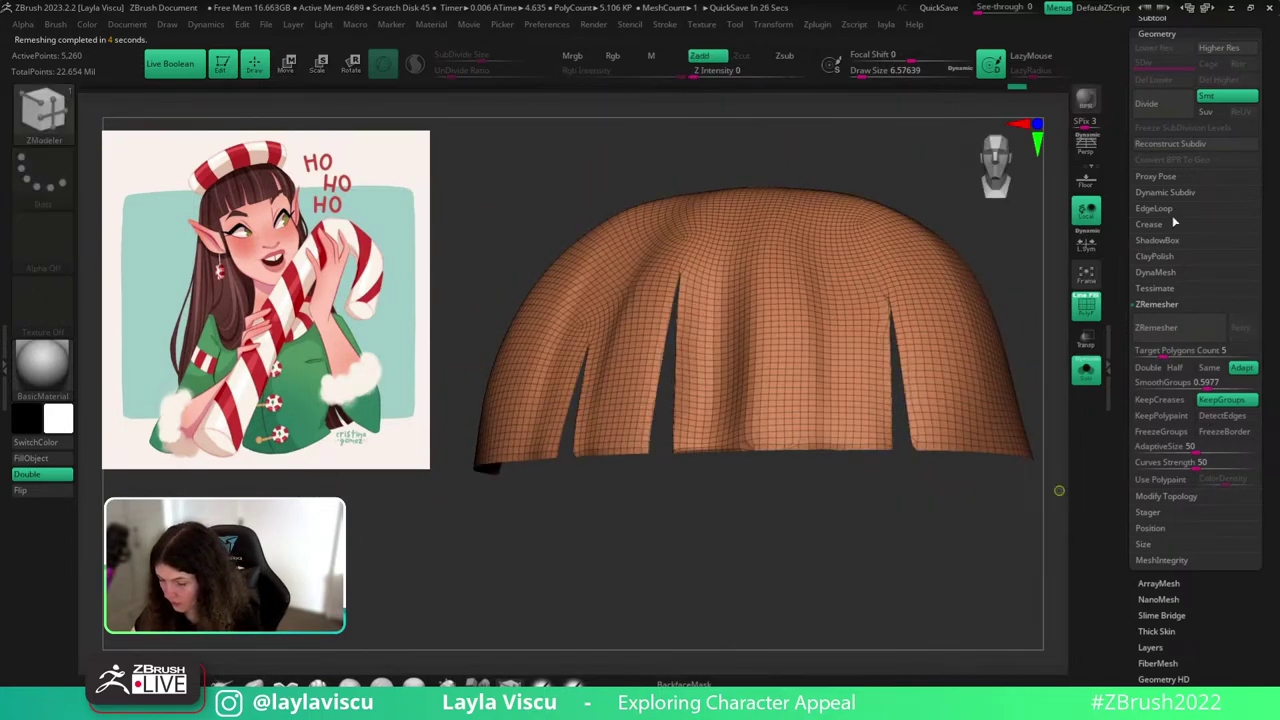
# Try GroupsLoops on the border of the bangs with GPolish set to 6 and undo it.
pyautogui.click(1156, 209)
pyautogui.press('Return')
pyautogui.click(1173, 303)
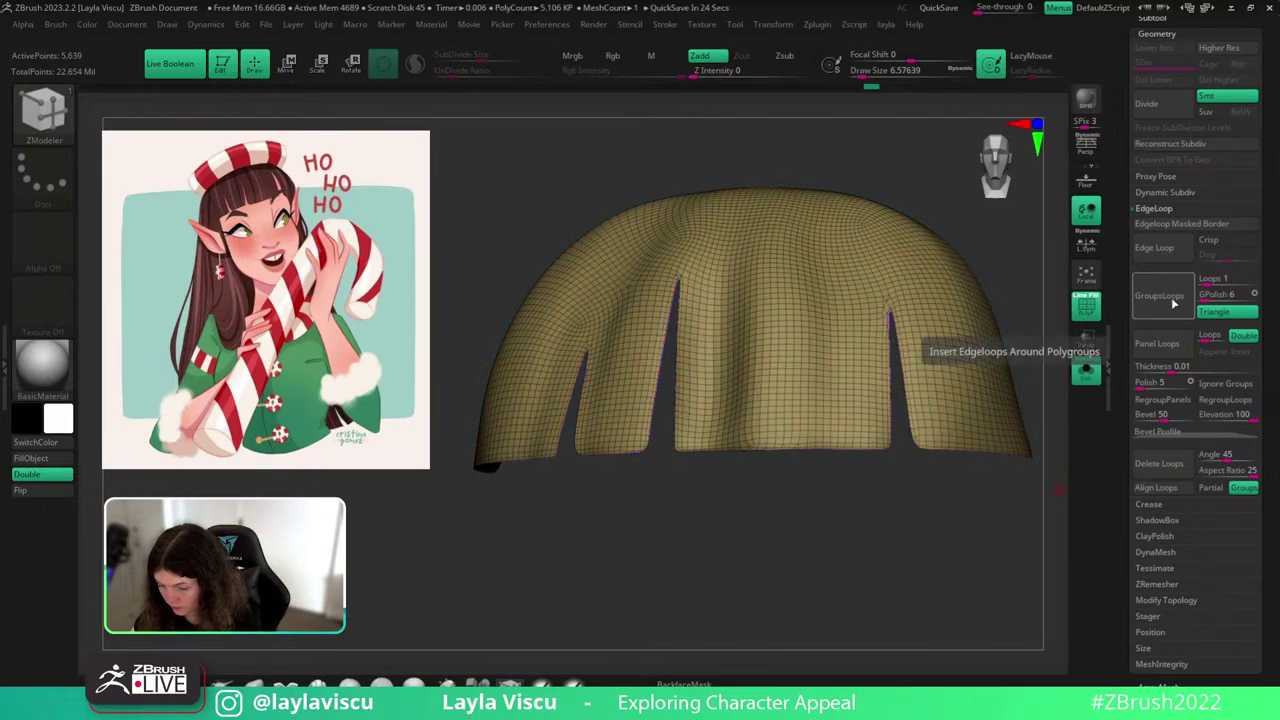
pyautogui.hotkey('shift', 'f')
pyautogui.hotkey('shift', 'f')
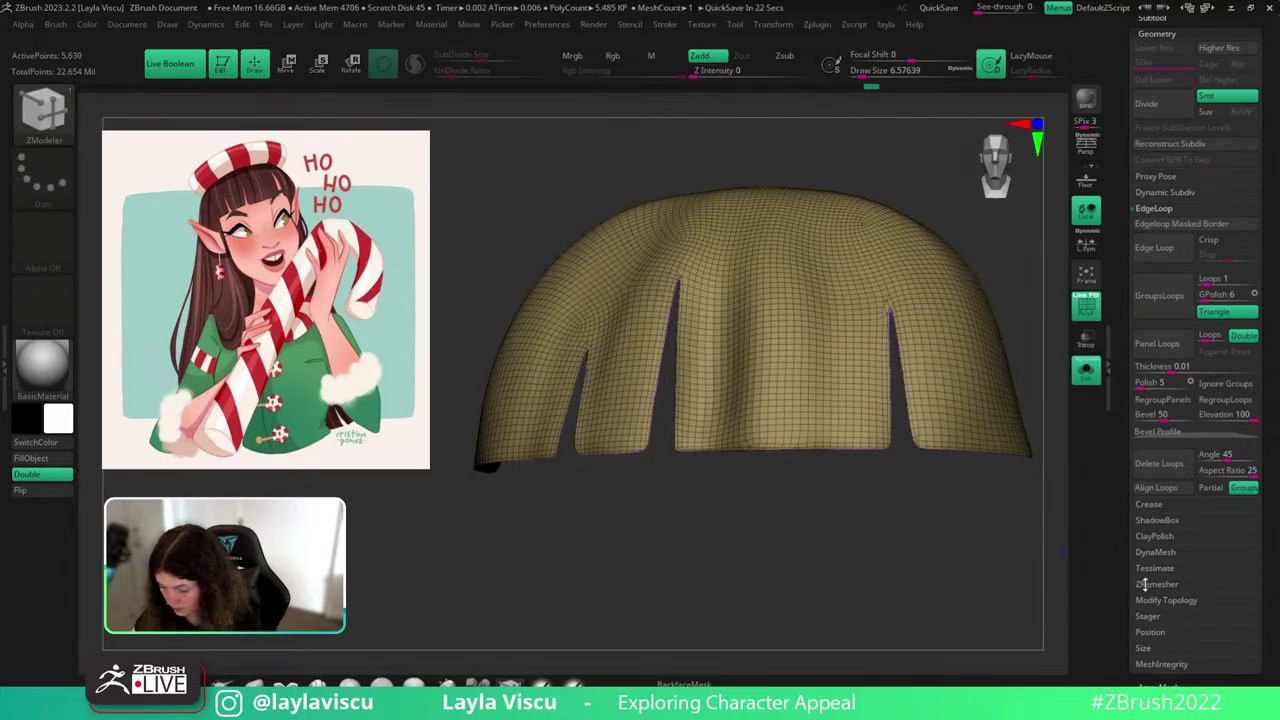
pyautogui.hotkey('ctrl', 'z')
# Set GPolish to 1 and apply GroupsLoops around the border of the bangs.
pyautogui.click(1208, 295)
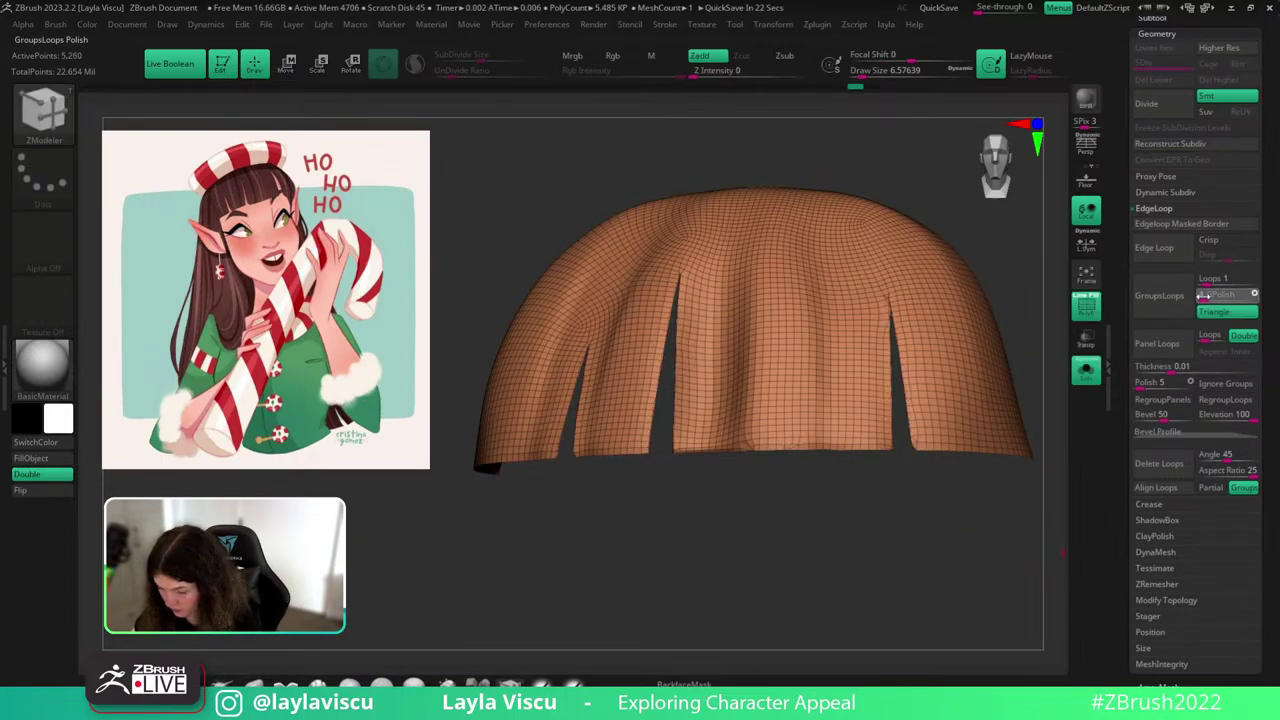
pyautogui.write('1')
pyautogui.press('Return')
pyautogui.click(1178, 301)
pyautogui.hotkey('shift', 'f')
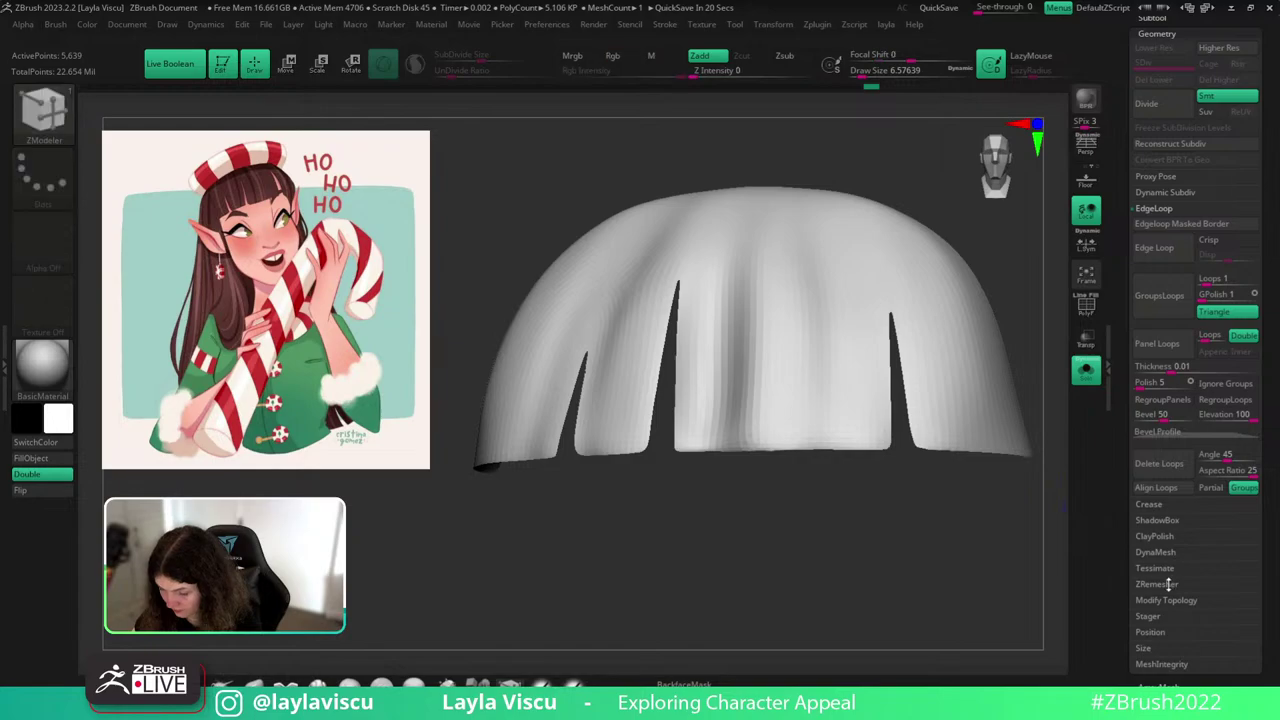
# ZRemesh the bangs again with SmoothGroups at 0.5977 and KeepGroups on.
pyautogui.click(1156, 584)
pyautogui.hotkey('shift', 'f')
pyautogui.click(1195, 332)
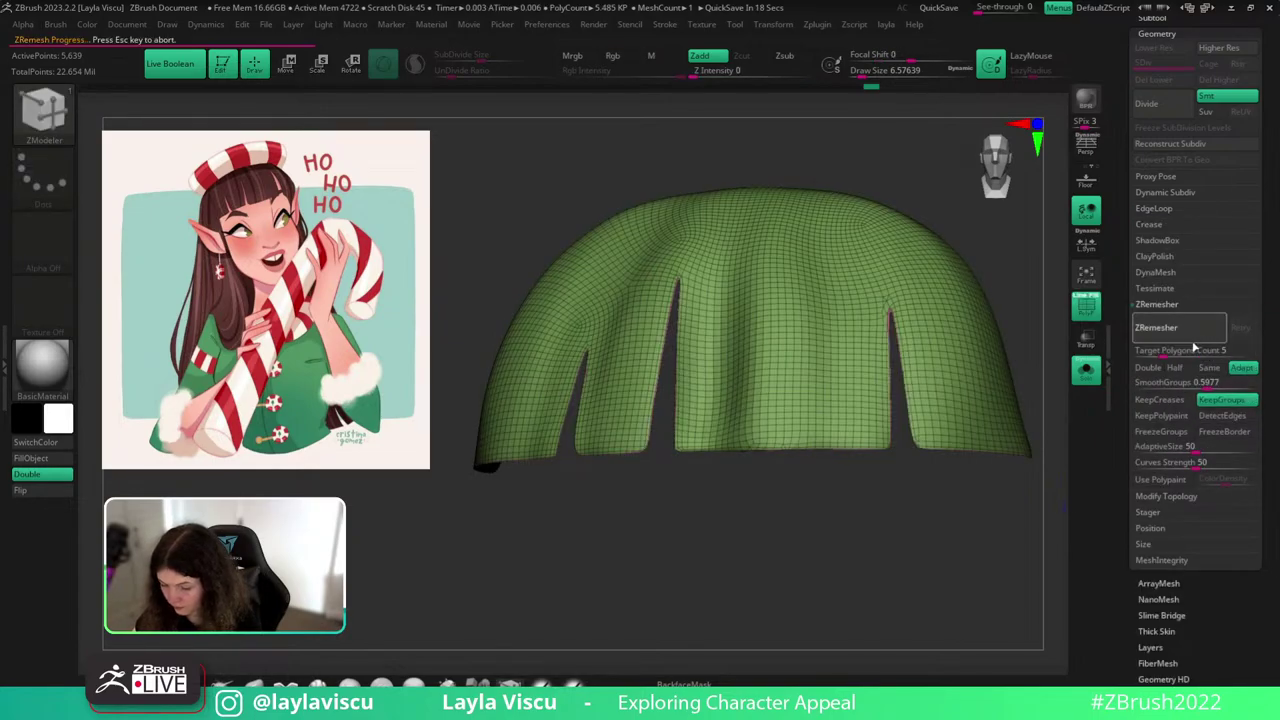
# Hide the border loop polygroup around the bangs and delete the hidden polygons.
pyautogui.moveTo(915, 513)
pyautogui.mouseDown()
pyautogui.moveTo(898, 543)
pyautogui.moveTo(916, 535)
pyautogui.mouseUp()
pyautogui.keyDown('ctrl'); pyautogui.moveTo(916, 535); pyautogui.dragTo(914, 598, button='right'); pyautogui.keyUp('ctrl')
pyautogui.keyDown('ctrl'); pyautogui.keyDown('shift'); pyautogui.click(920, 440); pyautogui.keyUp('shift'); pyautogui.keyUp('ctrl')
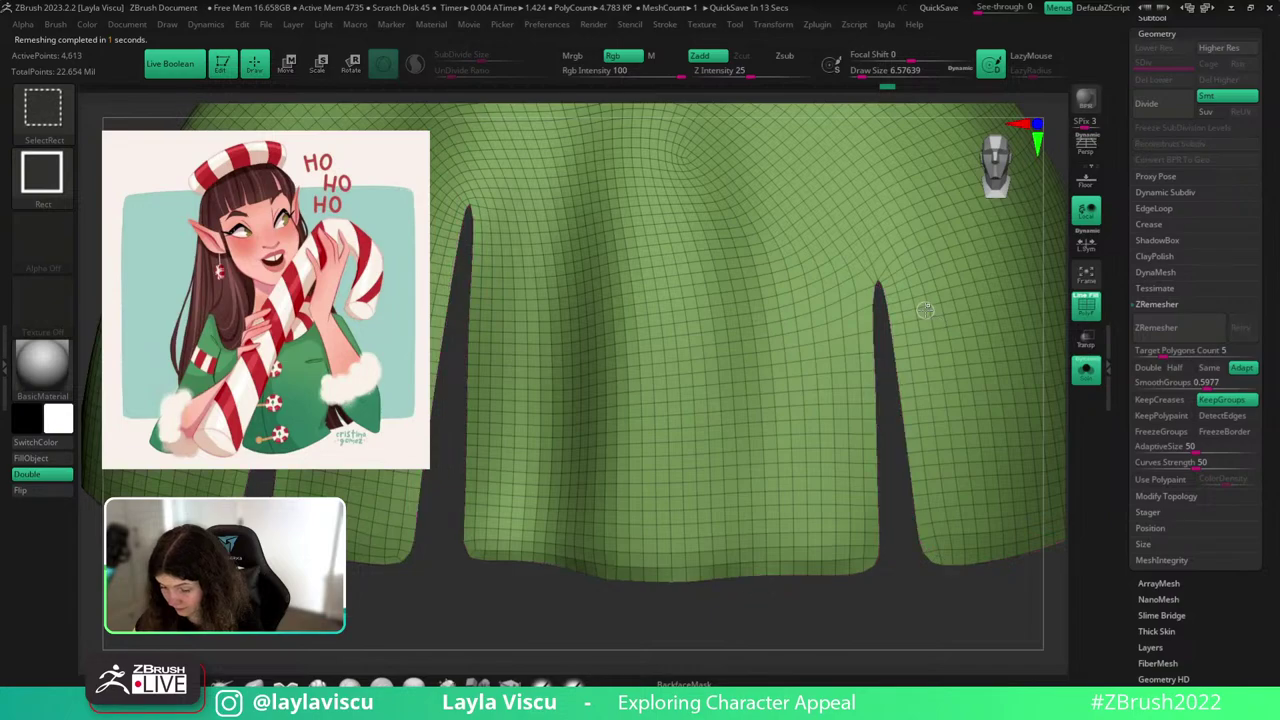
pyautogui.keyDown('ctrl'); pyautogui.moveTo(918, 450); pyautogui.dragTo(908, 380, button='right'); pyautogui.keyUp('ctrl')
pyautogui.press('space')
pyautogui.click(877, 200)
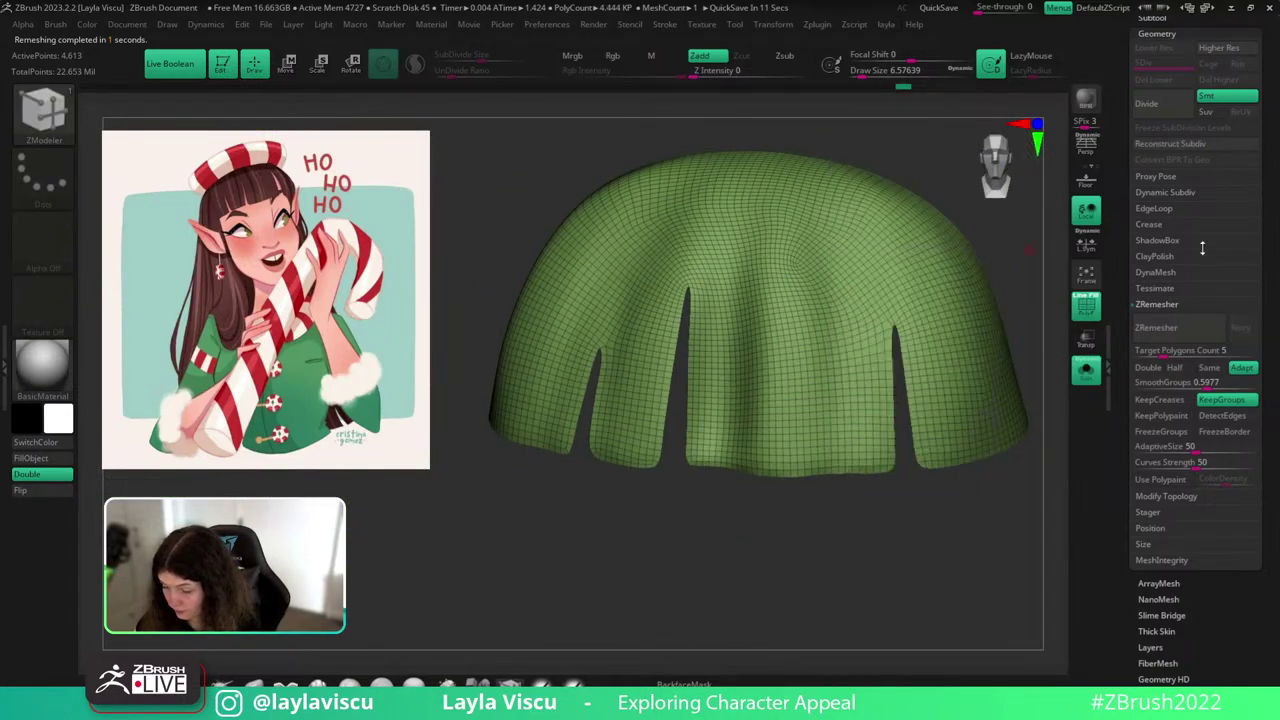
# Add a new border loop to the bangs using GroupsLoops with GPolish at 0, and check the shape against the whole head.
pyautogui.click(1154, 208)
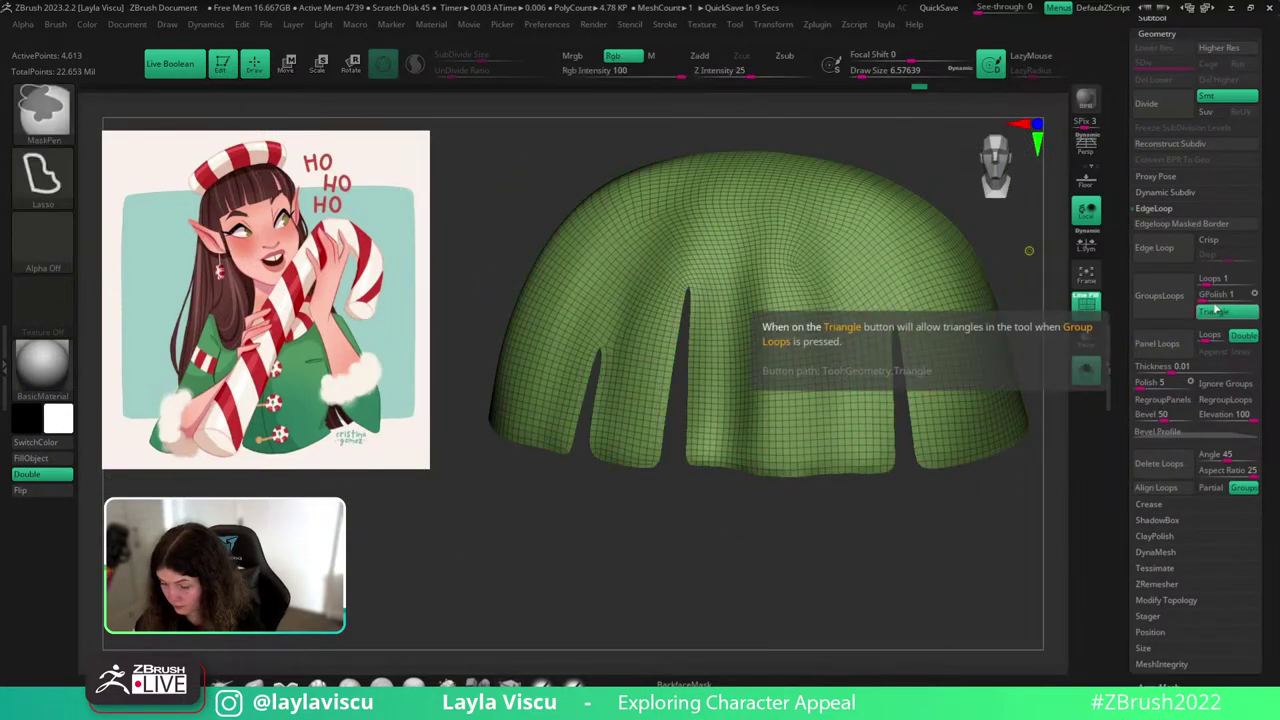
pyautogui.click(1161, 302)
pyautogui.hotkey('shift', 'f')
pyautogui.click(1086, 371)
pyautogui.keyDown('ctrl'); pyautogui.moveTo(988, 540); pyautogui.dragTo(965, 457, button='right'); pyautogui.keyUp('ctrl')
pyautogui.keyDown('ctrl'); pyautogui.moveTo(806, 454); pyautogui.dragTo(809, 520, button='right'); pyautogui.keyUp('ctrl')
pyautogui.hotkey('shift', 'f')
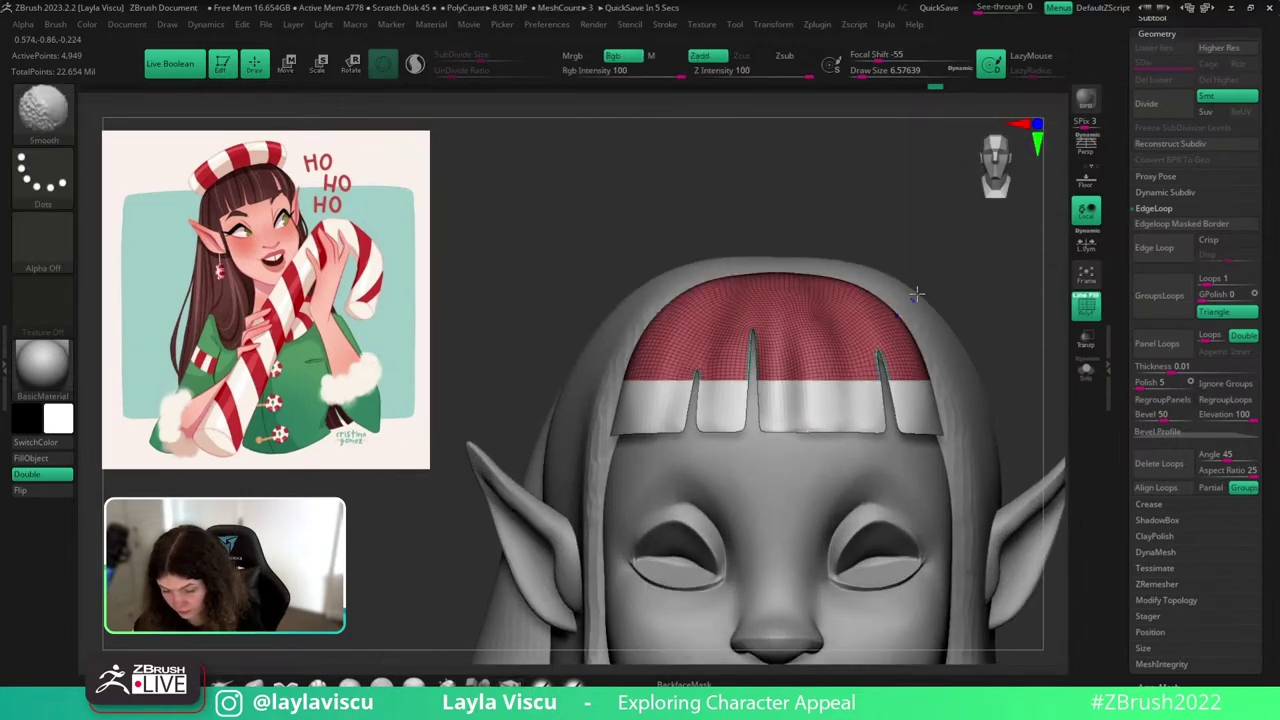
pyautogui.moveTo(914, 286); pyautogui.dragTo(1003, 290, button='right')
# Isolate the bangs and set the ZModeler QMesh polygon action to target All Polygons.
pyautogui.click(1086, 371)
pyautogui.keyDown('ctrl'); pyautogui.moveTo(760, 488); pyautogui.dragTo(748, 586, button='right'); pyautogui.keyUp('ctrl')
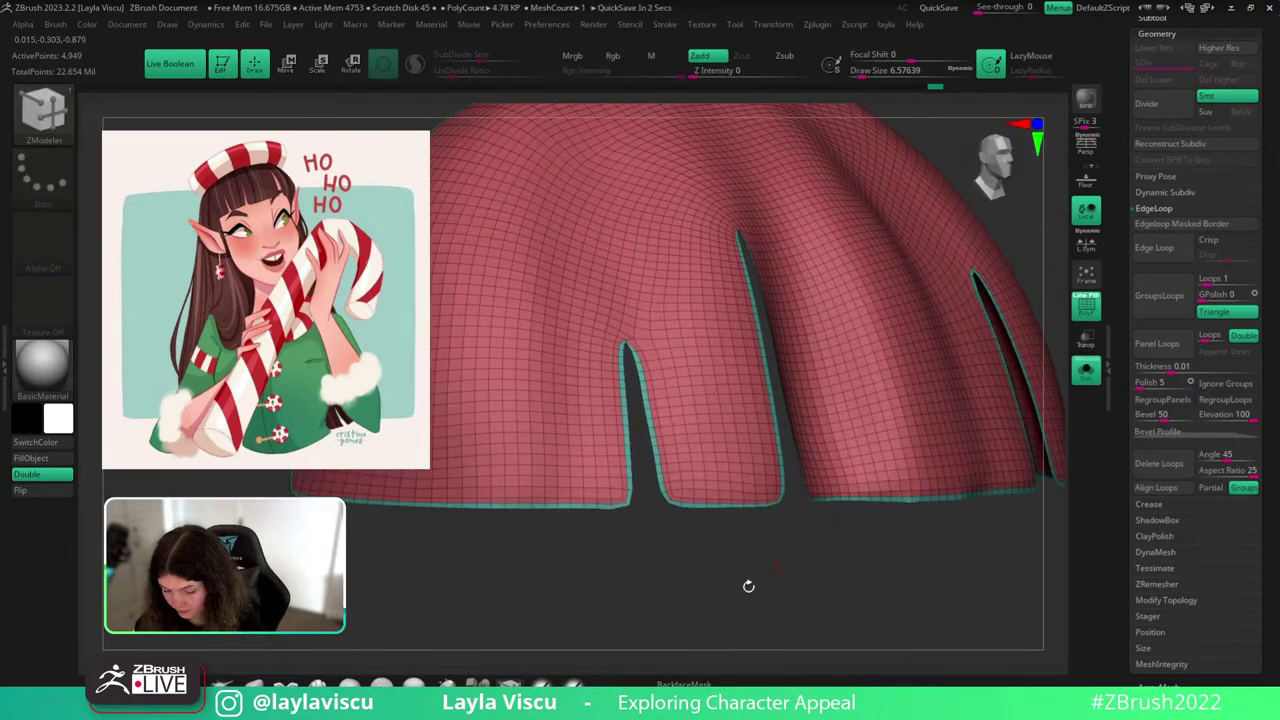
pyautogui.moveTo(691, 551); pyautogui.dragTo(716, 448, button='right')
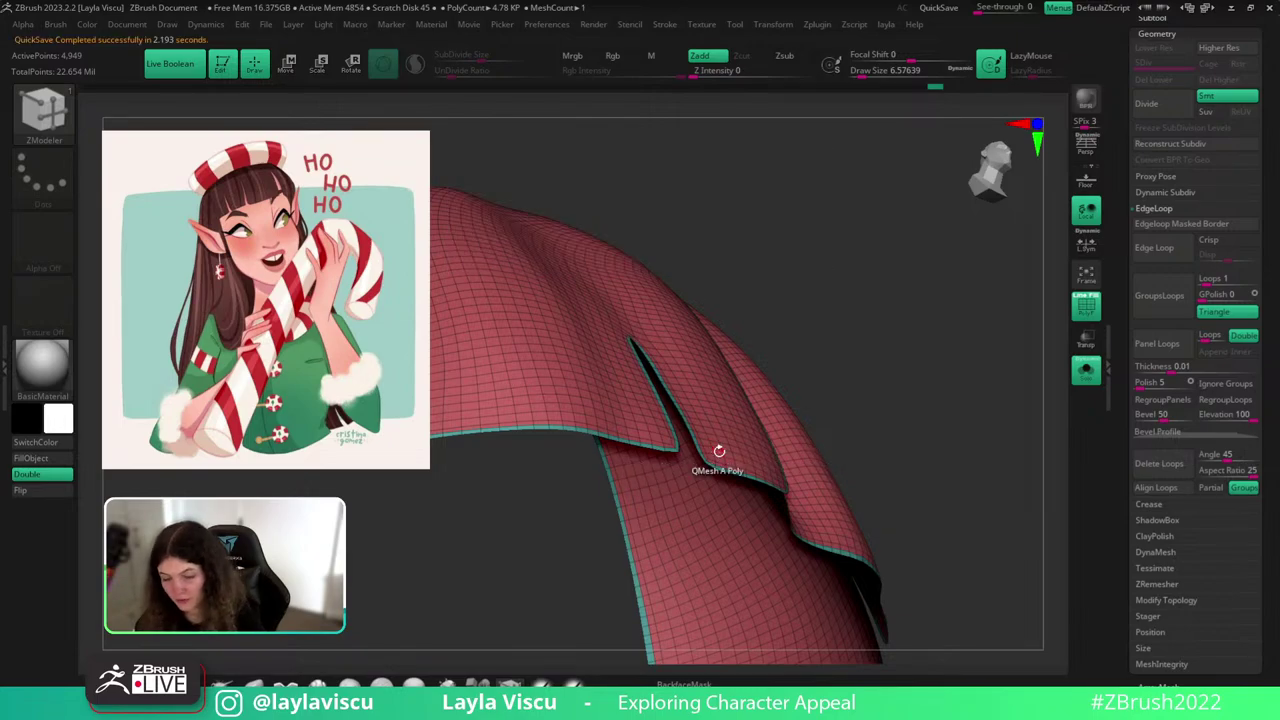
pyautogui.keyDown('ctrl'); pyautogui.moveTo(715, 453); pyautogui.dragTo(731, 474, button='right'); pyautogui.keyUp('ctrl')
pyautogui.press('space')
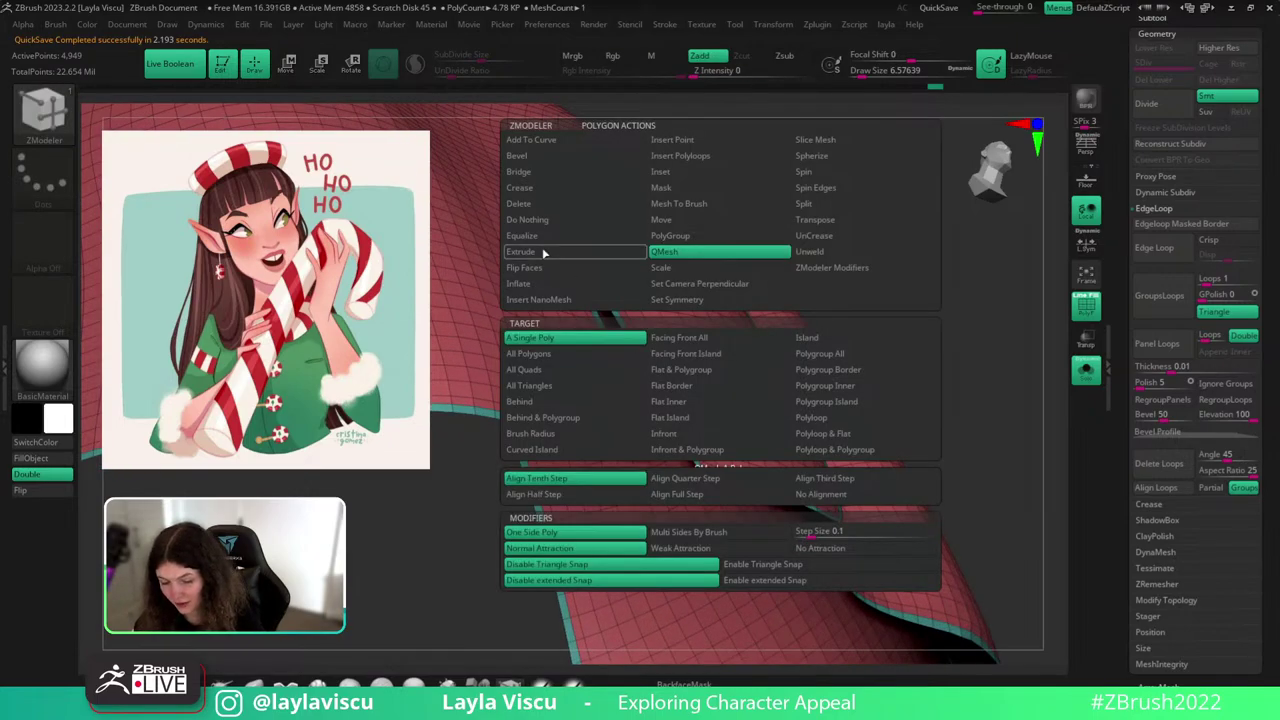
pyautogui.click(551, 353)
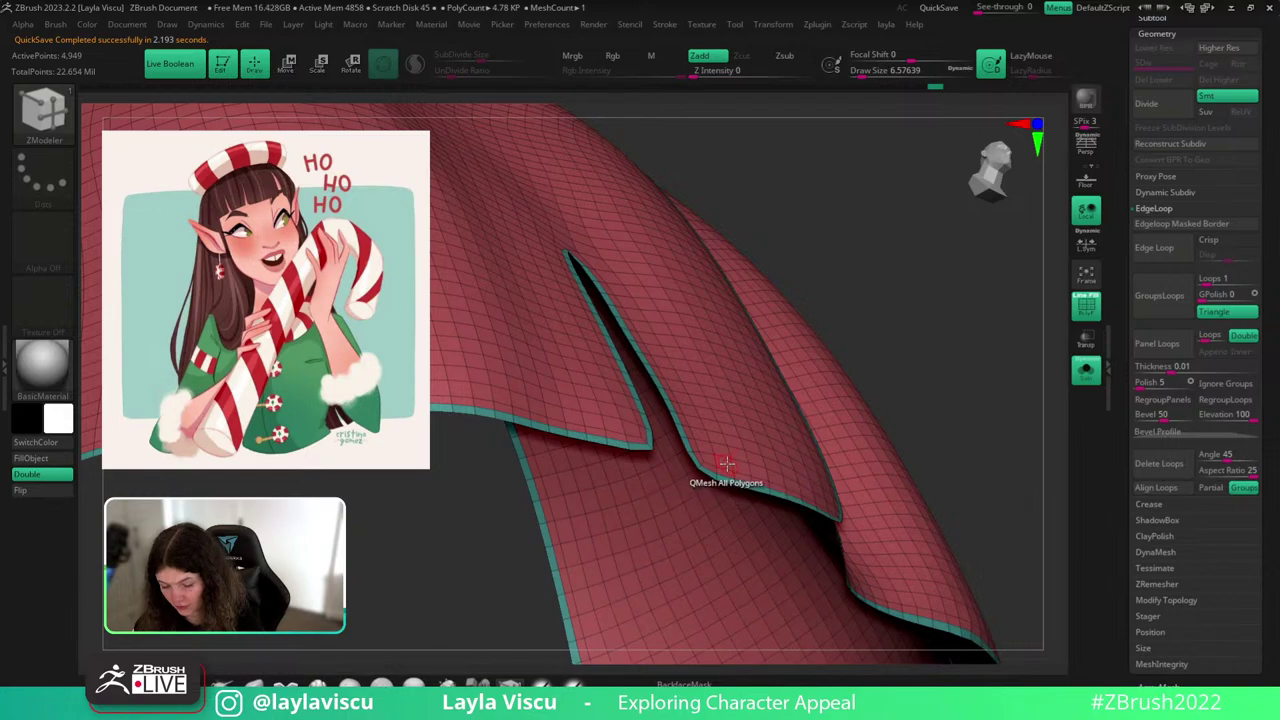
# Try extruding all polygons of the bangs with QMesh to thicken them, checking the shell against the head.
pyautogui.moveTo(724, 468); pyautogui.dragTo(677, 479)
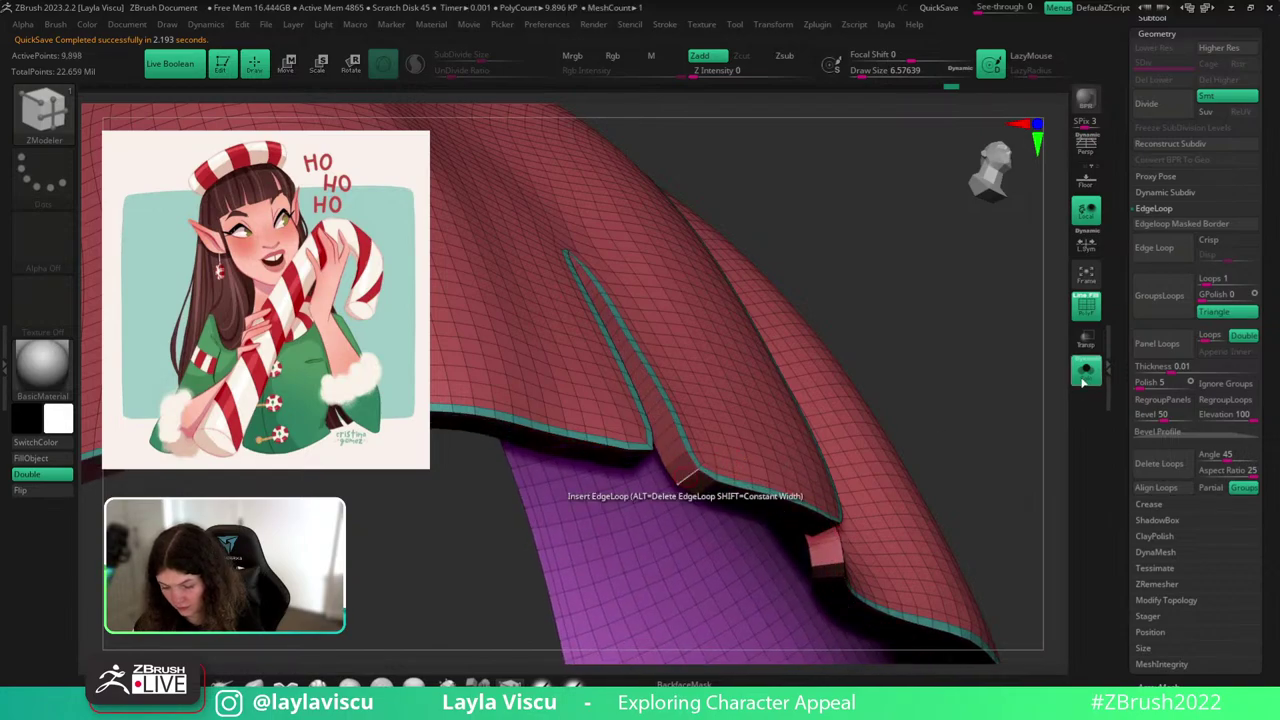
pyautogui.hotkey('alt', 'shift', 's')
pyautogui.keyDown('ctrl'); pyautogui.moveTo(677, 478); pyautogui.dragTo(850, 590, button='right'); pyautogui.keyUp('ctrl')
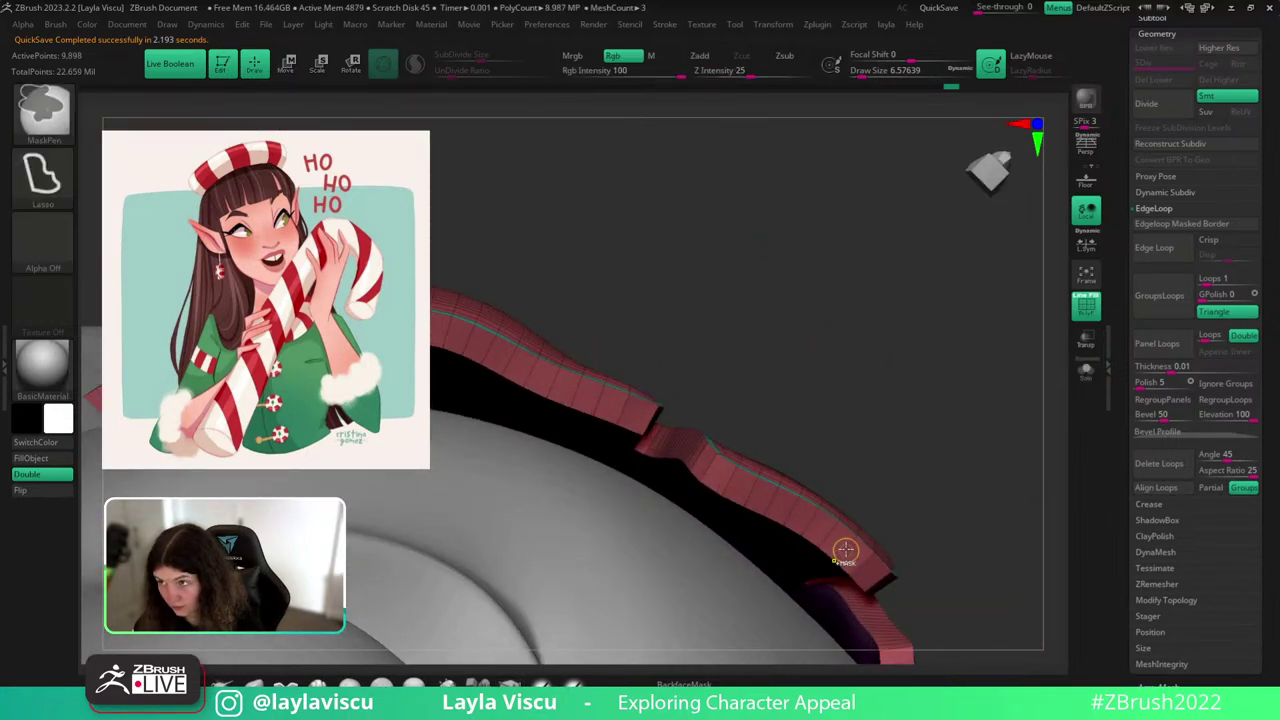
pyautogui.keyDown('ctrl'); pyautogui.moveTo(641, 394); pyautogui.dragTo(680, 463, button='right'); pyautogui.keyUp('ctrl')
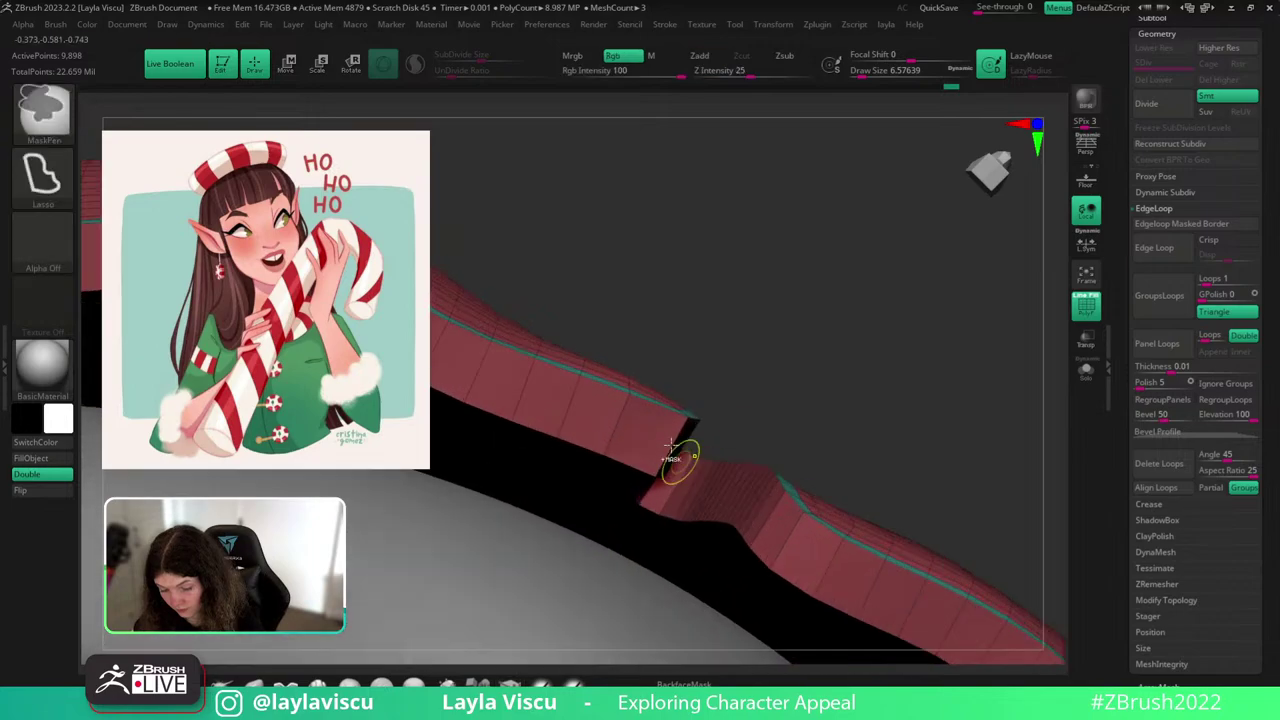
pyautogui.hotkey('ctrl', 'z')
pyautogui.moveTo(737, 354); pyautogui.dragTo(634, 396, button='right')
pyautogui.moveTo(643, 372); pyautogui.dragTo(555, 460)
pyautogui.keyDown('ctrl'); pyautogui.moveTo(555, 460); pyautogui.dragTo(850, 290, button='right'); pyautogui.keyUp('ctrl')
pyautogui.moveTo(1066, 549); pyautogui.dragTo(1020, 560, button='right')
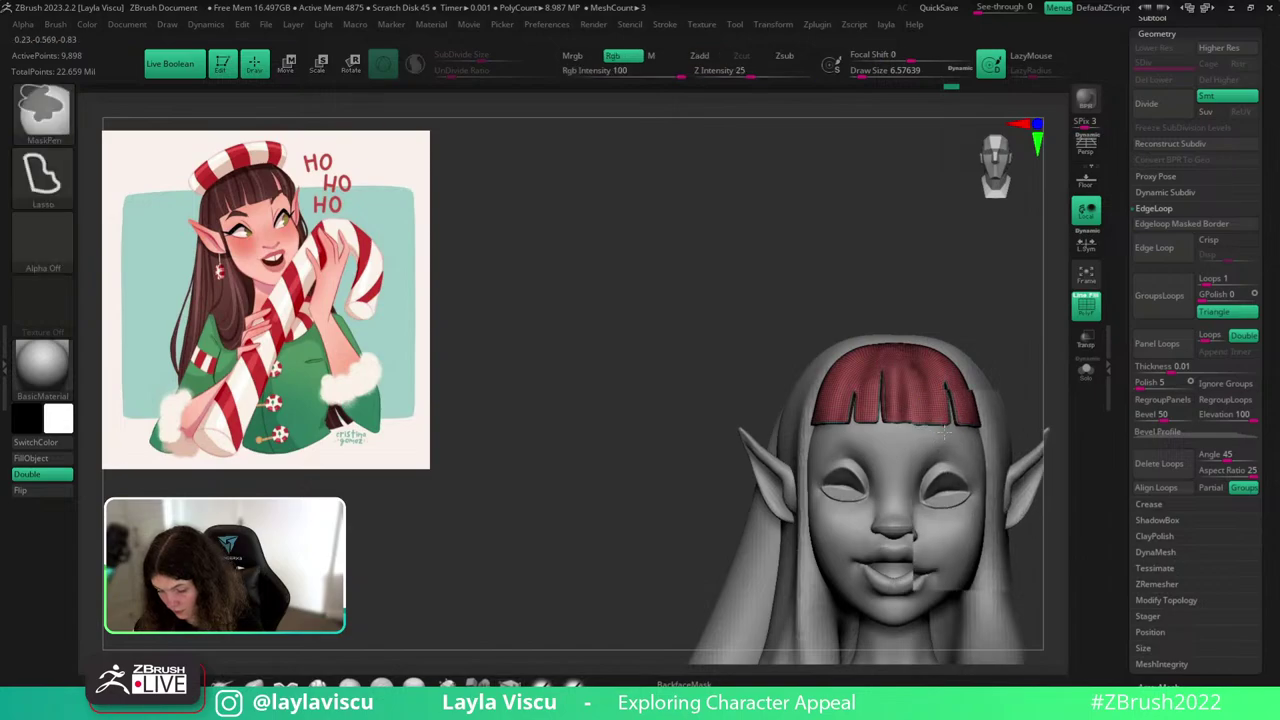
pyautogui.keyDown('ctrl'); pyautogui.moveTo(930, 400); pyautogui.dragTo(998, 546, button='right'); pyautogui.keyUp('ctrl')
pyautogui.keyDown('ctrl'); pyautogui.moveTo(788, 437); pyautogui.dragTo(825, 515, button='right'); pyautogui.keyUp('ctrl')
pyautogui.hotkey('ctrl', 'z')
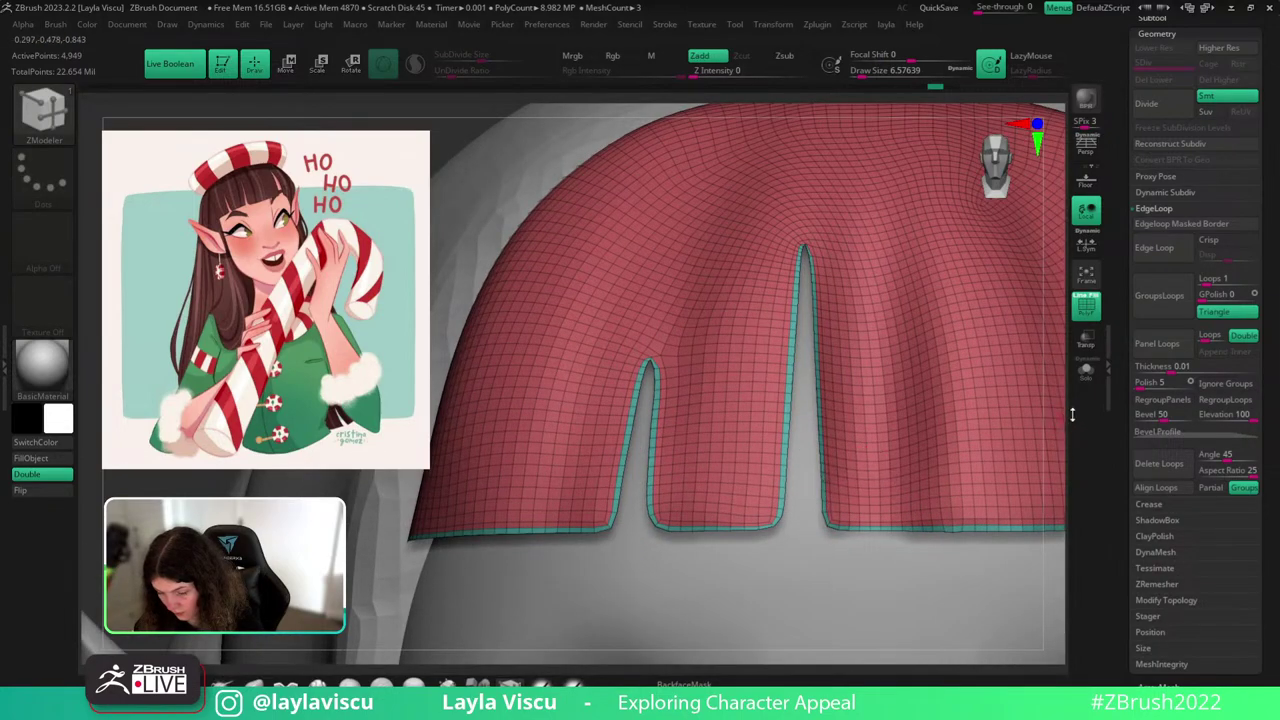
# Extrude all polygons of the bangs with QMesh toward the forehead to give them thickness.
pyautogui.moveTo(1060, 403); pyautogui.dragTo(1046, 298, button='right')
pyautogui.keyDown('ctrl'); pyautogui.moveTo(914, 457); pyautogui.dragTo(976, 627, button='right'); pyautogui.keyUp('ctrl')
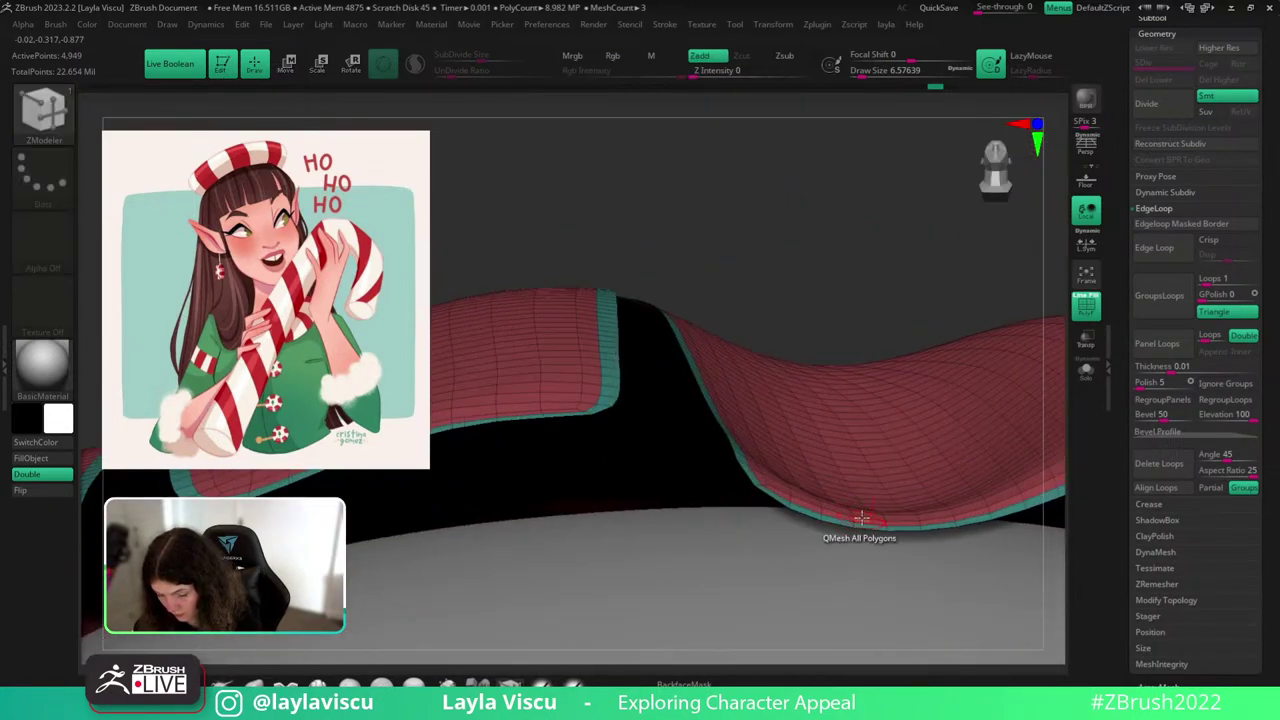
pyautogui.moveTo(866, 520); pyautogui.dragTo(815, 585)
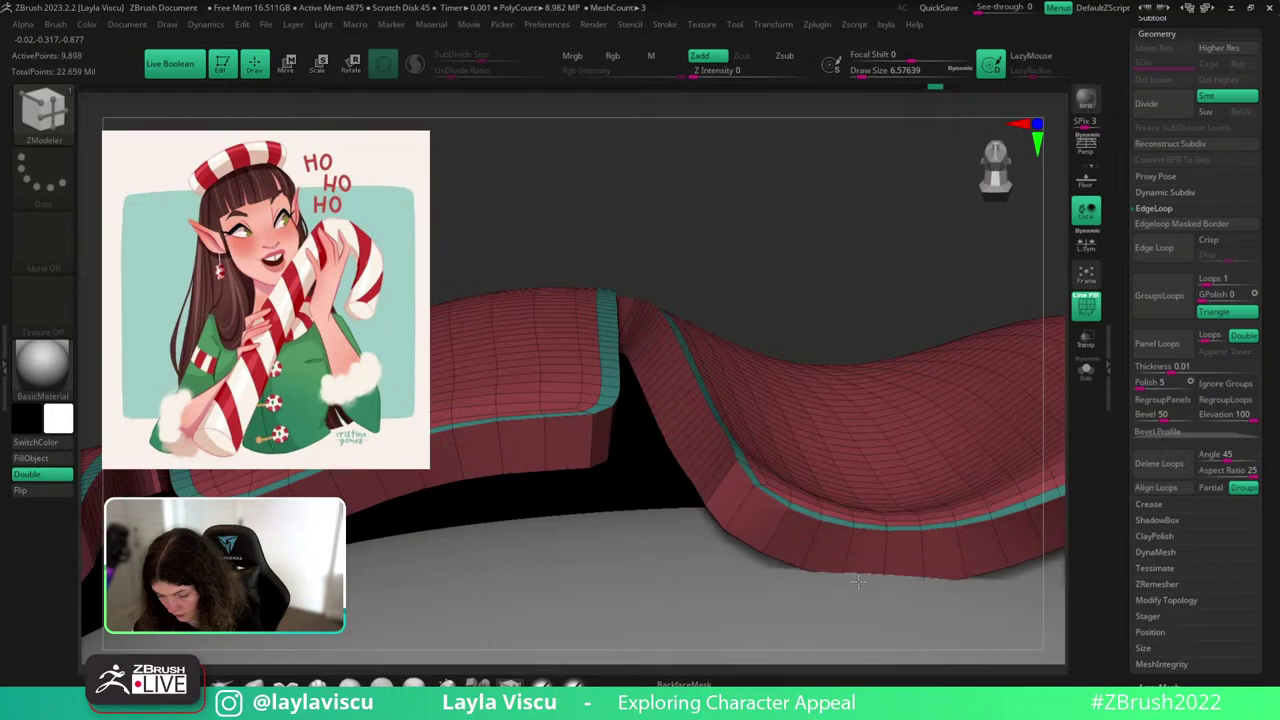
pyautogui.keyDown('ctrl'); pyautogui.moveTo(690, 590); pyautogui.dragTo(740, 640, button='right'); pyautogui.keyUp('ctrl')
pyautogui.keyDown('ctrl'); pyautogui.moveTo(960, 640); pyautogui.dragTo(881, 242, button='right'); pyautogui.keyUp('ctrl')
# Turn off double-sided display for the bangs, flip their normals and flip them back to the original facing.
pyautogui.hotkey('shift', 'f')
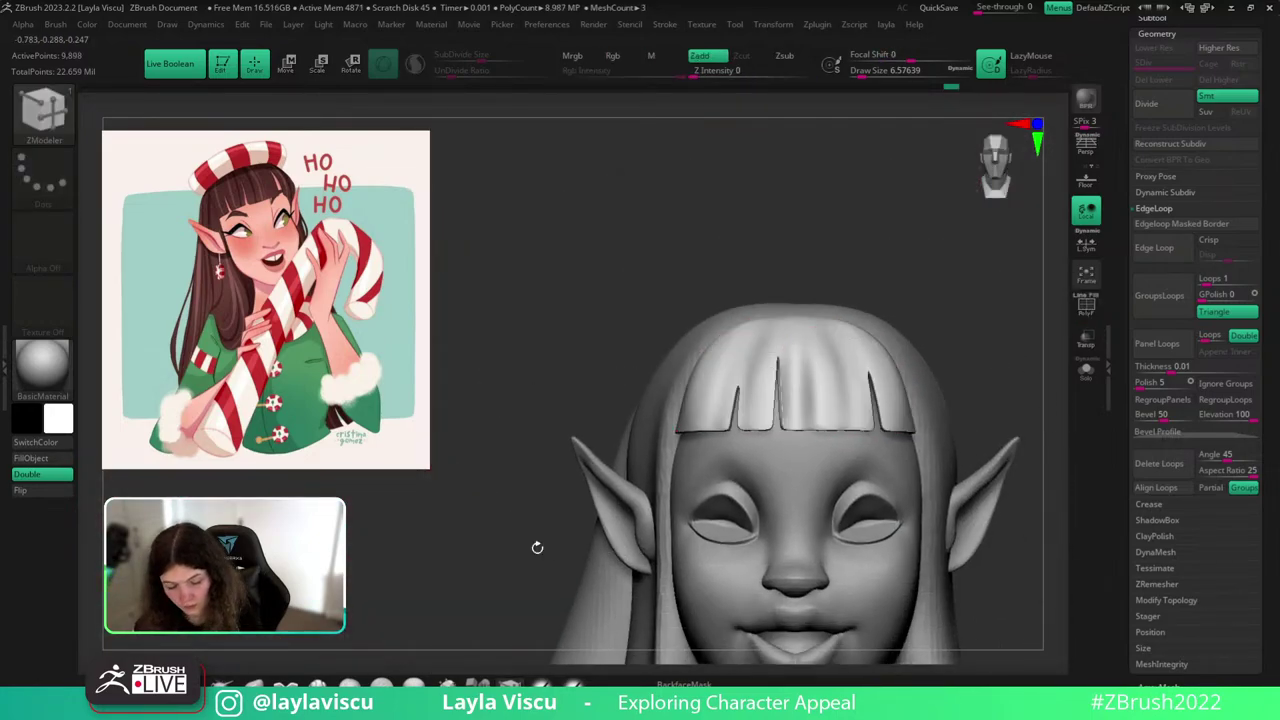
pyautogui.hotkey('shift', 'f')
pyautogui.click(48, 491)
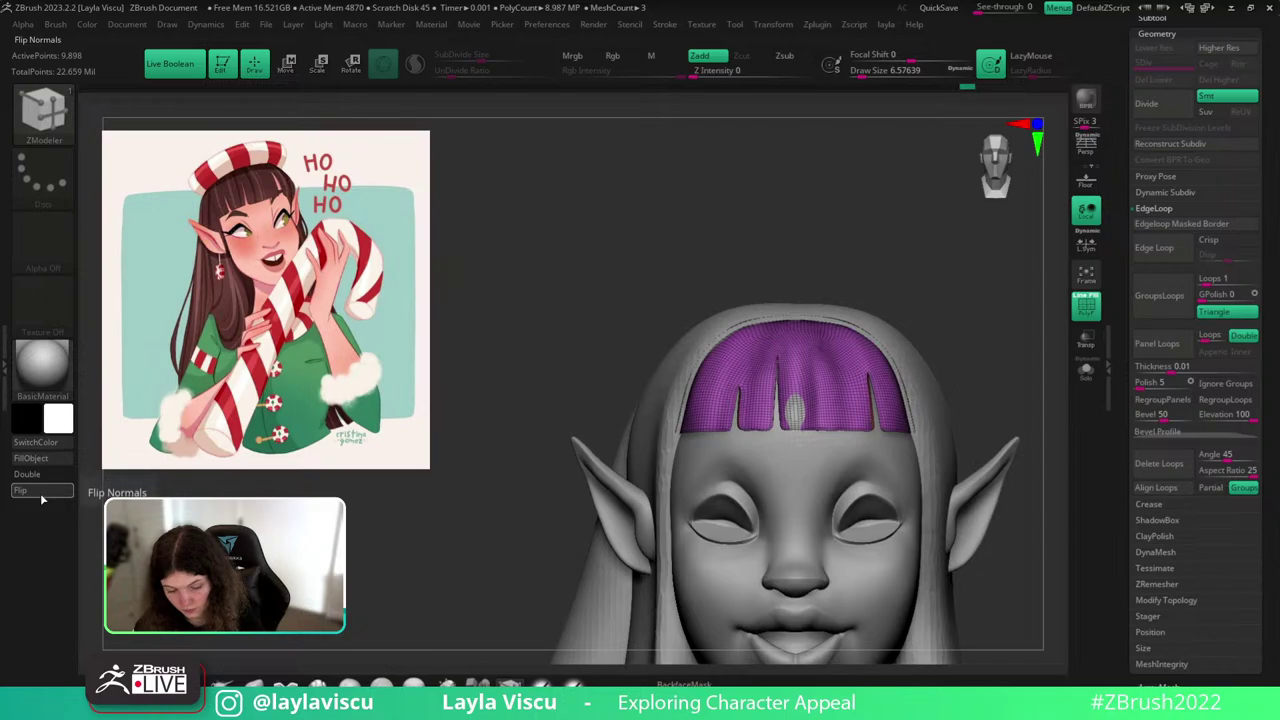
pyautogui.click(42, 498)
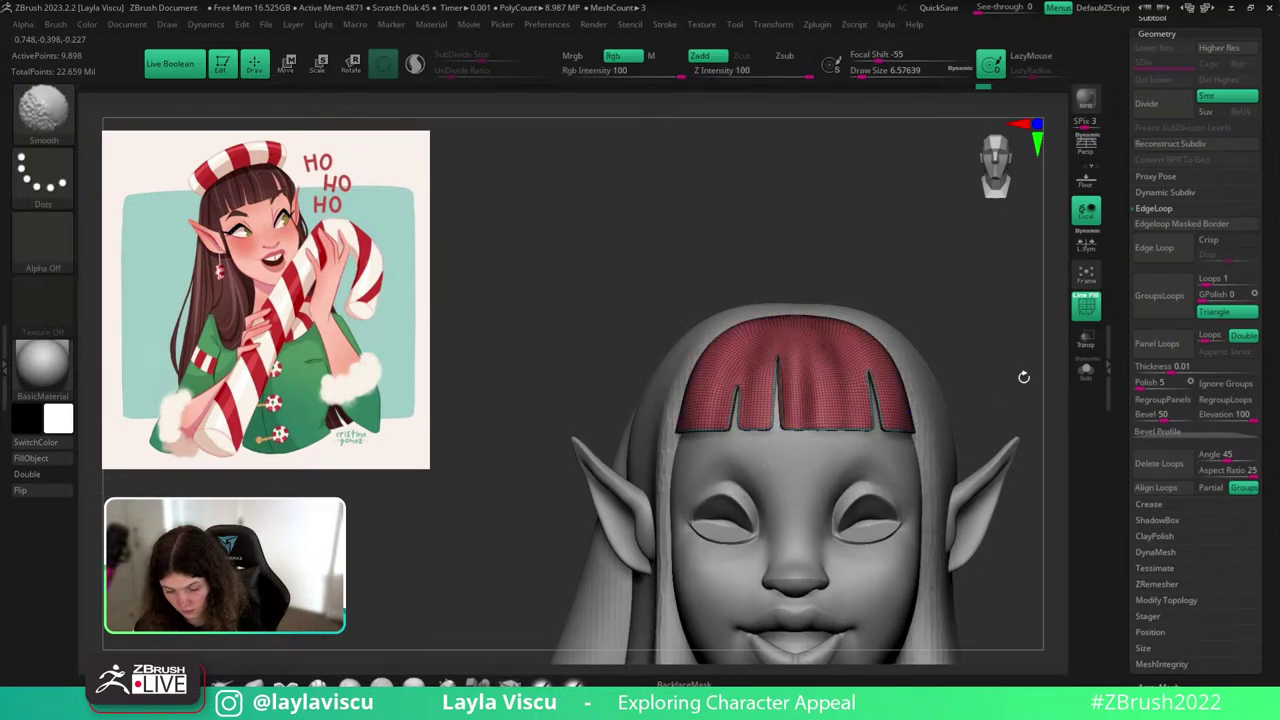
pyautogui.moveTo(1024, 377); pyautogui.dragTo(986, 225)
pyautogui.hotkey('shift', 'f')
pyautogui.hotkey('shift', 'f')
# Isolate the bangs and mask the polygroup on the inner side of the shell.
pyautogui.click(1086, 371)
pyautogui.keyDown('ctrl'); pyautogui.keyDown('shift'); pyautogui.click(800, 438); pyautogui.keyUp('shift'); pyautogui.keyUp('ctrl')
pyautogui.keyDown('ctrl'); pyautogui.click(965, 342); pyautogui.keyUp('ctrl')
pyautogui.keyDown('ctrl'); pyautogui.keyDown('shift'); pyautogui.click(961, 330); pyautogui.keyUp('shift'); pyautogui.keyUp('ctrl')
pyautogui.moveTo(961, 329); pyautogui.dragTo(976, 332)
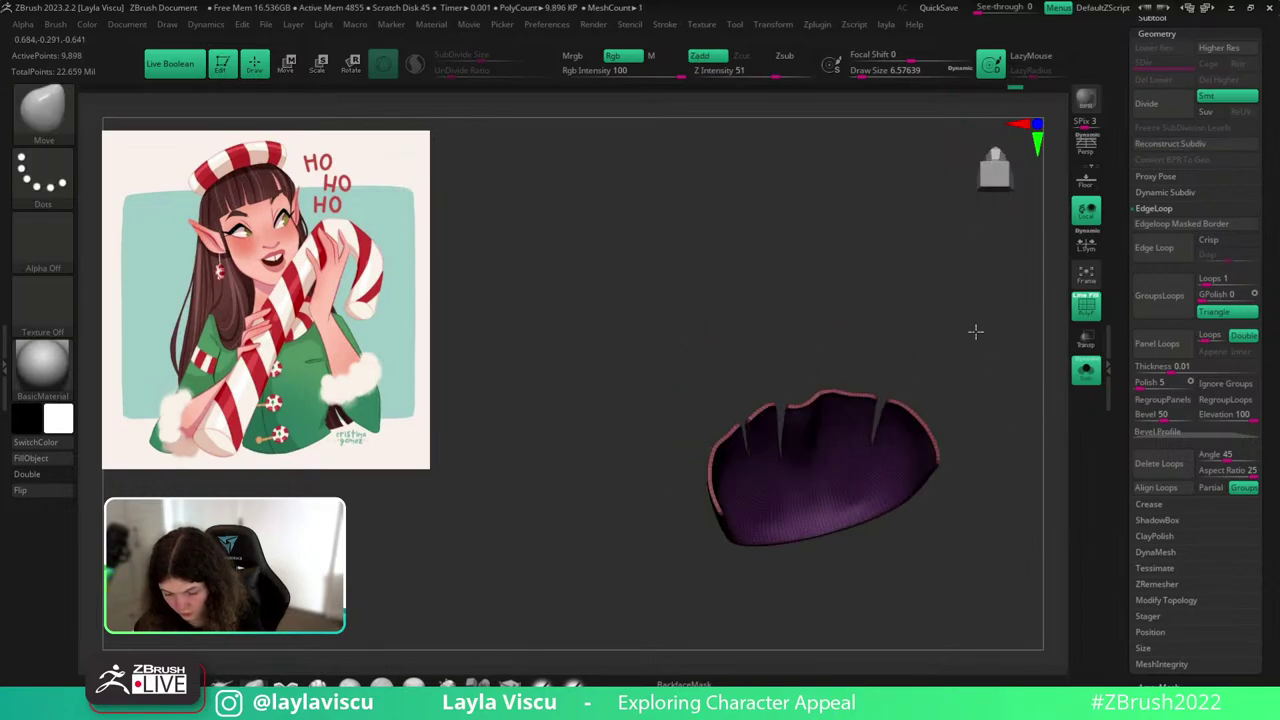
pyautogui.keyDown('ctrl'); pyautogui.moveTo(976, 332); pyautogui.dragTo(983, 491, button='right'); pyautogui.keyUp('ctrl')
# Try moving part of the bangs shell with the gizmo, invert the mask, bring back the head and clear the mask.
pyautogui.press('w')
pyautogui.moveTo(922, 605); pyautogui.dragTo(922, 600)
pyautogui.hotkey('ctrl', 'z')
pyautogui.keyDown('ctrl'); pyautogui.click(914, 358); pyautogui.keyUp('ctrl')
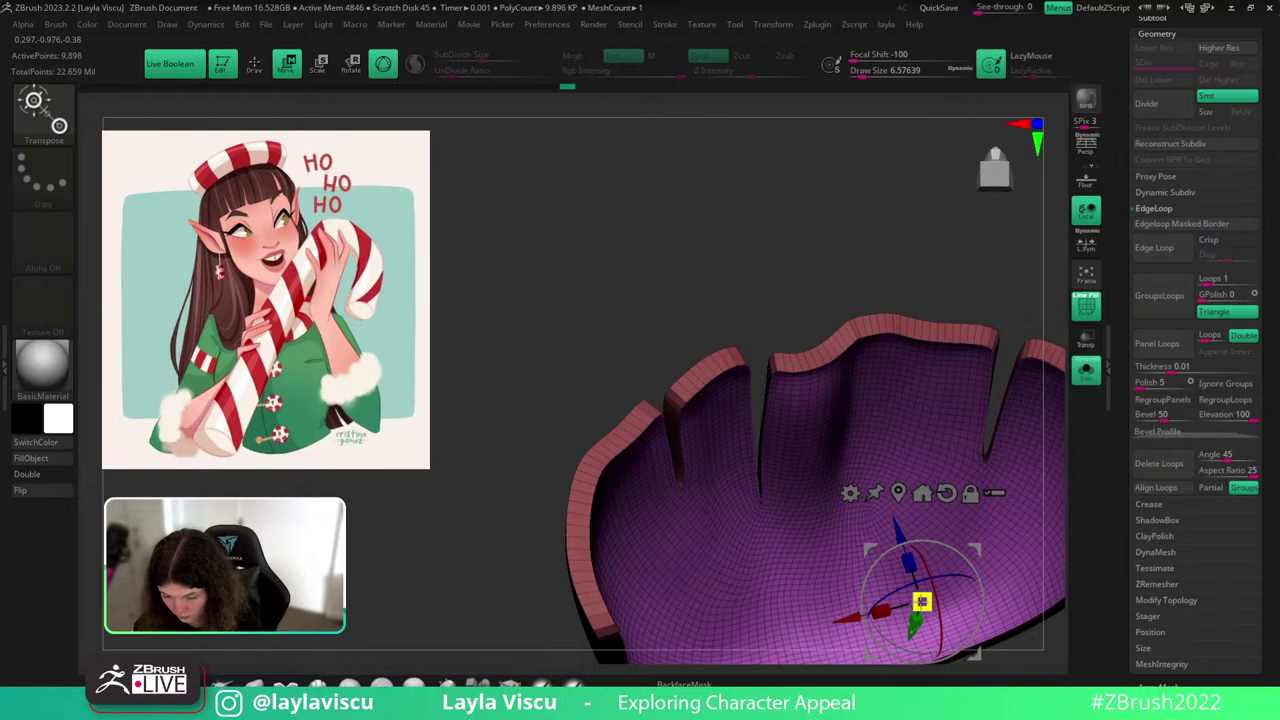
pyautogui.keyDown('ctrl'); pyautogui.moveTo(922, 600); pyautogui.dragTo(866, 386, button='right'); pyautogui.keyUp('ctrl')
pyautogui.moveTo(866, 386); pyautogui.dragTo(1088, 437)
pyautogui.click(1086, 370)
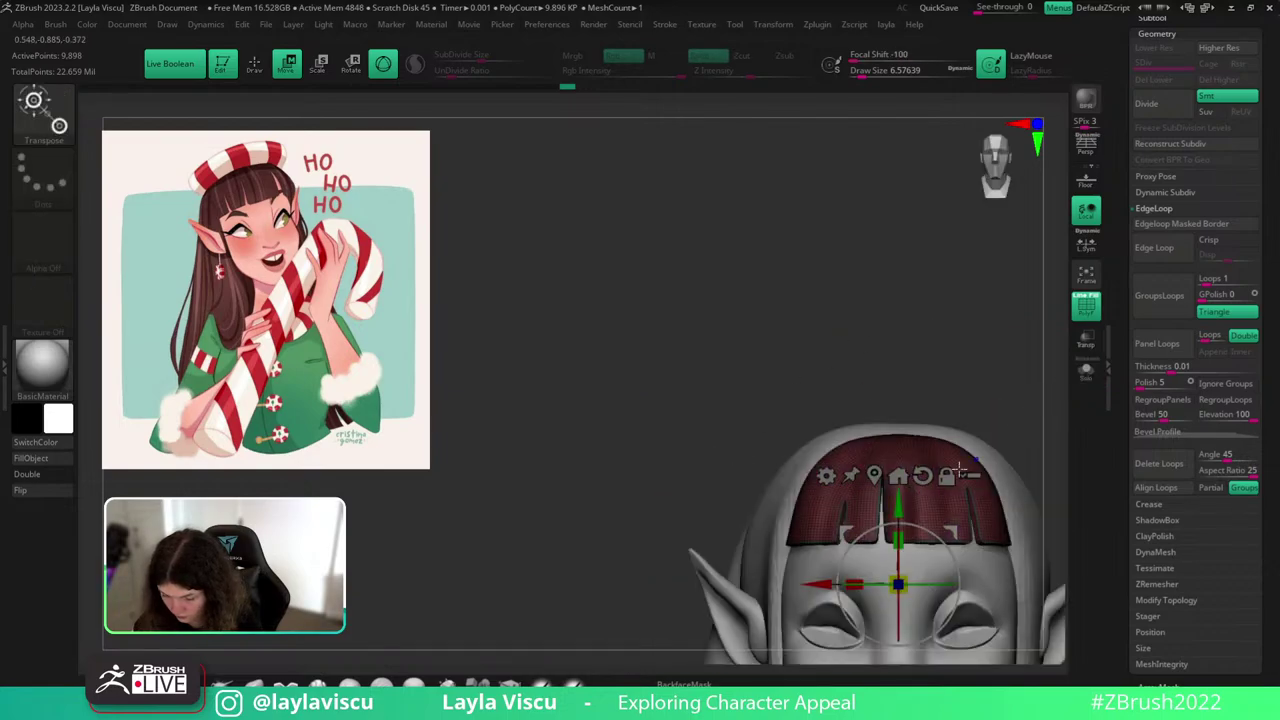
pyautogui.press('q')
pyautogui.keyDown('ctrl'); pyautogui.moveTo(670, 492); pyautogui.dragTo(686, 509); pyautogui.keyUp('ctrl')
# Subdivide the bangs to level 2 and prepare the Folly_Hair brush at a draw size of about 46.
pyautogui.keyDown('alt'); pyautogui.moveTo(1001, 503); pyautogui.dragTo(866, 283, button='right'); pyautogui.keyUp('alt')
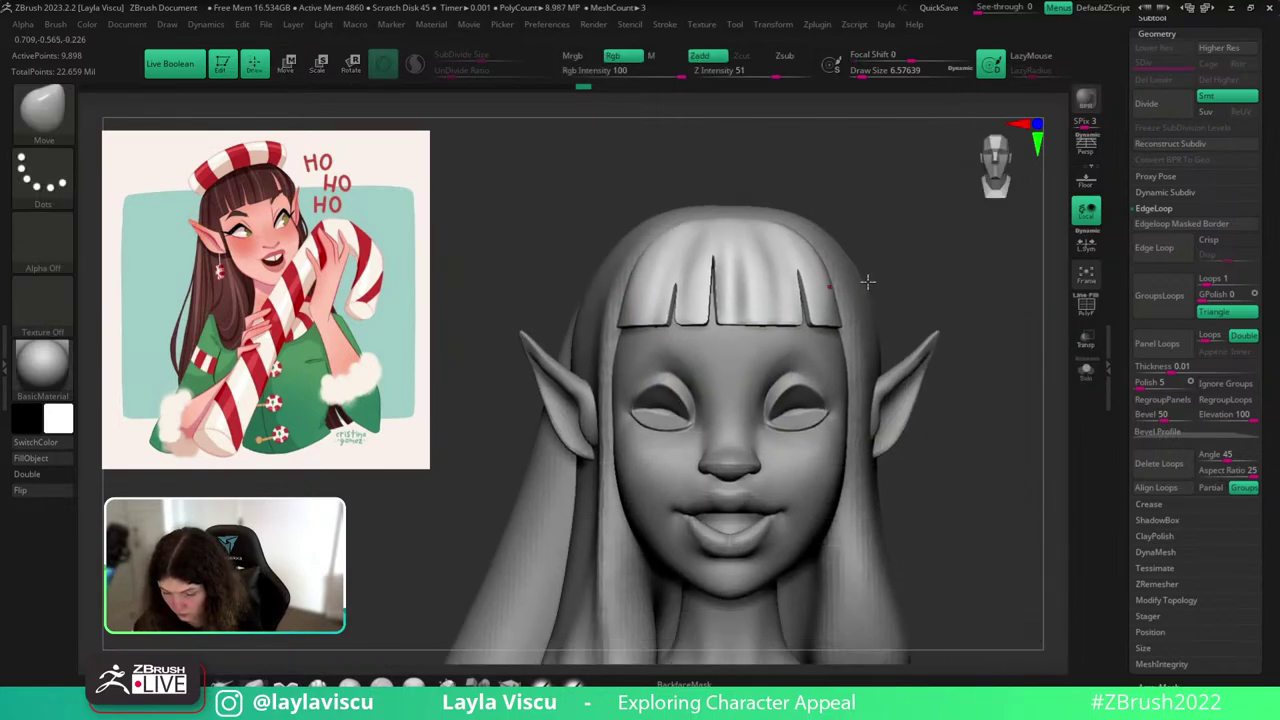
pyautogui.moveTo(927, 257); pyautogui.dragTo(931, 271)
pyautogui.hotkey('shift', 'f')
pyautogui.hotkey('shift', 'f')
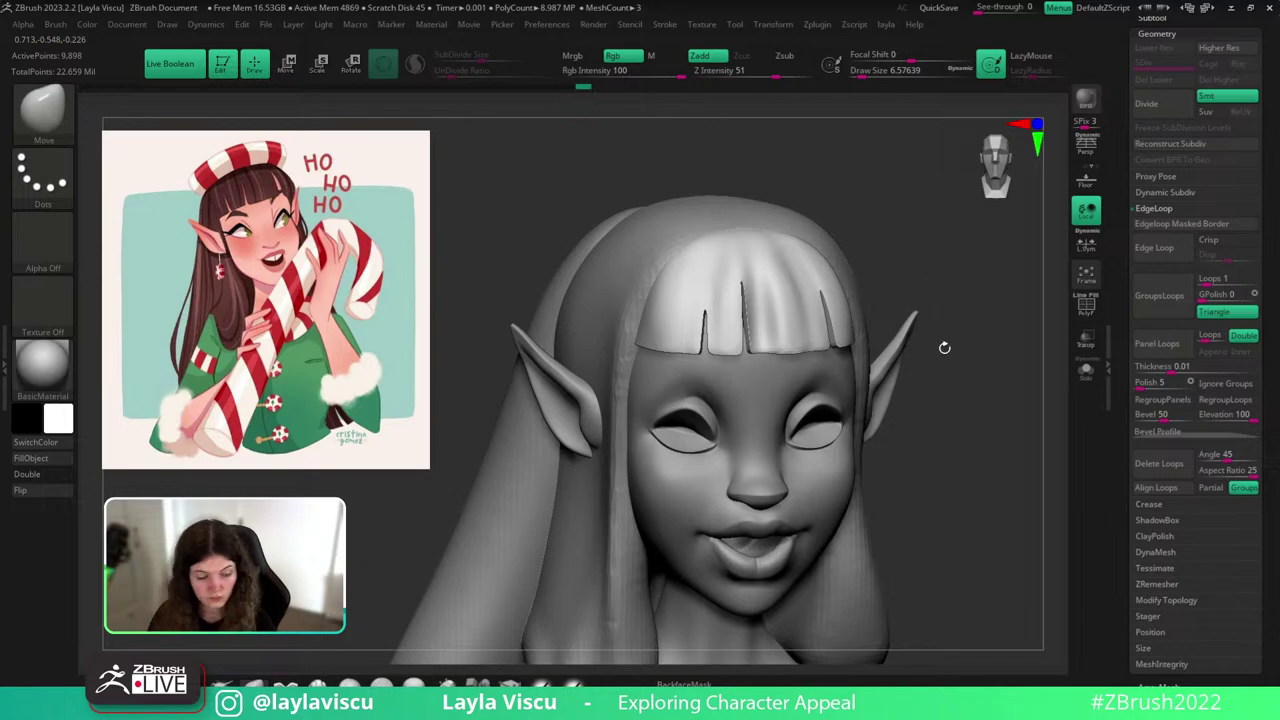
pyautogui.press('b')
pyautogui.press('f')
pyautogui.press('h')
pyautogui.hotkey('ctrl', 'd')
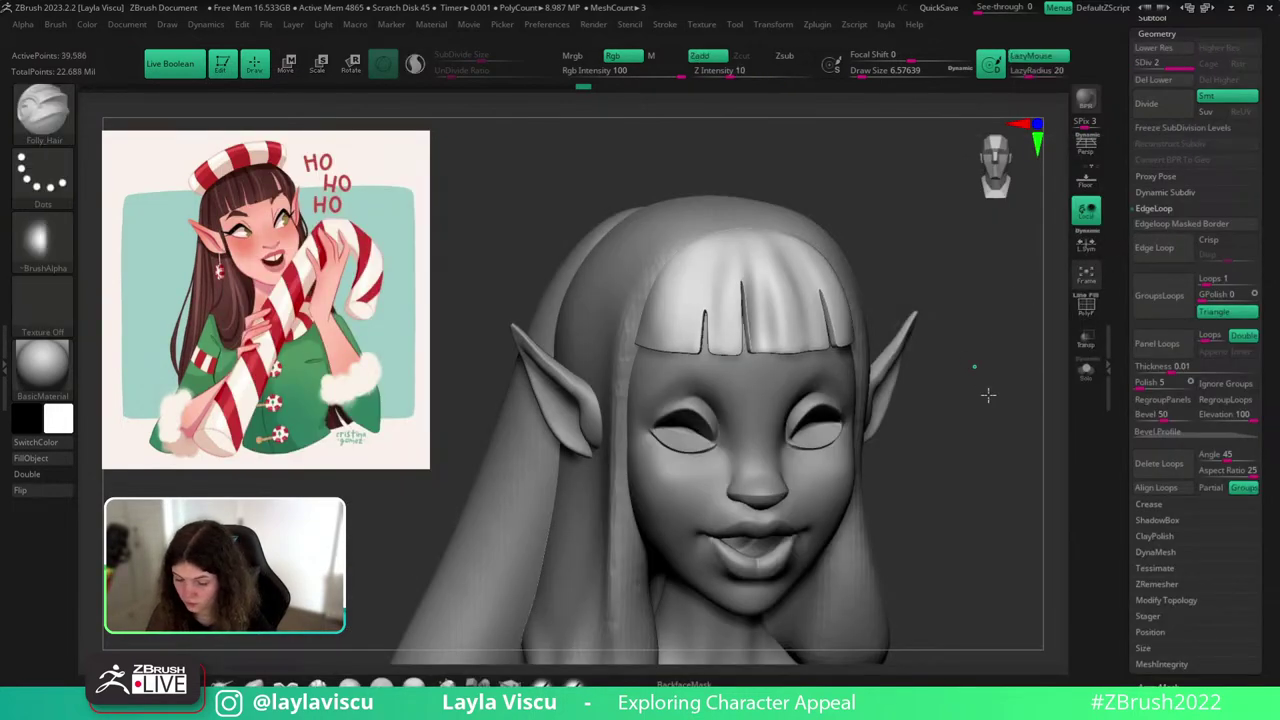
pyautogui.moveTo(988, 395); pyautogui.dragTo(917, 397)
pyautogui.keyDown('ctrl'); pyautogui.moveTo(917, 397); pyautogui.dragTo(917, 450, button='right'); pyautogui.keyUp('ctrl')
pyautogui.press('s')
pyautogui.moveTo(774, 390); pyautogui.dragTo(787, 389)
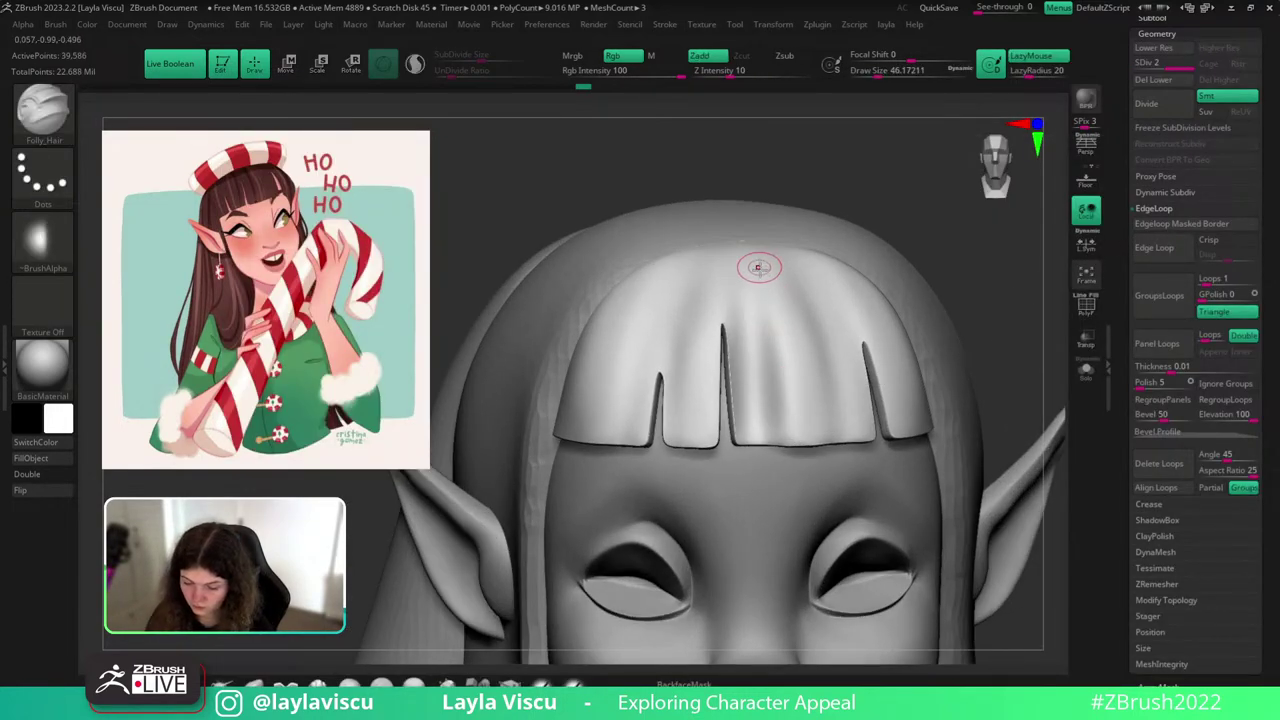
# Test and carve hair-strand grooves down the middle of the bangs with the Folly_Hair brush at a draw size of about 80.
pyautogui.moveTo(759, 268); pyautogui.dragTo(774, 489)
pyautogui.press('s')
pyautogui.moveTo(773, 366); pyautogui.dragTo(783, 366)
pyautogui.hotkey('ctrl', 'z')
pyautogui.moveTo(746, 274); pyautogui.dragTo(757, 489)
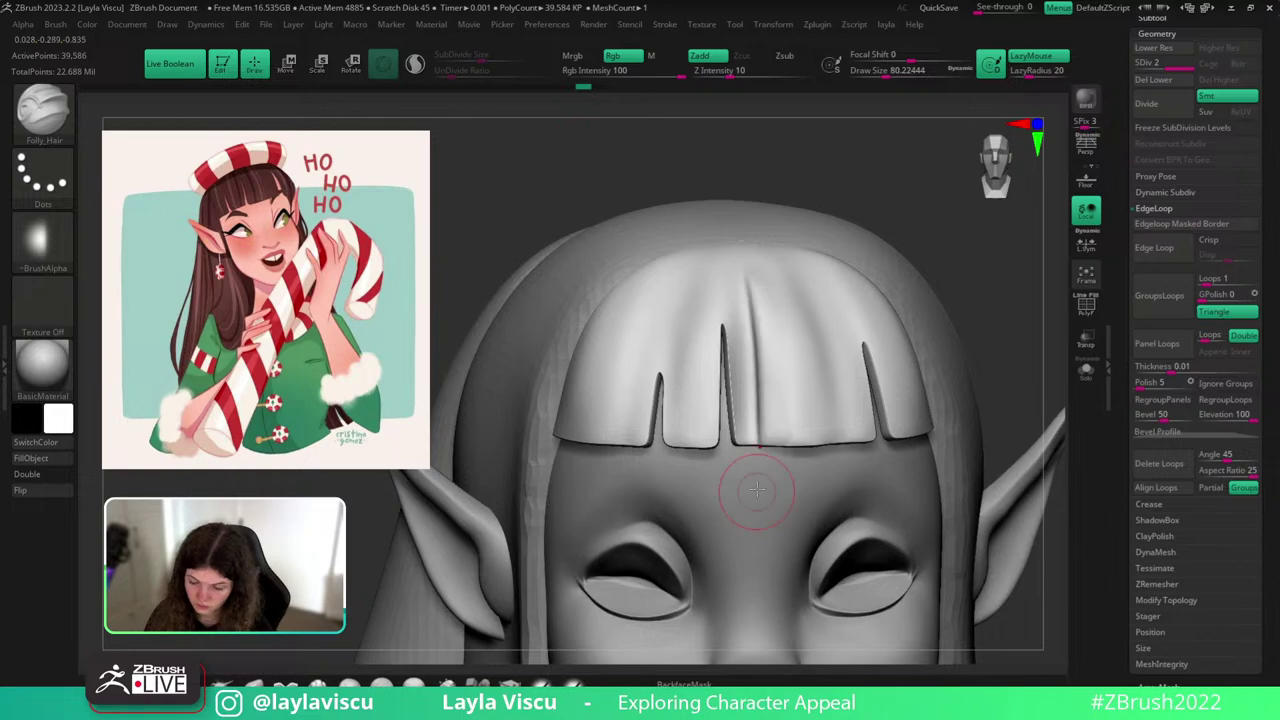
pyautogui.keyDown('ctrl'); pyautogui.moveTo(790, 400); pyautogui.dragTo(846, 229, button='right'); pyautogui.keyUp('ctrl')
pyautogui.moveTo(846, 229); pyautogui.dragTo(837, 263)
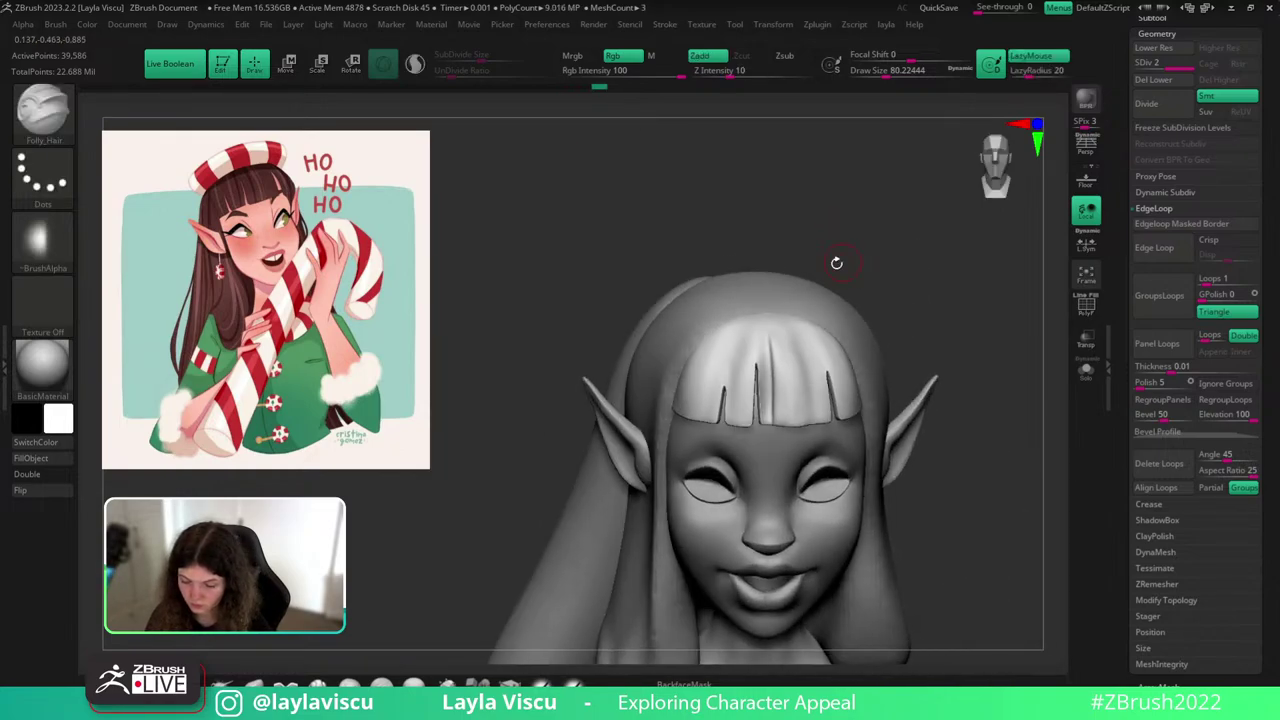
pyautogui.hotkey('ctrl', 'z')
pyautogui.moveTo(756, 315); pyautogui.dragTo(730, 463)
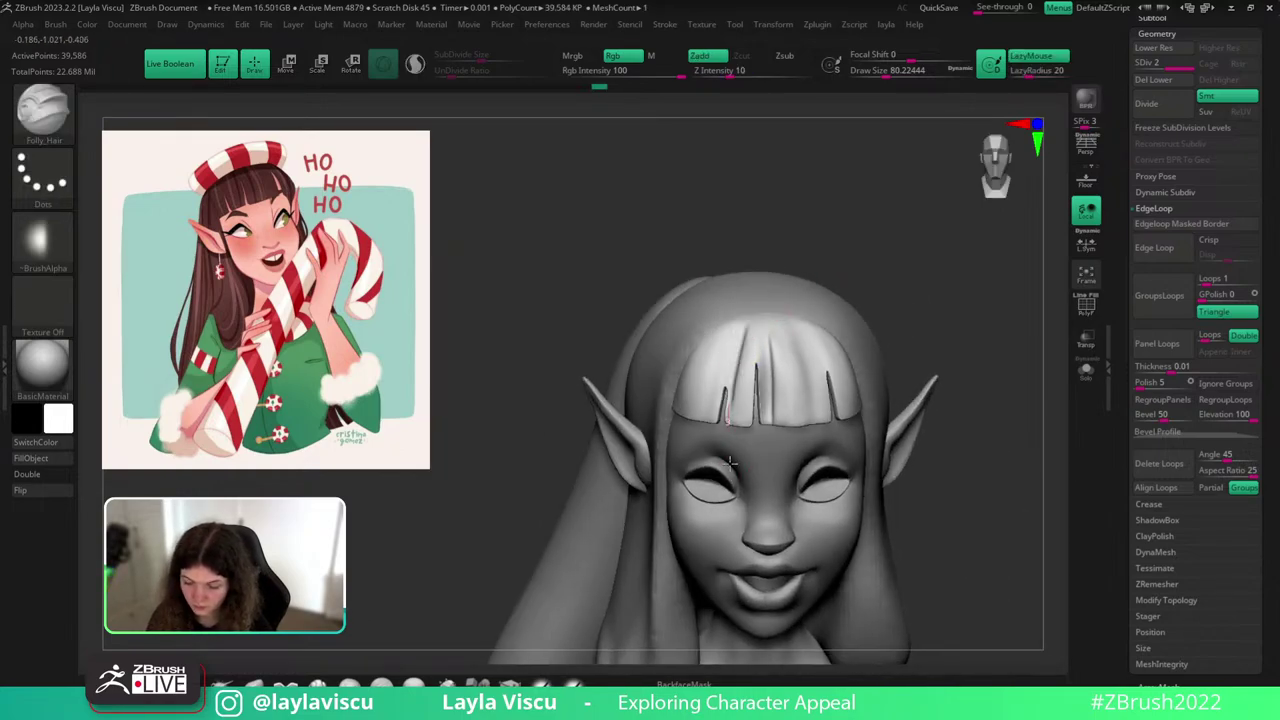
pyautogui.hotkey('ctrl', 'z')
# Carve further strand grooves across the bangs with Folly_Hair at a draw size of about 140 and smooth beside the central slit.
pyautogui.moveTo(880, 258); pyautogui.dragTo(798, 288)
pyautogui.press(']')
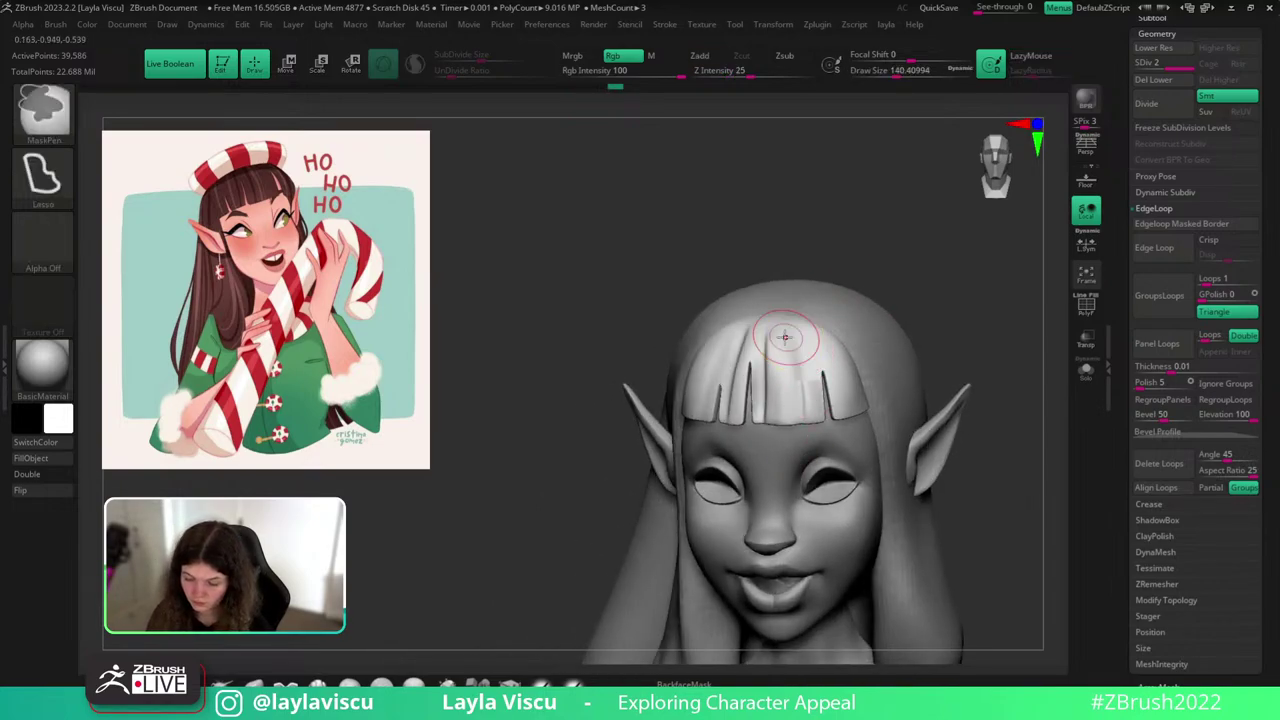
pyautogui.moveTo(890, 292); pyautogui.dragTo(877, 288)
pyautogui.moveTo(797, 331); pyautogui.dragTo(811, 403)
pyautogui.moveTo(890, 292); pyautogui.dragTo(868, 297)
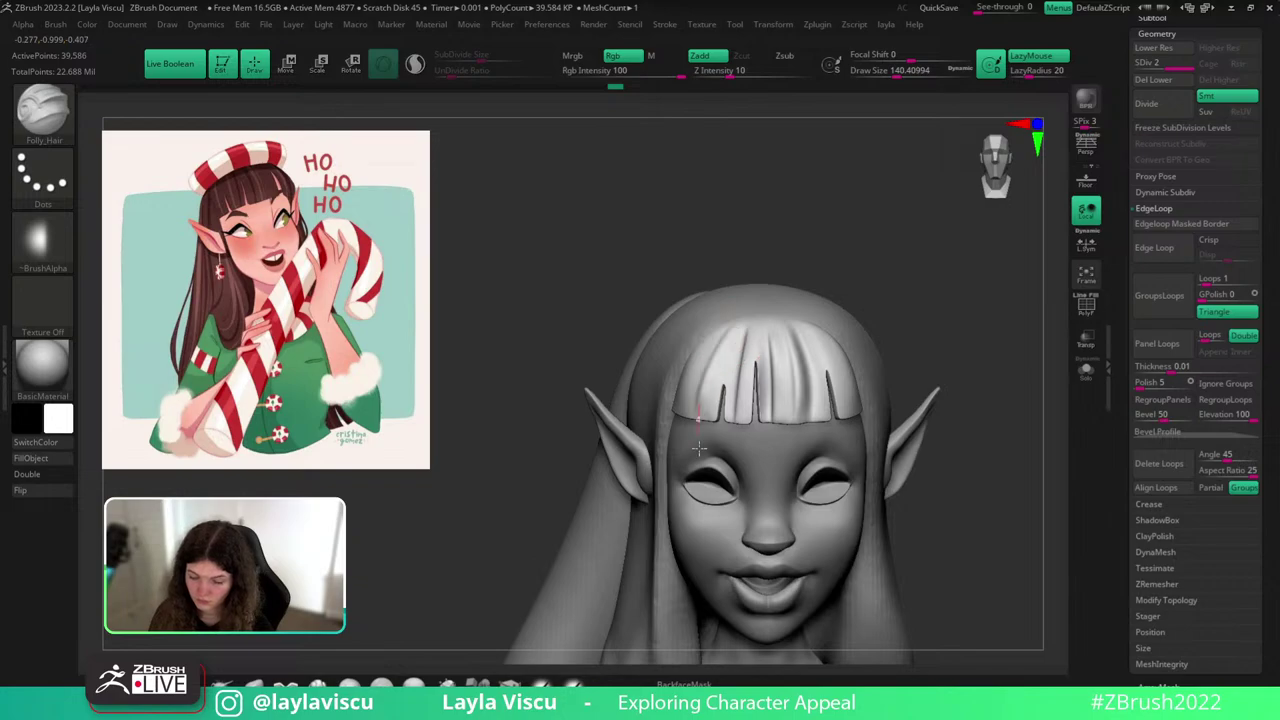
pyautogui.moveTo(894, 287)
pyautogui.mouseDown(button='right')
pyautogui.moveTo(931, 317)
pyautogui.moveTo(906, 286)
pyautogui.moveTo(892, 302)
pyautogui.mouseUp(button='right')
pyautogui.keyDown('ctrl'); pyautogui.moveTo(786, 329); pyautogui.dragTo(795, 499, button='right'); pyautogui.keyUp('ctrl')
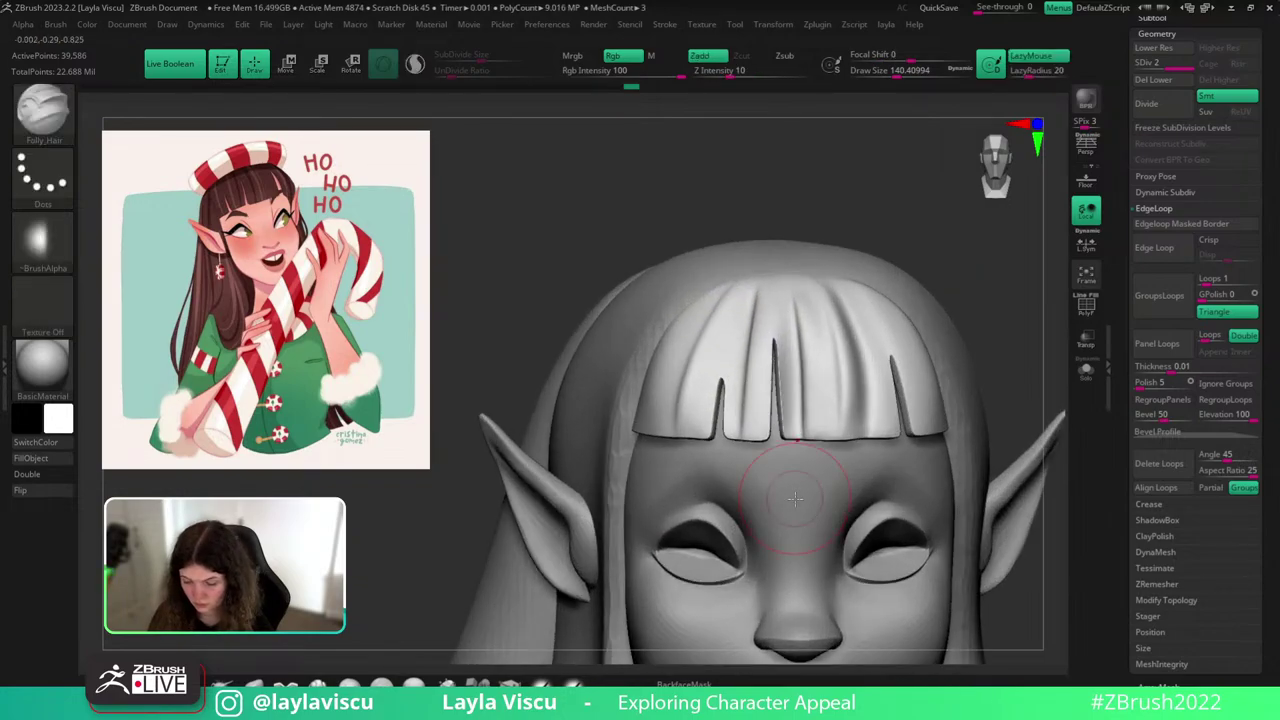
pyautogui.moveTo(796, 412)
pyautogui.keyDown('shift'); pyautogui.mouseDown()
pyautogui.moveTo(802, 332)
pyautogui.moveTo(762, 359)
pyautogui.moveTo(780, 385)
pyautogui.mouseUp(); pyautogui.keyUp('shift')
# Flatten the strands around the central slit of the bangs with the hPolish brush at a draw size of about 62.
pyautogui.press('s')
pyautogui.press('b')
pyautogui.press('h')
pyautogui.press('p')
pyautogui.press('s')
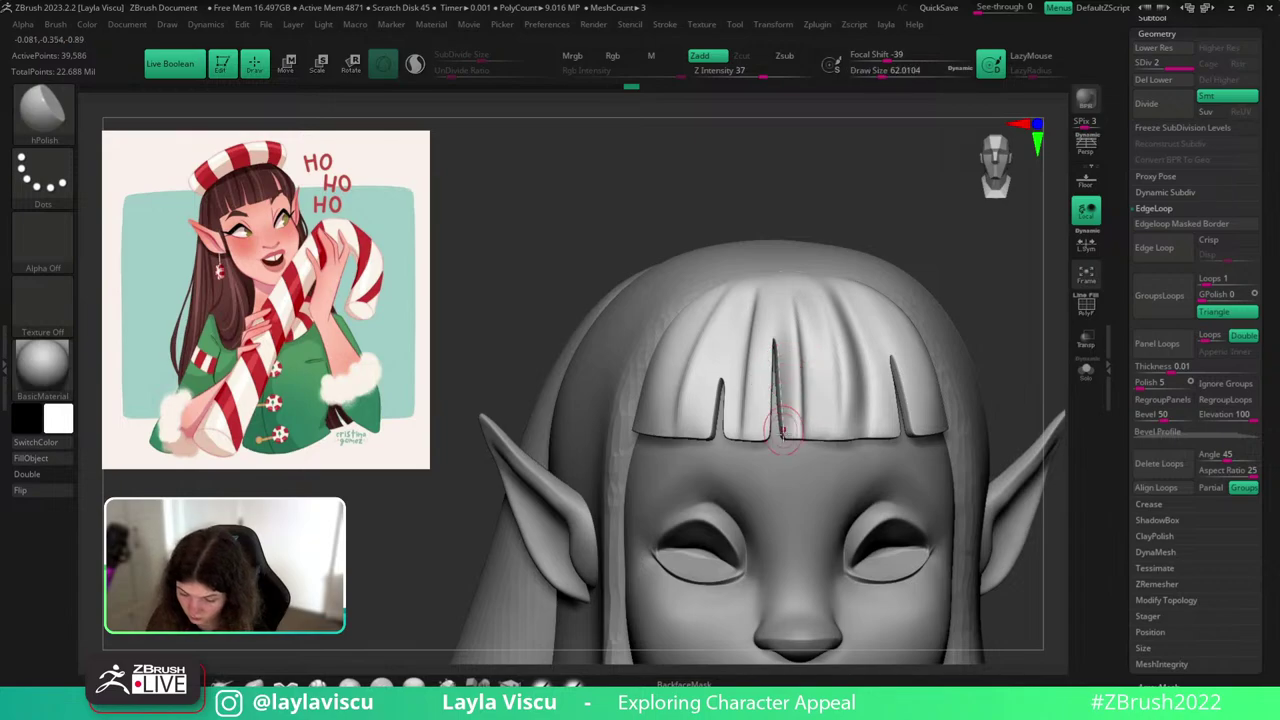
pyautogui.moveTo(808, 274); pyautogui.dragTo(814, 266, button='right')
pyautogui.moveTo(781, 340)
pyautogui.mouseDown()
pyautogui.moveTo(769, 401)
pyautogui.moveTo(767, 381)
pyautogui.mouseUp()
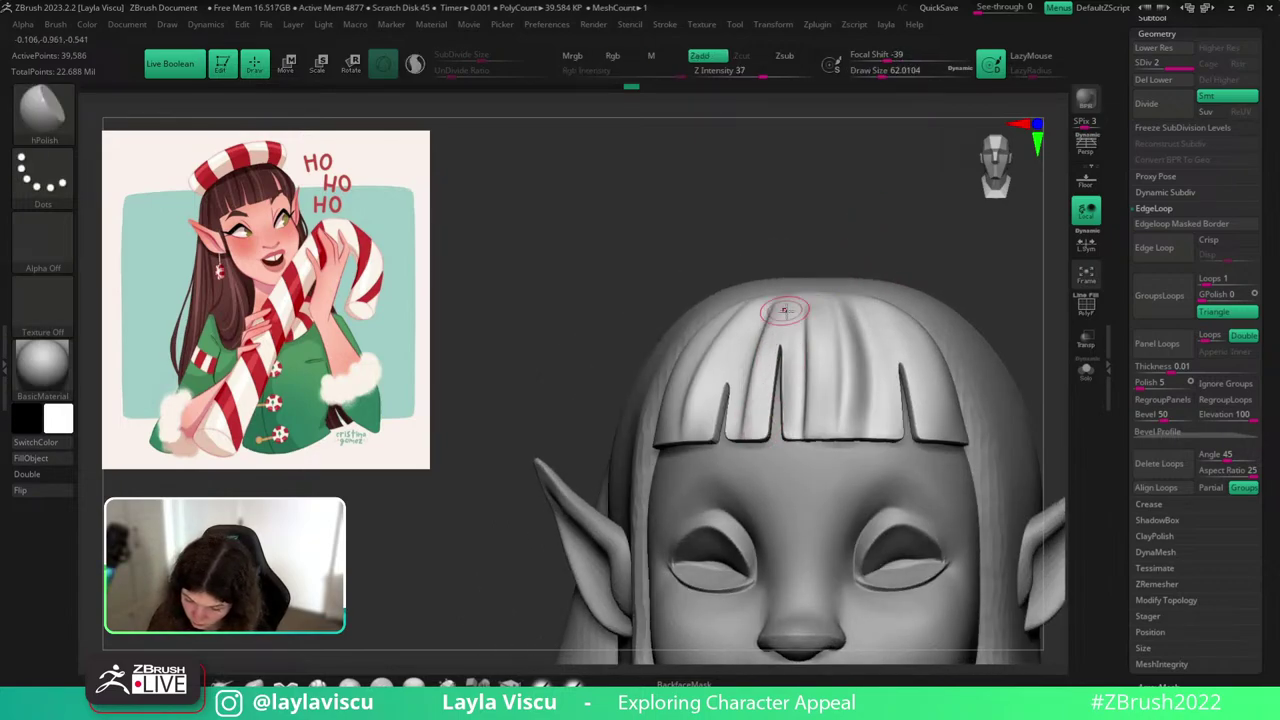
pyautogui.moveTo(884, 254)
pyautogui.mouseDown()
pyautogui.moveTo(911, 246)
pyautogui.moveTo(908, 287)
pyautogui.mouseUp()
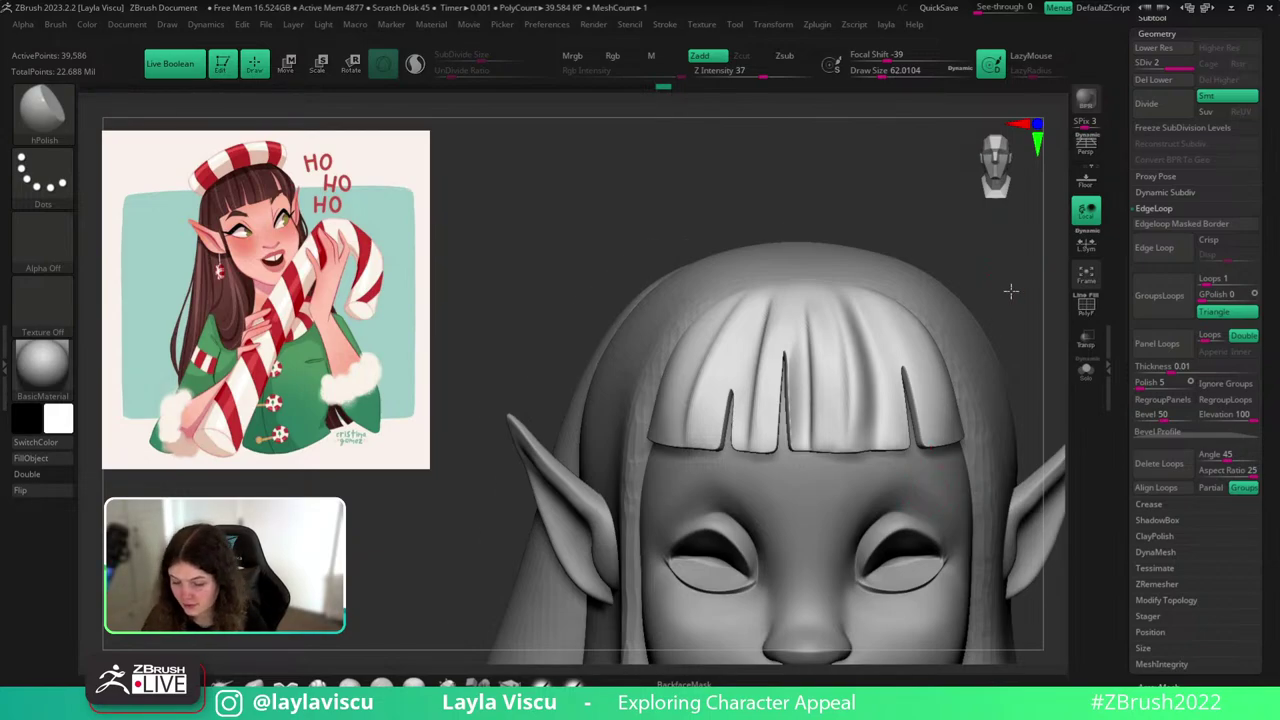
# Polish the outer strands on both sides of the bangs with hPolish, raising the draw size to about 94.
pyautogui.moveTo(1011, 290); pyautogui.dragTo(940, 336)
pyautogui.moveTo(683, 412)
pyautogui.mouseDown()
pyautogui.moveTo(694, 352)
pyautogui.moveTo(655, 338)
pyautogui.mouseUp()
pyautogui.press('s')
pyautogui.moveTo(970, 250)
pyautogui.mouseDown()
pyautogui.moveTo(897, 227)
pyautogui.moveTo(894, 211)
pyautogui.moveTo(863, 259)
pyautogui.mouseUp()
pyautogui.moveTo(873, 420); pyautogui.dragTo(834, 297)
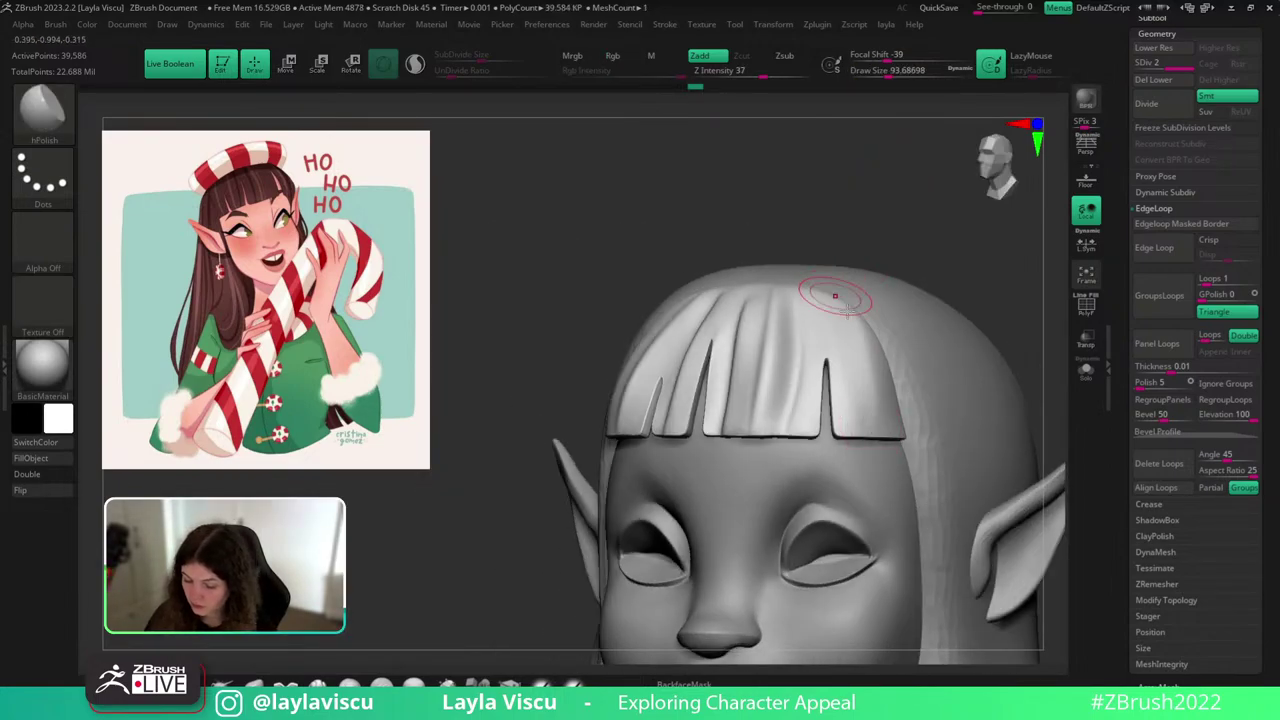
pyautogui.moveTo(874, 230); pyautogui.dragTo(868, 256)
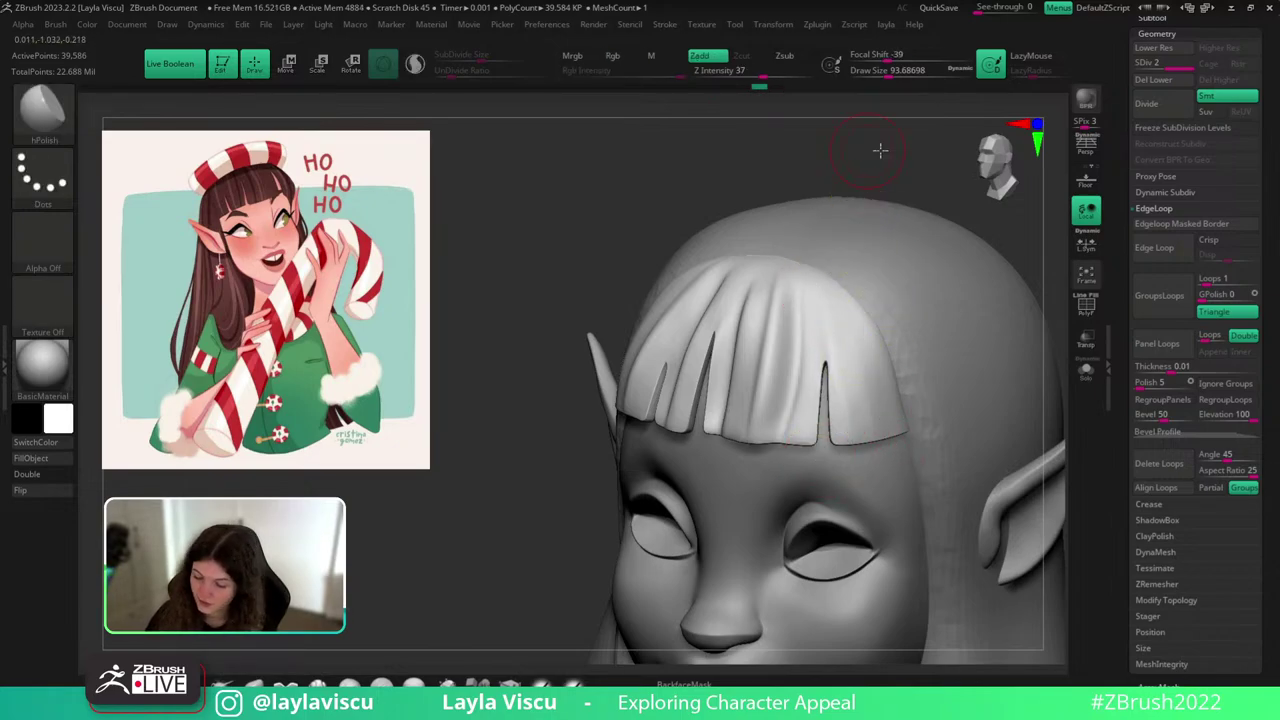
# Refine and smooth the outer strand surface around the slit nearest the side of the bangs.
pyautogui.keyDown('shift'); pyautogui.moveTo(880, 151); pyautogui.dragTo(889, 205); pyautogui.keyUp('shift')
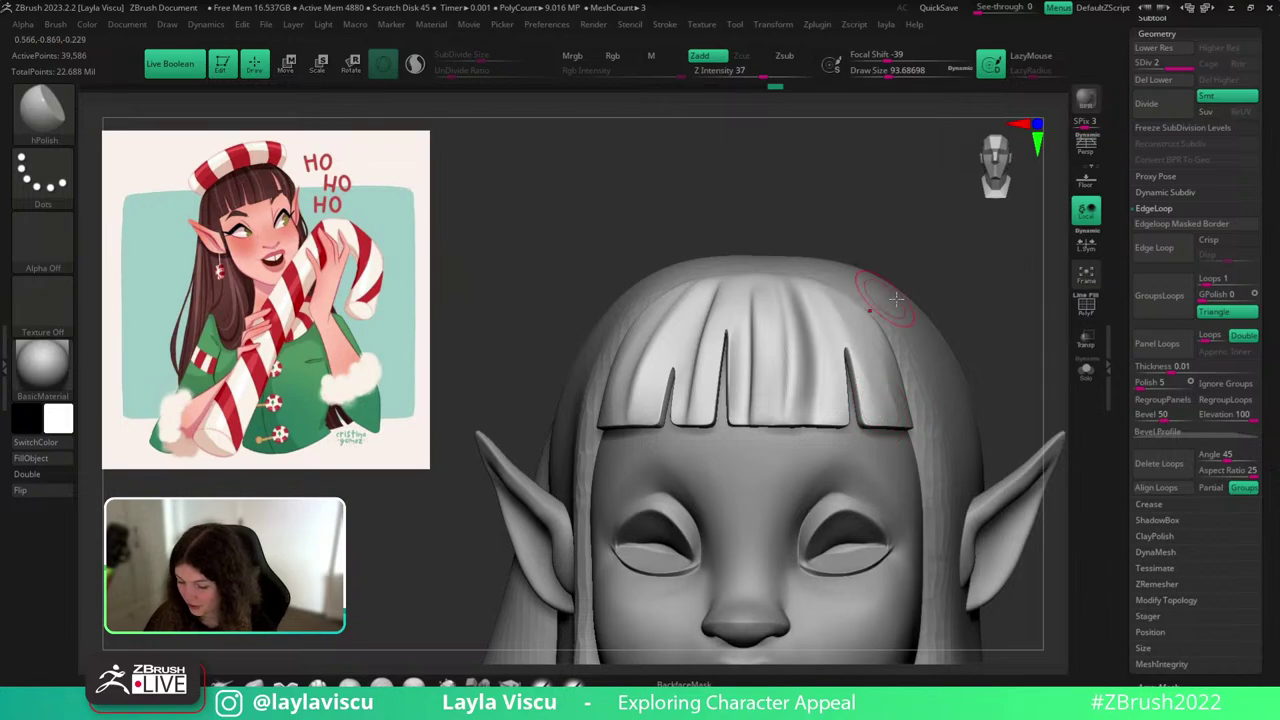
pyautogui.moveTo(896, 299); pyautogui.dragTo(947, 304, button='right')
pyautogui.moveTo(896, 395); pyautogui.dragTo(872, 299)
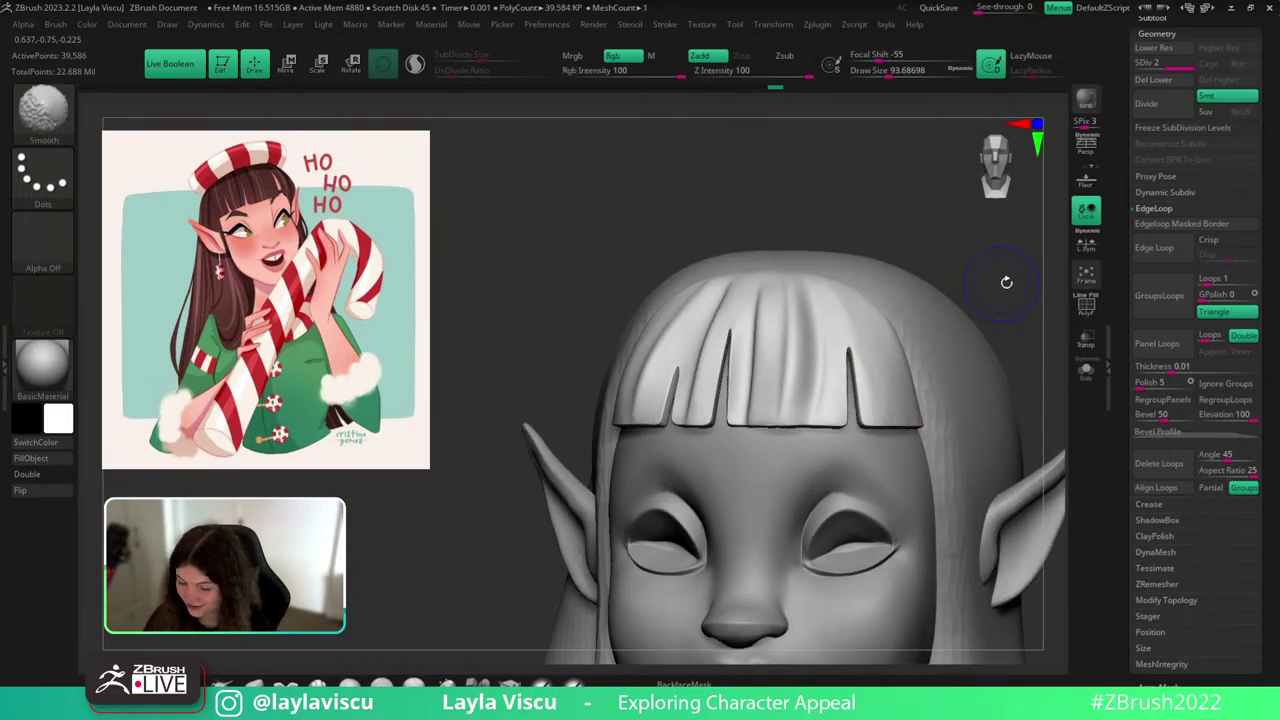
pyautogui.hotkey('ctrl', 'shift', 'z')
pyautogui.moveTo(860, 330); pyautogui.dragTo(841, 249)
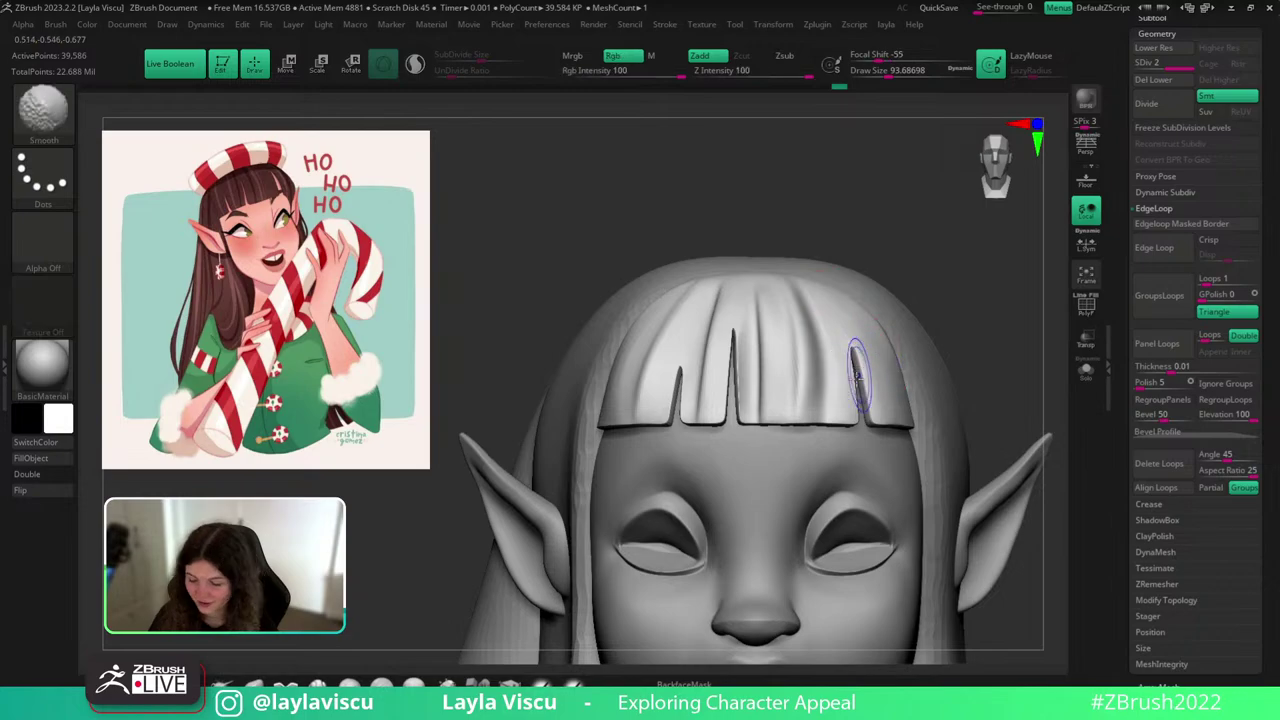
# Smooth the surface around the slit nearest the side of the bangs, testing and undoing one more stroke on the neighbouring strand.
pyautogui.keyDown('shift'); pyautogui.moveTo(862, 378); pyautogui.dragTo(808, 296); pyautogui.keyUp('shift')
pyautogui.moveTo(803, 417)
pyautogui.mouseDown()
pyautogui.moveTo(771, 246)
pyautogui.moveTo(805, 325)
pyautogui.mouseUp()
pyautogui.moveTo(806, 388); pyautogui.dragTo(797, 228)
pyautogui.hotkey('ctrl', 'z')
pyautogui.moveTo(846, 143)
pyautogui.mouseDown()
pyautogui.moveTo(826, 157)
pyautogui.moveTo(785, 150)
pyautogui.mouseUp()
# Reshape the lower edge and thickness of the bangs from below with the Move brush at a draw size of about 149.
pyautogui.press('b')
pyautogui.press('d')
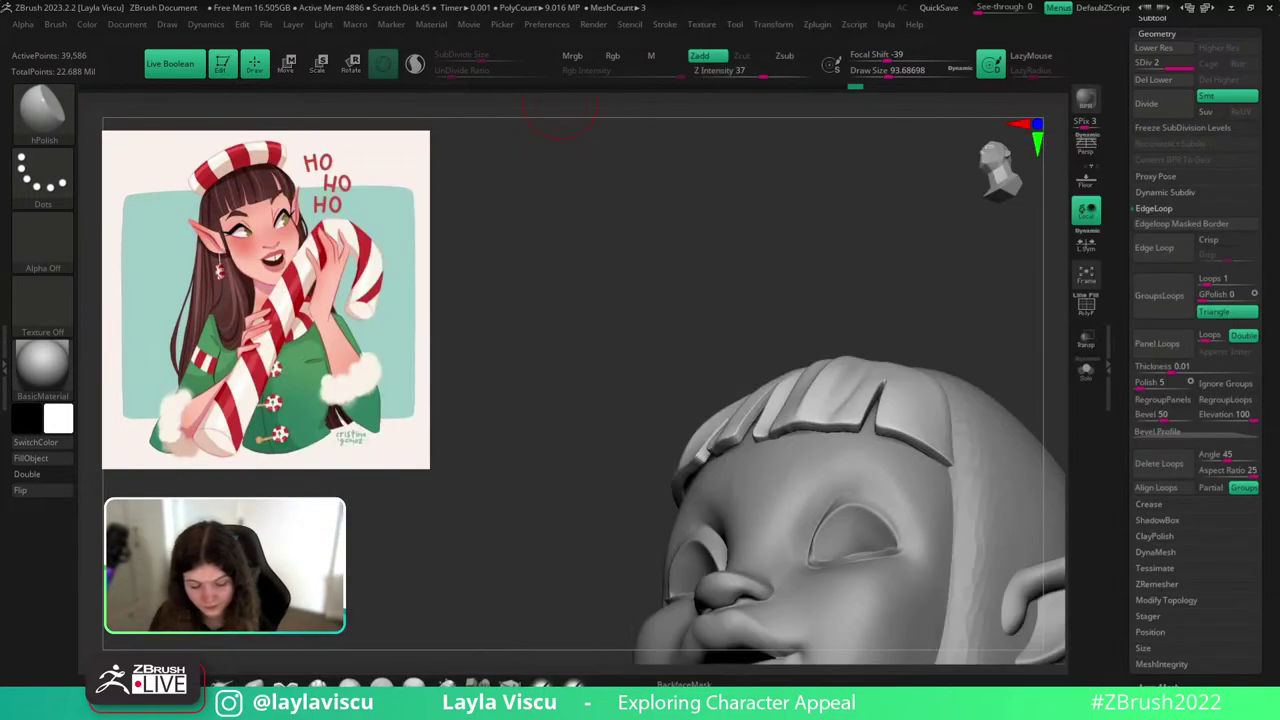
pyautogui.click(254, 684)
pyautogui.moveTo(894, 312); pyautogui.dragTo(888, 294)
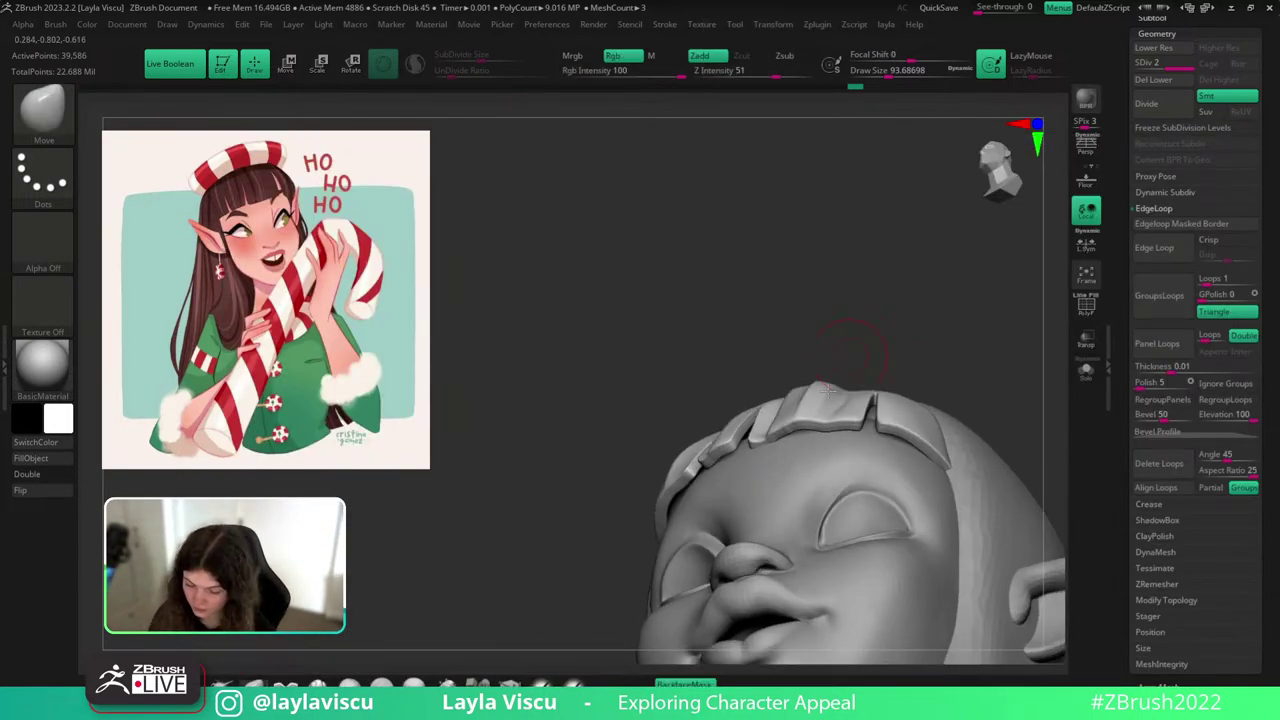
pyautogui.press('s')
pyautogui.click(812, 428)
pyautogui.moveTo(811, 430); pyautogui.dragTo(821, 416)
pyautogui.moveTo(883, 340); pyautogui.dragTo(906, 295)
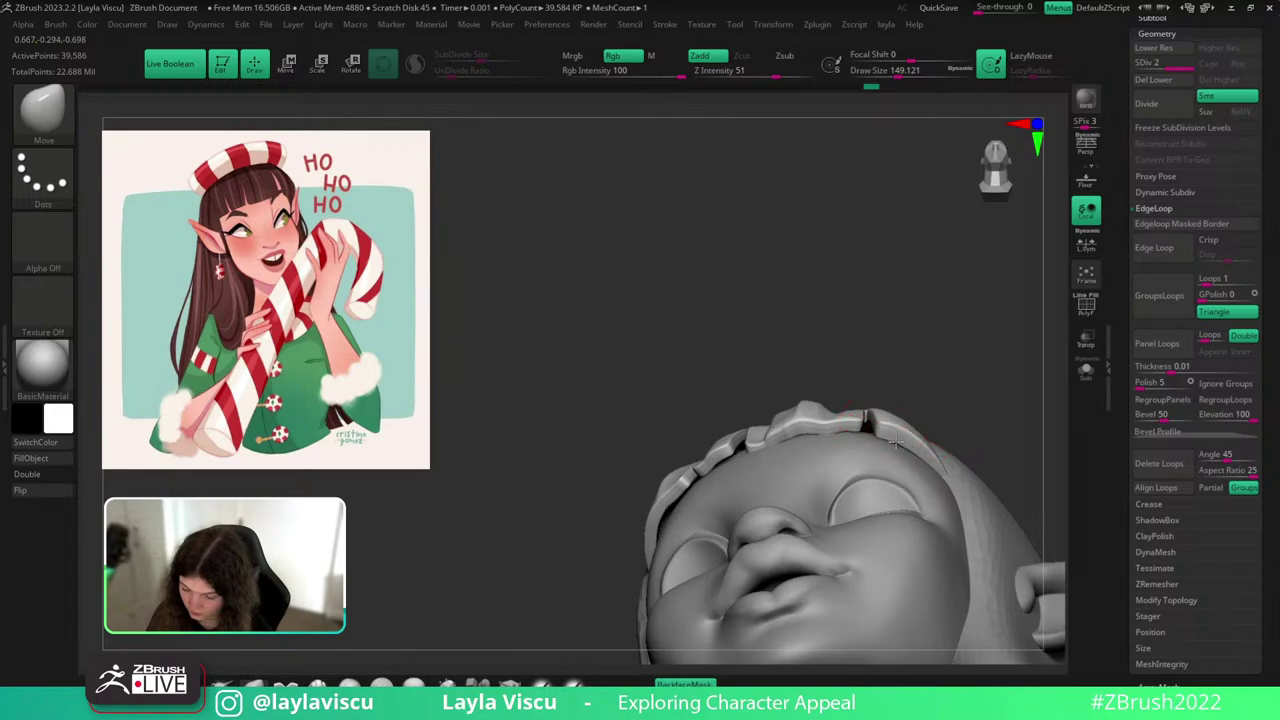
pyautogui.moveTo(784, 352); pyautogui.dragTo(655, 515)
pyautogui.moveTo(822, 338); pyautogui.dragTo(880, 470)
pyautogui.keyDown('ctrl'); pyautogui.moveTo(885, 470); pyautogui.dragTo(900, 420, button='right'); pyautogui.keyUp('ctrl')
pyautogui.keyDown('shift'); pyautogui.moveTo(915, 425); pyautogui.dragTo(969, 443); pyautogui.keyUp('shift')
pyautogui.keyDown('ctrl'); pyautogui.moveTo(805, 381); pyautogui.dragTo(850, 440, button='right'); pyautogui.keyUp('ctrl')
pyautogui.moveTo(980, 337); pyautogui.dragTo(1008, 380)
pyautogui.moveTo(993, 303); pyautogui.dragTo(922, 290)
# Turn off backface masking for the Move brush and reduce its draw size to about 74.
pyautogui.click(688, 679)
pyautogui.press('s')
pyautogui.moveTo(886, 337); pyautogui.dragTo(878, 337)
pyautogui.press('s')
pyautogui.moveTo(886, 337); pyautogui.dragTo(880, 337)
pyautogui.moveTo(885, 336); pyautogui.dragTo(880, 331)
pyautogui.keyDown('ctrl'); pyautogui.moveTo(880, 322); pyautogui.dragTo(803, 186, button='right'); pyautogui.keyUp('ctrl')
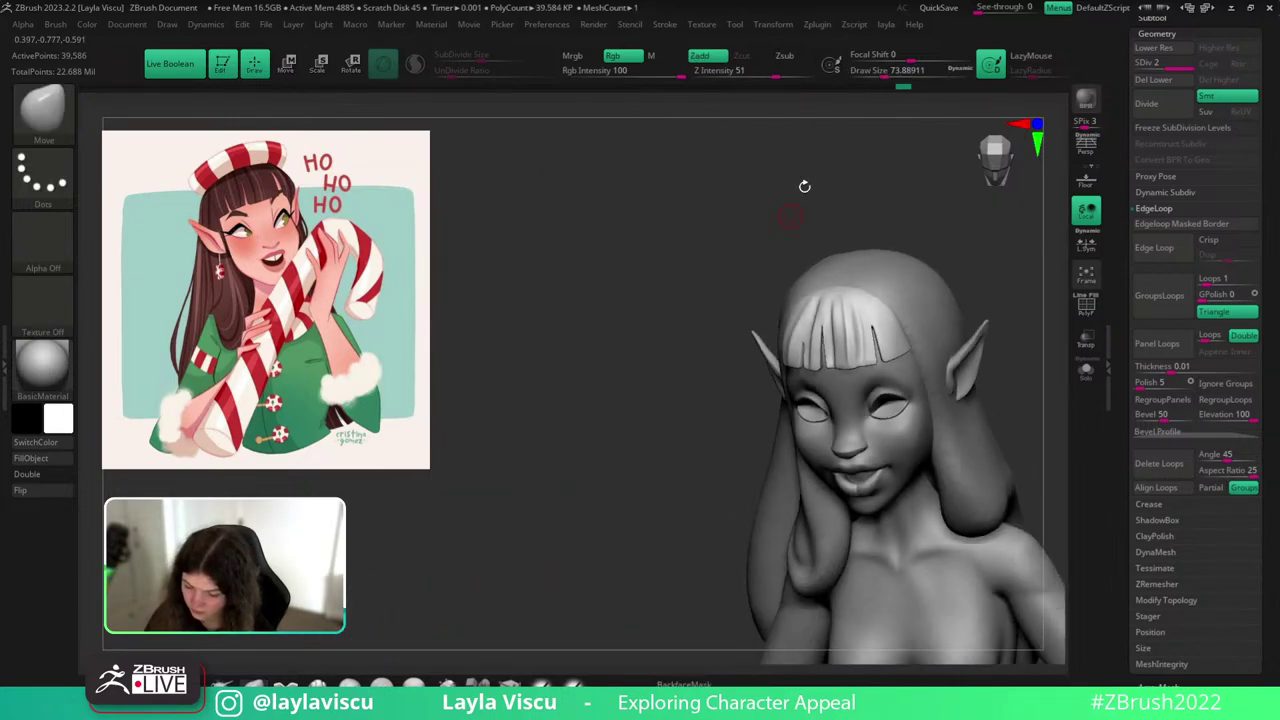
pyautogui.keyDown('shift'); pyautogui.moveTo(985, 392); pyautogui.dragTo(1003, 362); pyautogui.keyUp('shift')
pyautogui.keyDown('ctrl'); pyautogui.moveTo(920, 390); pyautogui.dragTo(938, 410, button='right'); pyautogui.keyUp('ctrl')
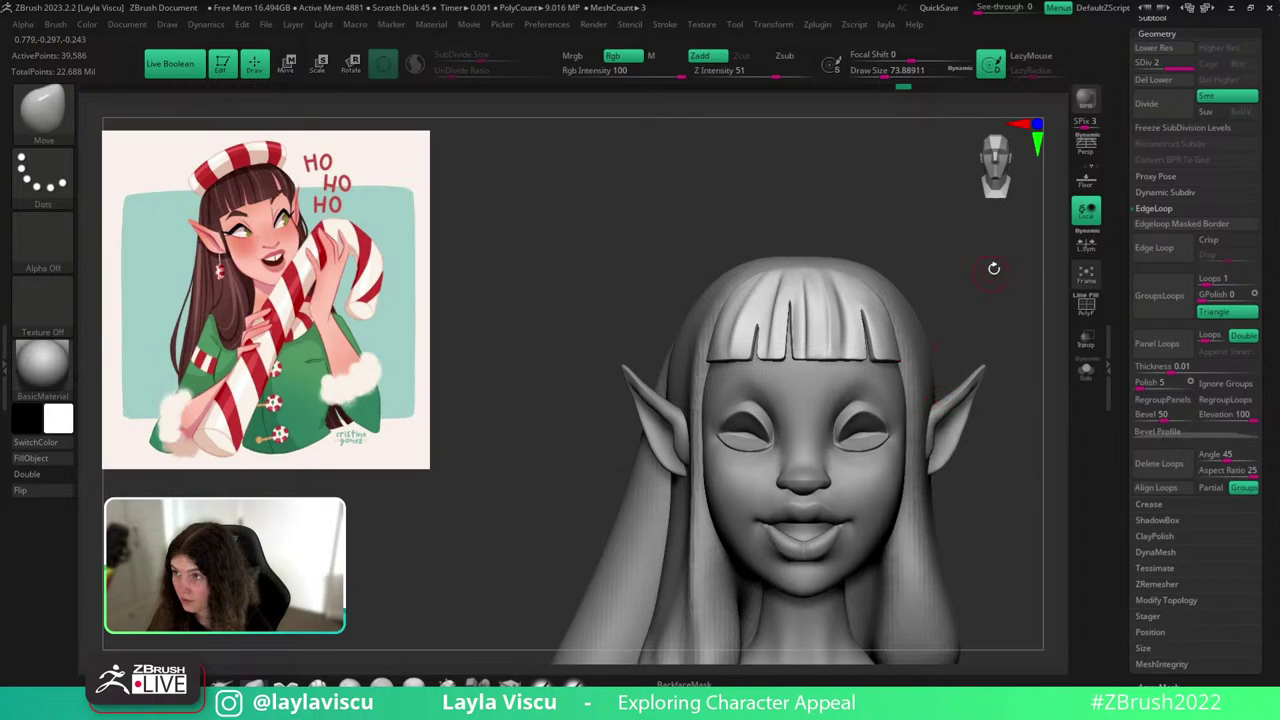
# Refine the hem corners on both sides of the side slit with the Move brush, varying the draw size between about 25 and 54.
pyautogui.moveTo(1000, 262); pyautogui.dragTo(952, 338)
pyautogui.keyDown('ctrl'); pyautogui.moveTo(839, 332); pyautogui.dragTo(890, 432, button='right'); pyautogui.keyUp('ctrl')
pyautogui.press('s')
pyautogui.moveTo(839, 340); pyautogui.dragTo(835, 340)
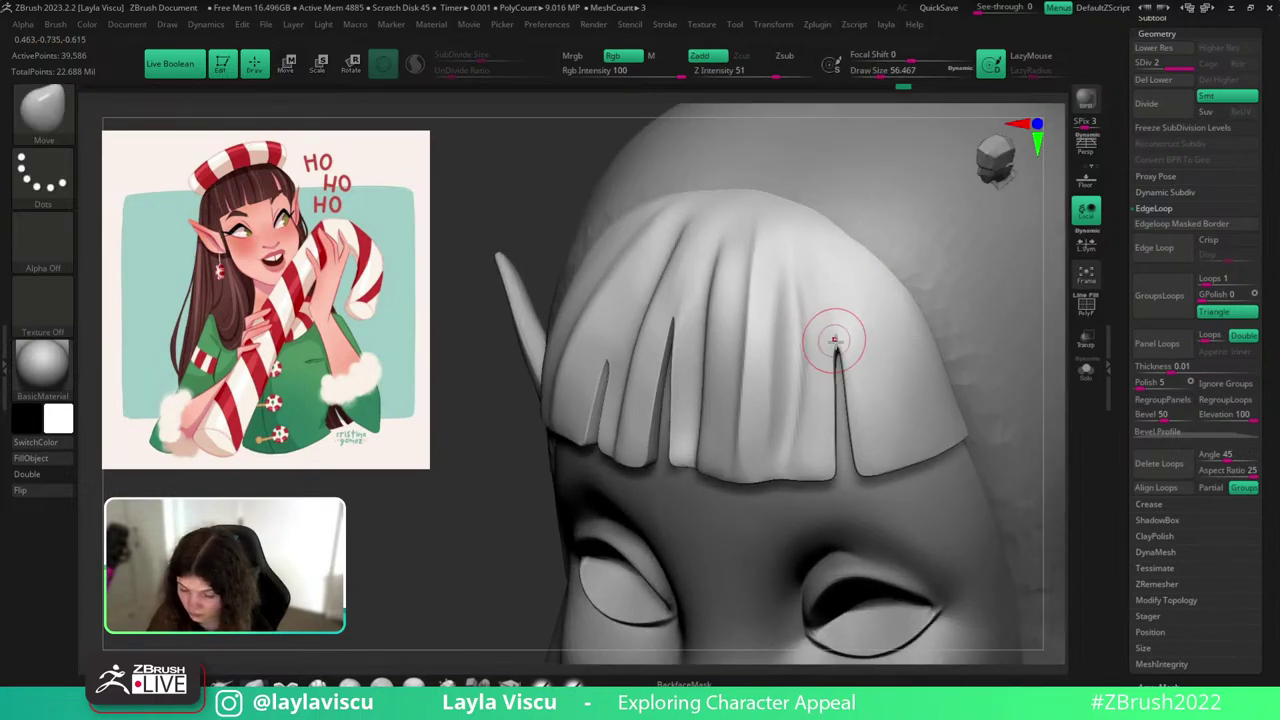
pyautogui.keyDown('ctrl'); pyautogui.moveTo(835, 328); pyautogui.dragTo(806, 244, button='right'); pyautogui.keyUp('ctrl')
pyautogui.moveTo(1029, 306); pyautogui.dragTo(1008, 262)
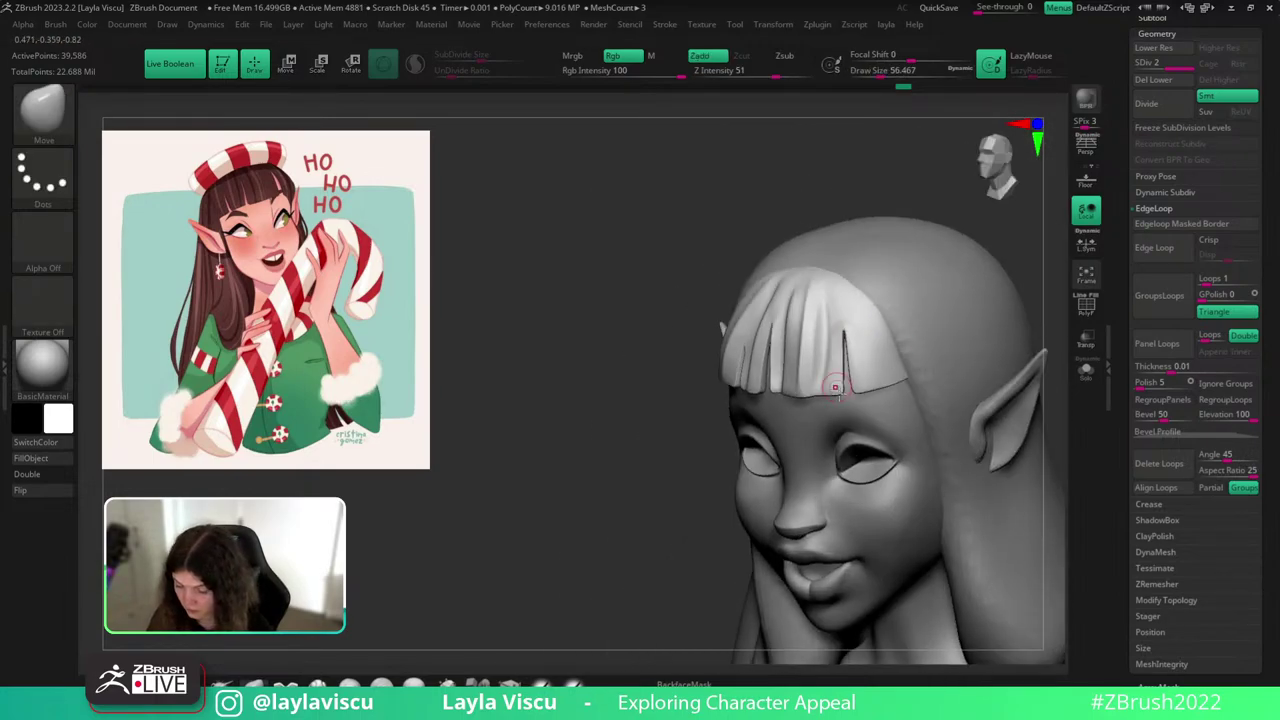
pyautogui.keyDown('ctrl'); pyautogui.moveTo(837, 383); pyautogui.dragTo(878, 455, button='right'); pyautogui.keyUp('ctrl')
pyautogui.press('[')
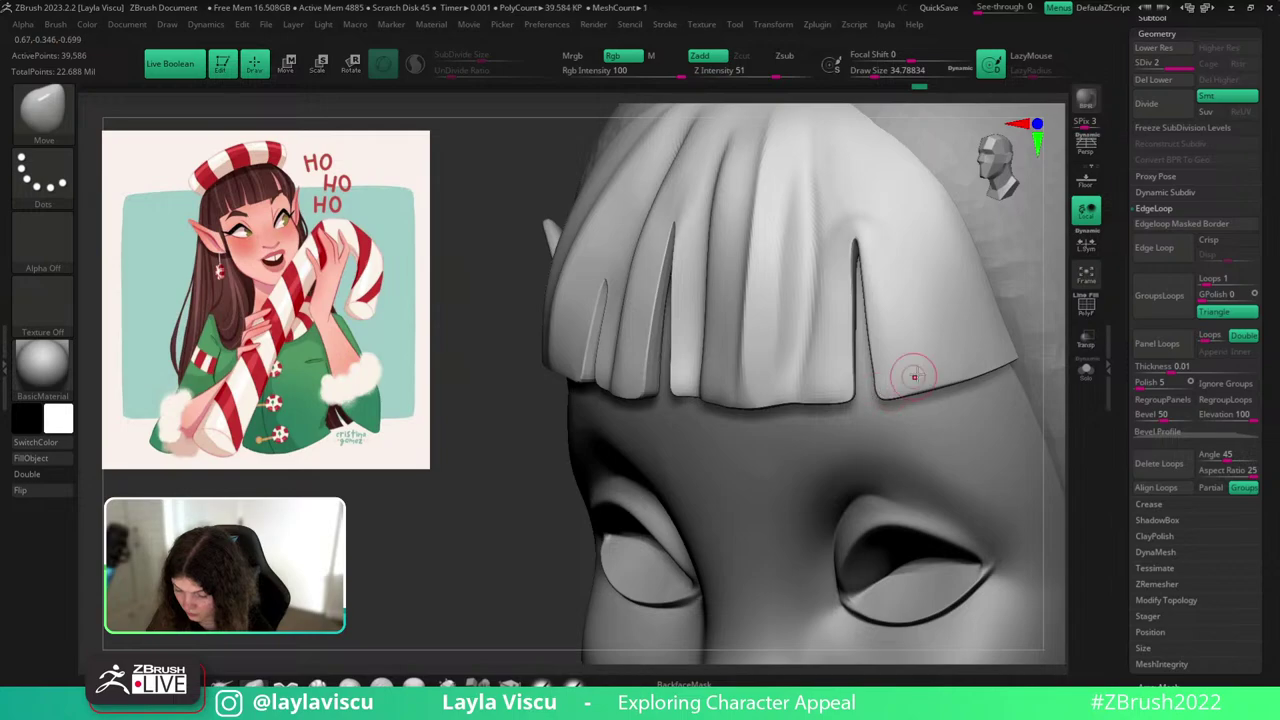
pyautogui.press('[')
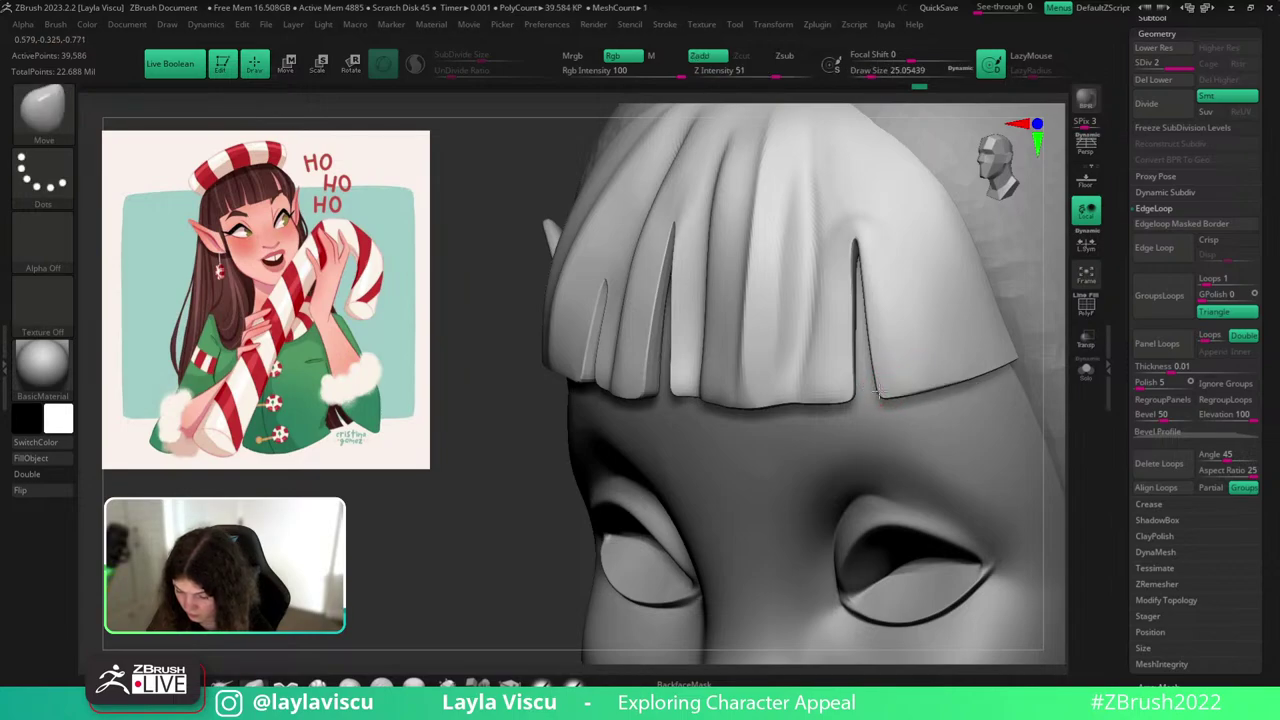
pyautogui.press(']')
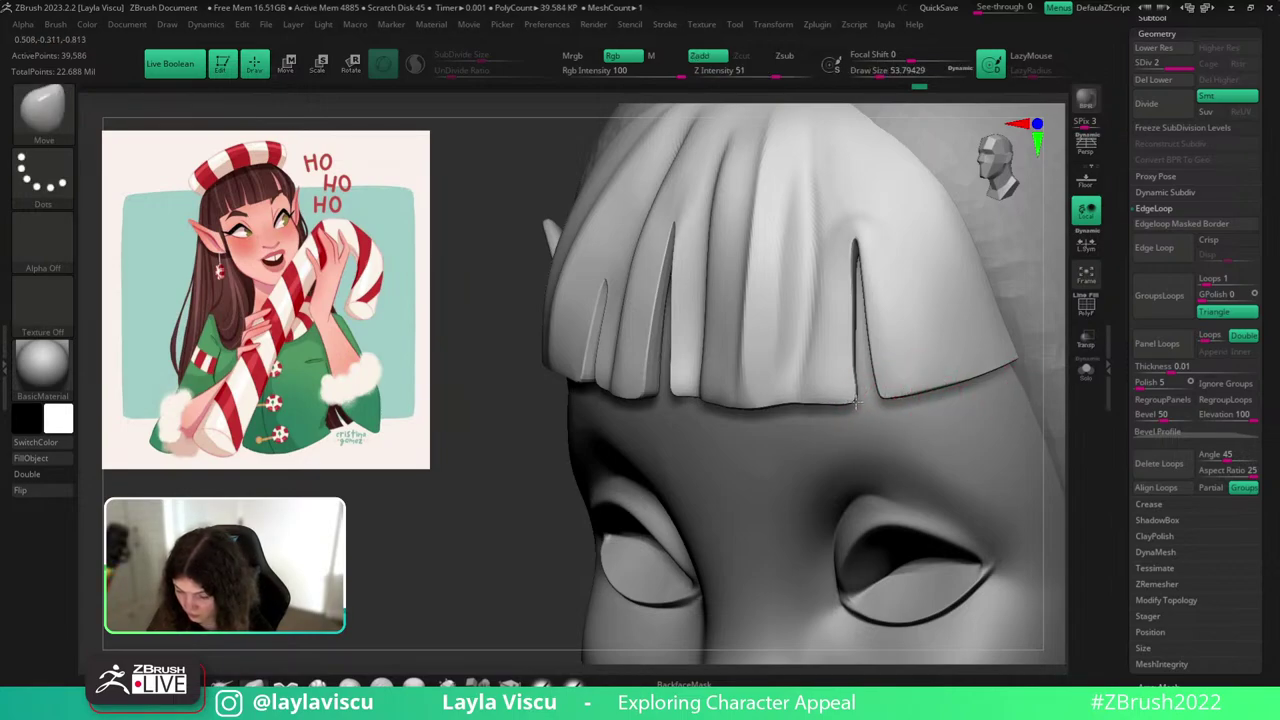
pyautogui.press('[')
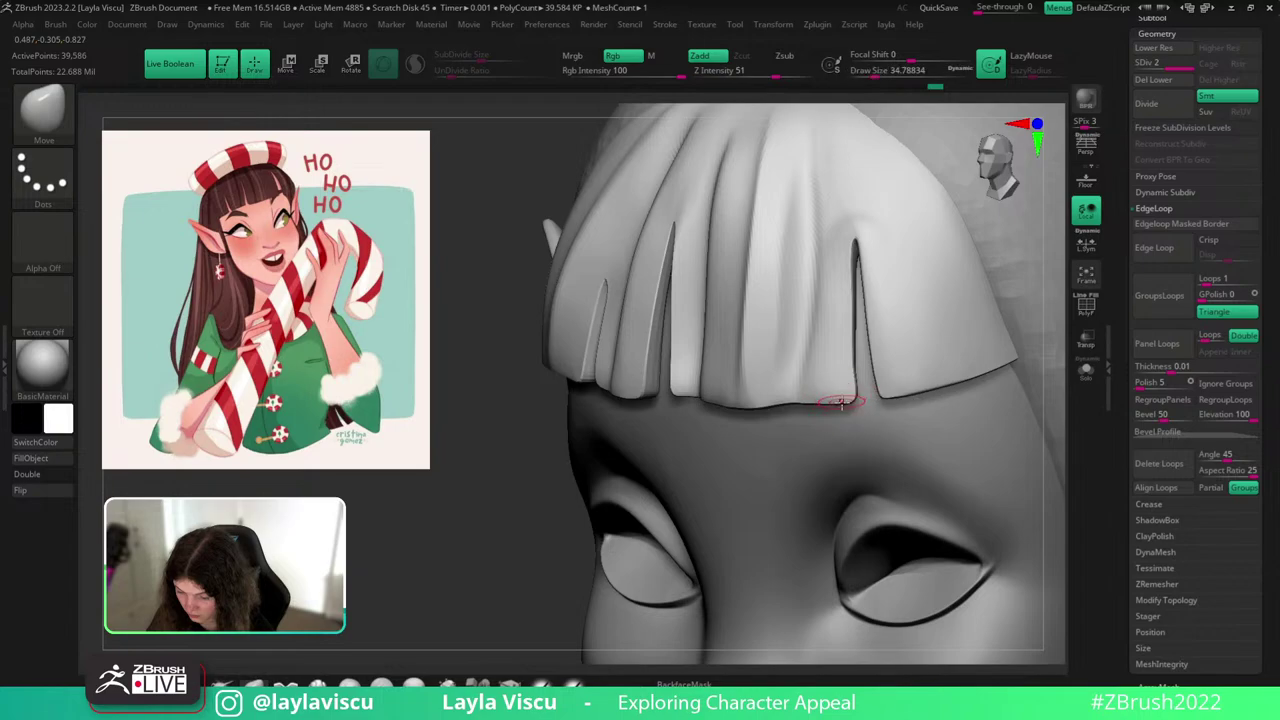
pyautogui.keyDown('ctrl'); pyautogui.moveTo(889, 380); pyautogui.dragTo(1006, 322, button='right'); pyautogui.keyUp('ctrl')
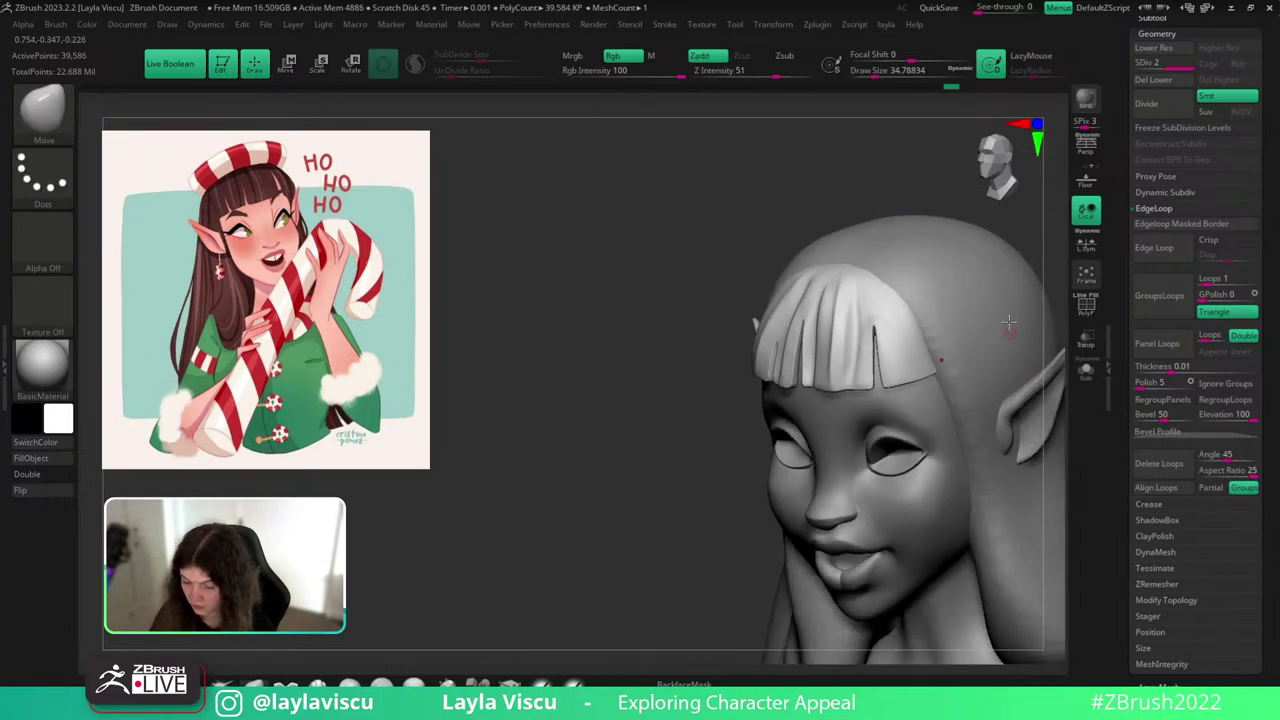
# Flatten the strands on both sides of the outer slit with the hPolish brush at a draw size of about 59.
pyautogui.moveTo(1036, 256)
pyautogui.mouseDown(button='right')
pyautogui.moveTo(1037, 271)
pyautogui.moveTo(989, 309)
pyautogui.moveTo(951, 403)
pyautogui.mouseUp(button='right')
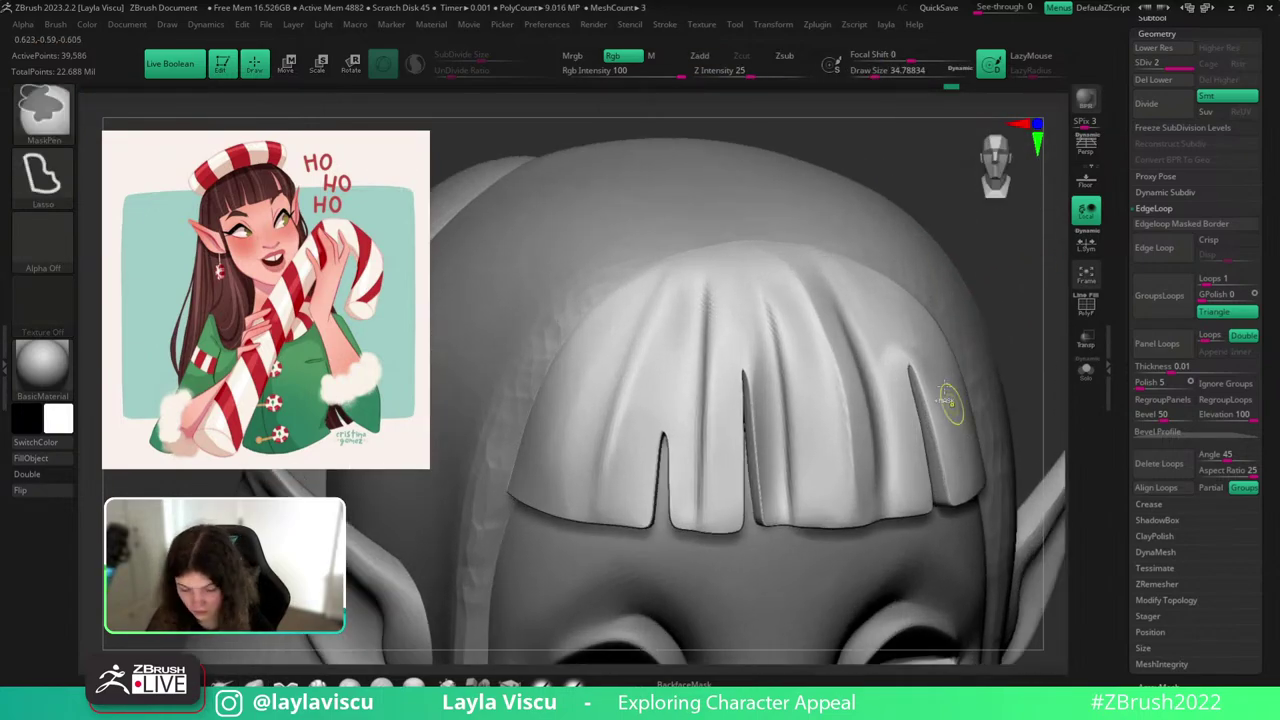
pyautogui.press('b')
pyautogui.press('h')
pyautogui.press('p')
pyautogui.press('s')
pyautogui.click(887, 308)
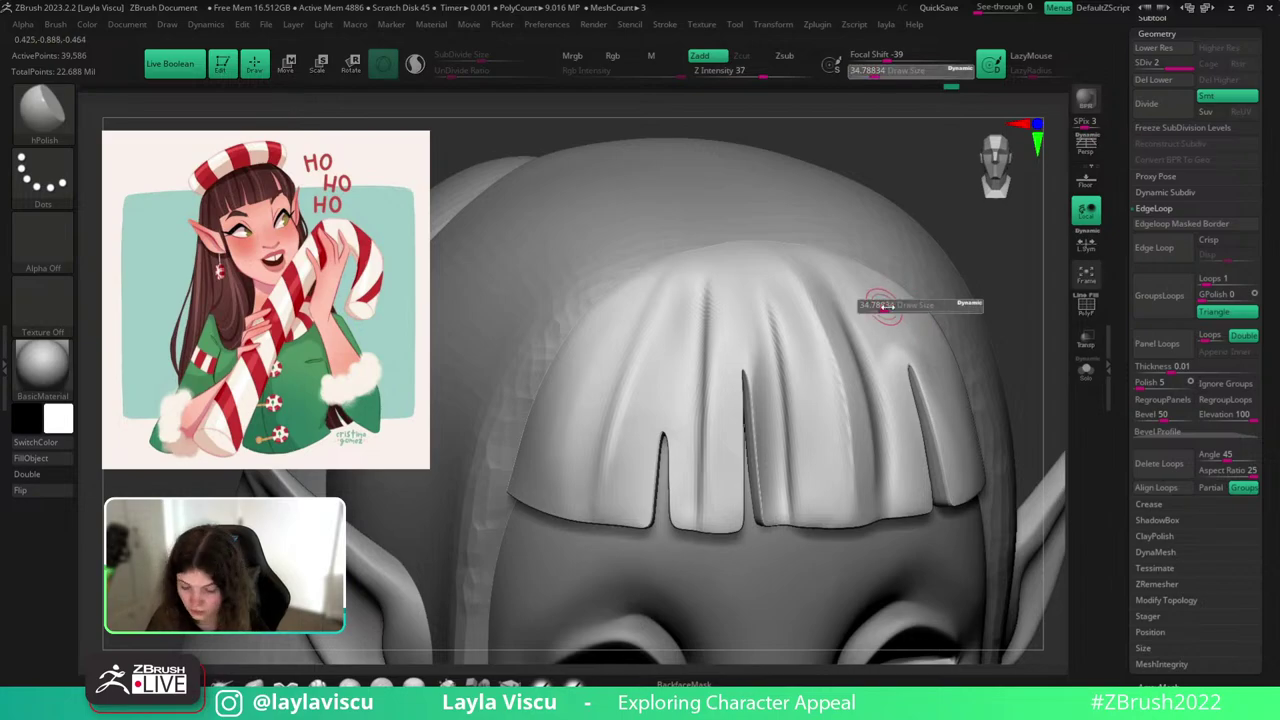
pyautogui.moveTo(897, 376)
pyautogui.mouseDown()
pyautogui.moveTo(907, 456)
pyautogui.moveTo(956, 463)
pyautogui.moveTo(942, 416)
pyautogui.mouseUp()
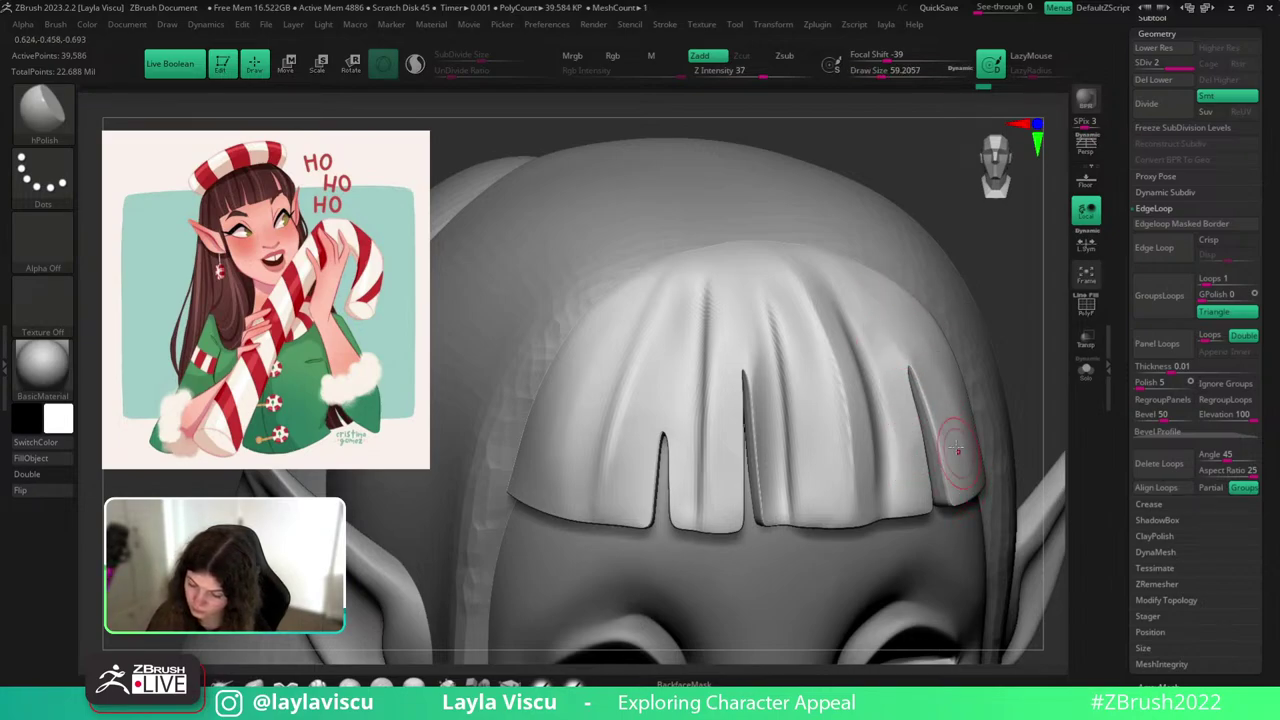
pyautogui.moveTo(913, 364)
pyautogui.mouseDown()
pyautogui.moveTo(945, 440)
pyautogui.moveTo(906, 425)
pyautogui.mouseUp()
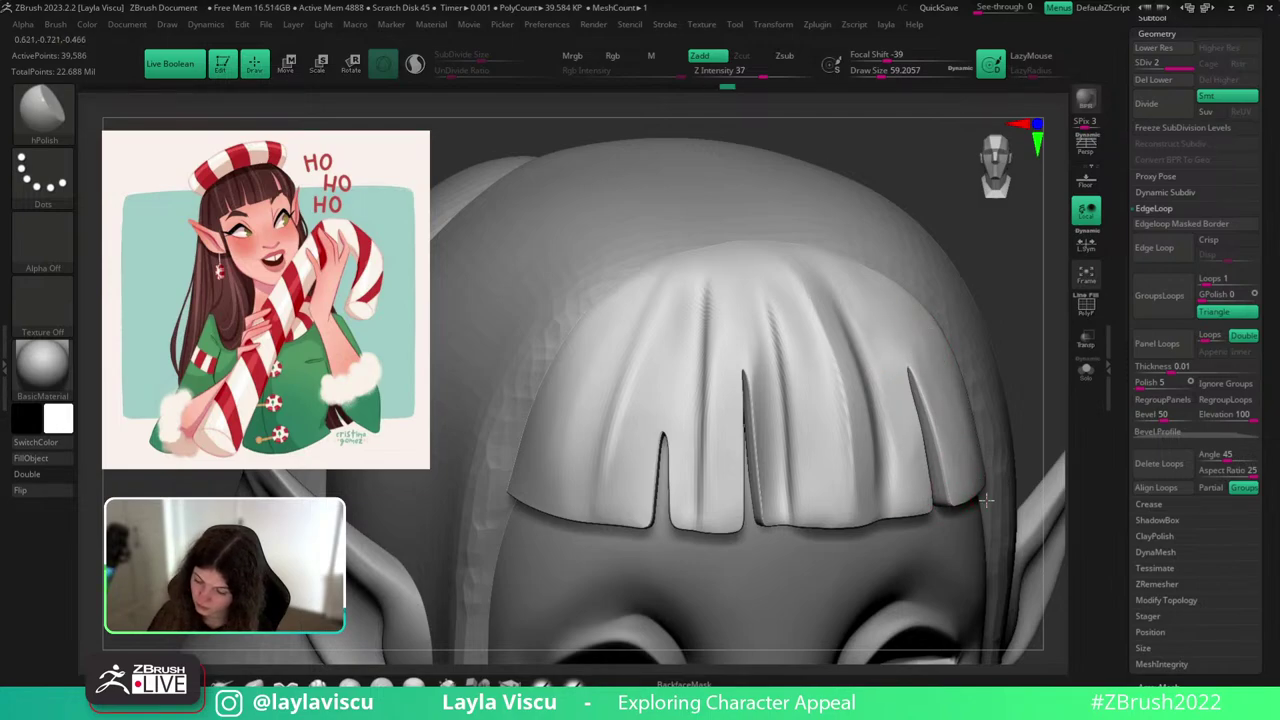
pyautogui.moveTo(983, 337)
pyautogui.keyDown('ctrl'); pyautogui.mouseDown(button='right')
pyautogui.moveTo(994, 287)
pyautogui.moveTo(1034, 300)
pyautogui.mouseUp(button='right'); pyautogui.keyUp('ctrl')
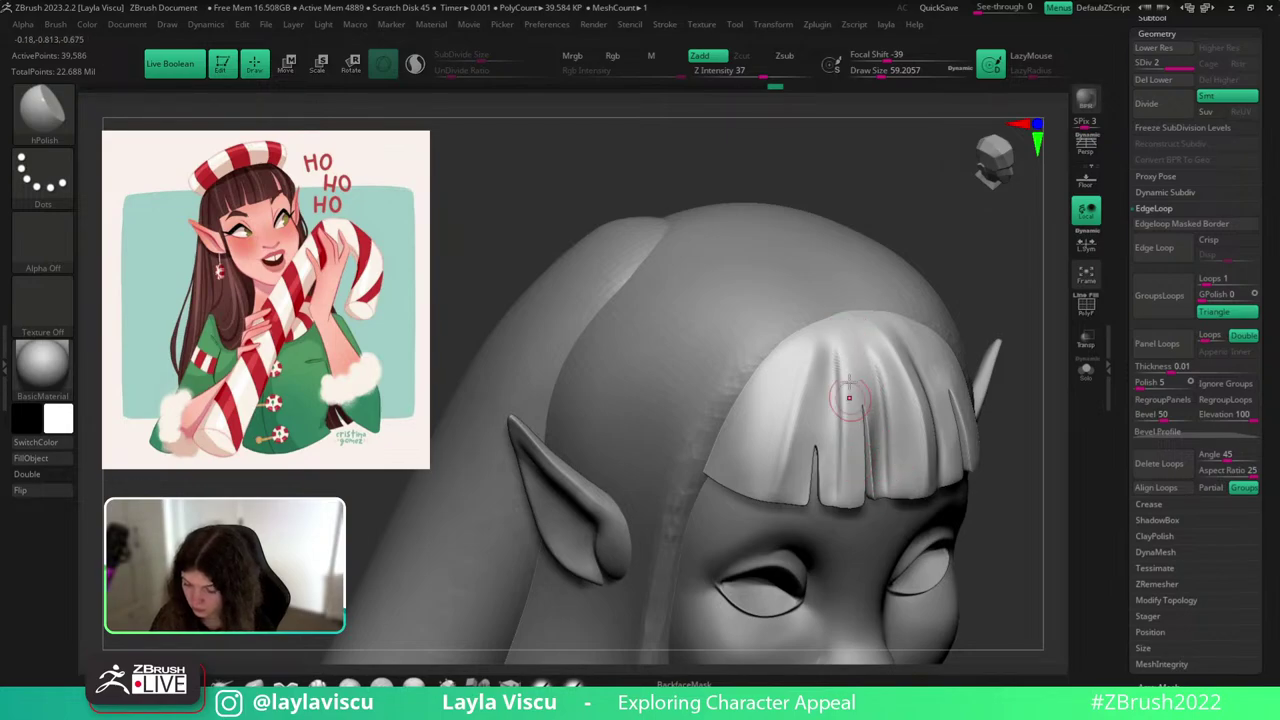
# Polish the wide strand and its neighbours on the opposite side of the bangs with hPolish at a draw size of about 87.
pyautogui.press('s')
pyautogui.moveTo(799, 416); pyautogui.dragTo(806, 416)
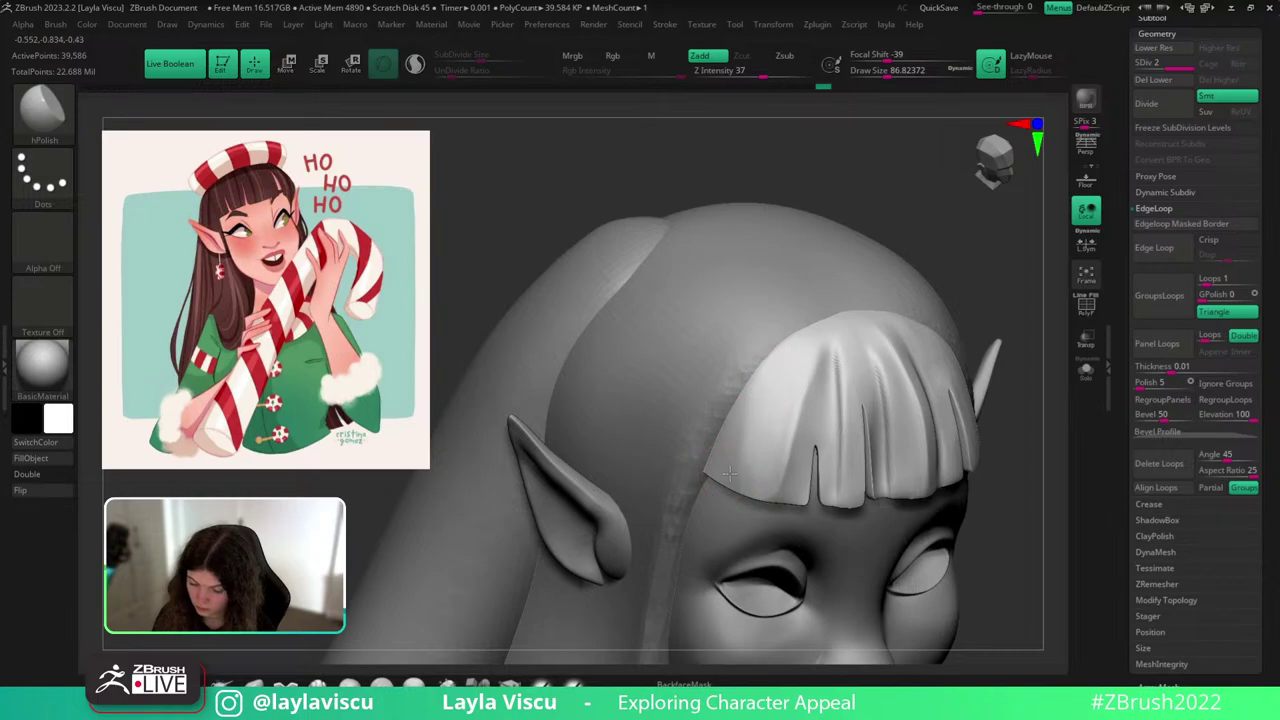
pyautogui.moveTo(1000, 275); pyautogui.dragTo(862, 464)
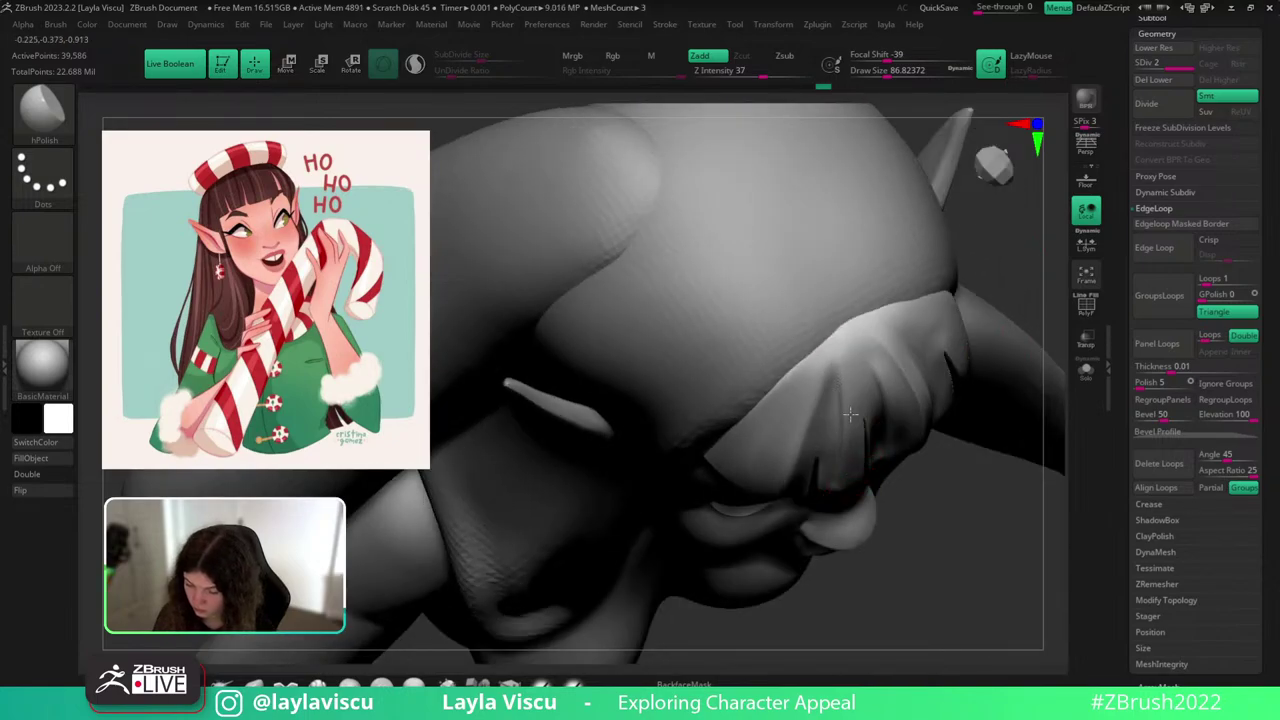
pyautogui.moveTo(850, 414); pyautogui.dragTo(854, 352)
pyautogui.moveTo(971, 500); pyautogui.dragTo(946, 420)
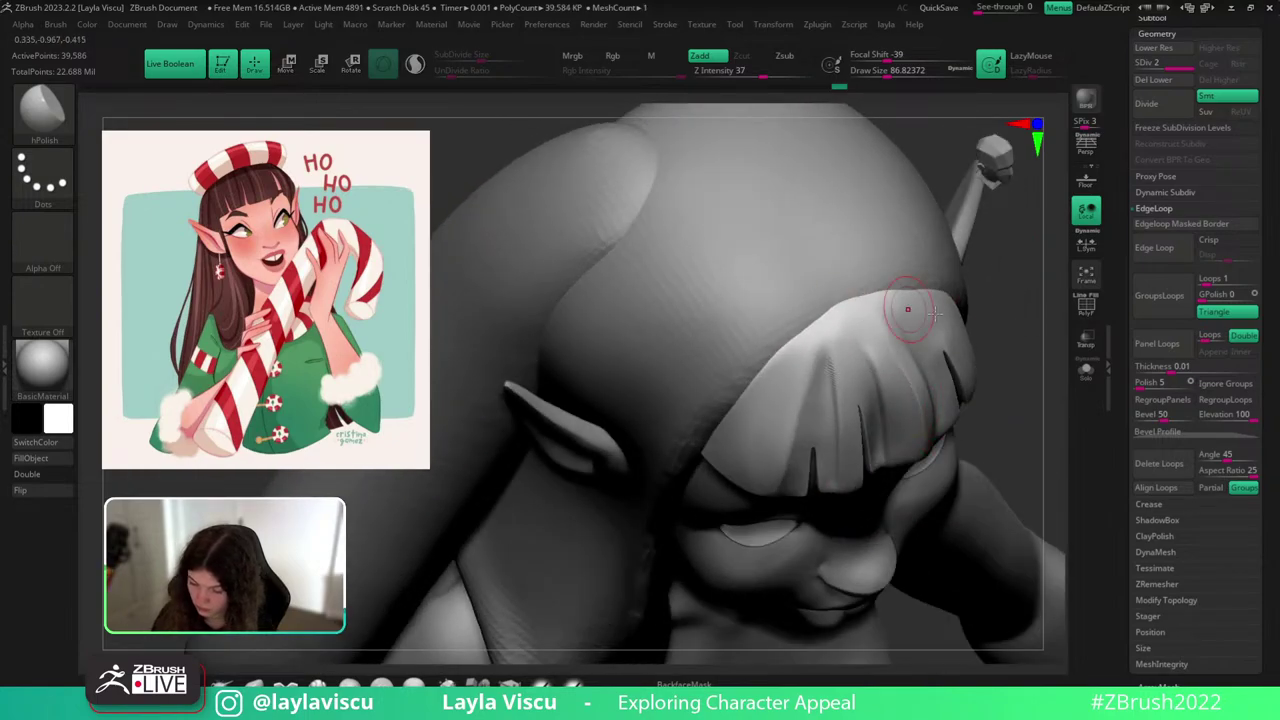
pyautogui.moveTo(994, 362); pyautogui.dragTo(990, 322)
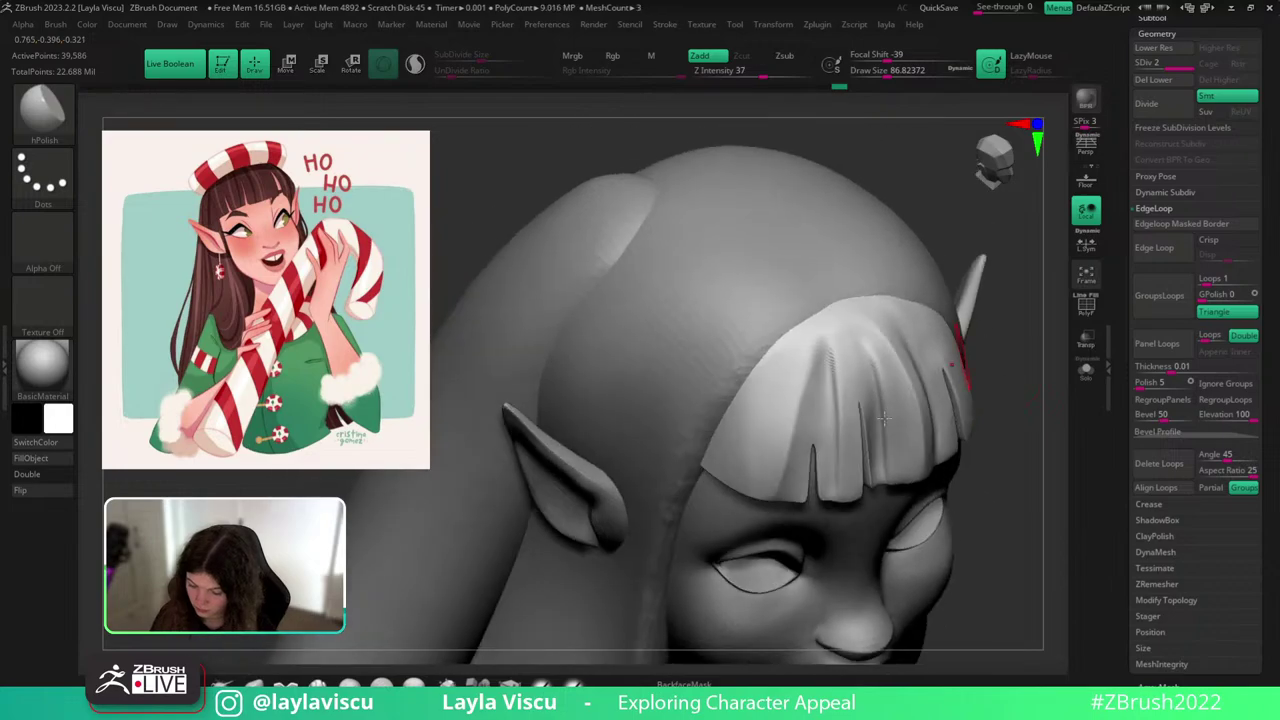
pyautogui.keyDown('alt'); pyautogui.moveTo(990, 440); pyautogui.dragTo(950, 310); pyautogui.keyUp('alt')
pyautogui.moveTo(984, 327); pyautogui.dragTo(1014, 320)
pyautogui.moveTo(966, 358)
pyautogui.mouseDown()
pyautogui.moveTo(982, 361)
pyautogui.moveTo(850, 397)
pyautogui.mouseUp()
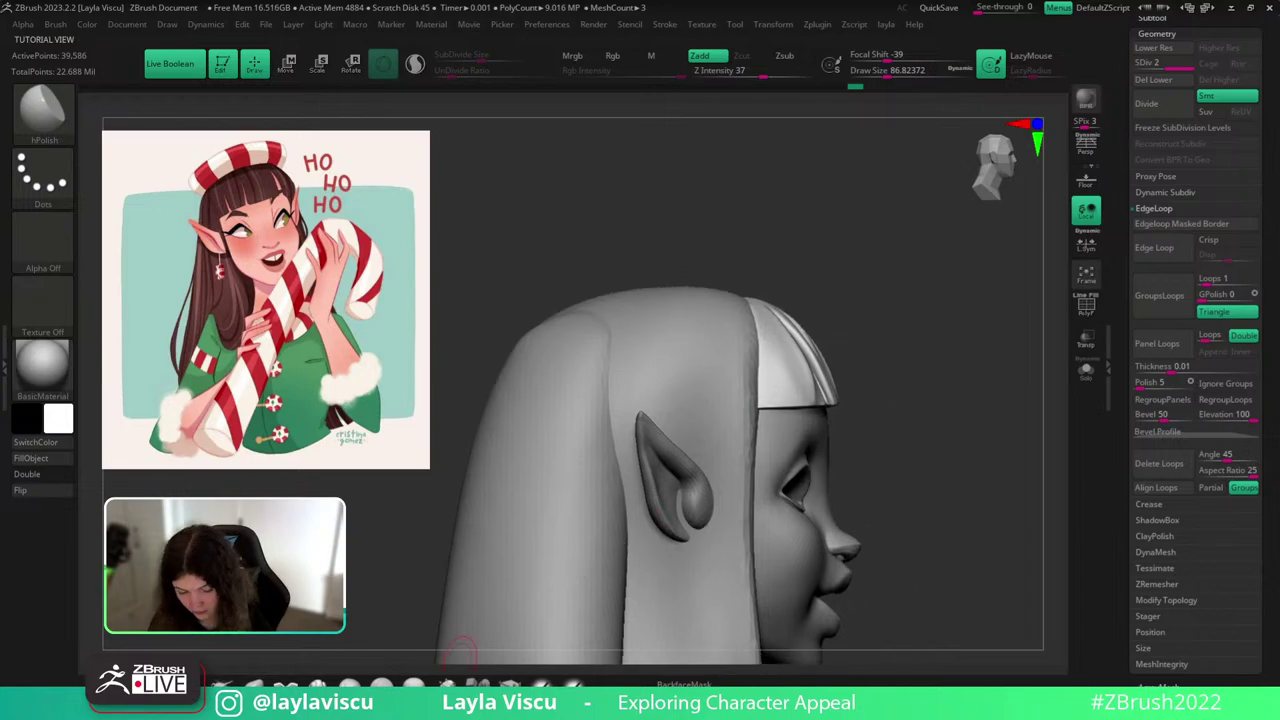
# Adjust the overall curve of the bangs from above with the Move brush at a draw size of about 293.
pyautogui.press('b')
pyautogui.press('m')
pyautogui.press('v')
pyautogui.press('s')
pyautogui.moveTo(823, 331)
pyautogui.mouseDown()
pyautogui.moveTo(843, 332)
pyautogui.moveTo(883, 417)
pyautogui.moveTo(937, 331)
pyautogui.mouseUp()
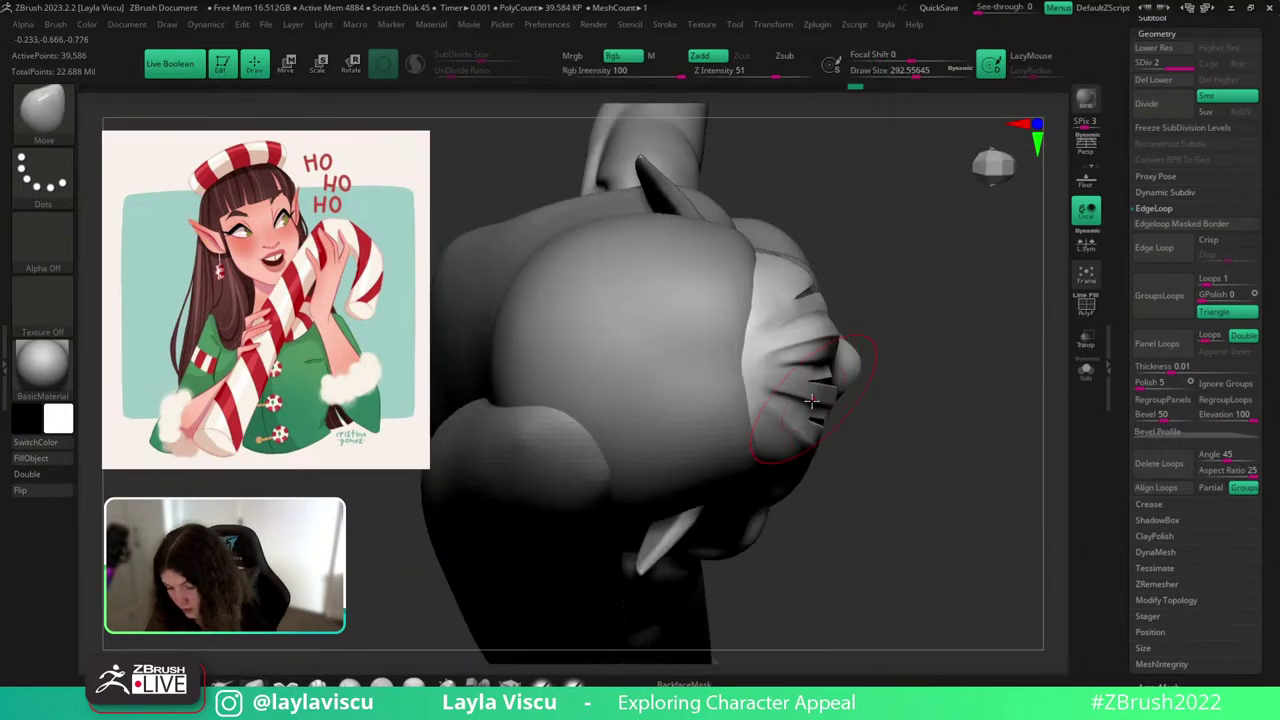
pyautogui.moveTo(812, 401); pyautogui.dragTo(822, 393)
pyautogui.moveTo(890, 293); pyautogui.dragTo(901, 397)
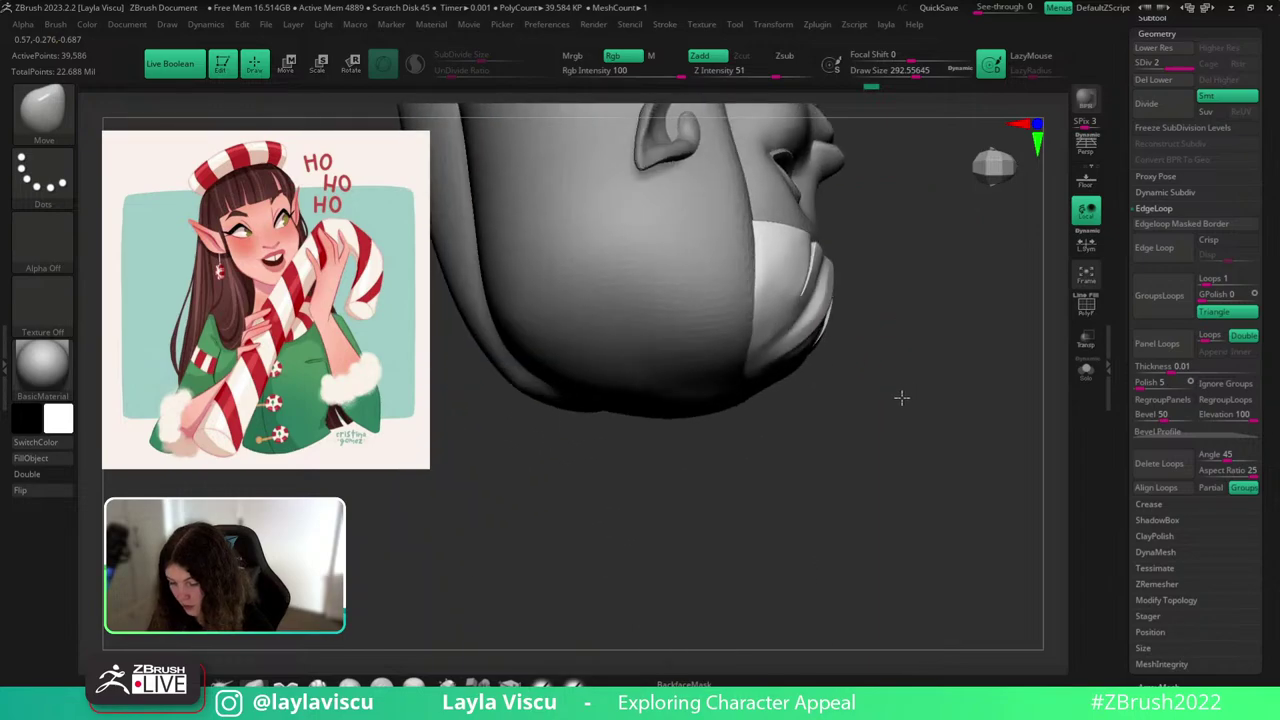
# Carve a groove along a bangs strand with Folly_Hair at a draw size of about 74, undoing the first stroke and redrawing it longer.
pyautogui.press('s')
pyautogui.moveTo(795, 320); pyautogui.dragTo(768, 322)
pyautogui.press('b')
pyautogui.press('f')
pyautogui.press('h')
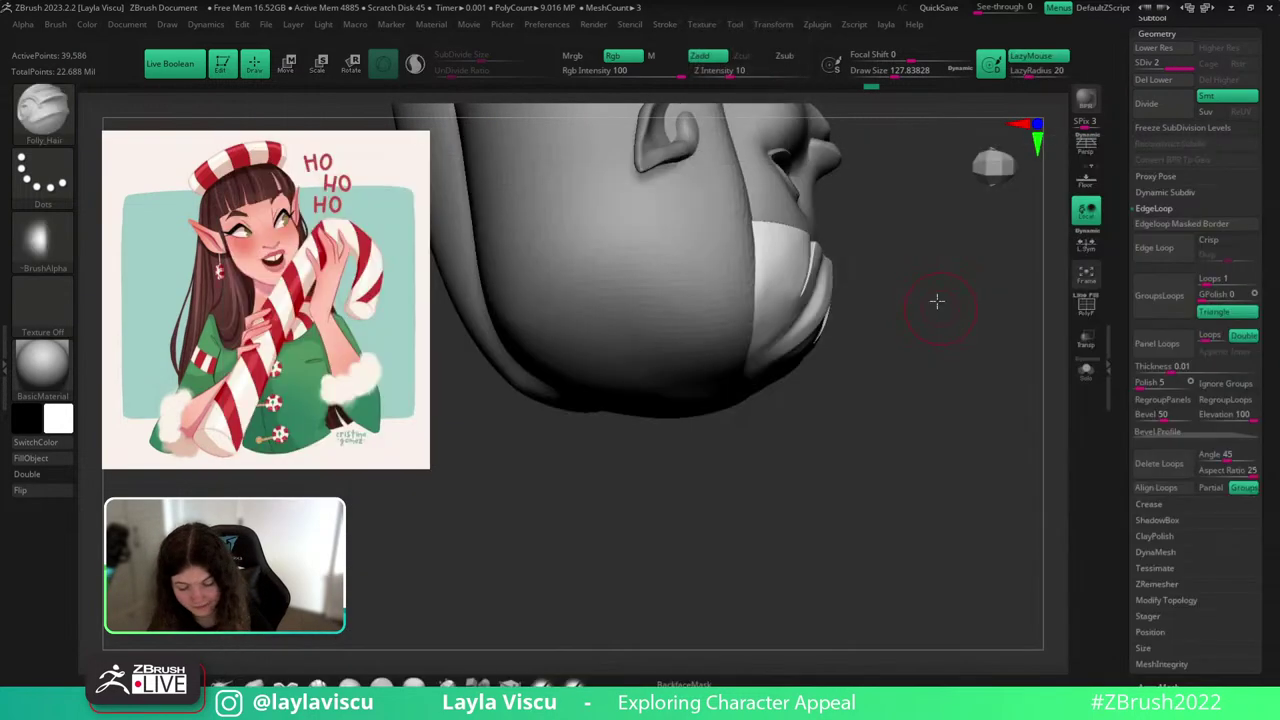
pyautogui.moveTo(934, 300); pyautogui.dragTo(890, 312)
pyautogui.press('s')
pyautogui.moveTo(822, 290); pyautogui.dragTo(808, 290)
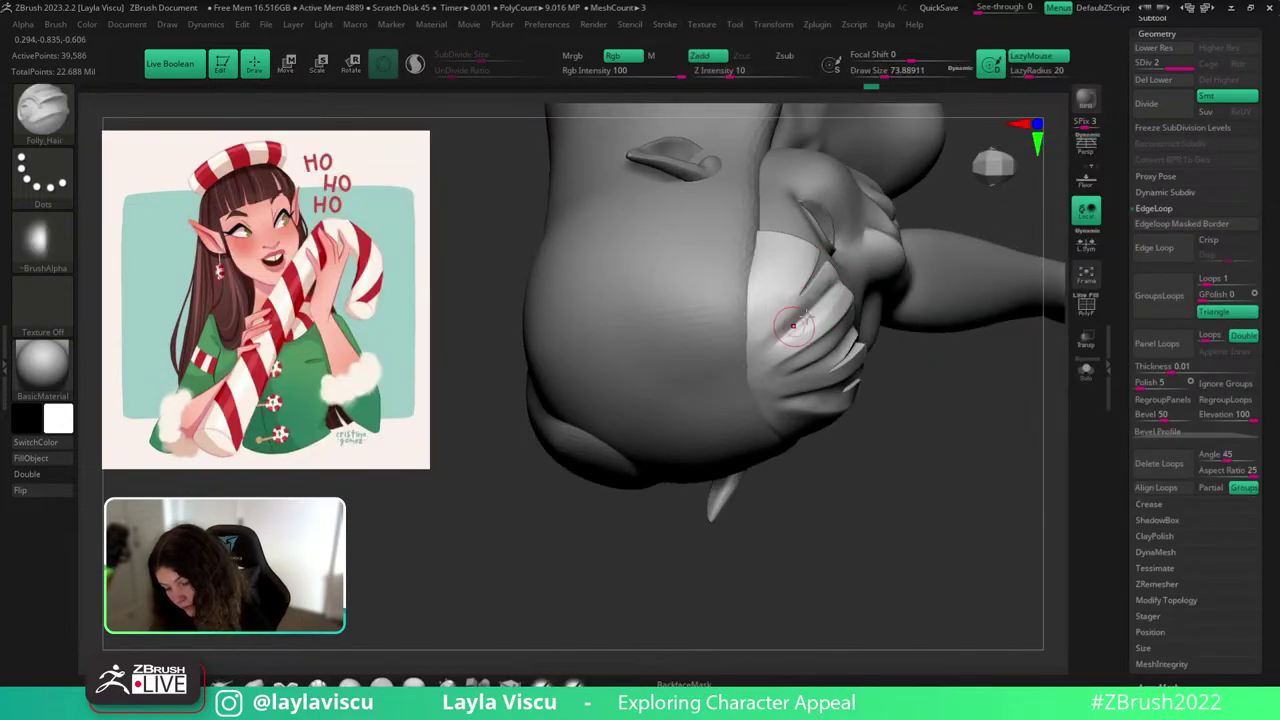
pyautogui.moveTo(922, 419); pyautogui.dragTo(850, 385)
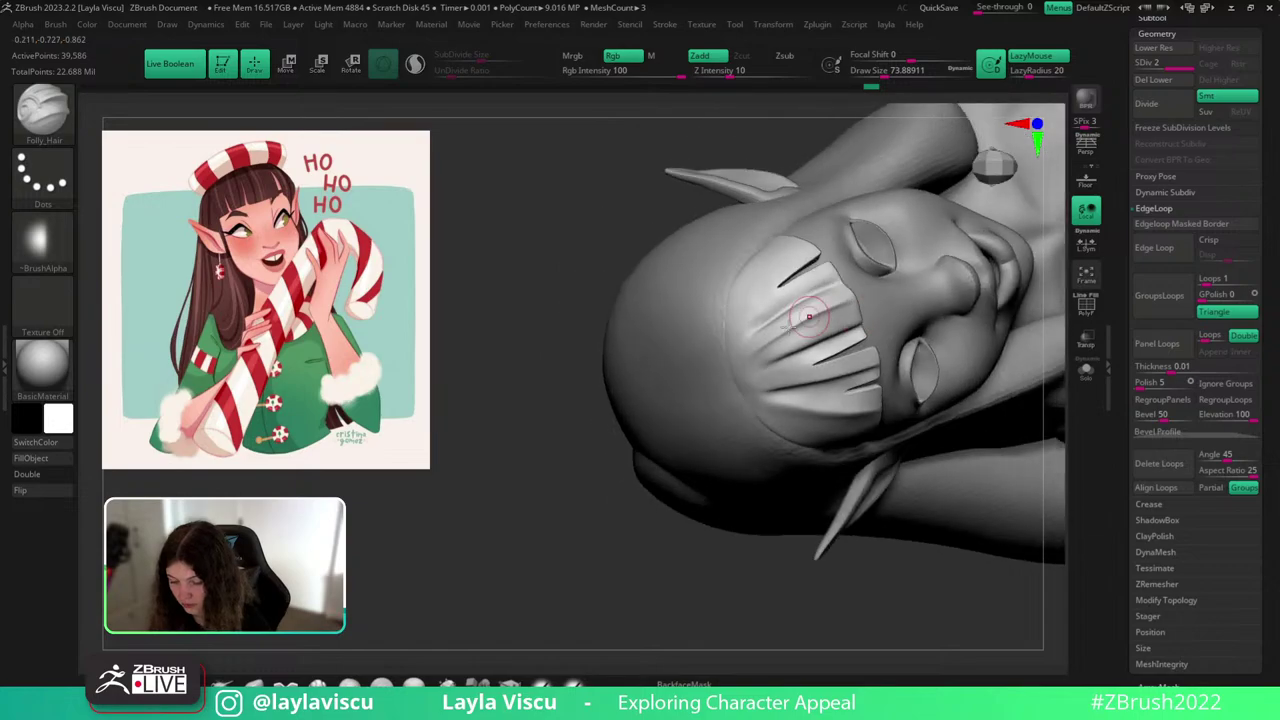
pyautogui.moveTo(608, 503); pyautogui.dragTo(657, 449)
pyautogui.keyDown('ctrl'); pyautogui.moveTo(657, 449); pyautogui.dragTo(662, 520, button='right'); pyautogui.keyUp('ctrl')
pyautogui.moveTo(742, 355); pyautogui.dragTo(802, 312)
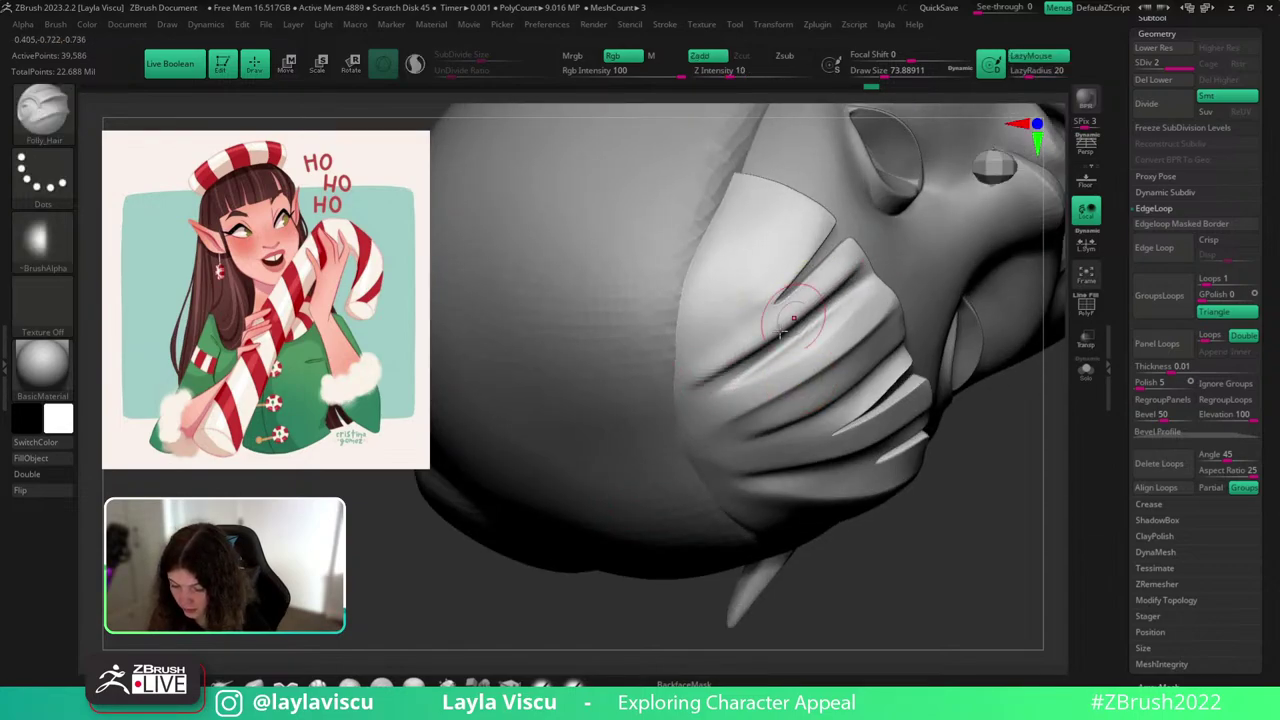
pyautogui.hotkey('ctrl', 'z')
pyautogui.moveTo(730, 365); pyautogui.dragTo(868, 264)
pyautogui.keyDown('ctrl'); pyautogui.moveTo(870, 264); pyautogui.dragTo(864, 205, button='right'); pyautogui.keyUp('ctrl')
# Deepen the vertical strand groove from the hairline to the hem in the middle section of the bangs with Folly_Hair.
pyautogui.moveTo(965, 395); pyautogui.dragTo(960, 466)
pyautogui.keyDown('ctrl'); pyautogui.moveTo(960, 466); pyautogui.dragTo(958, 548, button='right'); pyautogui.keyUp('ctrl')
pyautogui.moveTo(826, 240); pyautogui.dragTo(818, 407)
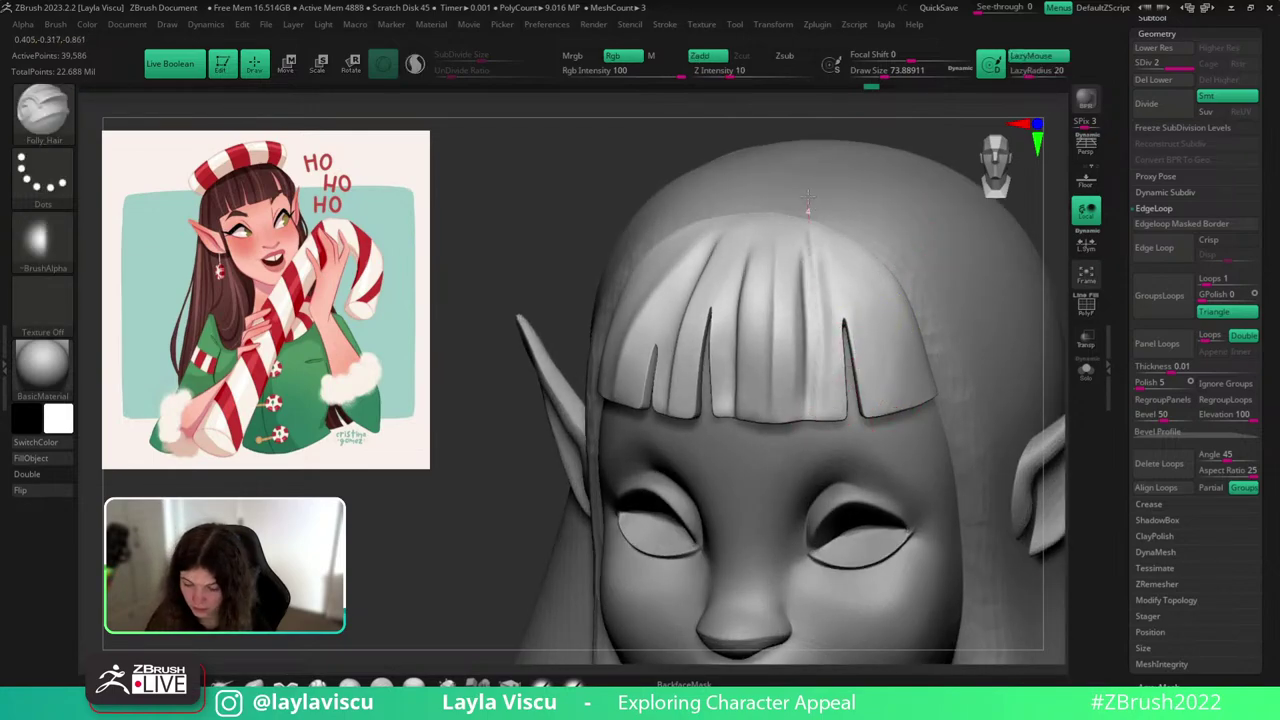
pyautogui.moveTo(808, 242); pyautogui.dragTo(812, 428)
pyautogui.moveTo(930, 124); pyautogui.dragTo(928, 186)
# Polish the strand beside the newly carved groove with hPolish at a draw size of about 74.
pyautogui.press('b')
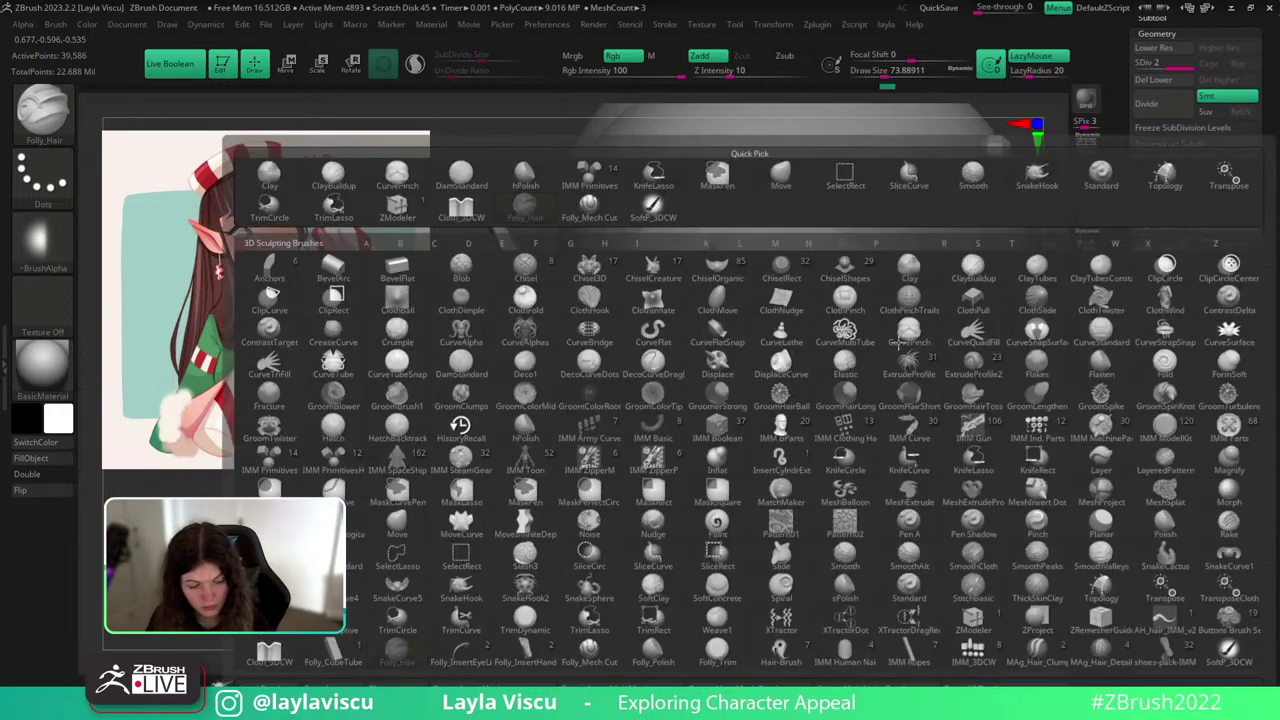
pyautogui.press('h')
pyautogui.press('p')
pyautogui.moveTo(820, 396)
pyautogui.mouseDown()
pyautogui.moveTo(815, 248)
pyautogui.moveTo(829, 316)
pyautogui.mouseUp()
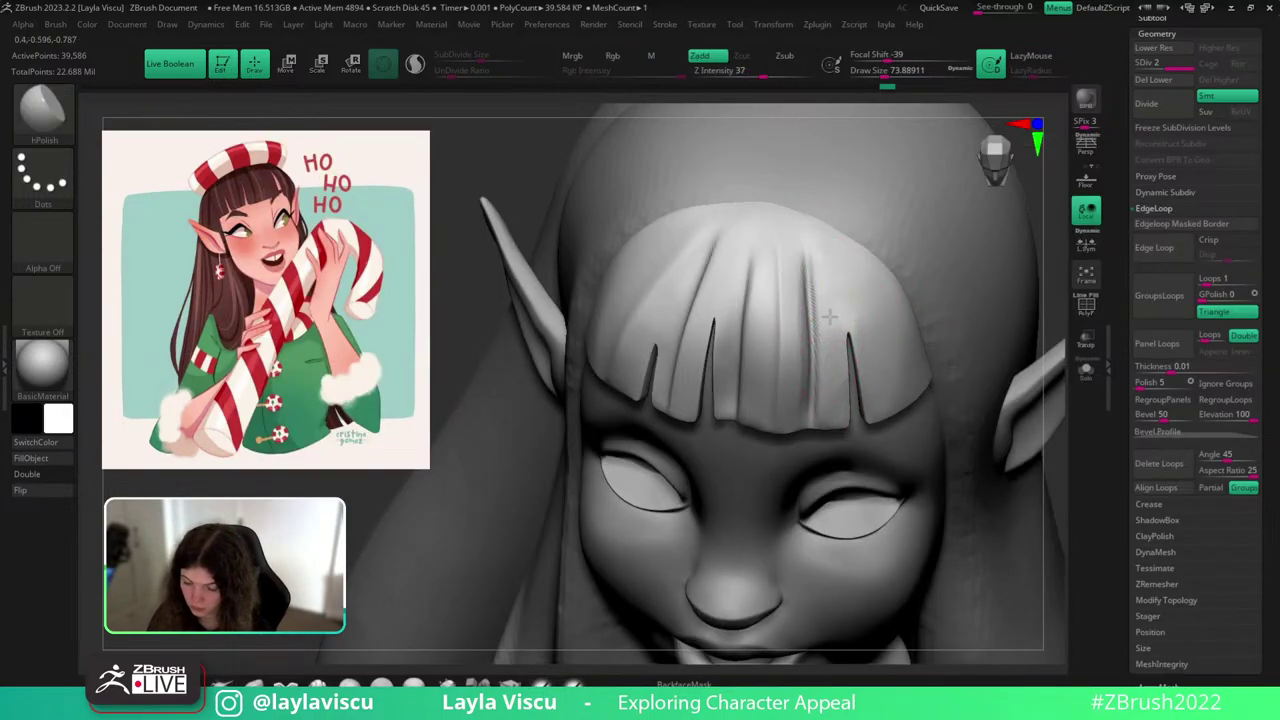
pyautogui.moveTo(814, 219); pyautogui.dragTo(854, 198, button='right')
pyautogui.keyDown('shift'); pyautogui.moveTo(991, 363); pyautogui.dragTo(993, 387); pyautogui.keyUp('shift')
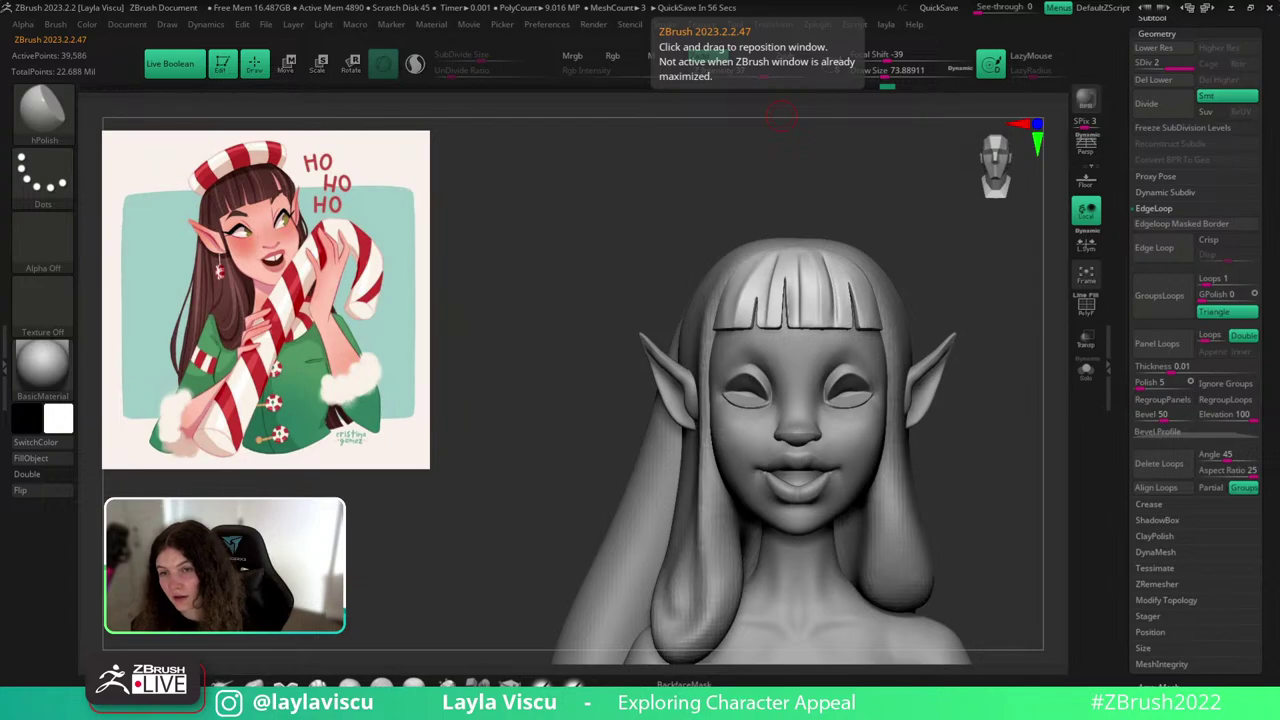
pyautogui.moveTo(1023, 544); pyautogui.dragTo(985, 450)
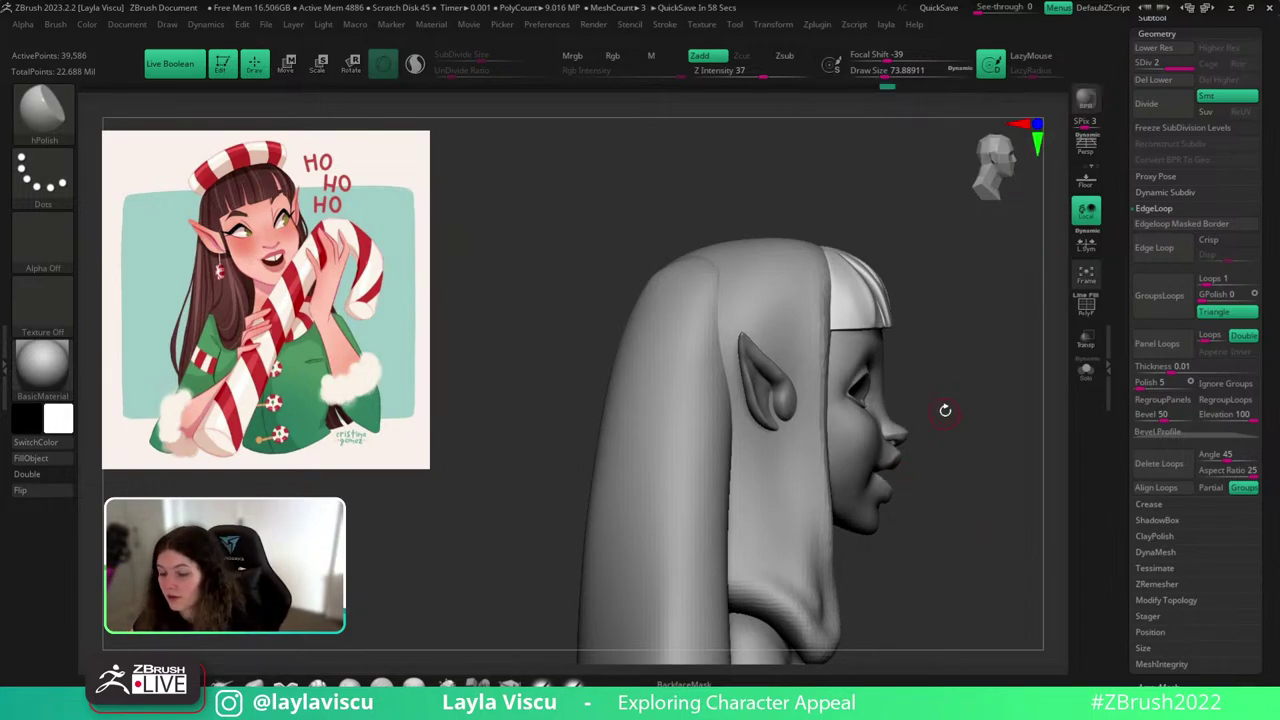
pyautogui.moveTo(943, 409)
pyautogui.mouseDown()
pyautogui.moveTo(914, 414)
pyautogui.moveTo(983, 443)
pyautogui.moveTo(988, 417)
pyautogui.mouseUp()
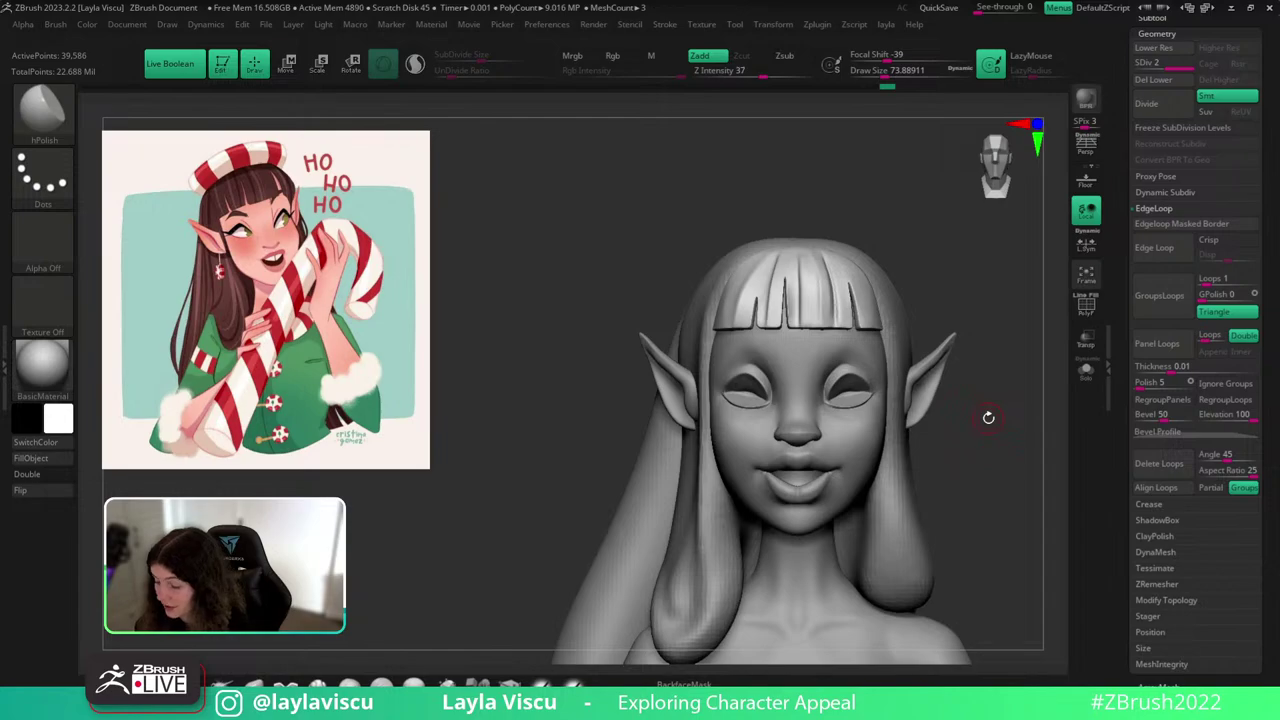
pyautogui.press('b')
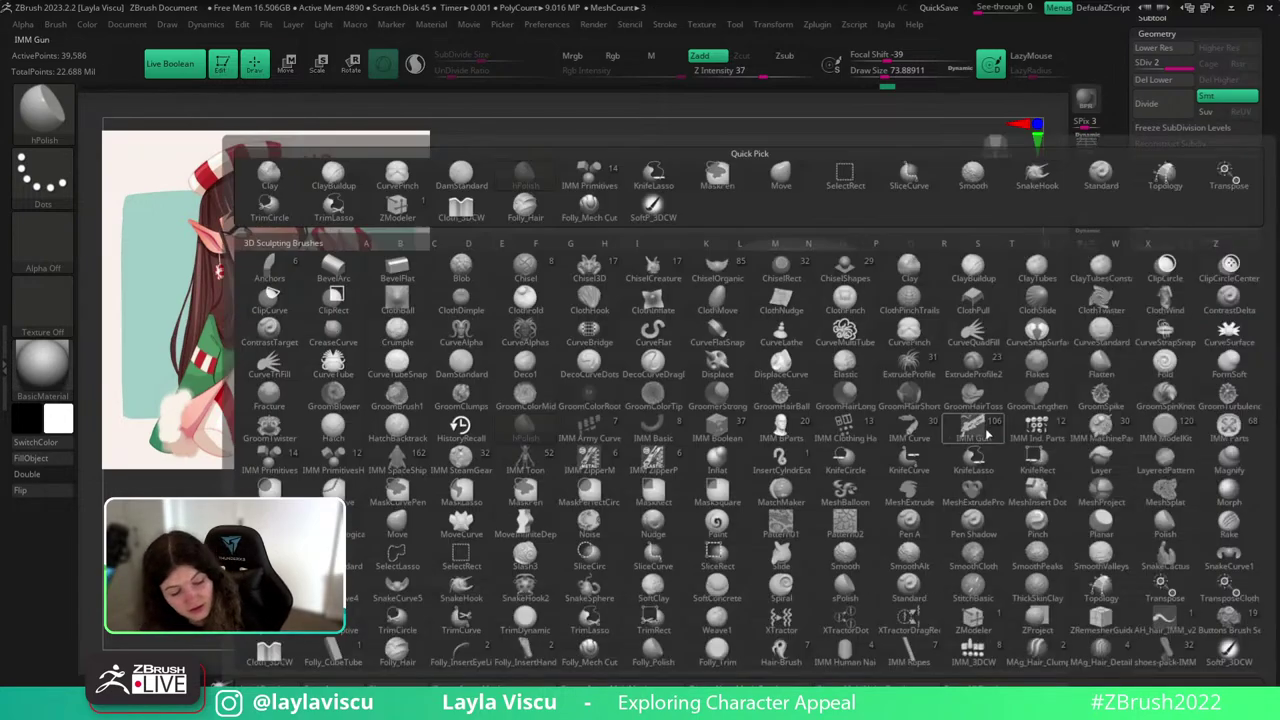
pyautogui.press('h')
pyautogui.press('p')
# Reshape the side profile of the bangs with the Move brush at a draw size of about 101.
pyautogui.moveTo(1007, 431); pyautogui.dragTo(950, 458)
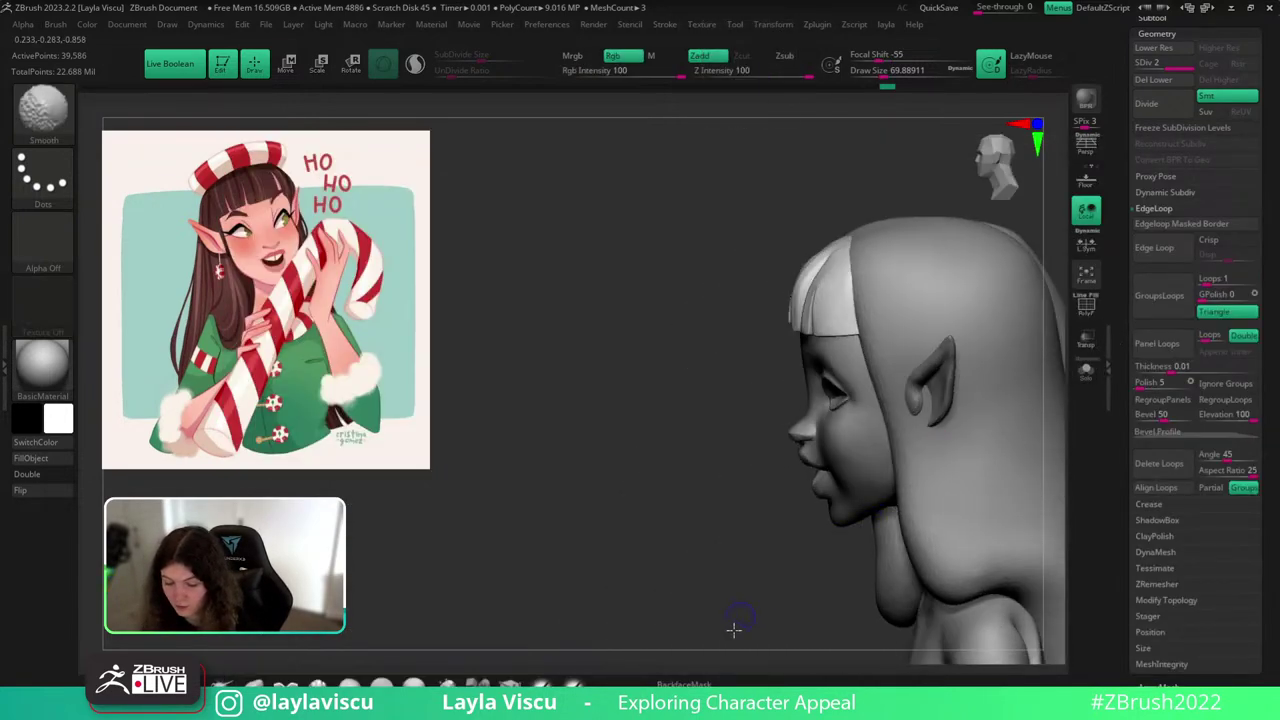
pyautogui.keyDown('alt'); pyautogui.moveTo(734, 630); pyautogui.dragTo(780, 534); pyautogui.keyUp('alt')
pyautogui.keyDown('alt'); pyautogui.moveTo(795, 380); pyautogui.dragTo(844, 484); pyautogui.keyUp('alt')
pyautogui.click(286, 682)
pyautogui.keyDown('ctrl'); pyautogui.moveTo(800, 340); pyautogui.dragTo(885, 443, button='right'); pyautogui.keyUp('ctrl')
pyautogui.press('s')
pyautogui.moveTo(830, 407); pyautogui.dragTo(836, 397)
pyautogui.moveTo(800, 457); pyautogui.dragTo(793, 452)
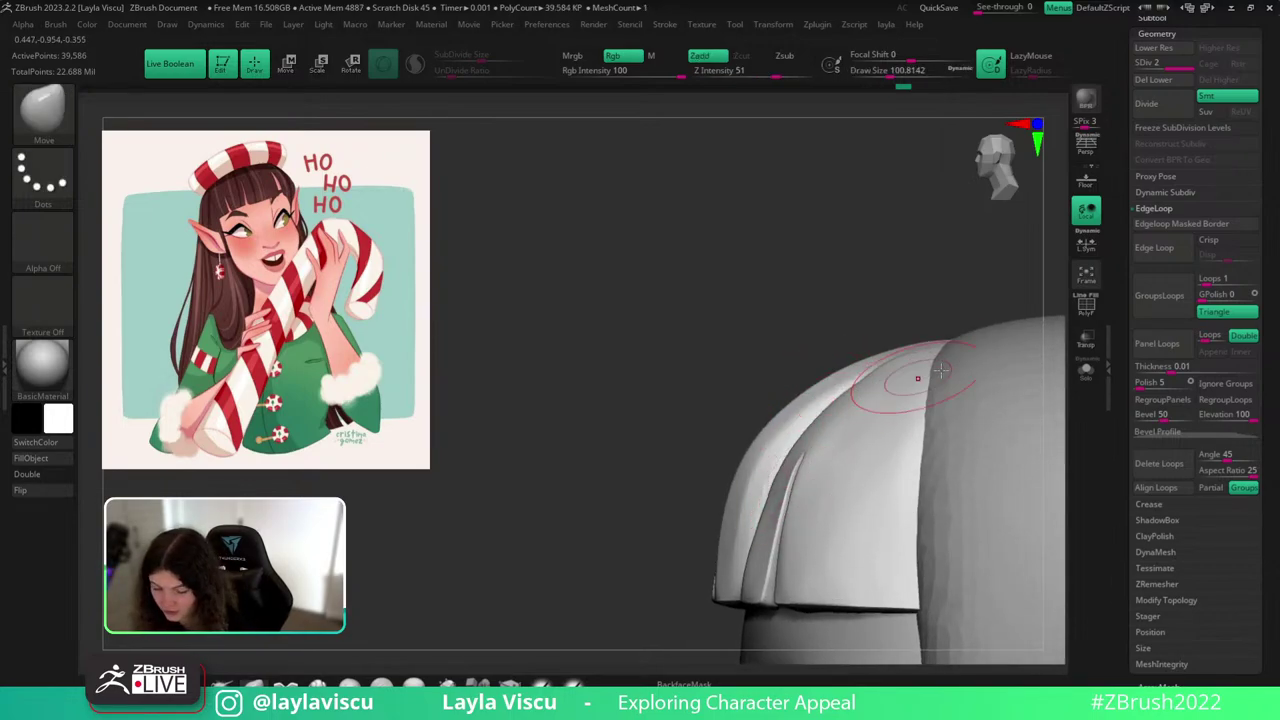
# Adjust the outer contour of the bangs with the Move brush at draw sizes of about 192 and 128.
pyautogui.moveTo(905, 372)
pyautogui.keyDown('ctrl'); pyautogui.mouseDown(button='right')
pyautogui.moveTo(908, 257)
pyautogui.moveTo(1017, 311)
pyautogui.moveTo(831, 278)
pyautogui.moveTo(874, 398)
pyautogui.moveTo(897, 317)
pyautogui.moveTo(835, 290)
pyautogui.mouseUp(button='right'); pyautogui.keyUp('ctrl')
pyautogui.press('s')
pyautogui.moveTo(848, 352); pyautogui.dragTo(832, 336)
pyautogui.keyDown('ctrl'); pyautogui.moveTo(958, 371); pyautogui.dragTo(976, 347, button='right'); pyautogui.keyUp('ctrl')
pyautogui.moveTo(975, 347); pyautogui.dragTo(1000, 388)
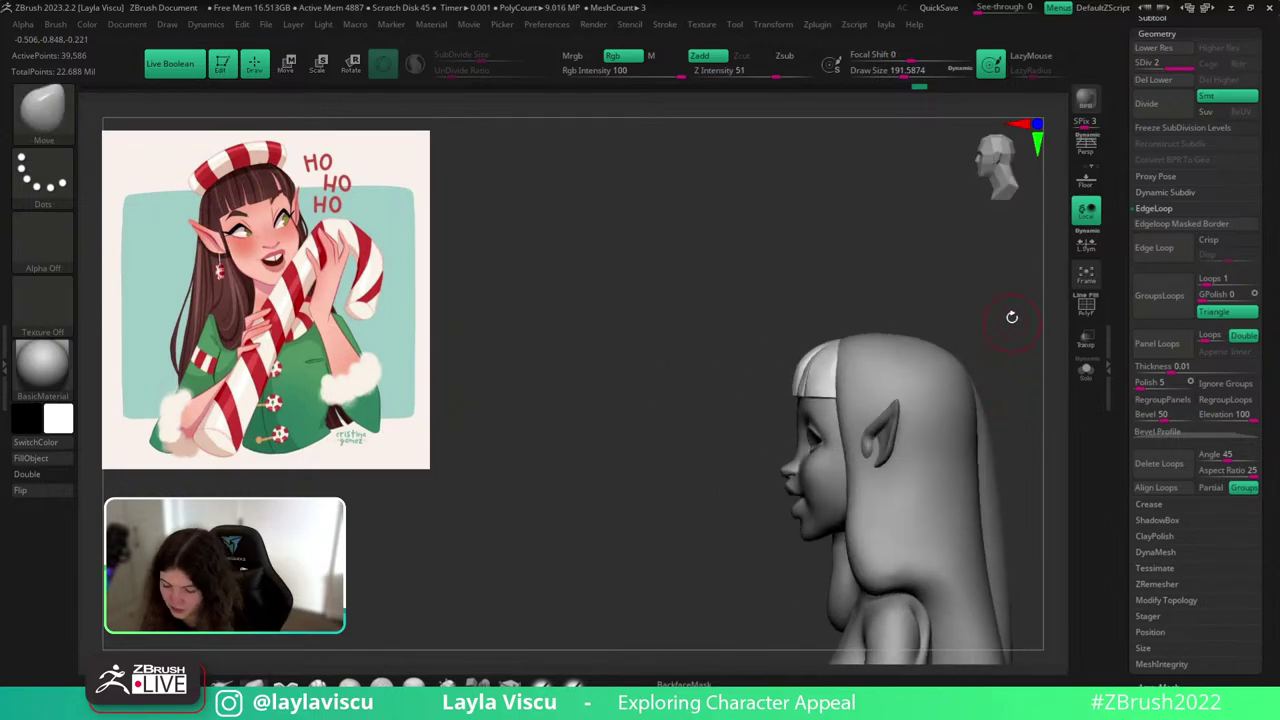
pyautogui.moveTo(976, 321); pyautogui.dragTo(934, 398, button='right')
pyautogui.press('s')
pyautogui.moveTo(932, 384); pyautogui.dragTo(924, 383)
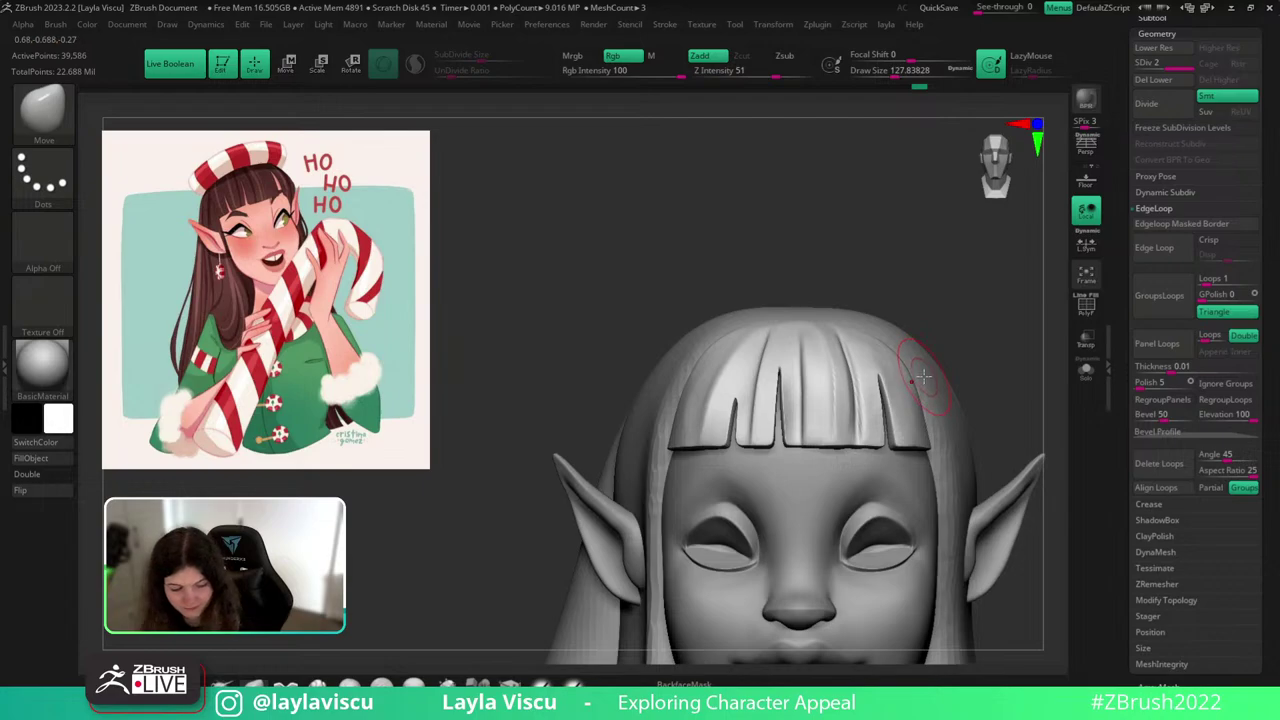
# Polish the upper strands of the bangs near the hairline with hPolish at a draw size of about 94.
pyautogui.press('b')
pyautogui.press('h')
pyautogui.press('p')
pyautogui.moveTo(1006, 297)
pyautogui.mouseDown()
pyautogui.moveTo(1009, 469)
pyautogui.moveTo(983, 389)
pyautogui.moveTo(986, 337)
pyautogui.moveTo(1000, 347)
pyautogui.mouseUp()
pyautogui.click(1086, 371)
pyautogui.click(1086, 372)
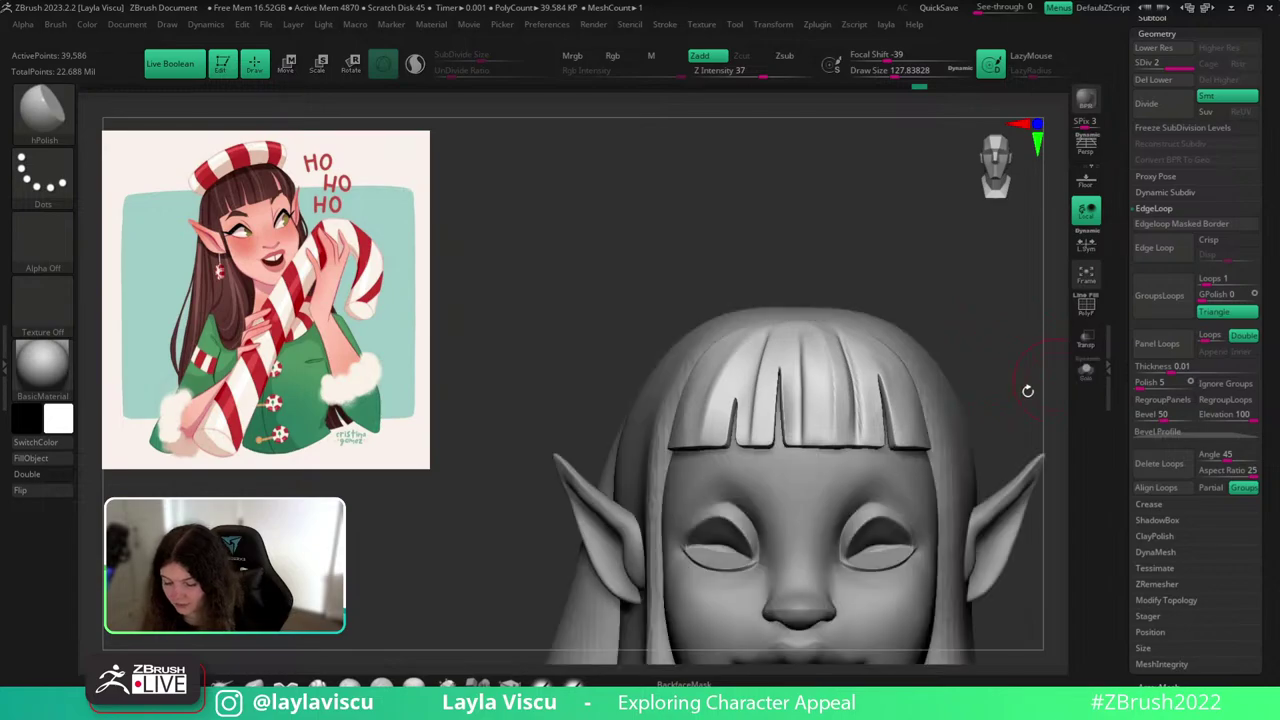
pyautogui.moveTo(1028, 391); pyautogui.dragTo(1016, 416)
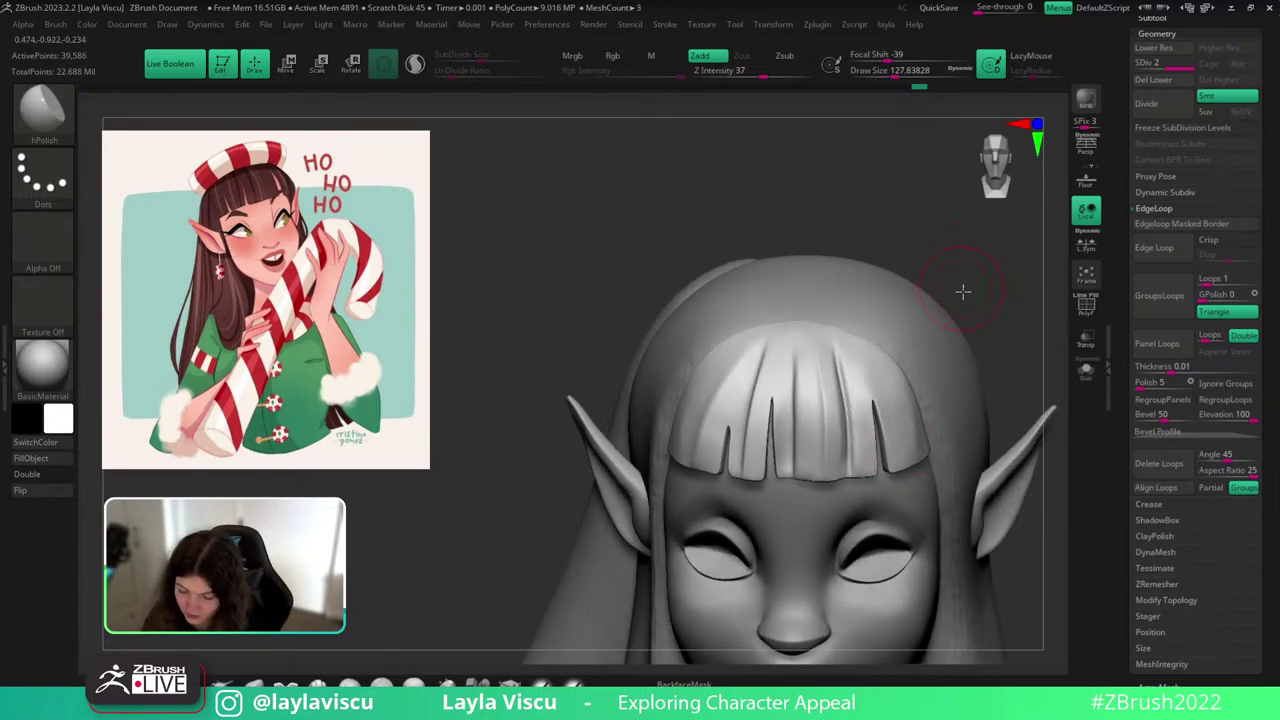
pyautogui.moveTo(980, 298); pyautogui.dragTo(1000, 336)
pyautogui.press('s')
pyautogui.moveTo(889, 408); pyautogui.dragTo(884, 408)
pyautogui.moveTo(991, 313); pyautogui.dragTo(983, 336)
pyautogui.moveTo(870, 322); pyautogui.dragTo(863, 350)
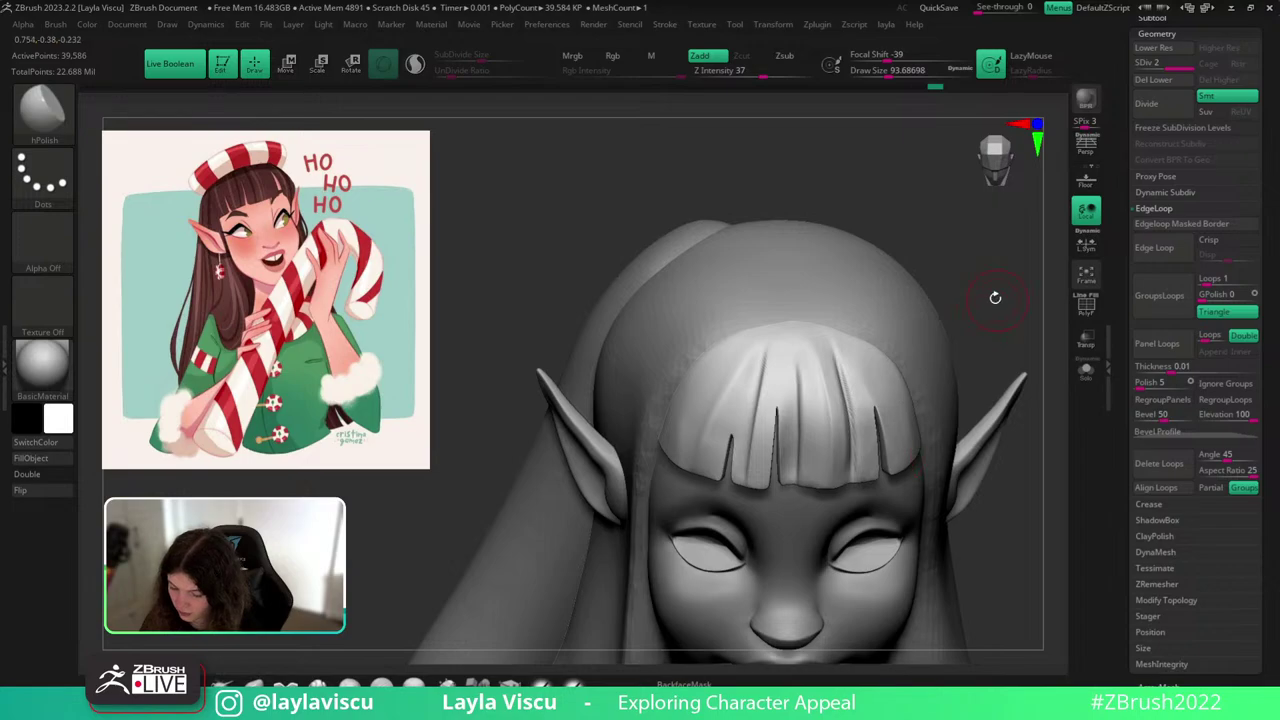
# Polish the outer strand of the bangs between hem and hairline with hPolish from turned and raised views.
pyautogui.moveTo(995, 298); pyautogui.dragTo(1001, 290)
pyautogui.moveTo(912, 442); pyautogui.dragTo(889, 342)
pyautogui.moveTo(1008, 263); pyautogui.dragTo(997, 271)
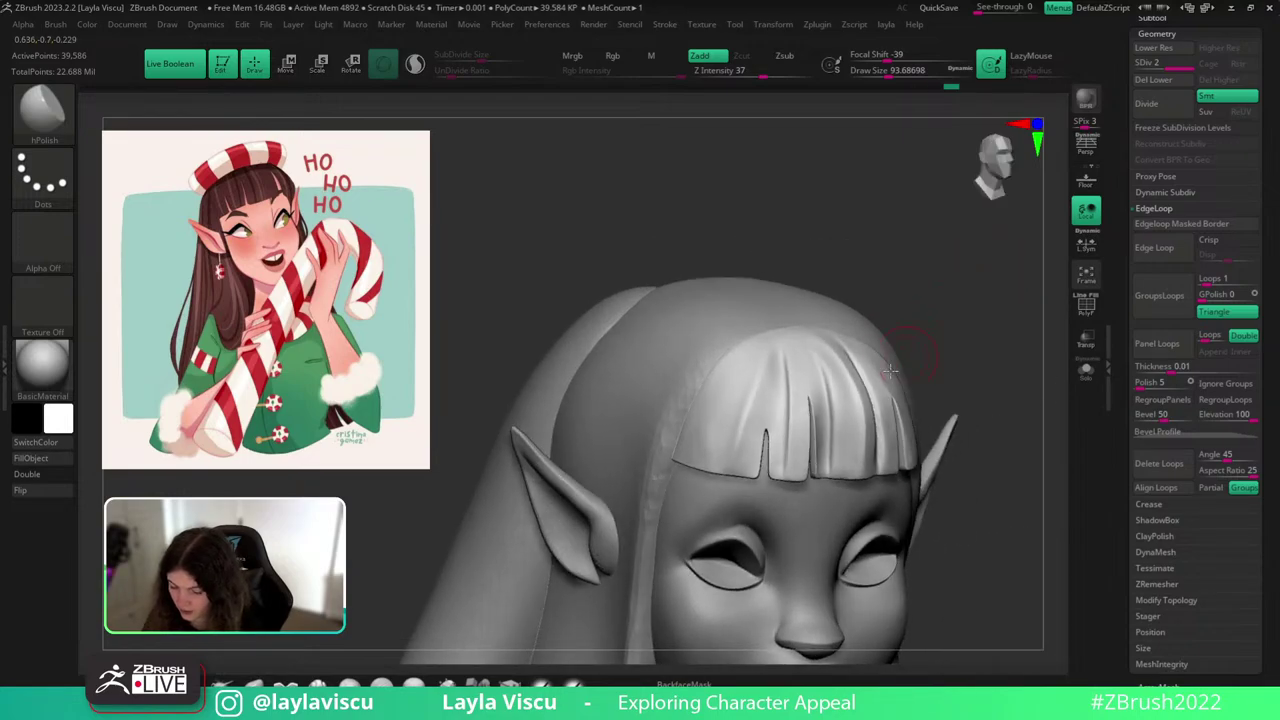
pyautogui.moveTo(903, 328)
pyautogui.mouseDown()
pyautogui.moveTo(946, 349)
pyautogui.moveTo(889, 446)
pyautogui.mouseUp()
pyautogui.moveTo(963, 317); pyautogui.dragTo(889, 363)
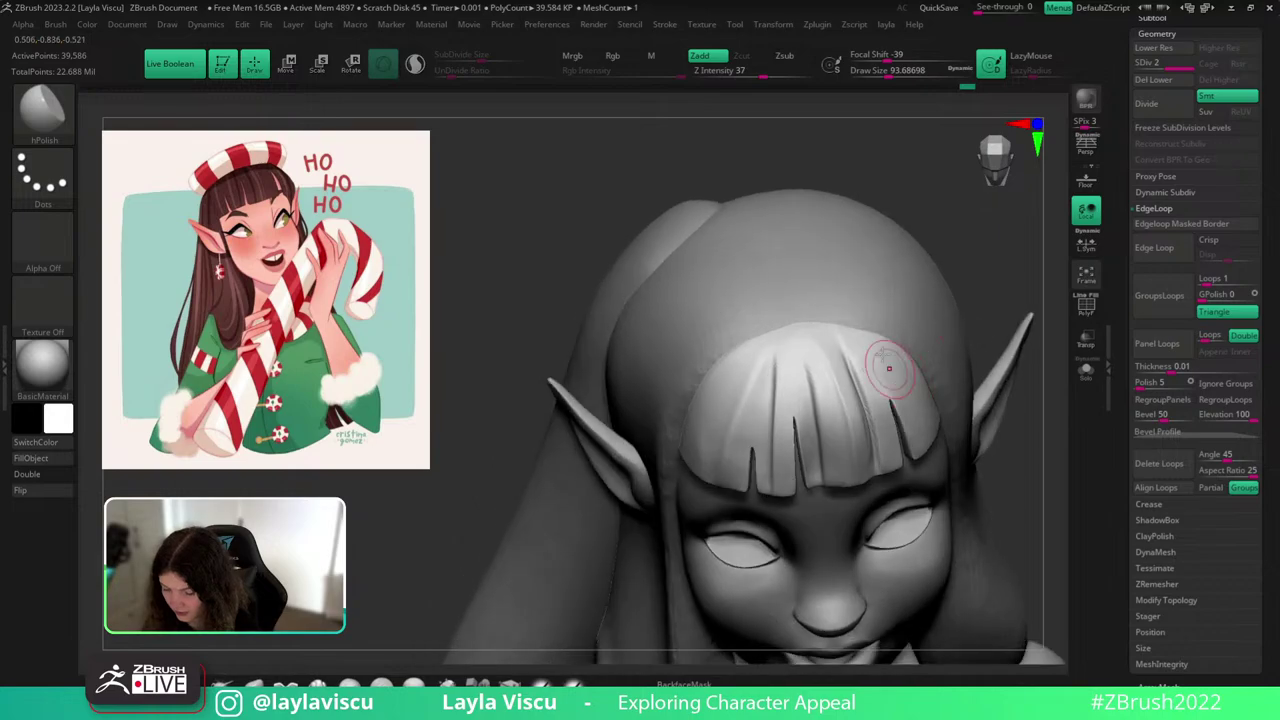
# Examine the polished bangs in isolation and on the full head, from the front, close up and from a distance.
pyautogui.moveTo(986, 257); pyautogui.dragTo(988, 286)
pyautogui.click(1086, 371)
pyautogui.click(1086, 371)
pyautogui.keyDown('ctrl'); pyautogui.moveTo(988, 405); pyautogui.dragTo(980, 334, button='right'); pyautogui.keyUp('ctrl')
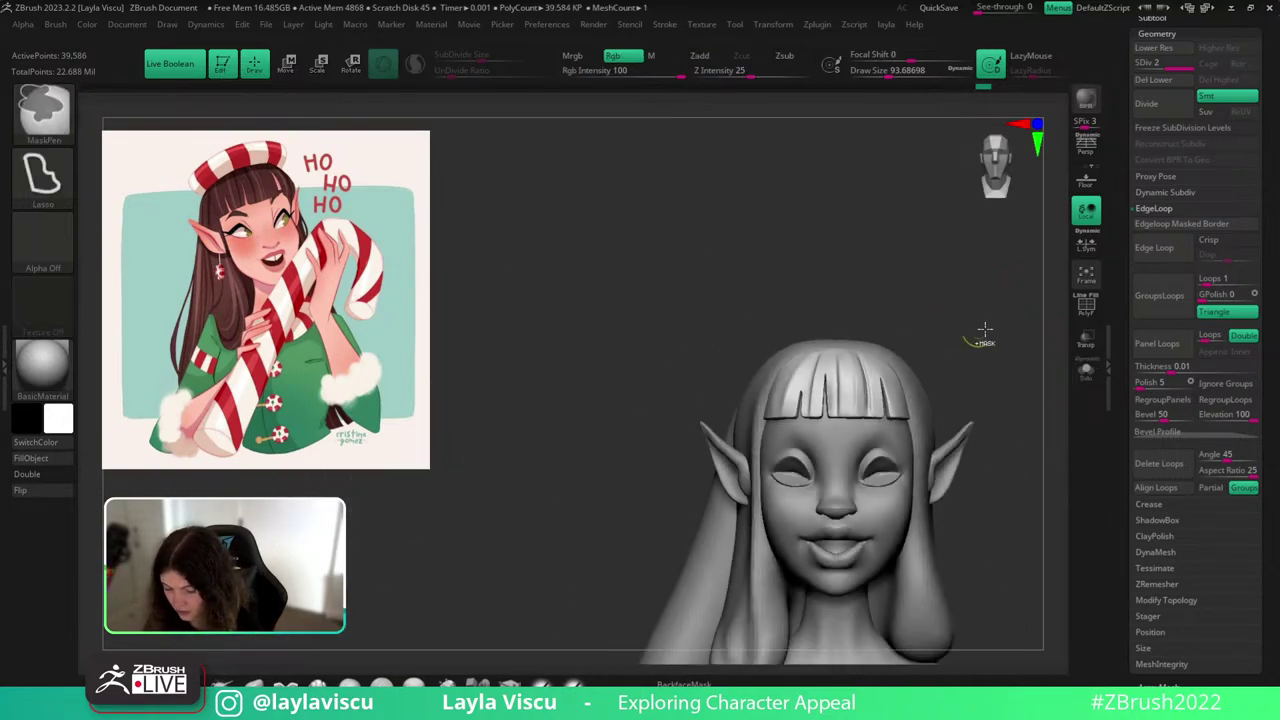
pyautogui.keyDown('alt'); pyautogui.moveTo(973, 378); pyautogui.dragTo(926, 334, button='right'); pyautogui.keyUp('alt')
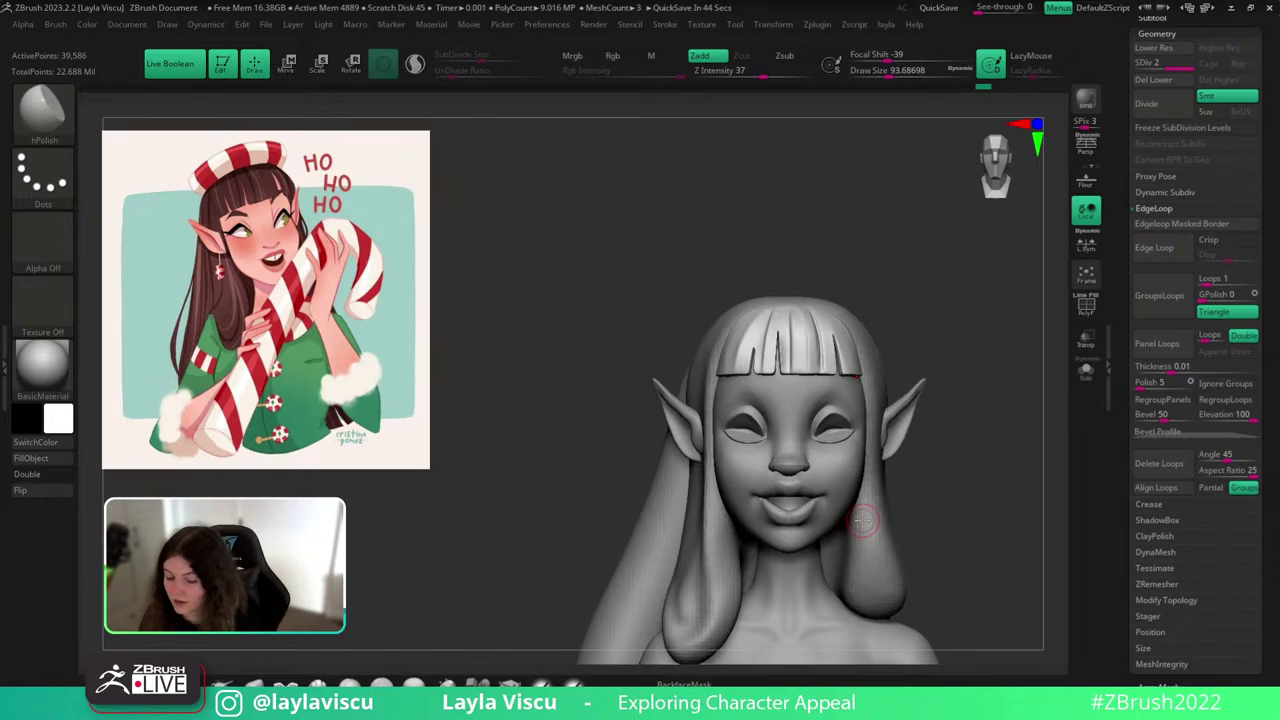
pyautogui.moveTo(994, 460); pyautogui.dragTo(957, 440)
pyautogui.keyDown('ctrl'); pyautogui.moveTo(957, 440); pyautogui.dragTo(1020, 397, button='right'); pyautogui.keyUp('ctrl')
pyautogui.keyDown('shift'); pyautogui.moveTo(1020, 397); pyautogui.dragTo(1048, 469); pyautogui.keyUp('shift')
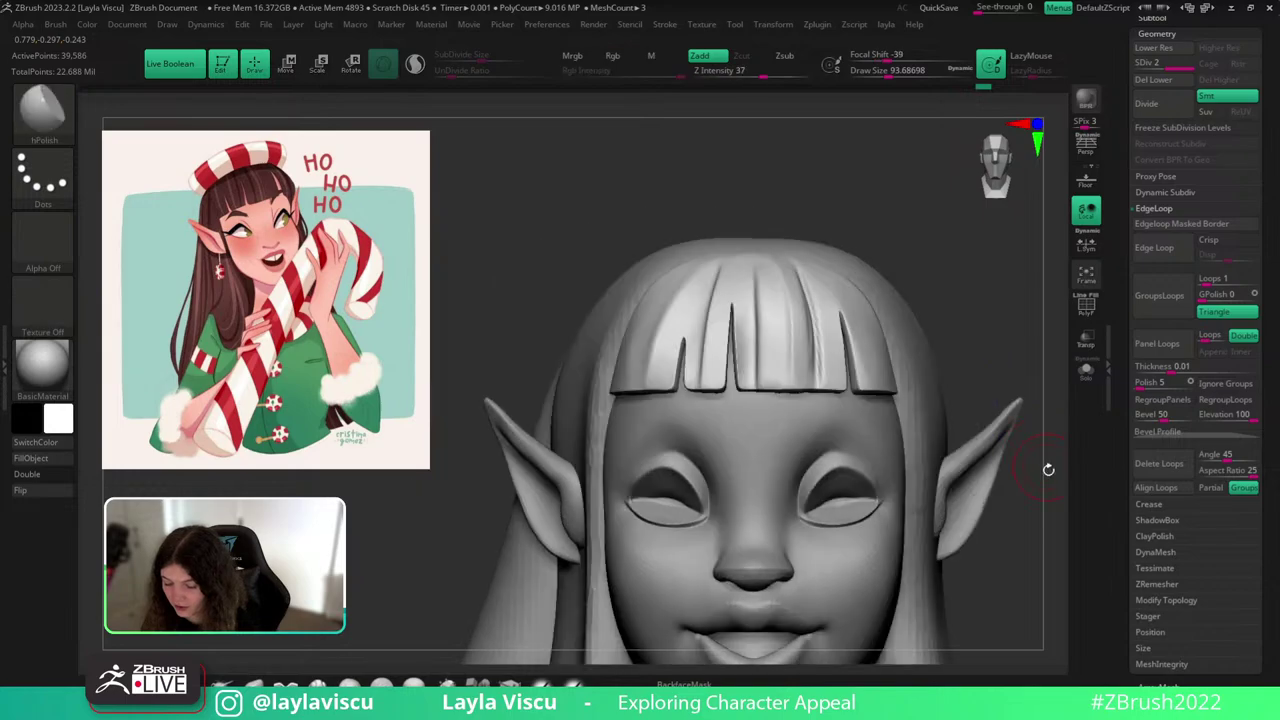
pyautogui.keyDown('ctrl'); pyautogui.moveTo(1048, 469); pyautogui.dragTo(1014, 394, button='right'); pyautogui.keyUp('ctrl')
pyautogui.keyDown('ctrl'); pyautogui.moveTo(851, 354); pyautogui.dragTo(1041, 330, button='right'); pyautogui.keyUp('ctrl')
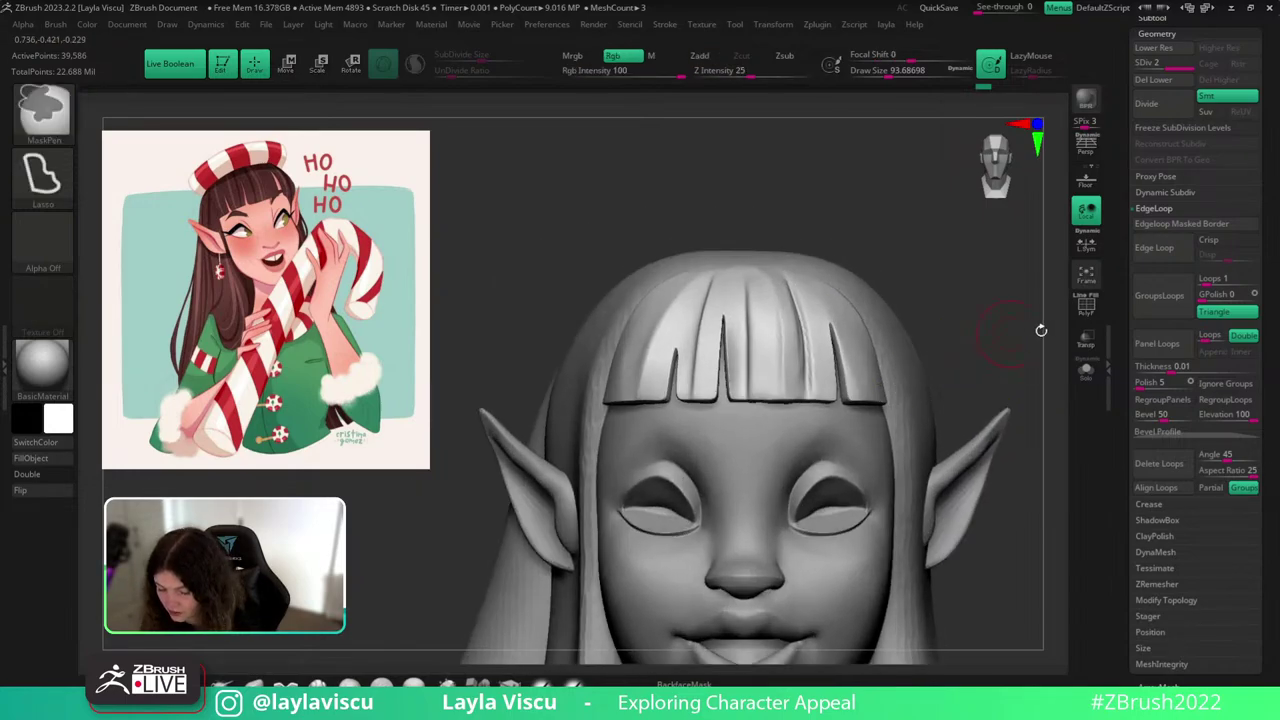
pyautogui.moveTo(1000, 377); pyautogui.dragTo(982, 366, button='right')
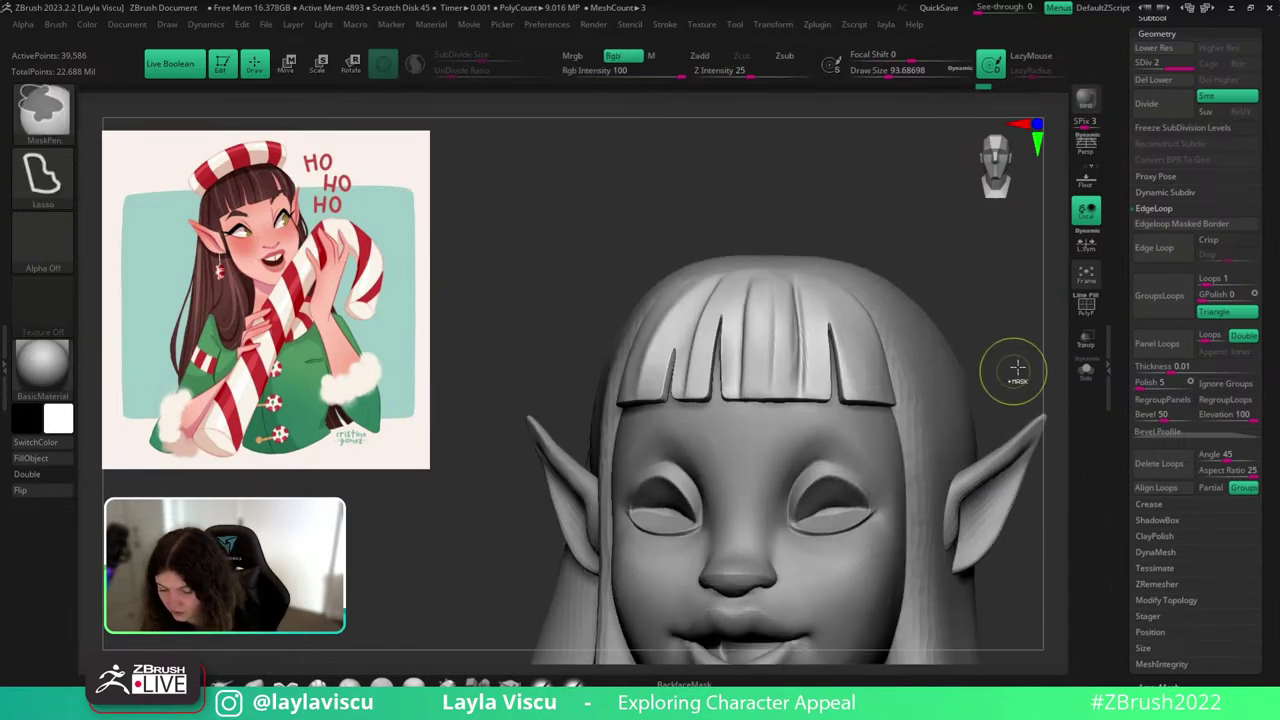
# Check the wireframe of the bangs and subdivide the mesh to subdivision level 3.
pyautogui.click(1159, 191)
pyautogui.hotkey('shift', 'f')
pyautogui.hotkey('shift', 'f')
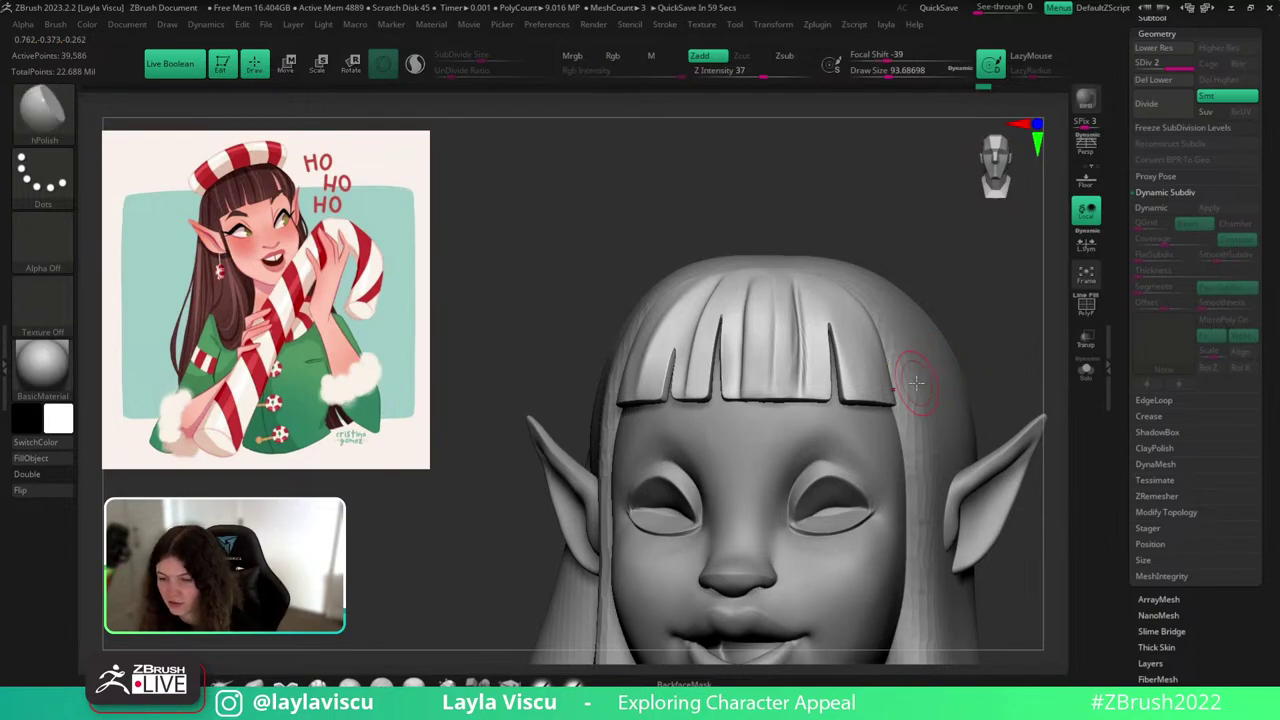
pyautogui.moveTo(993, 338)
pyautogui.mouseDown()
pyautogui.moveTo(1031, 366)
pyautogui.moveTo(1003, 351)
pyautogui.moveTo(1042, 424)
pyautogui.mouseUp()
pyautogui.hotkey('ctrl', 'd')
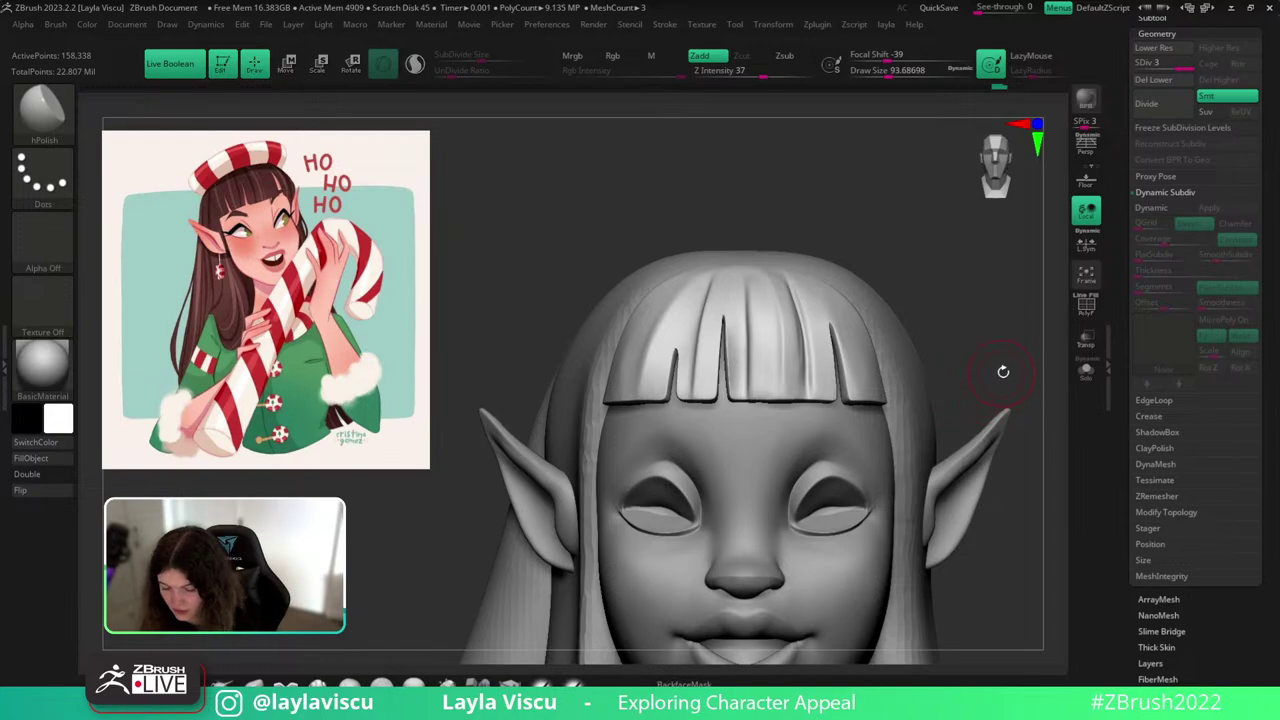
# Refine the short notch in the side of the bangs with the Move brush at a draw size of about 35.
pyautogui.moveTo(980, 317); pyautogui.dragTo(1018, 338)
pyautogui.moveTo(843, 225); pyautogui.dragTo(869, 231)
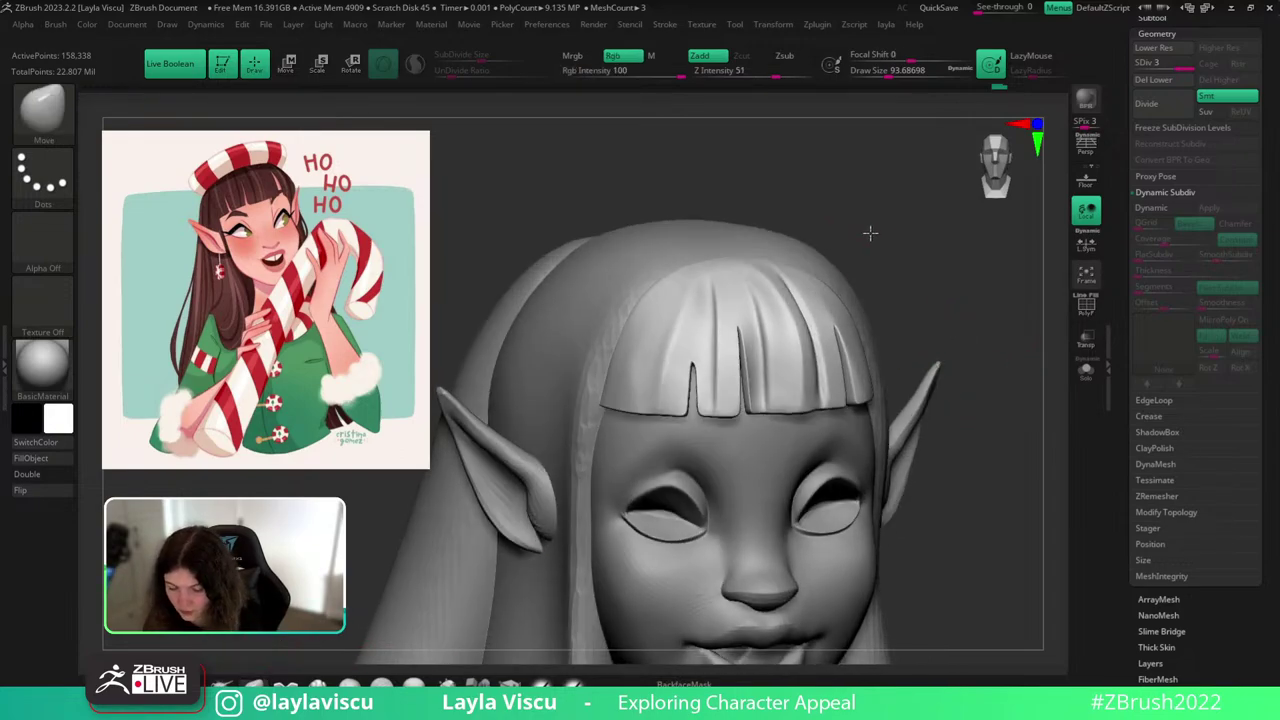
pyautogui.keyDown('ctrl'); pyautogui.moveTo(672, 340); pyautogui.dragTo(718, 384, button='right'); pyautogui.keyUp('ctrl')
pyautogui.press('b')
pyautogui.press('m')
pyautogui.press('v')
pyautogui.press('s')
pyautogui.moveTo(720, 386)
pyautogui.mouseDown()
pyautogui.moveTo(707, 388)
pyautogui.moveTo(729, 374)
pyautogui.moveTo(728, 391)
pyautogui.moveTo(737, 356)
pyautogui.mouseUp()
pyautogui.moveTo(737, 354)
pyautogui.keyDown('ctrl'); pyautogui.mouseDown(button='right')
pyautogui.moveTo(823, 280)
pyautogui.moveTo(871, 346)
pyautogui.mouseUp(button='right'); pyautogui.keyUp('ctrl')
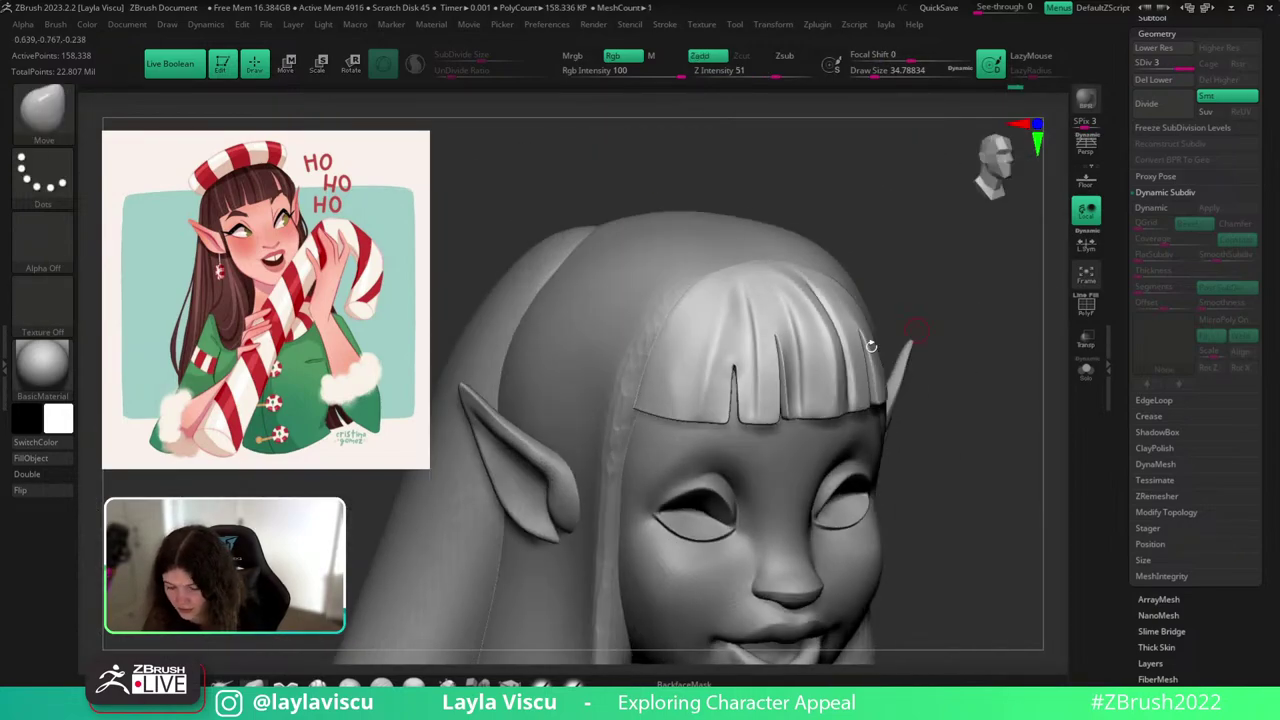
# Polish the surface just above the short notch in the bangs with hPolish at a draw size of about 35.
pyautogui.keyDown('ctrl'); pyautogui.moveTo(745, 380); pyautogui.dragTo(784, 425, button='right'); pyautogui.keyUp('ctrl')
pyautogui.press('b')
pyautogui.press('h')
pyautogui.press('p')
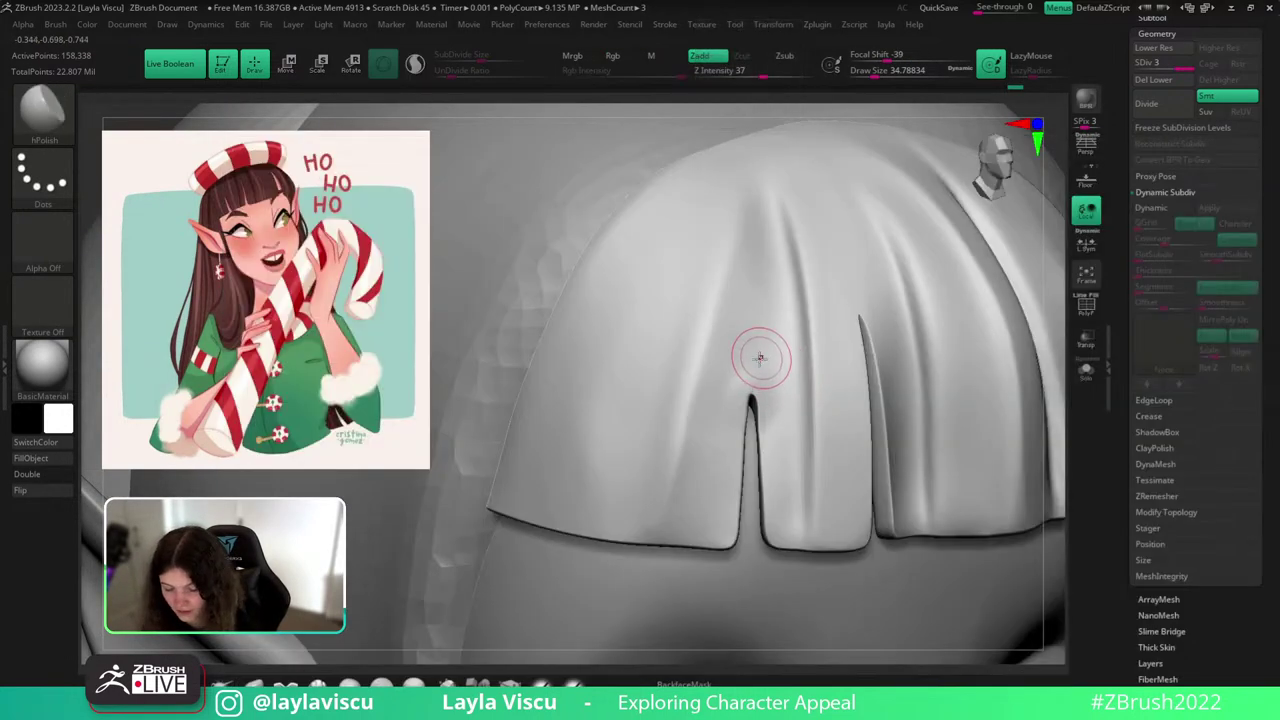
pyautogui.moveTo(771, 362)
pyautogui.mouseDown()
pyautogui.moveTo(767, 378)
pyautogui.moveTo(775, 340)
pyautogui.mouseUp()
# Adjust the tip of the short notch with the Move brush and smooth the strand beside it.
pyautogui.click(253, 684)
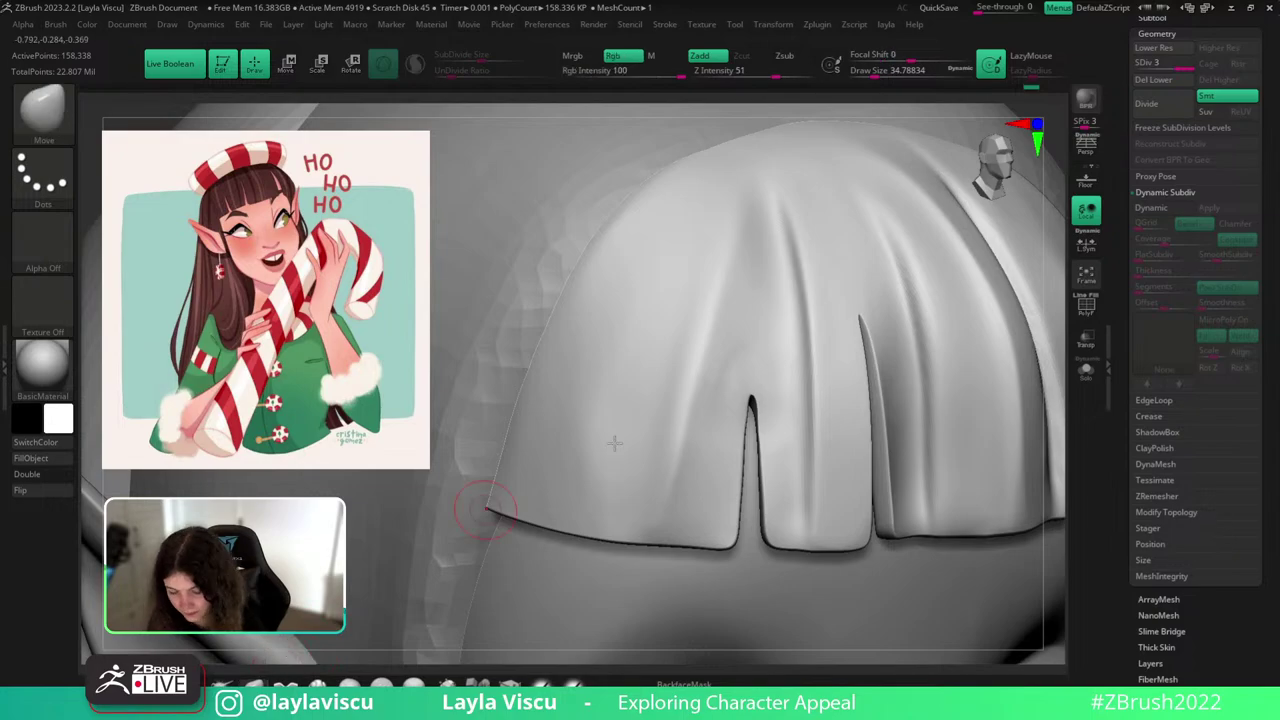
pyautogui.keyDown('shift'); pyautogui.moveTo(728, 381); pyautogui.dragTo(723, 445); pyautogui.keyUp('shift')
pyautogui.moveTo(771, 397); pyautogui.dragTo(747, 382)
pyautogui.keyDown('ctrl'); pyautogui.moveTo(706, 264); pyautogui.dragTo(723, 156, button='right'); pyautogui.keyUp('ctrl')
pyautogui.moveTo(994, 383); pyautogui.dragTo(944, 380)
pyautogui.press('shift')
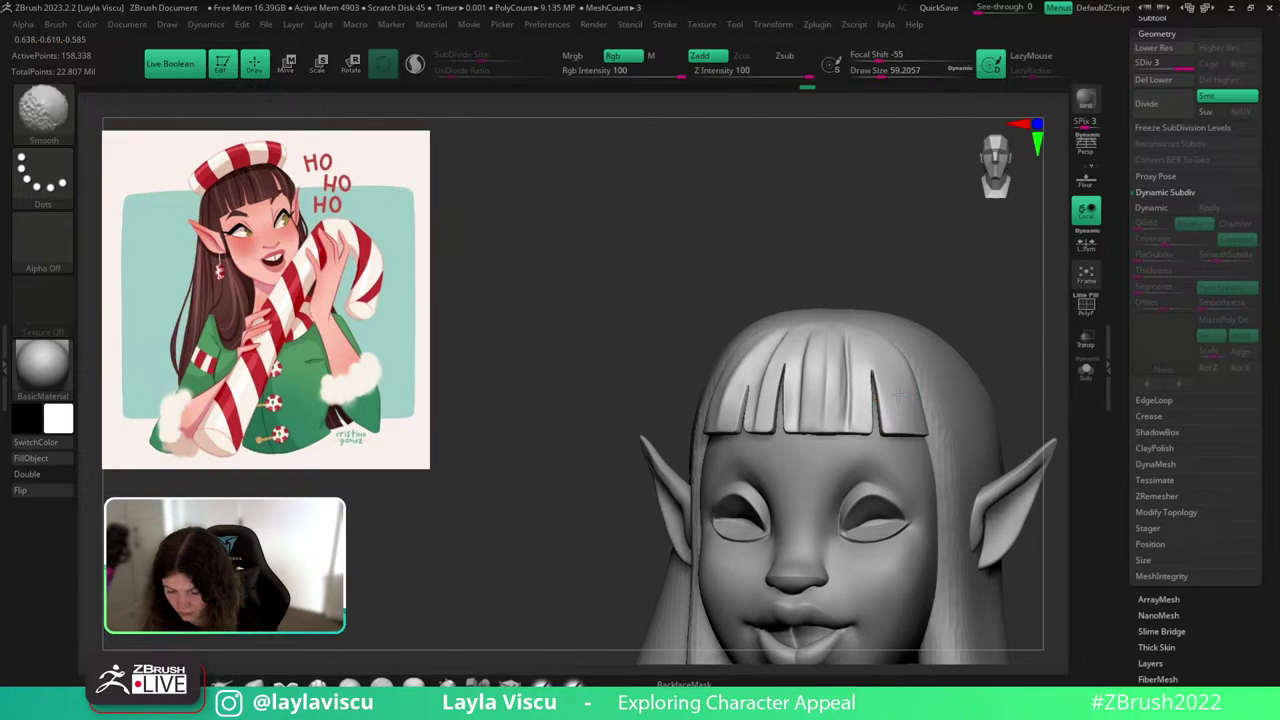
# Return to a front view of the full head and show the eyebrow subtool xmas_v002.
pyautogui.moveTo(945, 375)
pyautogui.mouseDown(button='right')
pyautogui.moveTo(974, 351)
pyautogui.moveTo(991, 371)
pyautogui.moveTo(1010, 340)
pyautogui.mouseUp(button='right')
pyautogui.keyDown('ctrl'); pyautogui.moveTo(960, 325); pyautogui.dragTo(931, 251, button='right'); pyautogui.keyUp('ctrl')
pyautogui.keyDown('alt'); pyautogui.moveTo(992, 376); pyautogui.dragTo(937, 334, button='right'); pyautogui.keyUp('alt')
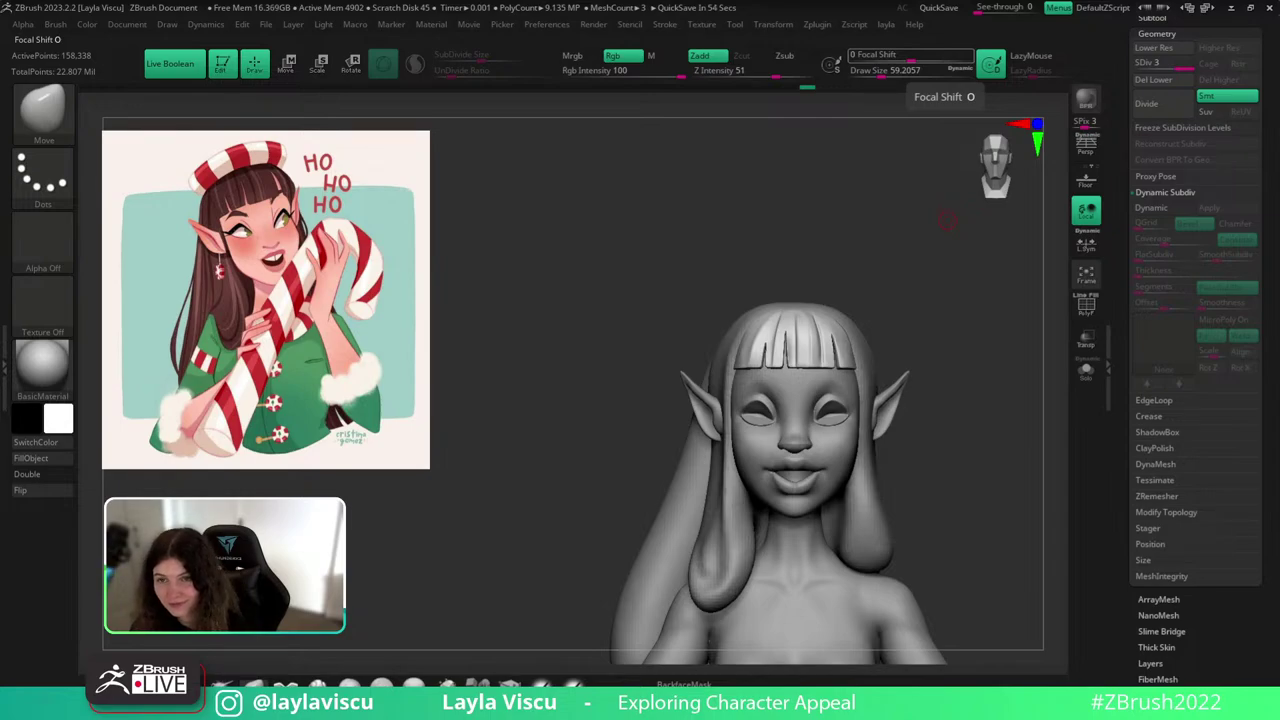
pyautogui.click(1149, 24)
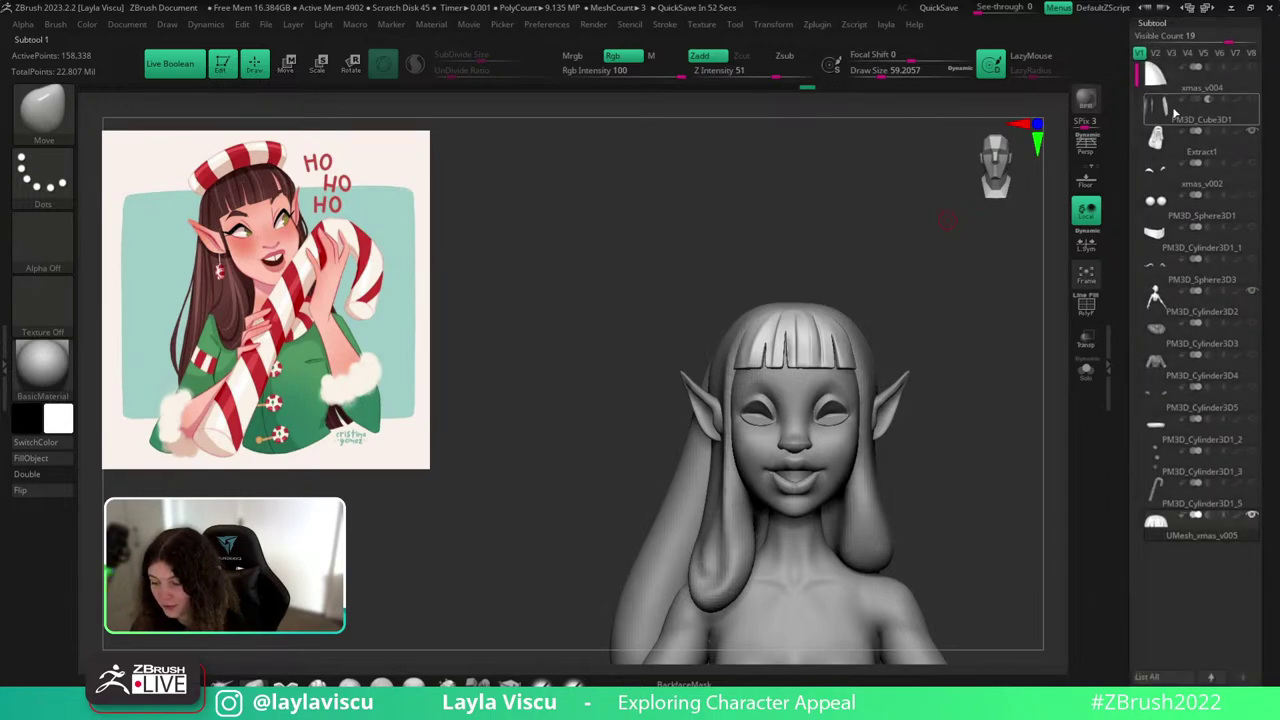
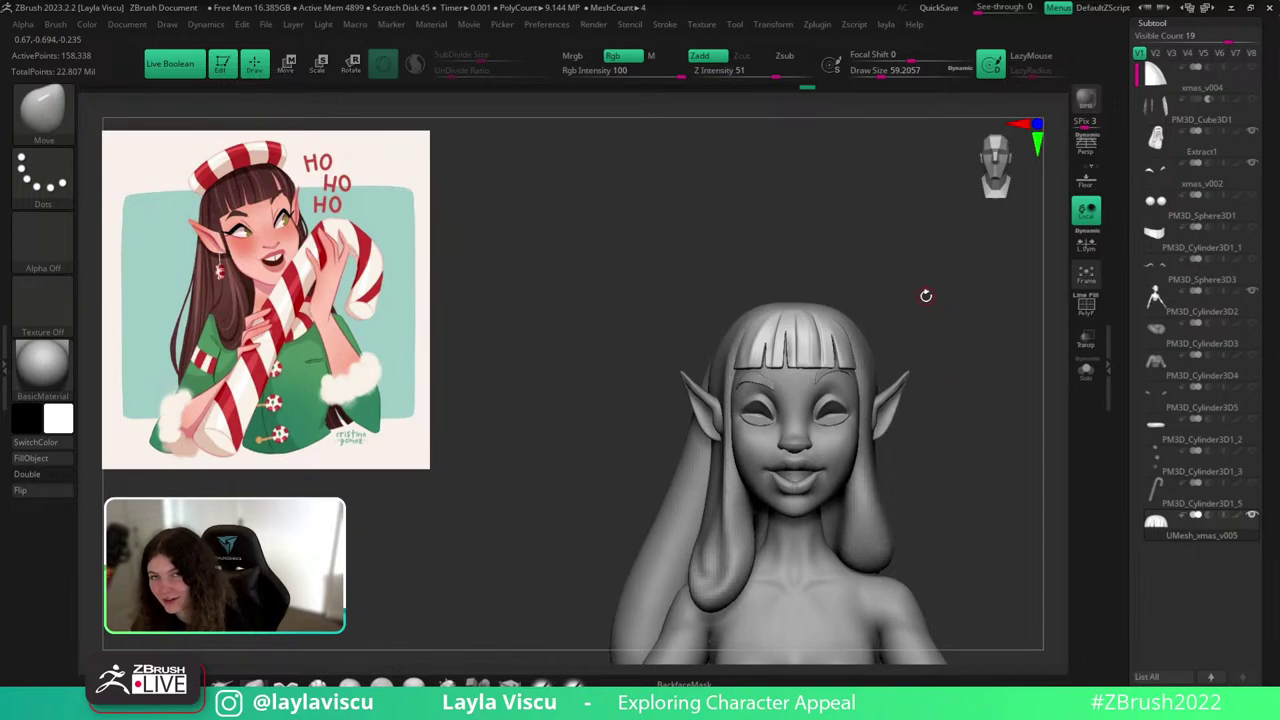
# Inspect the bangs together with the eyebrows from the front and from raised angles.
pyautogui.moveTo(935, 384)
pyautogui.mouseDown()
pyautogui.moveTo(963, 408)
pyautogui.moveTo(963, 466)
pyautogui.moveTo(967, 351)
pyautogui.moveTo(951, 263)
pyautogui.moveTo(949, 380)
pyautogui.moveTo(974, 350)
pyautogui.mouseUp()
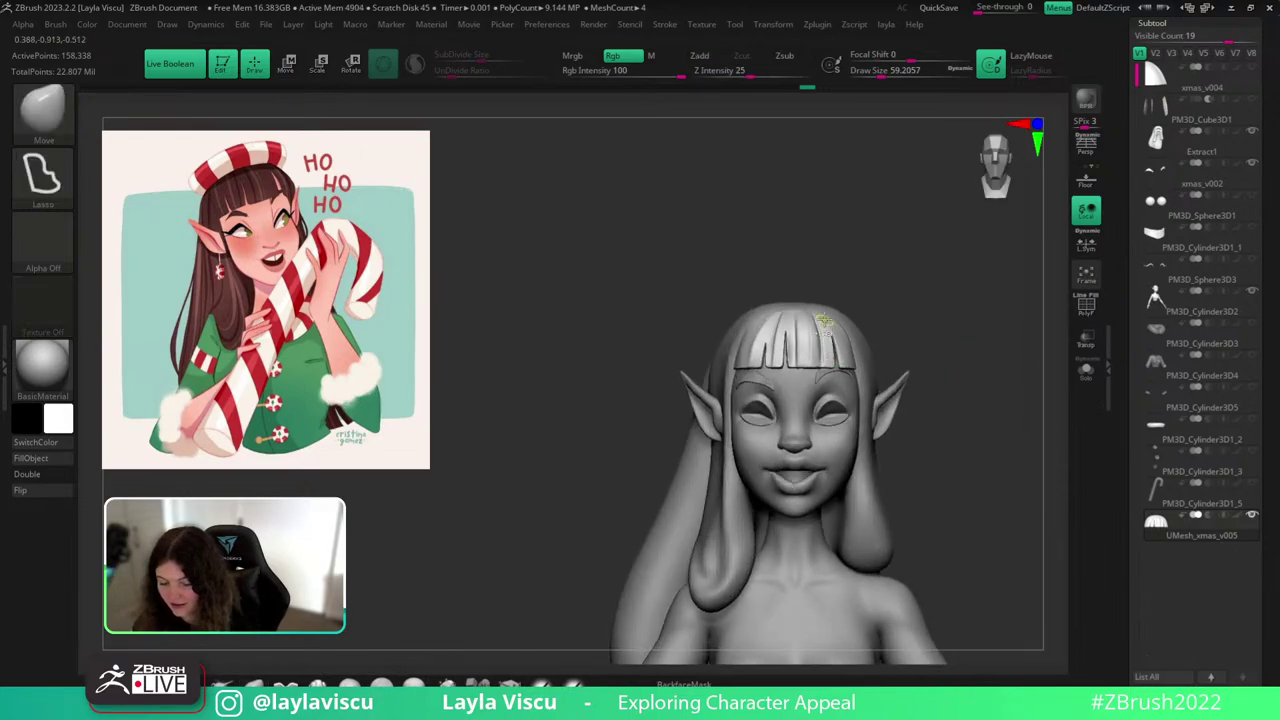
pyautogui.keyDown('ctrl'); pyautogui.moveTo(831, 320); pyautogui.dragTo(1023, 331, button='right'); pyautogui.keyUp('ctrl')
pyautogui.moveTo(1023, 331)
pyautogui.mouseDown()
pyautogui.moveTo(932, 365)
pyautogui.moveTo(1008, 346)
pyautogui.moveTo(1001, 441)
pyautogui.mouseUp()
pyautogui.moveTo(1061, 332); pyautogui.dragTo(1068, 140)
pyautogui.moveTo(977, 377)
pyautogui.mouseDown()
pyautogui.moveTo(966, 277)
pyautogui.moveTo(960, 354)
pyautogui.moveTo(850, 346)
pyautogui.mouseUp()
pyautogui.moveTo(668, 322)
pyautogui.mouseDown()
pyautogui.moveTo(883, 231)
pyautogui.moveTo(908, 265)
pyautogui.mouseUp()
# Polish the strands in the middle section of the bangs with hPolish at a draw size of about 39.
pyautogui.press('b')
pyautogui.press('h')
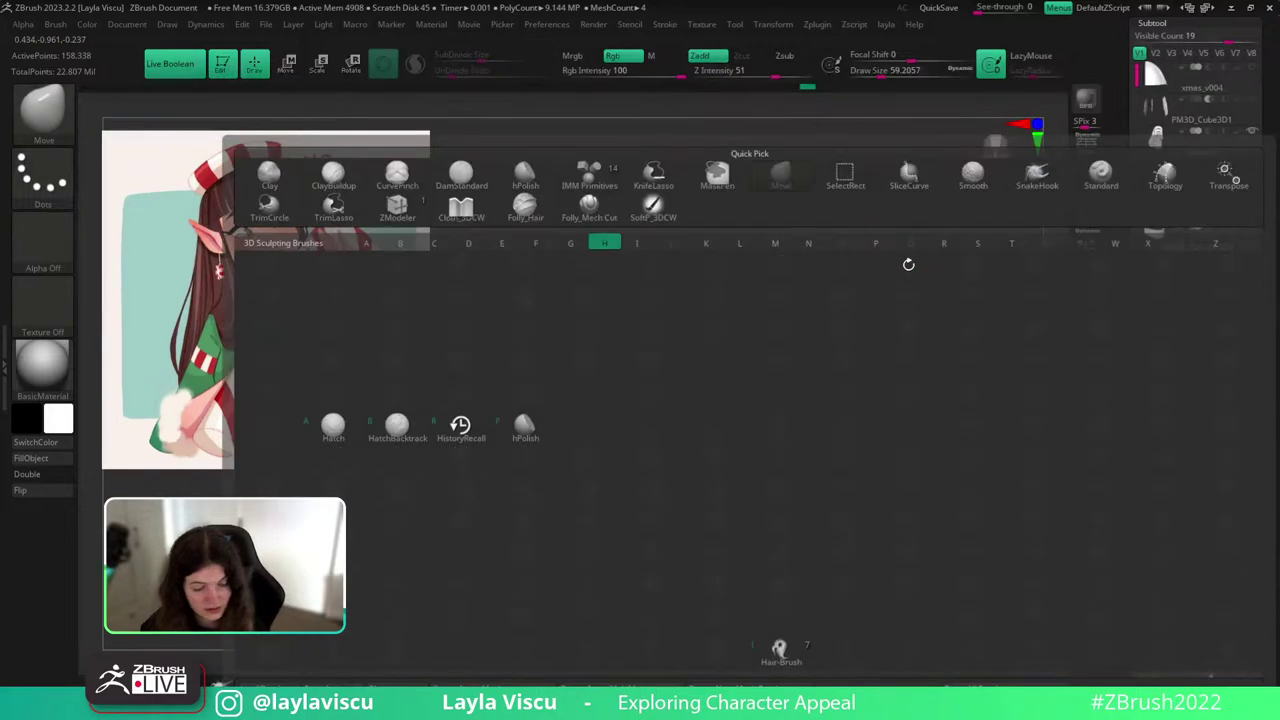
pyautogui.press('h')
pyautogui.press('b')
pyautogui.press('h')
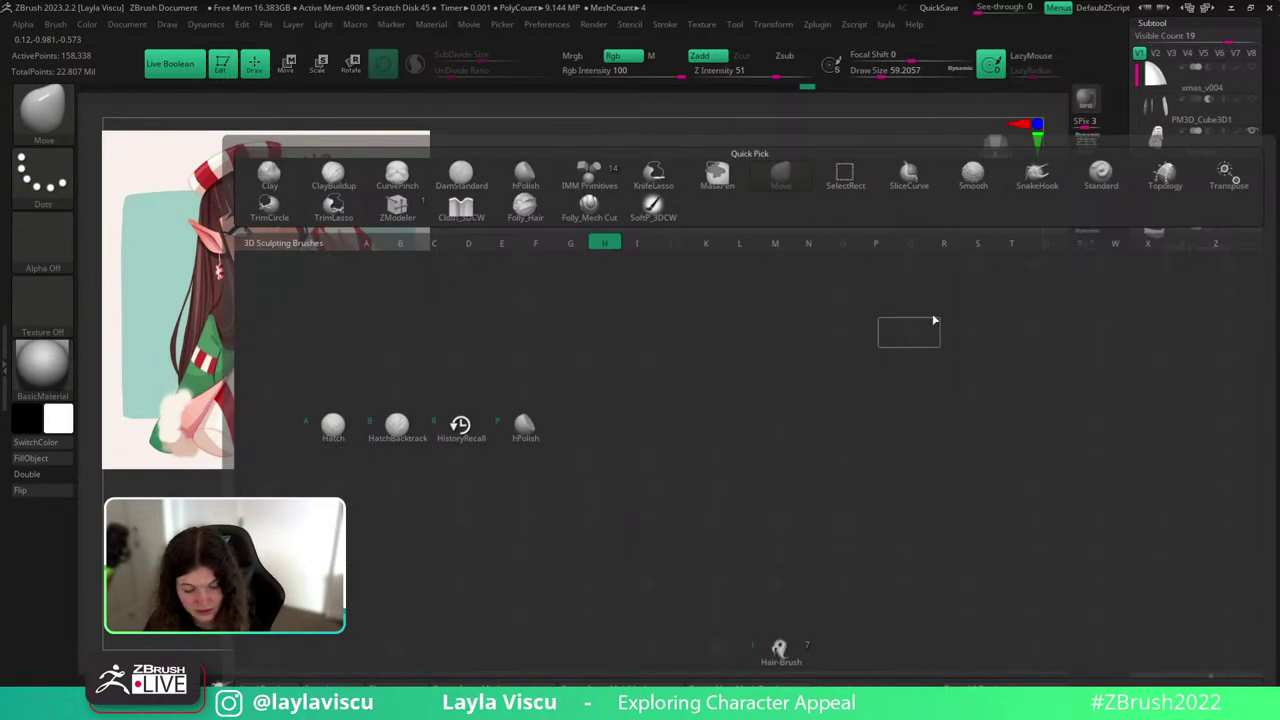
pyautogui.press('p')
pyautogui.moveTo(952, 274); pyautogui.dragTo(937, 300)
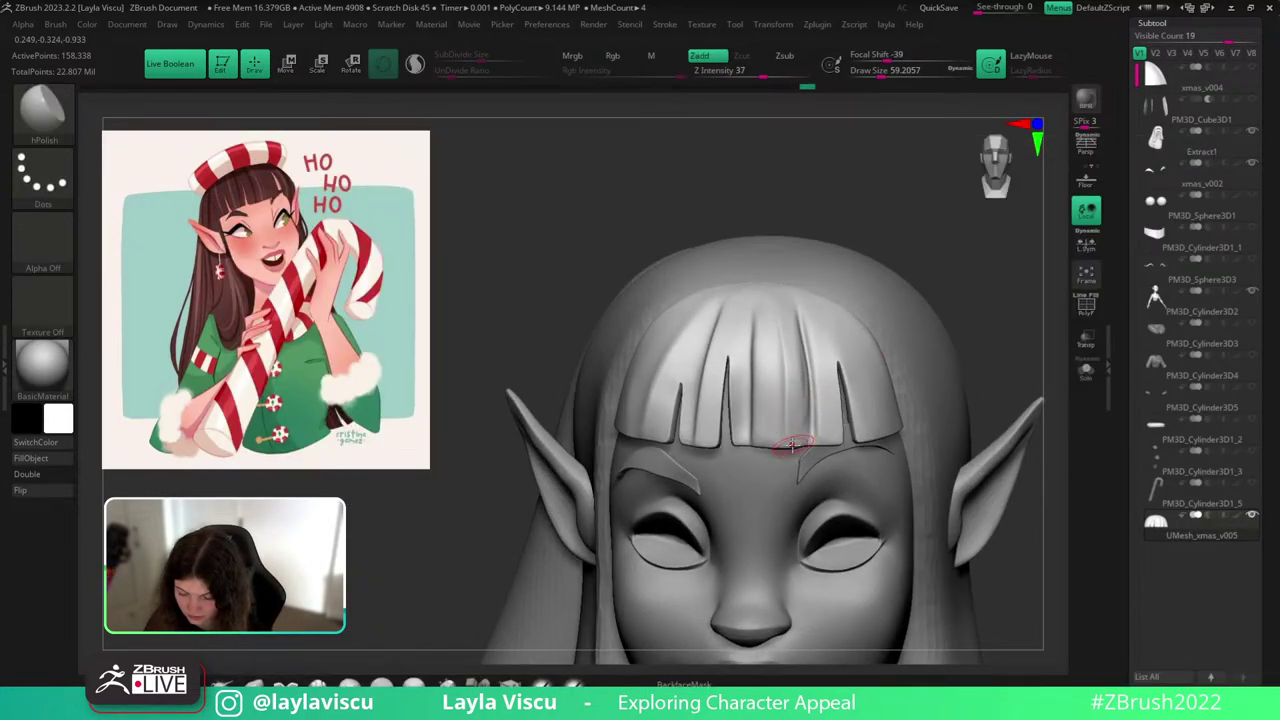
pyautogui.moveTo(898, 249)
pyautogui.mouseDown()
pyautogui.moveTo(929, 263)
pyautogui.moveTo(857, 307)
pyautogui.mouseUp()
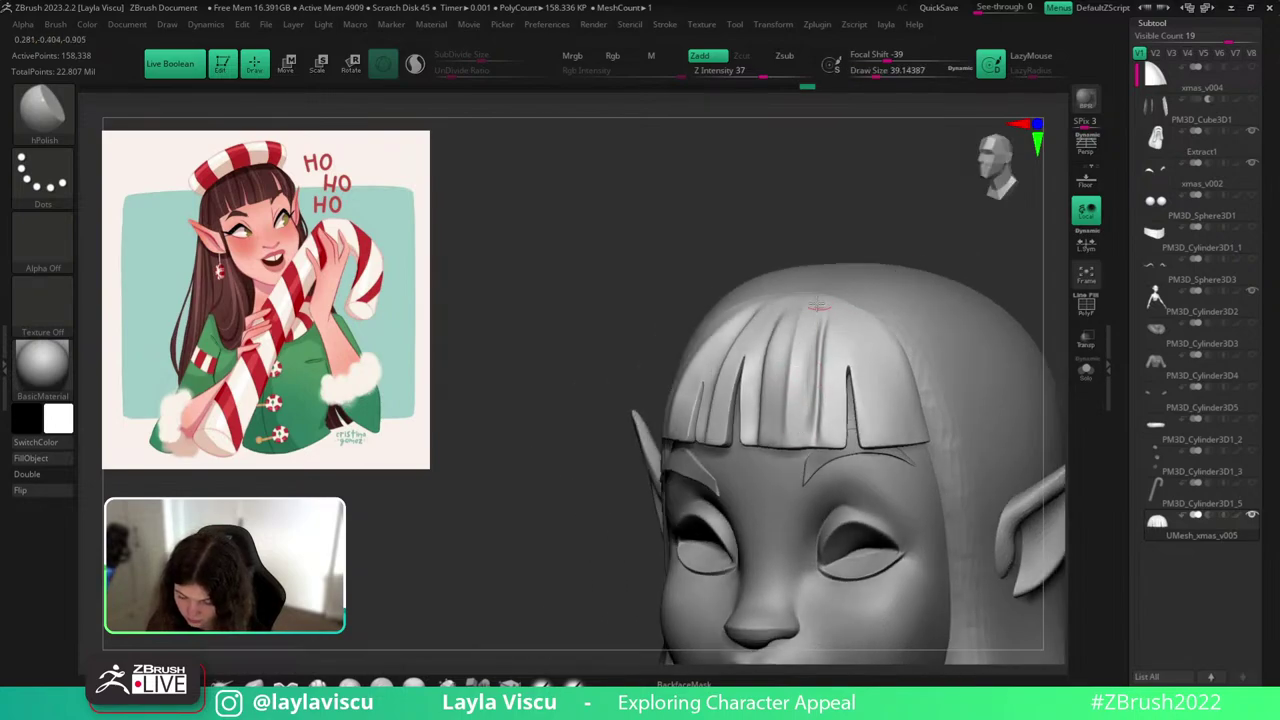
pyautogui.moveTo(905, 232); pyautogui.dragTo(828, 370)
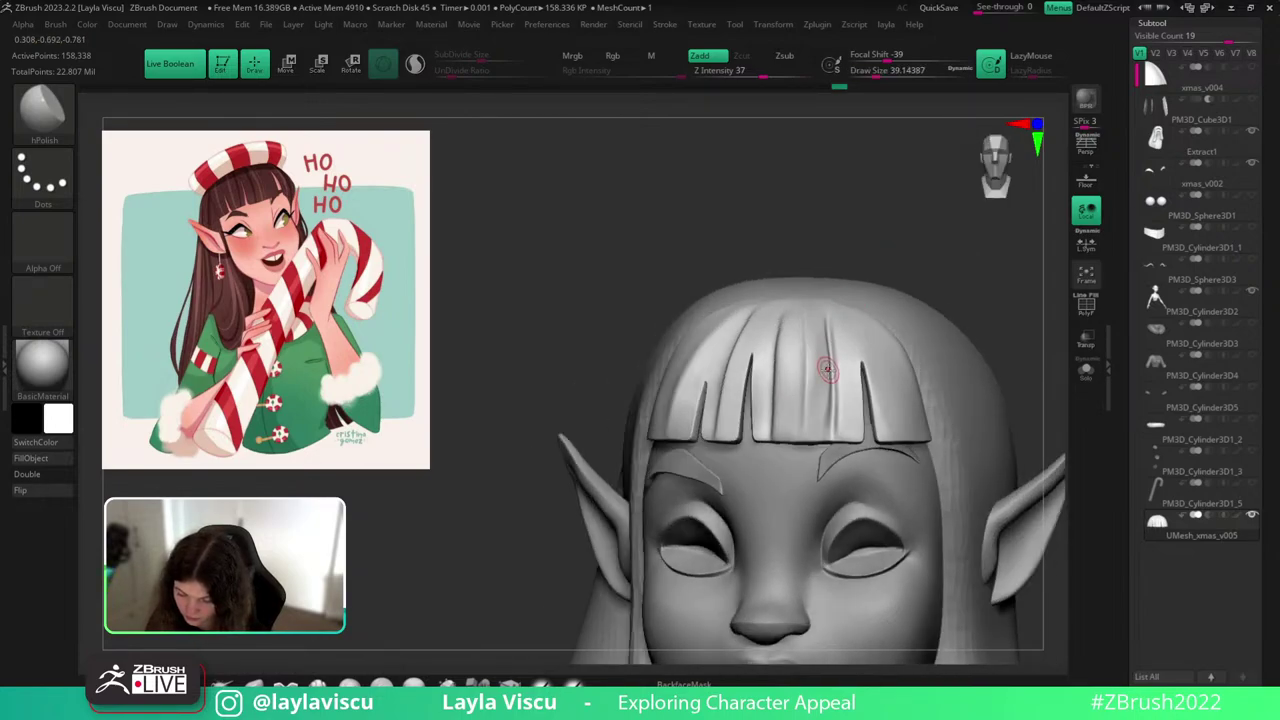
pyautogui.moveTo(866, 233)
pyautogui.mouseDown()
pyautogui.moveTo(903, 271)
pyautogui.moveTo(890, 257)
pyautogui.moveTo(878, 344)
pyautogui.moveTo(797, 430)
pyautogui.moveTo(806, 410)
pyautogui.mouseUp()
pyautogui.moveTo(855, 198)
pyautogui.mouseDown()
pyautogui.moveTo(795, 191)
pyautogui.moveTo(849, 229)
pyautogui.moveTo(914, 237)
pyautogui.moveTo(920, 266)
pyautogui.moveTo(612, 514)
pyautogui.mouseUp()
# Cut a vertical strand groove from hairline to hem in the bangs with Folly_Mech Cut at a draw size of about 87.
pyautogui.click(318, 684)
pyautogui.press('s')
pyautogui.moveTo(846, 344)
pyautogui.mouseDown()
pyautogui.moveTo(860, 342)
pyautogui.moveTo(845, 330)
pyautogui.moveTo(823, 424)
pyautogui.mouseUp()
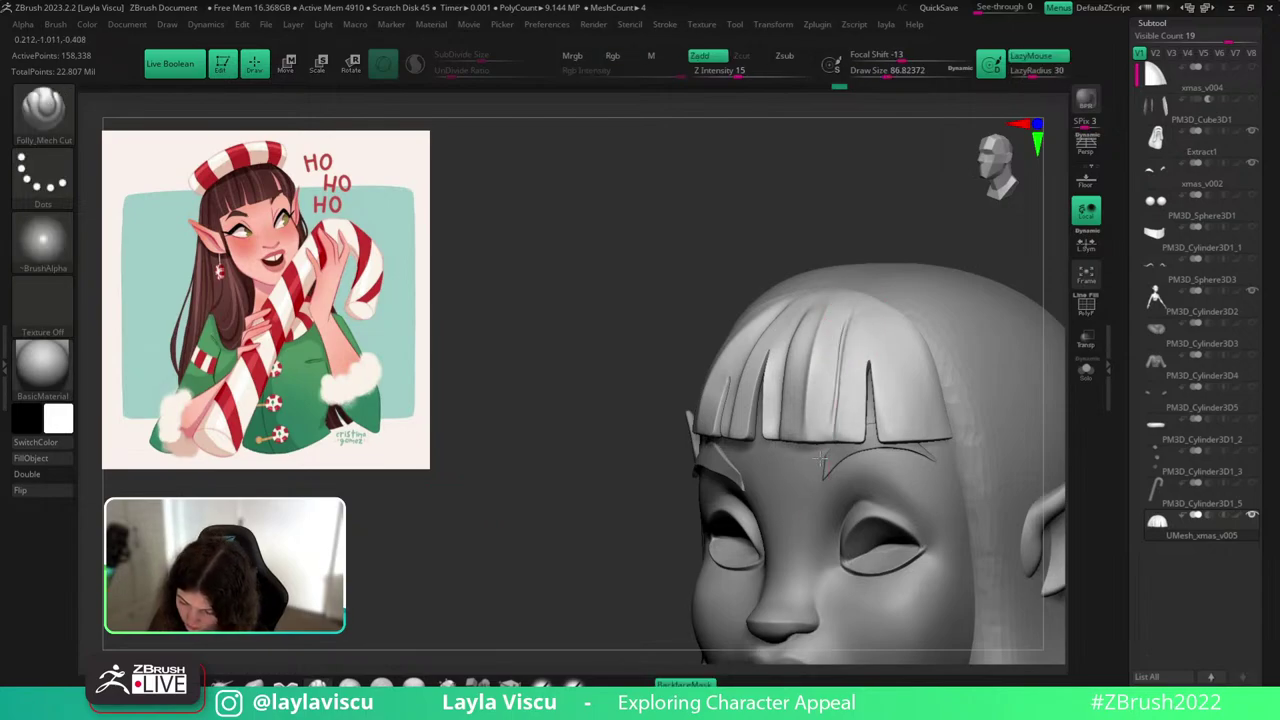
pyautogui.moveTo(815, 228); pyautogui.dragTo(862, 232)
pyautogui.moveTo(861, 292); pyautogui.dragTo(856, 412)
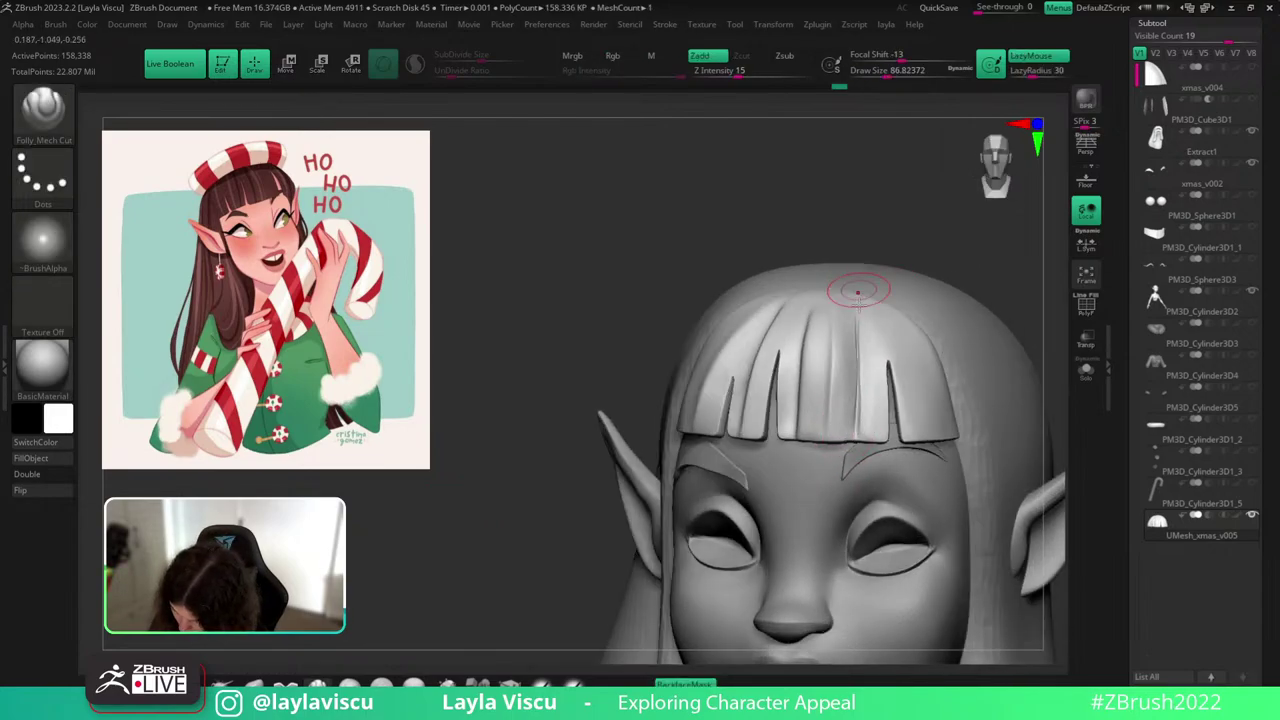
# Soften the new vertical strand groove in the bangs and recut it with DamStandard at a draw size of about 87.
pyautogui.press('shift')
pyautogui.moveTo(858, 325)
pyautogui.keyDown('shift'); pyautogui.mouseDown()
pyautogui.moveTo(862, 304)
pyautogui.moveTo(851, 448)
pyautogui.mouseUp(); pyautogui.keyUp('shift')
pyautogui.press('b')
pyautogui.press('d')
pyautogui.press('s')
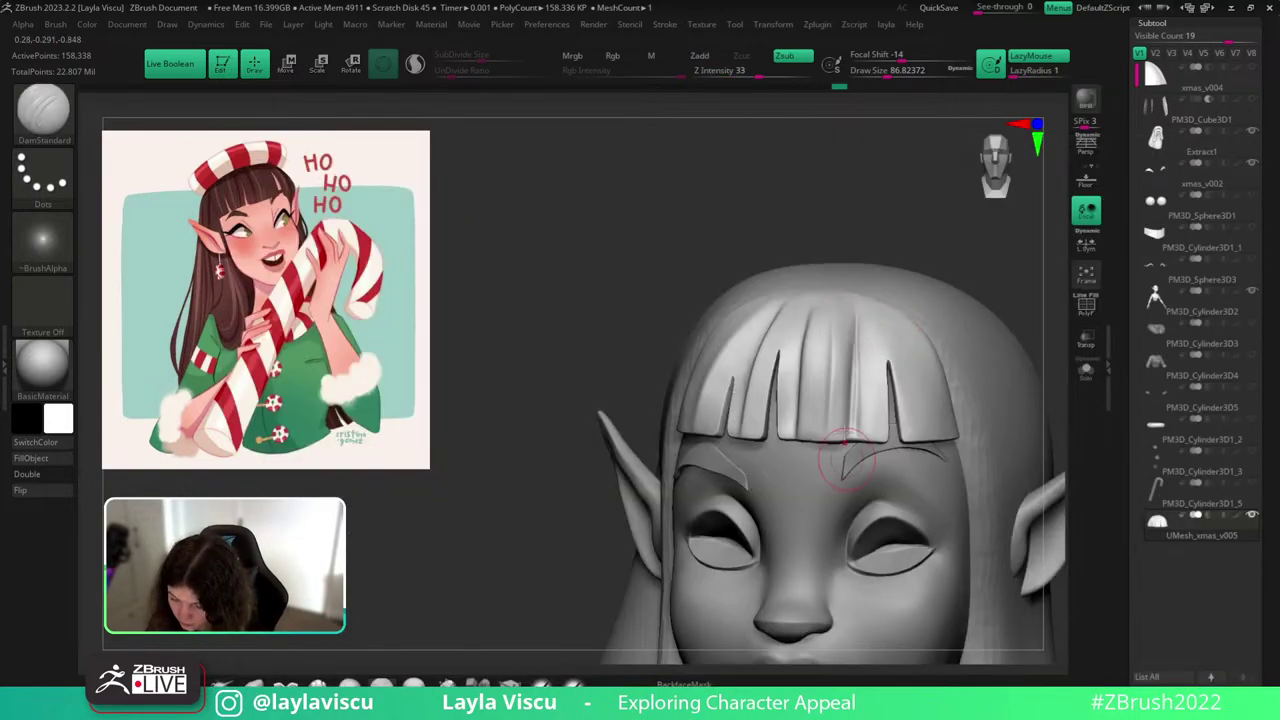
pyautogui.hotkey('ctrl', 'z')
pyautogui.moveTo(857, 306); pyautogui.dragTo(850, 444)
pyautogui.hotkey('ctrl', 'z')
pyautogui.moveTo(857, 312); pyautogui.dragTo(850, 446)
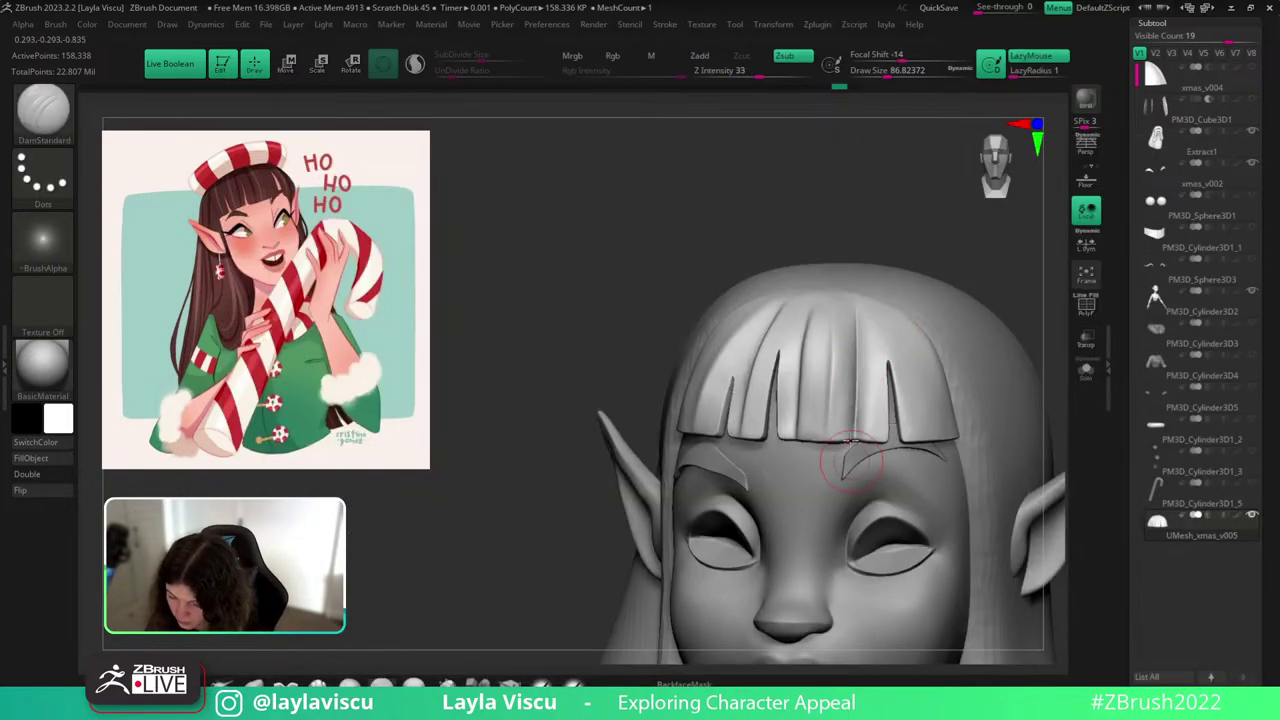
# Run Folly_Mech Cut along the same strand groove in the bangs from hairline to hem at a draw size of about 87.
pyautogui.keyDown('ctrl'); pyautogui.moveTo(868, 425); pyautogui.dragTo(906, 254, button='right'); pyautogui.keyUp('ctrl')
pyautogui.keyDown('shift'); pyautogui.moveTo(906, 254); pyautogui.dragTo(981, 339); pyautogui.keyUp('shift')
pyautogui.keyDown('ctrl'); pyautogui.moveTo(981, 339); pyautogui.dragTo(958, 450, button='right'); pyautogui.keyUp('ctrl')
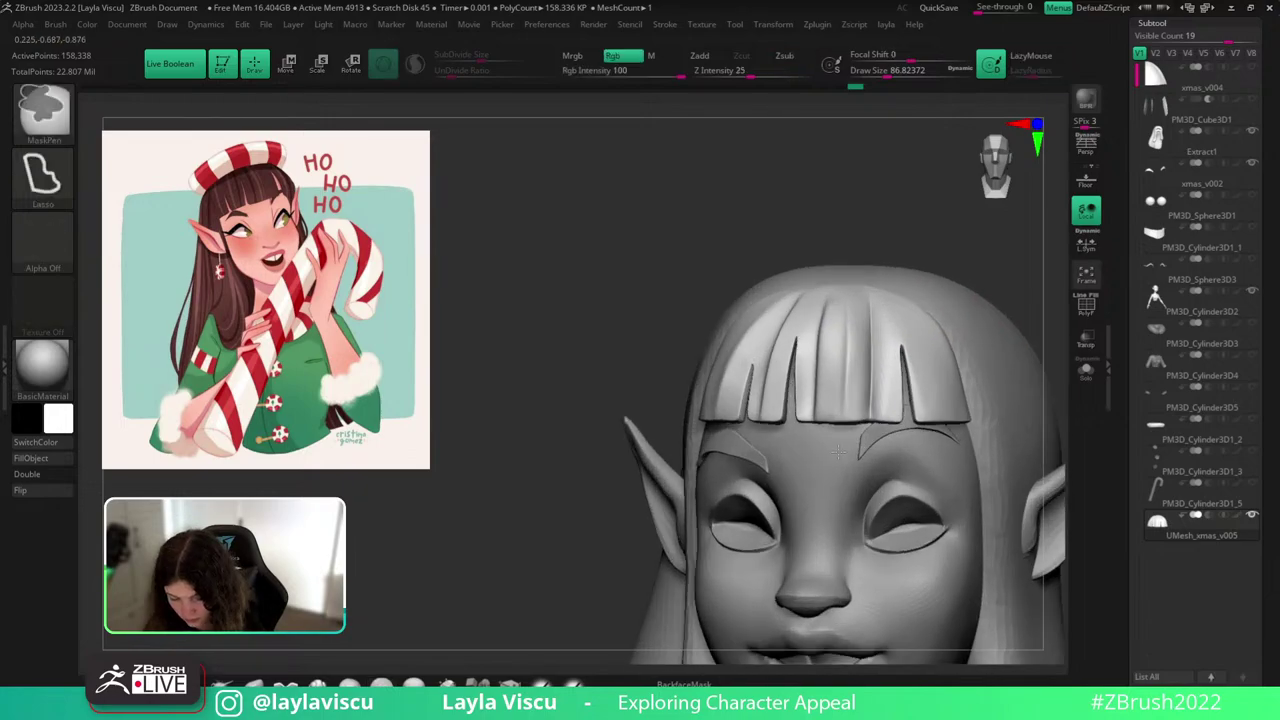
pyautogui.click(318, 683)
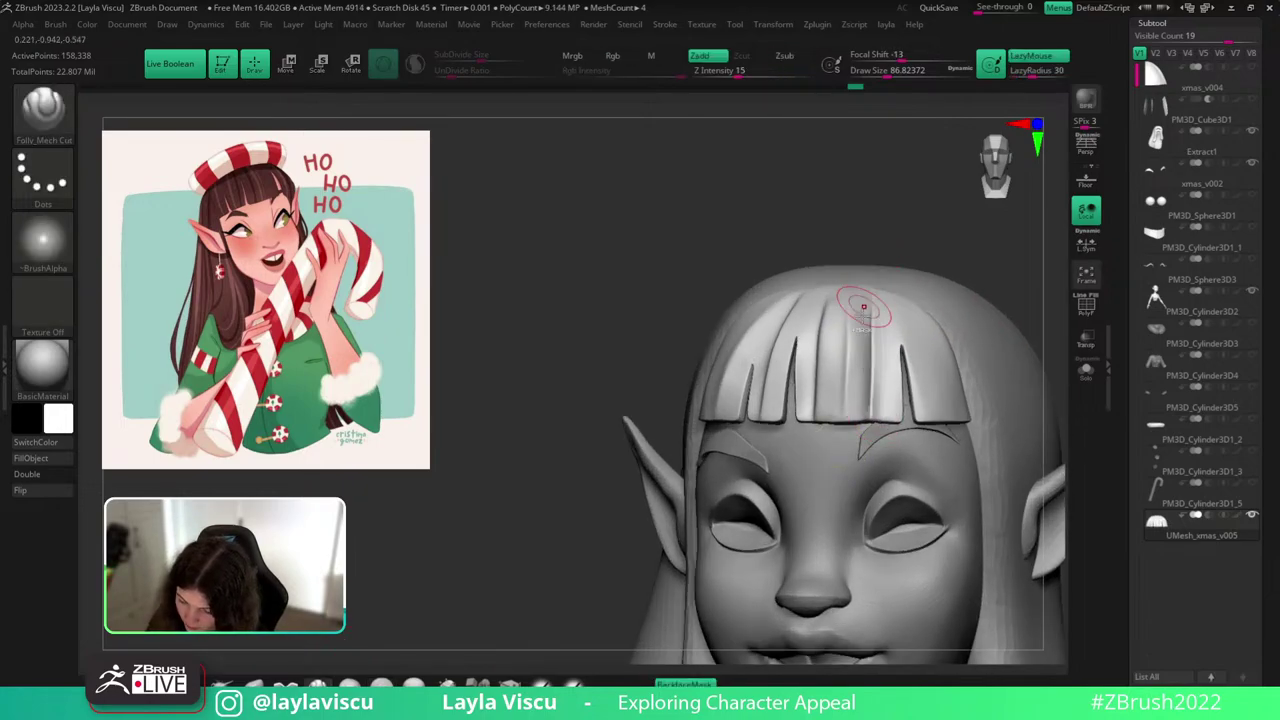
pyautogui.moveTo(864, 307); pyautogui.dragTo(863, 424)
pyautogui.keyDown('shift'); pyautogui.moveTo(963, 266); pyautogui.dragTo(989, 303); pyautogui.keyUp('shift')
pyautogui.keyDown('ctrl'); pyautogui.moveTo(989, 303); pyautogui.dragTo(1004, 339, button='right'); pyautogui.keyUp('ctrl')
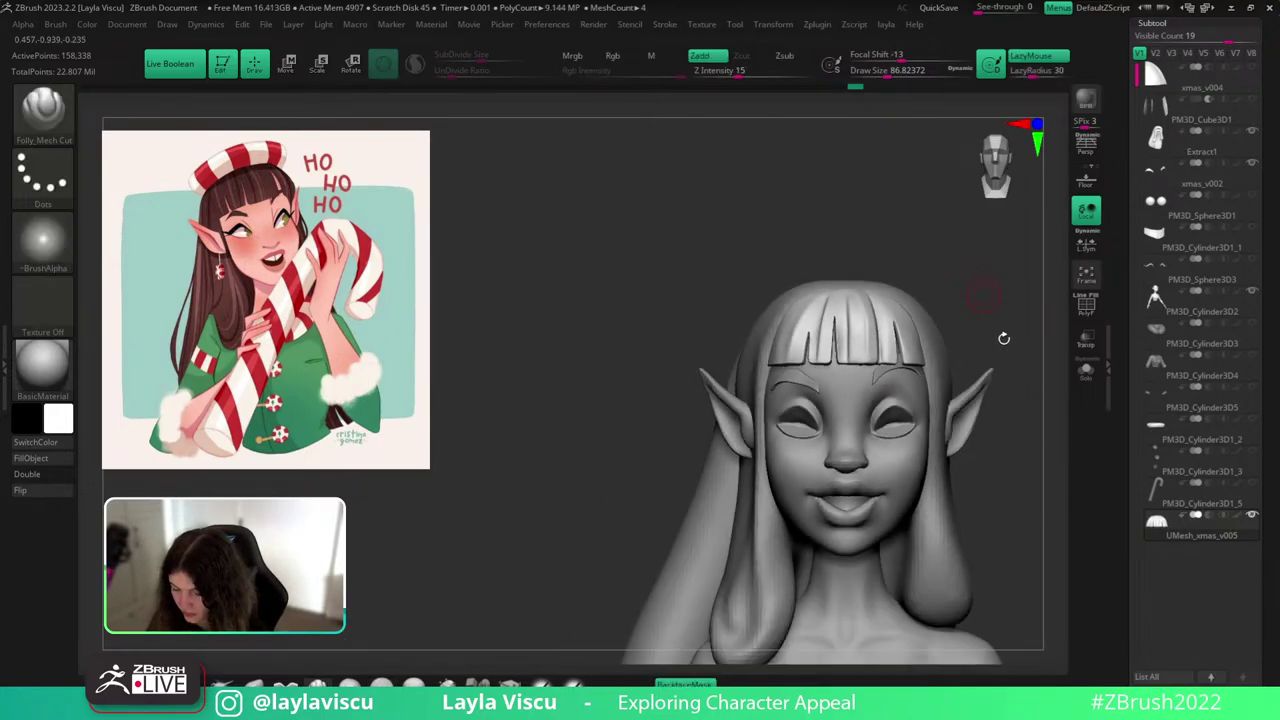
# Show all subtools of the character and turn on their painted colours.
pyautogui.hotkey('ctrl', 'shift')
pyautogui.keyDown('ctrl'); pyautogui.keyDown('shift'); pyautogui.click(1254, 196); pyautogui.keyUp('shift'); pyautogui.keyUp('ctrl')
pyautogui.keyDown('ctrl'); pyautogui.moveTo(1044, 500); pyautogui.dragTo(997, 383, button='right'); pyautogui.keyUp('ctrl')
pyautogui.keyDown('ctrl'); pyautogui.keyDown('shift'); pyautogui.click(1238, 357); pyautogui.keyUp('shift'); pyautogui.keyUp('ctrl')
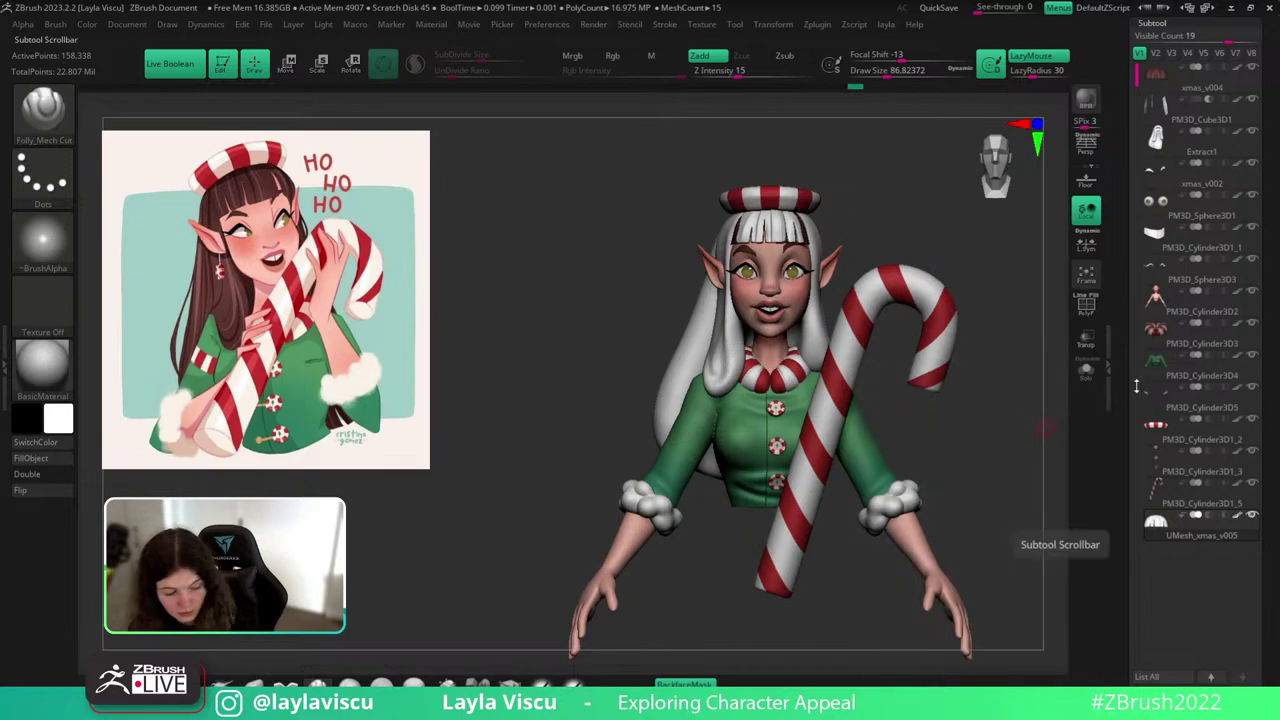
pyautogui.keyDown('ctrl'); pyautogui.keyDown('shift'); pyautogui.click(1238, 328); pyautogui.keyUp('shift'); pyautogui.keyUp('ctrl')
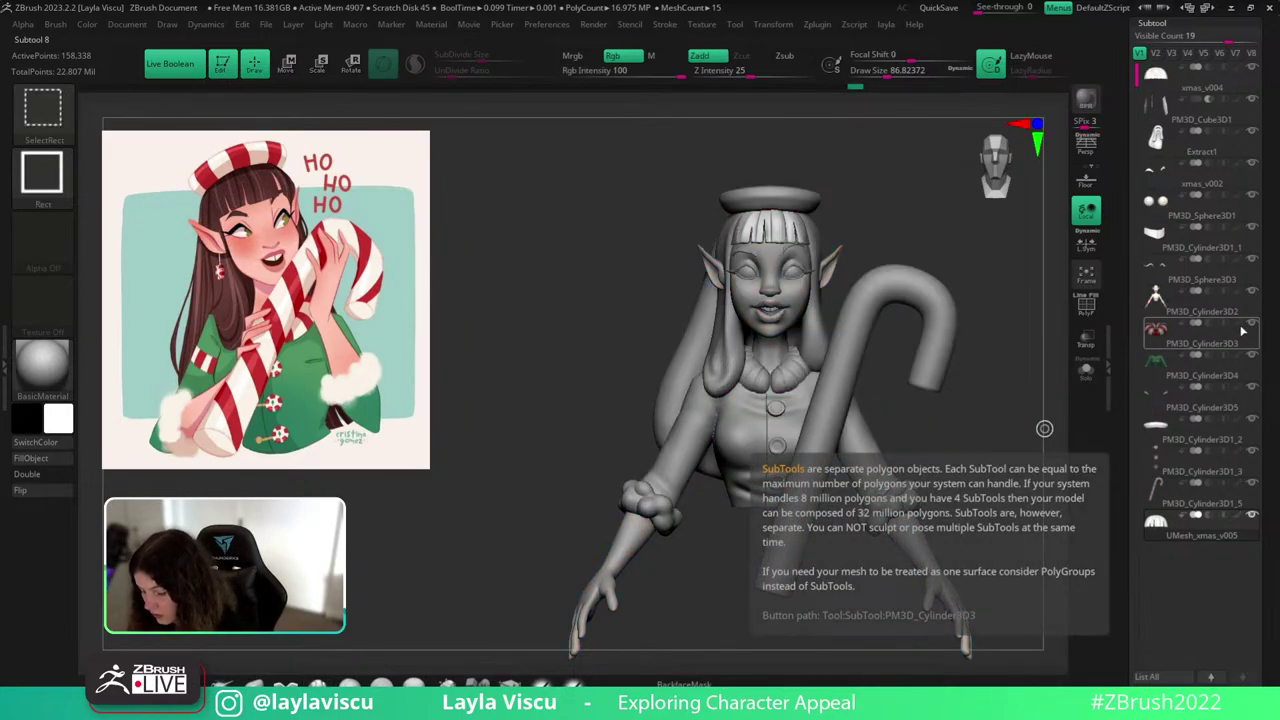
pyautogui.keyDown('ctrl'); pyautogui.keyDown('shift'); pyautogui.click(1250, 328); pyautogui.keyUp('shift'); pyautogui.keyUp('ctrl')
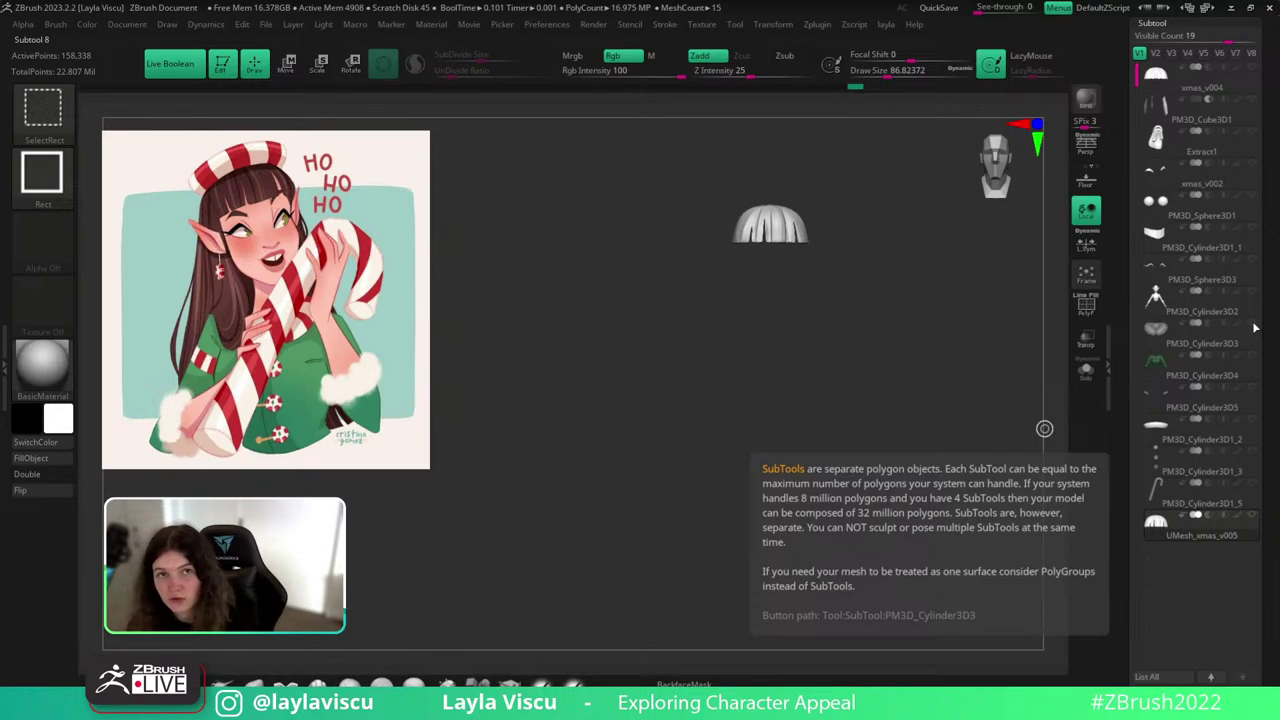
pyautogui.keyDown('ctrl'); pyautogui.keyDown('shift'); pyautogui.click(1251, 330); pyautogui.keyUp('shift'); pyautogui.keyUp('ctrl')
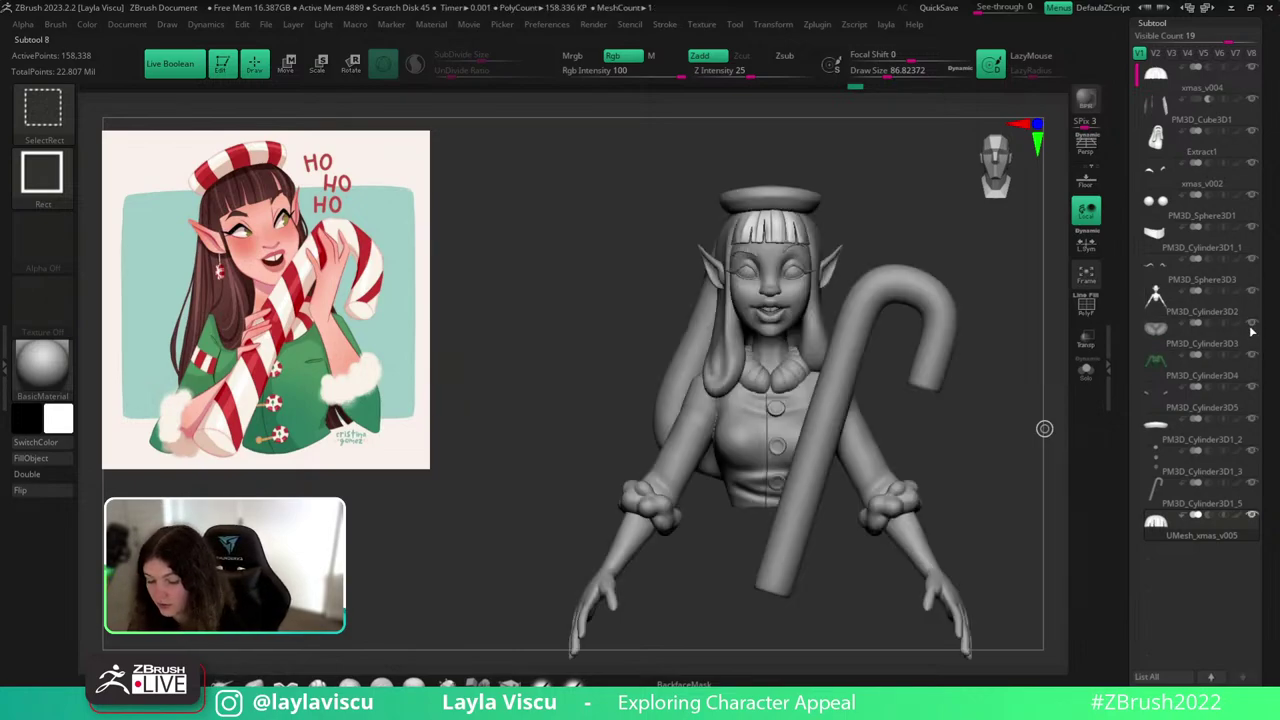
pyautogui.keyDown('ctrl'); pyautogui.keyDown('shift'); pyautogui.click(1238, 327); pyautogui.keyUp('shift'); pyautogui.keyUp('ctrl')
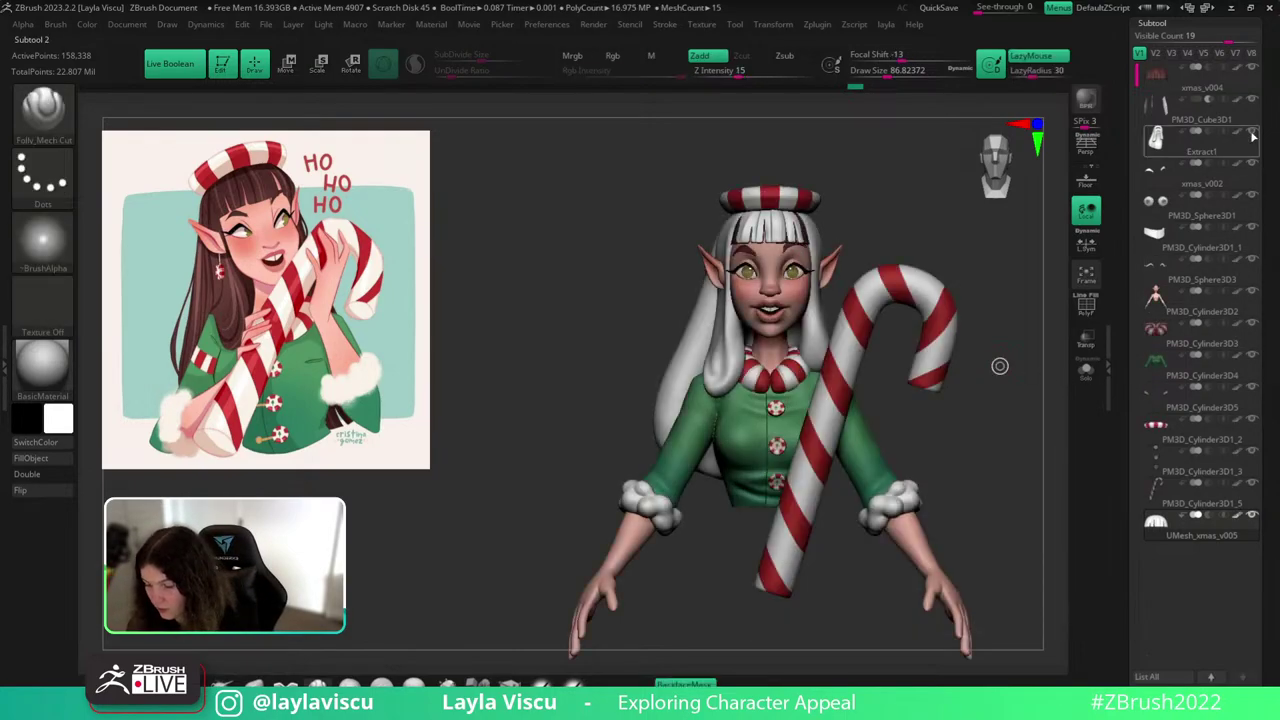
# Delete the old bangs subtool xmas_v004 and the cutter subtool PM3D_Cube3D1.
pyautogui.moveTo(740, 258)
pyautogui.keyDown('ctrl'); pyautogui.mouseDown(button='right')
pyautogui.moveTo(926, 243)
pyautogui.moveTo(944, 284)
pyautogui.moveTo(874, 275)
pyautogui.mouseUp(button='right'); pyautogui.keyUp('ctrl')
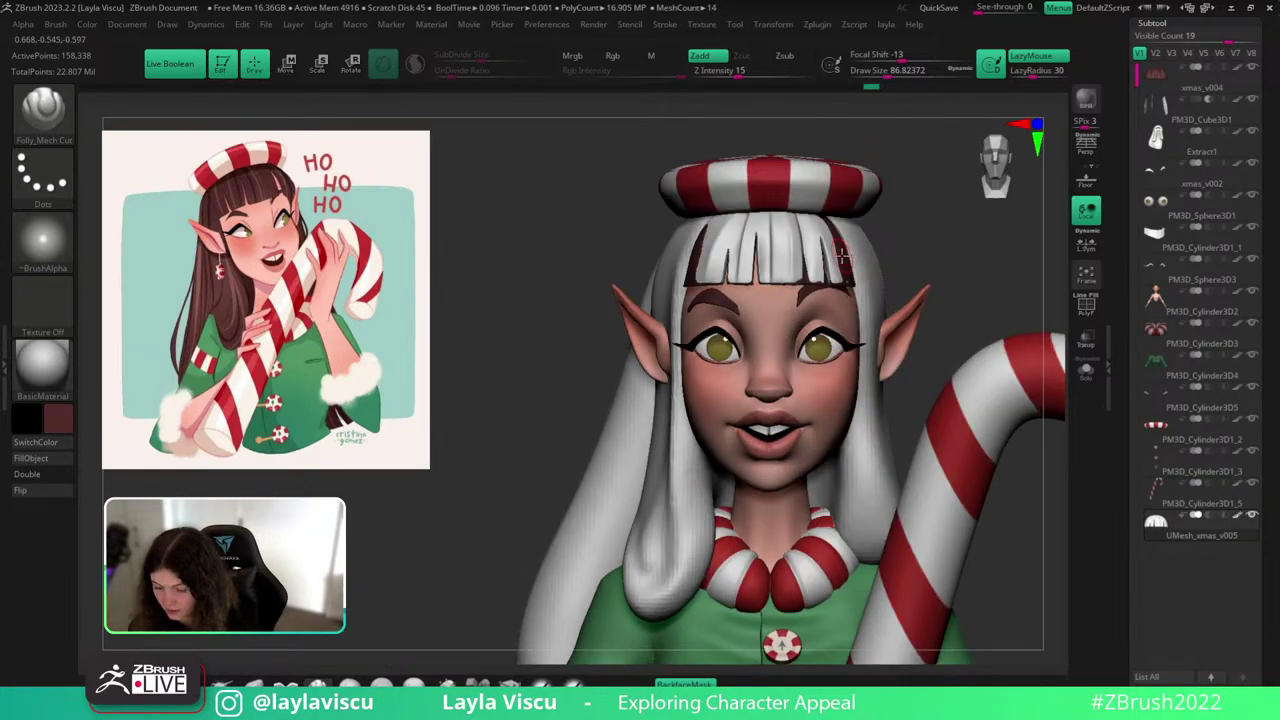
pyautogui.click(1206, 89)
pyautogui.moveTo(1237, 645); pyautogui.dragTo(1237, 484)
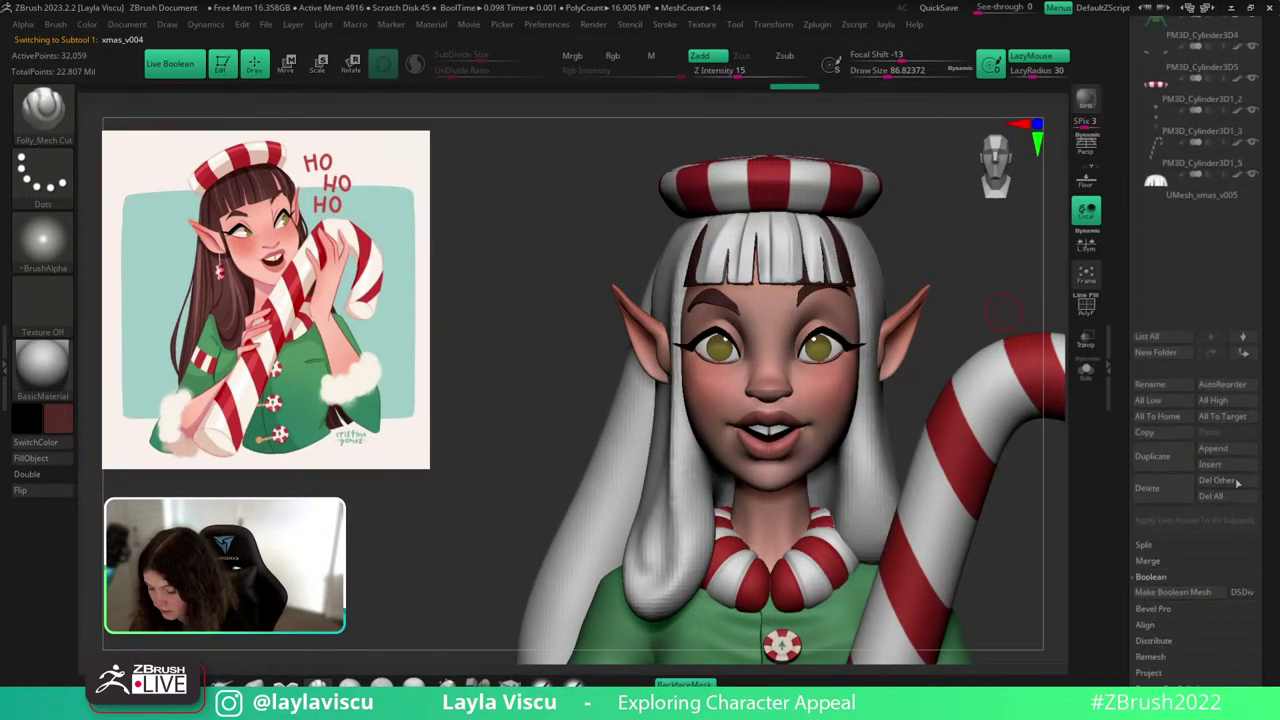
pyautogui.click(1237, 483)
pyautogui.click(1040, 522)
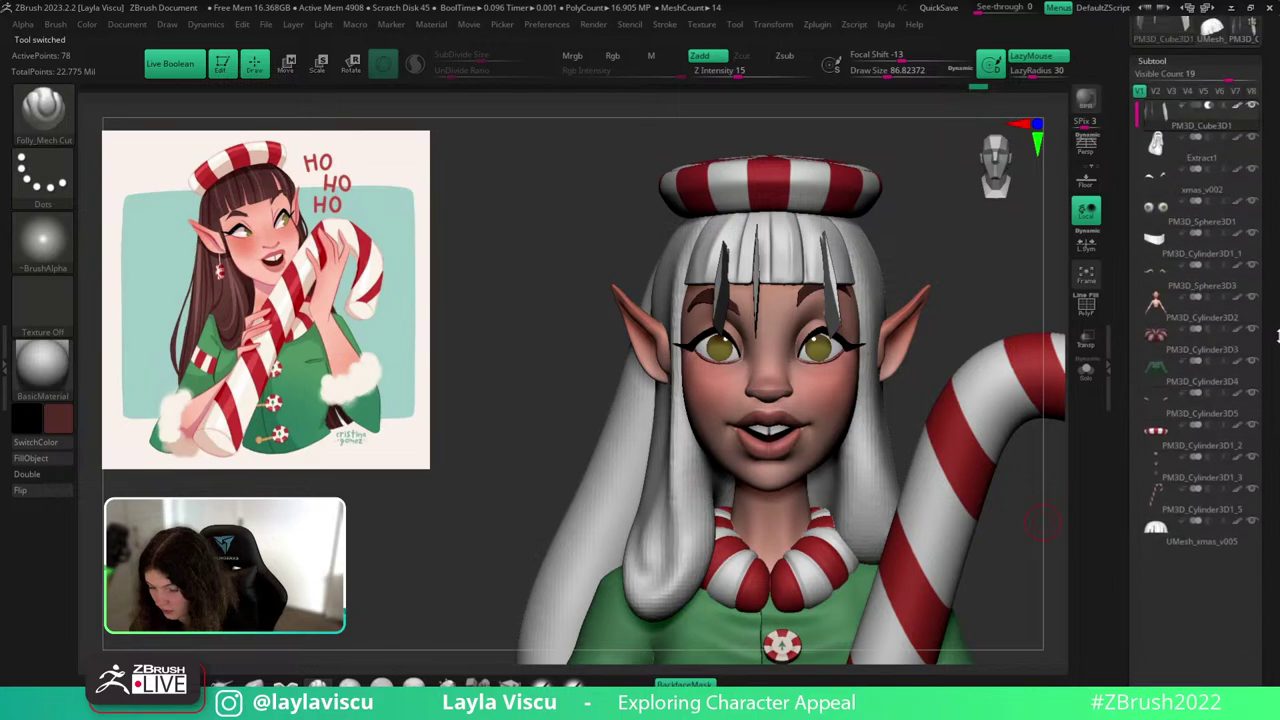
pyautogui.moveTo(1278, 337); pyautogui.dragTo(1278, 345)
pyautogui.moveTo(1257, 660); pyautogui.dragTo(1257, 305)
pyautogui.click(1150, 516)
pyautogui.click(1040, 553)
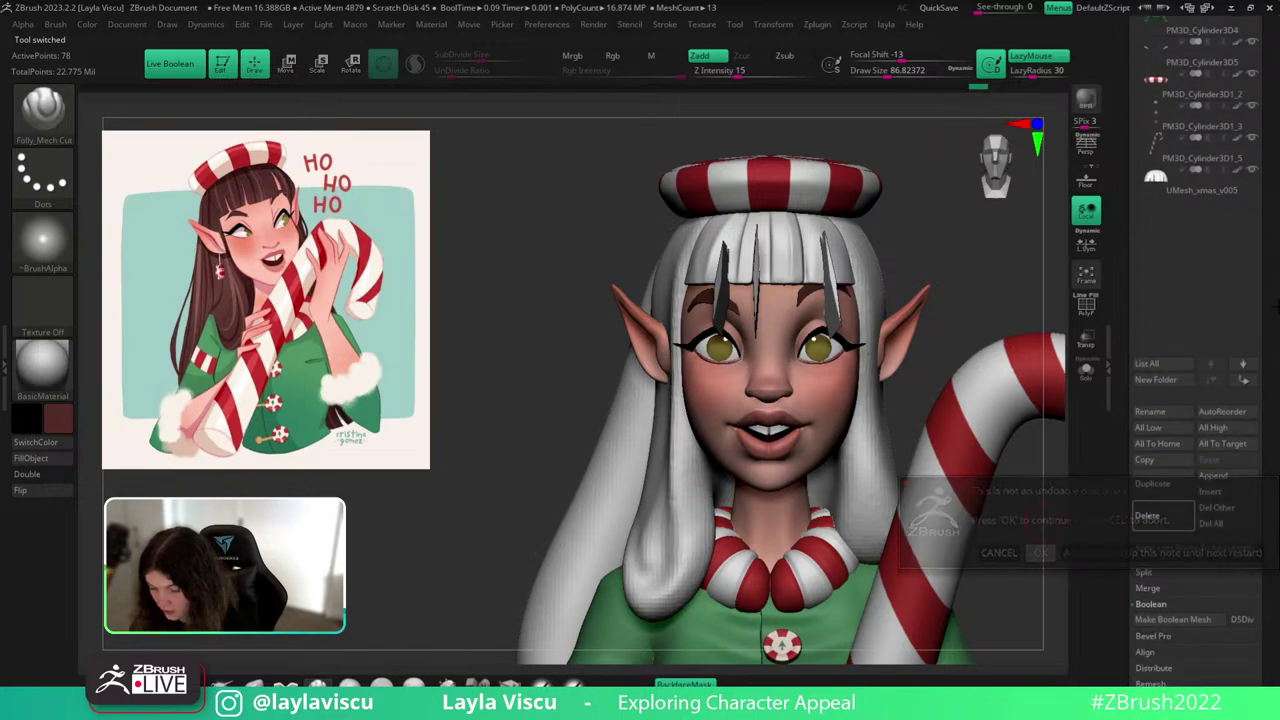
# Fill the bangs subtool UMesh_xmas_v005 and the long hair subtool Extract1 with the dark reddish brown colour.
pyautogui.click(33, 459)
pyautogui.keyDown('ctrl'); pyautogui.moveTo(912, 288); pyautogui.dragTo(908, 235, button='right'); pyautogui.keyUp('ctrl')
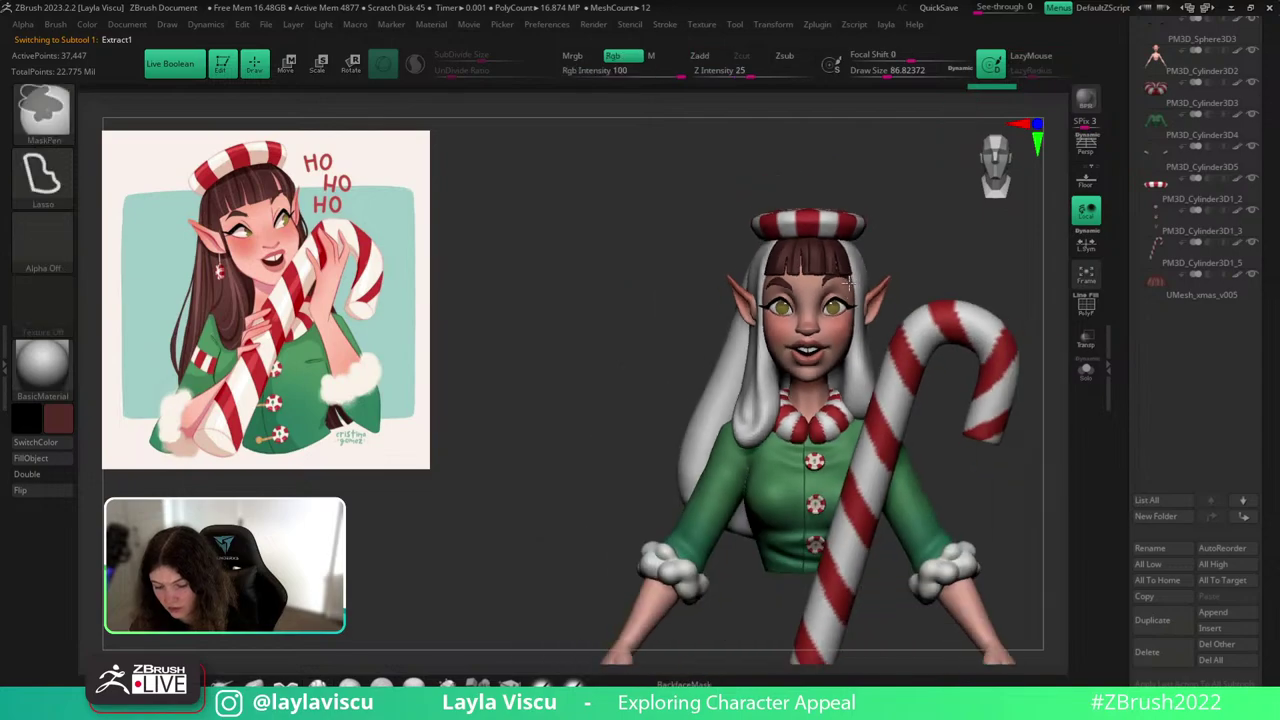
pyautogui.keyDown('alt'); pyautogui.click(718, 405); pyautogui.keyUp('alt')
pyautogui.click(42, 460)
pyautogui.keyDown('ctrl'); pyautogui.moveTo(900, 295); pyautogui.dragTo(914, 271, button='right'); pyautogui.keyUp('ctrl')
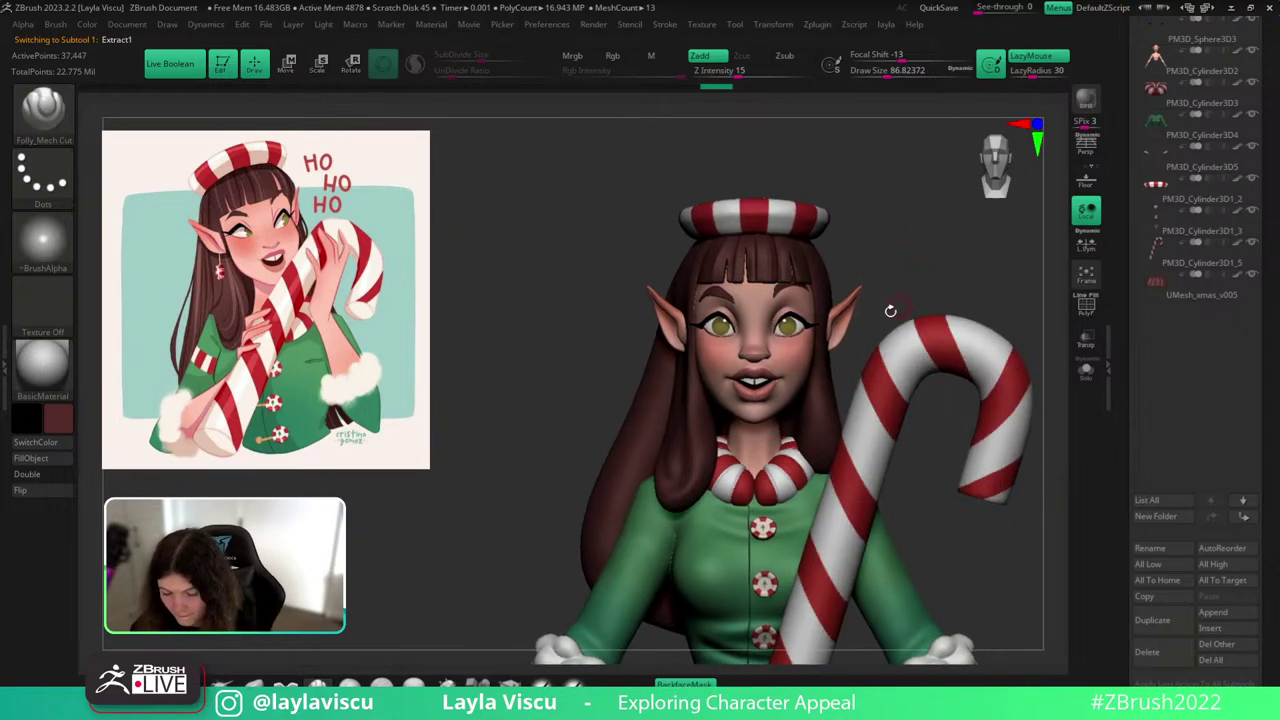
# Isolate the body subtool PM3D_Cylinder3D2 and slim the sides of the neck with the Move brush, reducing the draw size from about 280 to 212.
pyautogui.keyDown('alt'); pyautogui.moveTo(962, 560); pyautogui.dragTo(953, 492); pyautogui.keyUp('alt')
pyautogui.click(277, 677)
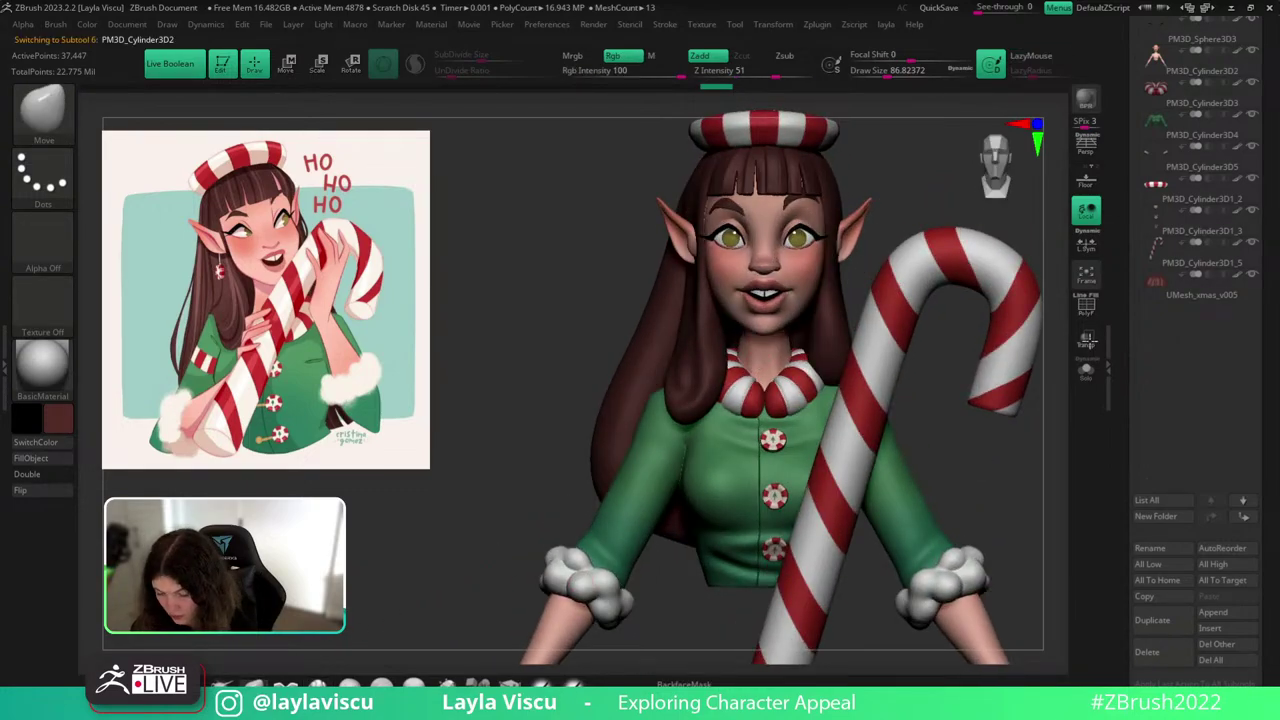
pyautogui.click(1086, 370)
pyautogui.press('s')
pyautogui.moveTo(777, 361); pyautogui.dragTo(785, 363)
pyautogui.keyDown('ctrl'); pyautogui.moveTo(730, 377); pyautogui.dragTo(728, 382, button='right'); pyautogui.keyUp('ctrl')
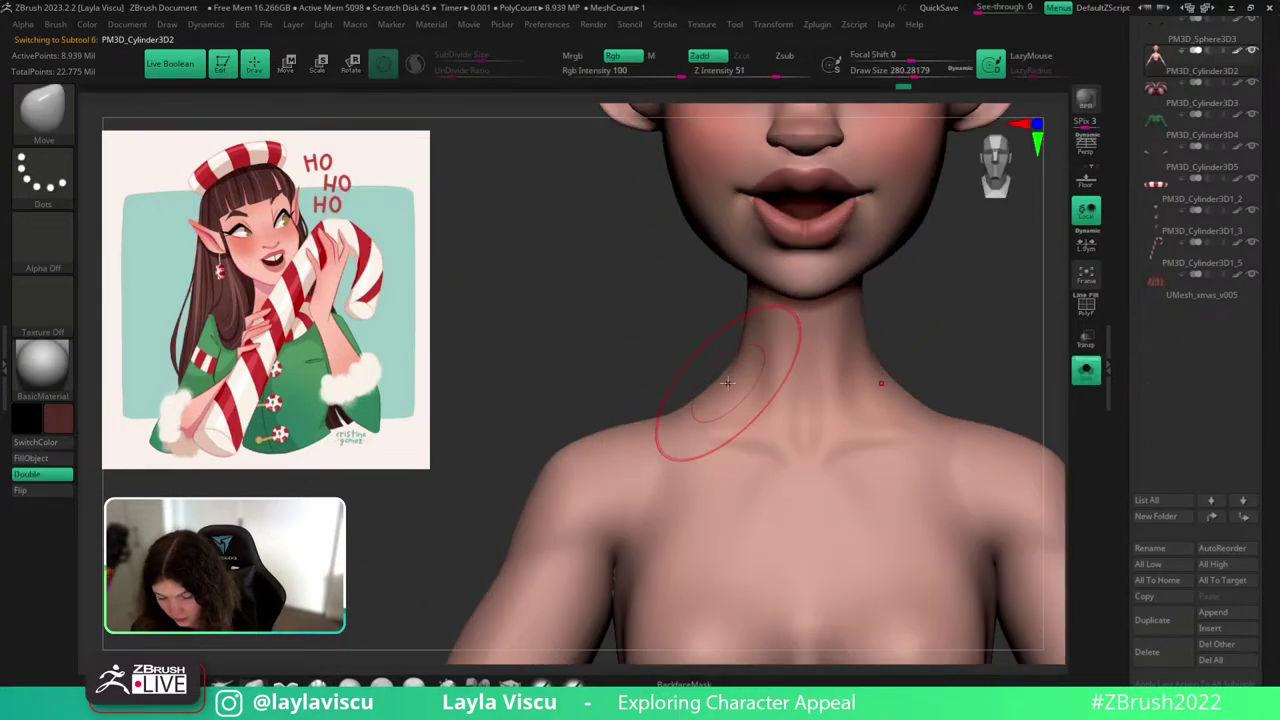
pyautogui.moveTo(728, 383); pyautogui.dragTo(739, 390)
pyautogui.moveTo(747, 327); pyautogui.dragTo(757, 329)
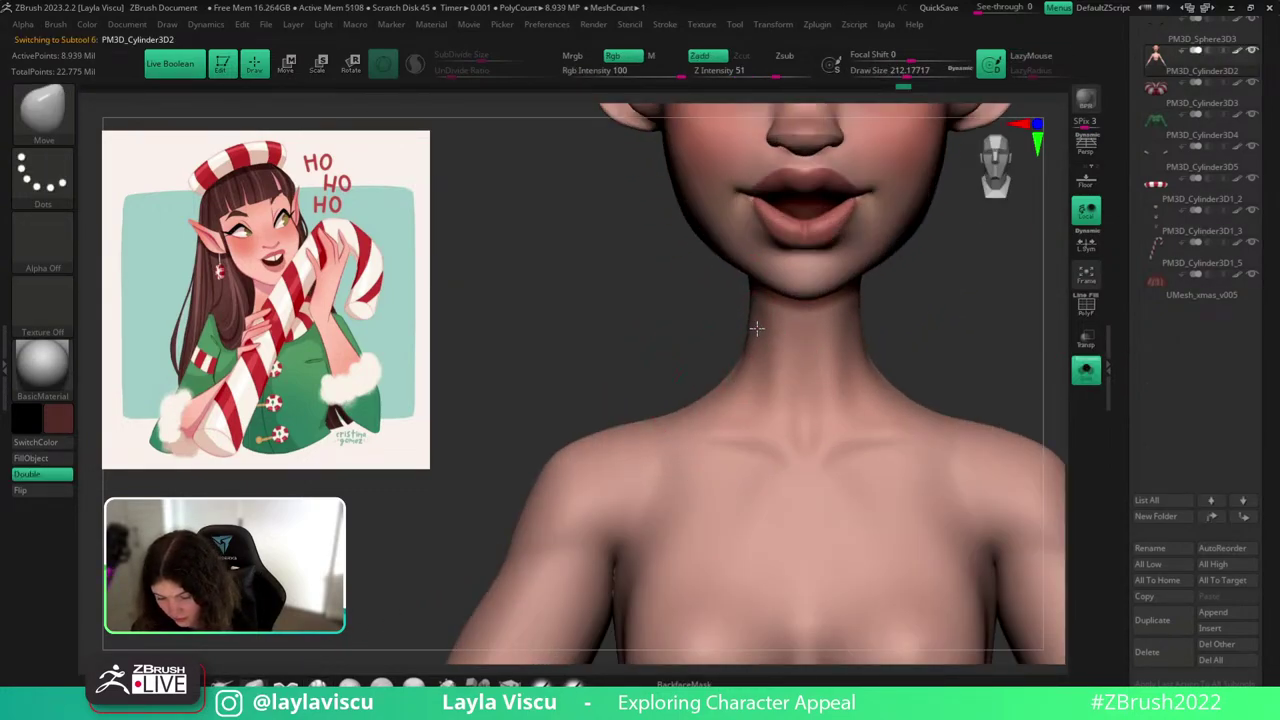
# Check the neck on the full character, then isolate the body from behind and step down to a low subdivision level.
pyautogui.click(1087, 372)
pyautogui.keyDown('ctrl'); pyautogui.moveTo(829, 300); pyautogui.dragTo(835, 262, button='right'); pyautogui.keyUp('ctrl')
pyautogui.moveTo(1017, 445); pyautogui.dragTo(911, 438, button='right')
pyautogui.click(1086, 370)
pyautogui.hotkey('shift', 'd')
pyautogui.hotkey('shift', 'd')
pyautogui.hotkey('shift', 'd')
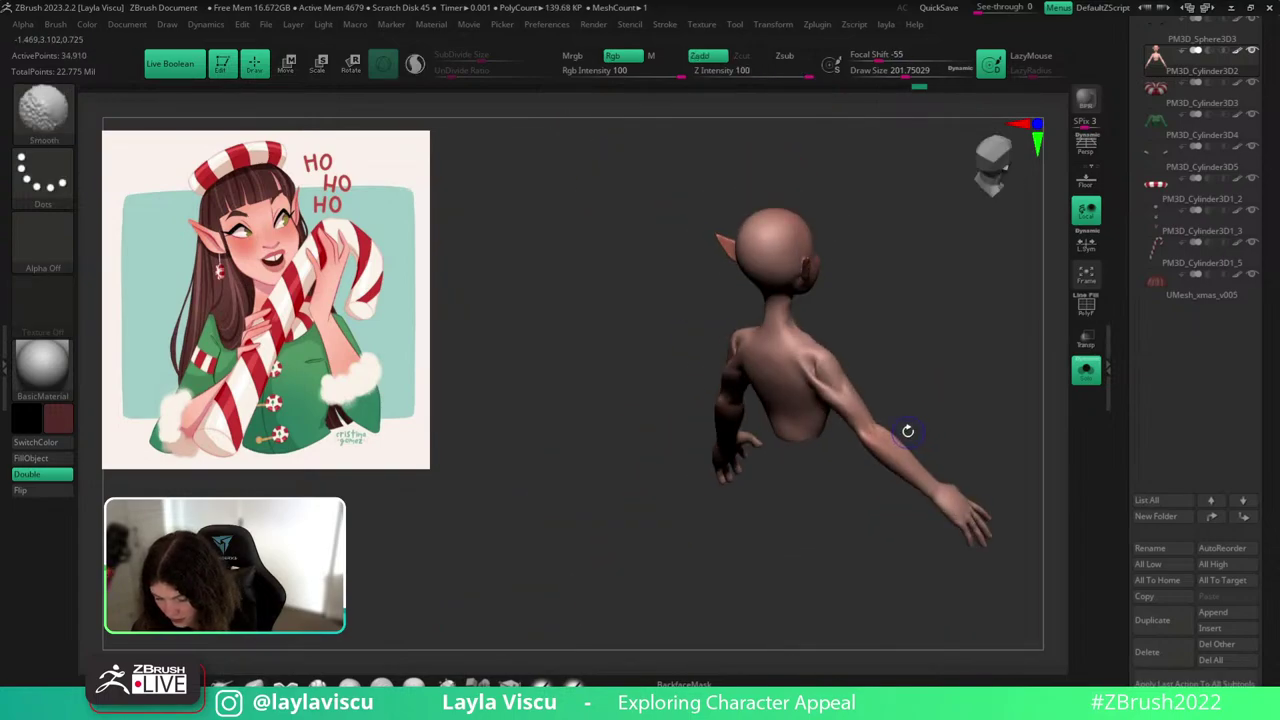
# Scrub back through the body's undo history with its wireframe shown and return to the most recent state.
pyautogui.hotkey('shift', 'f')
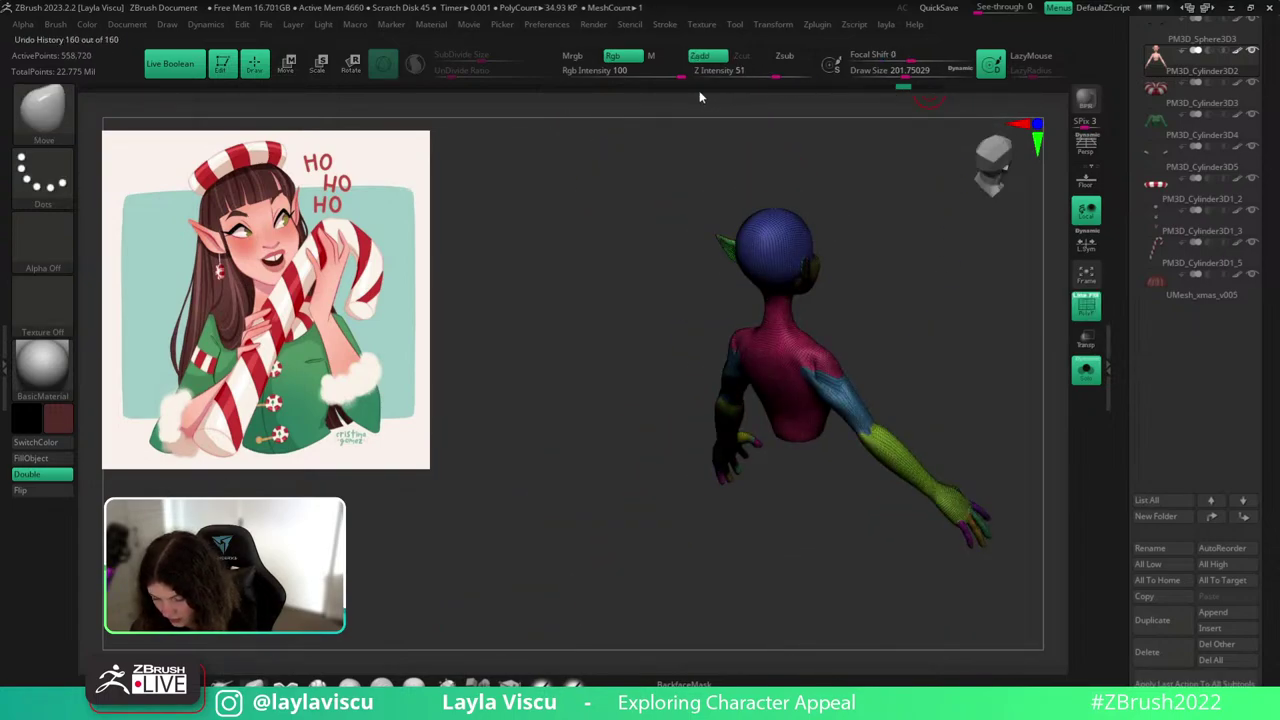
pyautogui.hotkey('ctrl', 'z')
pyautogui.hotkey('ctrl', 'z')
pyautogui.hotkey('shift', 'd')
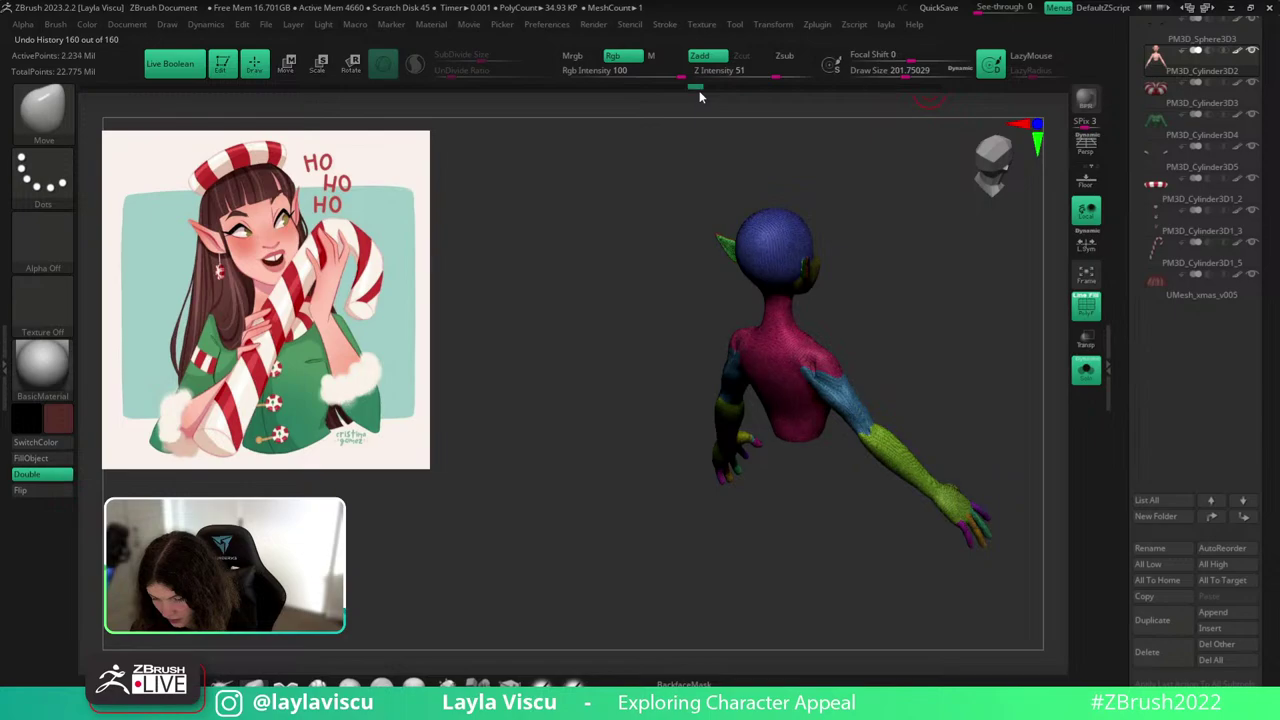
pyautogui.moveTo(698, 90); pyautogui.dragTo(411, 86)
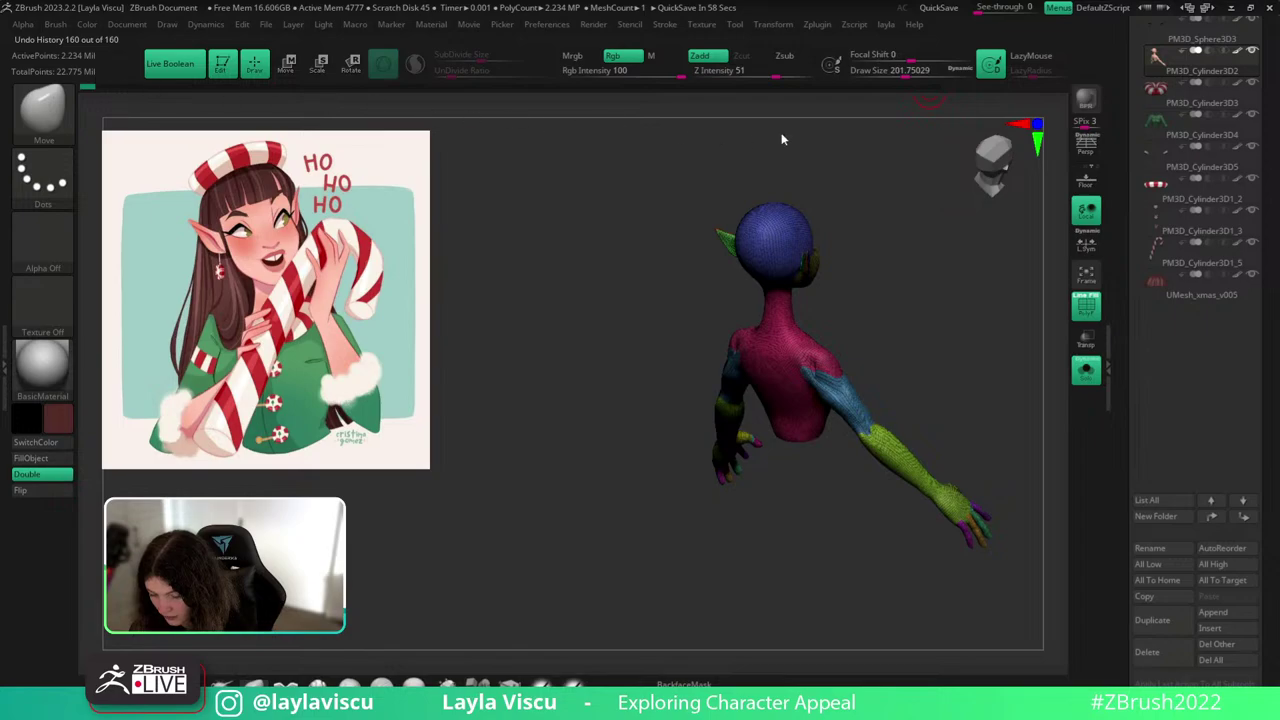
pyautogui.hotkey('shift', 'd')
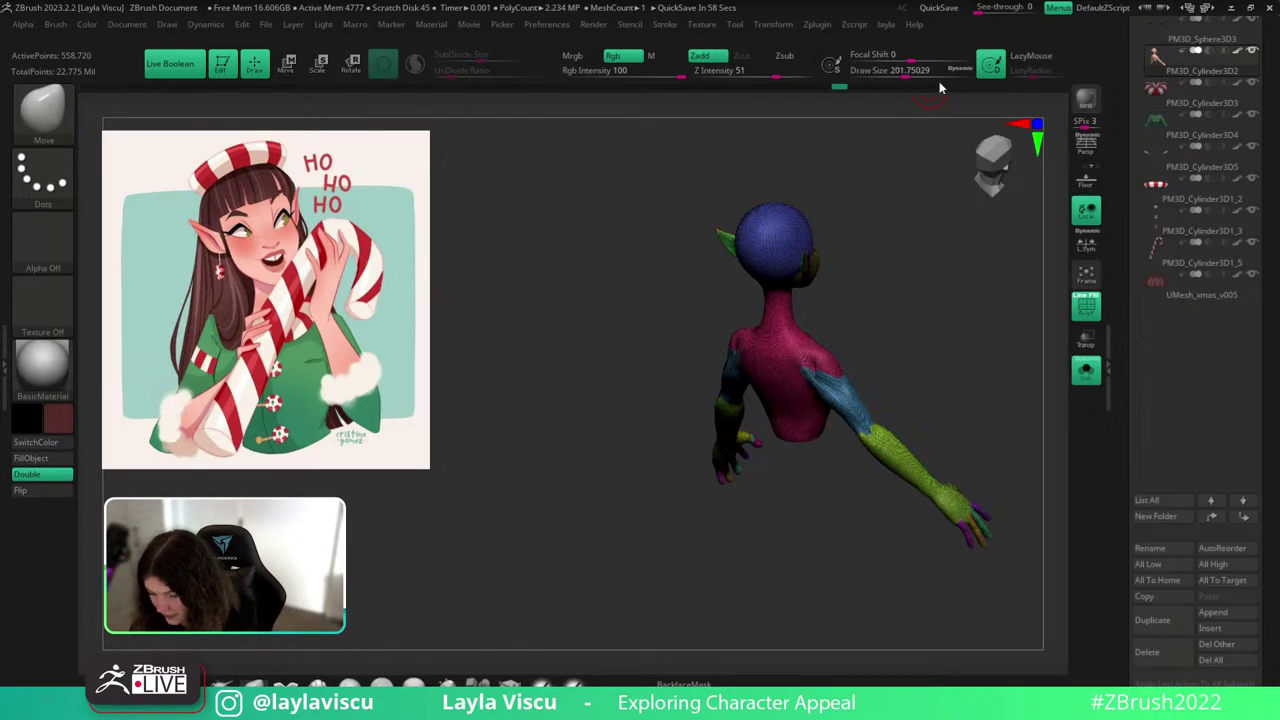
pyautogui.click(939, 85)
# Check the wireframe behind the shoulder and smooth the crease between shoulder and upper arm at the low subdivision level.
pyautogui.hotkey('shift', 'f')
pyautogui.moveTo(830, 400)
pyautogui.mouseDown(button='right')
pyautogui.moveTo(914, 493)
pyautogui.moveTo(906, 351)
pyautogui.moveTo(808, 380)
pyautogui.moveTo(889, 431)
pyautogui.moveTo(698, 414)
pyautogui.moveTo(901, 417)
pyautogui.moveTo(843, 440)
pyautogui.moveTo(951, 409)
pyautogui.moveTo(797, 446)
pyautogui.mouseUp(button='right')
pyautogui.hotkey('shift', 'f')
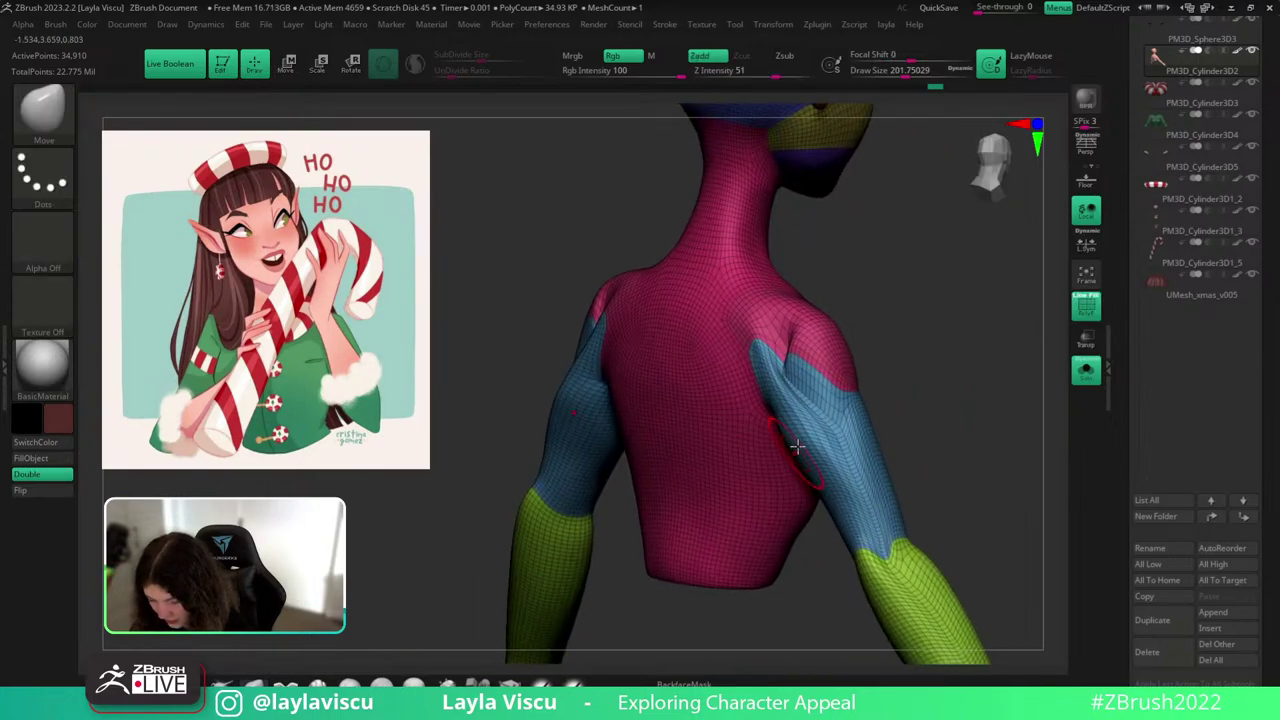
pyautogui.hotkey('shift', 'f')
pyautogui.moveTo(843, 437)
pyautogui.mouseDown()
pyautogui.moveTo(808, 418)
pyautogui.moveTo(778, 342)
pyautogui.mouseUp()
pyautogui.hotkey('ctrl', 'z')
pyautogui.moveTo(892, 388); pyautogui.dragTo(980, 386, button='right')
pyautogui.keyDown('shift'); pyautogui.moveTo(792, 370); pyautogui.dragTo(812, 400); pyautogui.keyUp('shift')
pyautogui.moveTo(885, 385); pyautogui.dragTo(843, 388, button='right')
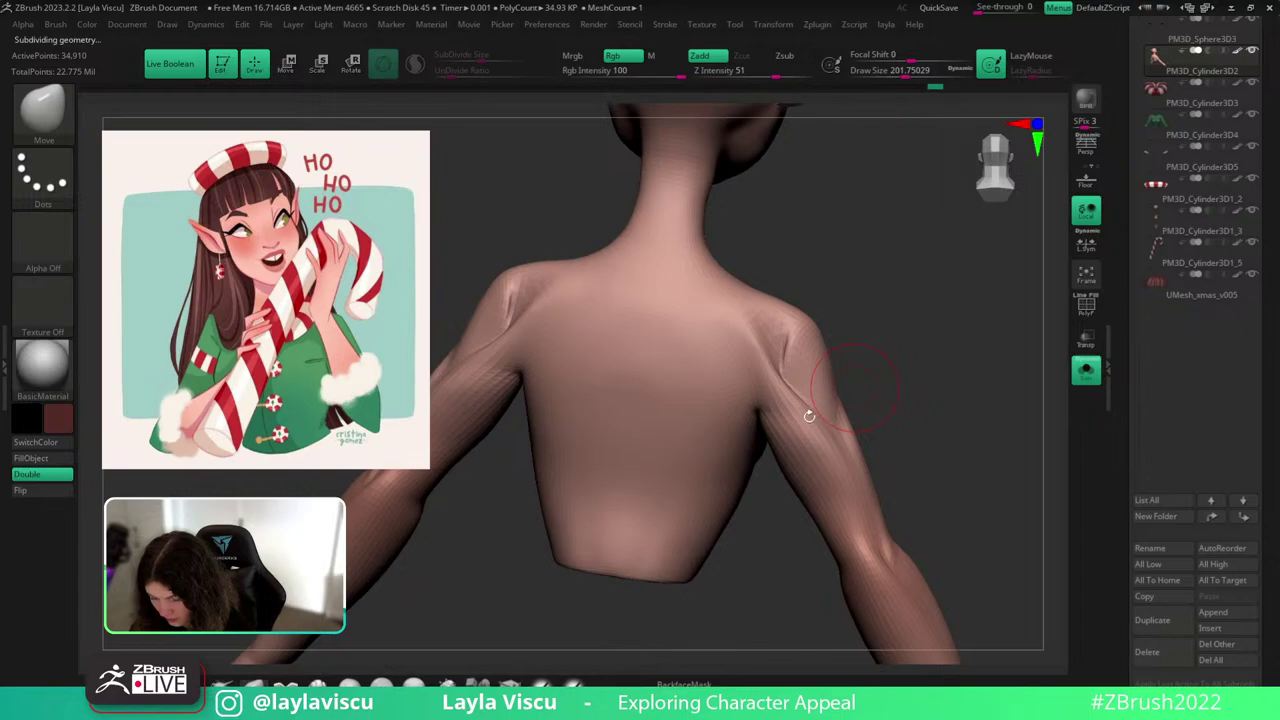
# Smooth the backs of the shoulders and upper arms down to the elbows one subdivision level higher.
pyautogui.keyDown('shift'); pyautogui.moveTo(774, 338); pyautogui.dragTo(779, 349); pyautogui.keyUp('shift')
pyautogui.keyDown('shift'); pyautogui.moveTo(808, 410); pyautogui.dragTo(840, 436); pyautogui.keyUp('shift')
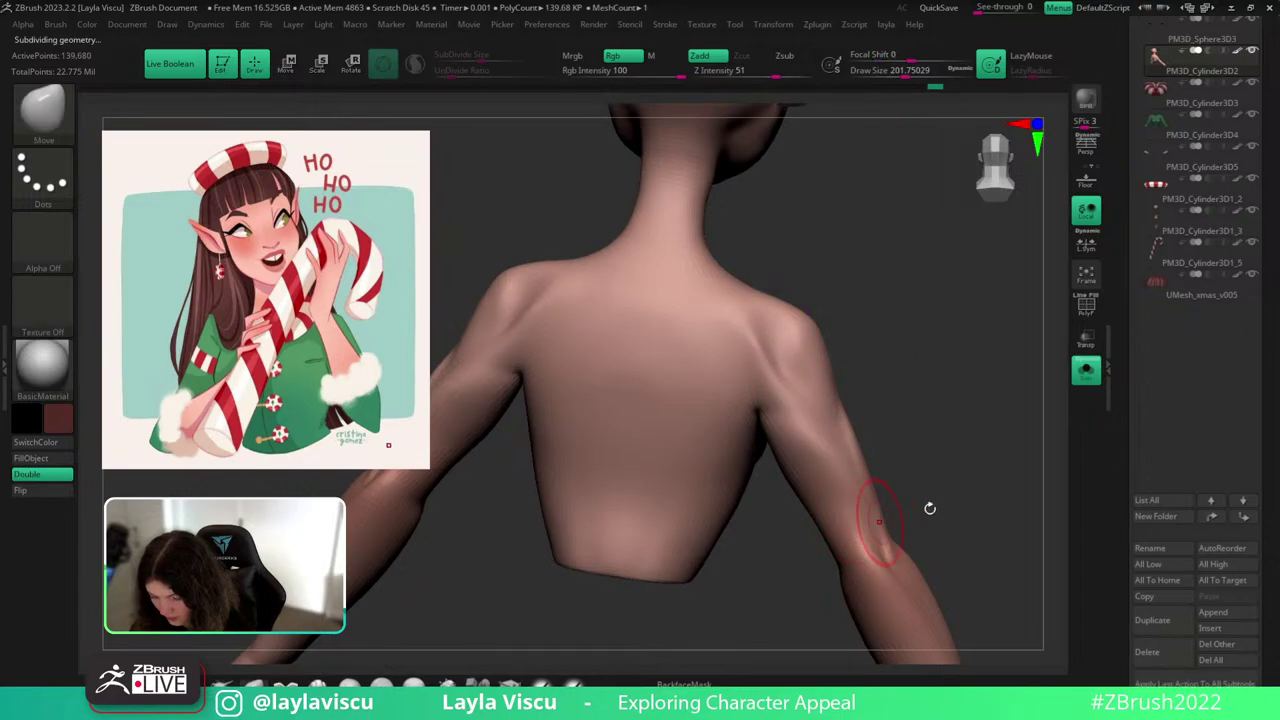
pyautogui.moveTo(929, 509); pyautogui.dragTo(894, 483)
pyautogui.moveTo(808, 418)
pyautogui.keyDown('shift'); pyautogui.mouseDown()
pyautogui.moveTo(766, 361)
pyautogui.moveTo(776, 348)
pyautogui.mouseUp(); pyautogui.keyUp('shift')
pyautogui.hotkey('ctrl', 'z')
pyautogui.moveTo(903, 354)
pyautogui.mouseDown()
pyautogui.moveTo(934, 394)
pyautogui.moveTo(1029, 371)
pyautogui.moveTo(1036, 444)
pyautogui.moveTo(1016, 446)
pyautogui.mouseUp()
pyautogui.moveTo(877, 478)
pyautogui.mouseDown()
pyautogui.moveTo(857, 447)
pyautogui.moveTo(849, 460)
pyautogui.mouseUp()
pyautogui.keyDown('shift'); pyautogui.moveTo(902, 506); pyautogui.dragTo(838, 434); pyautogui.keyUp('shift')
pyautogui.keyDown('shift'); pyautogui.moveTo(957, 440); pyautogui.dragTo(979, 451); pyautogui.keyUp('shift')
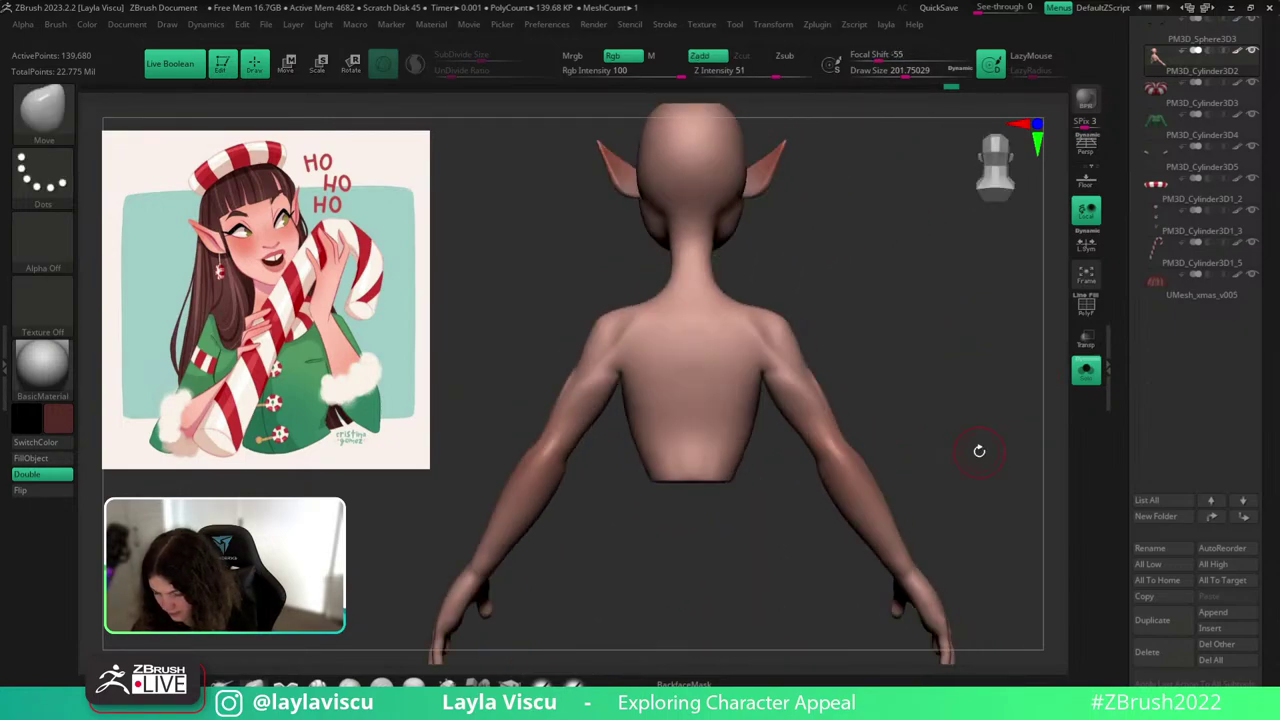
# Build up the back of the shoulders with ClayBuildup at Z Intensity 20 and a draw size of about 202, and smooth the added volume.
pyautogui.moveTo(902, 328)
pyautogui.mouseDown()
pyautogui.moveTo(931, 351)
pyautogui.moveTo(893, 329)
pyautogui.moveTo(724, 401)
pyautogui.mouseUp()
pyautogui.press('b')
pyautogui.press('c')
pyautogui.press('b')
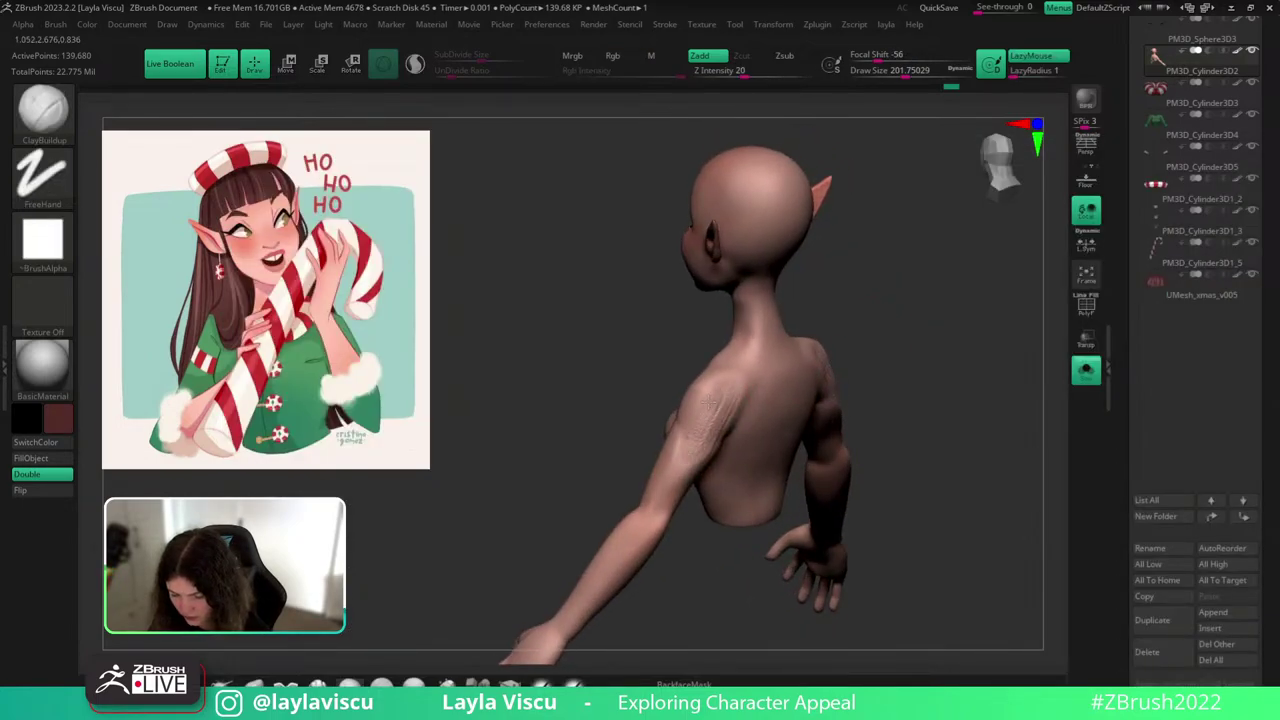
pyautogui.press('shift')
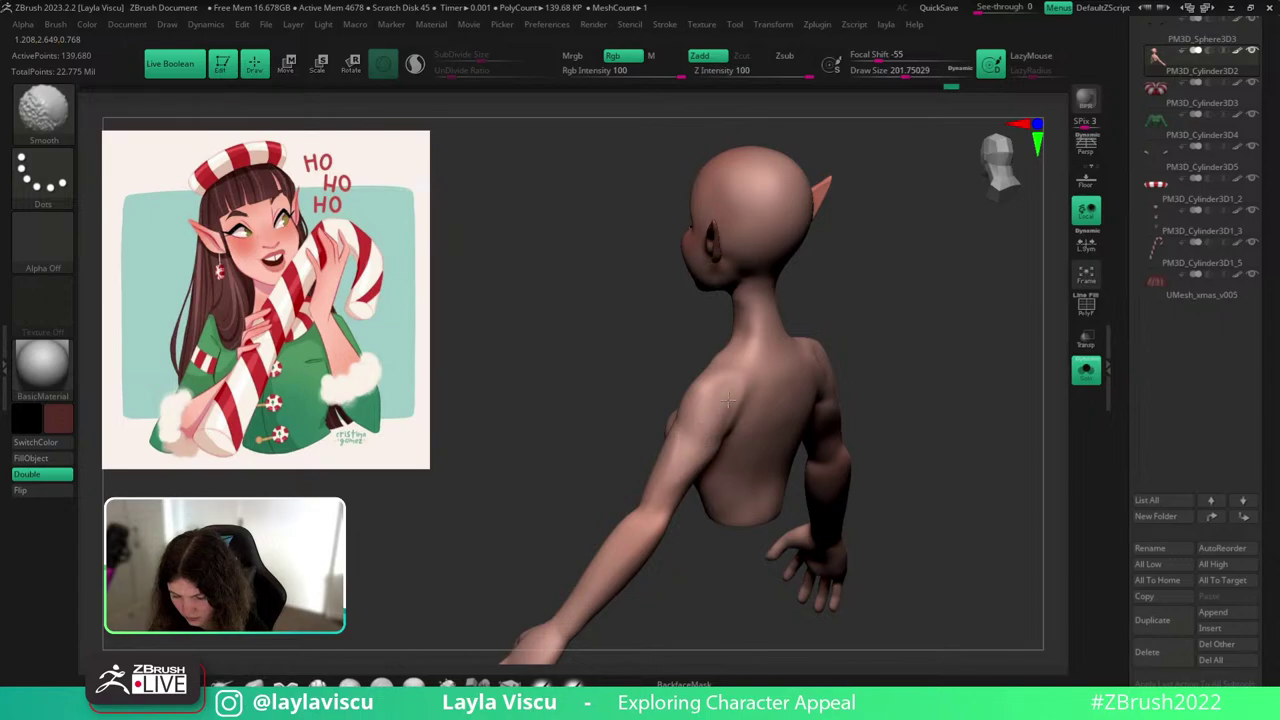
pyautogui.keyDown('shift'); pyautogui.moveTo(723, 410); pyautogui.dragTo(750, 398); pyautogui.keyUp('shift')
pyautogui.moveTo(893, 334)
pyautogui.mouseDown()
pyautogui.moveTo(951, 309)
pyautogui.moveTo(951, 257)
pyautogui.moveTo(925, 290)
pyautogui.mouseUp()
pyautogui.moveTo(862, 323)
pyautogui.mouseDown()
pyautogui.moveTo(937, 306)
pyautogui.moveTo(920, 340)
pyautogui.moveTo(867, 373)
pyautogui.mouseUp()
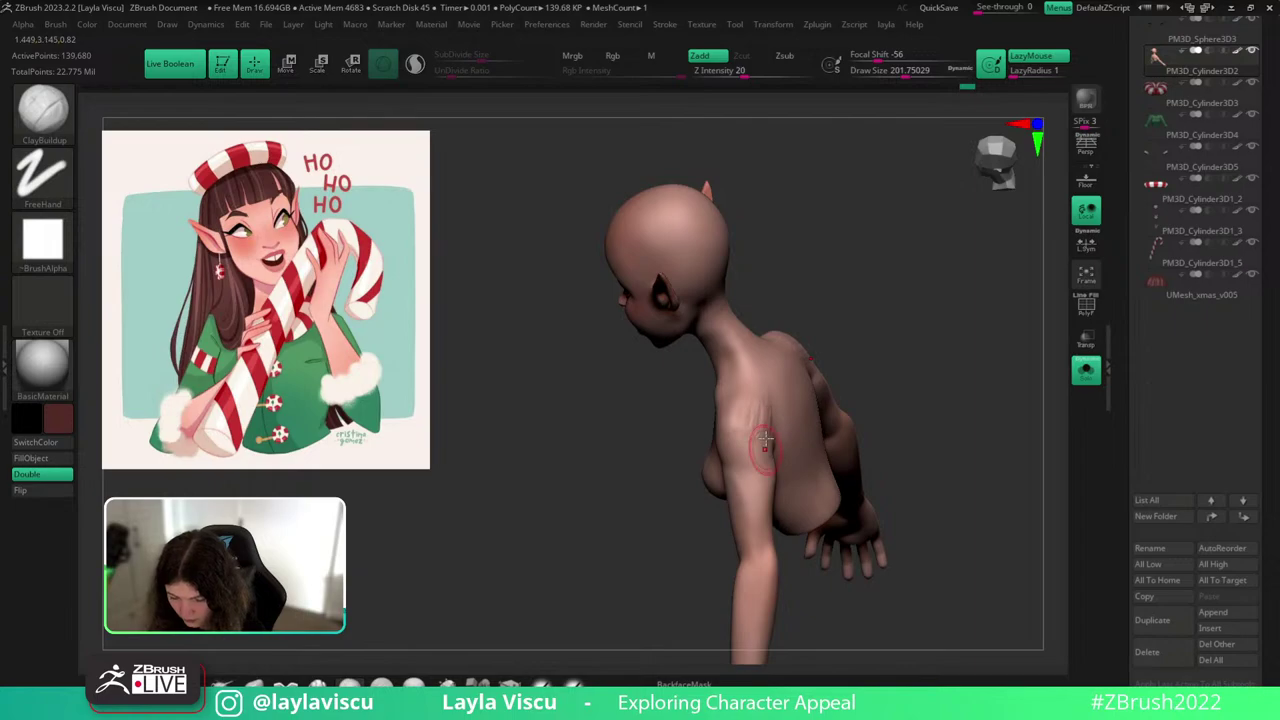
pyautogui.press('shift')
pyautogui.keyDown('shift'); pyautogui.moveTo(771, 416); pyautogui.dragTo(776, 424); pyautogui.keyUp('shift')
pyautogui.moveTo(885, 320)
pyautogui.mouseDown()
pyautogui.moveTo(951, 289)
pyautogui.moveTo(926, 331)
pyautogui.mouseUp()
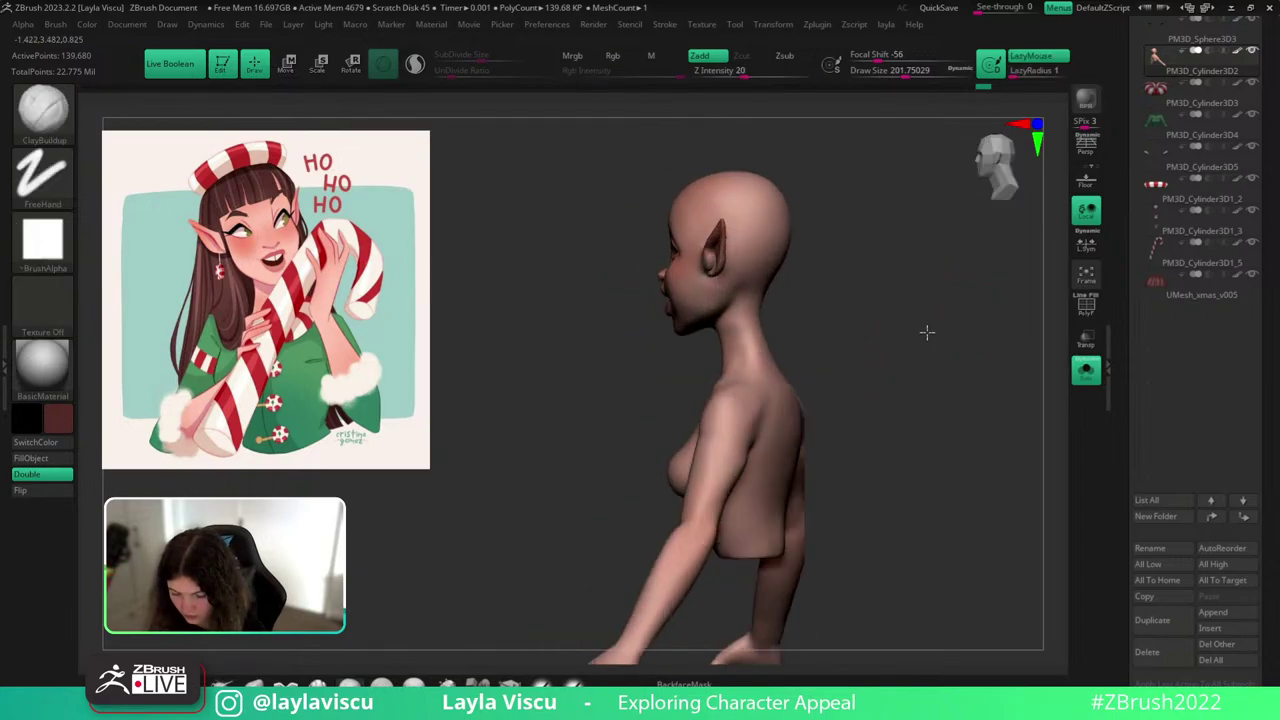
# Inspect the reshaped shoulders and neck on the isolated body, and the complete dressed character from several side angles.
pyautogui.moveTo(1036, 330)
pyautogui.keyDown('shift'); pyautogui.mouseDown()
pyautogui.moveTo(1000, 340)
pyautogui.moveTo(1006, 361)
pyautogui.mouseUp(); pyautogui.keyUp('shift')
pyautogui.moveTo(950, 397); pyautogui.dragTo(1003, 362)
pyautogui.click(1086, 372)
pyautogui.keyDown('ctrl'); pyautogui.moveTo(964, 403); pyautogui.dragTo(964, 345, button='right'); pyautogui.keyUp('ctrl')
pyautogui.moveTo(1000, 400); pyautogui.dragTo(760, 408)
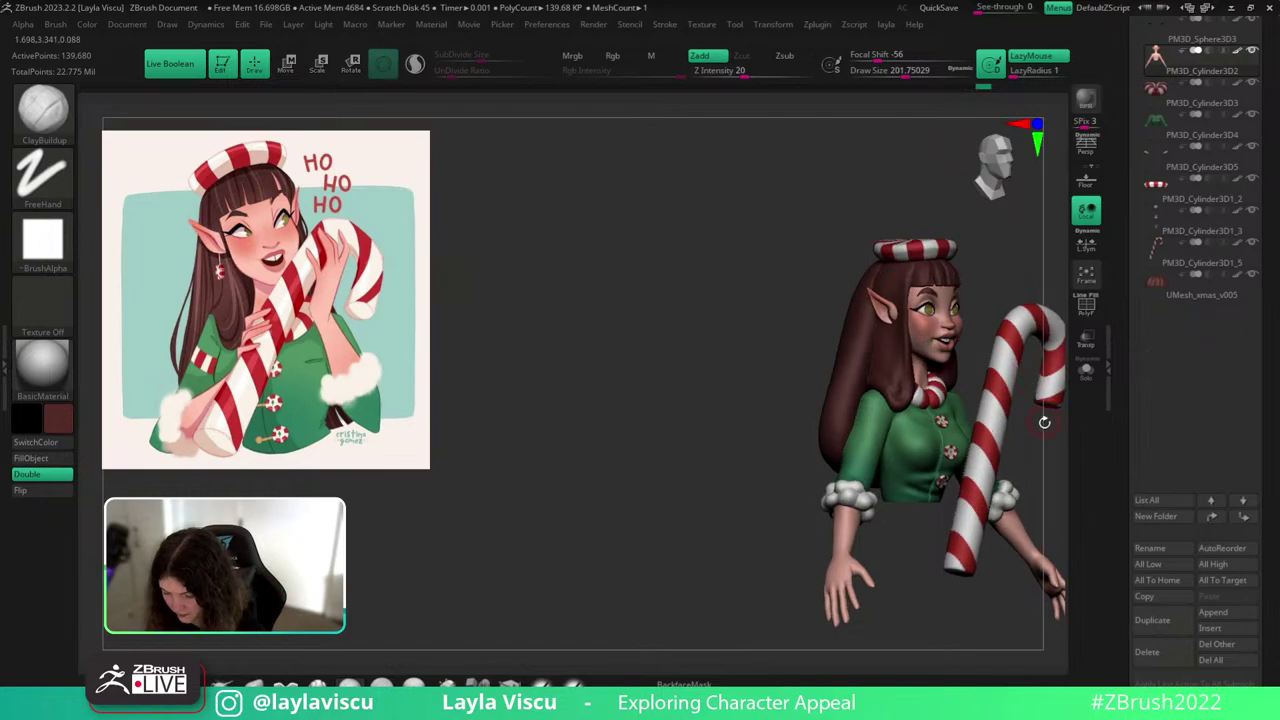
pyautogui.moveTo(1044, 423); pyautogui.dragTo(920, 430)
pyautogui.keyDown('alt'); pyautogui.moveTo(703, 427); pyautogui.dragTo(628, 437); pyautogui.keyUp('alt')
pyautogui.moveTo(643, 405); pyautogui.dragTo(835, 420)
# Isolate the body and narrow the back of the neck below the skull with the Move brush, smoothing it at a draw size of about 163.
pyautogui.click(1086, 372)
pyautogui.keyDown('ctrl'); pyautogui.moveTo(835, 360); pyautogui.dragTo(838, 430, button='right'); pyautogui.keyUp('ctrl')
pyautogui.moveTo(925, 448); pyautogui.dragTo(1050, 460)
pyautogui.keyDown('ctrl'); pyautogui.moveTo(723, 357); pyautogui.dragTo(720, 420, button='right'); pyautogui.keyUp('ctrl')
pyautogui.click(286, 685)
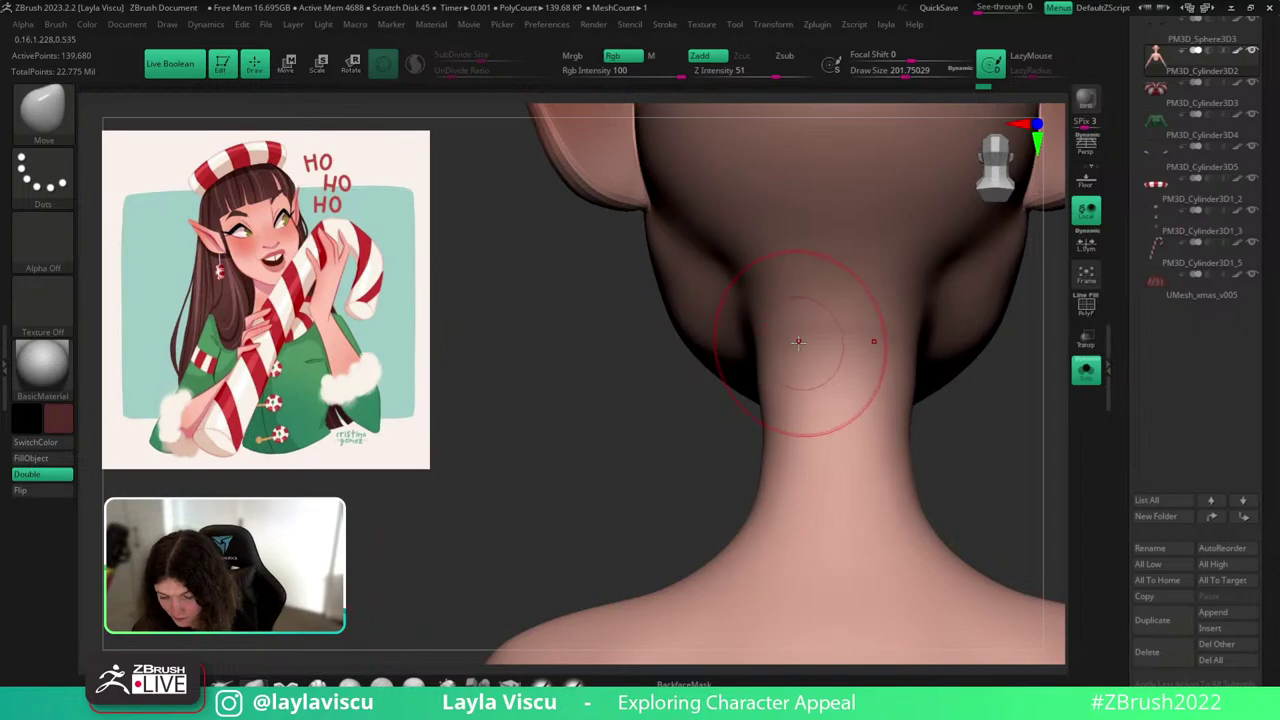
pyautogui.press('s')
pyautogui.moveTo(771, 366); pyautogui.dragTo(767, 385)
pyautogui.press('s')
pyautogui.keyDown('shift'); pyautogui.moveTo(789, 332); pyautogui.dragTo(786, 319); pyautogui.keyUp('shift')
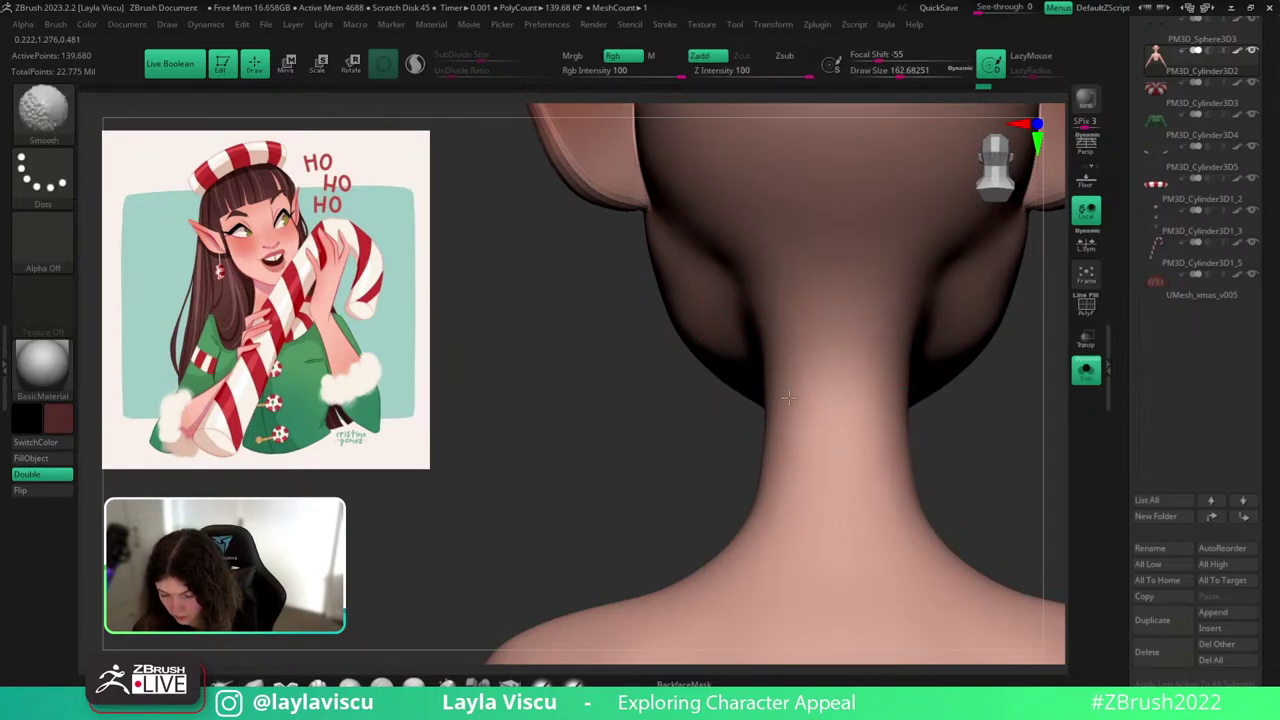
# Smooth the side of the neck and reshape its transition below the skull with the Move brush at a draw size of about 207.
pyautogui.keyDown('shift'); pyautogui.moveTo(789, 398); pyautogui.dragTo(788, 410); pyautogui.keyUp('shift')
pyautogui.moveTo(588, 450); pyautogui.dragTo(637, 457)
pyautogui.keyDown('ctrl'); pyautogui.moveTo(880, 471); pyautogui.dragTo(907, 418, button='right'); pyautogui.keyUp('ctrl')
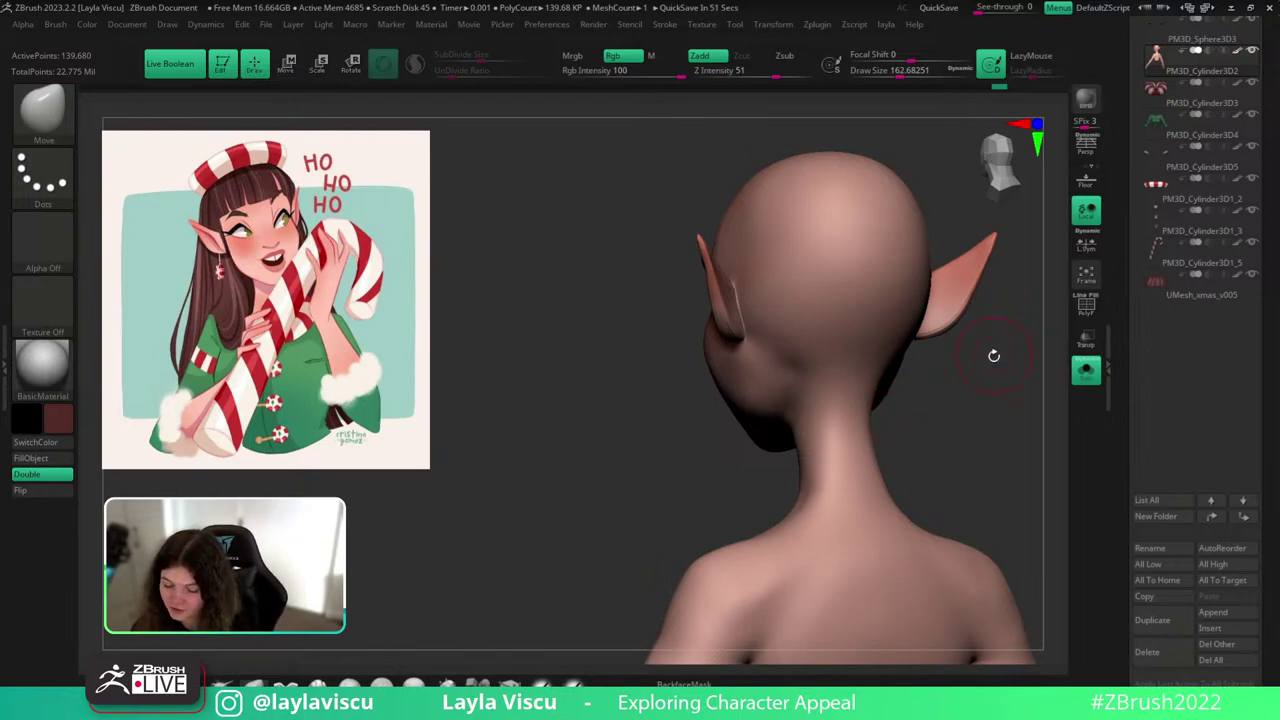
pyautogui.moveTo(994, 356)
pyautogui.keyDown('shift'); pyautogui.mouseDown()
pyautogui.moveTo(971, 429)
pyautogui.moveTo(906, 406)
pyautogui.mouseUp(); pyautogui.keyUp('shift')
pyautogui.press('s')
pyautogui.moveTo(762, 373); pyautogui.dragTo(768, 373)
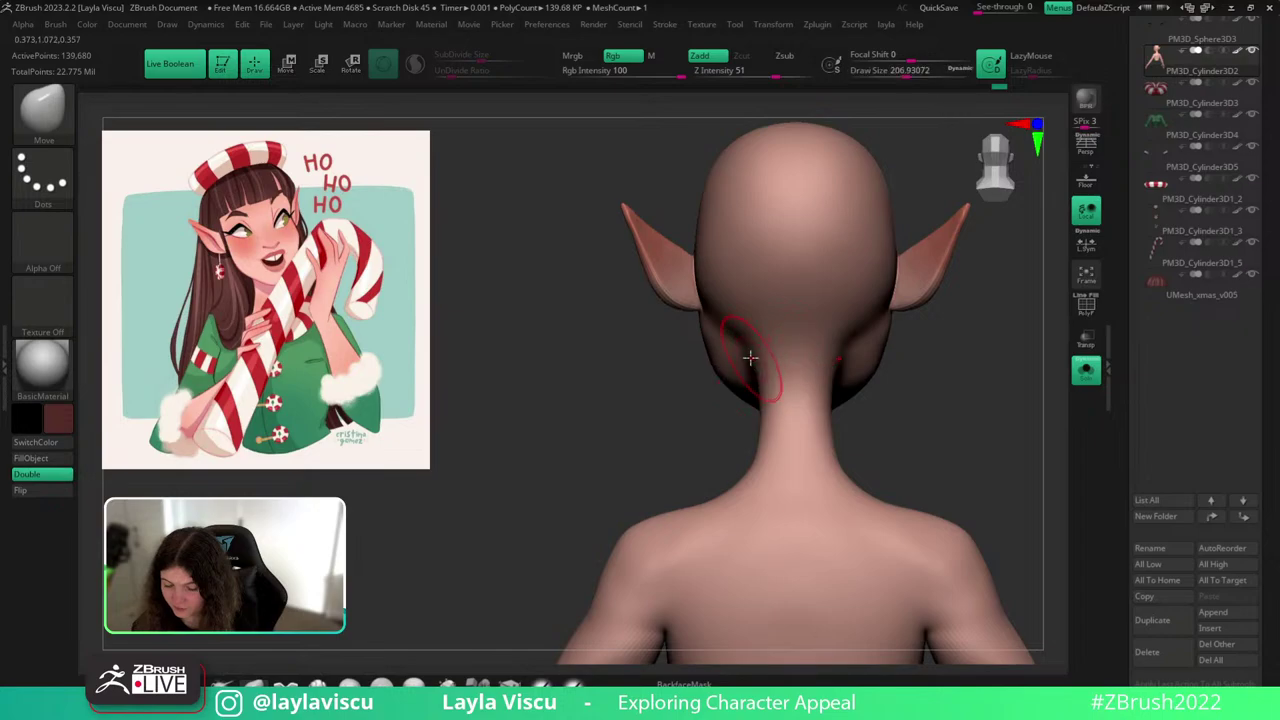
pyautogui.keyDown('ctrl'); pyautogui.moveTo(764, 376); pyautogui.dragTo(775, 340, button='right'); pyautogui.keyUp('ctrl')
# Show the complete character again and set the subtool list's Visible Count to 14.
pyautogui.click(1084, 380)
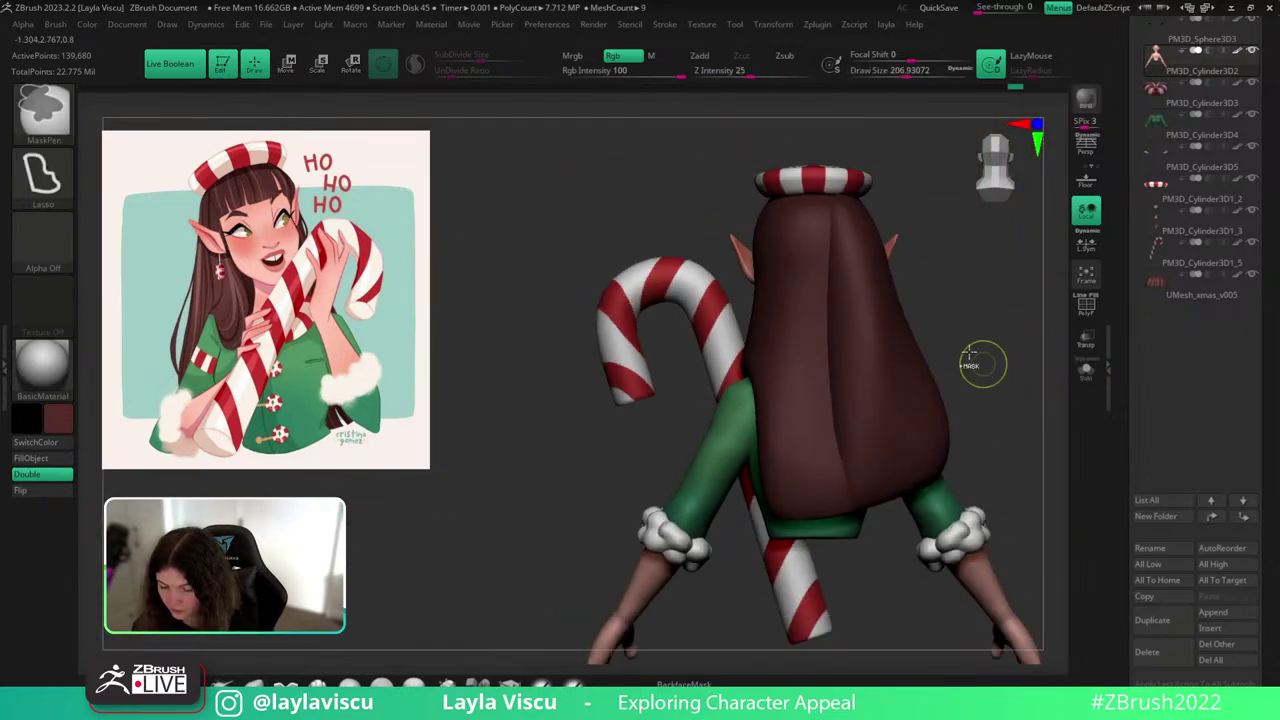
pyautogui.moveTo(981, 312); pyautogui.dragTo(1011, 366)
pyautogui.keyDown('alt'); pyautogui.moveTo(1024, 453); pyautogui.dragTo(922, 433); pyautogui.keyUp('alt')
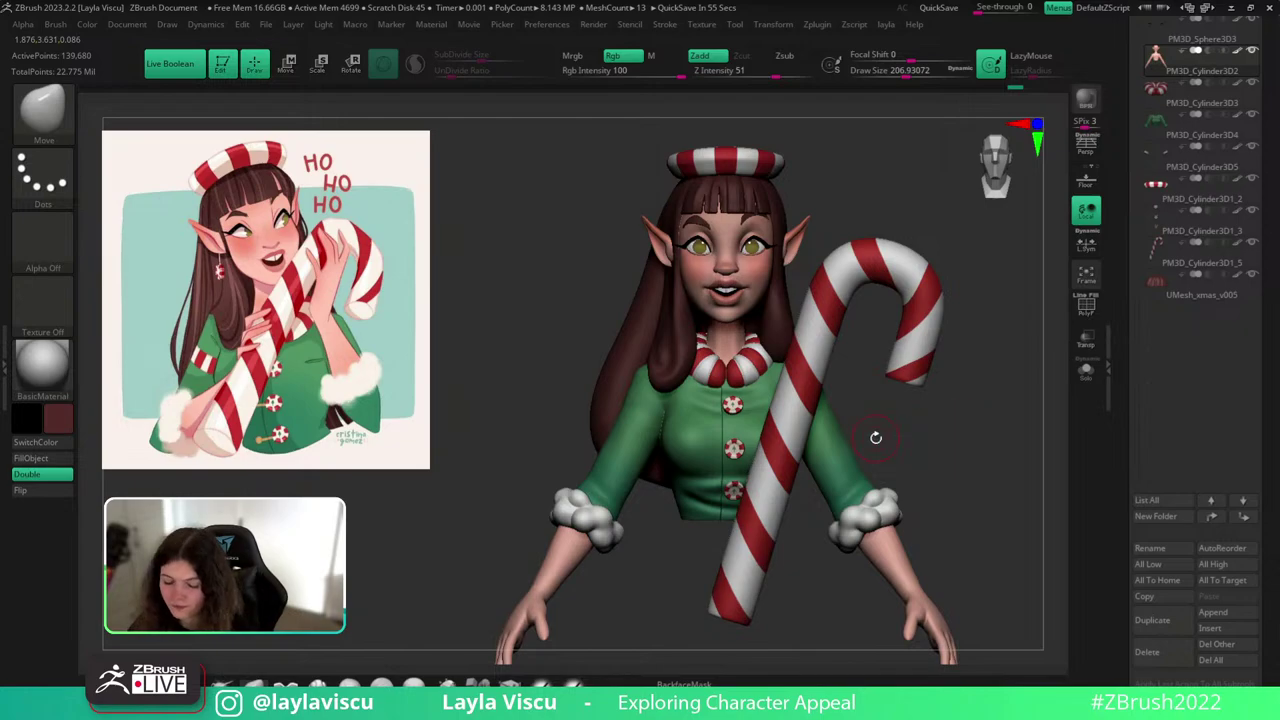
pyautogui.moveTo(917, 451); pyautogui.dragTo(954, 471)
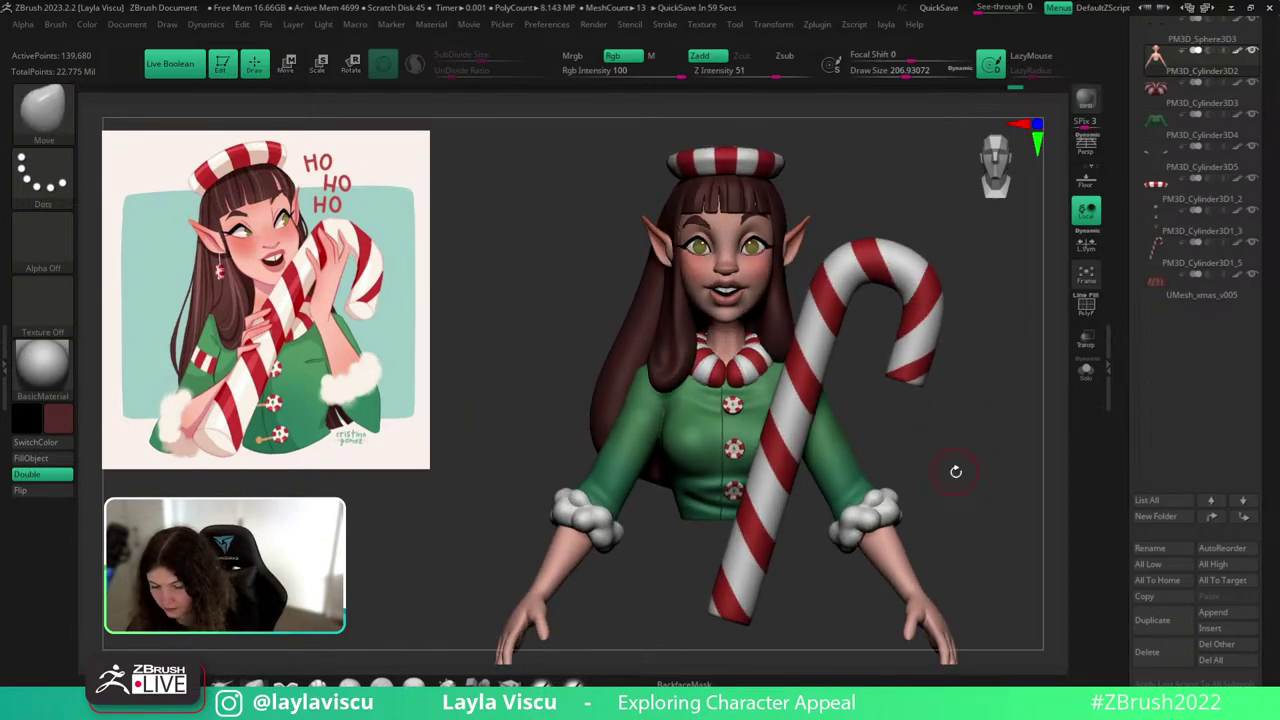
pyautogui.moveTo(937, 485); pyautogui.dragTo(962, 446)
pyautogui.moveTo(1272, 154); pyautogui.dragTo(1278, 321)
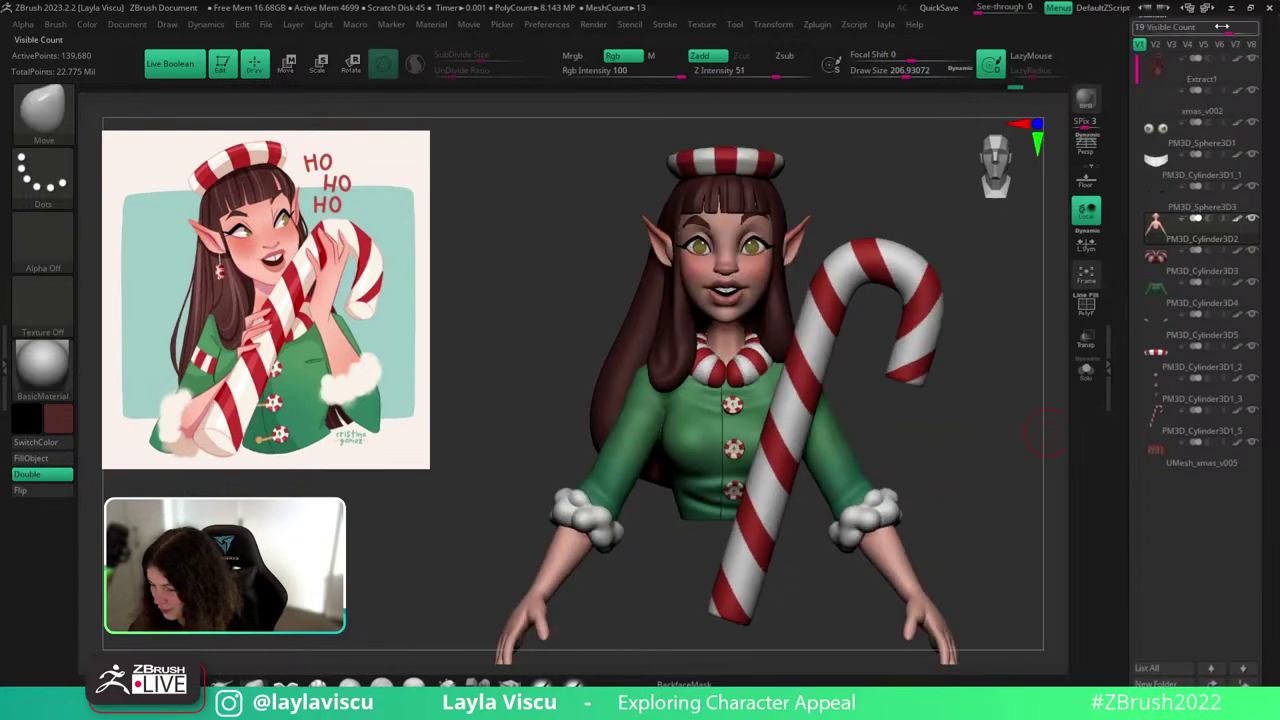
pyautogui.moveTo(1226, 31); pyautogui.dragTo(1203, 32)
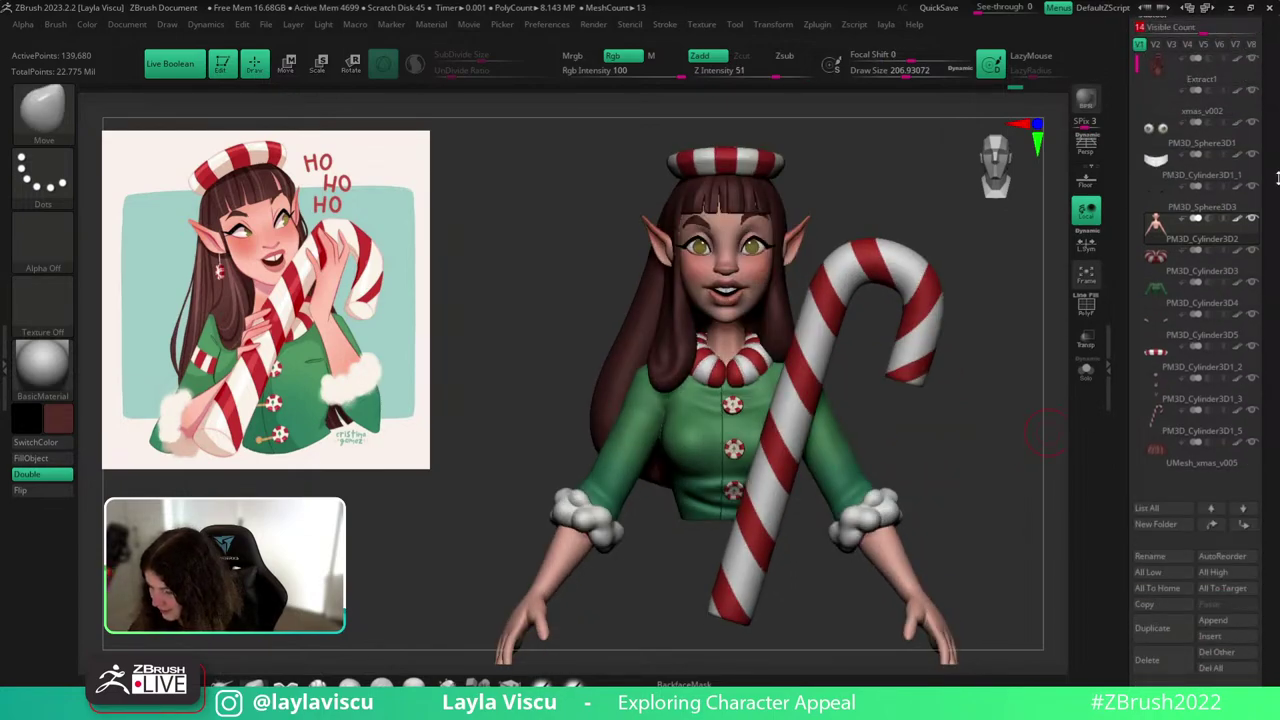
pyautogui.moveTo(1276, 177); pyautogui.dragTo(1276, 230)
pyautogui.moveTo(929, 445)
pyautogui.mouseDown()
pyautogui.moveTo(955, 442)
pyautogui.moveTo(934, 451)
pyautogui.mouseUp()
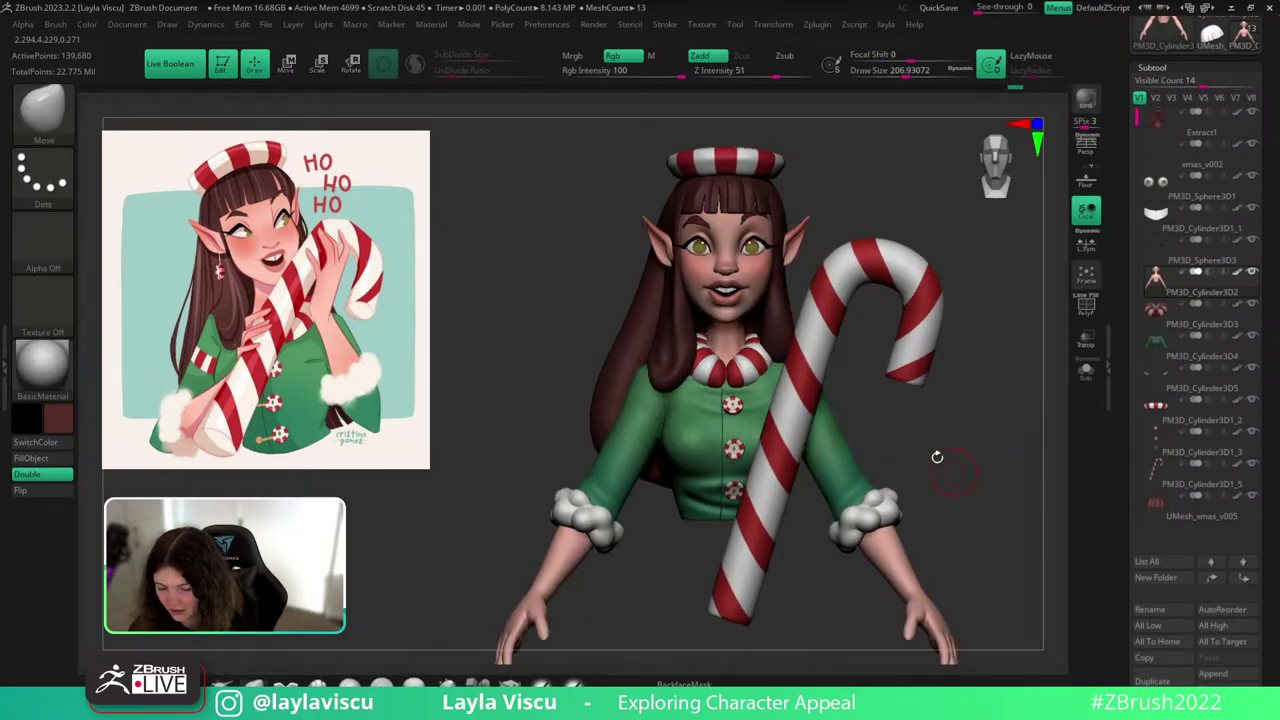
# Select the long hair subtool Extract1, isolate it, and set the Move brush's draw size to about 182.
pyautogui.keyDown('alt'); pyautogui.click(745, 192); pyautogui.keyUp('alt')
pyautogui.keyDown('alt'); pyautogui.moveTo(875, 240); pyautogui.dragTo(873, 262, button='right'); pyautogui.keyUp('alt')
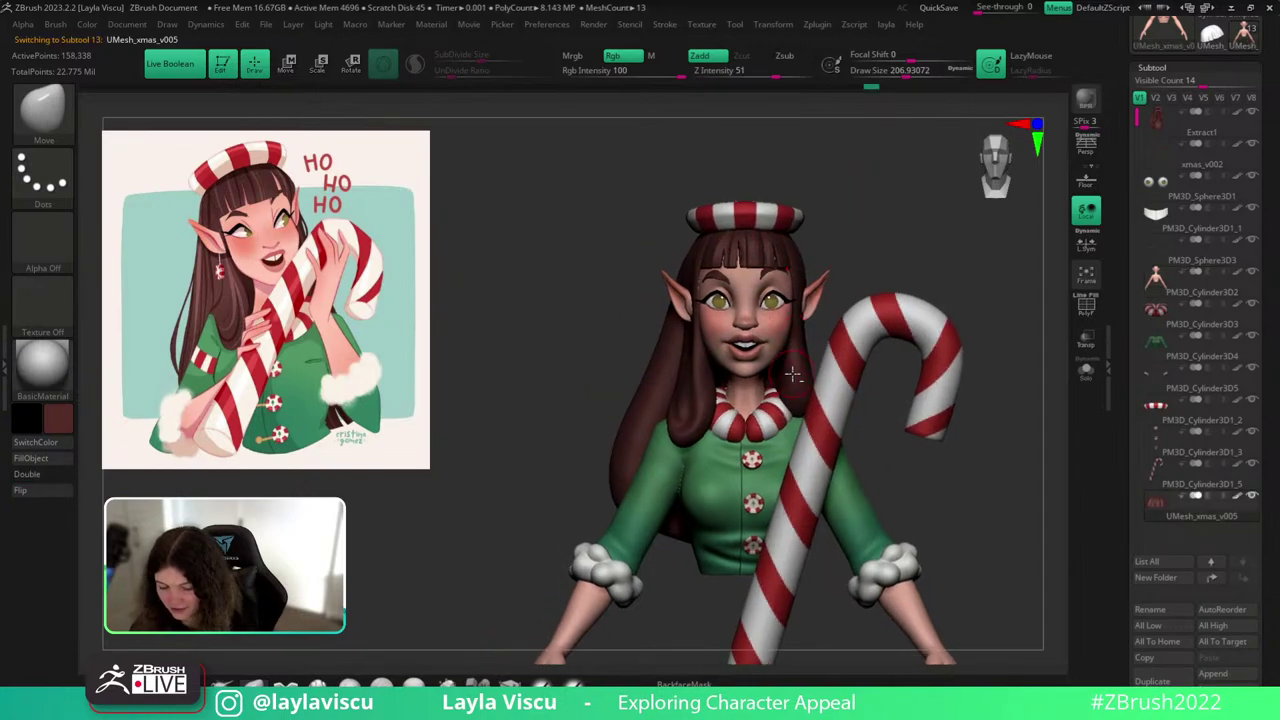
pyautogui.keyDown('alt'); pyautogui.click(792, 374); pyautogui.keyUp('alt')
pyautogui.keyDown('ctrl'); pyautogui.moveTo(794, 370); pyautogui.dragTo(891, 294, button='right'); pyautogui.keyUp('ctrl')
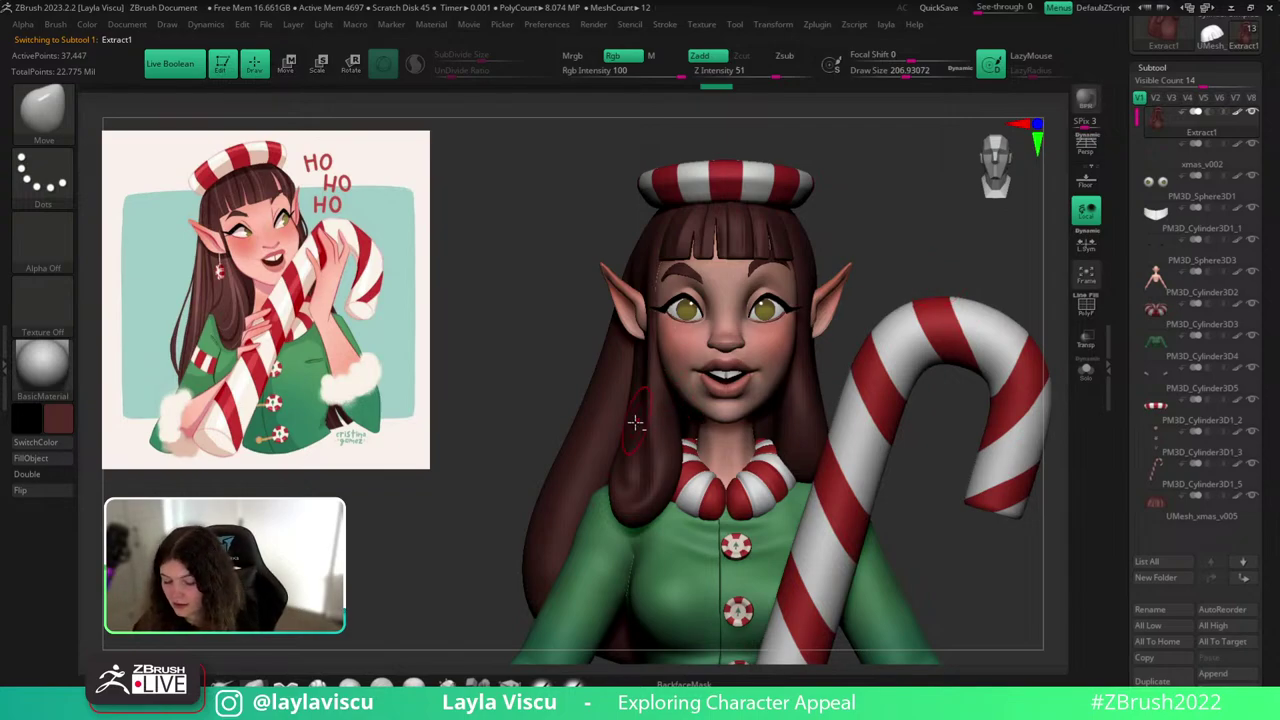
pyautogui.click(1084, 370)
pyautogui.moveTo(911, 380); pyautogui.dragTo(935, 387, button='right')
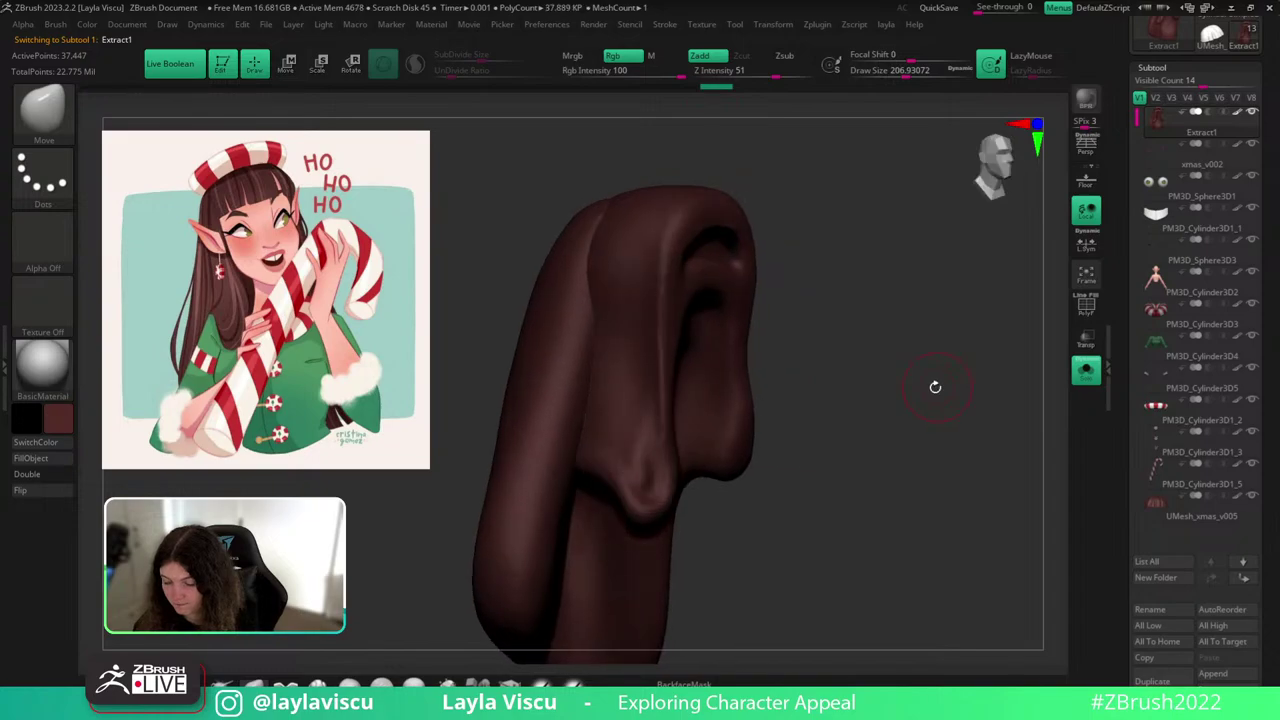
pyautogui.moveTo(932, 387)
pyautogui.mouseDown()
pyautogui.moveTo(1004, 446)
pyautogui.moveTo(994, 418)
pyautogui.mouseUp()
pyautogui.press('s')
# Try to remesh the isolated hair with DynaMesh, compare its polygroups, and undo the remesh.
pyautogui.hotkey('shift', 'f')
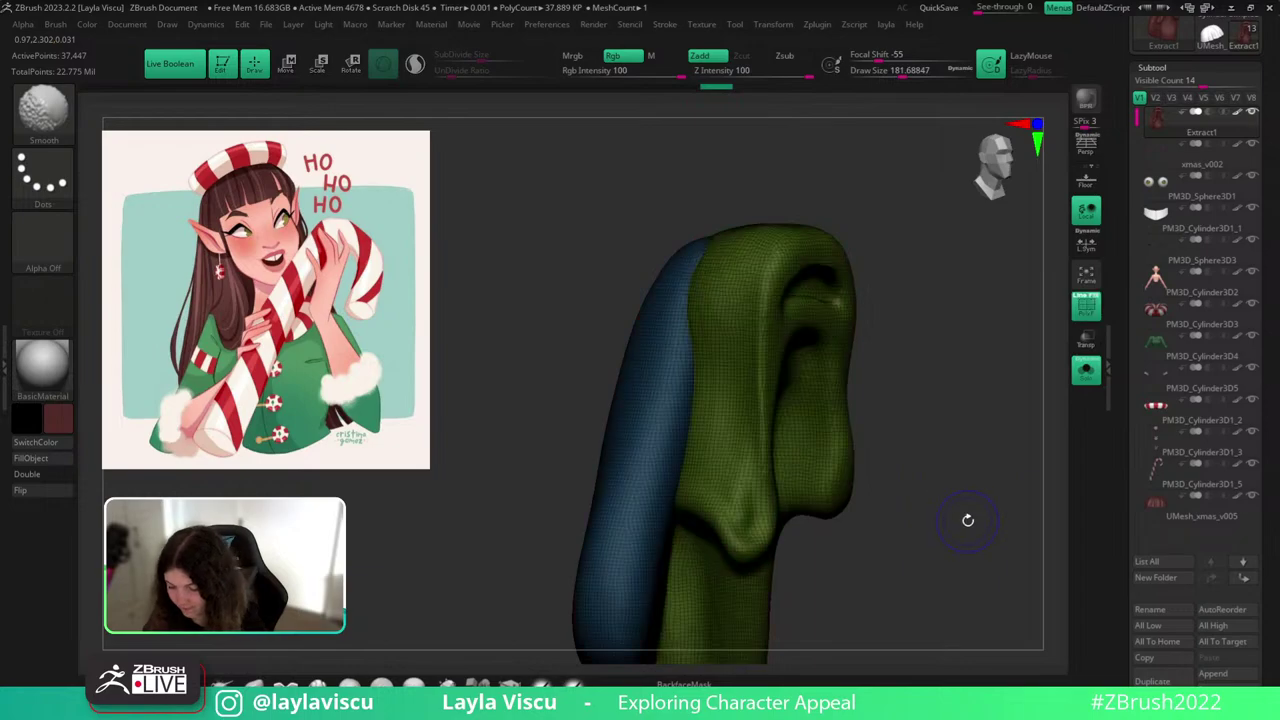
pyautogui.keyDown('ctrl'); pyautogui.moveTo(972, 500); pyautogui.dragTo(1013, 567); pyautogui.keyUp('ctrl')
pyautogui.hotkey('shift', 'f')
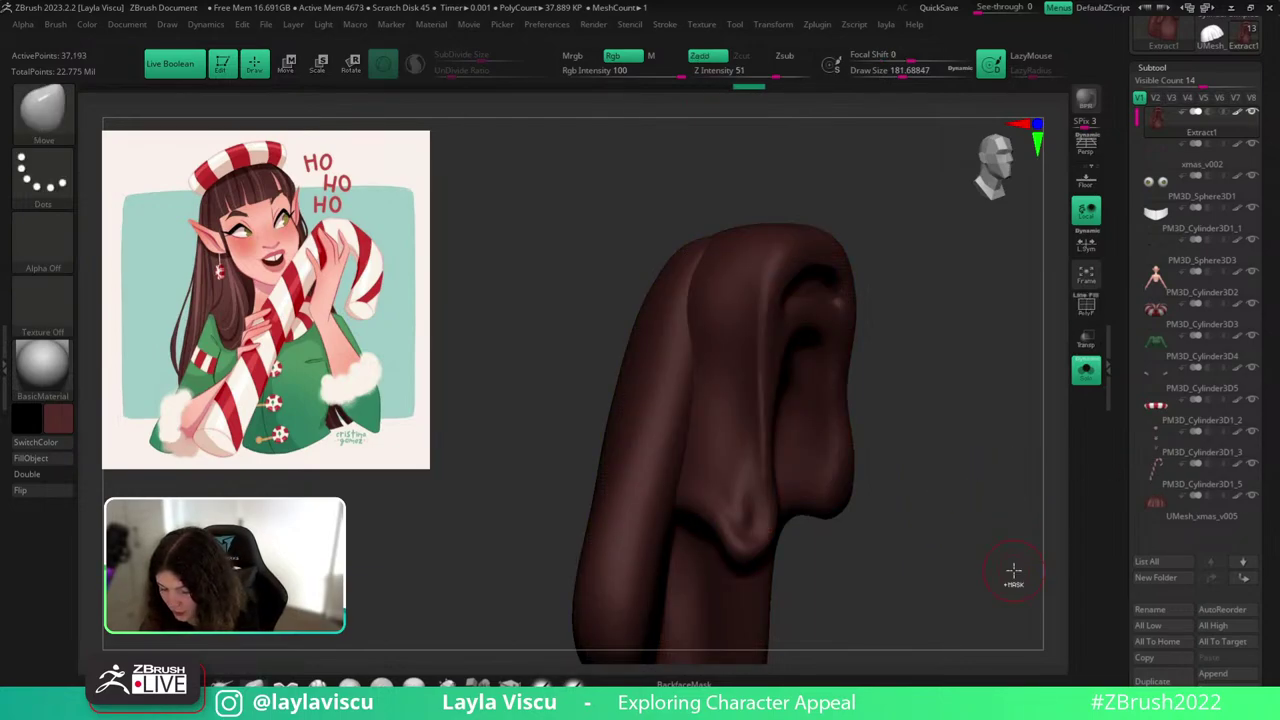
pyautogui.hotkey('shift', 'f')
pyautogui.hotkey('shift', 'f')
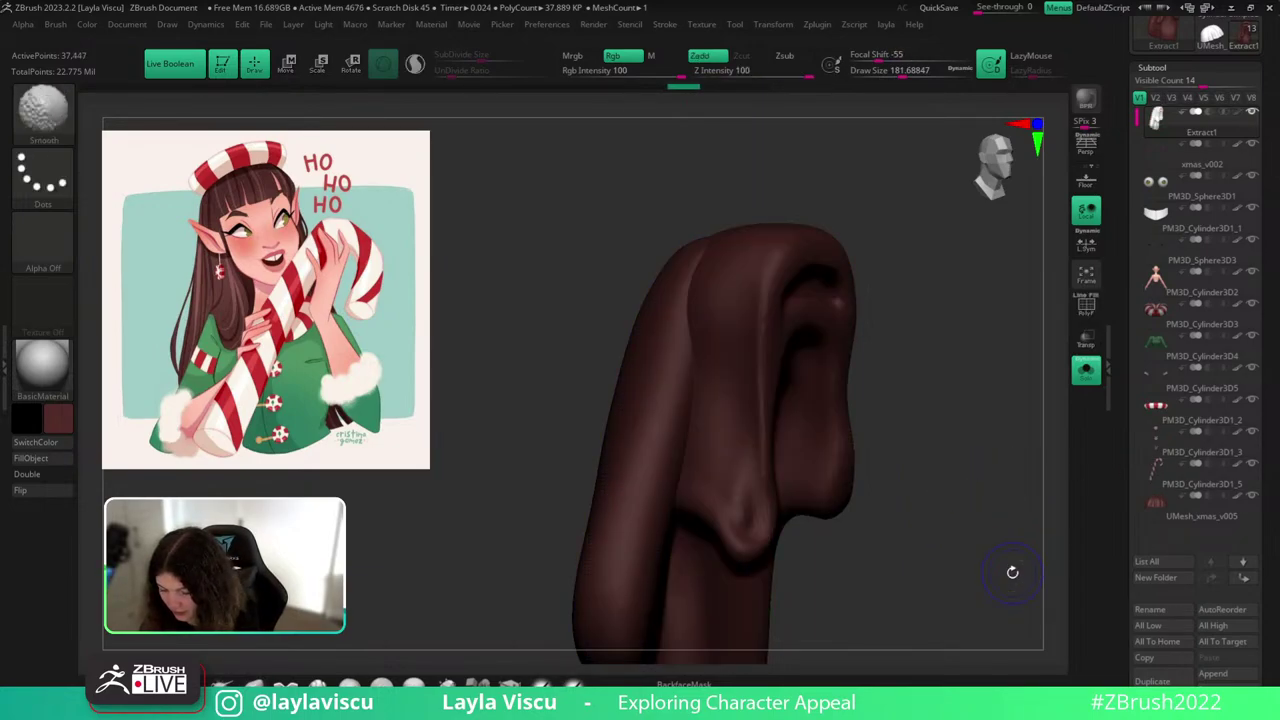
pyautogui.hotkey('shift', 'f')
pyautogui.hotkey('ctrl', 'z')
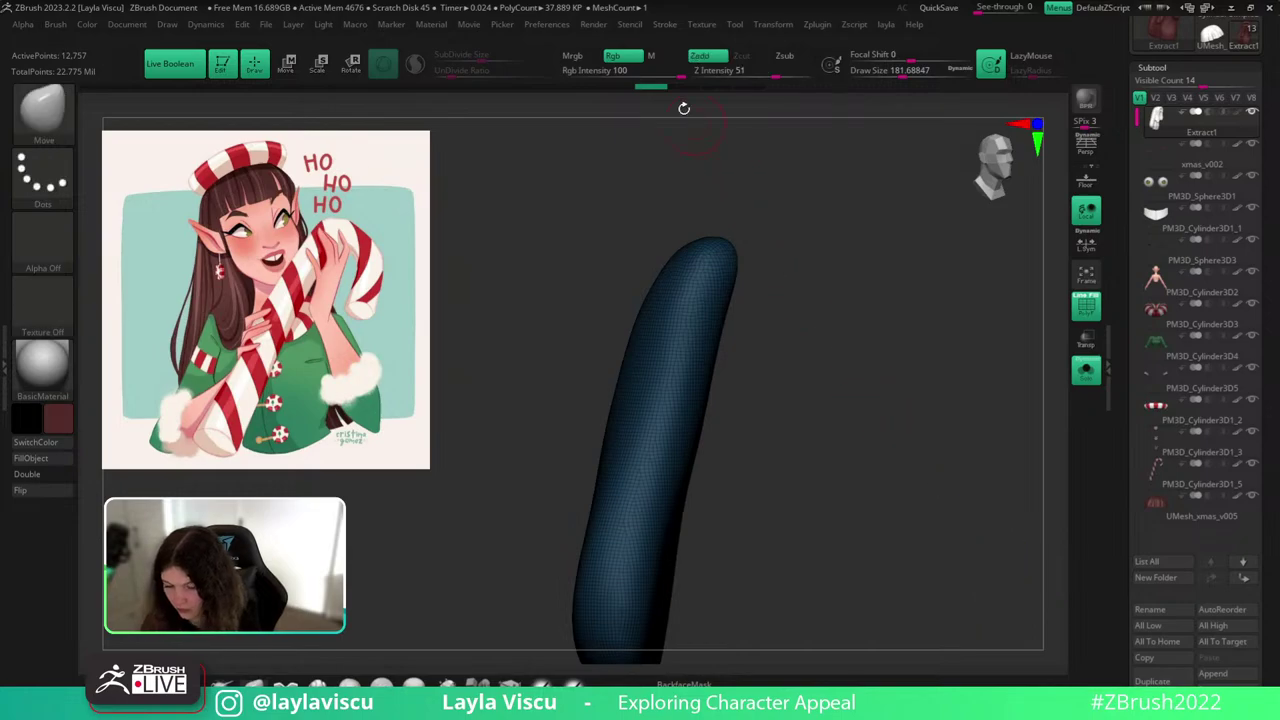
pyautogui.hotkey('ctrl', 'z')
pyautogui.click(762, 88)
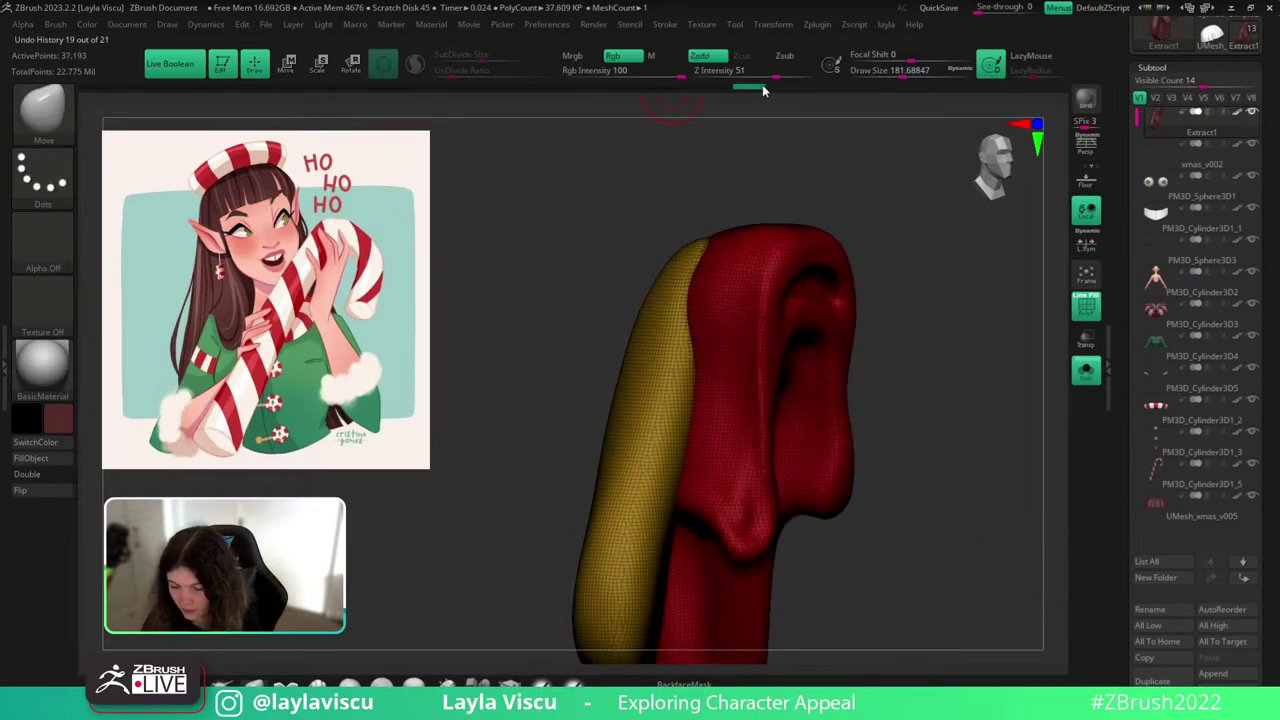
pyautogui.hotkey('ctrl', 'z')
pyautogui.hotkey('shift', 'f')
# Switch to the Folly_Hair brush at a draw size of about 128, test it on the isolated hair, and turn off its Rgb painting.
pyautogui.click(1078, 378)
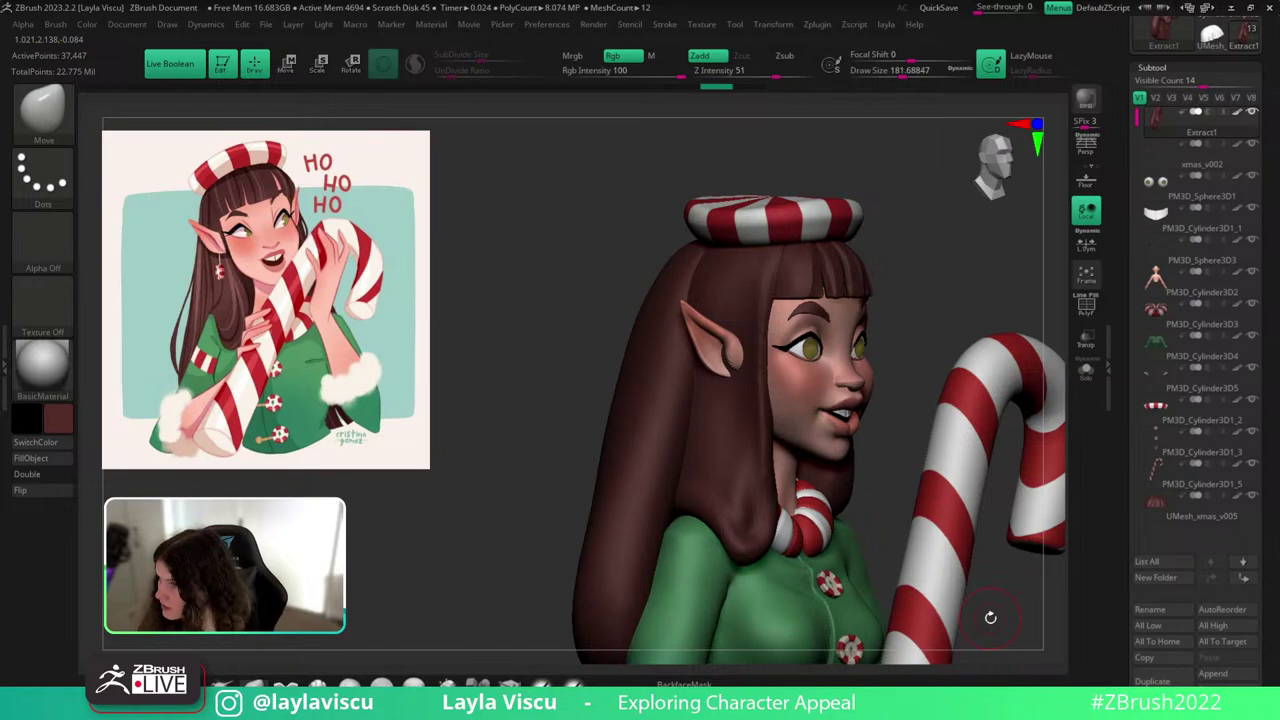
pyautogui.press('b')
pyautogui.press('f')
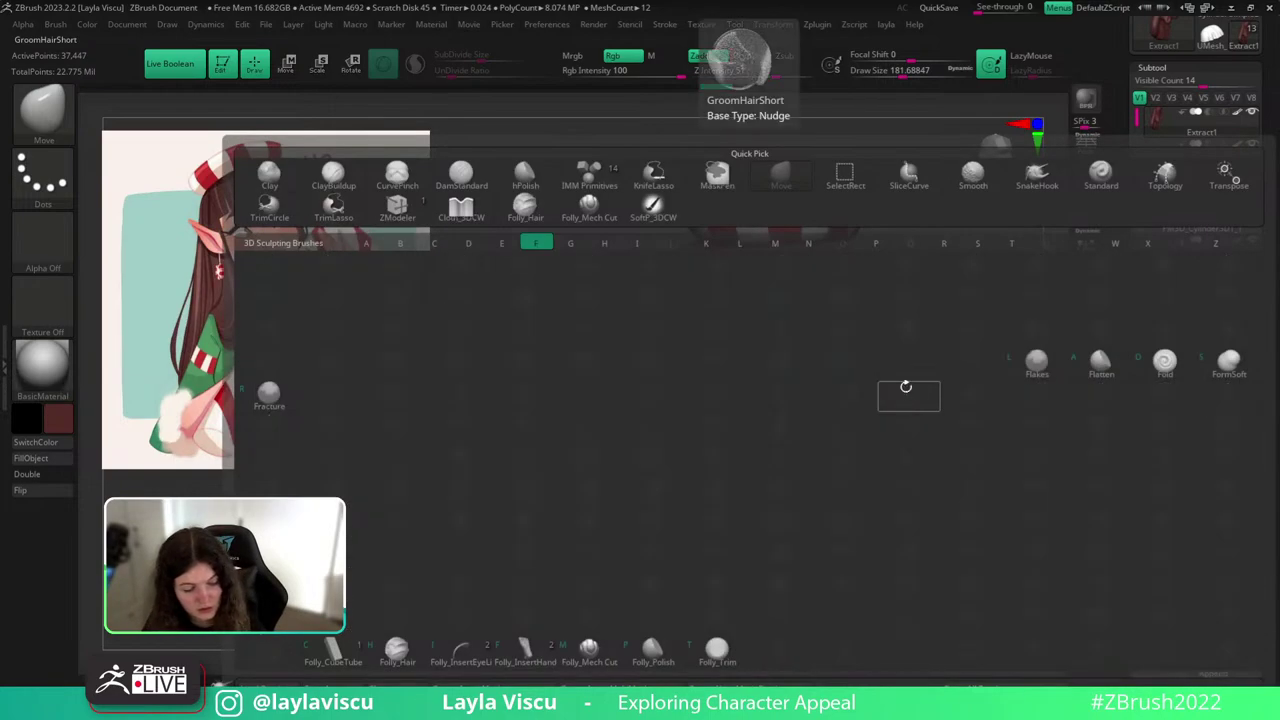
pyautogui.press('h')
pyautogui.press('s')
pyautogui.moveTo(891, 355); pyautogui.dragTo(880, 355)
pyautogui.click(1086, 371)
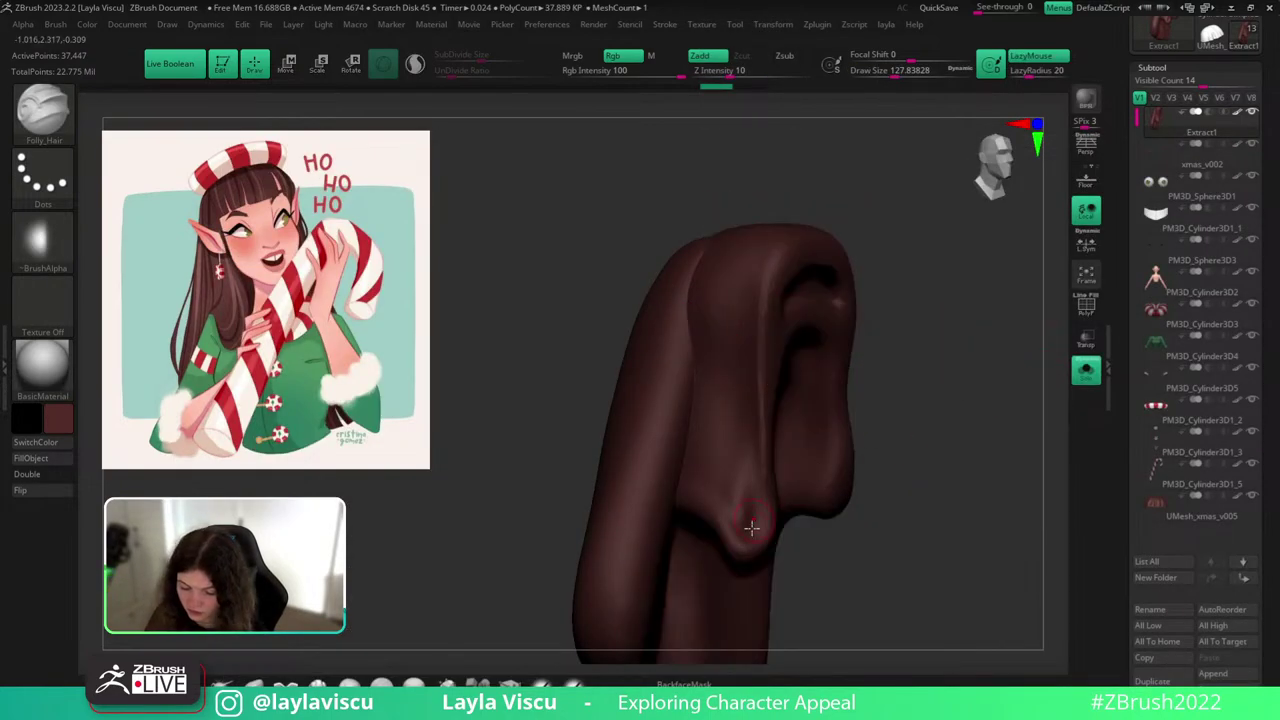
pyautogui.moveTo(749, 548); pyautogui.dragTo(751, 395)
pyautogui.hotkey('ctrl', 'z')
pyautogui.click(622, 57)
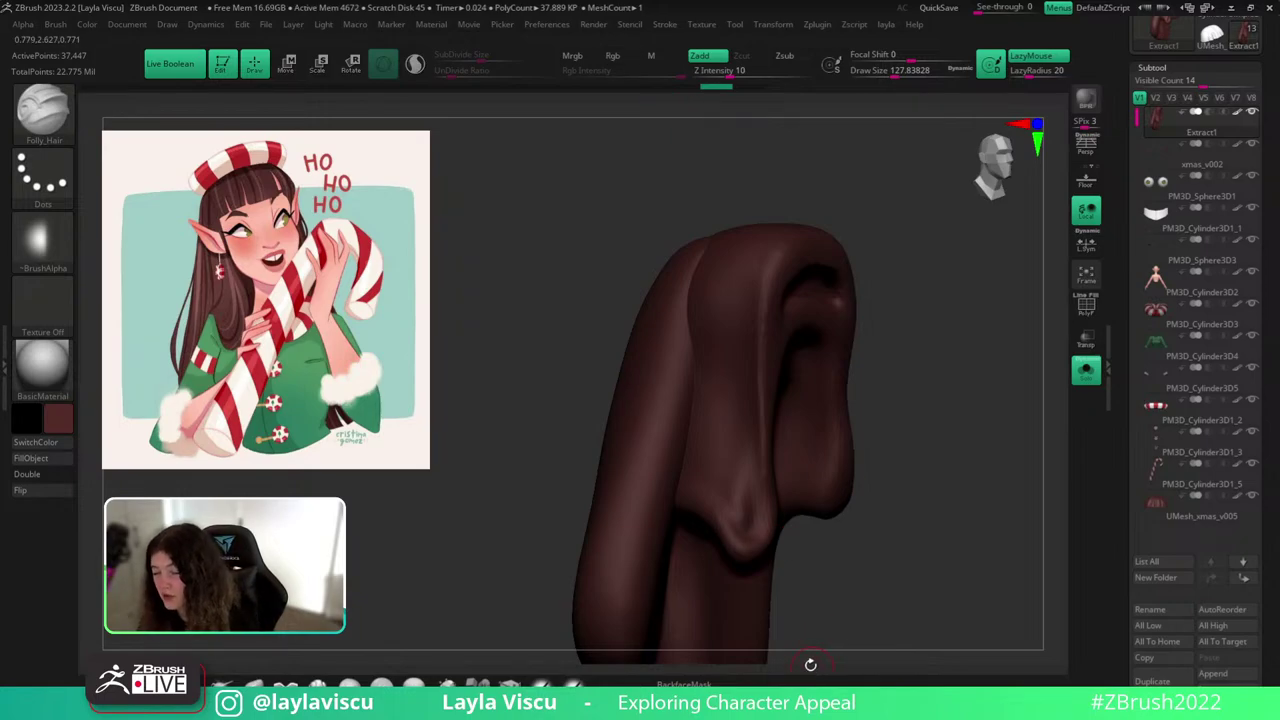
# Turn on Sculptris Pro for the Folly_Hair brush, try a strand stroke along the front side lock, and undo the stroke.
pyautogui.moveTo(743, 551); pyautogui.dragTo(737, 372)
pyautogui.hotkey('ctrl', 'z')
pyautogui.moveTo(893, 305); pyautogui.dragTo(937, 311)
pyautogui.hotkey('shift', 'f')
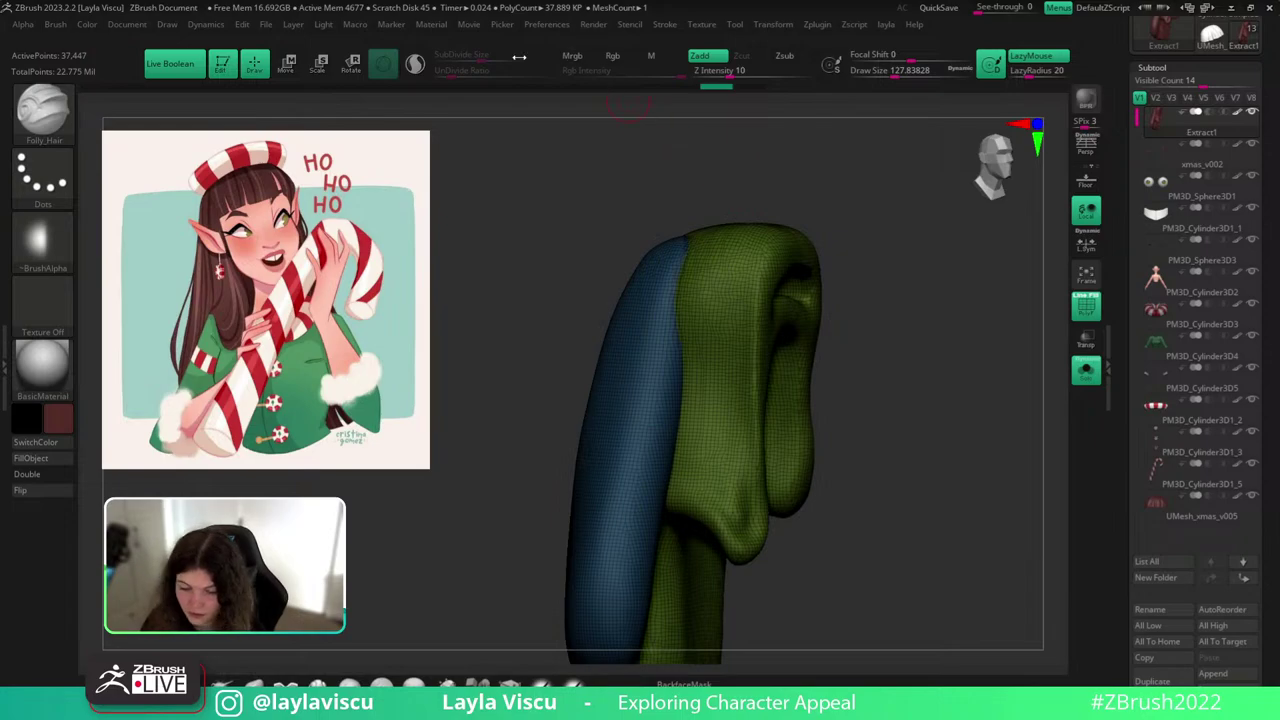
pyautogui.click(415, 64)
pyautogui.moveTo(738, 544)
pyautogui.mouseDown()
pyautogui.moveTo(748, 403)
pyautogui.moveTo(790, 202)
pyautogui.mouseUp()
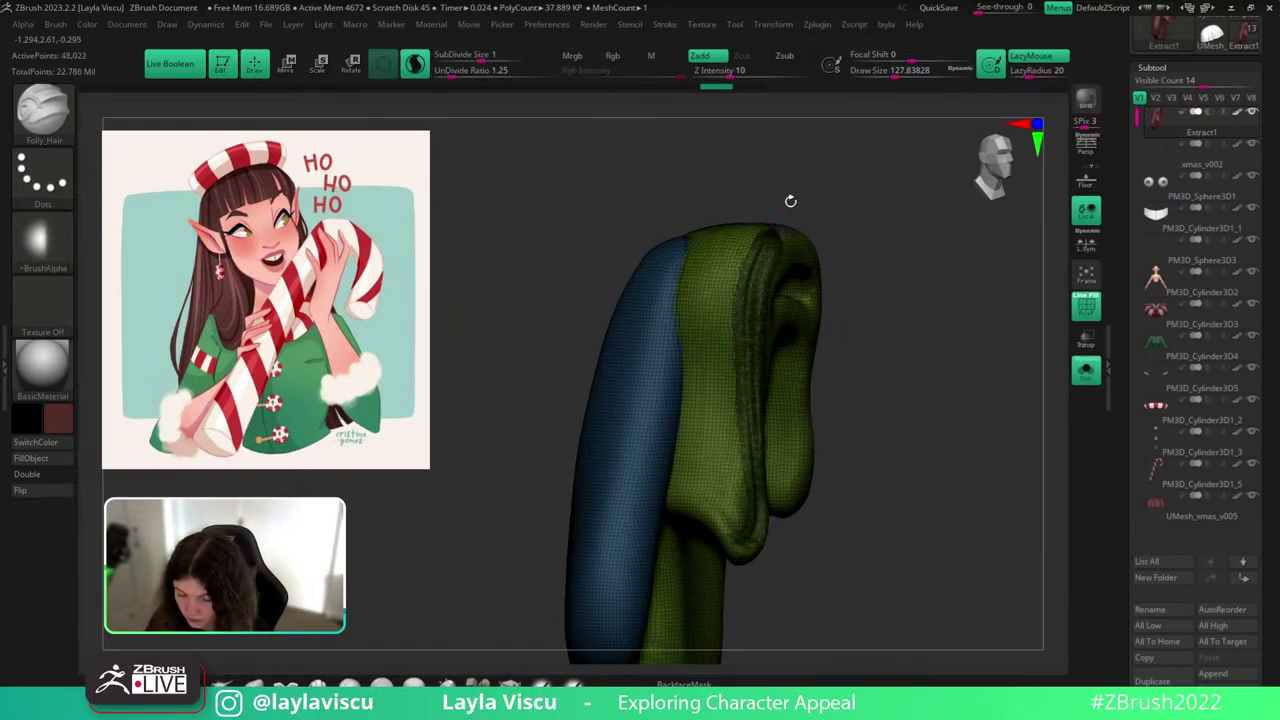
pyautogui.hotkey('shift', 'f')
pyautogui.moveTo(891, 344); pyautogui.dragTo(936, 361)
pyautogui.hotkey('ctrl', 'z')
# Sculpt a strand groove up the front side lock with Folly_Hair at a draw size of about 120 and check it on the full character.
pyautogui.moveTo(814, 251); pyautogui.dragTo(790, 259)
pyautogui.press('s')
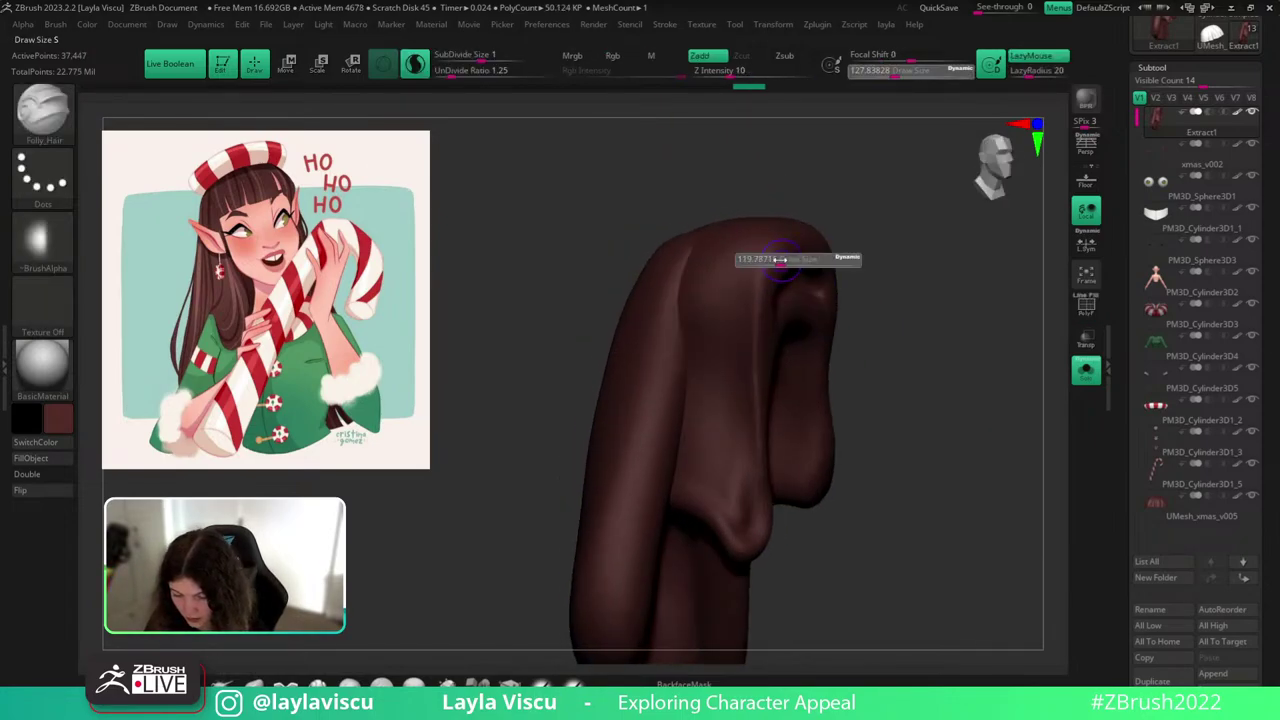
pyautogui.click(783, 260)
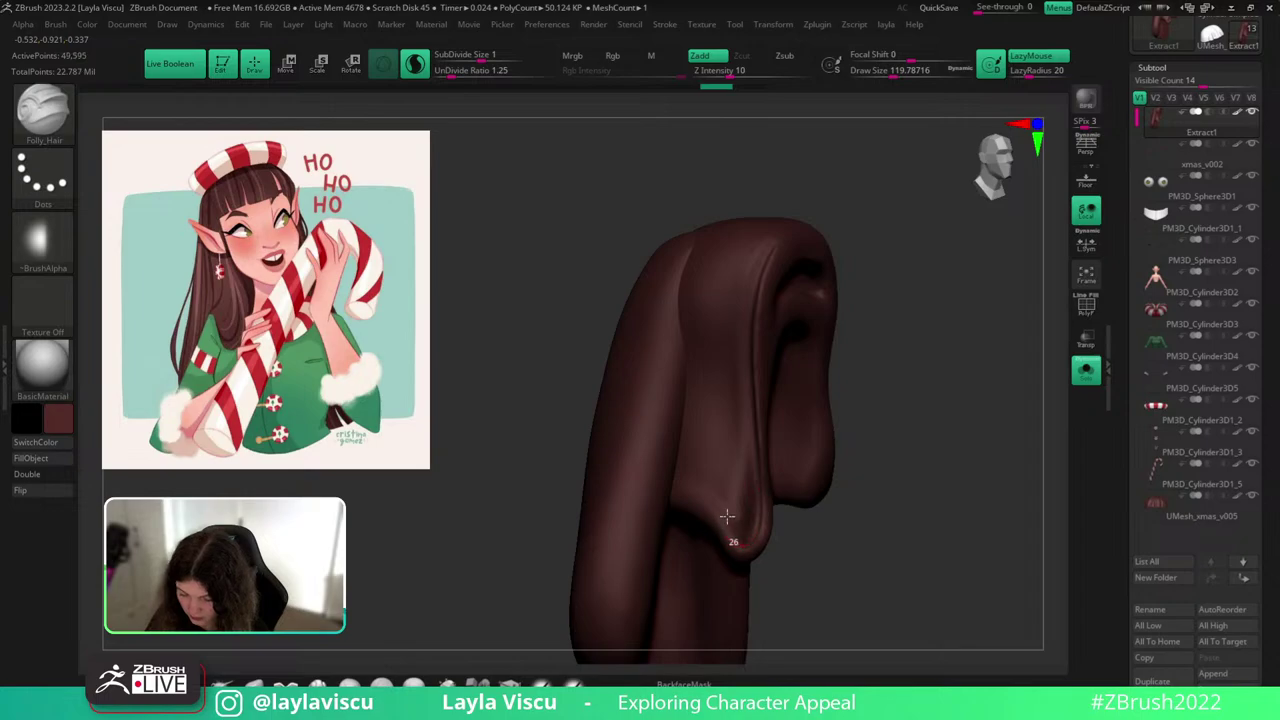
pyautogui.click(1086, 370)
pyautogui.moveTo(963, 260); pyautogui.dragTo(996, 290)
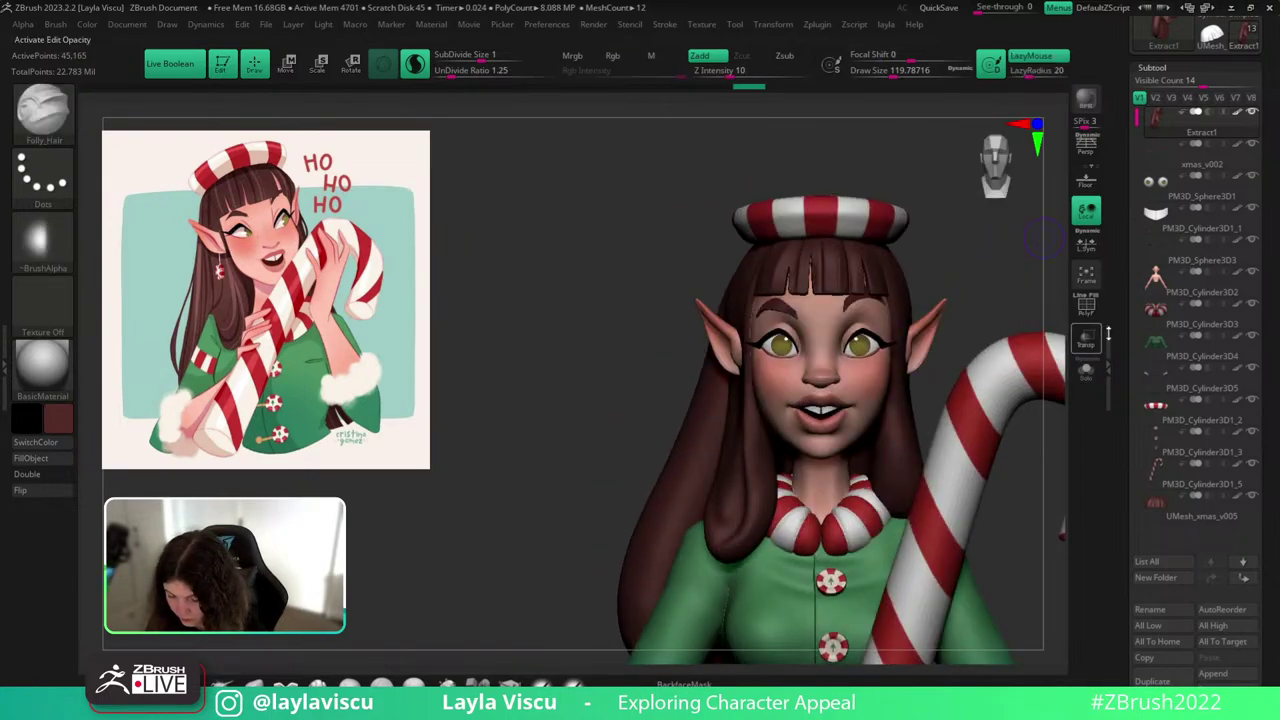
# Isolate the hair and add more Folly_Hair strand grooves along the front and inner face of the side lock, from its tip upward.
pyautogui.click(1086, 370)
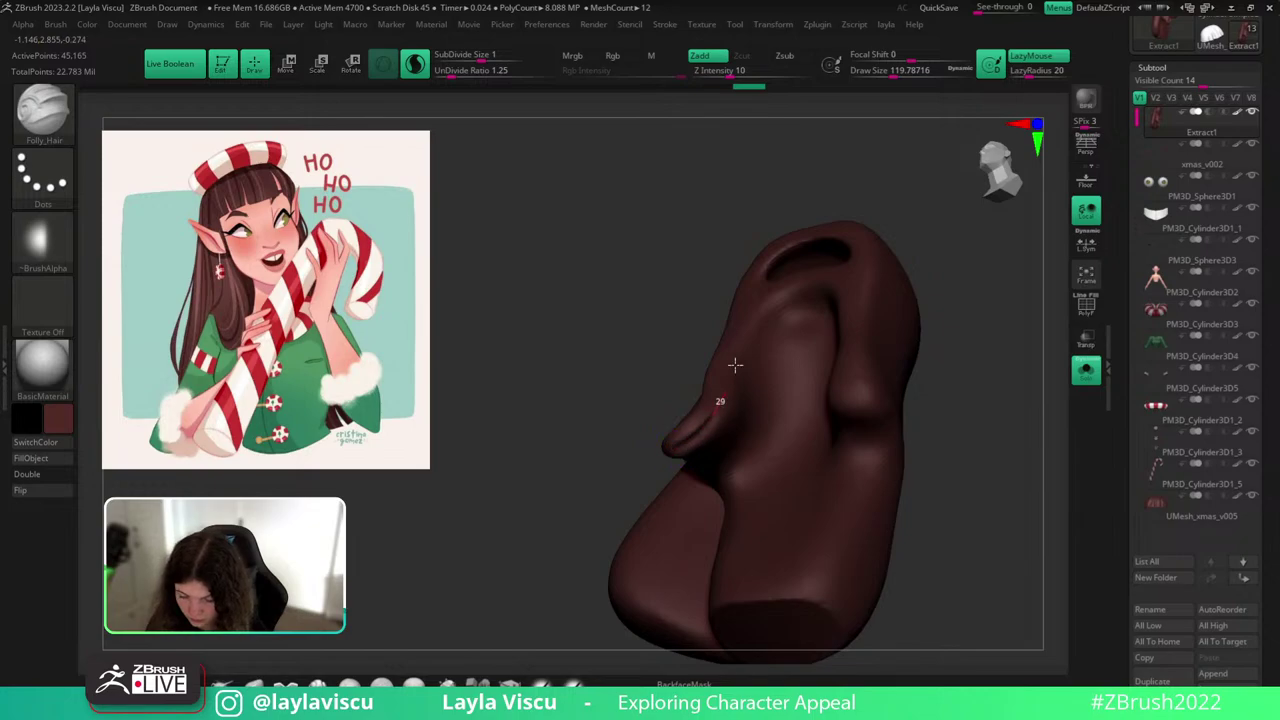
pyautogui.moveTo(779, 235)
pyautogui.mouseDown()
pyautogui.moveTo(794, 229)
pyautogui.moveTo(797, 249)
pyautogui.mouseUp()
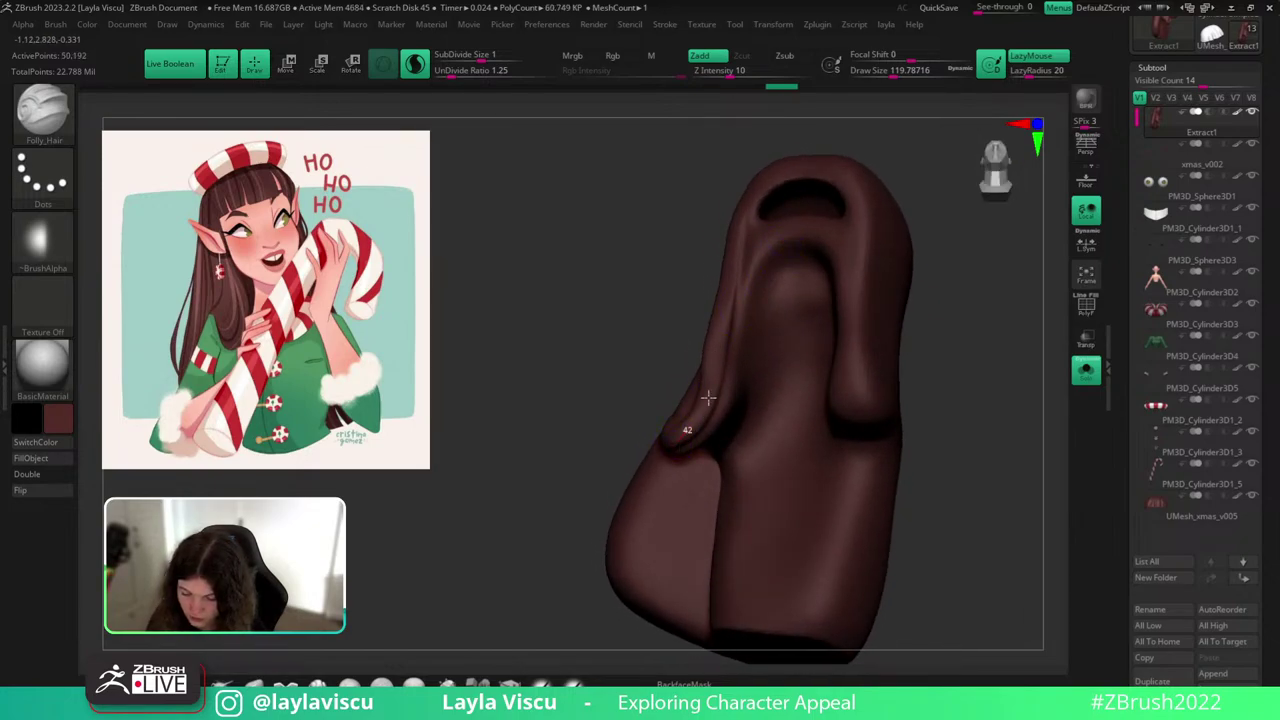
pyautogui.moveTo(708, 398); pyautogui.dragTo(726, 289)
pyautogui.moveTo(782, 124); pyautogui.dragTo(788, 188)
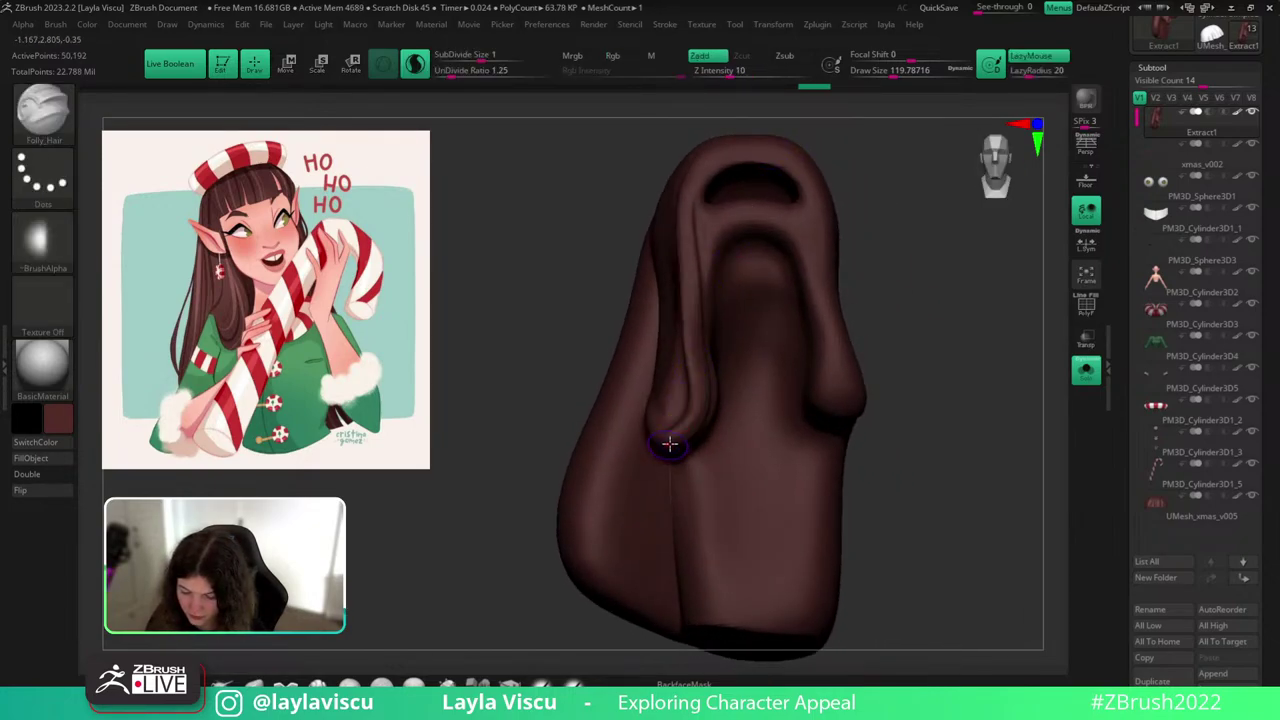
pyautogui.moveTo(715, 119)
pyautogui.mouseDown()
pyautogui.moveTo(728, 272)
pyautogui.moveTo(768, 274)
pyautogui.mouseUp()
pyautogui.hotkey('ctrl', 'z')
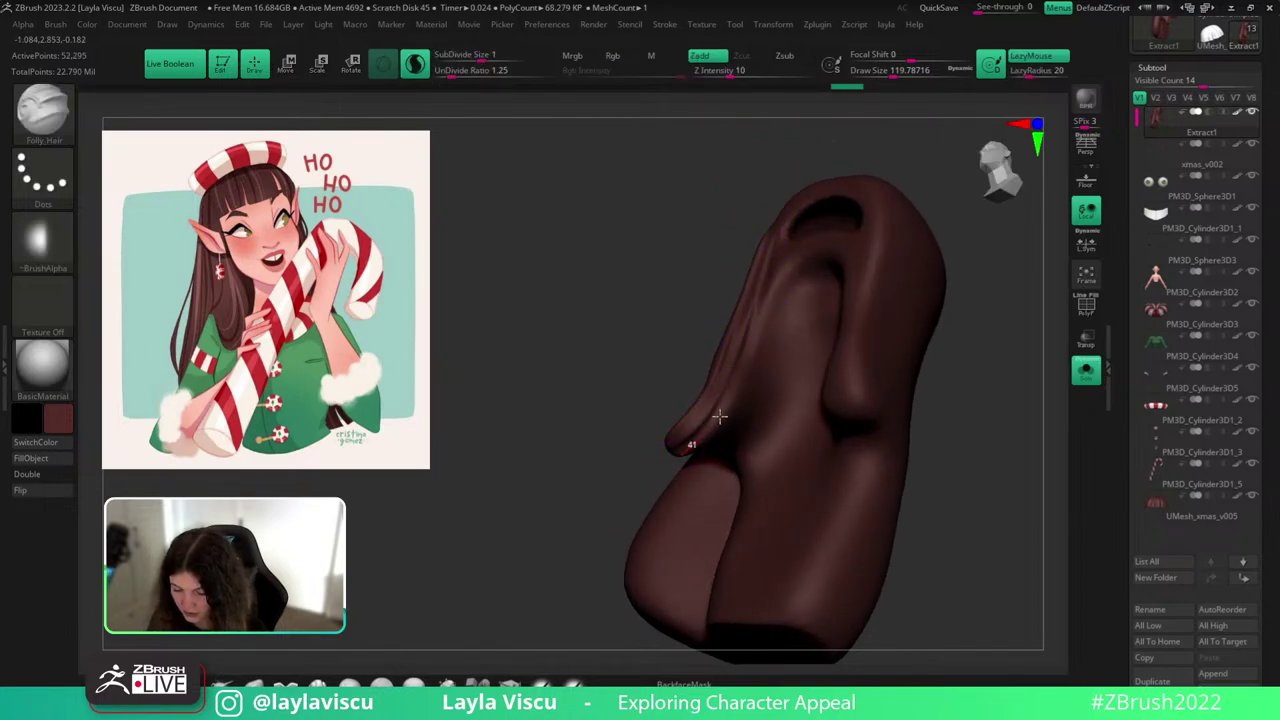
pyautogui.moveTo(686, 451); pyautogui.dragTo(764, 280)
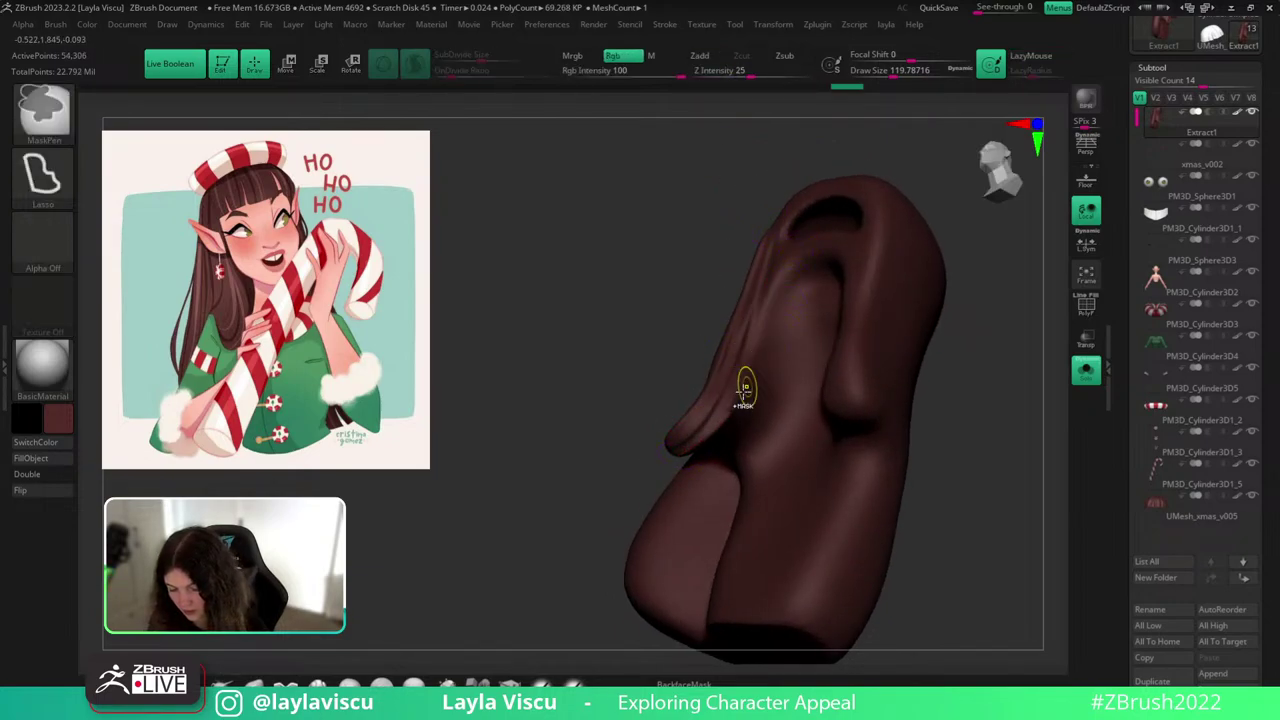
pyautogui.moveTo(591, 377); pyautogui.dragTo(675, 463)
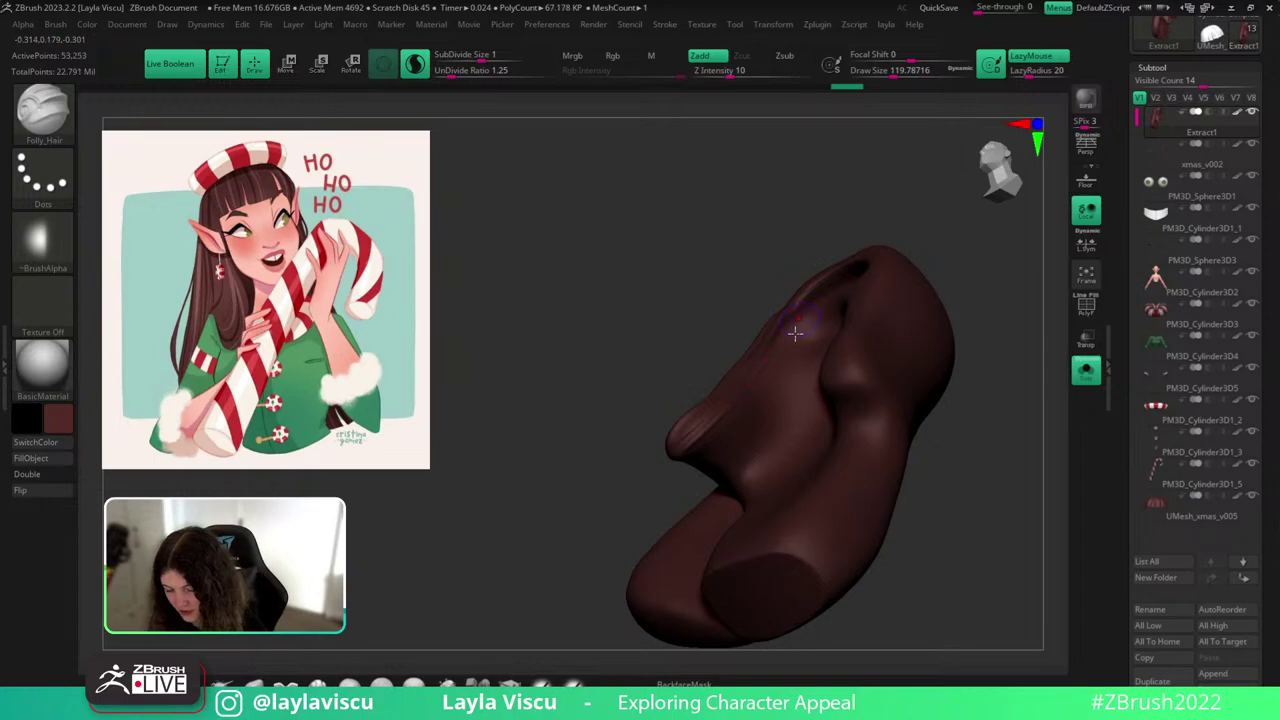
pyautogui.hotkey('ctrl', 'z')
pyautogui.moveTo(778, 340); pyautogui.dragTo(773, 261)
pyautogui.moveTo(773, 261)
pyautogui.mouseDown()
pyautogui.moveTo(789, 291)
pyautogui.moveTo(1020, 411)
pyautogui.mouseUp()
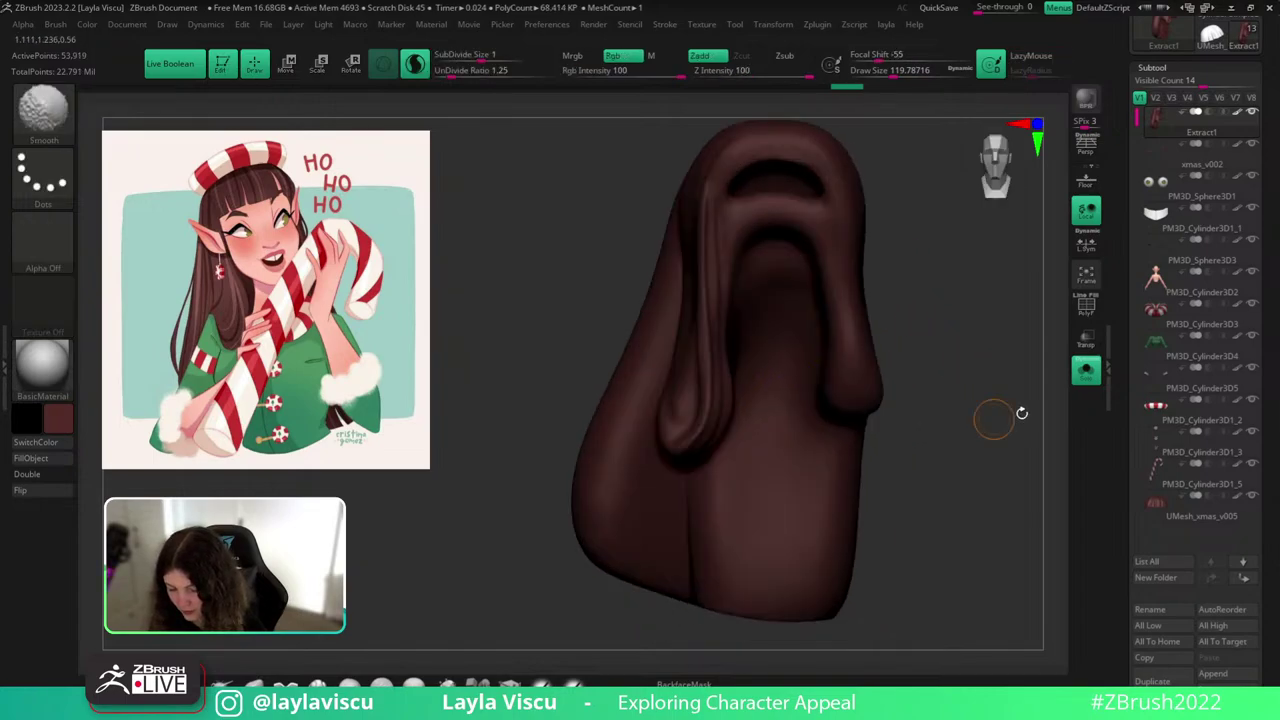
# Isolate the main hair polygroup and pull its lower front edge toward the ends with SnakeHook at a draw size of about 197.
pyautogui.click(1086, 370)
pyautogui.keyDown('ctrl'); pyautogui.moveTo(1000, 420); pyautogui.dragTo(961, 453, button='right'); pyautogui.keyUp('ctrl')
pyautogui.moveTo(961, 453); pyautogui.dragTo(978, 498)
pyautogui.keyDown('ctrl'); pyautogui.moveTo(869, 474); pyautogui.dragTo(876, 410, button='right'); pyautogui.keyUp('ctrl')
pyautogui.moveTo(977, 328); pyautogui.dragTo(1047, 316)
pyautogui.click(1086, 372)
pyautogui.moveTo(999, 470); pyautogui.dragTo(794, 448)
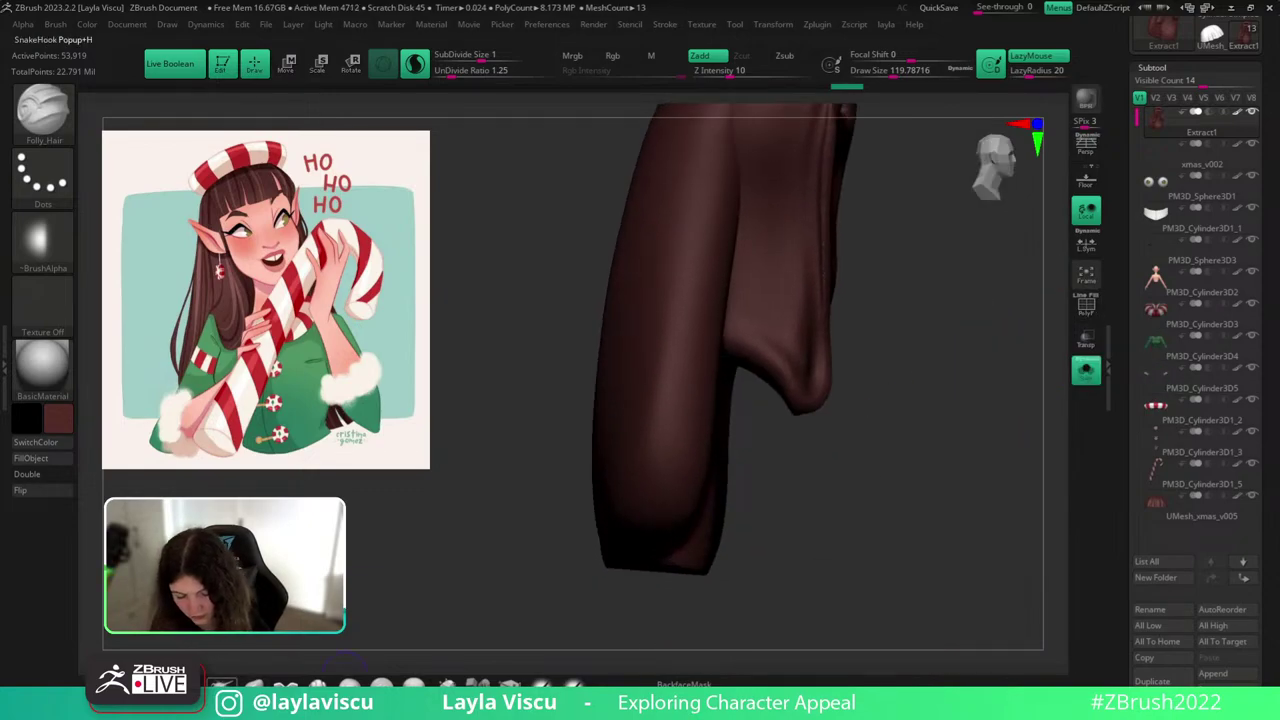
pyautogui.click(345, 680)
pyautogui.keyDown('ctrl'); pyautogui.keyDown('shift'); pyautogui.click(769, 335); pyautogui.keyUp('shift'); pyautogui.keyUp('ctrl')
pyautogui.press('s')
pyautogui.moveTo(745, 349)
pyautogui.mouseDown()
pyautogui.moveTo(697, 411)
pyautogui.moveTo(706, 527)
pyautogui.mouseUp()
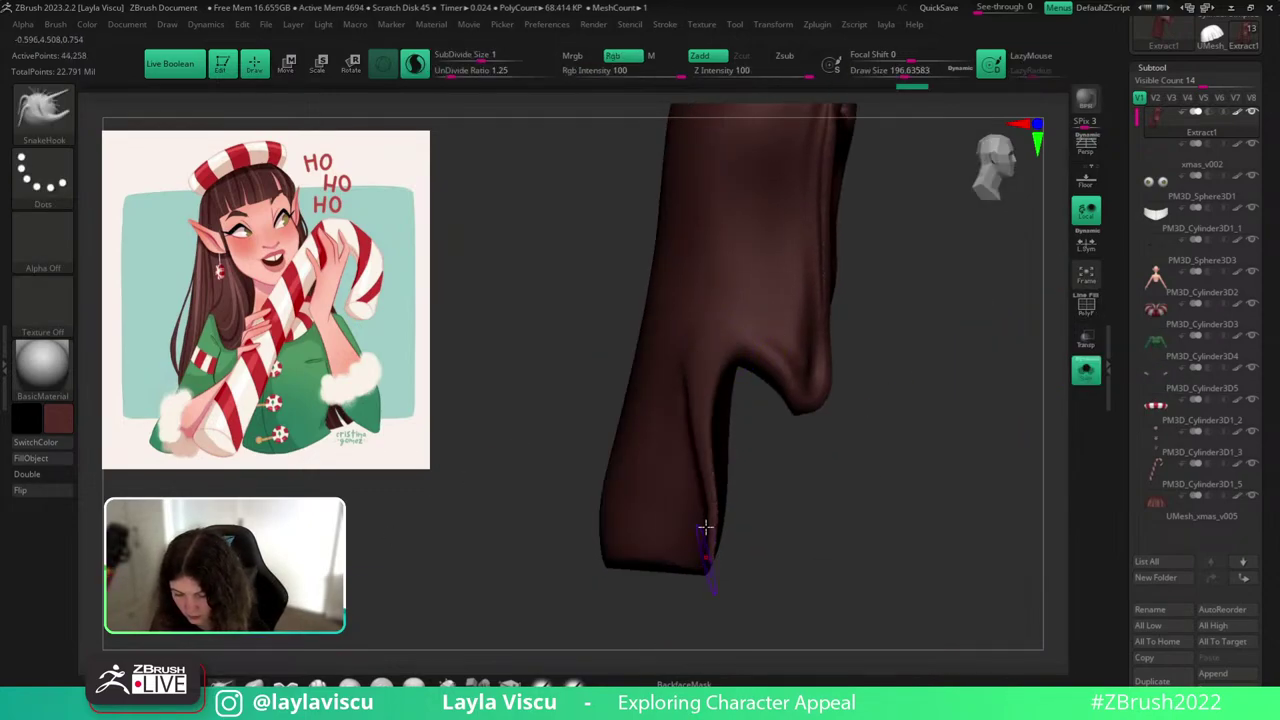
# Pull longer strands down along the lower front section of the hair with SnakeHook at a draw size of about 251.
pyautogui.moveTo(866, 414); pyautogui.dragTo(800, 395)
pyautogui.press('s')
pyautogui.moveTo(693, 380); pyautogui.dragTo(700, 381)
pyautogui.moveTo(688, 396); pyautogui.dragTo(678, 590)
pyautogui.moveTo(662, 413)
pyautogui.mouseDown()
pyautogui.moveTo(663, 537)
pyautogui.moveTo(641, 617)
pyautogui.mouseUp()
pyautogui.click(1079, 374)
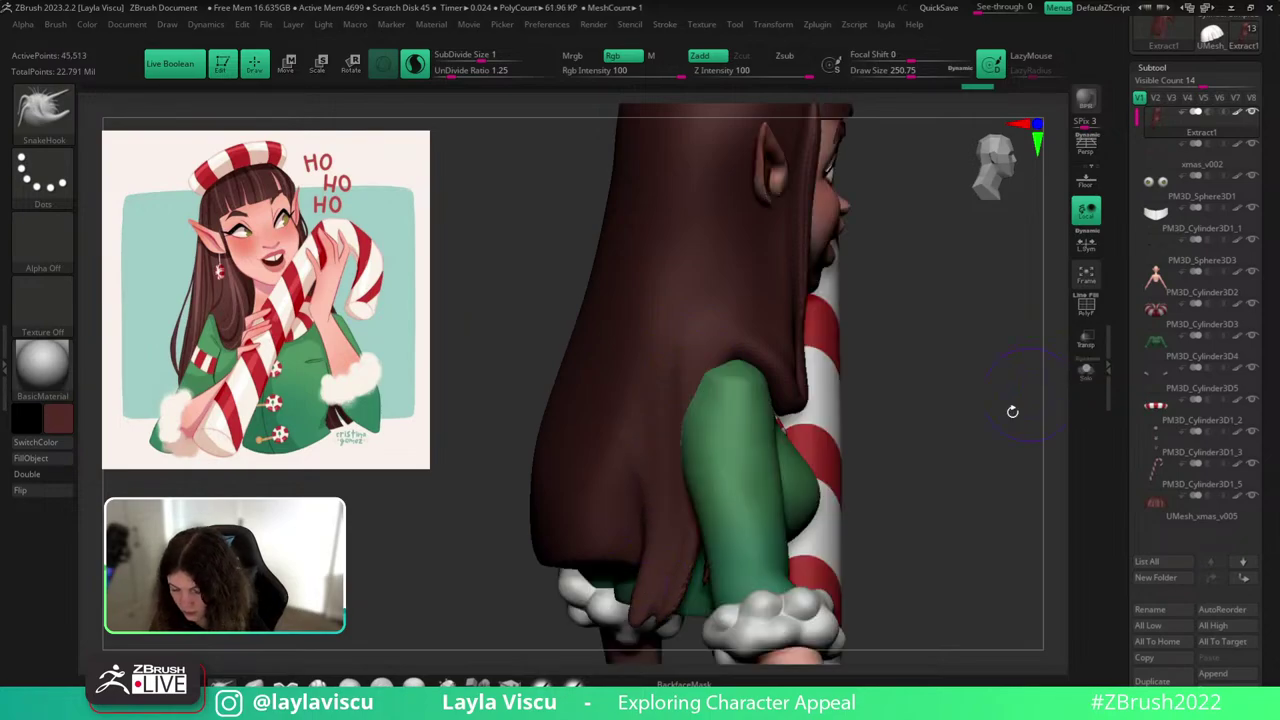
# Adjust the hair edge around the back of the shoulder with the Move brush at a draw size of about 508.
pyautogui.moveTo(1011, 411); pyautogui.dragTo(974, 434)
pyautogui.click(254, 684)
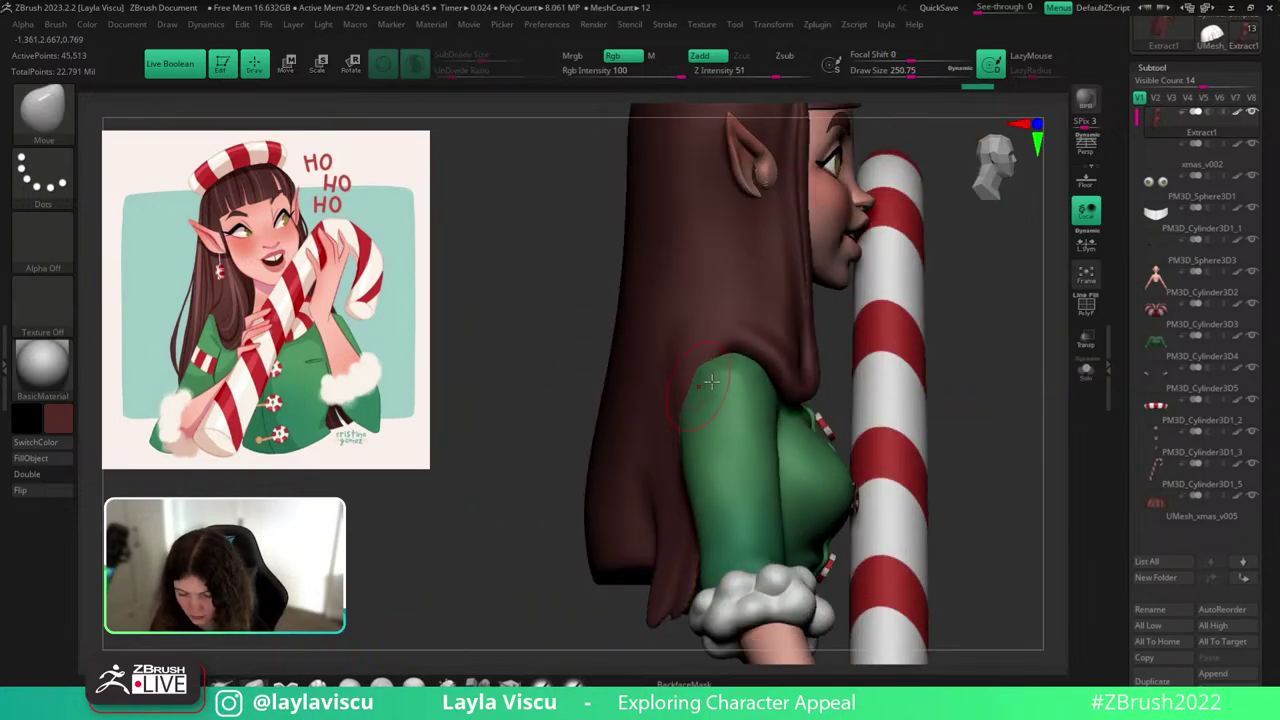
pyautogui.press('s')
pyautogui.moveTo(682, 390); pyautogui.dragTo(709, 392)
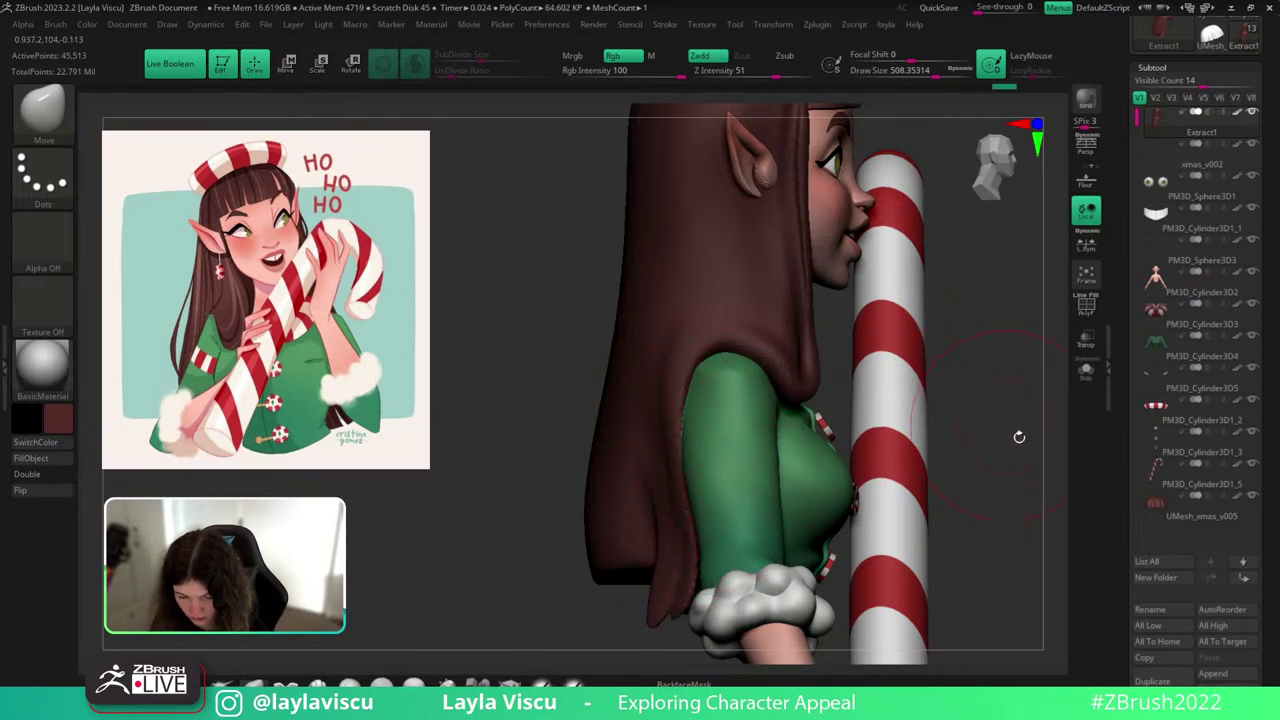
pyautogui.keyDown('ctrl'); pyautogui.moveTo(1003, 417); pyautogui.dragTo(1006, 407, button='right'); pyautogui.keyUp('ctrl')
pyautogui.moveTo(950, 411)
pyautogui.mouseDown()
pyautogui.moveTo(977, 417)
pyautogui.moveTo(1026, 477)
pyautogui.moveTo(958, 435)
pyautogui.mouseUp()
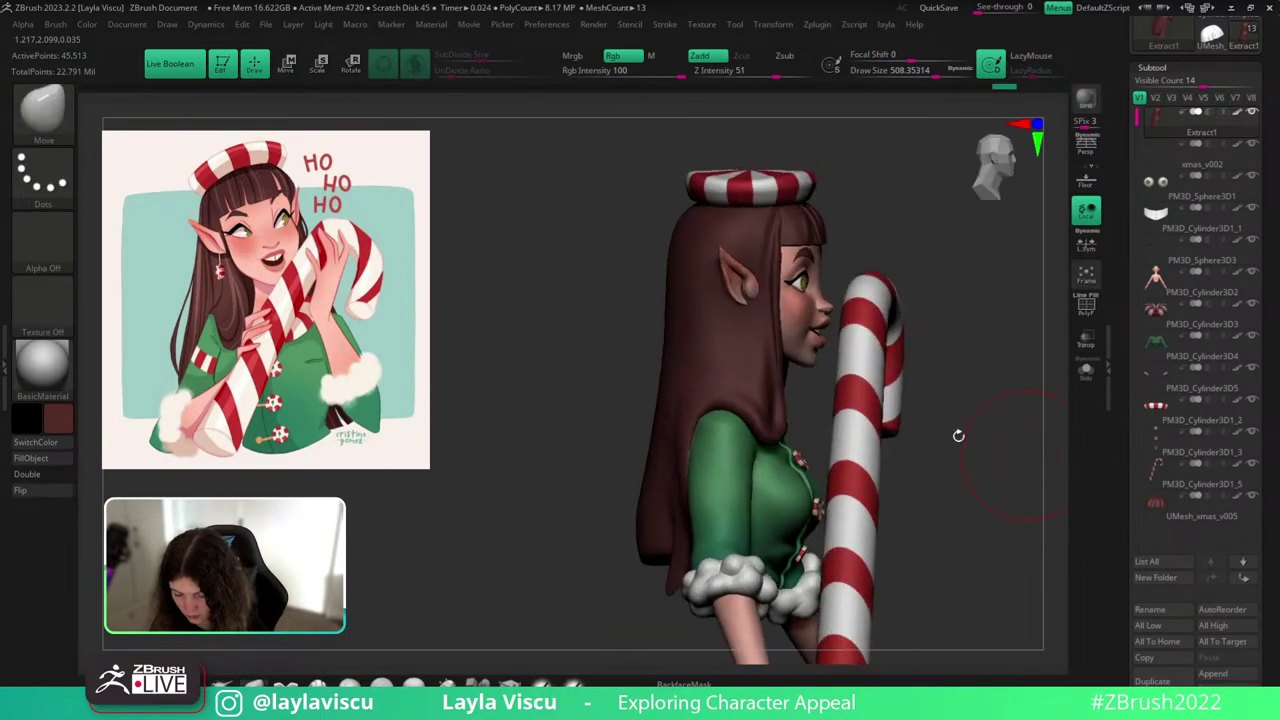
pyautogui.press('s')
pyautogui.click(722, 408)
pyautogui.moveTo(922, 392)
pyautogui.mouseDown()
pyautogui.moveTo(956, 411)
pyautogui.moveTo(903, 426)
pyautogui.moveTo(907, 412)
pyautogui.mouseUp()
# Sculpt a curved strand groove in the hair above the shoulder with Folly_Hair at a draw size of about 154.
pyautogui.press('b')
pyautogui.press('f')
pyautogui.press('h')
pyautogui.press('s')
pyautogui.click(722, 408)
pyautogui.keyDown('ctrl'); pyautogui.moveTo(678, 375); pyautogui.dragTo(706, 418, button='right'); pyautogui.keyUp('ctrl')
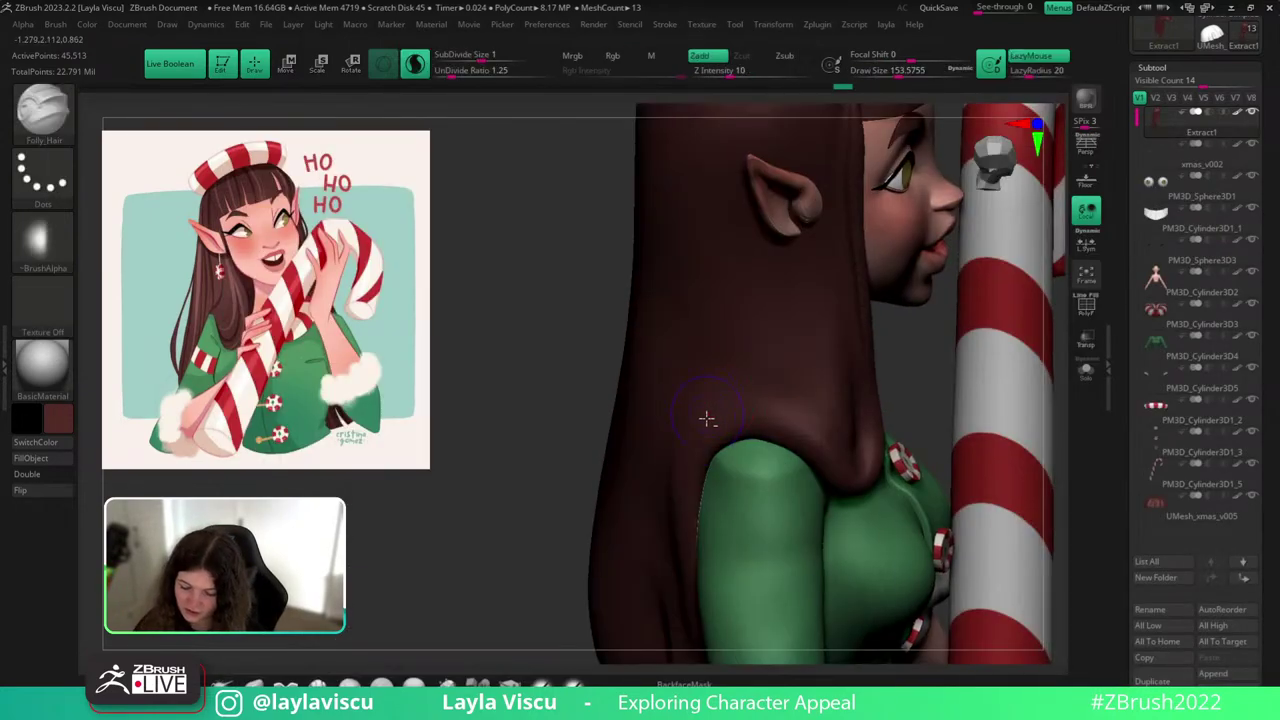
pyautogui.moveTo(774, 410); pyautogui.dragTo(944, 450)
pyautogui.hotkey('ctrl', 'z')
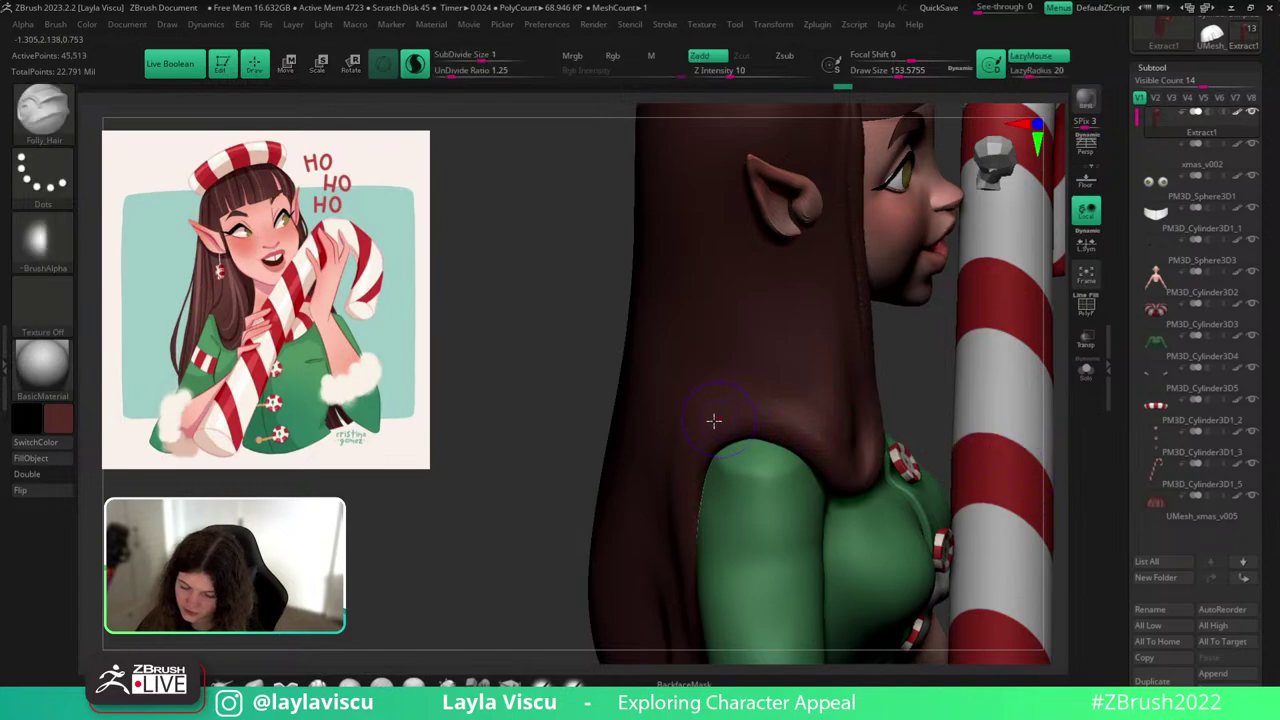
pyautogui.moveTo(780, 410); pyautogui.dragTo(865, 463)
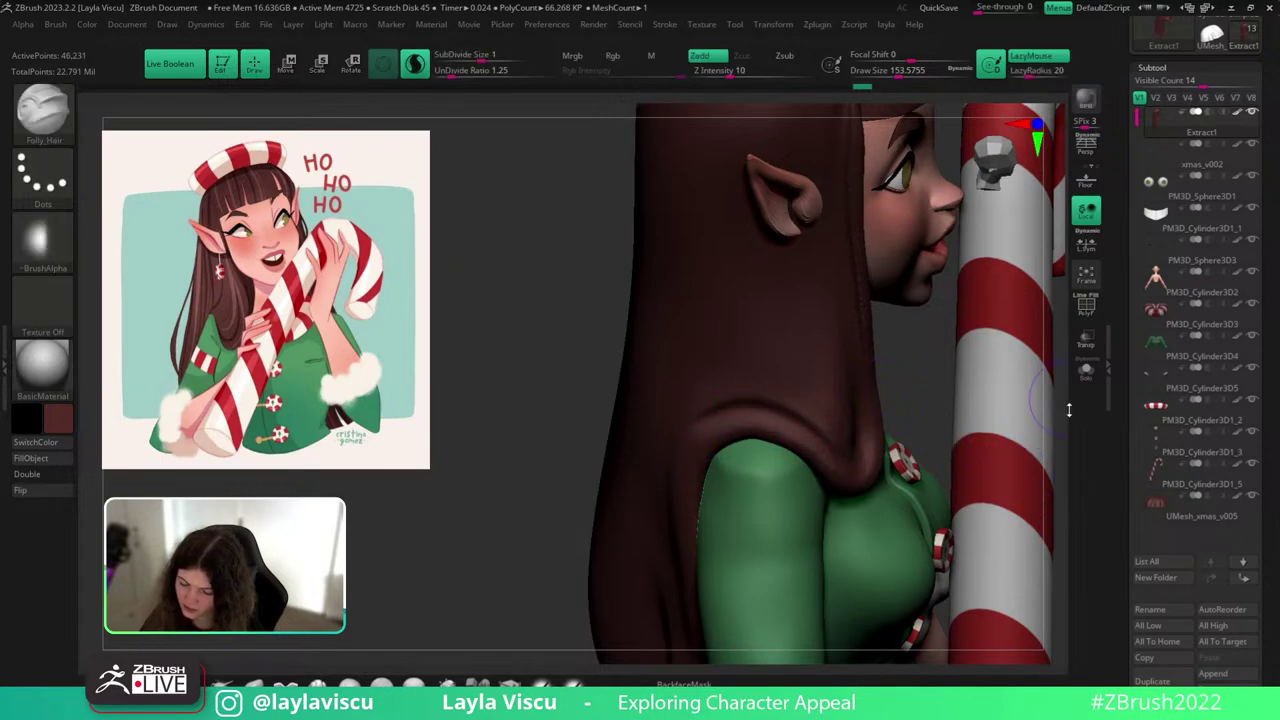
# Continue the Folly_Hair grooves from above the shoulder up the side lock toward the ear.
pyautogui.moveTo(1069, 410); pyautogui.dragTo(795, 428)
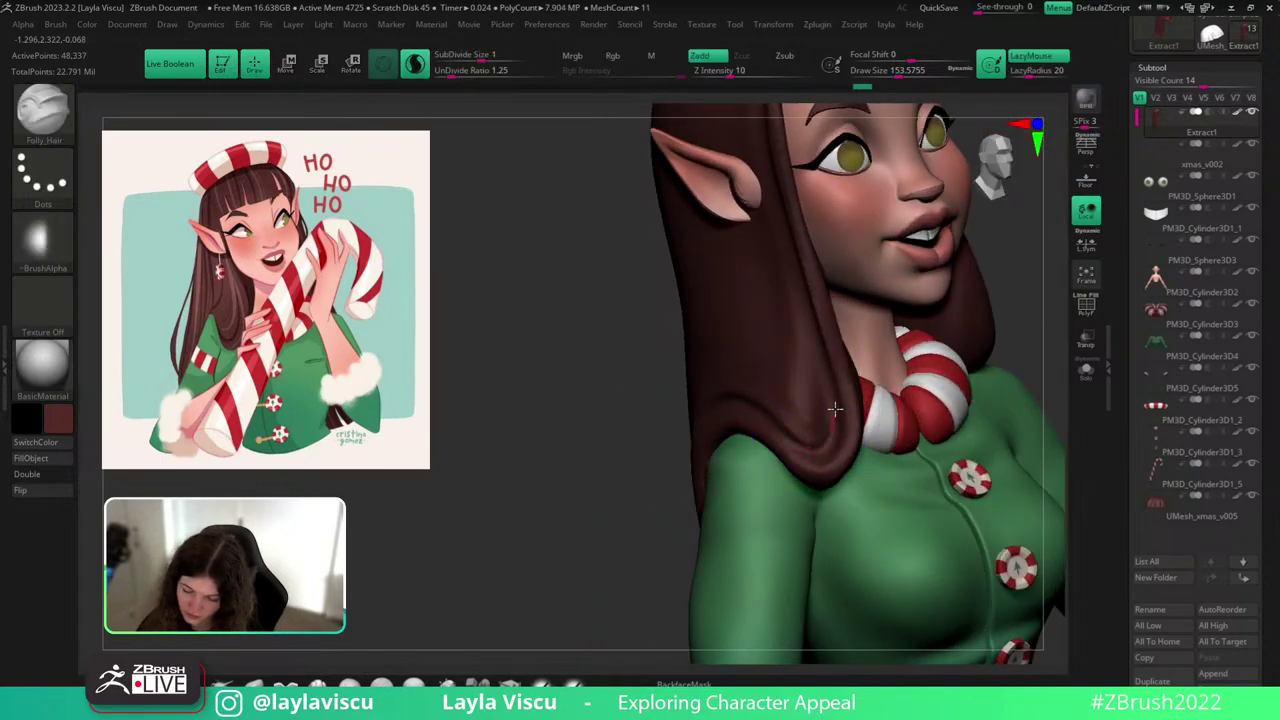
pyautogui.keyDown('ctrl'); pyautogui.moveTo(817, 286); pyautogui.dragTo(951, 300, button='right'); pyautogui.keyUp('ctrl')
pyautogui.moveTo(1050, 408); pyautogui.dragTo(1049, 437)
pyautogui.keyDown('ctrl'); pyautogui.moveTo(980, 462); pyautogui.dragTo(805, 462, button='right'); pyautogui.keyUp('ctrl')
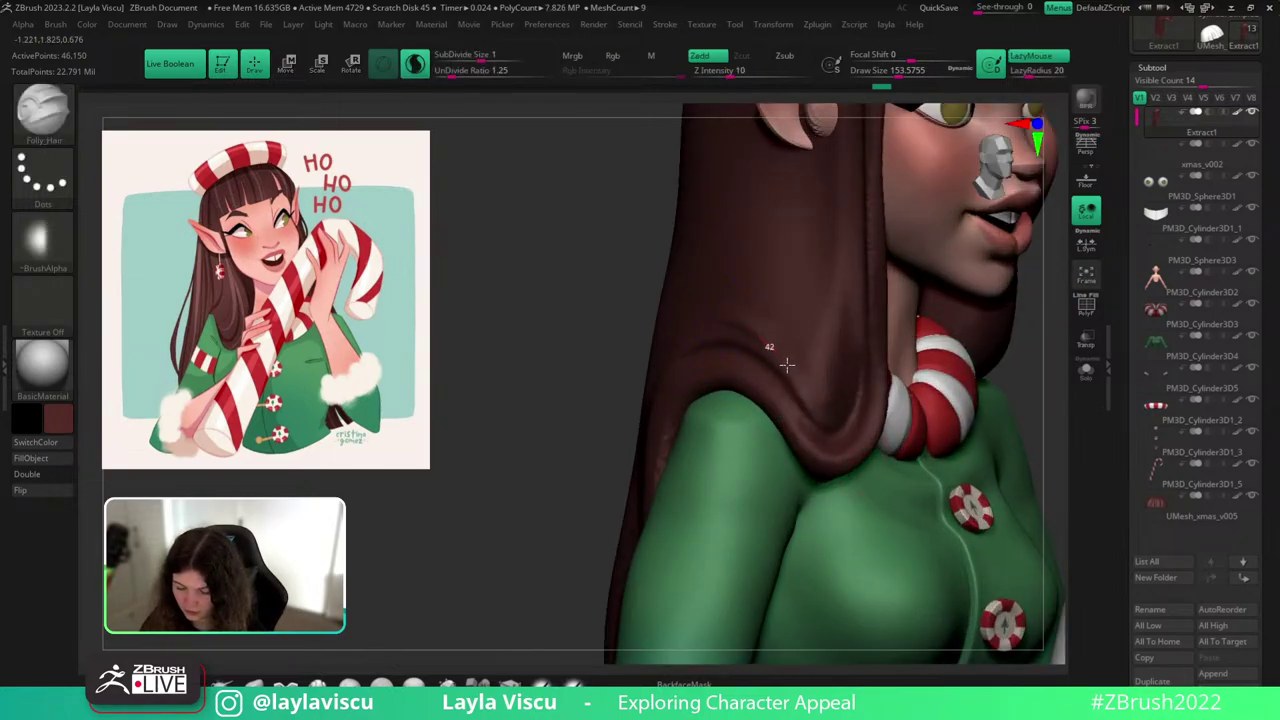
pyautogui.moveTo(749, 331)
pyautogui.mouseDown()
pyautogui.moveTo(846, 380)
pyautogui.moveTo(847, 212)
pyautogui.mouseUp()
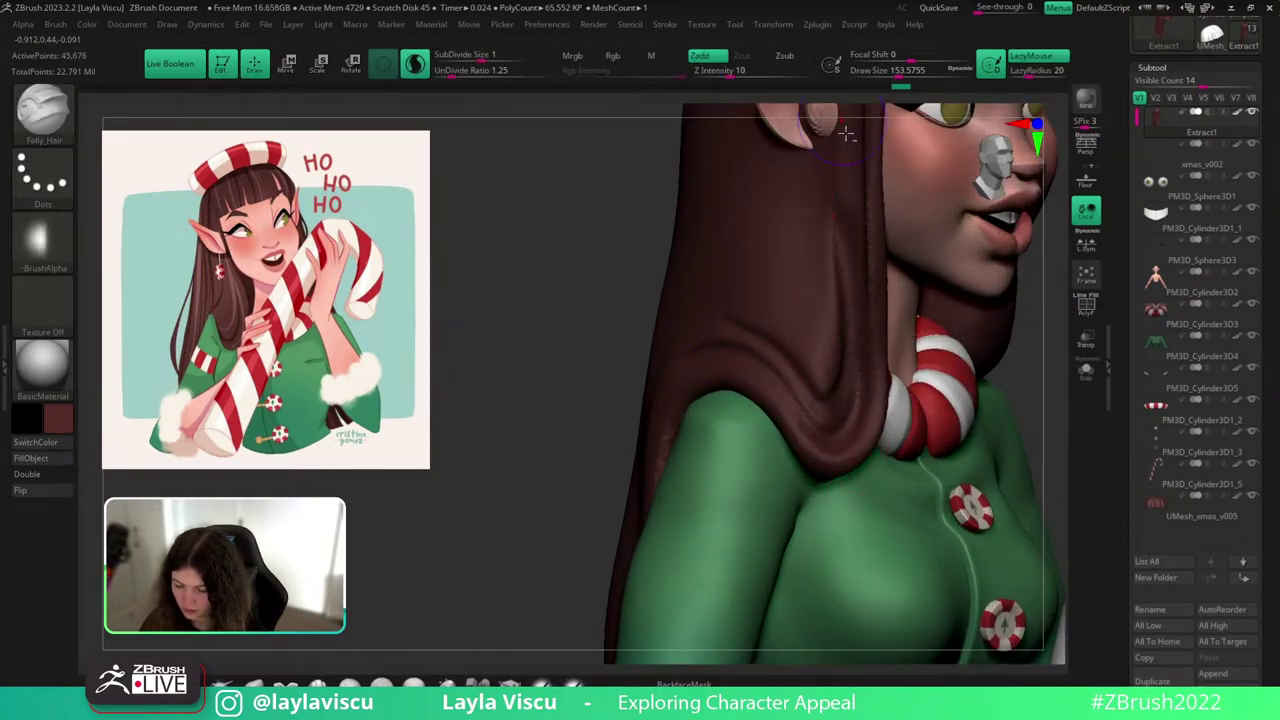
# Unhide the full hair mesh and sculpt long Folly_Hair grooves between the shoulder and the hairline beside the ear.
pyautogui.keyDown('ctrl'); pyautogui.moveTo(854, 250); pyautogui.dragTo(984, 300, button='right'); pyautogui.keyUp('ctrl')
pyautogui.moveTo(738, 445)
pyautogui.mouseDown()
pyautogui.moveTo(686, 489)
pyautogui.moveTo(648, 584)
pyautogui.mouseUp()
pyautogui.keyDown('ctrl'); pyautogui.keyDown('shift'); pyautogui.click(650, 544); pyautogui.keyUp('shift'); pyautogui.keyUp('ctrl')
pyautogui.moveTo(647, 583); pyautogui.dragTo(914, 425, button='right')
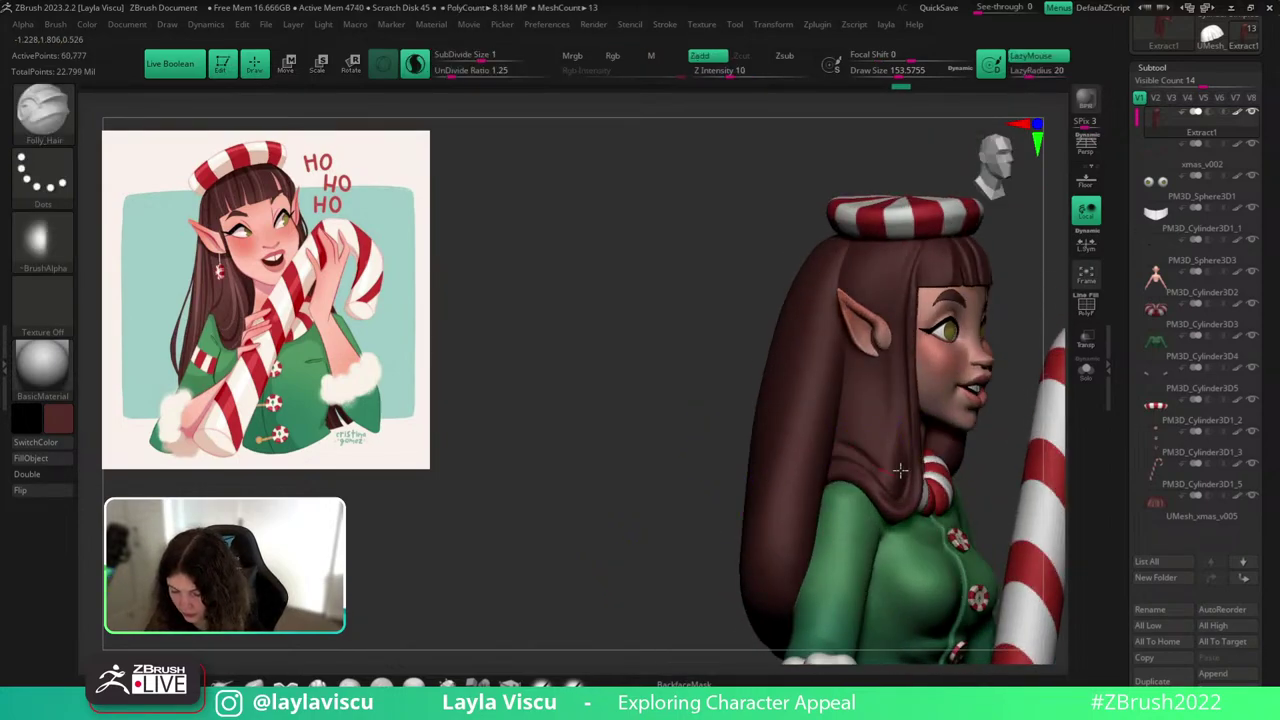
pyautogui.moveTo(900, 470); pyautogui.dragTo(917, 245)
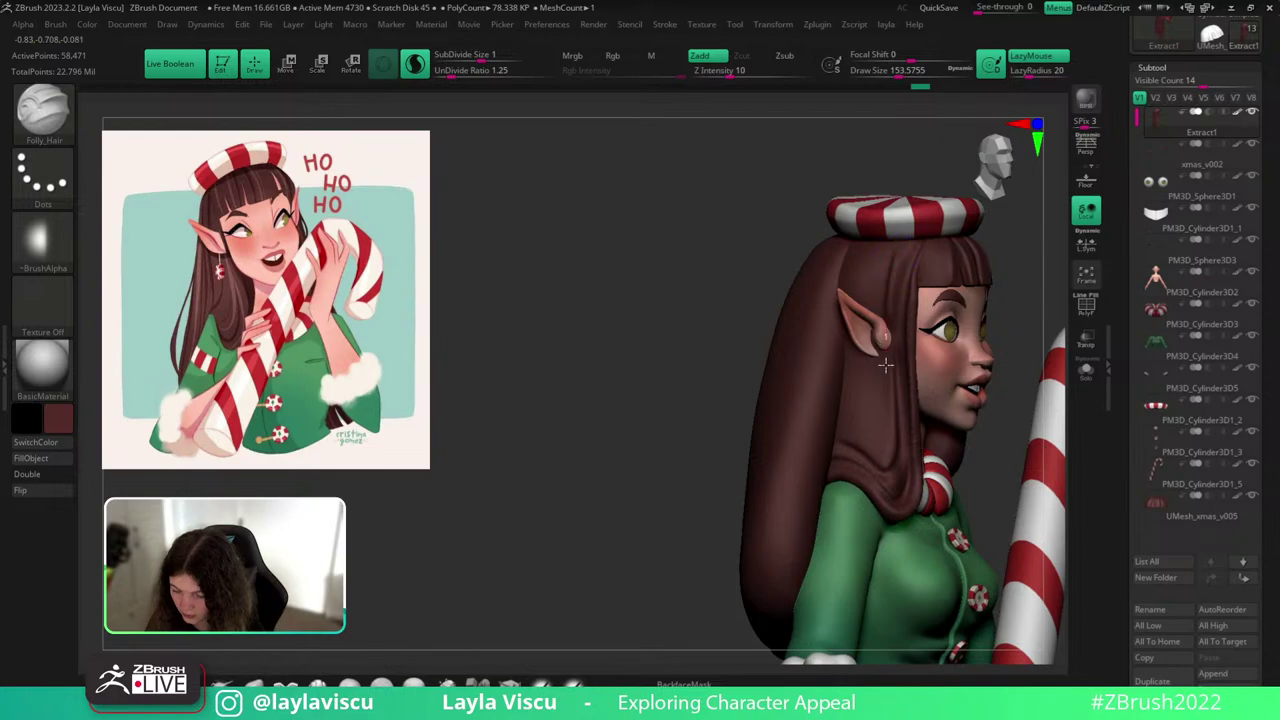
pyautogui.moveTo(885, 365); pyautogui.dragTo(861, 489)
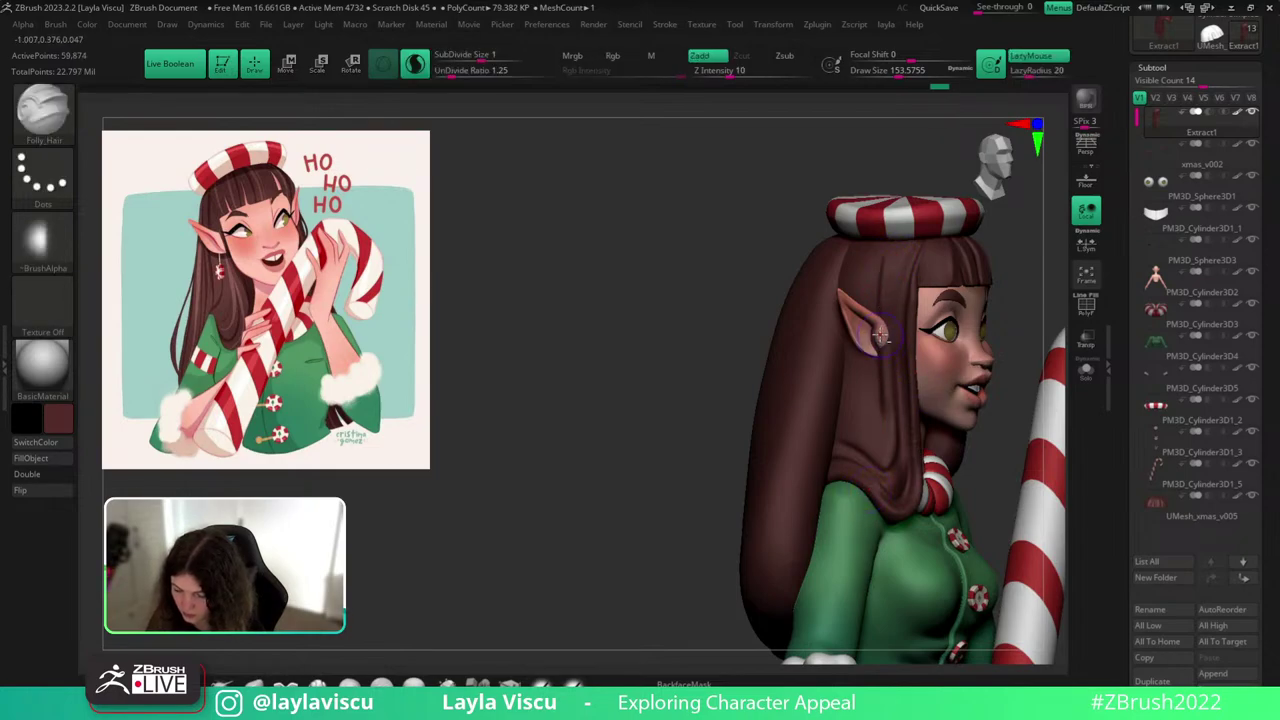
# Reselect the hair subtool and isolate its main polygroup in Solo mode.
pyautogui.keyDown('alt'); pyautogui.click(880, 337); pyautogui.keyUp('alt')
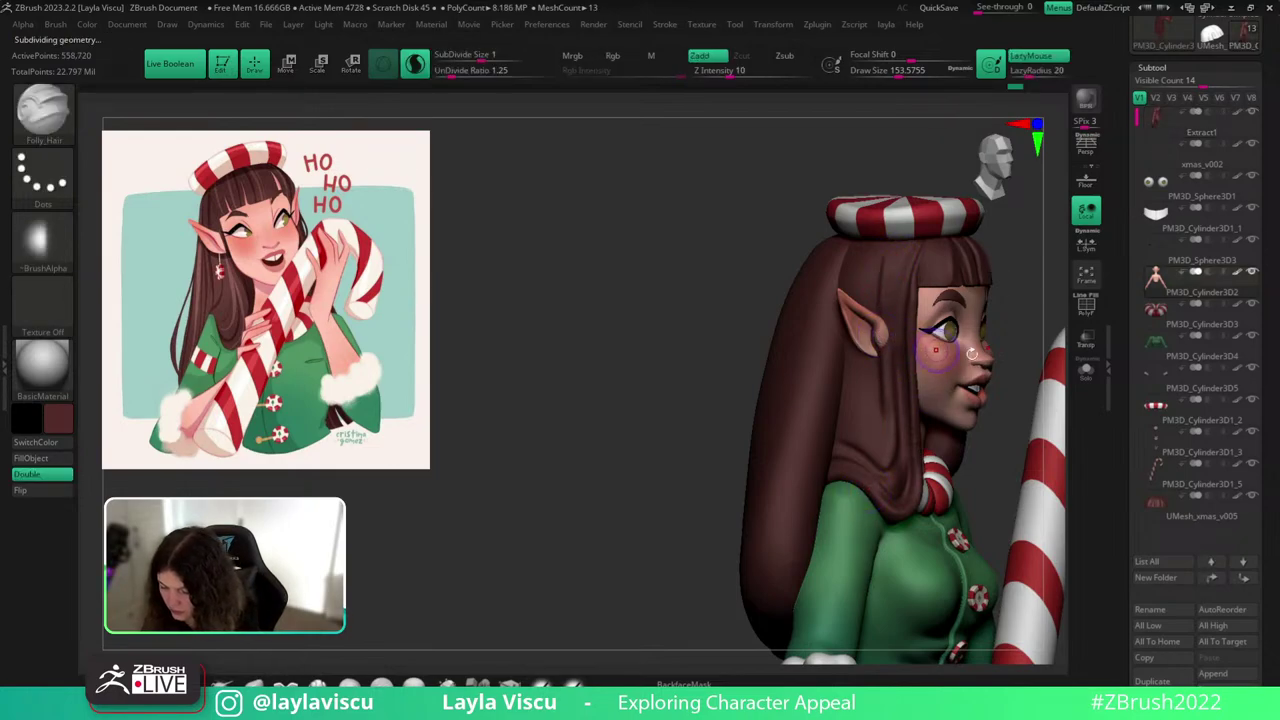
pyautogui.keyDown('alt'); pyautogui.click(900, 420); pyautogui.keyUp('alt')
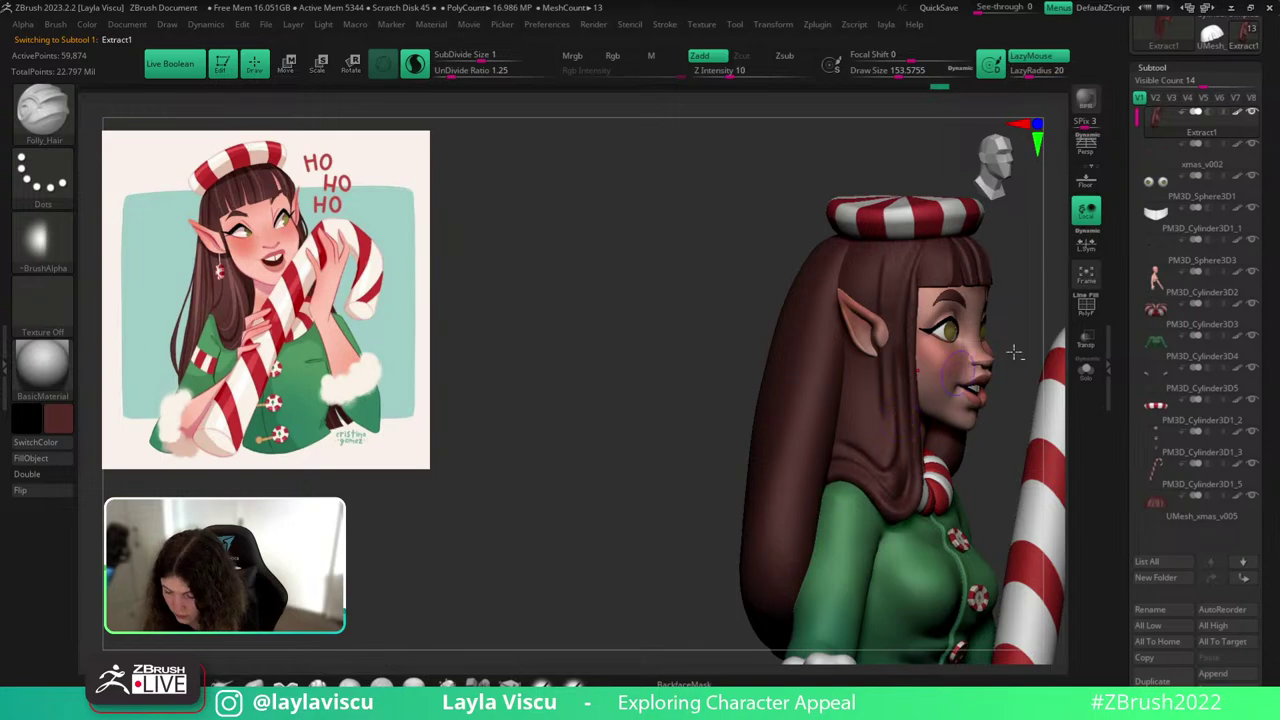
pyautogui.click(1086, 370)
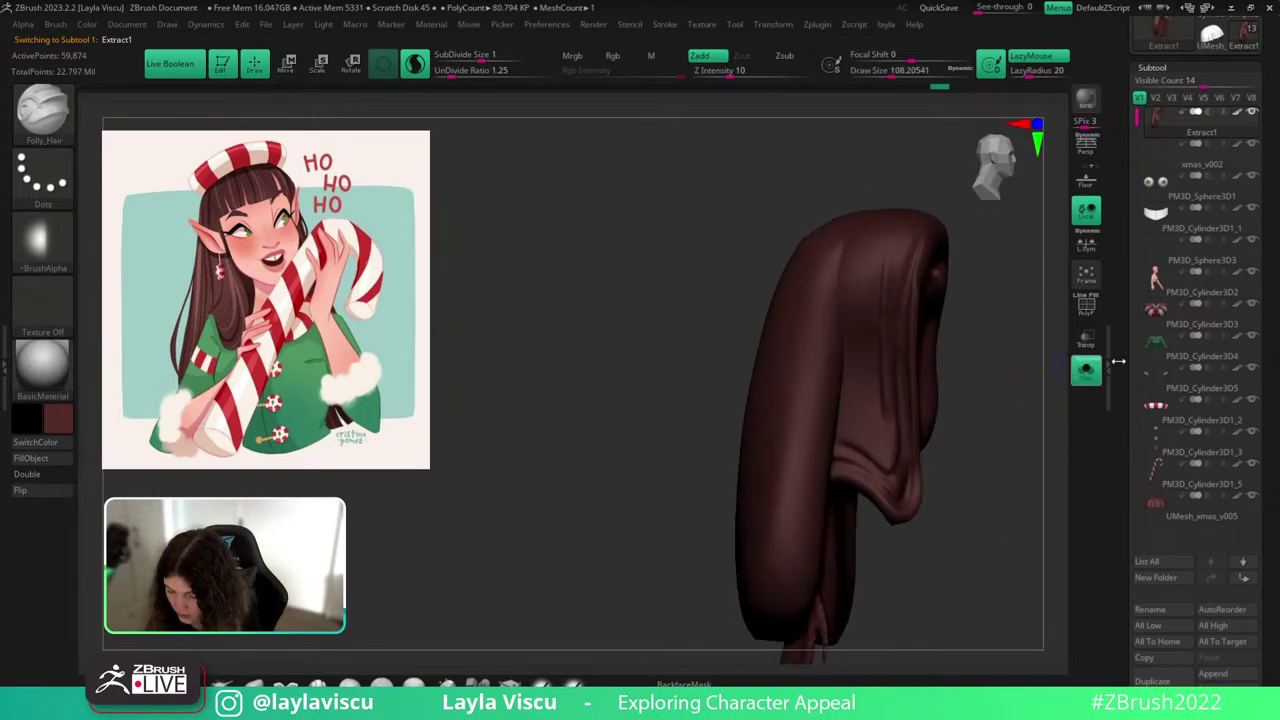
pyautogui.keyDown('ctrl'); pyautogui.keyDown('shift'); pyautogui.click(891, 451); pyautogui.keyUp('shift'); pyautogui.keyUp('ctrl')
# Try to carve an ear opening into the outer and inner sides of the hair with ClayBuildup at a draw size of about 124.
pyautogui.moveTo(988, 400)
pyautogui.mouseDown()
pyautogui.moveTo(984, 301)
pyautogui.moveTo(988, 404)
pyautogui.moveTo(995, 376)
pyautogui.mouseUp()
pyautogui.press('b')
pyautogui.press('c')
pyautogui.press('b')
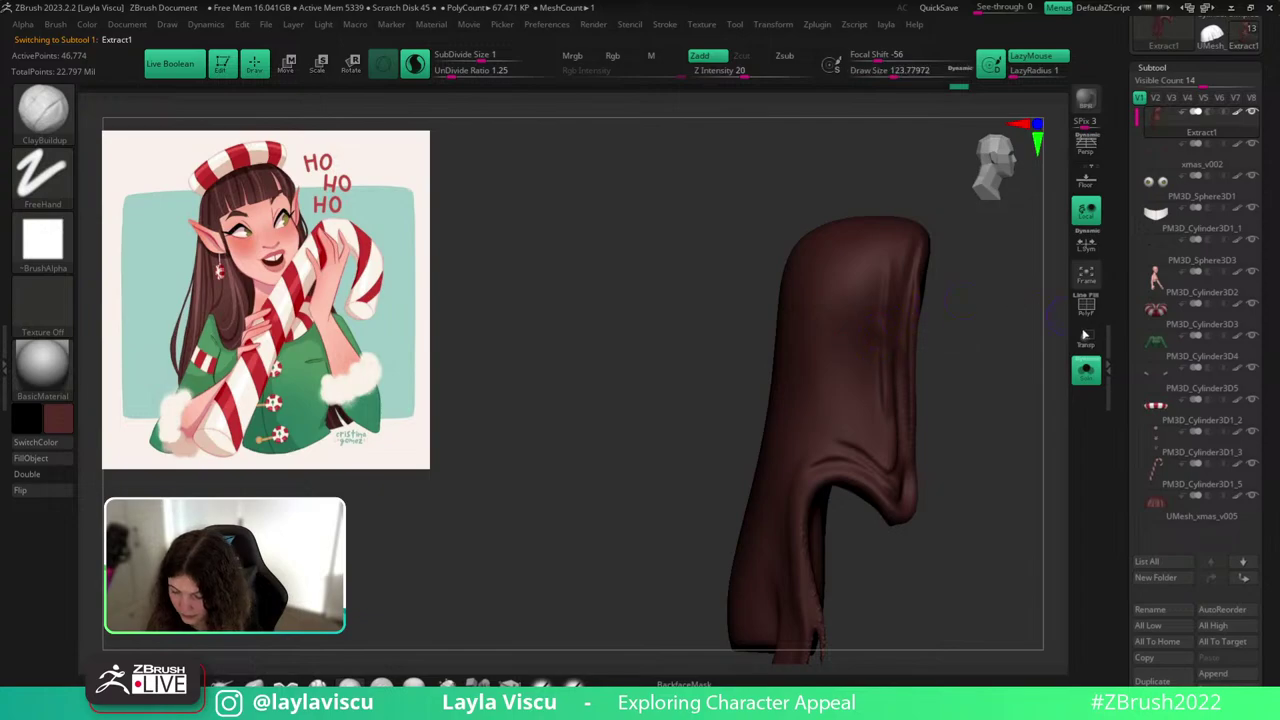
pyautogui.click(1086, 368)
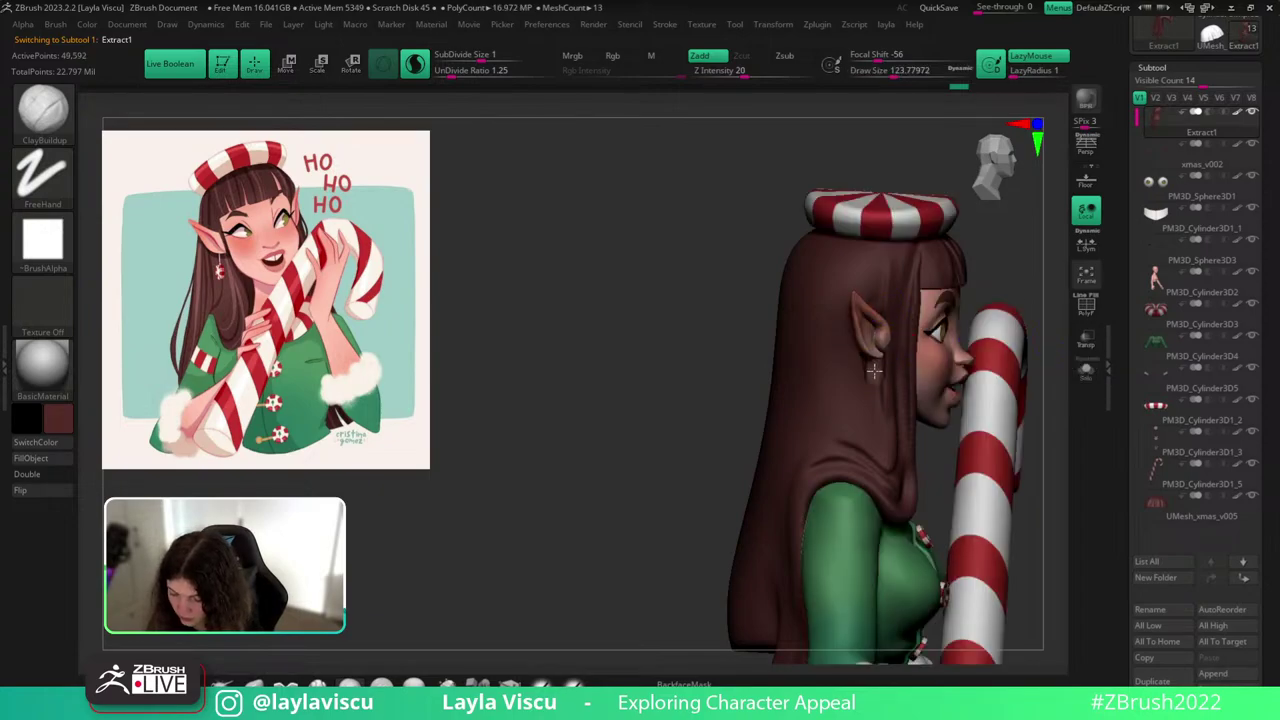
pyautogui.click(1083, 367)
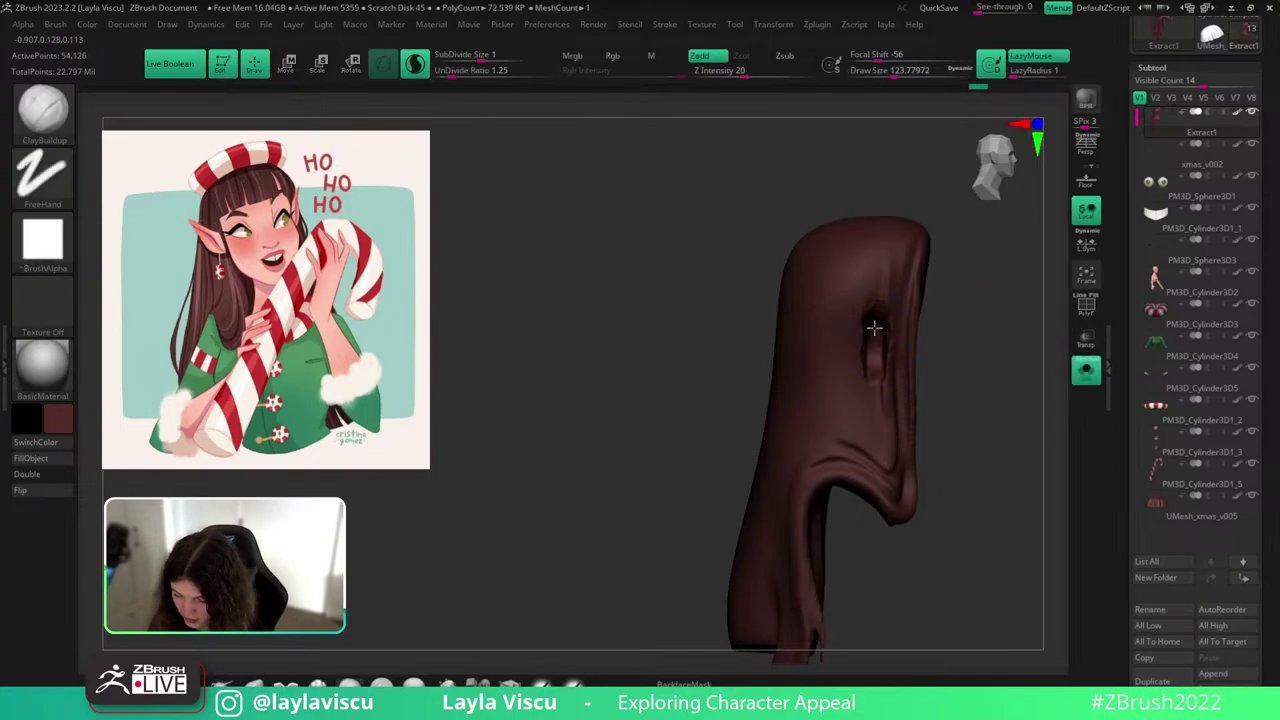
pyautogui.moveTo(955, 377); pyautogui.dragTo(854, 323)
pyautogui.moveTo(745, 398); pyautogui.dragTo(800, 396)
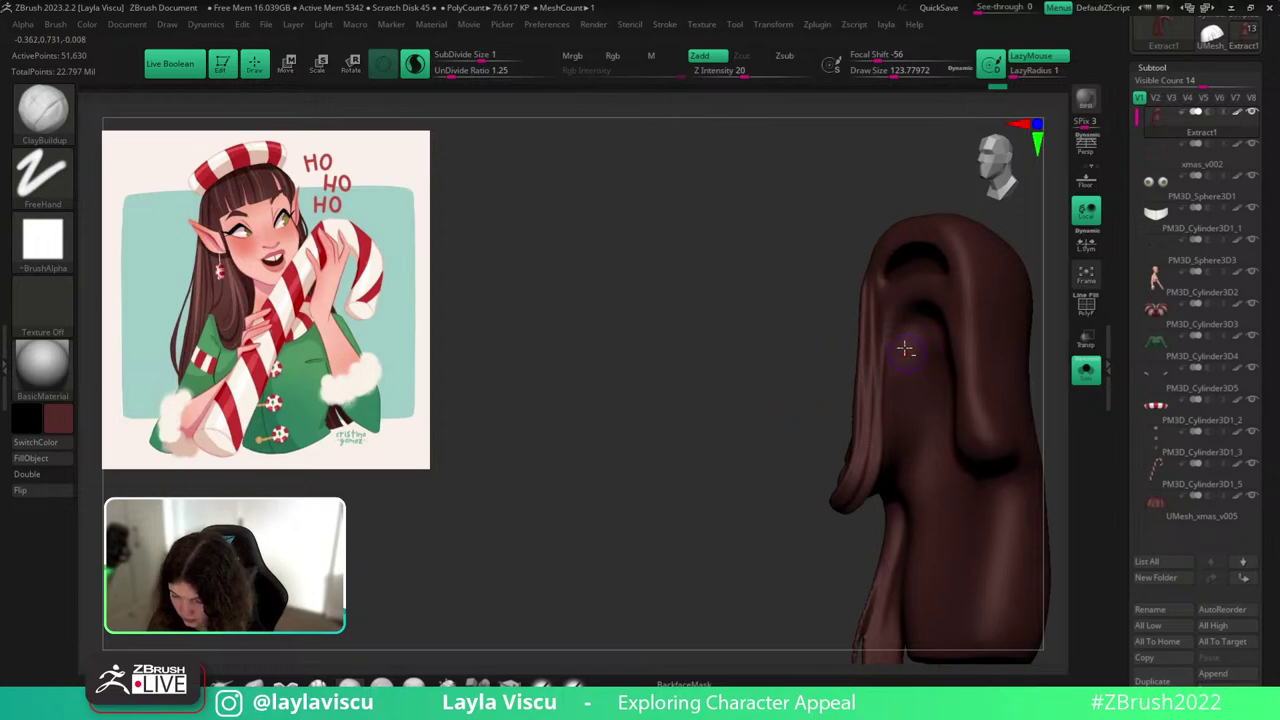
pyautogui.moveTo(1040, 339); pyautogui.dragTo(1018, 342)
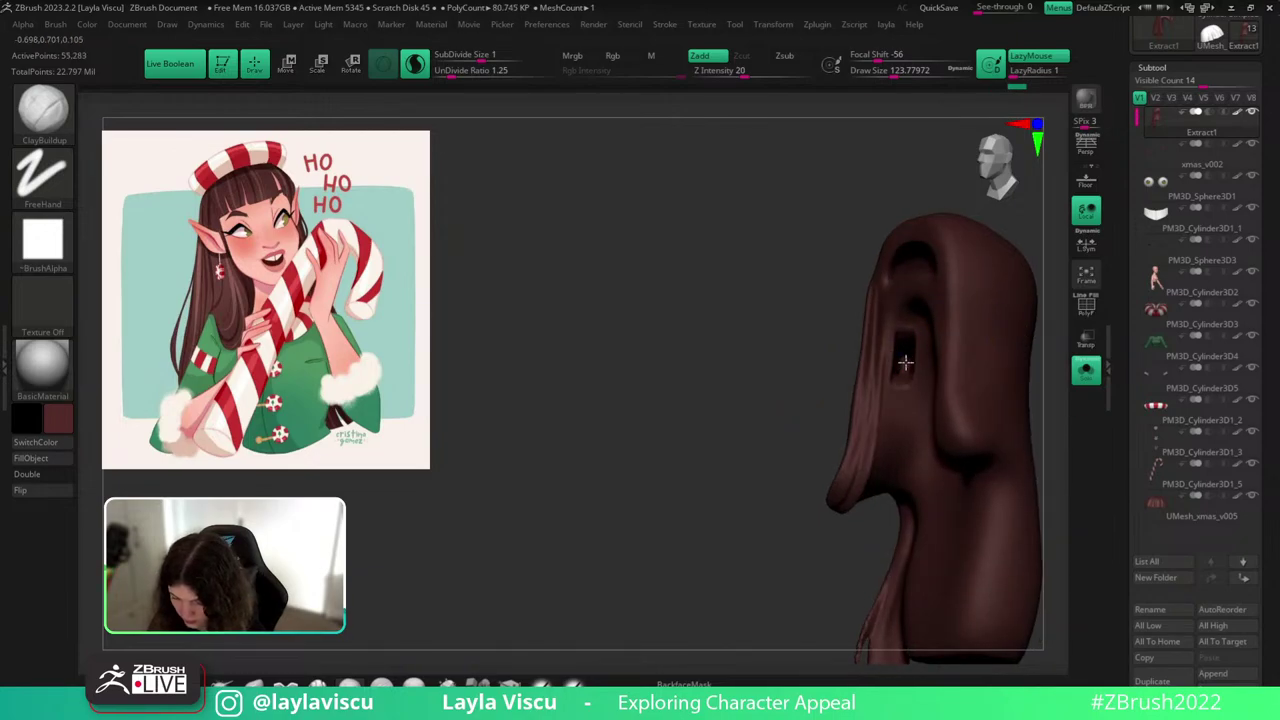
# Try to open the ear recess with Inflat at a draw size of about 154, using double-sided display.
pyautogui.press('b')
pyautogui.press('i')
pyautogui.press('n')
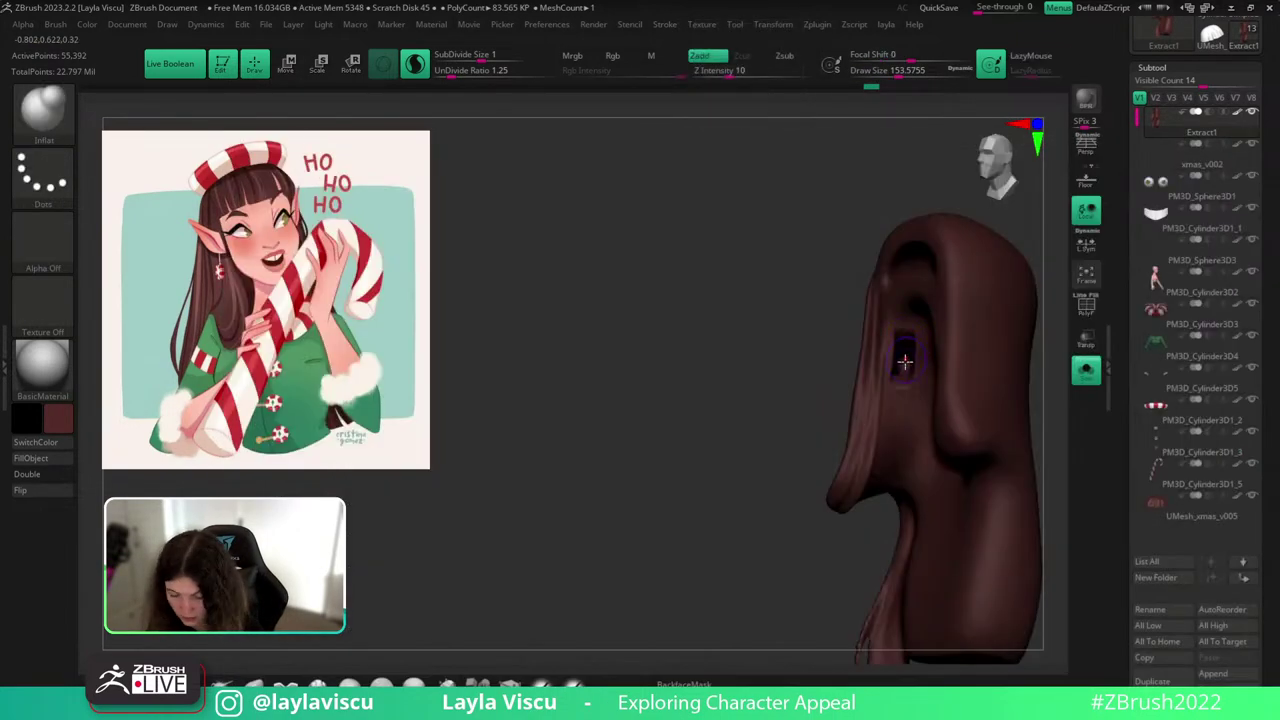
pyautogui.keyDown('ctrl'); pyautogui.moveTo(904, 356); pyautogui.dragTo(943, 430, button='right'); pyautogui.keyUp('ctrl')
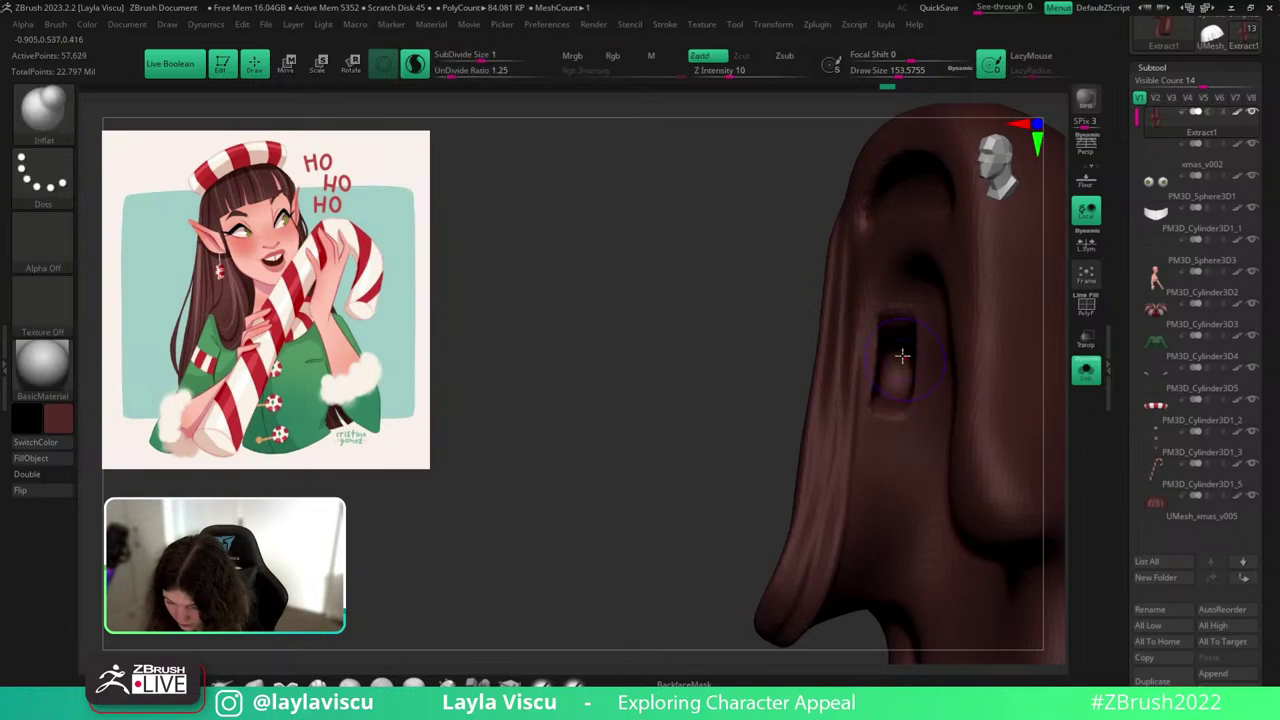
pyautogui.moveTo(897, 379); pyautogui.dragTo(903, 357)
pyautogui.moveTo(763, 443); pyautogui.dragTo(892, 446)
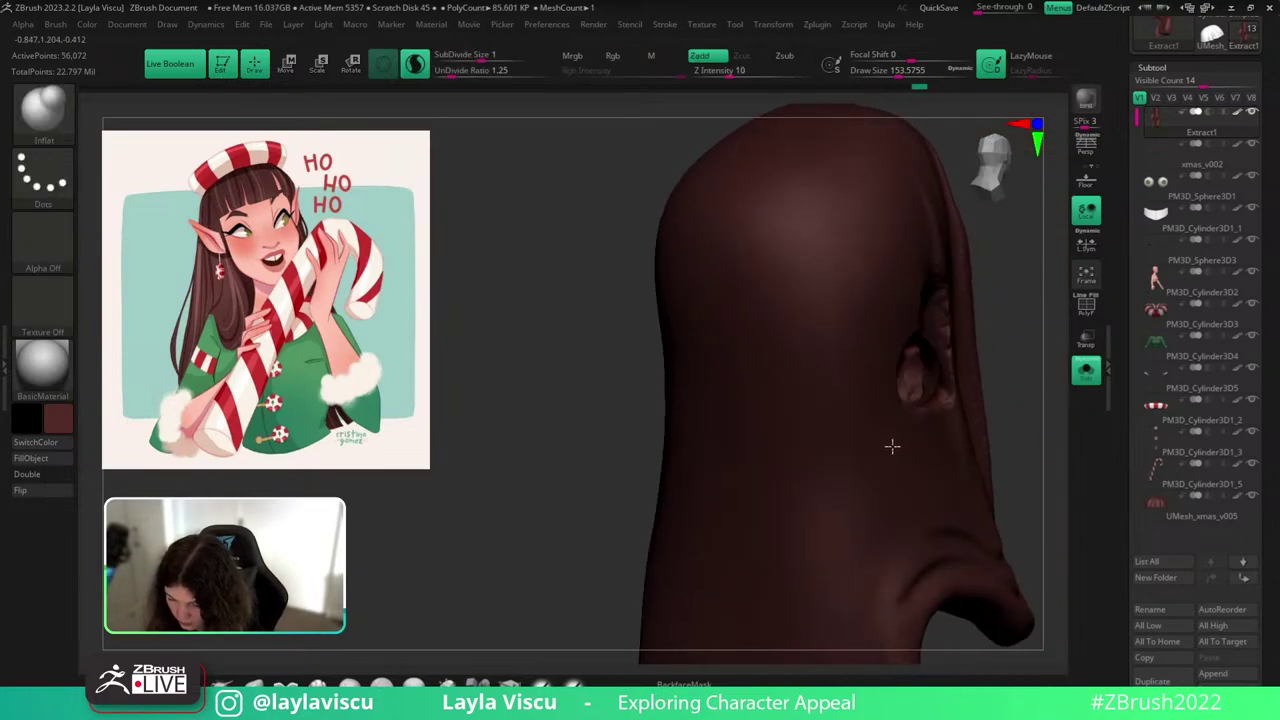
pyautogui.moveTo(1004, 395); pyautogui.dragTo(1021, 329)
pyautogui.click(63, 481)
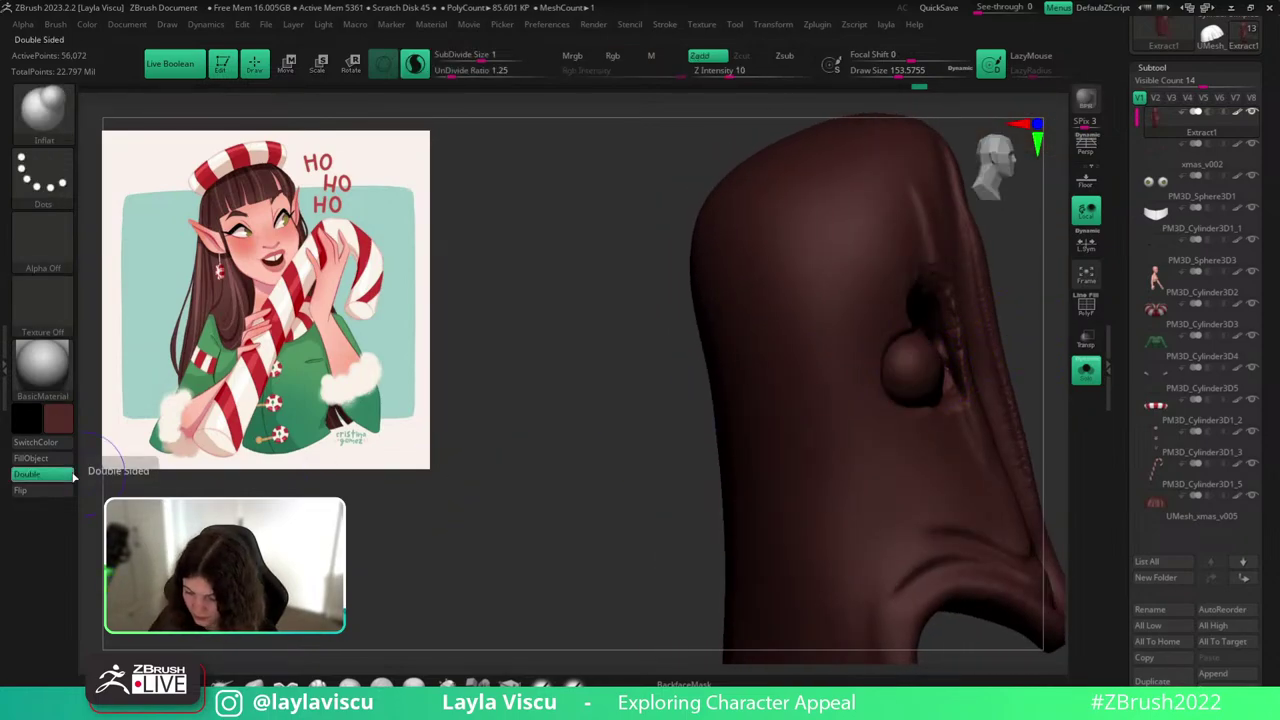
pyautogui.keyDown('alt'); pyautogui.moveTo(940, 364); pyautogui.dragTo(868, 379, button='right'); pyautogui.keyUp('alt')
pyautogui.moveTo(866, 380)
pyautogui.mouseDown()
pyautogui.moveTo(838, 380)
pyautogui.moveTo(853, 389)
pyautogui.mouseUp()
pyautogui.moveTo(951, 334); pyautogui.dragTo(957, 340)
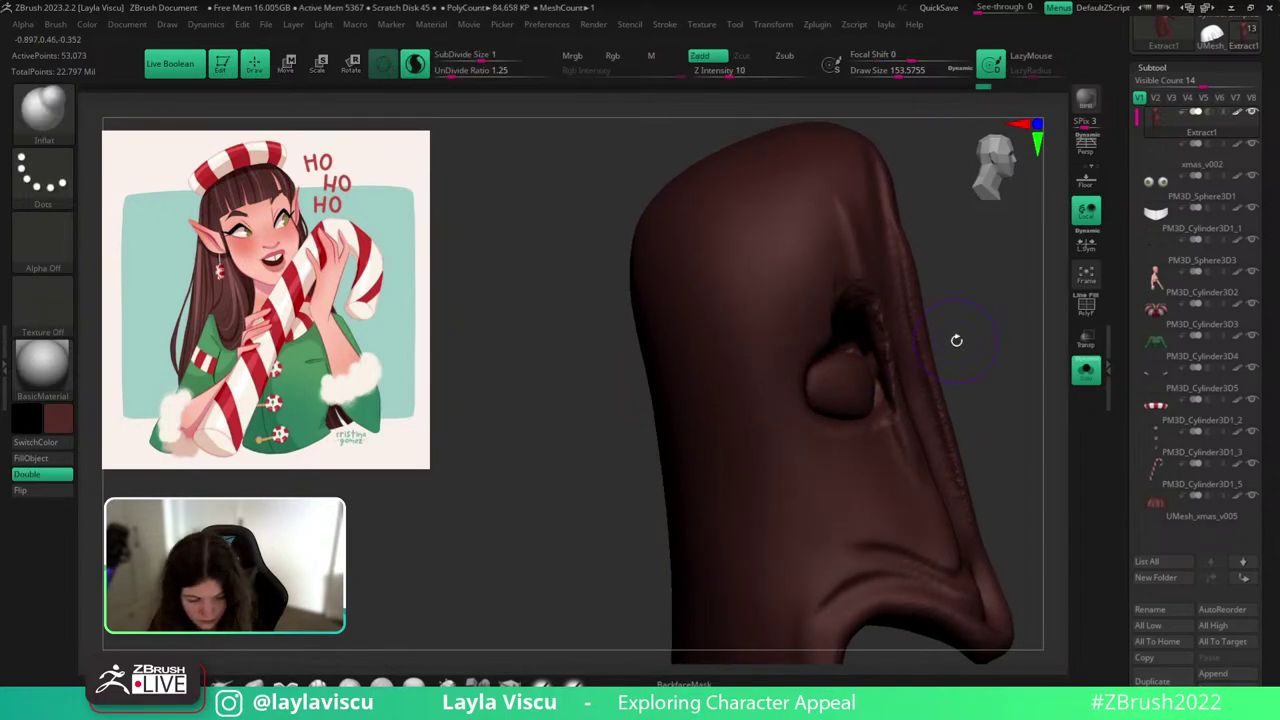
# Try to carve into the bulge in the ear recess with ClayBuildup at a draw size of about 116.
pyautogui.press('b')
pyautogui.press('c')
pyautogui.press('b')
pyautogui.press('s')
pyautogui.moveTo(848, 384)
pyautogui.mouseDown()
pyautogui.moveTo(848, 368)
pyautogui.moveTo(836, 385)
pyautogui.mouseUp()
# Set the MaskPen brush's stroke to FreeHand.
pyautogui.press('ctrl')
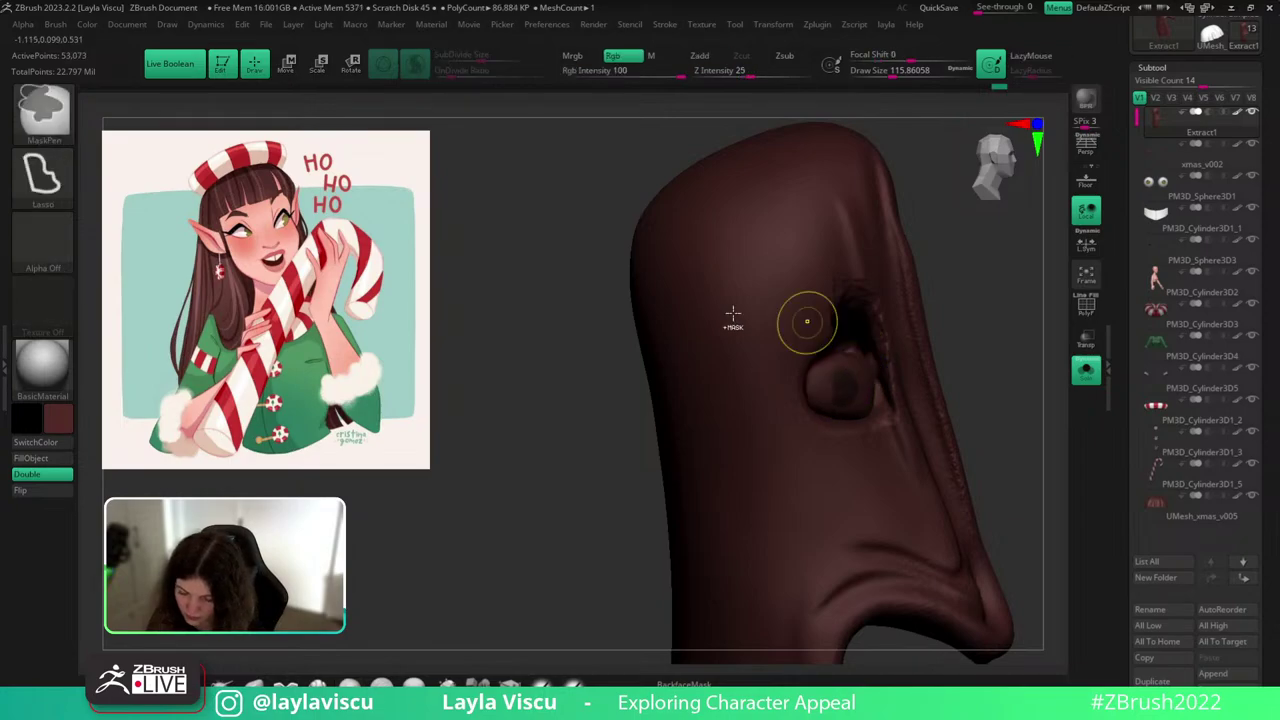
pyautogui.keyDown('ctrl'); pyautogui.click(45, 115); pyautogui.keyUp('ctrl')
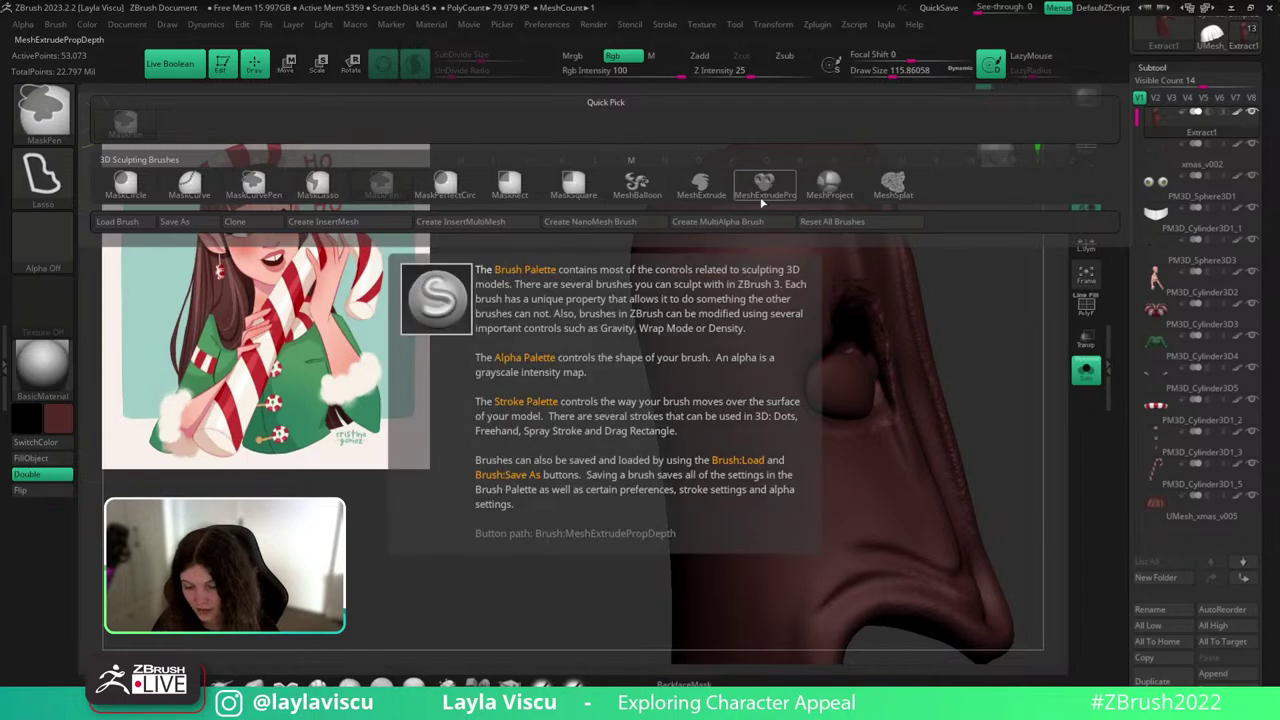
pyautogui.keyDown('ctrl'); pyautogui.click(50, 175); pyautogui.keyUp('ctrl')
pyautogui.click(252, 188)
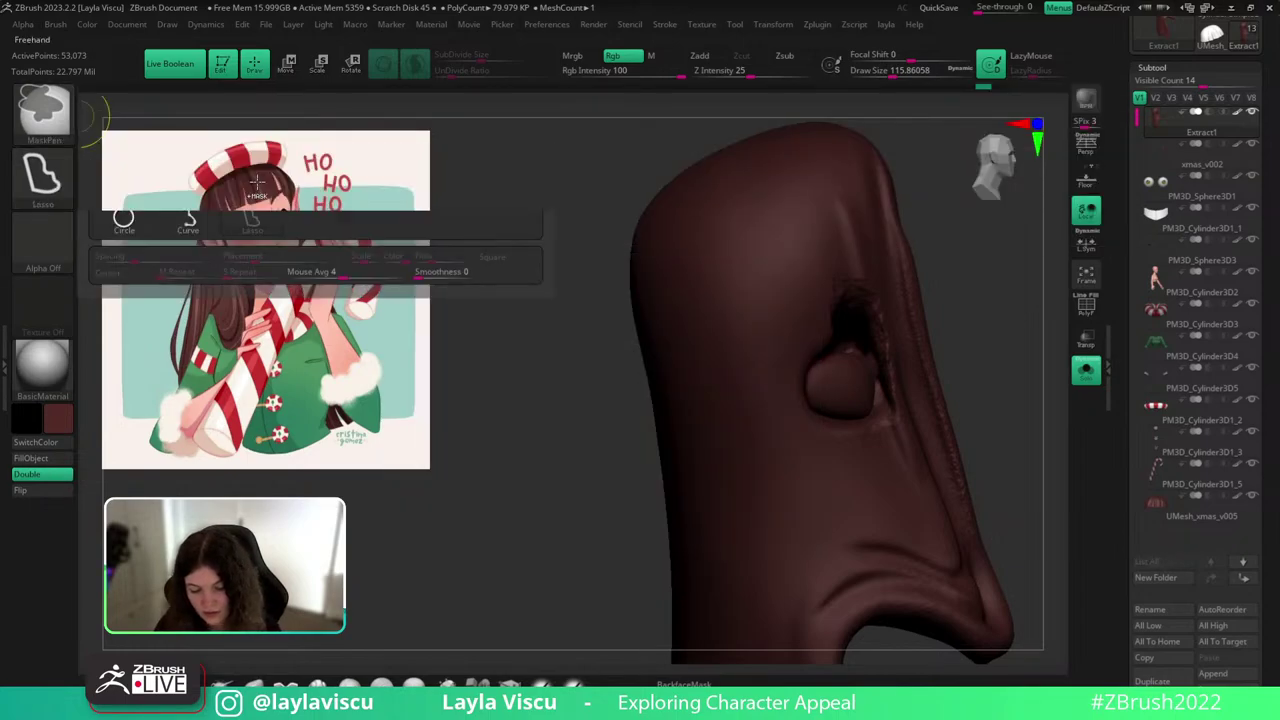
# Undo the attempted carving and inflation of the ear opening in the hair.
pyautogui.moveTo(1018, 345); pyautogui.dragTo(991, 366)
pyautogui.hotkey('ctrl', 'z')
pyautogui.hotkey('ctrl', 'z')
pyautogui.hotkey('ctrl', 'z')
pyautogui.hotkey('ctrl', 'z')
pyautogui.hotkey('ctrl', 'z')
pyautogui.hotkey('ctrl', 'z')
pyautogui.hotkey('ctrl', 'z')
pyautogui.hotkey('ctrl', 'z')
pyautogui.hotkey('ctrl', 'z')
pyautogui.hotkey('ctrl', 'z')
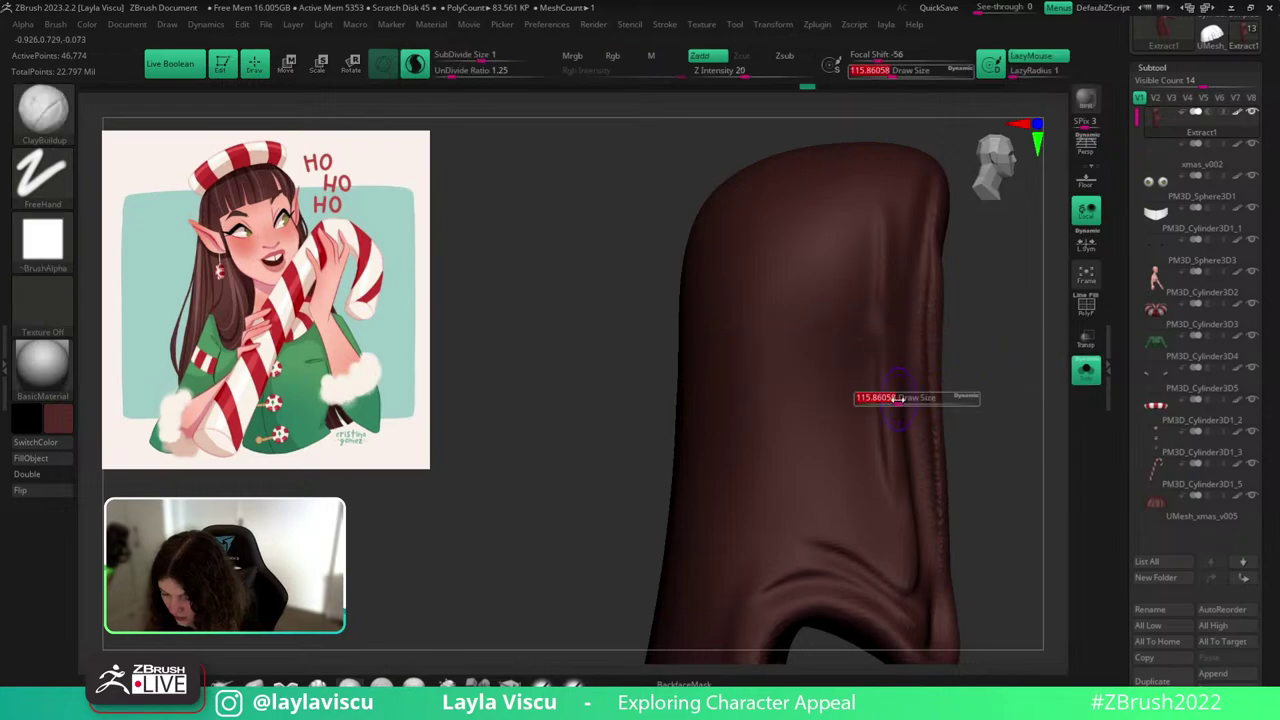
# Mask the ear area on the hair's outer side at a draw size of about 46 and turn it into a polygroup.
pyautogui.click(1090, 372)
pyautogui.click(1090, 372)
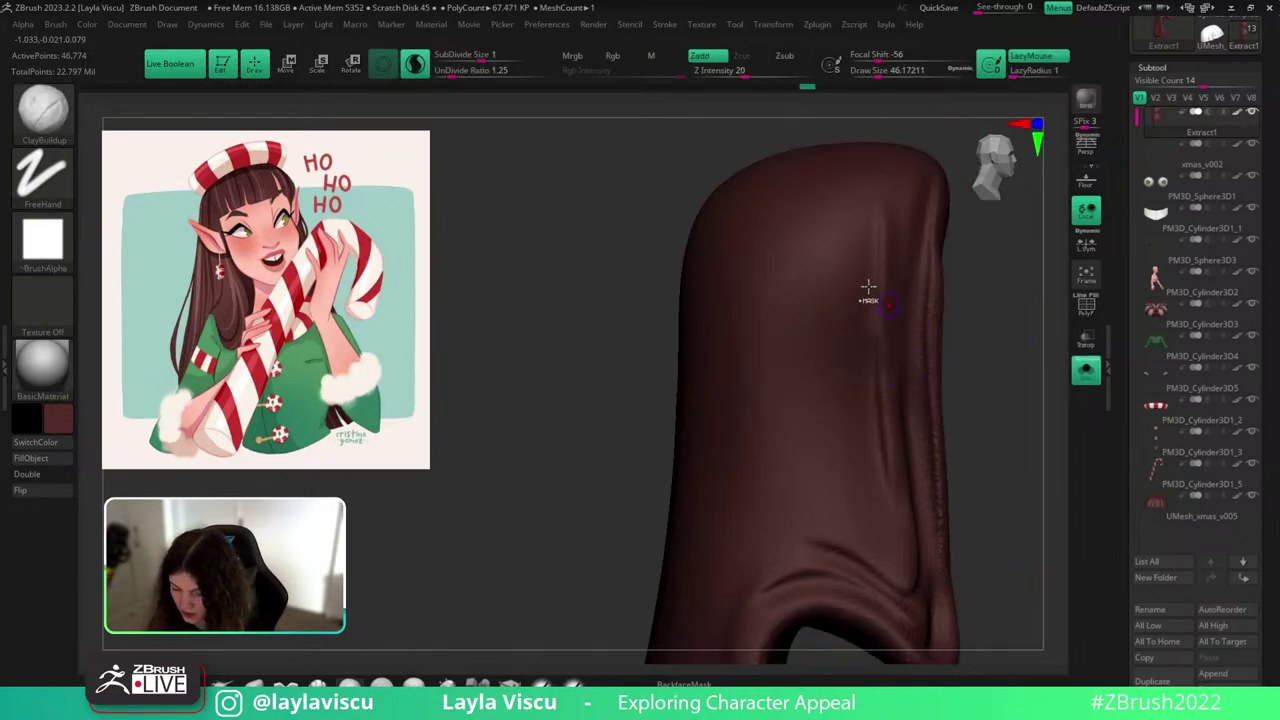
pyautogui.press('ctrl')
pyautogui.moveTo(870, 436)
pyautogui.keyDown('ctrl'); pyautogui.mouseDown()
pyautogui.moveTo(849, 323)
pyautogui.moveTo(868, 413)
pyautogui.mouseUp(); pyautogui.keyUp('ctrl')
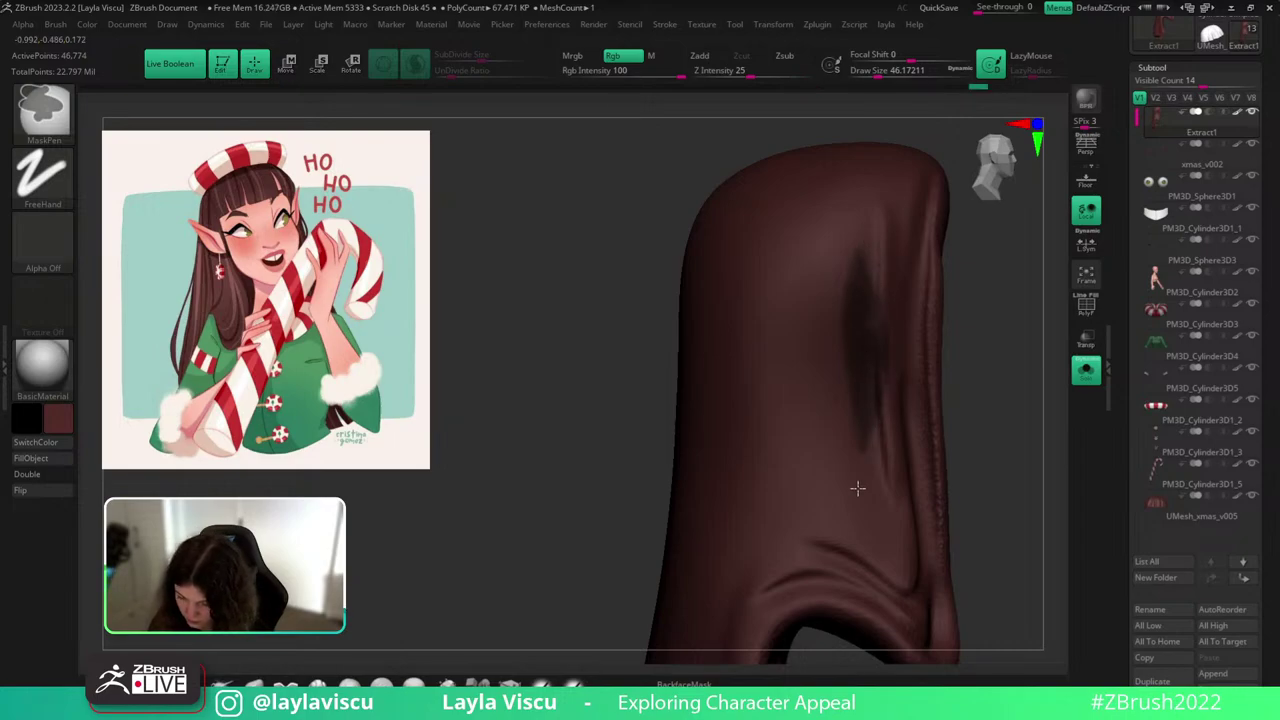
pyautogui.hotkey('ctrl', 'w')
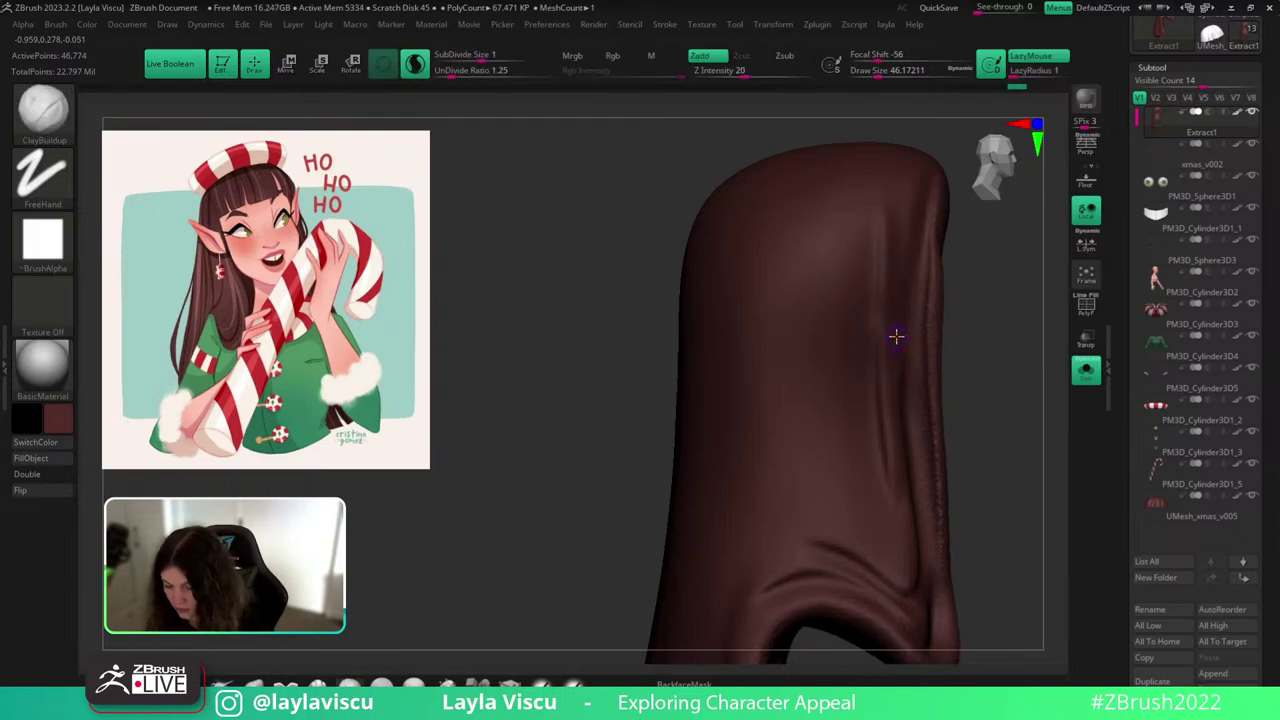
# Turn on the polyframe display, hide the new ear polygroup and delete the hidden faces.
pyautogui.hotkey('shift', 'f')
pyautogui.keyDown('ctrl'); pyautogui.keyDown('shift'); pyautogui.doubleClick(867, 359); pyautogui.keyUp('shift'); pyautogui.keyUp('ctrl')
pyautogui.moveTo(988, 318); pyautogui.dragTo(1016, 312)
pyautogui.press('1')
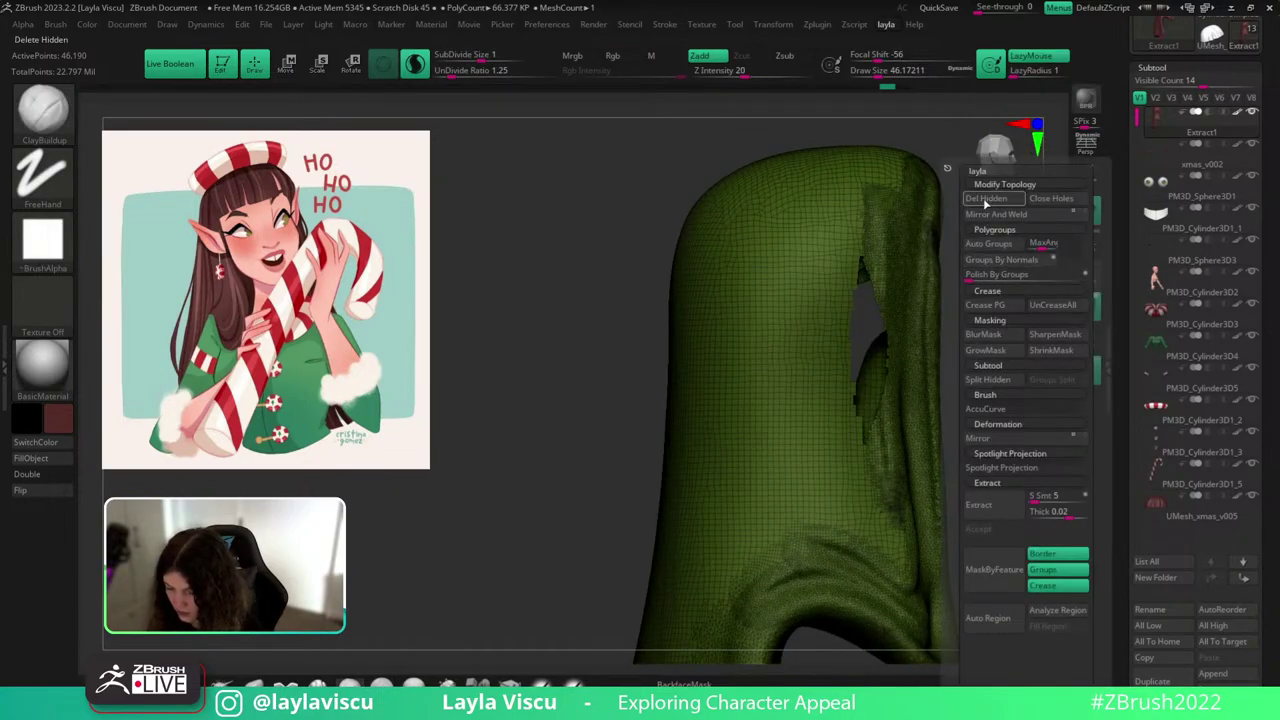
pyautogui.click(986, 202)
# Check the ear cut-out on the full character, then isolate the hair again and examine its inner wall.
pyautogui.moveTo(1003, 357); pyautogui.dragTo(634, 418)
pyautogui.click(1085, 375)
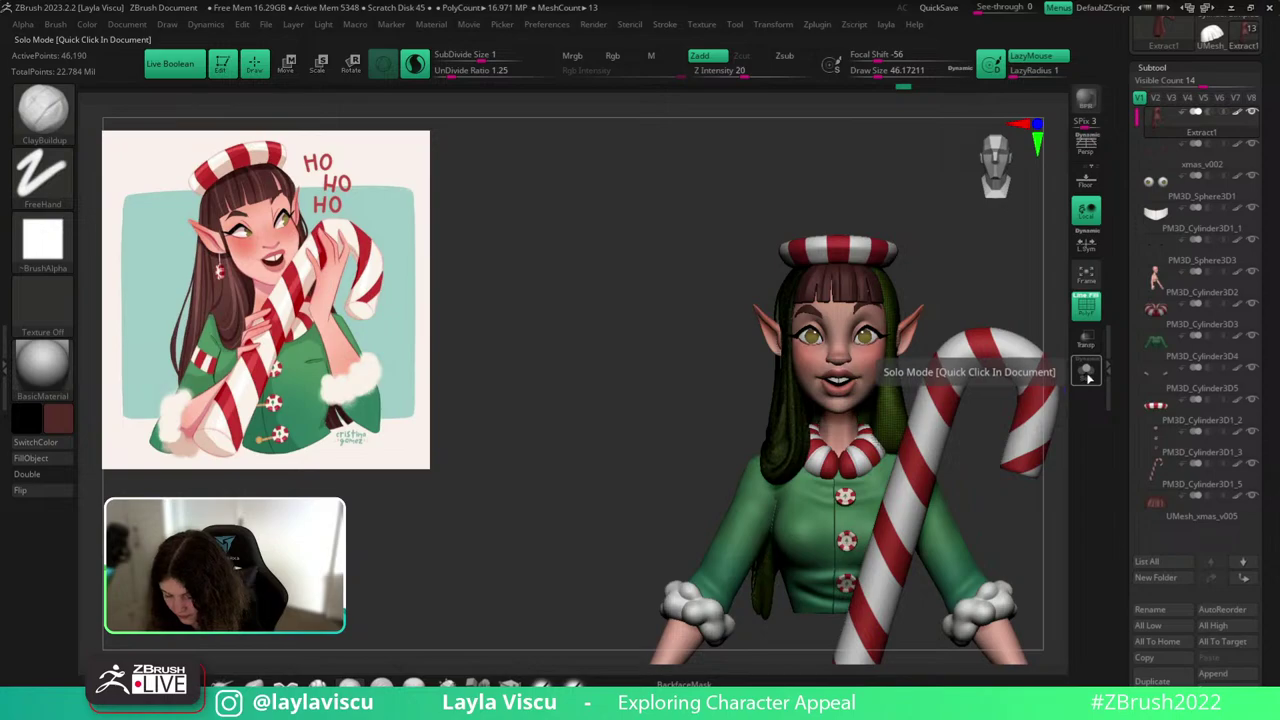
pyautogui.click(1087, 377)
pyautogui.moveTo(990, 405)
pyautogui.mouseDown()
pyautogui.moveTo(954, 411)
pyautogui.moveTo(1043, 414)
pyautogui.moveTo(1008, 422)
pyautogui.moveTo(938, 386)
pyautogui.mouseUp()
pyautogui.keyDown('ctrl'); pyautogui.moveTo(780, 341); pyautogui.dragTo(795, 425, button='right'); pyautogui.keyUp('ctrl')
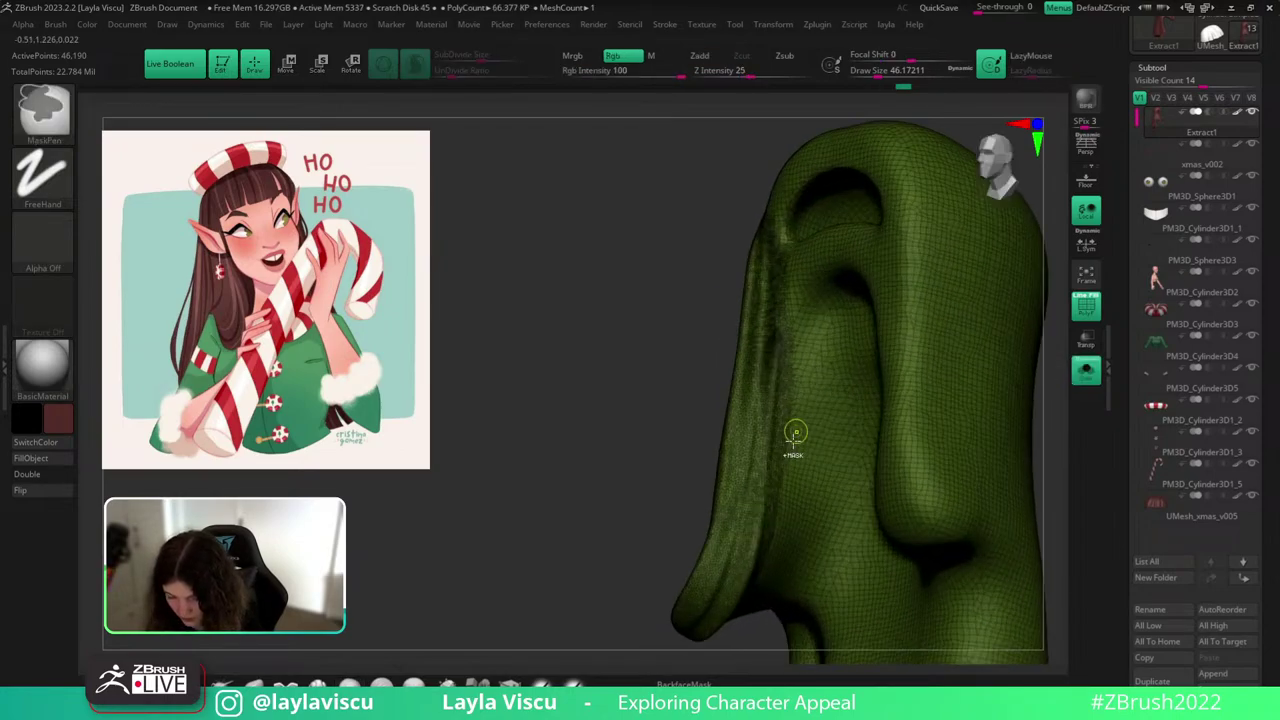
# Mask the ear area on the hair's inner wall, turn it into a polygroup, and remove those faces from the mesh.
pyautogui.moveTo(795, 436)
pyautogui.keyDown('ctrl'); pyautogui.mouseDown()
pyautogui.moveTo(790, 374)
pyautogui.moveTo(820, 314)
pyautogui.moveTo(800, 463)
pyautogui.moveTo(804, 404)
pyautogui.mouseUp(); pyautogui.keyUp('ctrl')
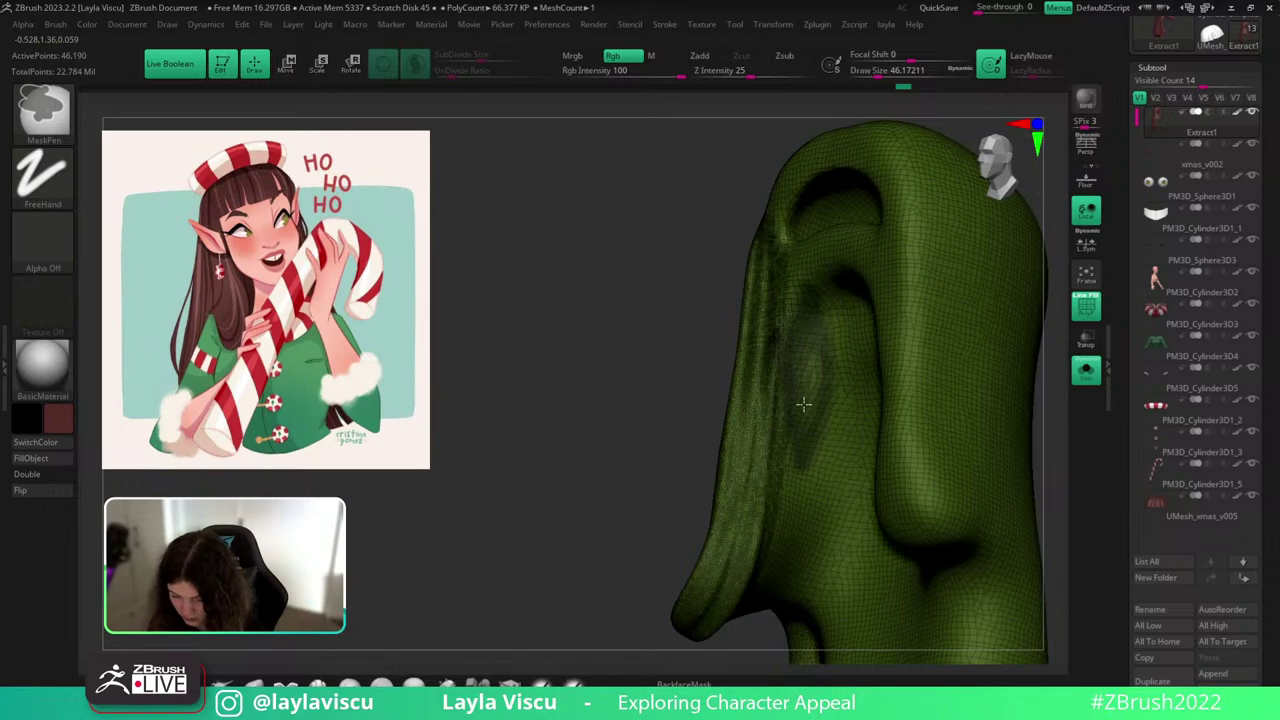
pyautogui.keyDown('ctrl'); pyautogui.moveTo(811, 328); pyautogui.dragTo(824, 375); pyautogui.keyUp('ctrl')
pyautogui.hotkey('ctrl', 'w')
pyautogui.keyDown('ctrl'); pyautogui.keyDown('shift'); pyautogui.click(810, 382); pyautogui.keyUp('shift'); pyautogui.keyUp('ctrl')
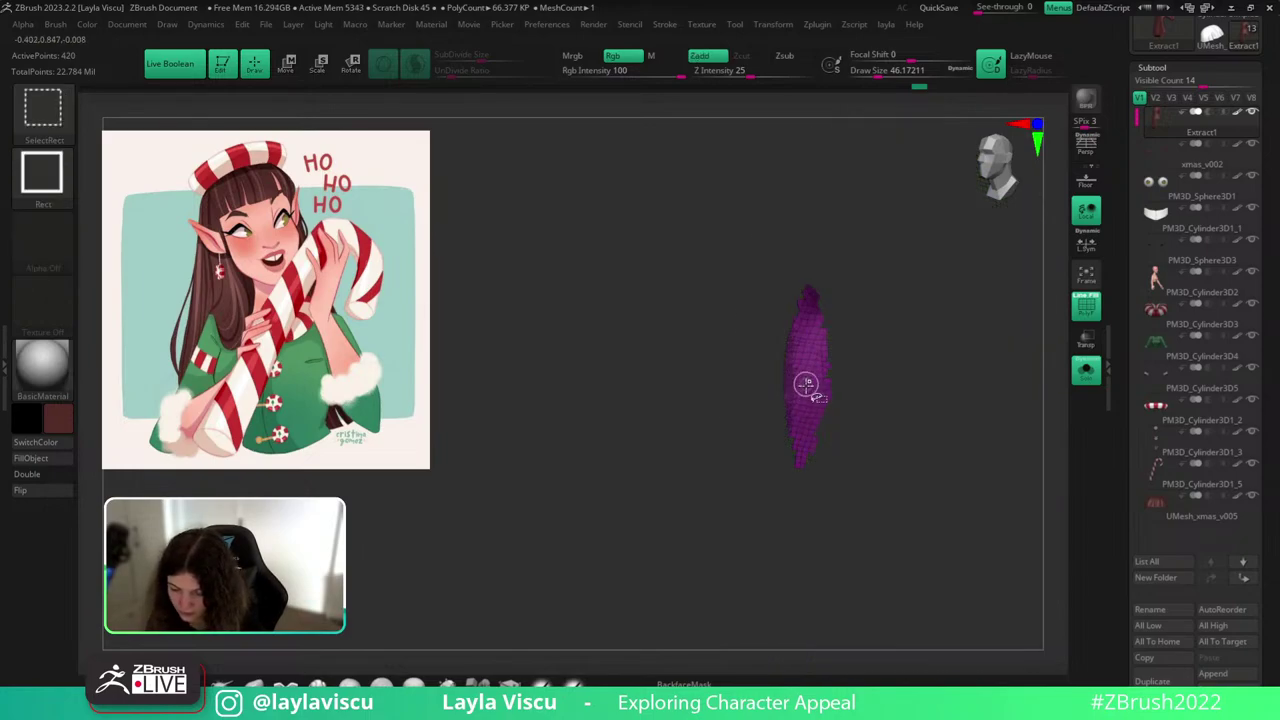
pyautogui.keyDown('ctrl'); pyautogui.keyDown('shift'); pyautogui.click(808, 379); pyautogui.keyUp('shift'); pyautogui.keyUp('ctrl')
pyautogui.press('l')
pyautogui.click(821, 198)
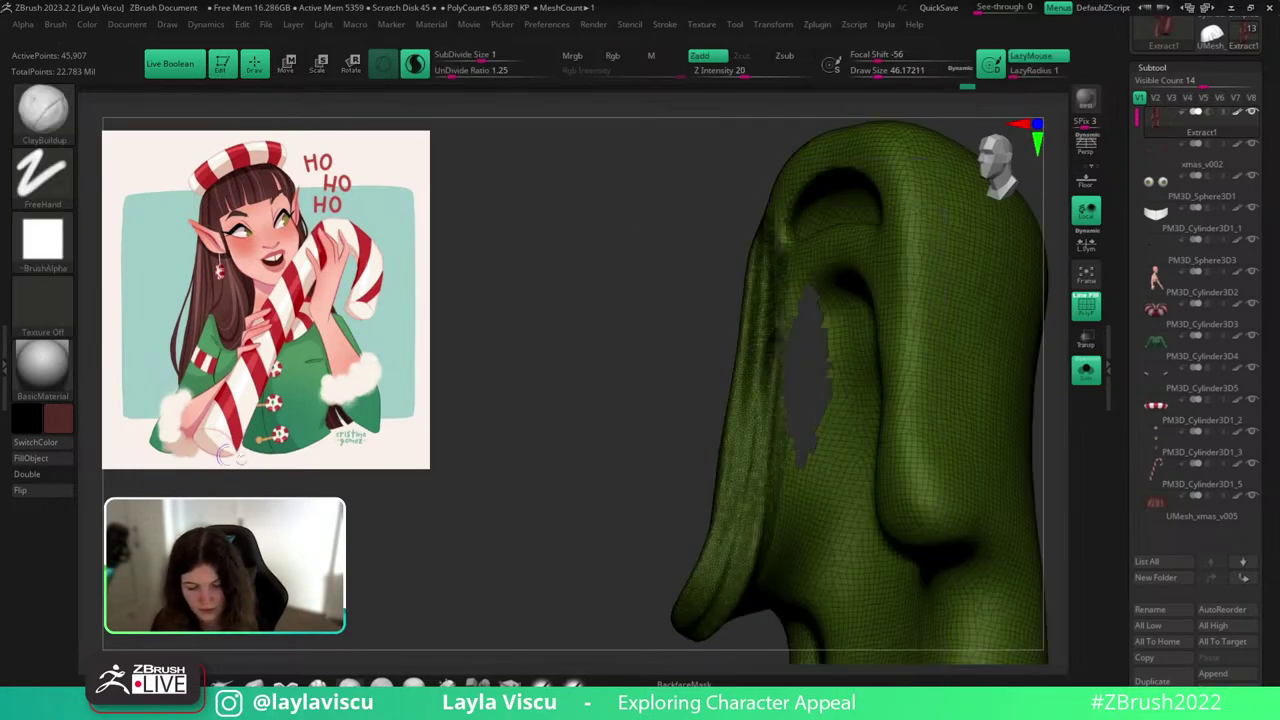
# Turn on double-sided display and mask the ear holes' edges by feature with only Border enabled.
pyautogui.moveTo(535, 545); pyautogui.dragTo(403, 526)
pyautogui.click(70, 473)
pyautogui.moveTo(602, 562); pyautogui.dragTo(709, 592)
pyautogui.moveTo(709, 591); pyautogui.dragTo(1032, 406, button='right')
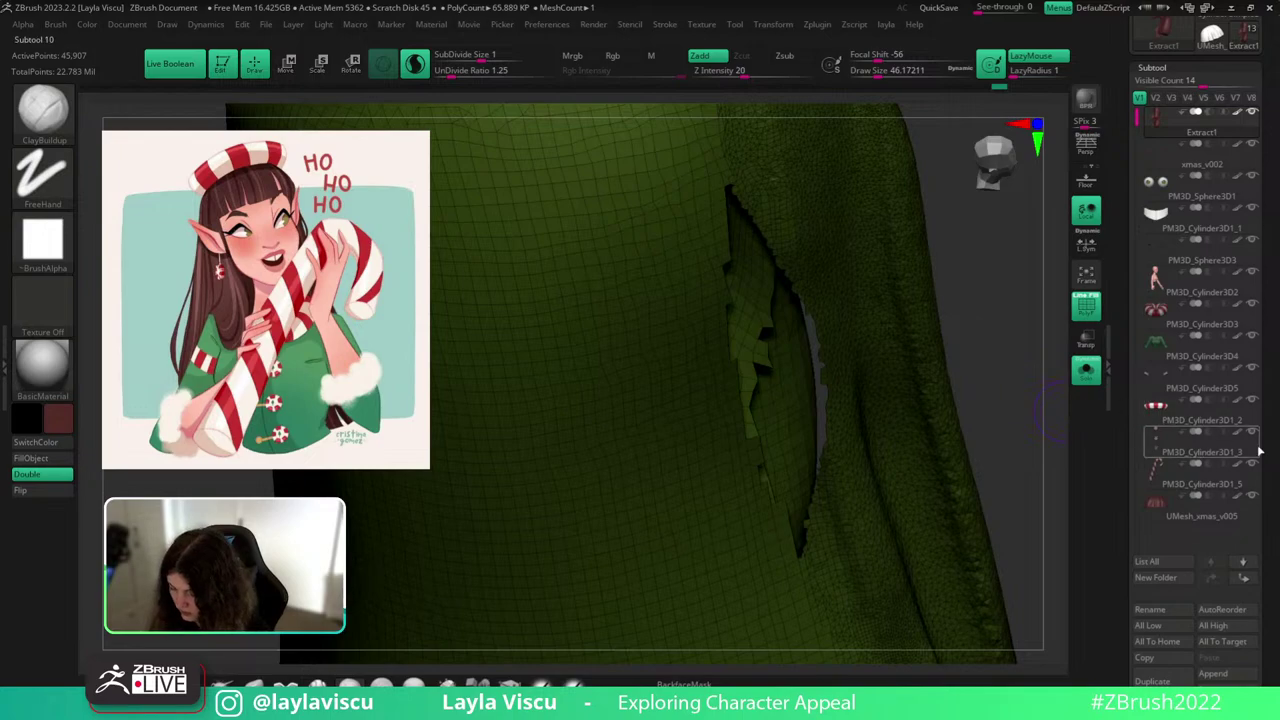
pyautogui.moveTo(1257, 450); pyautogui.dragTo(1223, 266)
pyautogui.click(1166, 316)
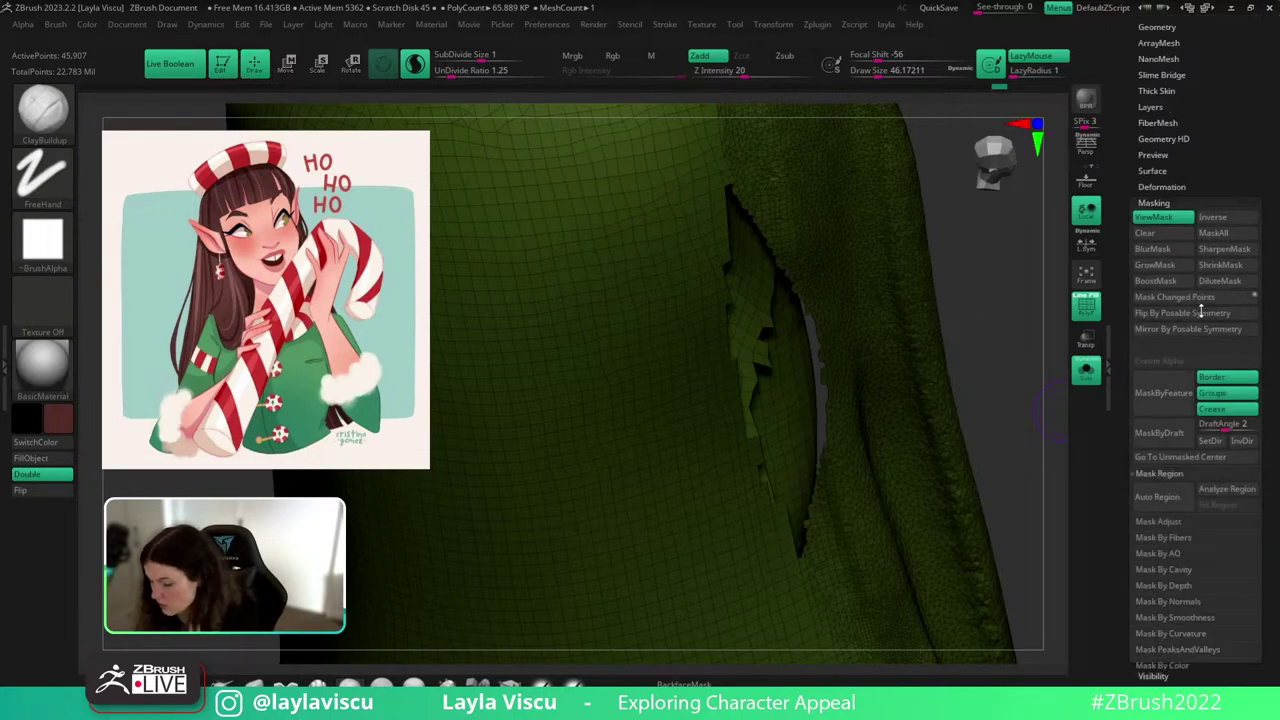
pyautogui.click(1222, 393)
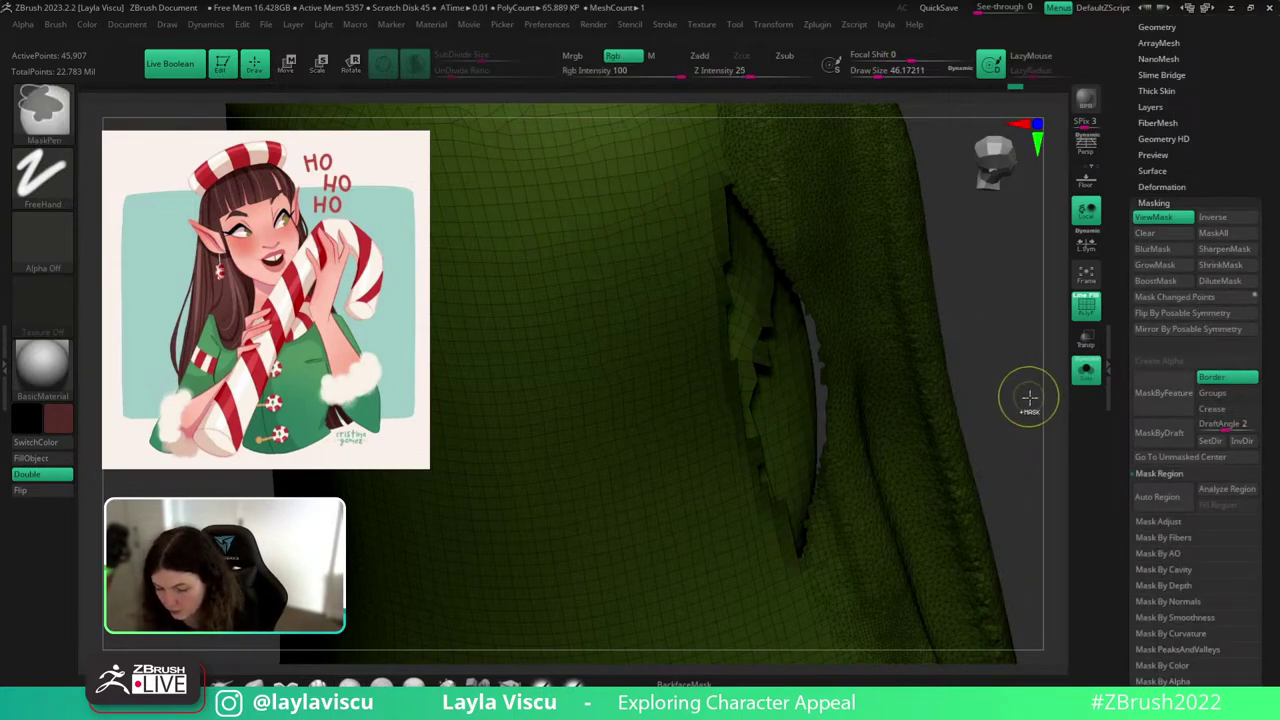
pyautogui.hotkey('shift', 'f')
# Invert the border mask and smooth the jagged edges of both ear holes with the Polish and Polish By Groups deformations.
pyautogui.keyDown('ctrl'); pyautogui.click(1024, 391); pyautogui.keyUp('ctrl')
pyautogui.click(1164, 184)
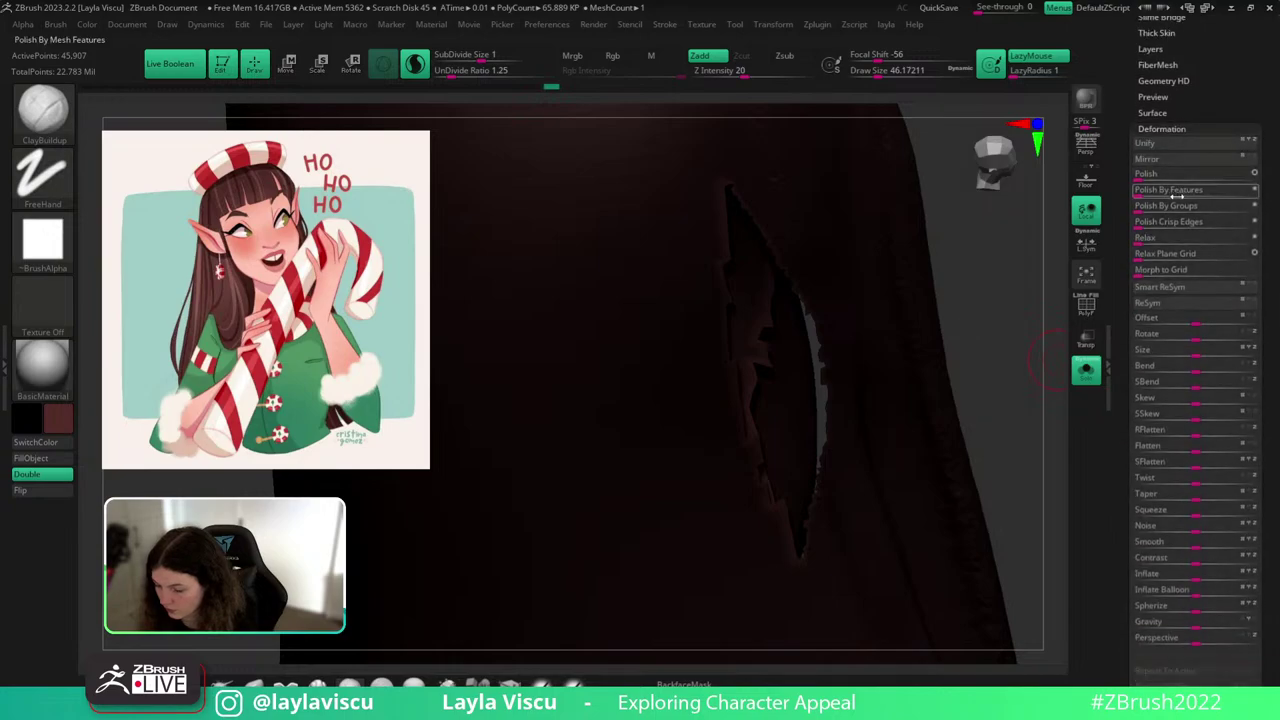
pyautogui.click(1160, 175)
pyautogui.keyDown('ctrl'); pyautogui.moveTo(1043, 357); pyautogui.dragTo(996, 371, button='right'); pyautogui.keyUp('ctrl')
pyautogui.click(1169, 207)
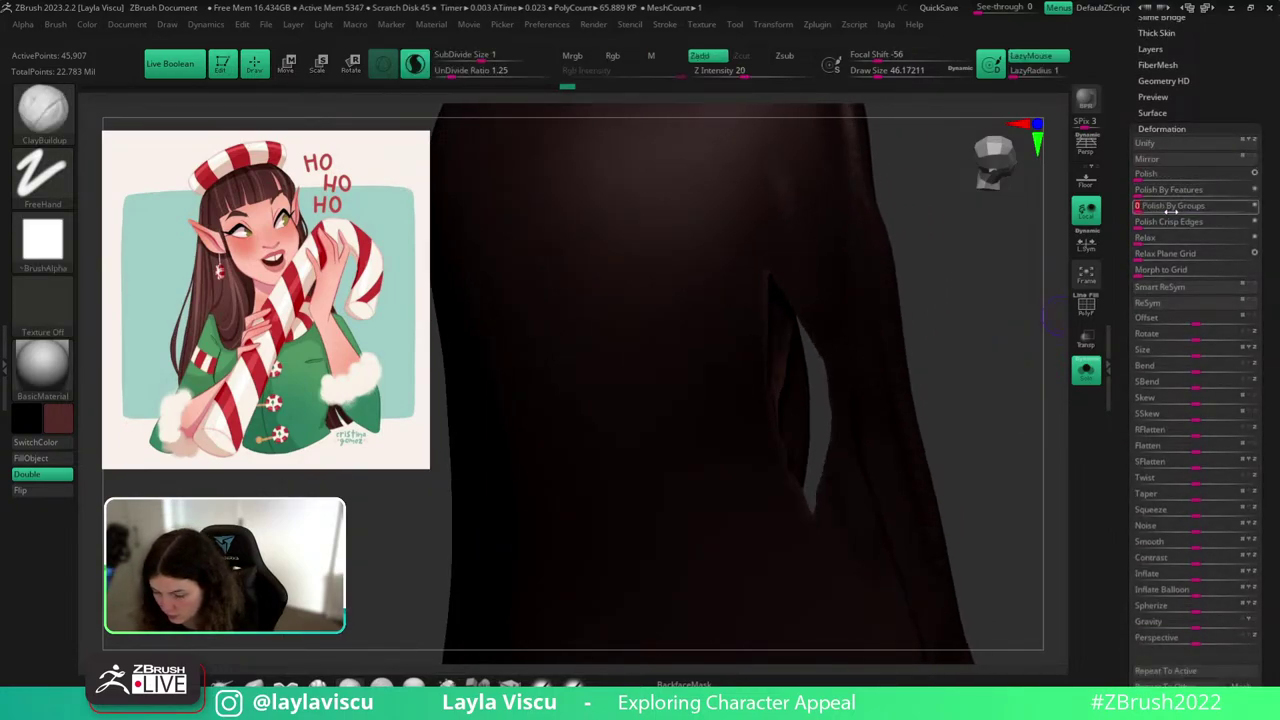
pyautogui.moveTo(1169, 208); pyautogui.dragTo(1190, 207)
pyautogui.hotkey('shift', 'f')
pyautogui.keyDown('ctrl'); pyautogui.click(990, 366); pyautogui.keyUp('ctrl')
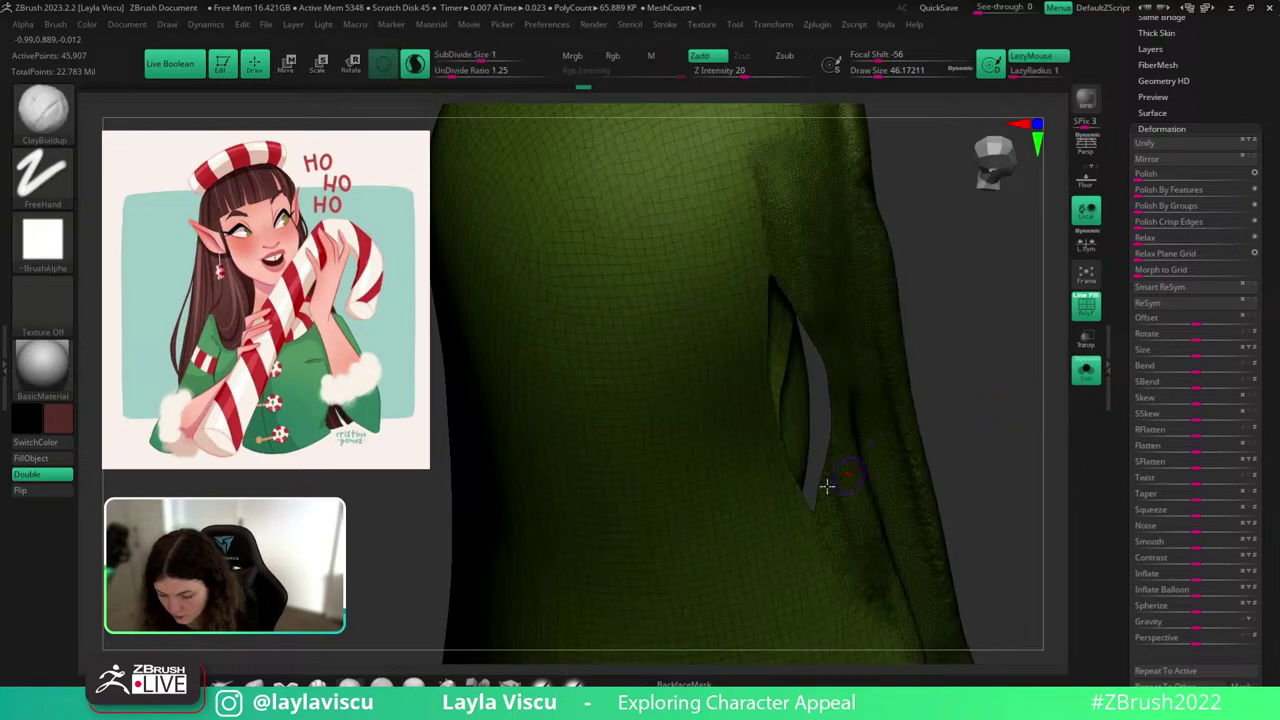
# Switch to the ZModeler brush and set its edge action to Bridge with the Two Holes target and the Arcs option.
pyautogui.click(510, 686)
pyautogui.keyDown('ctrl'); pyautogui.moveTo(800, 500); pyautogui.dragTo(851, 540, button='right'); pyautogui.keyUp('ctrl')
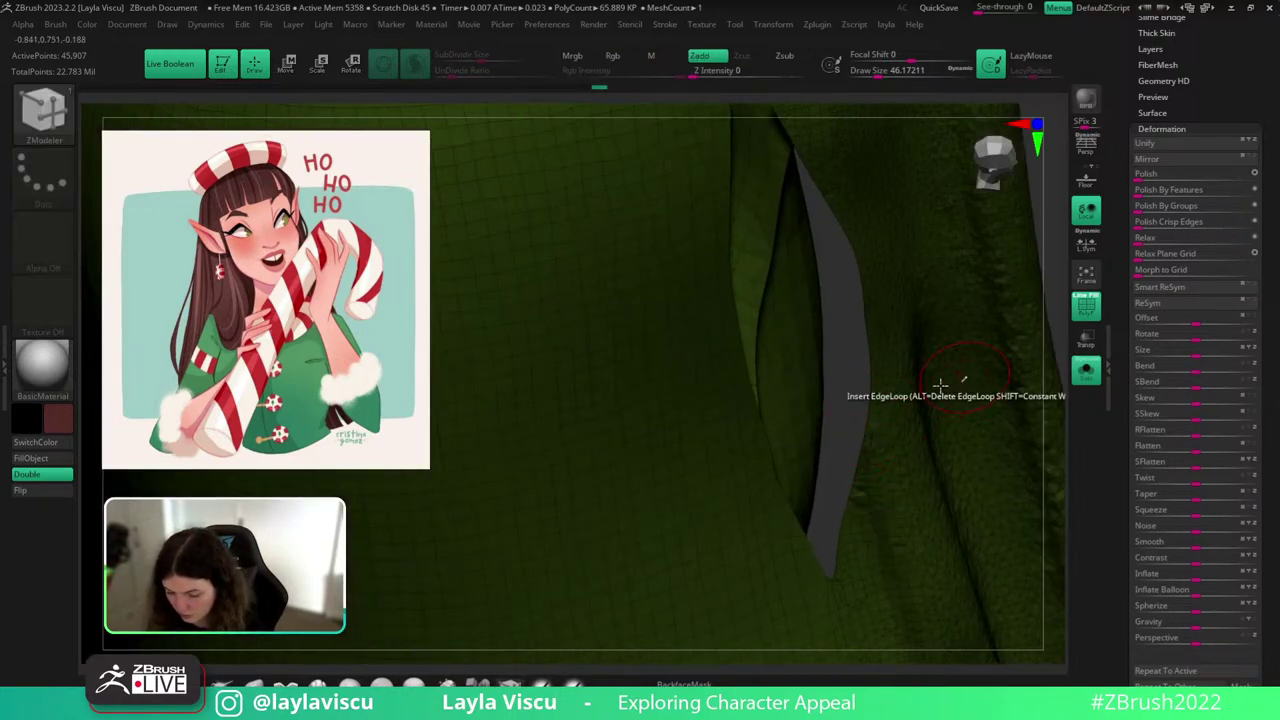
pyautogui.moveTo(943, 386); pyautogui.dragTo(826, 396, button='right')
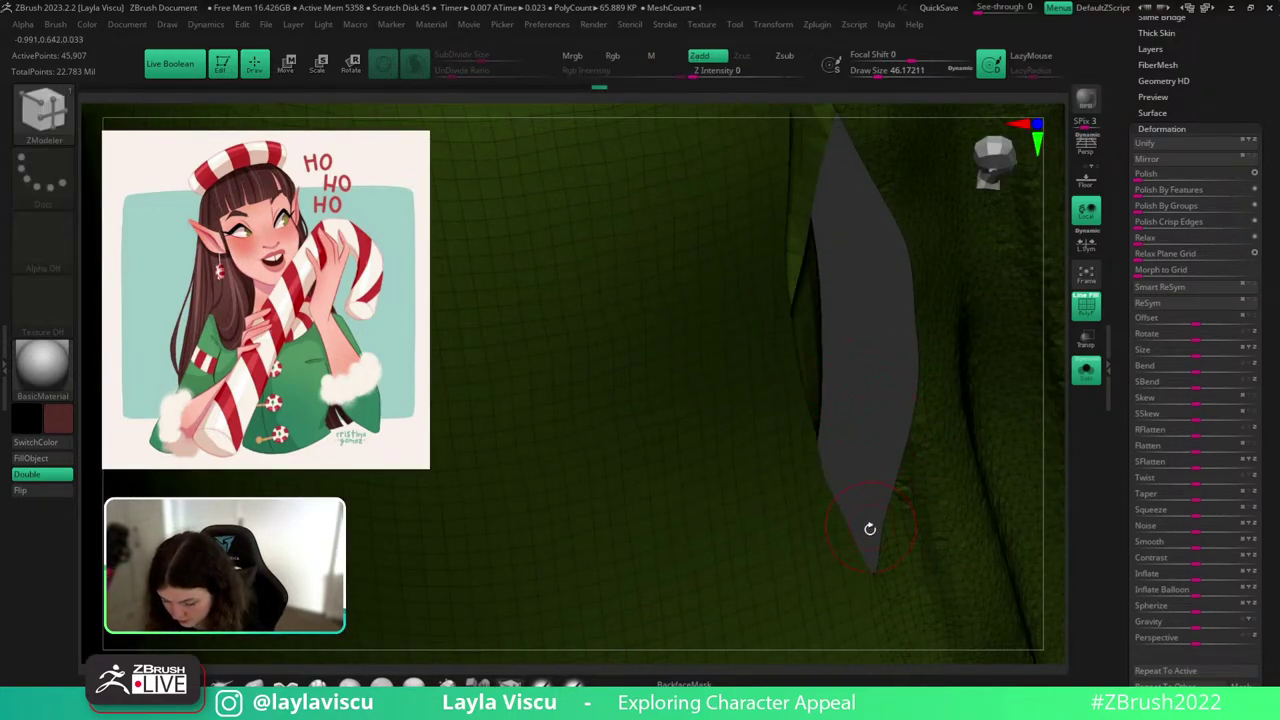
pyautogui.keyDown('ctrl'); pyautogui.moveTo(869, 529); pyautogui.dragTo(872, 563, button='right'); pyautogui.keyUp('ctrl')
pyautogui.moveTo(883, 480); pyautogui.dragTo(877, 486, button='right')
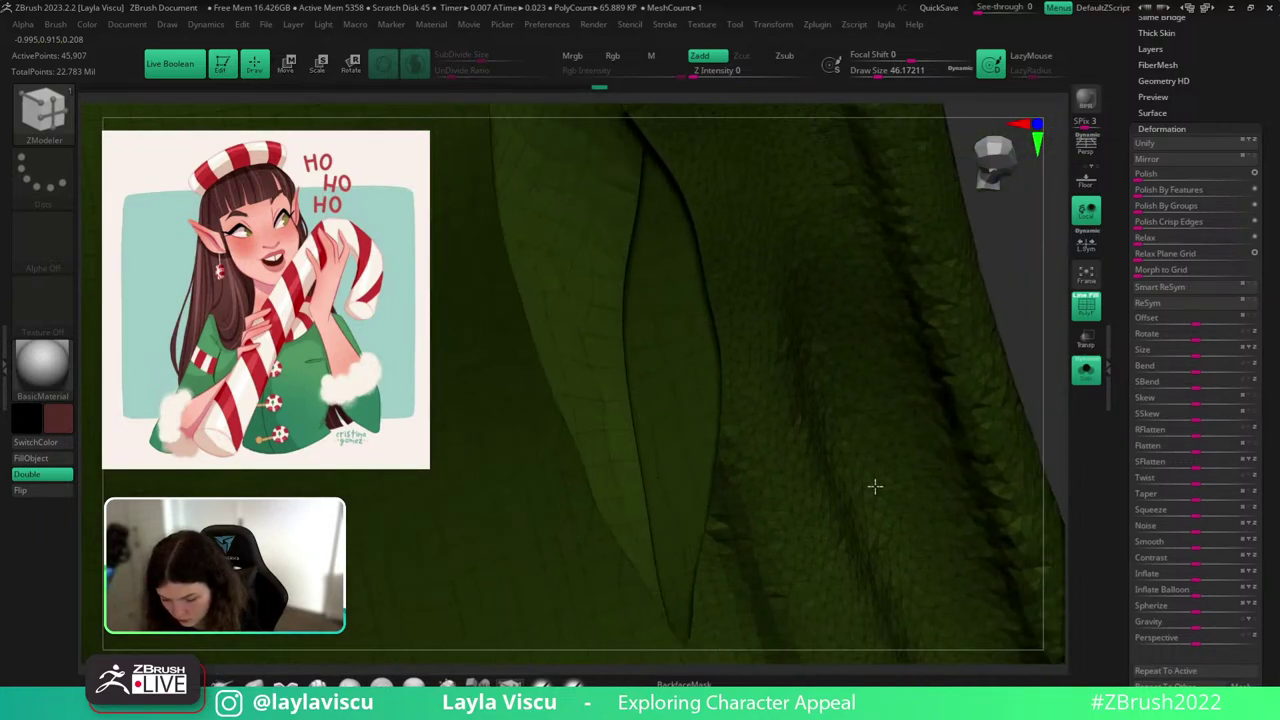
pyautogui.press('space')
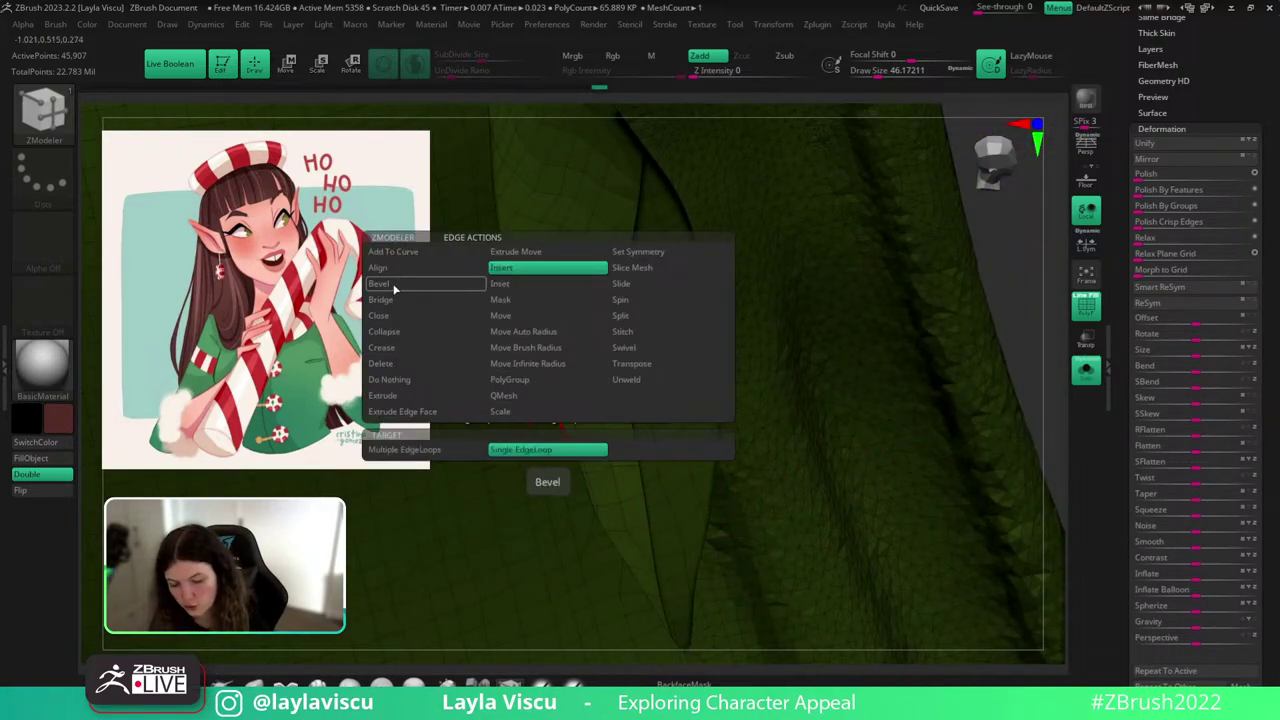
pyautogui.click(396, 302)
pyautogui.click(568, 452)
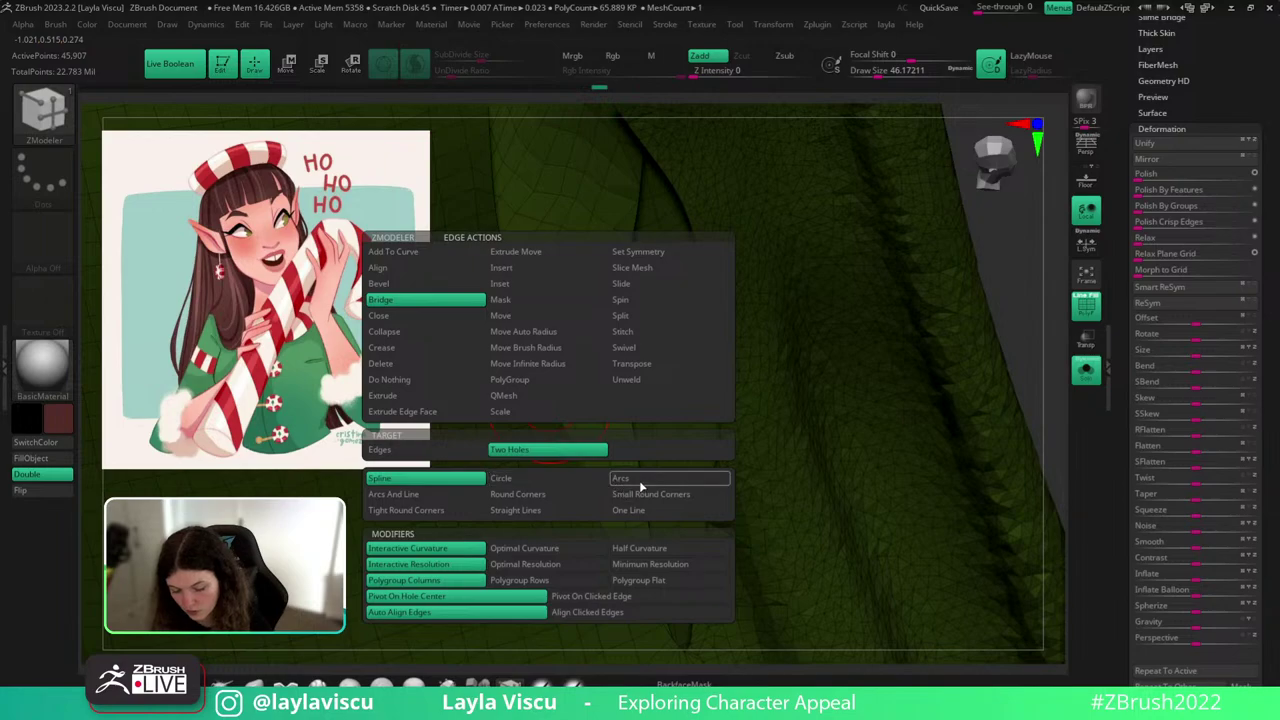
pyautogui.click(640, 482)
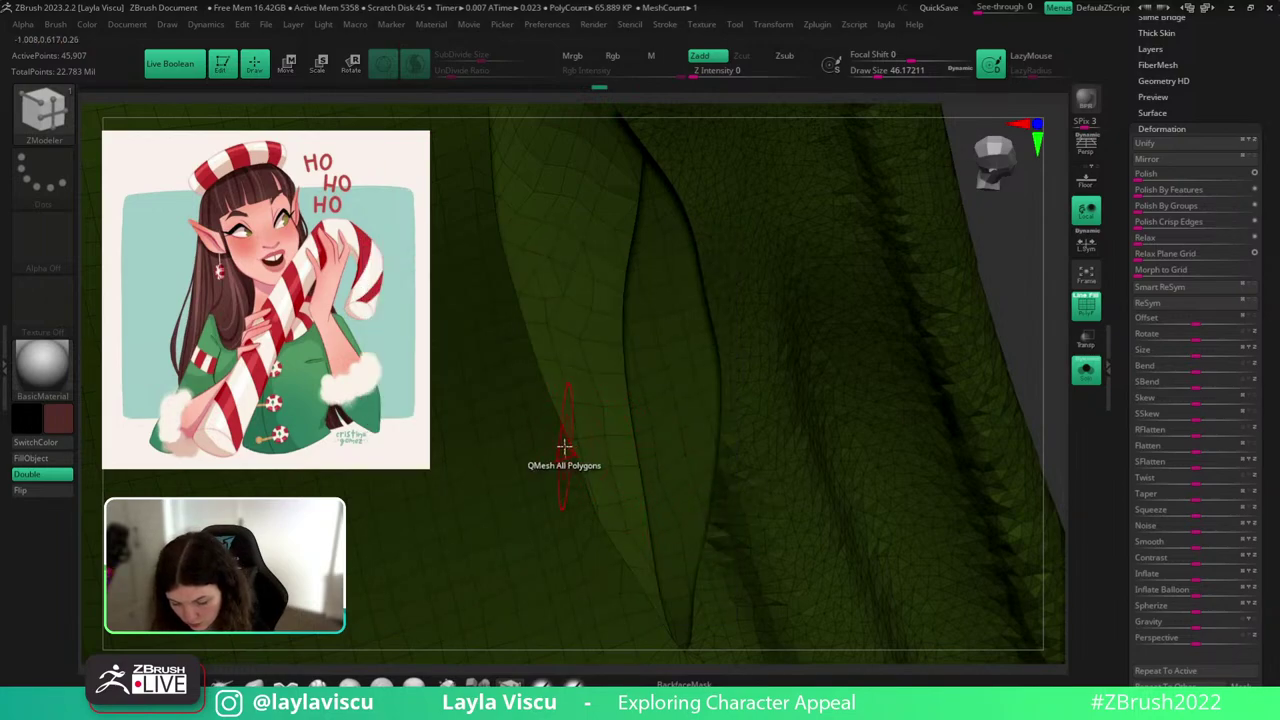
# Reduce the draw size to about 9 and bridge the inner and outer ear holes of the hair.
pyautogui.press('s')
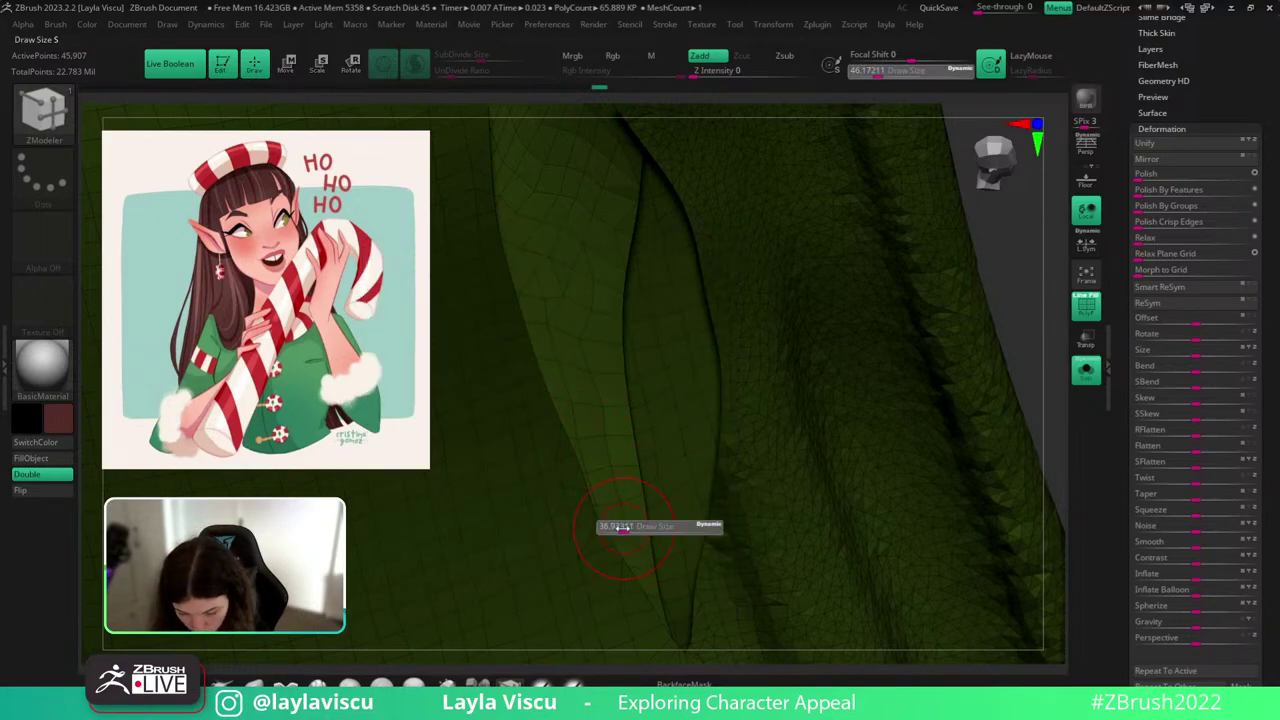
pyautogui.moveTo(623, 528); pyautogui.dragTo(612, 528)
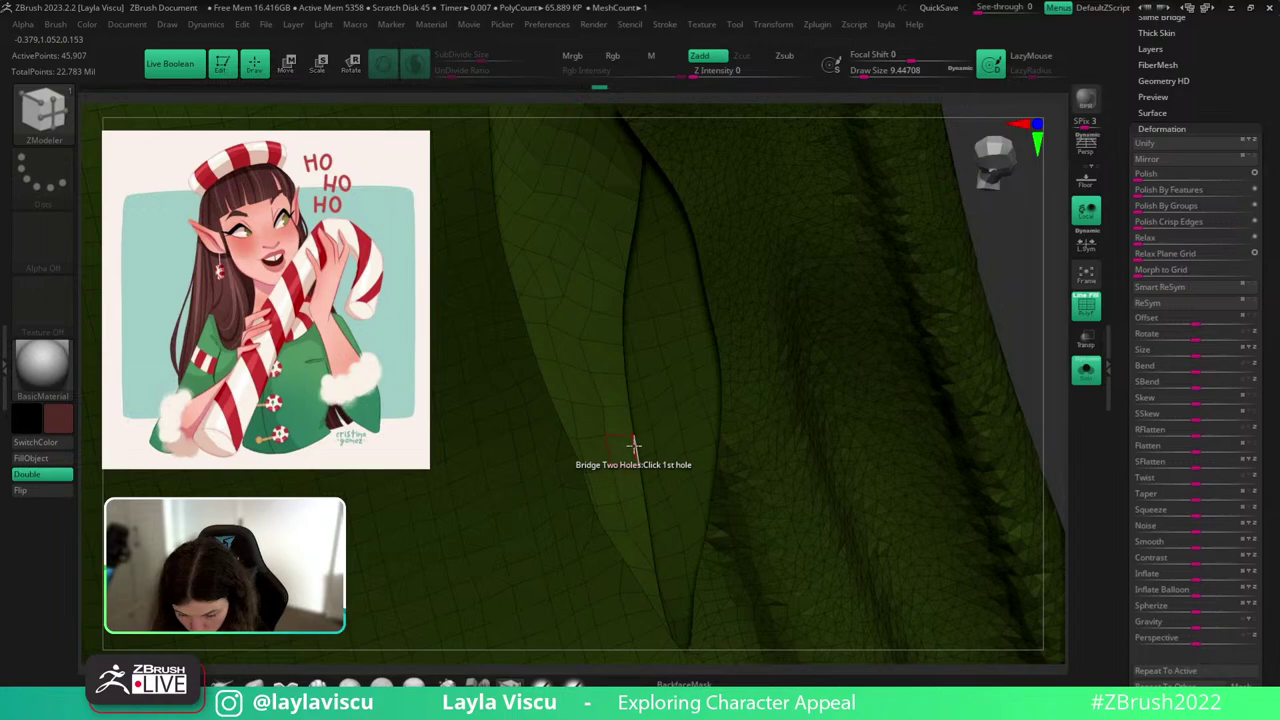
pyautogui.click(557, 420)
pyautogui.moveTo(627, 444)
pyautogui.keyDown('ctrl'); pyautogui.mouseDown(button='right')
pyautogui.moveTo(586, 231)
pyautogui.moveTo(864, 411)
pyautogui.moveTo(780, 414)
pyautogui.moveTo(874, 391)
pyautogui.moveTo(877, 403)
pyautogui.moveTo(876, 300)
pyautogui.mouseUp(button='right'); pyautogui.keyUp('ctrl')
pyautogui.hotkey('shift', 'f')
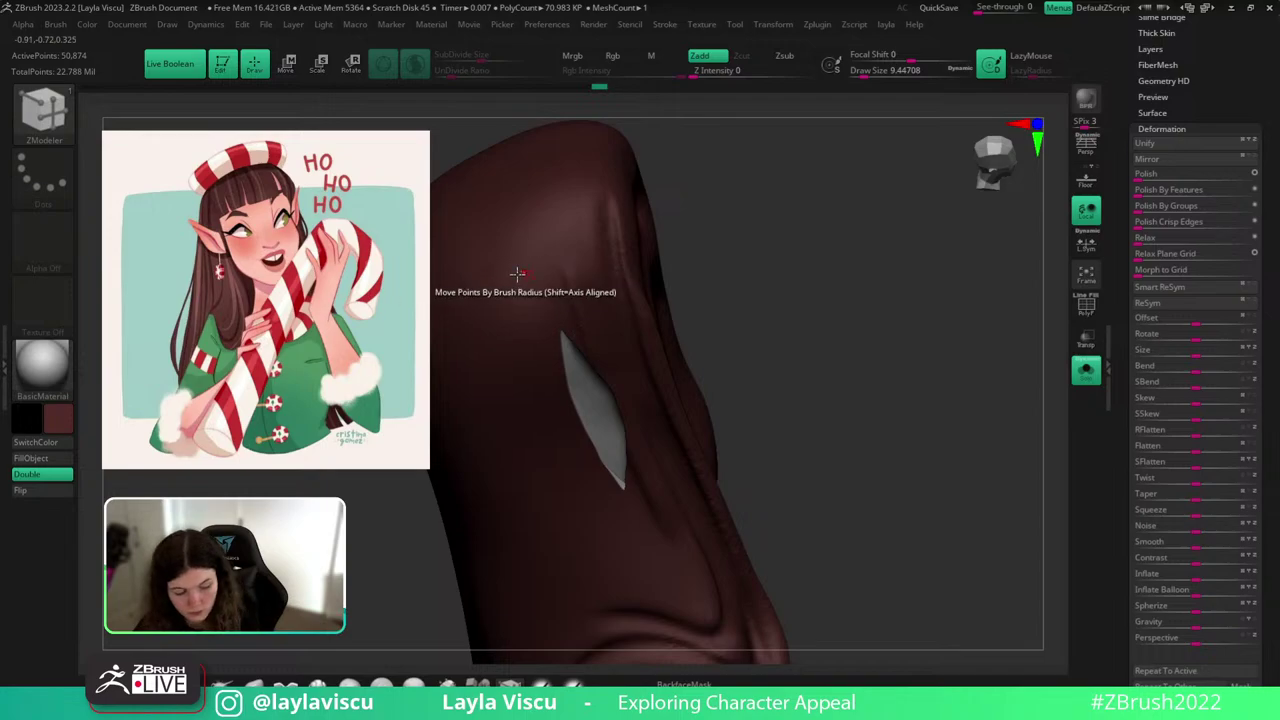
# Fill the hair object with the current dark brown colour and show the full character again.
pyautogui.click(36, 458)
pyautogui.moveTo(888, 436)
pyautogui.keyDown('shift'); pyautogui.mouseDown(button='right')
pyautogui.moveTo(943, 443)
pyautogui.moveTo(908, 392)
pyautogui.moveTo(831, 408)
pyautogui.moveTo(945, 392)
pyautogui.mouseUp(button='right'); pyautogui.keyUp('shift')
pyautogui.click(1086, 372)
# Push the hair around the ear opening with the Move brush at draw sizes of about 299 and 351.
pyautogui.click(250, 680)
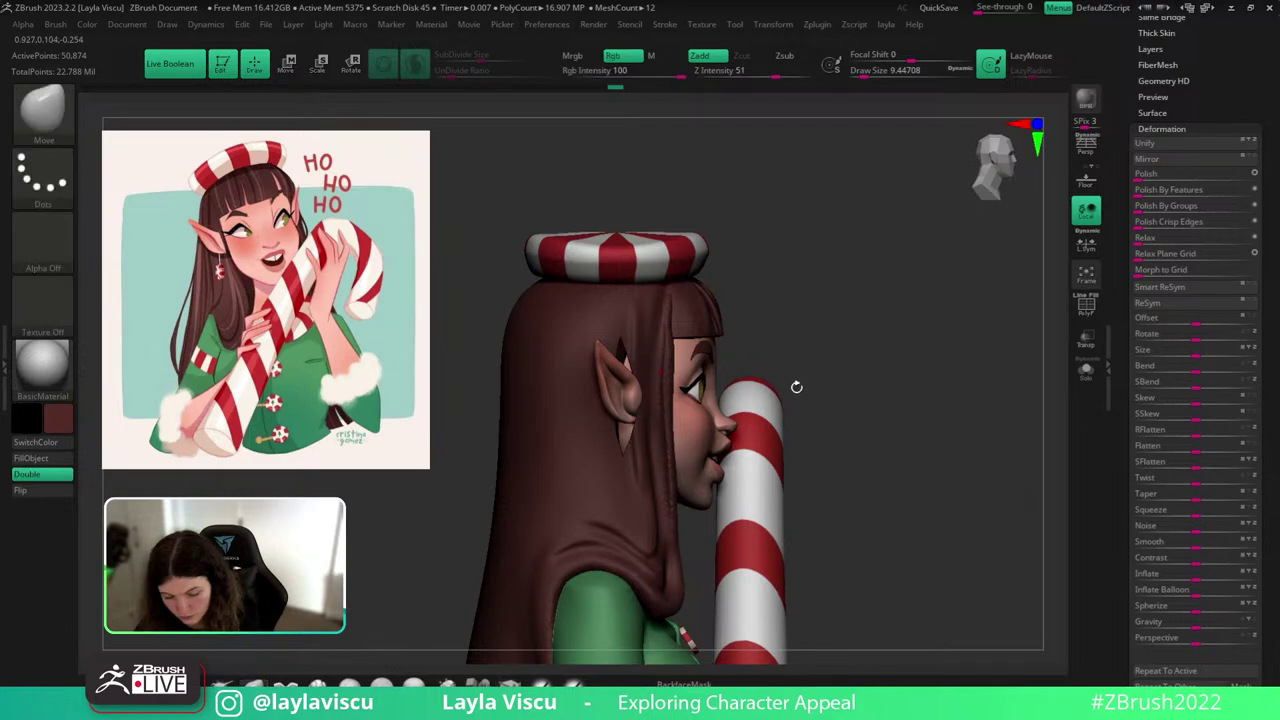
pyautogui.moveTo(797, 386); pyautogui.dragTo(835, 388, button='right')
pyautogui.press('s')
pyautogui.click(668, 369)
pyautogui.moveTo(633, 332); pyautogui.dragTo(633, 352)
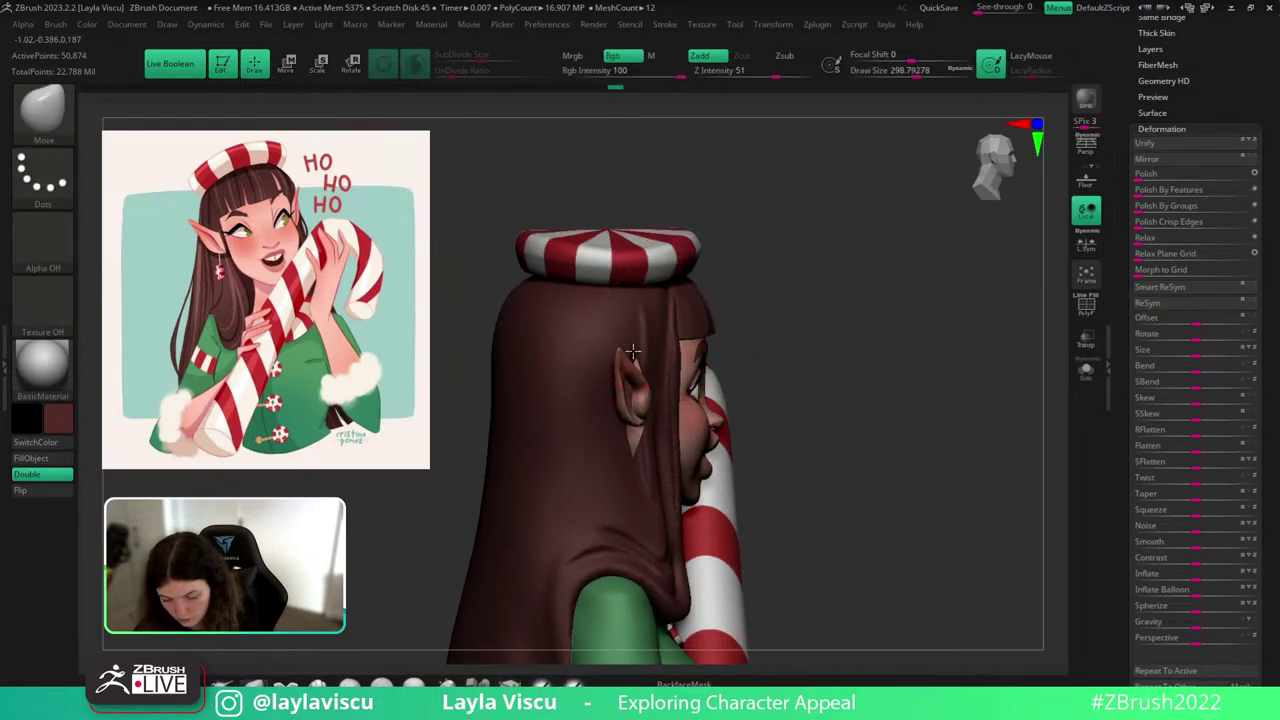
pyautogui.press('s')
pyautogui.click(655, 420)
pyautogui.moveTo(646, 422); pyautogui.dragTo(655, 422)
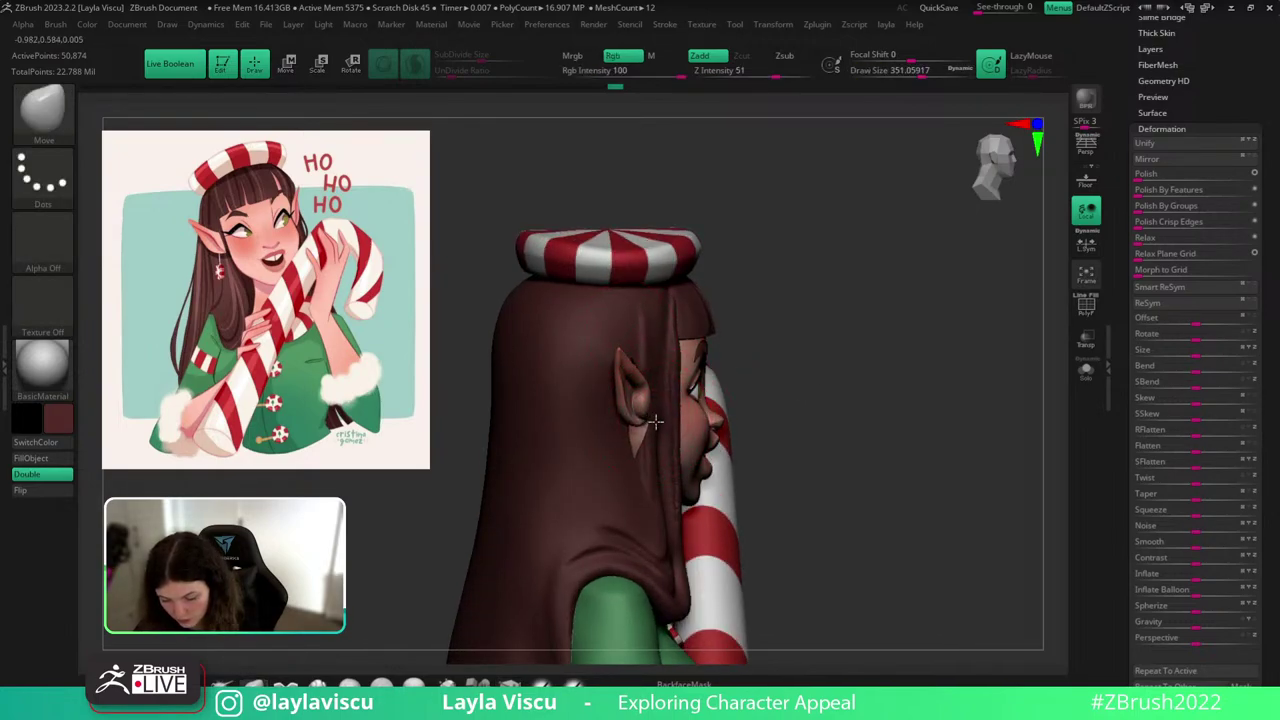
# Isolate the hair and examine the mesh around the ear opening with the polyframe displayed.
pyautogui.moveTo(850, 515)
pyautogui.keyDown('ctrl'); pyautogui.mouseDown(button='right')
pyautogui.moveTo(823, 449)
pyautogui.moveTo(906, 309)
pyautogui.moveTo(1124, 410)
pyautogui.mouseUp(button='right'); pyautogui.keyUp('ctrl')
pyautogui.click(1086, 370)
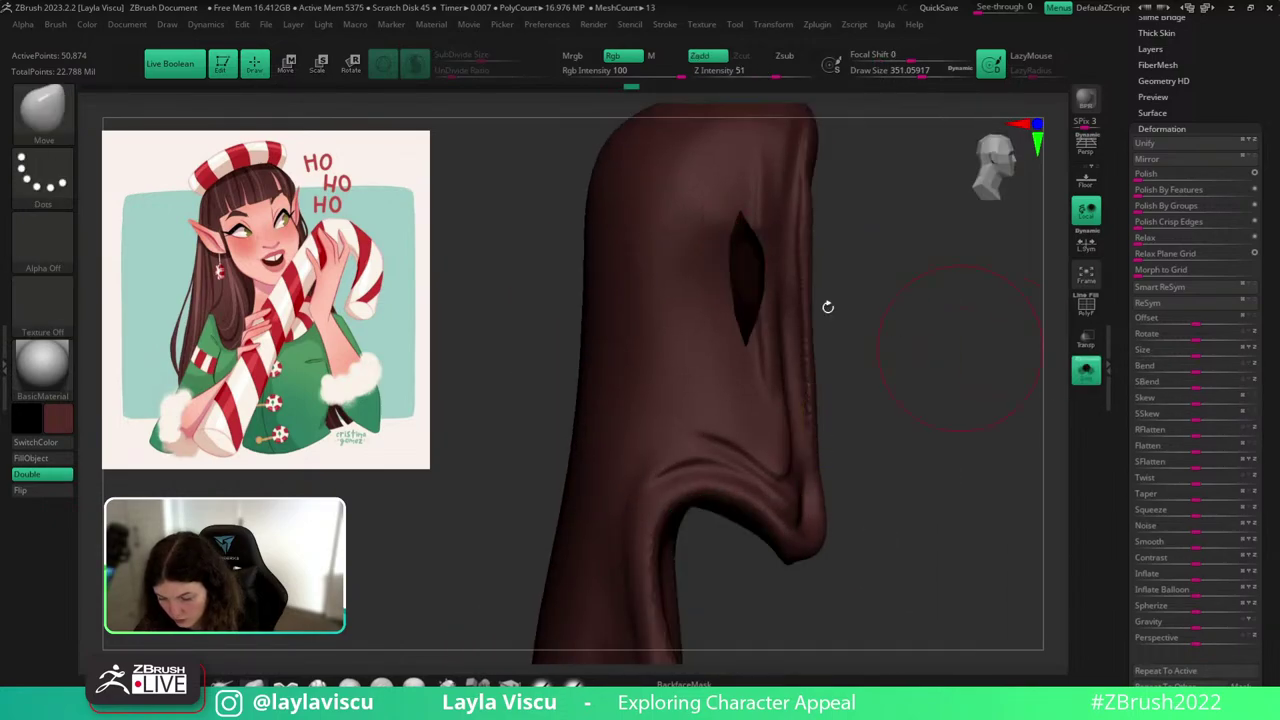
pyautogui.press('s')
pyautogui.click(741, 284)
pyautogui.moveTo(786, 280); pyautogui.dragTo(769, 271, button='right')
pyautogui.hotkey('shift', 'f')
pyautogui.press('s')
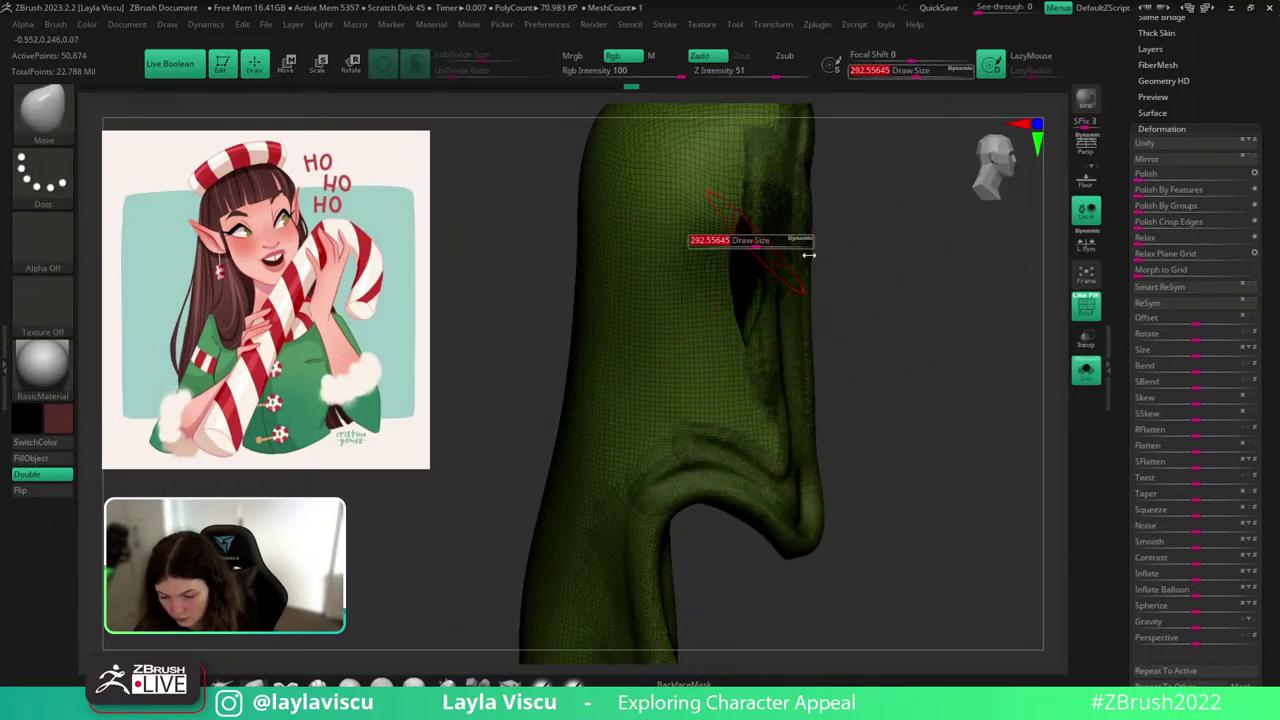
pyautogui.press('d')
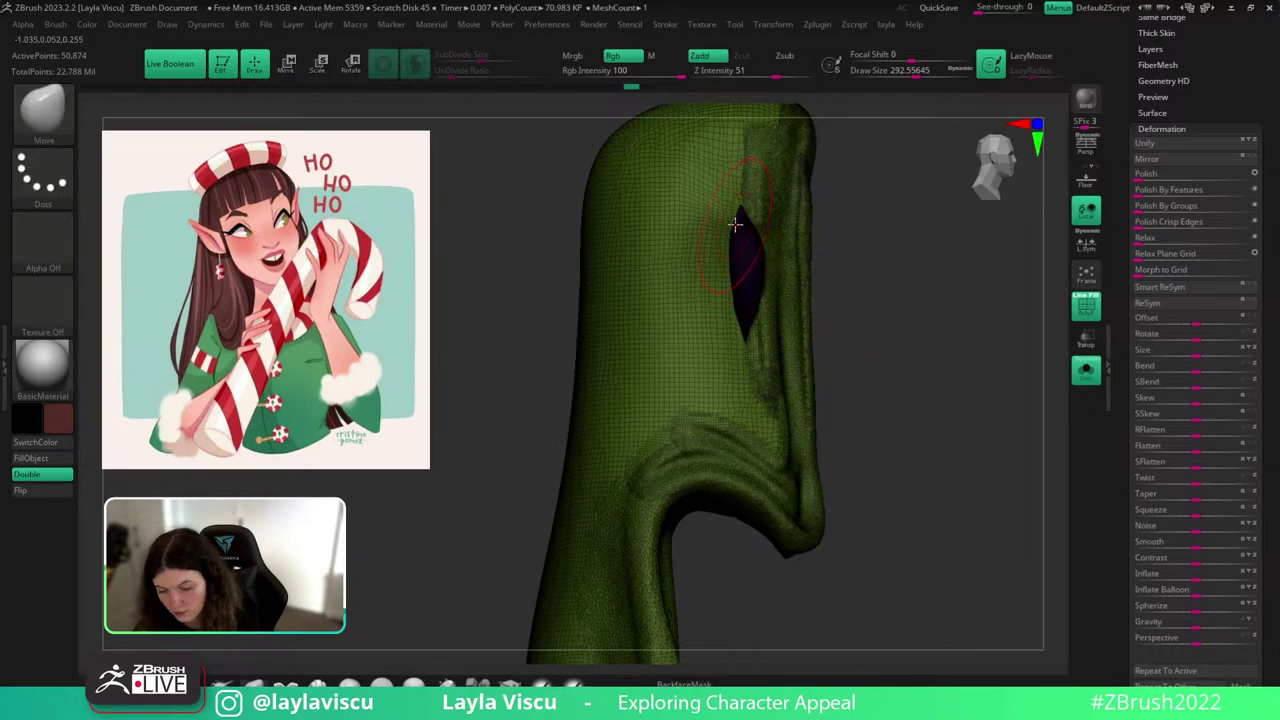
pyautogui.hotkey('shift', 'f')
# Try to smooth the ear opening's edges at a draw size of about 223.
pyautogui.keyDown('shift'); pyautogui.moveTo(747, 244); pyautogui.dragTo(770, 292); pyautogui.keyUp('shift')
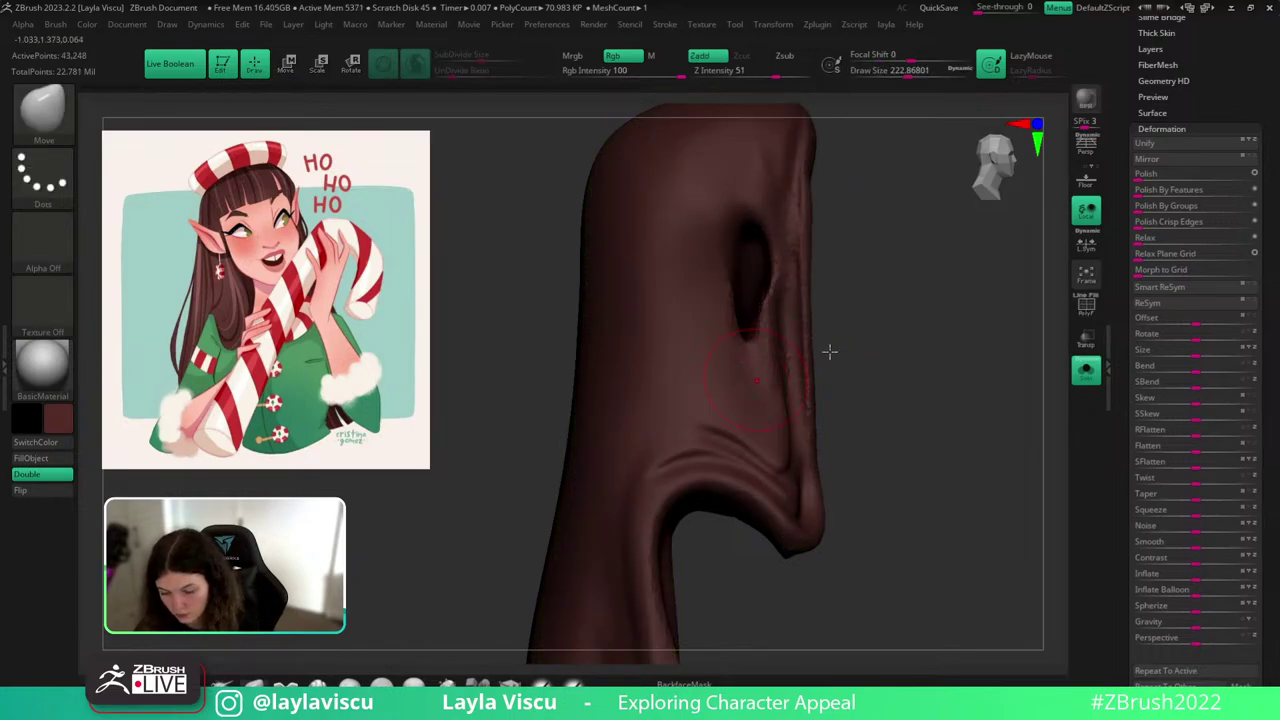
pyautogui.moveTo(829, 352); pyautogui.dragTo(806, 340)
pyautogui.hotkey('ctrl', 'z')
# Smooth the upper, front and lower edges of the ear opening at a draw size of about 136.
pyautogui.press('s')
pyautogui.moveTo(769, 295); pyautogui.dragTo(762, 296)
pyautogui.keyDown('shift'); pyautogui.moveTo(740, 344); pyautogui.dragTo(761, 303); pyautogui.keyUp('shift')
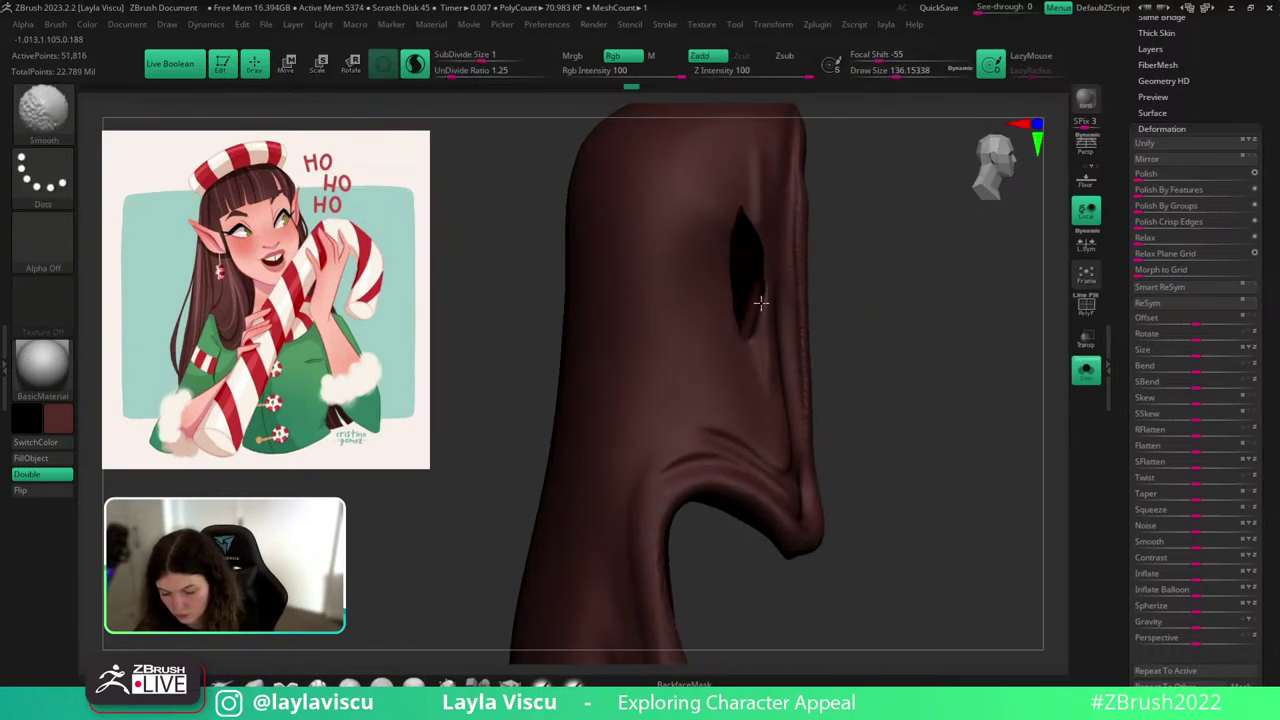
pyautogui.keyDown('shift'); pyautogui.moveTo(754, 228); pyautogui.dragTo(753, 220); pyautogui.keyUp('shift')
pyautogui.keyDown('shift'); pyautogui.moveTo(752, 334); pyautogui.dragTo(768, 290); pyautogui.keyUp('shift')
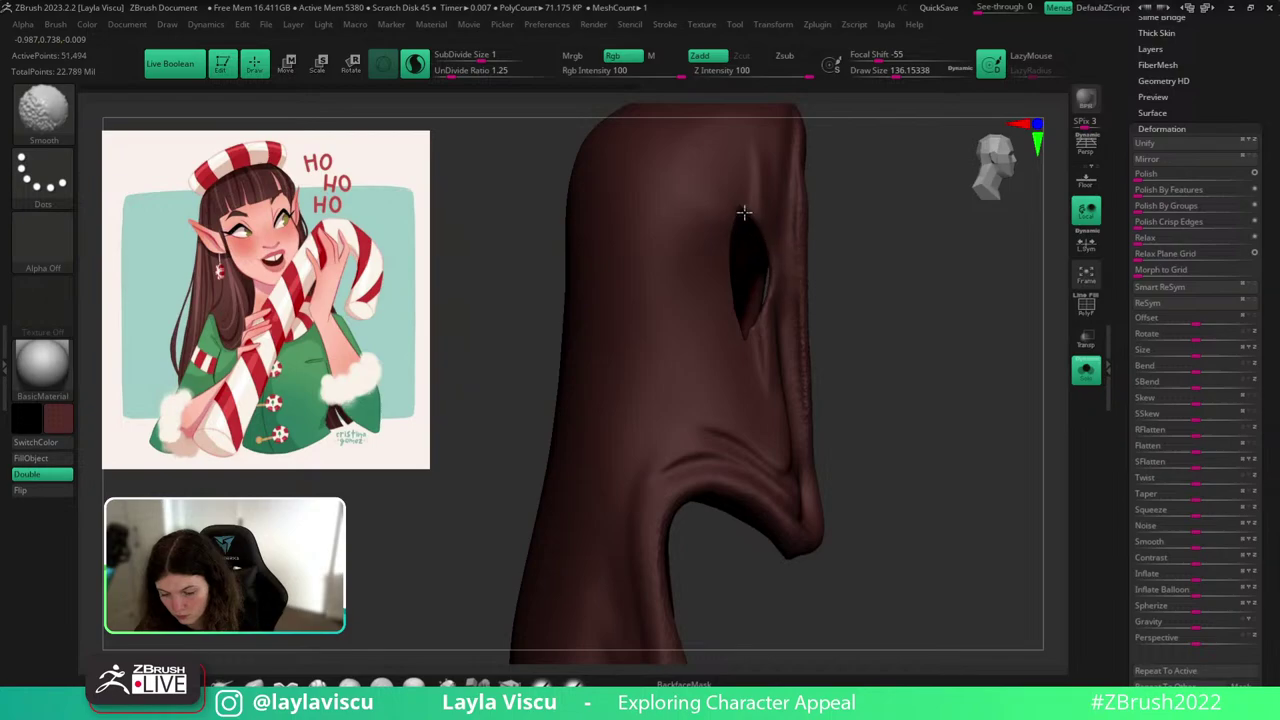
pyautogui.keyDown('shift'); pyautogui.moveTo(748, 334); pyautogui.dragTo(754, 338); pyautogui.keyUp('shift')
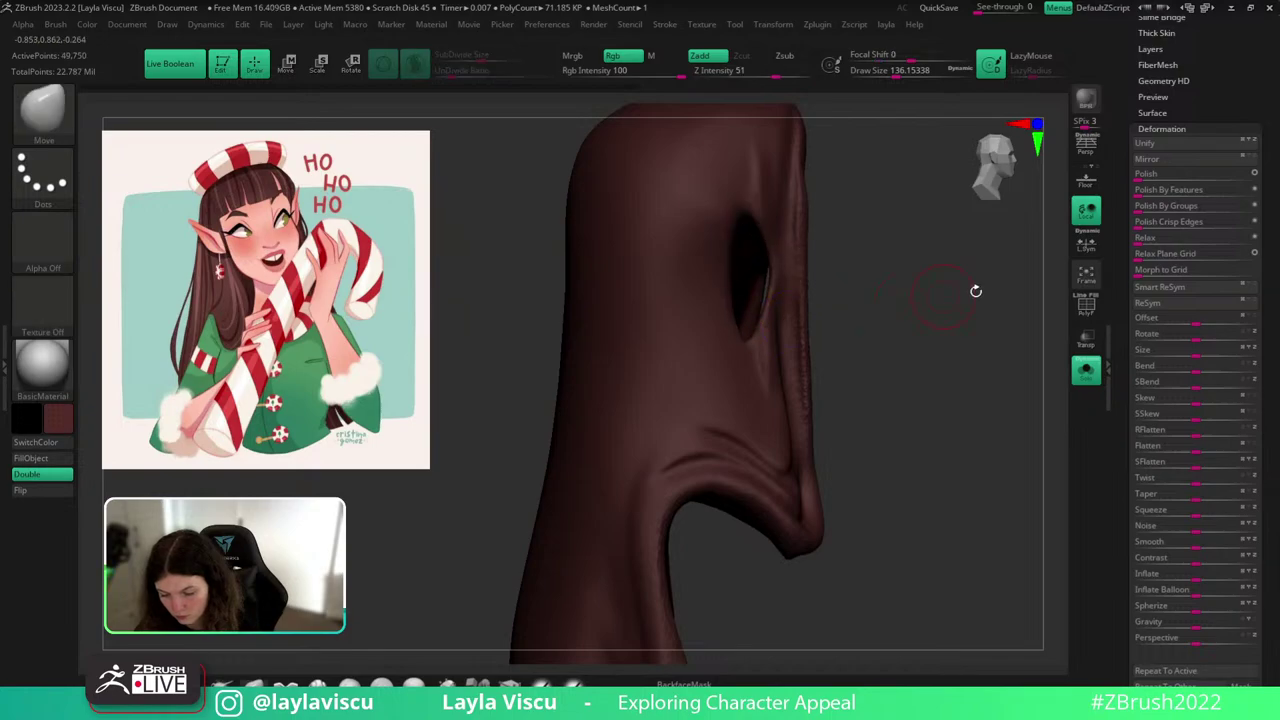
# Show the full character and reshape the hair opening around and below the ear with the Move brush, ending at draw size 140.
pyautogui.click(1085, 379)
pyautogui.moveTo(989, 354)
pyautogui.mouseDown()
pyautogui.moveTo(830, 352)
pyautogui.moveTo(997, 351)
pyautogui.mouseUp()
pyautogui.moveTo(425, 592); pyautogui.dragTo(375, 607)
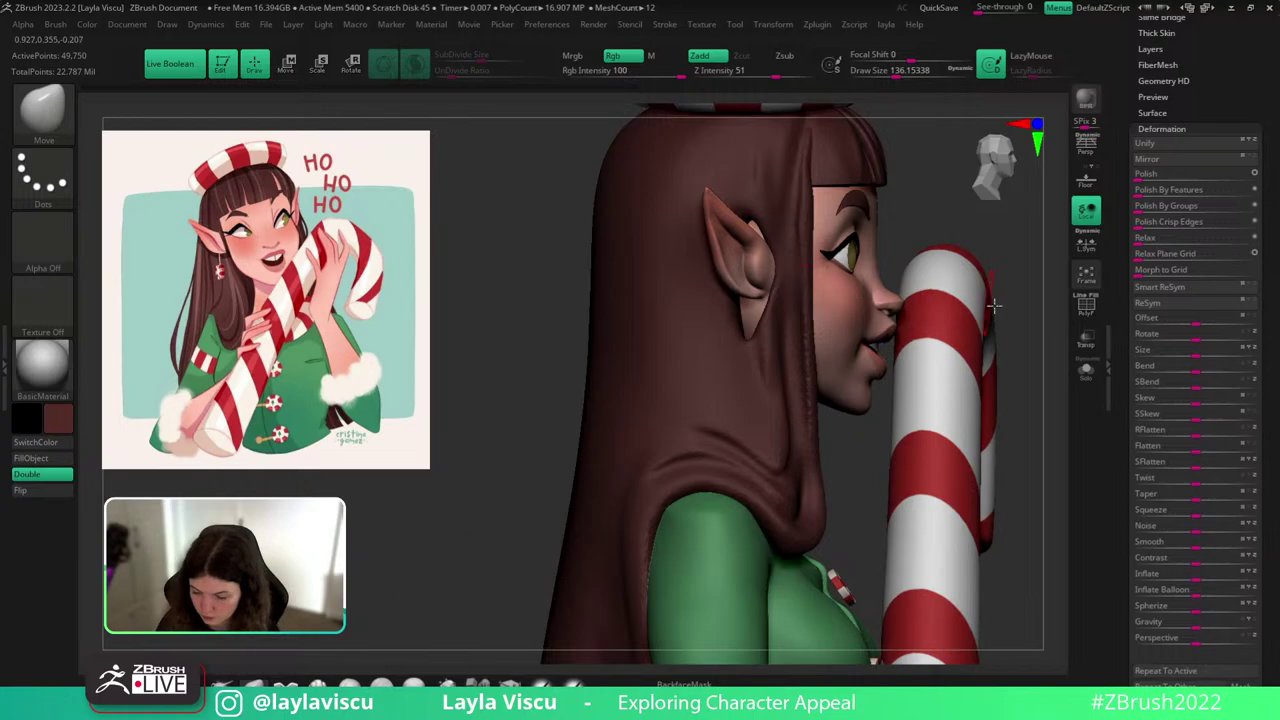
pyautogui.moveTo(1001, 306); pyautogui.dragTo(1020, 307)
pyautogui.press('b')
pyautogui.press('m')
pyautogui.press('v')
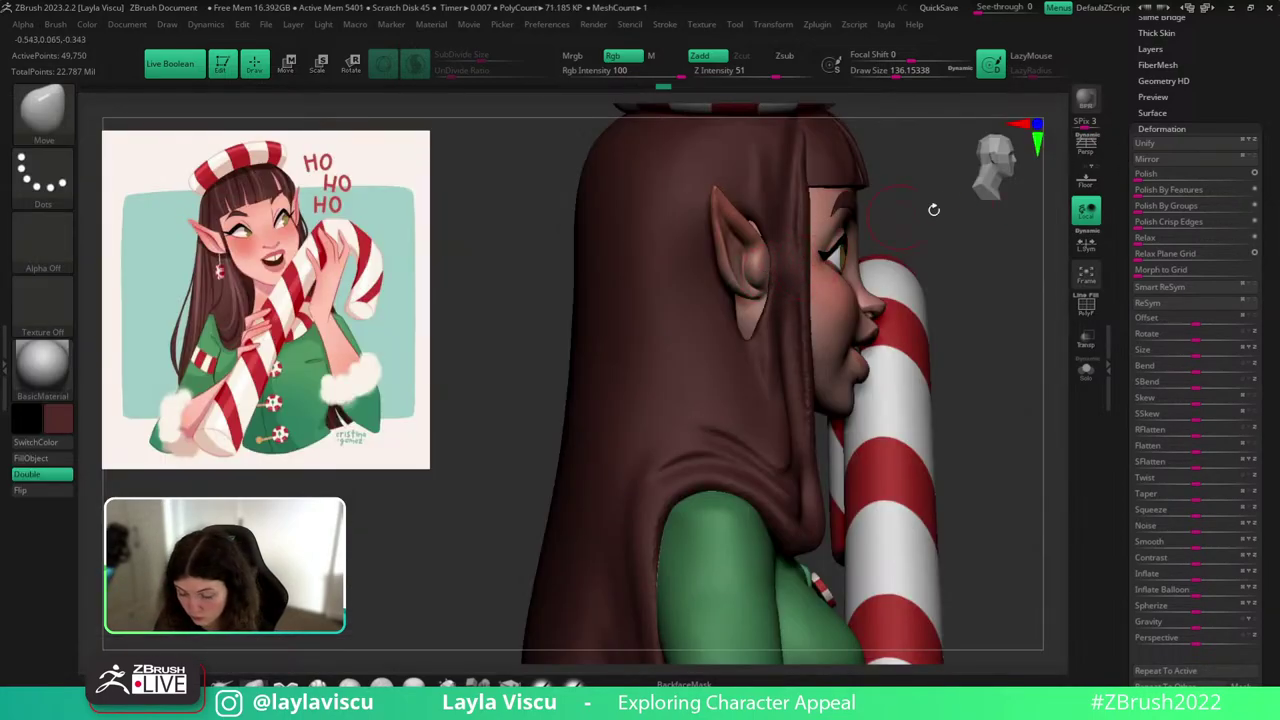
pyautogui.moveTo(933, 209); pyautogui.dragTo(729, 209)
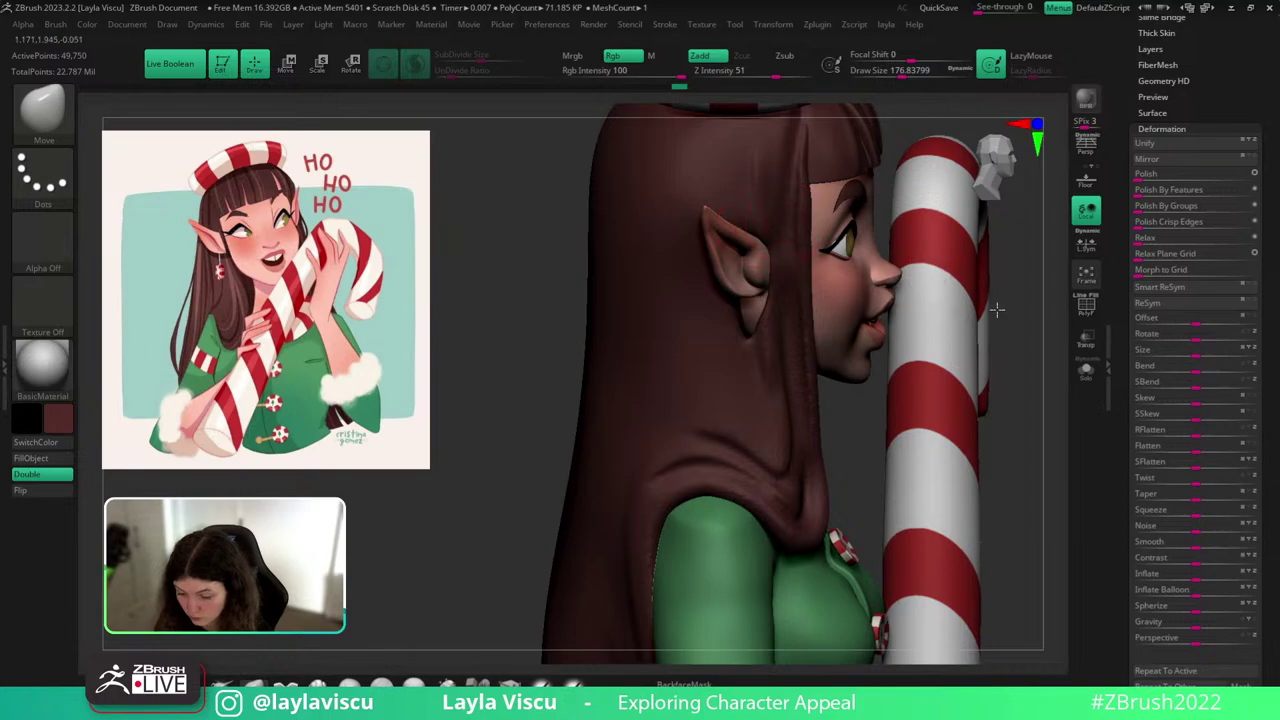
pyautogui.moveTo(997, 310); pyautogui.dragTo(1054, 396)
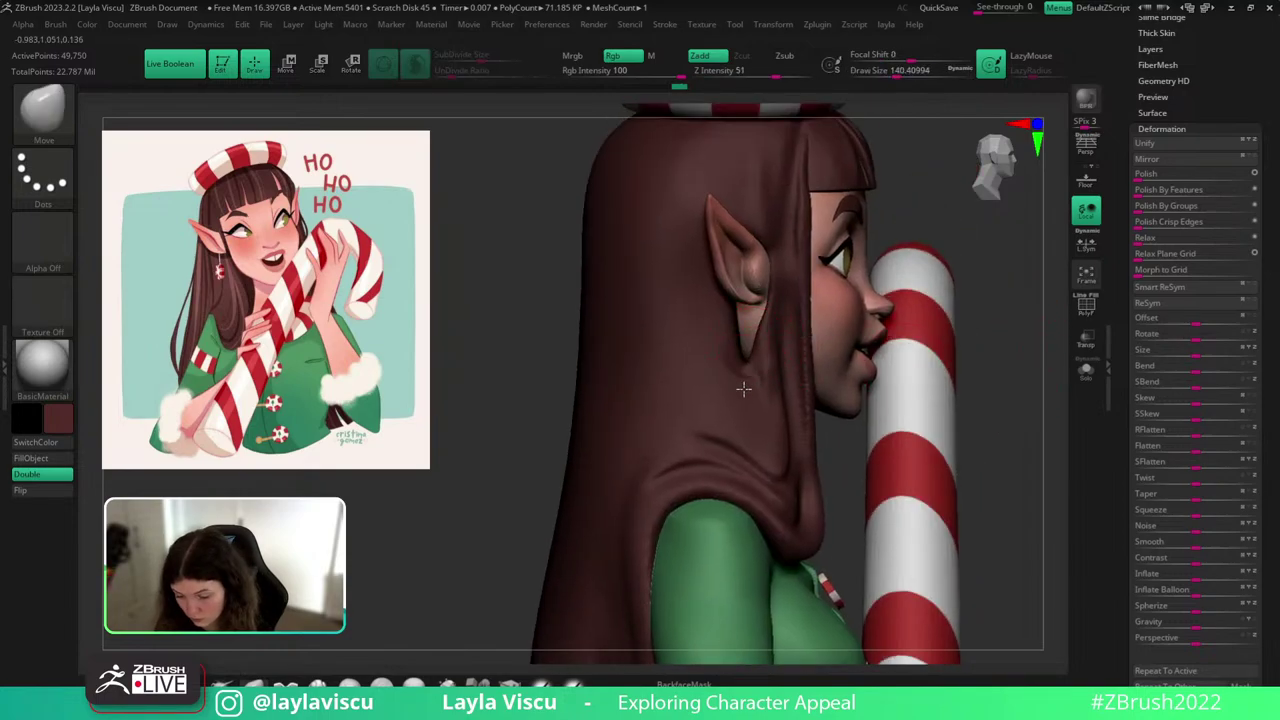
# Sculpt strand folds into the hair below the ear with the Folly_Hair brush at a draw size of about 140.
pyautogui.keyDown('ctrl'); pyautogui.moveTo(859, 374); pyautogui.dragTo(954, 306, button='right'); pyautogui.keyUp('ctrl')
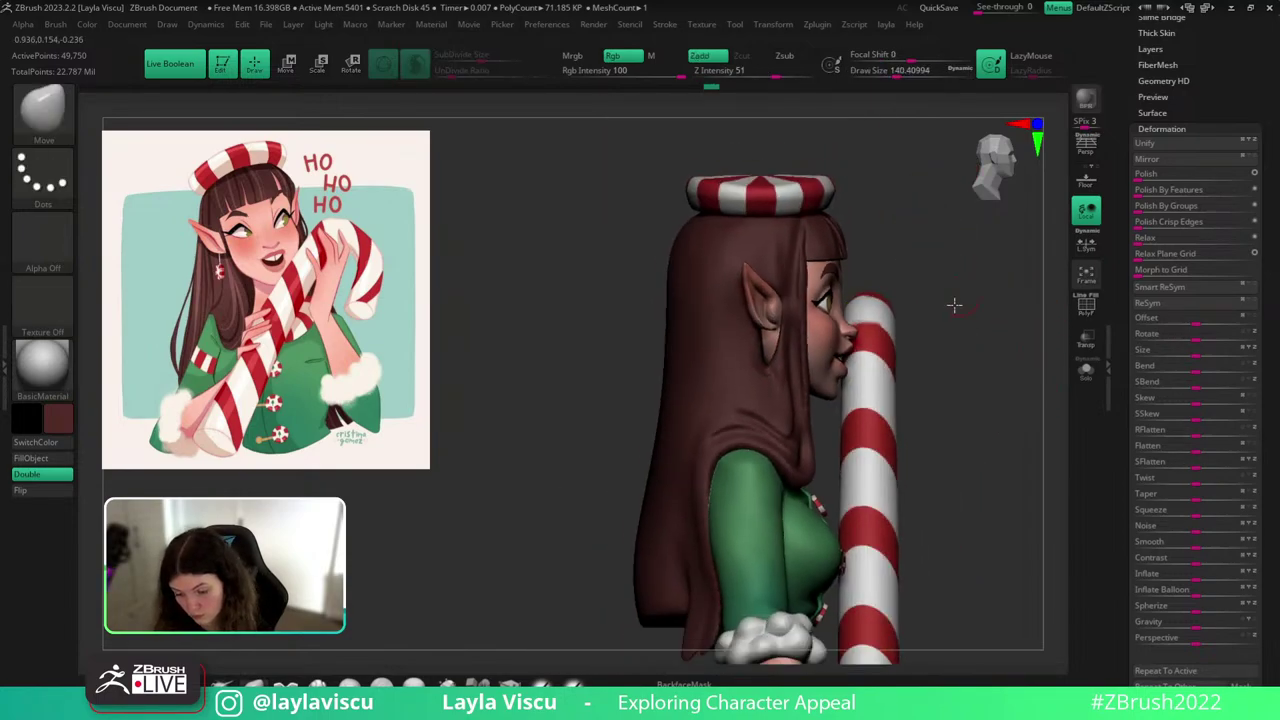
pyautogui.moveTo(954, 306)
pyautogui.mouseDown()
pyautogui.moveTo(890, 302)
pyautogui.moveTo(949, 300)
pyautogui.mouseUp()
pyautogui.press('b')
pyautogui.press('d')
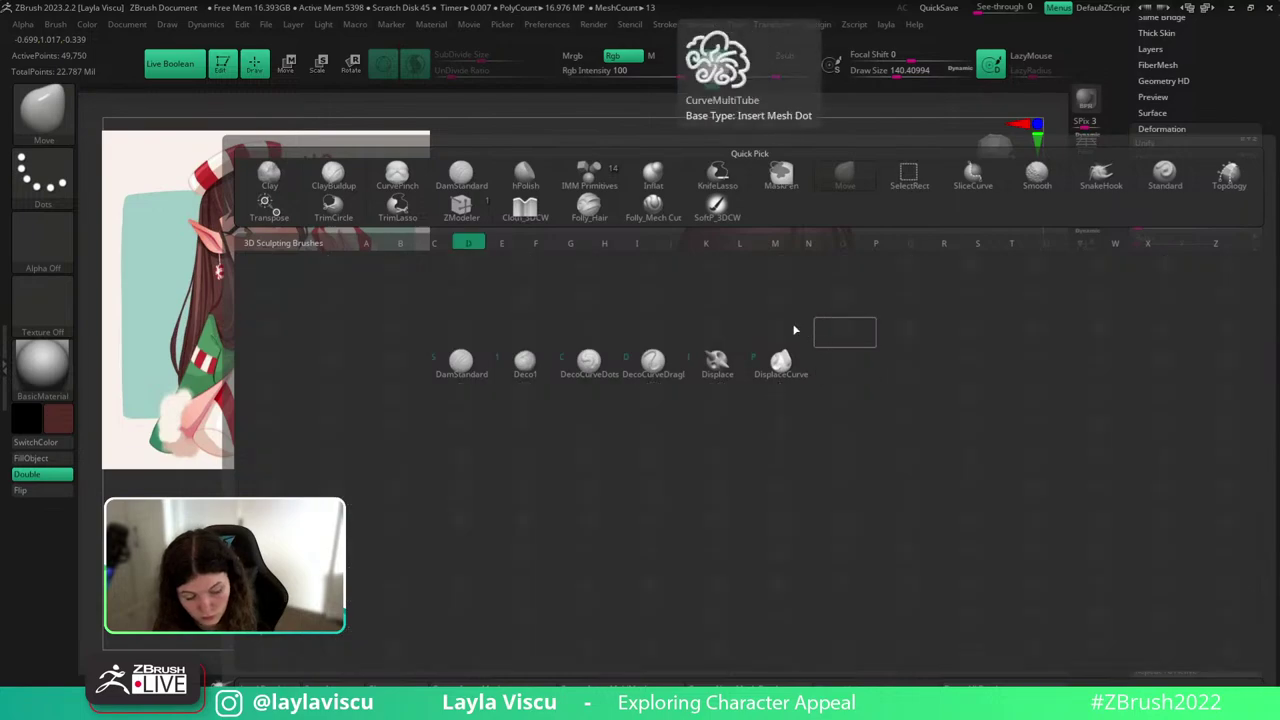
pyautogui.press('b')
pyautogui.press('f')
pyautogui.press('h')
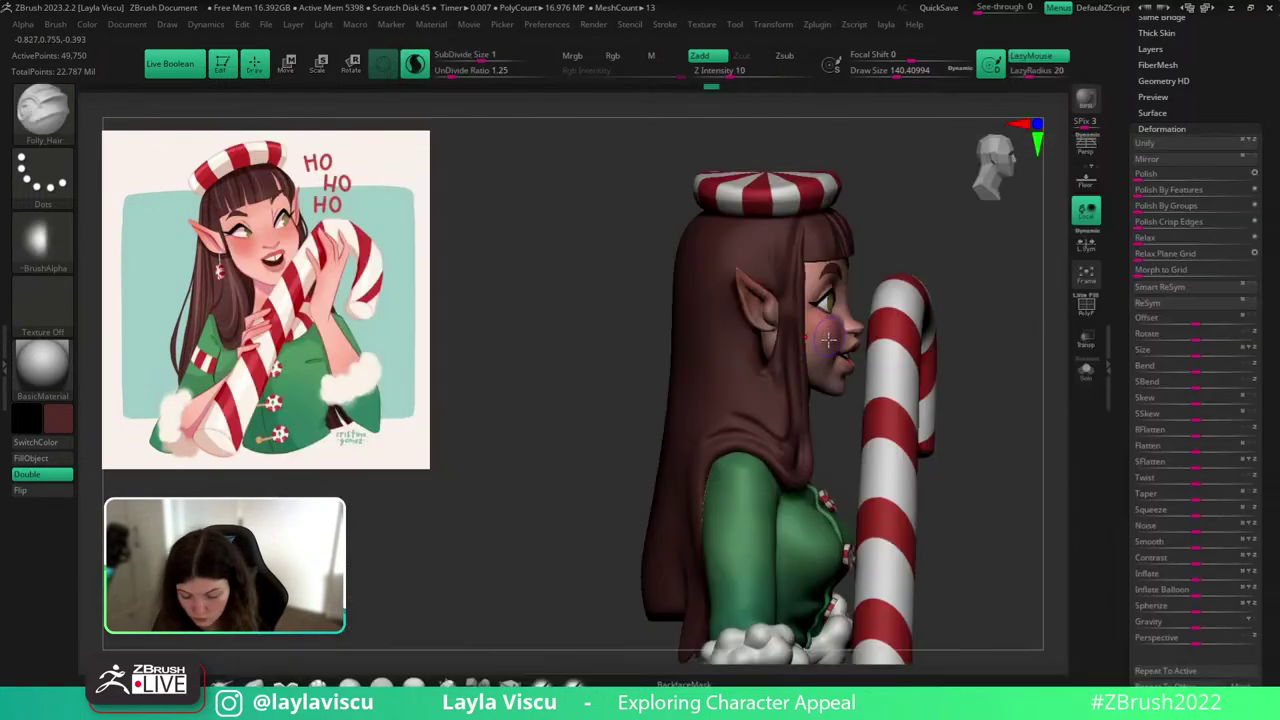
pyautogui.moveTo(763, 343)
pyautogui.keyDown('ctrl'); pyautogui.mouseDown(button='right')
pyautogui.moveTo(780, 400)
pyautogui.moveTo(760, 395)
pyautogui.mouseUp(button='right'); pyautogui.keyUp('ctrl')
pyautogui.moveTo(735, 312)
pyautogui.mouseDown()
pyautogui.moveTo(708, 431)
pyautogui.moveTo(636, 407)
pyautogui.mouseUp()
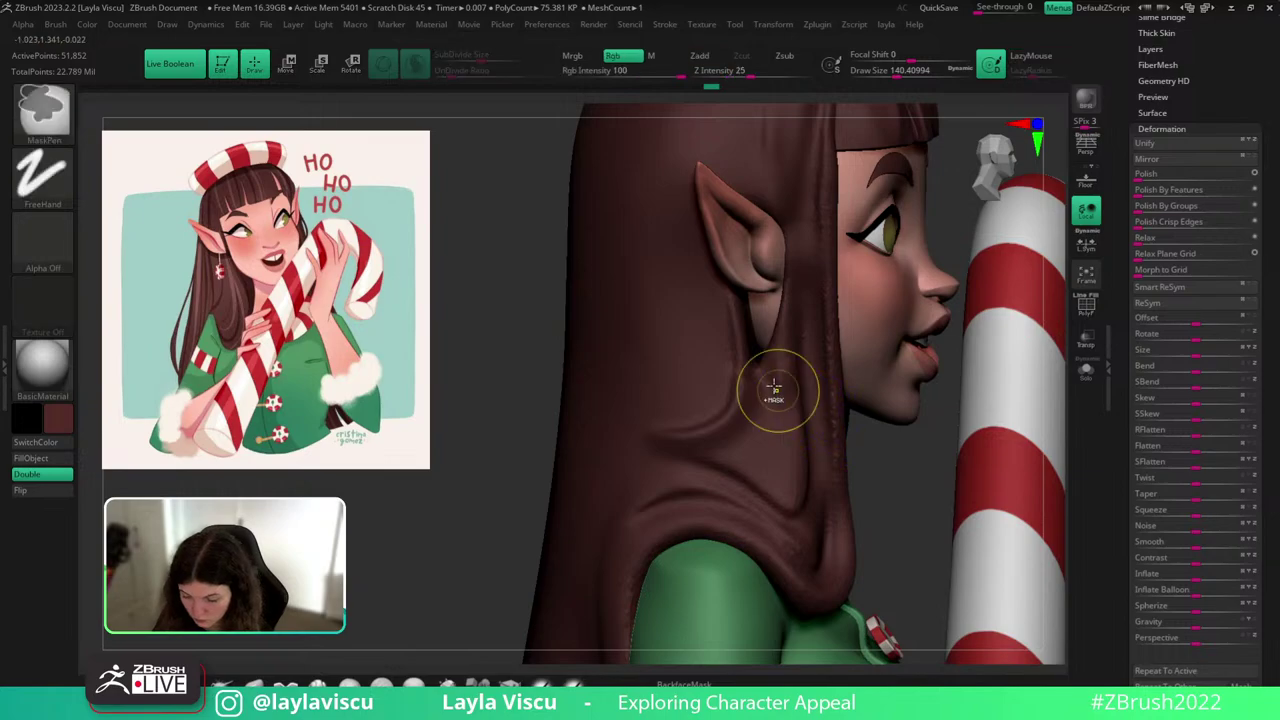
pyautogui.hotkey('ctrl', 'z')
pyautogui.moveTo(785, 337)
pyautogui.mouseDown()
pyautogui.moveTo(754, 462)
pyautogui.moveTo(611, 518)
pyautogui.mouseUp()
pyautogui.keyDown('ctrl'); pyautogui.moveTo(864, 446); pyautogui.dragTo(880, 310, button='right'); pyautogui.keyUp('ctrl')
pyautogui.moveTo(960, 420)
pyautogui.mouseDown(button='right')
pyautogui.moveTo(1026, 425)
pyautogui.moveTo(992, 442)
pyautogui.mouseUp(button='right')
pyautogui.keyDown('ctrl'); pyautogui.moveTo(786, 343); pyautogui.dragTo(788, 405, button='right'); pyautogui.keyUp('ctrl')
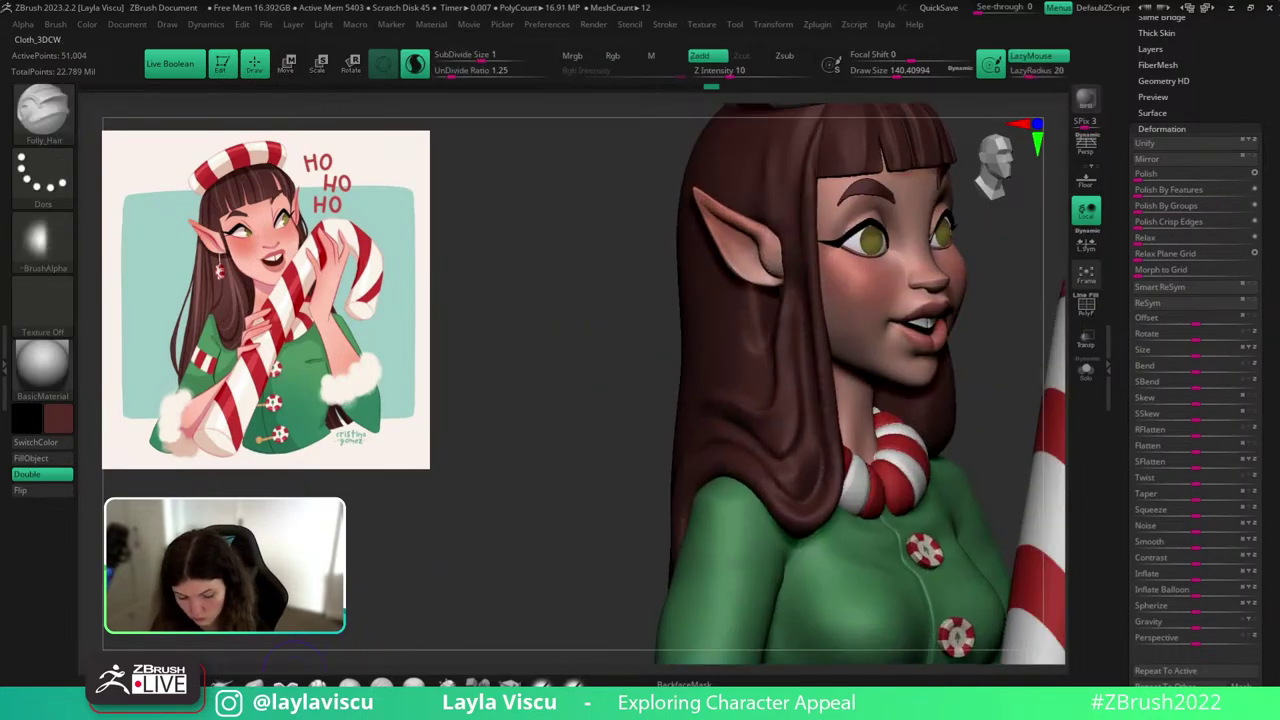
# Reshape the hair below the ear with the Move brush at a draw size of about 202.
pyautogui.press('b')
pyautogui.press('m')
pyautogui.press('v')
pyautogui.moveTo(455, 508); pyautogui.dragTo(355, 500)
pyautogui.press('s')
pyautogui.moveTo(775, 333); pyautogui.dragTo(785, 334)
pyautogui.hotkey('ctrl', 'z')
pyautogui.keyDown('ctrl'); pyautogui.moveTo(815, 308); pyautogui.dragTo(850, 225, button='right'); pyautogui.keyUp('ctrl')
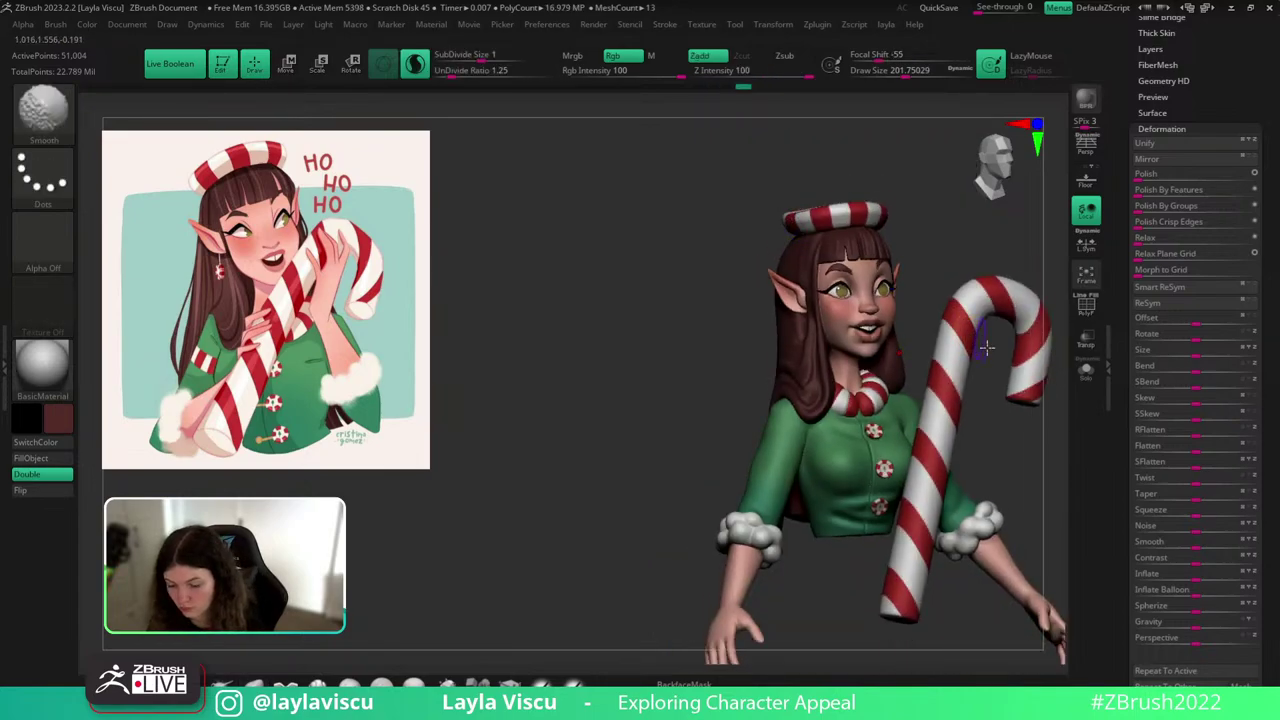
pyautogui.keyDown('shift'); pyautogui.moveTo(988, 349); pyautogui.dragTo(986, 466, button='right'); pyautogui.keyUp('shift')
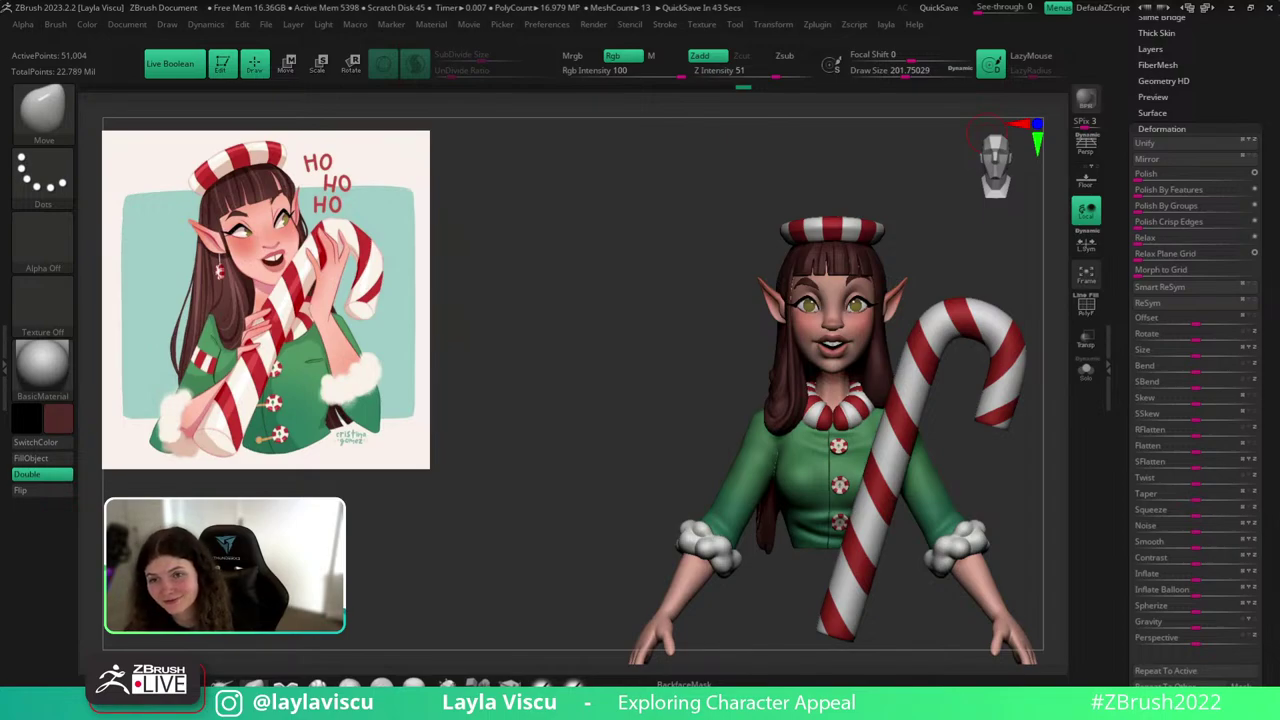
pyautogui.moveTo(965, 270); pyautogui.dragTo(912, 560, button='right')
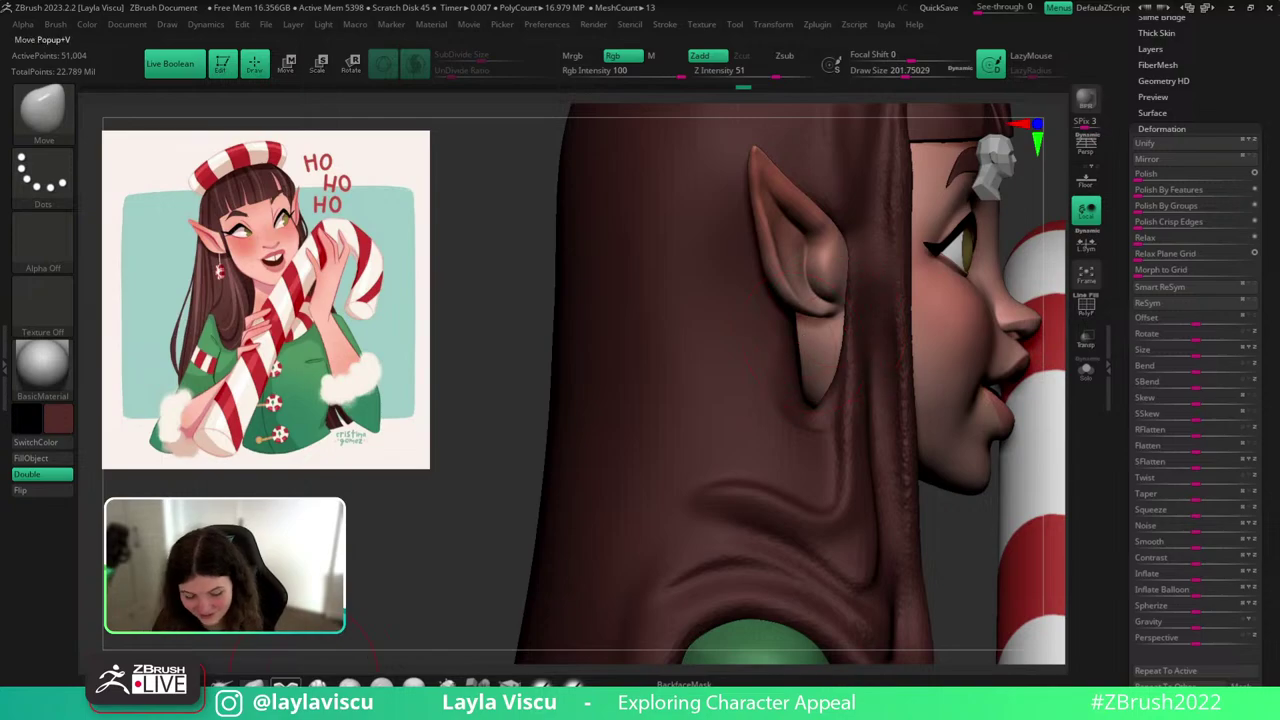
# Adjust the hair strand directly in front of the ear with the Move brush at a draw size of about 140.
pyautogui.press('b')
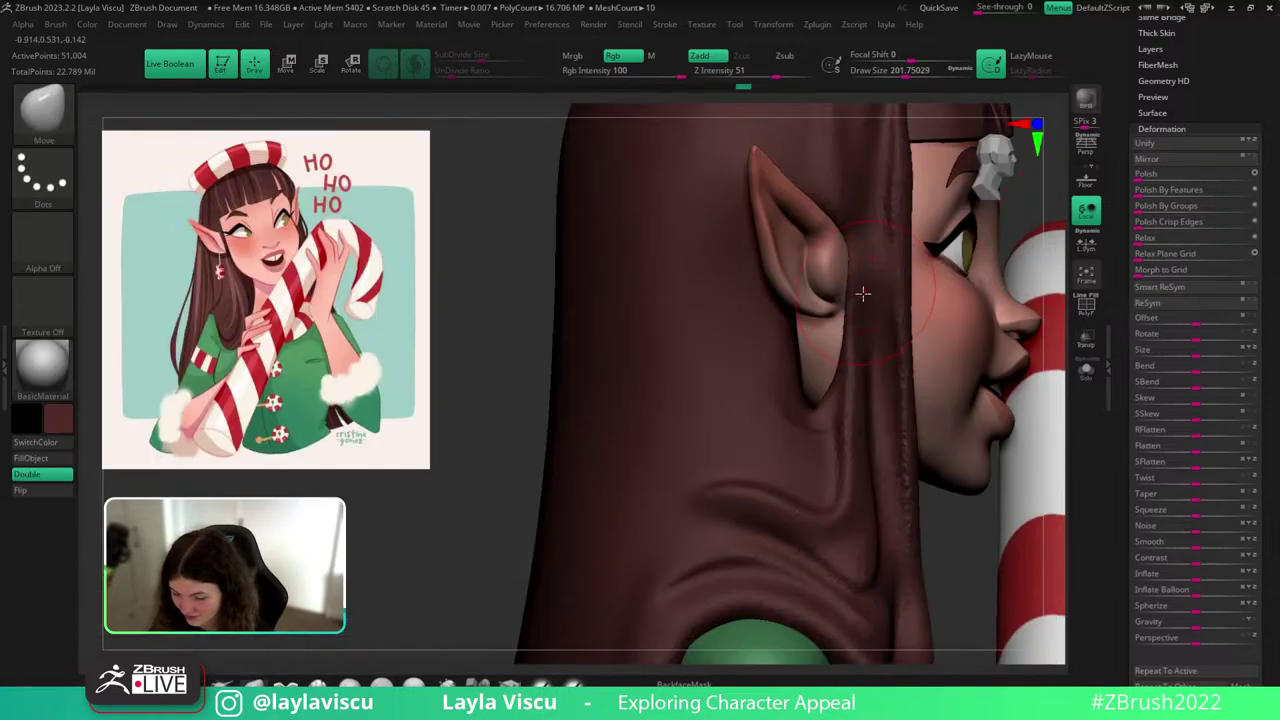
pyautogui.press('s')
pyautogui.moveTo(863, 294); pyautogui.dragTo(852, 292)
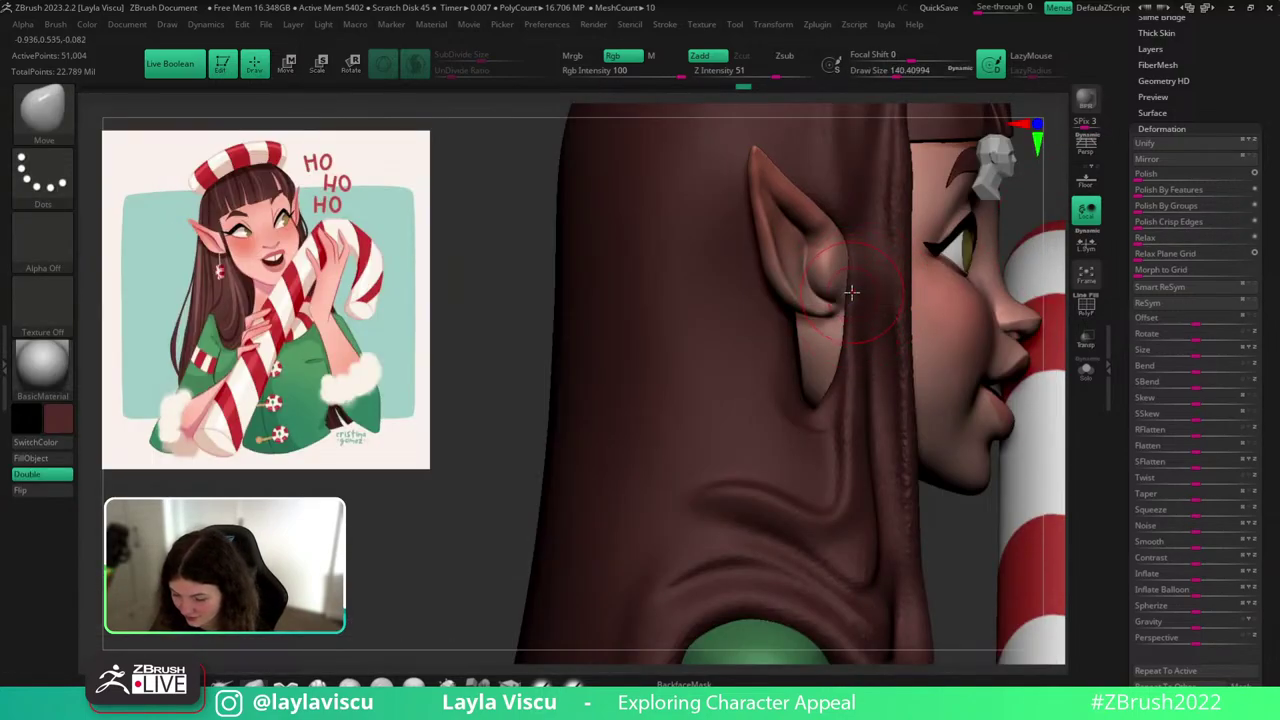
pyautogui.moveTo(955, 517); pyautogui.dragTo(700, 554, button='right')
pyautogui.moveTo(762, 410); pyautogui.dragTo(791, 372, button='right')
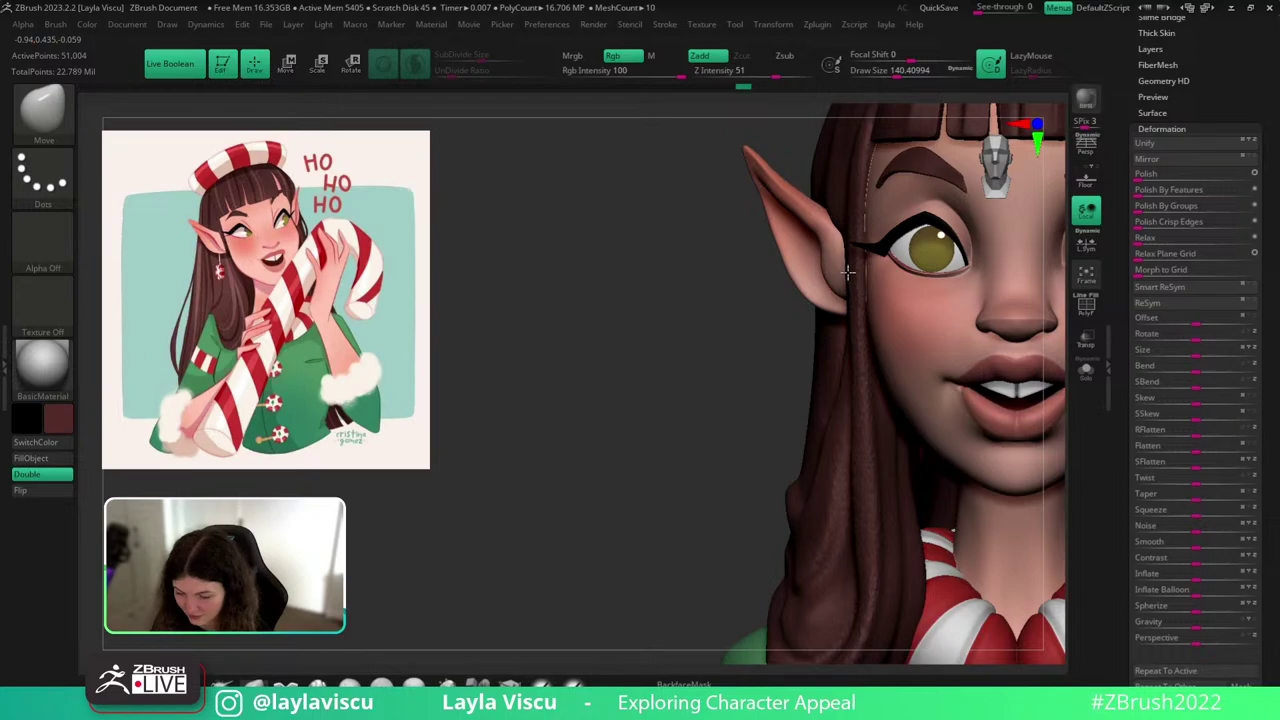
pyautogui.moveTo(848, 272); pyautogui.dragTo(850, 274)
pyautogui.keyDown('ctrl'); pyautogui.moveTo(657, 423); pyautogui.dragTo(655, 370, button='right'); pyautogui.keyUp('ctrl')
pyautogui.moveTo(650, 490)
pyautogui.mouseDown(button='right')
pyautogui.moveTo(717, 494)
pyautogui.moveTo(850, 470)
pyautogui.mouseUp(button='right')
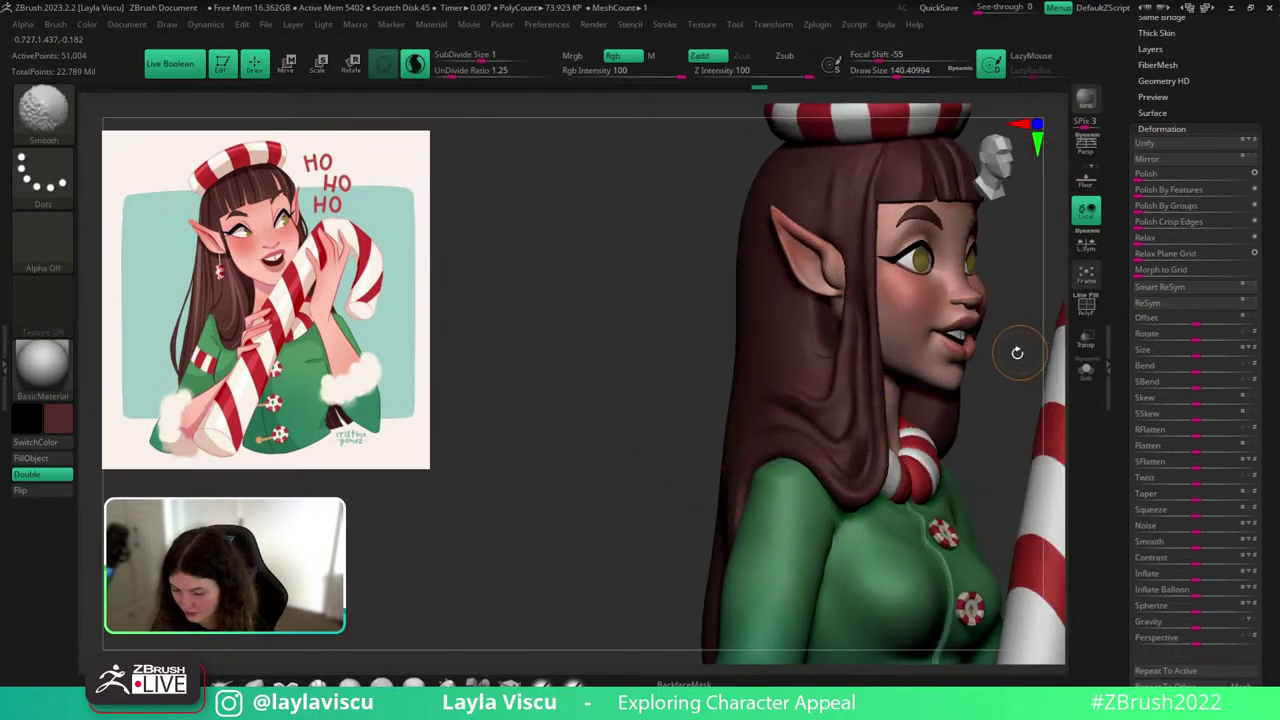
pyautogui.keyDown('shift'); pyautogui.moveTo(1017, 353); pyautogui.dragTo(1011, 404, button='right'); pyautogui.keyUp('shift')
# Turn on BackfaceMask and reshape the hair around the opening under the earlobe with the Move brush, ending at draw size about 338.
pyautogui.keyDown('ctrl'); pyautogui.moveTo(846, 360); pyautogui.dragTo(827, 416, button='right'); pyautogui.keyUp('ctrl')
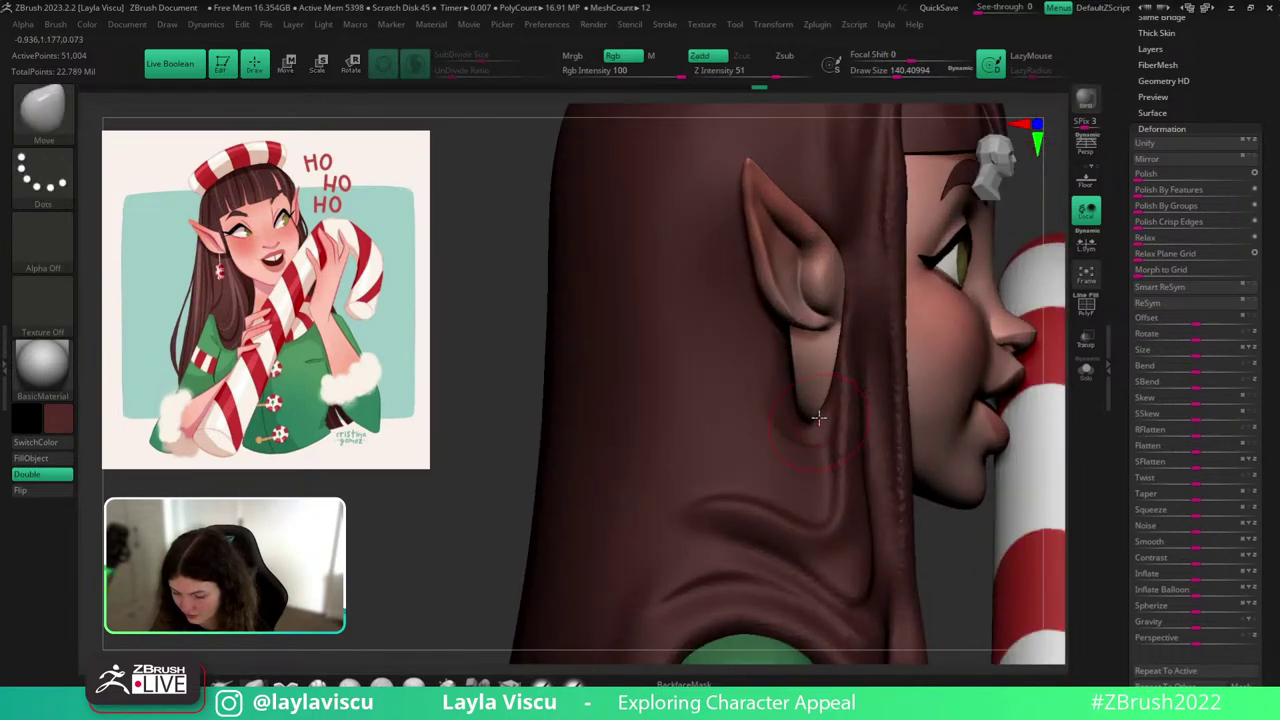
pyautogui.press('s')
pyautogui.moveTo(819, 418); pyautogui.dragTo(816, 418)
pyautogui.keyDown('ctrl'); pyautogui.moveTo(837, 424); pyautogui.dragTo(835, 368, button='right'); pyautogui.keyUp('ctrl')
pyautogui.moveTo(1040, 455)
pyautogui.mouseDown(button='right')
pyautogui.moveTo(1080, 458)
pyautogui.moveTo(1020, 455)
pyautogui.mouseUp(button='right')
pyautogui.moveTo(1036, 380); pyautogui.dragTo(1069, 348, button='right')
pyautogui.press('s')
pyautogui.moveTo(837, 398); pyautogui.dragTo(830, 407)
pyautogui.click(685, 684)
pyautogui.press('s')
pyautogui.moveTo(826, 415); pyautogui.dragTo(820, 417)
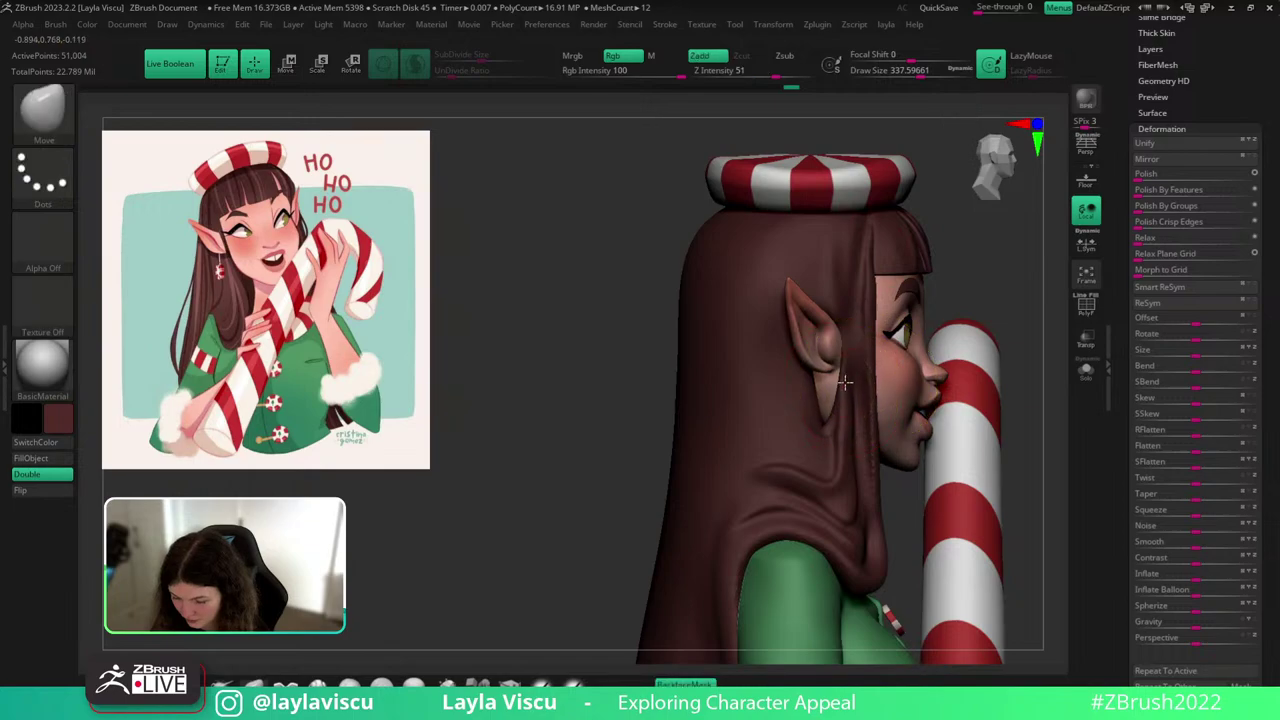
pyautogui.keyDown('ctrl'); pyautogui.moveTo(850, 392); pyautogui.dragTo(832, 421, button='right'); pyautogui.keyUp('ctrl')
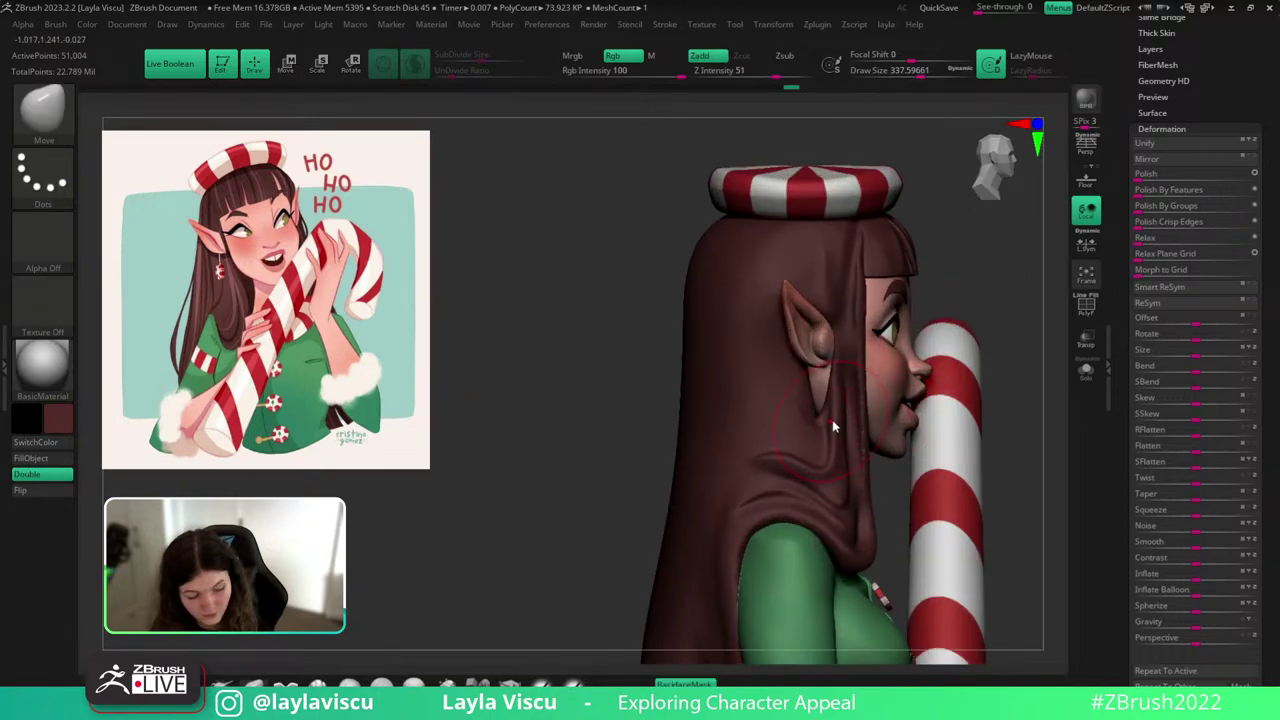
# Sculpt strand strokes into the hair beneath the ear opening with the Folly_Hair brush at a draw size of about 104.
pyautogui.press('b')
pyautogui.press('f')
pyautogui.press('h')
pyautogui.press('s')
pyautogui.moveTo(826, 421); pyautogui.dragTo(820, 422)
pyautogui.moveTo(882, 360); pyautogui.dragTo(865, 376, button='right')
pyautogui.press('s')
pyautogui.moveTo(803, 435); pyautogui.dragTo(783, 435)
# Smooth the hair behind and below the ear opening, undoing the last stroke.
pyautogui.keyDown('shift'); pyautogui.moveTo(805, 428); pyautogui.dragTo(814, 352); pyautogui.keyUp('shift')
pyautogui.moveTo(934, 454); pyautogui.dragTo(965, 438, button='right')
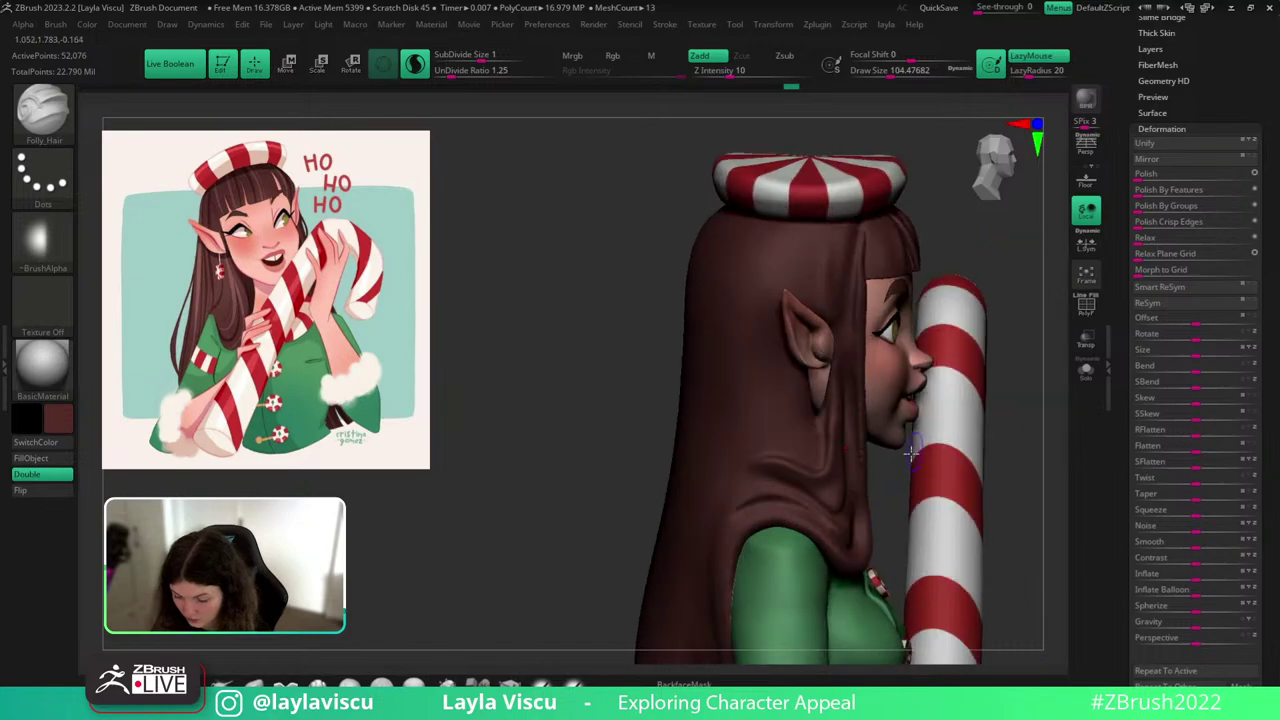
pyautogui.keyDown('shift'); pyautogui.moveTo(784, 420); pyautogui.dragTo(770, 440); pyautogui.keyUp('shift')
pyautogui.keyDown('shift'); pyautogui.moveTo(819, 387); pyautogui.dragTo(807, 372); pyautogui.keyUp('shift')
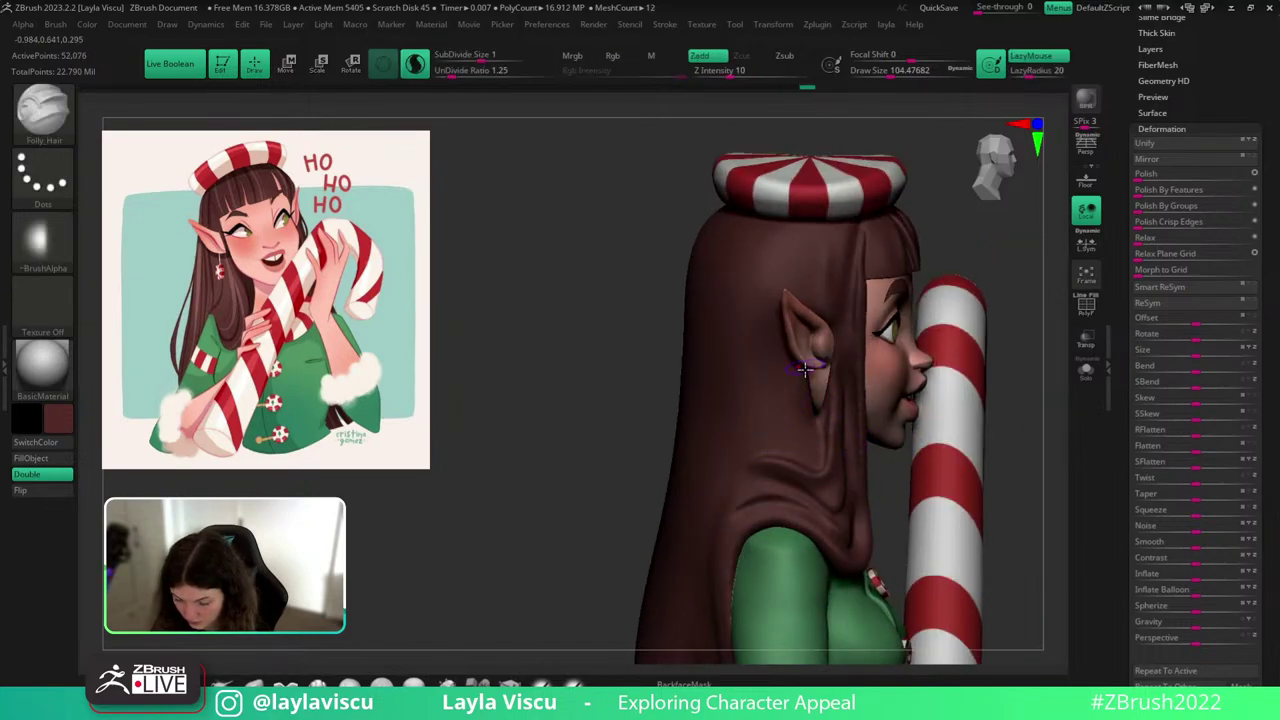
pyautogui.hotkey('ctrl', 'z')
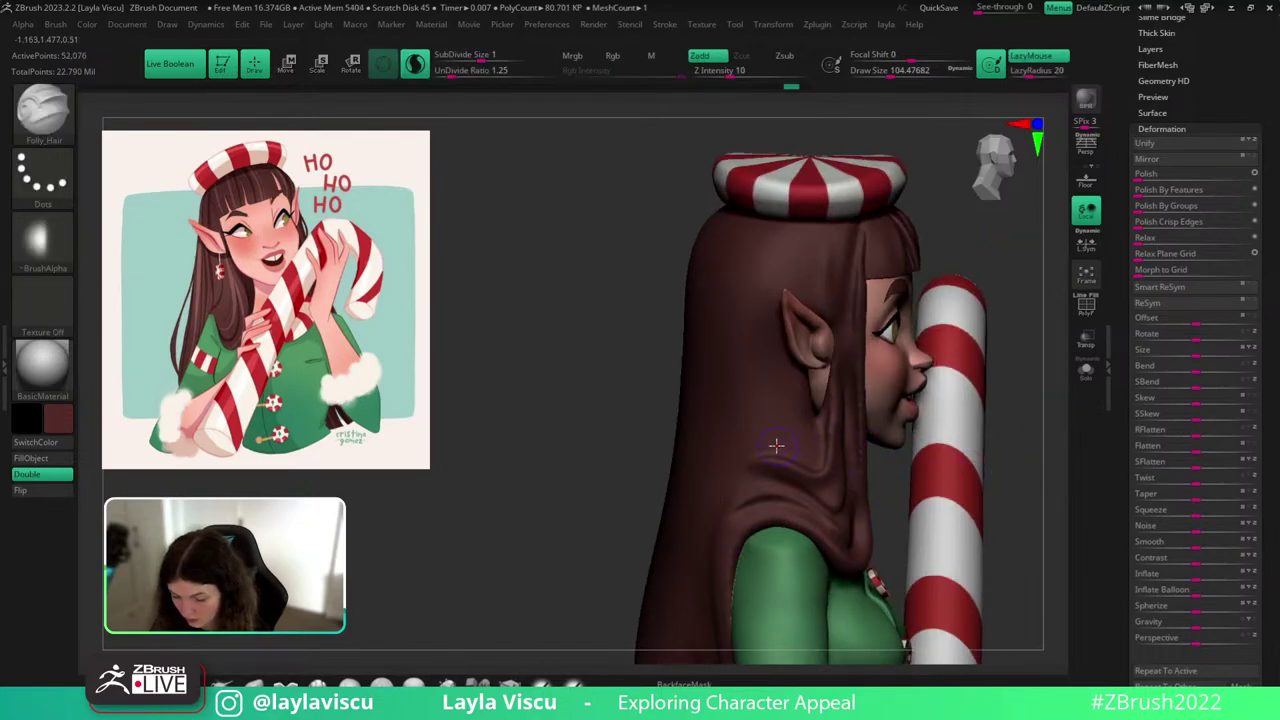
pyautogui.keyDown('ctrl'); pyautogui.moveTo(818, 384); pyautogui.dragTo(886, 567, button='right'); pyautogui.keyUp('ctrl')
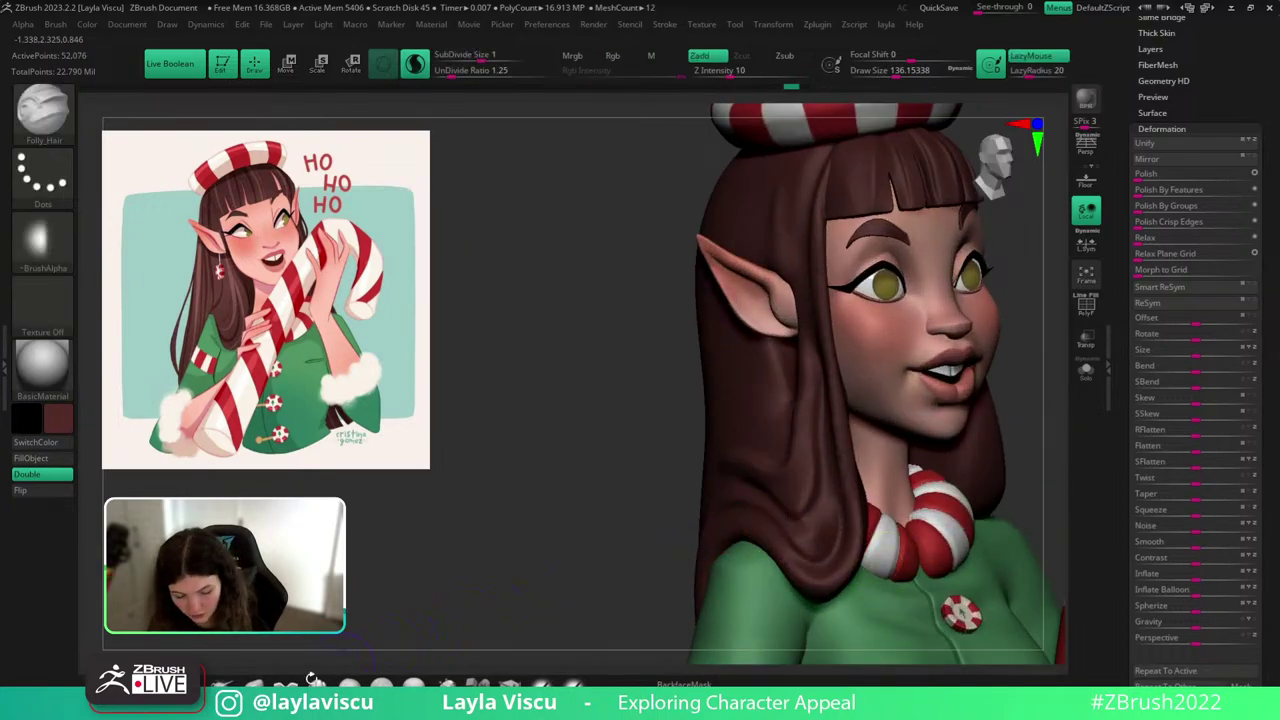
# Reshape the hair folds between the ear and the shoulder with the Move brush, ending at a draw size of about 212.
pyautogui.click(256, 684)
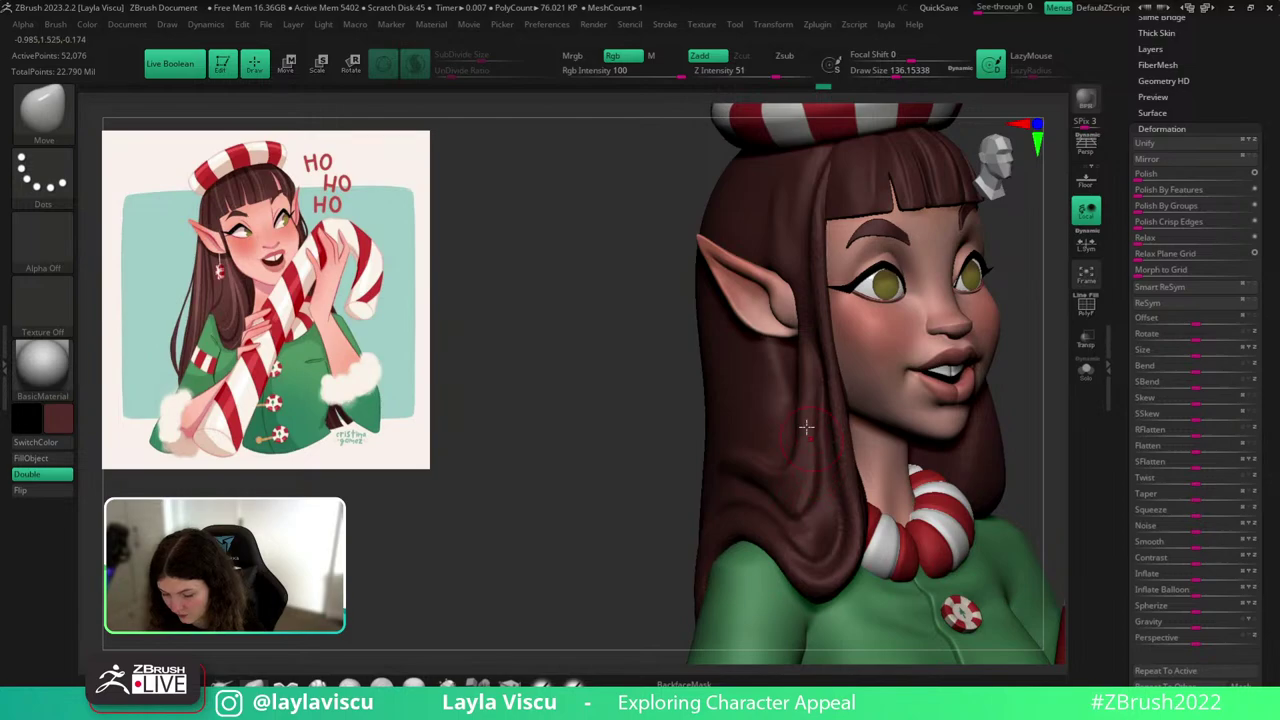
pyautogui.keyDown('ctrl'); pyautogui.moveTo(823, 377); pyautogui.dragTo(930, 250, button='right'); pyautogui.keyUp('ctrl')
pyautogui.moveTo(1110, 495)
pyautogui.mouseDown(button='right')
pyautogui.moveTo(1014, 509)
pyautogui.moveTo(1095, 505)
pyautogui.mouseUp(button='right')
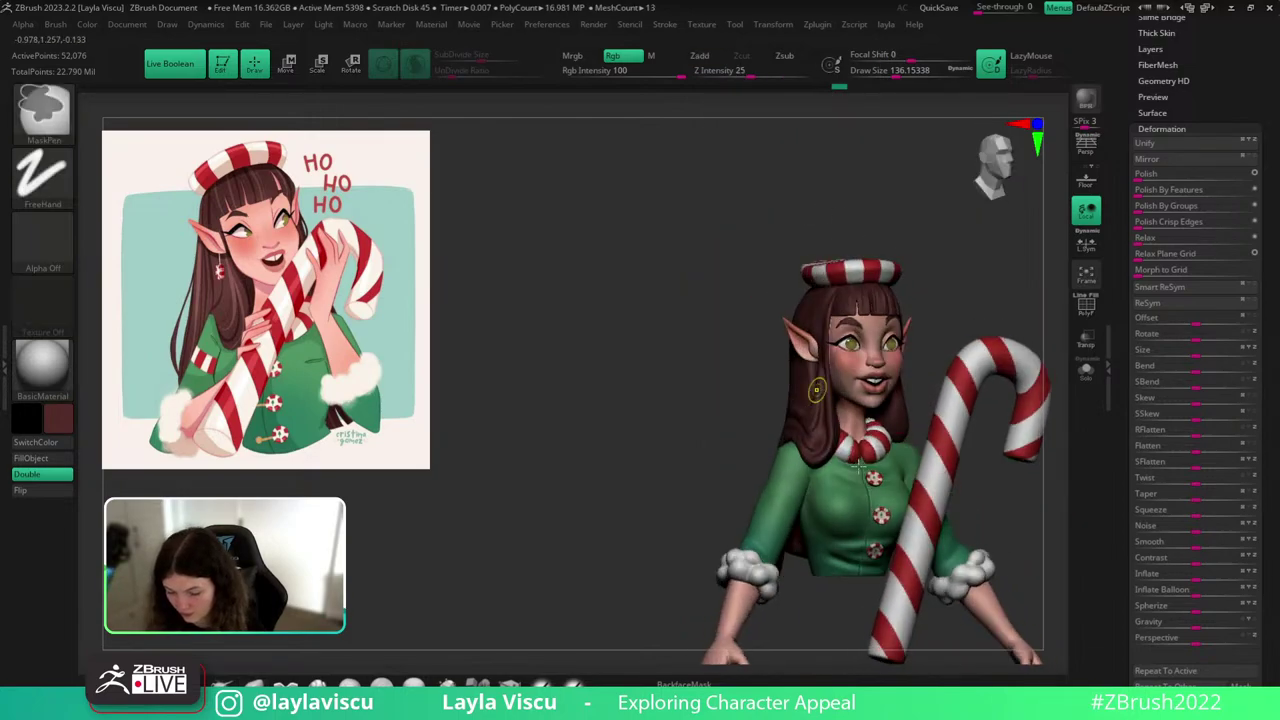
pyautogui.keyDown('ctrl'); pyautogui.moveTo(820, 394); pyautogui.dragTo(674, 569, button='right'); pyautogui.keyUp('ctrl')
pyautogui.moveTo(673, 569); pyautogui.dragTo(823, 400)
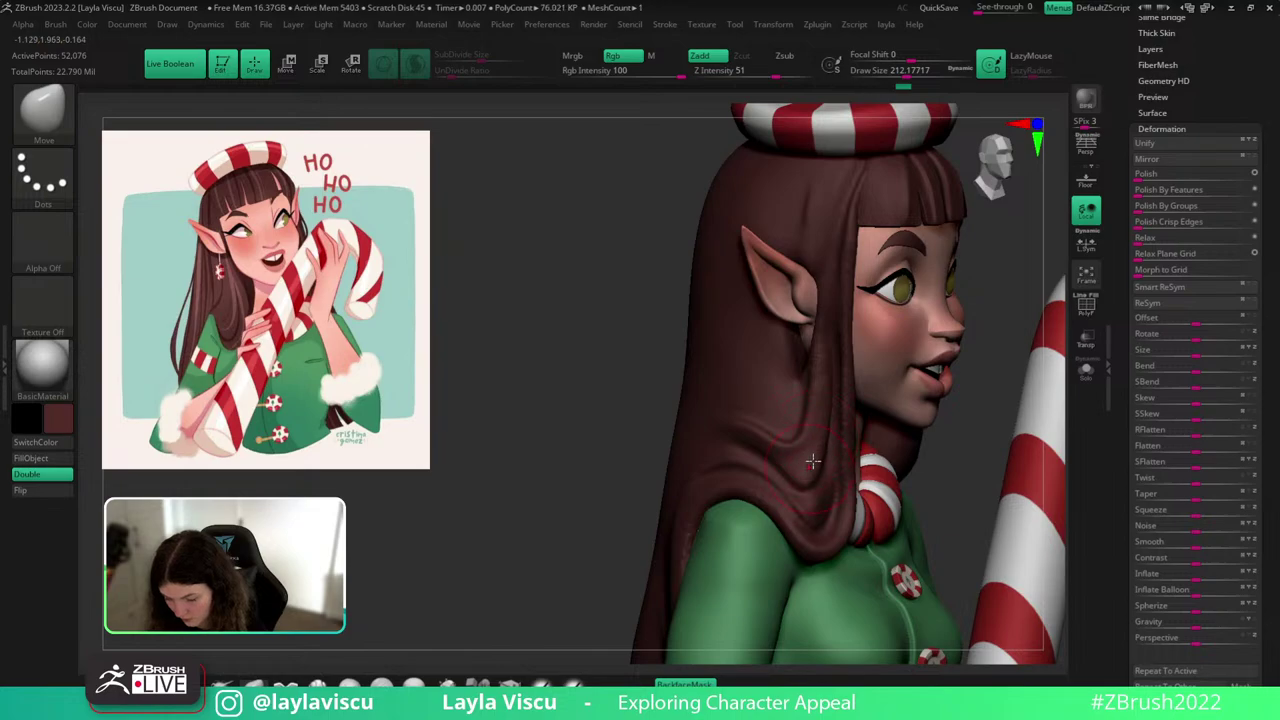
# Smooth the long hair strand running down in front of the ear, ending at a draw size of about 94.
pyautogui.keyDown('shift'); pyautogui.moveTo(822, 464); pyautogui.dragTo(840, 377); pyautogui.keyUp('shift')
pyautogui.keyDown('shift'); pyautogui.moveTo(829, 446); pyautogui.dragTo(836, 370); pyautogui.keyUp('shift')
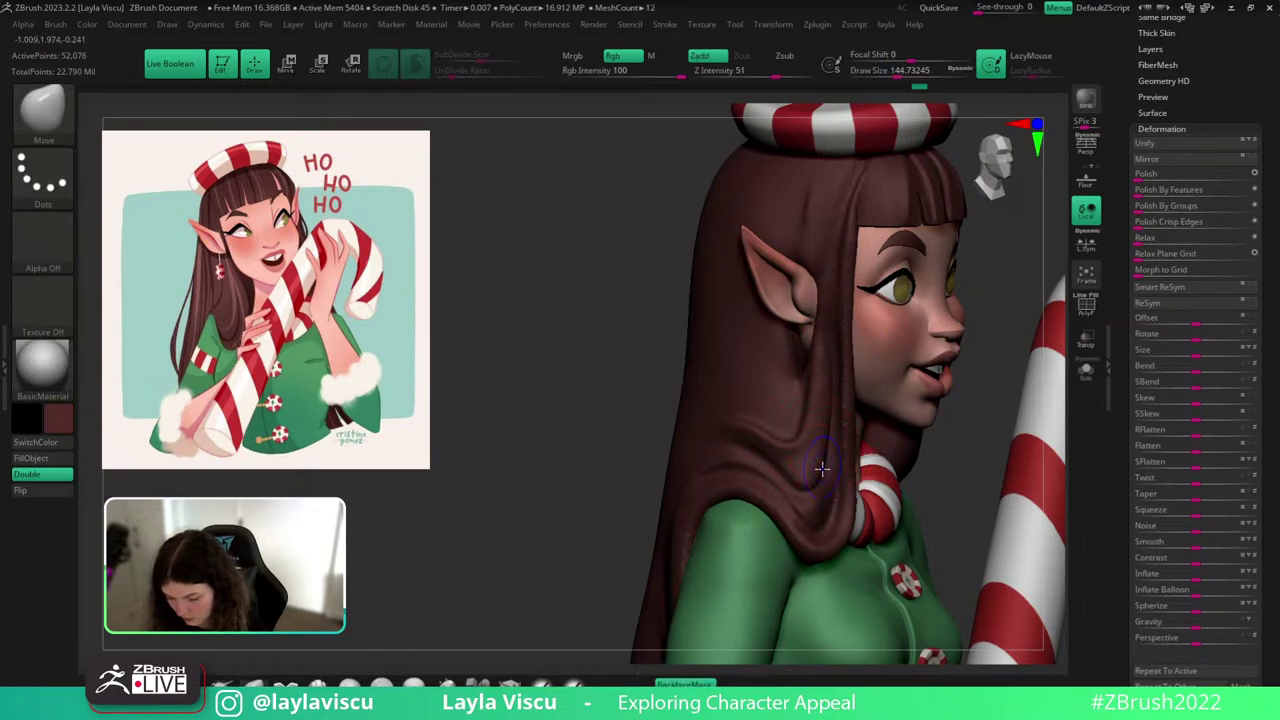
pyautogui.keyDown('shift'); pyautogui.moveTo(814, 466); pyautogui.dragTo(831, 286); pyautogui.keyUp('shift')
pyautogui.hotkey('ctrl', 'z')
pyautogui.keyDown('shift'); pyautogui.moveTo(818, 457); pyautogui.dragTo(832, 336); pyautogui.keyUp('shift')
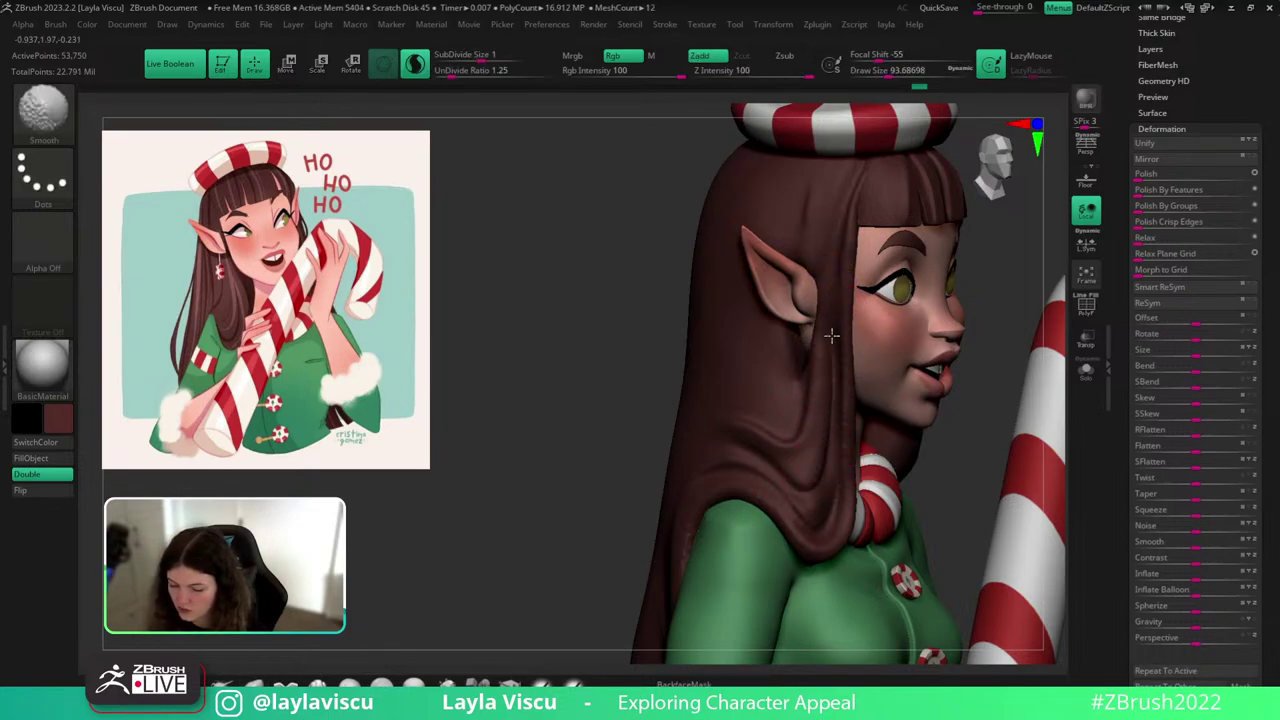
# Sculpt curved strands from the side hair toward the front lock with the Folly_Hair brush at a draw size of about 108.
pyautogui.keyDown('ctrl'); pyautogui.moveTo(880, 472); pyautogui.dragTo(885, 370, button='right'); pyautogui.keyUp('ctrl')
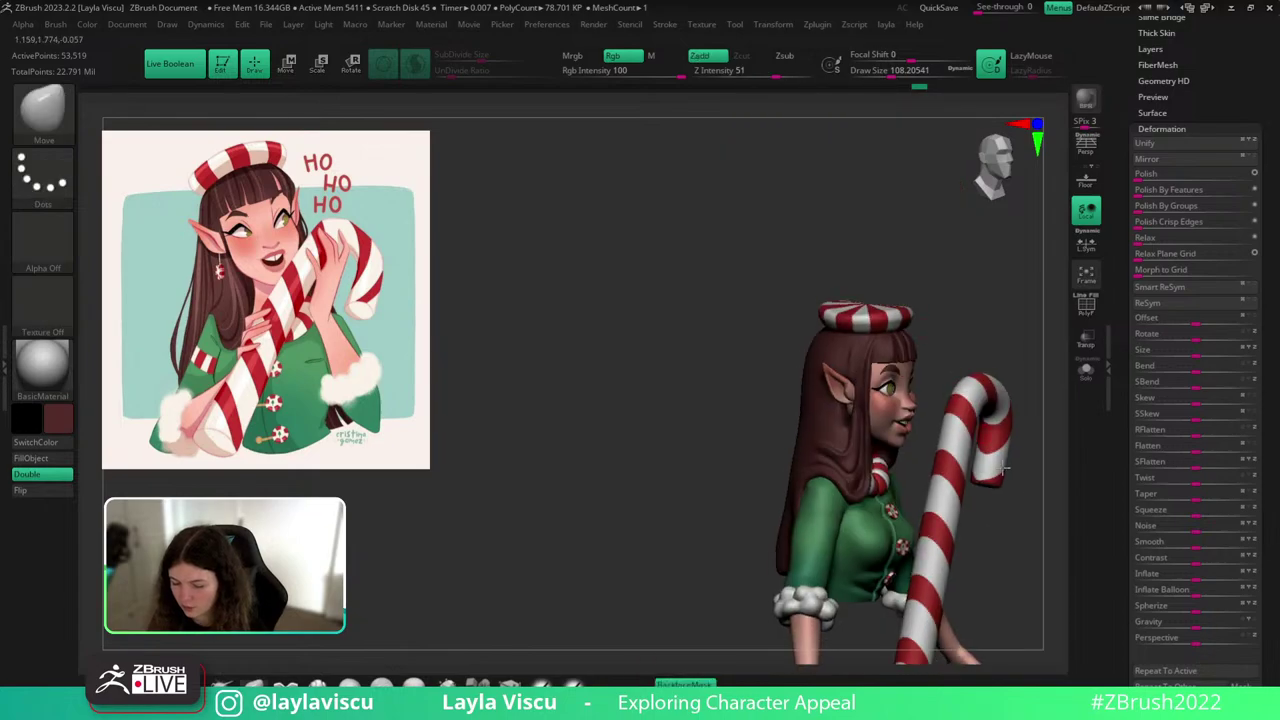
pyautogui.moveTo(1045, 510); pyautogui.dragTo(1008, 538, button='right')
pyautogui.moveTo(939, 434)
pyautogui.keyDown('ctrl'); pyautogui.mouseDown(button='right')
pyautogui.moveTo(850, 542)
pyautogui.moveTo(788, 575)
pyautogui.mouseUp(button='right'); pyautogui.keyUp('ctrl')
pyautogui.press('b')
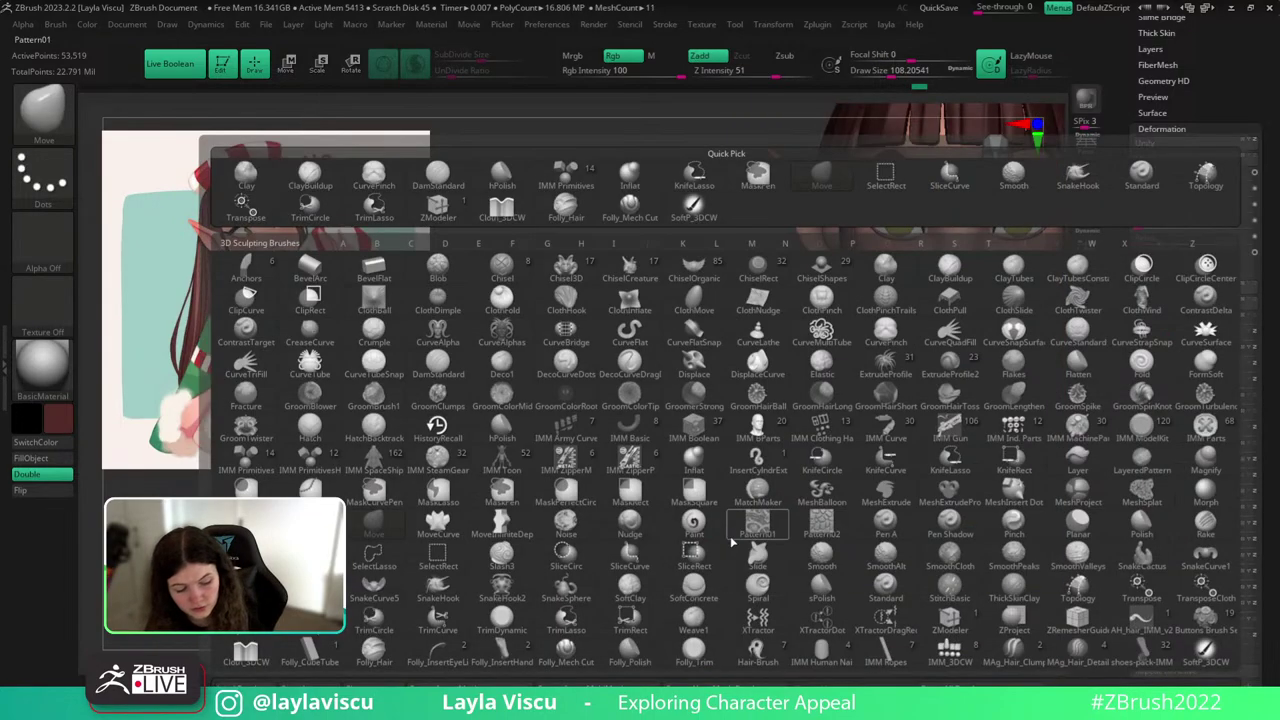
pyautogui.press('f')
pyautogui.press('h')
pyautogui.moveTo(669, 500)
pyautogui.mouseDown(button='right')
pyautogui.moveTo(785, 485)
pyautogui.moveTo(745, 450)
pyautogui.mouseUp(button='right')
pyautogui.moveTo(748, 401); pyautogui.dragTo(738, 405, button='right')
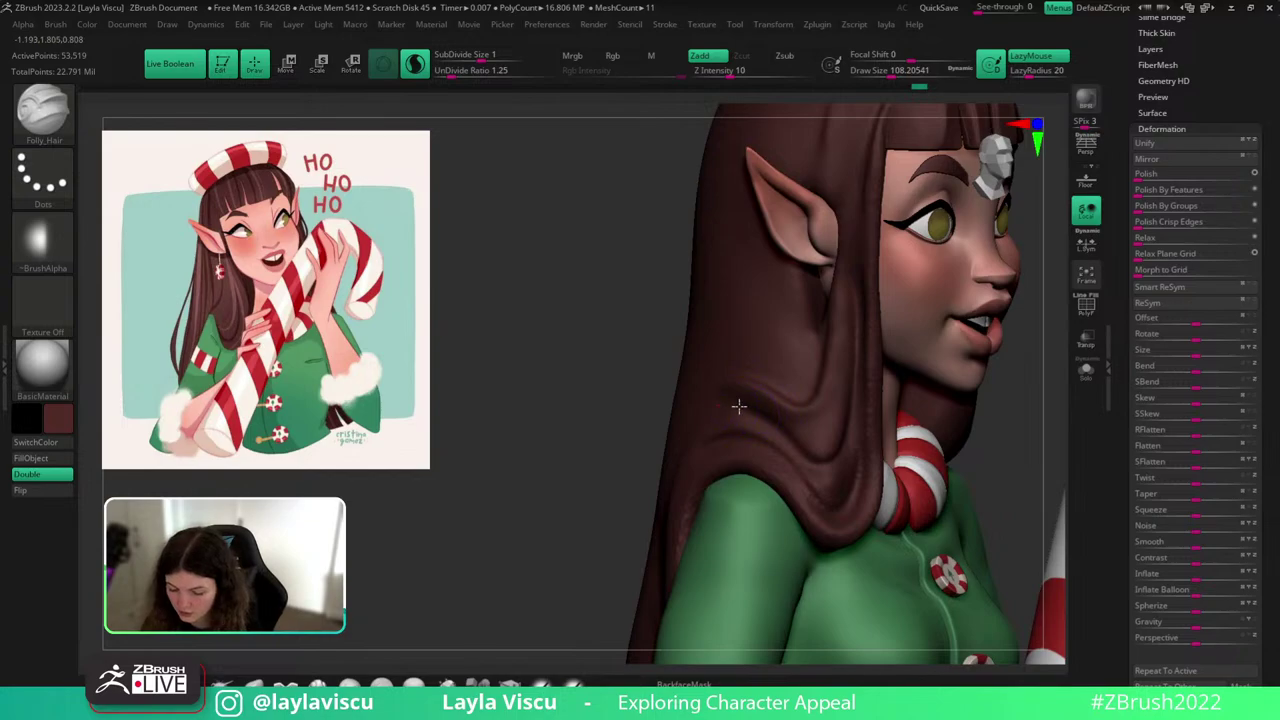
pyautogui.moveTo(738, 406); pyautogui.dragTo(811, 461)
pyautogui.hotkey('ctrl', 'z')
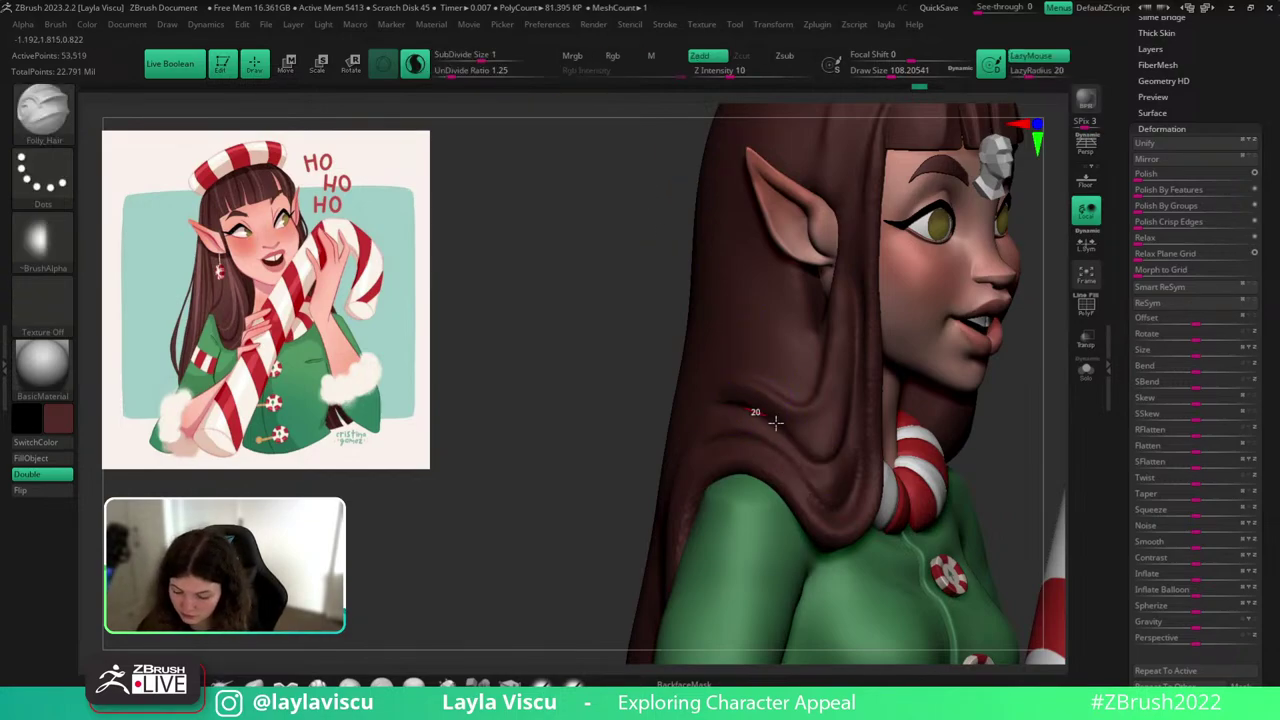
pyautogui.moveTo(855, 422); pyautogui.dragTo(843, 384)
pyautogui.hotkey('ctrl', 'z')
pyautogui.moveTo(690, 411); pyautogui.dragTo(720, 398)
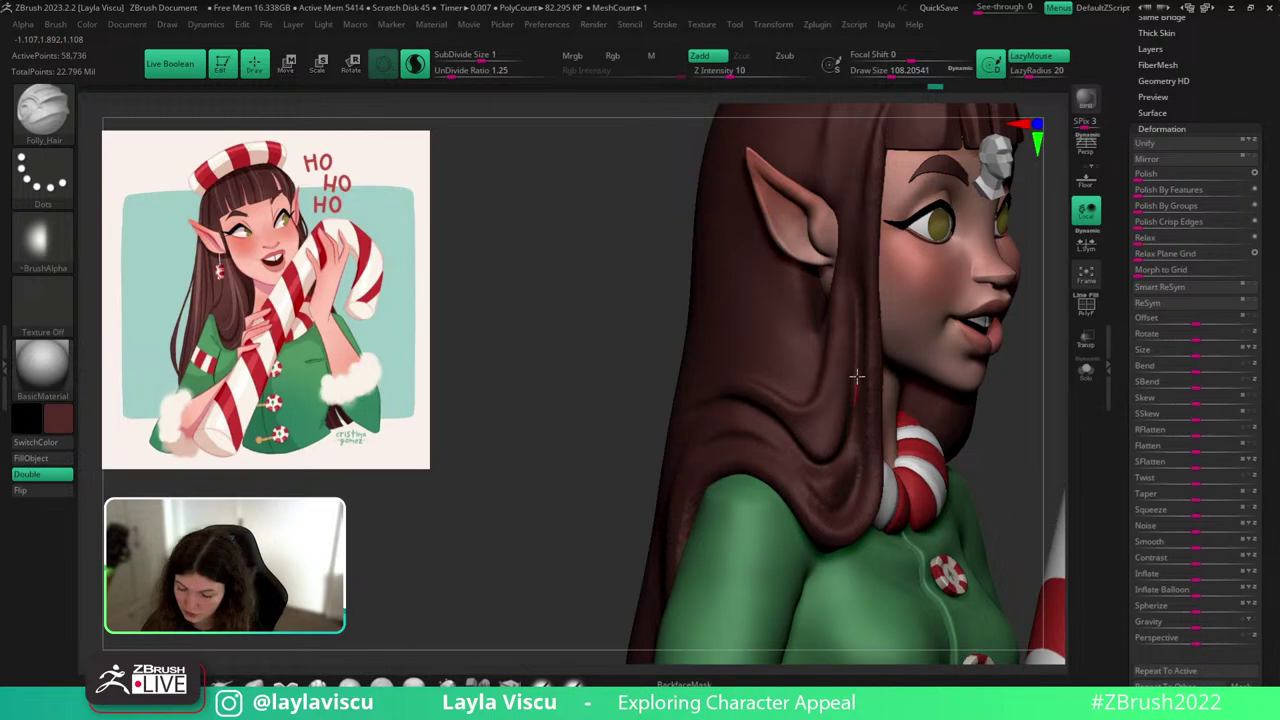
# Carve into the front hair lock beside the face with the Folly_Mech Cut brush at a draw size of about 140.
pyautogui.moveTo(1042, 404)
pyautogui.keyDown('alt'); pyautogui.mouseDown()
pyautogui.moveTo(986, 497)
pyautogui.moveTo(972, 456)
pyautogui.mouseUp(); pyautogui.keyUp('alt')
pyautogui.click(254, 684)
pyautogui.click(340, 673)
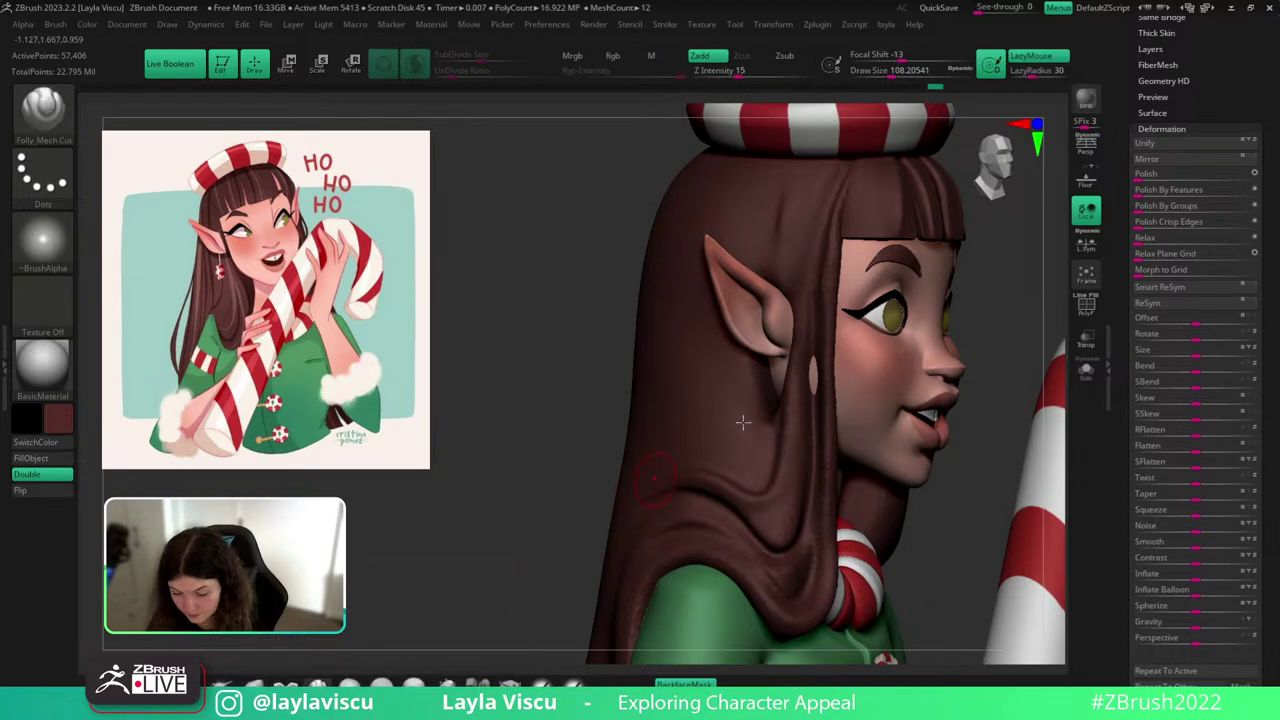
pyautogui.press('s')
pyautogui.moveTo(827, 431); pyautogui.dragTo(836, 431)
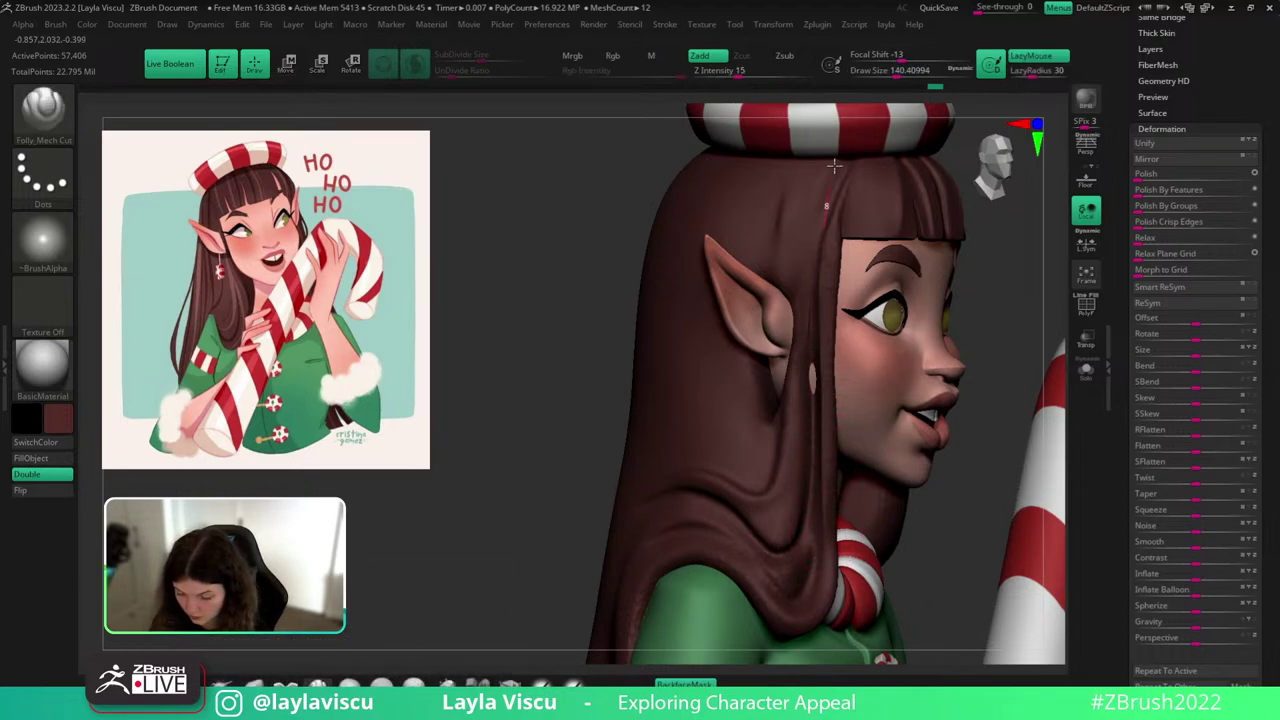
# Narrow the gap in the hair strand in front of the ear with the Move brush at a draw size of about 239.
pyautogui.press('b')
pyautogui.press('m')
pyautogui.press('v')
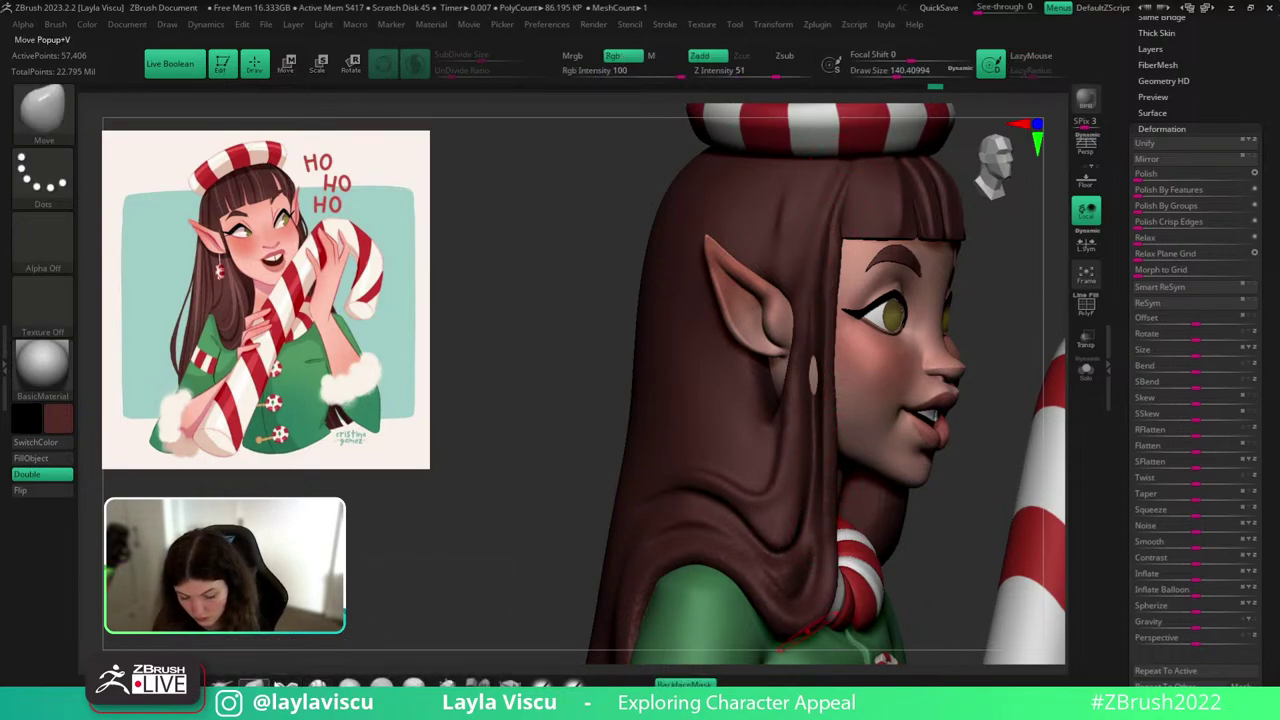
pyautogui.press('s')
pyautogui.moveTo(800, 366); pyautogui.dragTo(814, 366)
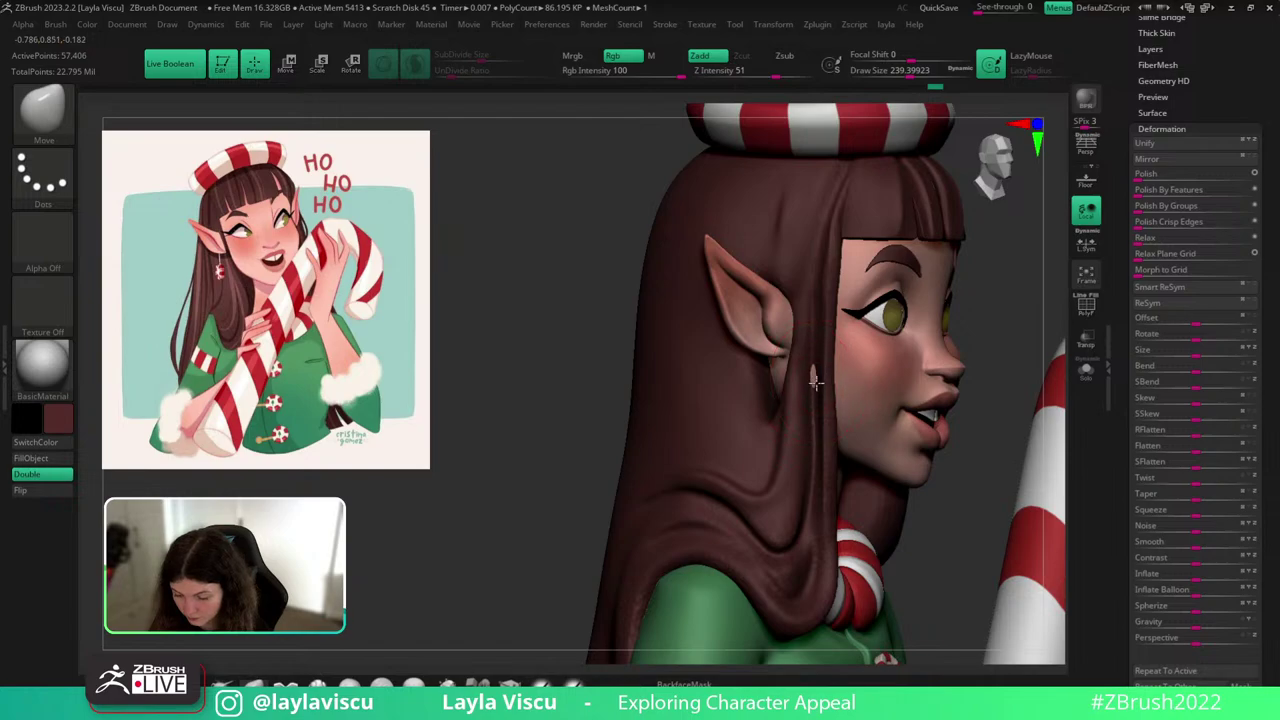
pyautogui.keyDown('ctrl'); pyautogui.moveTo(845, 360); pyautogui.dragTo(994, 369, button='right'); pyautogui.keyUp('ctrl')
pyautogui.moveTo(984, 490)
pyautogui.mouseDown(button='right')
pyautogui.moveTo(1011, 520)
pyautogui.moveTo(975, 512)
pyautogui.mouseUp(button='right')
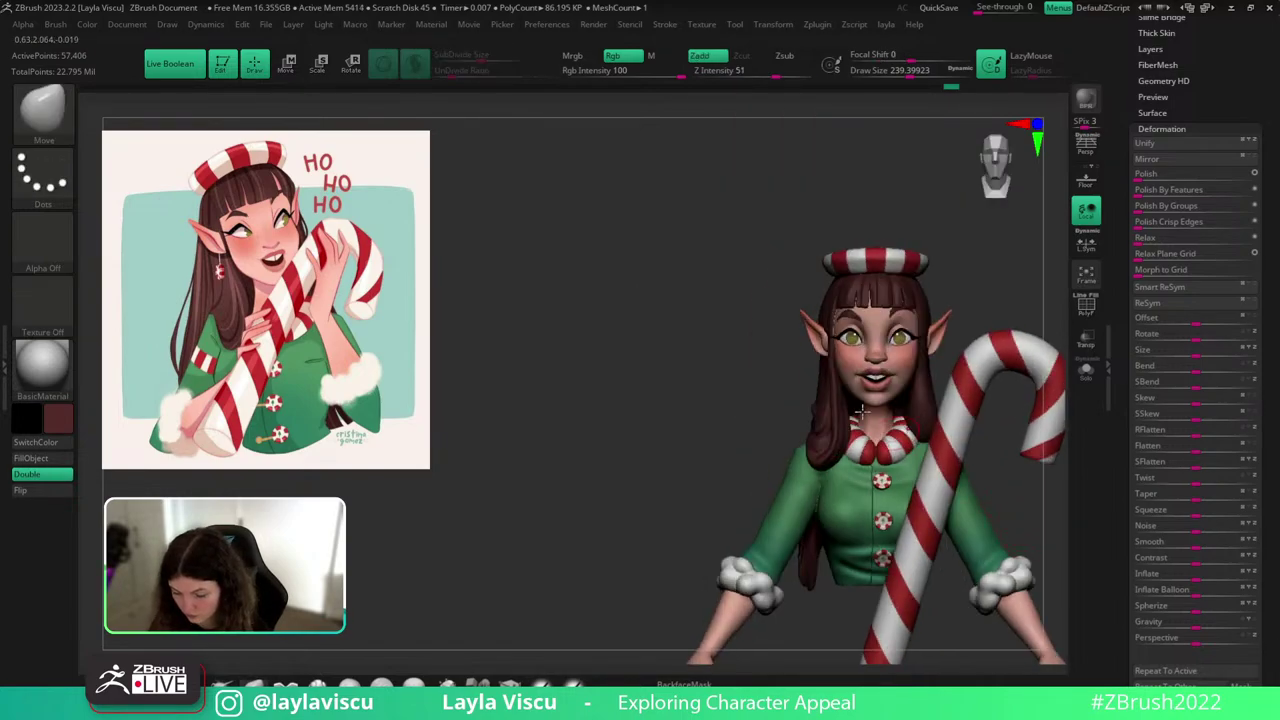
# Smooth the front hair lock beside the face down to the shoulder at a draw size of about 212.
pyautogui.keyDown('ctrl'); pyautogui.moveTo(866, 416); pyautogui.dragTo(836, 408, button='right'); pyautogui.keyUp('ctrl')
pyautogui.press('s')
pyautogui.moveTo(835, 414); pyautogui.dragTo(831, 537)
pyautogui.hotkey('ctrl', 'z')
pyautogui.keyDown('shift'); pyautogui.moveTo(827, 350); pyautogui.dragTo(831, 534); pyautogui.keyUp('shift')
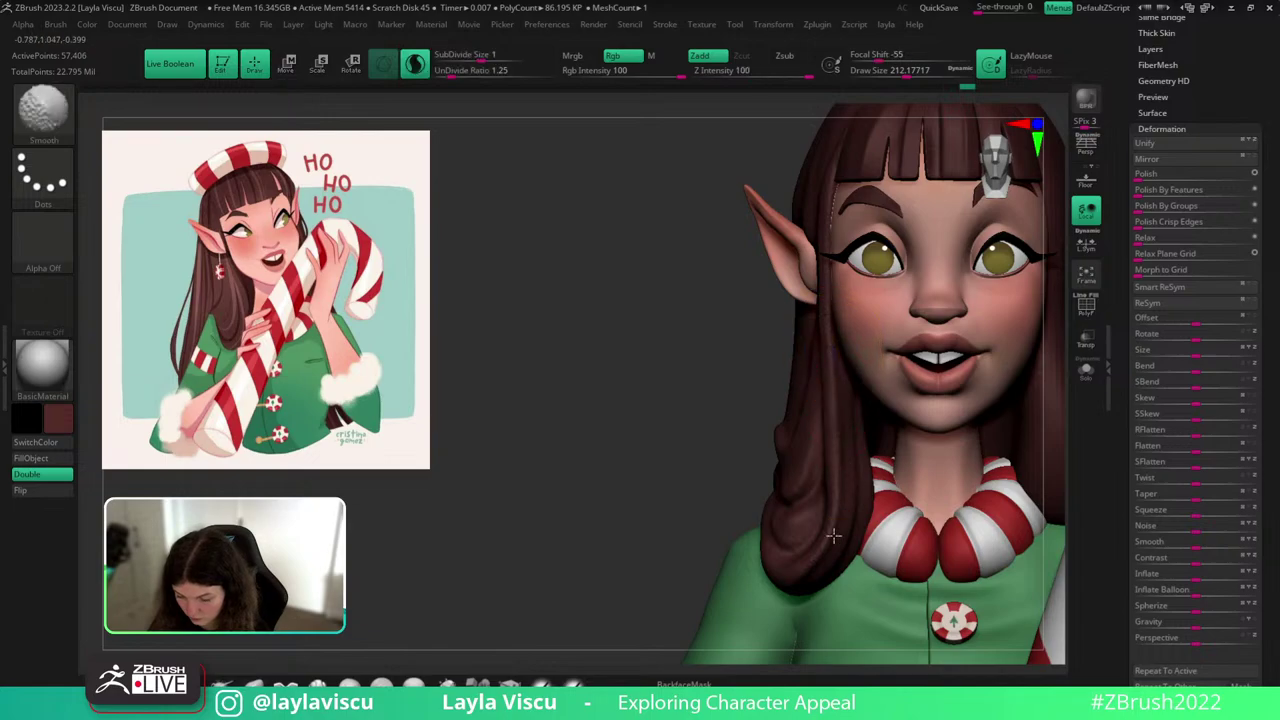
# Duplicate the hair subtool and rewind the original Extract1 through its undo history to the version with a separate back-hair polygroup.
pyautogui.keyDown('ctrl'); pyautogui.moveTo(831, 534); pyautogui.dragTo(793, 225, button='right'); pyautogui.keyUp('ctrl')
pyautogui.moveTo(997, 302)
pyautogui.mouseDown(button='right')
pyautogui.moveTo(1009, 321)
pyautogui.moveTo(937, 345)
pyautogui.moveTo(1011, 301)
pyautogui.moveTo(1027, 322)
pyautogui.mouseUp(button='right')
pyautogui.moveTo(988, 319); pyautogui.dragTo(1040, 312)
pyautogui.hotkey('shift', 'f')
pyautogui.moveTo(1230, 50); pyautogui.dragTo(1230, 136)
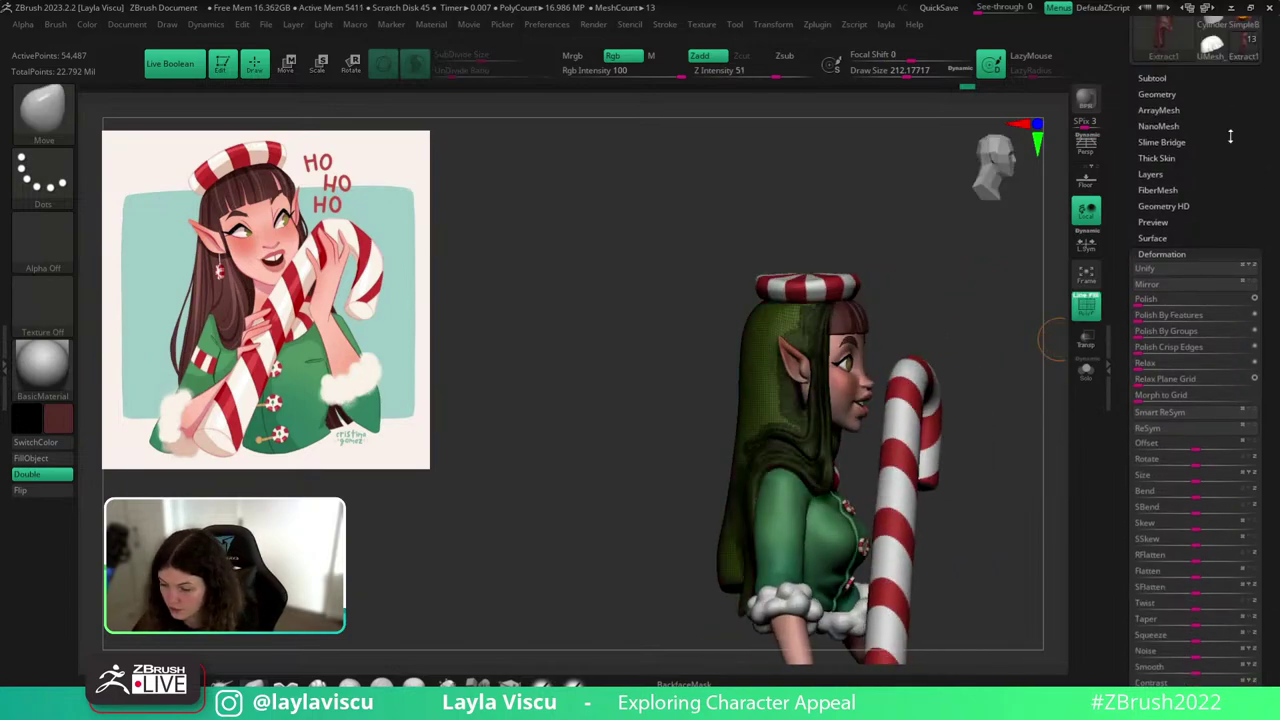
pyautogui.click(1153, 79)
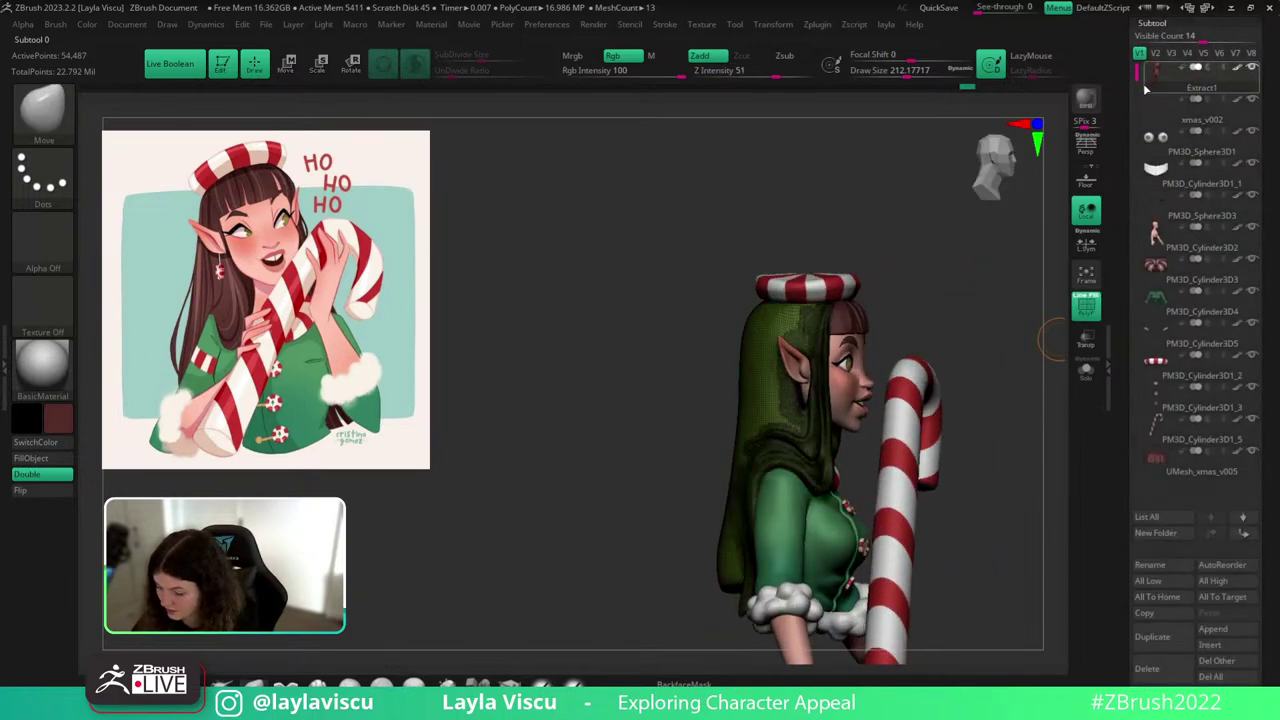
pyautogui.click(1151, 636)
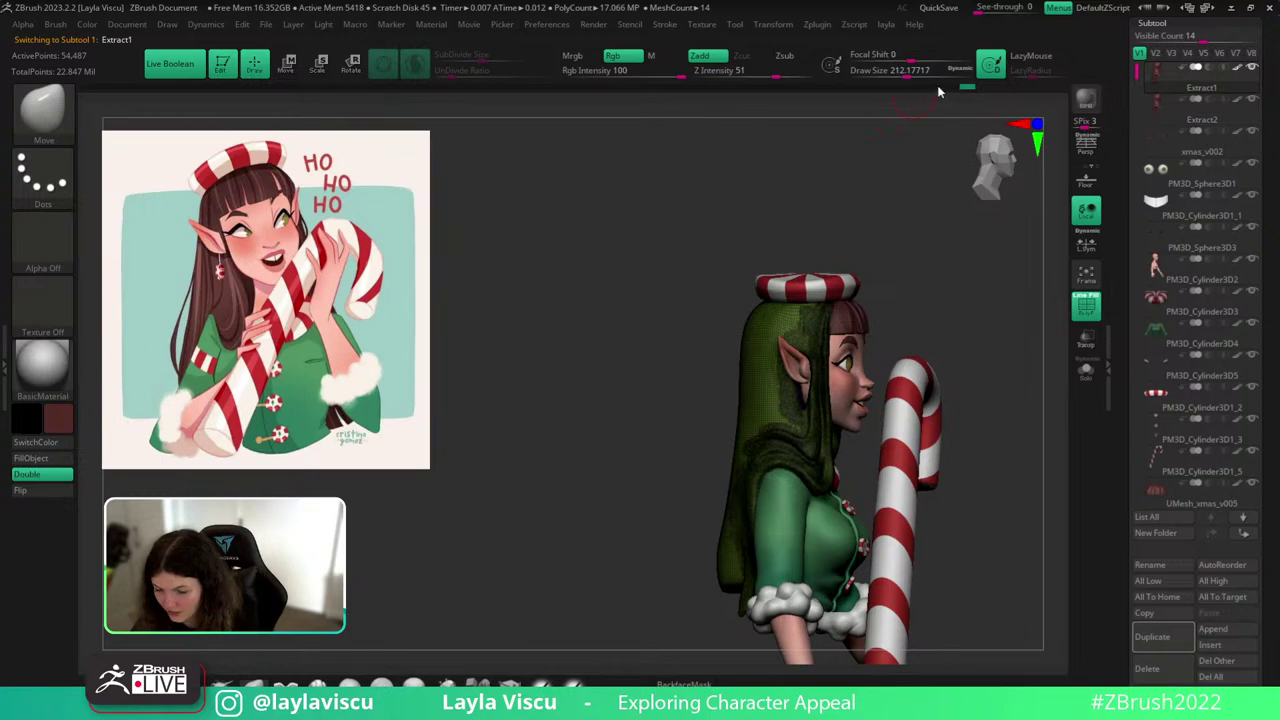
pyautogui.moveTo(937, 86)
pyautogui.mouseDown()
pyautogui.moveTo(270, 81)
pyautogui.moveTo(328, 85)
pyautogui.mouseUp()
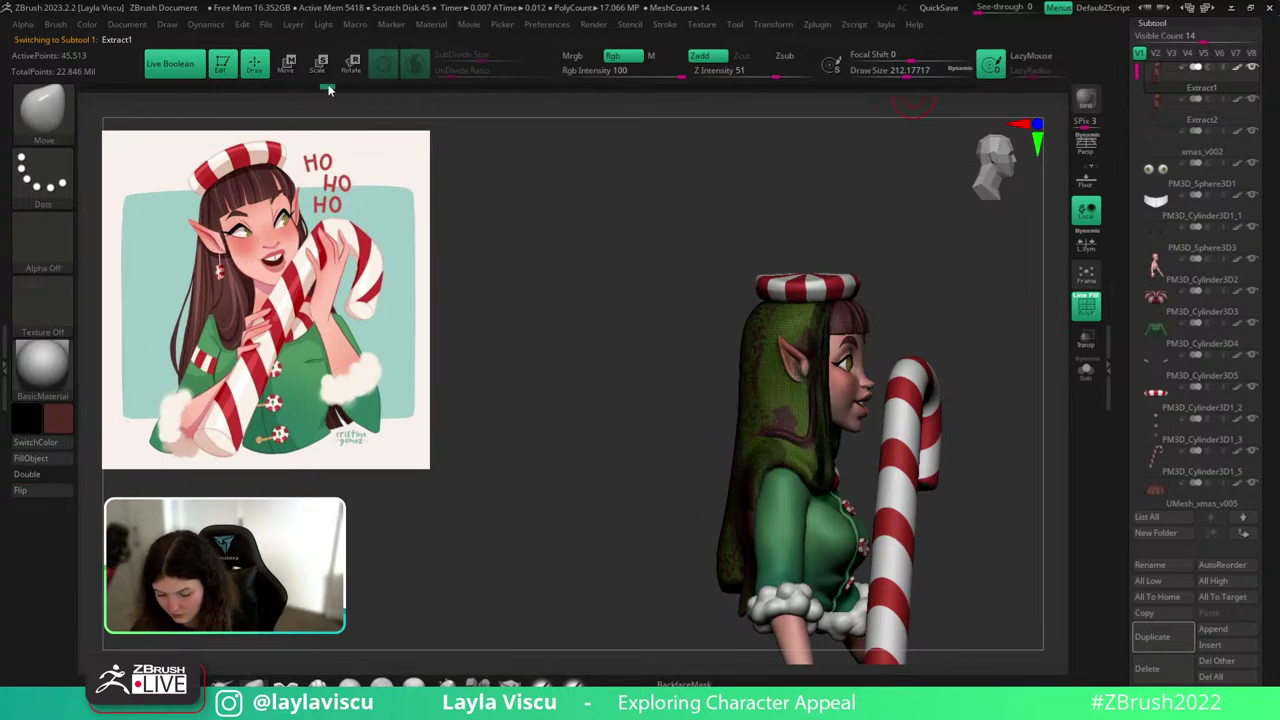
pyautogui.click(246, 86)
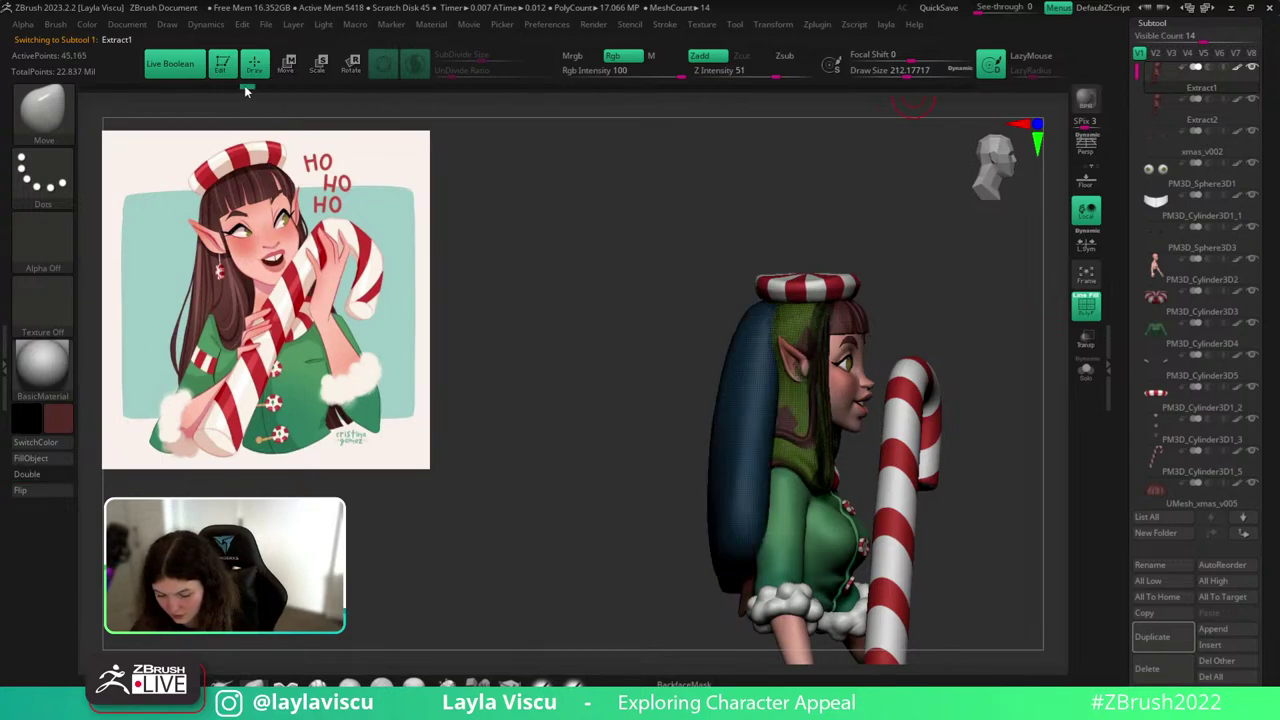
# Isolate the back-hair polygroup on Extract1, delete the hidden geometry, and turn off the polyframe display.
pyautogui.keyDown('ctrl'); pyautogui.keyDown('shift'); pyautogui.click(720, 470); pyautogui.keyUp('shift'); pyautogui.keyUp('ctrl')
pyautogui.click(728, 521)
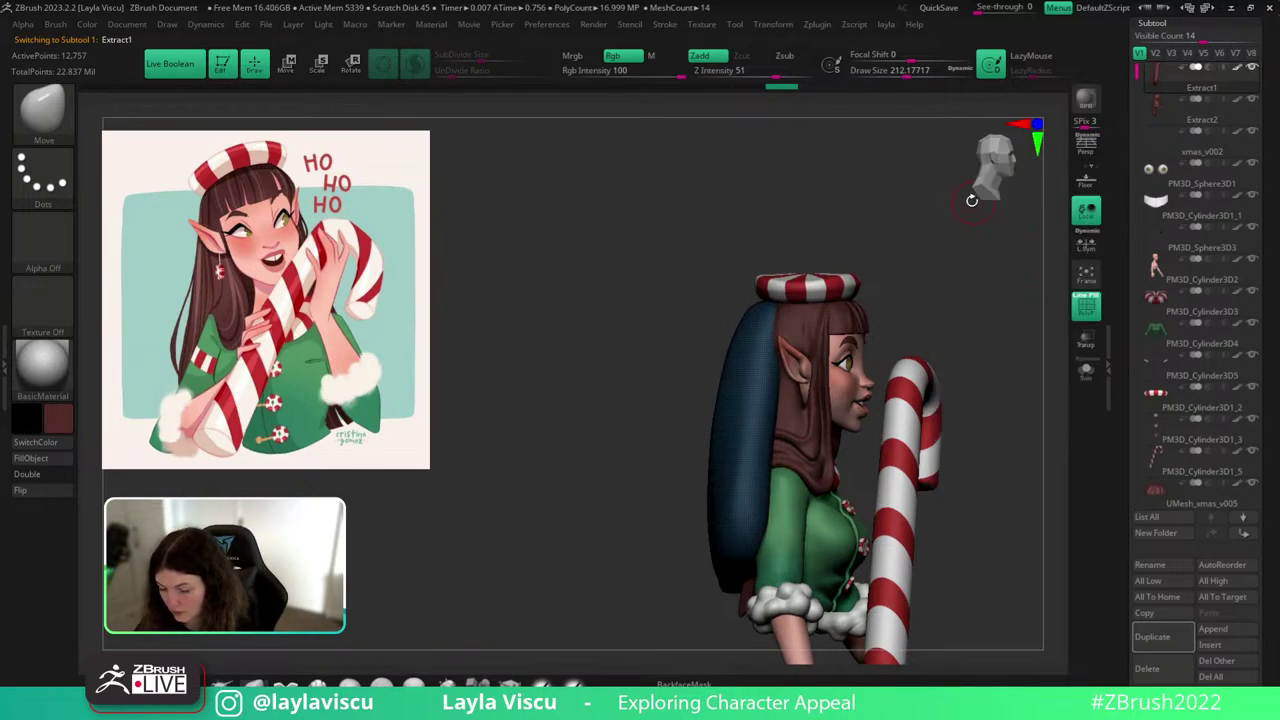
pyautogui.press('Tab')
pyautogui.press('Tab')
pyautogui.press('space')
pyautogui.click(946, 200)
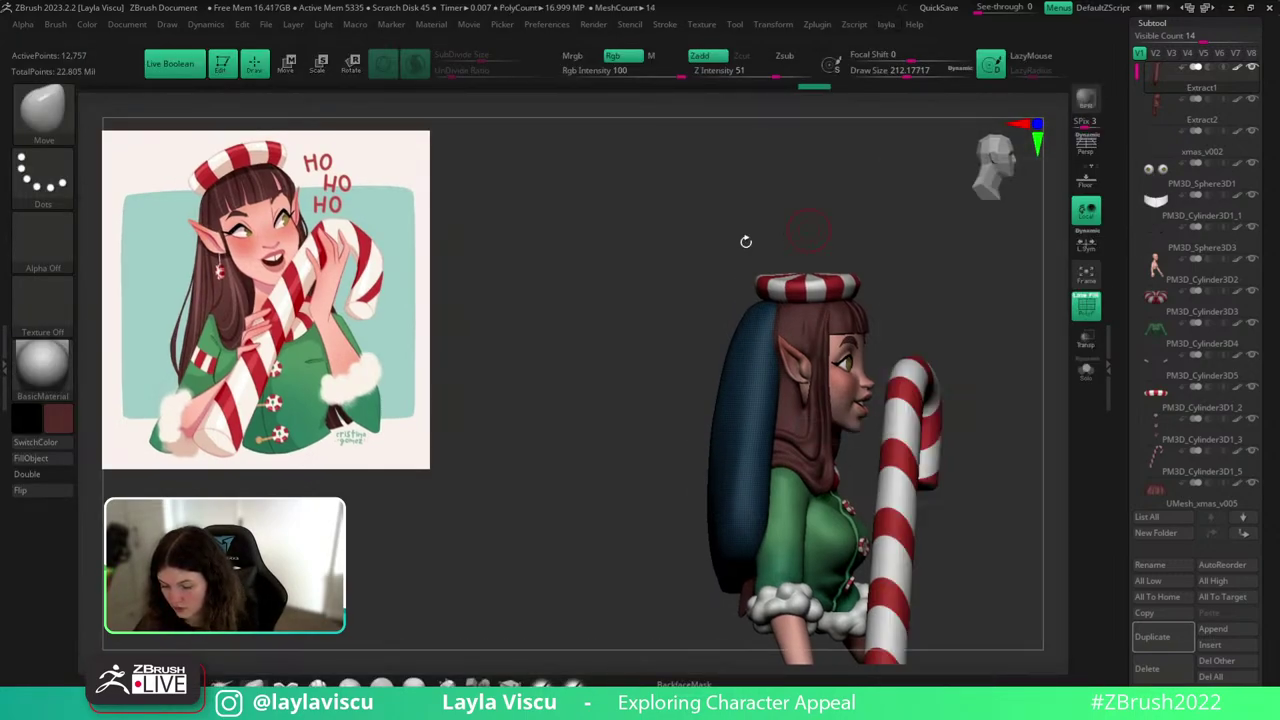
pyautogui.hotkey('shift', 'f')
# Reshape the back hair's silhouette around the detailed hair with the Move brush at a draw size of about 753.
pyautogui.moveTo(1043, 303); pyautogui.dragTo(915, 288)
pyautogui.moveTo(564, 526); pyautogui.dragTo(955, 415)
pyautogui.press('s')
pyautogui.moveTo(714, 488)
pyautogui.mouseDown()
pyautogui.moveTo(780, 490)
pyautogui.moveTo(696, 514)
pyautogui.mouseUp()
pyautogui.moveTo(845, 511); pyautogui.dragTo(680, 482)
pyautogui.press('s')
pyautogui.moveTo(768, 412)
pyautogui.mouseDown()
pyautogui.moveTo(820, 426)
pyautogui.moveTo(757, 429)
pyautogui.mouseUp()
pyautogui.press('s')
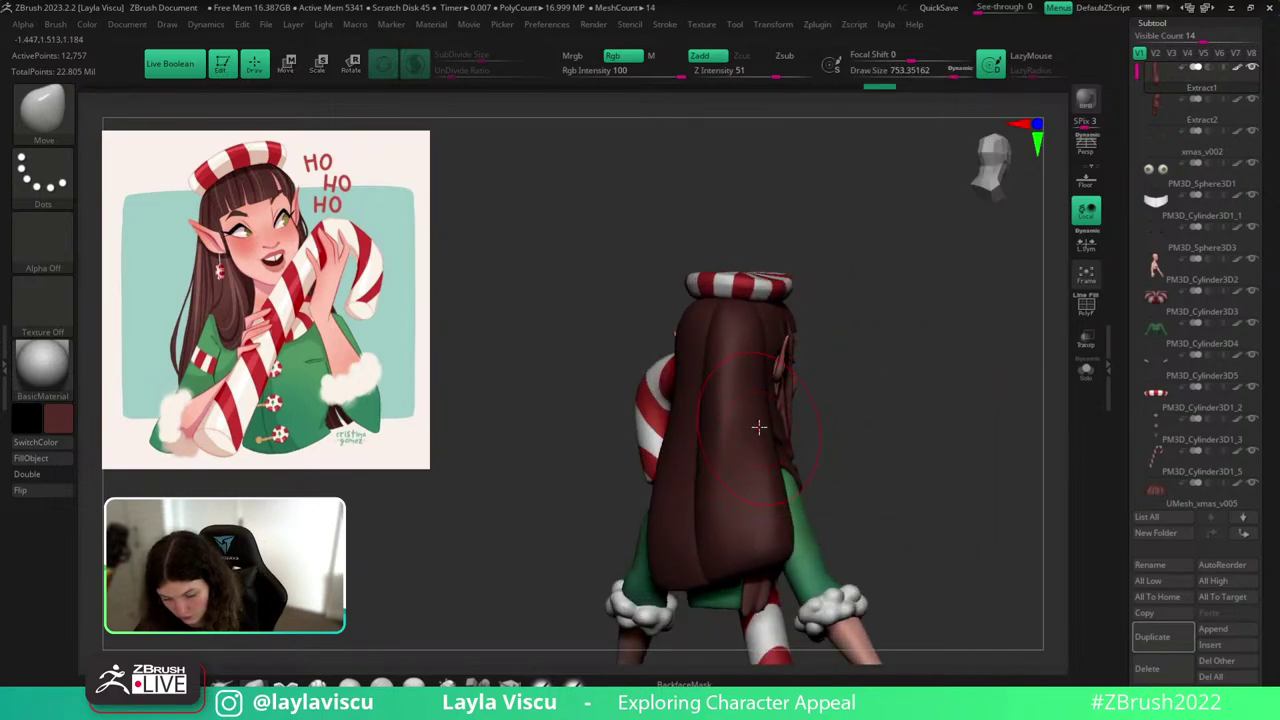
pyautogui.moveTo(853, 411)
pyautogui.mouseDown()
pyautogui.moveTo(918, 418)
pyautogui.moveTo(793, 405)
pyautogui.moveTo(764, 425)
pyautogui.mouseUp()
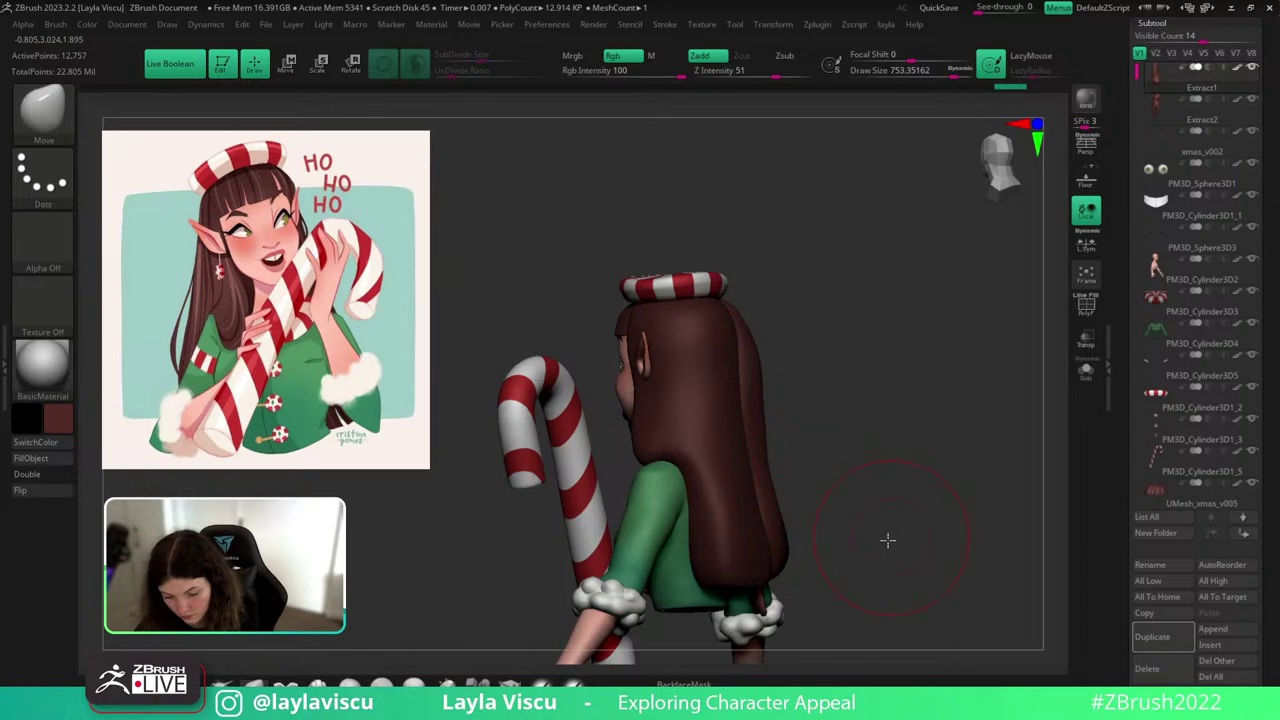
pyautogui.moveTo(888, 540); pyautogui.dragTo(674, 531)
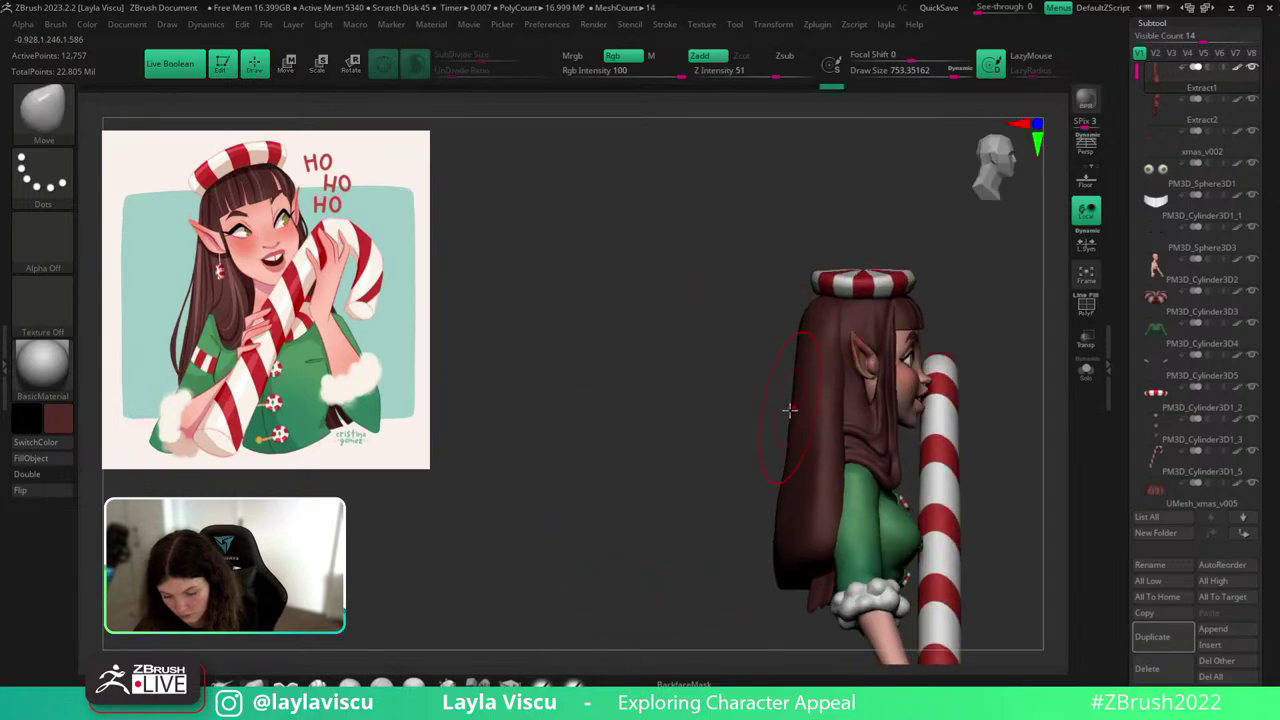
pyautogui.moveTo(836, 375); pyautogui.dragTo(841, 376)
pyautogui.moveTo(1005, 450); pyautogui.dragTo(1095, 472)
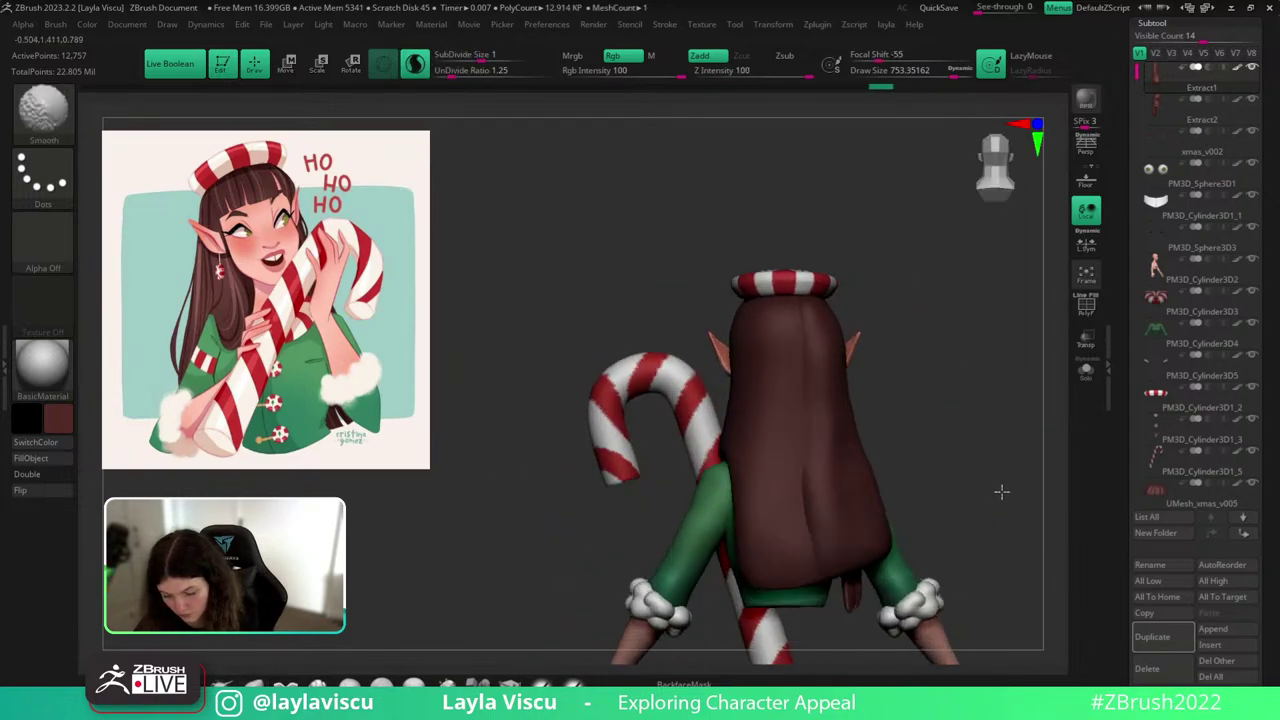
pyautogui.moveTo(995, 494)
pyautogui.mouseDown()
pyautogui.moveTo(943, 514)
pyautogui.moveTo(700, 504)
pyautogui.mouseUp()
pyautogui.moveTo(821, 467); pyautogui.dragTo(586, 443)
# Select the detailed hair subtool Extract2 and adjust its front lock below the chin with the Move brush at a draw size of about 365.
pyautogui.keyDown('alt'); pyautogui.click(730, 428); pyautogui.keyUp('alt')
pyautogui.press('s')
pyautogui.moveTo(732, 414); pyautogui.dragTo(714, 416)
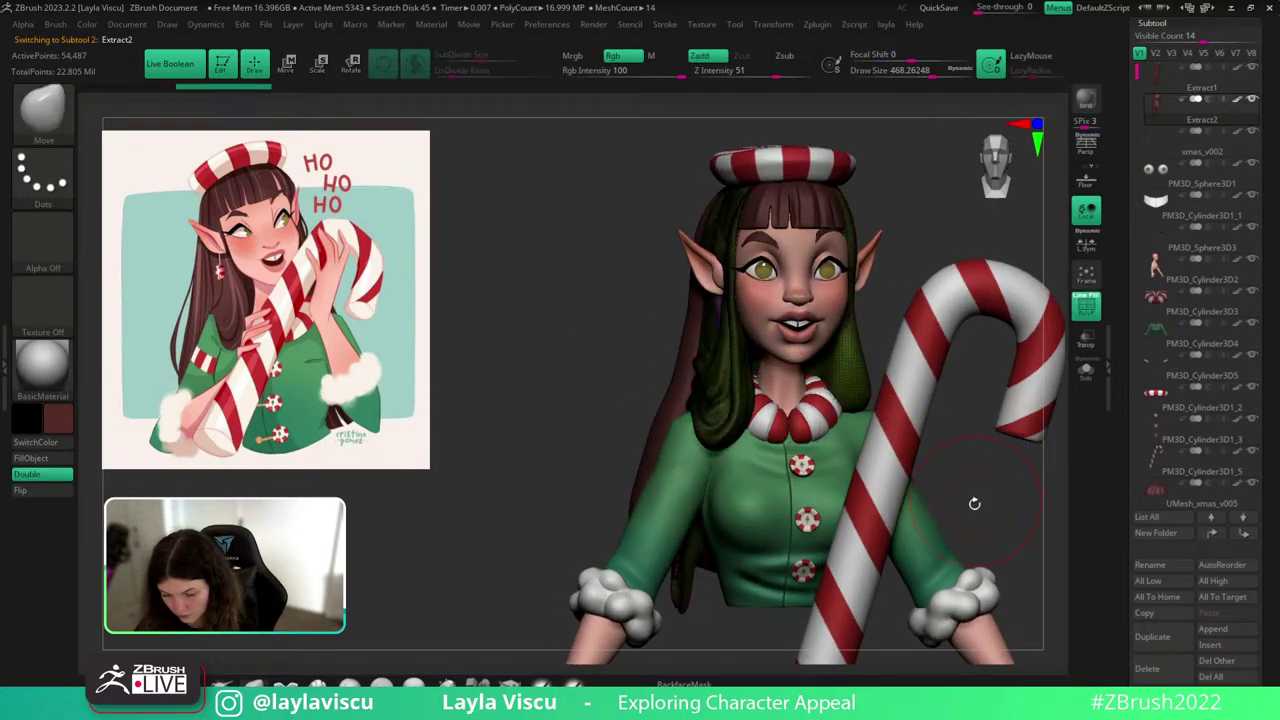
pyautogui.moveTo(974, 506); pyautogui.dragTo(1020, 507)
pyautogui.keyDown('ctrl'); pyautogui.moveTo(811, 430); pyautogui.dragTo(768, 394, button='right'); pyautogui.keyUp('ctrl')
pyautogui.press('s')
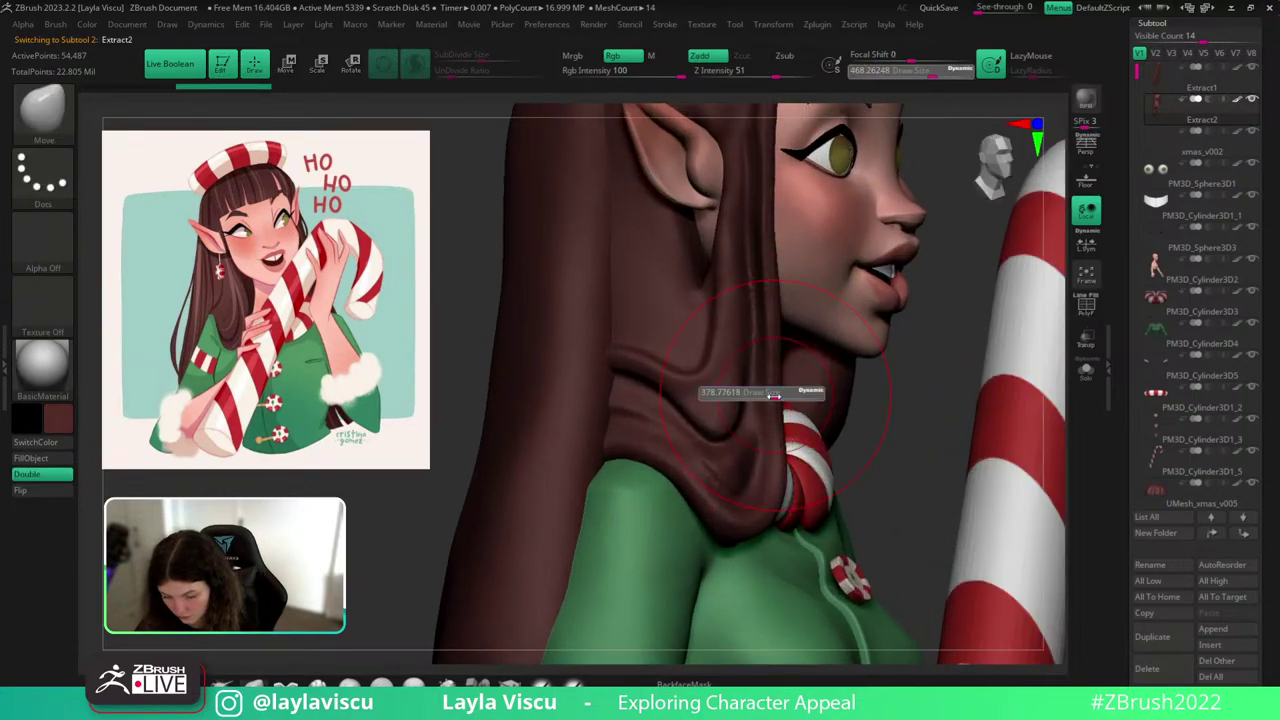
pyautogui.moveTo(768, 394); pyautogui.dragTo(756, 394)
pyautogui.moveTo(850, 422)
pyautogui.mouseDown()
pyautogui.moveTo(903, 426)
pyautogui.moveTo(789, 428)
pyautogui.mouseUp()
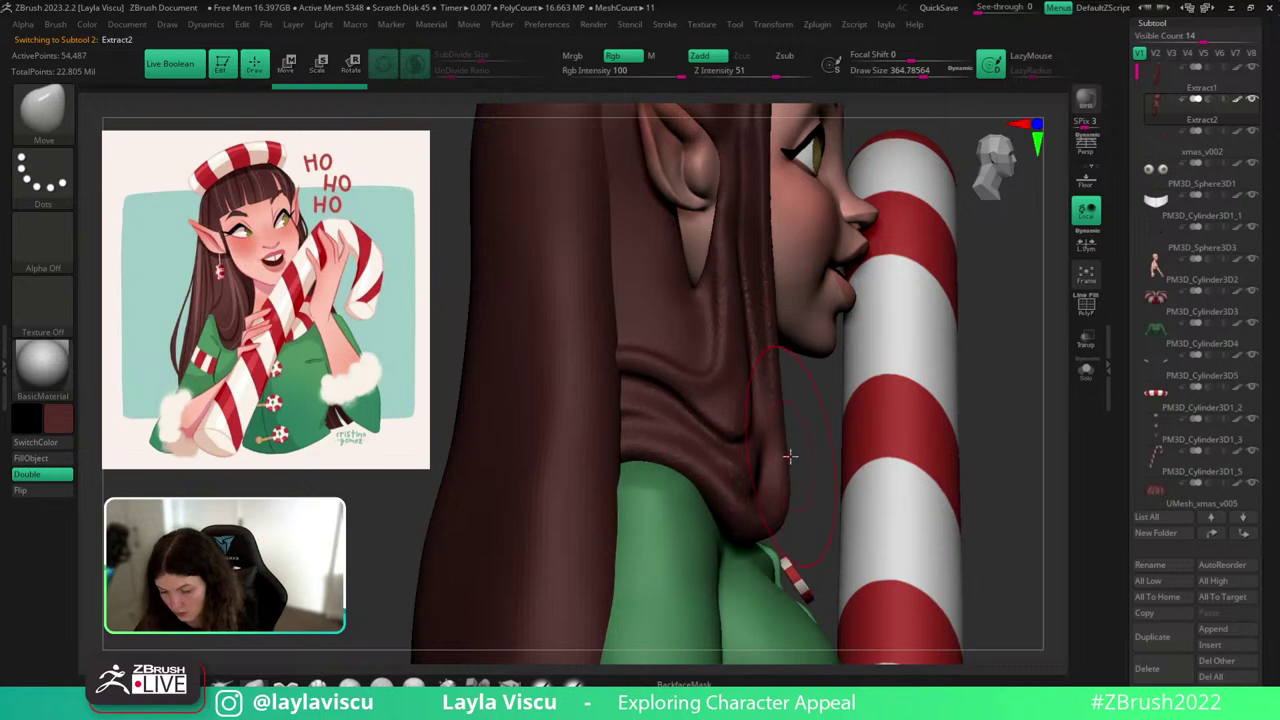
pyautogui.moveTo(766, 368); pyautogui.dragTo(773, 370)
pyautogui.moveTo(774, 468); pyautogui.dragTo(786, 449)
pyautogui.keyDown('ctrl'); pyautogui.moveTo(800, 450); pyautogui.dragTo(941, 484, button='right'); pyautogui.keyUp('ctrl')
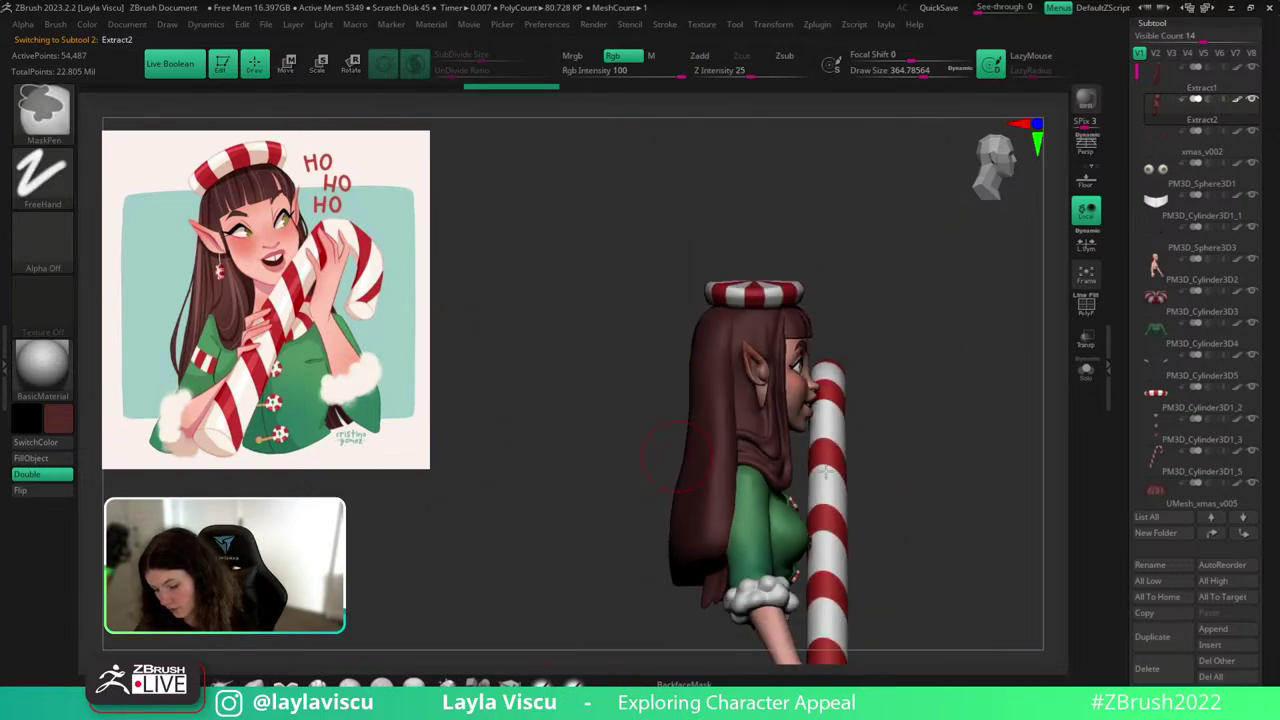
# Isolate the detailed hair and refine the front lock's end from below with the Move brush at a draw size of about 223.
pyautogui.keyDown('shift'); pyautogui.moveTo(946, 449); pyautogui.dragTo(1040, 466); pyautogui.keyUp('shift')
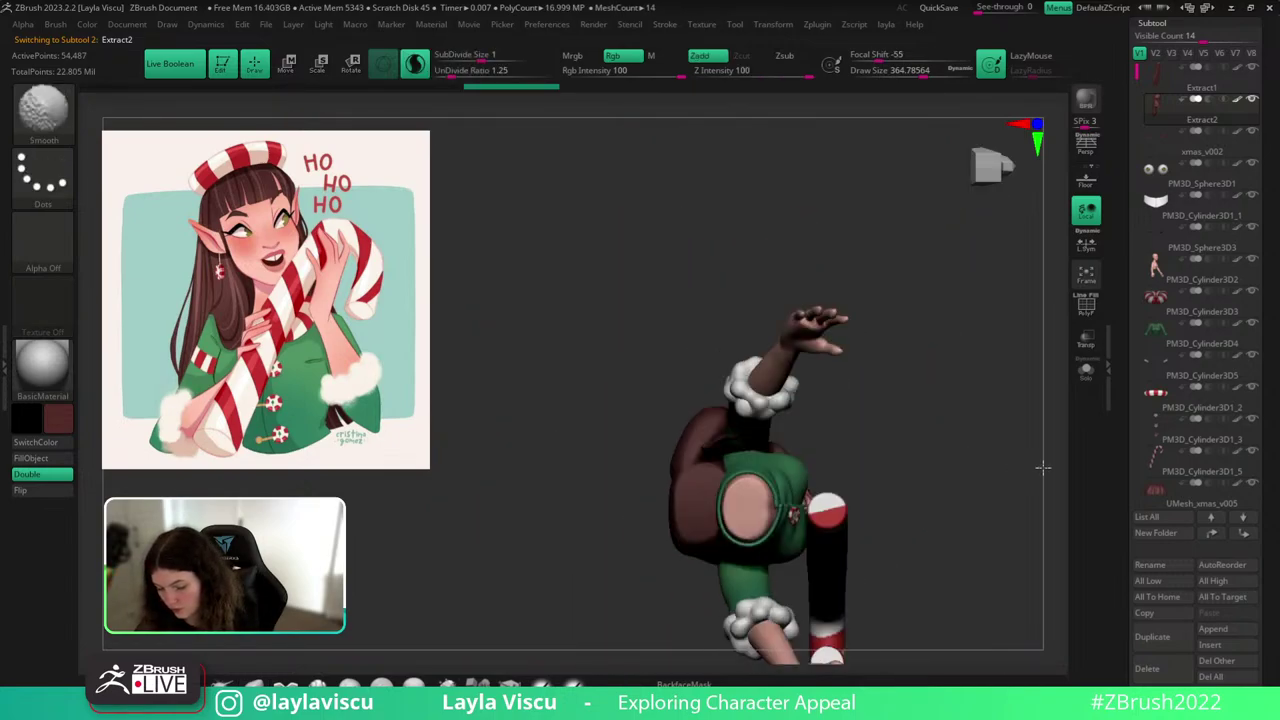
pyautogui.click(1082, 377)
pyautogui.keyDown('ctrl'); pyautogui.moveTo(833, 484); pyautogui.dragTo(1002, 552, button='right'); pyautogui.keyUp('ctrl')
pyautogui.moveTo(1005, 554); pyautogui.dragTo(1026, 562)
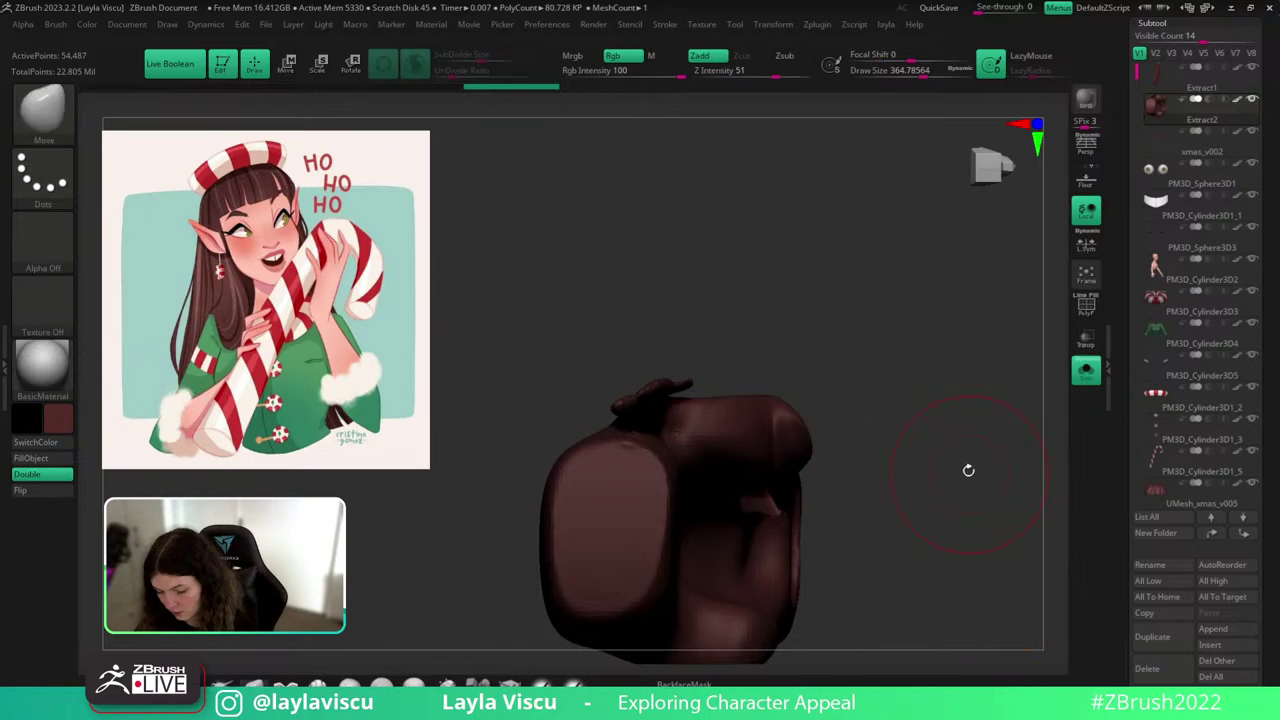
pyautogui.press('s')
pyautogui.moveTo(798, 438); pyautogui.dragTo(786, 399)
pyautogui.press('s')
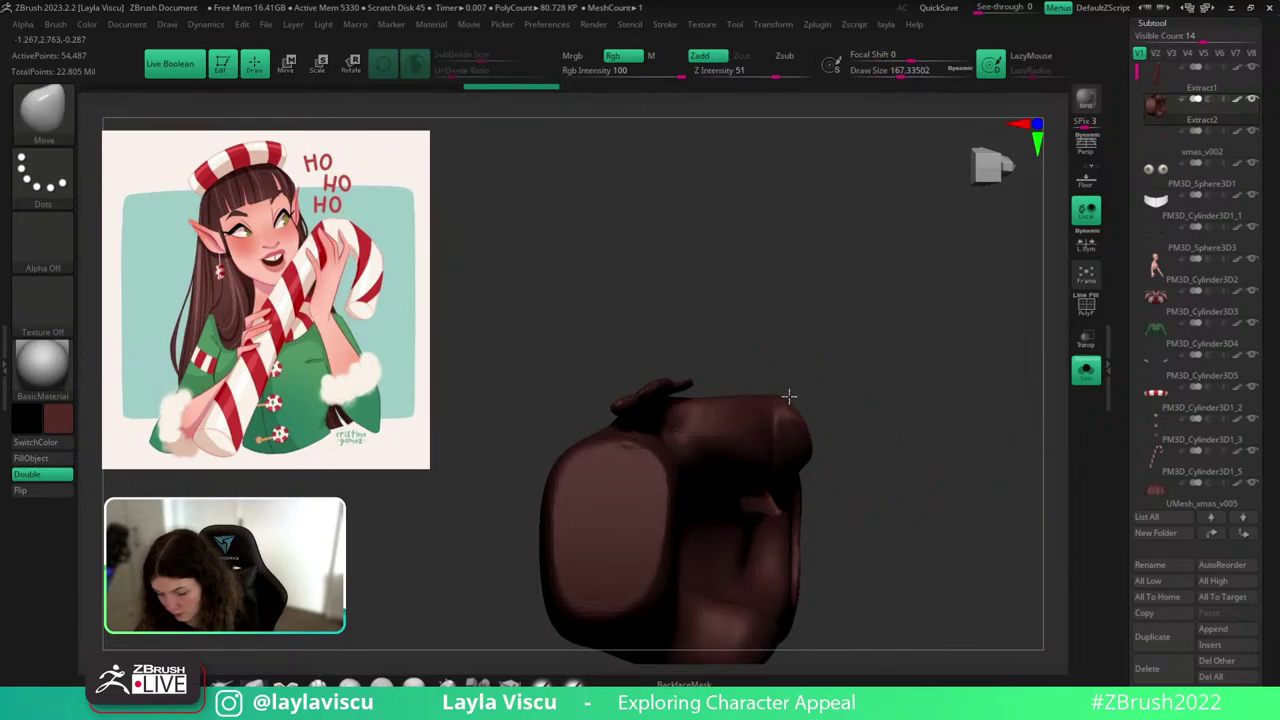
pyautogui.press(']')
pyautogui.press(']')
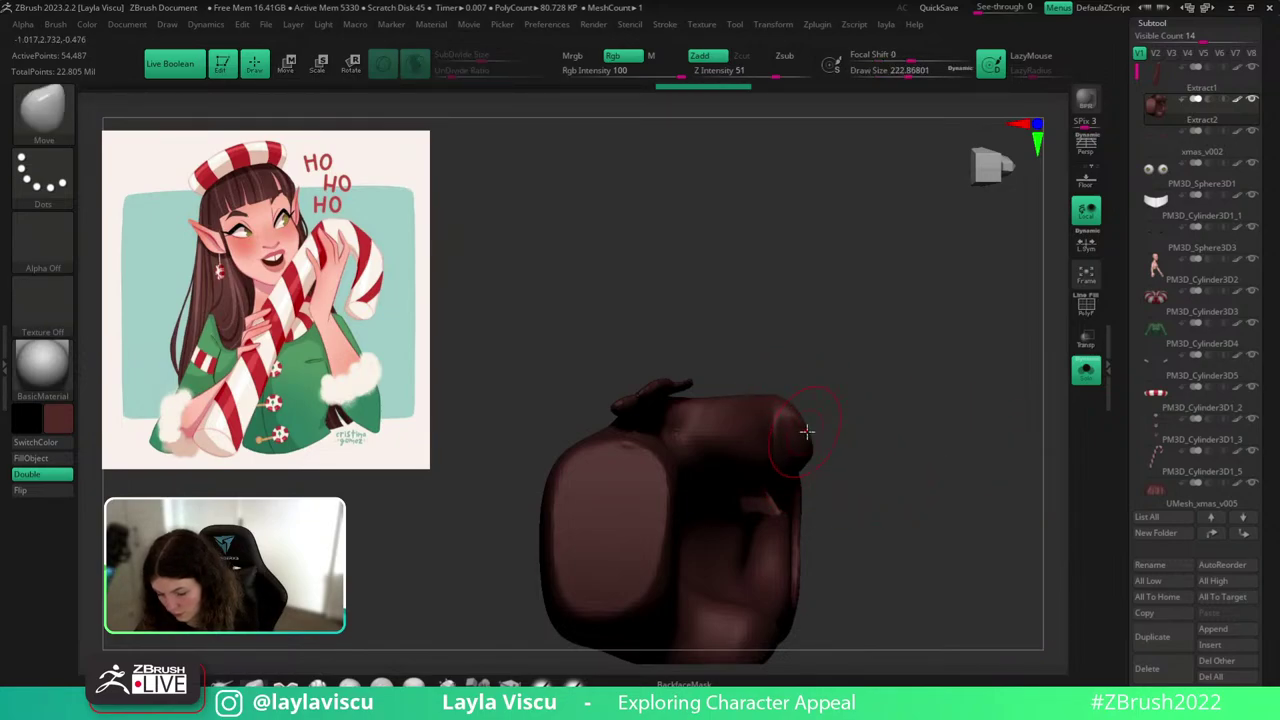
pyautogui.click(1086, 370)
pyautogui.keyDown('ctrl'); pyautogui.moveTo(900, 454); pyautogui.dragTo(960, 500, button='right'); pyautogui.keyUp('ctrl')
pyautogui.moveTo(960, 500); pyautogui.dragTo(646, 526, button='right')
pyautogui.keyDown('alt'); pyautogui.moveTo(669, 411); pyautogui.dragTo(590, 560, button='right'); pyautogui.keyUp('alt')
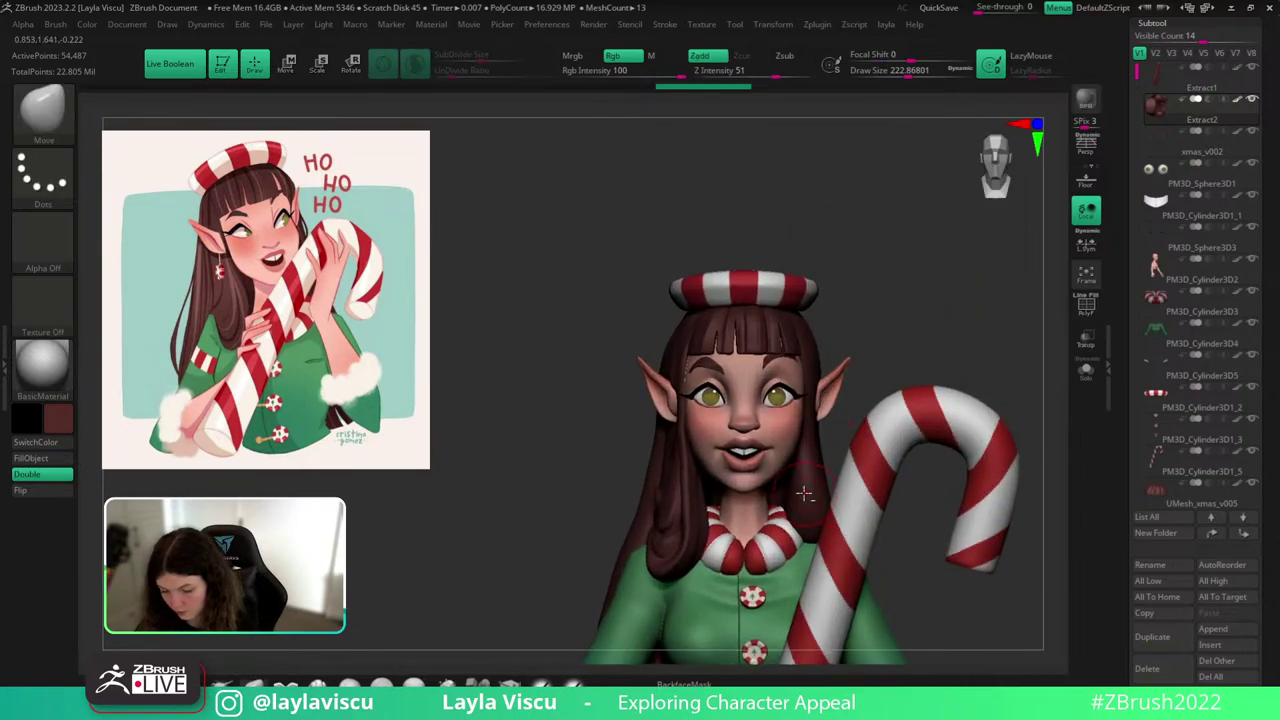
pyautogui.keyDown('alt'); pyautogui.moveTo(931, 340); pyautogui.dragTo(961, 281); pyautogui.keyUp('alt')
# Carve a long strand down the candy-cane-side front lock with the Folly_Hair brush at a draw size of about 124.
pyautogui.press('b')
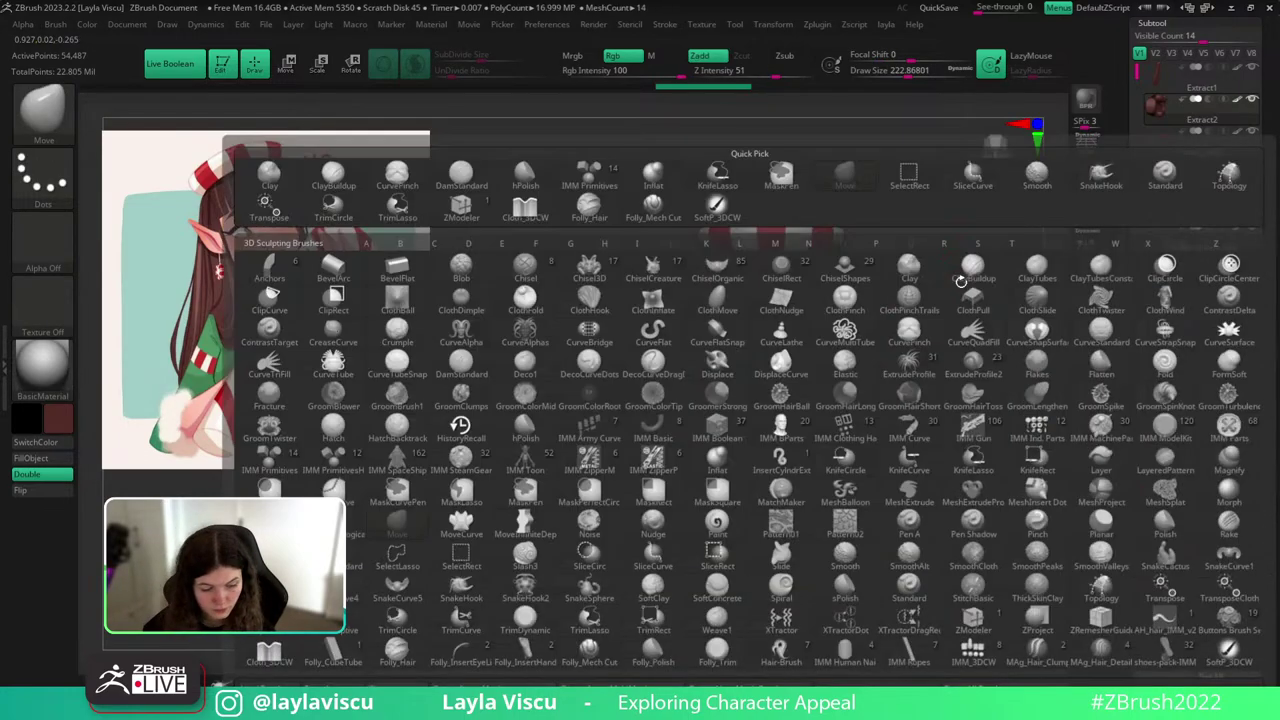
pyautogui.press('f')
pyautogui.press('h')
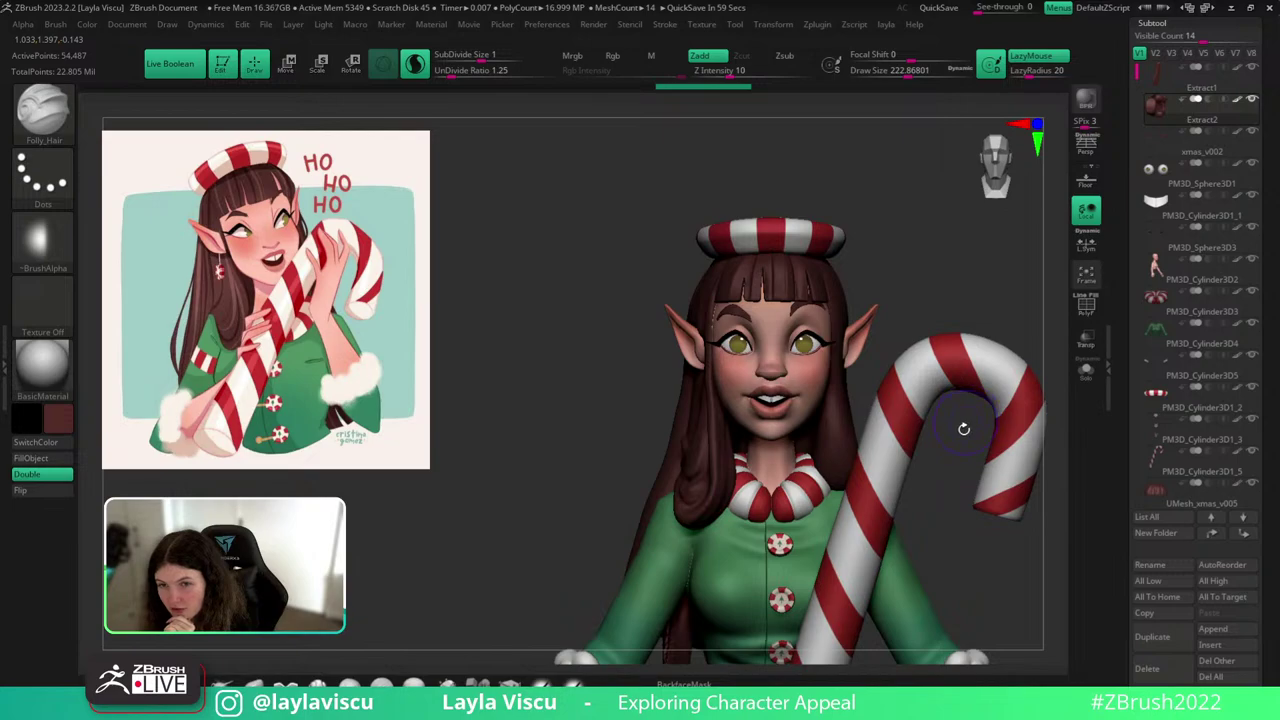
pyautogui.moveTo(968, 523); pyautogui.dragTo(912, 506)
pyautogui.click(1086, 371)
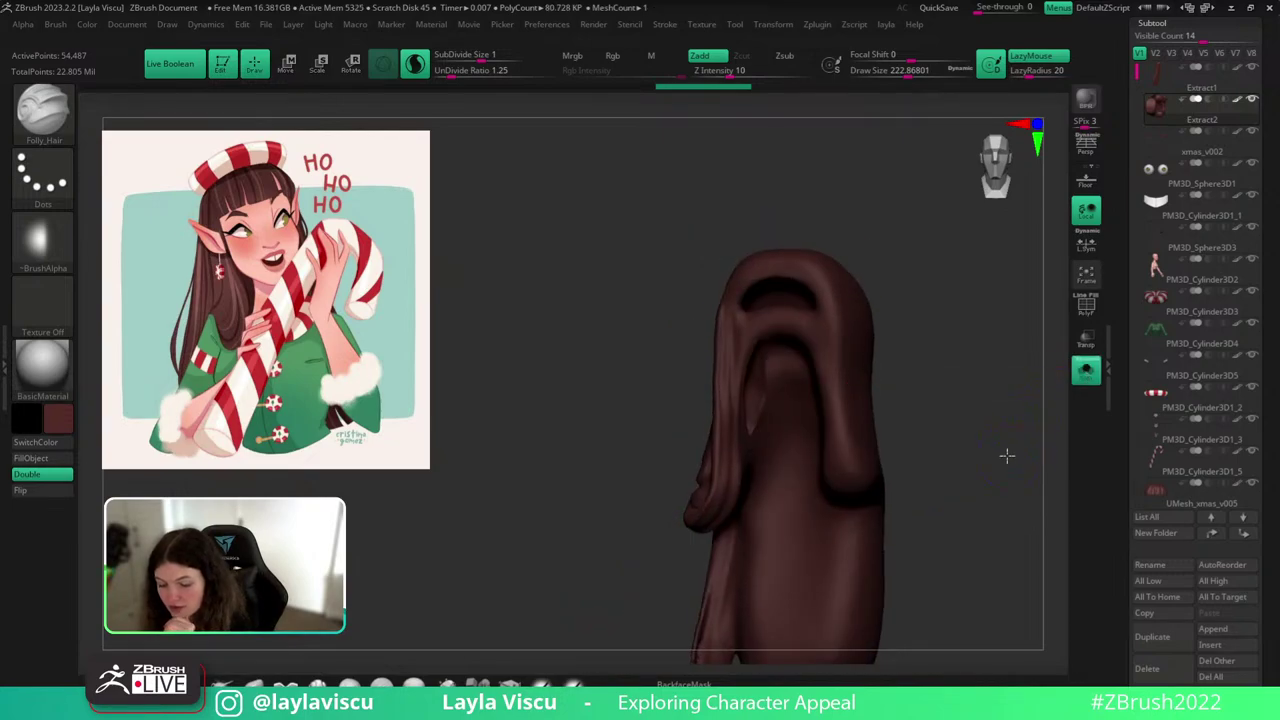
pyautogui.moveTo(1006, 455); pyautogui.dragTo(1001, 433)
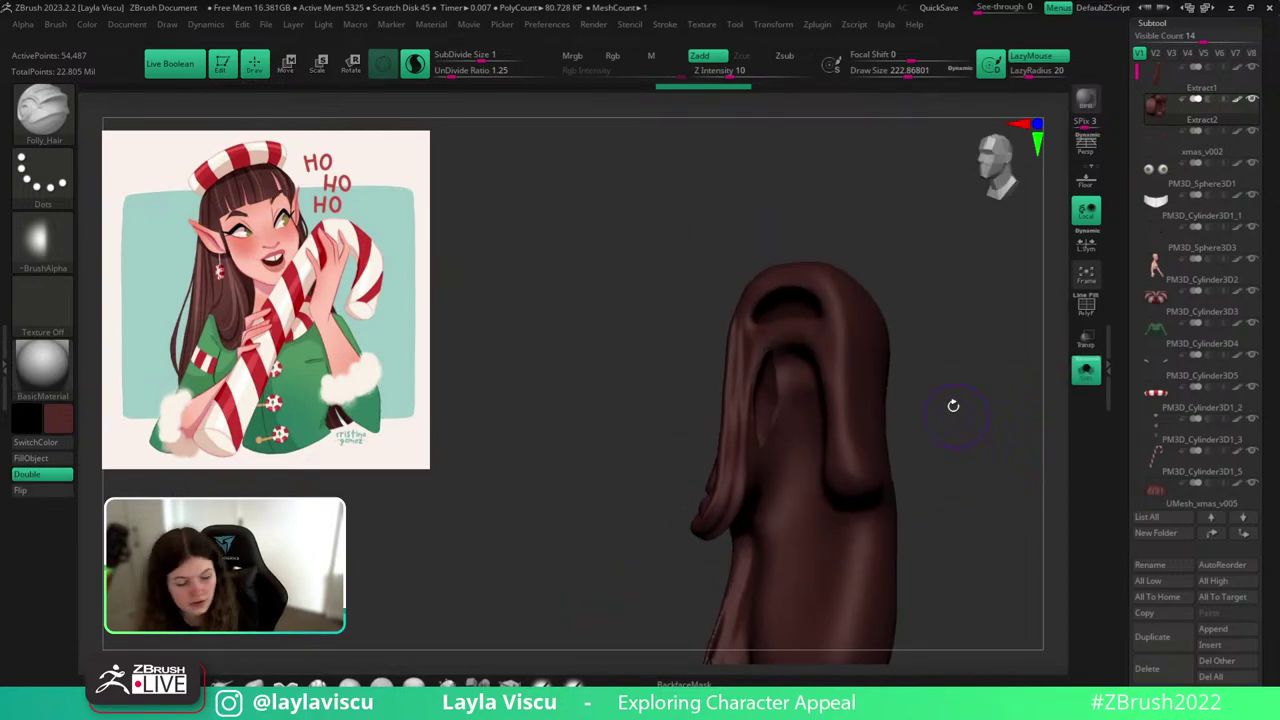
pyautogui.click(1087, 371)
pyautogui.click(1090, 372)
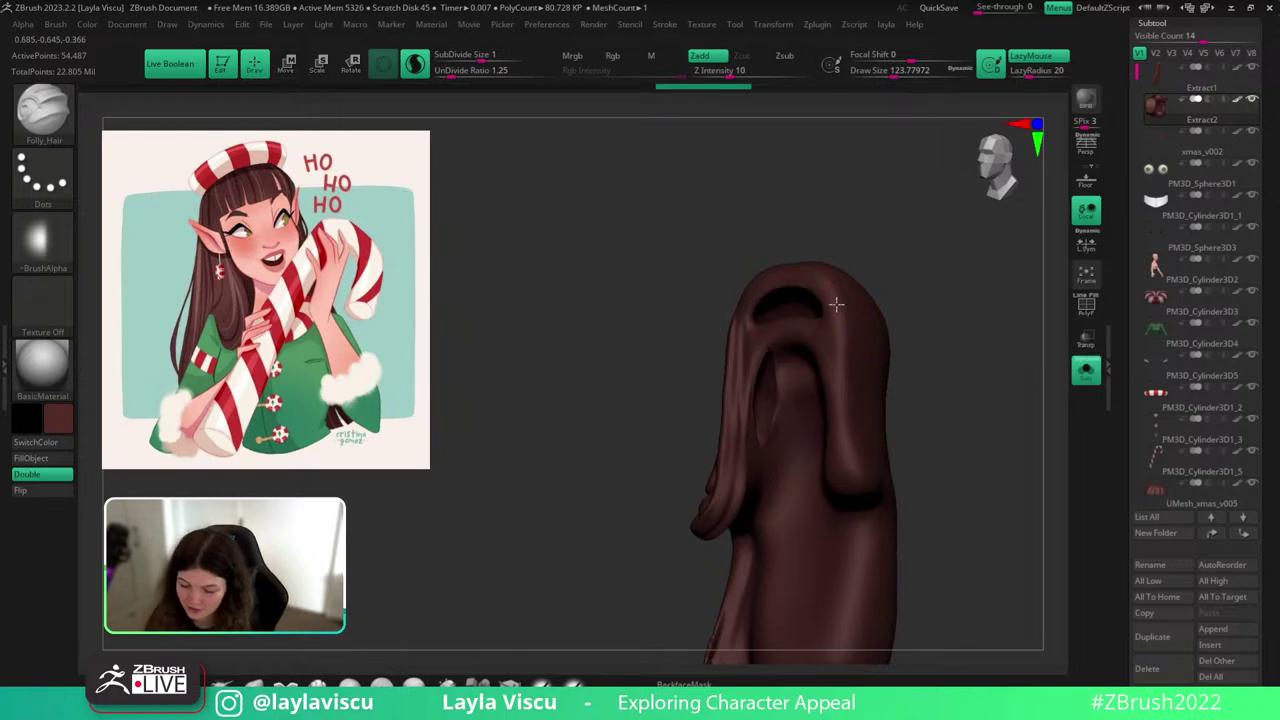
pyautogui.moveTo(836, 304); pyautogui.dragTo(851, 450)
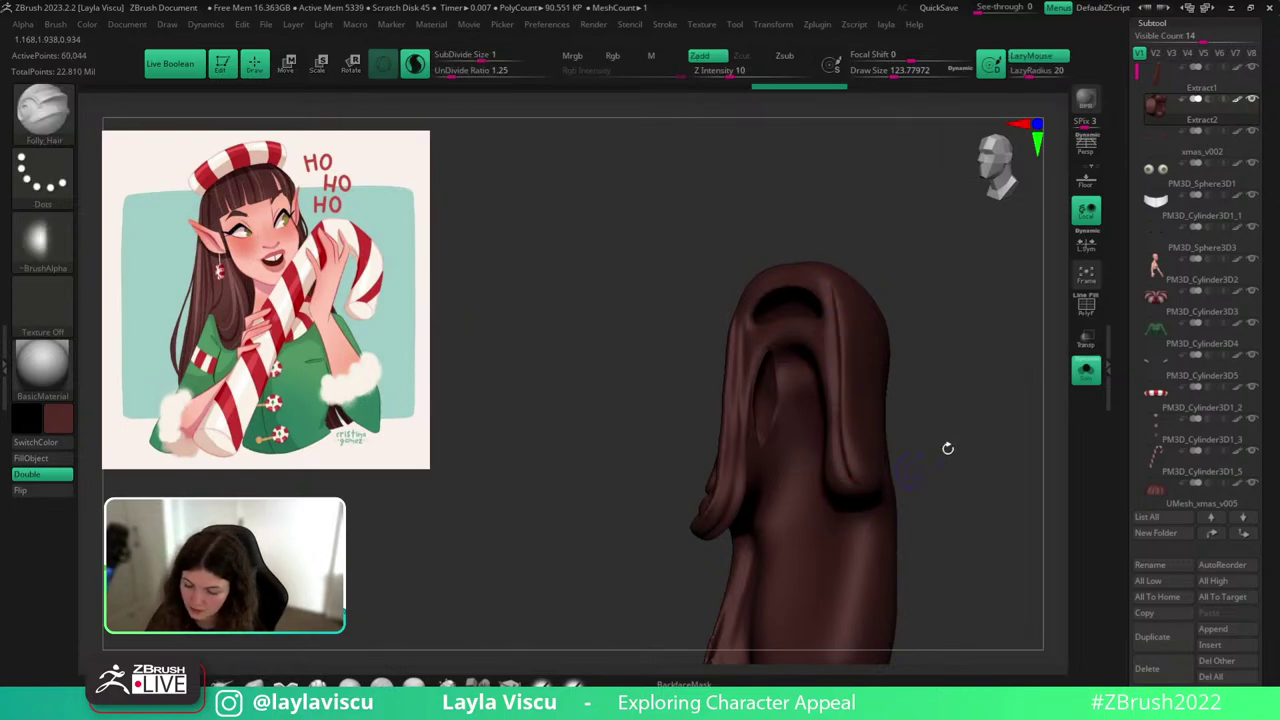
pyautogui.click(1087, 371)
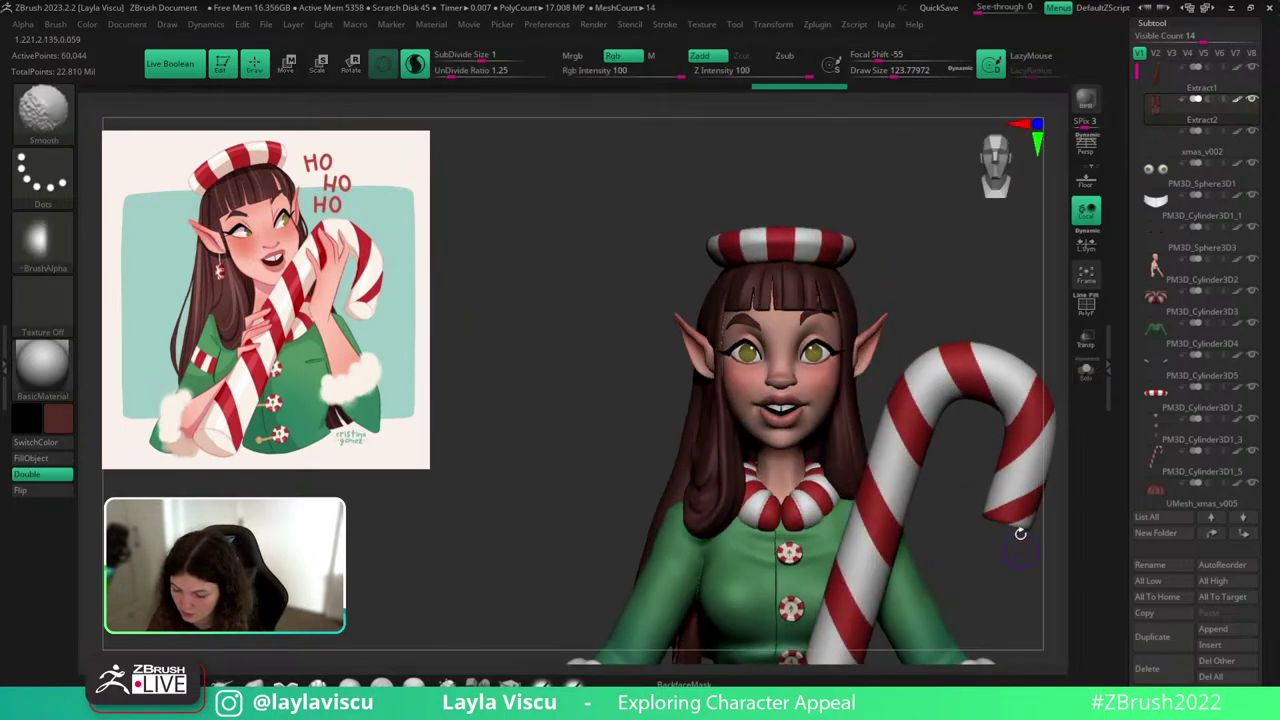
# Add strands along the inner edge and tip of the candy-cane-side front lock with Folly_Hair at a draw size of about 124.
pyautogui.click(1087, 371)
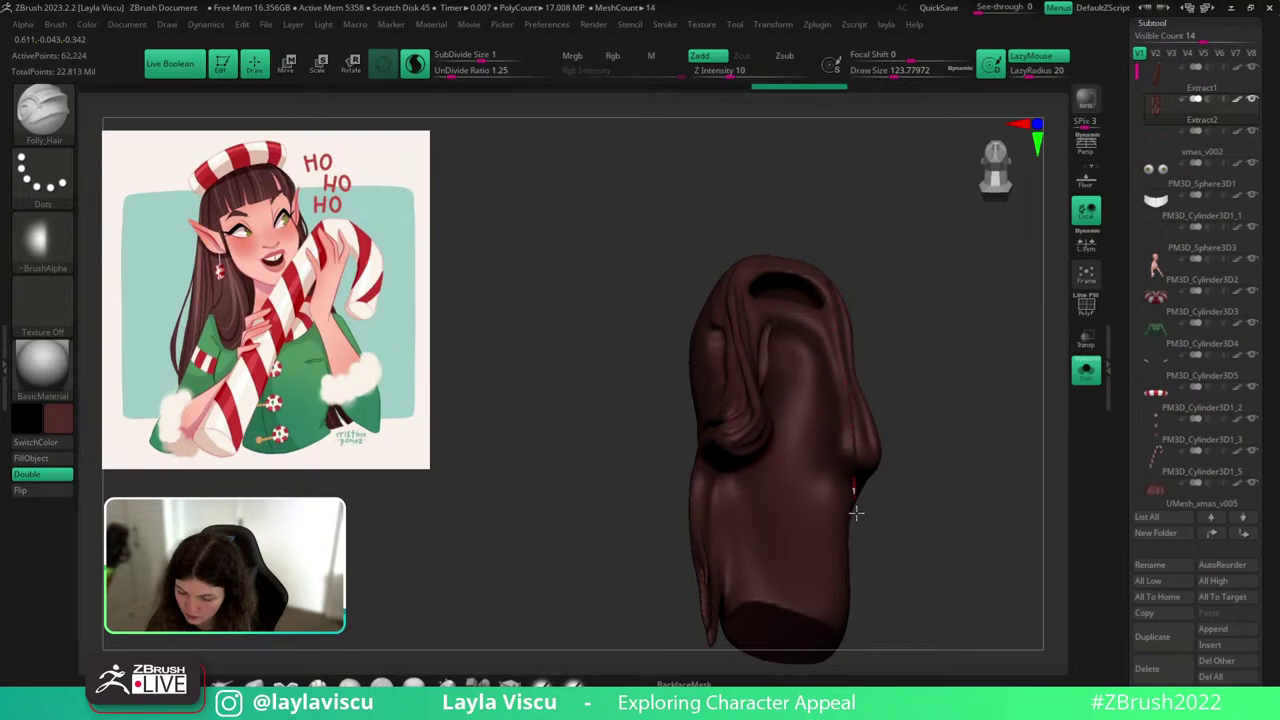
pyautogui.moveTo(856, 513); pyautogui.dragTo(857, 518)
pyautogui.moveTo(932, 442); pyautogui.dragTo(905, 427)
pyautogui.moveTo(833, 316); pyautogui.dragTo(846, 480)
pyautogui.moveTo(893, 425)
pyautogui.mouseDown()
pyautogui.moveTo(931, 382)
pyautogui.moveTo(894, 354)
pyautogui.mouseUp()
pyautogui.moveTo(887, 400); pyautogui.dragTo(870, 383)
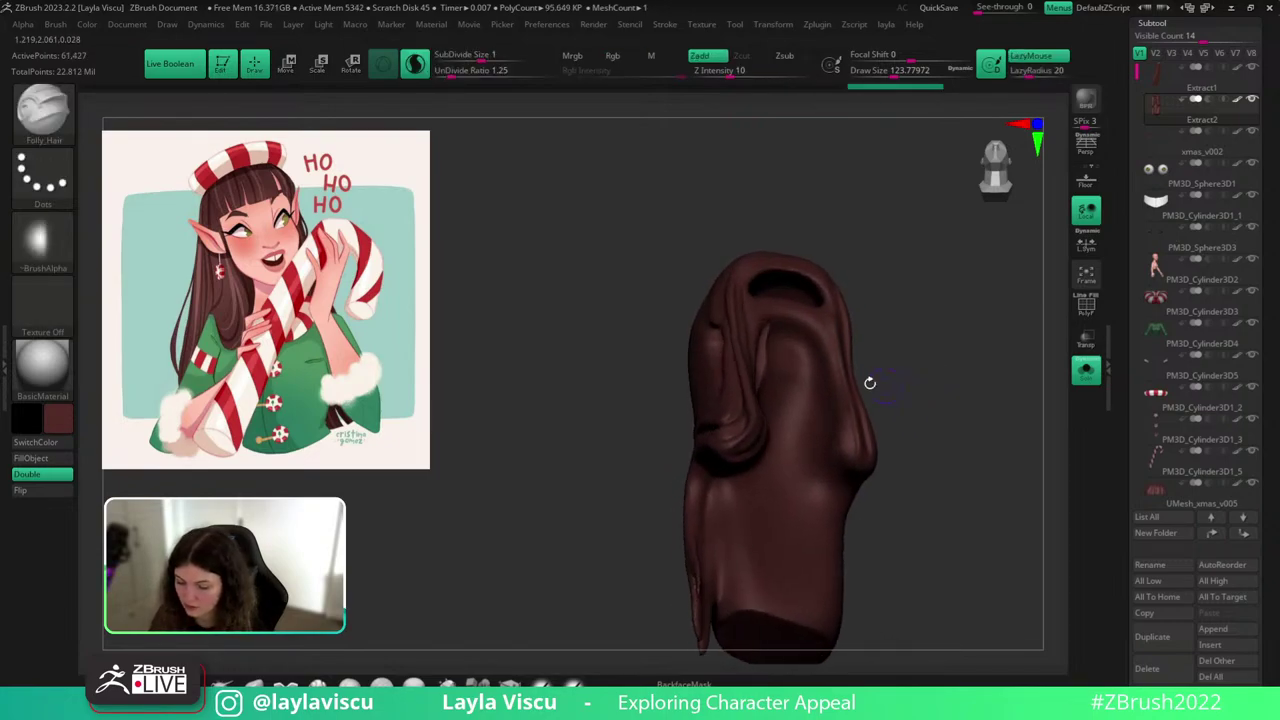
pyautogui.moveTo(840, 438); pyautogui.dragTo(840, 522)
pyautogui.click(1085, 370)
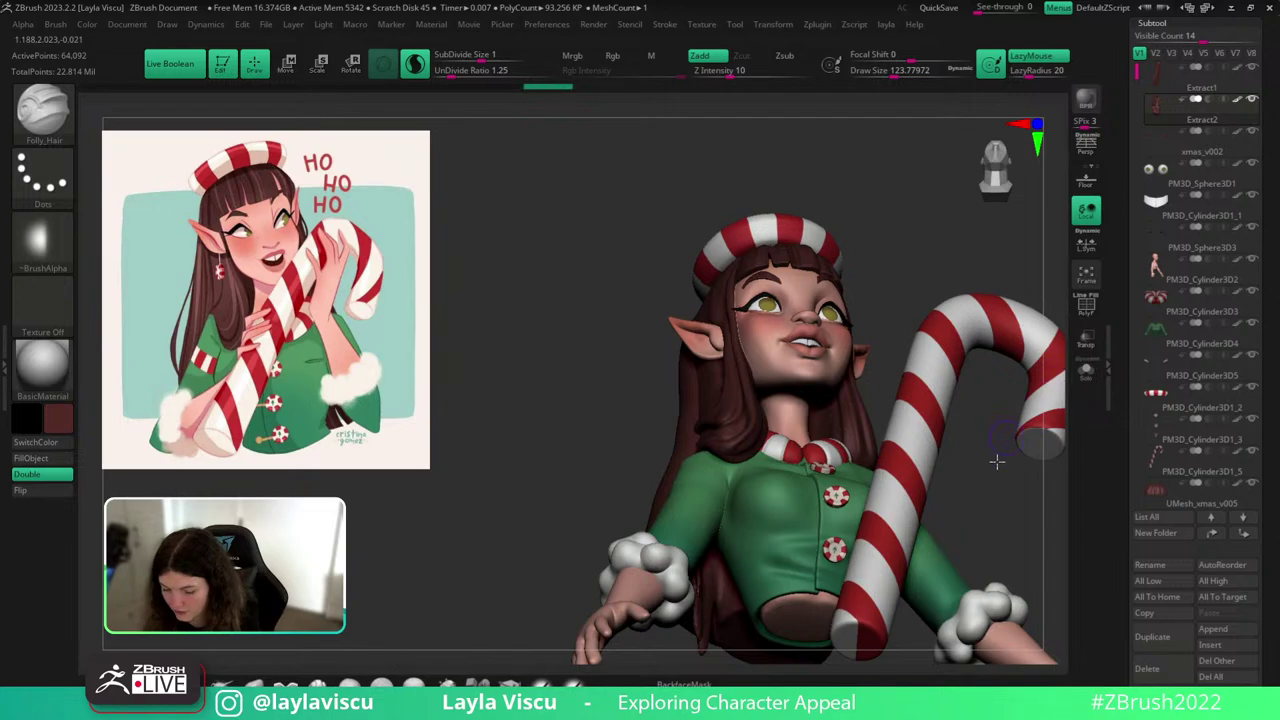
# Sculpt strands into the underside of the candy-cane-side front lock with Folly_Hair, working on the isolated hair from a low angle.
pyautogui.click(1087, 380)
pyautogui.moveTo(1023, 546)
pyautogui.mouseDown()
pyautogui.moveTo(1026, 420)
pyautogui.moveTo(908, 413)
pyautogui.moveTo(845, 340)
pyautogui.mouseUp()
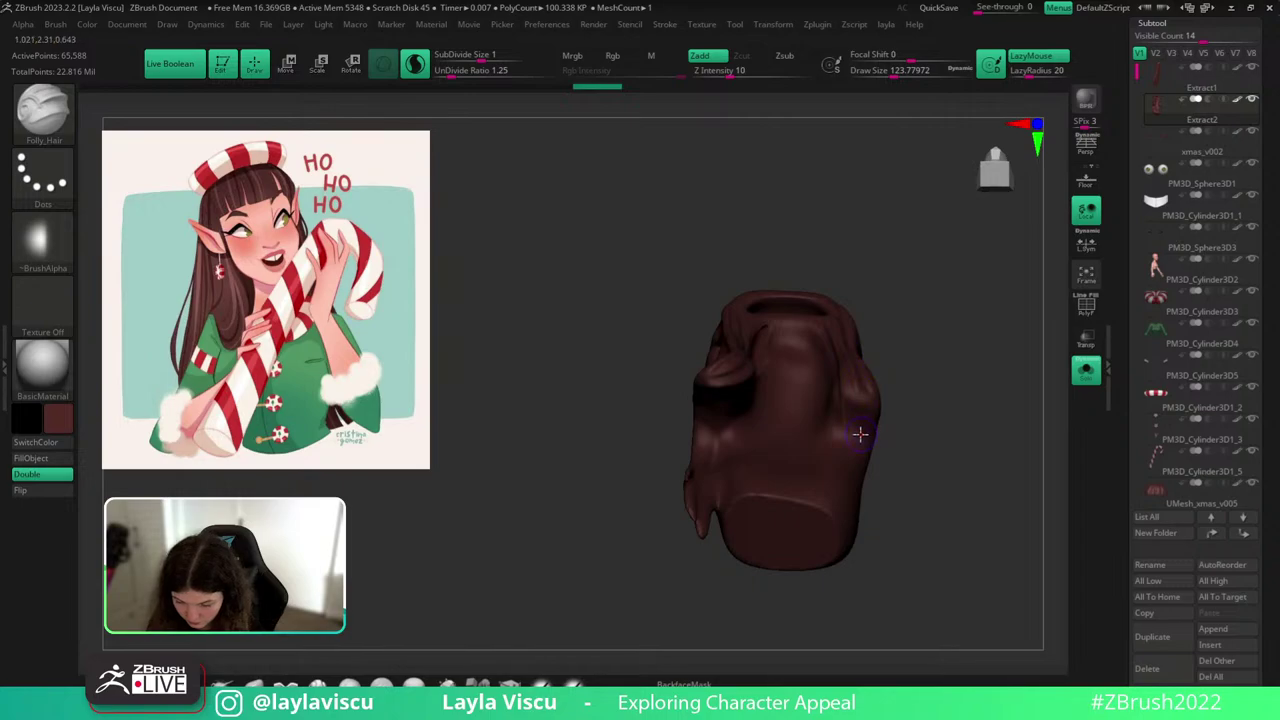
pyautogui.moveTo(860, 422)
pyautogui.mouseDown()
pyautogui.moveTo(852, 335)
pyautogui.moveTo(868, 326)
pyautogui.mouseUp()
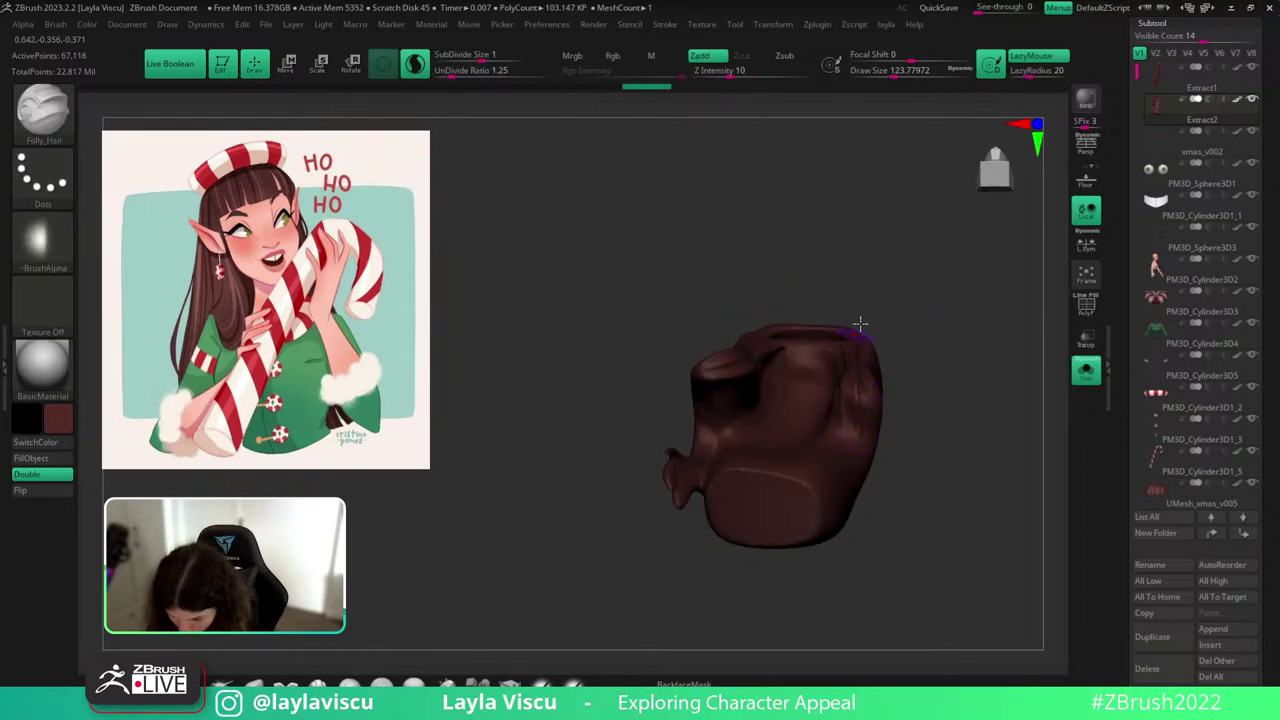
pyautogui.moveTo(923, 367)
pyautogui.mouseDown()
pyautogui.moveTo(895, 394)
pyautogui.moveTo(868, 350)
pyautogui.mouseUp()
pyautogui.moveTo(971, 303)
pyautogui.mouseDown()
pyautogui.moveTo(994, 400)
pyautogui.moveTo(1010, 408)
pyautogui.moveTo(866, 360)
pyautogui.moveTo(943, 266)
pyautogui.moveTo(930, 292)
pyautogui.moveTo(914, 300)
pyautogui.moveTo(929, 275)
pyautogui.moveTo(832, 354)
pyautogui.moveTo(891, 321)
pyautogui.moveTo(851, 296)
pyautogui.mouseUp()
pyautogui.click(1086, 371)
# Reshape the hair around the ear on the candy-cane side with the Move brush at a draw size of about 415.
pyautogui.click(256, 683)
pyautogui.press('s')
pyautogui.press('s')
pyautogui.press('s')
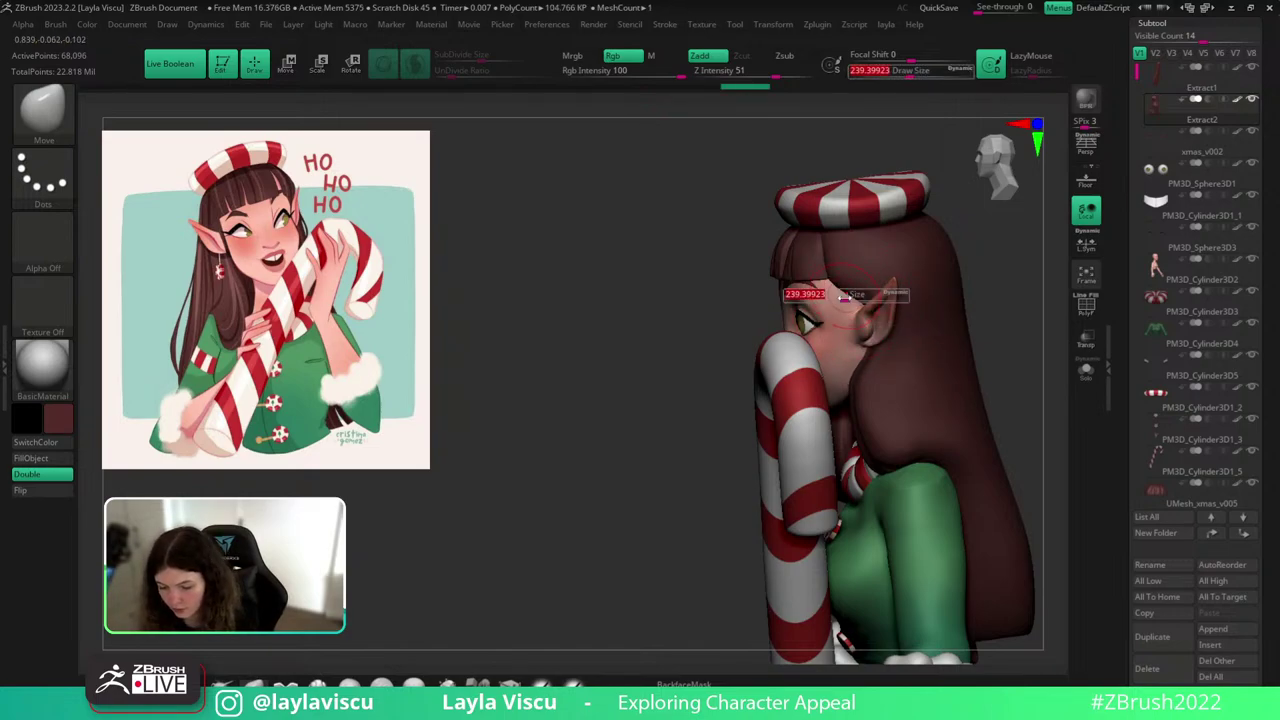
pyautogui.moveTo(1033, 294); pyautogui.dragTo(948, 346)
pyautogui.press('s')
pyautogui.moveTo(843, 383)
pyautogui.mouseDown()
pyautogui.moveTo(869, 383)
pyautogui.moveTo(858, 382)
pyautogui.moveTo(866, 371)
pyautogui.mouseUp()
pyautogui.moveTo(1024, 373); pyautogui.dragTo(1085, 352)
pyautogui.moveTo(998, 286)
pyautogui.mouseDown()
pyautogui.moveTo(954, 283)
pyautogui.moveTo(986, 277)
pyautogui.moveTo(971, 289)
pyautogui.moveTo(1006, 284)
pyautogui.moveTo(943, 295)
pyautogui.mouseUp()
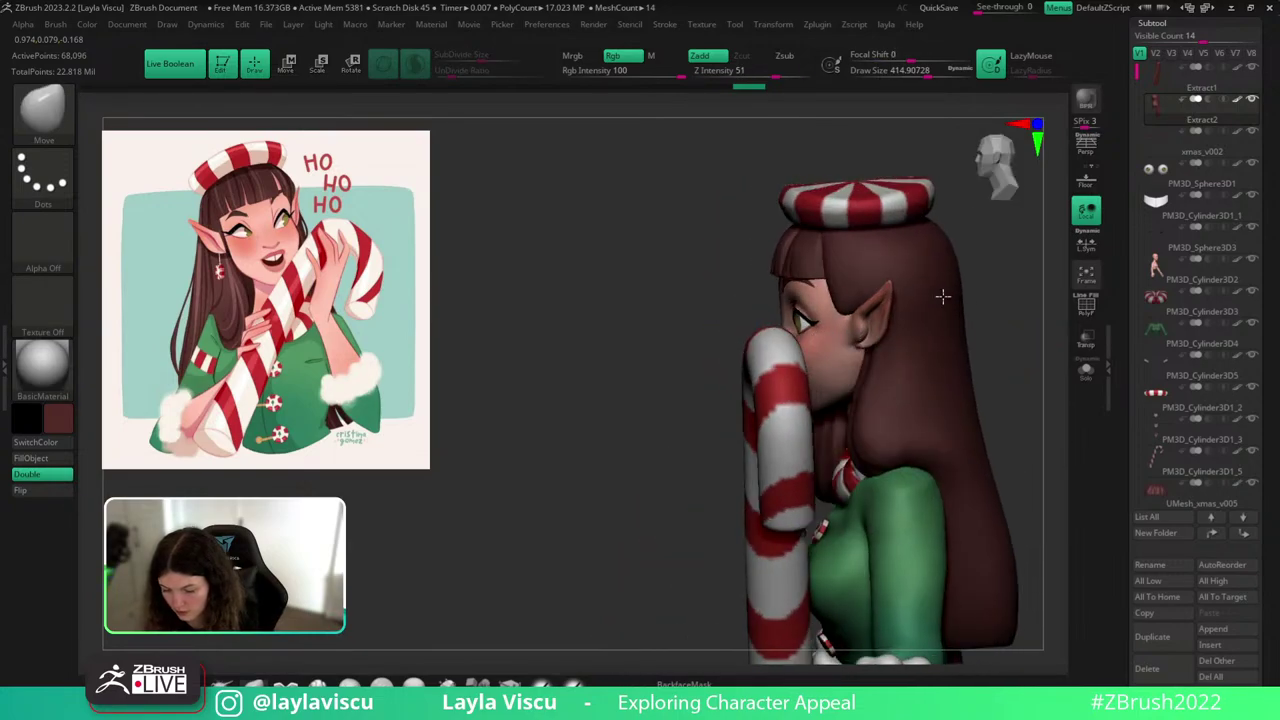
# Pull the hair in front of the candy-cane-side ear down into a pointed strand with the Move brush at a draw size of about 74.
pyautogui.press('s')
pyautogui.moveTo(806, 312)
pyautogui.mouseDown()
pyautogui.moveTo(843, 317)
pyautogui.moveTo(848, 338)
pyautogui.moveTo(837, 336)
pyautogui.mouseUp()
pyautogui.press('s')
pyautogui.keyDown('ctrl'); pyautogui.moveTo(845, 310); pyautogui.dragTo(859, 361, button='right'); pyautogui.keyUp('ctrl')
pyautogui.press('s')
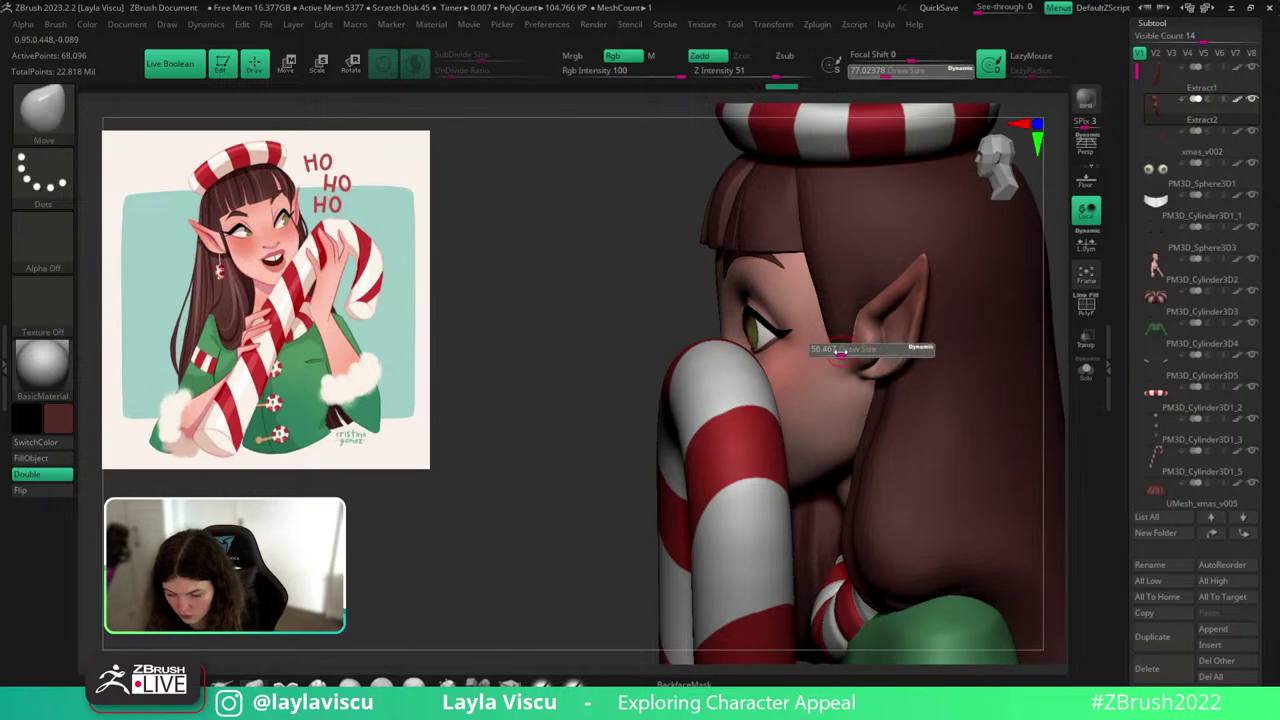
pyautogui.moveTo(857, 349); pyautogui.dragTo(851, 350)
pyautogui.moveTo(846, 353); pyautogui.dragTo(845, 423)
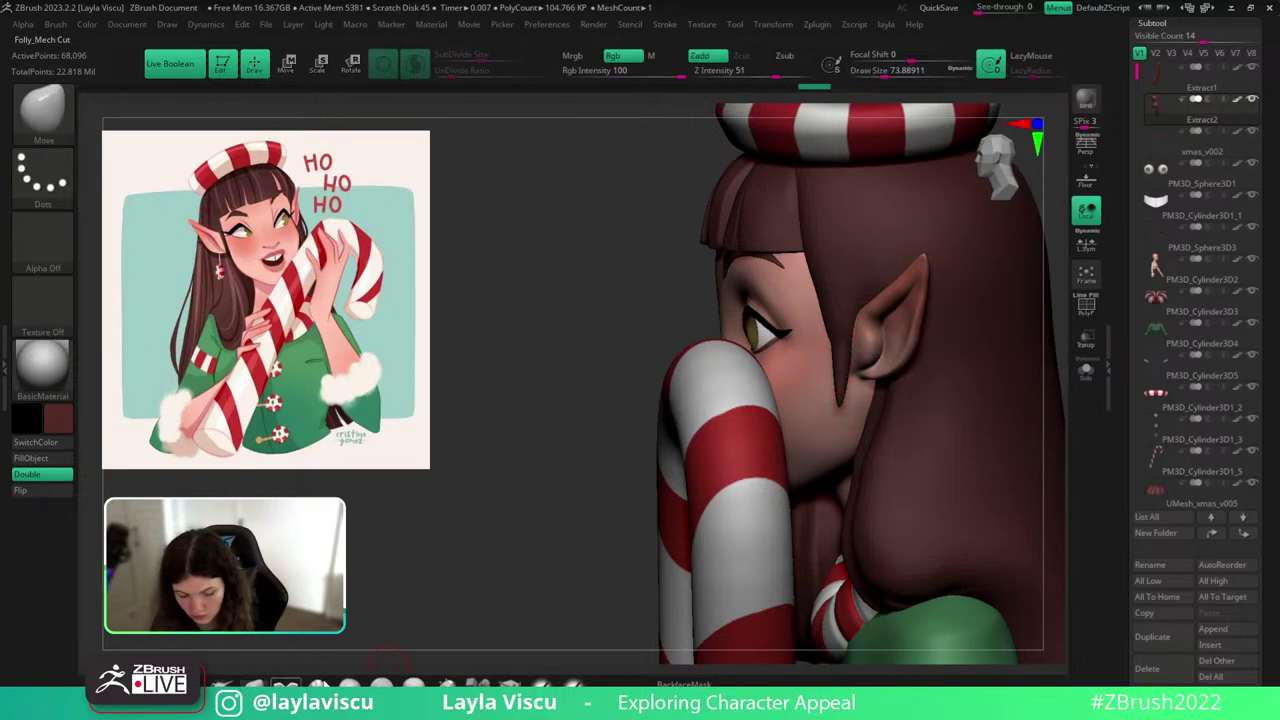
# Stretch the strand in front of the candy-cane-side ear with SnakeHook at a draw size of about 74, smoothing its tip on the isolated hair.
pyautogui.click(244, 682)
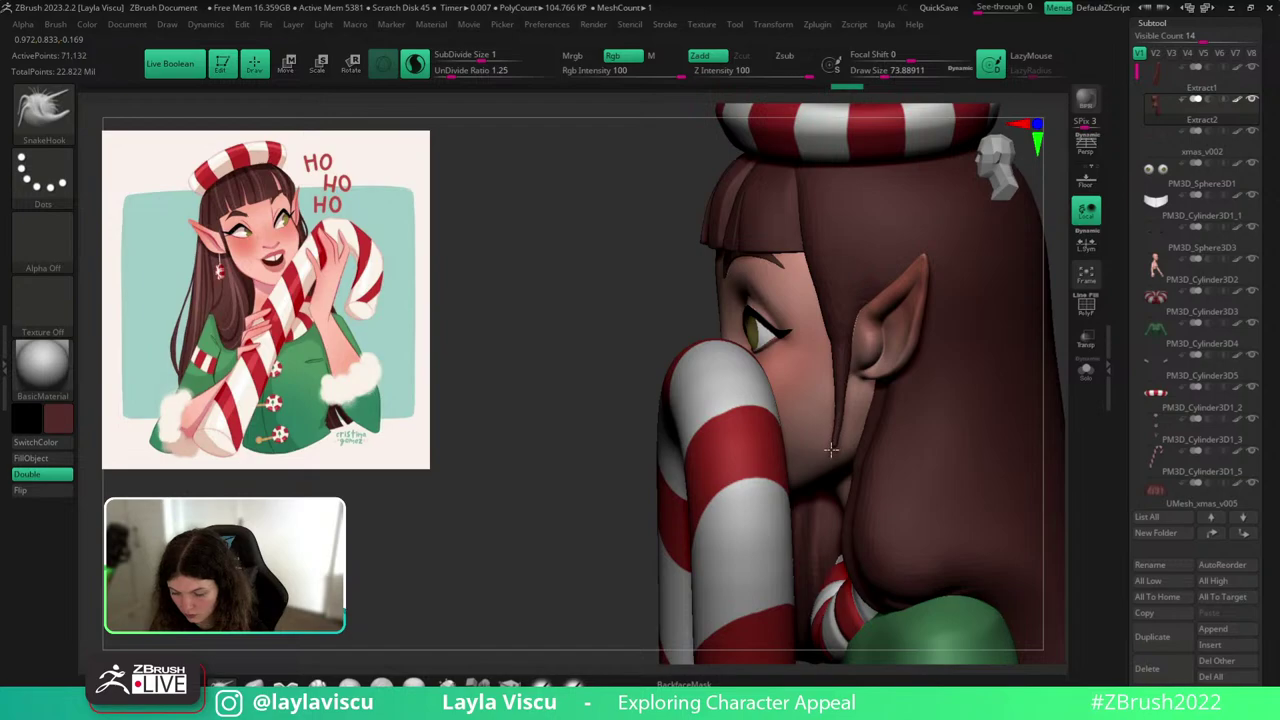
pyautogui.click(1086, 371)
pyautogui.moveTo(940, 429); pyautogui.dragTo(702, 551, button='right')
pyautogui.keyDown('shift'); pyautogui.moveTo(702, 551); pyautogui.dragTo(705, 549); pyautogui.keyUp('shift')
pyautogui.moveTo(843, 281); pyautogui.dragTo(834, 443)
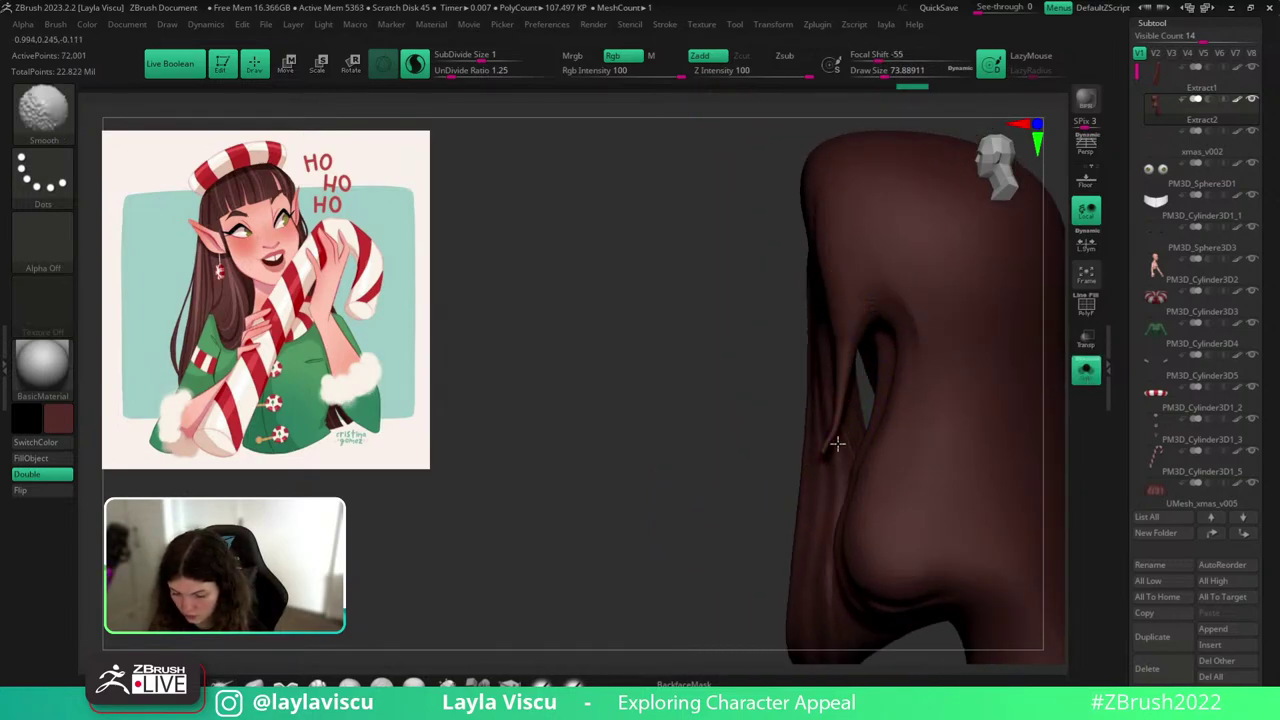
pyautogui.moveTo(735, 532); pyautogui.dragTo(686, 540)
pyautogui.keyDown('shift'); pyautogui.moveTo(826, 449); pyautogui.dragTo(838, 432); pyautogui.keyUp('shift')
pyautogui.click(1086, 371)
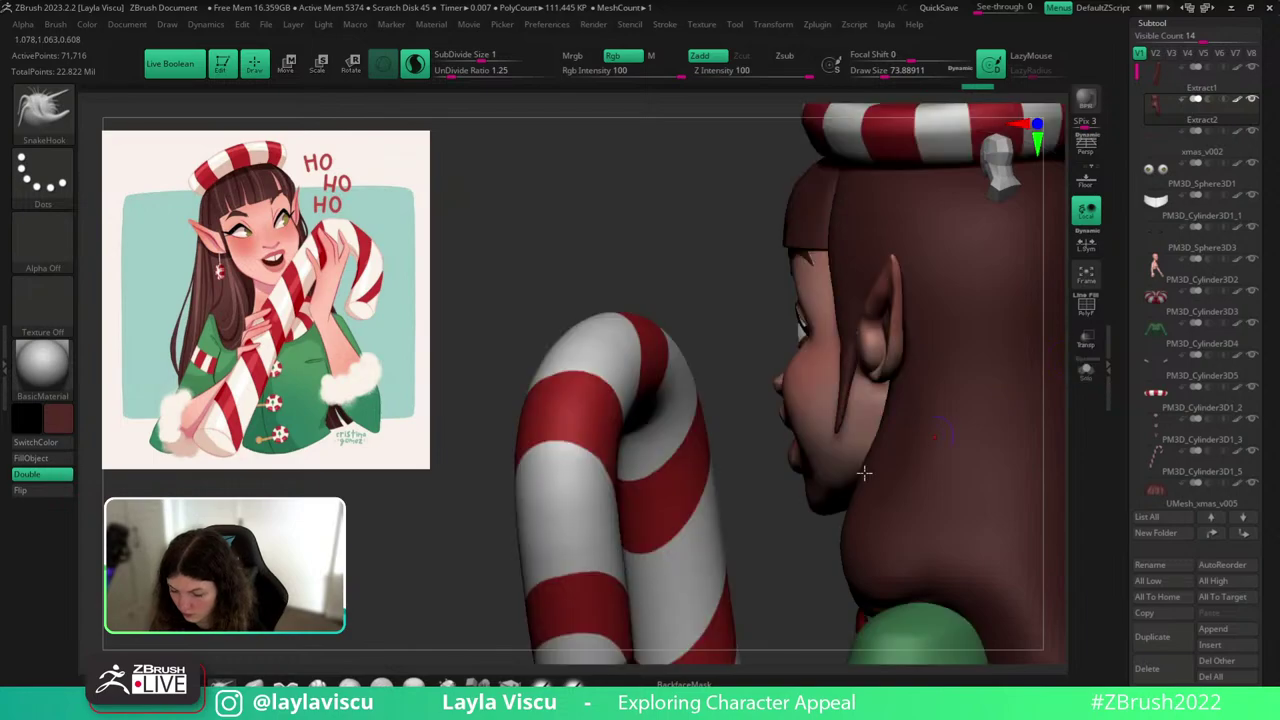
# Adjust the thin strand beside the cheek from the front with the Move brush at a draw size of 112.
pyautogui.moveTo(726, 488)
pyautogui.keyDown('shift'); pyautogui.mouseDown()
pyautogui.moveTo(761, 540)
pyautogui.moveTo(736, 581)
pyautogui.mouseUp(); pyautogui.keyUp('shift')
pyautogui.press('s')
pyautogui.moveTo(849, 388); pyautogui.dragTo(859, 387)
pyautogui.moveTo(784, 470)
pyautogui.mouseDown()
pyautogui.moveTo(848, 486)
pyautogui.moveTo(920, 420)
pyautogui.moveTo(946, 306)
pyautogui.mouseUp()
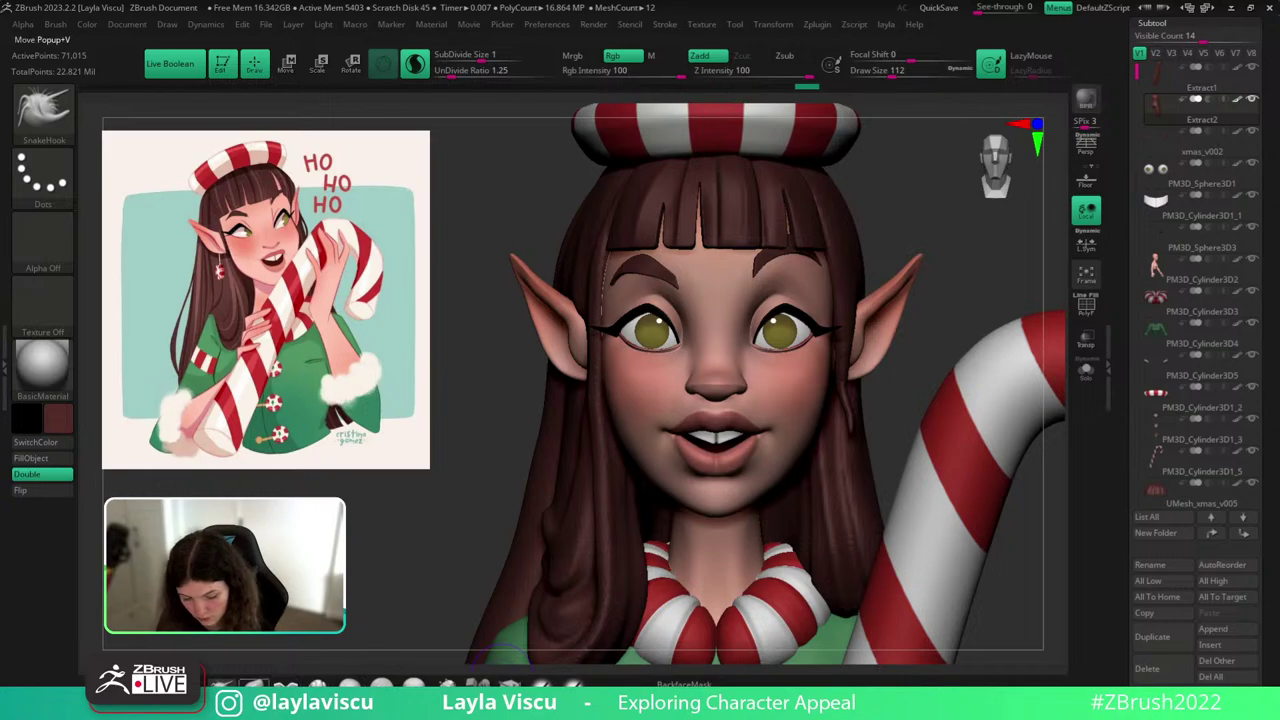
pyautogui.press('v')
pyautogui.moveTo(846, 411); pyautogui.dragTo(854, 393)
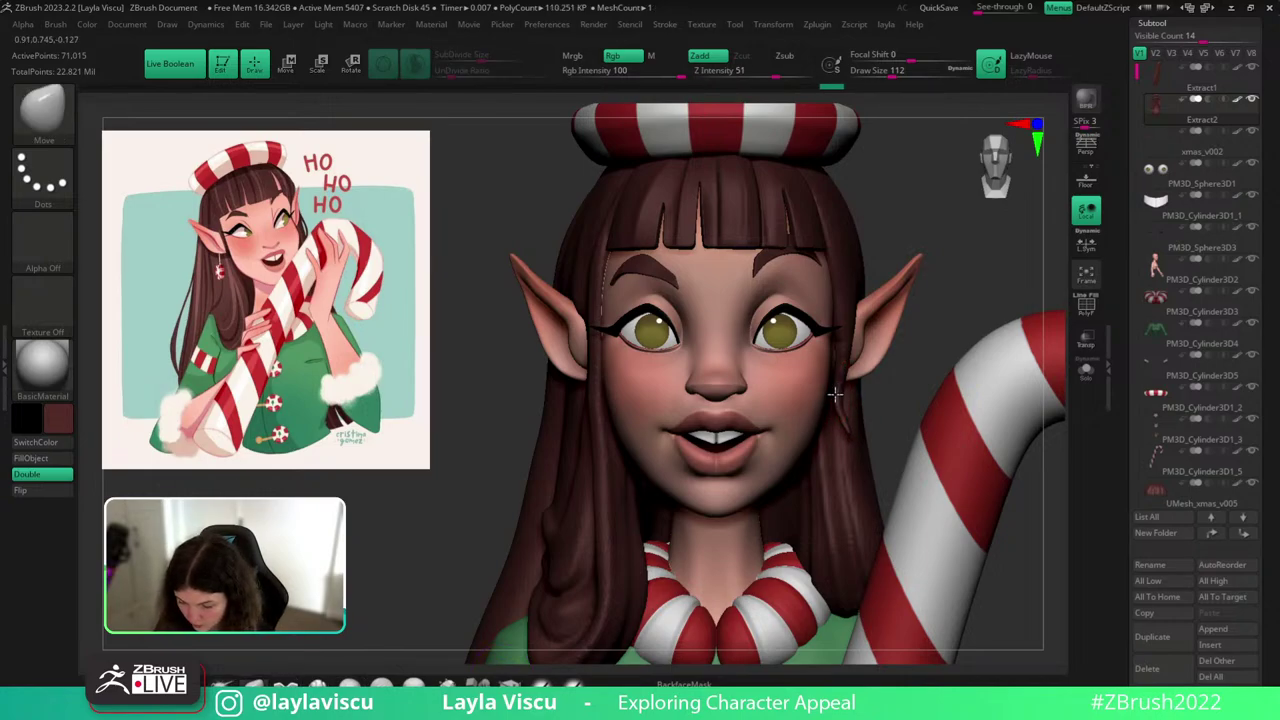
pyautogui.keyDown('ctrl'); pyautogui.moveTo(863, 356); pyautogui.dragTo(877, 431, button='right'); pyautogui.keyUp('ctrl')
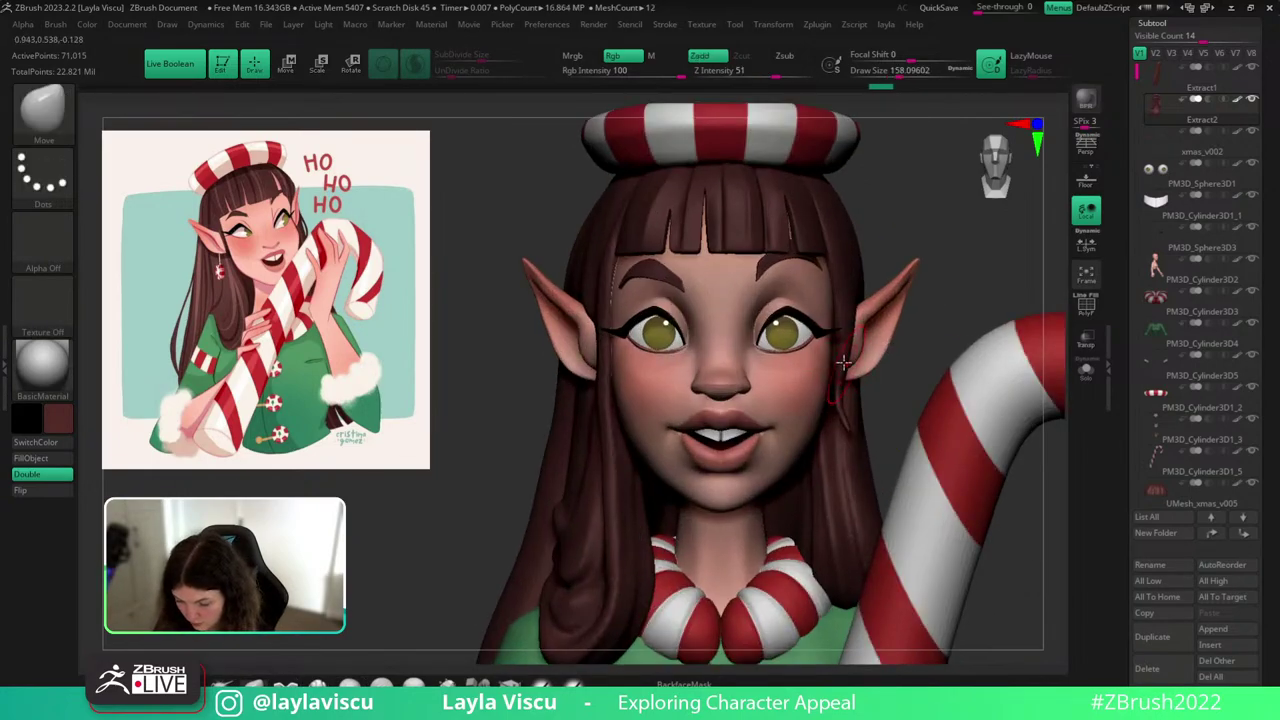
# Bend the thin strand under the candy-cane-side ear lobe in side view with the Move brush at draw sizes of about 132 to 136.
pyautogui.moveTo(963, 296); pyautogui.dragTo(872, 310, button='right')
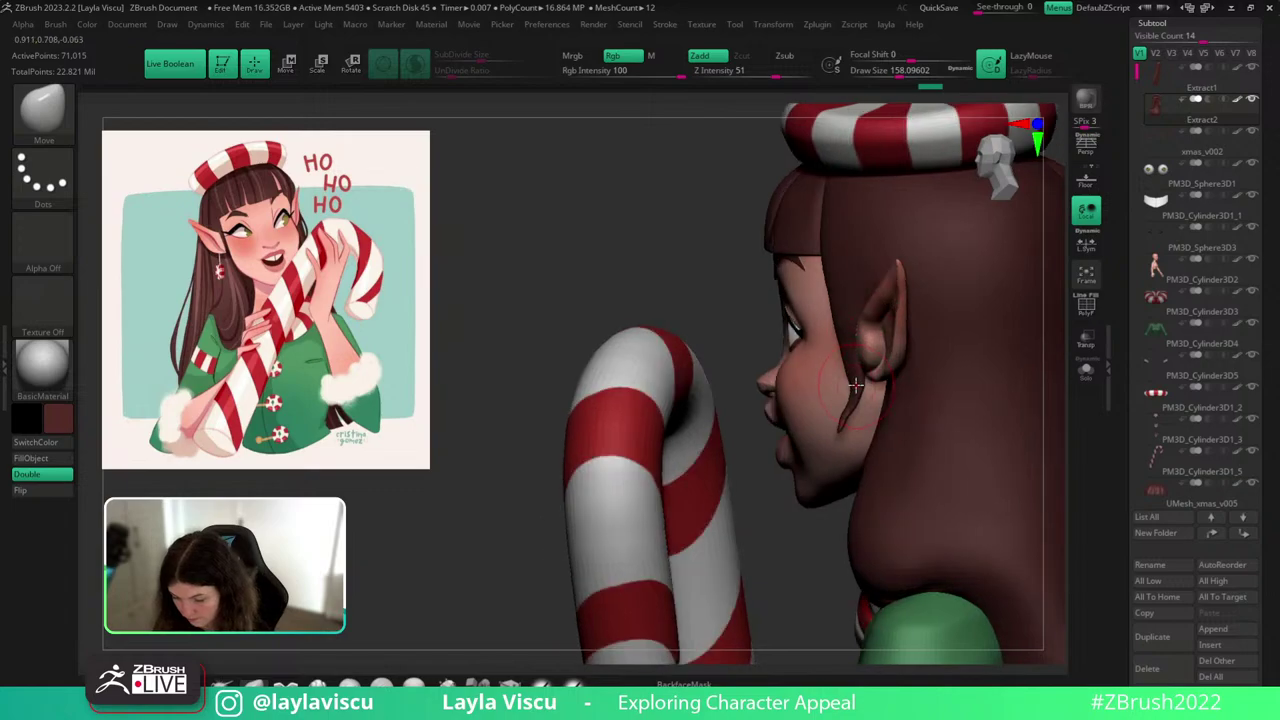
pyautogui.press('[')
pyautogui.press('[')
pyautogui.moveTo(857, 428); pyautogui.dragTo(864, 424)
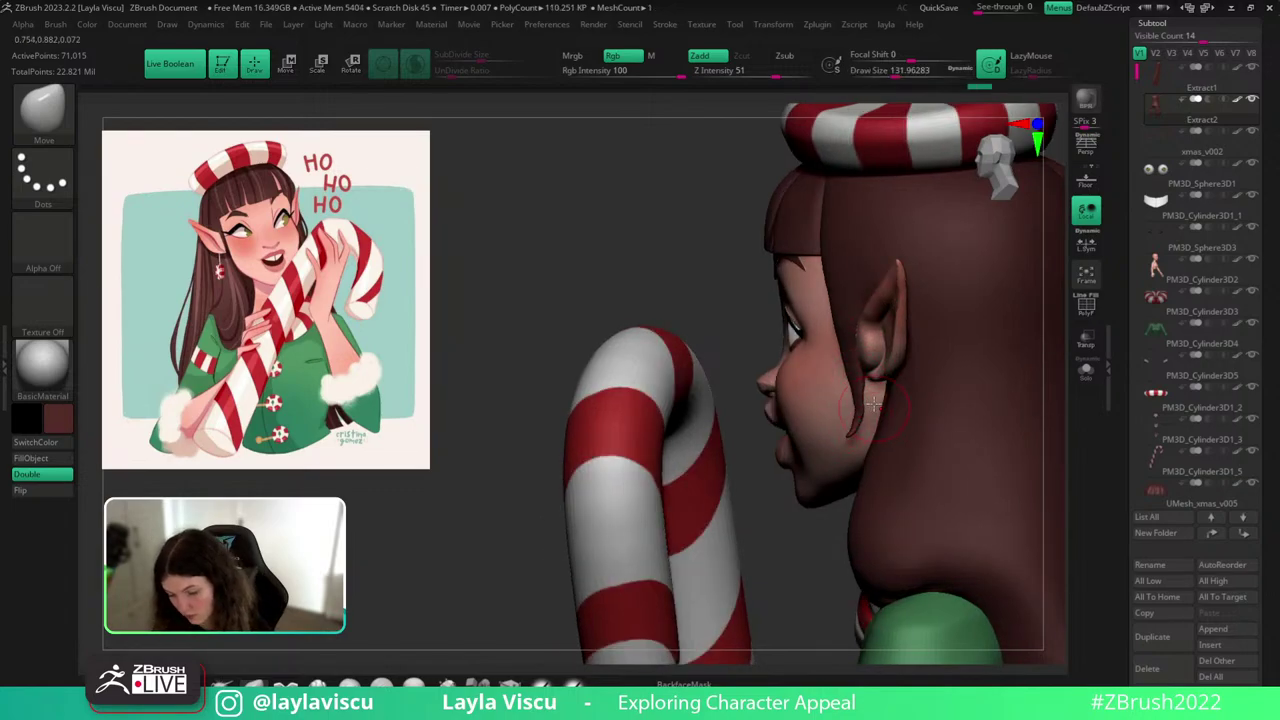
pyautogui.moveTo(858, 462); pyautogui.dragTo(829, 453, button='right')
pyautogui.press('s')
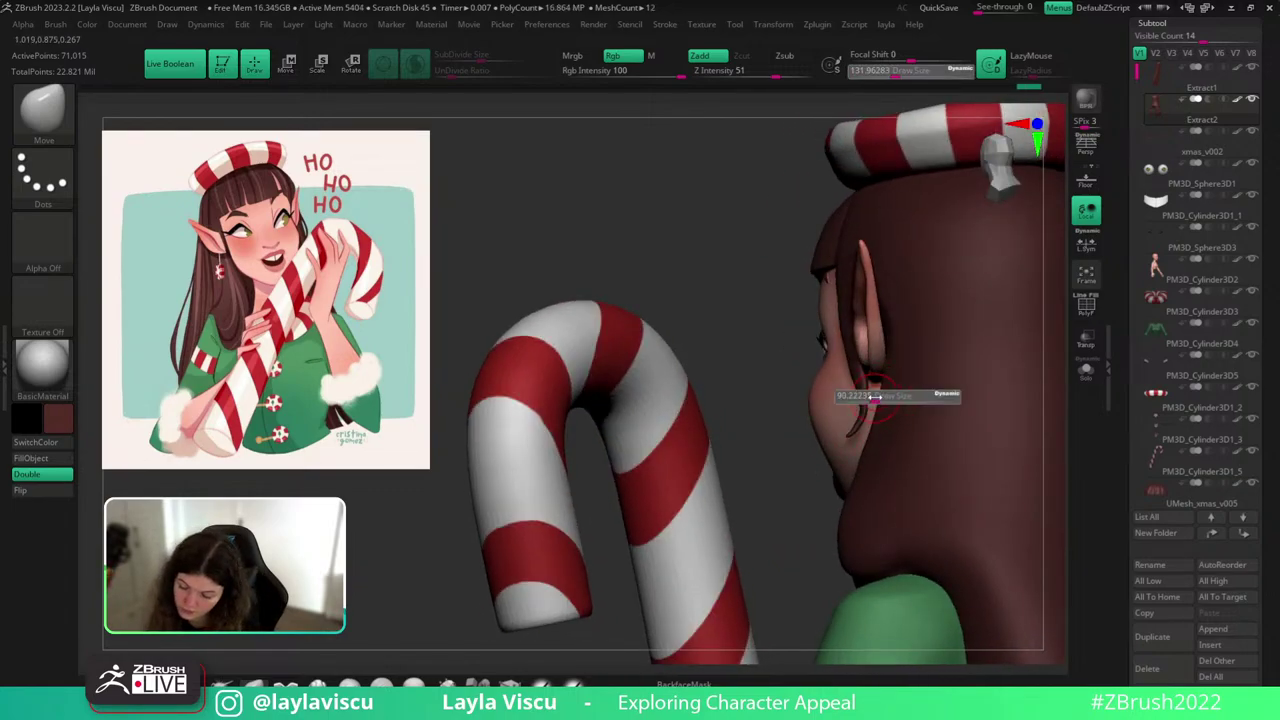
pyautogui.click(874, 397)
pyautogui.press('s')
pyautogui.click(870, 402)
pyautogui.moveTo(858, 394); pyautogui.dragTo(863, 391)
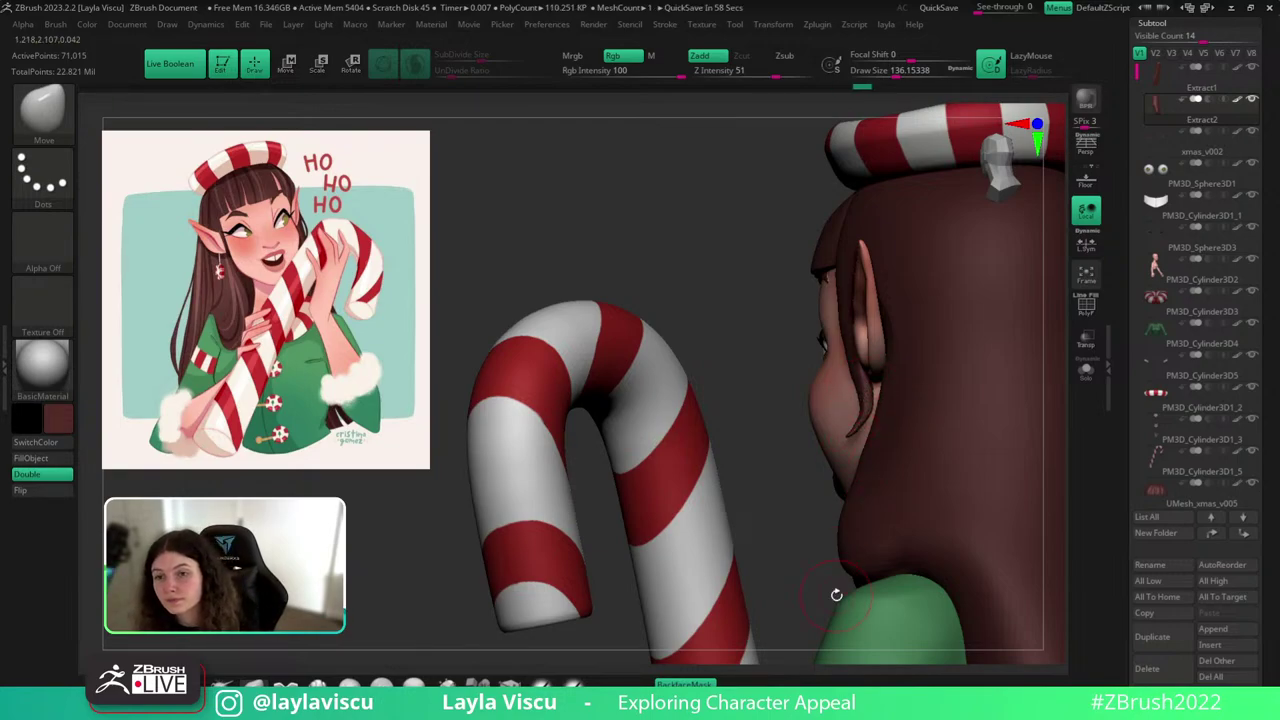
# Carve the front edge of the isolated hair above the thin strand with Folly_Mech Cut at a draw size of about 83.
pyautogui.moveTo(785, 262); pyautogui.dragTo(876, 409, button='right')
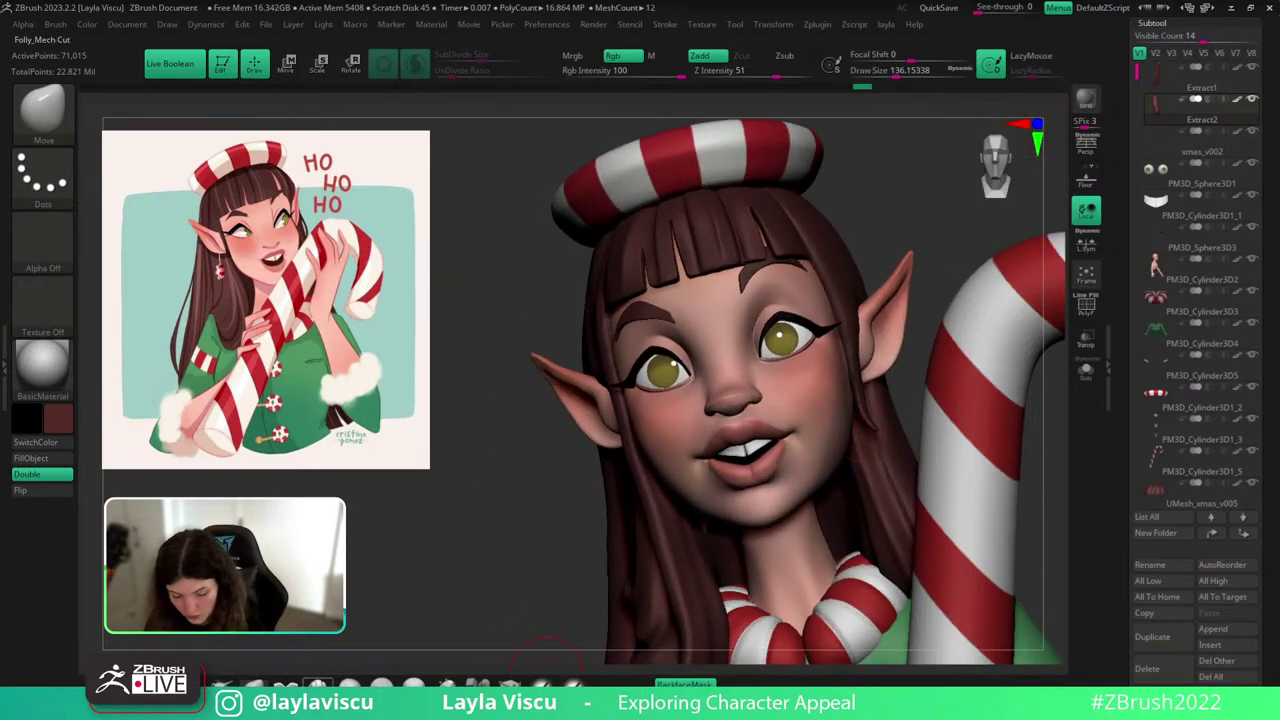
pyautogui.click(546, 675)
pyautogui.click(1088, 371)
pyautogui.moveTo(1034, 443); pyautogui.dragTo(964, 414, button='right')
pyautogui.press('s')
pyautogui.click(859, 400)
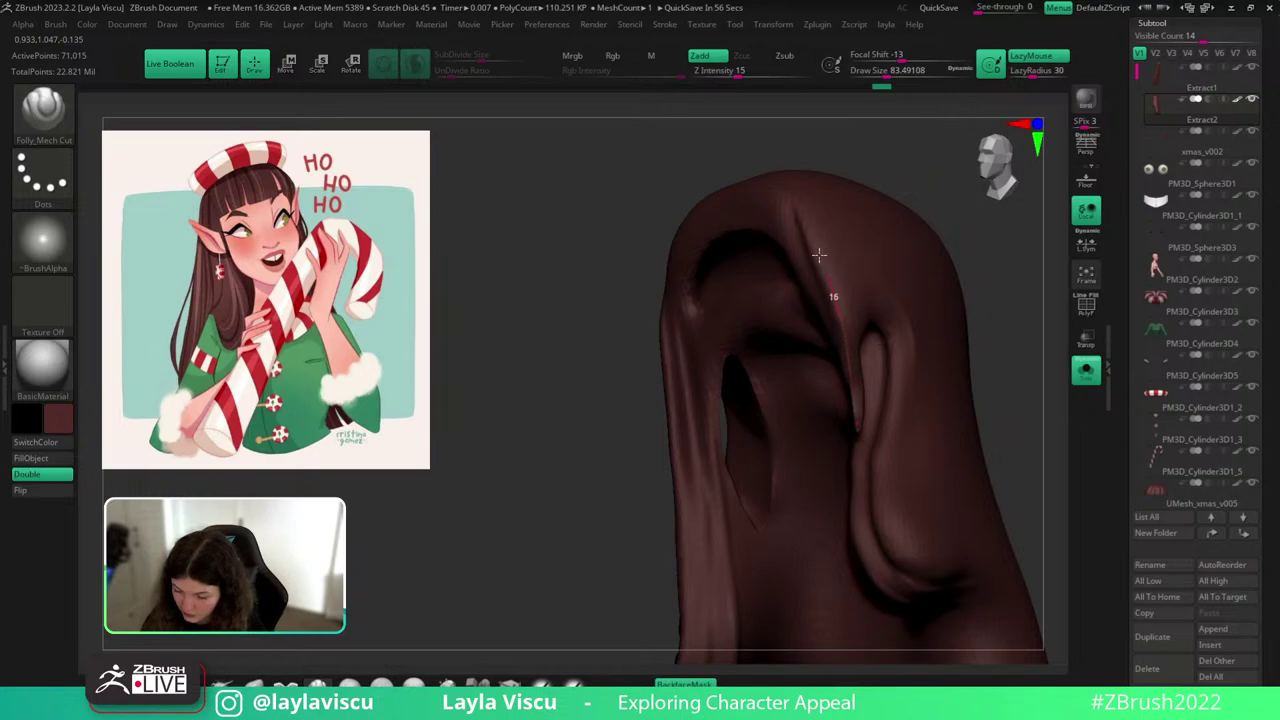
pyautogui.moveTo(1025, 333); pyautogui.dragTo(1026, 343)
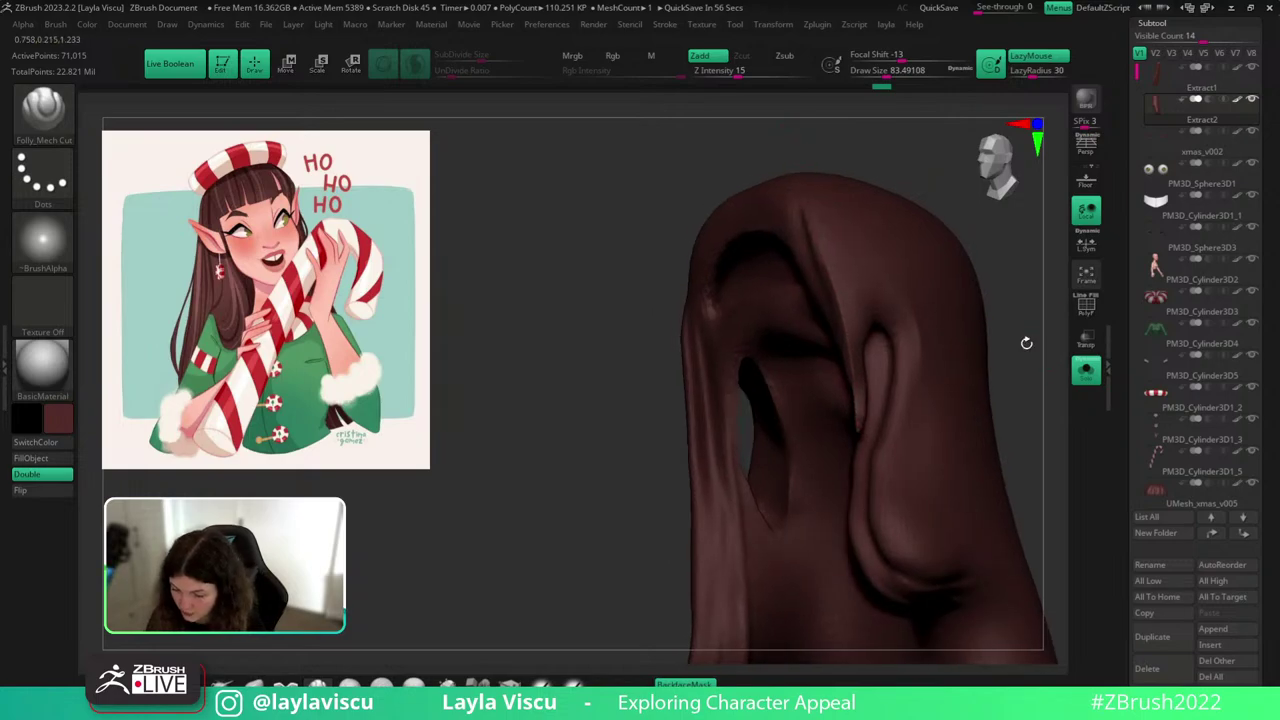
pyautogui.click(1084, 374)
pyautogui.moveTo(1034, 436); pyautogui.dragTo(990, 430)
pyautogui.click(1090, 374)
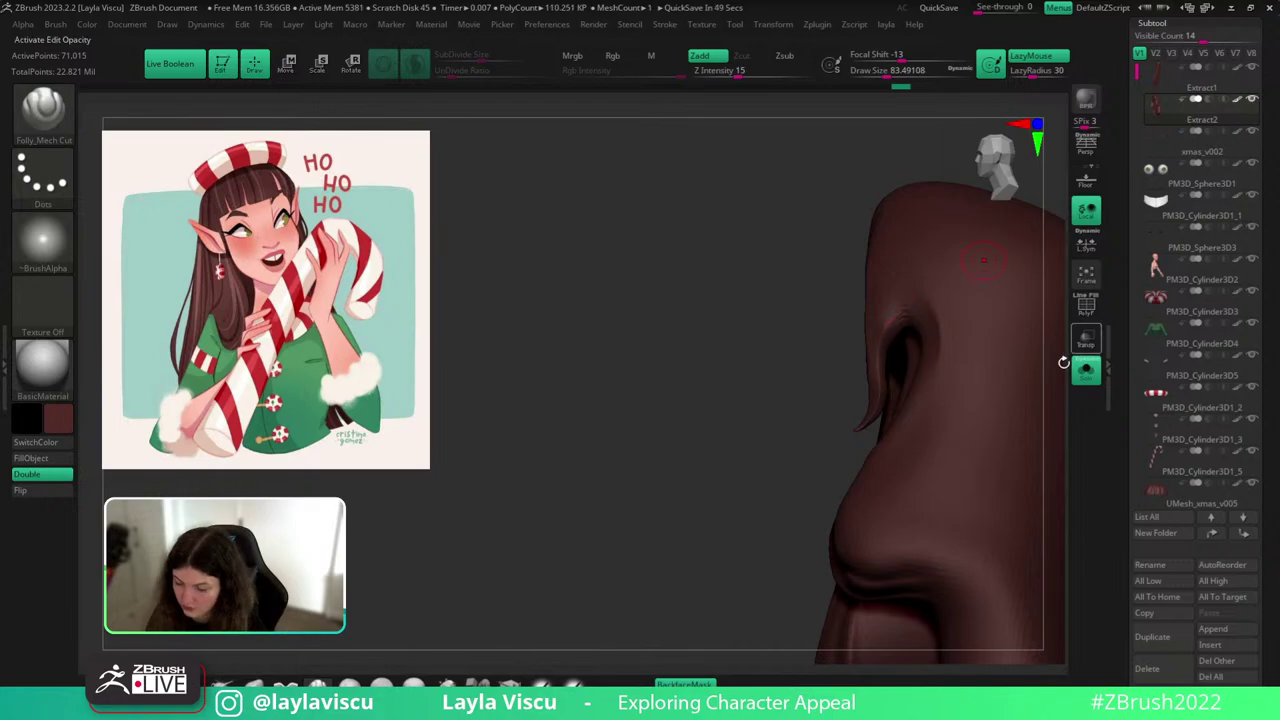
pyautogui.click(1086, 369)
pyautogui.moveTo(889, 168); pyautogui.dragTo(1030, 380)
# Reshape the hairline between the eye and the candy-cane-side ear with the Move brush at a draw size of about 104.
pyautogui.keyDown('ctrl'); pyautogui.moveTo(895, 267); pyautogui.dragTo(735, 668, button='right'); pyautogui.keyUp('ctrl')
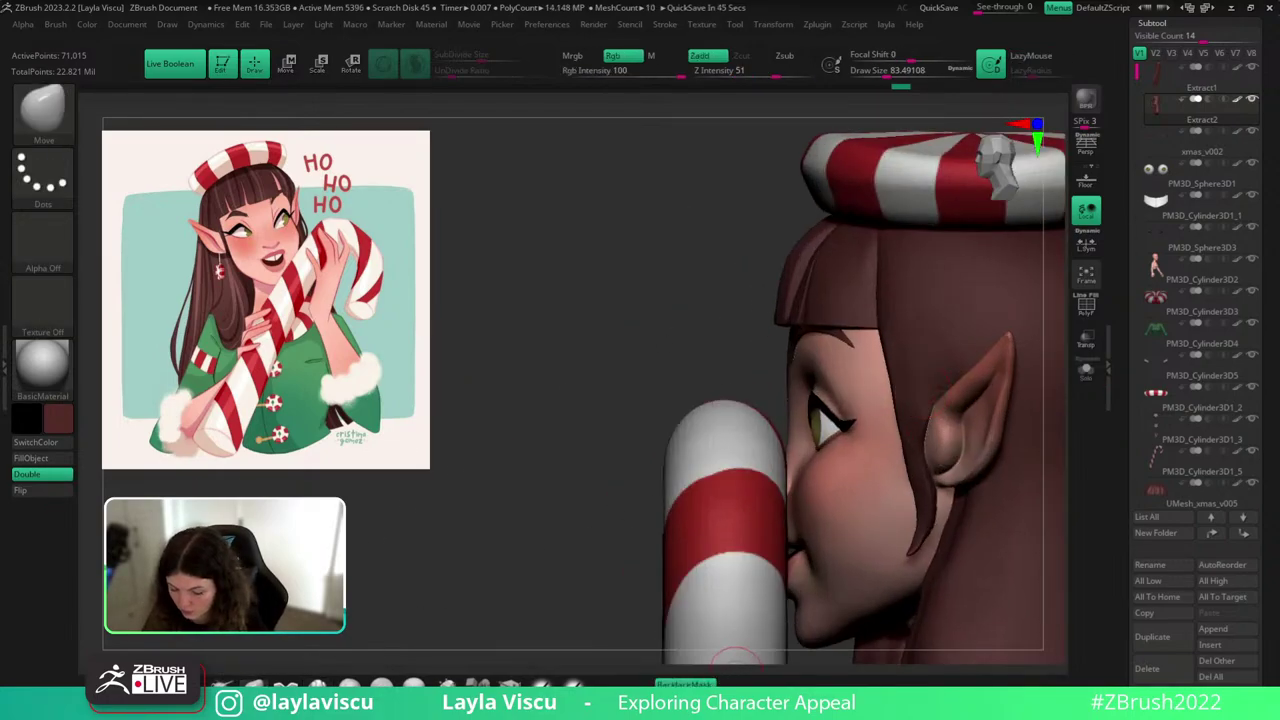
pyautogui.press('s')
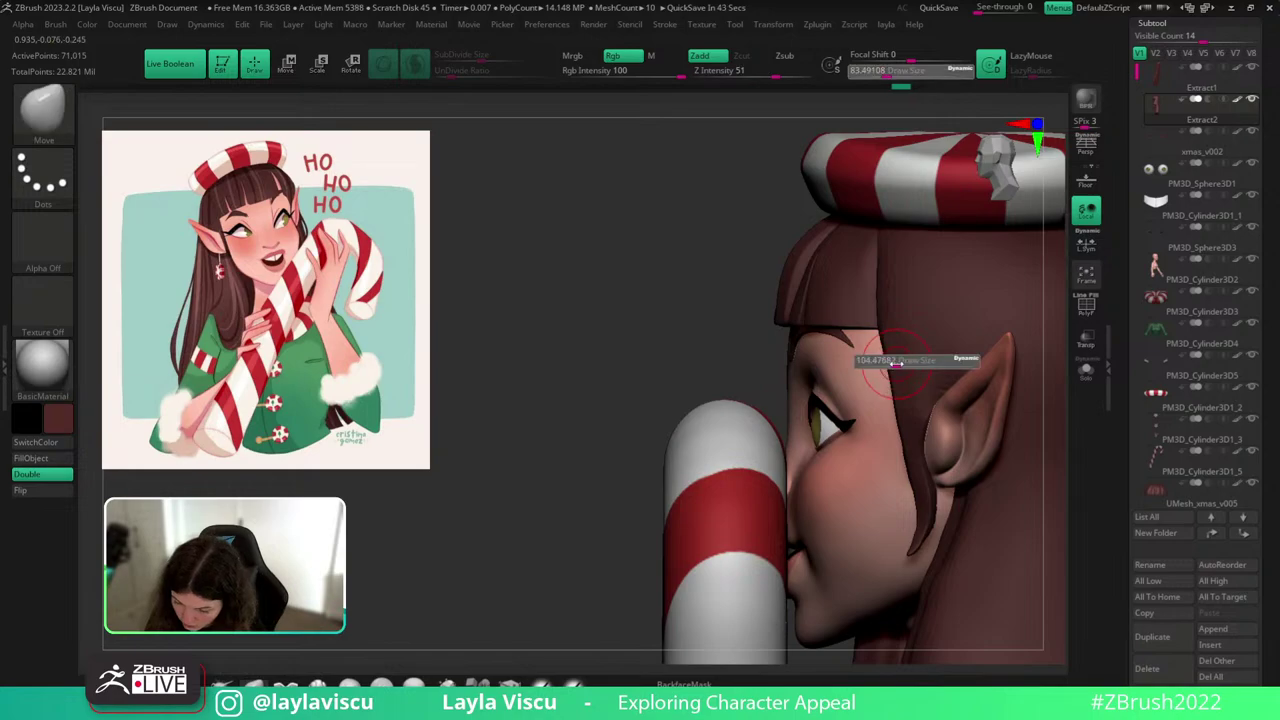
pyautogui.moveTo(893, 362); pyautogui.dragTo(901, 364)
pyautogui.press('s')
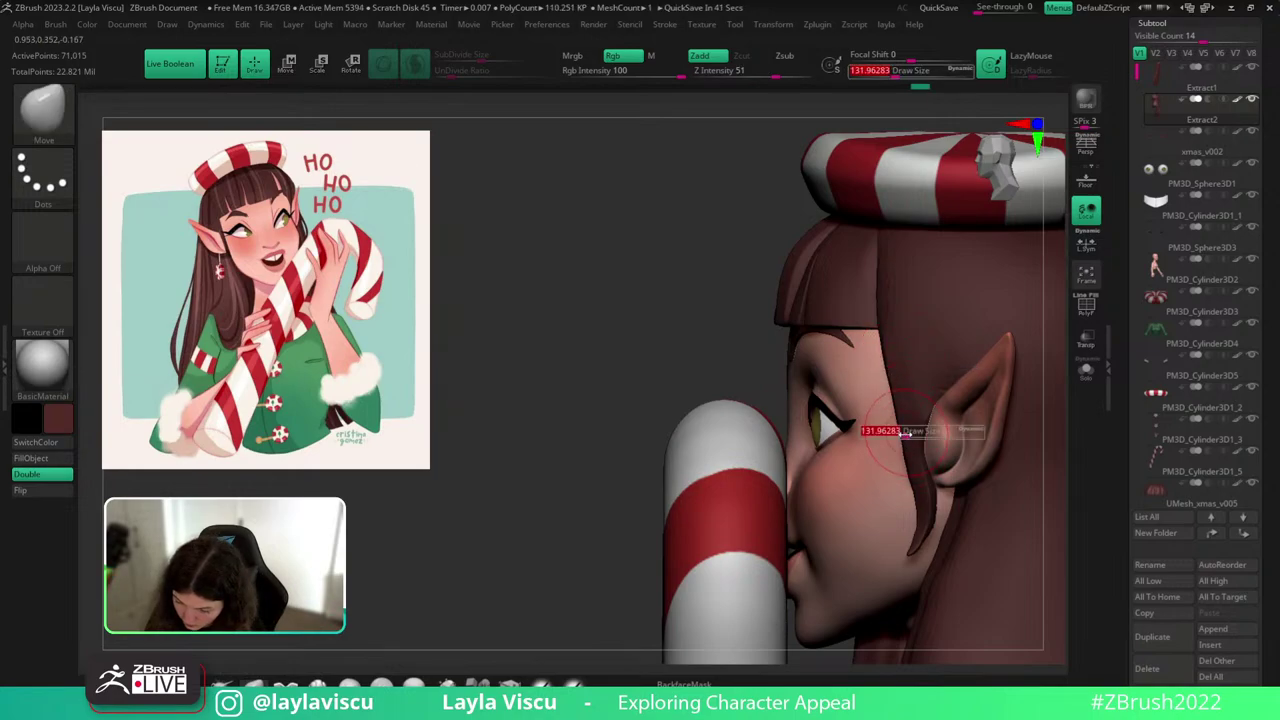
pyautogui.moveTo(907, 435); pyautogui.dragTo(903, 432)
pyautogui.keyDown('ctrl'); pyautogui.moveTo(903, 428); pyautogui.dragTo(800, 251, button='right'); pyautogui.keyUp('ctrl')
pyautogui.moveTo(800, 251)
pyautogui.mouseDown()
pyautogui.moveTo(1012, 347)
pyautogui.moveTo(990, 372)
pyautogui.moveTo(985, 276)
pyautogui.mouseUp()
pyautogui.keyDown('ctrl'); pyautogui.moveTo(880, 478); pyautogui.dragTo(869, 426, button='right'); pyautogui.keyUp('ctrl')
pyautogui.keyDown('ctrl'); pyautogui.moveTo(812, 476); pyautogui.dragTo(796, 568, button='right'); pyautogui.keyUp('ctrl')
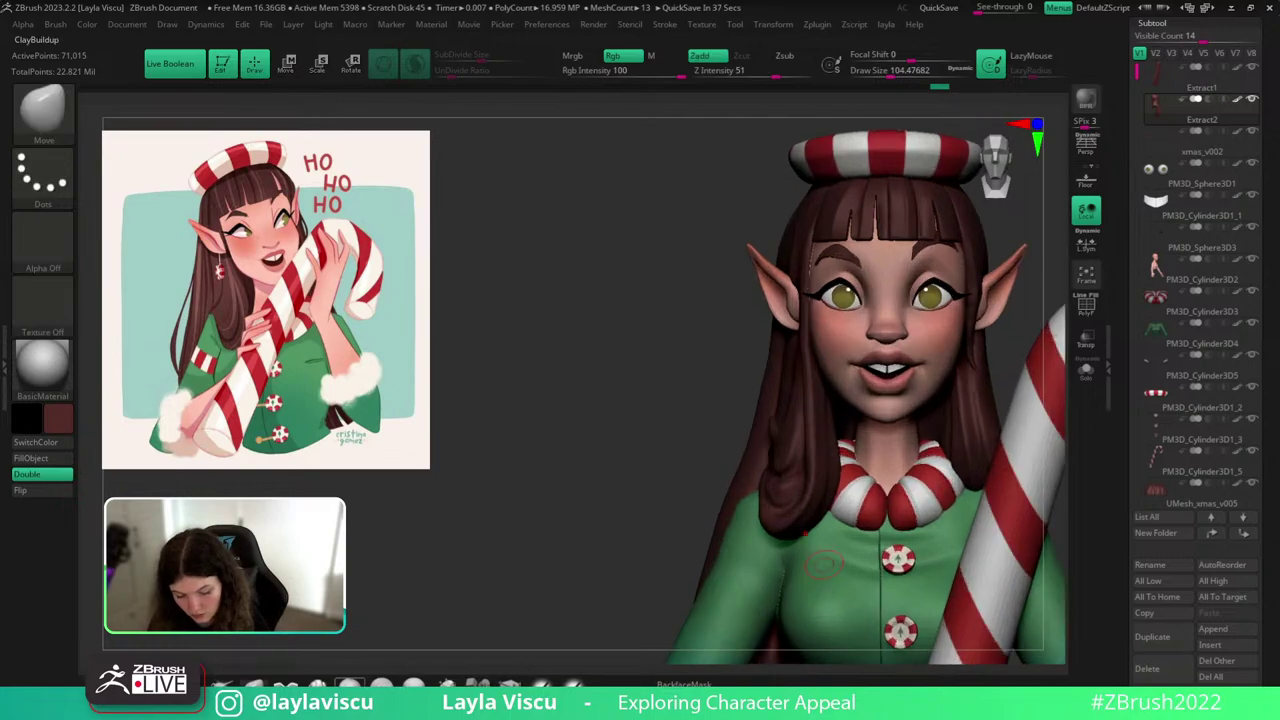
# Carve strand grooves down the front lock opposite the candy cane with Folly_Mech Cut at a draw size of about 104.
pyautogui.keyDown('ctrl'); pyautogui.moveTo(791, 471); pyautogui.dragTo(757, 577, button='right'); pyautogui.keyUp('ctrl')
pyautogui.moveTo(830, 525); pyautogui.dragTo(814, 534)
pyautogui.hotkey('ctrl', 'z')
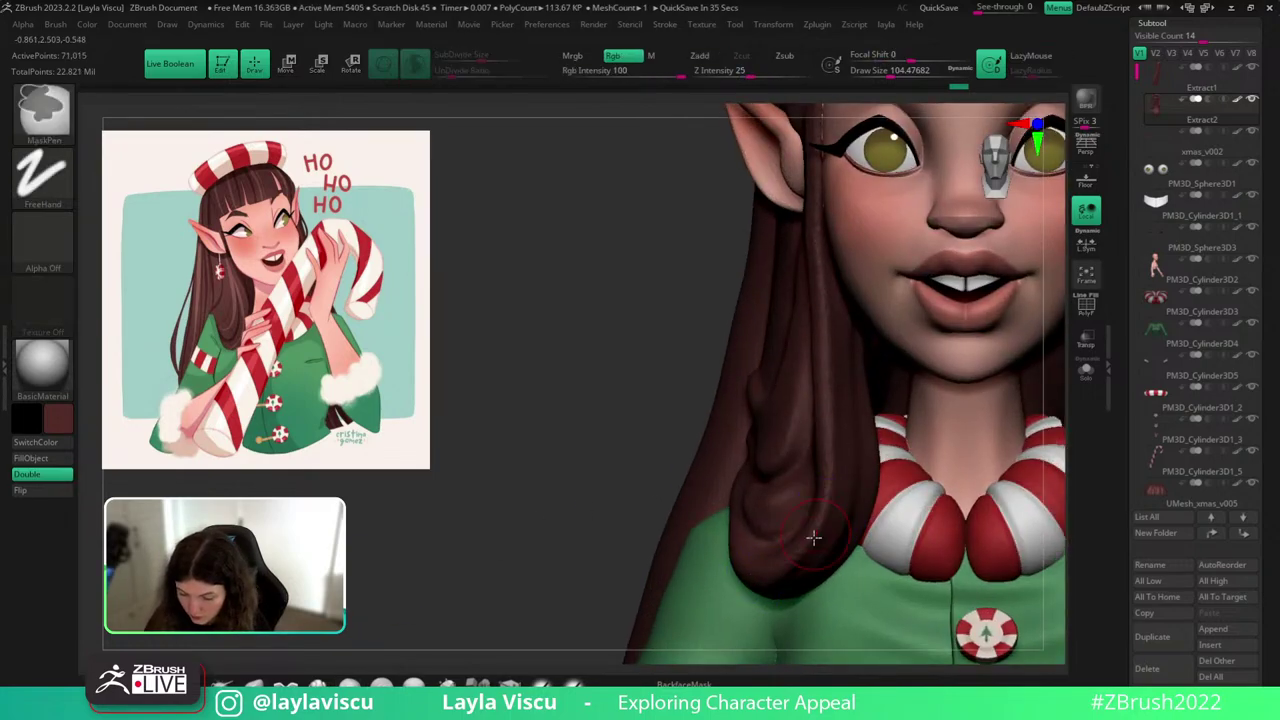
pyautogui.click(318, 684)
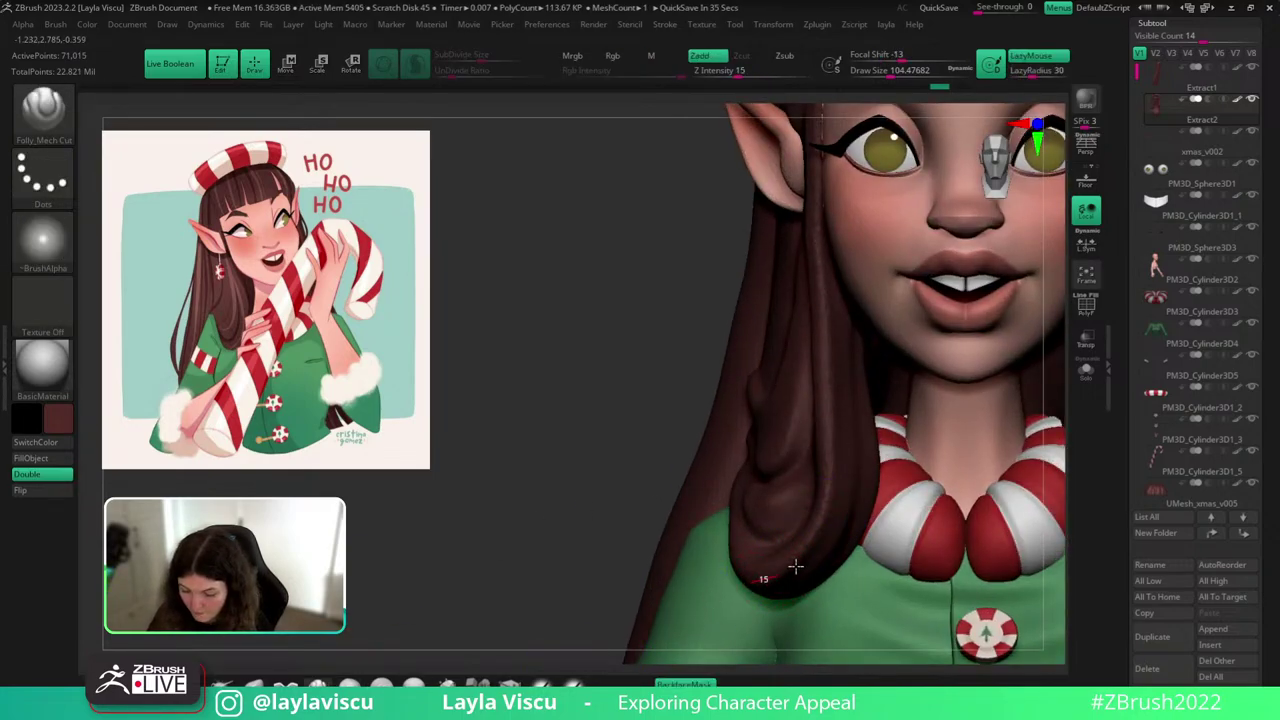
pyautogui.moveTo(822, 424); pyautogui.dragTo(826, 466)
pyautogui.moveTo(816, 150); pyautogui.dragTo(816, 216)
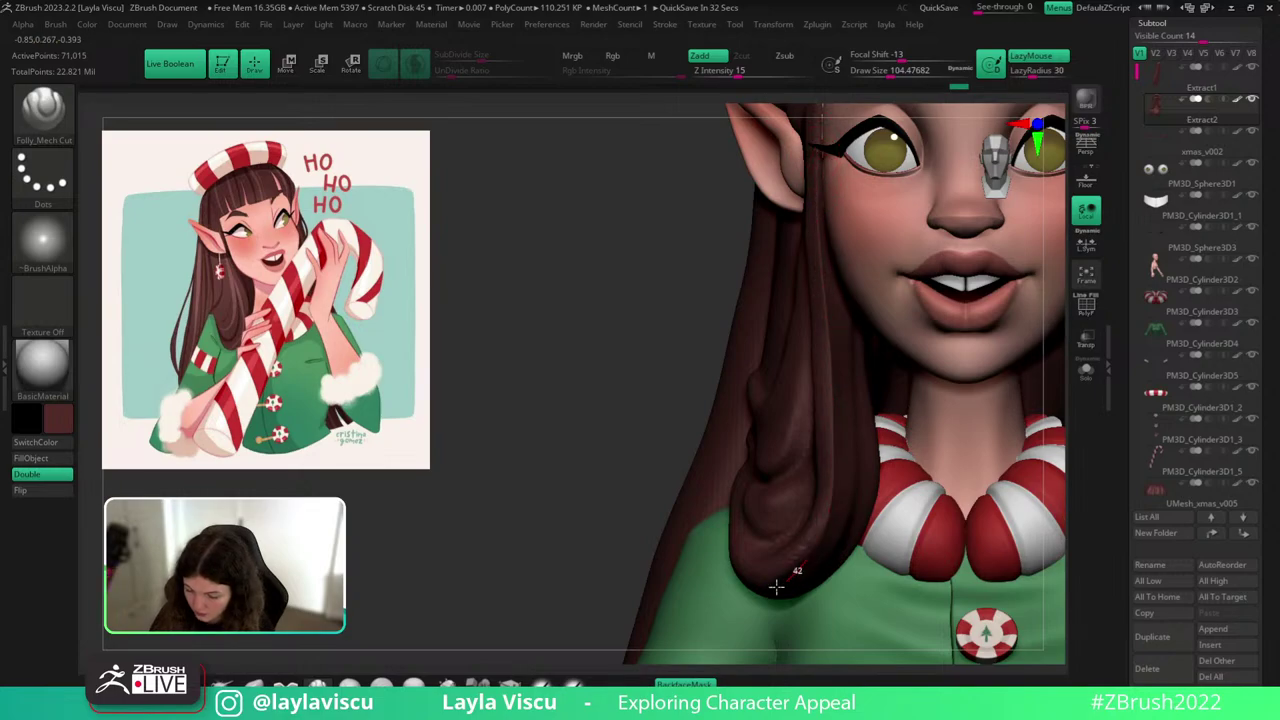
pyautogui.moveTo(776, 587); pyautogui.dragTo(764, 591)
# Deepen the curved groove below the ear on the lock opposite the candy cane with Folly_Mech Cut, working from the side.
pyautogui.moveTo(1074, 386)
pyautogui.mouseDown()
pyautogui.moveTo(1066, 406)
pyautogui.moveTo(1083, 371)
pyautogui.moveTo(1077, 421)
pyautogui.mouseUp()
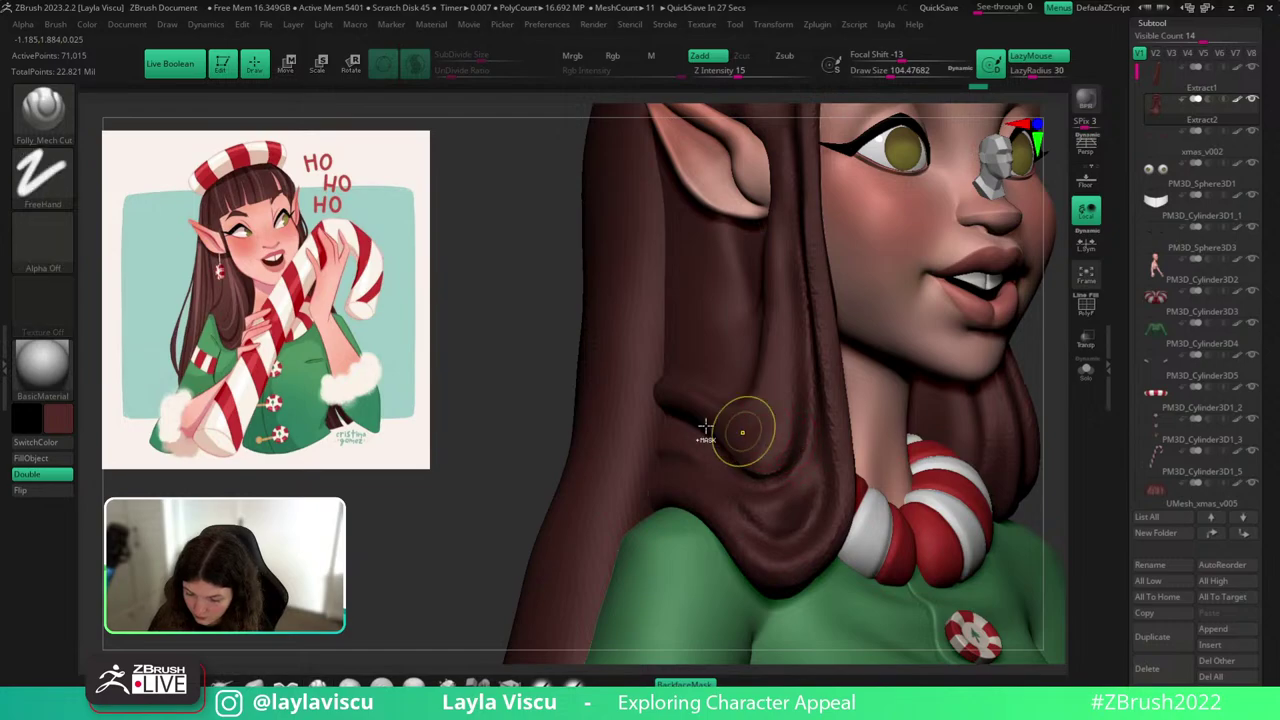
pyautogui.moveTo(807, 444); pyautogui.dragTo(802, 250)
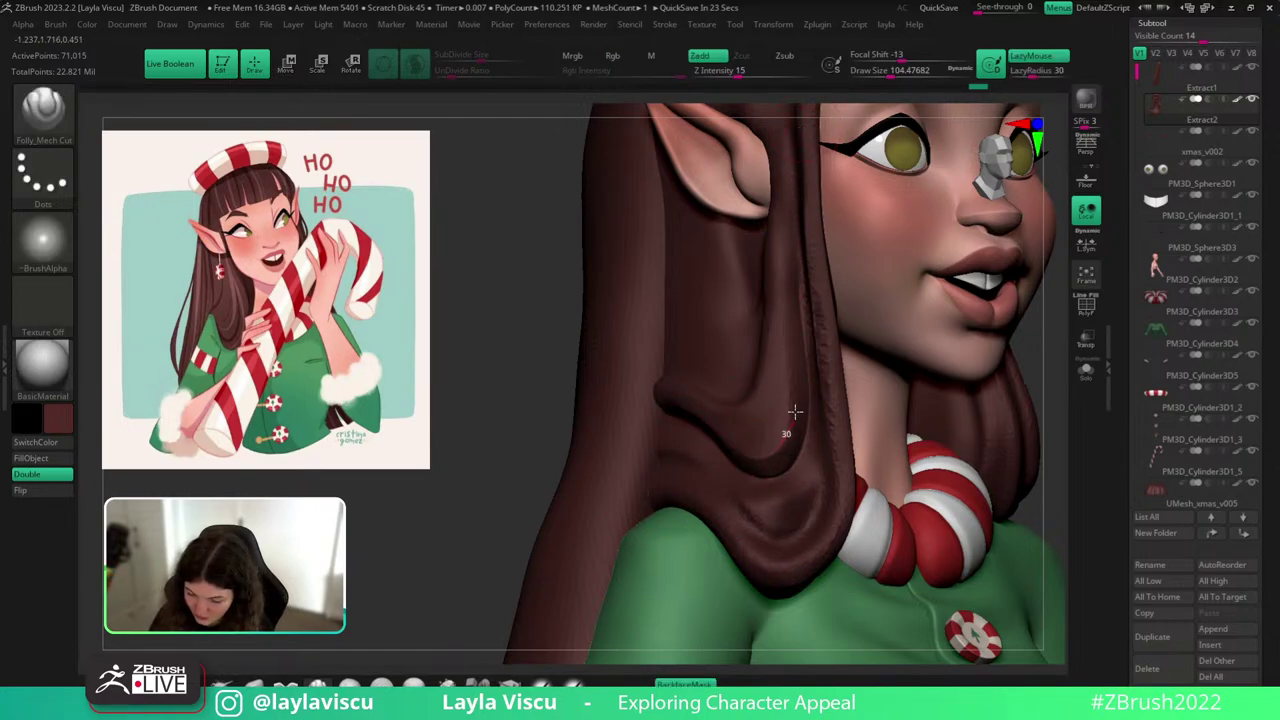
pyautogui.moveTo(798, 355)
pyautogui.keyDown('ctrl'); pyautogui.mouseDown(button='right')
pyautogui.moveTo(808, 251)
pyautogui.moveTo(818, 348)
pyautogui.mouseUp(button='right'); pyautogui.keyUp('ctrl')
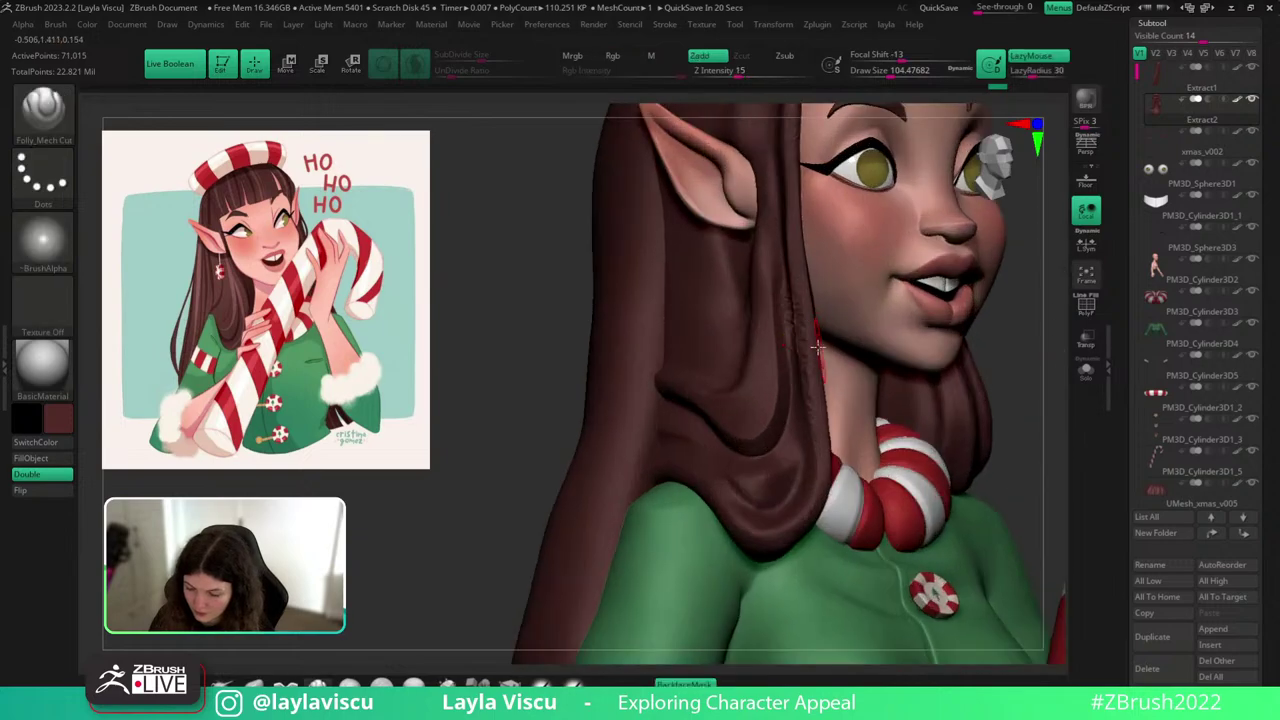
# Smooth the rough grooves along the inner edge and lower curl of that lock at a draw size of about 62.
pyautogui.press('s')
pyautogui.moveTo(866, 434); pyautogui.dragTo(860, 434)
pyautogui.press('shift')
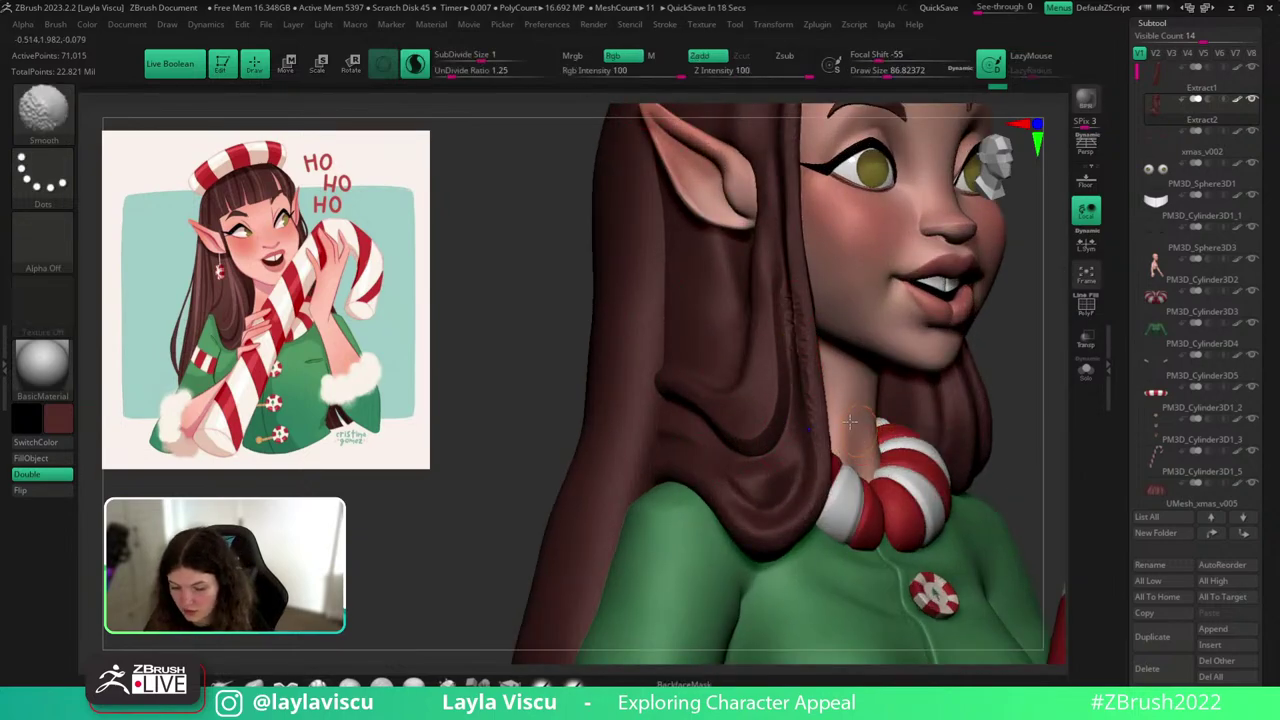
pyautogui.press('s')
pyautogui.moveTo(804, 374); pyautogui.dragTo(807, 354)
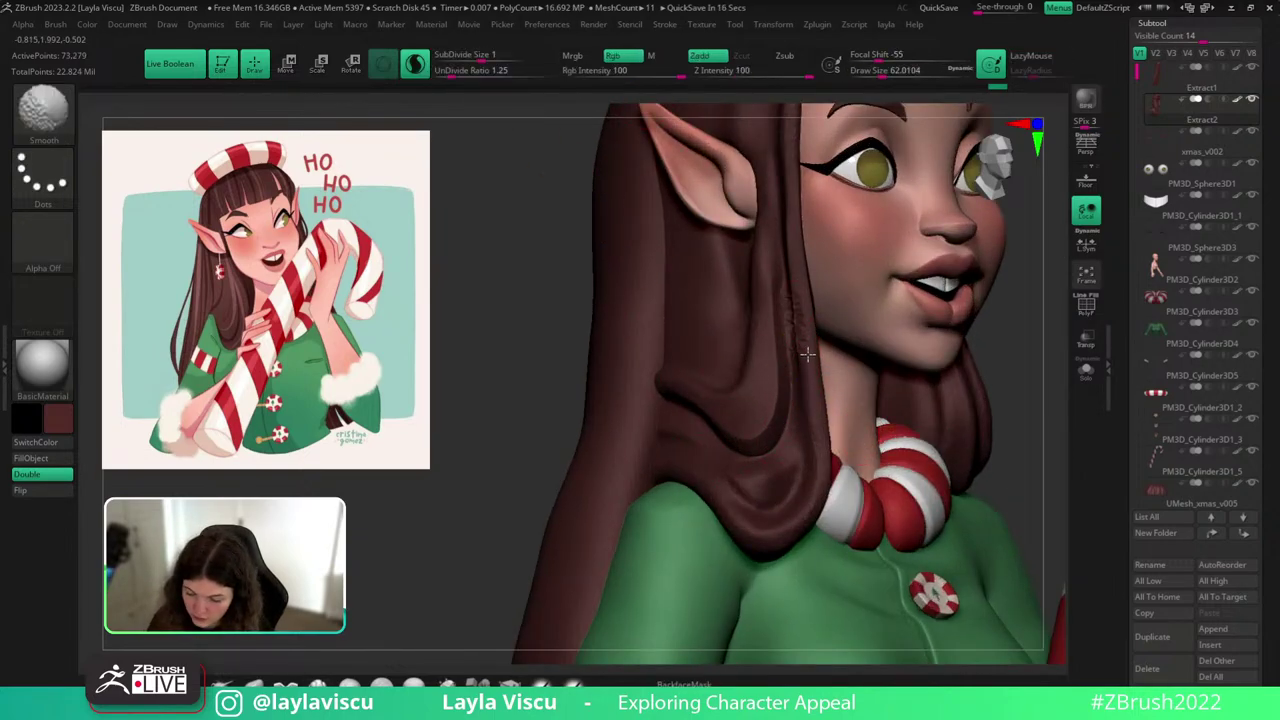
pyautogui.keyDown('shift'); pyautogui.moveTo(782, 218); pyautogui.dragTo(799, 459); pyautogui.keyUp('shift')
pyautogui.keyDown('shift'); pyautogui.moveTo(812, 379); pyautogui.dragTo(819, 474); pyautogui.keyUp('shift')
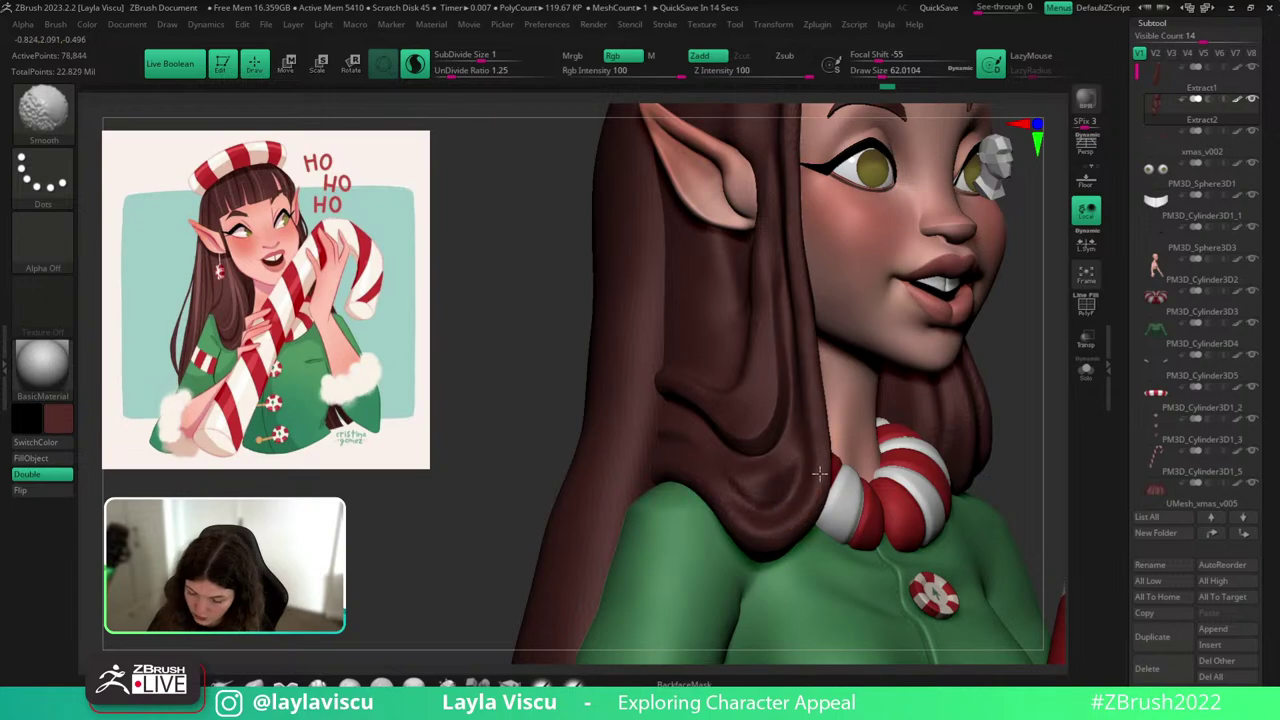
pyautogui.moveTo(742, 493)
pyautogui.keyDown('shift'); pyautogui.mouseDown()
pyautogui.moveTo(783, 469)
pyautogui.moveTo(723, 440)
pyautogui.moveTo(727, 419)
pyautogui.mouseUp(); pyautogui.keyUp('shift')
# Check the lock's mesh density in PolyFrame display and smooth its inner lower edge at a draw size of about 62.
pyautogui.hotkey('shift', 'f')
pyautogui.hotkey('shift', 'f')
pyautogui.keyDown('shift'); pyautogui.moveTo(805, 443); pyautogui.dragTo(817, 423); pyautogui.keyUp('shift')
pyautogui.hotkey('shift', 'f')
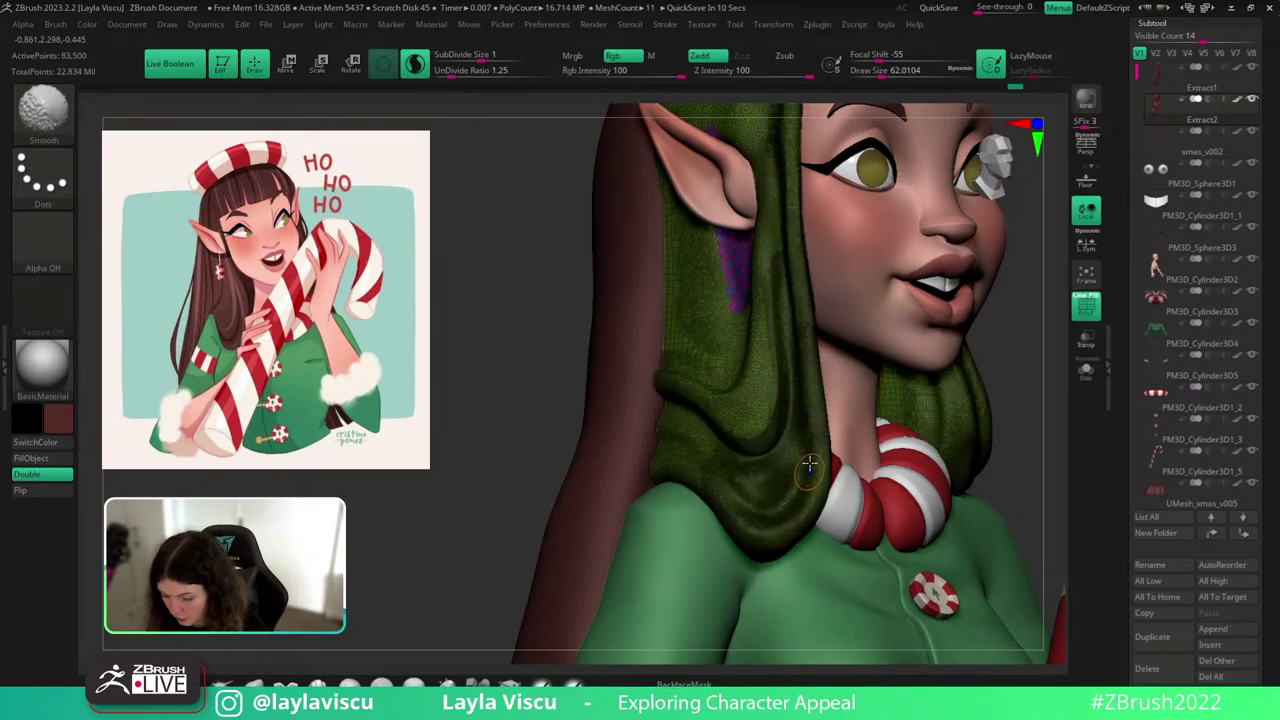
pyautogui.hotkey('shift', 'f')
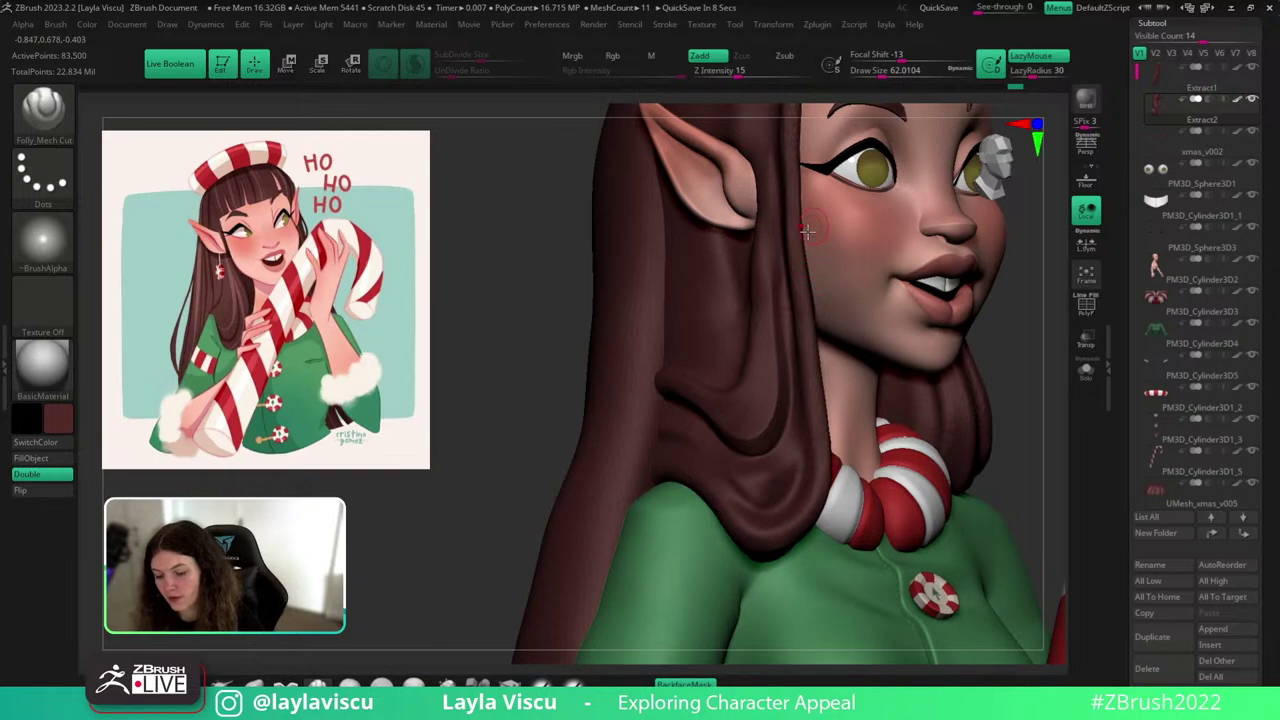
# Try smoothing the lock opposite the candy cane at a draw size of about 324 with its wireframe displayed.
pyautogui.hotkey('shift', 'f')
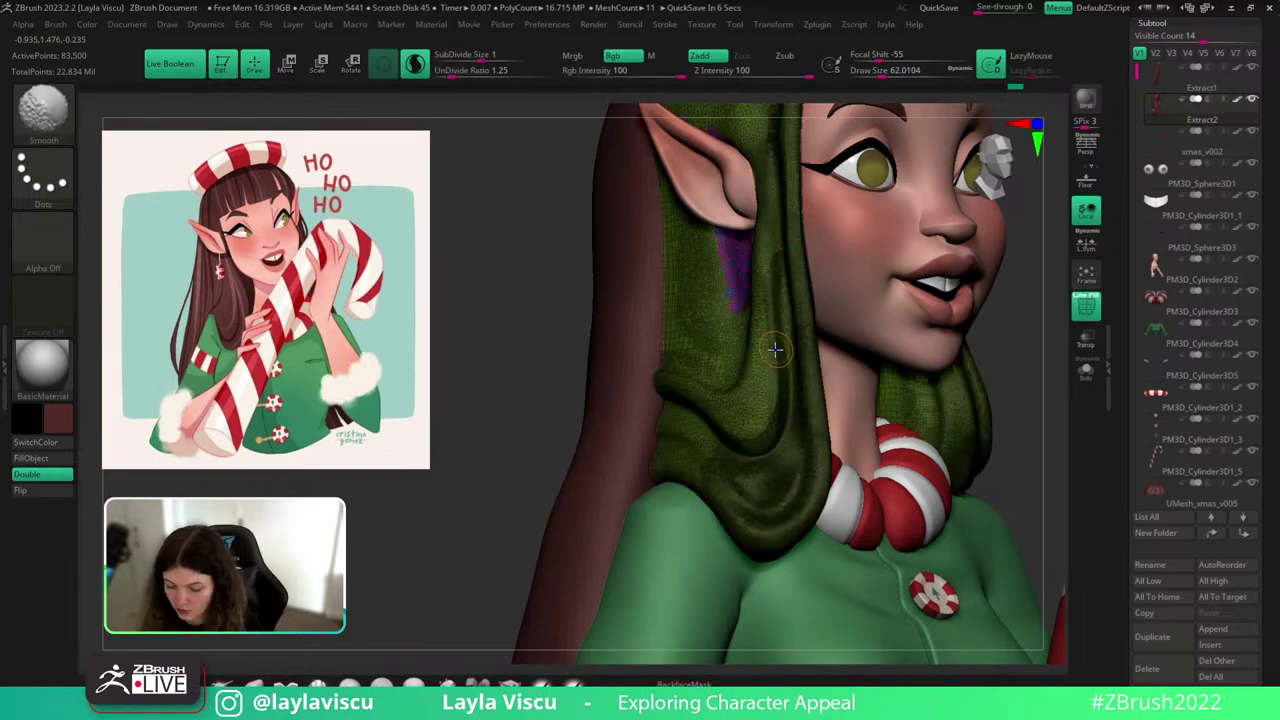
pyautogui.press('s')
pyautogui.click(786, 355)
pyautogui.moveTo(782, 405)
pyautogui.keyDown('shift'); pyautogui.mouseDown()
pyautogui.moveTo(765, 449)
pyautogui.moveTo(778, 500)
pyautogui.mouseUp(); pyautogui.keyUp('shift')
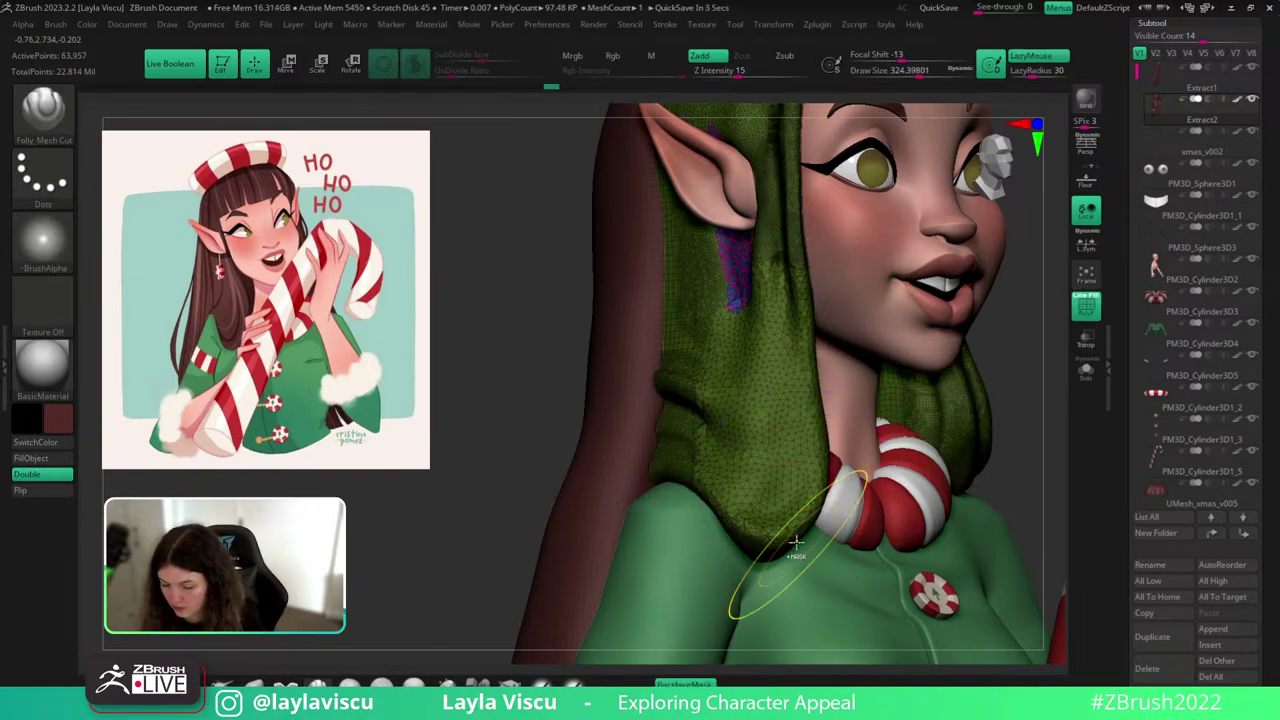
# Smooth the middle groove of the lock at a draw size of about 80 and hide the wireframe.
pyautogui.press('s')
pyautogui.moveTo(788, 386); pyautogui.dragTo(755, 387)
pyautogui.moveTo(776, 280)
pyautogui.keyDown('shift'); pyautogui.mouseDown()
pyautogui.moveTo(766, 386)
pyautogui.moveTo(742, 434)
pyautogui.mouseUp(); pyautogui.keyUp('shift')
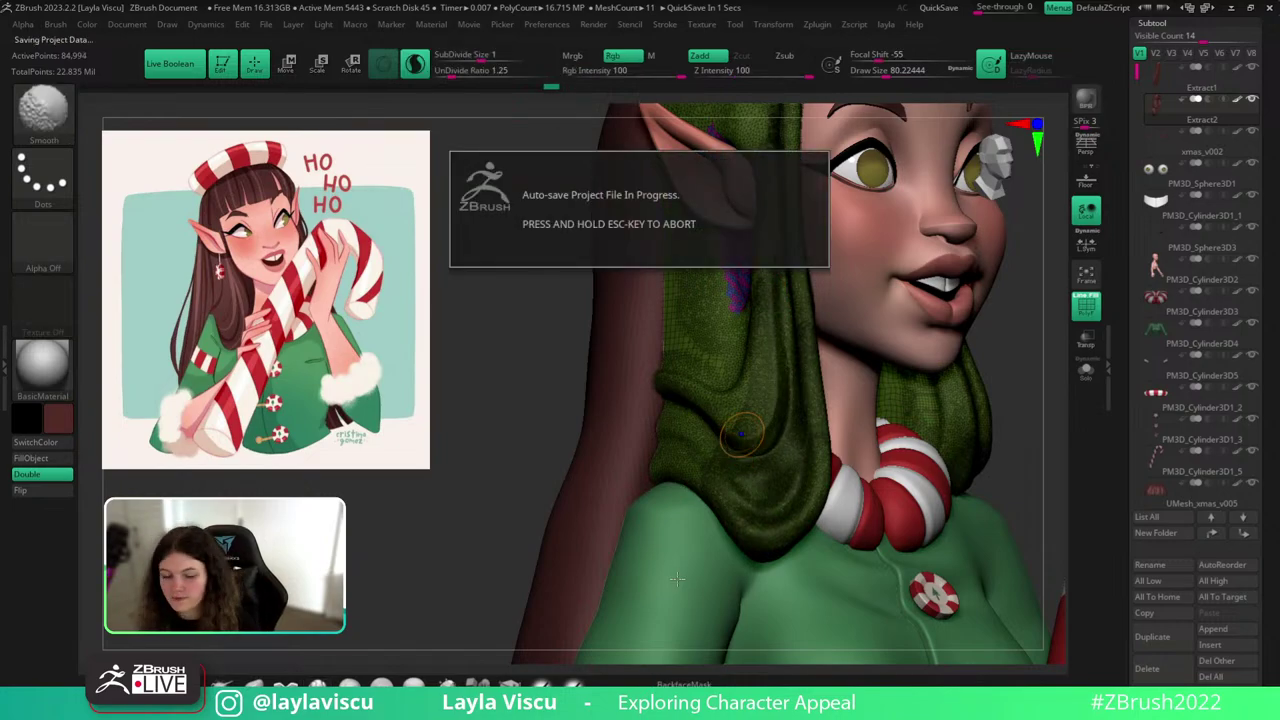
pyautogui.hotkey('shift', 'f')
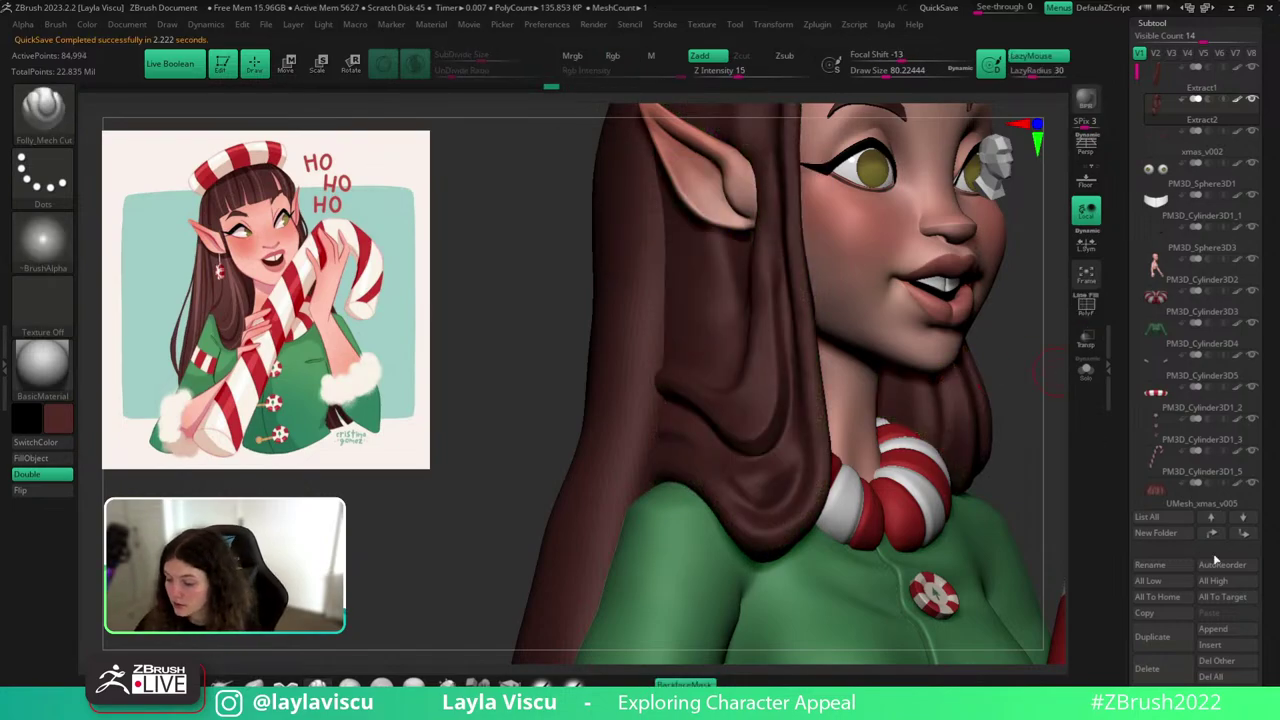
# Save the character model to disk.
pyautogui.moveTo(1274, 374); pyautogui.dragTo(1277, 610)
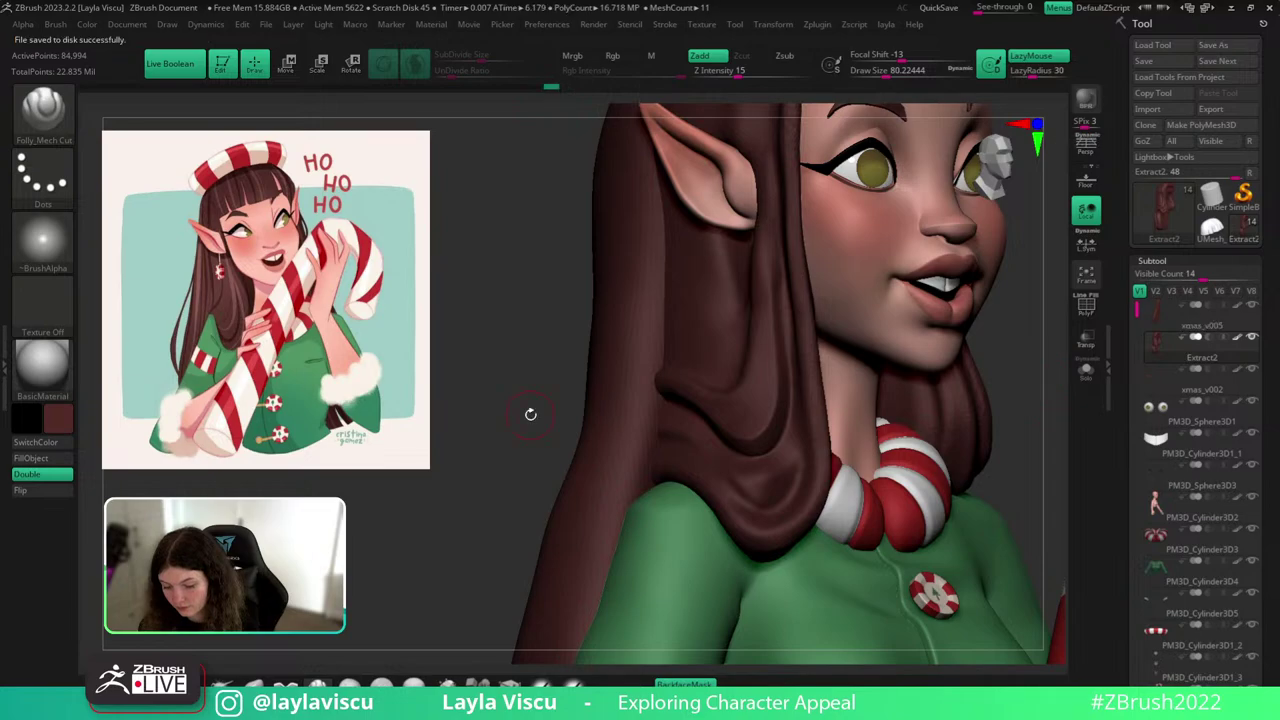
pyautogui.moveTo(530, 413); pyautogui.dragTo(611, 431)
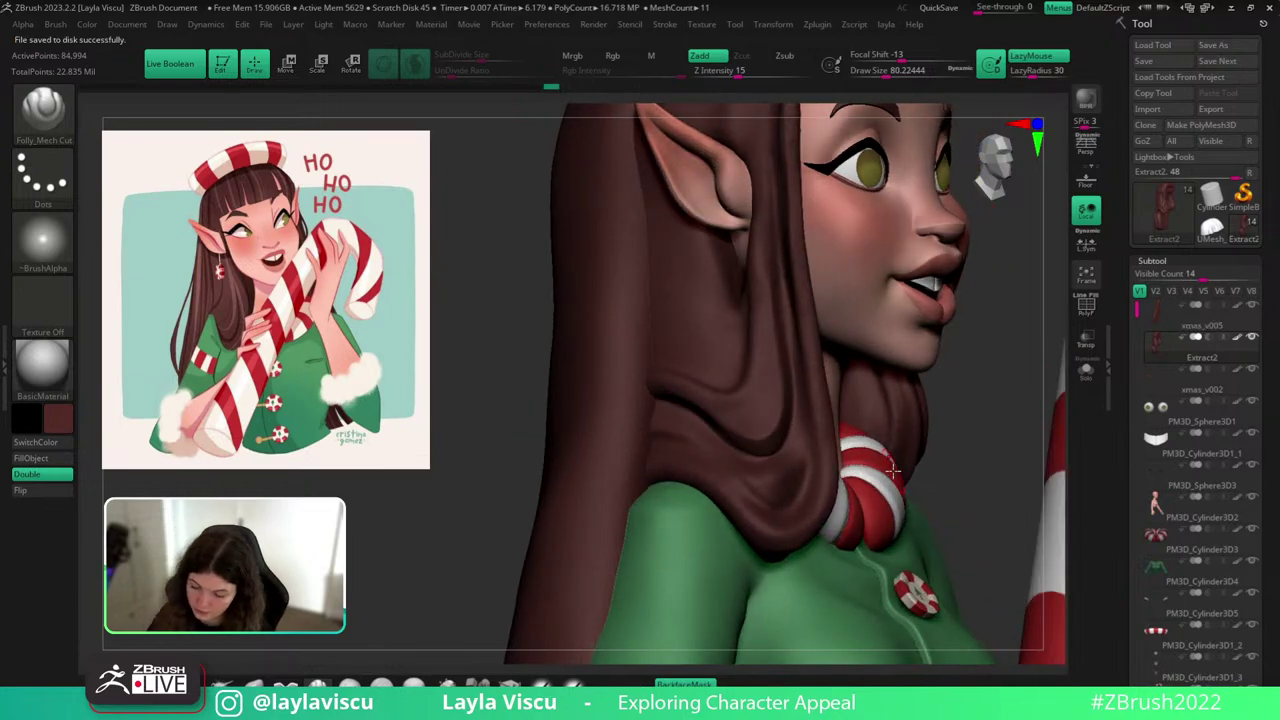
# Smooth the front hair lock below the character's right ear at a draw size of about 65, checking the mesh wireframe.
pyautogui.moveTo(925, 440); pyautogui.dragTo(951, 386)
pyautogui.hotkey('shift', 'f')
pyautogui.press('s')
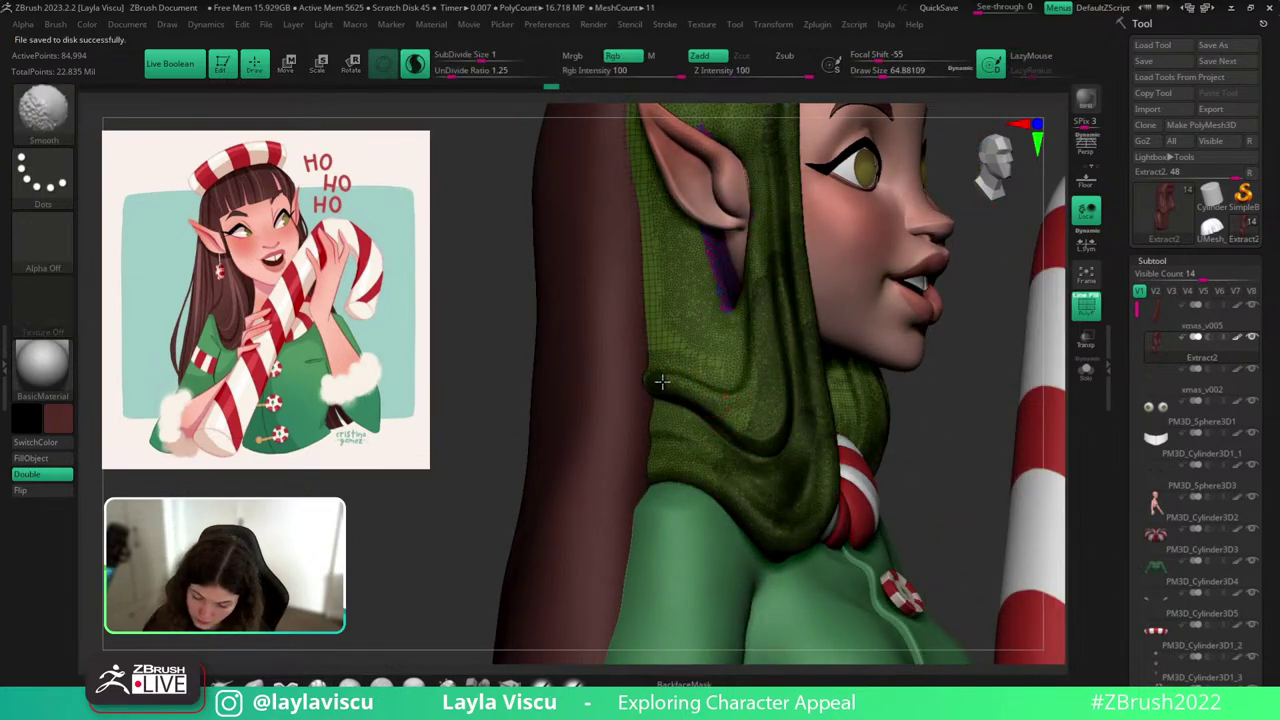
pyautogui.moveTo(662, 382)
pyautogui.keyDown('shift'); pyautogui.mouseDown()
pyautogui.moveTo(743, 420)
pyautogui.moveTo(770, 382)
pyautogui.moveTo(751, 374)
pyautogui.moveTo(757, 264)
pyautogui.moveTo(786, 209)
pyautogui.moveTo(786, 140)
pyautogui.mouseUp(); pyautogui.keyUp('shift')
pyautogui.hotkey('shift', 'f')
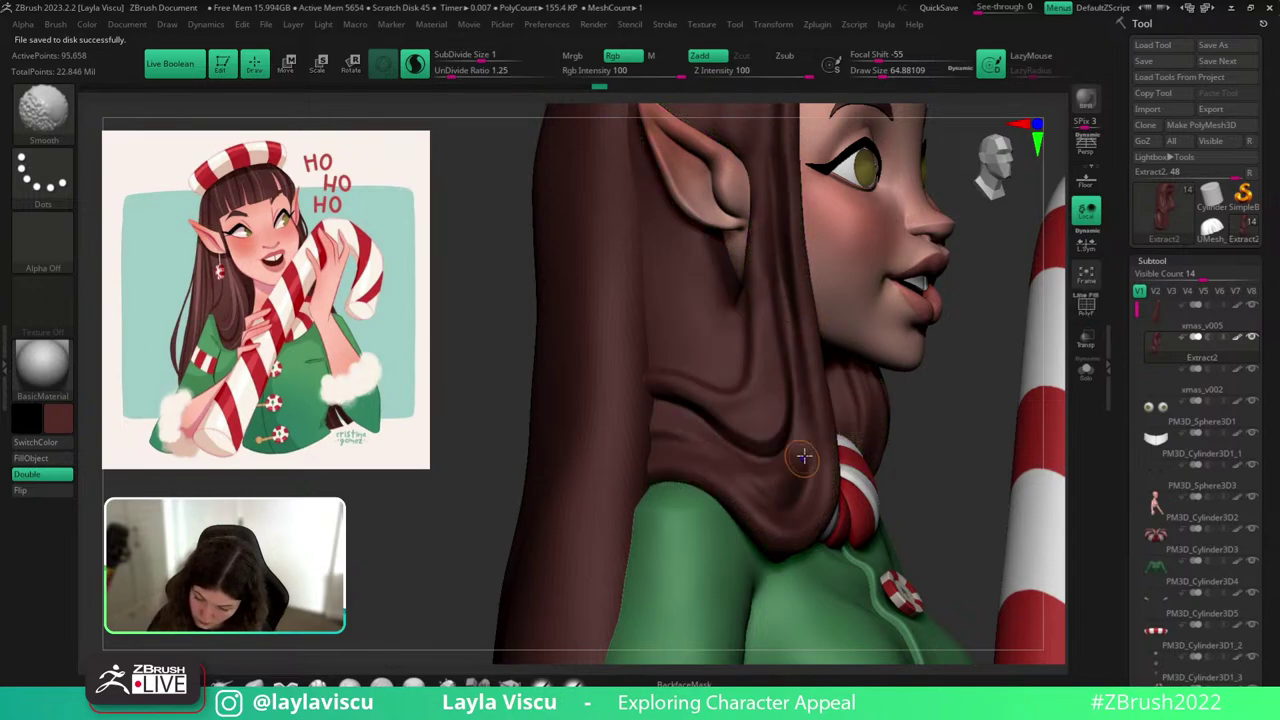
# Smooth and refine the hair folds curling above the character's right shoulder.
pyautogui.hotkey('shift', 'f')
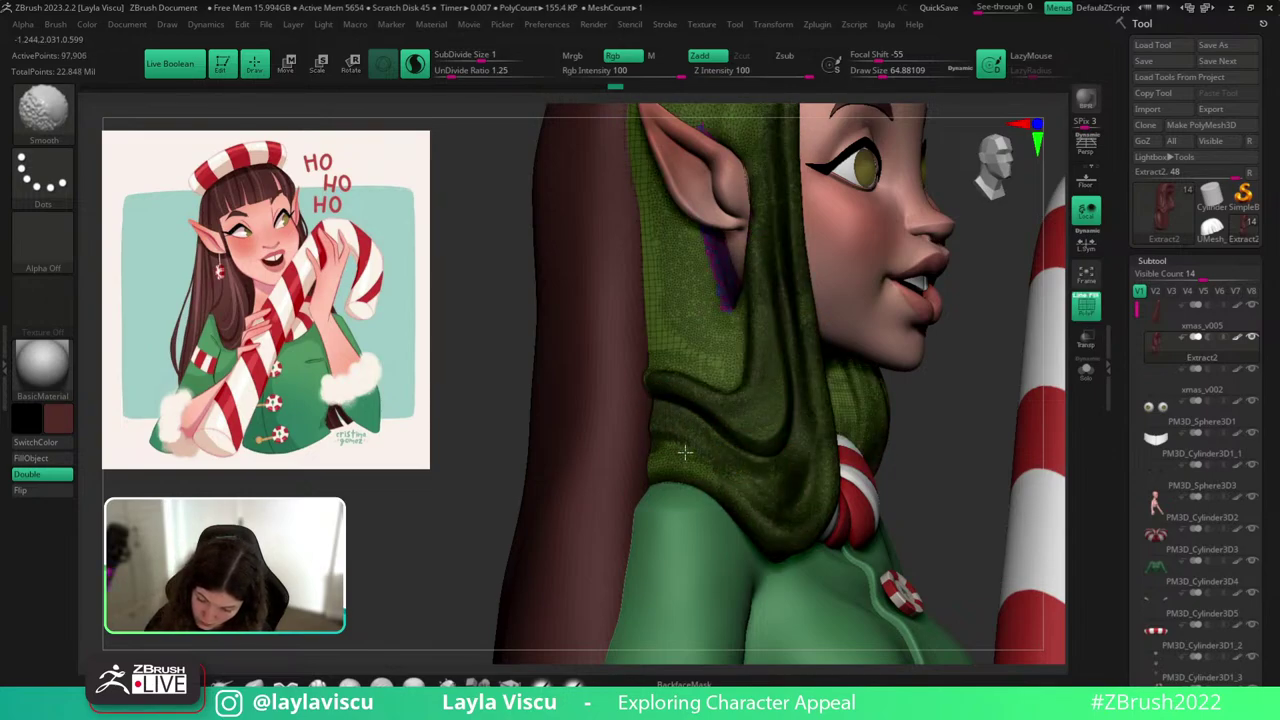
pyautogui.moveTo(685, 453)
pyautogui.keyDown('shift'); pyautogui.mouseDown()
pyautogui.moveTo(689, 471)
pyautogui.moveTo(662, 476)
pyautogui.moveTo(760, 480)
pyautogui.moveTo(768, 494)
pyautogui.mouseUp(); pyautogui.keyUp('shift')
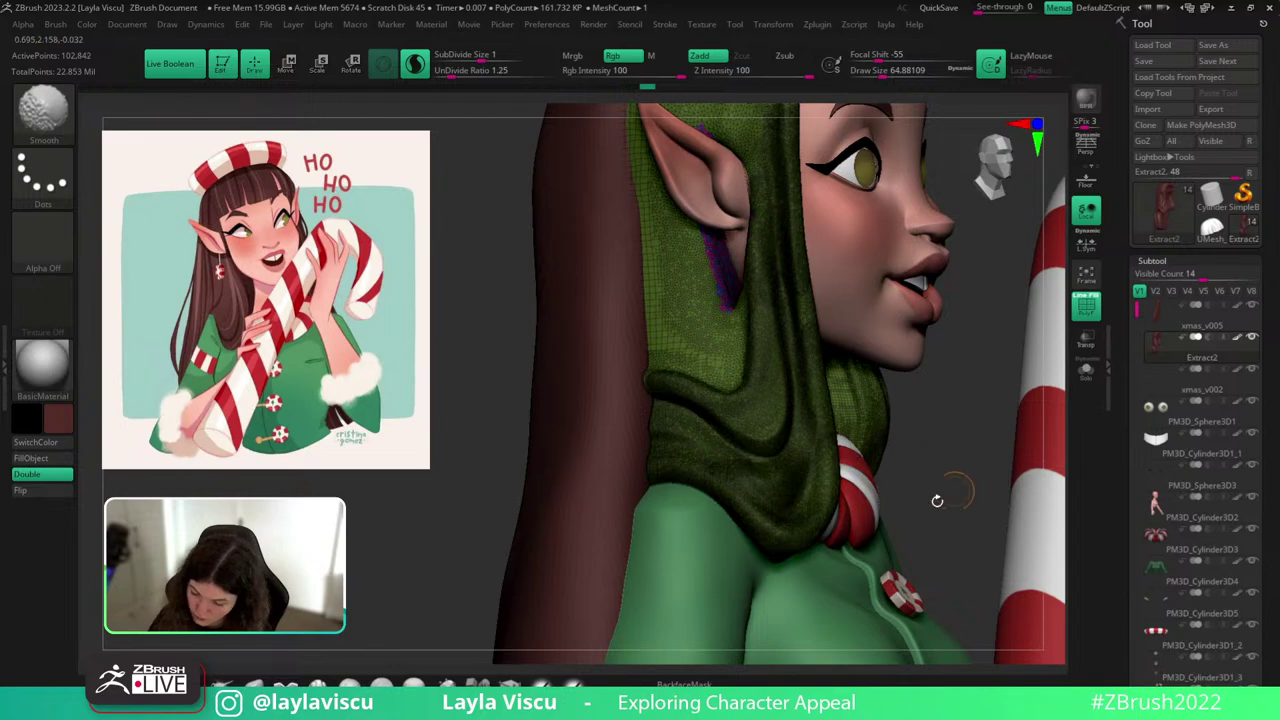
pyautogui.keyDown('alt'); pyautogui.moveTo(951, 392); pyautogui.dragTo(966, 499); pyautogui.keyUp('alt')
pyautogui.moveTo(653, 475)
pyautogui.keyDown('shift'); pyautogui.mouseDown()
pyautogui.moveTo(753, 488)
pyautogui.moveTo(754, 430)
pyautogui.moveTo(736, 467)
pyautogui.moveTo(755, 361)
pyautogui.mouseUp(); pyautogui.keyUp('shift')
pyautogui.moveTo(668, 449)
pyautogui.keyDown('shift'); pyautogui.mouseDown()
pyautogui.moveTo(754, 360)
pyautogui.moveTo(663, 426)
pyautogui.moveTo(735, 415)
pyautogui.mouseUp(); pyautogui.keyUp('shift')
pyautogui.hotkey('shift', 'f')
# Smooth the hair strands running from under the hat down past the right temple.
pyautogui.moveTo(943, 471)
pyautogui.keyDown('ctrl'); pyautogui.mouseDown(button='right')
pyautogui.moveTo(990, 443)
pyautogui.moveTo(992, 311)
pyautogui.moveTo(968, 308)
pyautogui.mouseUp(button='right'); pyautogui.keyUp('ctrl')
pyautogui.hotkey('shift', 'f')
pyautogui.keyDown('ctrl'); pyautogui.moveTo(663, 294); pyautogui.dragTo(688, 280, button='right'); pyautogui.keyUp('ctrl')
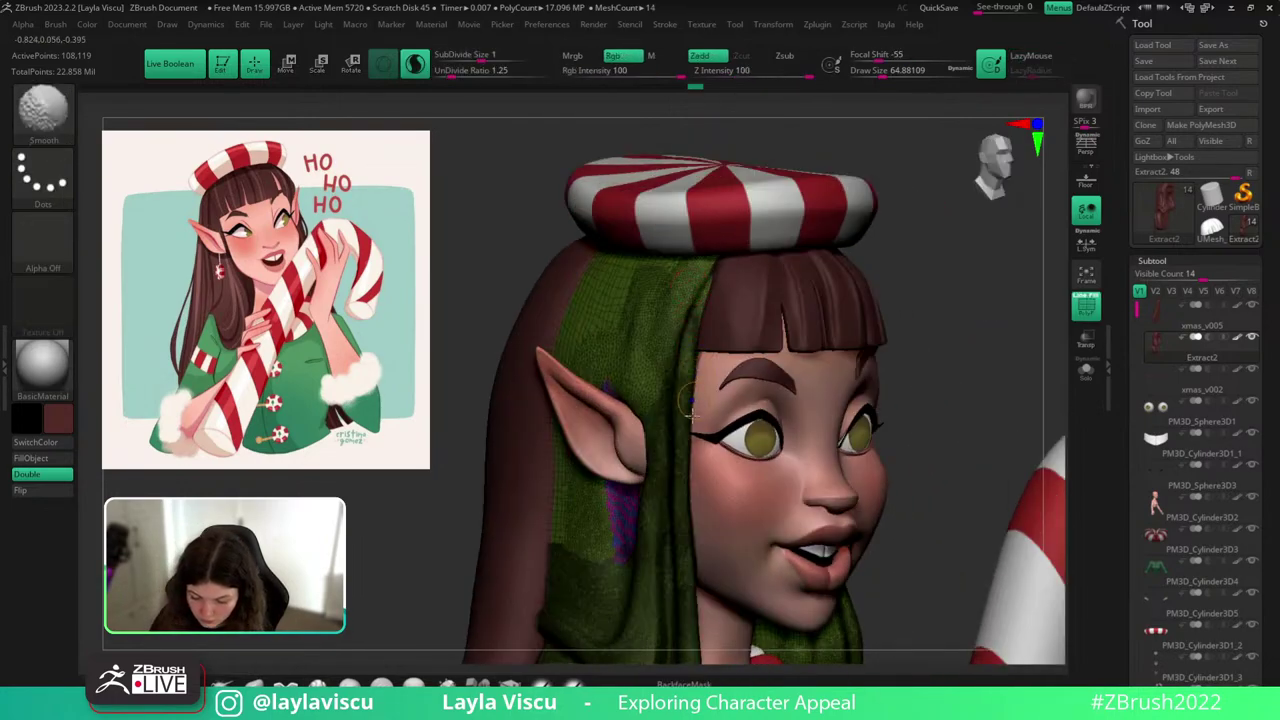
pyautogui.moveTo(692, 415)
pyautogui.keyDown('shift'); pyautogui.mouseDown()
pyautogui.moveTo(697, 300)
pyautogui.moveTo(722, 250)
pyautogui.mouseUp(); pyautogui.keyUp('shift')
pyautogui.keyDown('shift'); pyautogui.moveTo(652, 438); pyautogui.dragTo(682, 275); pyautogui.keyUp('shift')
pyautogui.keyDown('shift'); pyautogui.moveTo(649, 391); pyautogui.dragTo(658, 282); pyautogui.keyUp('shift')
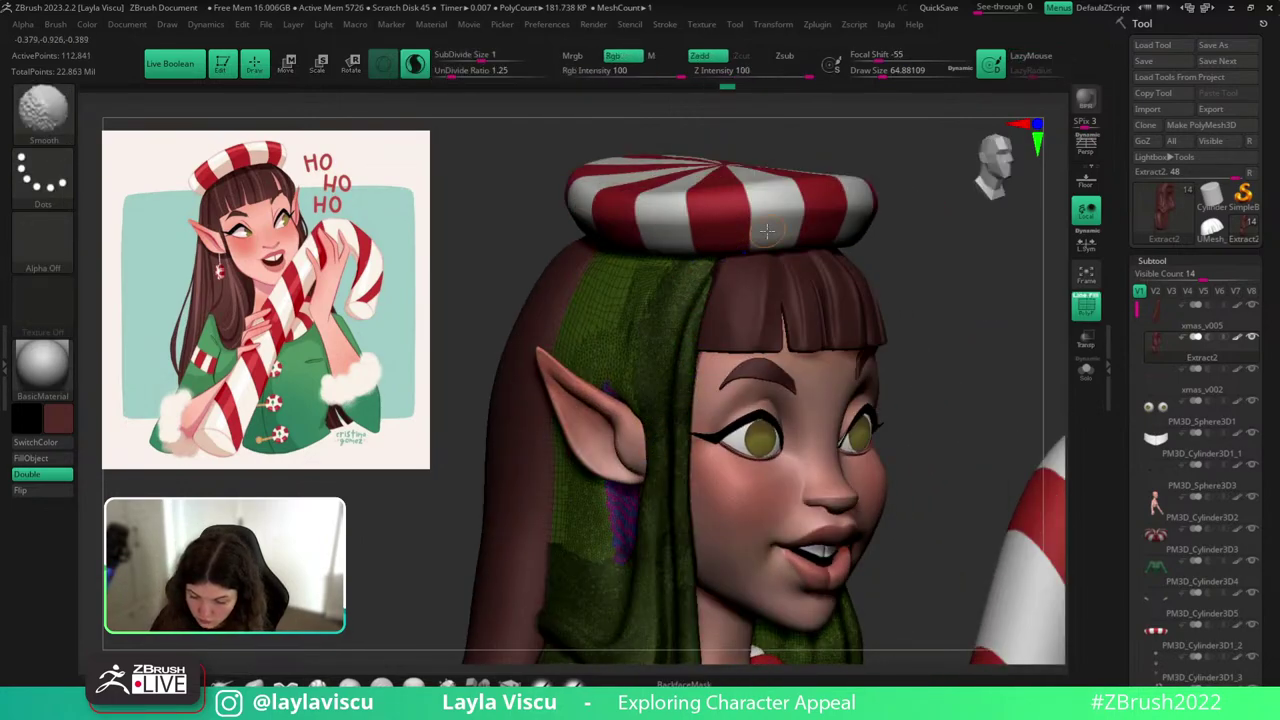
pyautogui.hotkey('shift', 'f')
# Isolate the hair subtool and smooth the front lock on the left side of the head.
pyautogui.keyDown('ctrl'); pyautogui.moveTo(900, 287); pyautogui.dragTo(905, 230, button='right'); pyautogui.keyUp('ctrl')
pyautogui.moveTo(905, 230); pyautogui.dragTo(889, 303, button='right')
pyautogui.hotkey('shift', 'f')
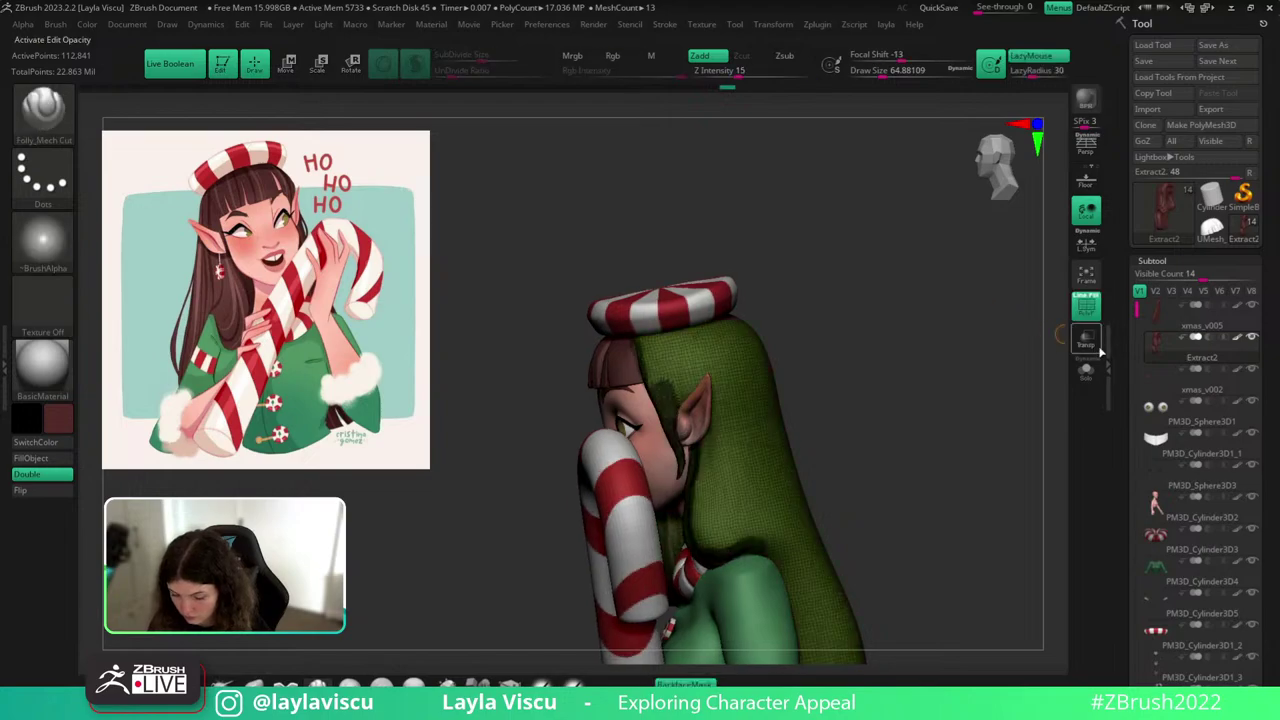
pyautogui.click(1087, 371)
pyautogui.moveTo(835, 432); pyautogui.dragTo(869, 457, button='right')
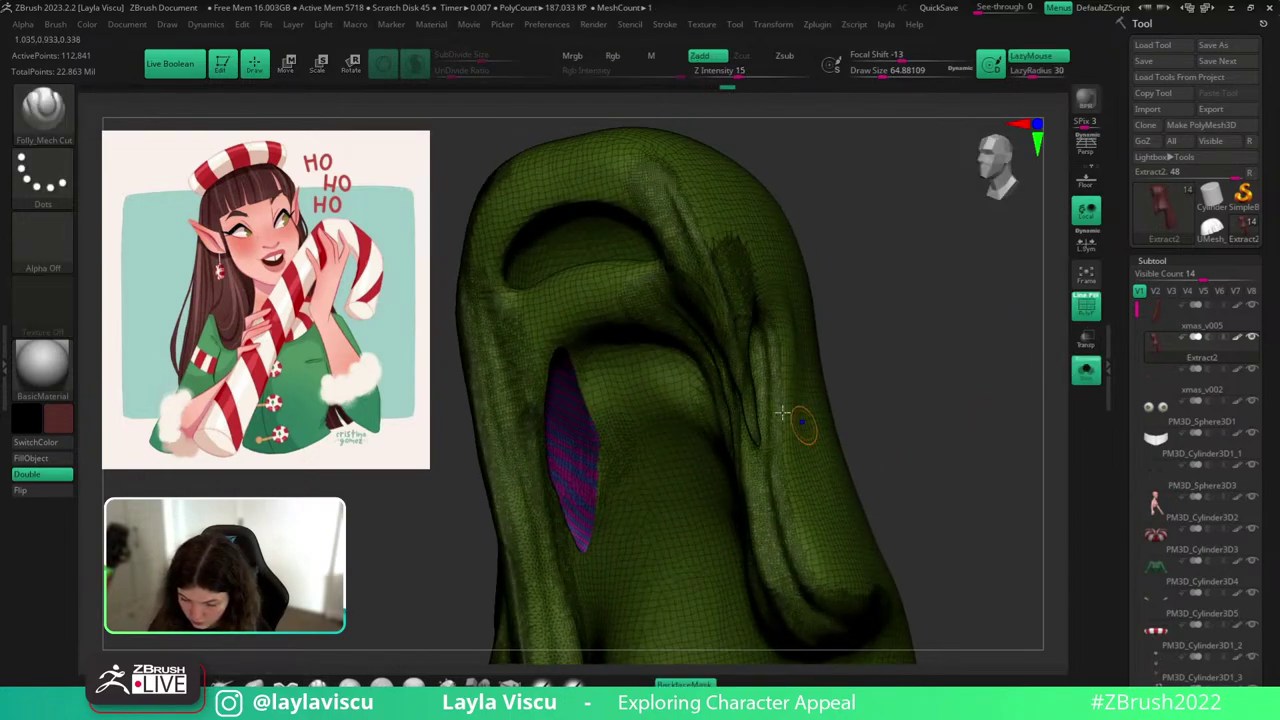
pyautogui.hotkey('shift', 'f')
pyautogui.keyDown('shift'); pyautogui.moveTo(723, 285); pyautogui.dragTo(736, 352); pyautogui.keyUp('shift')
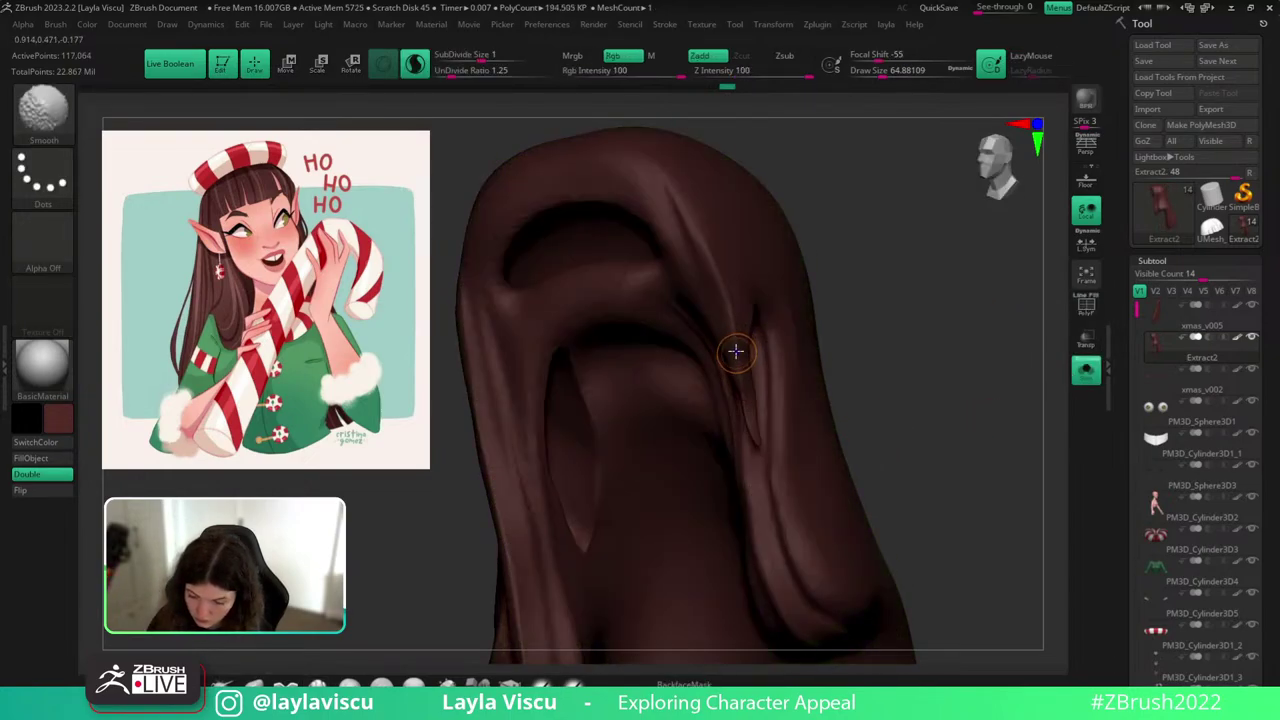
pyautogui.hotkey('shift', 'f')
pyautogui.moveTo(811, 326); pyautogui.dragTo(866, 251, button='right')
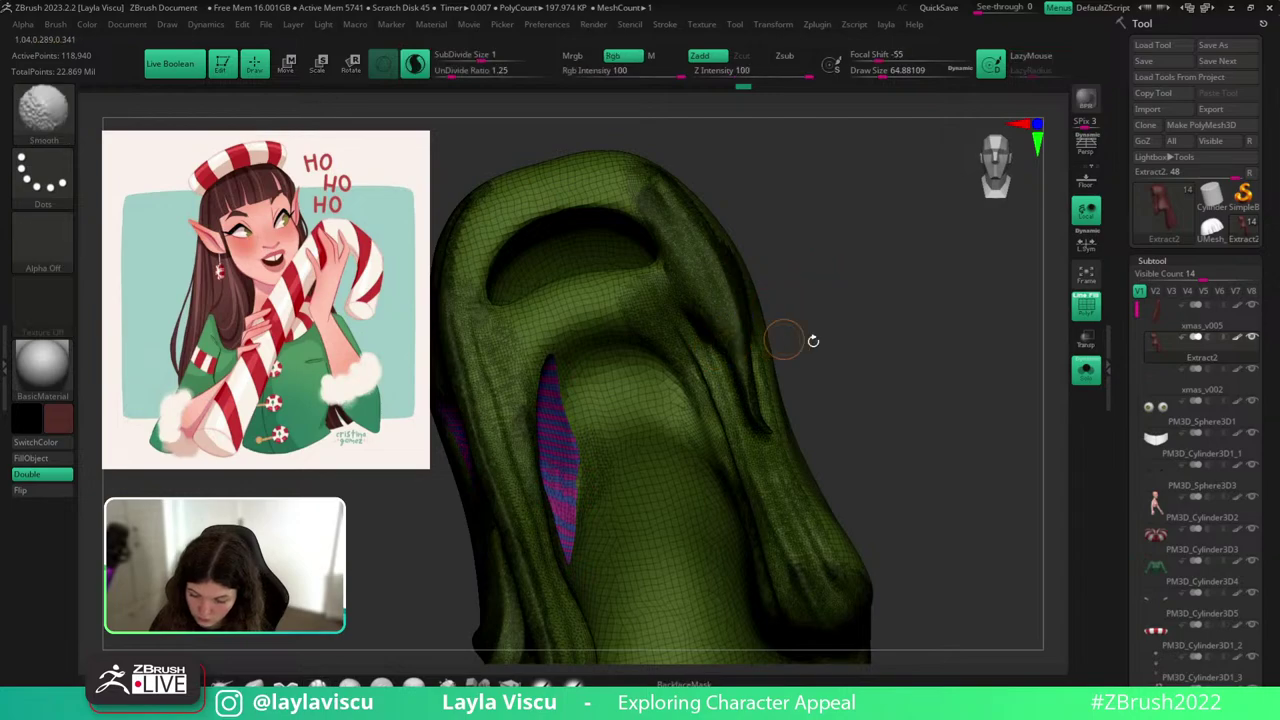
# Check the hair against the full figure, isolate it again, and smooth the lower strands and tips on the right side.
pyautogui.click(1087, 372)
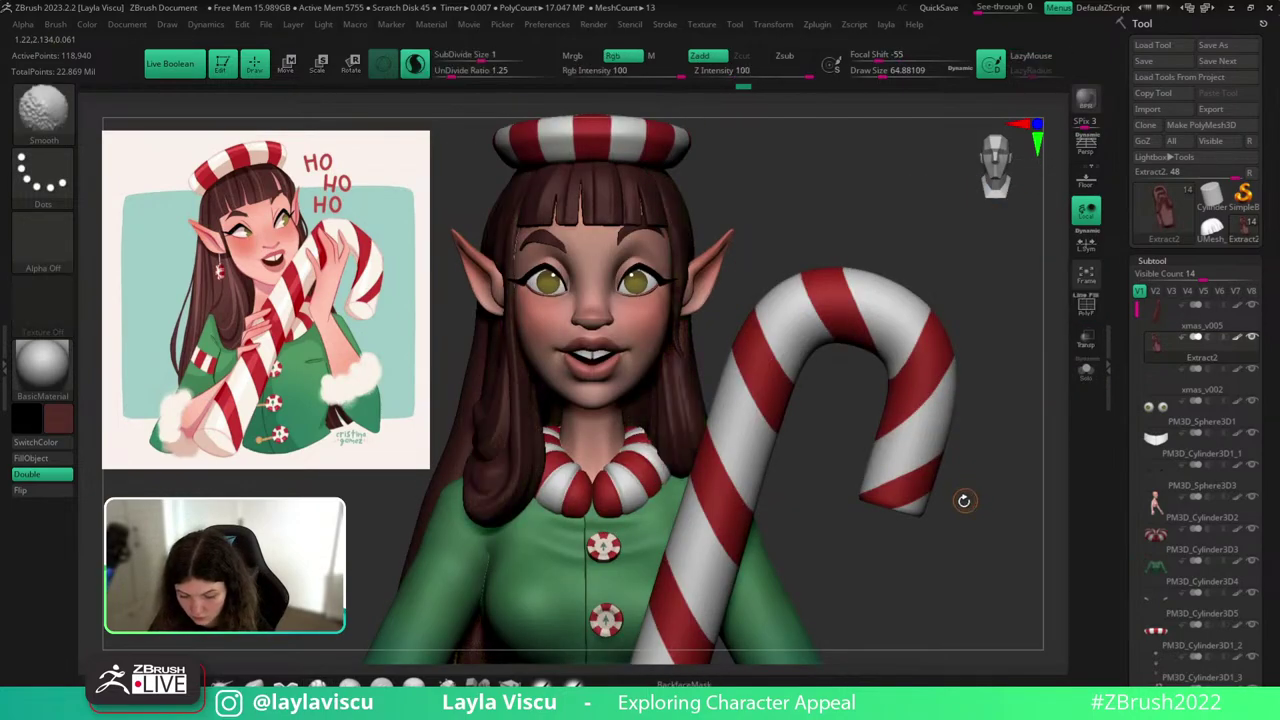
pyautogui.keyDown('alt'); pyautogui.moveTo(978, 558); pyautogui.dragTo(1070, 520); pyautogui.keyUp('alt')
pyautogui.moveTo(1052, 488); pyautogui.dragTo(1022, 405, button='right')
pyautogui.click(1087, 372)
pyautogui.moveTo(1022, 405); pyautogui.dragTo(960, 445, button='right')
pyautogui.keyDown('ctrl'); pyautogui.moveTo(870, 450); pyautogui.dragTo(846, 516, button='right'); pyautogui.keyUp('ctrl')
pyautogui.hotkey('shift', 'f')
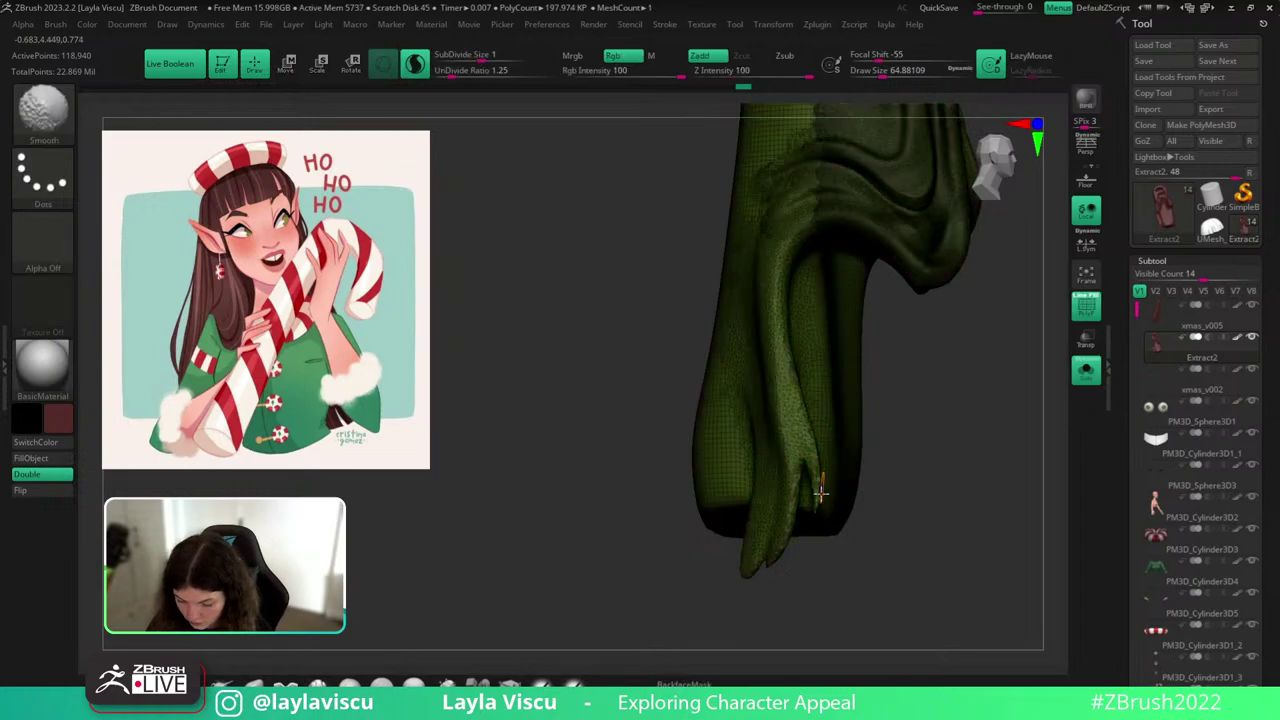
pyautogui.moveTo(812, 465)
pyautogui.keyDown('shift'); pyautogui.mouseDown()
pyautogui.moveTo(777, 334)
pyautogui.moveTo(863, 231)
pyautogui.mouseUp(); pyautogui.keyUp('shift')
pyautogui.moveTo(882, 425); pyautogui.dragTo(811, 446, button='right')
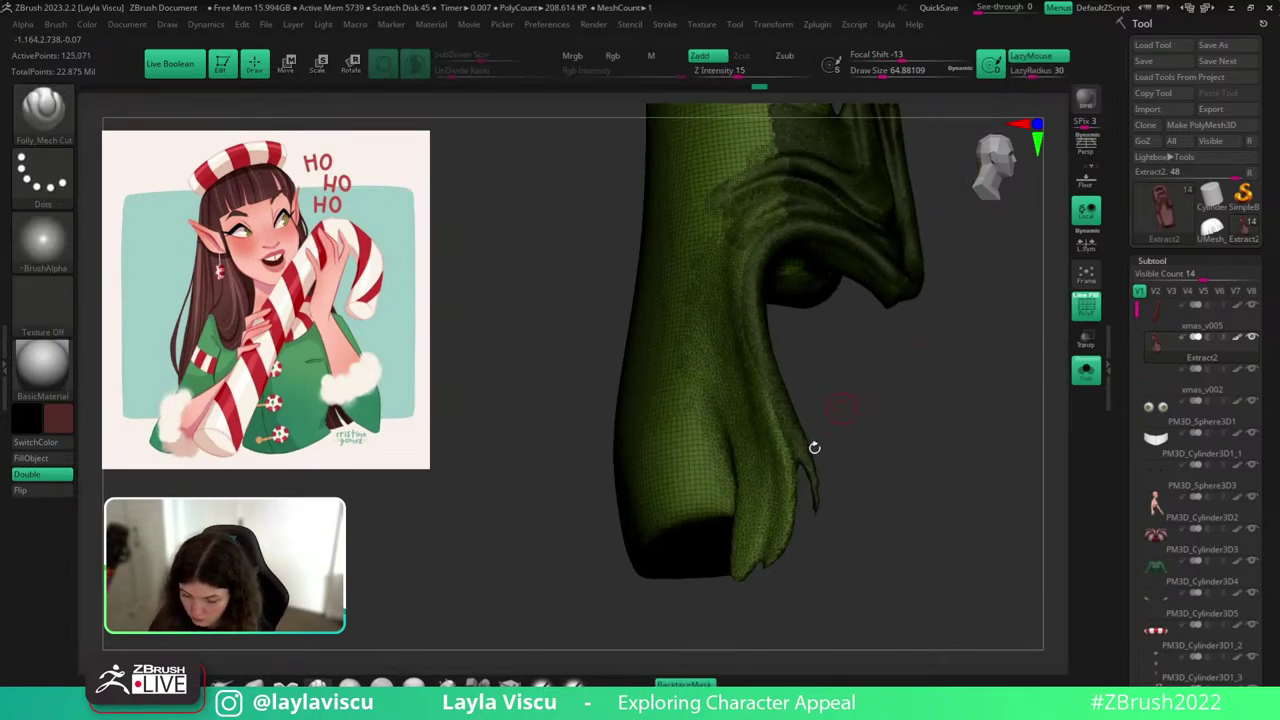
pyautogui.moveTo(772, 550)
pyautogui.keyDown('shift'); pyautogui.mouseDown()
pyautogui.moveTo(782, 516)
pyautogui.moveTo(743, 317)
pyautogui.moveTo(794, 197)
pyautogui.moveTo(743, 397)
pyautogui.moveTo(750, 564)
pyautogui.moveTo(737, 549)
pyautogui.moveTo(729, 363)
pyautogui.moveTo(768, 192)
pyautogui.moveTo(726, 310)
pyautogui.moveTo(740, 334)
pyautogui.mouseUp(); pyautogui.keyUp('shift')
pyautogui.hotkey('shift', 'f')
# Bring back the whole character and hide the candy cane subtool to expose the left side of the hair.
pyautogui.keyDown('alt'); pyautogui.moveTo(991, 477); pyautogui.dragTo(1030, 340); pyautogui.keyUp('alt')
pyautogui.click(1077, 380)
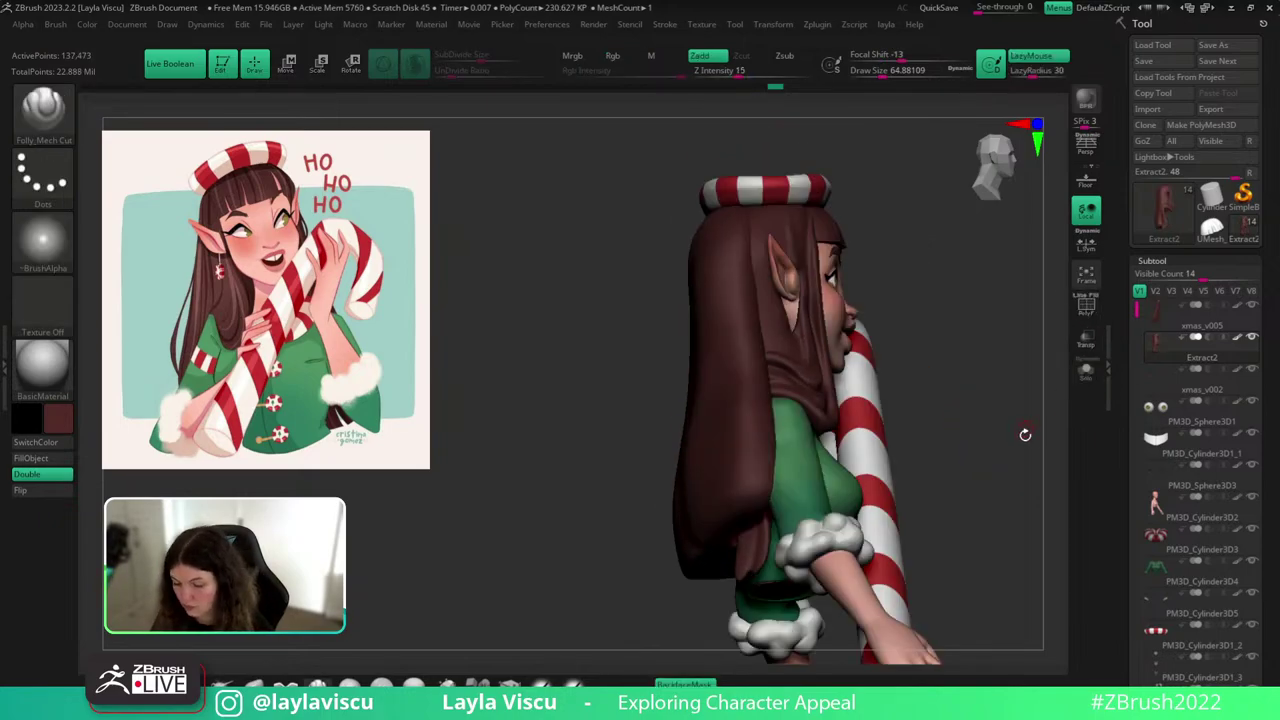
pyautogui.moveTo(1025, 434); pyautogui.dragTo(1000, 503)
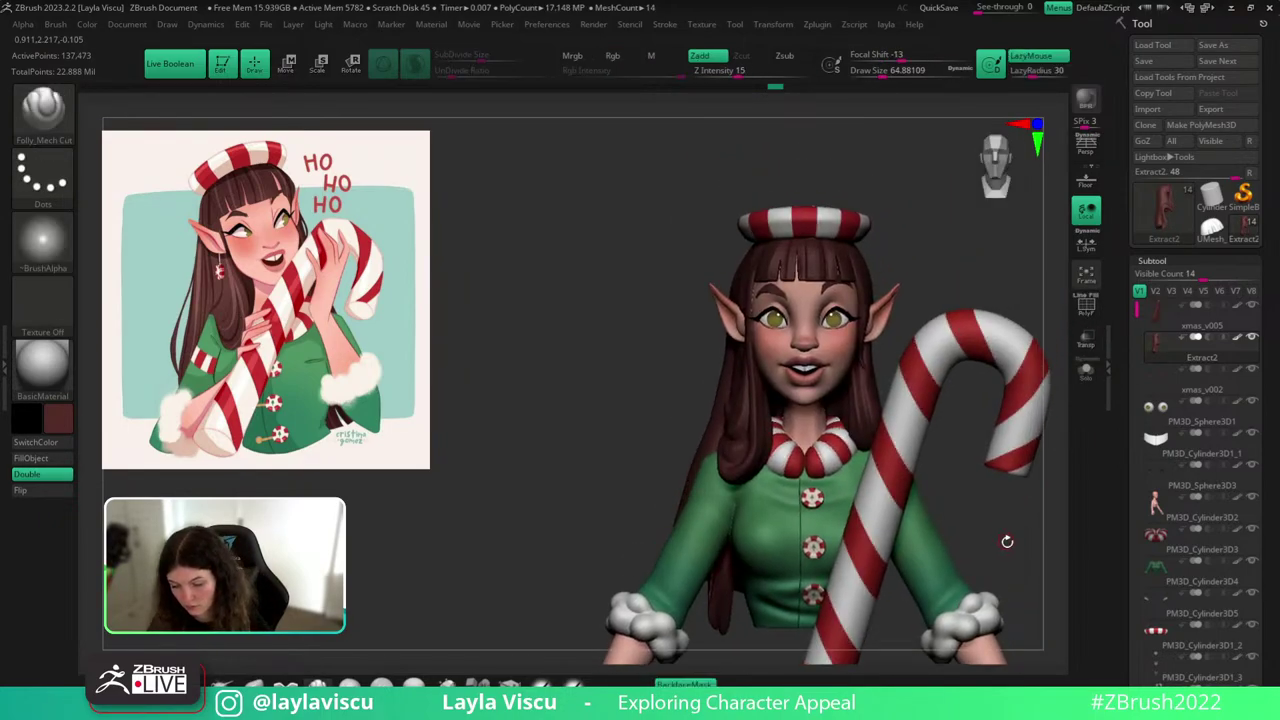
pyautogui.keyDown('ctrl'); pyautogui.moveTo(862, 328); pyautogui.dragTo(910, 436, button='right'); pyautogui.keyUp('ctrl')
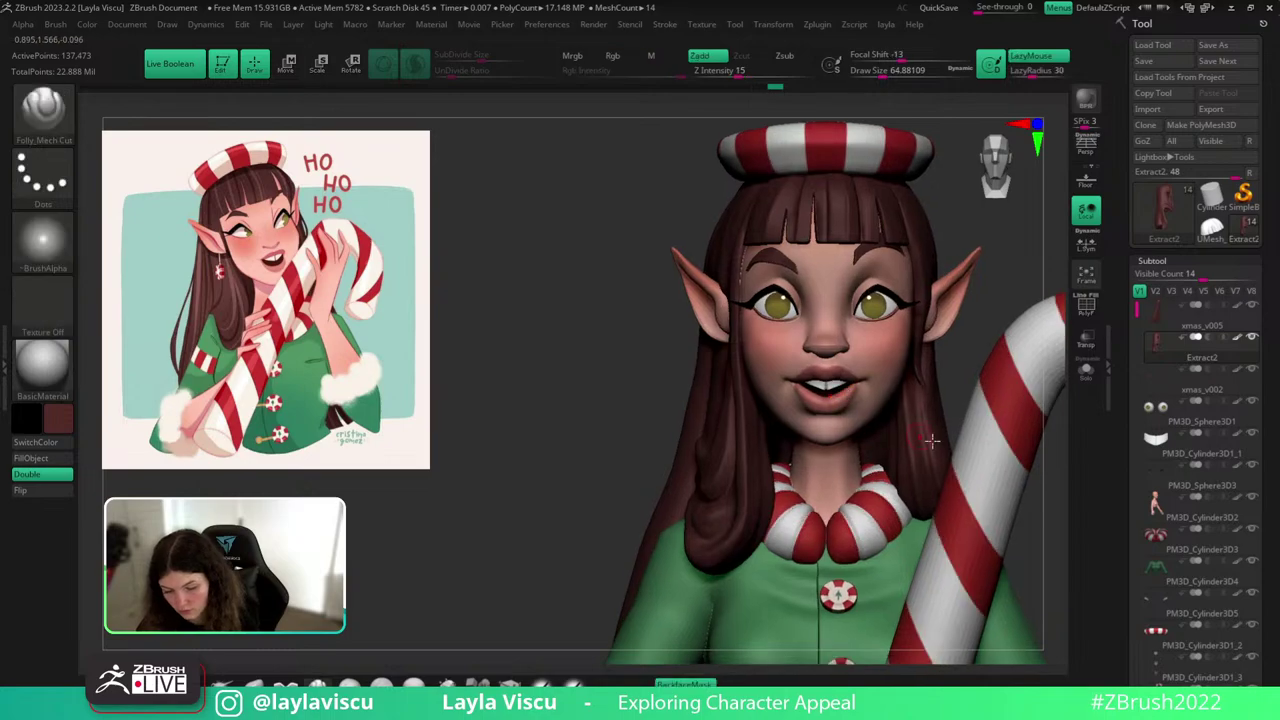
pyautogui.moveTo(585, 427); pyautogui.dragTo(530, 429)
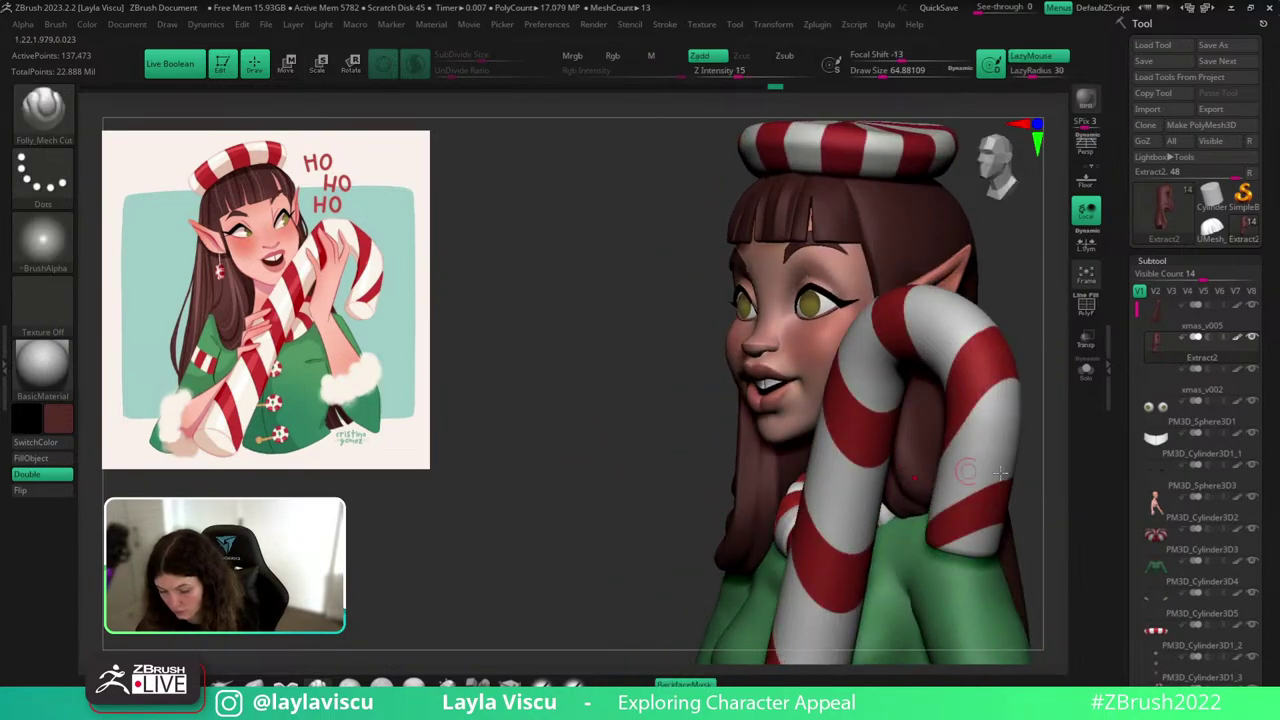
pyautogui.moveTo(1150, 472); pyautogui.dragTo(1150, 208)
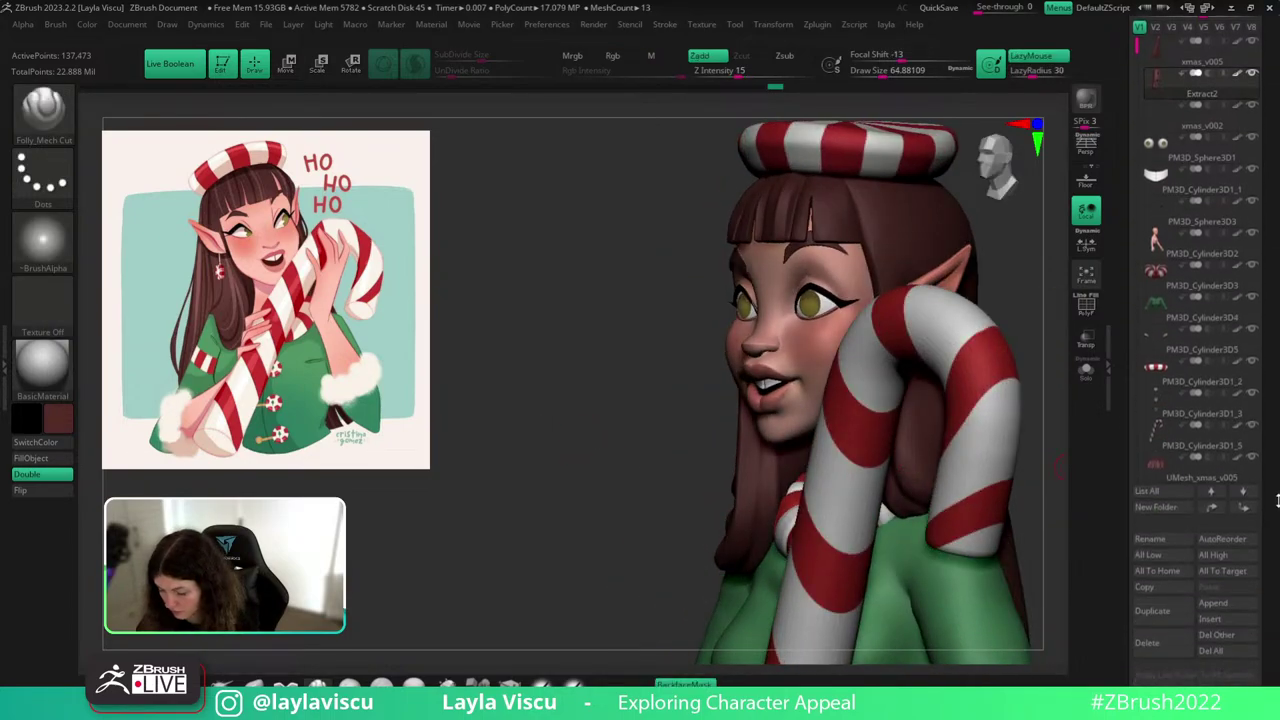
pyautogui.click(1250, 429)
pyautogui.moveTo(1045, 457); pyautogui.dragTo(826, 425)
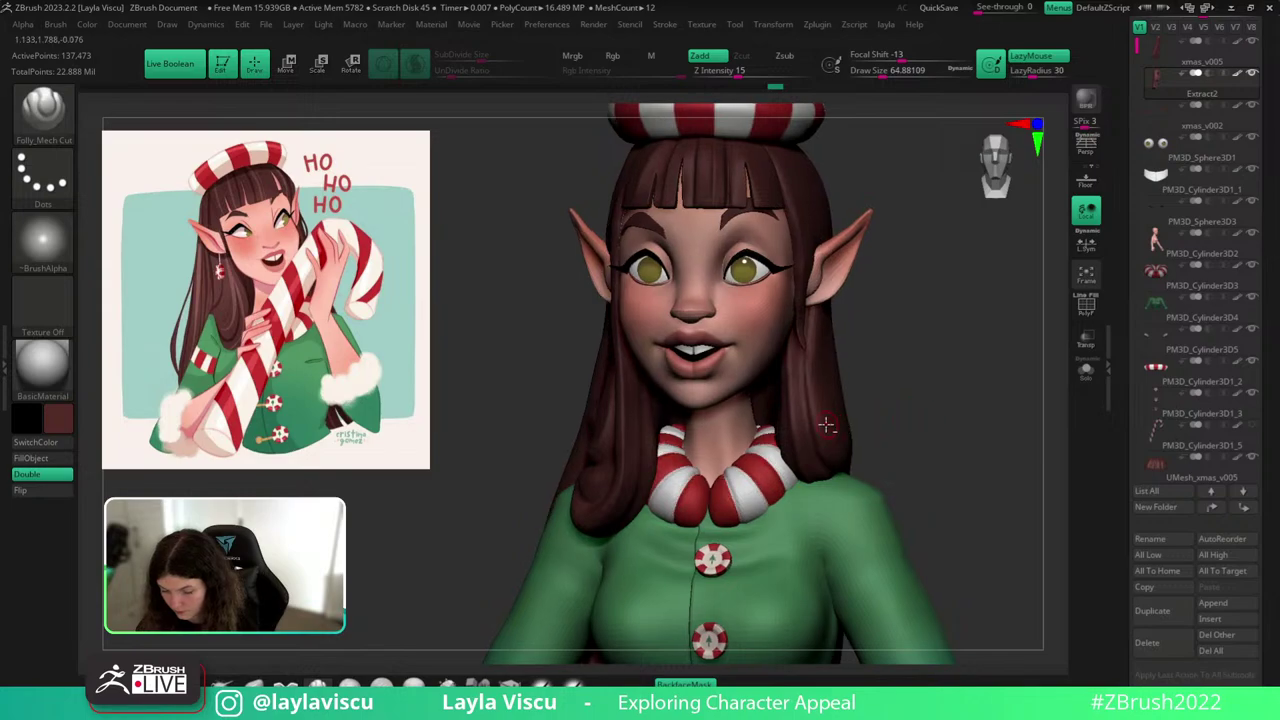
pyautogui.press('b')
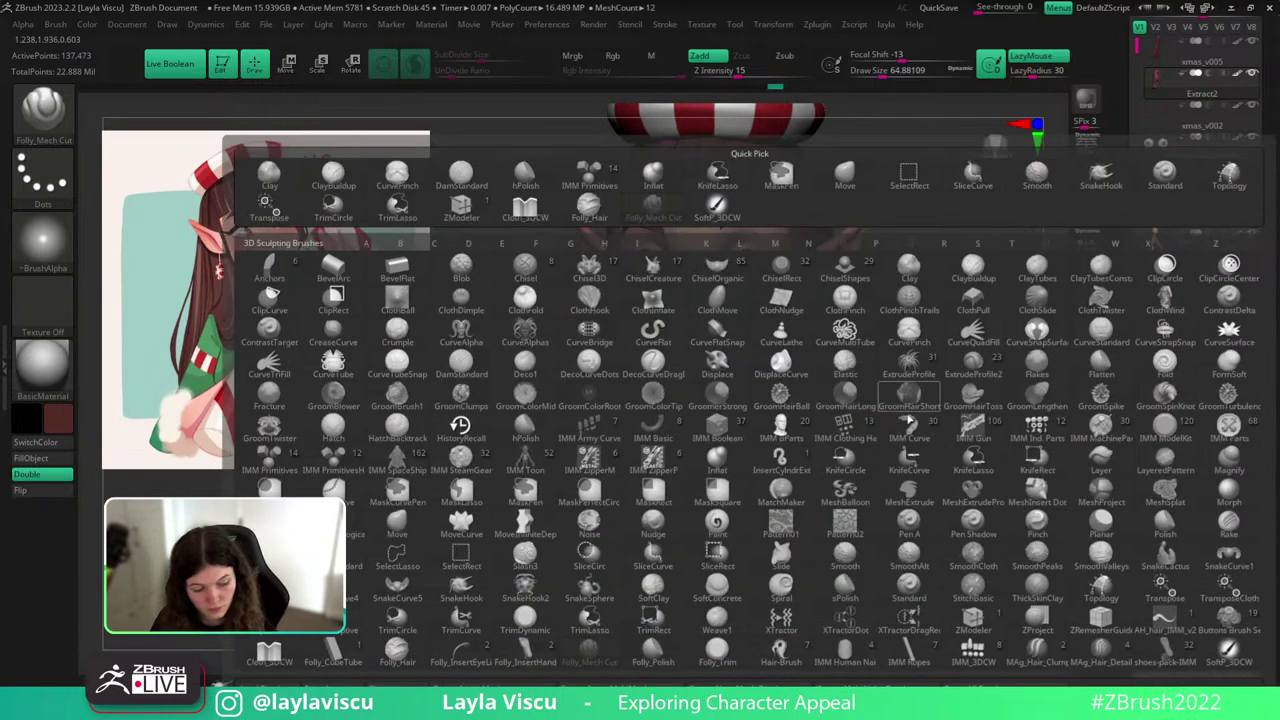
pyautogui.click(906, 392)
pyautogui.moveTo(968, 383); pyautogui.dragTo(851, 403)
pyautogui.moveTo(973, 343); pyautogui.dragTo(931, 391)
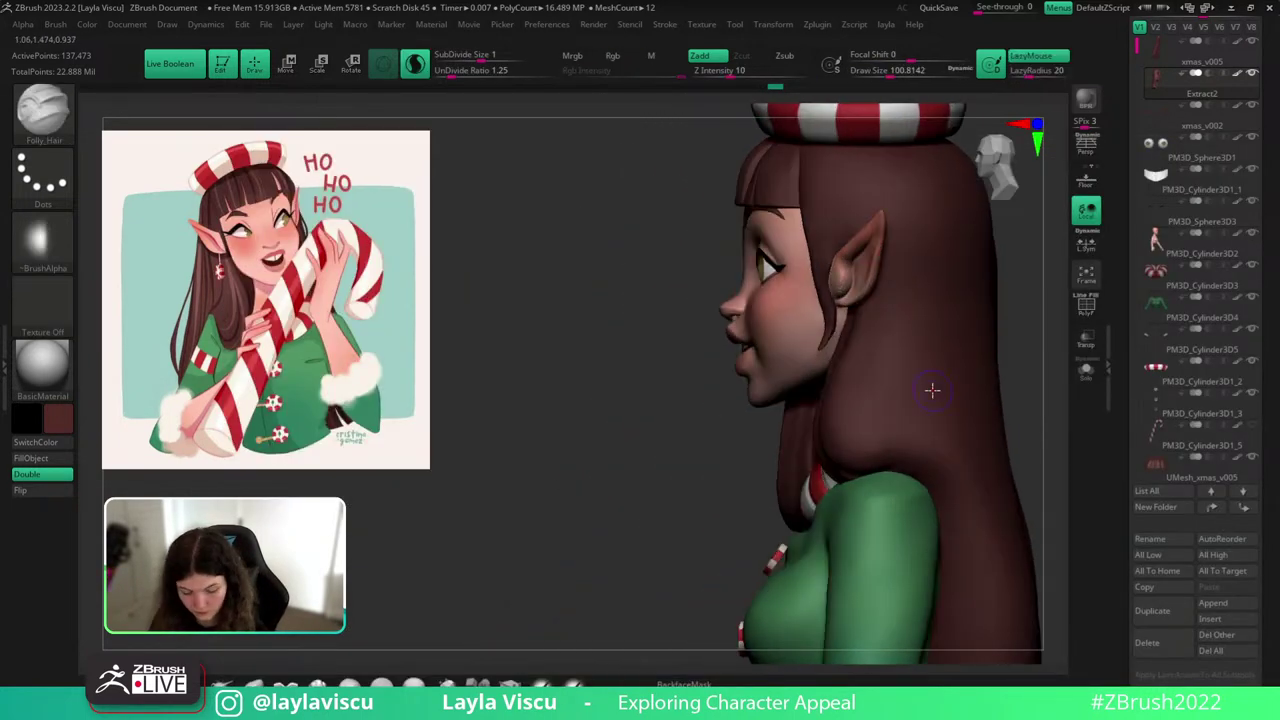
# Reshape the hair edge behind the left jaw and ear with the Move brush, enabling BackfaceMask.
pyautogui.click(254, 684)
pyautogui.moveTo(650, 466); pyautogui.dragTo(792, 388)
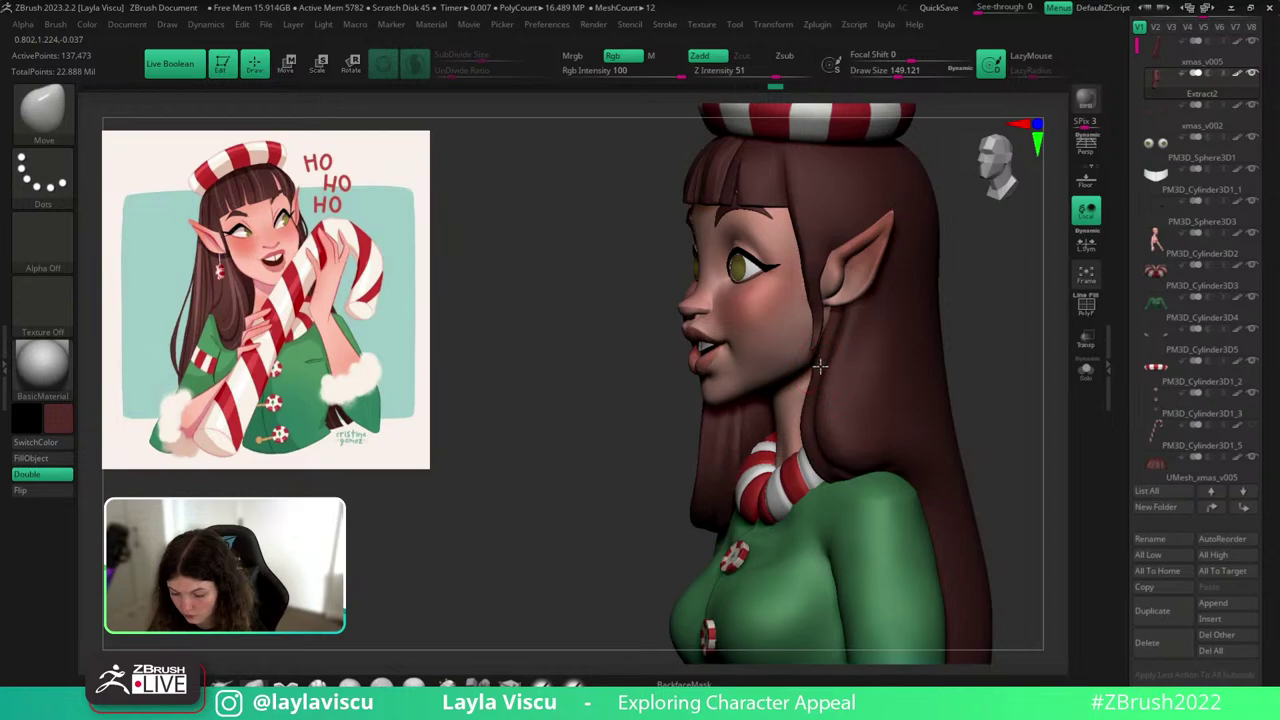
pyautogui.keyDown('shift'); pyautogui.moveTo(1012, 345); pyautogui.dragTo(957, 337); pyautogui.keyUp('shift')
pyautogui.keyDown('ctrl'); pyautogui.moveTo(835, 335); pyautogui.dragTo(815, 410, button='right'); pyautogui.keyUp('ctrl')
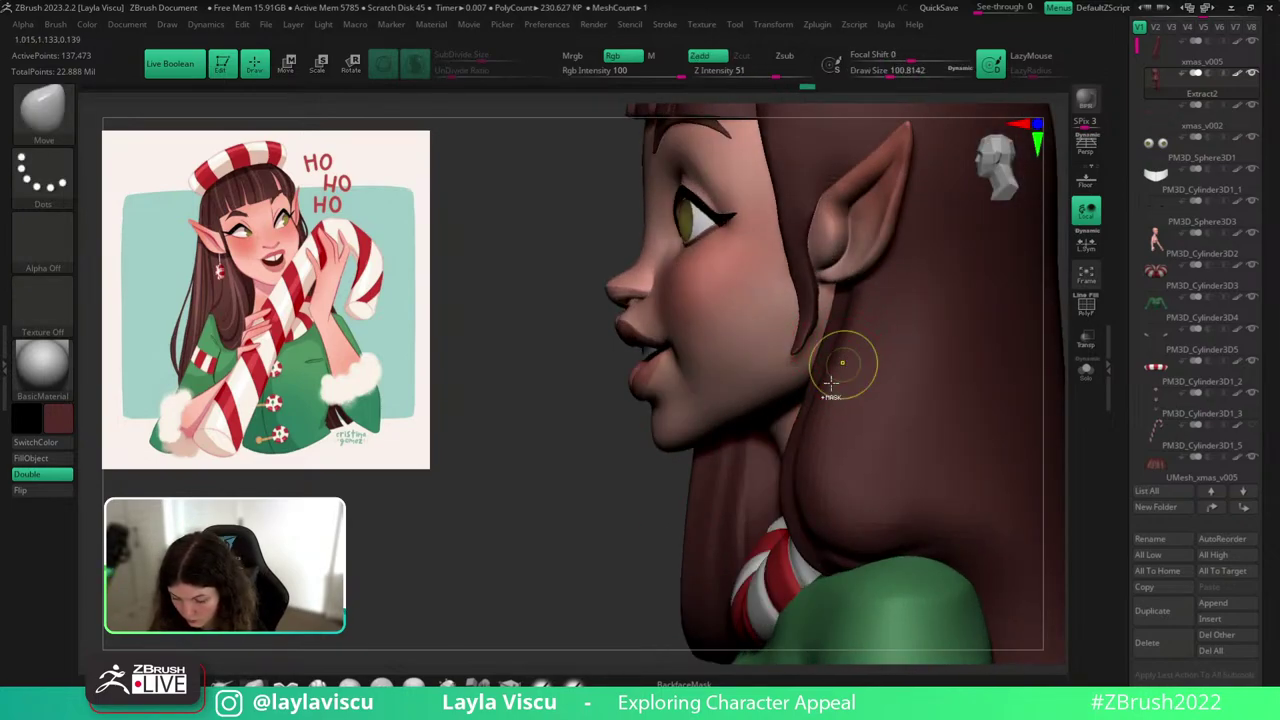
pyautogui.click(619, 682)
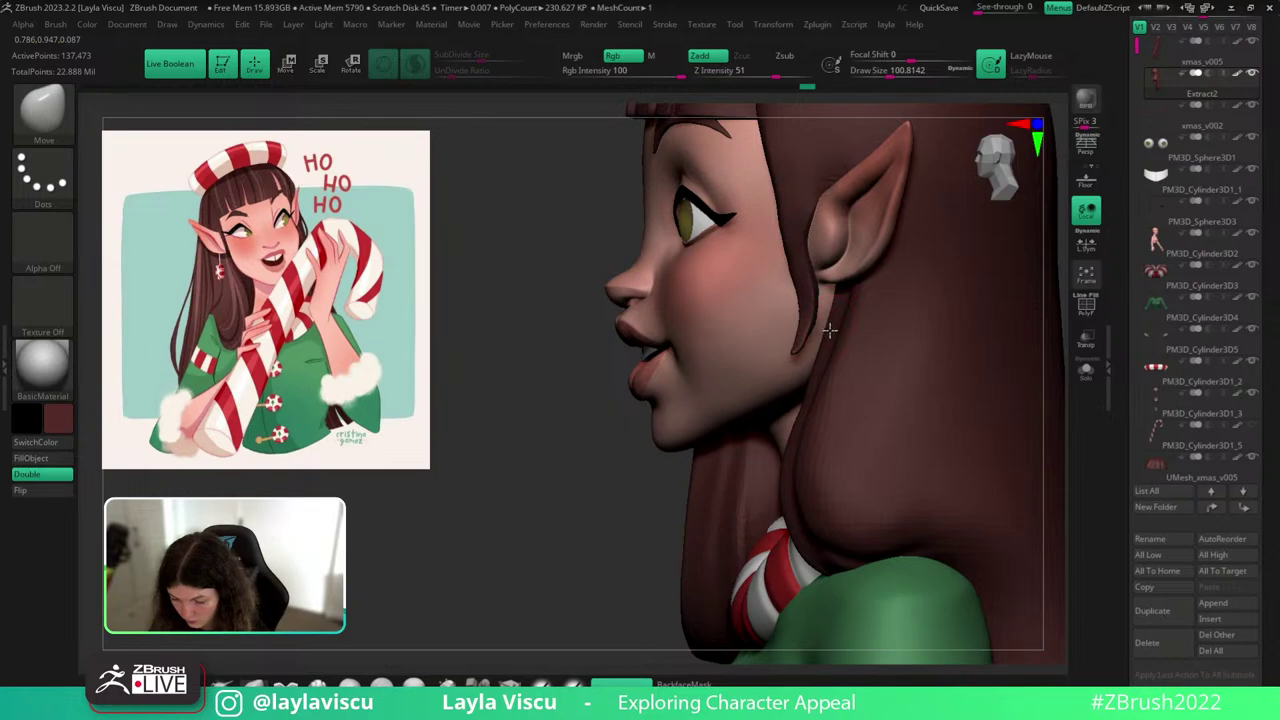
pyautogui.keyDown('ctrl'); pyautogui.moveTo(805, 394); pyautogui.dragTo(815, 310, button='right'); pyautogui.keyUp('ctrl')
pyautogui.keyDown('shift'); pyautogui.moveTo(951, 377); pyautogui.dragTo(1015, 437); pyautogui.keyUp('shift')
pyautogui.keyDown('ctrl'); pyautogui.moveTo(877, 400); pyautogui.dragTo(997, 331, button='right'); pyautogui.keyUp('ctrl')
pyautogui.moveTo(997, 331); pyautogui.dragTo(1003, 268)
# Isolate the hair and flatten the planes of the left-side lock with the hPolish brush.
pyautogui.click(1086, 372)
pyautogui.moveTo(985, 372)
pyautogui.mouseDown()
pyautogui.moveTo(1049, 380)
pyautogui.moveTo(1042, 450)
pyautogui.moveTo(948, 434)
pyautogui.mouseUp()
pyautogui.press('b')
pyautogui.press('h')
pyautogui.press('p')
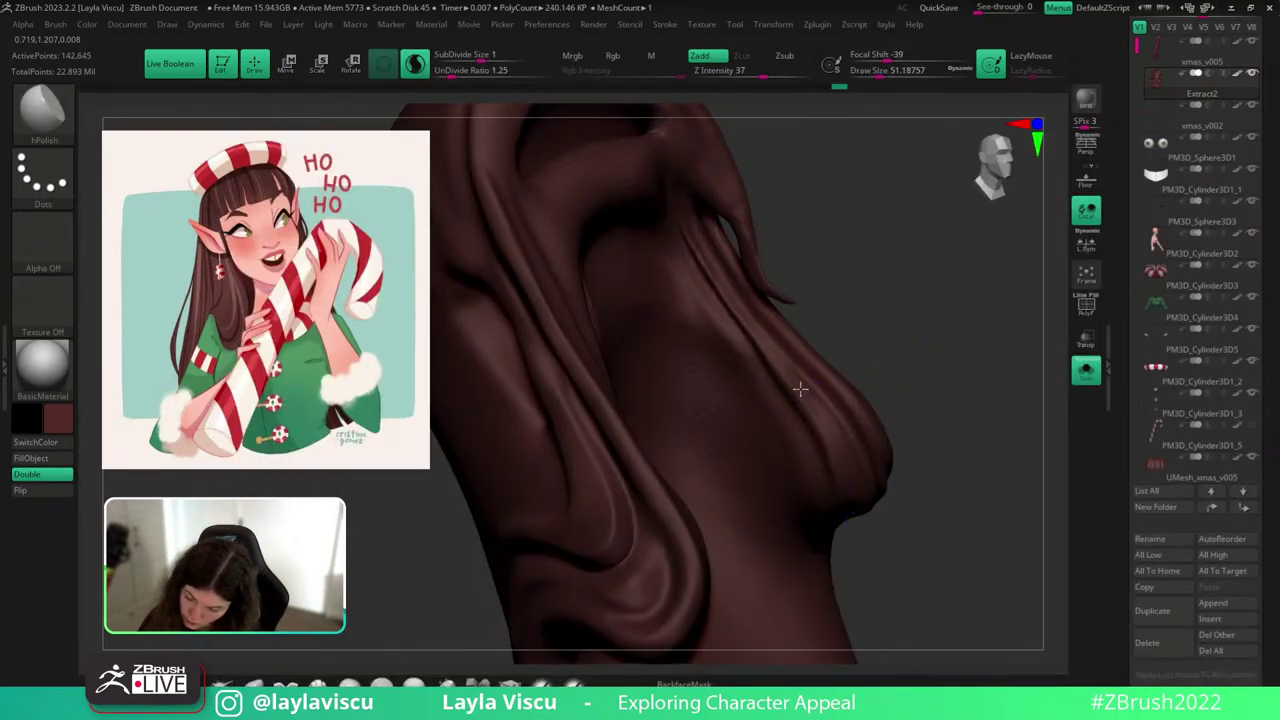
pyautogui.moveTo(931, 409); pyautogui.dragTo(898, 392, button='right')
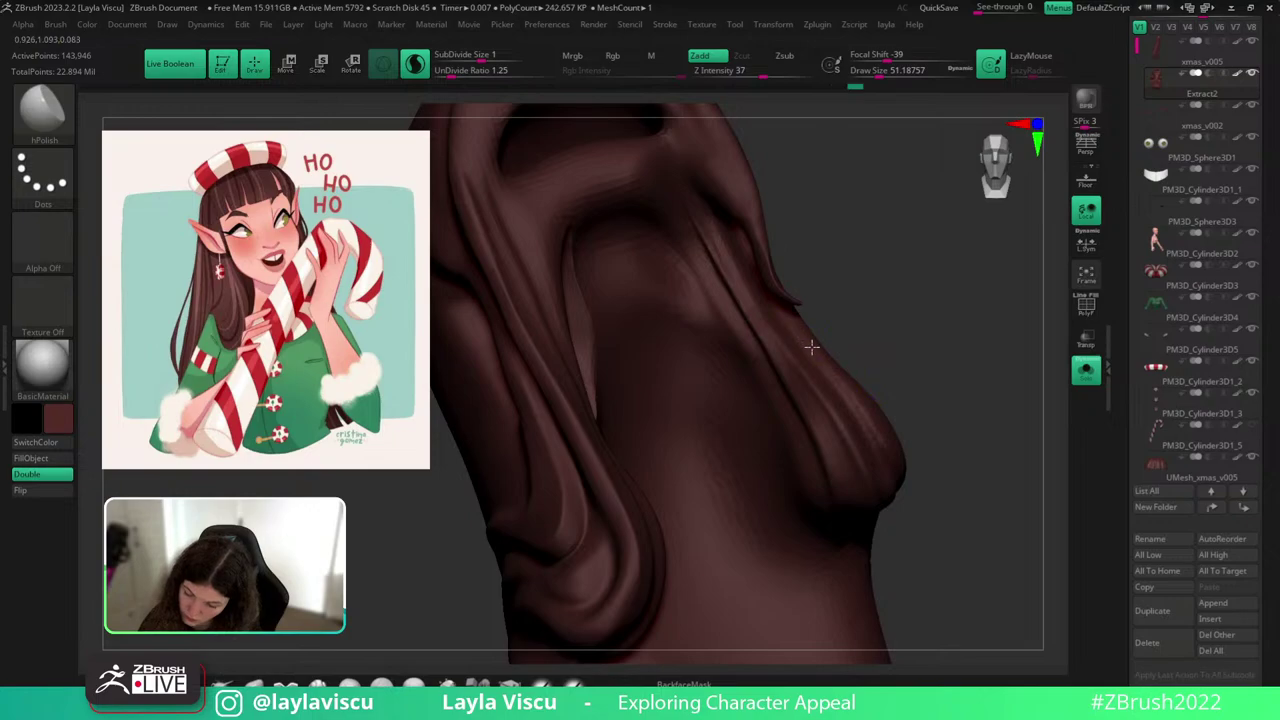
pyautogui.moveTo(914, 513); pyautogui.dragTo(823, 361, button='right')
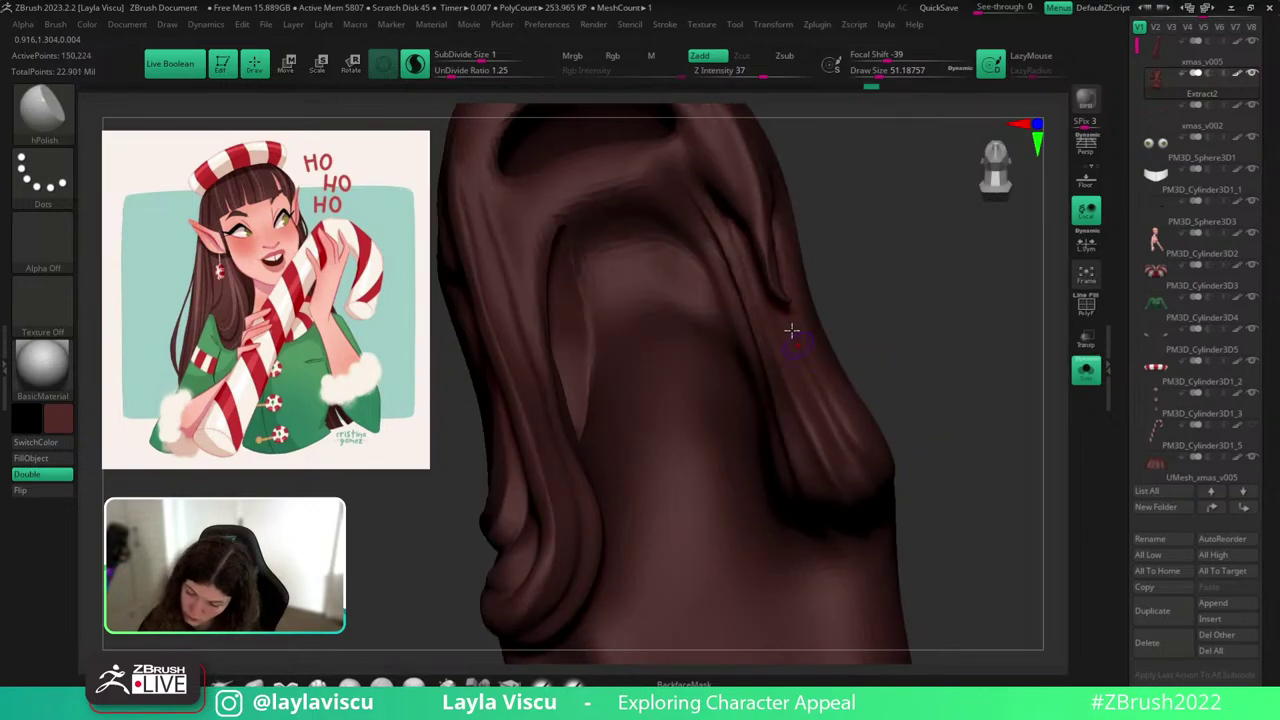
pyautogui.moveTo(890, 491)
pyautogui.mouseDown(button='right')
pyautogui.moveTo(897, 386)
pyautogui.moveTo(801, 465)
pyautogui.mouseUp(button='right')
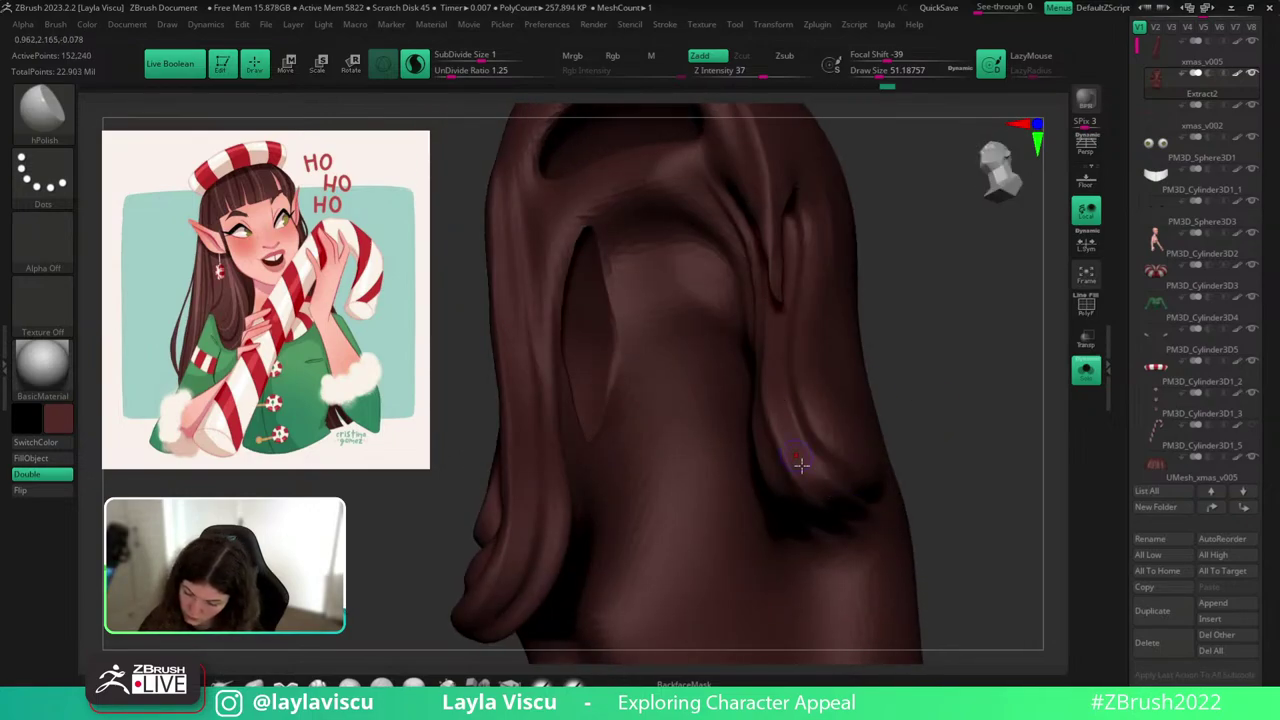
pyautogui.moveTo(980, 444); pyautogui.dragTo(944, 491, button='right')
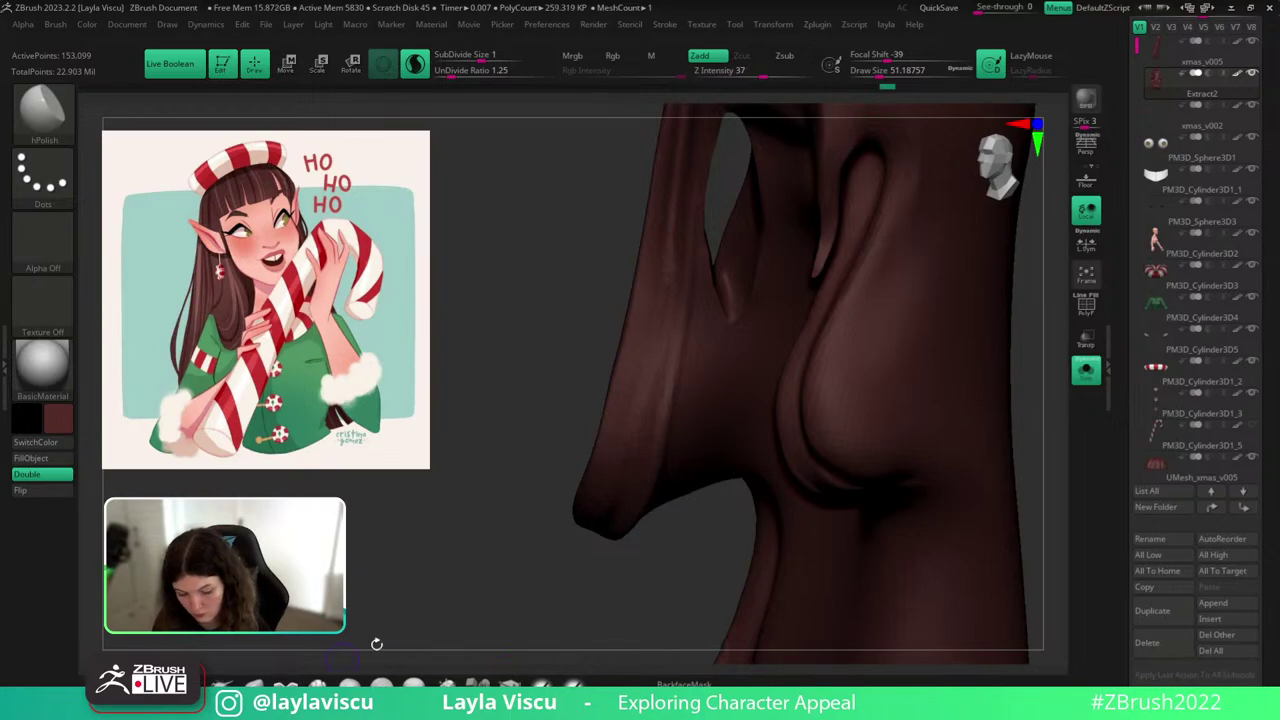
pyautogui.moveTo(376, 644); pyautogui.dragTo(430, 543, button='right')
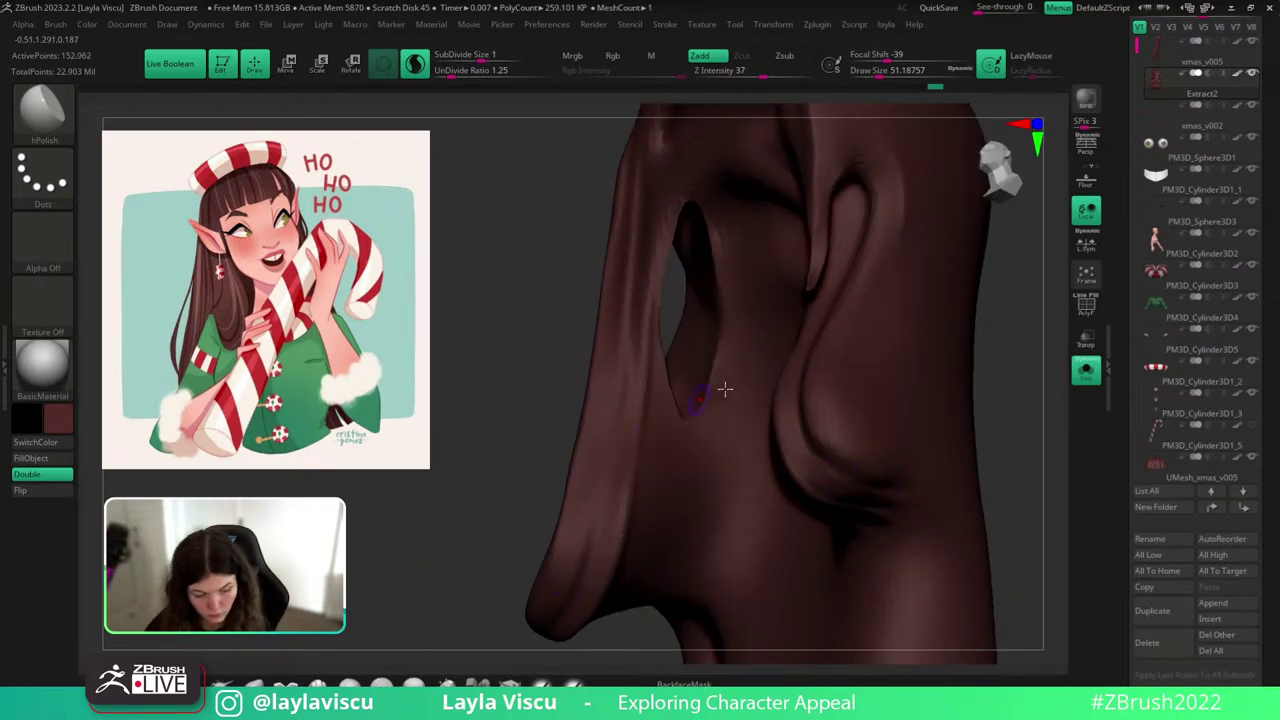
# Carve a deeper groove along the curled end of the left lock using the Folly_Hair brush at a draw size of about 74.
pyautogui.press('b')
pyautogui.press('f')
pyautogui.press('h')
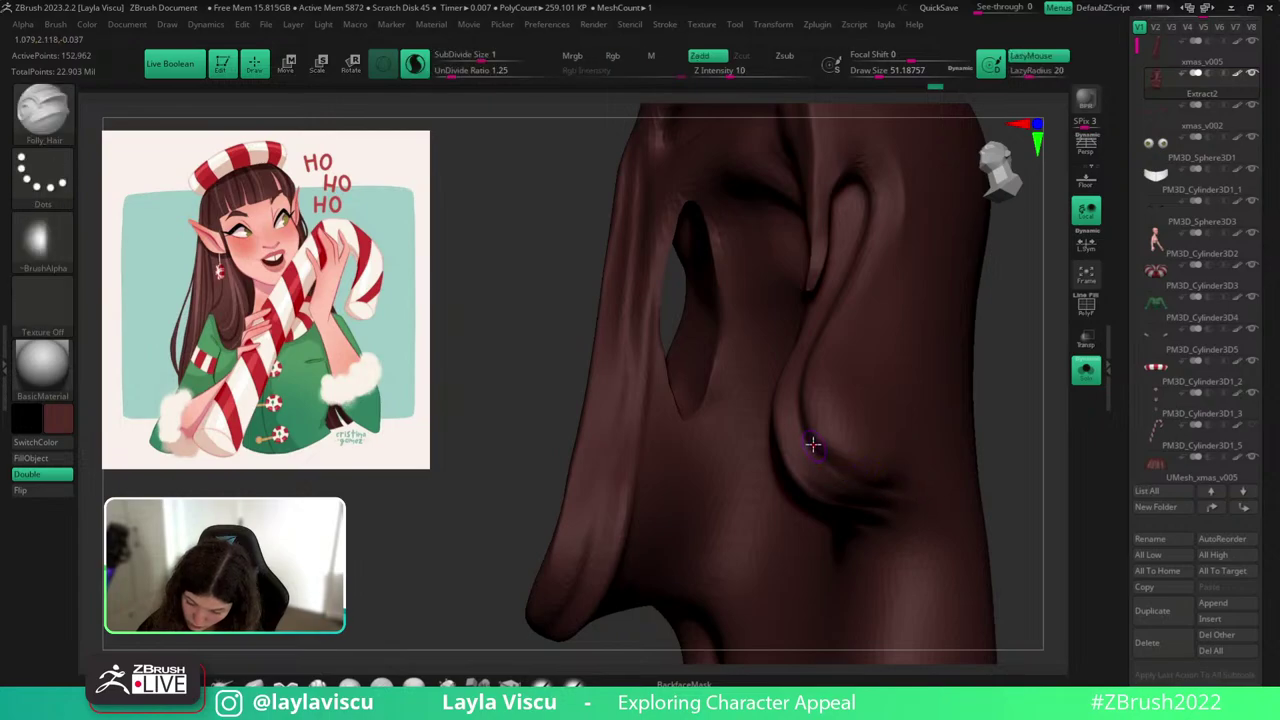
pyautogui.moveTo(814, 440)
pyautogui.mouseDown()
pyautogui.moveTo(894, 487)
pyautogui.moveTo(922, 482)
pyautogui.moveTo(843, 473)
pyautogui.mouseUp()
pyautogui.hotkey('ctrl', 'z')
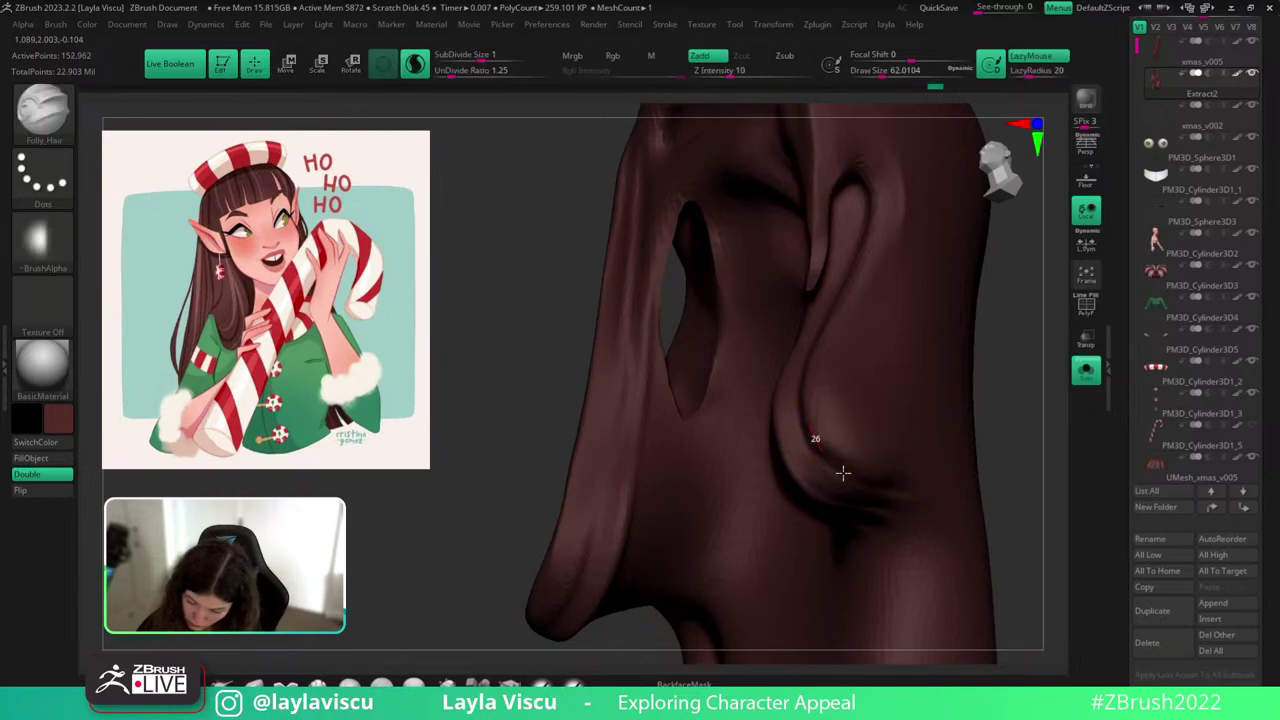
pyautogui.moveTo(986, 436)
pyautogui.mouseDown()
pyautogui.moveTo(925, 430)
pyautogui.moveTo(886, 494)
pyautogui.mouseUp()
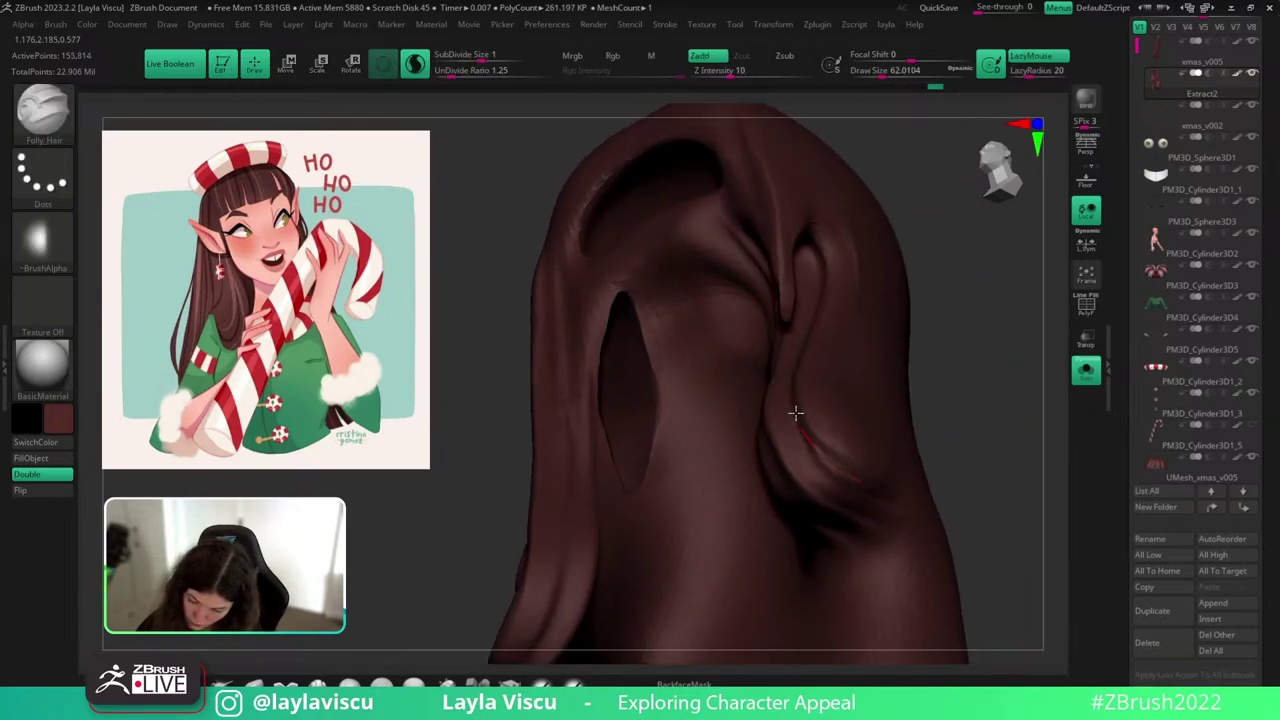
pyautogui.press('s')
pyautogui.moveTo(820, 443); pyautogui.dragTo(790, 391)
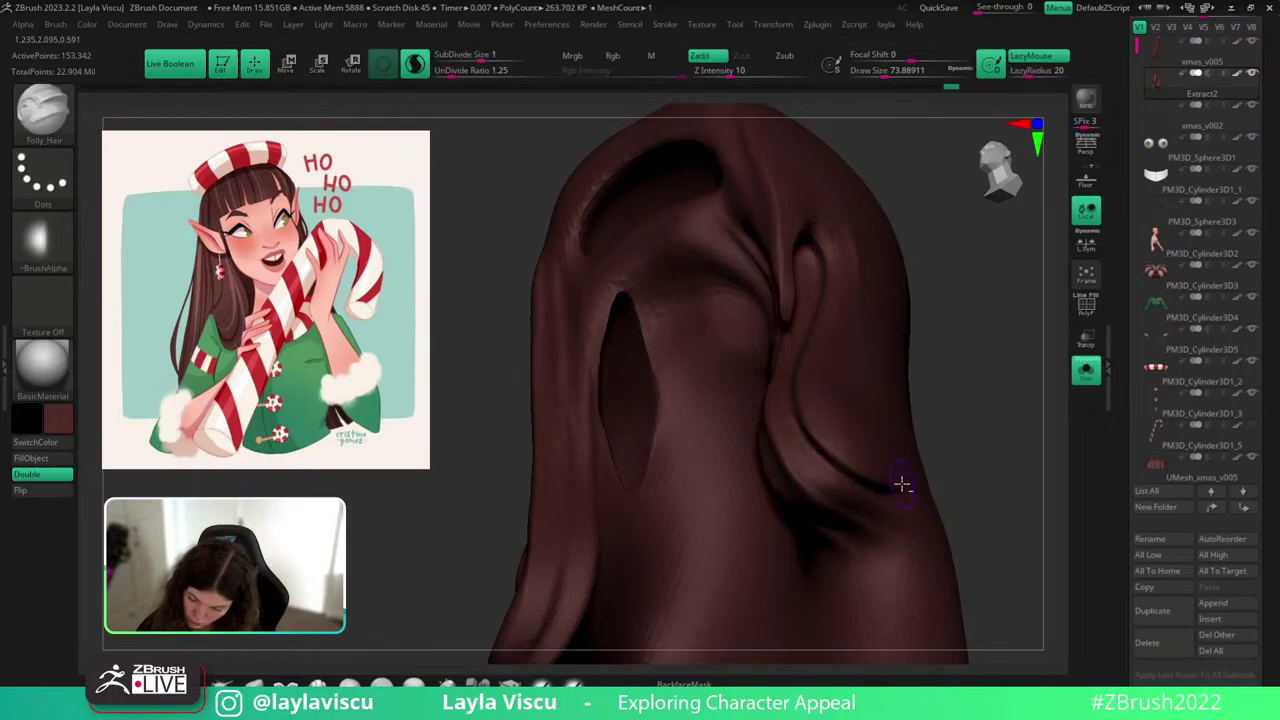
pyautogui.moveTo(902, 484)
pyautogui.mouseDown(button='right')
pyautogui.moveTo(966, 414)
pyautogui.moveTo(863, 311)
pyautogui.mouseUp(button='right')
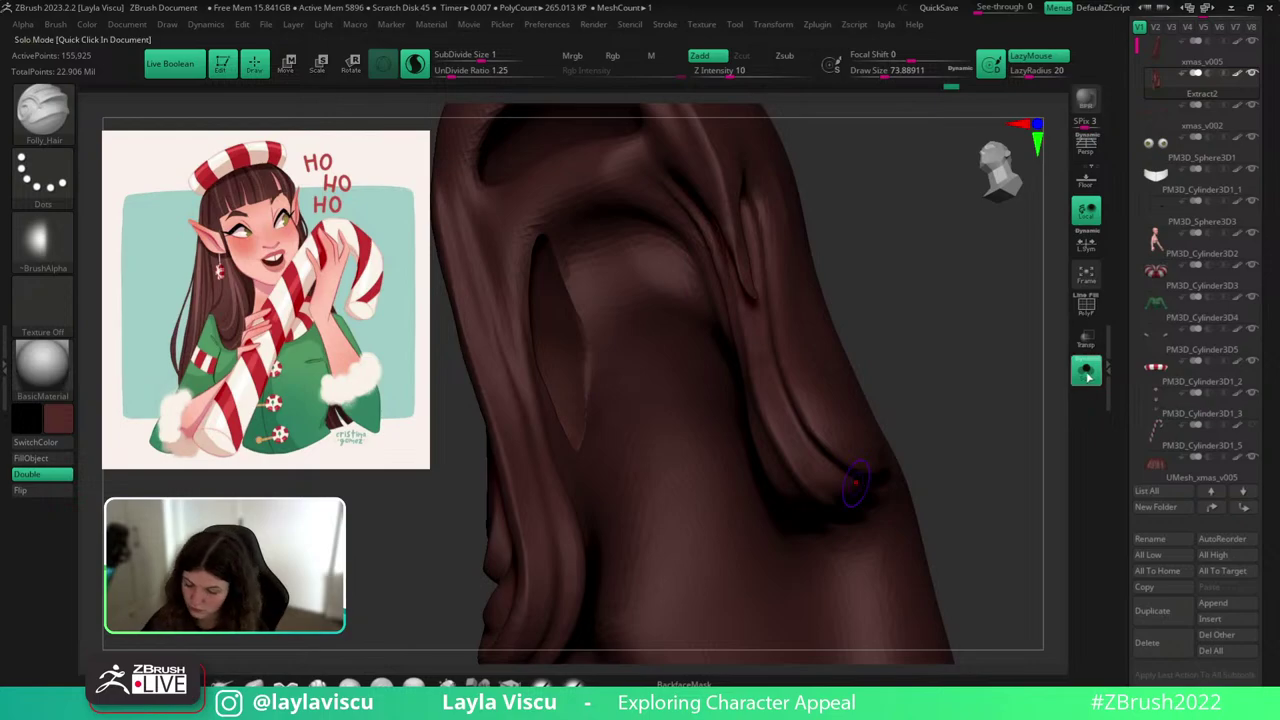
# Bring back the whole character and carve strand grooves down the left side hair above the shoulder with Folly_Hair at draw size about 149.
pyautogui.click(1087, 374)
pyautogui.keyDown('ctrl'); pyautogui.moveTo(978, 432); pyautogui.dragTo(866, 446, button='right'); pyautogui.keyUp('ctrl')
pyautogui.moveTo(858, 336)
pyautogui.mouseDown()
pyautogui.moveTo(834, 420)
pyautogui.moveTo(848, 526)
pyautogui.moveTo(898, 503)
pyautogui.mouseUp()
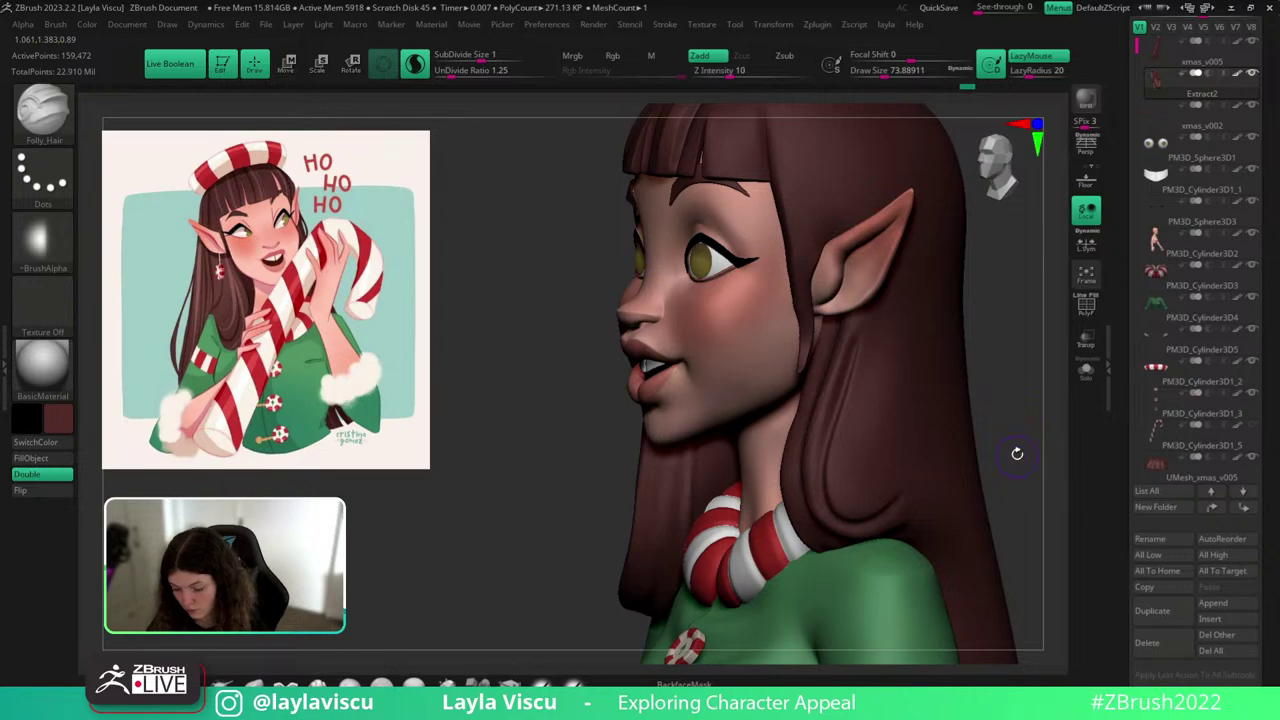
pyautogui.moveTo(1017, 454)
pyautogui.mouseDown(button='right')
pyautogui.moveTo(957, 374)
pyautogui.moveTo(944, 320)
pyautogui.mouseUp(button='right')
pyautogui.keyDown('ctrl'); pyautogui.moveTo(944, 320); pyautogui.dragTo(934, 351, button='right'); pyautogui.keyUp('ctrl')
pyautogui.press('s')
pyautogui.moveTo(758, 317); pyautogui.dragTo(766, 316)
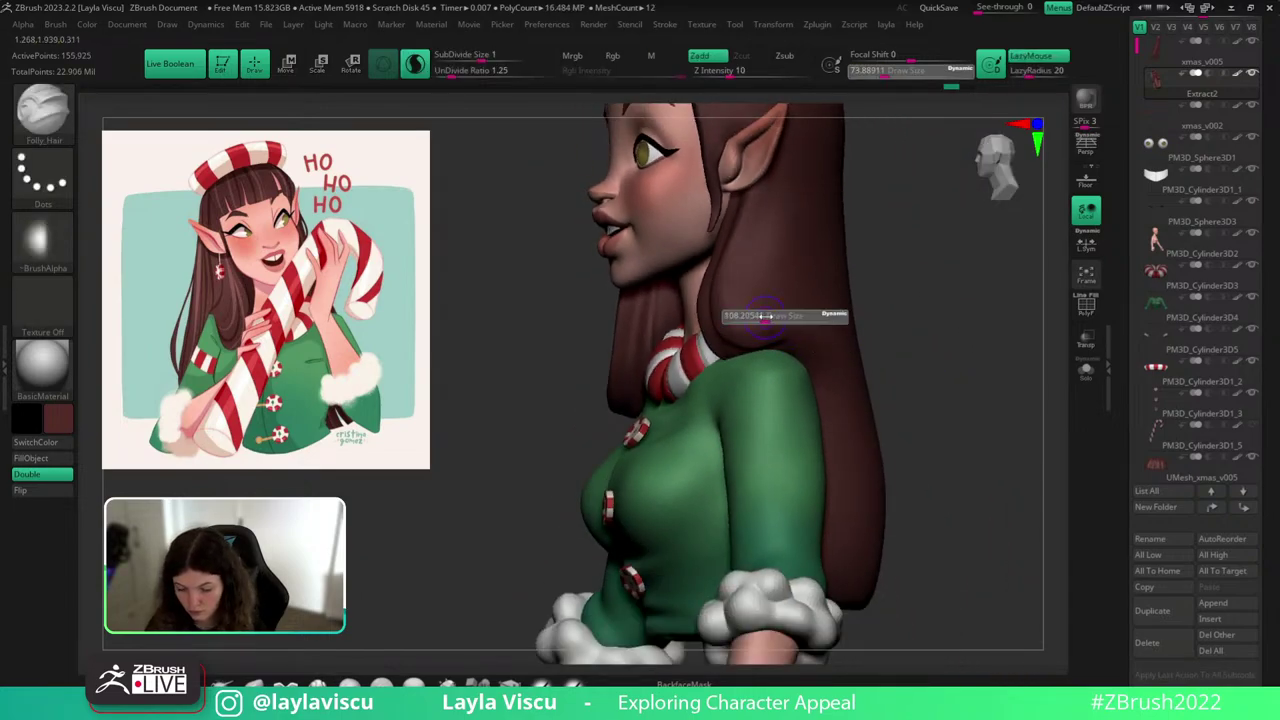
pyautogui.press('s')
pyautogui.moveTo(752, 264); pyautogui.dragTo(760, 264)
pyautogui.moveTo(724, 324)
pyautogui.mouseDown()
pyautogui.moveTo(788, 331)
pyautogui.moveTo(820, 352)
pyautogui.mouseUp()
pyautogui.moveTo(946, 378); pyautogui.dragTo(911, 360, button='right')
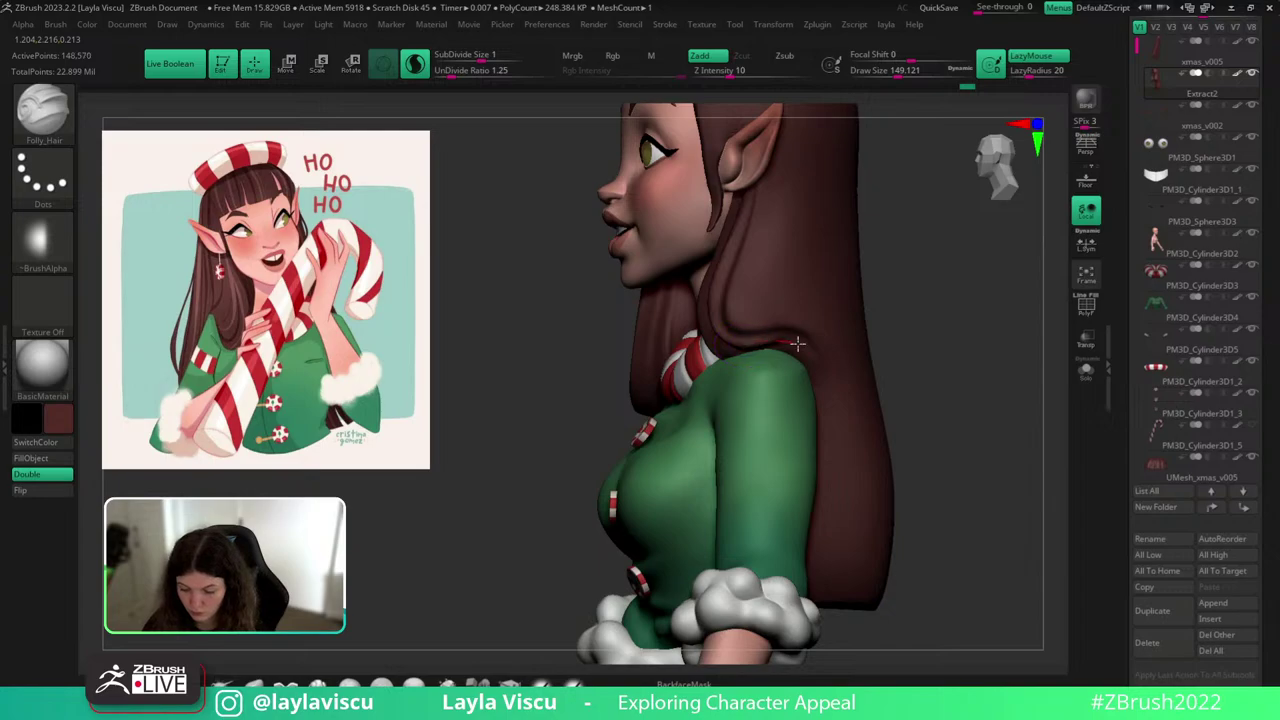
pyautogui.moveTo(798, 344)
pyautogui.mouseDown()
pyautogui.moveTo(826, 466)
pyautogui.moveTo(822, 568)
pyautogui.mouseUp()
# Refine the strands of the front lock beside the left side of the neck, smoothing them at a draw size of about 62.
pyautogui.keyDown('shift'); pyautogui.moveTo(937, 417); pyautogui.dragTo(960, 457, button='right'); pyautogui.keyUp('shift')
pyautogui.moveTo(1008, 517)
pyautogui.keyDown('alt'); pyautogui.mouseDown(button='right')
pyautogui.moveTo(1018, 531)
pyautogui.moveTo(949, 460)
pyautogui.mouseUp(button='right'); pyautogui.keyUp('alt')
pyautogui.keyDown('ctrl'); pyautogui.moveTo(826, 477); pyautogui.dragTo(839, 466, button='right'); pyautogui.keyUp('ctrl')
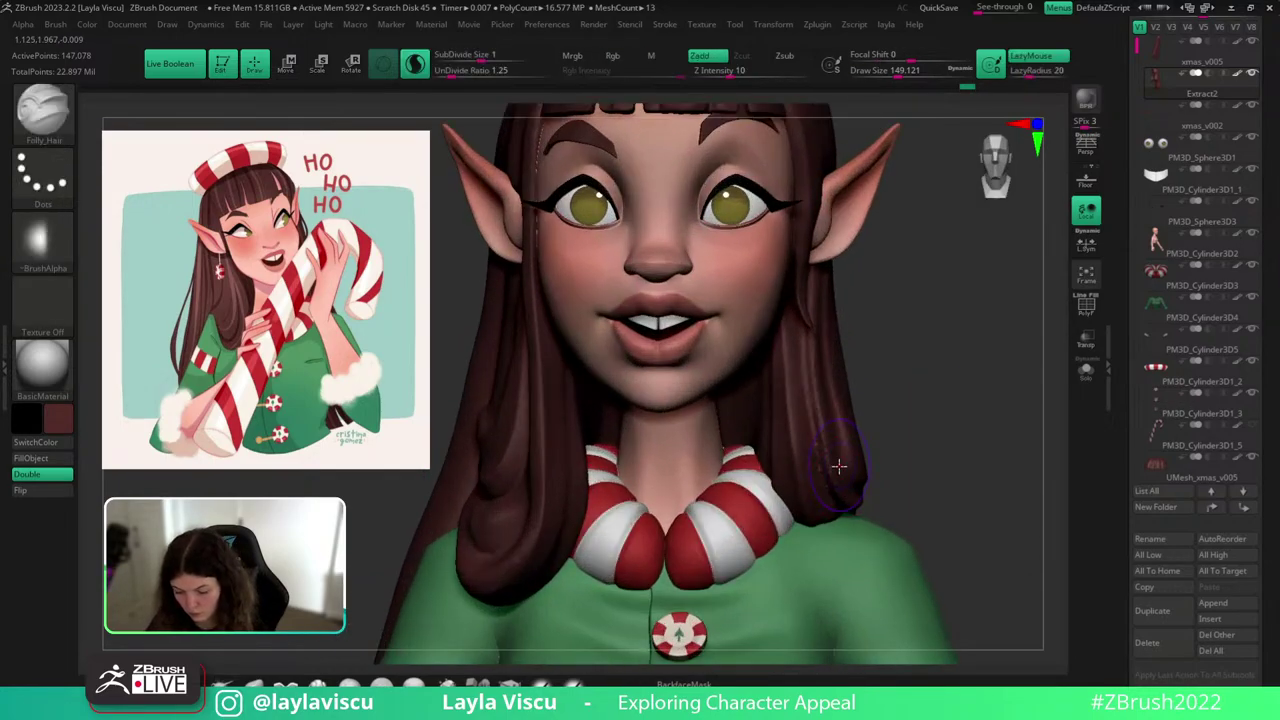
pyautogui.press('s')
pyautogui.moveTo(839, 466); pyautogui.dragTo(829, 466)
pyautogui.press('s')
pyautogui.moveTo(820, 411); pyautogui.dragTo(812, 411)
pyautogui.keyDown('shift'); pyautogui.moveTo(817, 355); pyautogui.dragTo(826, 440); pyautogui.keyUp('shift')
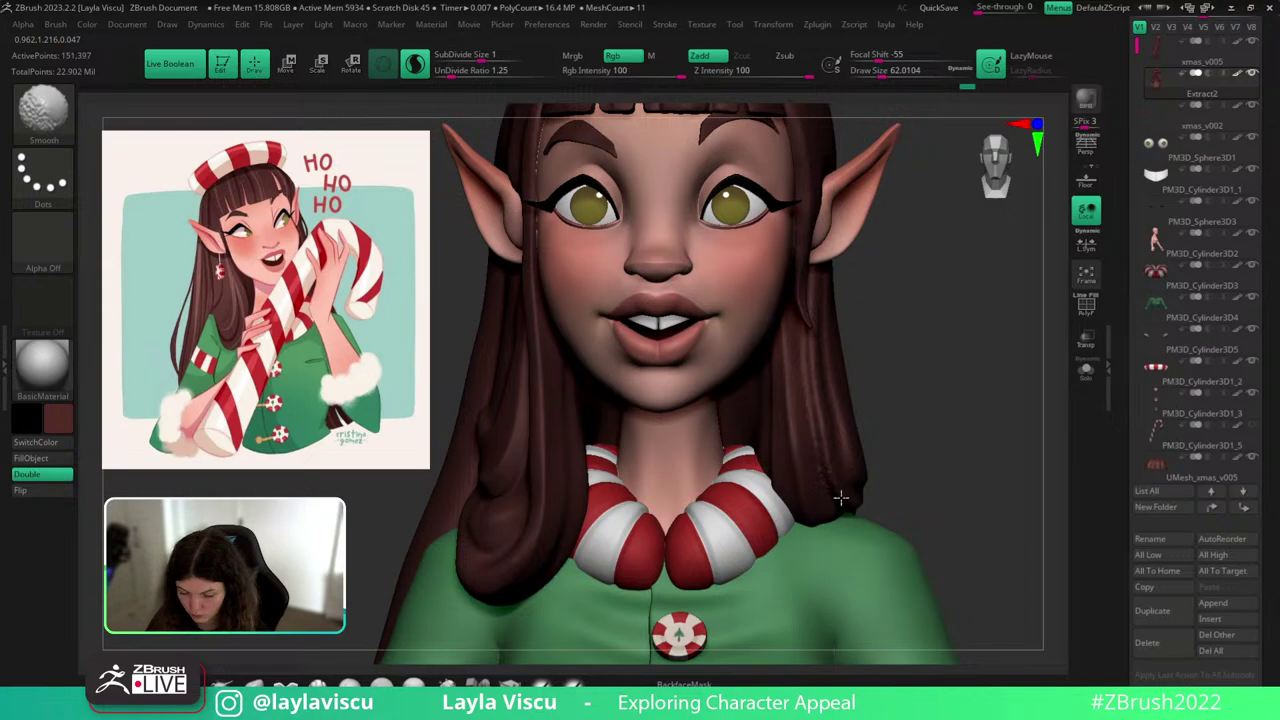
pyautogui.keyDown('shift'); pyautogui.moveTo(804, 333); pyautogui.dragTo(864, 534); pyautogui.keyUp('shift')
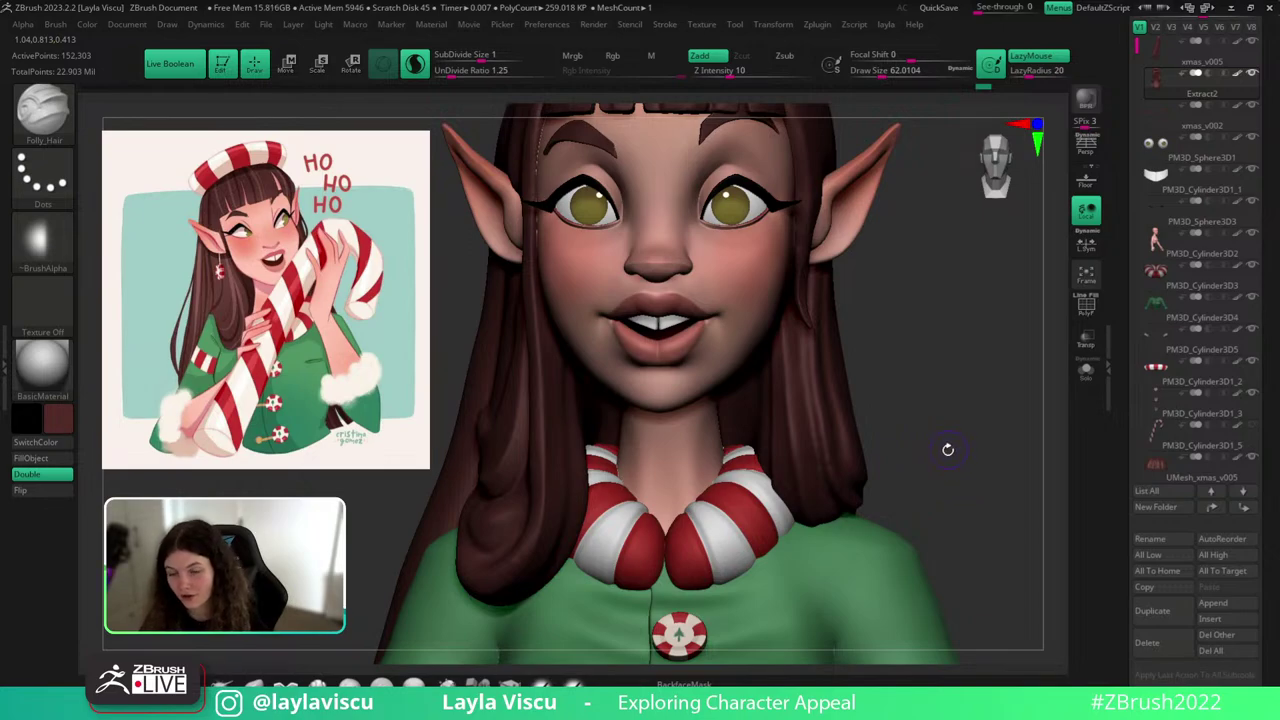
# Isolate the hair with its wireframe shown and smooth the underside and curled end of the left lock.
pyautogui.moveTo(948, 450)
pyautogui.mouseDown()
pyautogui.moveTo(929, 389)
pyautogui.moveTo(1029, 434)
pyautogui.moveTo(1032, 452)
pyautogui.mouseUp()
pyautogui.keyDown('shift'); pyautogui.moveTo(920, 537); pyautogui.dragTo(999, 471); pyautogui.keyUp('shift')
pyautogui.click(1086, 376)
pyautogui.hotkey('shift', 'f')
pyautogui.moveTo(916, 612)
pyautogui.keyDown('shift'); pyautogui.mouseDown()
pyautogui.moveTo(914, 543)
pyautogui.moveTo(909, 580)
pyautogui.moveTo(874, 445)
pyautogui.mouseUp(); pyautogui.keyUp('shift')
pyautogui.moveTo(962, 440); pyautogui.dragTo(950, 325)
pyautogui.keyDown('shift'); pyautogui.moveTo(901, 590); pyautogui.dragTo(818, 494); pyautogui.keyUp('shift')
pyautogui.moveTo(869, 394); pyautogui.dragTo(875, 450)
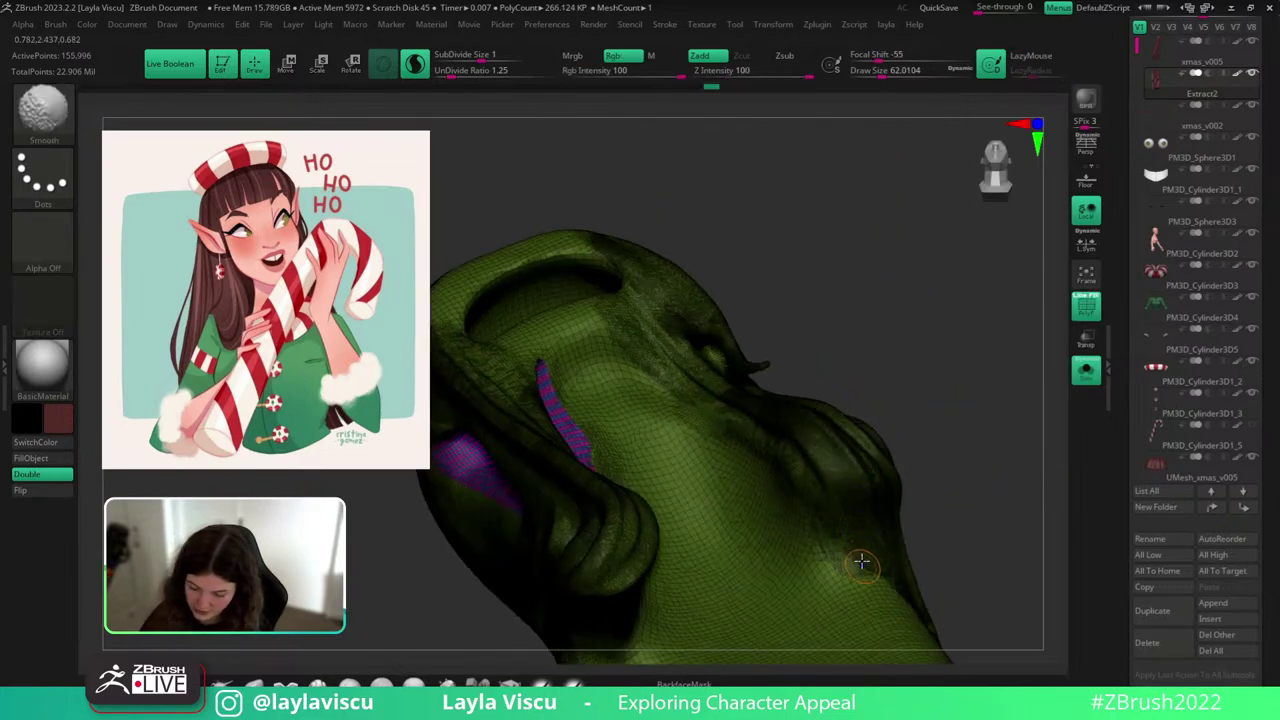
pyautogui.keyDown('shift'); pyautogui.moveTo(860, 560); pyautogui.dragTo(716, 395); pyautogui.keyUp('shift')
pyautogui.moveTo(900, 410); pyautogui.dragTo(930, 490)
# Smooth the grooves along the length of the left lock and the inner hair beside the neck, checking the mesh in wireframe.
pyautogui.hotkey('shift', 'f')
pyautogui.hotkey('shift', 'f')
pyautogui.keyDown('shift'); pyautogui.moveTo(842, 236); pyautogui.dragTo(829, 446); pyautogui.keyUp('shift')
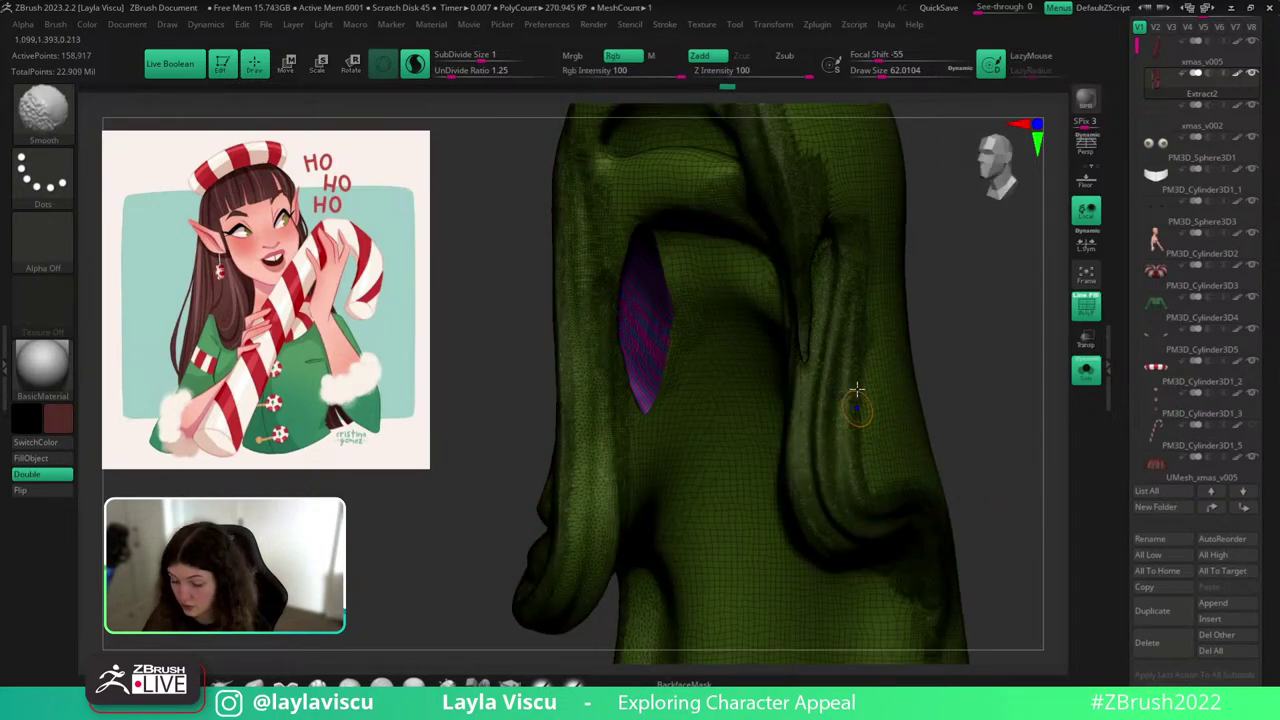
pyautogui.keyDown('shift'); pyautogui.moveTo(857, 402); pyautogui.dragTo(869, 240); pyautogui.keyUp('shift')
pyautogui.keyDown('shift'); pyautogui.moveTo(858, 364); pyautogui.dragTo(907, 458); pyautogui.keyUp('shift')
pyautogui.hotkey('shift', 'f')
pyautogui.moveTo(977, 477); pyautogui.dragTo(1016, 444)
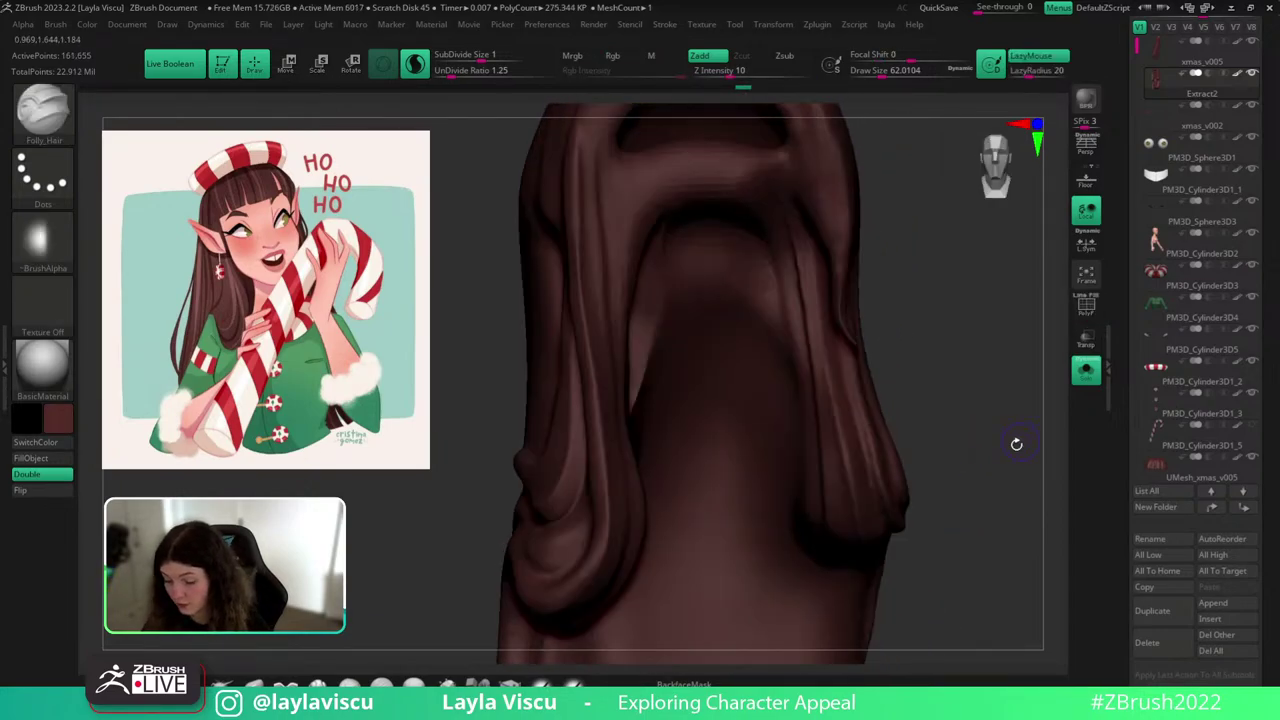
pyautogui.keyDown('shift'); pyautogui.moveTo(831, 320); pyautogui.dragTo(788, 186); pyautogui.keyUp('shift')
pyautogui.hotkey('shift', 'f')
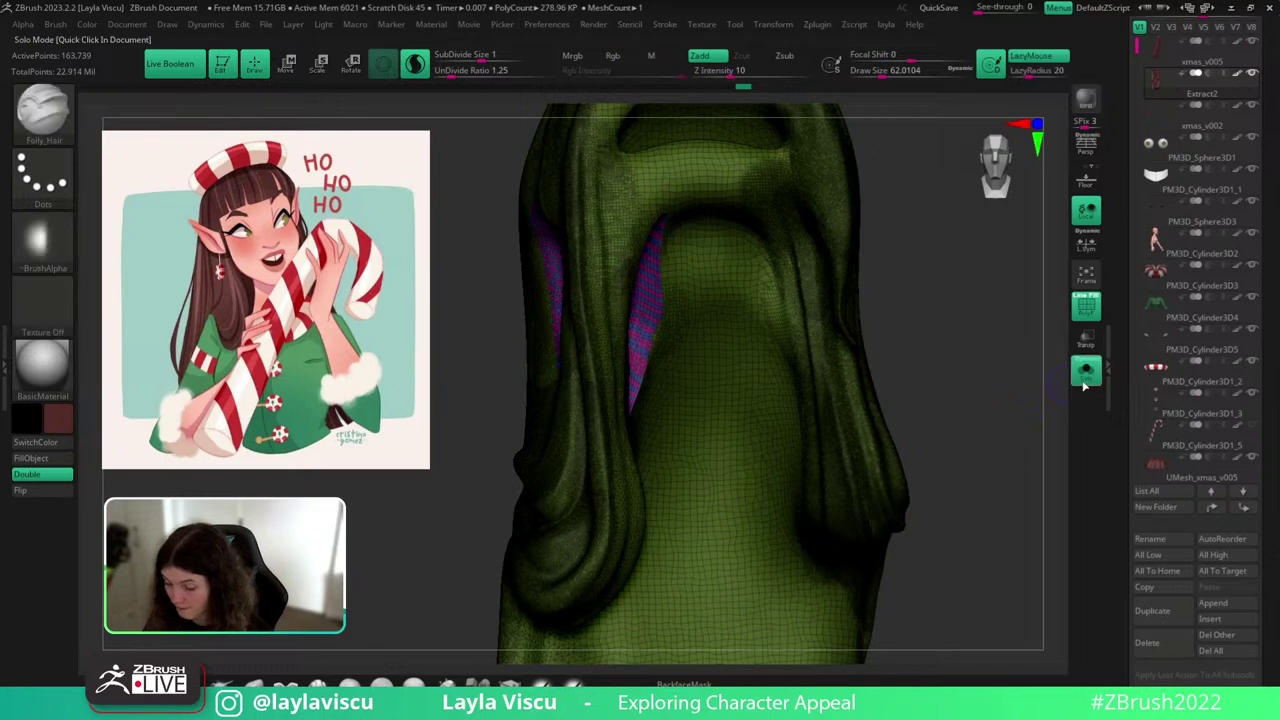
# Show the whole character without the wireframe and examine the hair from the side and three-quarter views.
pyautogui.click(1084, 378)
pyautogui.keyDown('ctrl'); pyautogui.moveTo(976, 415); pyautogui.dragTo(983, 357, button='right'); pyautogui.keyUp('ctrl')
pyautogui.moveTo(983, 357); pyautogui.dragTo(905, 398)
pyautogui.hotkey('shift', 'f')
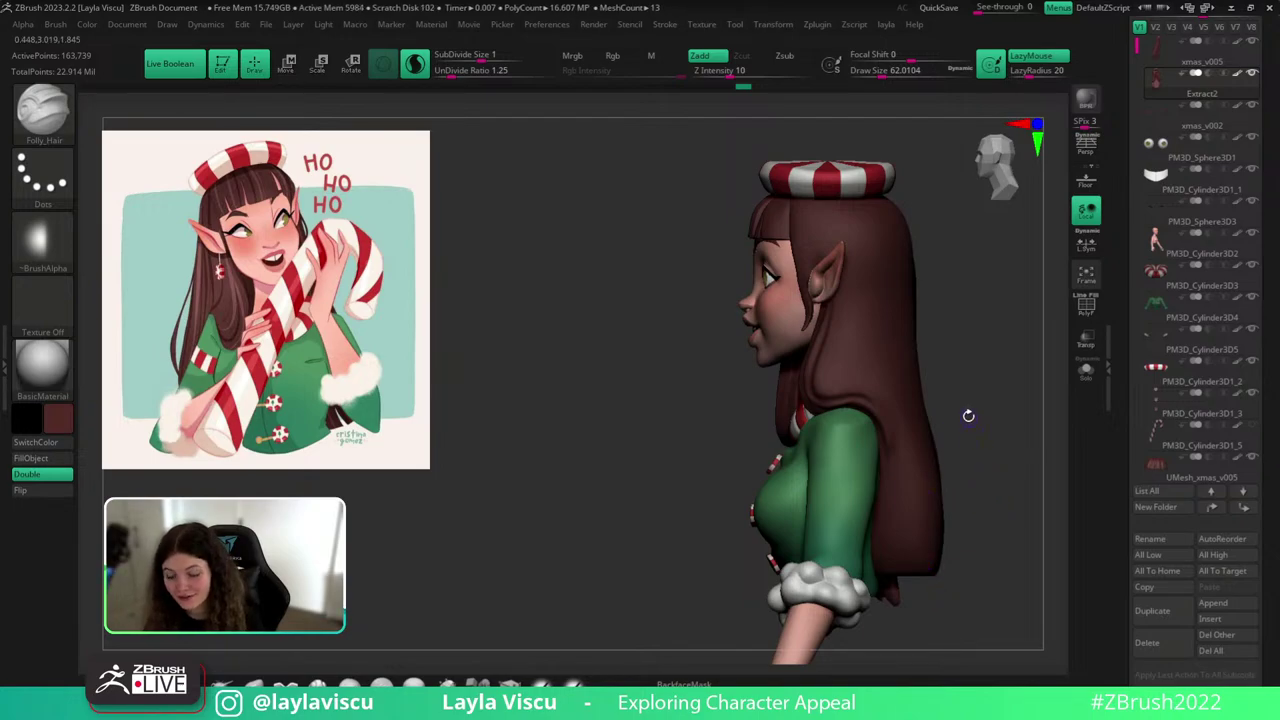
pyautogui.moveTo(968, 415)
pyautogui.mouseDown()
pyautogui.moveTo(1003, 411)
pyautogui.moveTo(993, 425)
pyautogui.mouseUp()
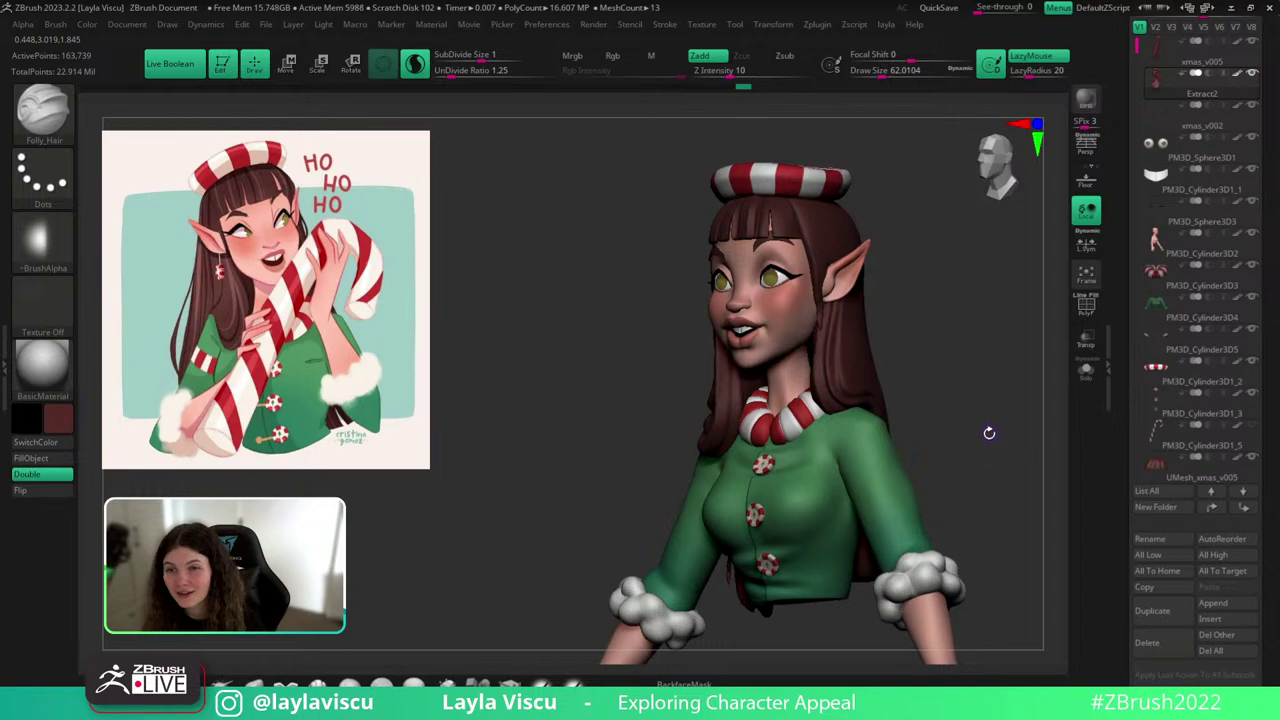
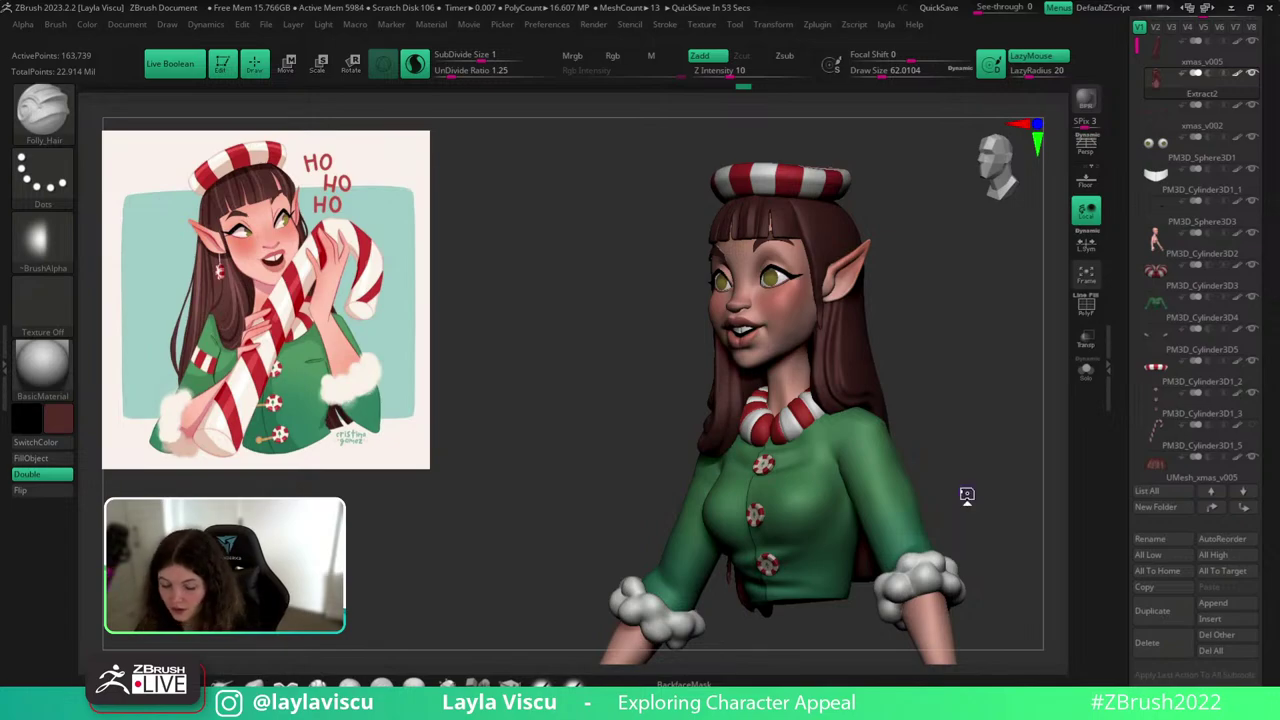
# Reshape the face-framing strand in front of the left ear with the Move brush at a draw size of about 101.
pyautogui.keyDown('shift'); pyautogui.moveTo(967, 365); pyautogui.dragTo(977, 384, button='right'); pyautogui.keyUp('shift')
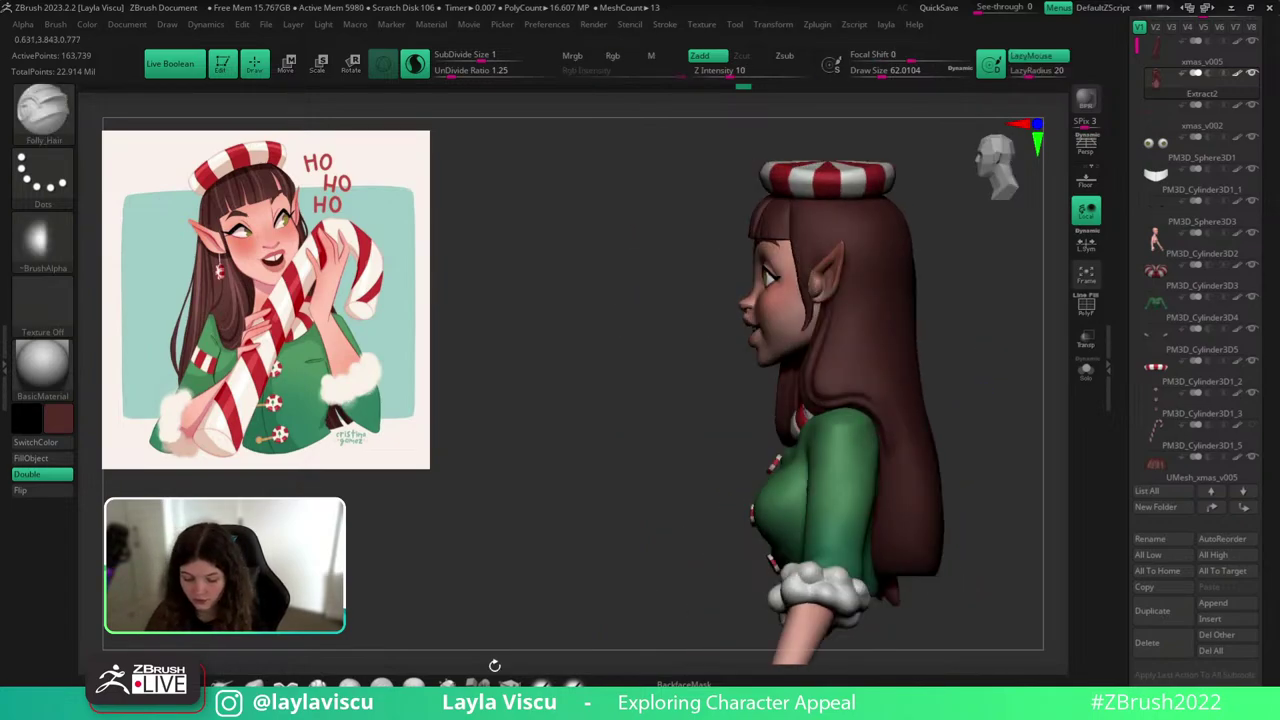
pyautogui.click(287, 683)
pyautogui.moveTo(750, 274)
pyautogui.keyDown('ctrl'); pyautogui.mouseDown(button='right')
pyautogui.moveTo(829, 352)
pyautogui.moveTo(860, 463)
pyautogui.mouseUp(button='right'); pyautogui.keyUp('ctrl')
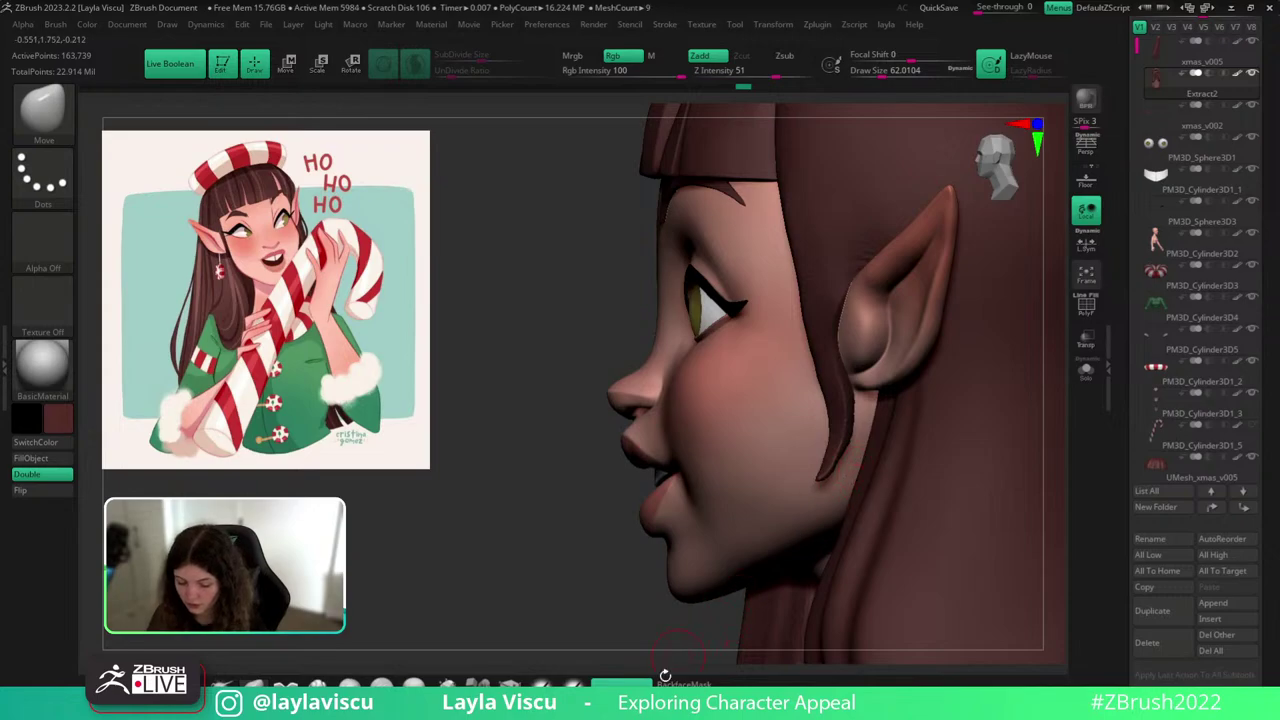
pyautogui.press('s')
pyautogui.moveTo(828, 380); pyautogui.dragTo(835, 380)
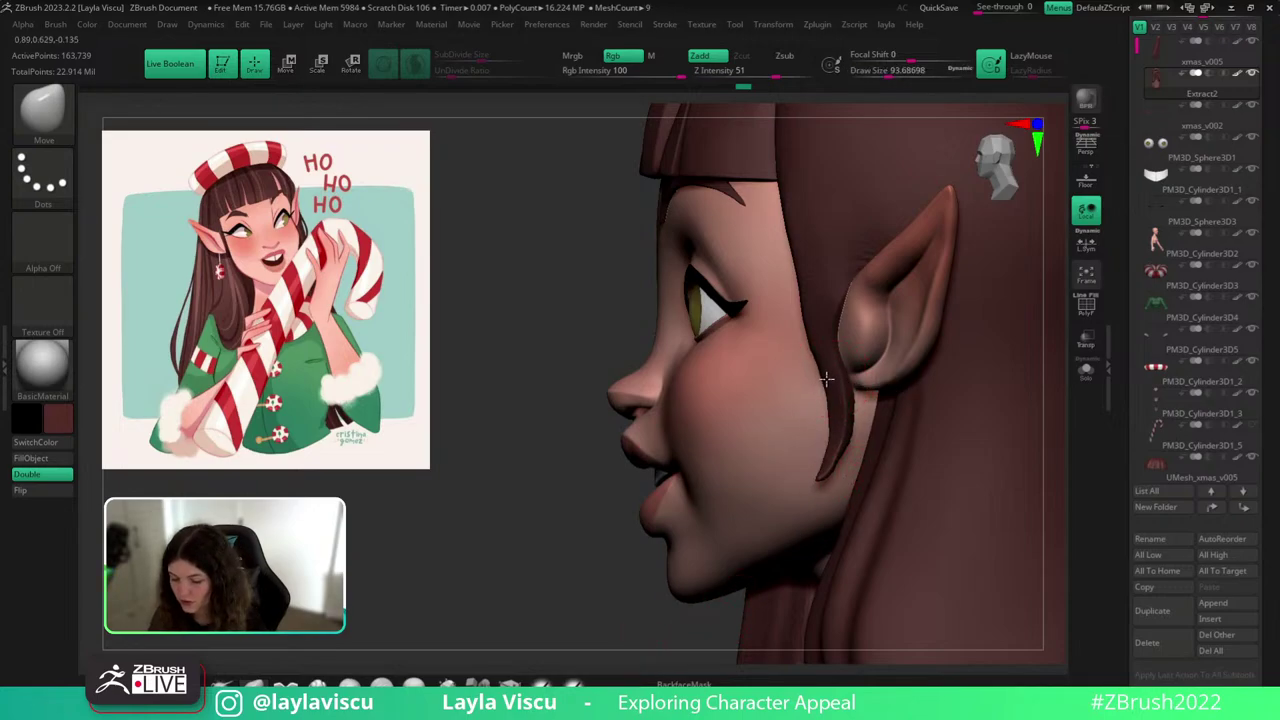
pyautogui.press('s')
pyautogui.moveTo(806, 315); pyautogui.dragTo(812, 281)
pyautogui.press('s')
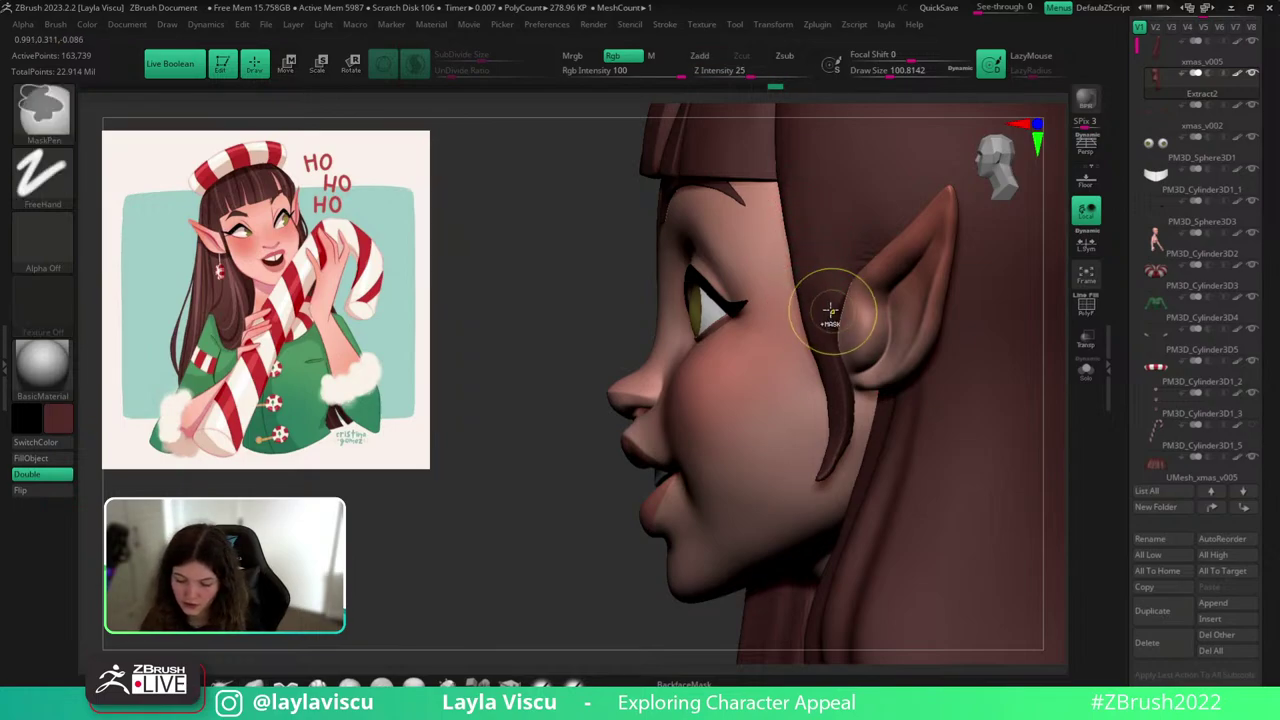
pyautogui.keyDown('ctrl'); pyautogui.moveTo(831, 314); pyautogui.dragTo(874, 393, button='right'); pyautogui.keyUp('ctrl')
pyautogui.moveTo(1034, 412)
pyautogui.mouseDown()
pyautogui.moveTo(1000, 423)
pyautogui.moveTo(1031, 423)
pyautogui.mouseUp()
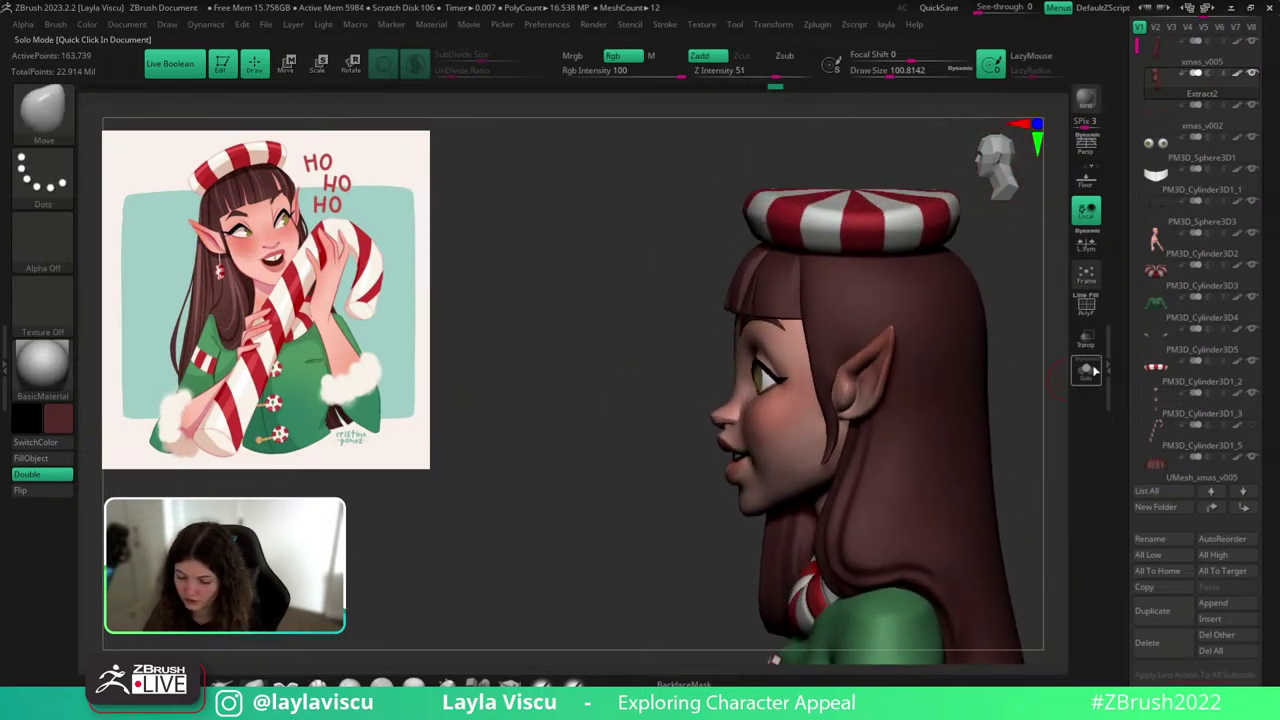
# Cut along the front edge of the strand beside the left ear with the Folly_Mech Cut brush at draw size about 65.
pyautogui.click(1086, 370)
pyautogui.click(1087, 371)
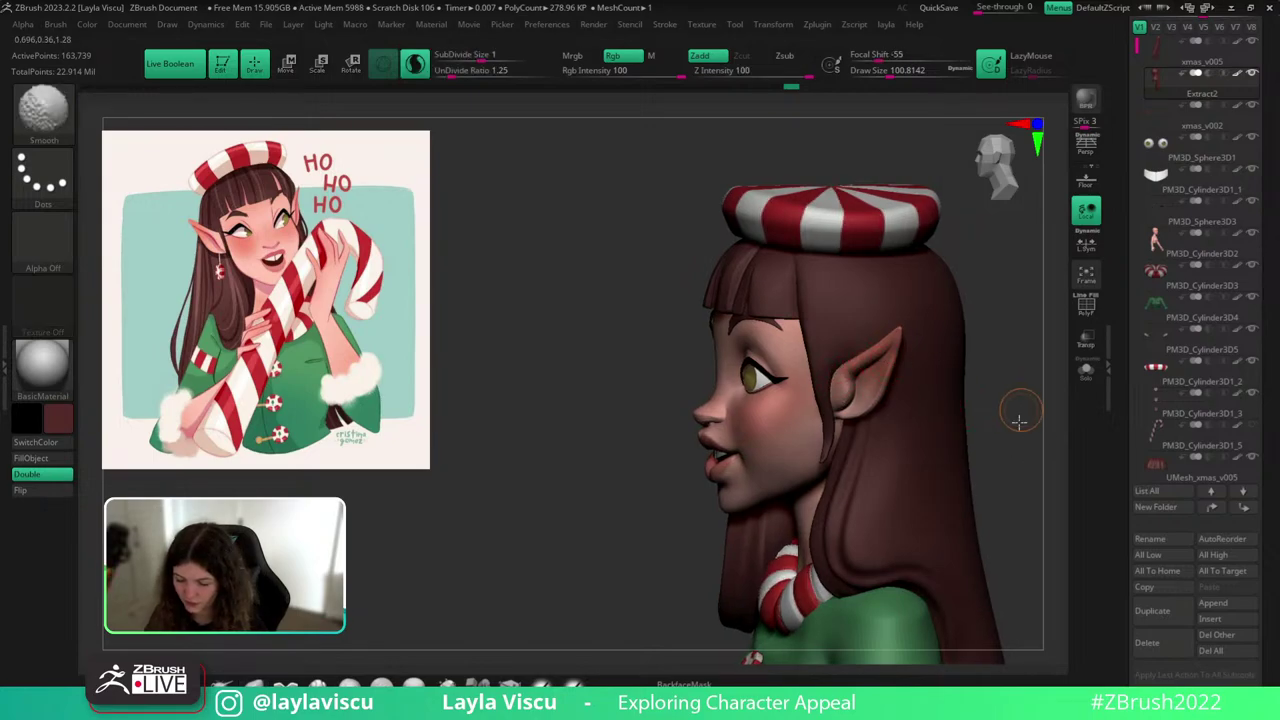
pyautogui.keyDown('shift'); pyautogui.moveTo(1020, 420); pyautogui.dragTo(1075, 410); pyautogui.keyUp('shift')
pyautogui.moveTo(868, 386)
pyautogui.keyDown('ctrl'); pyautogui.mouseDown(button='right')
pyautogui.moveTo(874, 437)
pyautogui.moveTo(862, 452)
pyautogui.mouseUp(button='right'); pyautogui.keyUp('ctrl')
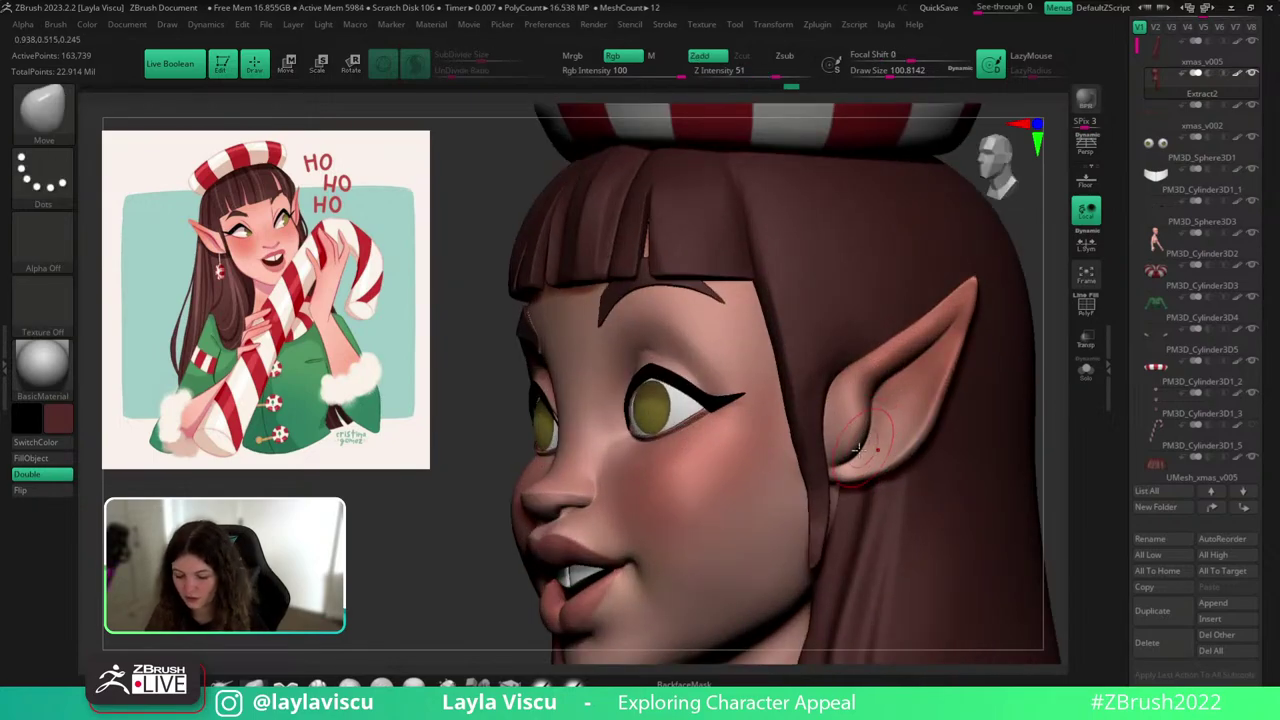
pyautogui.click(318, 683)
pyautogui.keyDown('shift'); pyautogui.moveTo(352, 604); pyautogui.dragTo(358, 596); pyautogui.keyUp('shift')
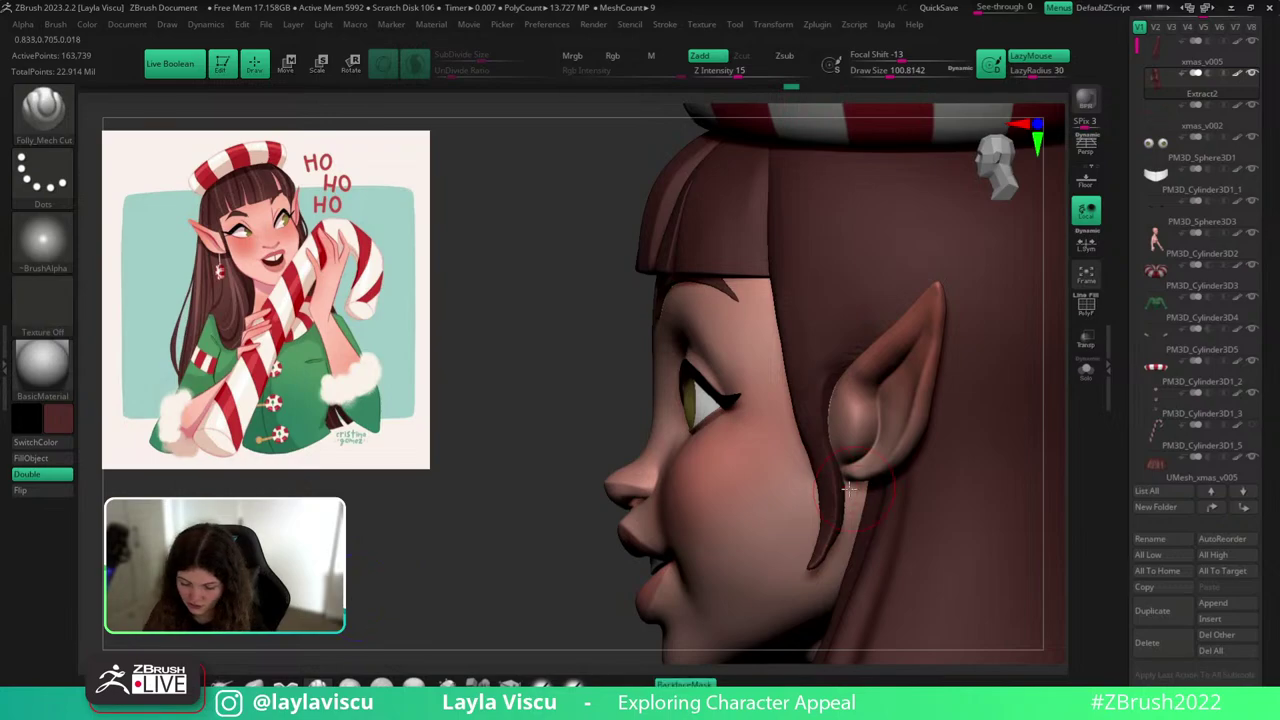
pyautogui.moveTo(559, 613); pyautogui.dragTo(640, 606)
pyautogui.press('s')
pyautogui.moveTo(822, 529); pyautogui.dragTo(810, 531)
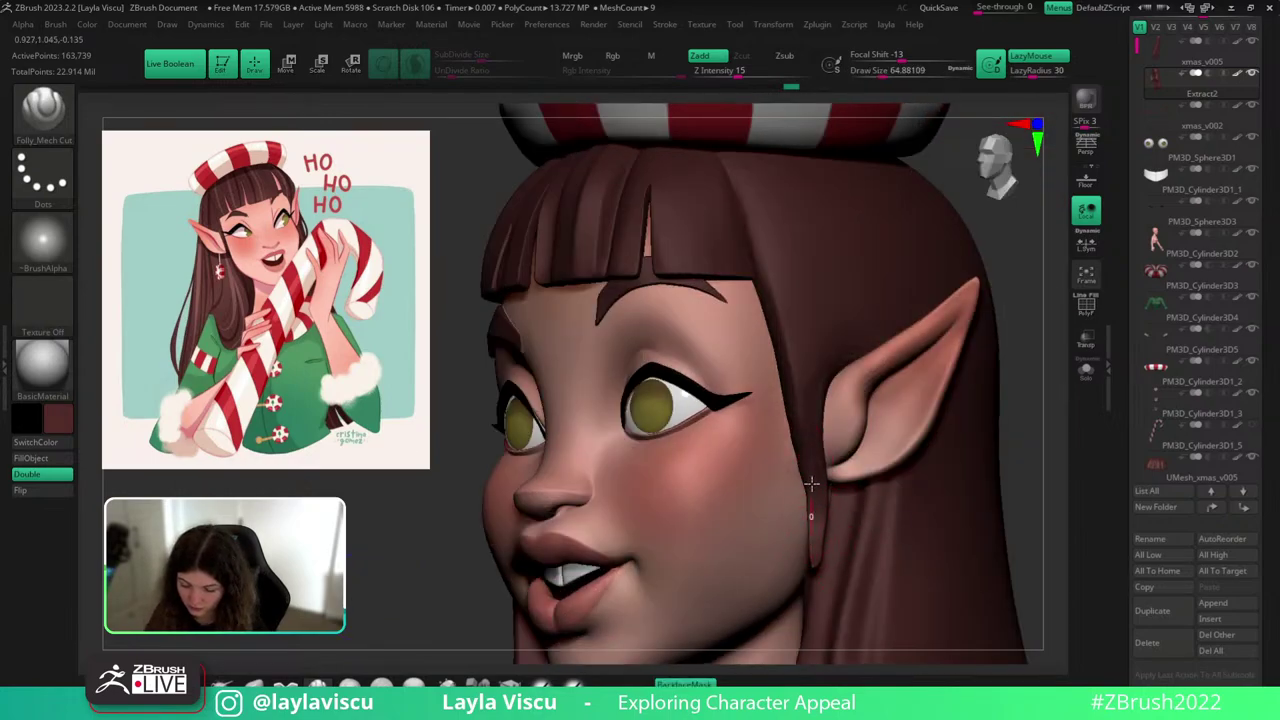
pyautogui.moveTo(812, 484); pyautogui.dragTo(771, 264)
# Isolate the hair and smooth the inner surface around the base of the left face-framing strand.
pyautogui.keyDown('ctrl'); pyautogui.moveTo(977, 400); pyautogui.dragTo(1010, 350, button='right'); pyautogui.keyUp('ctrl')
pyautogui.moveTo(1030, 375)
pyautogui.mouseDown()
pyautogui.moveTo(1071, 391)
pyautogui.moveTo(1047, 446)
pyautogui.moveTo(904, 407)
pyautogui.mouseUp()
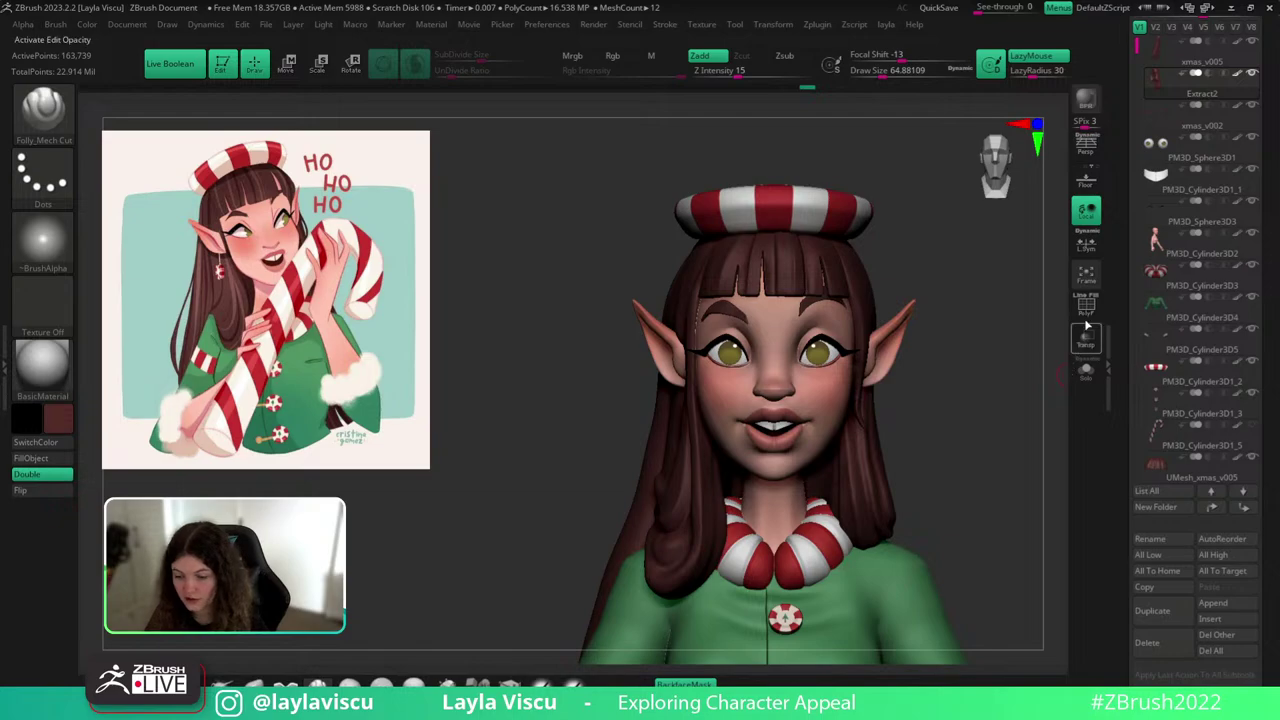
pyautogui.click(886, 25)
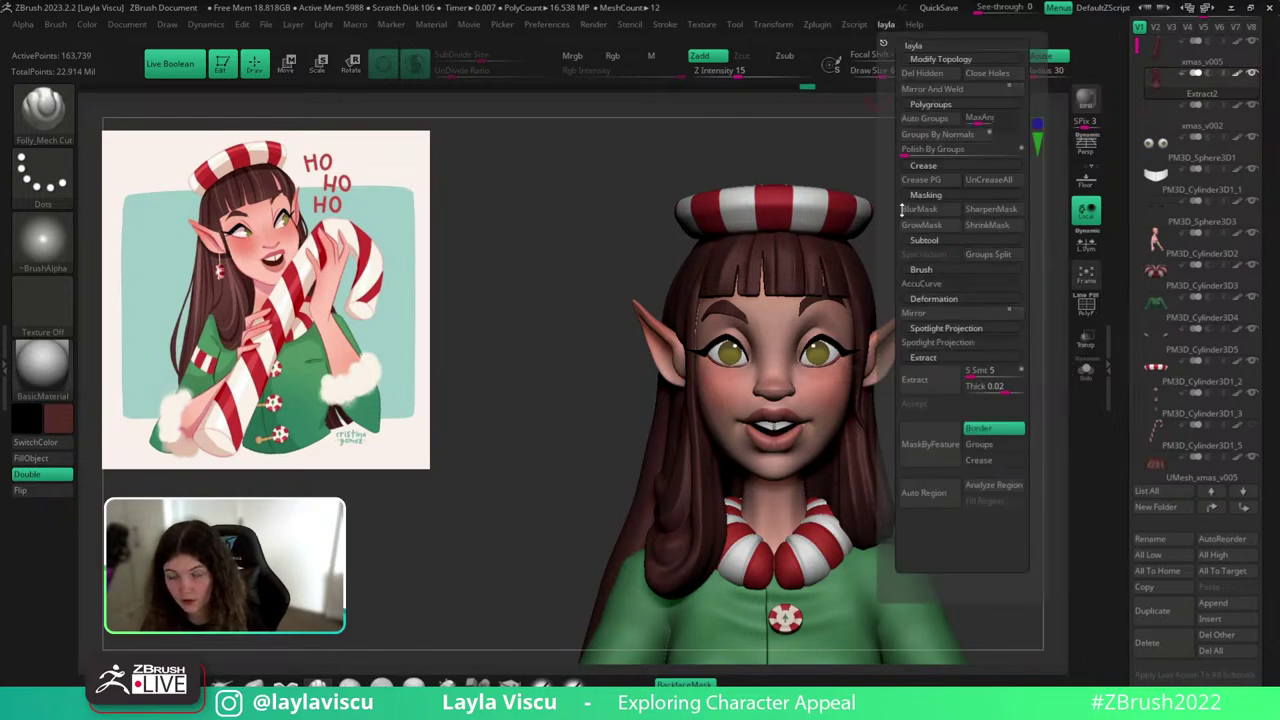
pyautogui.click(1085, 376)
pyautogui.keyDown('alt'); pyautogui.moveTo(1000, 478); pyautogui.dragTo(1011, 406); pyautogui.keyUp('alt')
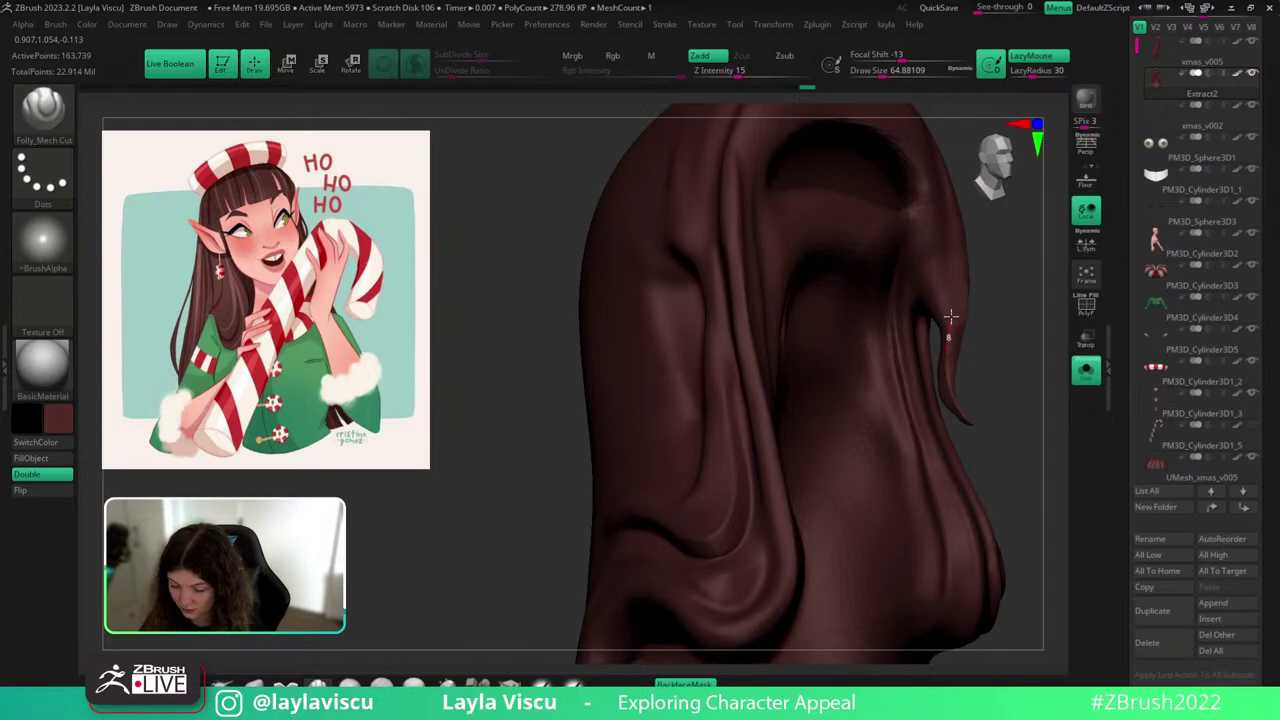
pyautogui.moveTo(1031, 329); pyautogui.dragTo(1028, 378)
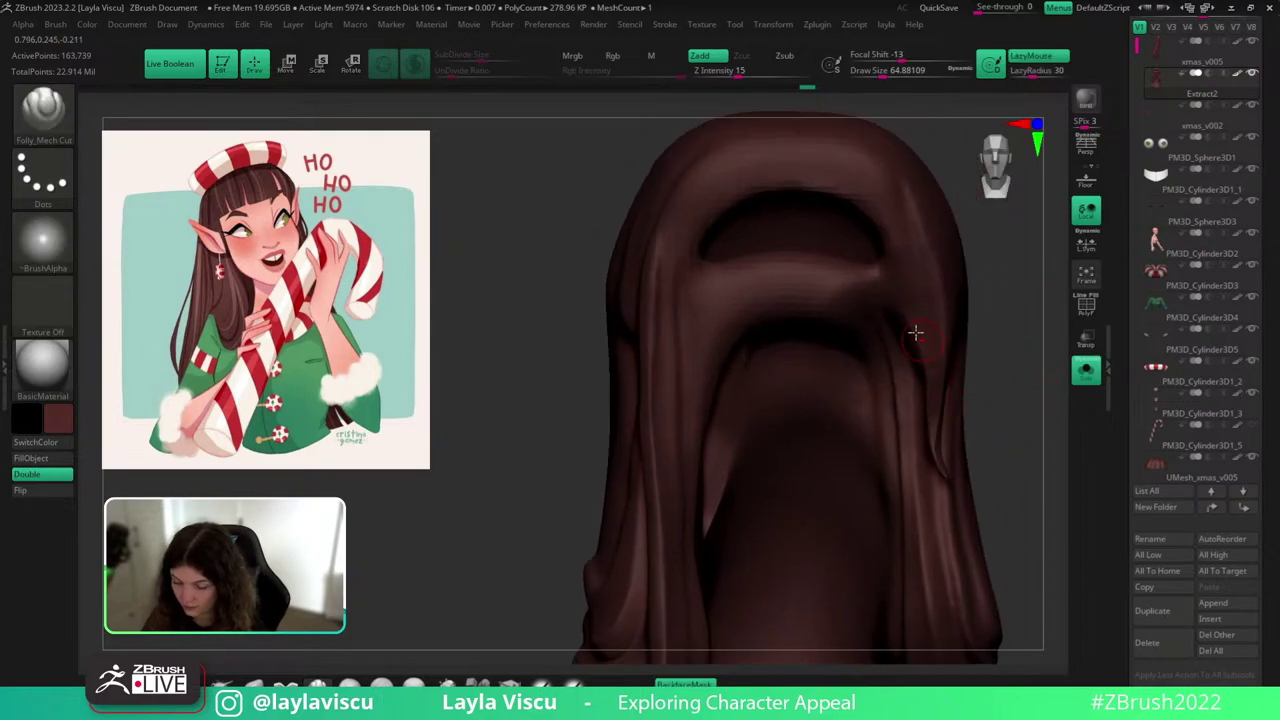
pyautogui.keyDown('shift'); pyautogui.moveTo(914, 331); pyautogui.dragTo(884, 283); pyautogui.keyUp('shift')
# Restore the whole character and adjust the hair edge at the left temple with the Move brush at draw size about 128.
pyautogui.click(1085, 370)
pyautogui.keyDown('ctrl'); pyautogui.moveTo(1020, 417); pyautogui.dragTo(1014, 411, button='right'); pyautogui.keyUp('ctrl')
pyautogui.moveTo(1014, 410)
pyautogui.mouseDown()
pyautogui.moveTo(1034, 389)
pyautogui.moveTo(1012, 387)
pyautogui.mouseUp()
pyautogui.keyDown('ctrl'); pyautogui.moveTo(939, 386); pyautogui.dragTo(858, 480, button='right'); pyautogui.keyUp('ctrl')
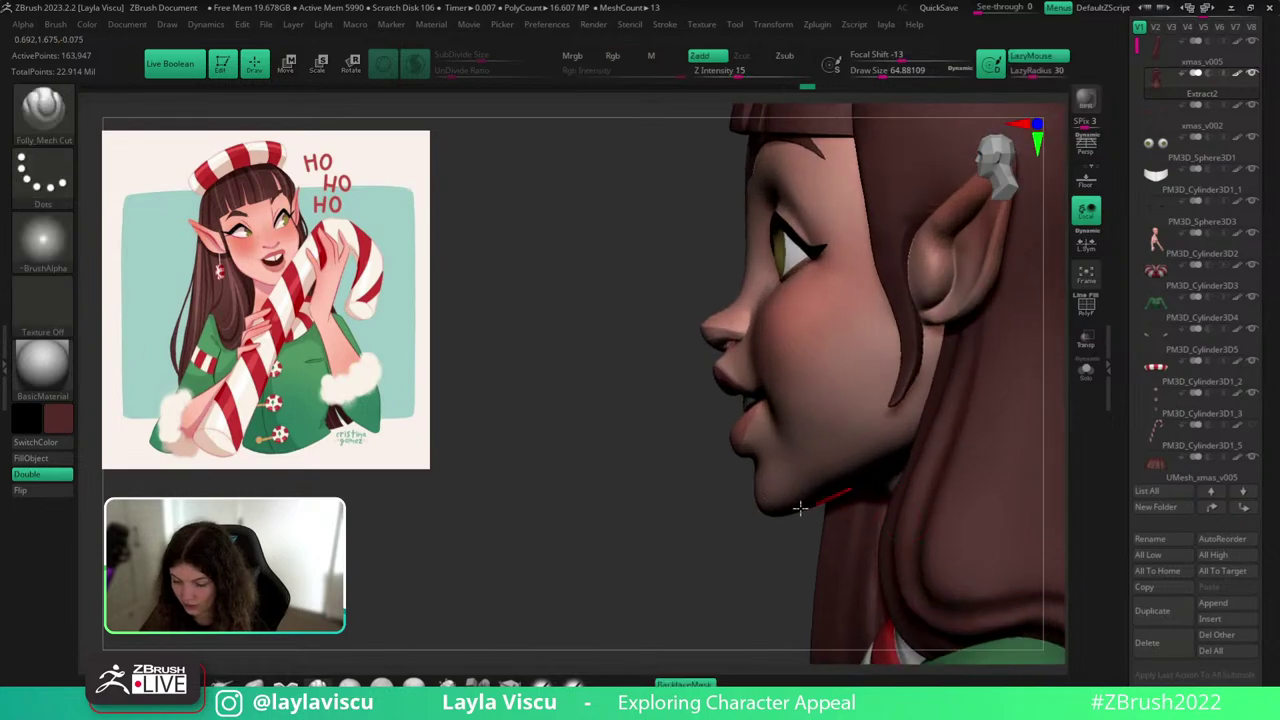
pyautogui.click(254, 683)
pyautogui.keyDown('alt'); pyautogui.moveTo(526, 449); pyautogui.dragTo(486, 584); pyautogui.keyUp('alt')
pyautogui.press('s')
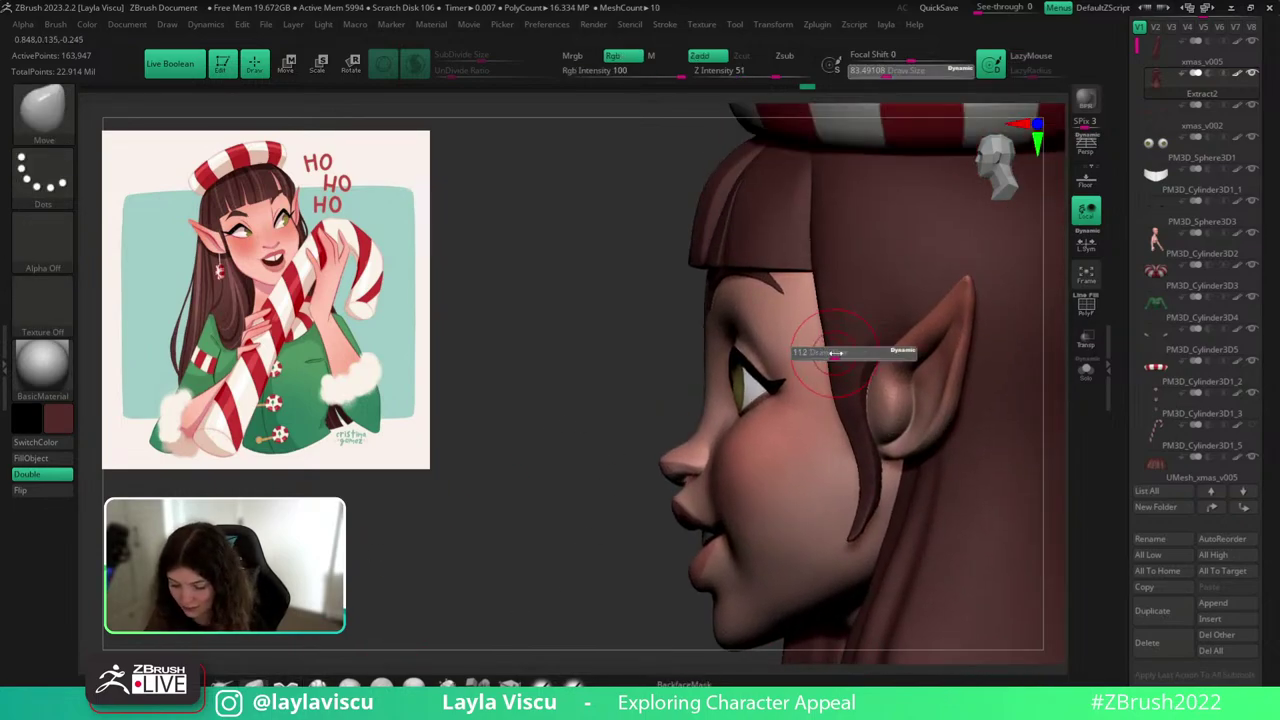
pyautogui.moveTo(826, 352)
pyautogui.mouseDown()
pyautogui.moveTo(839, 352)
pyautogui.moveTo(819, 325)
pyautogui.mouseUp()
pyautogui.keyDown('ctrl'); pyautogui.moveTo(856, 327); pyautogui.dragTo(858, 194, button='right'); pyautogui.keyUp('ctrl')
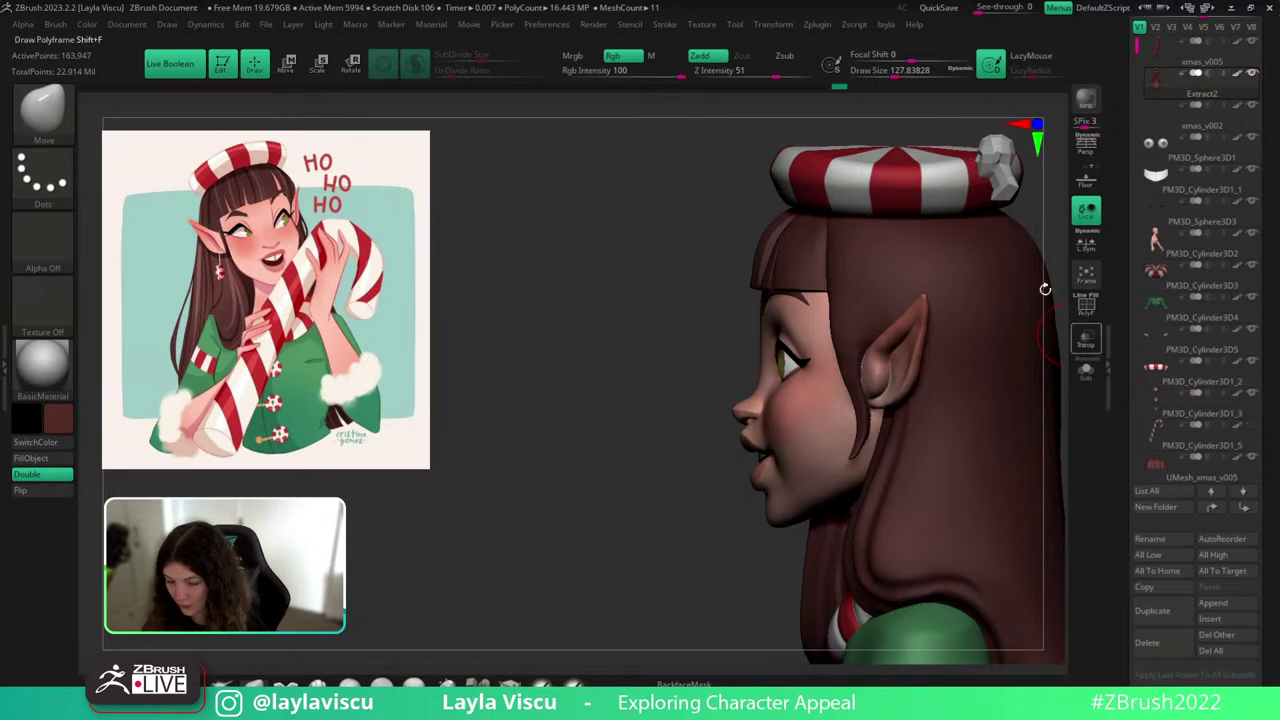
# Flatten the hair plane between the hat and the left ear with the hPolish brush, turning off Sculptris Pro.
pyautogui.click(883, 27)
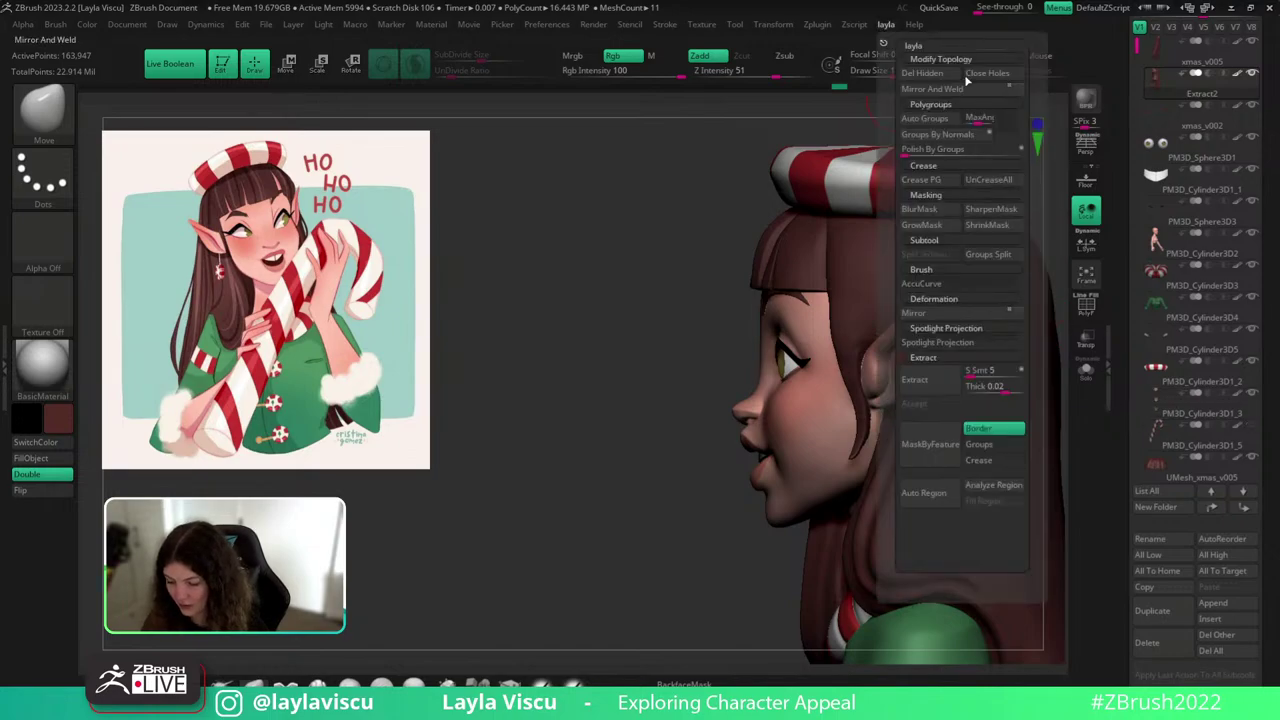
pyautogui.click(956, 457)
pyautogui.moveTo(669, 576)
pyautogui.mouseDown()
pyautogui.moveTo(688, 566)
pyautogui.moveTo(690, 580)
pyautogui.mouseUp()
pyautogui.press('b')
pyautogui.press('h')
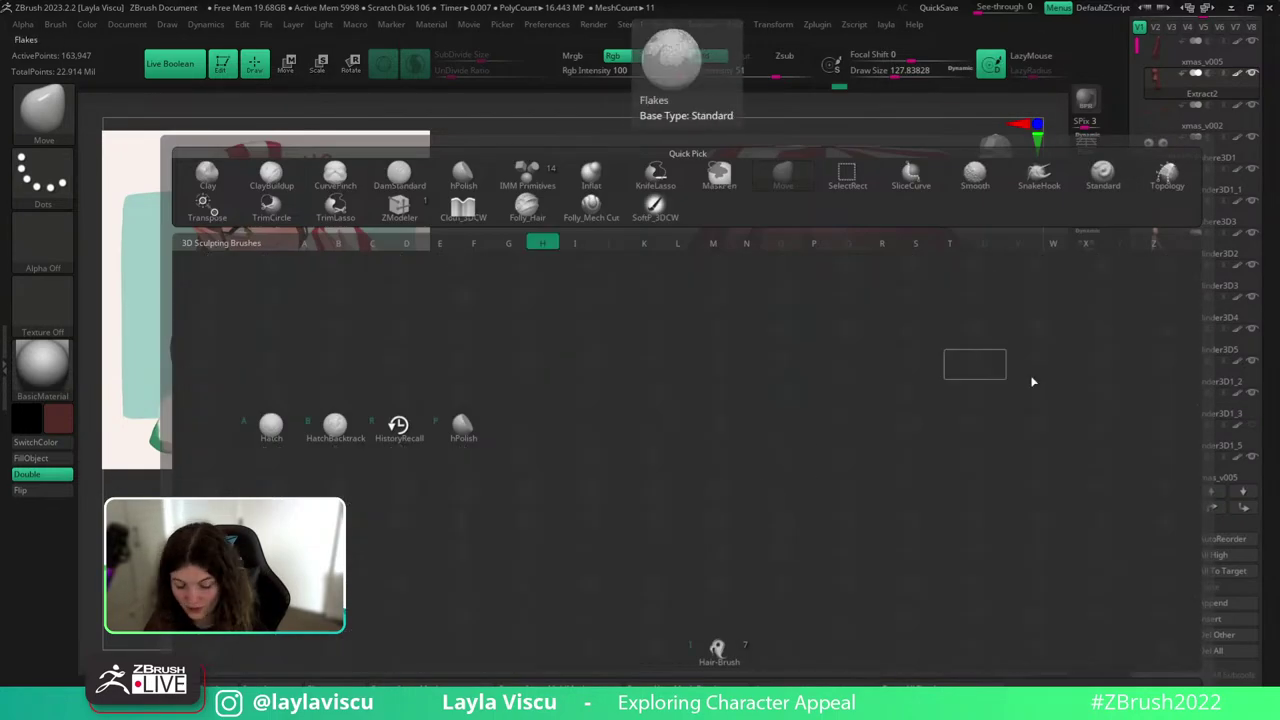
pyautogui.press('p')
pyautogui.moveTo(1065, 380); pyautogui.dragTo(1093, 381)
pyautogui.click(415, 65)
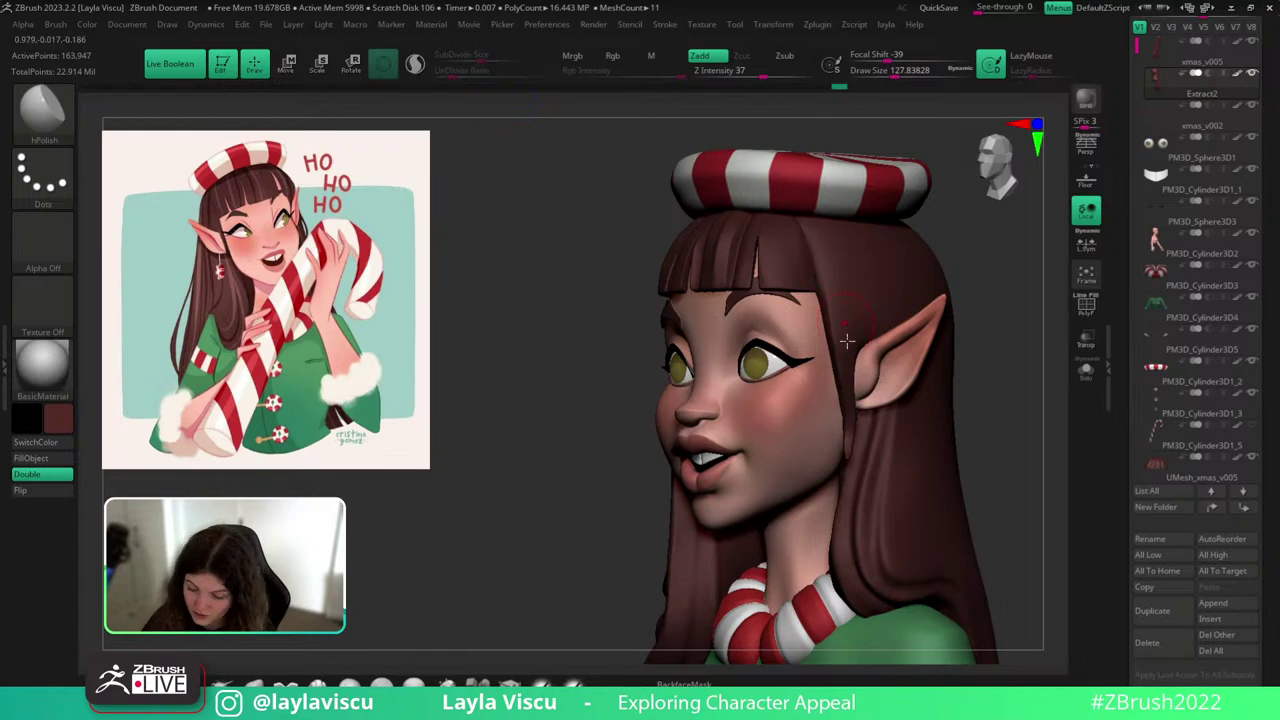
pyautogui.moveTo(814, 207); pyautogui.dragTo(848, 360)
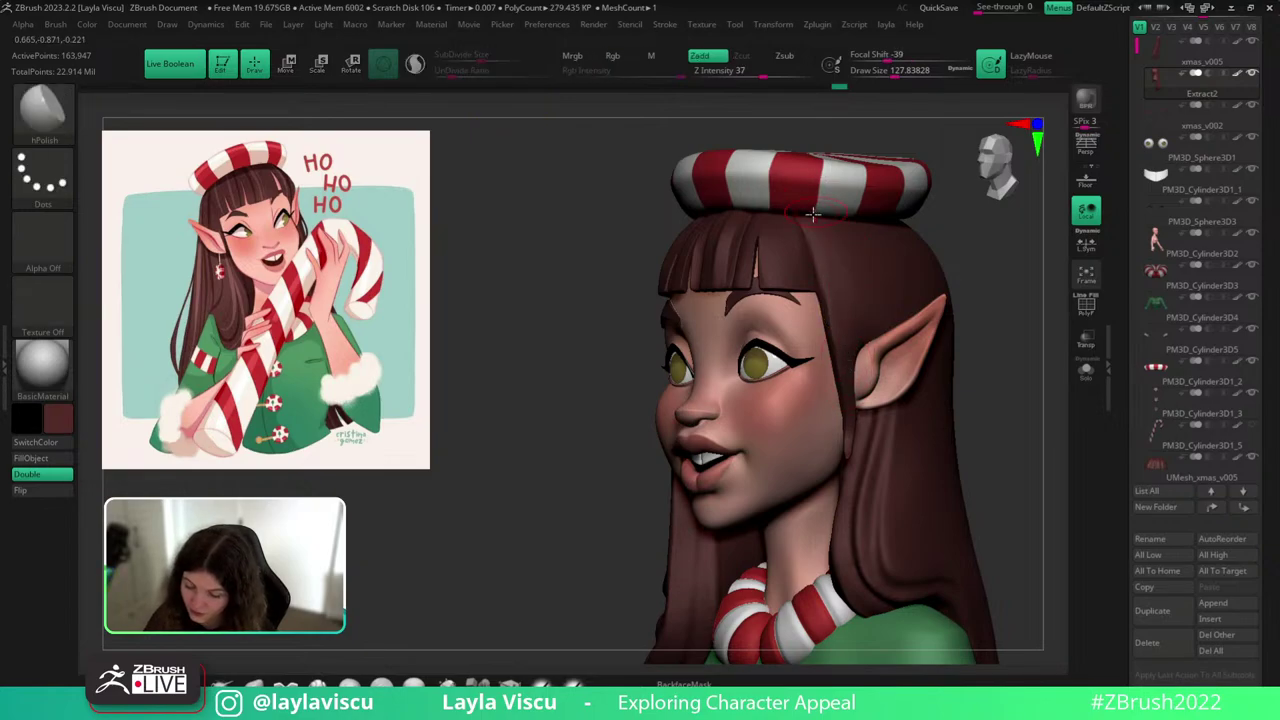
# Isolate the hair and polish the plane beside the left end of the hat opening with the hPolish brush at draw size about 90.
pyautogui.moveTo(991, 348)
pyautogui.mouseDown()
pyautogui.moveTo(1005, 363)
pyautogui.moveTo(982, 358)
pyautogui.mouseUp()
pyautogui.click(1086, 369)
pyautogui.click(886, 24)
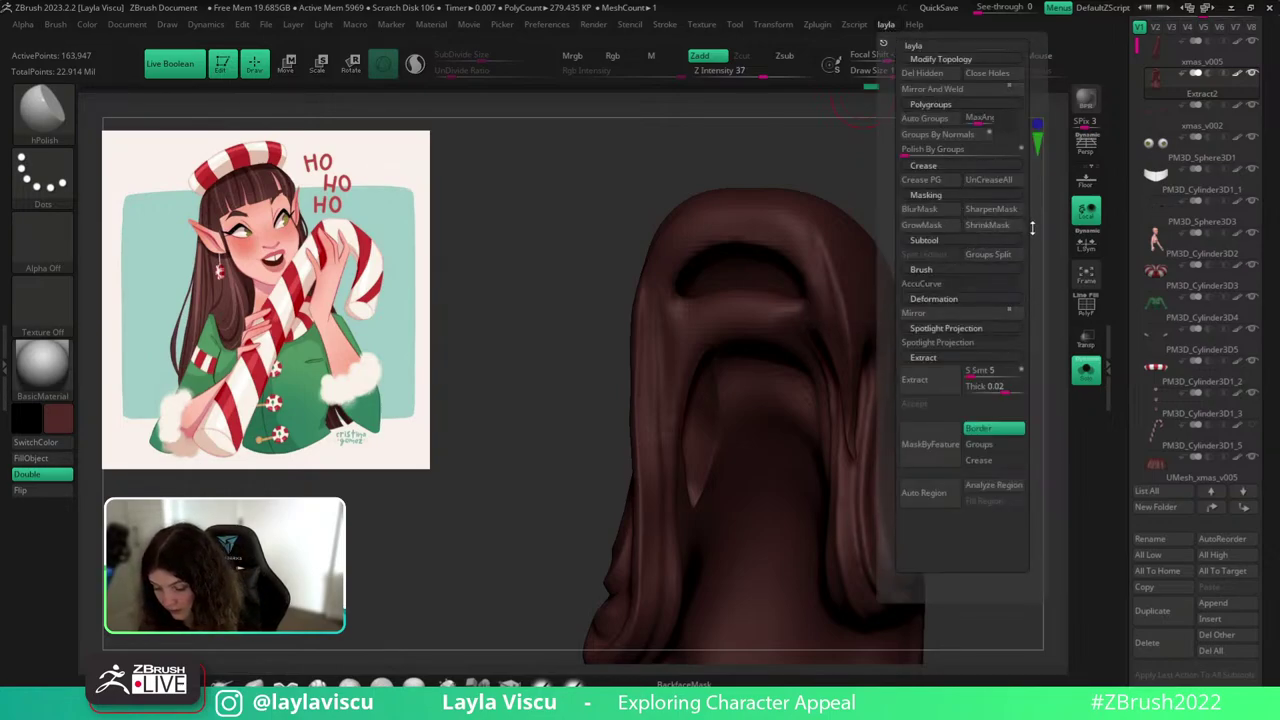
pyautogui.moveTo(1032, 228); pyautogui.dragTo(1031, 222)
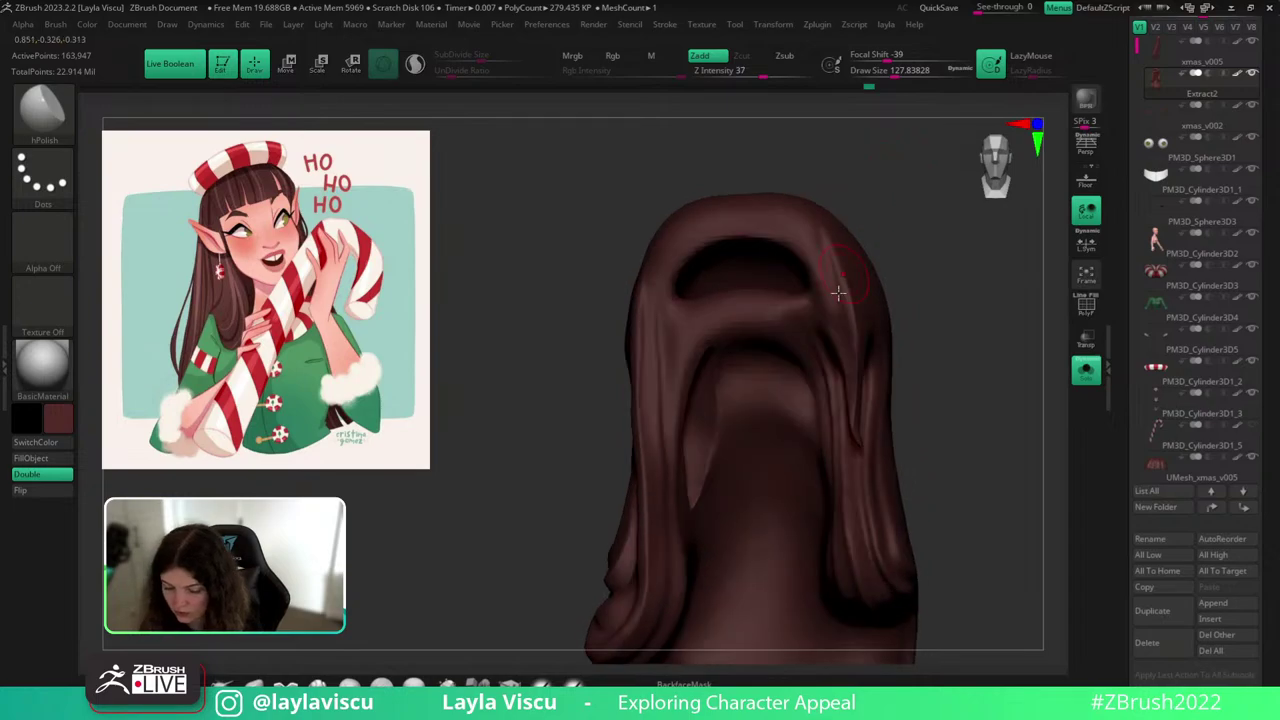
pyautogui.moveTo(940, 292); pyautogui.dragTo(972, 274)
pyautogui.press('s')
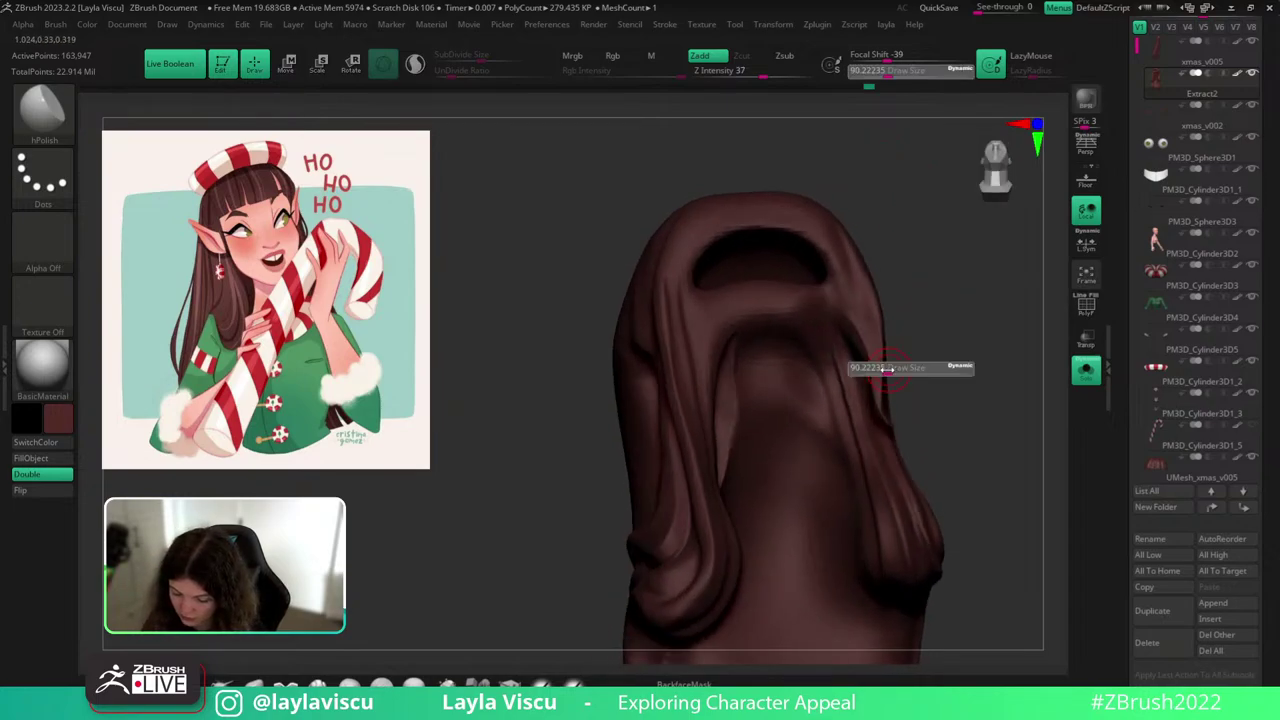
pyautogui.moveTo(887, 368); pyautogui.dragTo(883, 368)
pyautogui.press('s')
pyautogui.moveTo(885, 242); pyautogui.dragTo(876, 318)
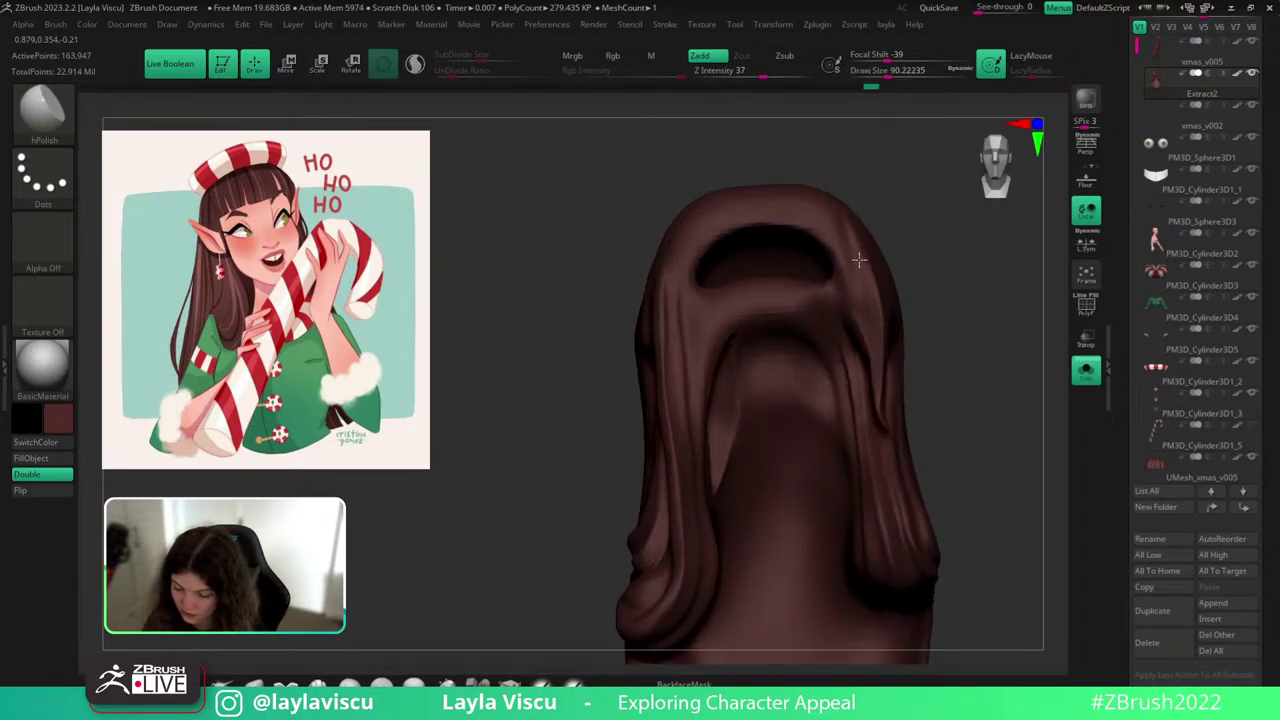
# Restore the whole character and shape the hair edge at the left temple with the Move brush at draw size about 124.
pyautogui.click(1086, 369)
pyautogui.moveTo(1036, 416)
pyautogui.keyDown('ctrl'); pyautogui.mouseDown(button='right')
pyautogui.moveTo(1003, 360)
pyautogui.moveTo(1031, 415)
pyautogui.mouseUp(button='right'); pyautogui.keyUp('ctrl')
pyautogui.moveTo(1031, 415); pyautogui.dragTo(1034, 420)
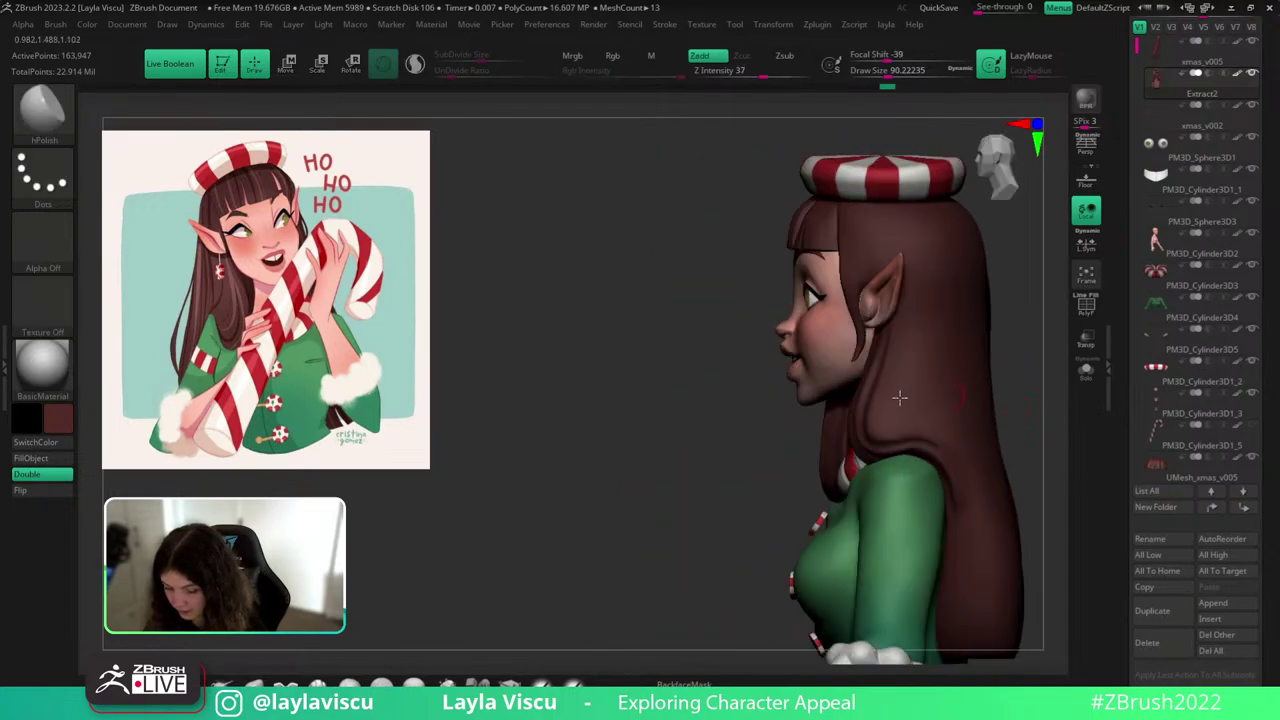
pyautogui.click(255, 684)
pyautogui.press('s')
pyautogui.moveTo(860, 301); pyautogui.dragTo(855, 301)
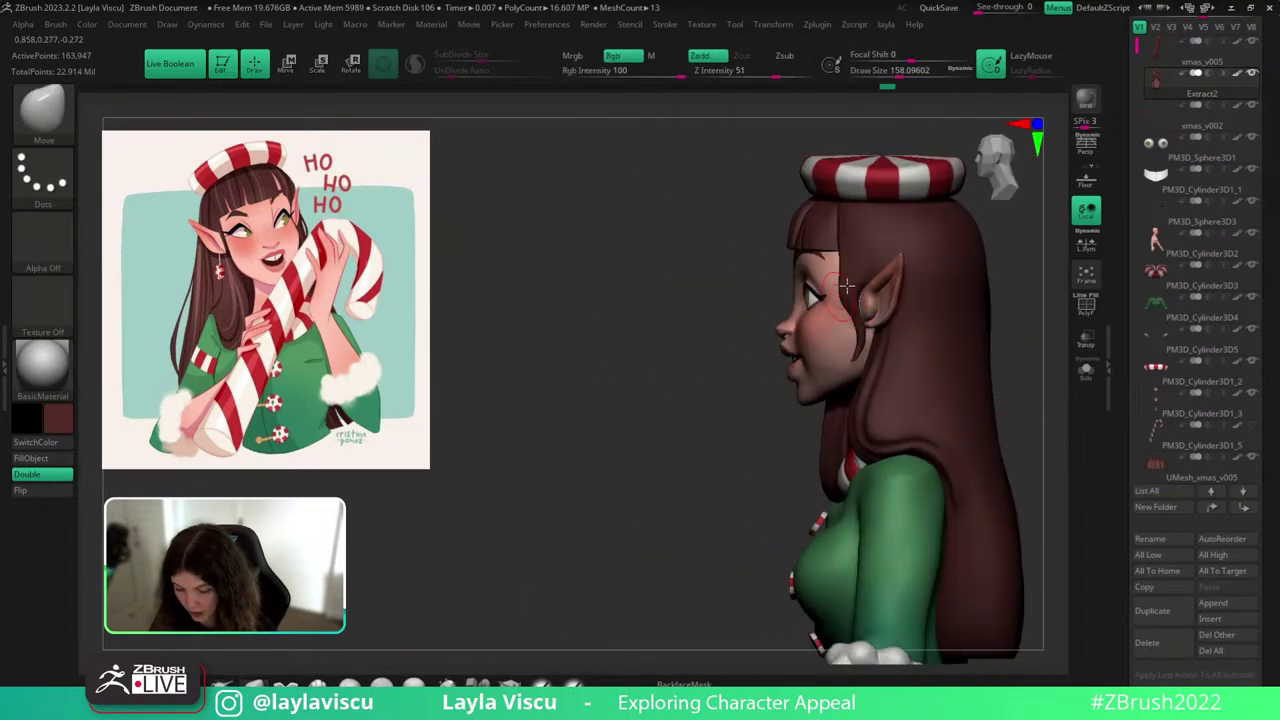
pyautogui.keyDown('ctrl'); pyautogui.moveTo(862, 300); pyautogui.dragTo(875, 436, button='right'); pyautogui.keyUp('ctrl')
pyautogui.press('s')
pyautogui.moveTo(819, 307); pyautogui.dragTo(817, 326)
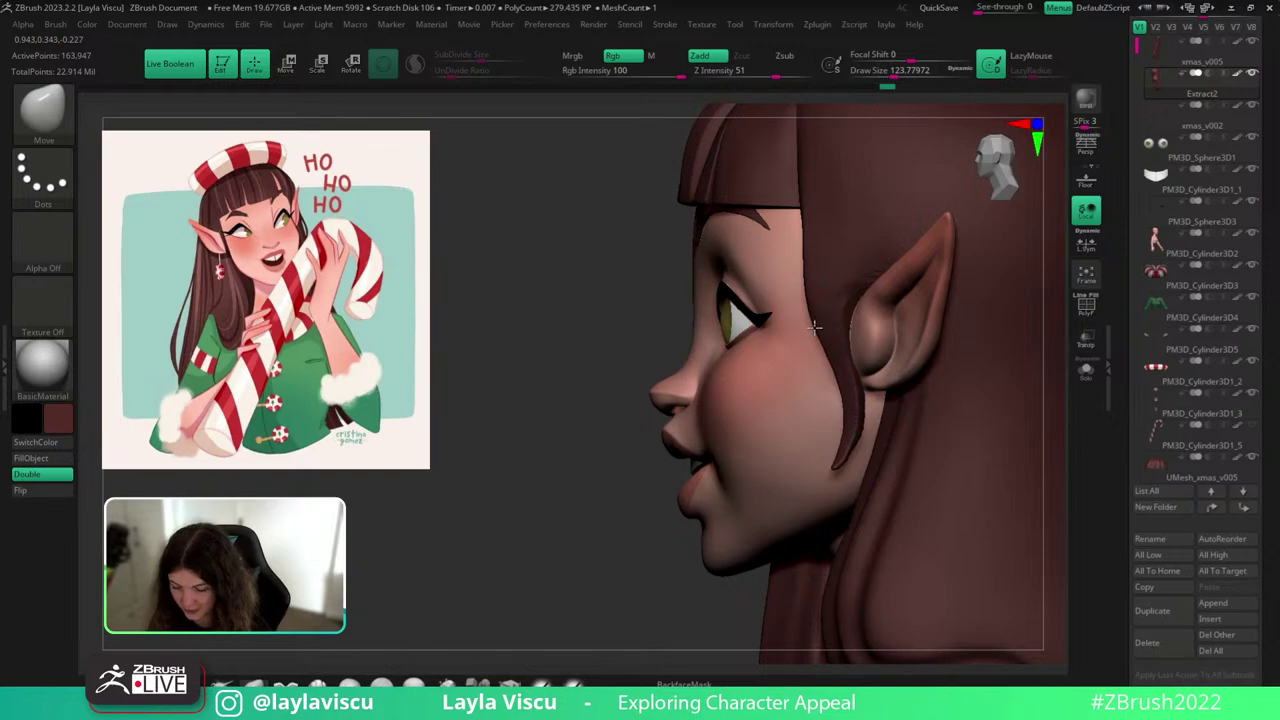
pyautogui.moveTo(812, 226); pyautogui.dragTo(808, 220)
# Refine the hairline between the left eye and ear with the Move brush at draw size about 112.
pyautogui.moveTo(811, 300)
pyautogui.keyDown('ctrl'); pyautogui.mouseDown(button='right')
pyautogui.moveTo(803, 188)
pyautogui.moveTo(819, 312)
pyautogui.mouseUp(button='right'); pyautogui.keyUp('ctrl')
pyautogui.press('s')
pyautogui.moveTo(815, 281); pyautogui.dragTo(811, 281)
pyautogui.moveTo(812, 284); pyautogui.dragTo(814, 284)
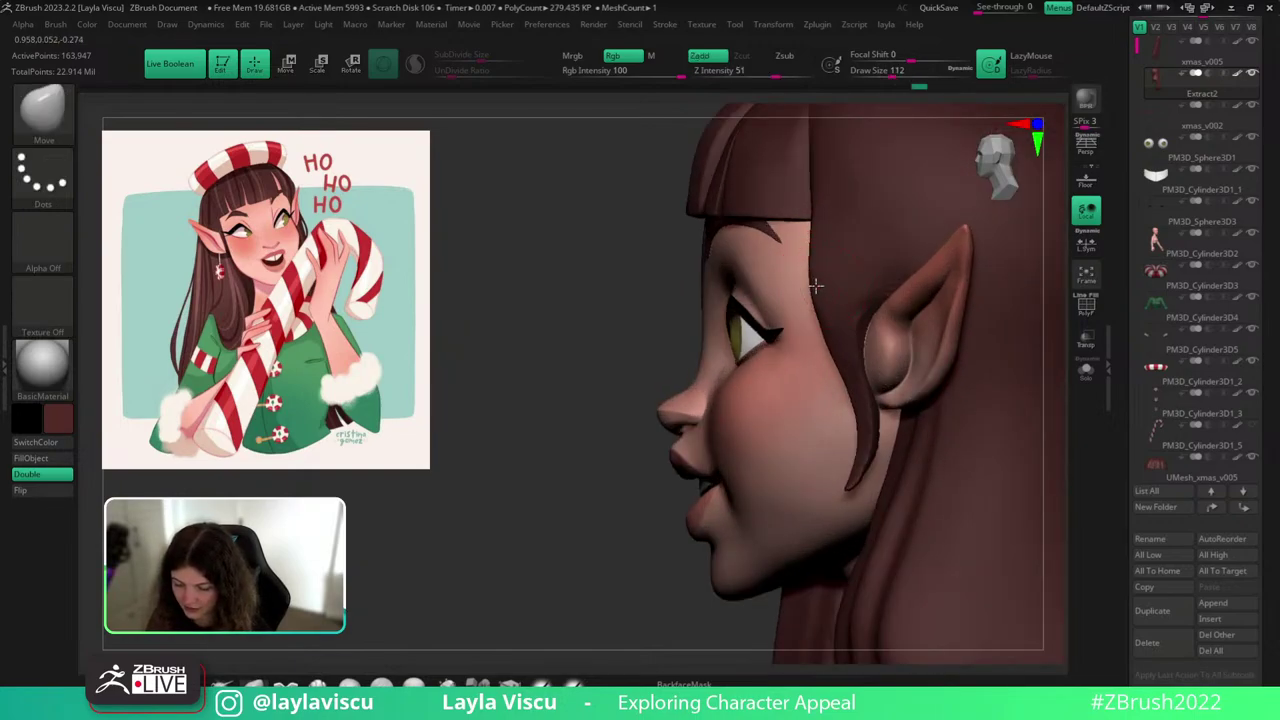
pyautogui.keyDown('ctrl'); pyautogui.moveTo(816, 286); pyautogui.dragTo(806, 164, button='right'); pyautogui.keyUp('ctrl')
pyautogui.keyDown('alt'); pyautogui.moveTo(958, 338); pyautogui.dragTo(918, 387, button='right'); pyautogui.keyUp('alt')
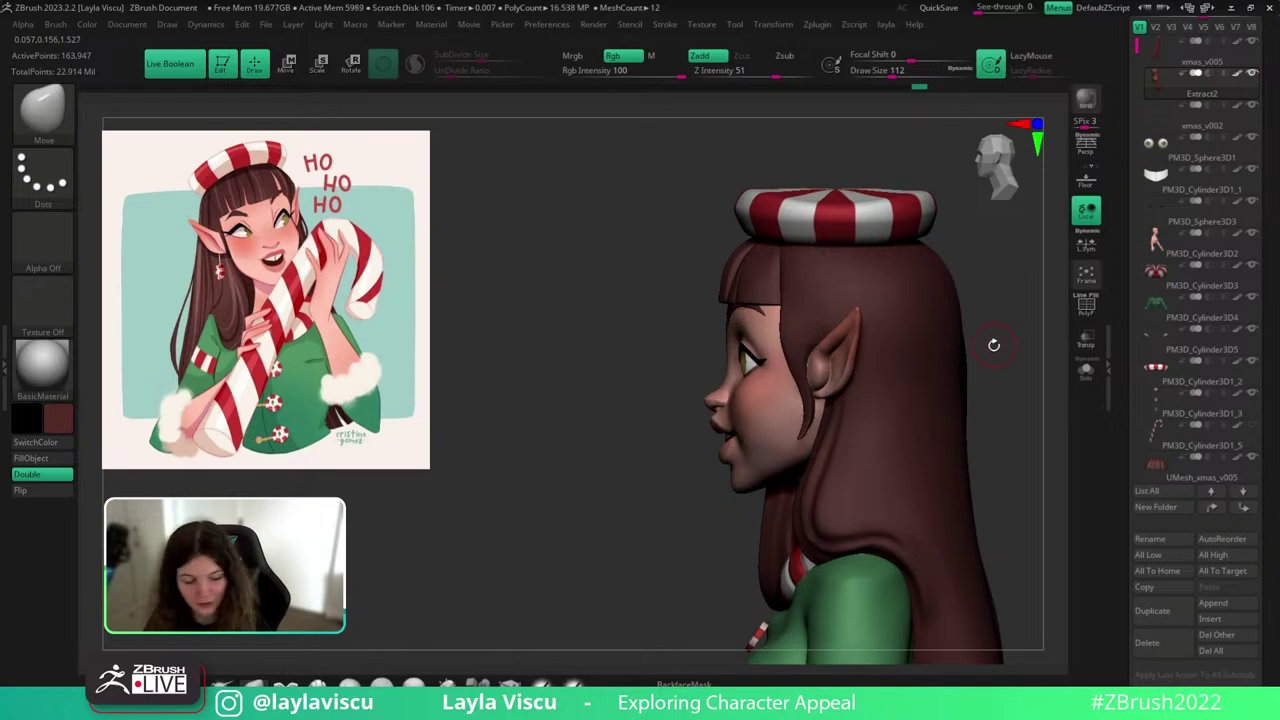
# Isolate the hair and flatten the surface around the left ear gap with the hPolish brush at draw size about 112.
pyautogui.press('b')
pyautogui.press('h')
pyautogui.press('p')
pyautogui.click(1086, 371)
pyautogui.keyDown('ctrl'); pyautogui.moveTo(824, 352); pyautogui.dragTo(834, 448, button='right'); pyautogui.keyUp('ctrl')
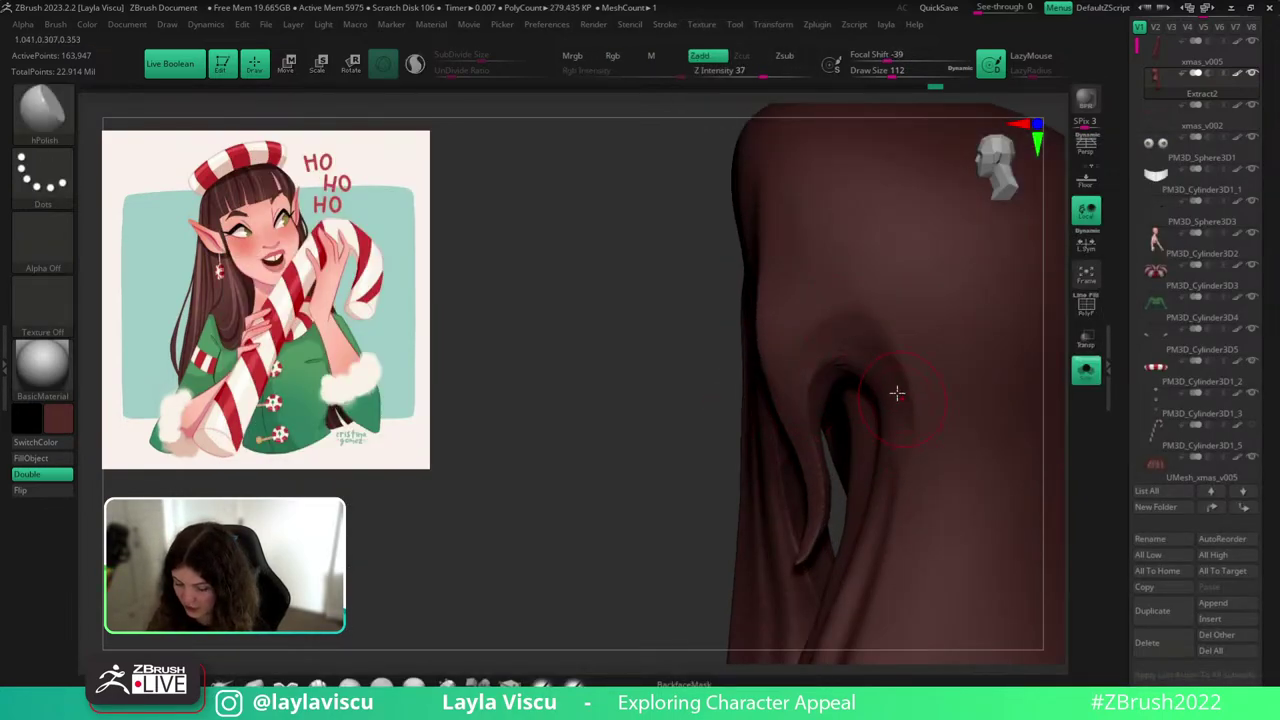
# Turn on Sculptris Pro and smooth the hair above and behind the left ear gap at draw size about 112.
pyautogui.hotkey('ctrl', '1')
pyautogui.hotkey('shift', 'f')
pyautogui.hotkey('shift', 'f')
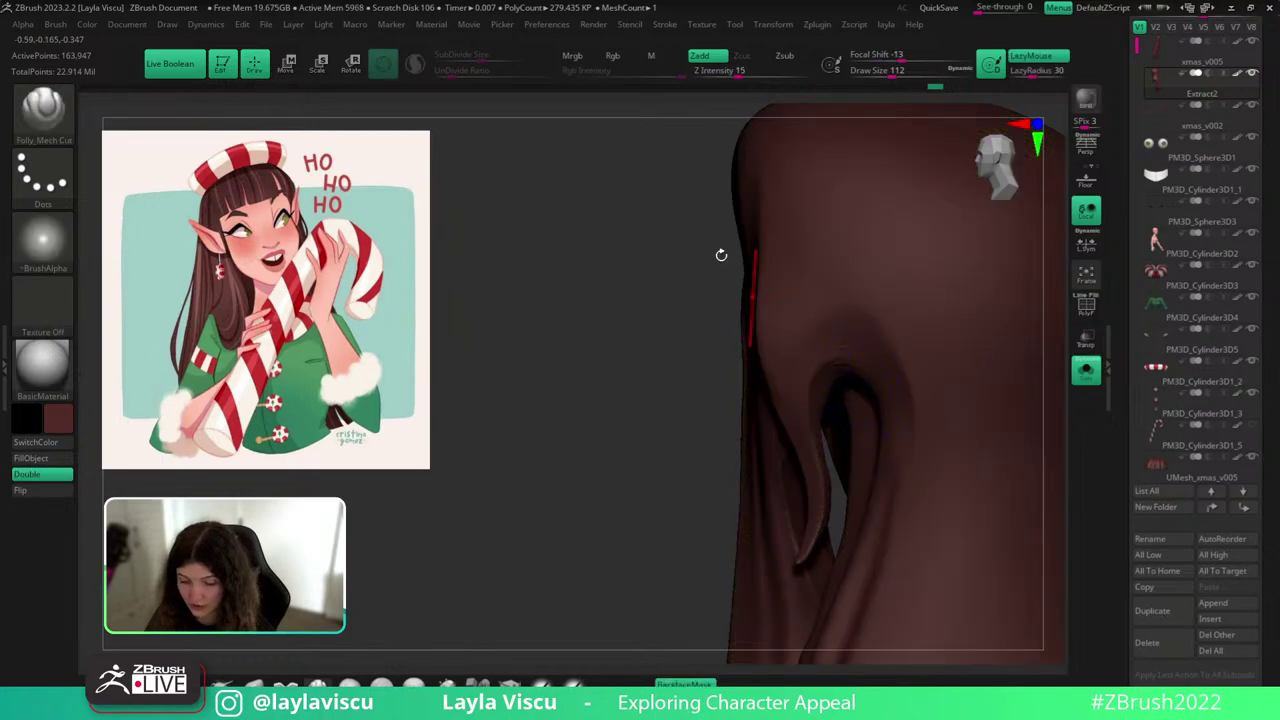
pyautogui.press('b')
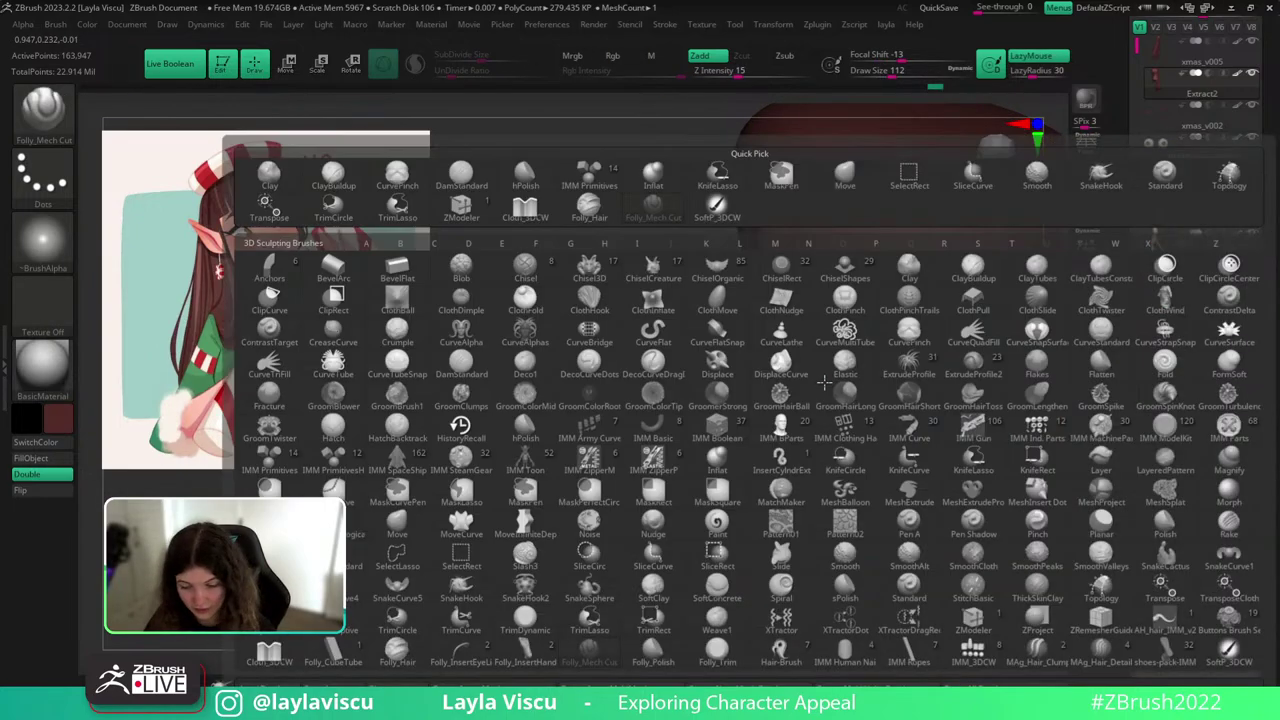
pyautogui.press('shift')
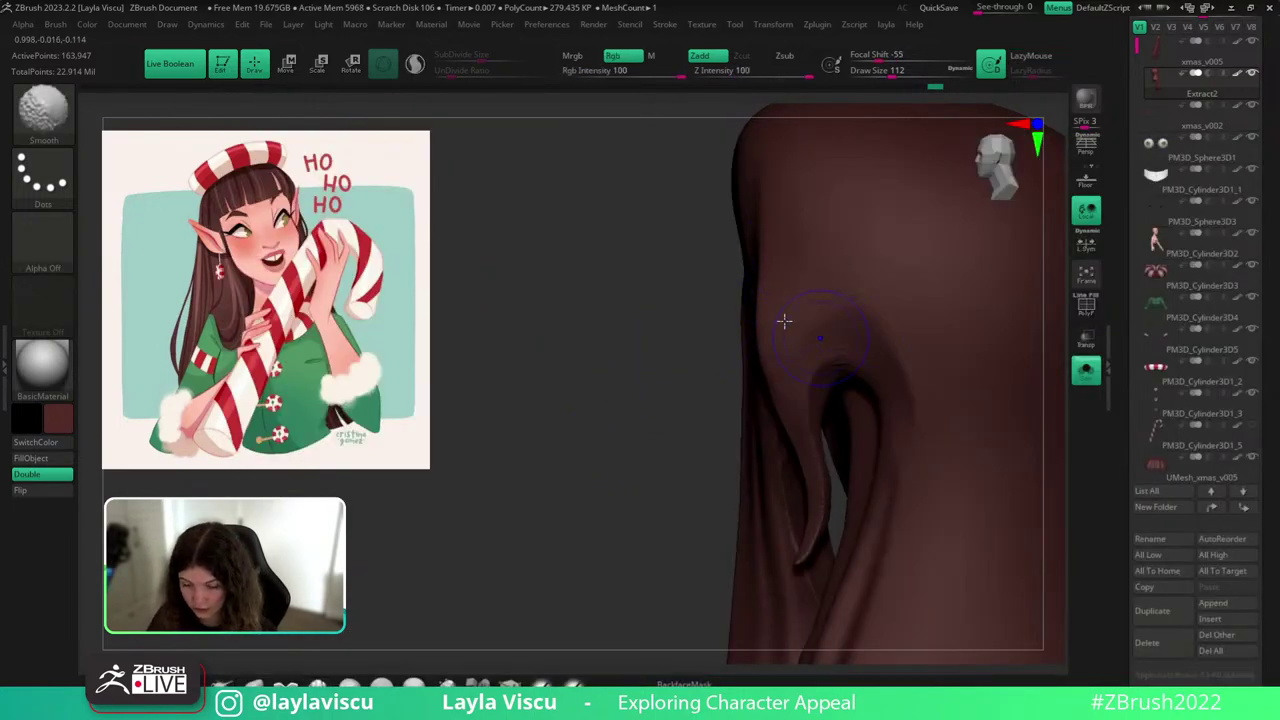
pyautogui.click(415, 64)
pyautogui.hotkey('shift', 'f')
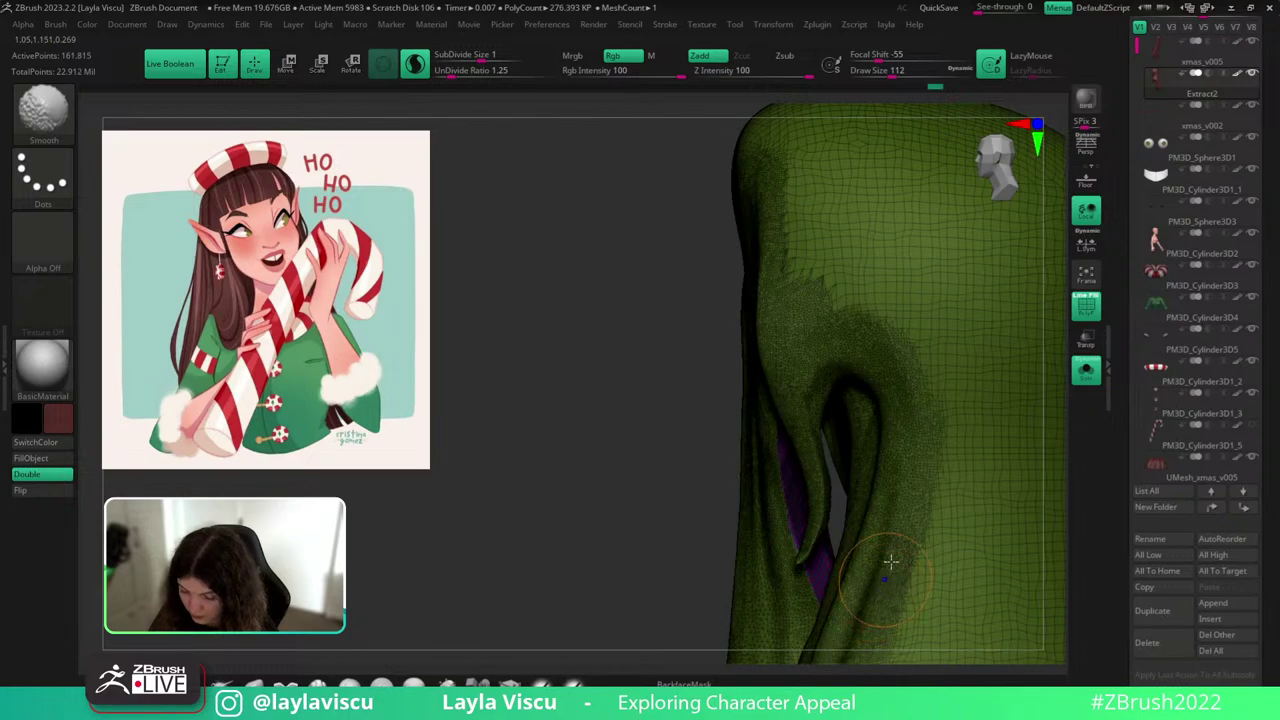
pyautogui.moveTo(891, 562)
pyautogui.keyDown('shift'); pyautogui.mouseDown()
pyautogui.moveTo(803, 314)
pyautogui.moveTo(928, 408)
pyautogui.moveTo(926, 426)
pyautogui.moveTo(820, 290)
pyautogui.mouseUp(); pyautogui.keyUp('shift')
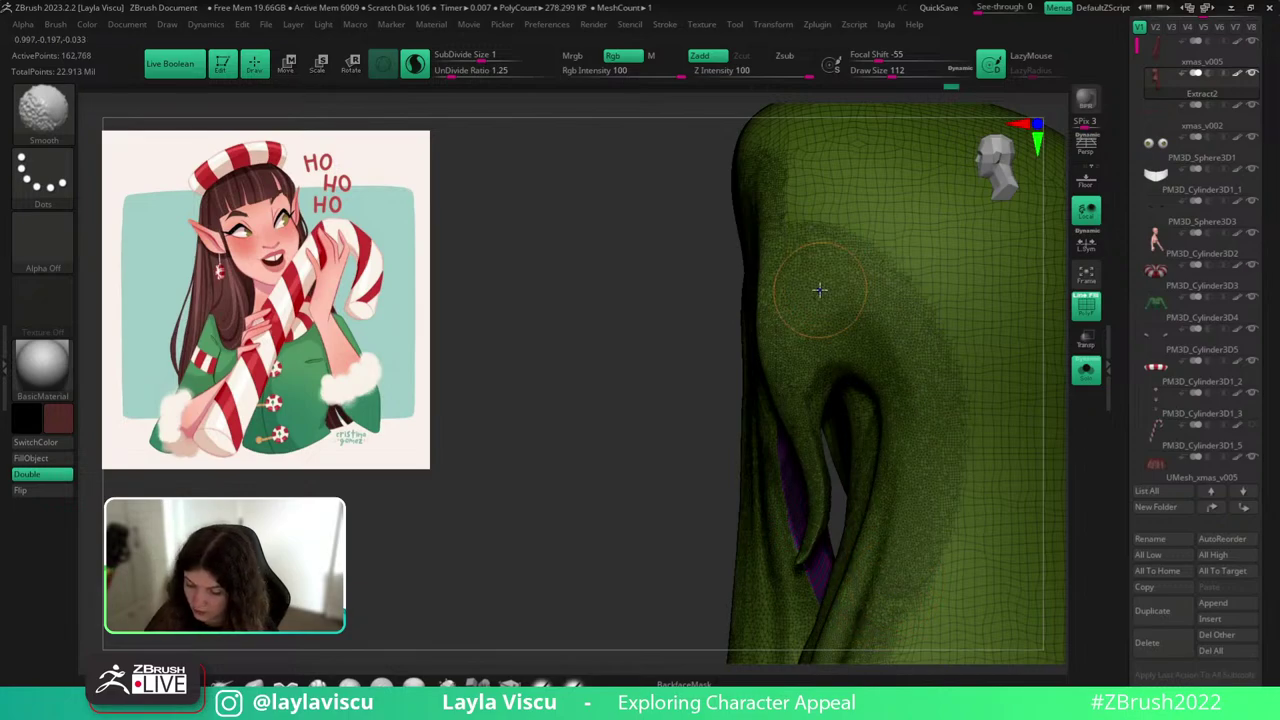
pyautogui.hotkey('shift', 'f')
pyautogui.moveTo(885, 425); pyautogui.dragTo(885, 432)
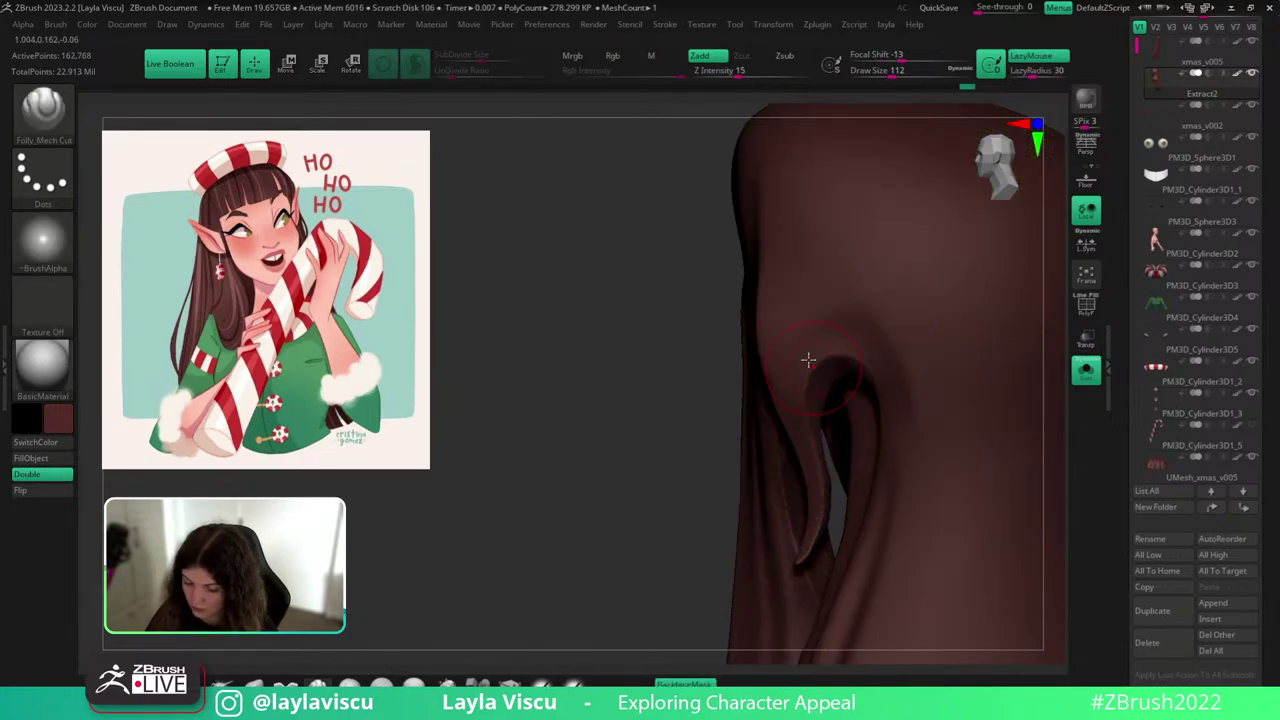
# Restore the whole character and reshape the lower part of the left face-framing strand with the Move brush at draw size about 90.
pyautogui.click(1086, 380)
pyautogui.keyDown('ctrl'); pyautogui.moveTo(1043, 409); pyautogui.dragTo(959, 306, button='right'); pyautogui.keyUp('ctrl')
pyautogui.keyDown('alt'); pyautogui.moveTo(1050, 474); pyautogui.dragTo(976, 369, button='right'); pyautogui.keyUp('alt')
pyautogui.moveTo(976, 369)
pyautogui.mouseDown(button='right')
pyautogui.moveTo(1040, 389)
pyautogui.moveTo(1020, 429)
pyautogui.moveTo(983, 426)
pyautogui.moveTo(906, 584)
pyautogui.mouseUp(button='right')
pyautogui.click(254, 683)
pyautogui.moveTo(884, 390); pyautogui.dragTo(903, 372, button='right')
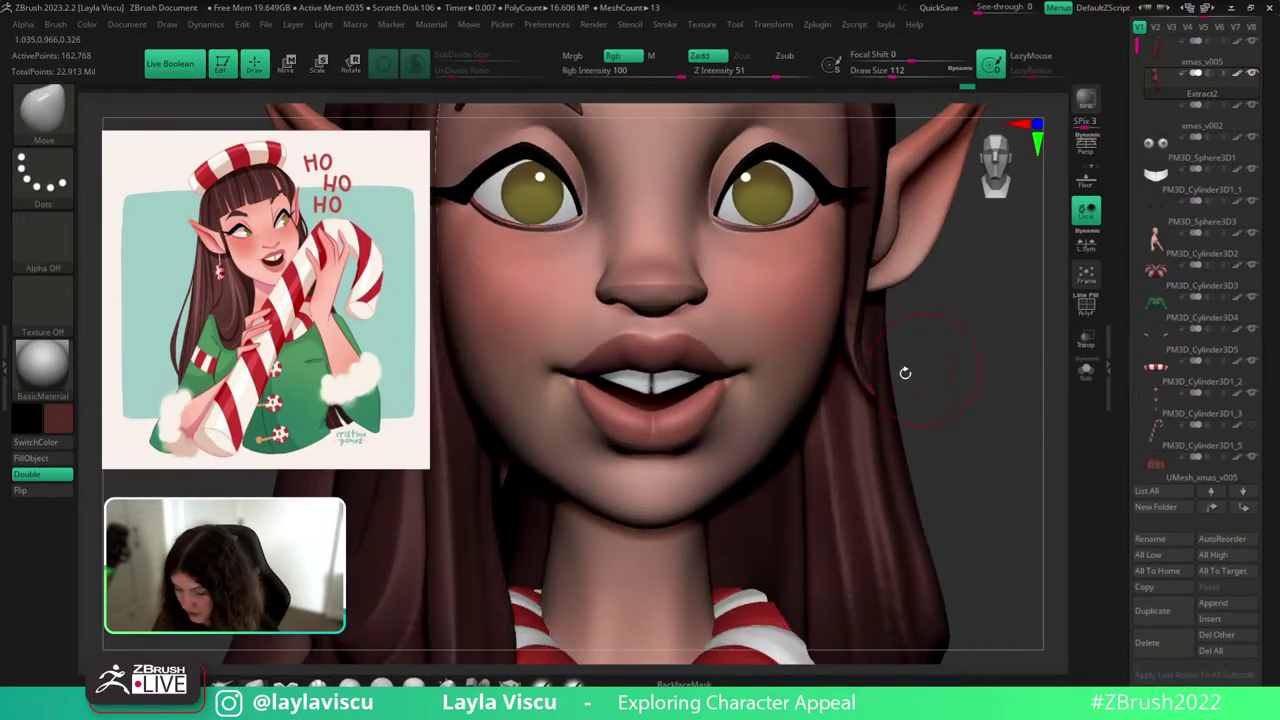
pyautogui.press('s')
pyautogui.moveTo(859, 370); pyautogui.dragTo(849, 369)
pyautogui.moveTo(957, 377); pyautogui.dragTo(984, 374, button='right')
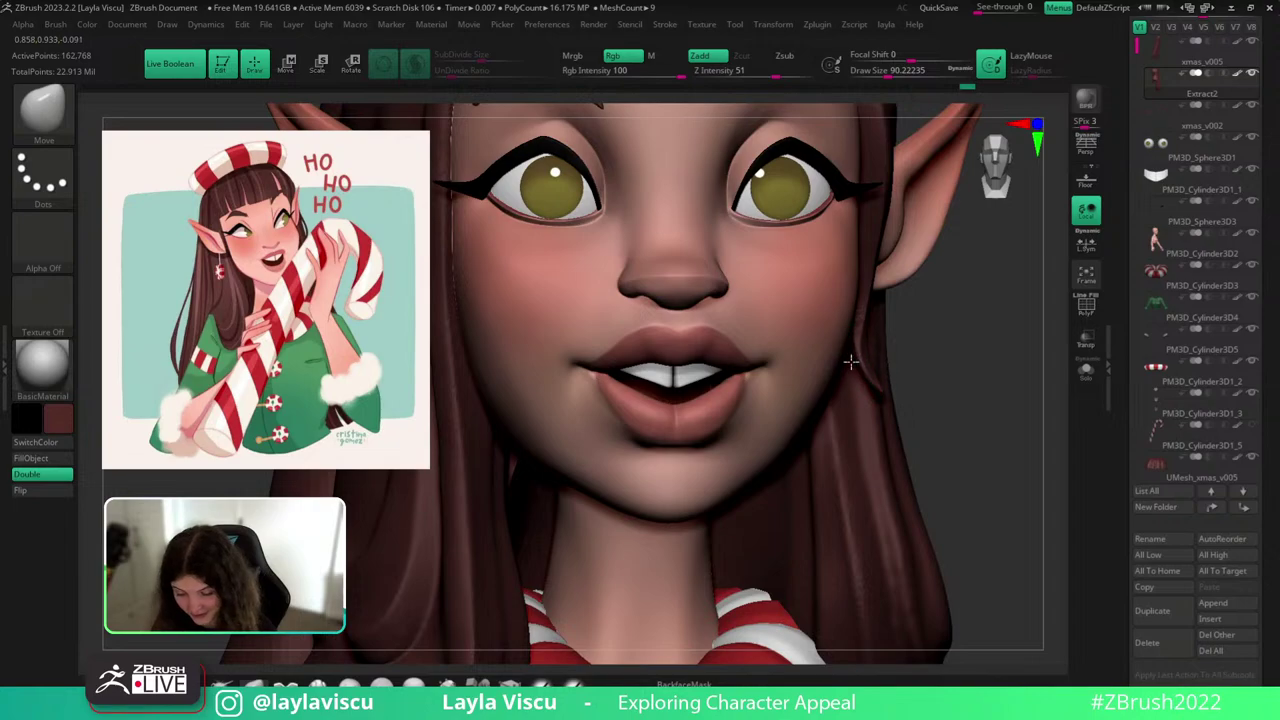
pyautogui.moveTo(870, 379); pyautogui.dragTo(861, 370)
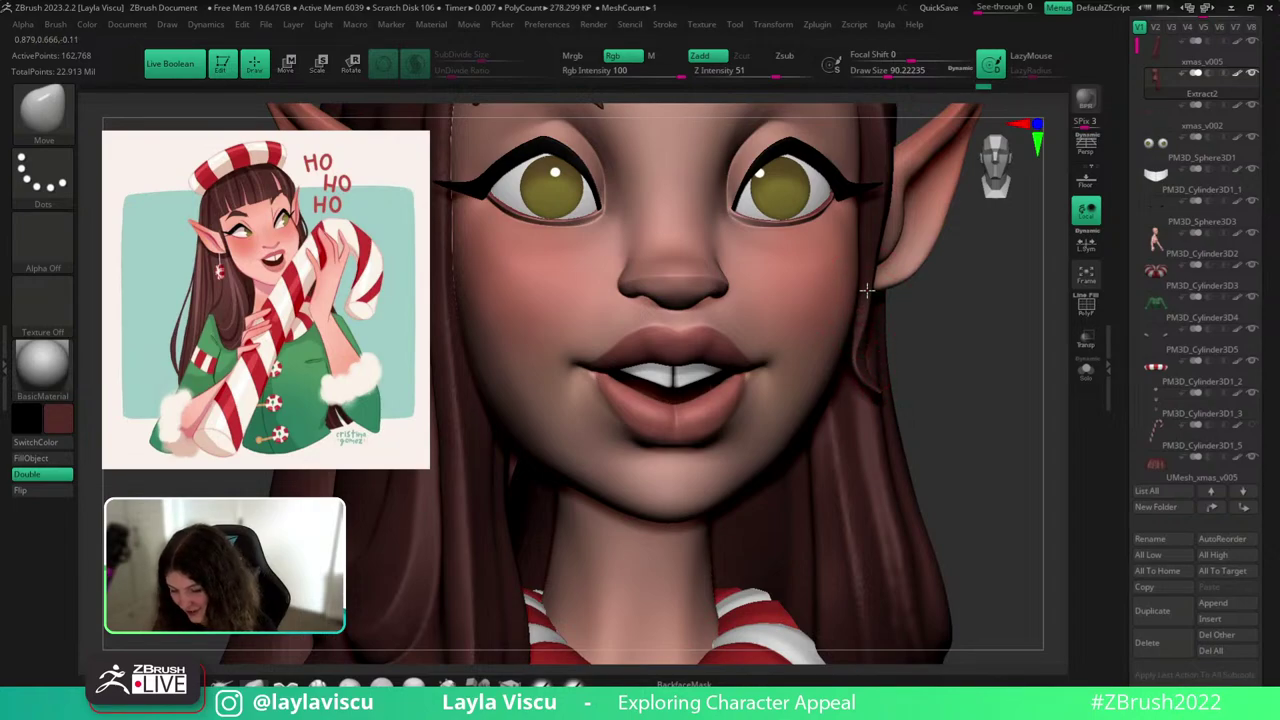
# Adjust the left face-framing strand in front of the earlobe with the Move brush at draw size about 140.
pyautogui.press('s')
pyautogui.moveTo(867, 290); pyautogui.dragTo(876, 289)
pyautogui.keyDown('ctrl'); pyautogui.moveTo(914, 266); pyautogui.dragTo(980, 366, button='right'); pyautogui.keyUp('ctrl')
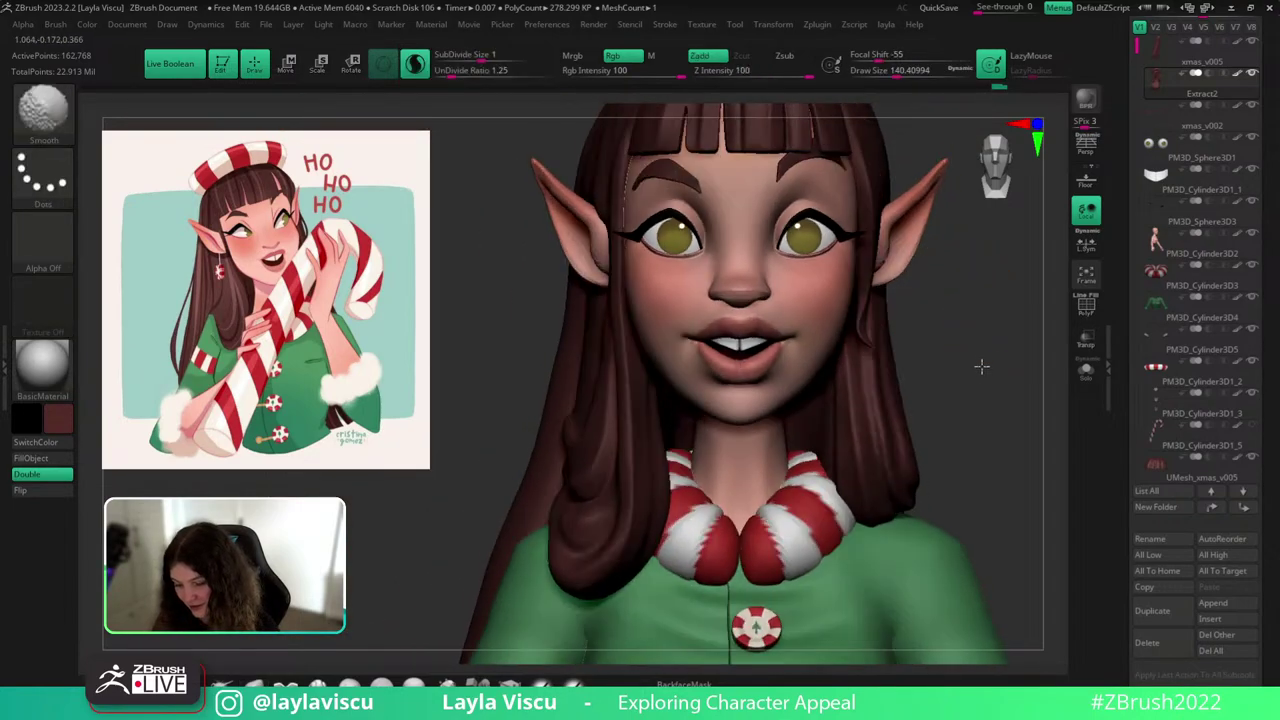
pyautogui.press(']')
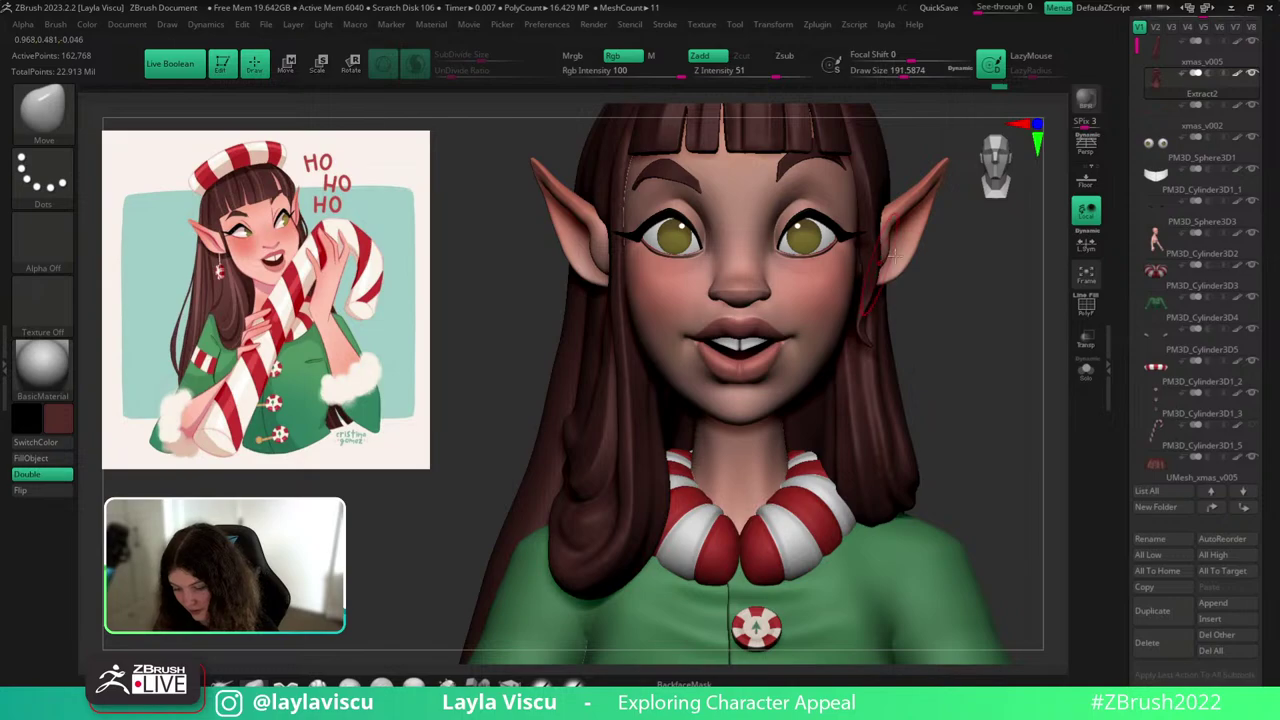
# Refine the curve of the left strand along the cheek with the Move brush at draw size about 71.
pyautogui.moveTo(985, 291)
pyautogui.mouseDown(button='right')
pyautogui.moveTo(989, 271)
pyautogui.moveTo(880, 354)
pyautogui.moveTo(963, 337)
pyautogui.moveTo(950, 322)
pyautogui.mouseUp(button='right')
pyautogui.press('s')
pyautogui.moveTo(869, 324); pyautogui.dragTo(848, 326)
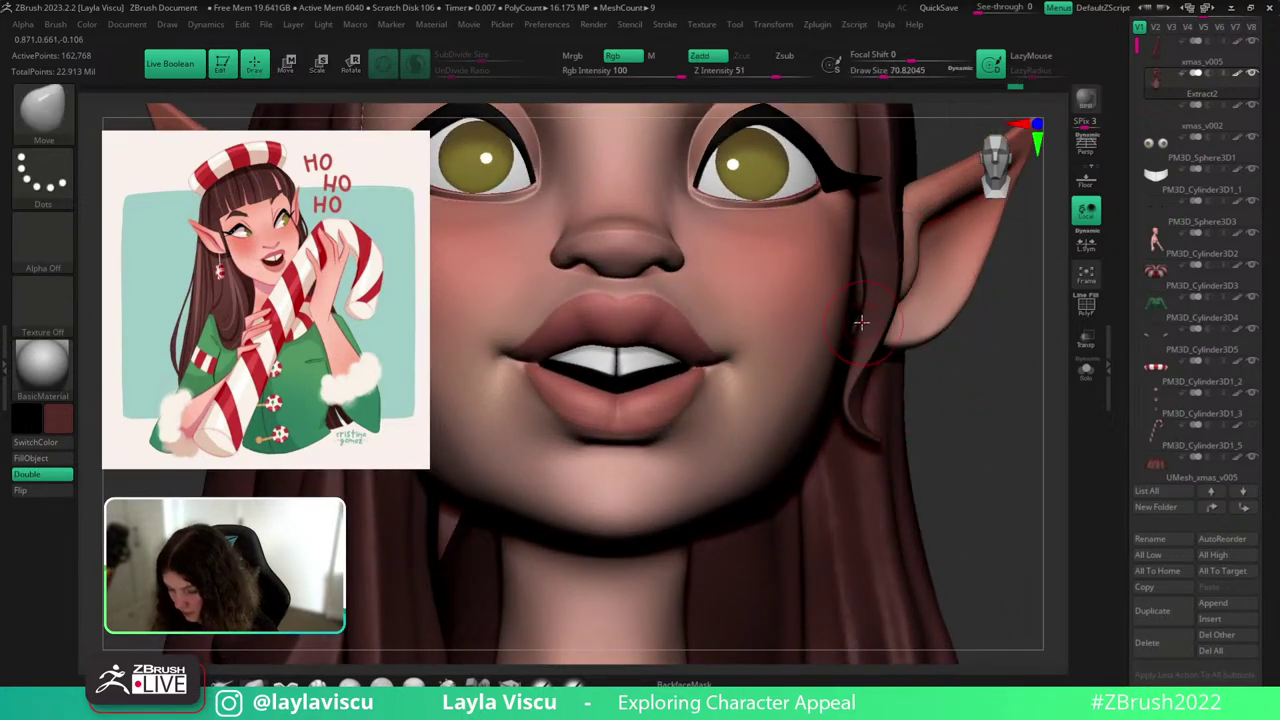
pyautogui.keyDown('ctrl'); pyautogui.moveTo(914, 294); pyautogui.dragTo(991, 443, button='right'); pyautogui.keyUp('ctrl')
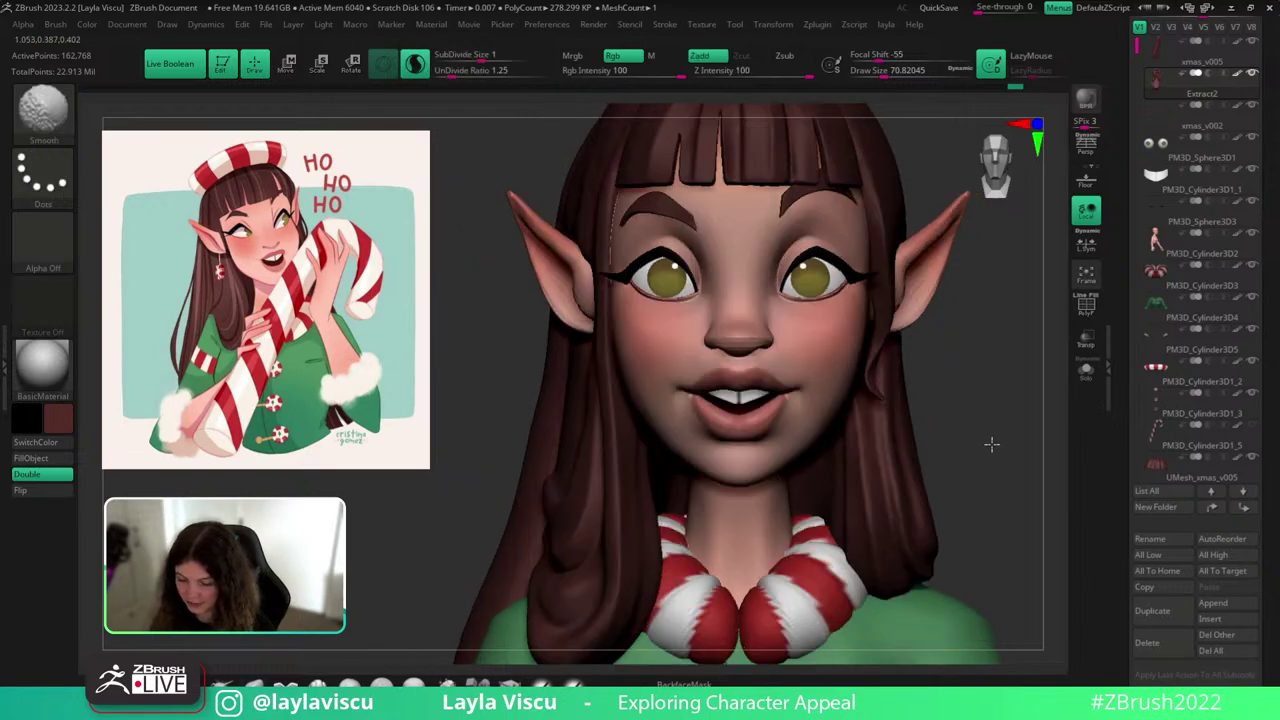
# Adjust the hair volume on the left side of the head with the Move brush at draw size about 344.
pyautogui.press('s')
pyautogui.moveTo(924, 331)
pyautogui.mouseDown()
pyautogui.moveTo(935, 331)
pyautogui.moveTo(868, 348)
pyautogui.mouseUp()
pyautogui.moveTo(924, 338)
pyautogui.keyDown('ctrl'); pyautogui.mouseDown(button='right')
pyautogui.moveTo(989, 424)
pyautogui.moveTo(1029, 409)
pyautogui.mouseUp(button='right'); pyautogui.keyUp('ctrl')
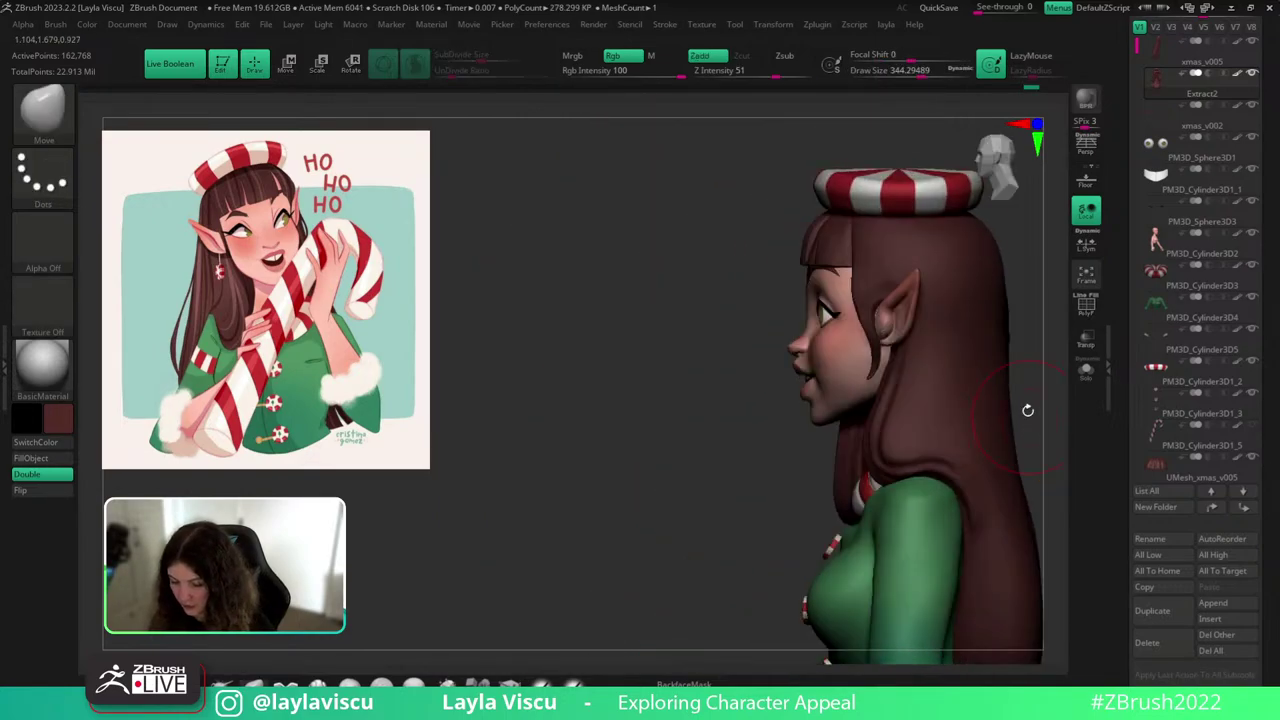
# Smooth the hair between the hat and the left ear at draw size about 158, followed by about 97.
pyautogui.press('s')
pyautogui.moveTo(880, 281); pyautogui.dragTo(864, 283)
pyautogui.moveTo(1034, 326); pyautogui.dragTo(1008, 322, button='right')
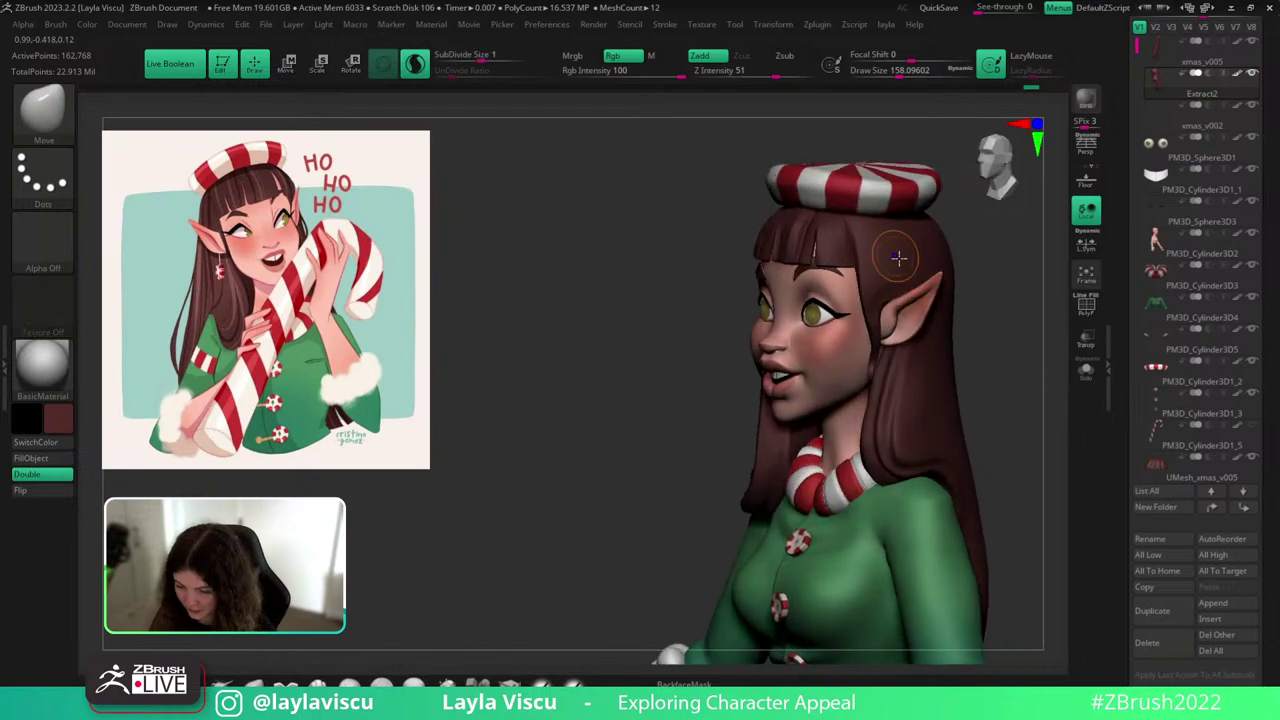
pyautogui.moveTo(897, 257)
pyautogui.keyDown('shift'); pyautogui.mouseDown()
pyautogui.moveTo(874, 300)
pyautogui.moveTo(908, 281)
pyautogui.mouseUp(); pyautogui.keyUp('shift')
pyautogui.keyDown('ctrl'); pyautogui.moveTo(960, 271); pyautogui.dragTo(880, 298, button='right'); pyautogui.keyUp('ctrl')
pyautogui.press('s')
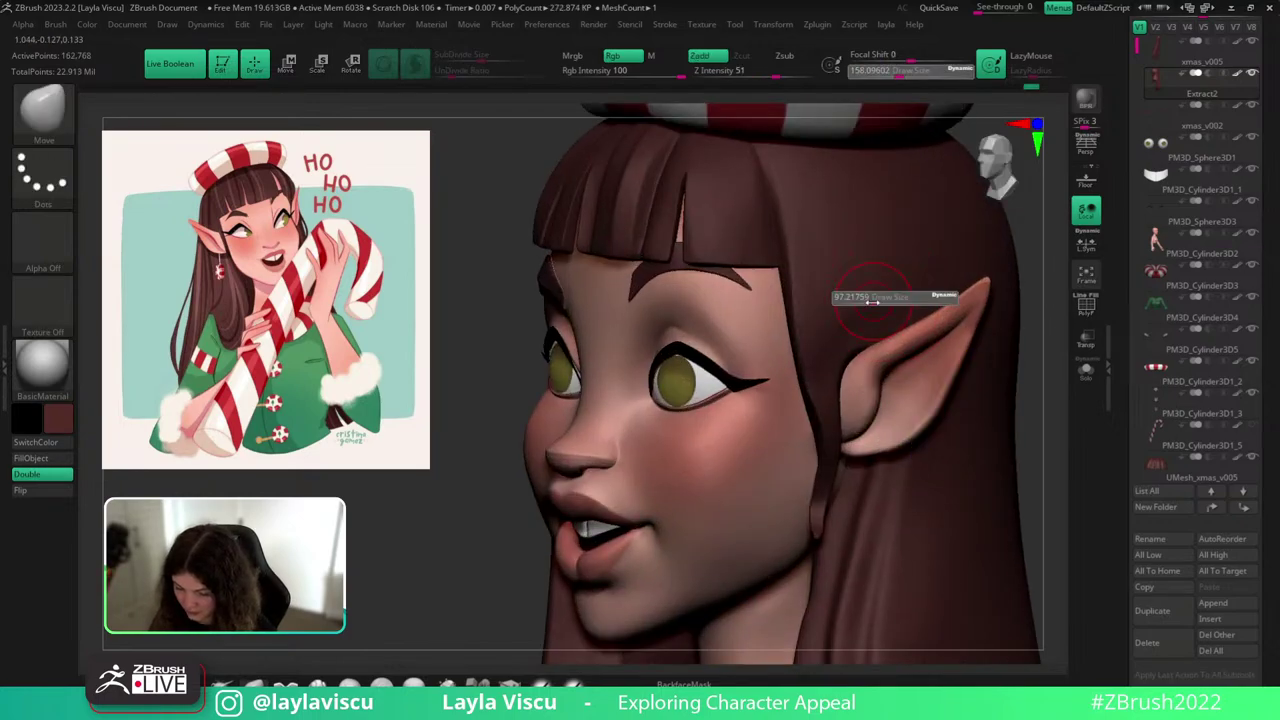
pyautogui.moveTo(880, 298); pyautogui.dragTo(867, 300)
pyautogui.moveTo(838, 350)
pyautogui.keyDown('shift'); pyautogui.mouseDown()
pyautogui.moveTo(861, 302)
pyautogui.moveTo(882, 300)
pyautogui.mouseUp(); pyautogui.keyUp('shift')
pyautogui.keyDown('ctrl'); pyautogui.moveTo(961, 371); pyautogui.dragTo(866, 217, button='right'); pyautogui.keyUp('ctrl')
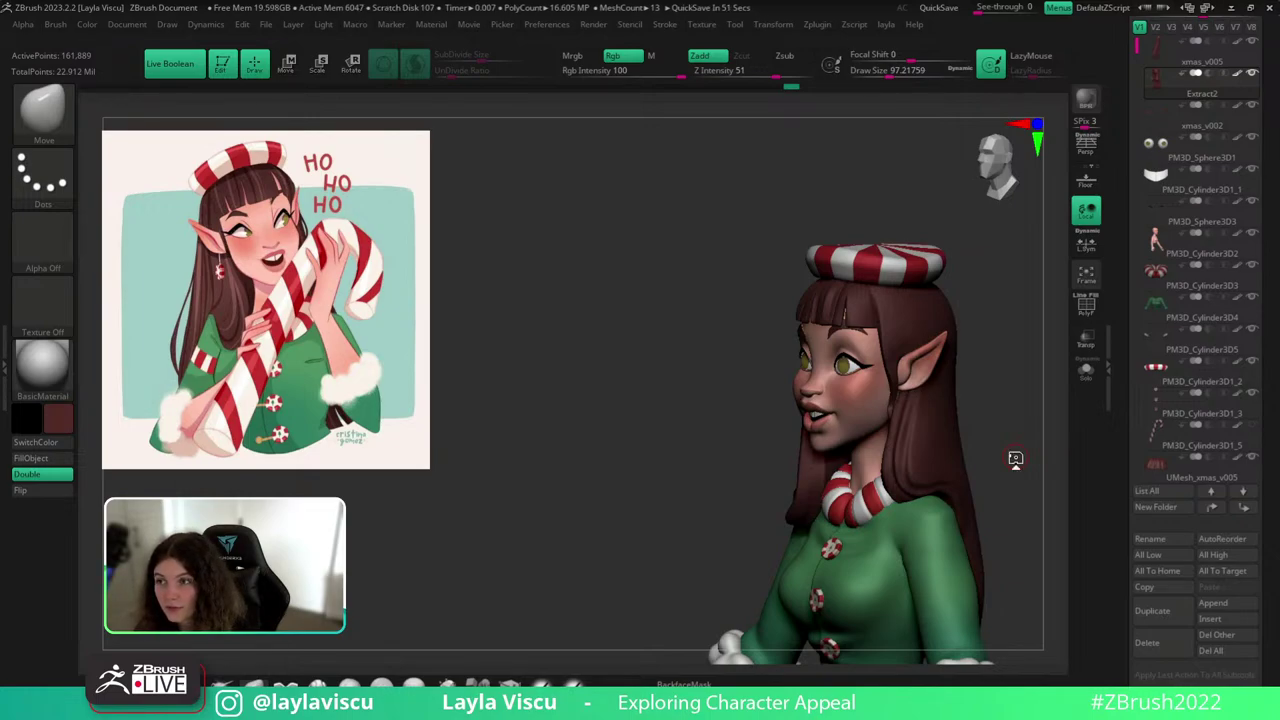
# Review the whole character and smooth the hair at the left temple beside the bangs at draw size about 97.
pyautogui.moveTo(1026, 403); pyautogui.dragTo(886, 380)
pyautogui.keyDown('ctrl'); pyautogui.moveTo(964, 493); pyautogui.dragTo(944, 467, button='right'); pyautogui.keyUp('ctrl')
pyautogui.moveTo(923, 463); pyautogui.dragTo(936, 490)
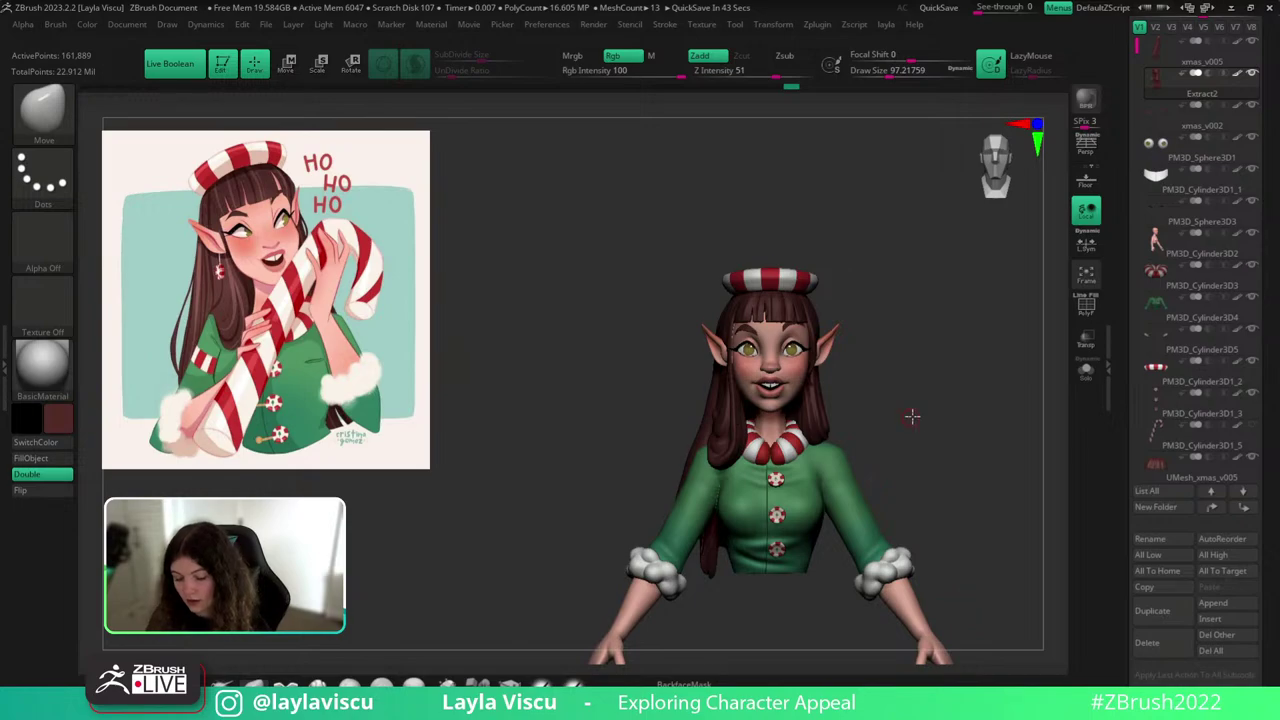
pyautogui.moveTo(912, 416)
pyautogui.mouseDown()
pyautogui.moveTo(837, 449)
pyautogui.moveTo(937, 431)
pyautogui.moveTo(987, 391)
pyautogui.moveTo(975, 377)
pyautogui.moveTo(988, 388)
pyautogui.mouseUp()
pyautogui.keyDown('shift'); pyautogui.moveTo(834, 280); pyautogui.dragTo(811, 307); pyautogui.keyUp('shift')
pyautogui.moveTo(955, 302); pyautogui.dragTo(1009, 311)
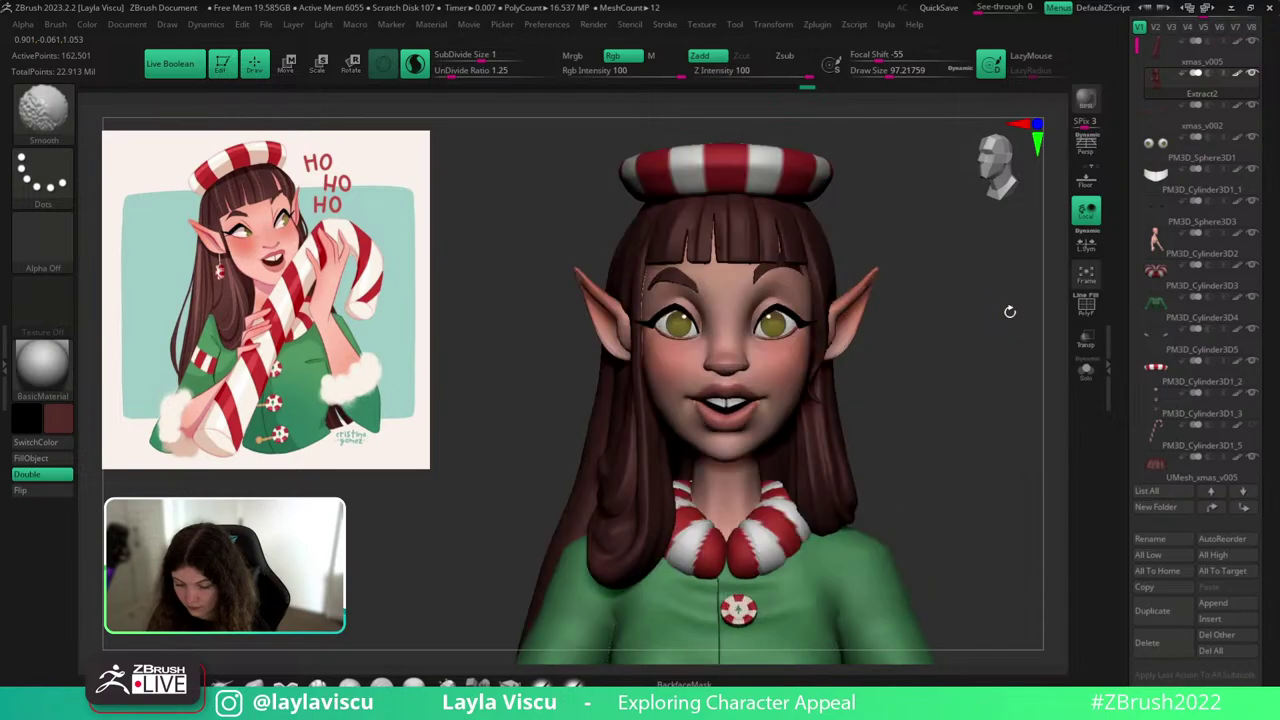
# Isolate the hair and adjust the outer edge of the left face-framing strand with the Move brush at draw size about 128.
pyautogui.keyDown('ctrl'); pyautogui.moveTo(987, 300); pyautogui.dragTo(884, 336, button='right'); pyautogui.keyUp('ctrl')
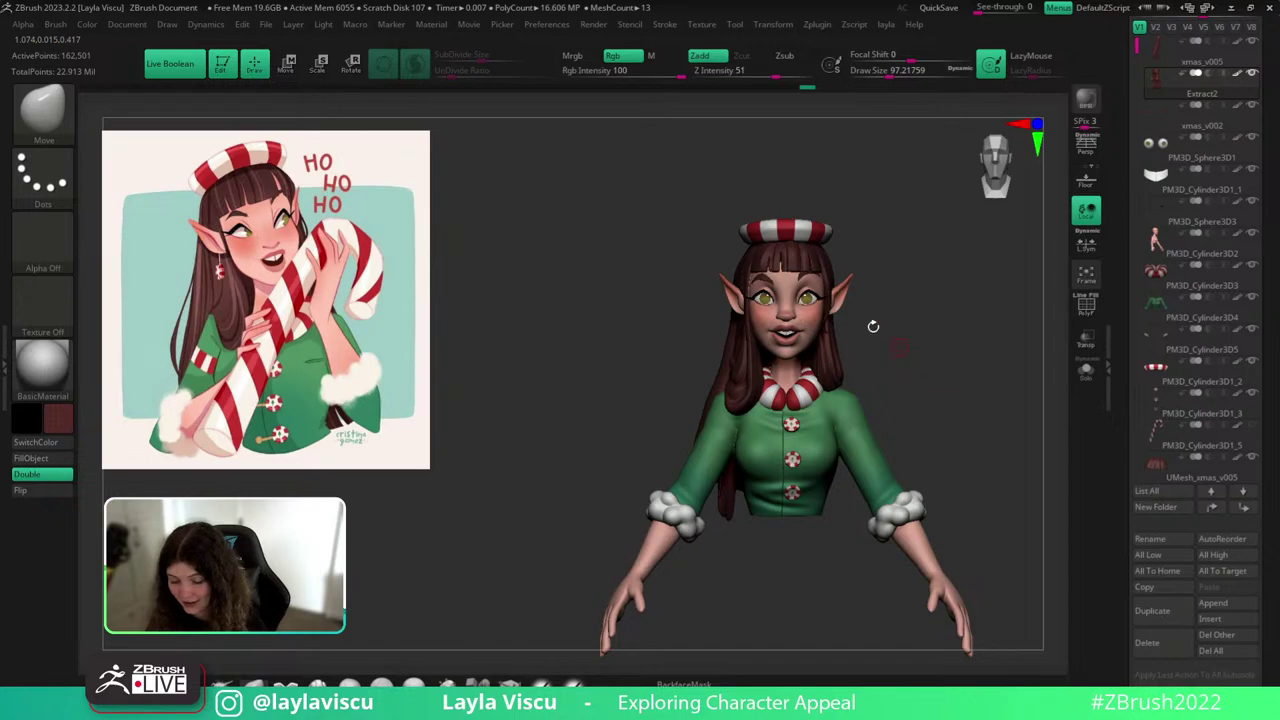
pyautogui.keyDown('ctrl'); pyautogui.moveTo(873, 326); pyautogui.dragTo(886, 457, button='right'); pyautogui.keyUp('ctrl')
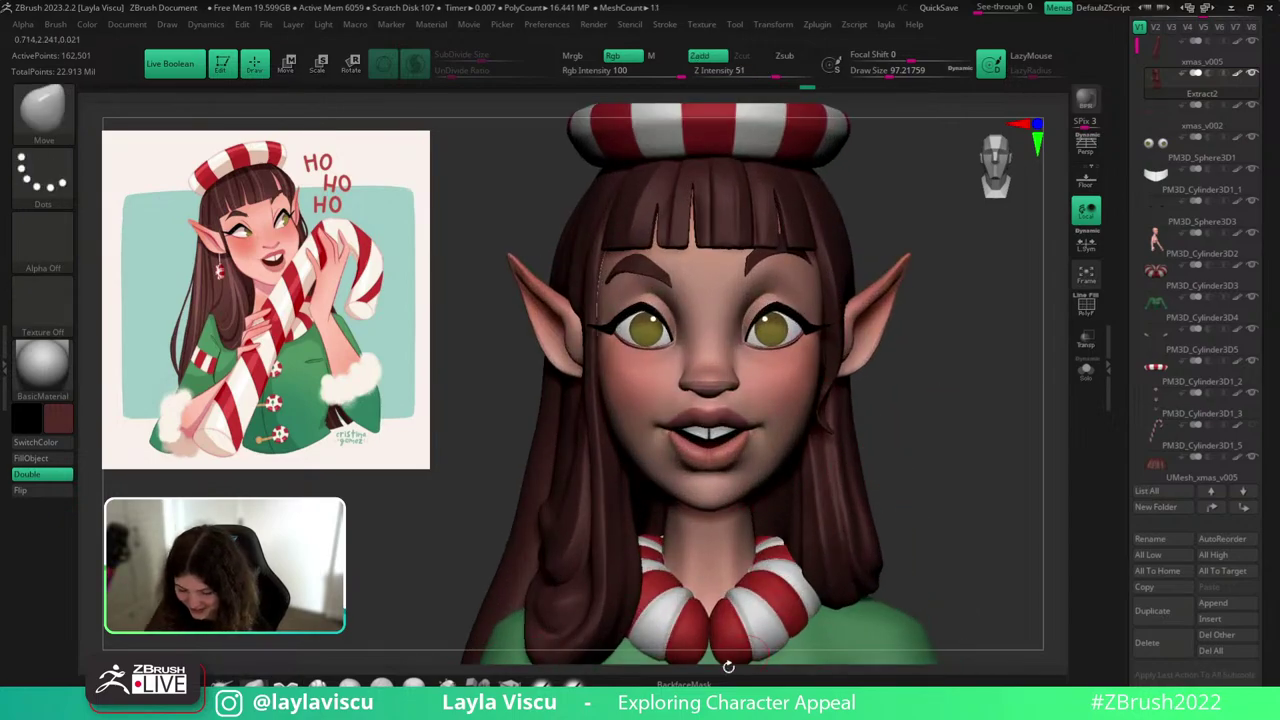
pyautogui.press('s')
pyautogui.moveTo(852, 320); pyautogui.dragTo(866, 320)
pyautogui.moveTo(956, 300)
pyautogui.mouseDown()
pyautogui.moveTo(957, 286)
pyautogui.moveTo(942, 300)
pyautogui.mouseUp()
pyautogui.click(1085, 370)
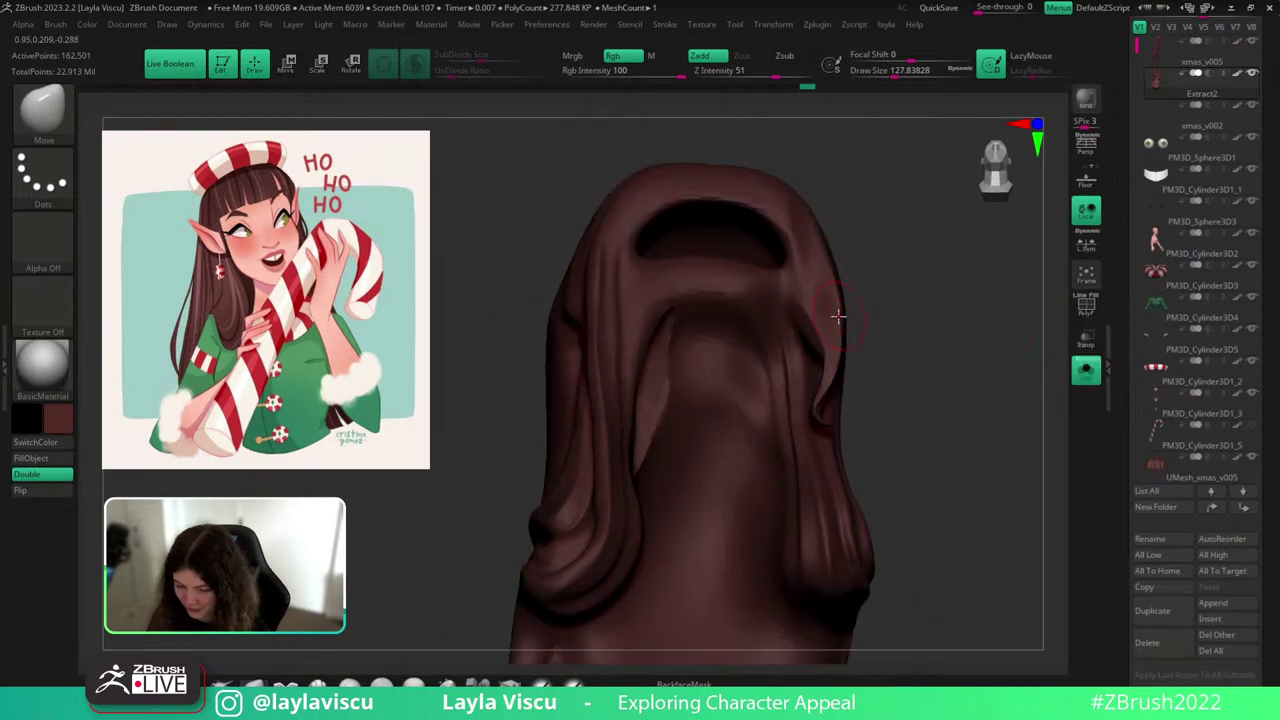
pyautogui.moveTo(994, 400); pyautogui.dragTo(1032, 402)
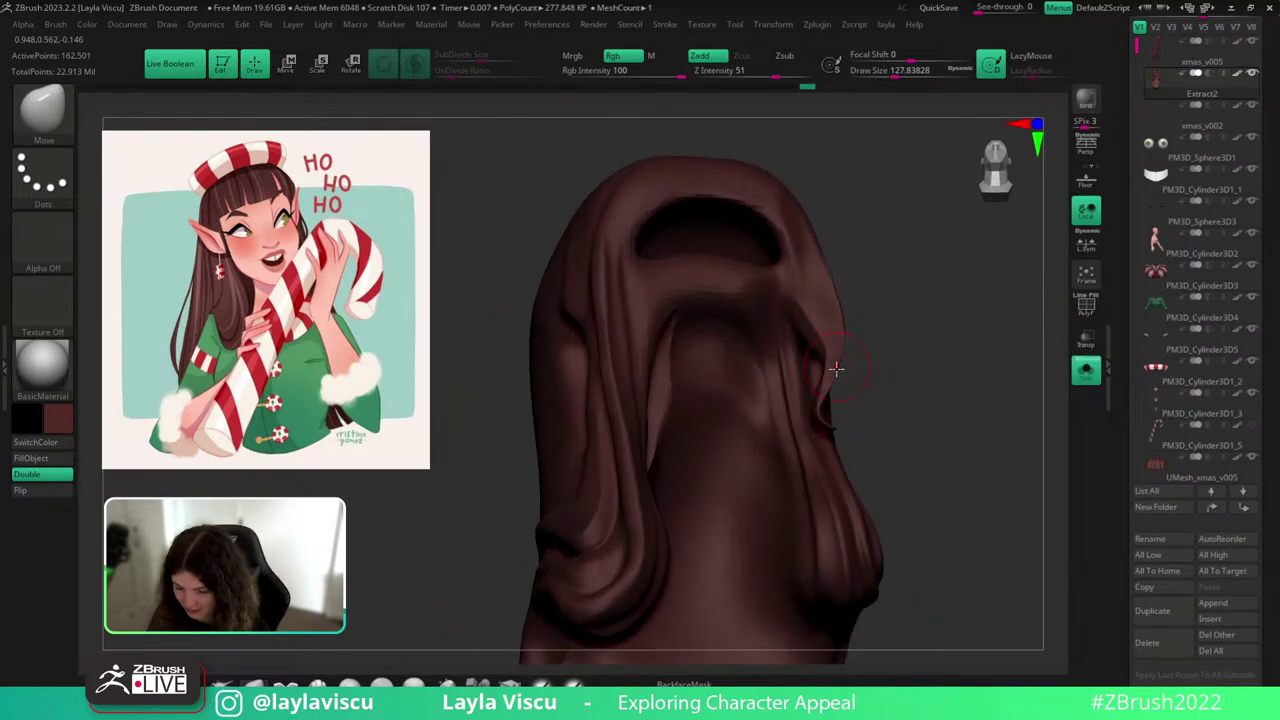
# Show the whole character again and adjust the hair beside the temple with the Move brush at draw size about 182.
pyautogui.click(1086, 370)
pyautogui.moveTo(988, 420); pyautogui.dragTo(986, 440, button='right')
pyautogui.keyDown('ctrl'); pyautogui.moveTo(986, 440); pyautogui.dragTo(940, 320, button='right'); pyautogui.keyUp('ctrl')
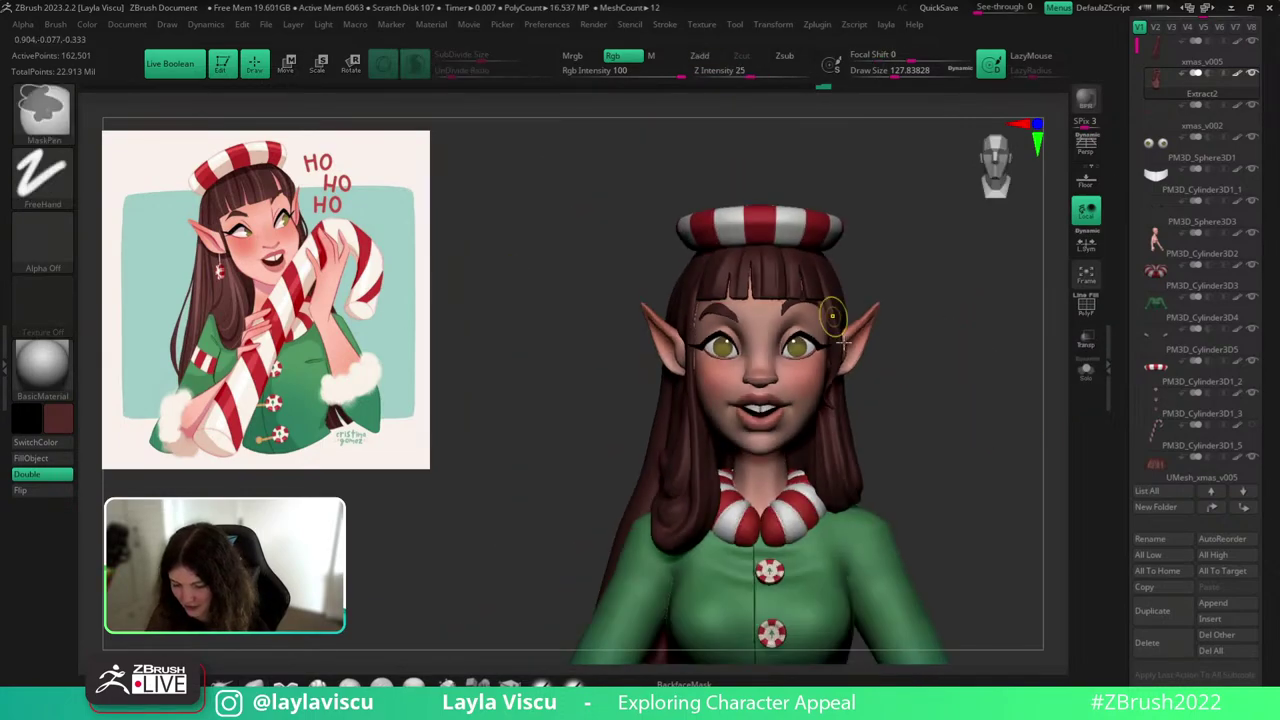
pyautogui.moveTo(831, 317)
pyautogui.keyDown('ctrl'); pyautogui.mouseDown(button='right')
pyautogui.moveTo(976, 328)
pyautogui.moveTo(986, 304)
pyautogui.mouseUp(button='right'); pyautogui.keyUp('ctrl')
pyautogui.press('s')
pyautogui.moveTo(862, 336); pyautogui.dragTo(848, 284)
pyautogui.moveTo(987, 302)
pyautogui.mouseDown(button='right')
pyautogui.moveTo(986, 454)
pyautogui.moveTo(974, 404)
pyautogui.moveTo(997, 403)
pyautogui.moveTo(986, 340)
pyautogui.moveTo(955, 500)
pyautogui.mouseUp(button='right')
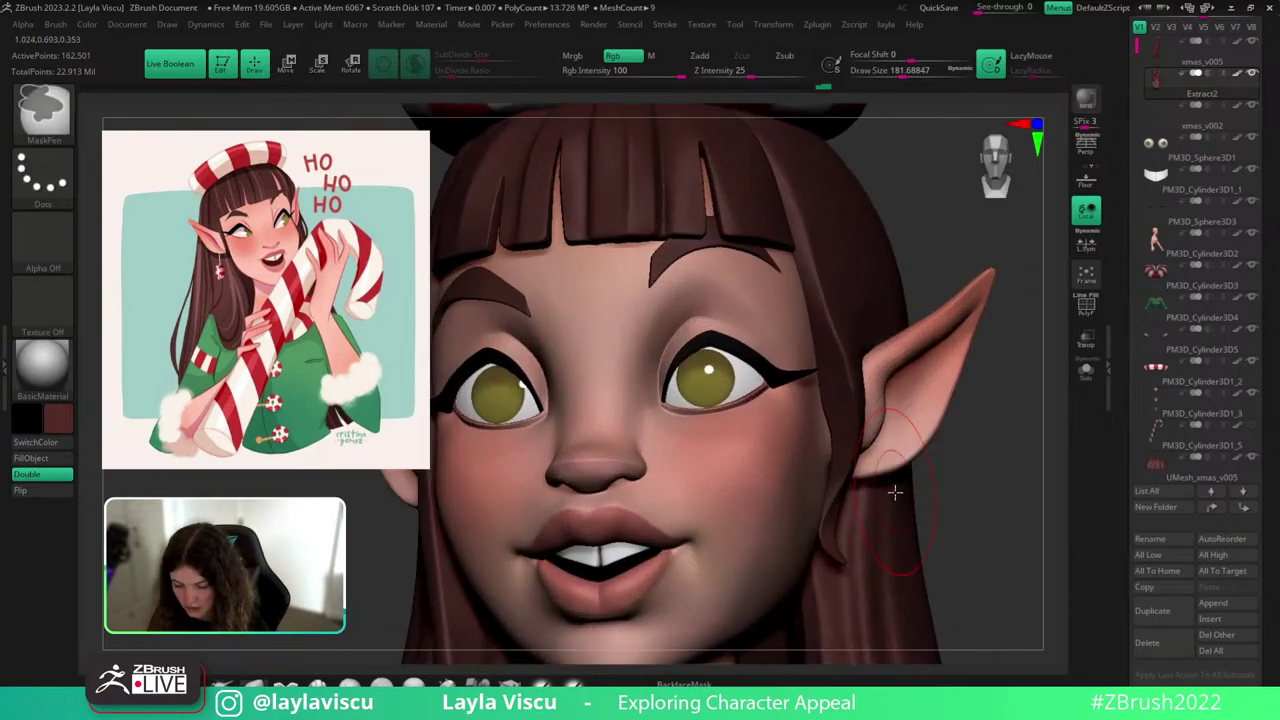
# Refine the face-framing strand in front of the ear at draw size about 108 and check it from the side and front.
pyautogui.press('s')
pyautogui.moveTo(857, 354); pyautogui.dragTo(844, 352)
pyautogui.keyDown('shift'); pyautogui.moveTo(980, 399); pyautogui.dragTo(882, 390, button='right'); pyautogui.keyUp('shift')
pyautogui.moveTo(881, 390); pyautogui.dragTo(1029, 383)
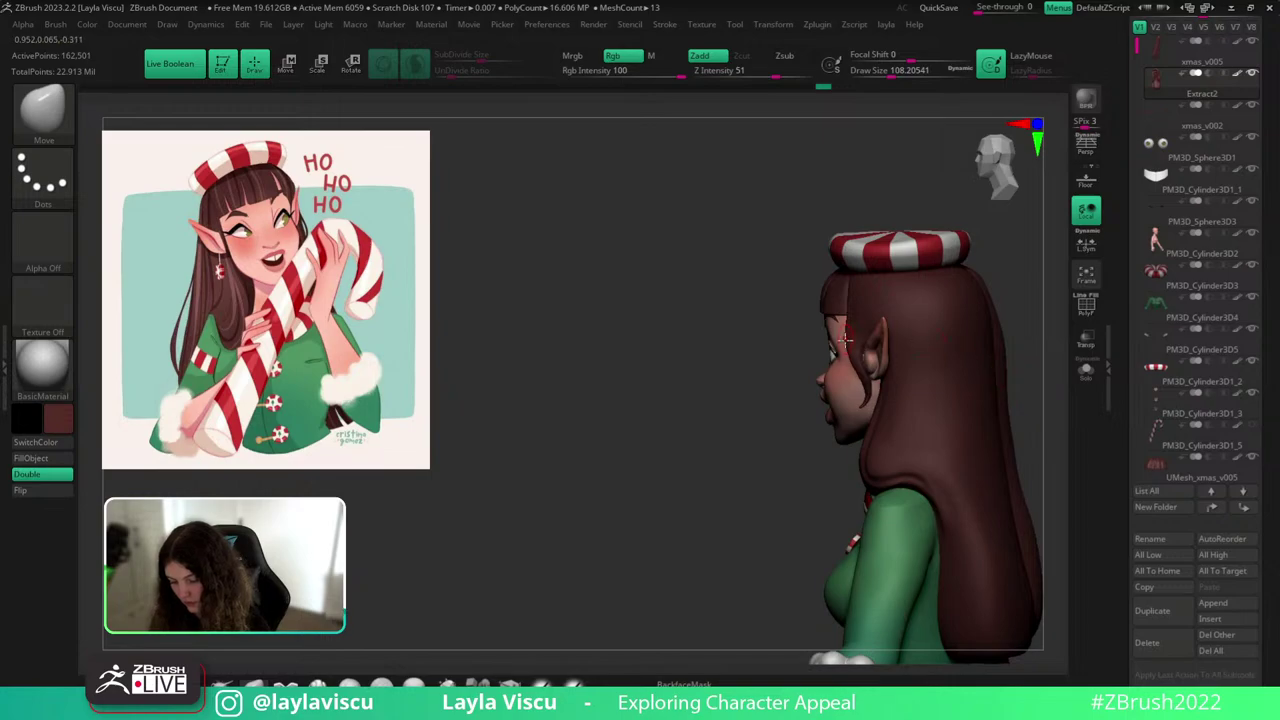
pyautogui.moveTo(860, 430); pyautogui.dragTo(974, 416, button='right')
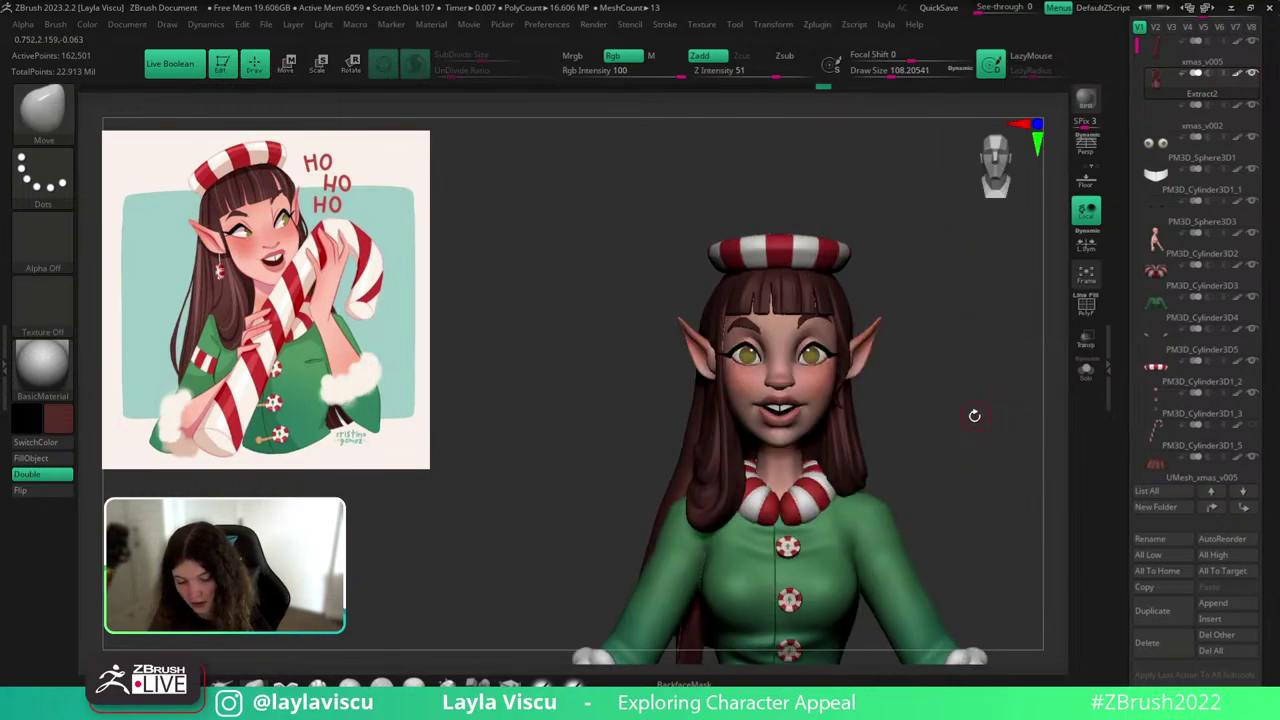
pyautogui.moveTo(970, 412); pyautogui.dragTo(953, 389)
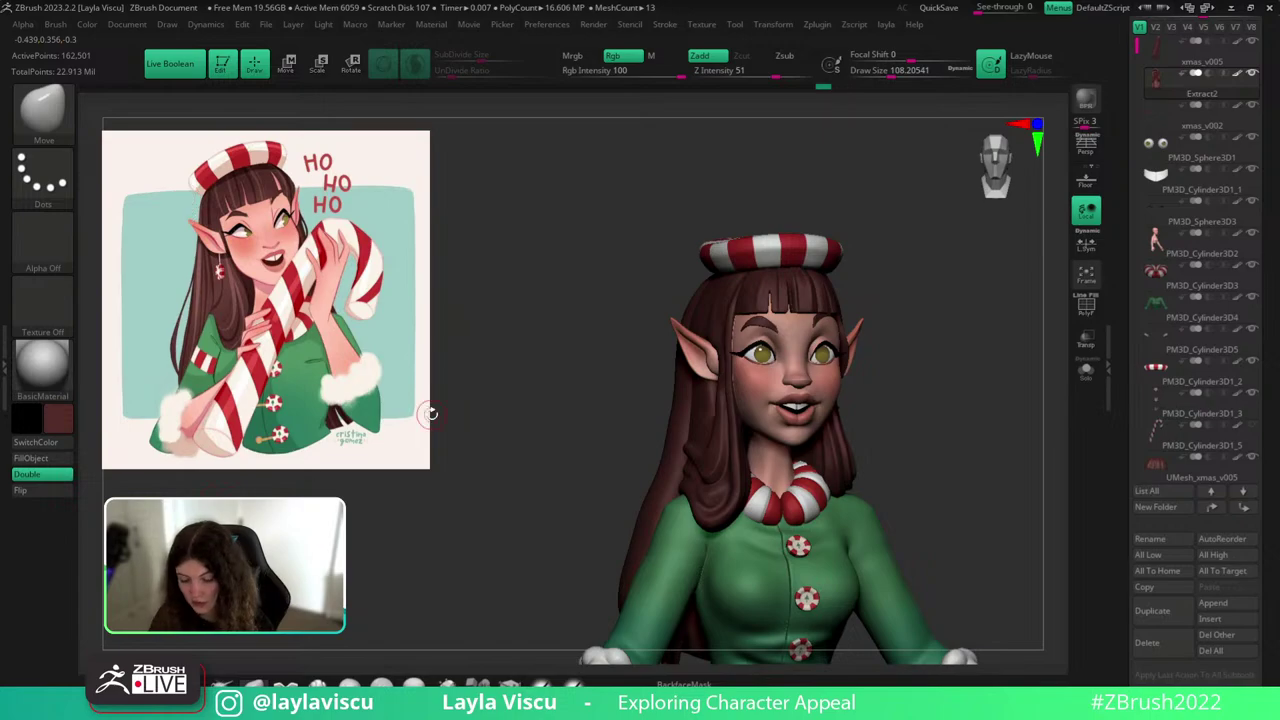
# Adjust the hair beside the opposite ear with the Move brush at draw size about 149 and check the profile.
pyautogui.moveTo(975, 437); pyautogui.dragTo(955, 415, button='right')
pyautogui.keyDown('ctrl'); pyautogui.moveTo(700, 394); pyautogui.dragTo(560, 552, button='right'); pyautogui.keyUp('ctrl')
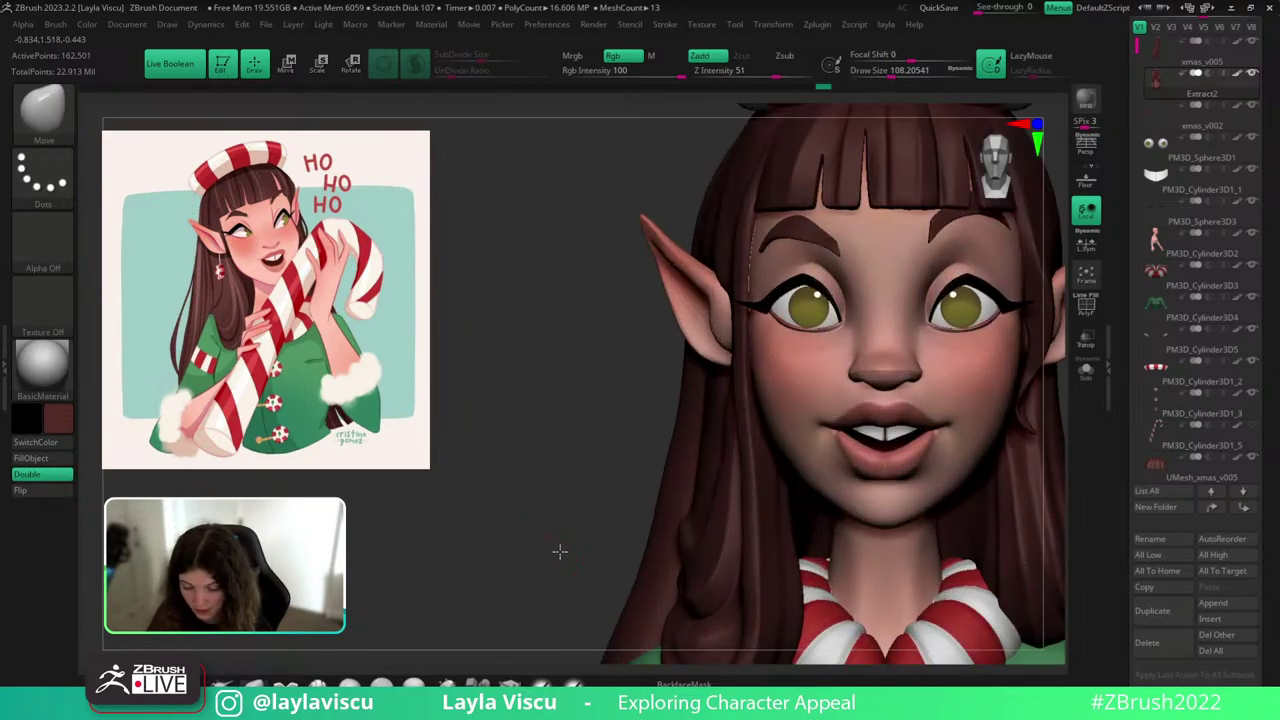
pyautogui.moveTo(559, 551); pyautogui.dragTo(772, 422)
pyautogui.moveTo(789, 407)
pyautogui.keyDown('shift'); pyautogui.mouseDown(button='right')
pyautogui.moveTo(554, 554)
pyautogui.moveTo(537, 371)
pyautogui.moveTo(1089, 429)
pyautogui.moveTo(1005, 496)
pyautogui.moveTo(960, 418)
pyautogui.mouseUp(button='right'); pyautogui.keyUp('shift')
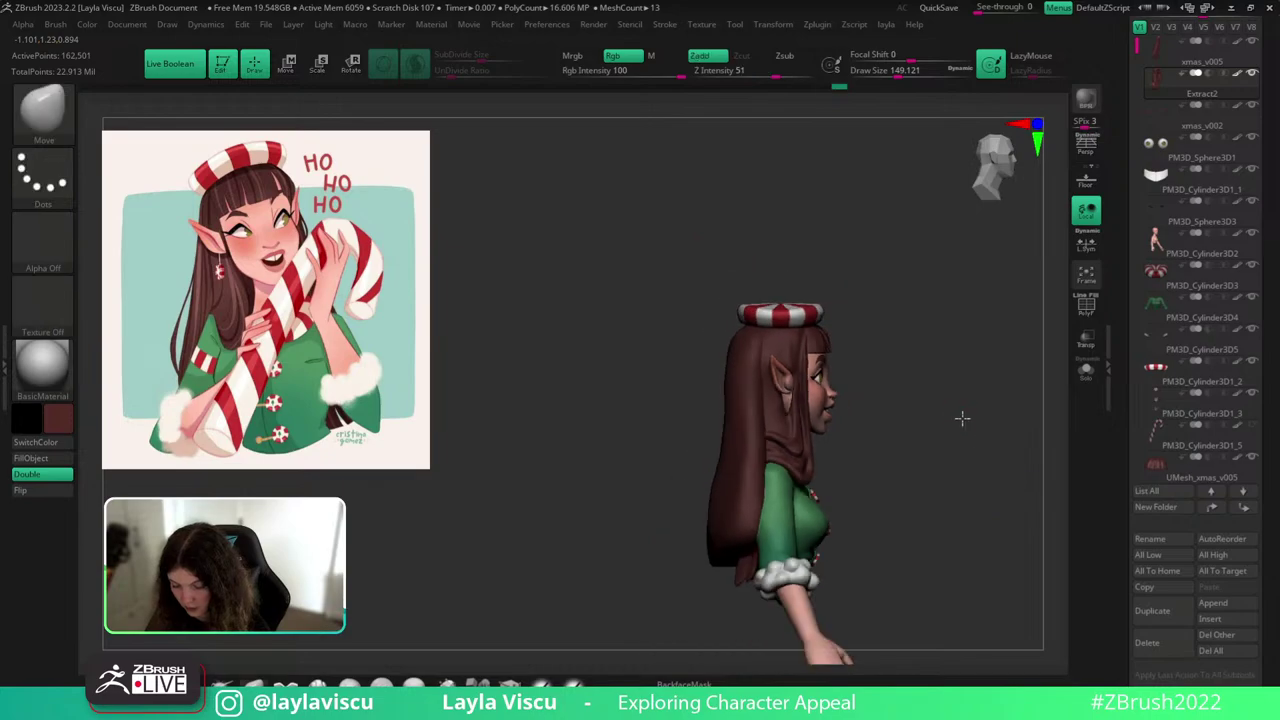
# Make the long back hair subtool xmas_v005 active, choose the Folly_Hair brush and check the mesh's wireframe.
pyautogui.keyDown('alt'); pyautogui.click(740, 474); pyautogui.keyUp('alt')
pyautogui.press('b')
pyautogui.press('m')
pyautogui.press('v')
pyautogui.press('s')
pyautogui.click(812, 407)
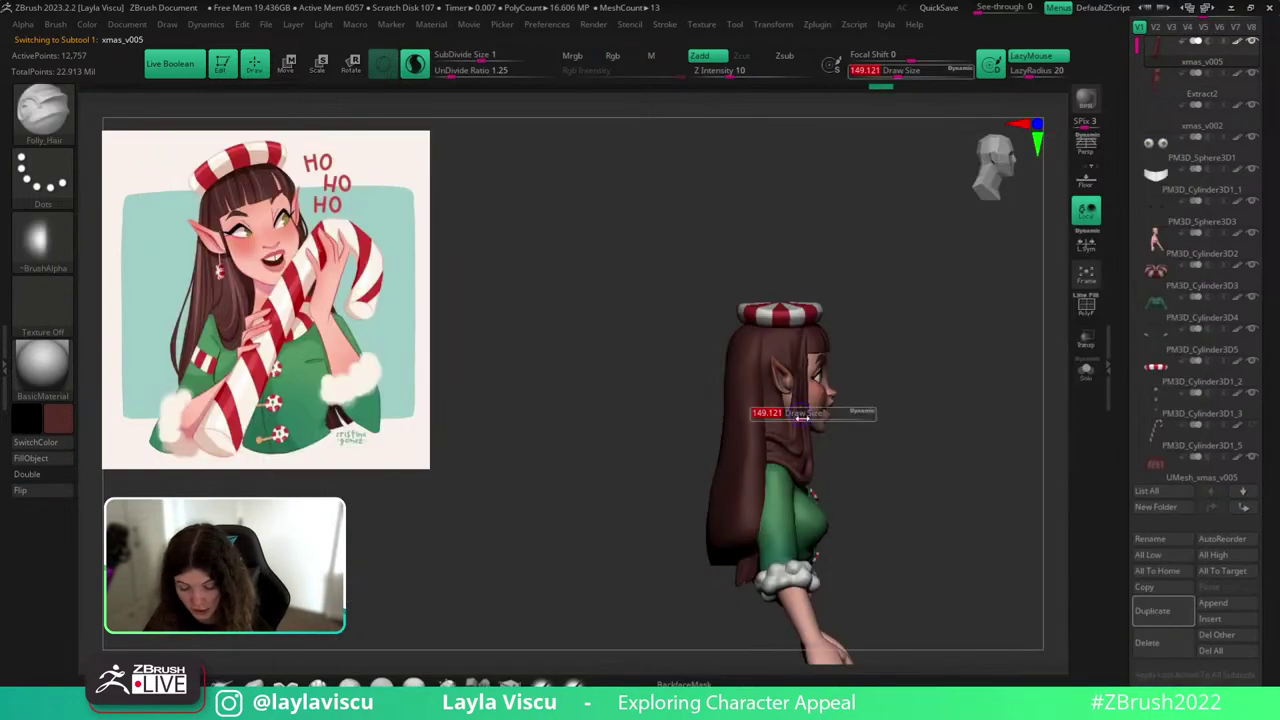
pyautogui.hotkey('shift', 'f')
pyautogui.moveTo(872, 437); pyautogui.dragTo(822, 430, button='right')
pyautogui.hotkey('shift', 'f')
# Carve a long strand up the side of the back hair with Folly_Hair at draw size about 245, redoing the first stroke.
pyautogui.keyDown('ctrl'); pyautogui.moveTo(781, 552); pyautogui.dragTo(779, 598, button='right'); pyautogui.keyUp('ctrl')
pyautogui.moveTo(735, 567); pyautogui.dragTo(746, 243)
pyautogui.hotkey('ctrl', 'z')
pyautogui.moveTo(734, 571)
pyautogui.mouseDown()
pyautogui.moveTo(754, 294)
pyautogui.moveTo(781, 208)
pyautogui.mouseUp()
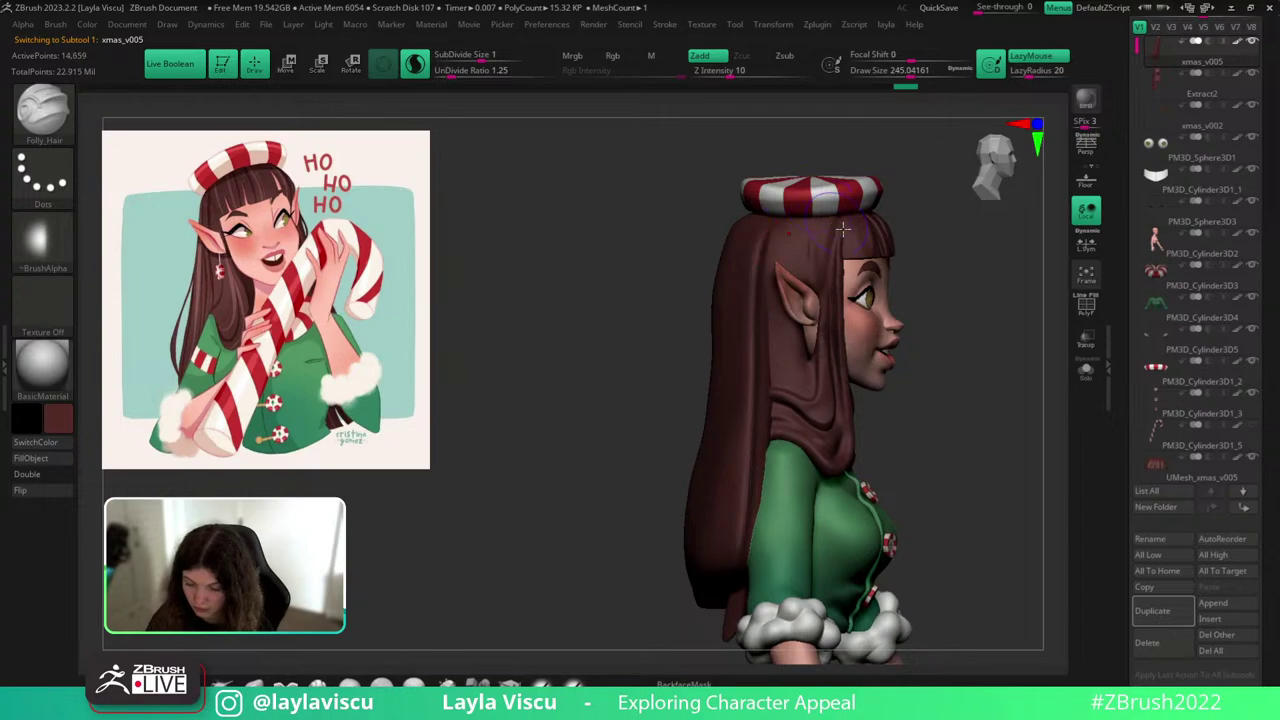
# Isolate the back hair and examine its wireframe and geometry settings.
pyautogui.keyDown('shift'); pyautogui.moveTo(974, 260); pyautogui.dragTo(977, 263, button='right'); pyautogui.keyUp('shift')
pyautogui.hotkey('shift', 'f')
pyautogui.hotkey('shift', 'f')
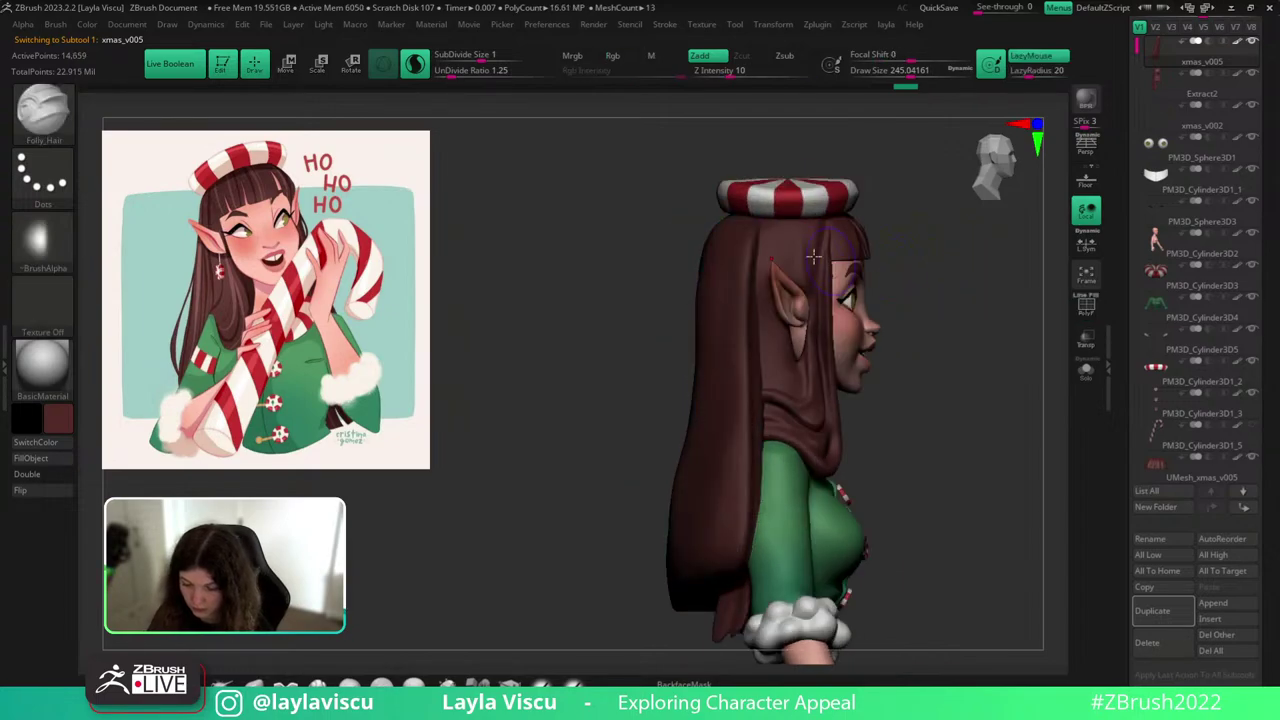
pyautogui.moveTo(1271, 324); pyautogui.dragTo(1259, 162)
pyautogui.click(1157, 366)
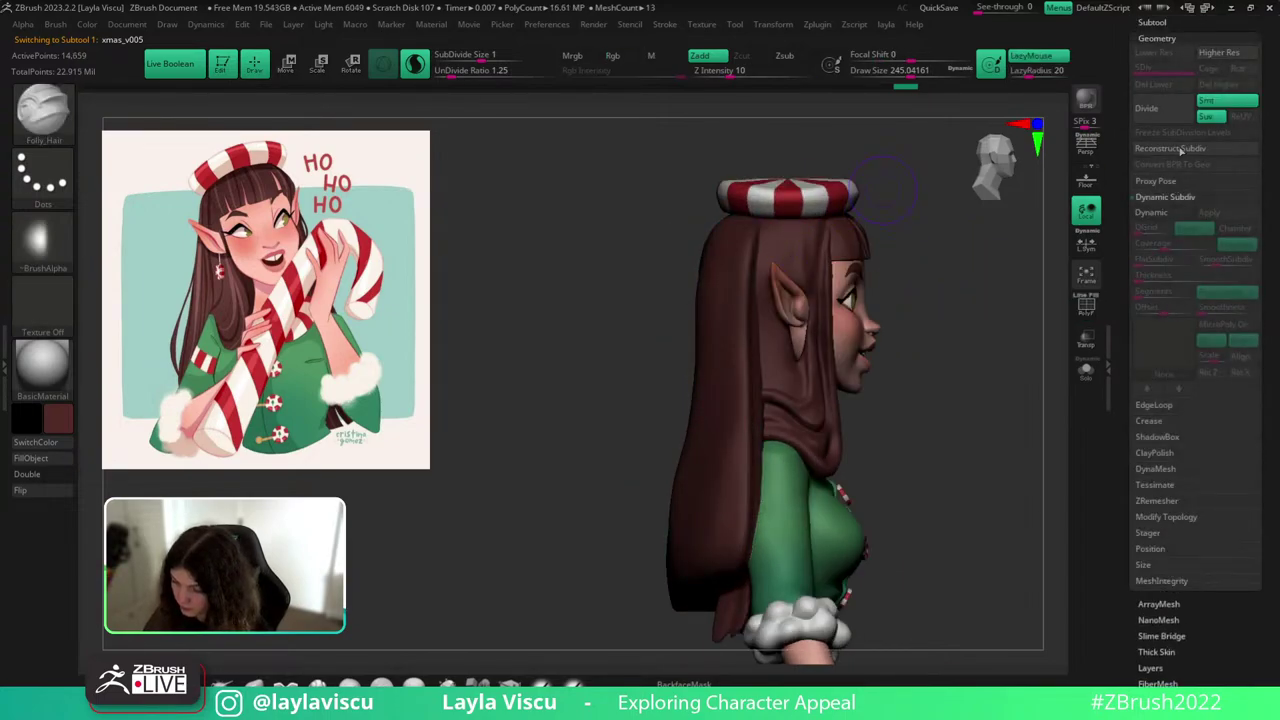
pyautogui.hotkey('shift', 'f')
pyautogui.click(1085, 372)
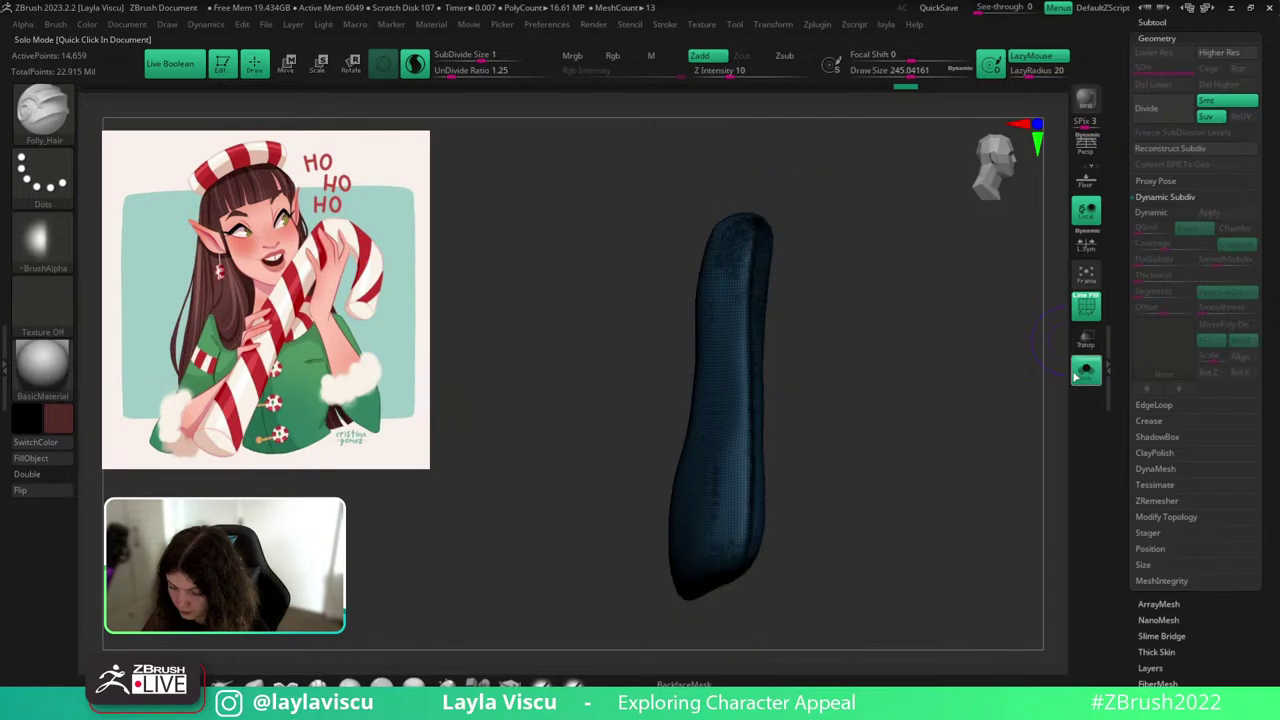
pyautogui.hotkey('shift', 'f')
pyautogui.click(1087, 371)
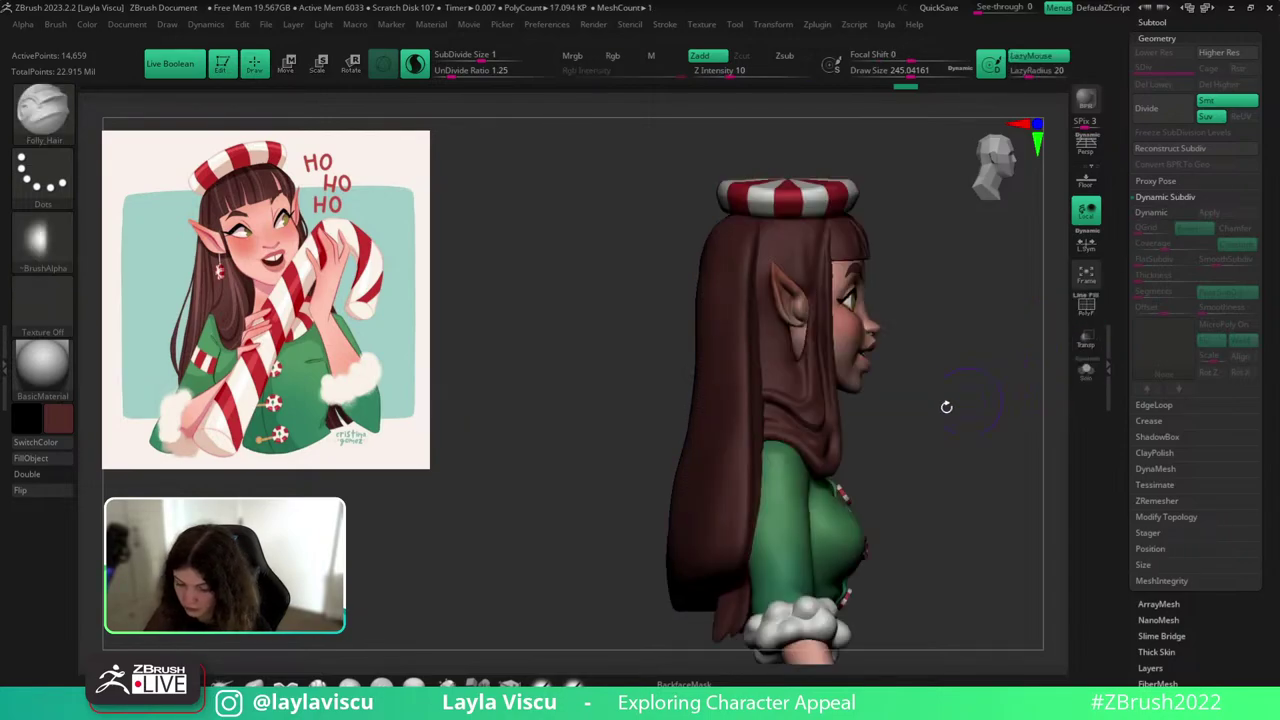
# Carve long vertical strands down the middle of the back hair with Folly_Hair at draw size about 212.
pyautogui.moveTo(946, 406); pyautogui.dragTo(945, 397)
pyautogui.press('s')
pyautogui.moveTo(668, 216); pyautogui.dragTo(711, 668)
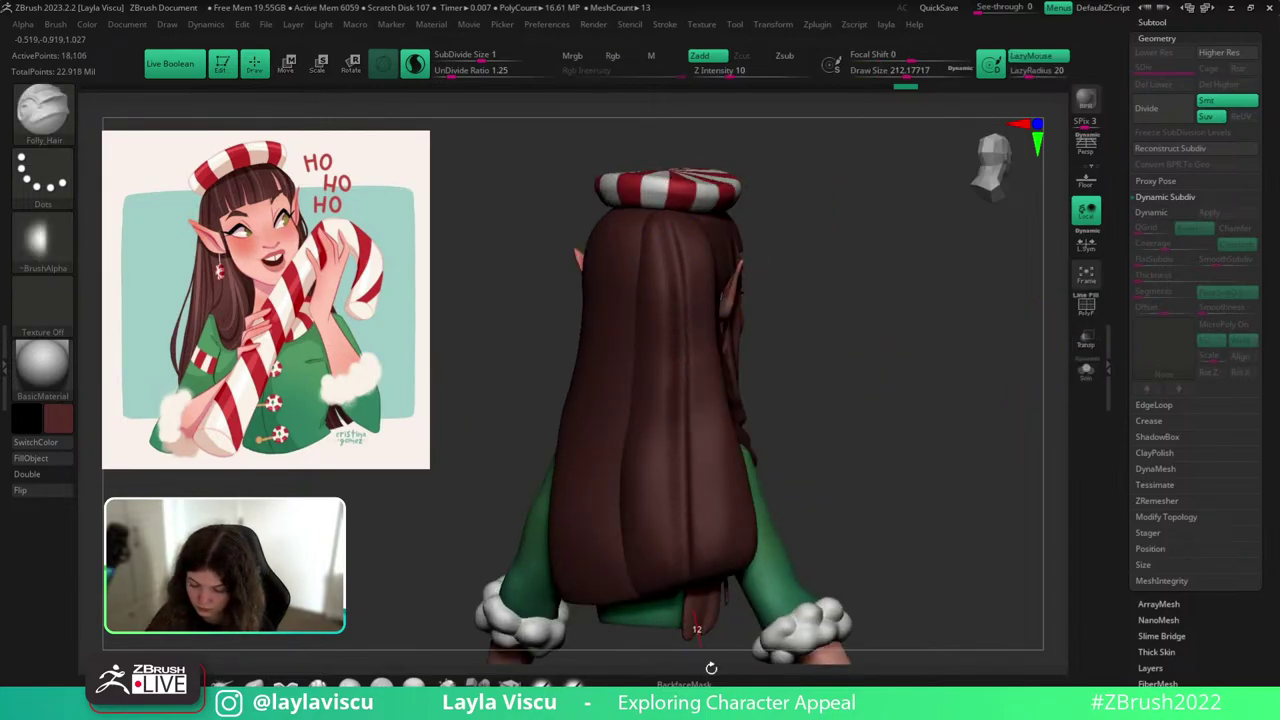
pyautogui.moveTo(805, 408); pyautogui.dragTo(738, 376)
pyautogui.moveTo(650, 222); pyautogui.dragTo(659, 626)
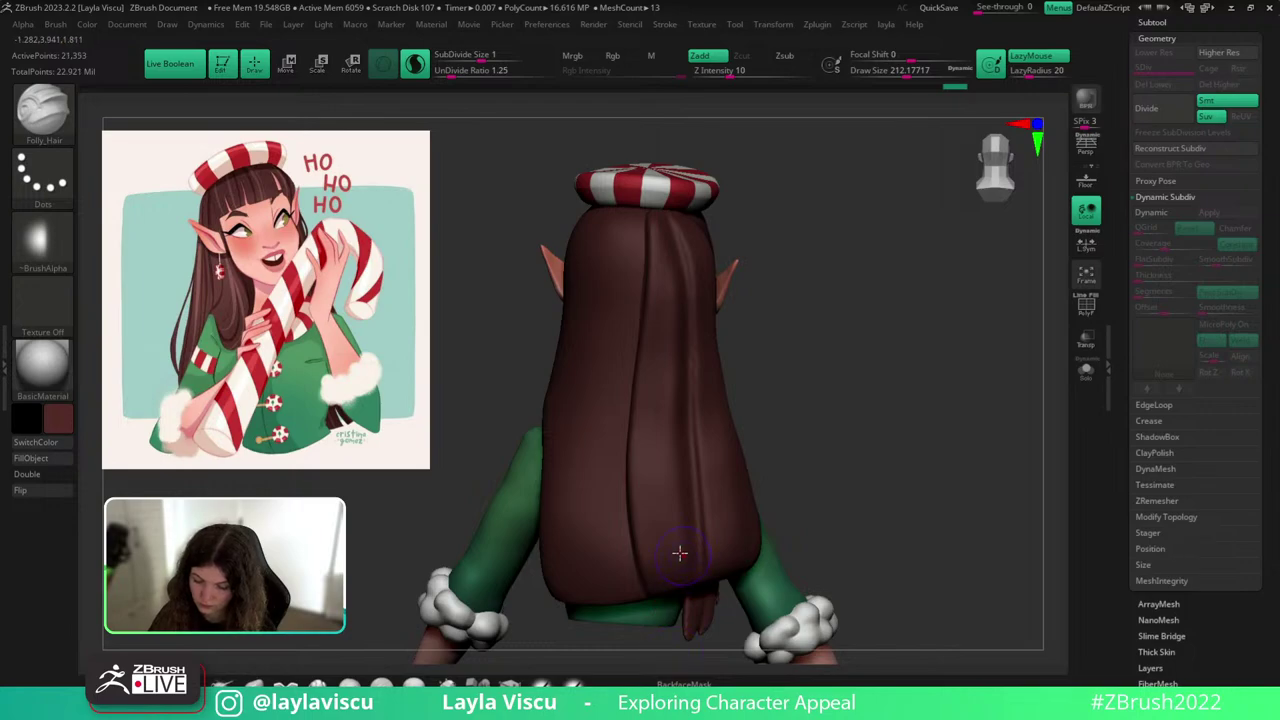
pyautogui.moveTo(675, 570); pyautogui.dragTo(650, 242)
pyautogui.moveTo(688, 386); pyautogui.dragTo(678, 532)
pyautogui.moveTo(655, 345); pyautogui.dragTo(667, 590)
# Add a long strand along the side of the back hair behind the ear and undo the last stroke.
pyautogui.moveTo(848, 438)
pyautogui.mouseDown()
pyautogui.moveTo(815, 410)
pyautogui.moveTo(777, 405)
pyautogui.mouseUp()
pyautogui.moveTo(710, 284); pyautogui.dragTo(714, 550)
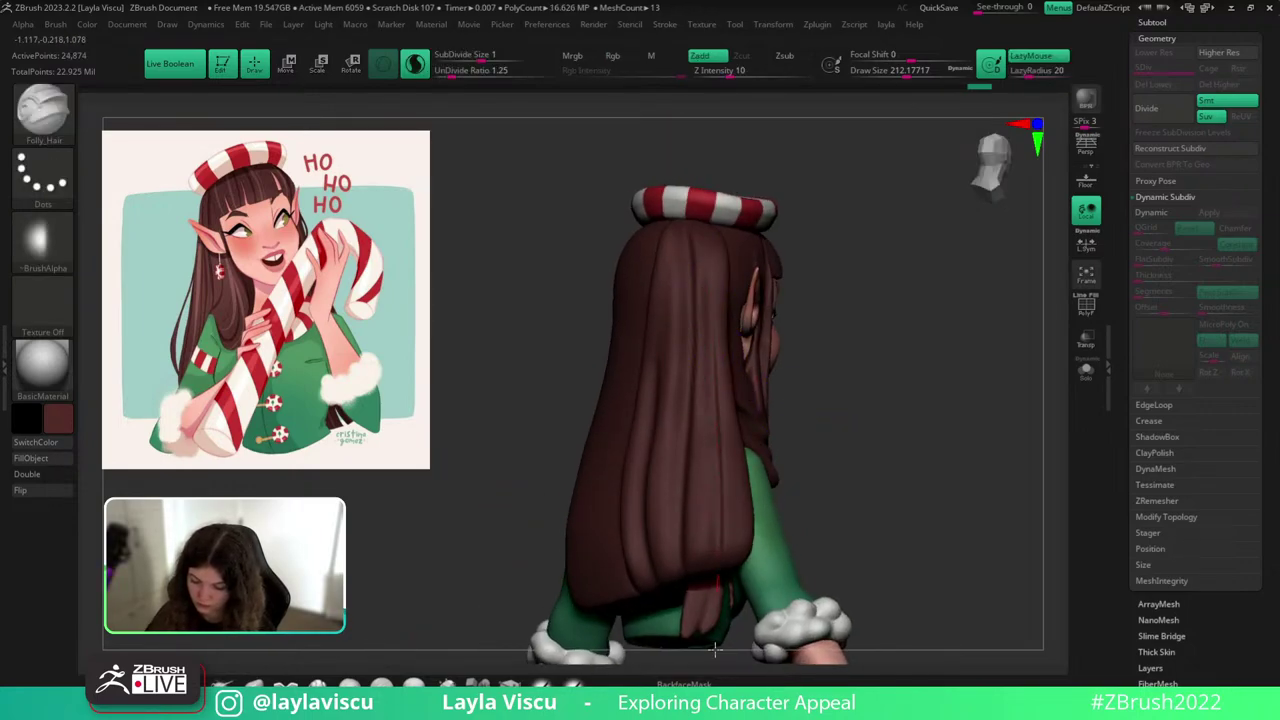
pyautogui.moveTo(866, 416); pyautogui.dragTo(838, 482)
pyautogui.hotkey('ctrl', 'z')
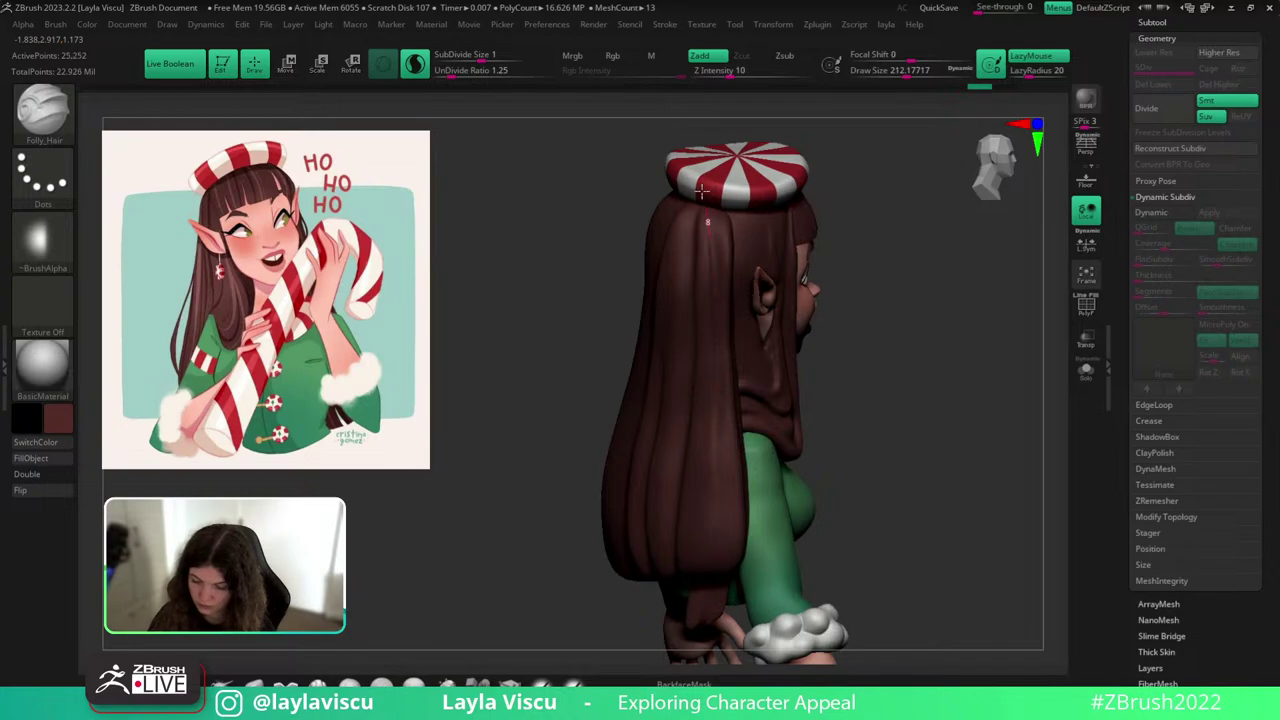
# Sculpt finer strand lines from the hat down the side of the back hair at draw size about 145.
pyautogui.moveTo(911, 317)
pyautogui.mouseDown()
pyautogui.moveTo(851, 323)
pyautogui.moveTo(846, 297)
pyautogui.mouseUp()
pyautogui.press('s')
pyautogui.moveTo(718, 282); pyautogui.dragTo(709, 282)
pyautogui.moveTo(716, 443); pyautogui.dragTo(704, 204)
pyautogui.moveTo(877, 275); pyautogui.dragTo(846, 266)
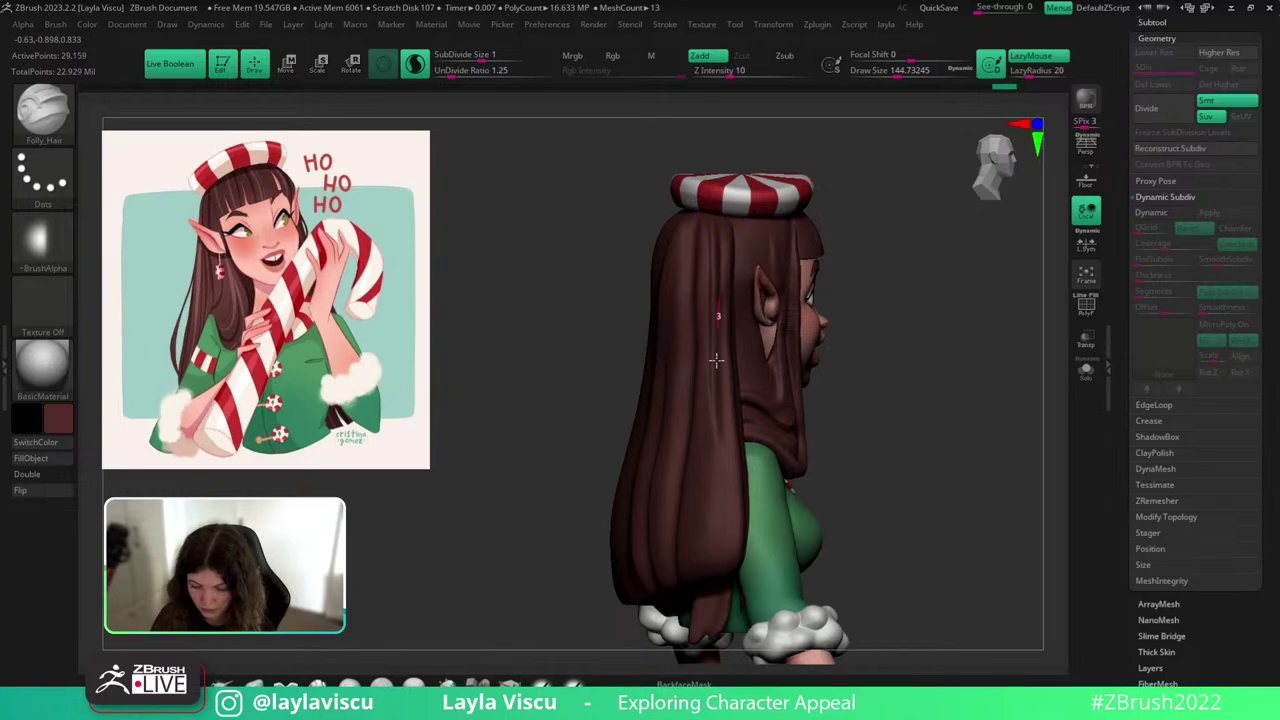
pyautogui.moveTo(716, 360); pyautogui.dragTo(715, 582)
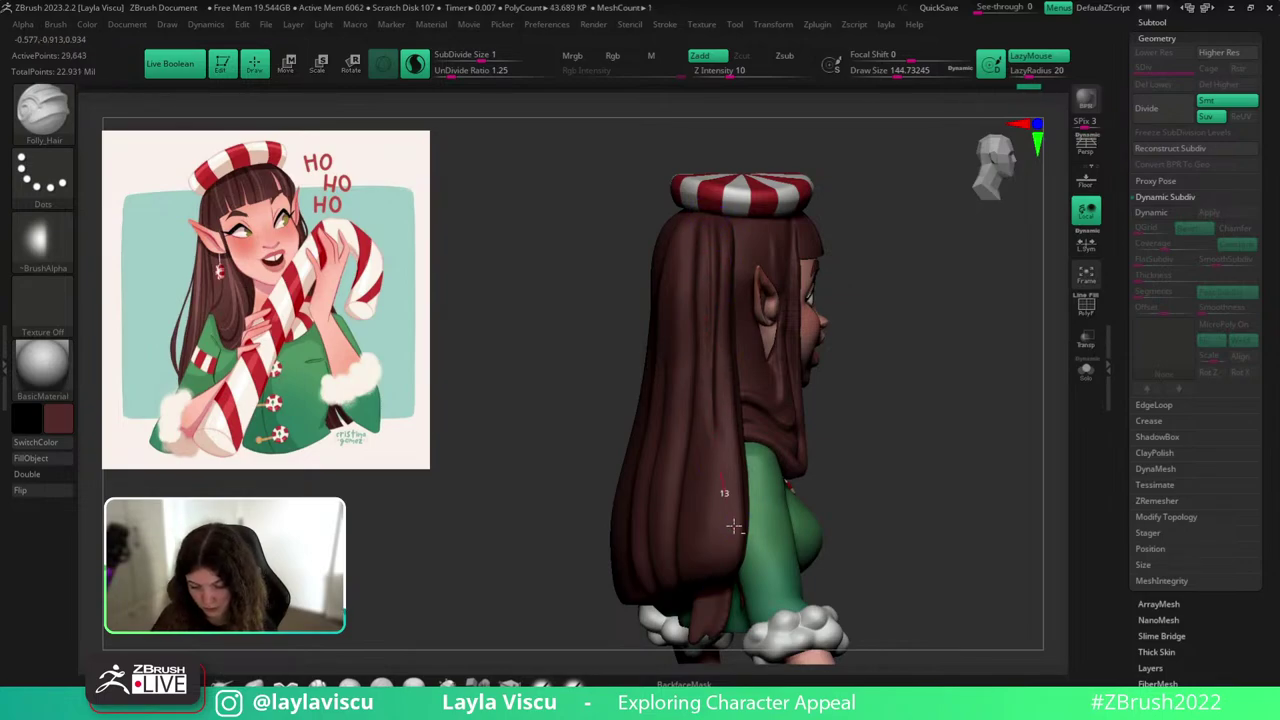
# Rework the long strand lines behind the ear at draw size about 145, undoing unwanted strokes.
pyautogui.moveTo(707, 224)
pyautogui.mouseDown()
pyautogui.moveTo(720, 502)
pyautogui.moveTo(706, 395)
pyautogui.mouseUp()
pyautogui.hotkey('ctrl', 'z')
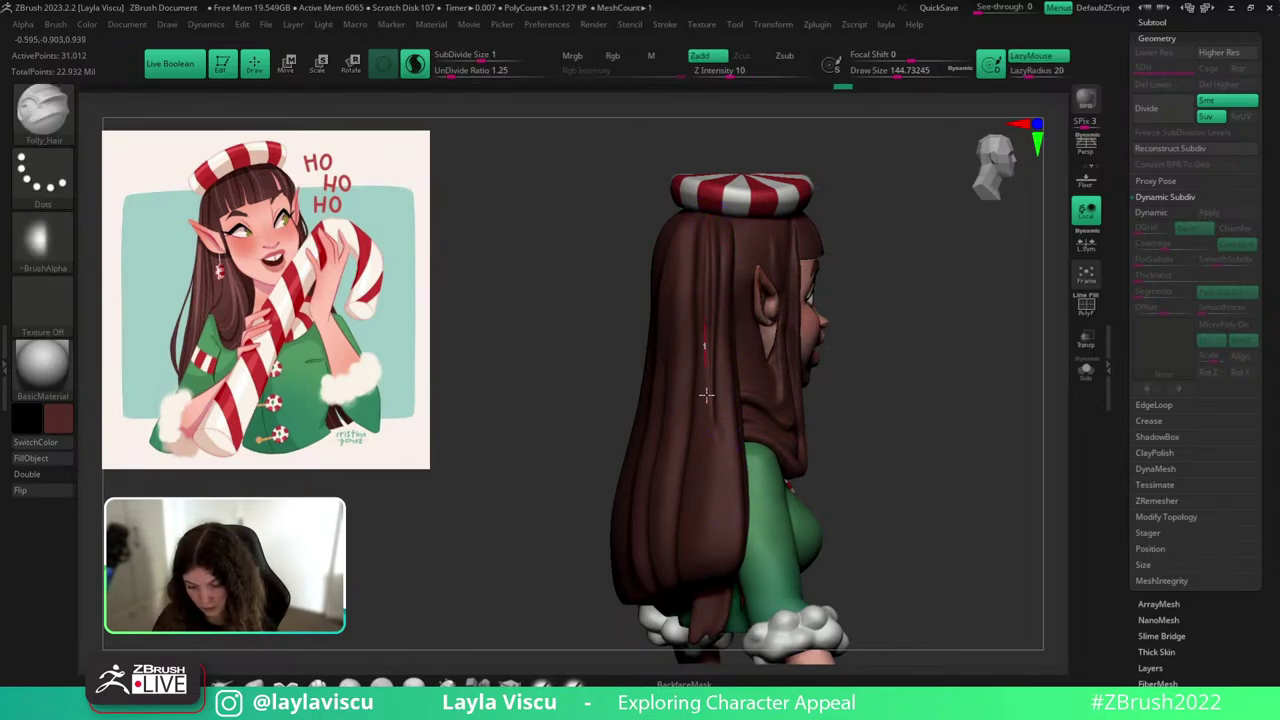
pyautogui.moveTo(885, 386)
pyautogui.mouseDown()
pyautogui.moveTo(914, 369)
pyautogui.moveTo(851, 403)
pyautogui.moveTo(925, 416)
pyautogui.mouseUp()
pyautogui.hotkey('ctrl', 'z')
pyautogui.moveTo(727, 448); pyautogui.dragTo(720, 580)
pyautogui.moveTo(867, 449); pyautogui.dragTo(876, 385)
pyautogui.hotkey('ctrl', 'z')
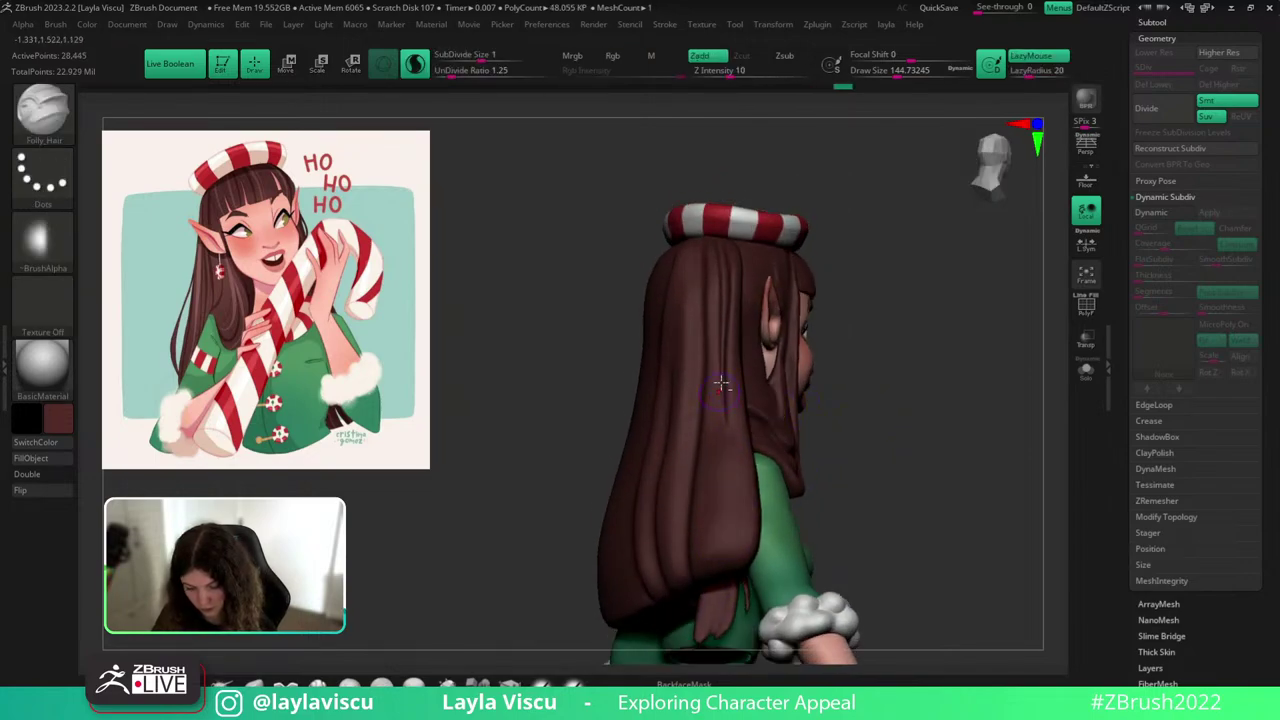
# Extend the strand lines through the lower back hair to its ends, undoing unwanted strokes.
pyautogui.moveTo(725, 475); pyautogui.dragTo(703, 617)
pyautogui.moveTo(898, 416); pyautogui.dragTo(870, 384)
pyautogui.hotkey('ctrl', 'z')
pyautogui.moveTo(726, 405); pyautogui.dragTo(728, 472)
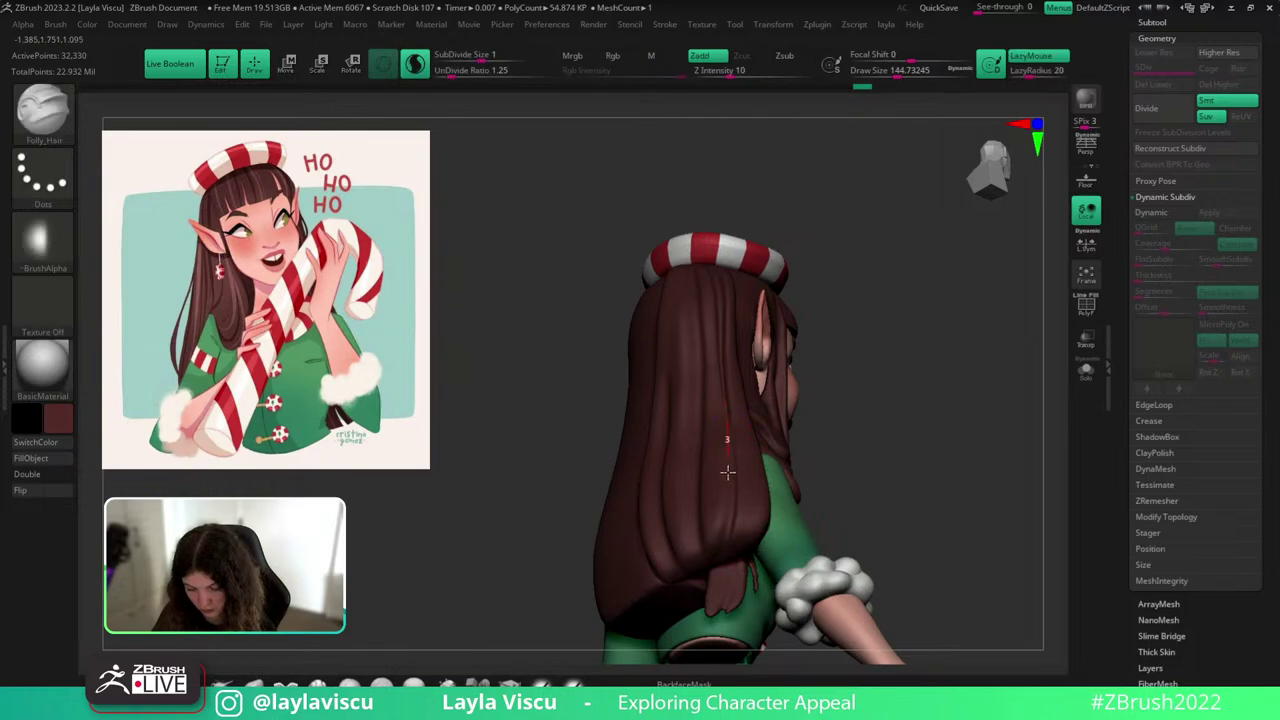
pyautogui.moveTo(714, 562); pyautogui.dragTo(711, 574)
pyautogui.moveTo(872, 428)
pyautogui.mouseDown()
pyautogui.moveTo(842, 404)
pyautogui.moveTo(937, 411)
pyautogui.moveTo(911, 323)
pyautogui.moveTo(954, 406)
pyautogui.moveTo(942, 422)
pyautogui.mouseUp()
pyautogui.hotkey('ctrl', 'z')
# Adjust the outer edge of the back hair with the Move brush at draw size about 344 and review the character.
pyautogui.keyDown('ctrl'); pyautogui.moveTo(738, 412); pyautogui.dragTo(712, 480, button='right'); pyautogui.keyUp('ctrl')
pyautogui.click(254, 684)
pyautogui.press('s')
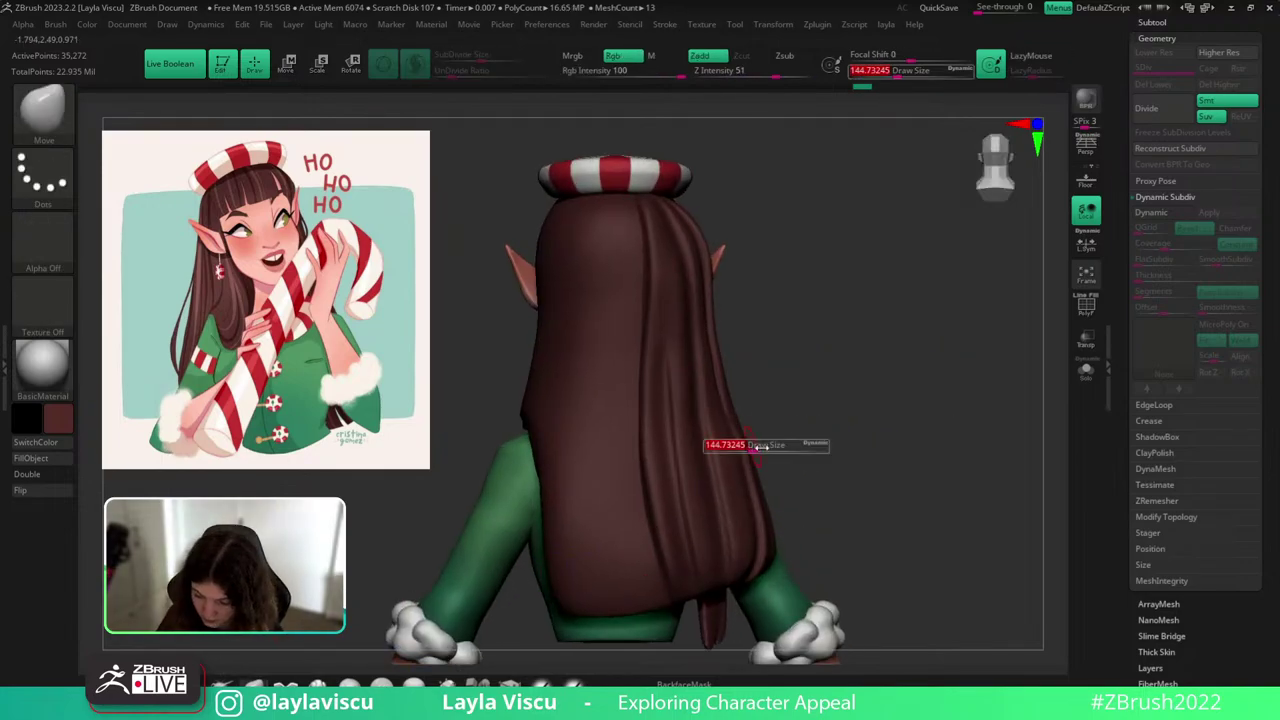
pyautogui.moveTo(756, 448); pyautogui.dragTo(771, 449)
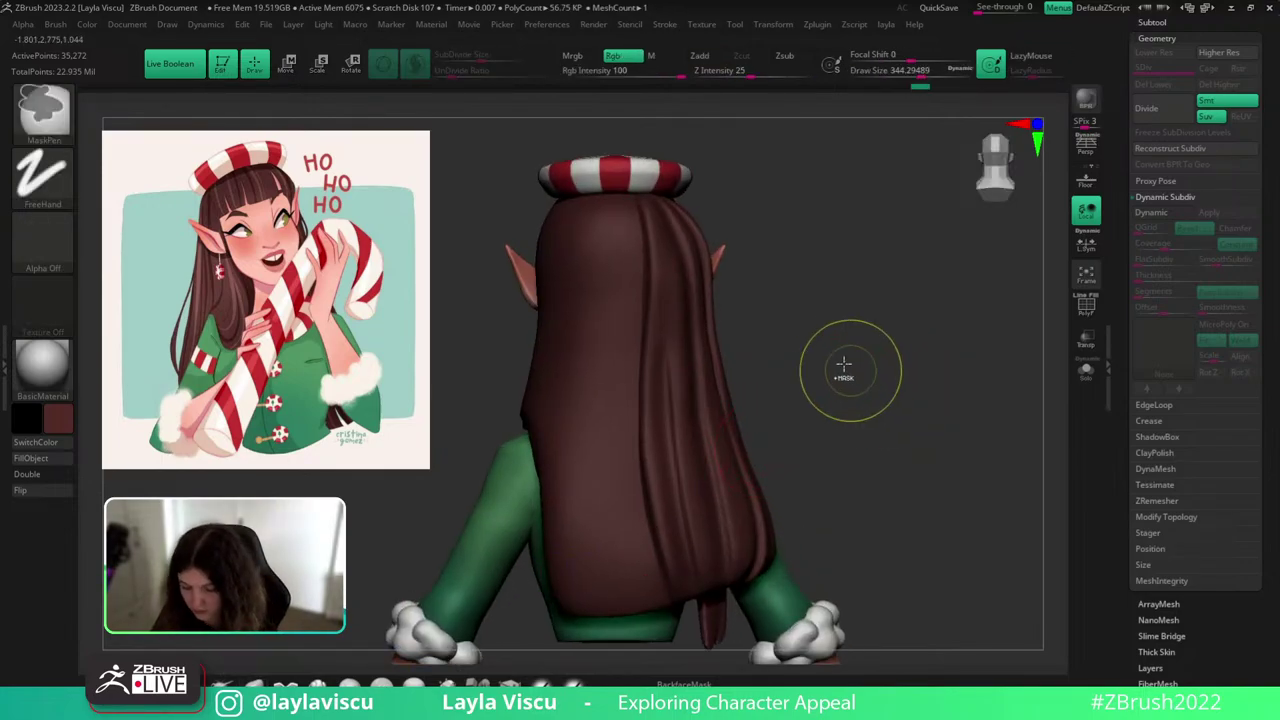
pyautogui.moveTo(846, 366); pyautogui.dragTo(1011, 415)
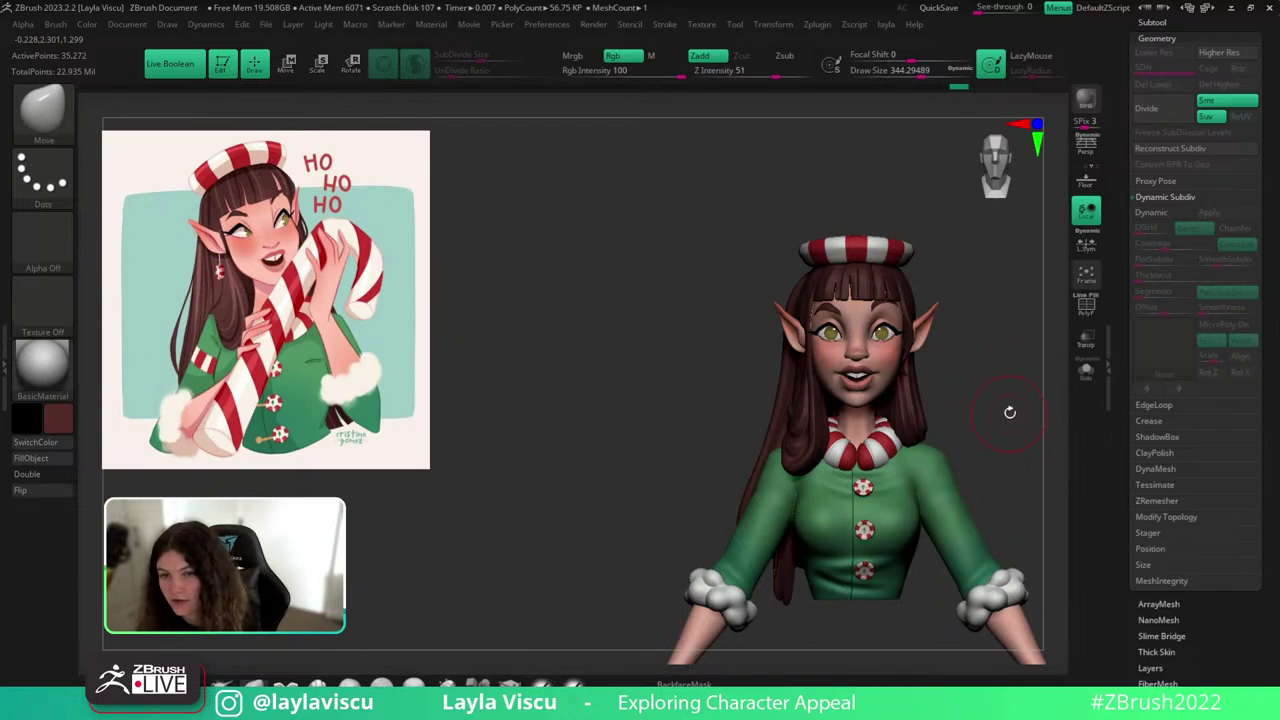
pyautogui.moveTo(1005, 400)
pyautogui.mouseDown()
pyautogui.moveTo(1045, 393)
pyautogui.moveTo(1018, 397)
pyautogui.mouseUp()
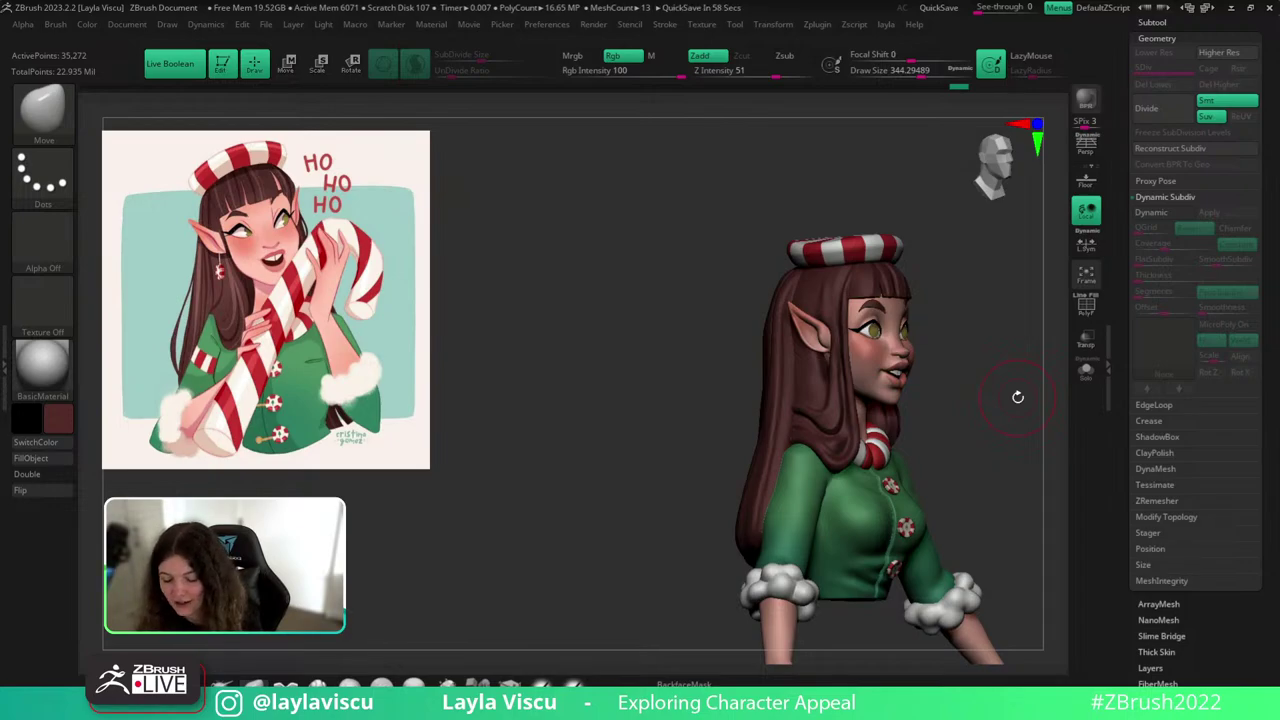
pyautogui.moveTo(1018, 397); pyautogui.dragTo(975, 378)
# Reshape the upper outline of the back hair between the hat and the ear with the Move brush, raising draw size to about 460.
pyautogui.keyDown('ctrl'); pyautogui.moveTo(771, 297); pyautogui.dragTo(765, 312, button='right'); pyautogui.keyUp('ctrl')
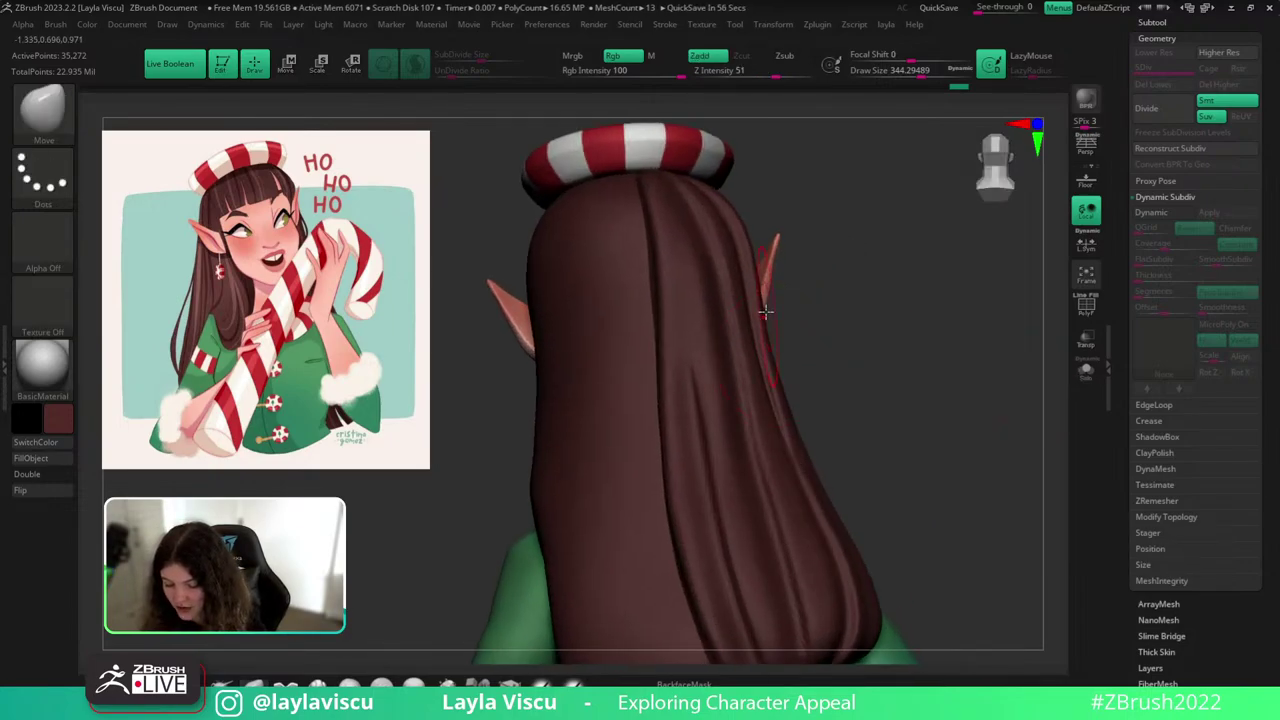
pyautogui.moveTo(743, 233)
pyautogui.mouseDown()
pyautogui.moveTo(752, 212)
pyautogui.moveTo(752, 231)
pyautogui.moveTo(735, 233)
pyautogui.mouseUp()
pyautogui.press('s')
pyautogui.moveTo(893, 254)
pyautogui.keyDown('alt'); pyautogui.mouseDown()
pyautogui.moveTo(923, 323)
pyautogui.moveTo(740, 350)
pyautogui.mouseUp(); pyautogui.keyUp('alt')
pyautogui.moveTo(634, 451); pyautogui.dragTo(642, 428)
pyautogui.press('s')
pyautogui.moveTo(752, 324); pyautogui.dragTo(748, 324)
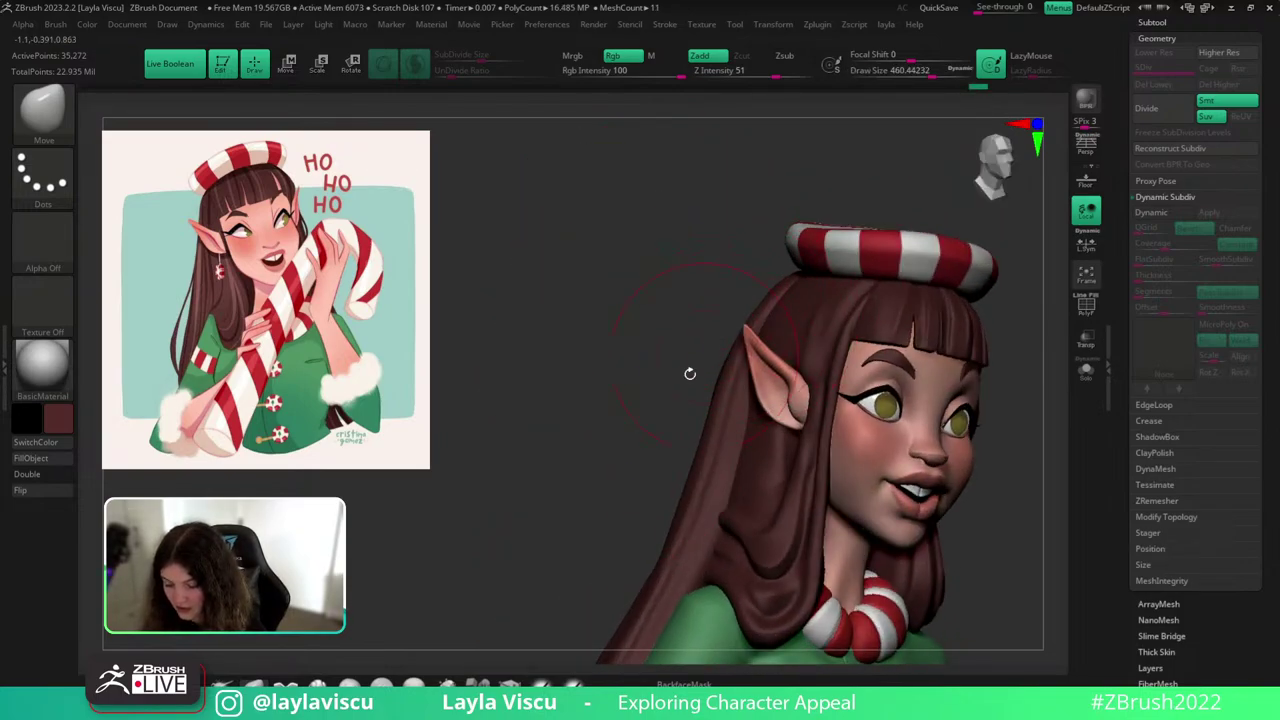
# Adjust the back hair's silhouette behind the ear at draw size about 460 and check it from the front and back.
pyautogui.keyDown('shift'); pyautogui.moveTo(690, 374); pyautogui.dragTo(702, 422); pyautogui.keyUp('shift')
pyautogui.keyDown('ctrl'); pyautogui.moveTo(711, 394); pyautogui.dragTo(715, 340, button='right'); pyautogui.keyUp('ctrl')
pyautogui.keyDown('alt'); pyautogui.moveTo(937, 351); pyautogui.dragTo(990, 326); pyautogui.keyUp('alt')
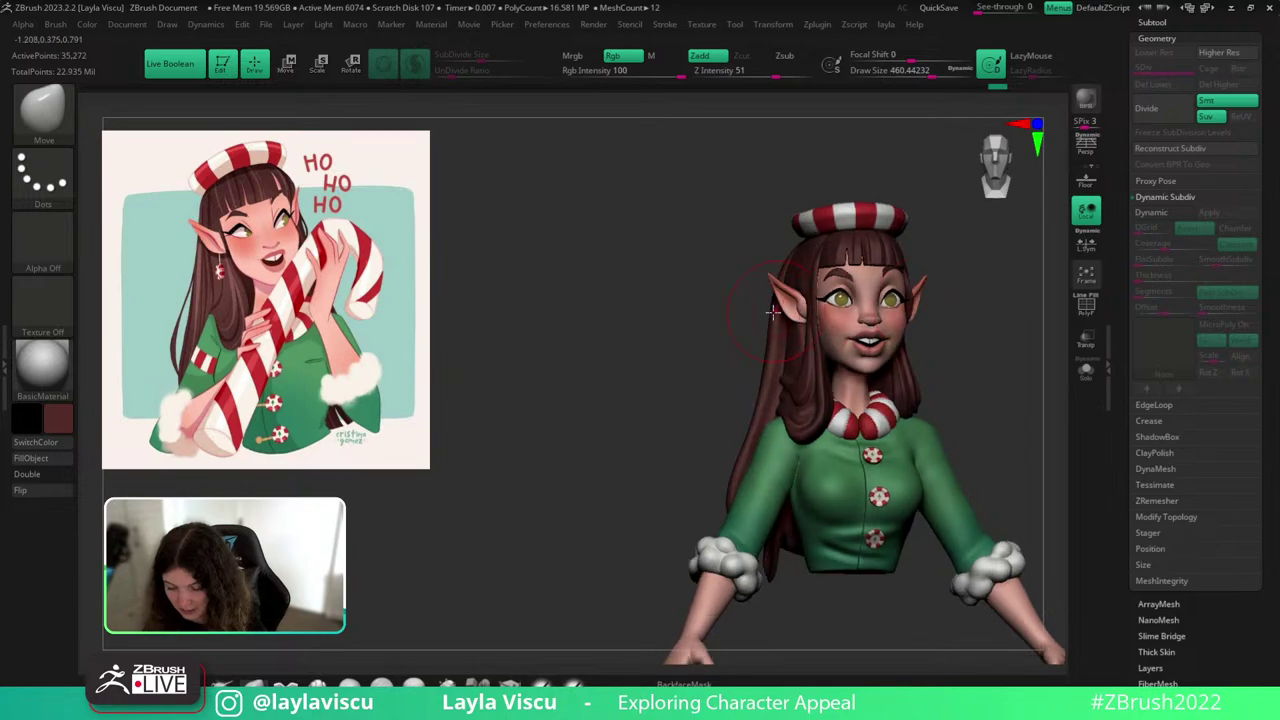
pyautogui.moveTo(749, 317); pyautogui.dragTo(873, 456)
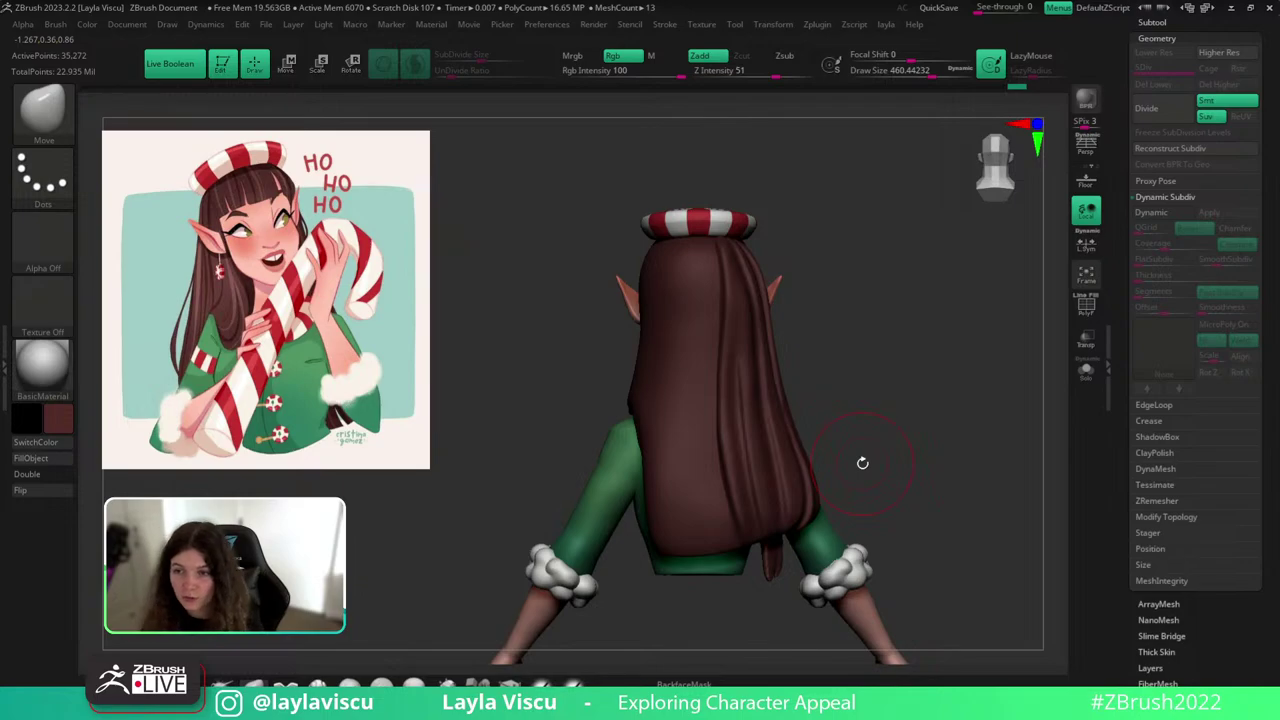
pyautogui.moveTo(900, 328); pyautogui.dragTo(806, 277)
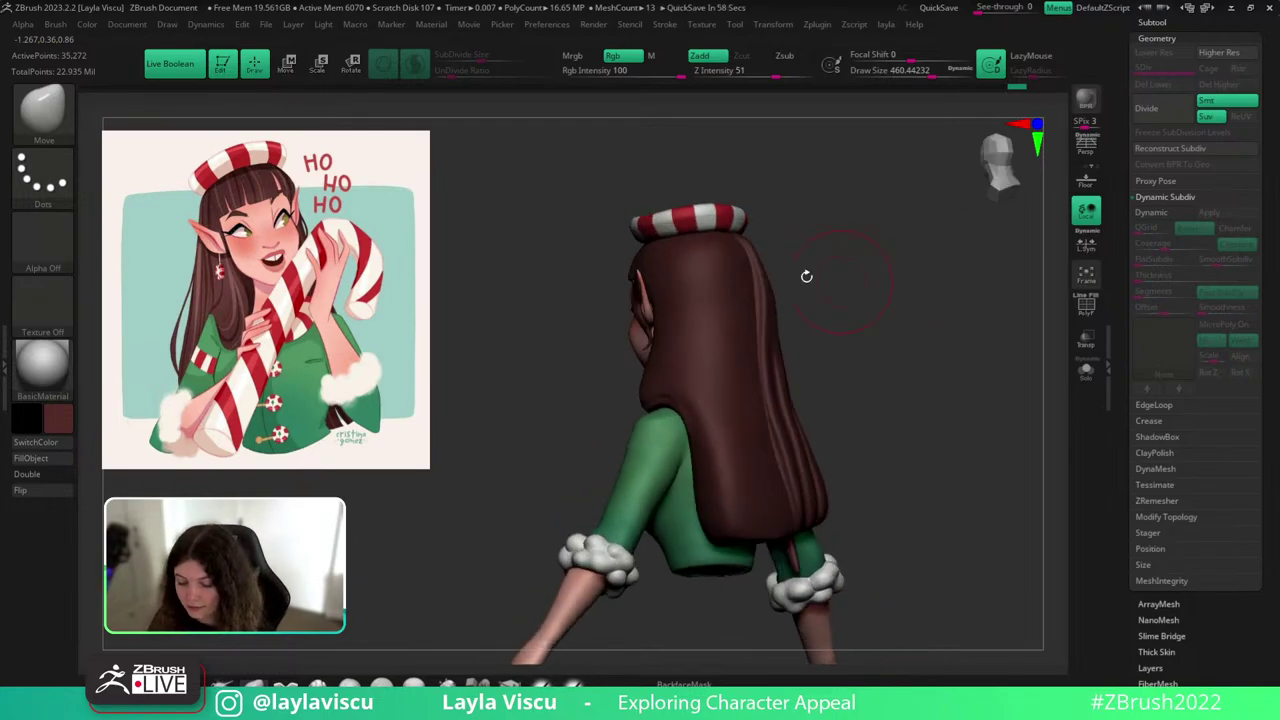
pyautogui.moveTo(874, 323); pyautogui.dragTo(951, 407)
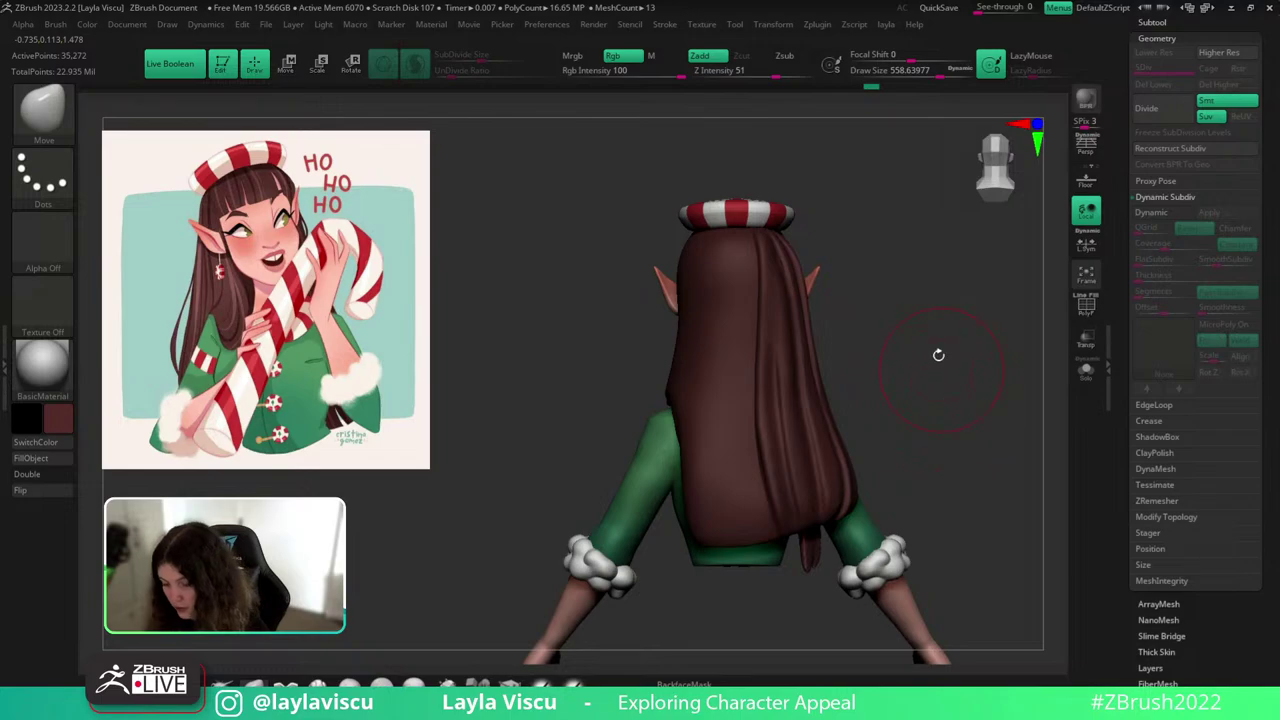
# Adjust the top of the back hair just below the hat with the Move brush at draw size about 437.
pyautogui.moveTo(938, 355); pyautogui.dragTo(936, 390)
pyautogui.press('s')
pyautogui.moveTo(763, 227); pyautogui.dragTo(754, 223)
pyautogui.moveTo(936, 298); pyautogui.dragTo(946, 442)
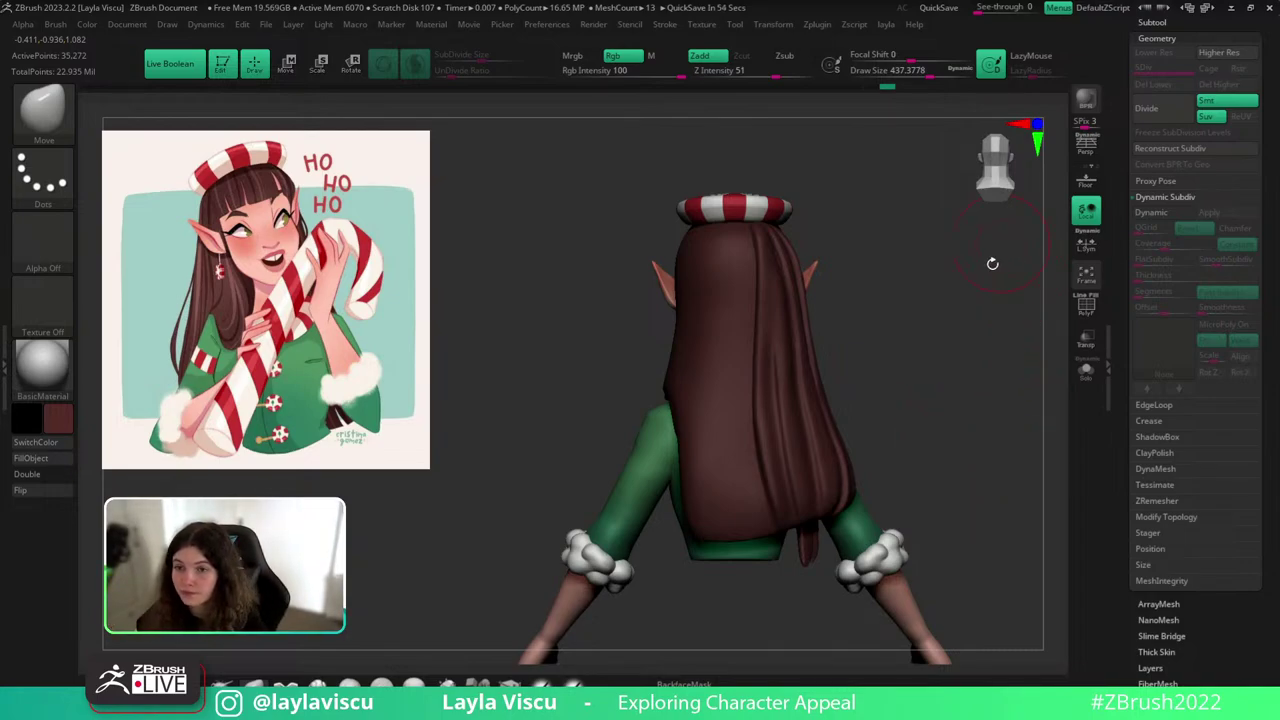
pyautogui.moveTo(943, 411); pyautogui.dragTo(993, 394)
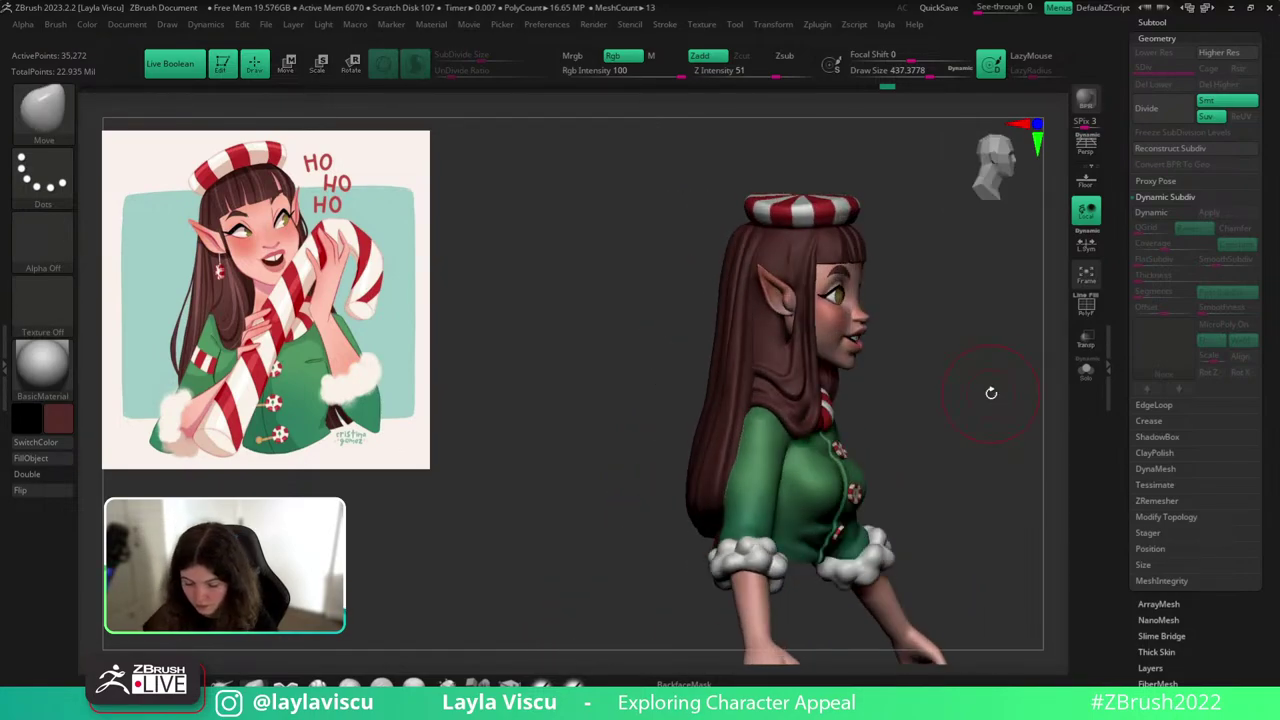
# Select the front hair subtool, choose the Folly_Hair brush and smooth the hair above the ear at draw size about 158.
pyautogui.keyDown('alt'); pyautogui.click(767, 330); pyautogui.keyUp('alt')
pyautogui.press('b')
pyautogui.press('f')
pyautogui.press('h')
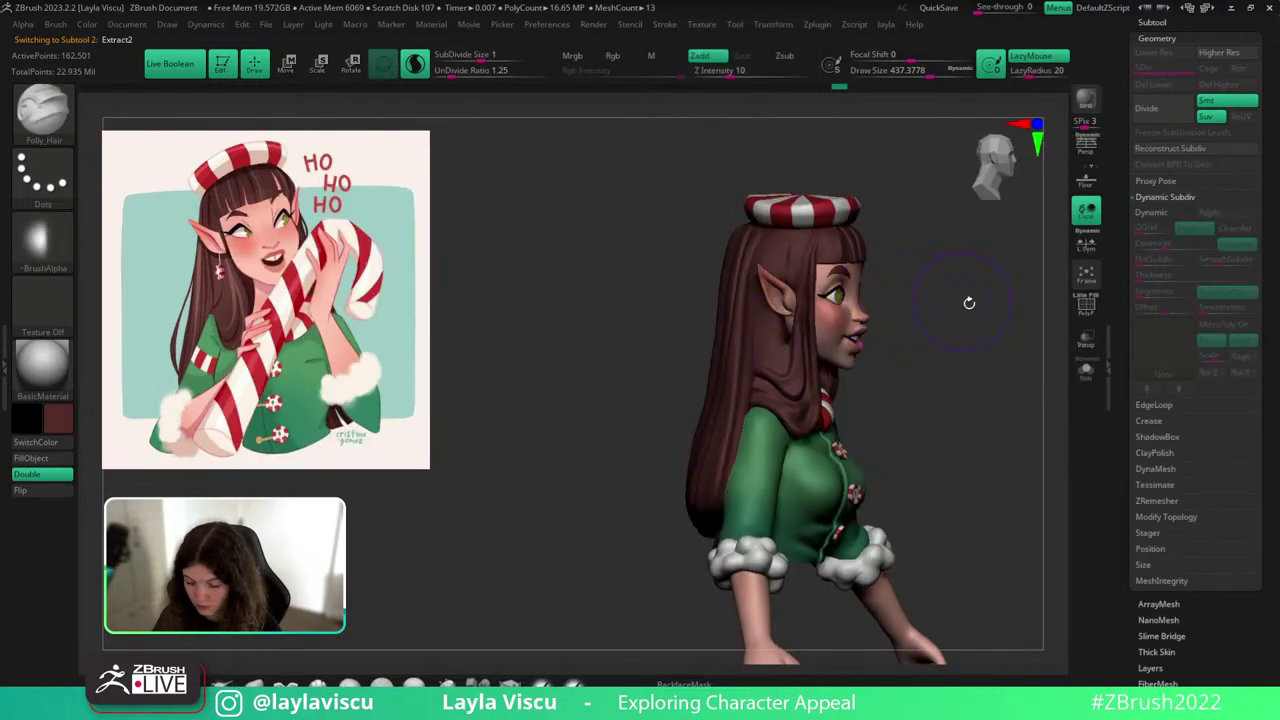
pyautogui.moveTo(969, 302); pyautogui.dragTo(862, 316)
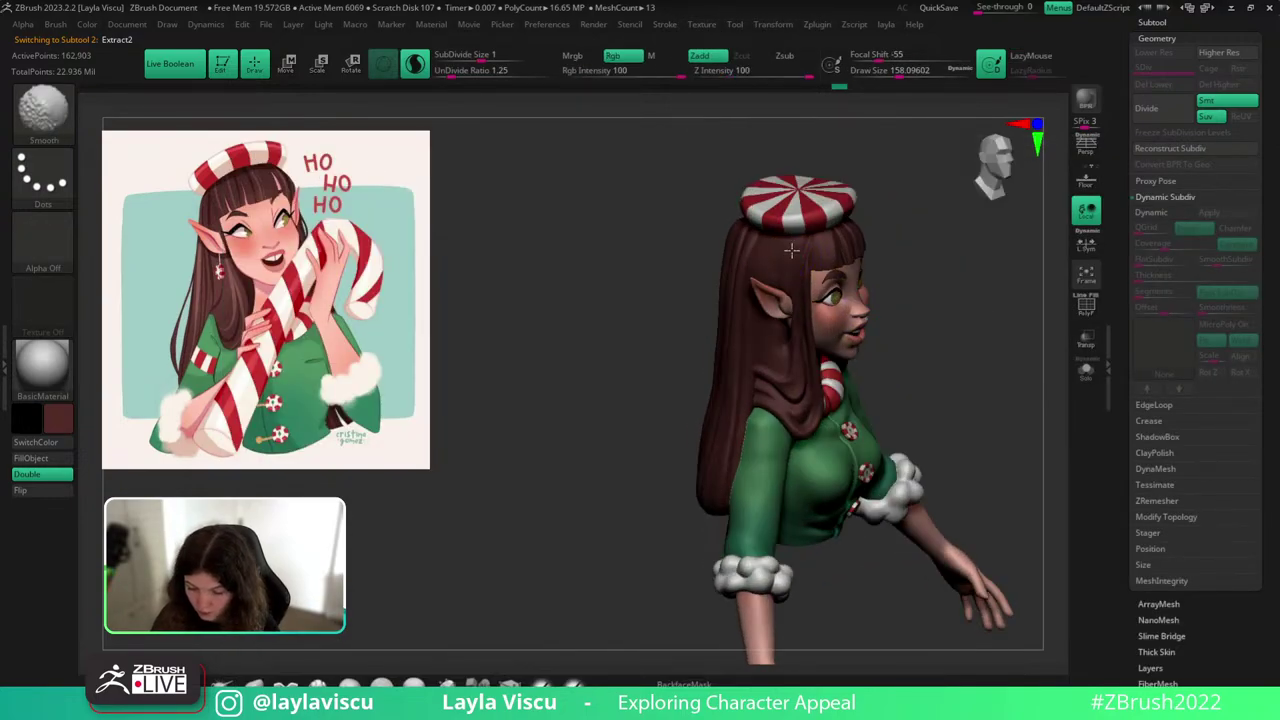
pyautogui.moveTo(874, 250)
pyautogui.mouseDown()
pyautogui.moveTo(869, 226)
pyautogui.moveTo(860, 262)
pyautogui.mouseUp()
pyautogui.keyDown('shift'); pyautogui.moveTo(777, 263); pyautogui.dragTo(782, 268); pyautogui.keyUp('shift')
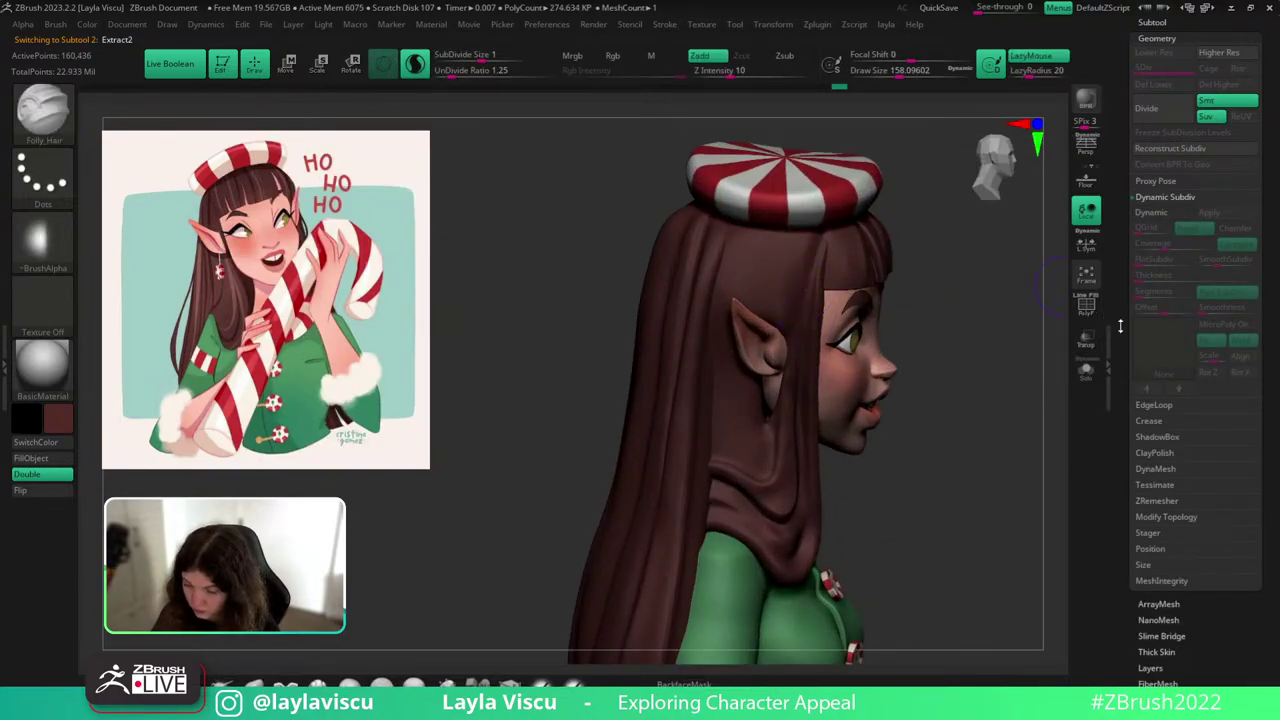
# Sculpt a strand line on the front hair from behind the ear up to the hat, isolating the hair to inspect it.
pyautogui.click(1087, 372)
pyautogui.click(1087, 372)
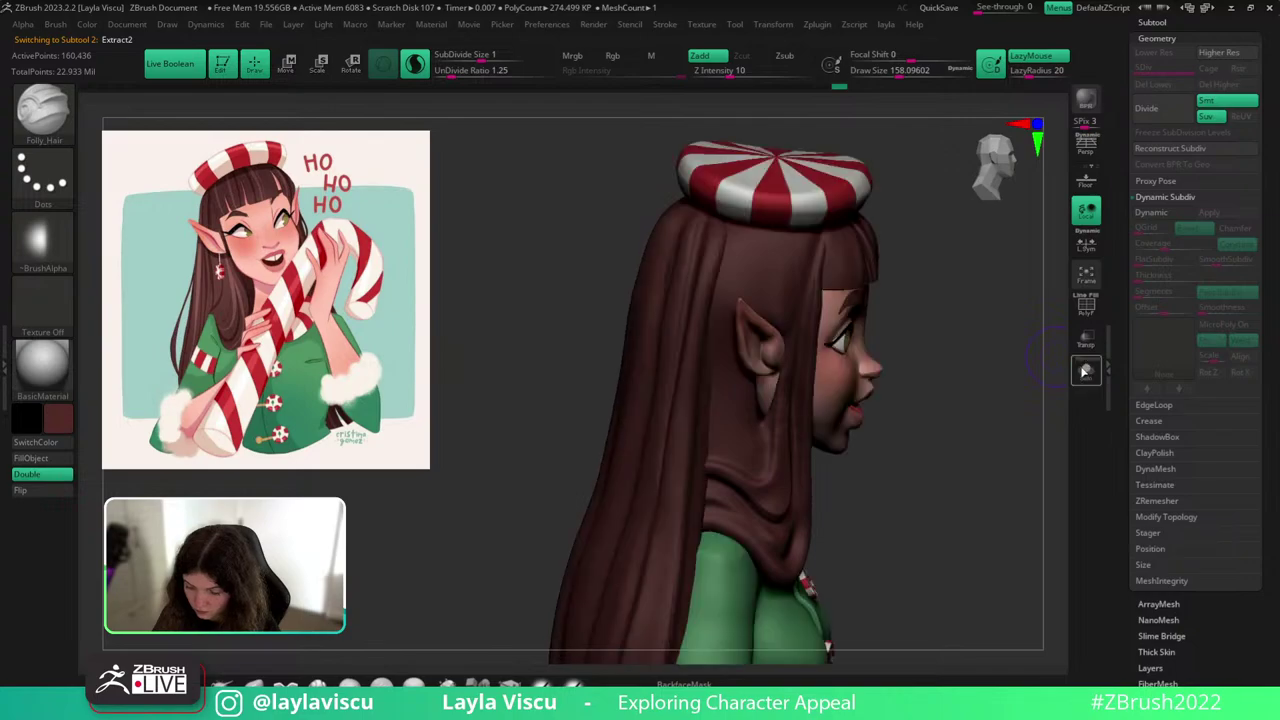
pyautogui.click(1087, 372)
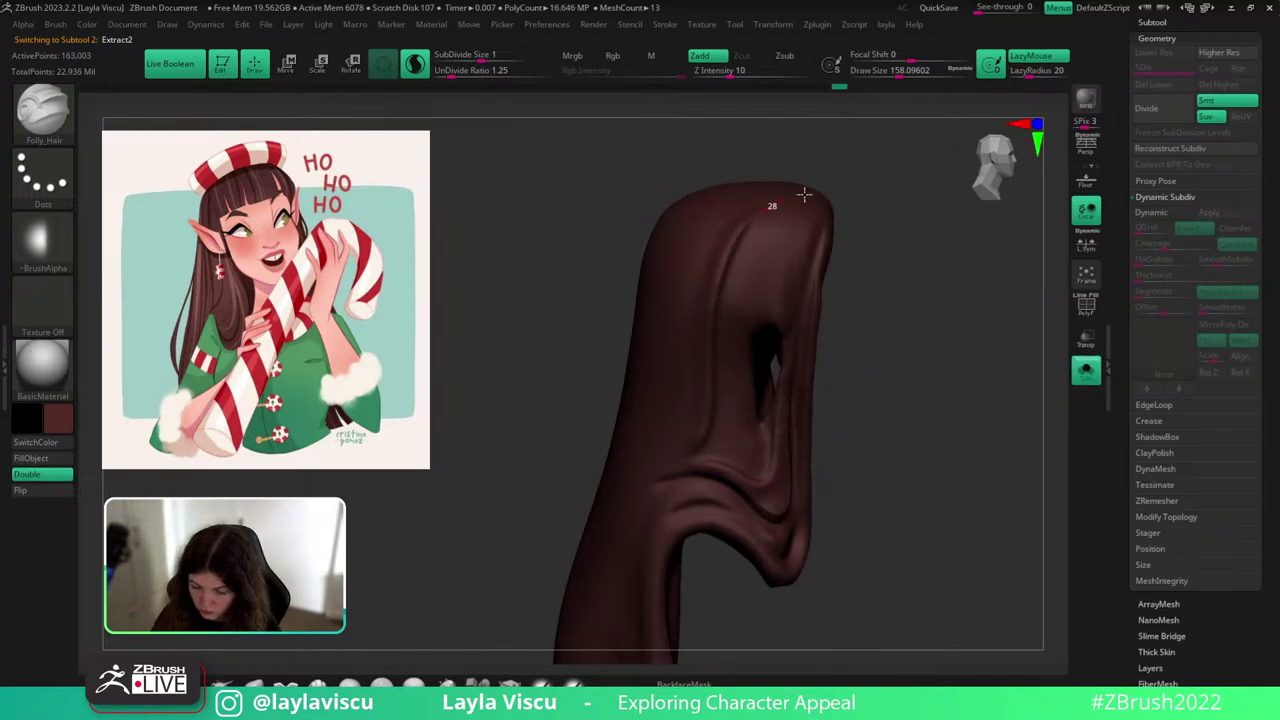
pyautogui.click(1084, 374)
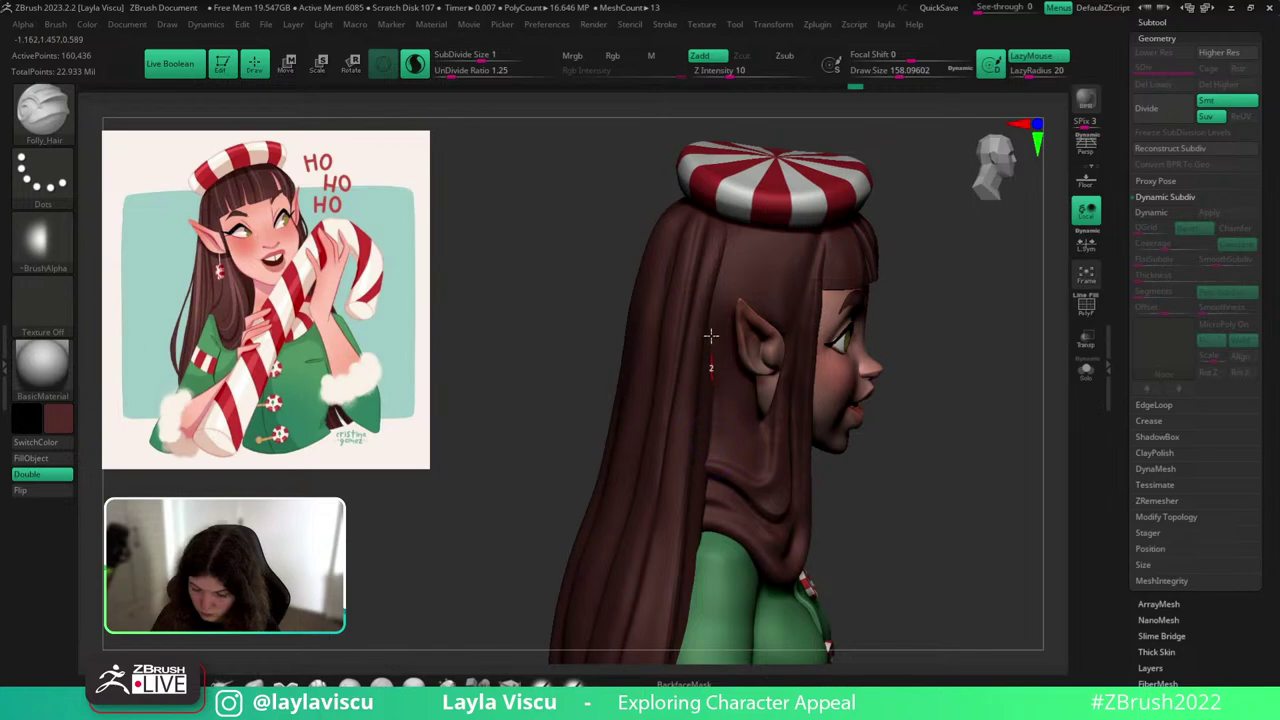
pyautogui.moveTo(711, 336); pyautogui.dragTo(738, 230)
# Add a Folly_Hair stroke to the back hair along its seam with the front hair behind the ear.
pyautogui.moveTo(934, 276); pyautogui.dragTo(910, 275)
pyautogui.keyDown('alt'); pyautogui.click(692, 437); pyautogui.keyUp('alt')
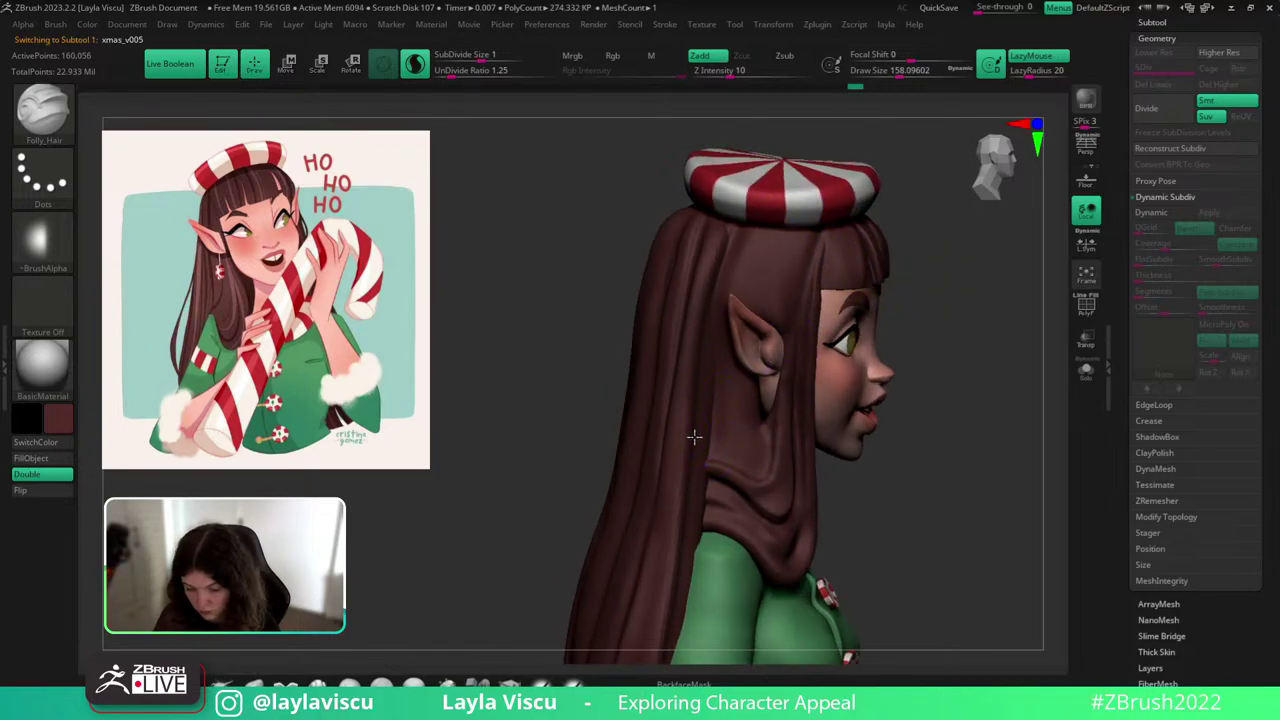
pyautogui.moveTo(696, 525); pyautogui.dragTo(707, 400)
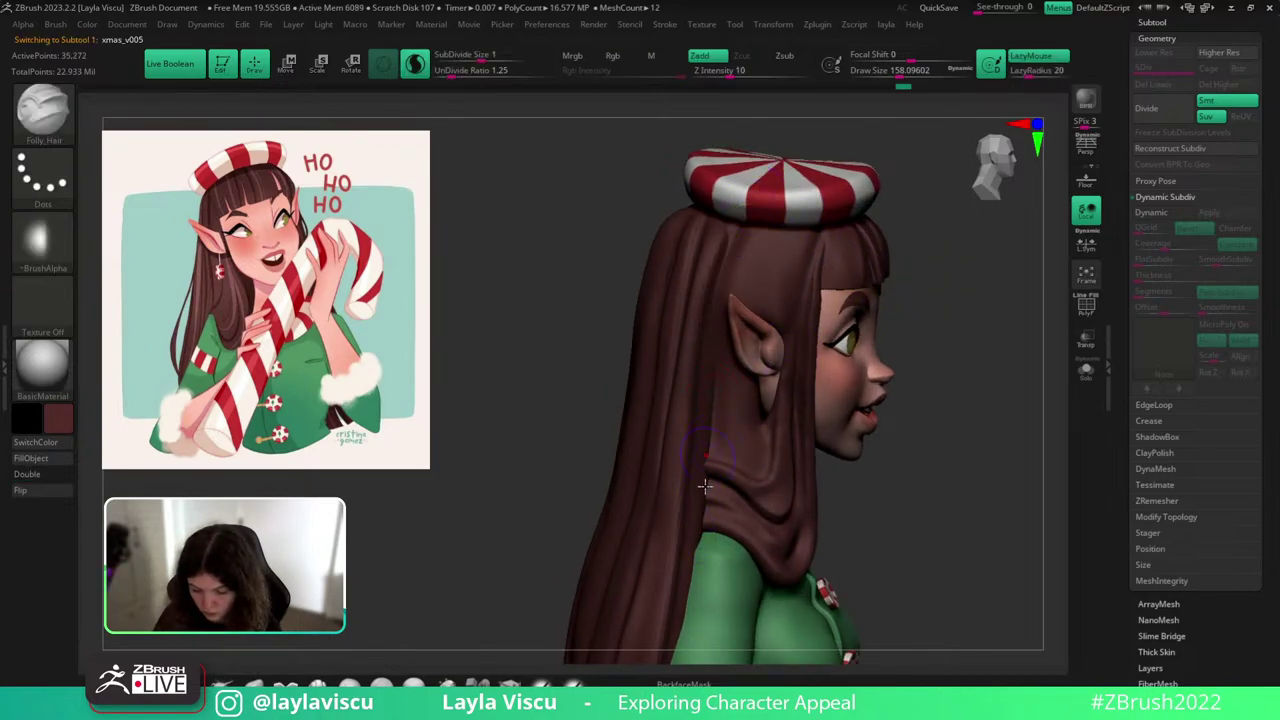
pyautogui.moveTo(946, 249); pyautogui.dragTo(914, 277)
# Isolate the front hair, sculpt a strand line behind the ear opening and smooth it down.
pyautogui.keyDown('alt'); pyautogui.click(717, 428); pyautogui.keyUp('alt')
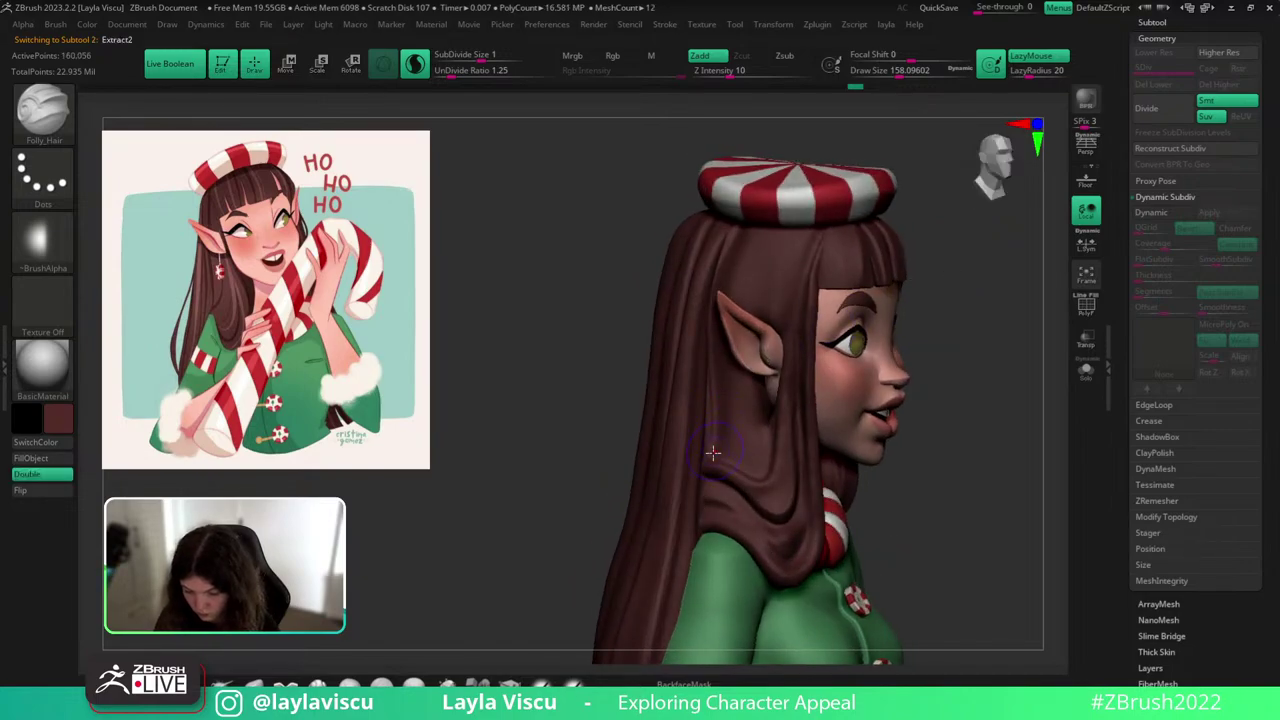
pyautogui.click(1086, 371)
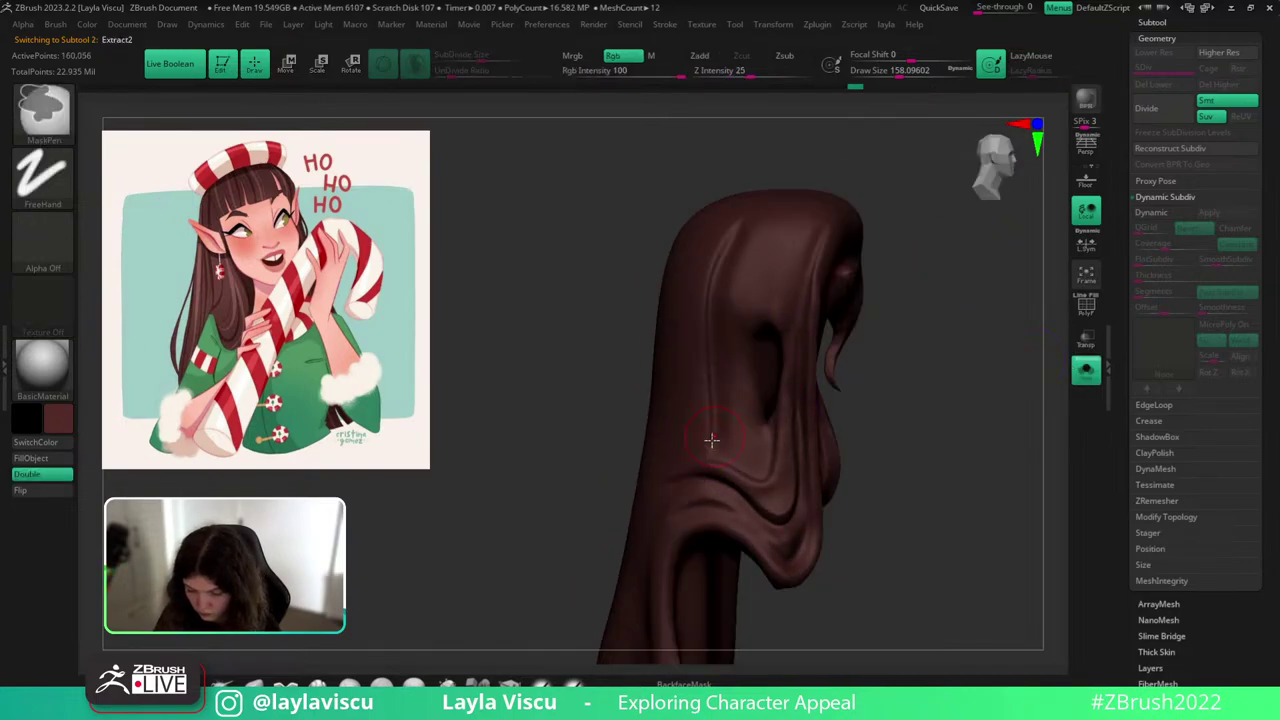
pyautogui.moveTo(711, 450)
pyautogui.mouseDown()
pyautogui.moveTo(719, 281)
pyautogui.moveTo(747, 226)
pyautogui.mouseUp()
pyautogui.moveTo(869, 191); pyautogui.dragTo(890, 198)
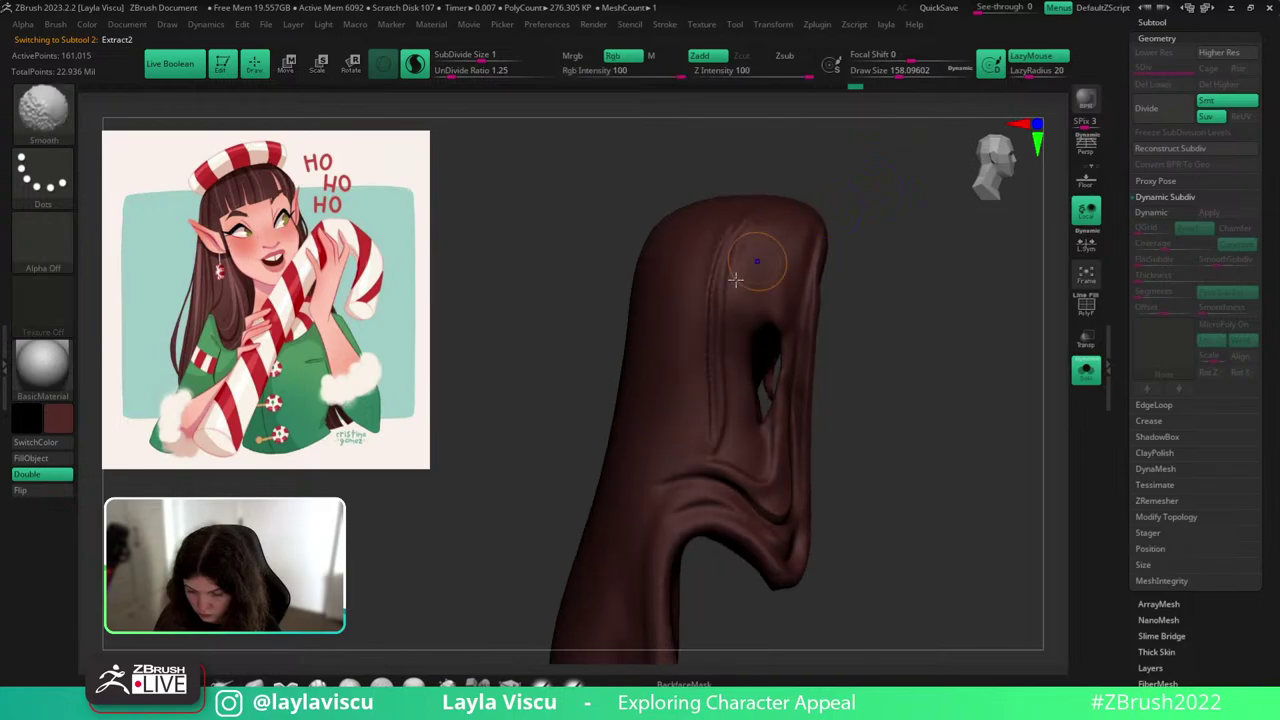
pyautogui.keyDown('shift'); pyautogui.moveTo(707, 385); pyautogui.dragTo(707, 440); pyautogui.keyUp('shift')
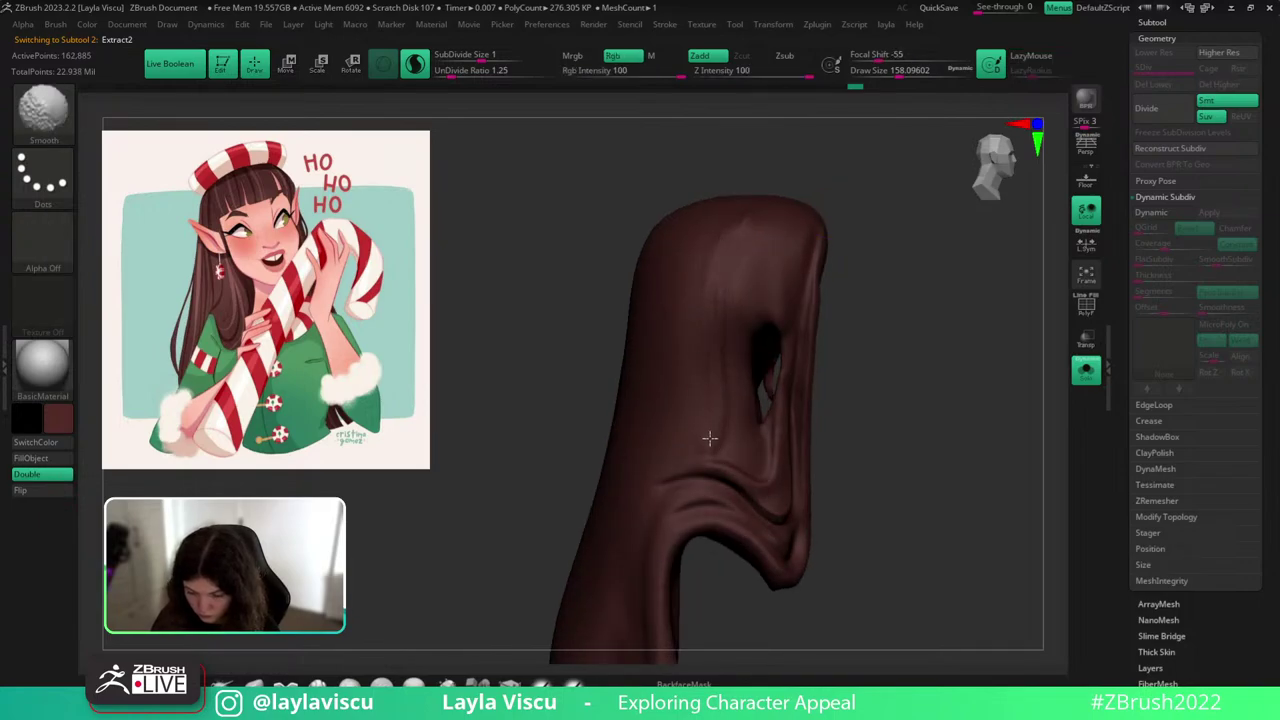
# Resculpt the strand line behind the ear up to the hat, undoing one stroke and drawing it again.
pyautogui.hotkey('shift', 'f')
pyautogui.hotkey('shift', 'f')
pyautogui.moveTo(704, 445); pyautogui.dragTo(756, 208)
pyautogui.click(1086, 372)
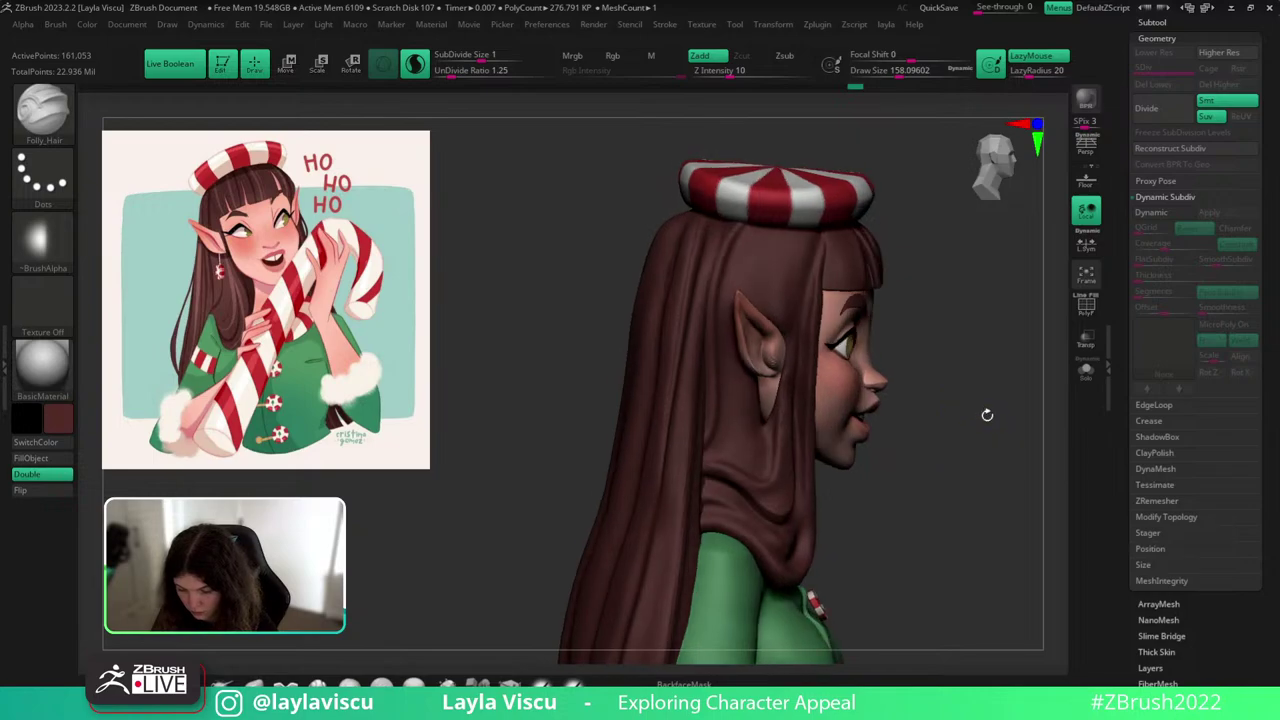
pyautogui.moveTo(711, 401); pyautogui.dragTo(765, 200)
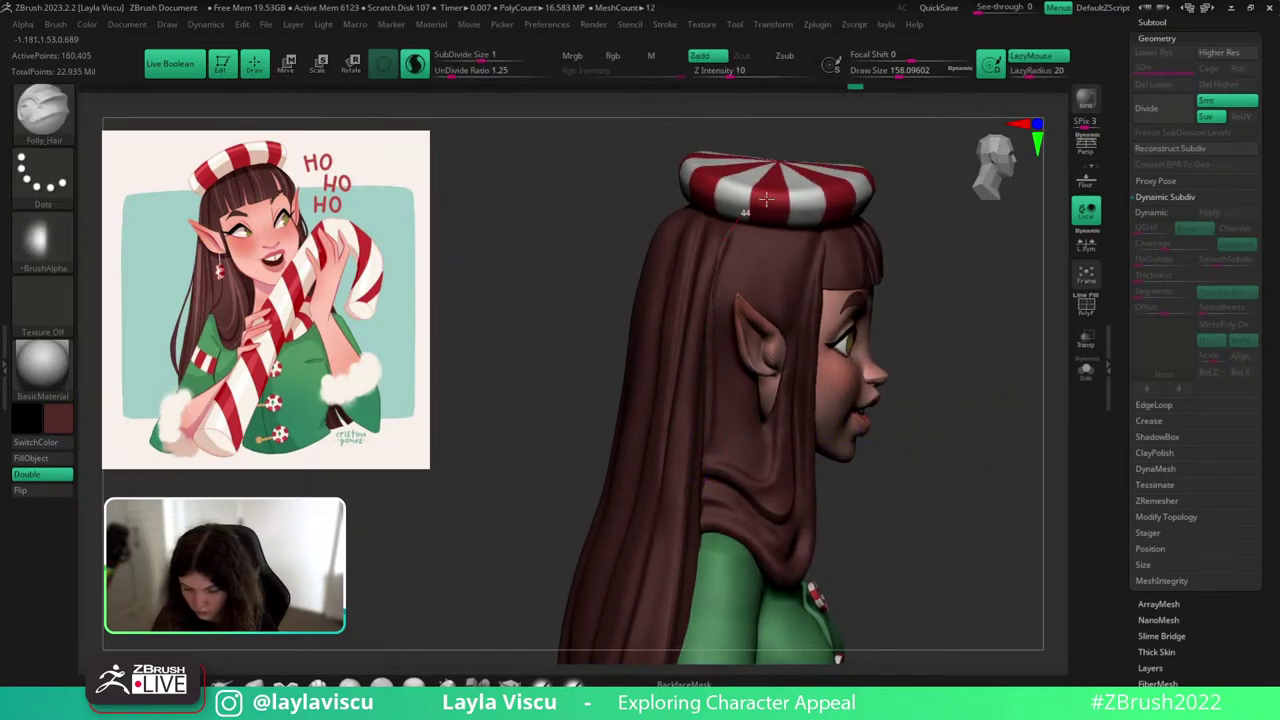
pyautogui.hotkey('ctrl', 'z')
pyautogui.moveTo(705, 452); pyautogui.dragTo(778, 188)
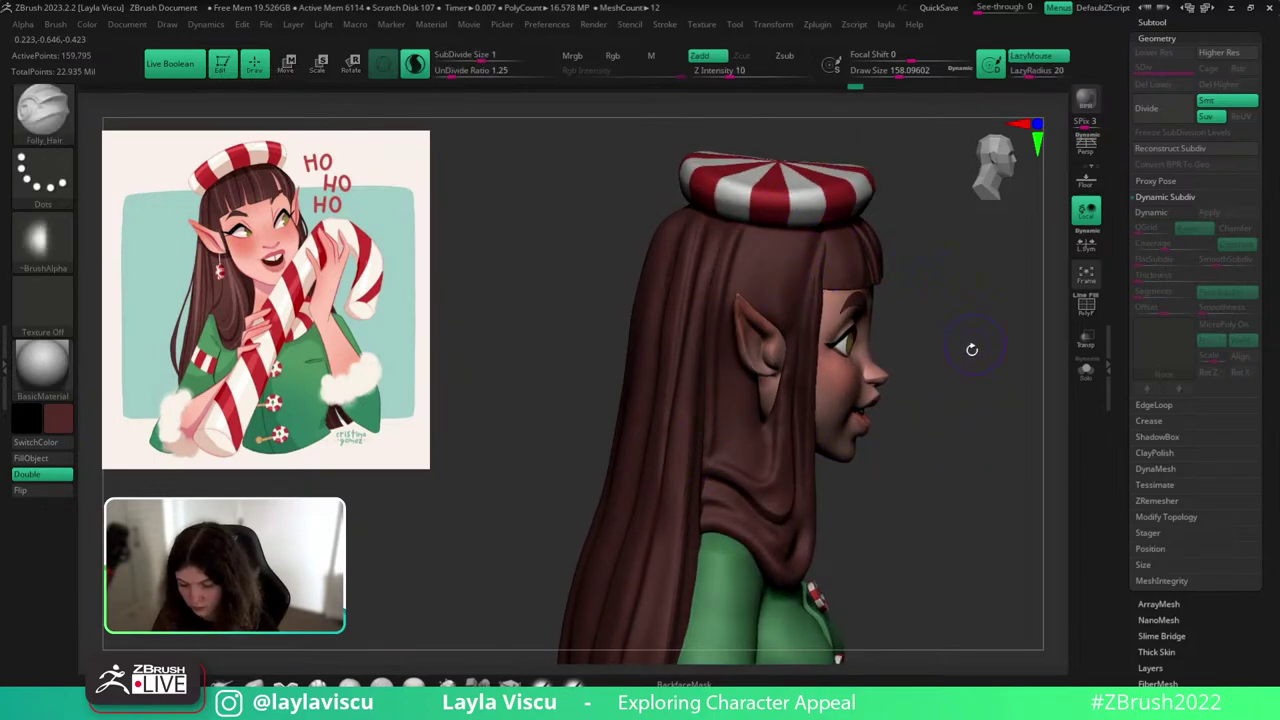
pyautogui.moveTo(972, 350); pyautogui.dragTo(999, 352)
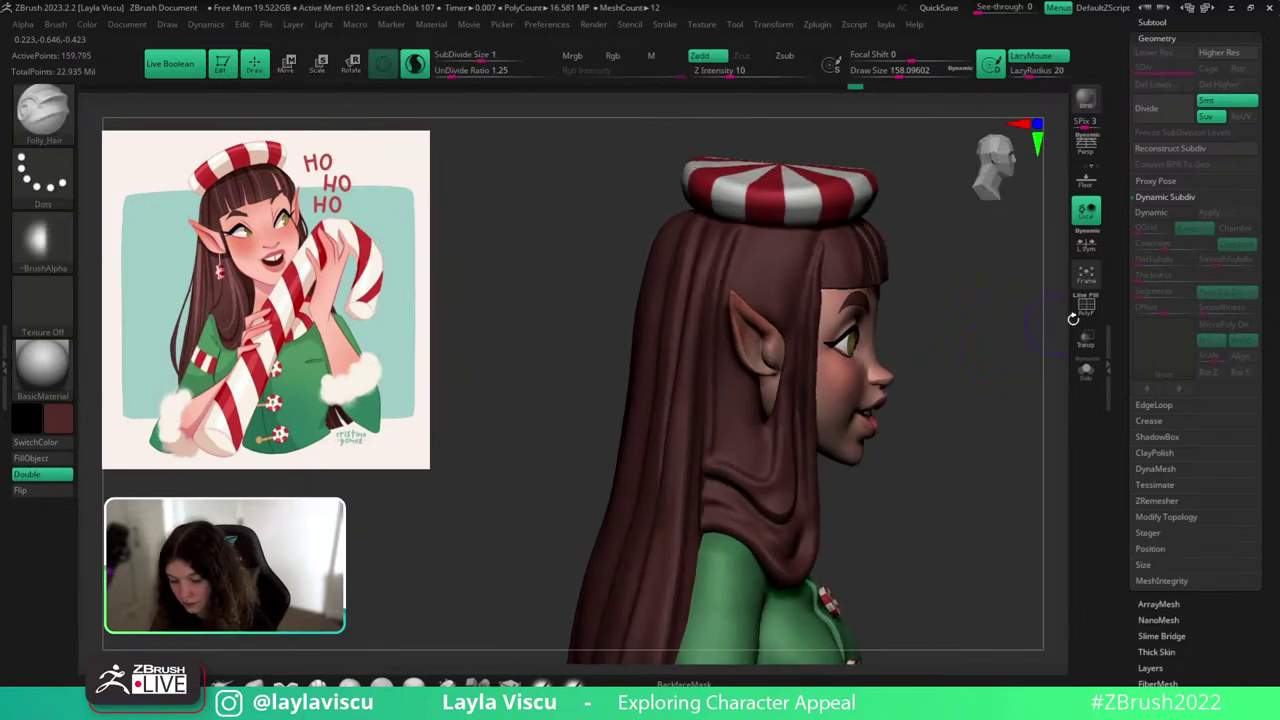
# Sculpt strands around the ear opening of the isolated front hair, reducing the Folly_Hair draw size to about 149.
pyautogui.click(1086, 372)
pyautogui.moveTo(832, 164); pyautogui.dragTo(900, 240)
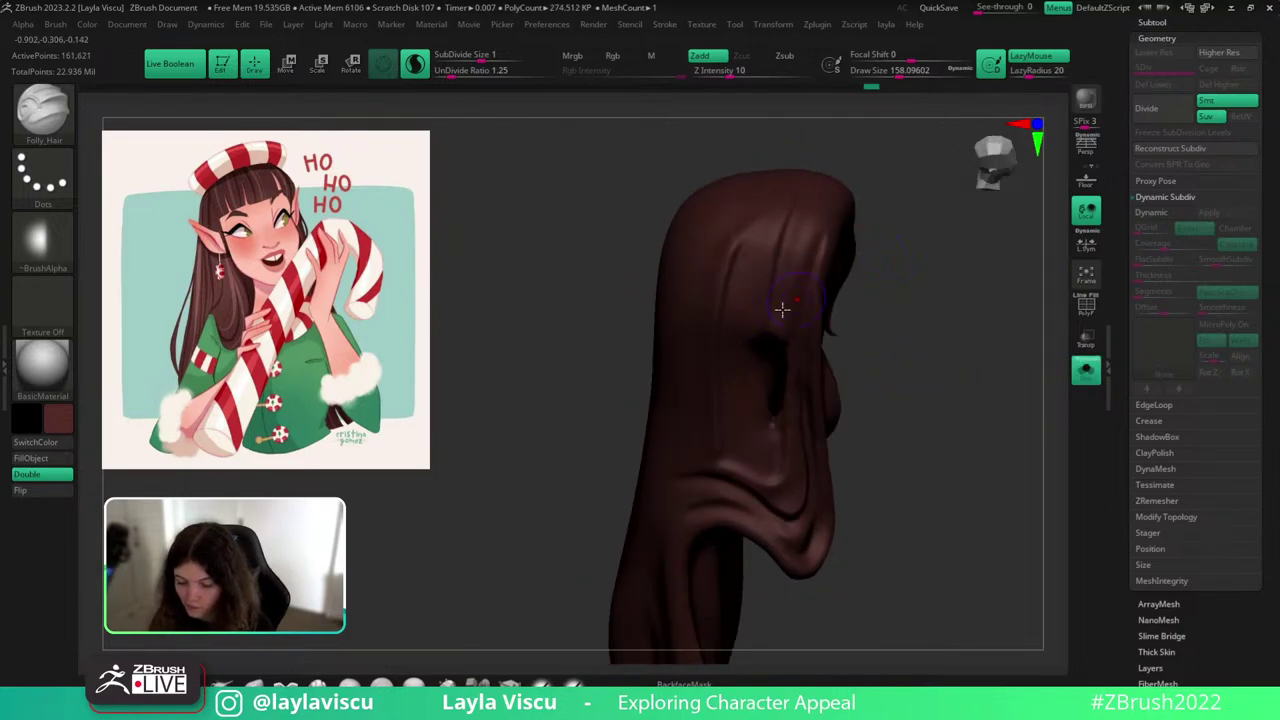
pyautogui.click(1087, 371)
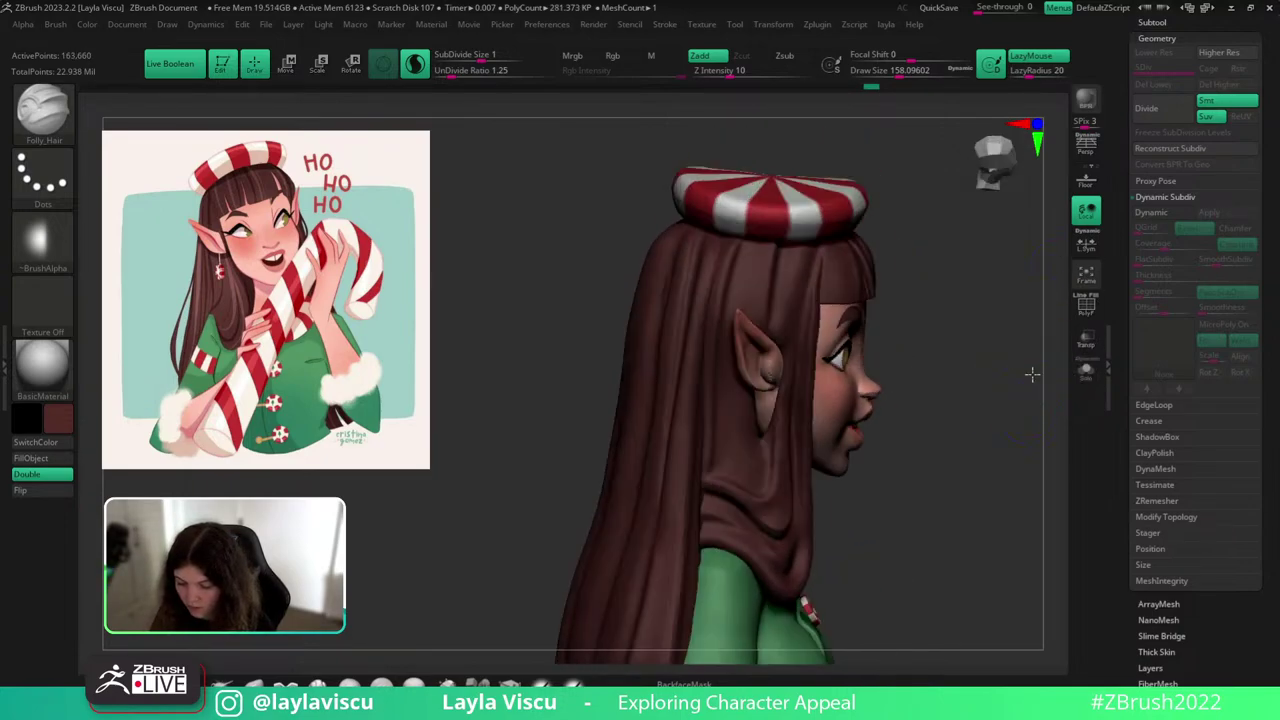
pyautogui.click(1087, 372)
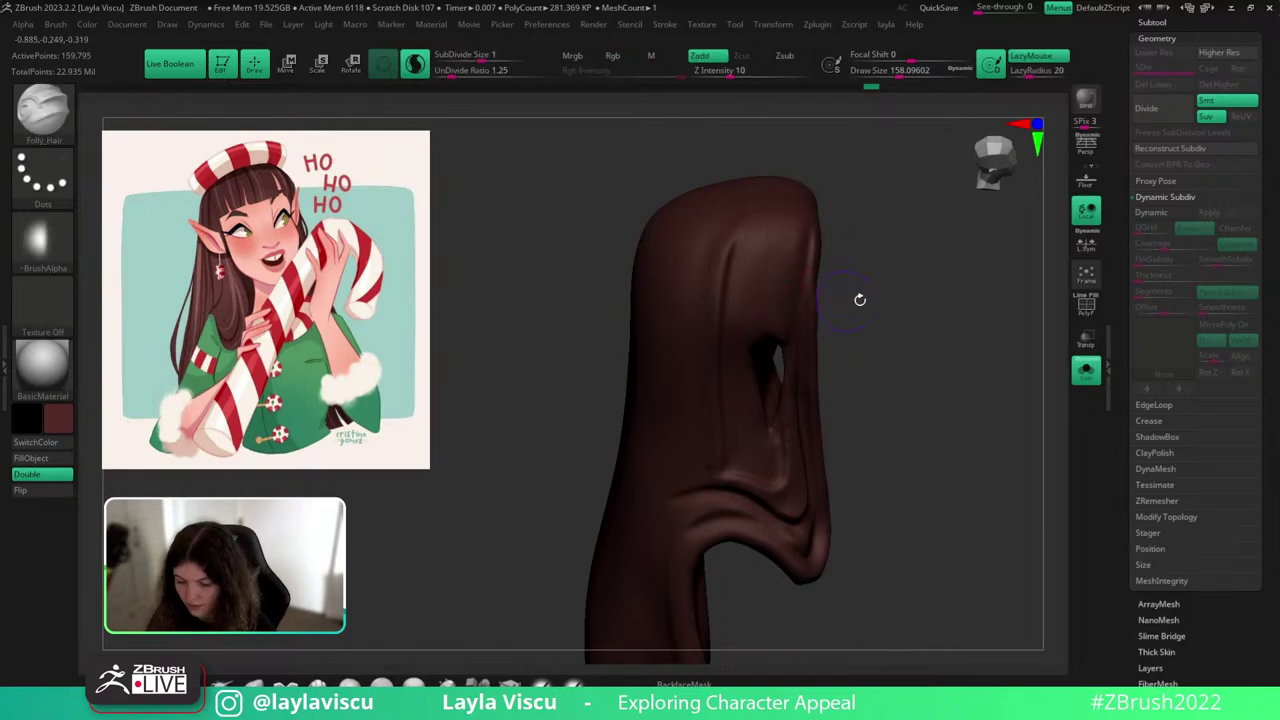
pyautogui.moveTo(862, 348); pyautogui.dragTo(836, 350)
pyautogui.press('s')
pyautogui.moveTo(771, 426)
pyautogui.mouseDown()
pyautogui.moveTo(757, 424)
pyautogui.moveTo(776, 407)
pyautogui.moveTo(766, 236)
pyautogui.moveTo(746, 345)
pyautogui.mouseUp()
# Add a Folly_Hair stroke from above the ear opening to the crown, comparing the isolated hair with the full character.
pyautogui.click(1087, 371)
pyautogui.click(1087, 371)
pyautogui.press('s')
pyautogui.click(1087, 371)
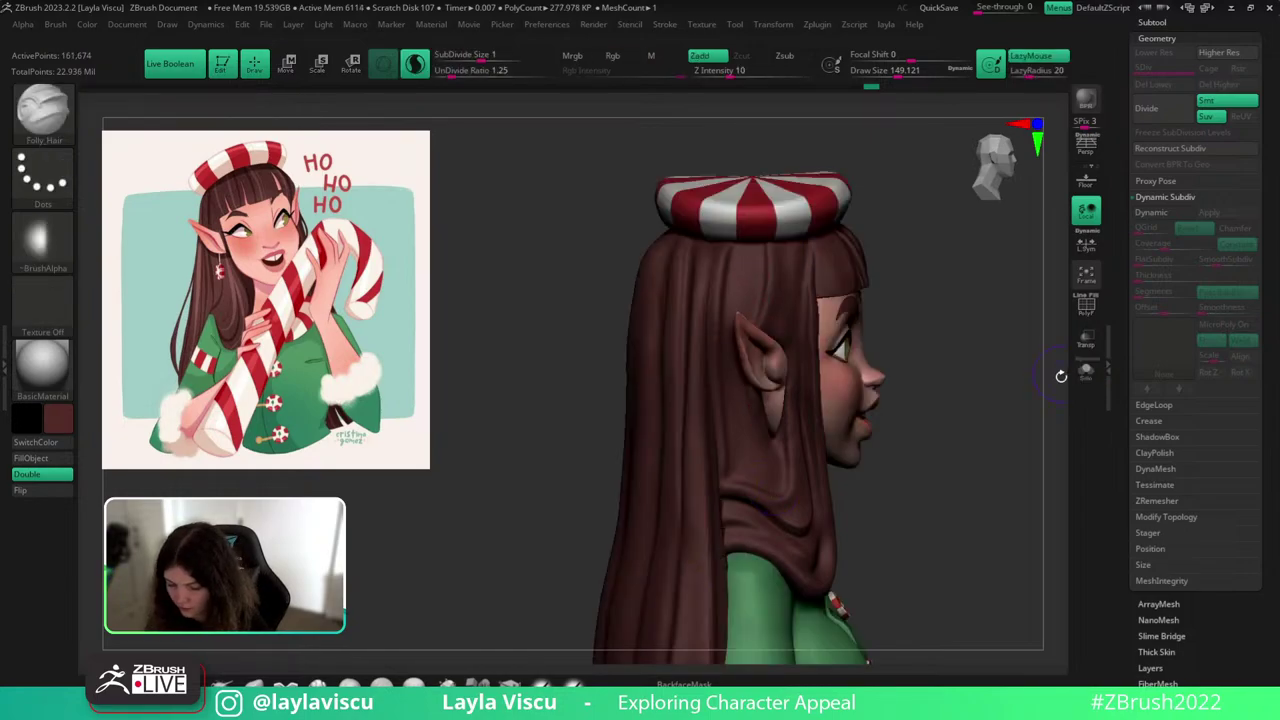
pyautogui.moveTo(980, 392); pyautogui.dragTo(1004, 488)
pyautogui.click(1086, 371)
pyautogui.moveTo(1026, 360); pyautogui.dragTo(1016, 398)
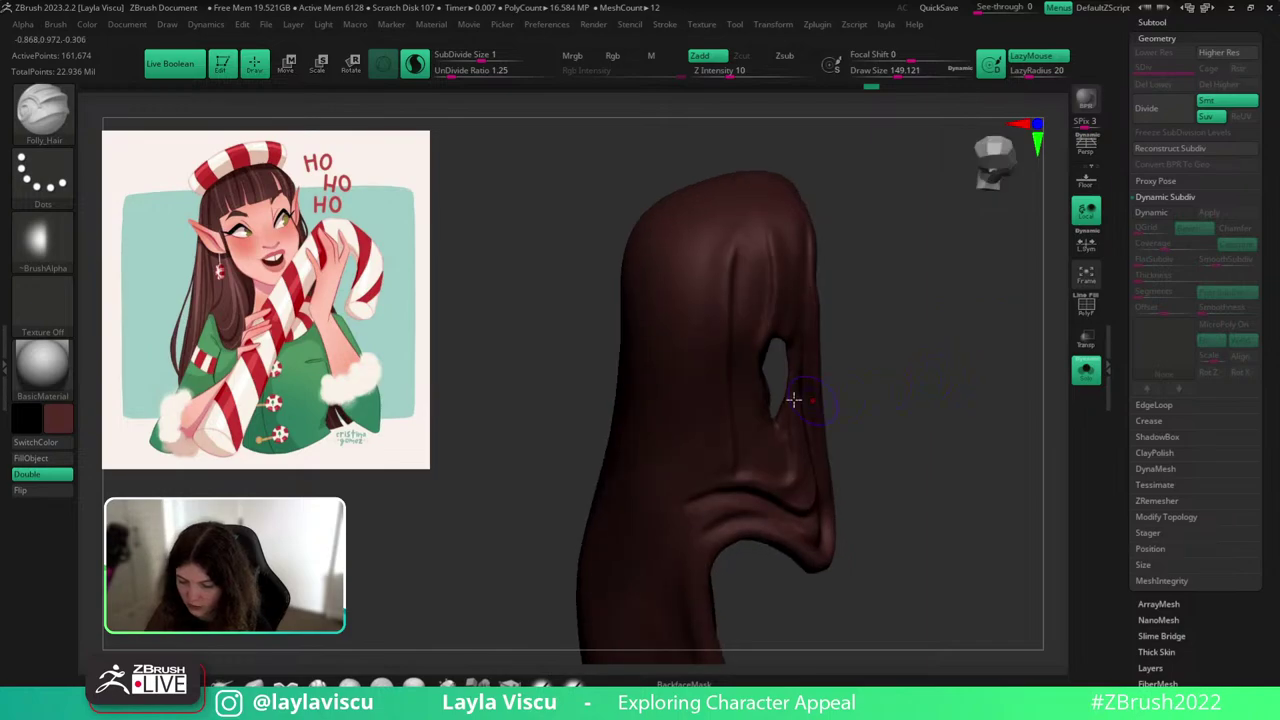
pyautogui.moveTo(748, 308); pyautogui.dragTo(747, 205)
pyautogui.click(1086, 371)
# Refine the strands above and beside the ear on the isolated front hair and check them with the whole character shown.
pyautogui.moveTo(1040, 391)
pyautogui.mouseDown()
pyautogui.moveTo(989, 434)
pyautogui.moveTo(1096, 390)
pyautogui.mouseUp()
pyautogui.click(1085, 373)
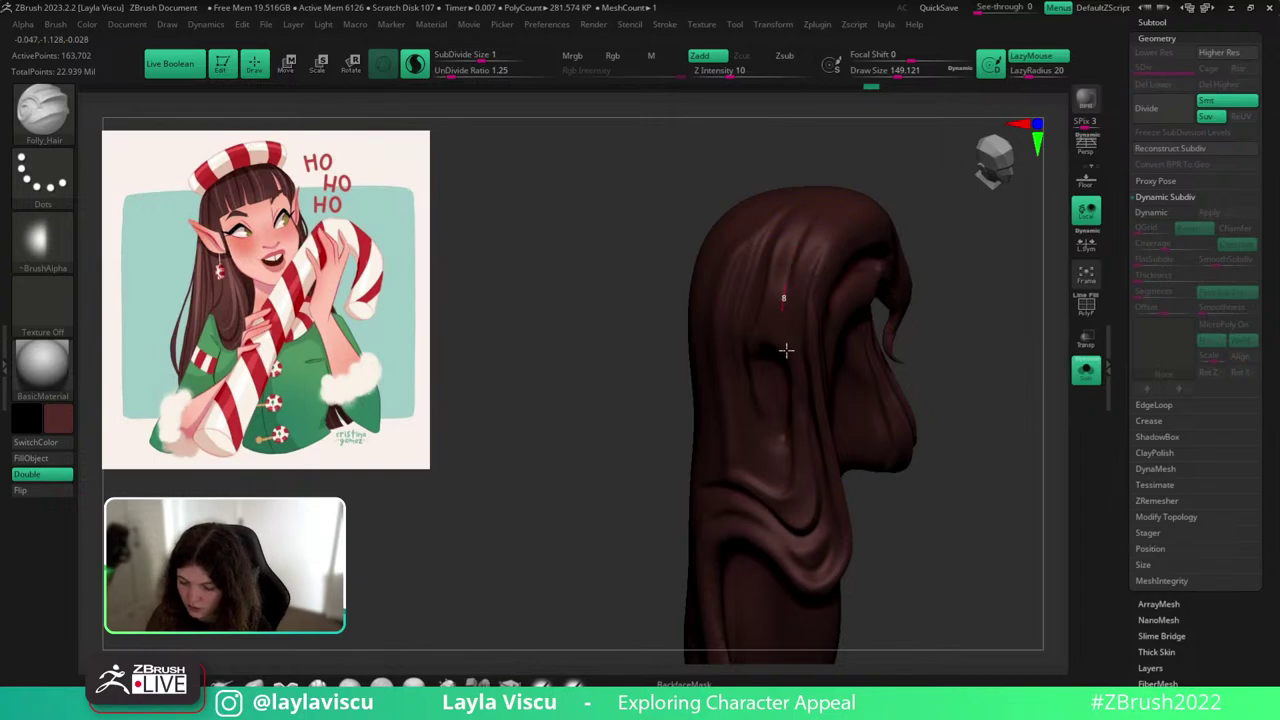
pyautogui.click(1086, 371)
pyautogui.moveTo(1016, 386)
pyautogui.mouseDown()
pyautogui.moveTo(991, 334)
pyautogui.moveTo(1015, 360)
pyautogui.moveTo(988, 363)
pyautogui.moveTo(1077, 400)
pyautogui.moveTo(1053, 419)
pyautogui.mouseUp()
pyautogui.click(1086, 371)
pyautogui.click(1084, 368)
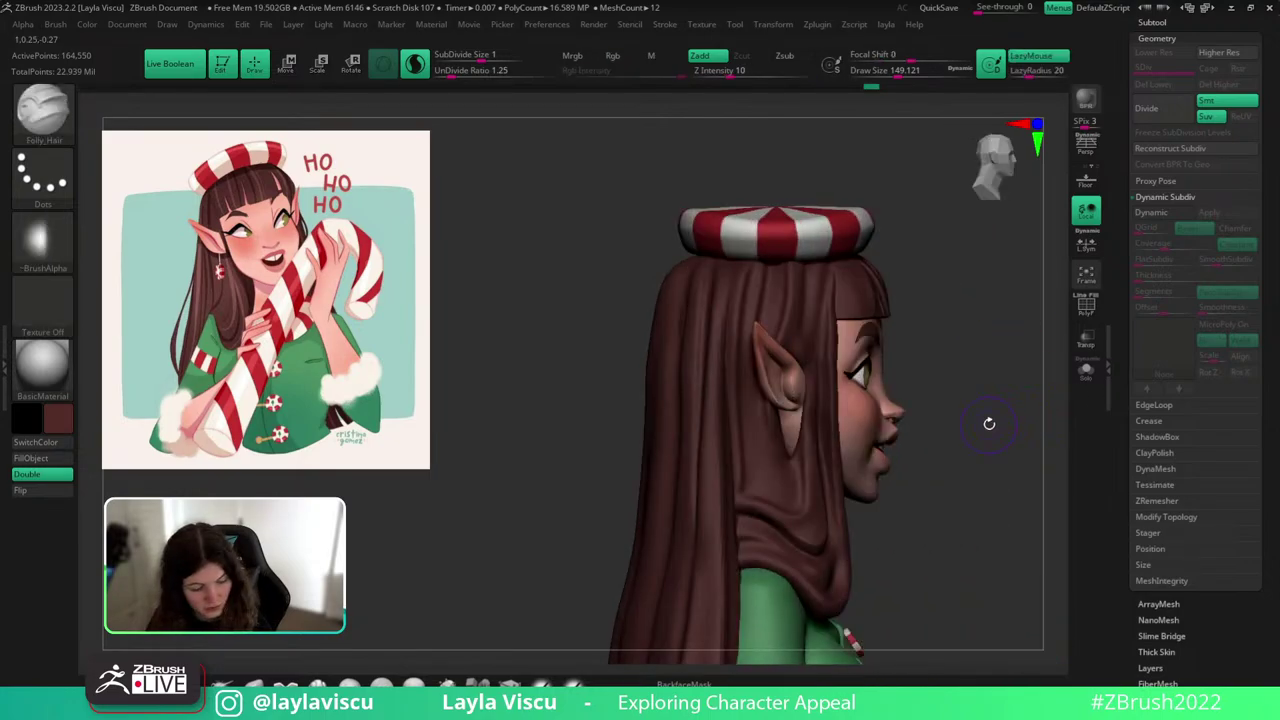
# Switch to the hPolish brush at draw size about 167, turn off Sculptris Pro and polish the isolated front hair's ear opening.
pyautogui.press('b')
pyautogui.press('h')
pyautogui.press('p')
pyautogui.click(1087, 373)
pyautogui.moveTo(1022, 374); pyautogui.dragTo(985, 366)
pyautogui.press('s')
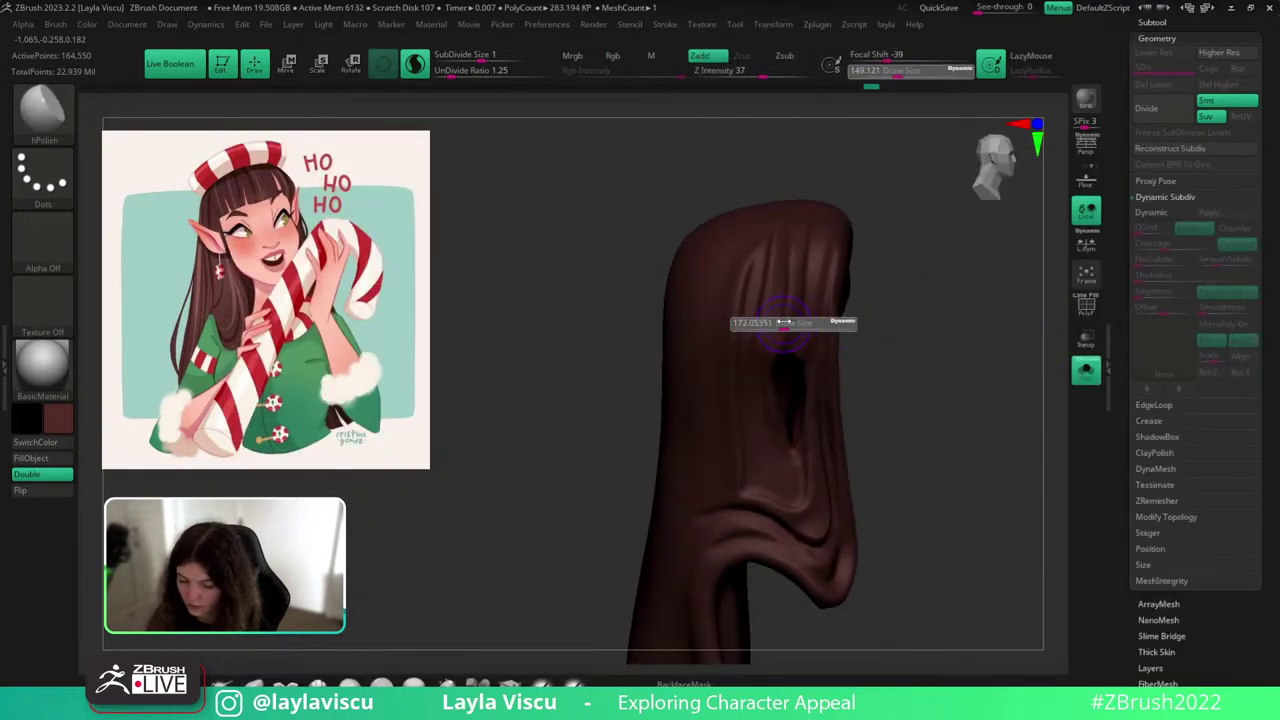
pyautogui.moveTo(783, 323); pyautogui.dragTo(786, 323)
pyautogui.click(417, 66)
pyautogui.moveTo(891, 300)
pyautogui.mouseDown()
pyautogui.moveTo(862, 308)
pyautogui.moveTo(793, 264)
pyautogui.mouseUp()
pyautogui.moveTo(867, 225); pyautogui.dragTo(878, 183)
pyautogui.moveTo(780, 445); pyautogui.dragTo(789, 397)
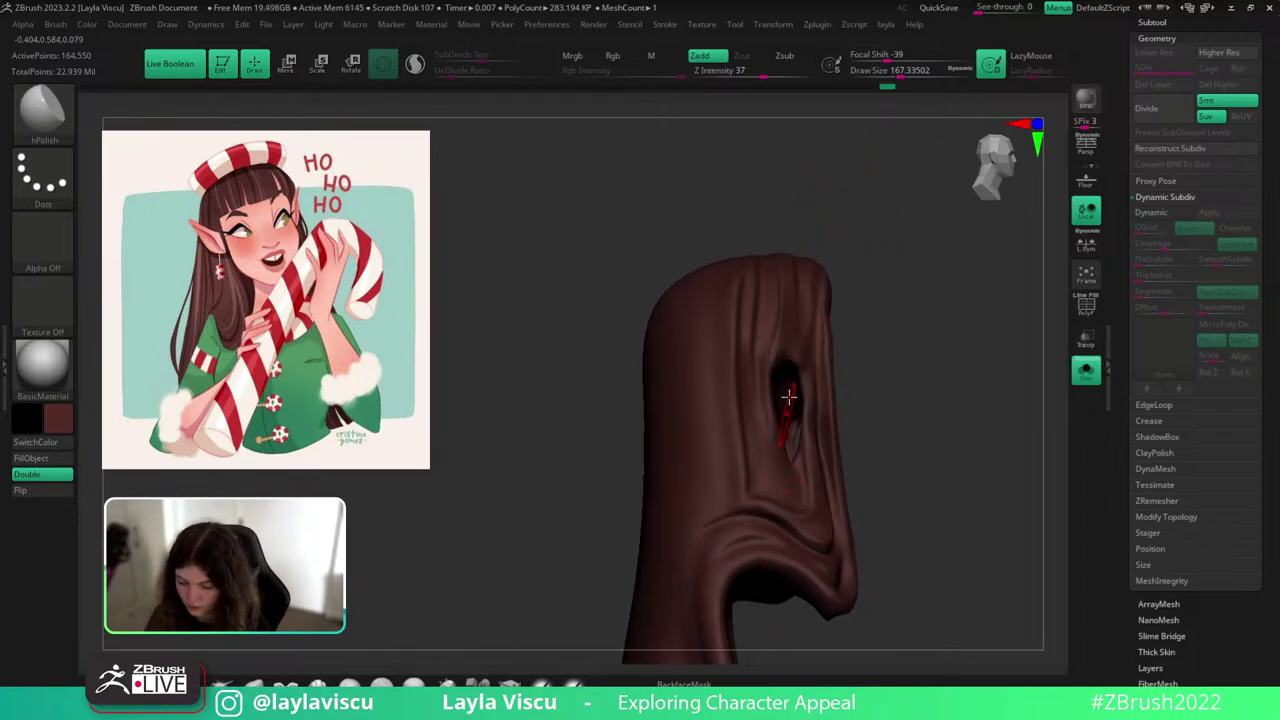
# Polish the strands along the rear edge of the ear opening with hPolish at draw size 112.
pyautogui.moveTo(872, 322); pyautogui.dragTo(782, 335)
pyautogui.press('s')
pyautogui.moveTo(776, 455); pyautogui.dragTo(770, 349)
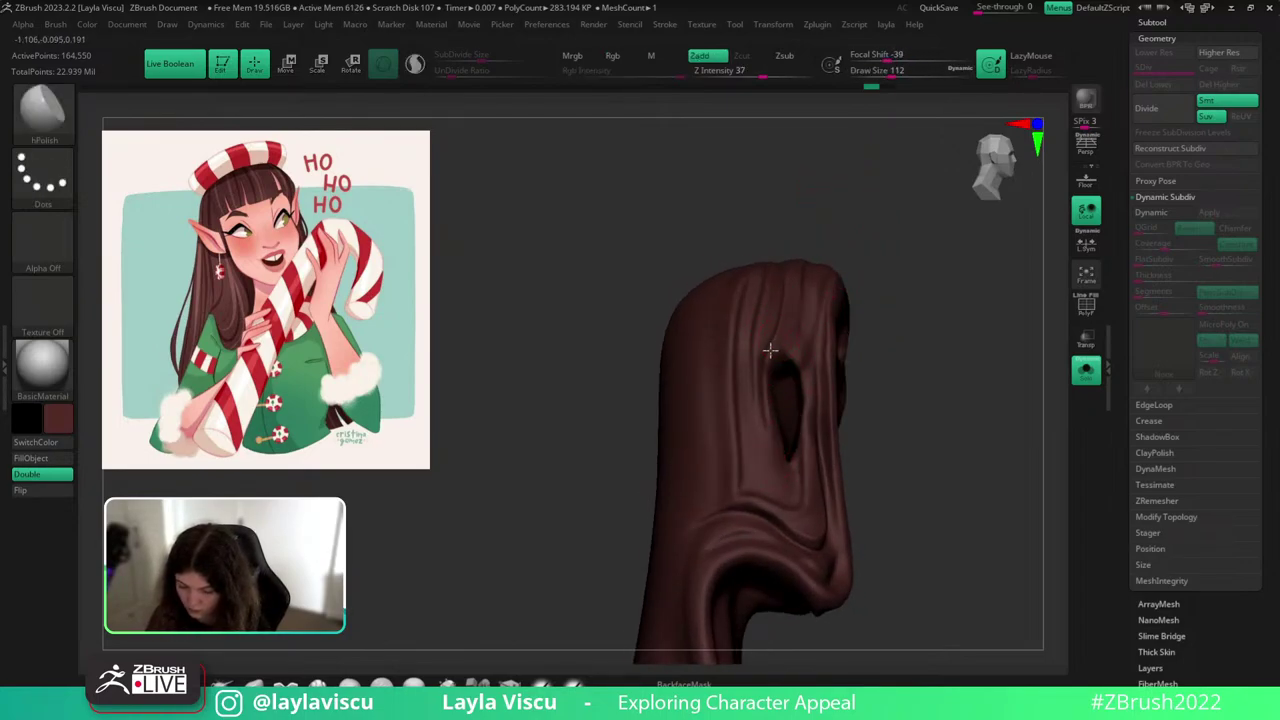
pyautogui.moveTo(772, 434); pyautogui.dragTo(762, 373)
pyautogui.moveTo(781, 470)
pyautogui.mouseDown()
pyautogui.moveTo(764, 362)
pyautogui.moveTo(762, 375)
pyautogui.mouseUp()
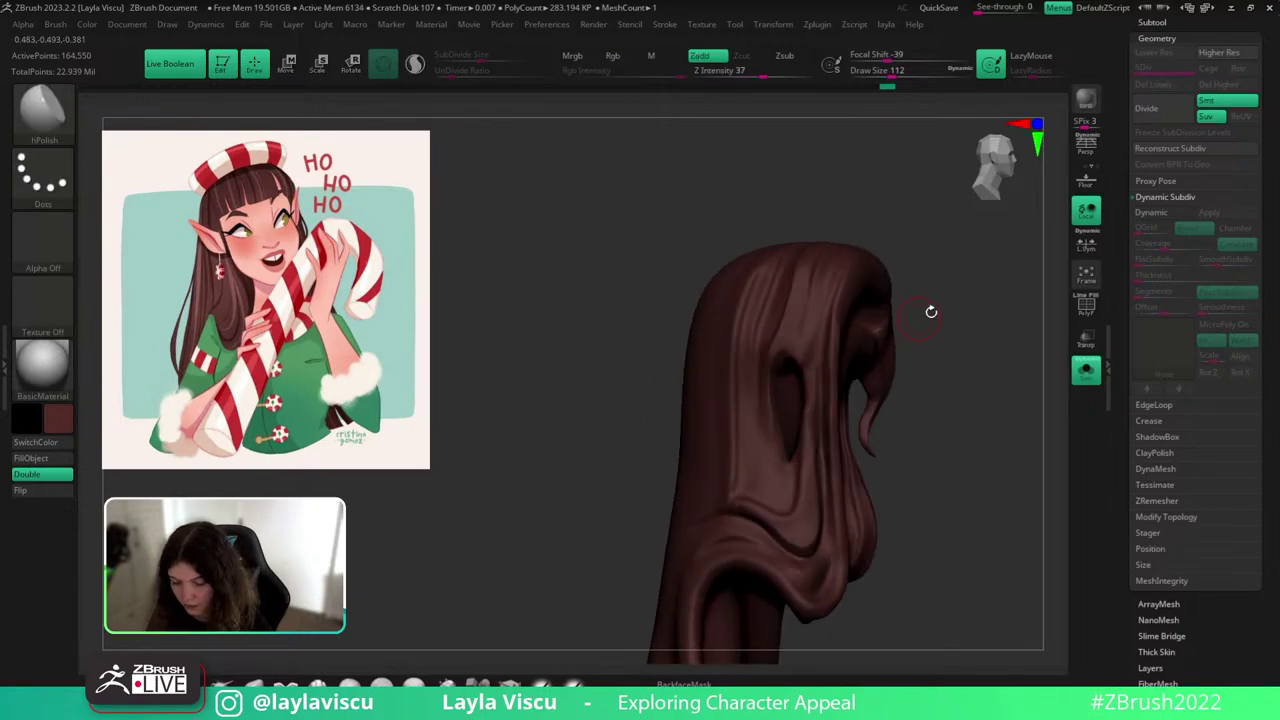
pyautogui.click(1087, 370)
pyautogui.click(1087, 370)
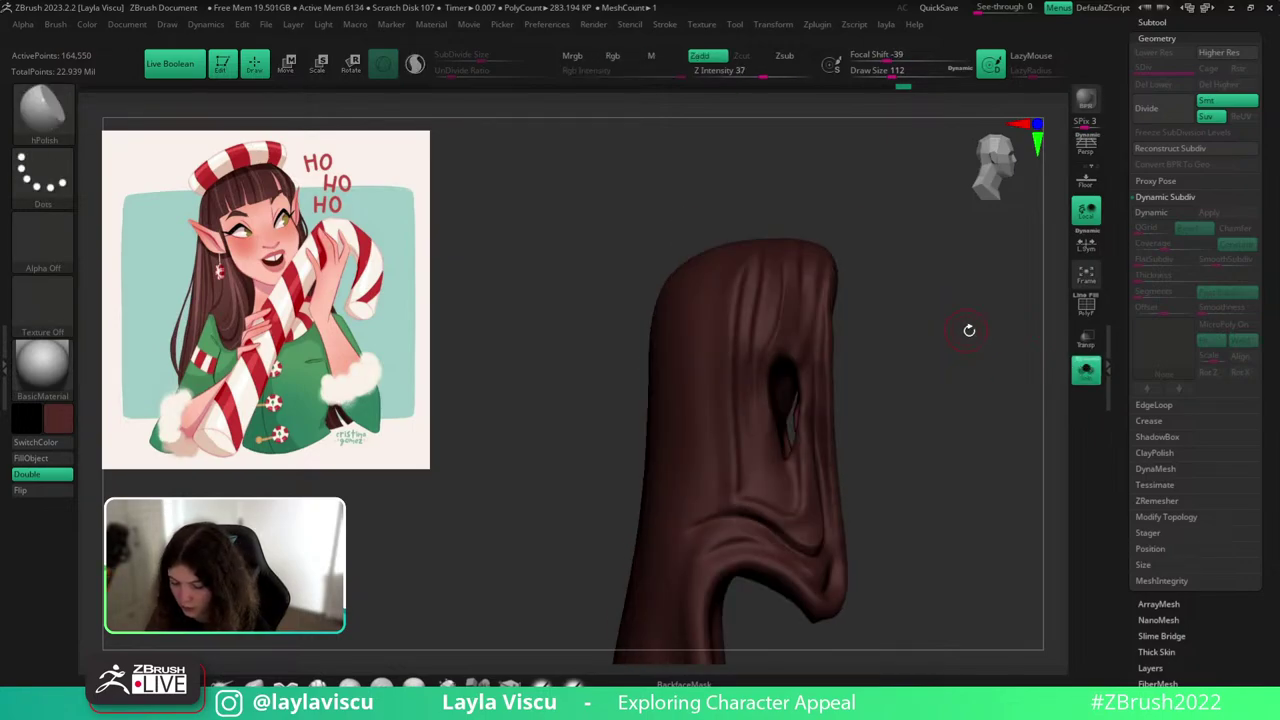
# Polish the strands in front of the ear opening with hPolish, raising draw size to about 158, and show the full character.
pyautogui.moveTo(966, 329); pyautogui.dragTo(837, 323)
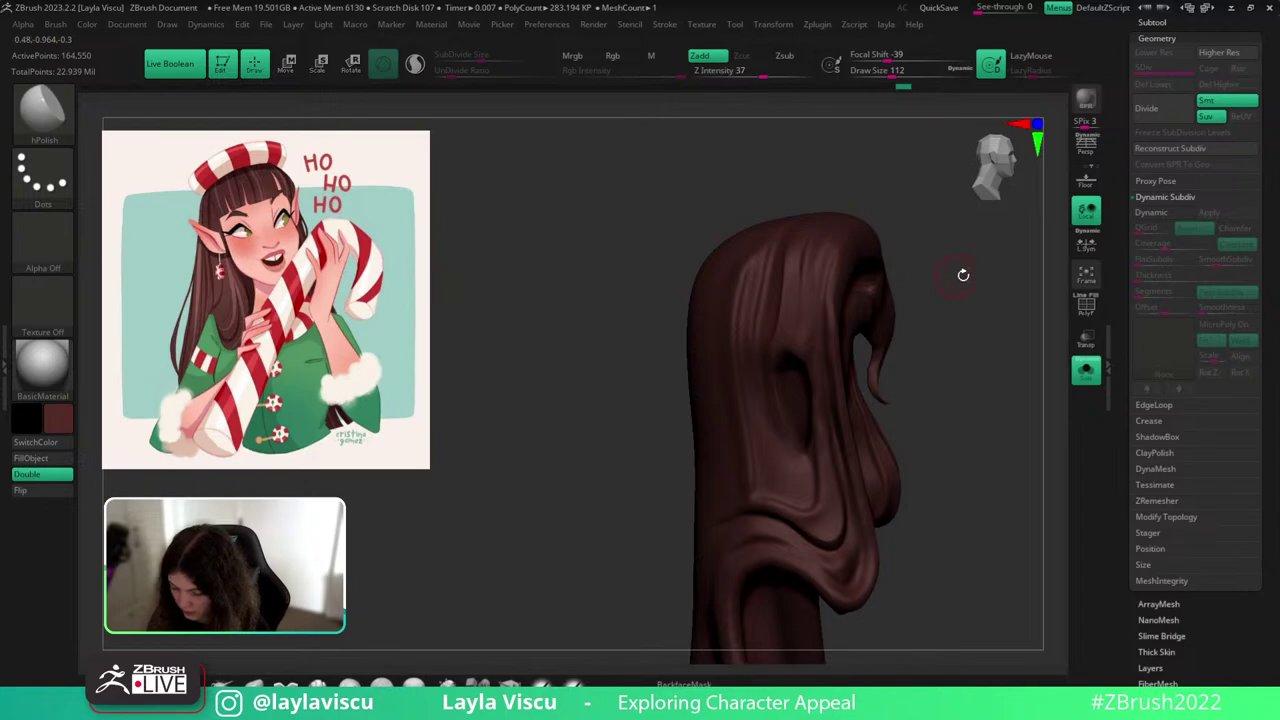
pyautogui.moveTo(835, 251); pyautogui.dragTo(848, 366)
pyautogui.press('s')
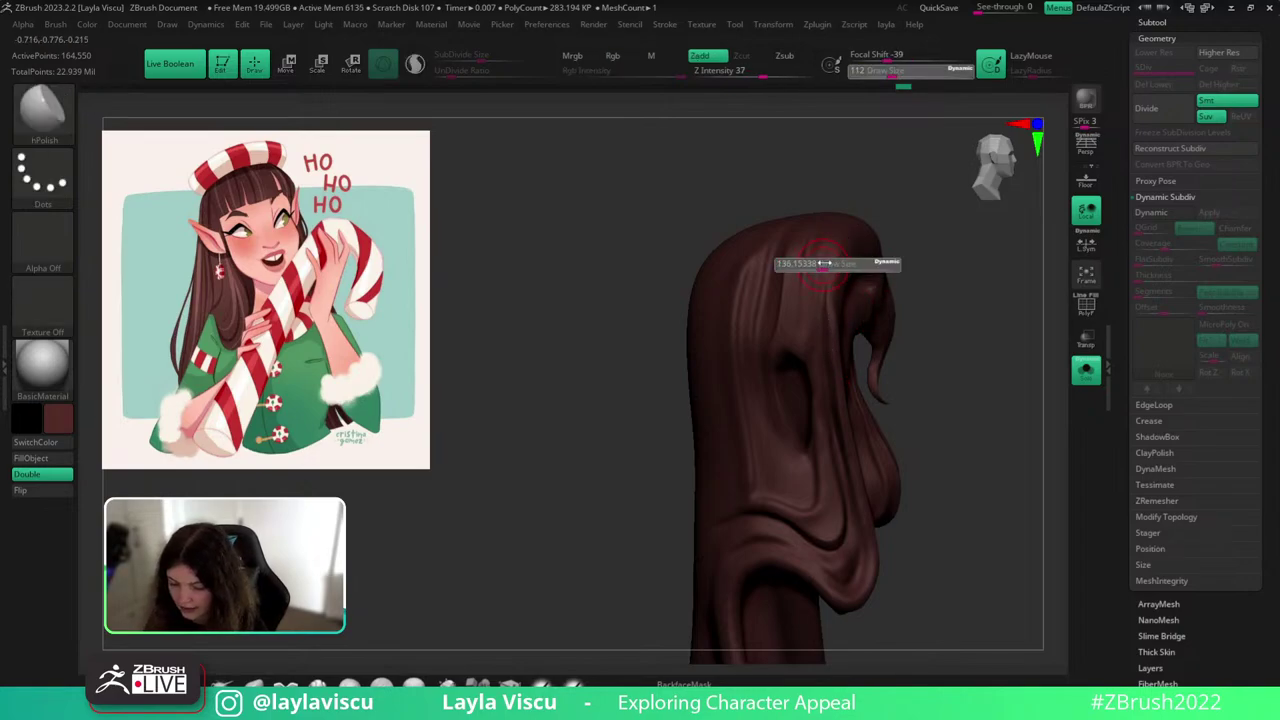
pyautogui.moveTo(819, 264); pyautogui.dragTo(828, 264)
pyautogui.moveTo(943, 274)
pyautogui.mouseDown()
pyautogui.moveTo(838, 283)
pyautogui.moveTo(834, 437)
pyautogui.mouseUp()
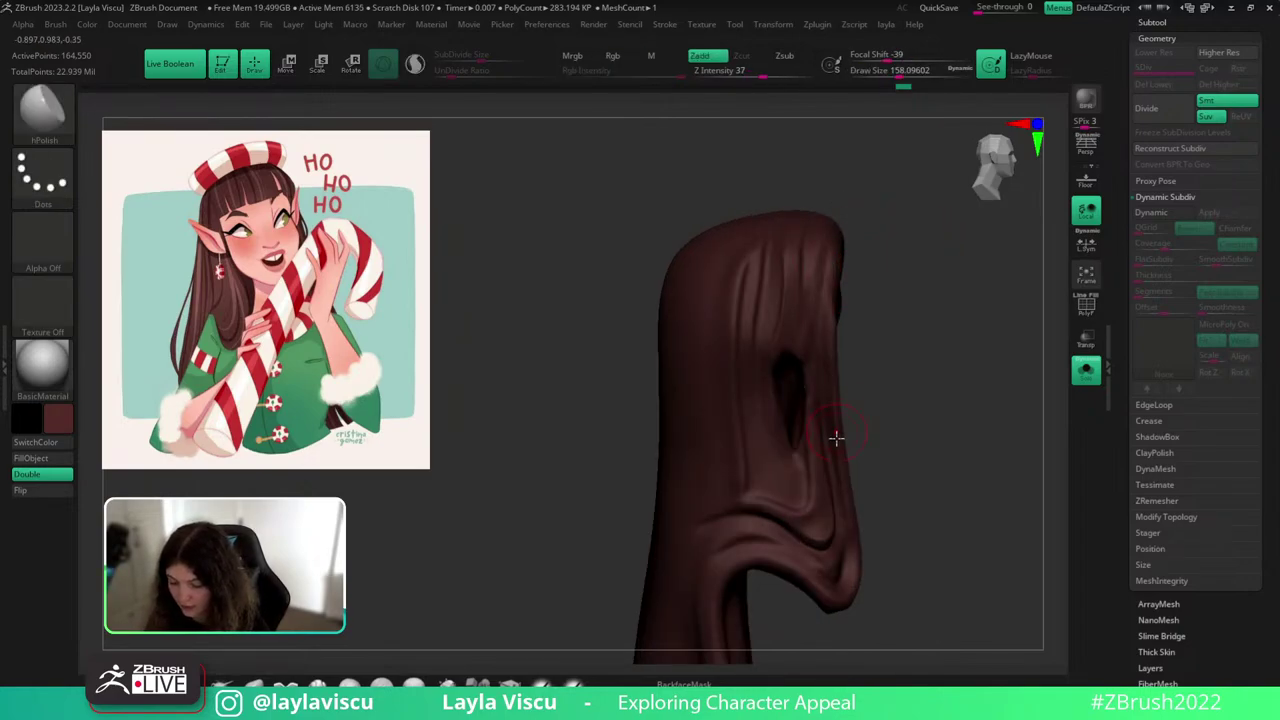
pyautogui.moveTo(871, 377)
pyautogui.mouseDown()
pyautogui.moveTo(863, 326)
pyautogui.moveTo(914, 260)
pyautogui.mouseUp()
pyautogui.click(1087, 372)
pyautogui.moveTo(1000, 400)
pyautogui.keyDown('shift'); pyautogui.mouseDown()
pyautogui.moveTo(1014, 413)
pyautogui.moveTo(1003, 474)
pyautogui.mouseUp(); pyautogui.keyUp('shift')
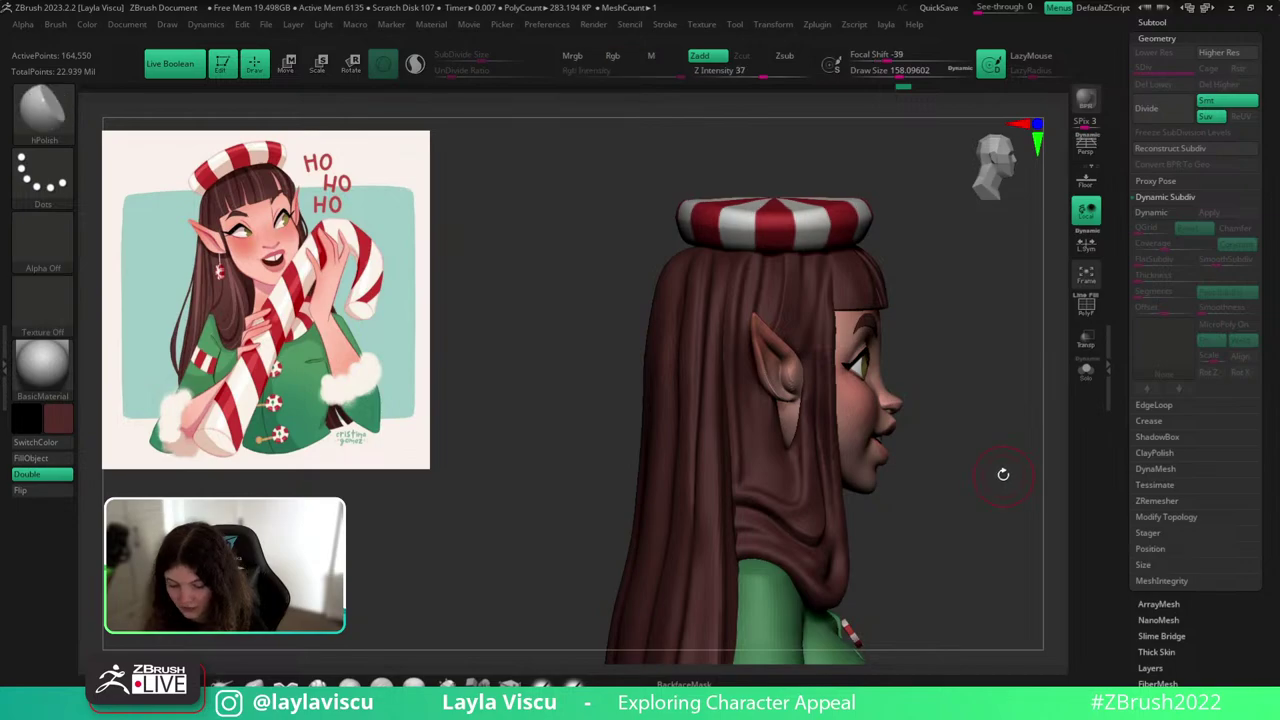
# Sculpt a fine strand between the ear and the face with Folly_Hair at draw size about 101, undoing and redrawing trial strokes.
pyautogui.press('b')
pyautogui.press('f')
pyautogui.press('h')
pyautogui.press('s')
pyautogui.moveTo(1005, 393); pyautogui.dragTo(960, 396)
pyautogui.keyDown('ctrl'); pyautogui.moveTo(906, 314); pyautogui.dragTo(925, 400, button='right'); pyautogui.keyUp('ctrl')
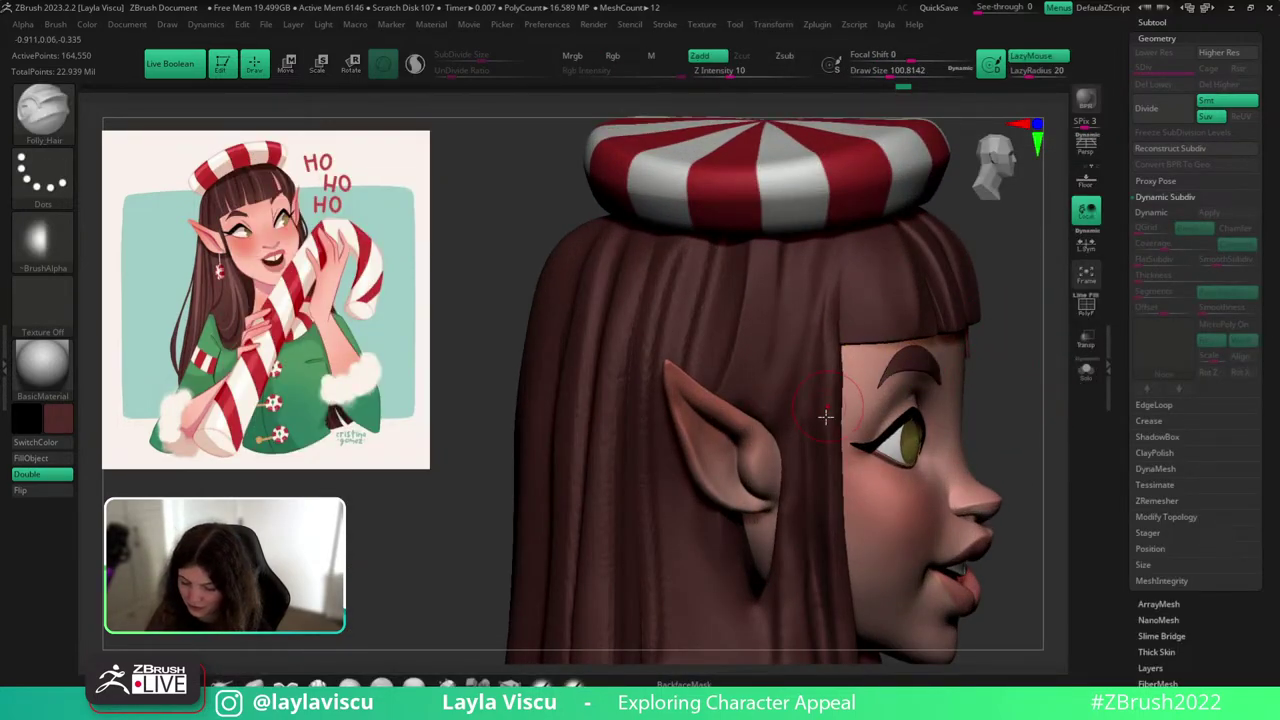
pyautogui.moveTo(813, 482)
pyautogui.mouseDown()
pyautogui.moveTo(811, 374)
pyautogui.moveTo(851, 194)
pyautogui.mouseUp()
pyautogui.hotkey('ctrl', 'z')
pyautogui.moveTo(827, 252); pyautogui.dragTo(815, 544)
pyautogui.hotkey('ctrl', 'z')
pyautogui.moveTo(821, 255)
pyautogui.mouseDown()
pyautogui.moveTo(806, 460)
pyautogui.moveTo(816, 545)
pyautogui.mouseUp()
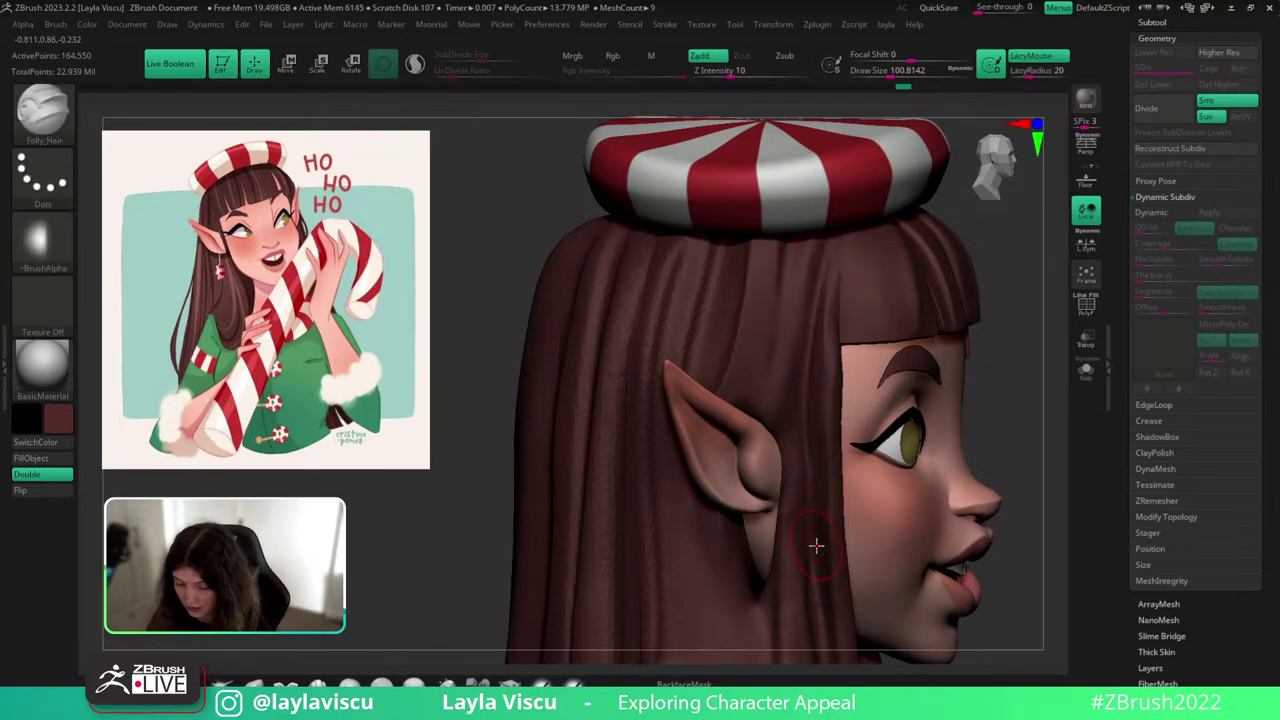
# Add a Folly_Hair strand from above the ear up to the hat and review the hair in profile.
pyautogui.moveTo(1037, 385); pyautogui.dragTo(1058, 377)
pyautogui.moveTo(779, 360); pyautogui.dragTo(839, 154)
pyautogui.keyDown('ctrl'); pyautogui.moveTo(1045, 363); pyautogui.dragTo(971, 306, button='right'); pyautogui.keyUp('ctrl')
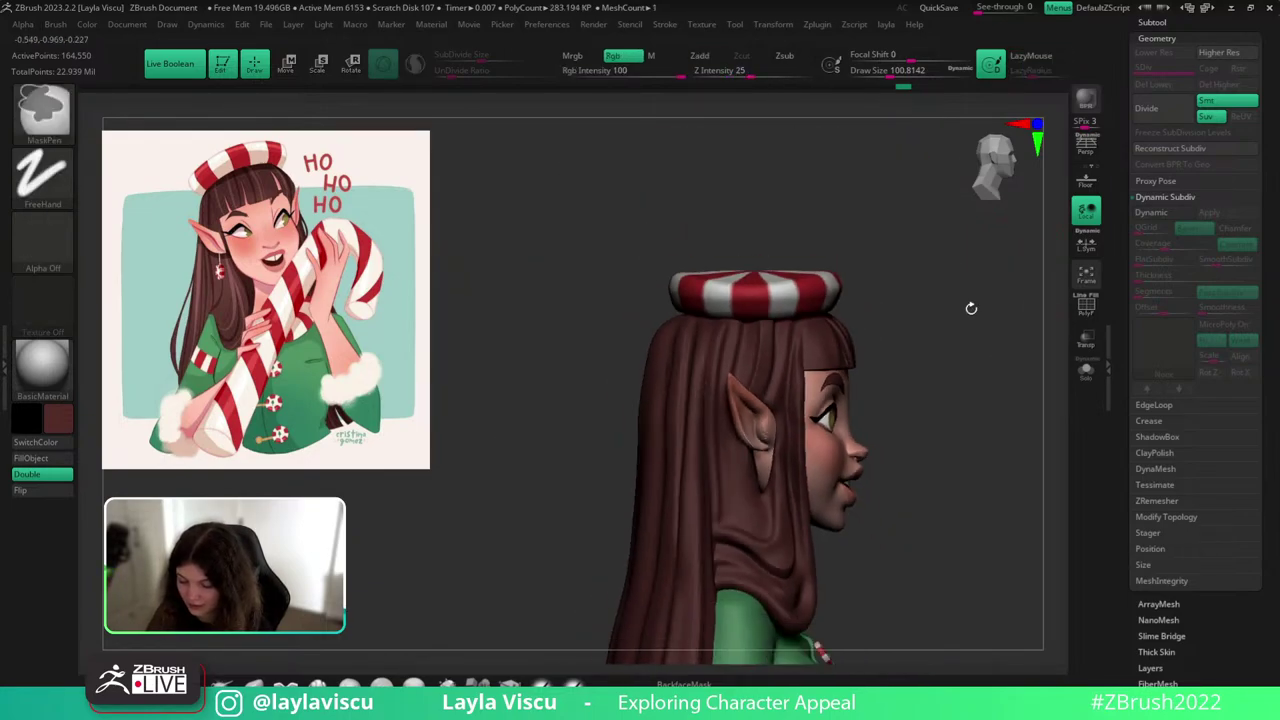
# Nudge the strand between the ear and face with the Move brush at draw size about 318 and backface masking on.
pyautogui.moveTo(975, 400)
pyautogui.mouseDown()
pyautogui.moveTo(989, 420)
pyautogui.moveTo(986, 406)
pyautogui.mouseUp()
pyautogui.keyDown('ctrl'); pyautogui.moveTo(818, 478); pyautogui.dragTo(815, 535, button='right'); pyautogui.keyUp('ctrl')
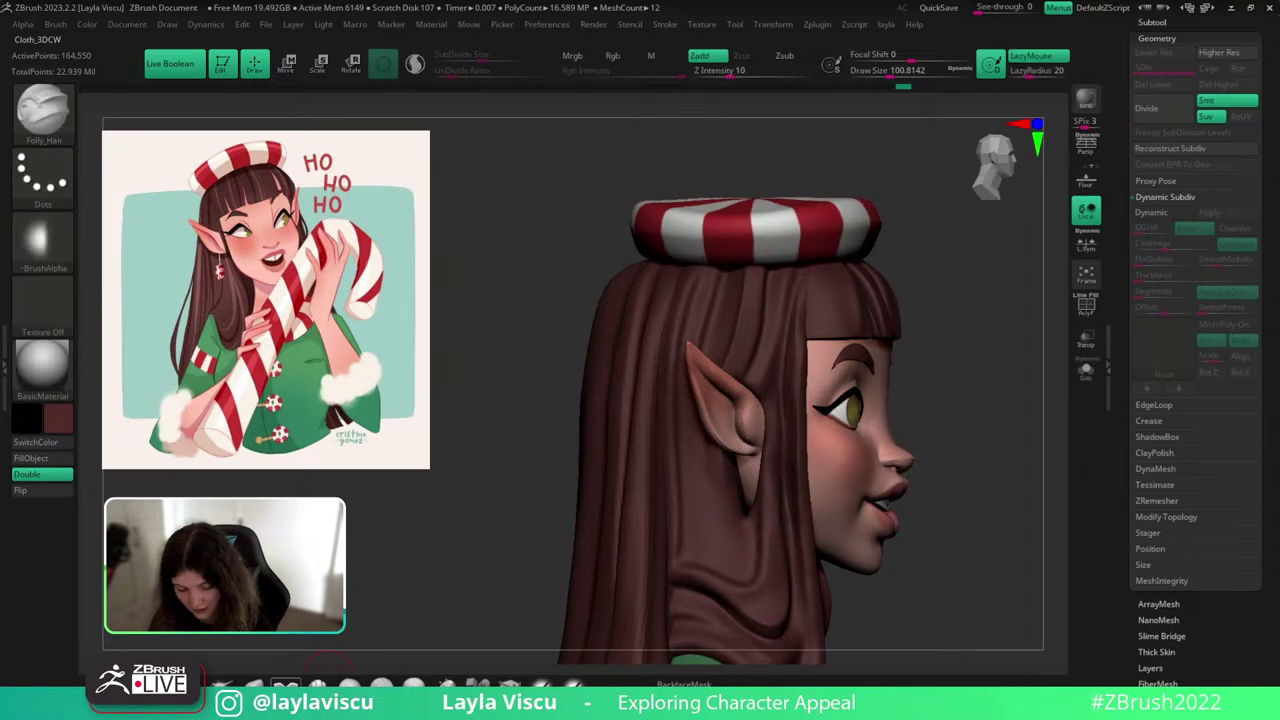
pyautogui.press('b')
pyautogui.press('m')
pyautogui.press('v')
pyautogui.press('s')
pyautogui.moveTo(786, 418); pyautogui.dragTo(857, 419)
pyautogui.moveTo(942, 380); pyautogui.dragTo(890, 386)
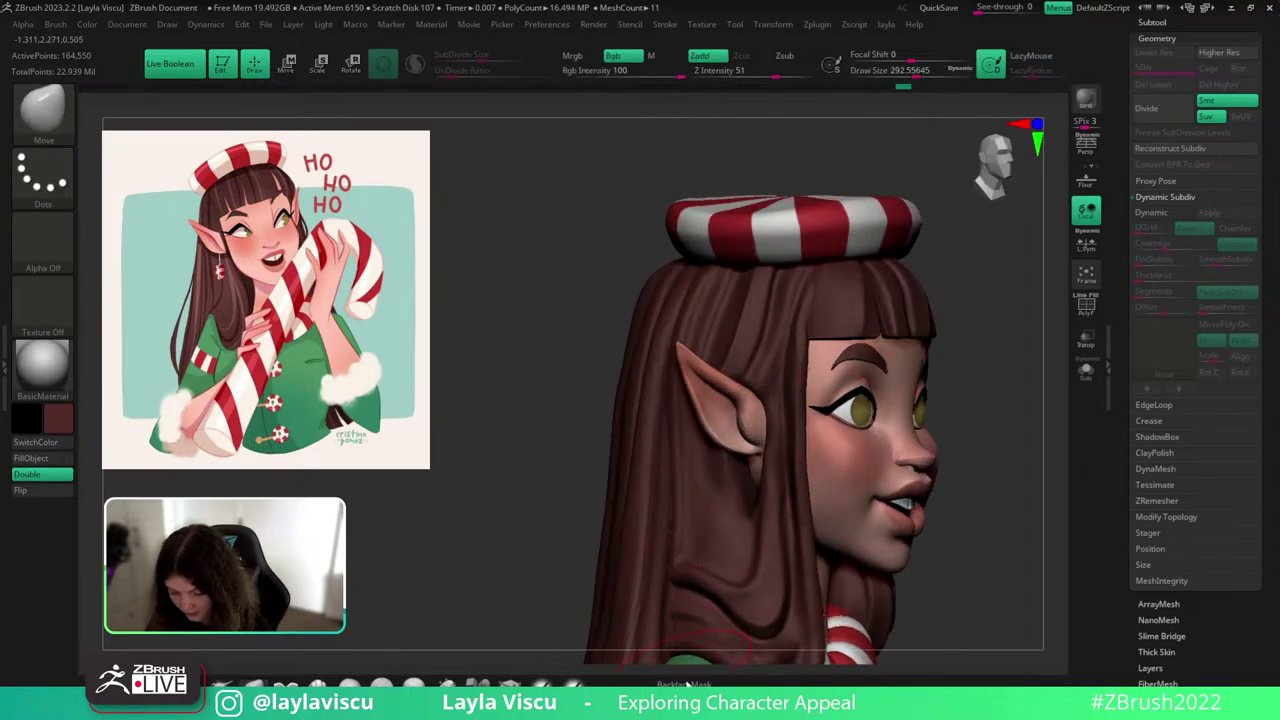
pyautogui.click(685, 685)
pyautogui.moveTo(796, 420); pyautogui.dragTo(791, 418)
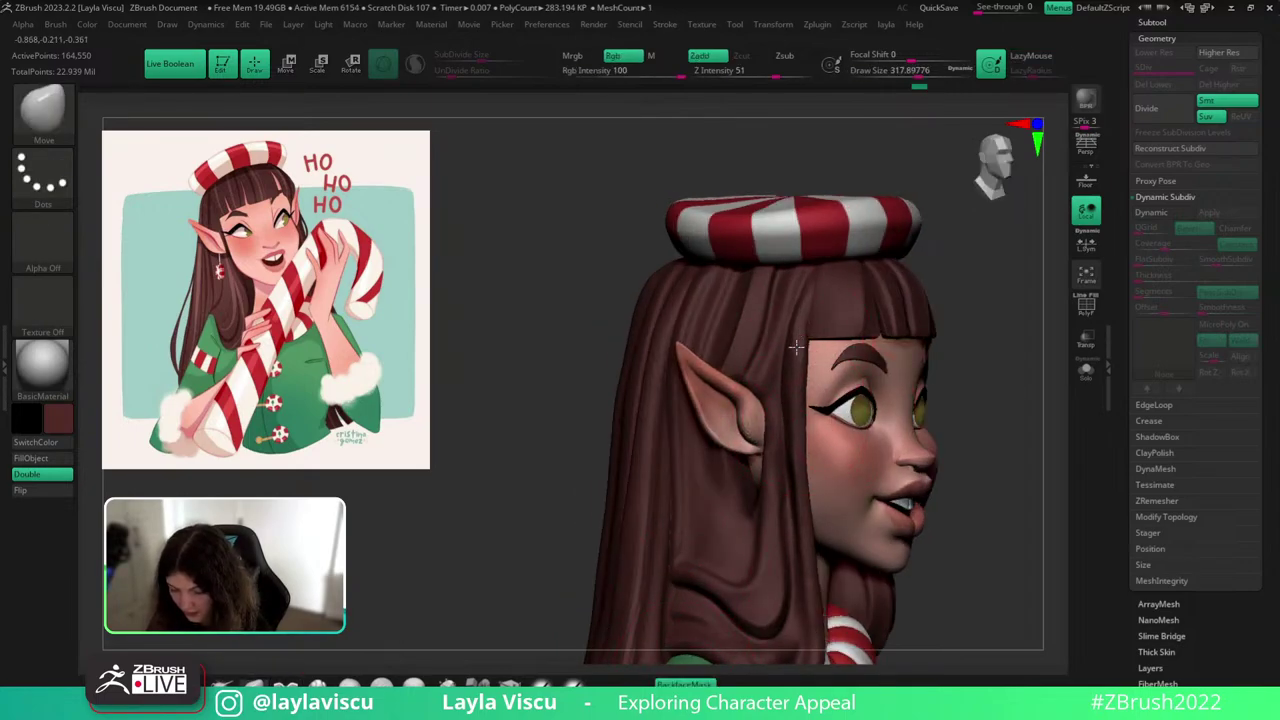
# Pick the Folly_Mech Cut brush and try a stroke up the face-framing strand at draw size about 167, undoing it.
pyautogui.keyDown('ctrl'); pyautogui.moveTo(873, 412); pyautogui.dragTo(880, 372, button='right'); pyautogui.keyUp('ctrl')
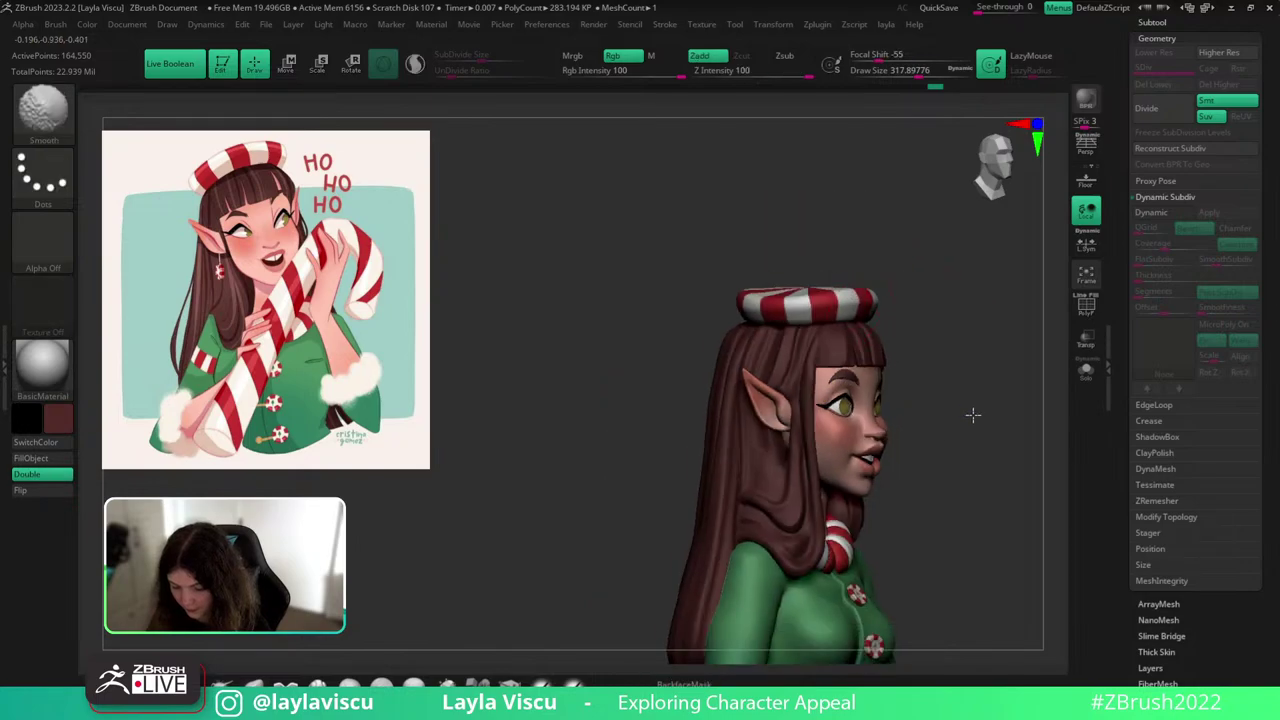
pyautogui.moveTo(971, 414); pyautogui.dragTo(917, 417)
pyautogui.keyDown('ctrl'); pyautogui.moveTo(811, 475); pyautogui.dragTo(714, 537, button='right'); pyautogui.keyUp('ctrl')
pyautogui.click(318, 684)
pyautogui.press('s')
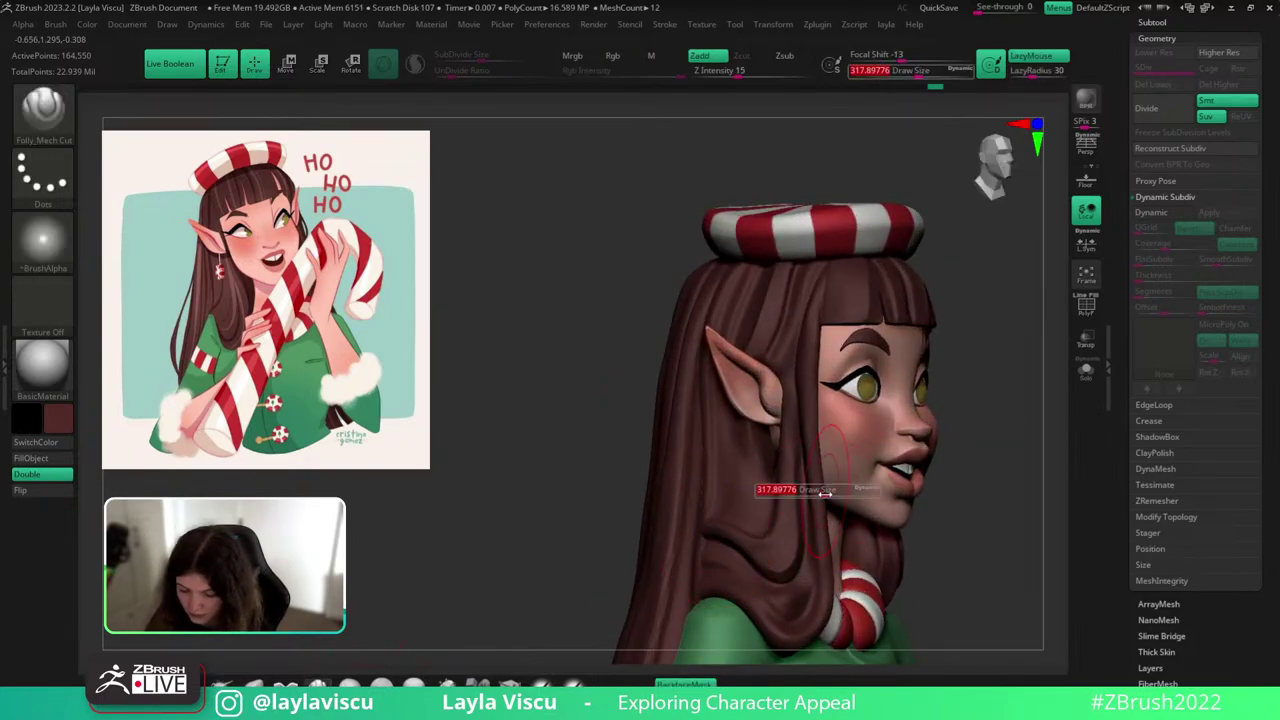
pyautogui.moveTo(825, 489)
pyautogui.mouseDown()
pyautogui.moveTo(809, 496)
pyautogui.moveTo(804, 327)
pyautogui.mouseUp()
pyautogui.hotkey('ctrl', 'z')
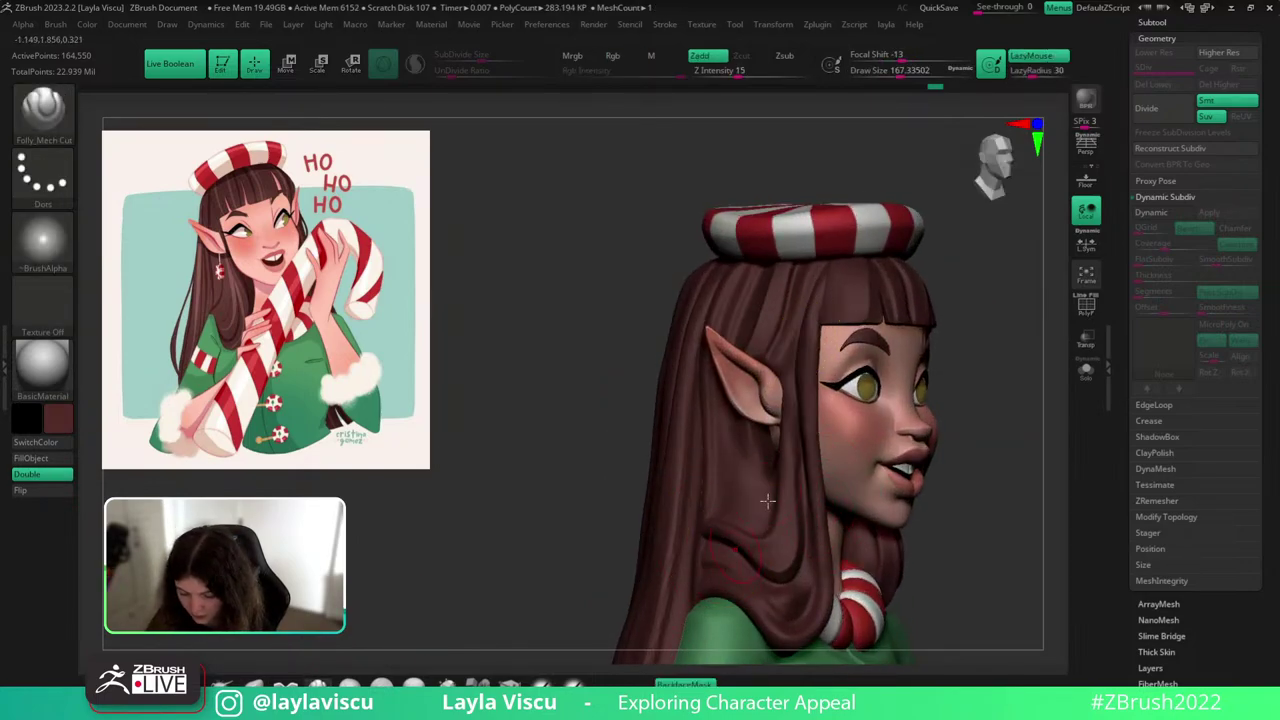
# Carve the face-framing strand between neck and hat with Folly_Mech Cut at draw size about 136, undoing and redrawing trial strokes.
pyautogui.press('s')
pyautogui.moveTo(837, 467); pyautogui.dragTo(827, 468)
pyautogui.moveTo(815, 530)
pyautogui.mouseDown()
pyautogui.moveTo(810, 334)
pyautogui.moveTo(825, 279)
pyautogui.mouseUp()
pyautogui.hotkey('ctrl', 'z')
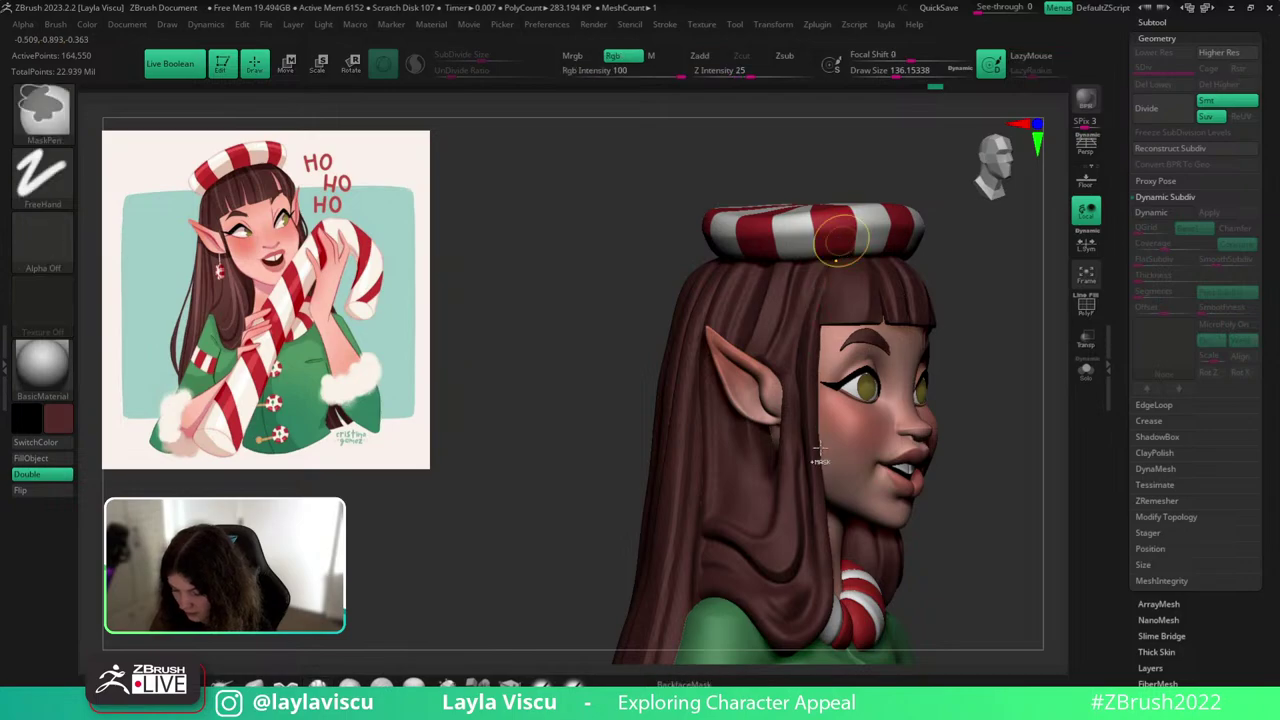
pyautogui.moveTo(815, 530)
pyautogui.mouseDown()
pyautogui.moveTo(803, 406)
pyautogui.moveTo(824, 285)
pyautogui.mouseUp()
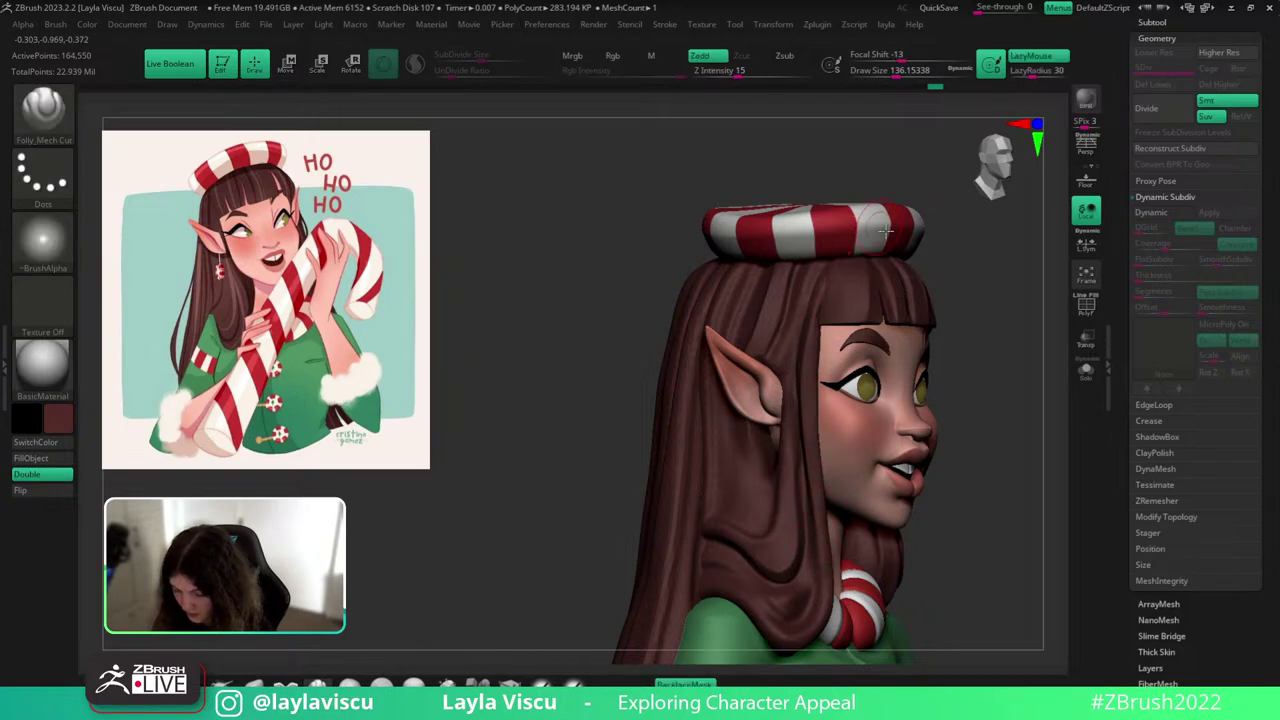
pyautogui.hotkey('ctrl', 'z')
pyautogui.moveTo(815, 530)
pyautogui.mouseDown()
pyautogui.moveTo(803, 383)
pyautogui.moveTo(828, 270)
pyautogui.mouseUp()
pyautogui.moveTo(1011, 333); pyautogui.dragTo(1042, 342)
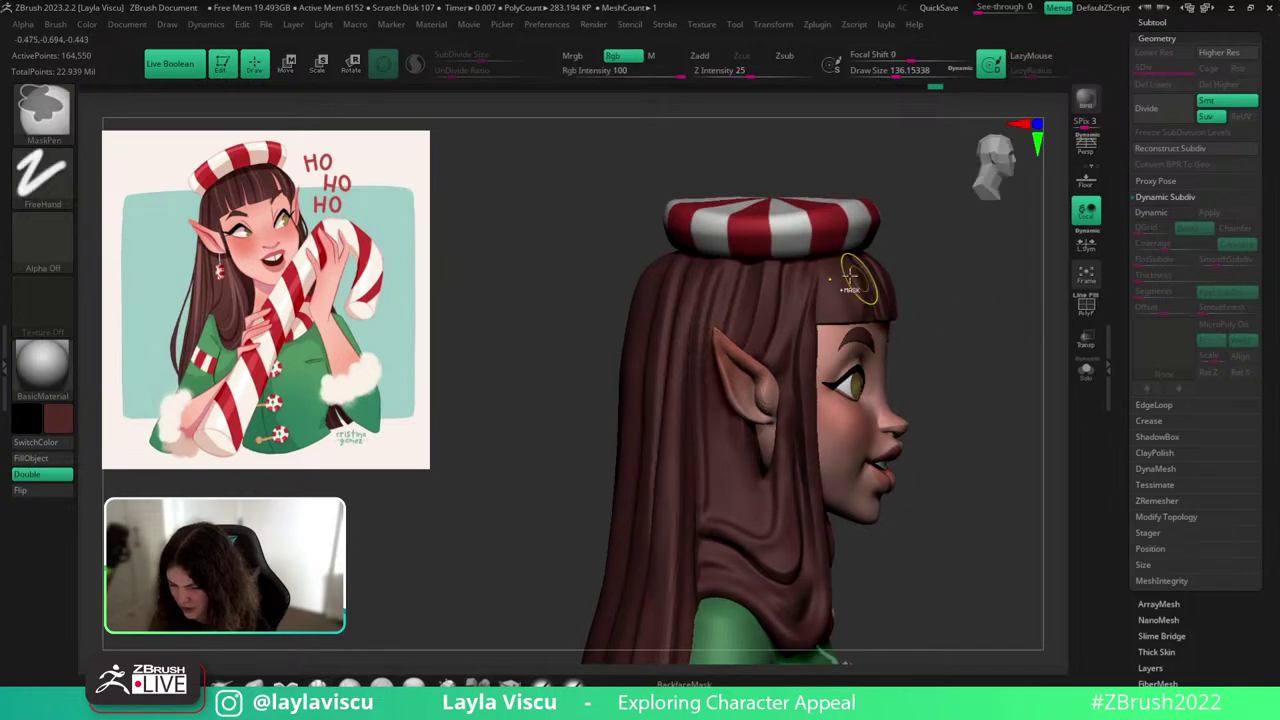
pyautogui.hotkey('ctrl', 'z')
pyautogui.moveTo(923, 437); pyautogui.dragTo(925, 405)
pyautogui.moveTo(834, 601)
pyautogui.mouseDown()
pyautogui.moveTo(803, 378)
pyautogui.moveTo(808, 320)
pyautogui.mouseUp()
pyautogui.moveTo(831, 579); pyautogui.dragTo(813, 450)
# Review the carved hair in profile, both isolated and together with the full character.
pyautogui.moveTo(975, 354)
pyautogui.mouseDown(button='right')
pyautogui.moveTo(989, 354)
pyautogui.moveTo(1000, 459)
pyautogui.mouseUp(button='right')
pyautogui.moveTo(1000, 459)
pyautogui.mouseDown()
pyautogui.moveTo(1029, 457)
pyautogui.moveTo(998, 417)
pyautogui.moveTo(1009, 443)
pyautogui.mouseUp()
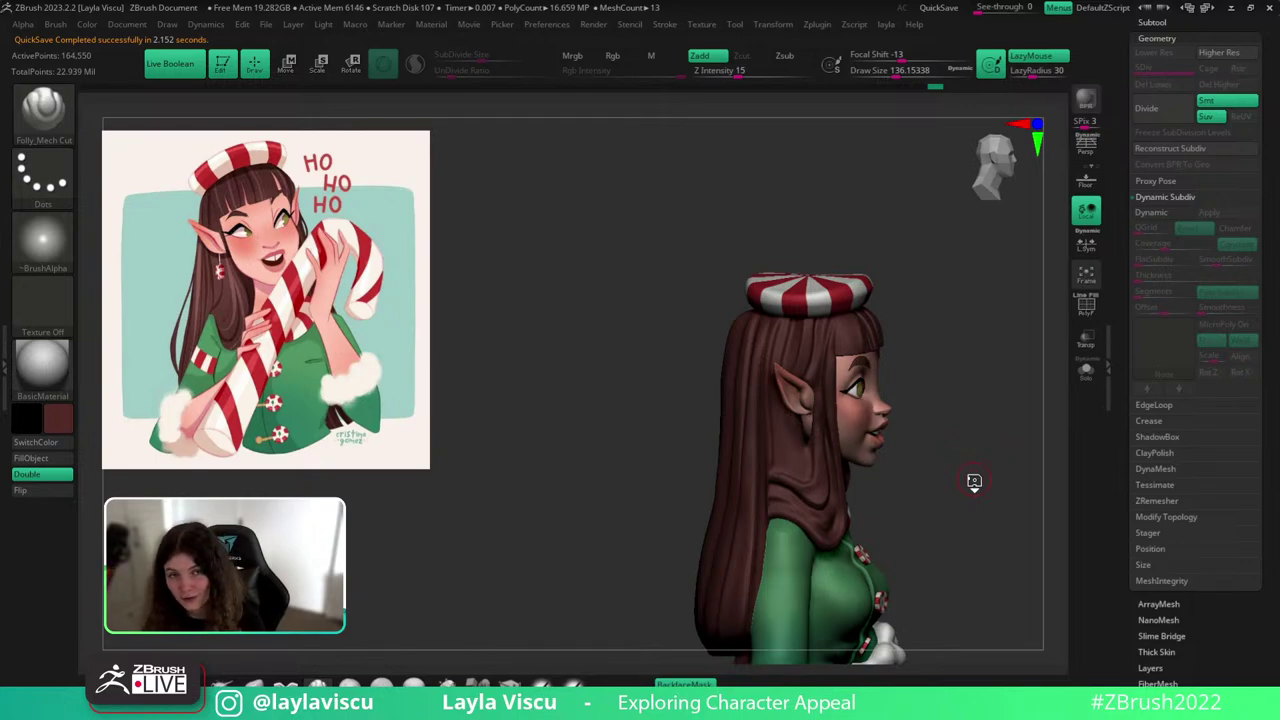
pyautogui.moveTo(963, 428); pyautogui.dragTo(1015, 435)
pyautogui.click(1086, 372)
pyautogui.moveTo(891, 446)
pyautogui.keyDown('ctrl'); pyautogui.mouseDown(button='right')
pyautogui.moveTo(829, 508)
pyautogui.moveTo(903, 437)
pyautogui.mouseUp(button='right'); pyautogui.keyUp('ctrl')
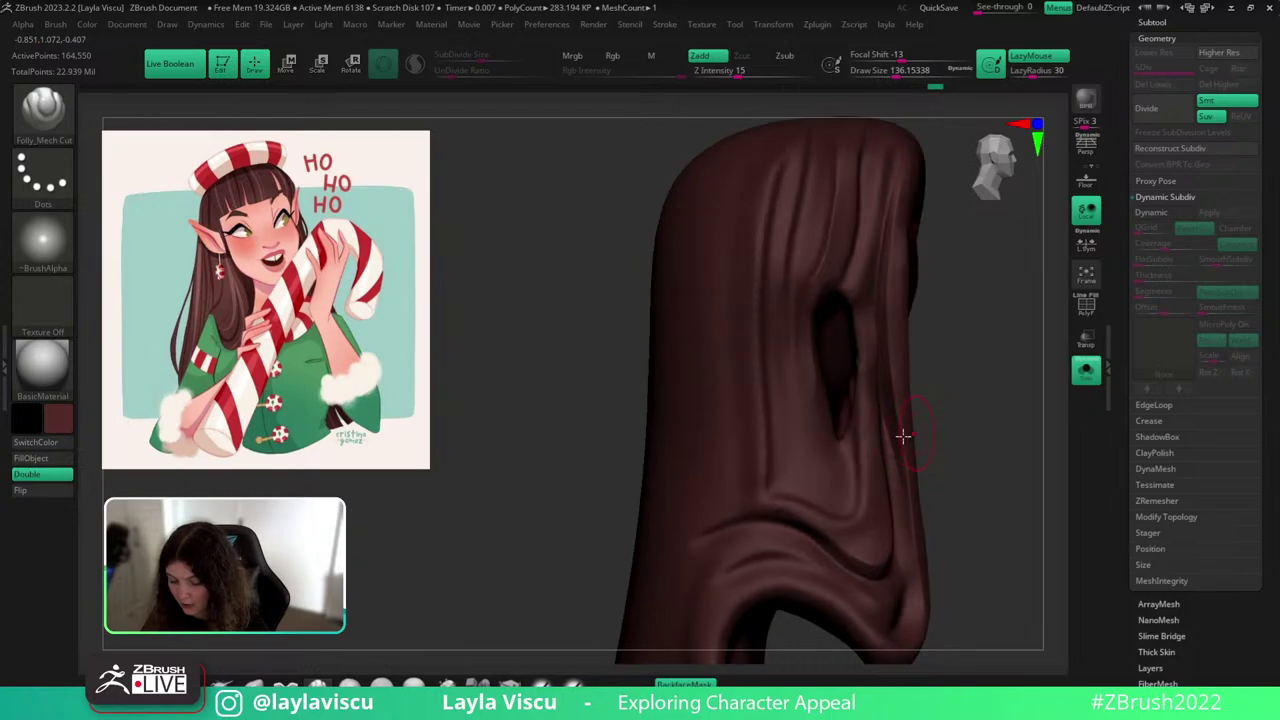
pyautogui.moveTo(965, 373); pyautogui.dragTo(1003, 462)
pyautogui.click(1082, 377)
pyautogui.moveTo(1046, 403)
pyautogui.keyDown('shift'); pyautogui.mouseDown()
pyautogui.moveTo(1040, 448)
pyautogui.moveTo(950, 490)
pyautogui.mouseUp(); pyautogui.keyUp('shift')
# Carve the upper edge of the hair fold below the ear with Folly_Mech Cut, undoing and redrawing the first stroke.
pyautogui.moveTo(774, 501)
pyautogui.mouseDown()
pyautogui.moveTo(843, 526)
pyautogui.moveTo(869, 448)
pyautogui.mouseUp()
pyautogui.hotkey('ctrl', 'z')
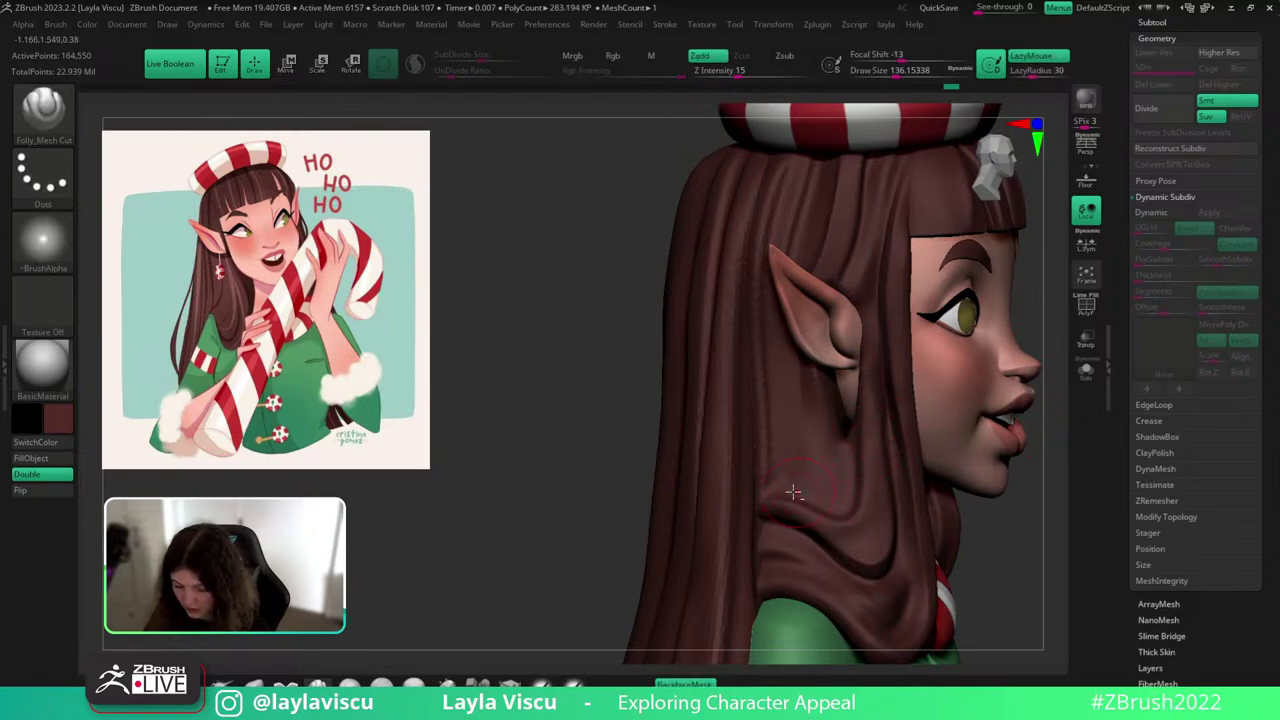
pyautogui.moveTo(791, 494); pyautogui.dragTo(826, 515)
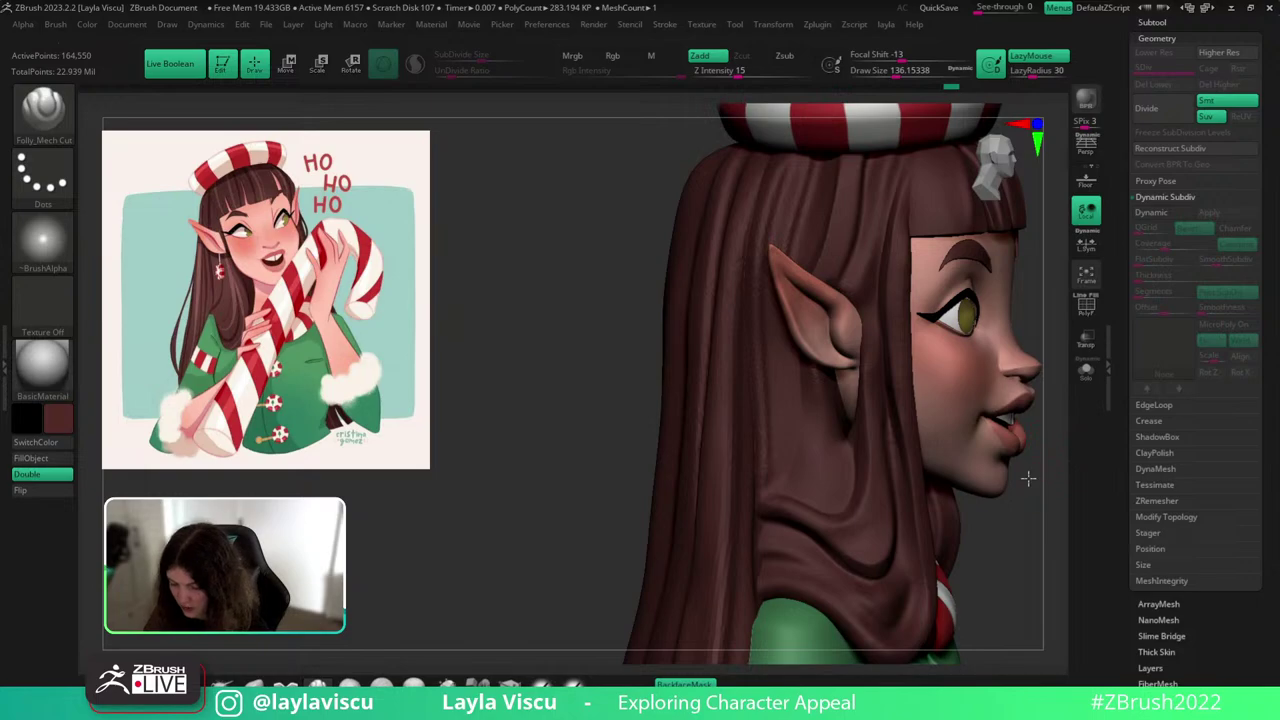
pyautogui.moveTo(1028, 478); pyautogui.dragTo(988, 470)
# Isolate the hair, polish the strand in front of the ear opening with hPolish at draw size about 94, and show the full character.
pyautogui.click(1086, 371)
pyautogui.press('s')
pyautogui.click(871, 392)
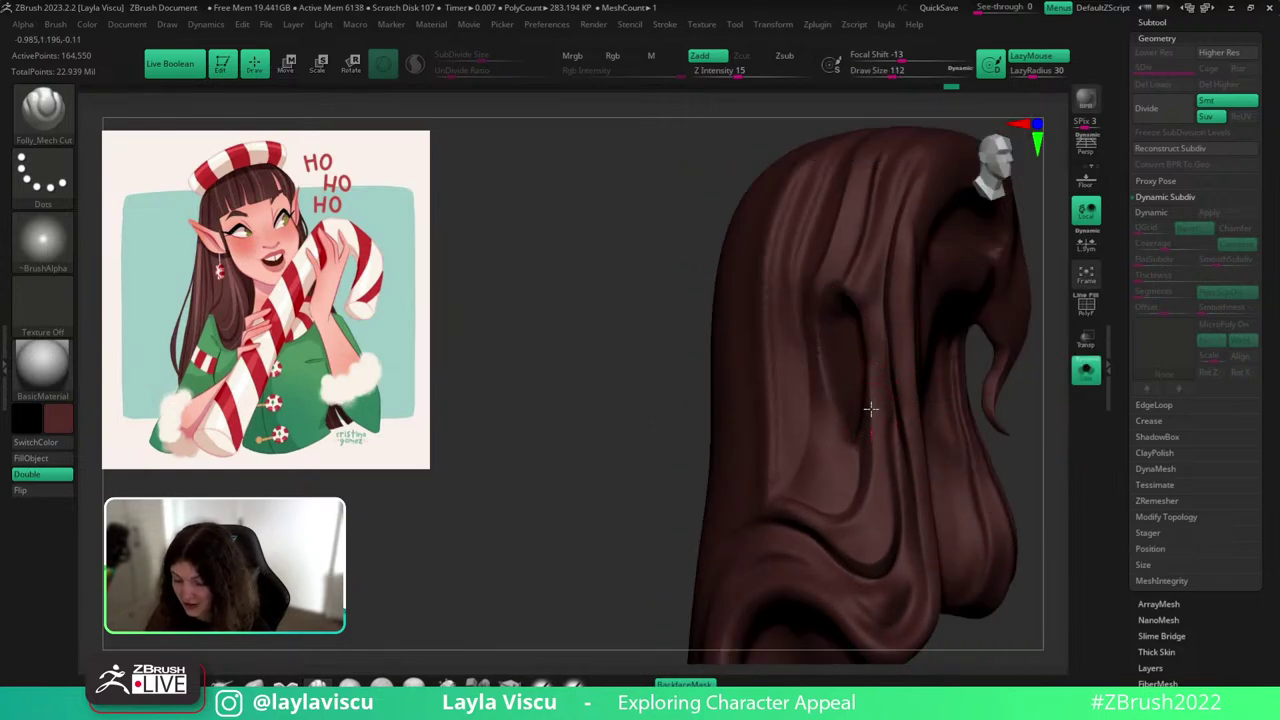
pyautogui.press('b')
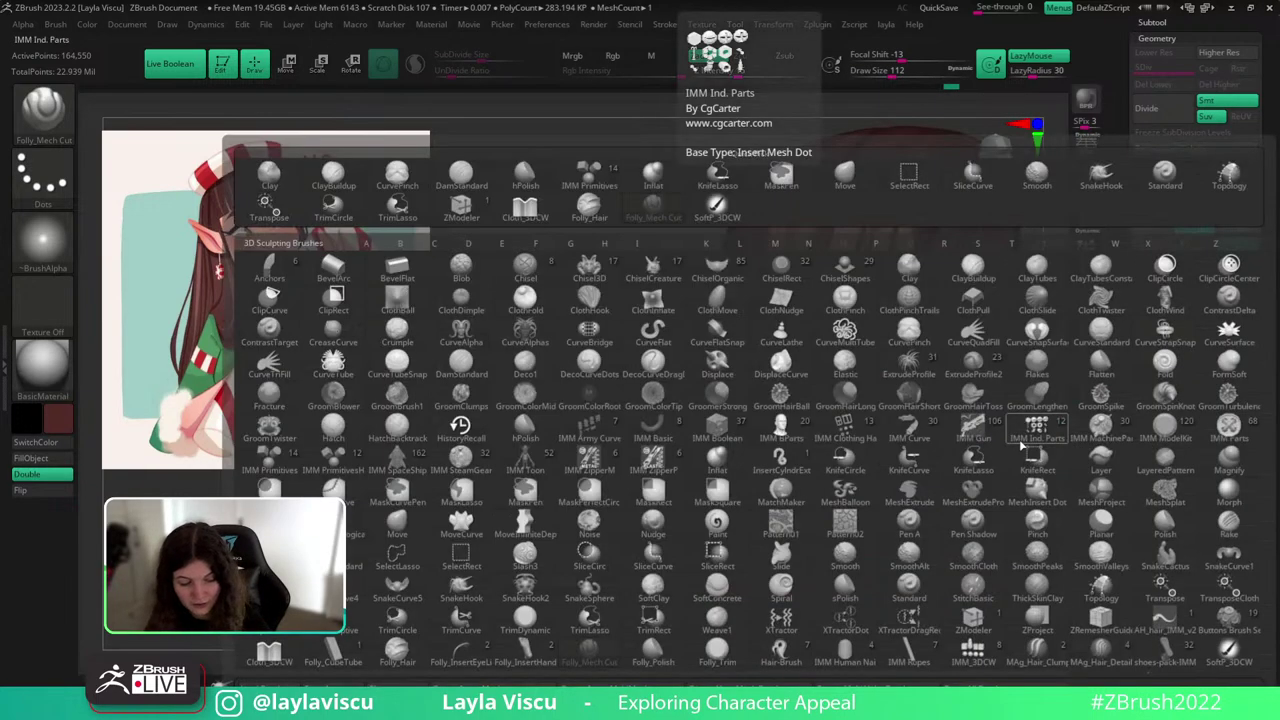
pyautogui.press('h')
pyautogui.press('p')
pyautogui.press('s')
pyautogui.click(876, 380)
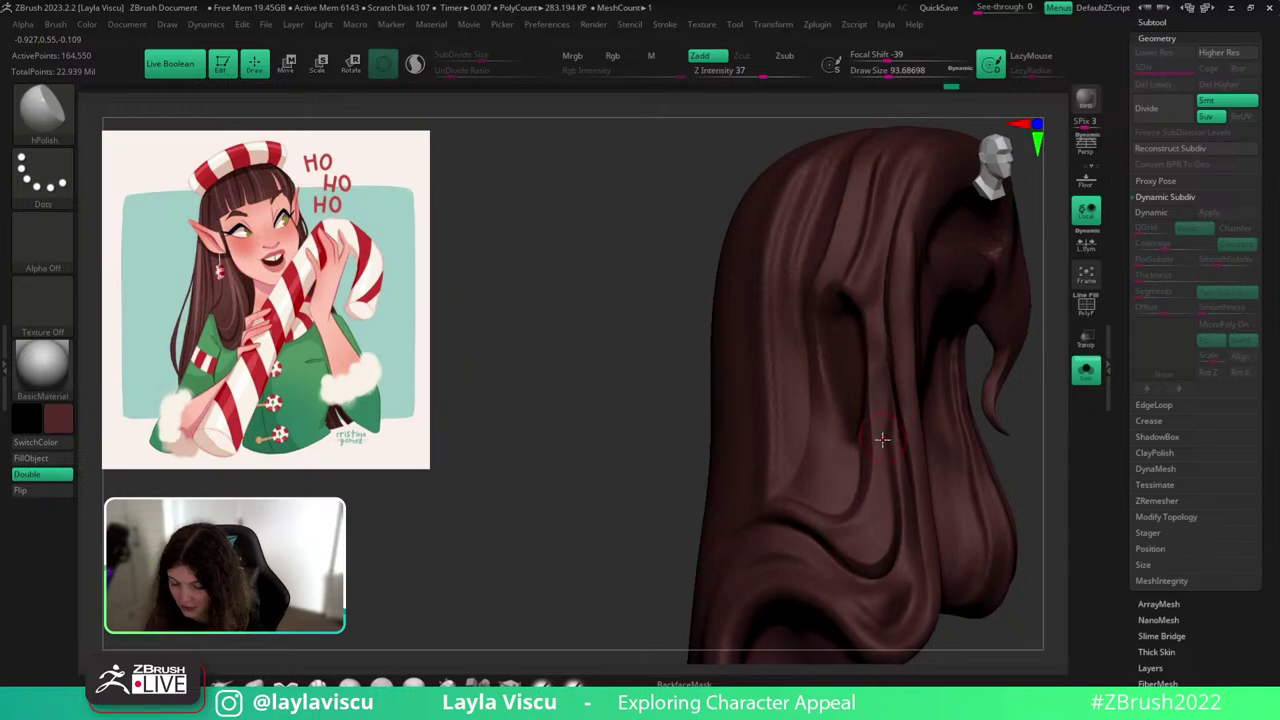
pyautogui.moveTo(881, 429); pyautogui.dragTo(875, 315)
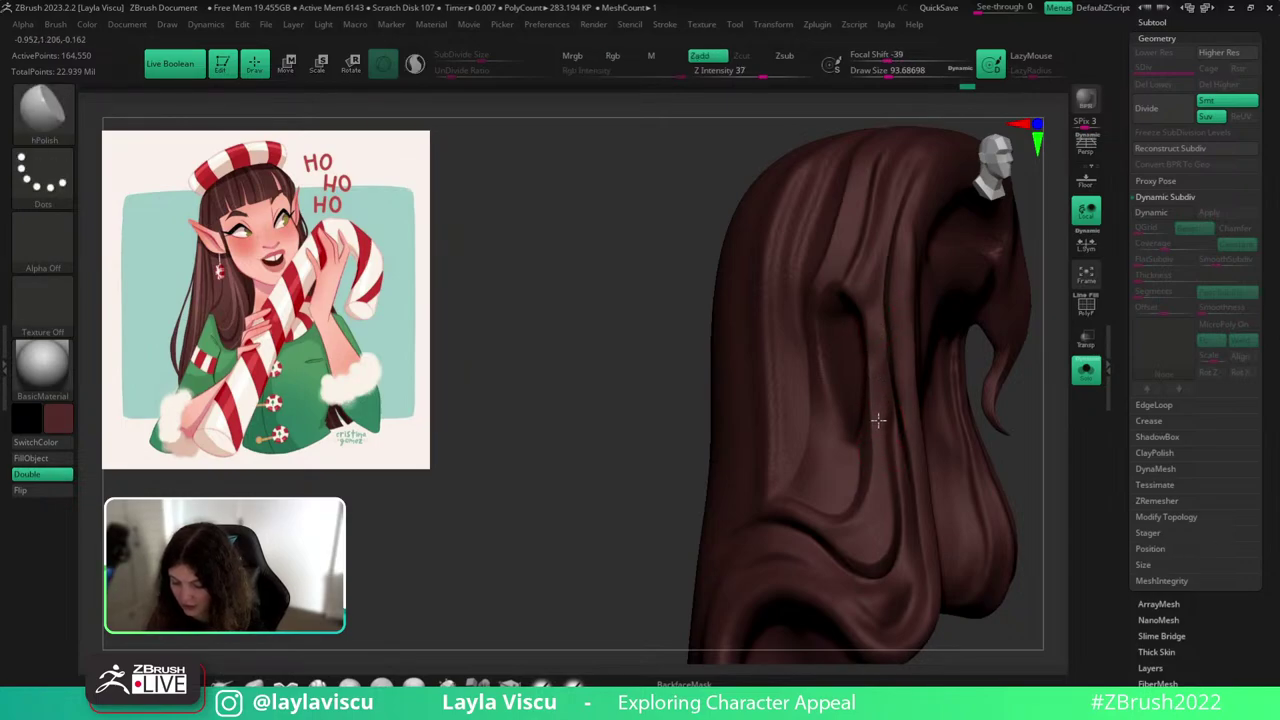
pyautogui.click(1086, 370)
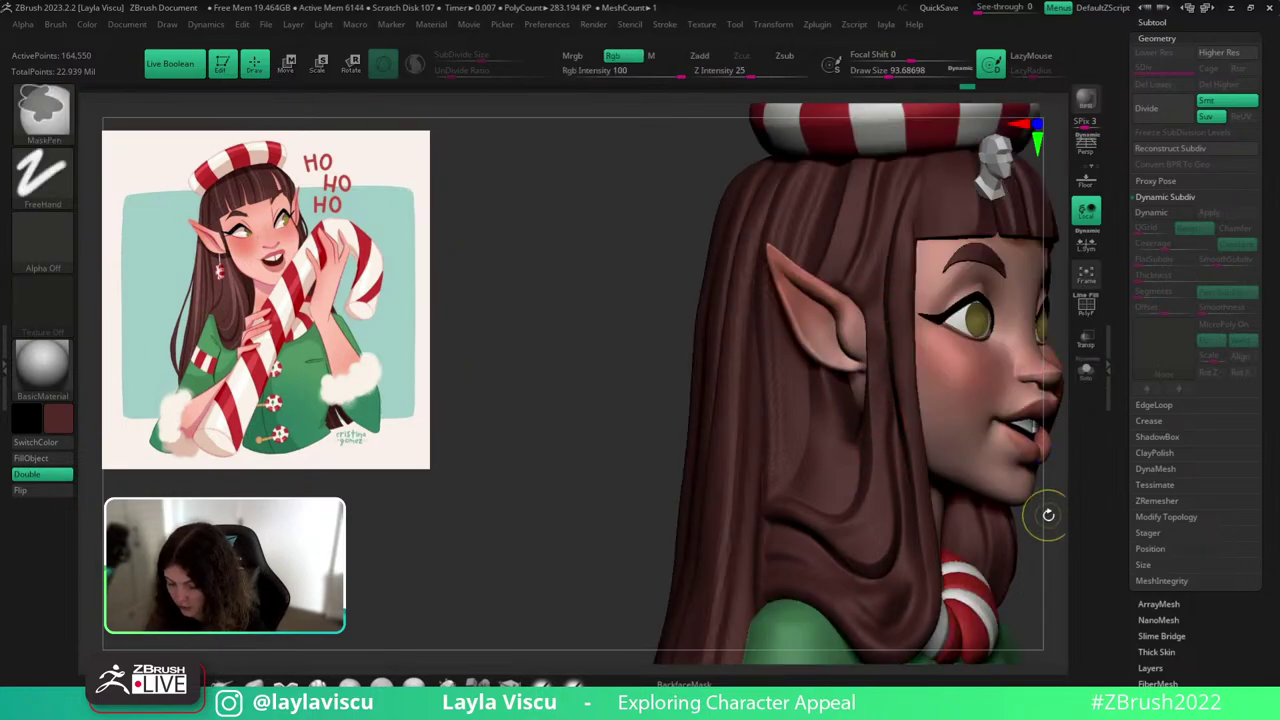
pyautogui.moveTo(1048, 515)
pyautogui.keyDown('alt'); pyautogui.mouseDown()
pyautogui.moveTo(986, 477)
pyautogui.moveTo(1030, 468)
pyautogui.mouseUp(); pyautogui.keyUp('alt')
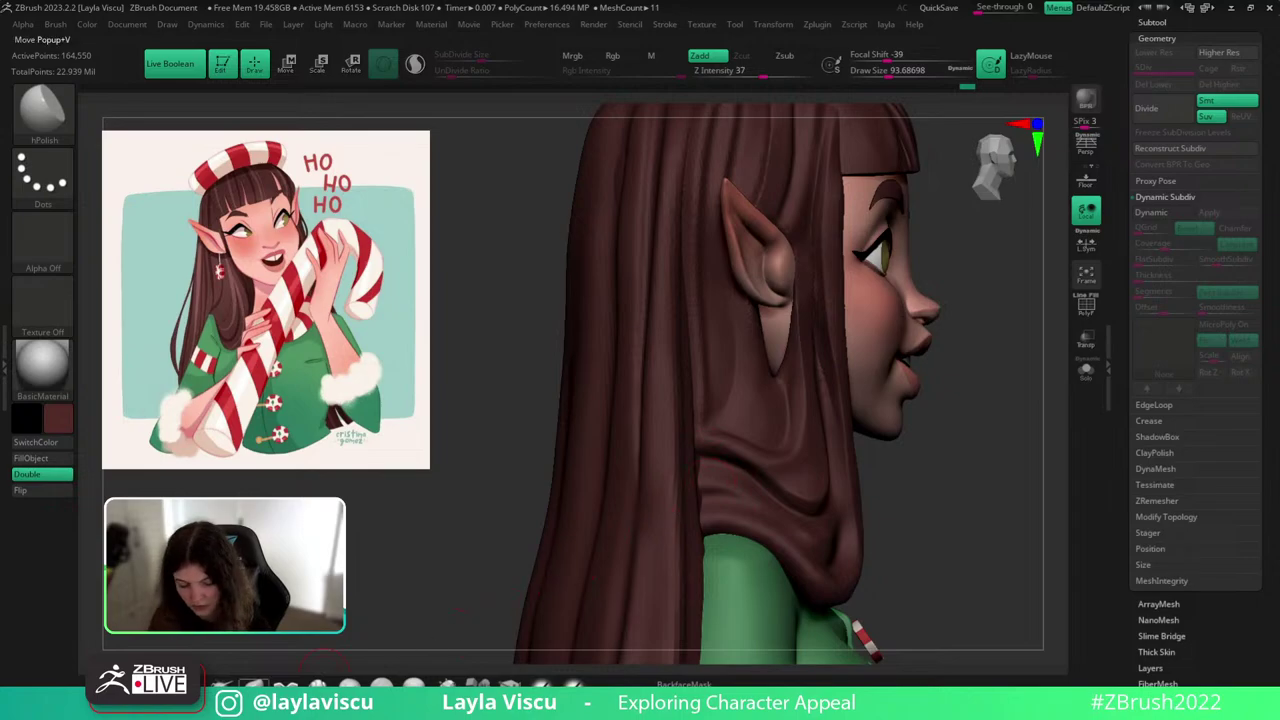
# Adjust the strand between the ear and face with the Move brush at draw size about 116 and backface masking on.
pyautogui.click(323, 679)
pyautogui.moveTo(931, 435); pyautogui.dragTo(892, 430)
pyautogui.press('s')
pyautogui.click(818, 294)
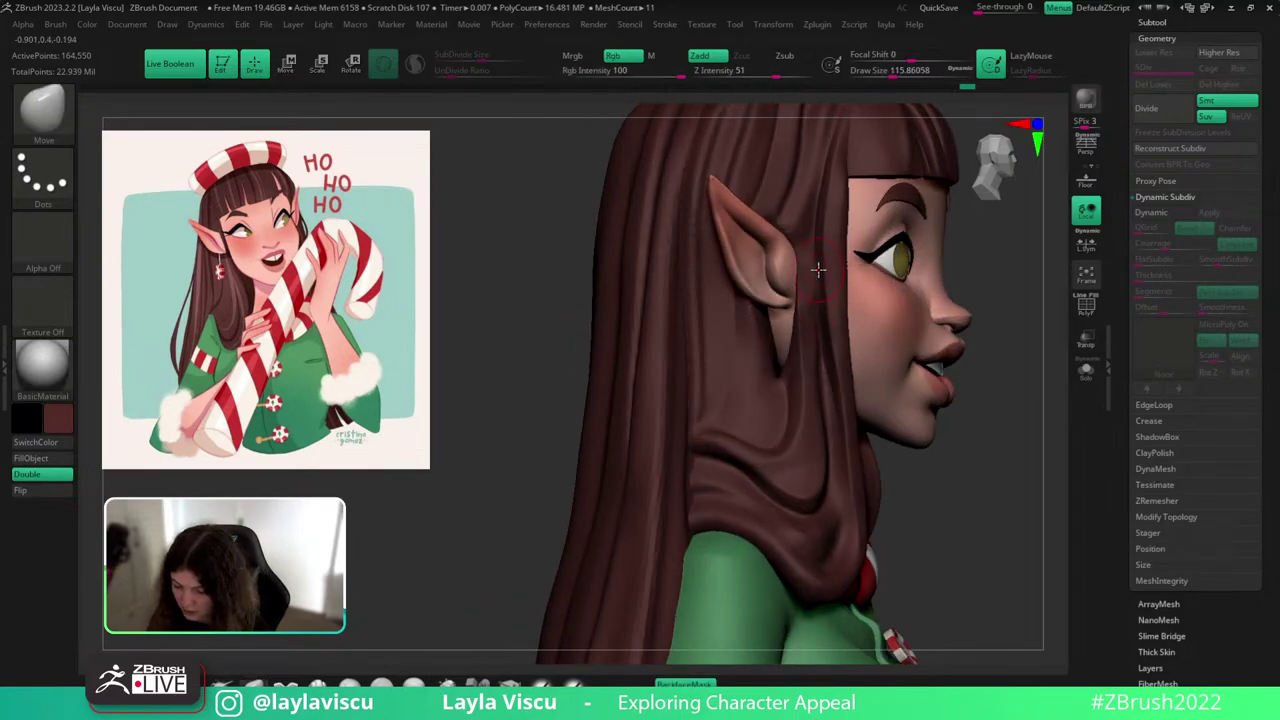
pyautogui.keyDown('ctrl'); pyautogui.moveTo(834, 257); pyautogui.dragTo(838, 205, button='right'); pyautogui.keyUp('ctrl')
pyautogui.moveTo(974, 397); pyautogui.dragTo(1000, 383)
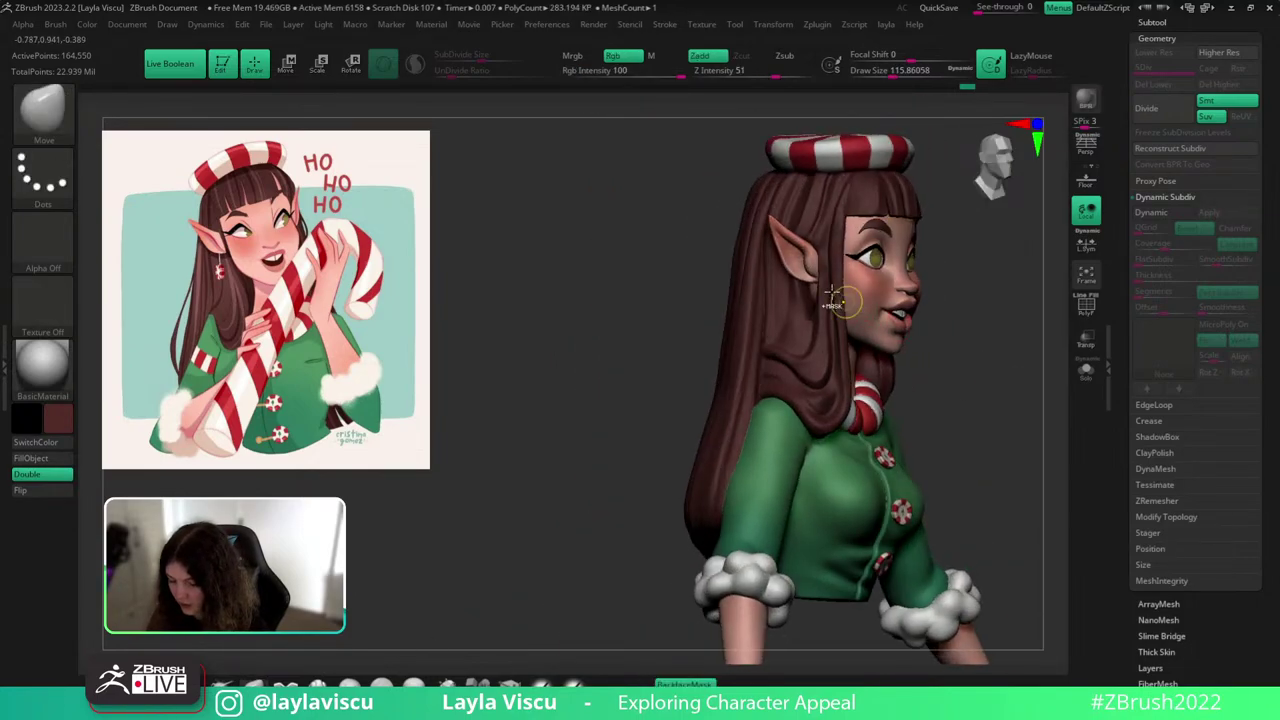
pyautogui.keyDown('ctrl'); pyautogui.moveTo(831, 292); pyautogui.dragTo(866, 371, button='right'); pyautogui.keyUp('ctrl')
pyautogui.moveTo(826, 329); pyautogui.dragTo(826, 318)
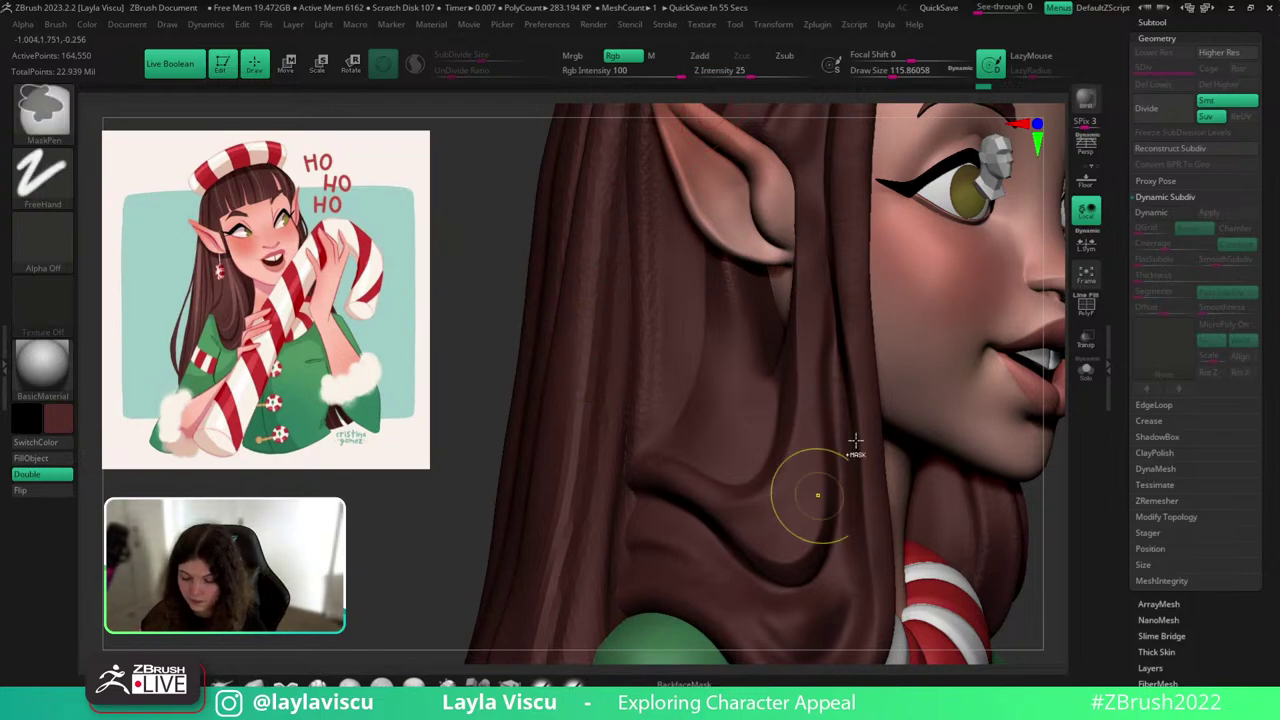
# Set the Move brush to draw size about 177 and review the hair in profile.
pyautogui.keyDown('ctrl'); pyautogui.moveTo(854, 443); pyautogui.dragTo(529, 334, button='right'); pyautogui.keyUp('ctrl')
pyautogui.moveTo(928, 389)
pyautogui.mouseDown()
pyautogui.moveTo(946, 366)
pyautogui.moveTo(1030, 379)
pyautogui.moveTo(932, 375)
pyautogui.mouseUp()
pyautogui.keyDown('ctrl'); pyautogui.moveTo(880, 330); pyautogui.dragTo(870, 420, button='right'); pyautogui.keyUp('ctrl')
pyautogui.press('s')
pyautogui.moveTo(766, 265); pyautogui.dragTo(775, 265)
pyautogui.keyDown('ctrl'); pyautogui.moveTo(830, 400); pyautogui.dragTo(800, 290, button='right'); pyautogui.keyUp('ctrl')
pyautogui.moveTo(909, 334)
pyautogui.mouseDown()
pyautogui.moveTo(963, 337)
pyautogui.moveTo(910, 365)
pyautogui.mouseUp()
pyautogui.keyDown('ctrl'); pyautogui.moveTo(845, 295); pyautogui.dragTo(835, 340, button='right'); pyautogui.keyUp('ctrl')
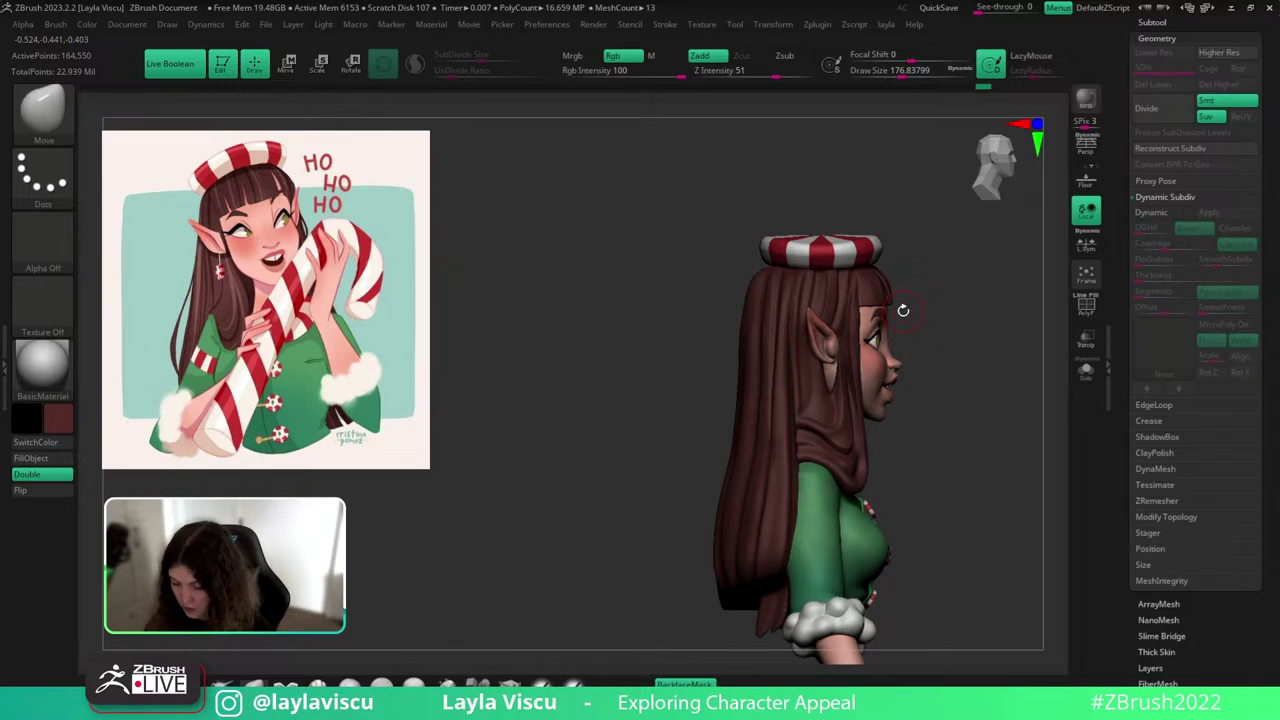
# Isolate the hair, enable Sculptris Pro, and smooth the strands behind and above the ear opening at draw size about 145.
pyautogui.click(1086, 371)
pyautogui.press('s')
pyautogui.moveTo(825, 298); pyautogui.dragTo(819, 298)
pyautogui.press('b')
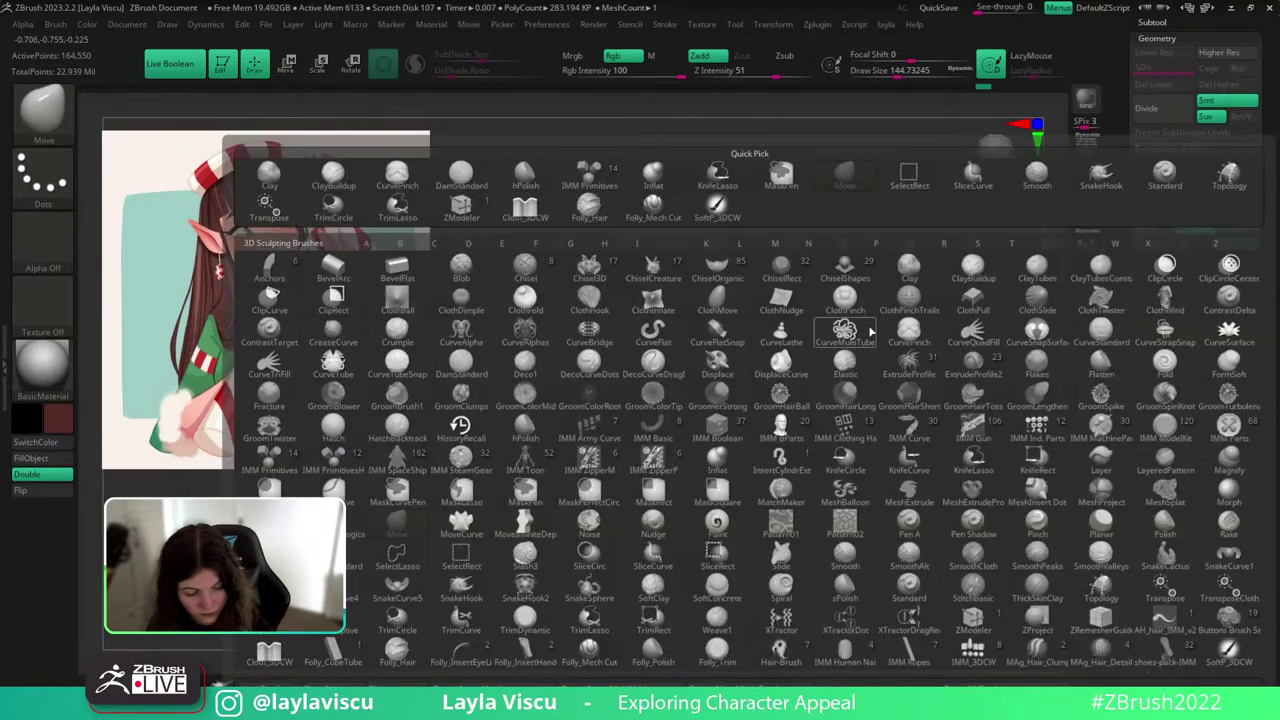
pyautogui.press('shift')
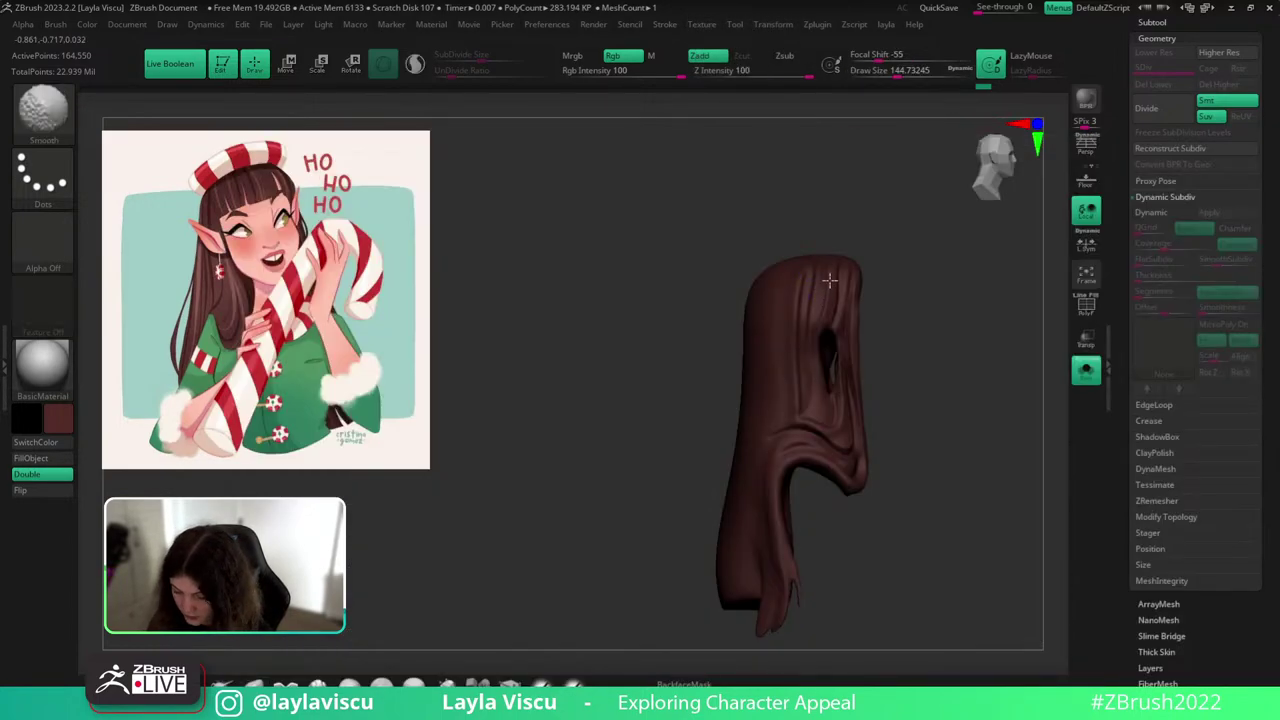
pyautogui.keyDown('ctrl'); pyautogui.moveTo(816, 303); pyautogui.dragTo(856, 343, button='right'); pyautogui.keyUp('ctrl')
pyautogui.click(419, 66)
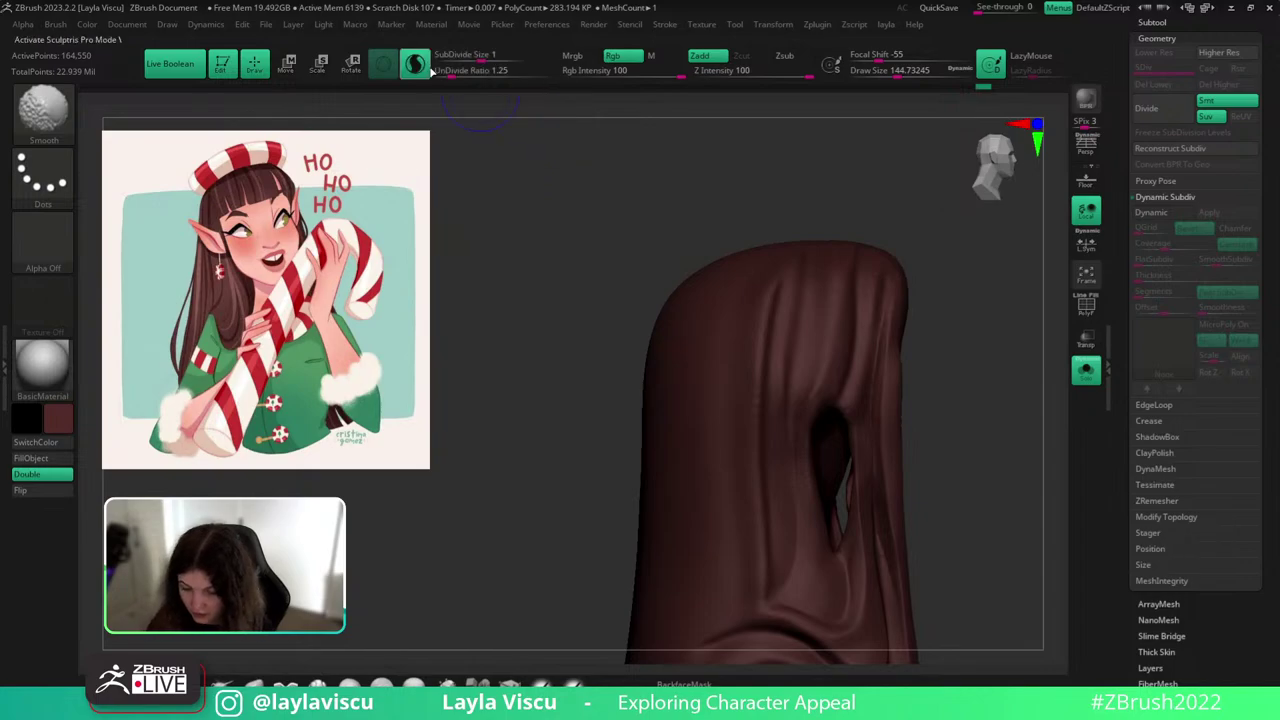
pyautogui.keyDown('shift'); pyautogui.moveTo(801, 399); pyautogui.dragTo(803, 491); pyautogui.keyUp('shift')
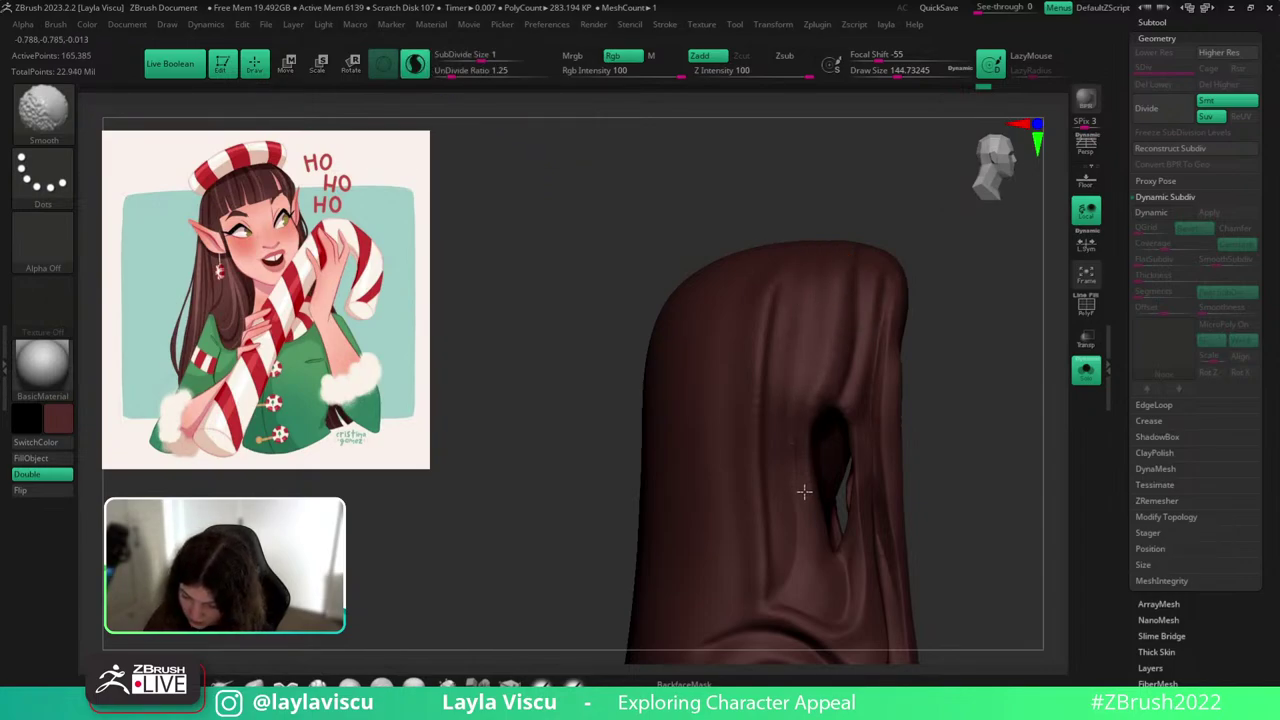
pyautogui.moveTo(860, 356)
pyautogui.keyDown('shift'); pyautogui.mouseDown()
pyautogui.moveTo(863, 271)
pyautogui.moveTo(843, 349)
pyautogui.moveTo(863, 355)
pyautogui.moveTo(846, 357)
pyautogui.mouseUp(); pyautogui.keyUp('shift')
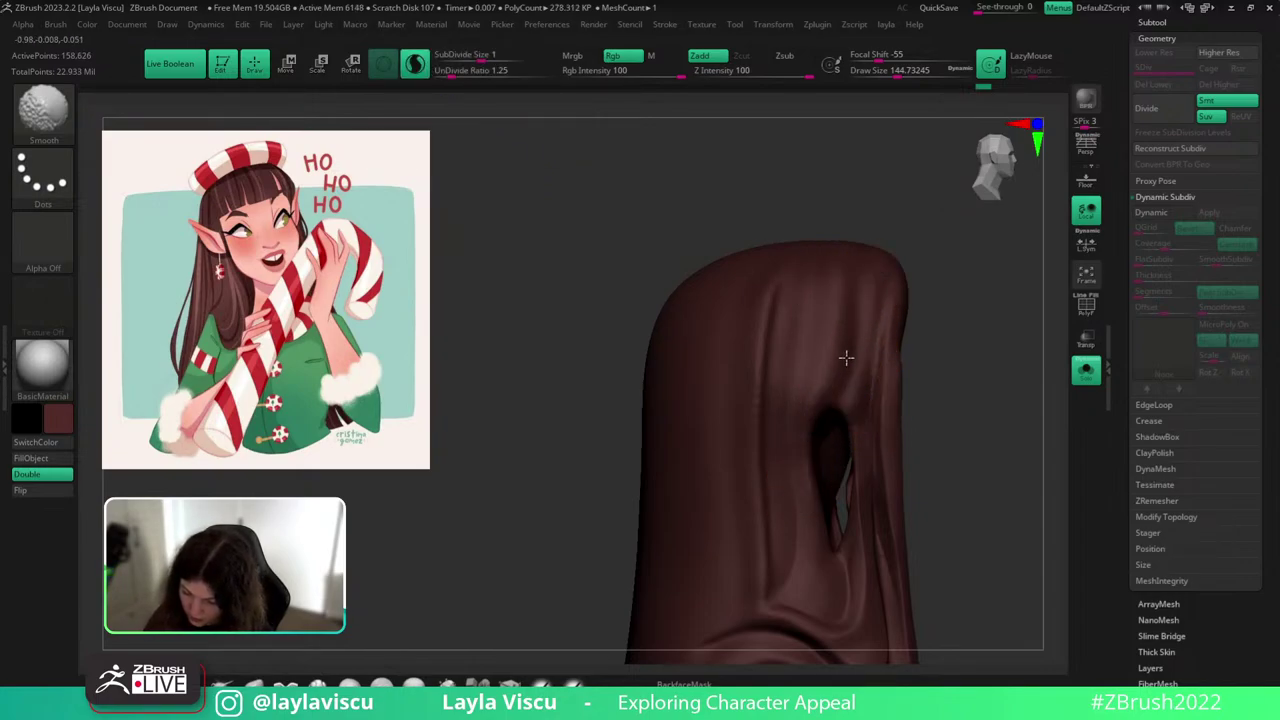
# Show the full character and compare the smoothed hair with earlier states in the undo history.
pyautogui.click(1081, 374)
pyautogui.keyDown('ctrl'); pyautogui.moveTo(988, 400); pyautogui.dragTo(960, 350, button='right'); pyautogui.keyUp('ctrl')
pyautogui.keyDown('ctrl'); pyautogui.moveTo(958, 382); pyautogui.dragTo(977, 409, button='right'); pyautogui.keyUp('ctrl')
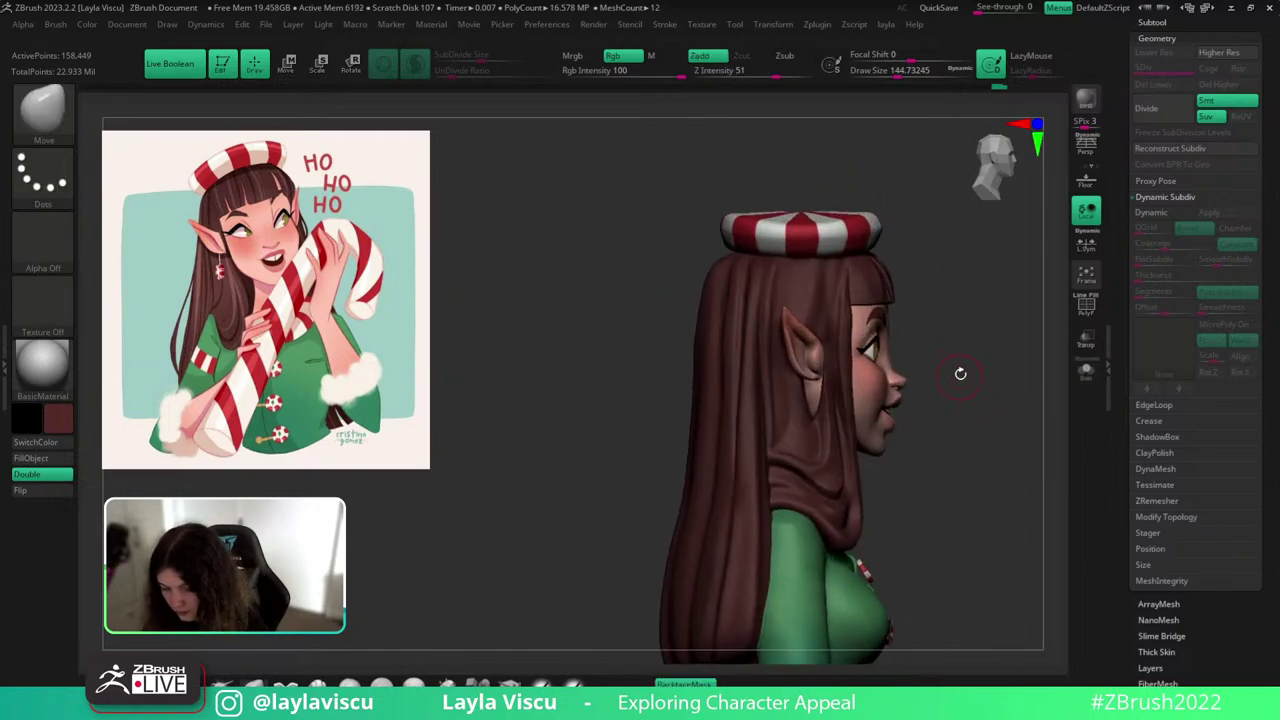
pyautogui.click(918, 88)
pyautogui.click(908, 88)
pyautogui.moveTo(915, 90); pyautogui.dragTo(1086, 104)
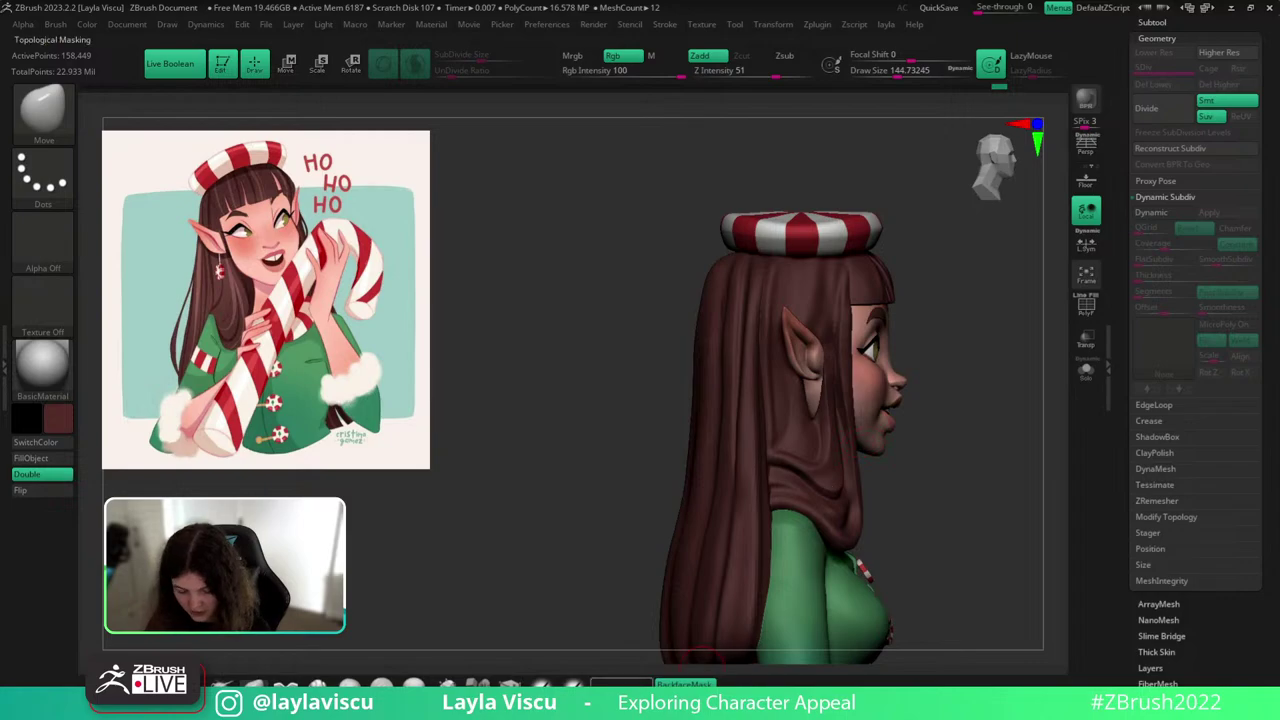
# Sculpt a fine Folly_Hair strand from the hat down in front of the ear at draw size about 68, redrawing the first stroke.
pyautogui.press('b')
pyautogui.press('f')
pyautogui.press('h')
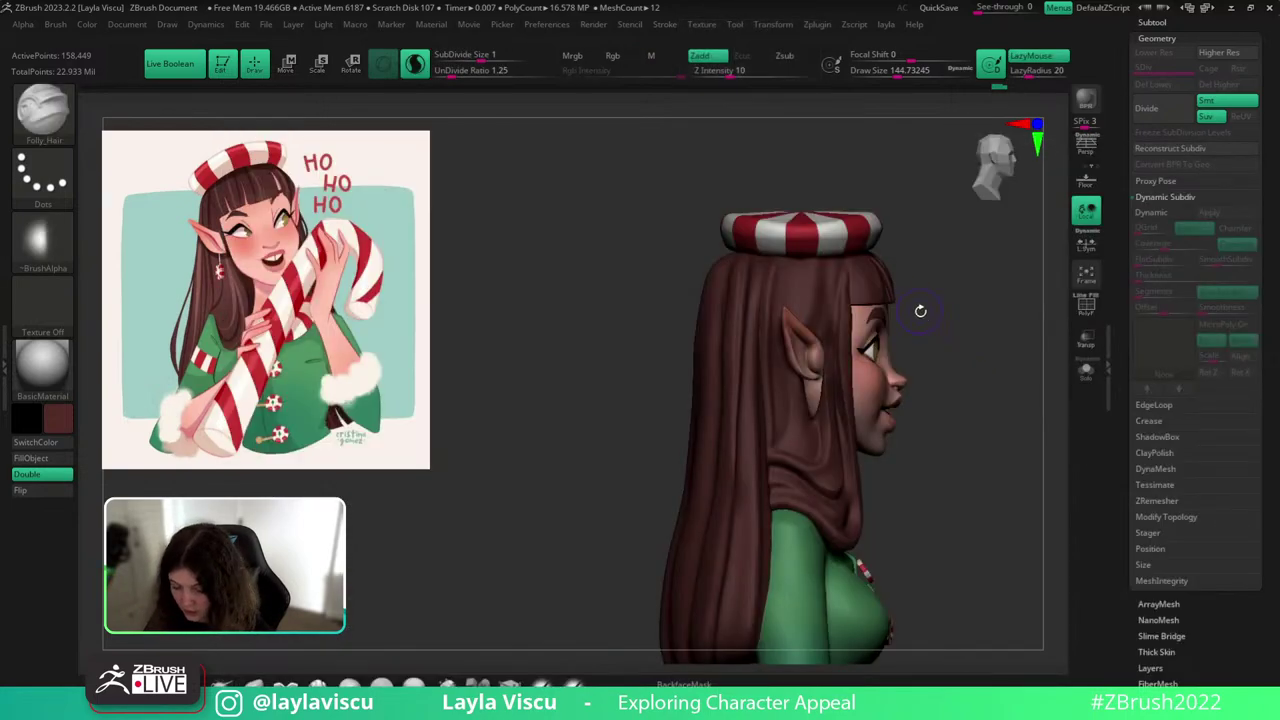
pyautogui.press('s')
pyautogui.moveTo(920, 311); pyautogui.dragTo(898, 311)
pyautogui.keyDown('ctrl'); pyautogui.moveTo(876, 294); pyautogui.dragTo(843, 306, button='right'); pyautogui.keyUp('ctrl')
pyautogui.moveTo(829, 300); pyautogui.dragTo(817, 477)
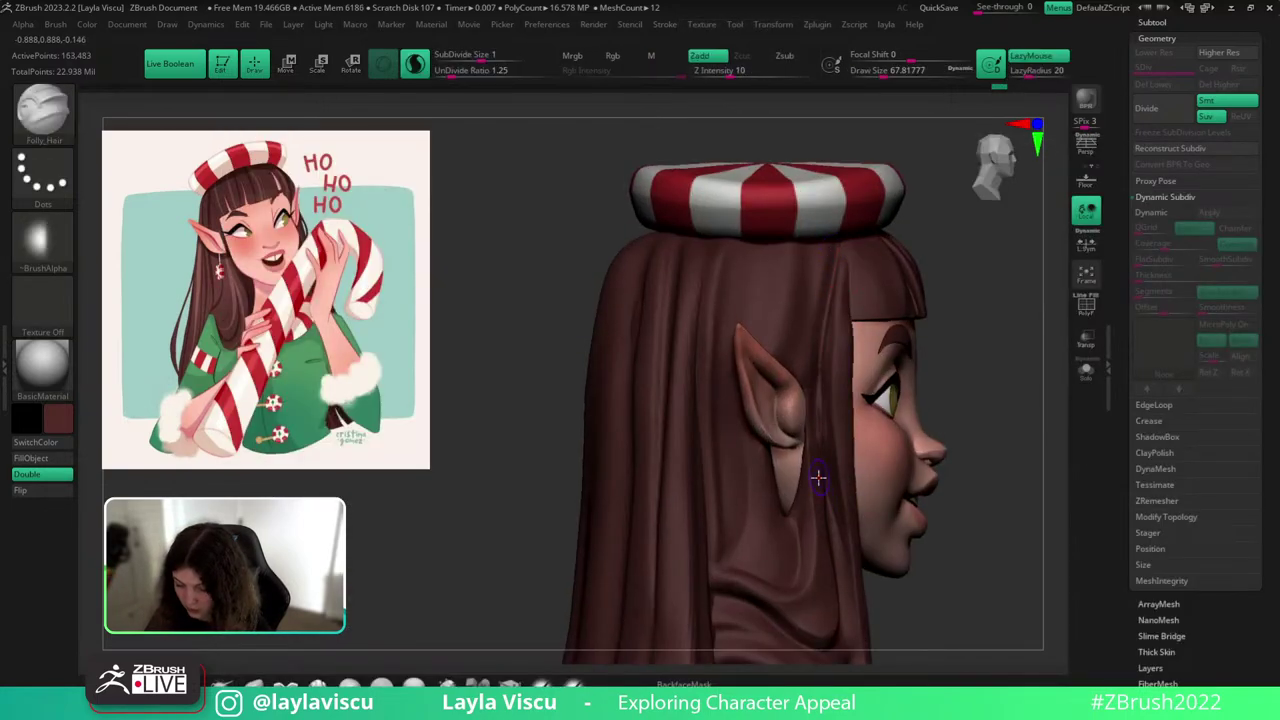
pyautogui.hotkey('ctrl', 'z')
pyautogui.moveTo(837, 269); pyautogui.dragTo(833, 455)
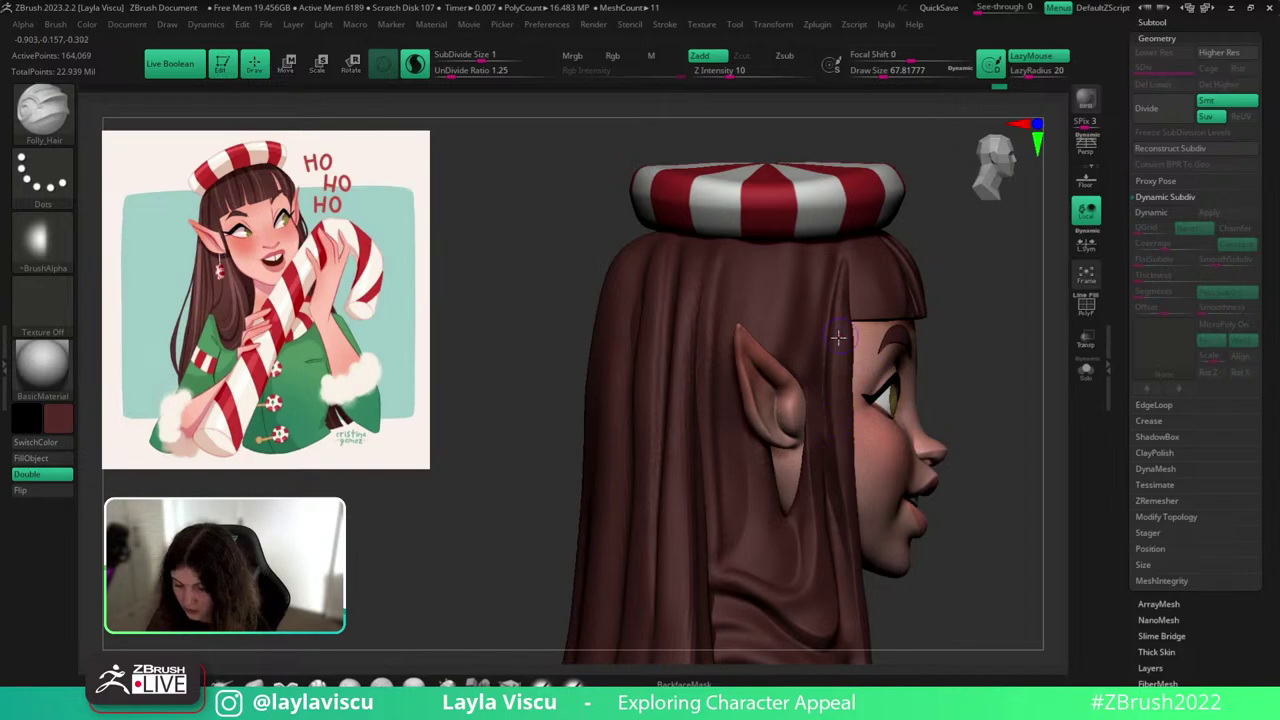
# Isolate the hair, turn off Sculptris Pro, and polish from the crown to the ear opening with hPolish at draw size about 172.
pyautogui.press('s')
pyautogui.moveTo(837, 337); pyautogui.dragTo(849, 337)
pyautogui.press('b')
pyautogui.press('h')
pyautogui.press('p')
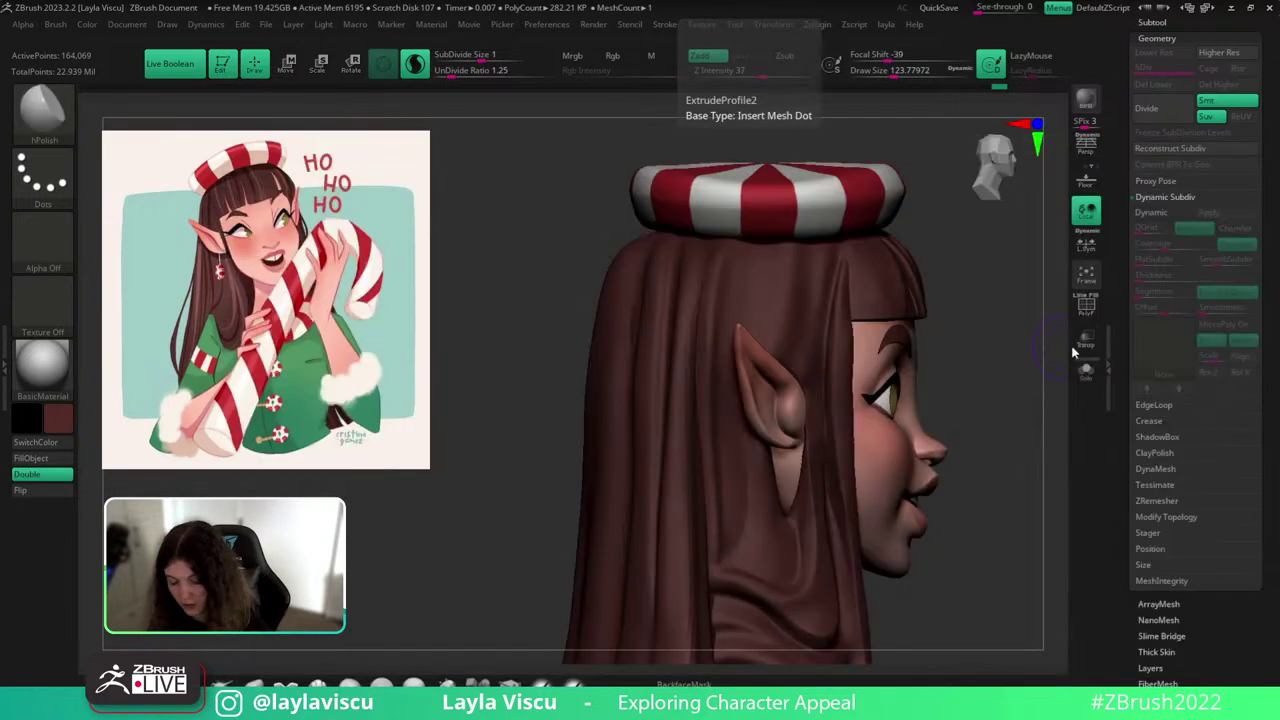
pyautogui.click(1086, 371)
pyautogui.press('s')
pyautogui.moveTo(783, 315); pyautogui.dragTo(796, 315)
pyautogui.click(415, 64)
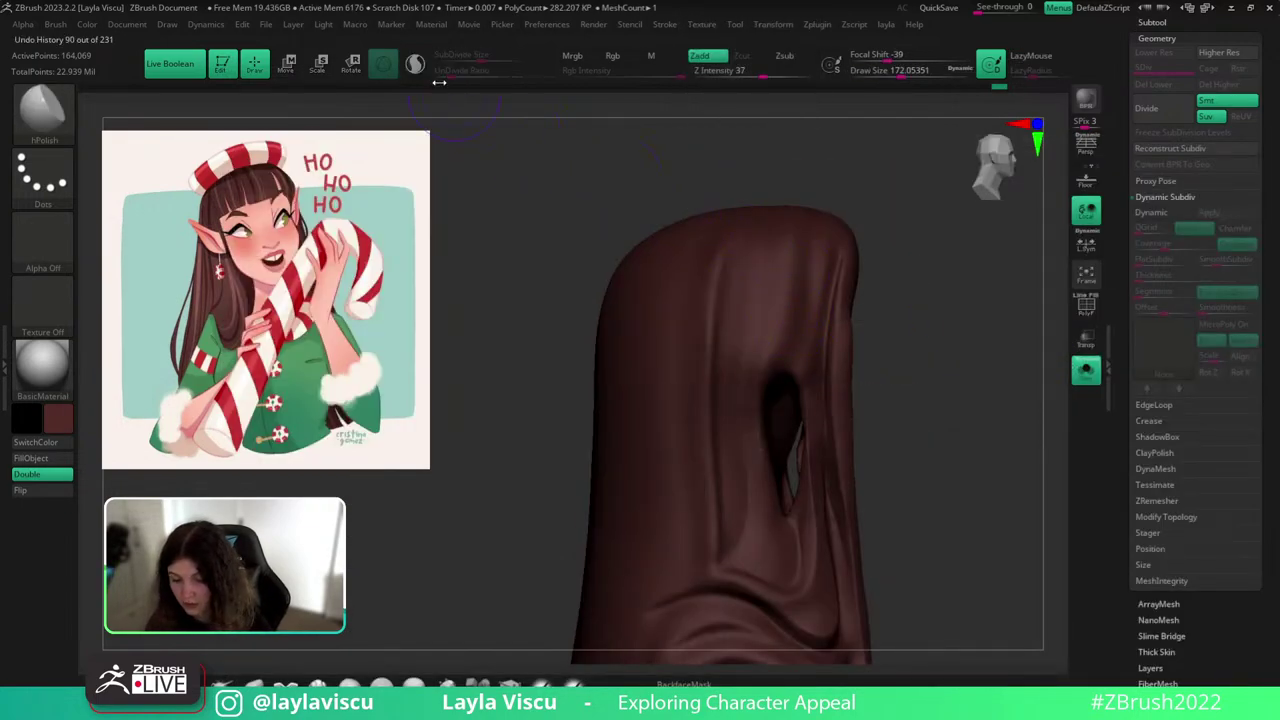
pyautogui.moveTo(795, 232); pyautogui.dragTo(779, 365)
pyautogui.moveTo(782, 272); pyautogui.dragTo(751, 444)
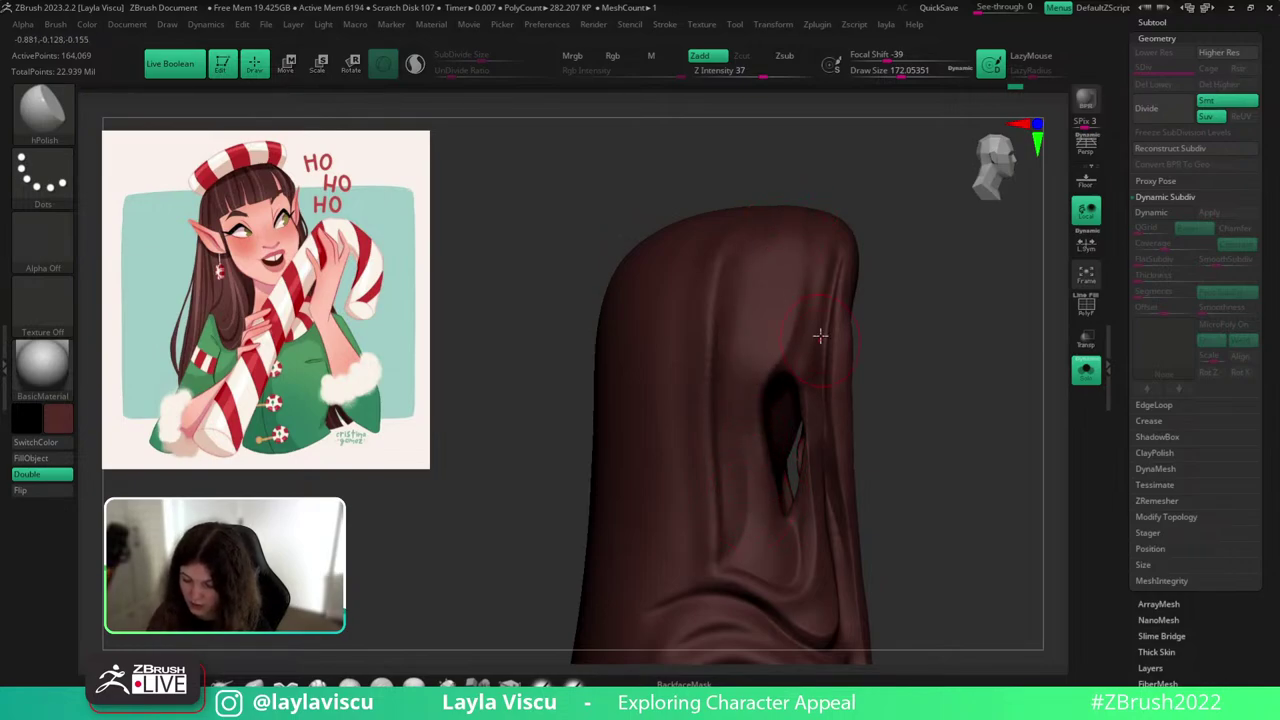
pyautogui.moveTo(794, 234); pyautogui.dragTo(757, 431)
pyautogui.click(1086, 370)
# Isolate the hair and sculpt a Folly_Hair strand from the ear opening up toward the crown at draw size about 90, redrawing the first stroke.
pyautogui.keyDown('ctrl'); pyautogui.moveTo(962, 372); pyautogui.dragTo(955, 322, button='right'); pyautogui.keyUp('ctrl')
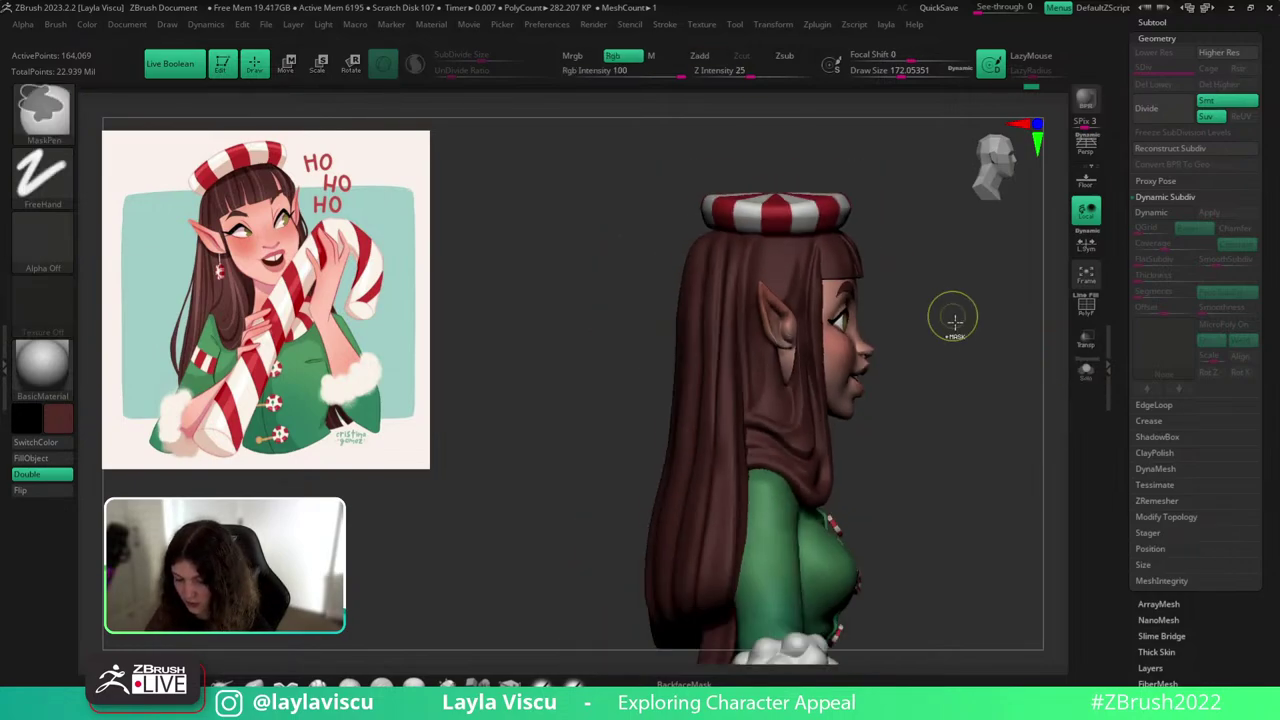
pyautogui.moveTo(954, 320); pyautogui.dragTo(908, 354)
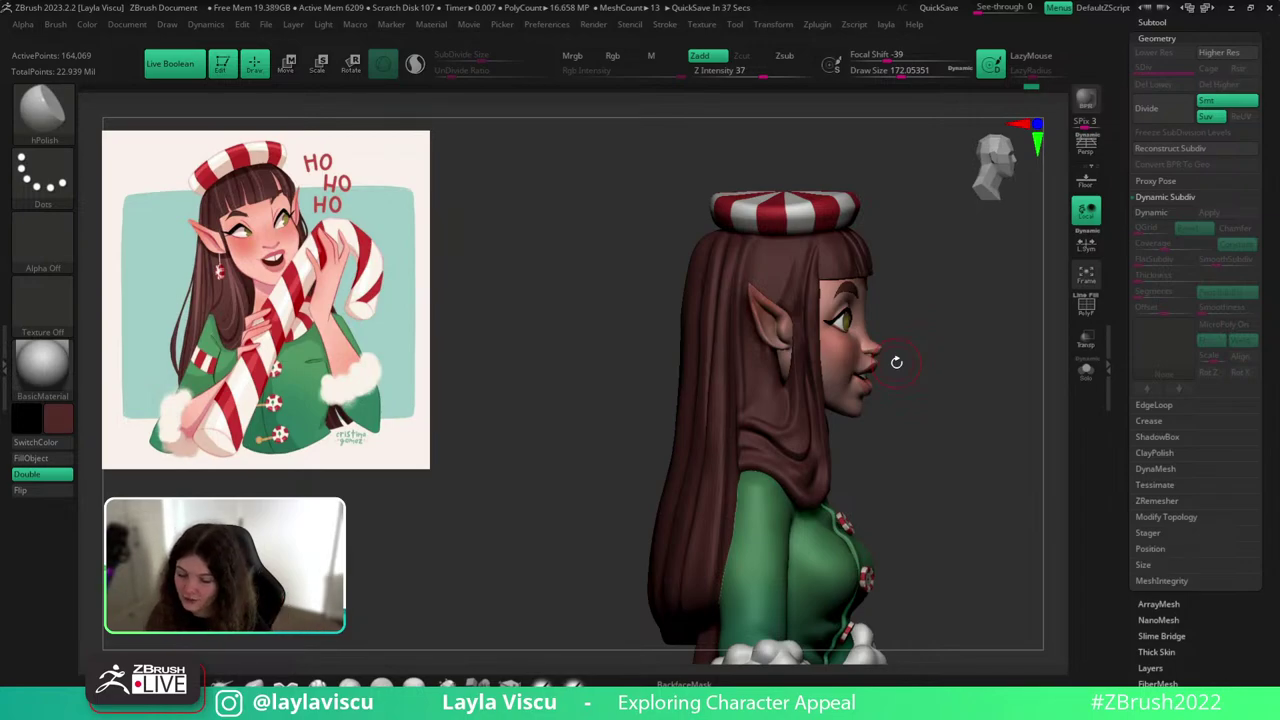
pyautogui.moveTo(897, 362); pyautogui.dragTo(917, 364)
pyautogui.keyDown('alt'); pyautogui.moveTo(1000, 418); pyautogui.dragTo(1006, 494); pyautogui.keyUp('alt')
pyautogui.click(1086, 376)
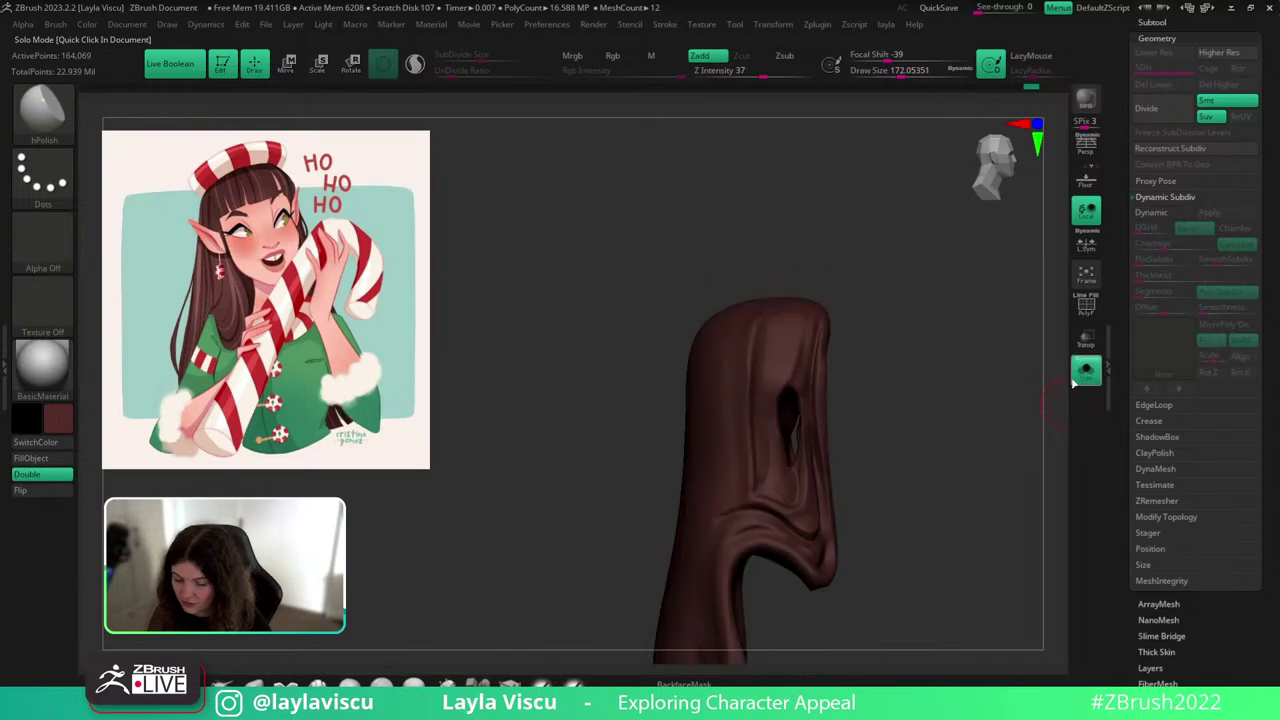
pyautogui.press('b')
pyautogui.press('f')
pyautogui.press('h')
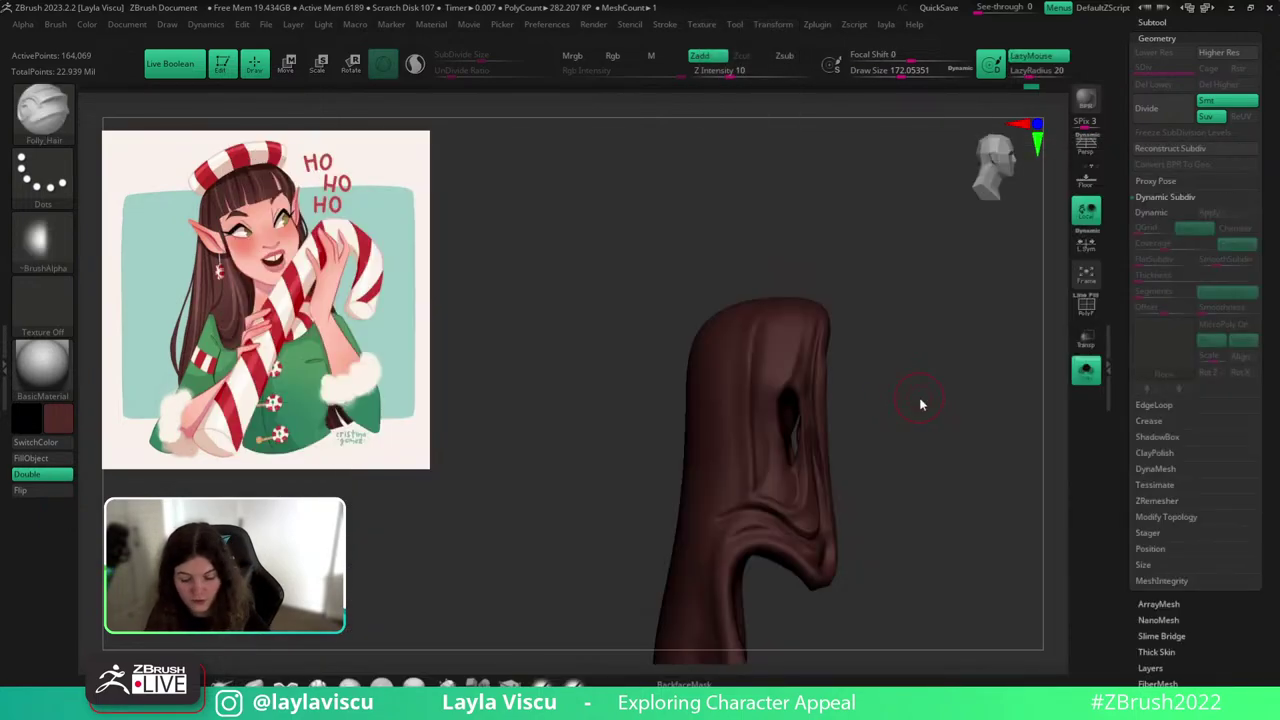
pyautogui.press('s')
pyautogui.moveTo(920, 400); pyautogui.dragTo(906, 398)
pyautogui.keyDown('ctrl'); pyautogui.moveTo(786, 354); pyautogui.dragTo(800, 424, button='right'); pyautogui.keyUp('ctrl')
pyautogui.moveTo(801, 419); pyautogui.dragTo(846, 249)
pyautogui.hotkey('ctrl', 'z')
pyautogui.moveTo(794, 413); pyautogui.dragTo(864, 228)
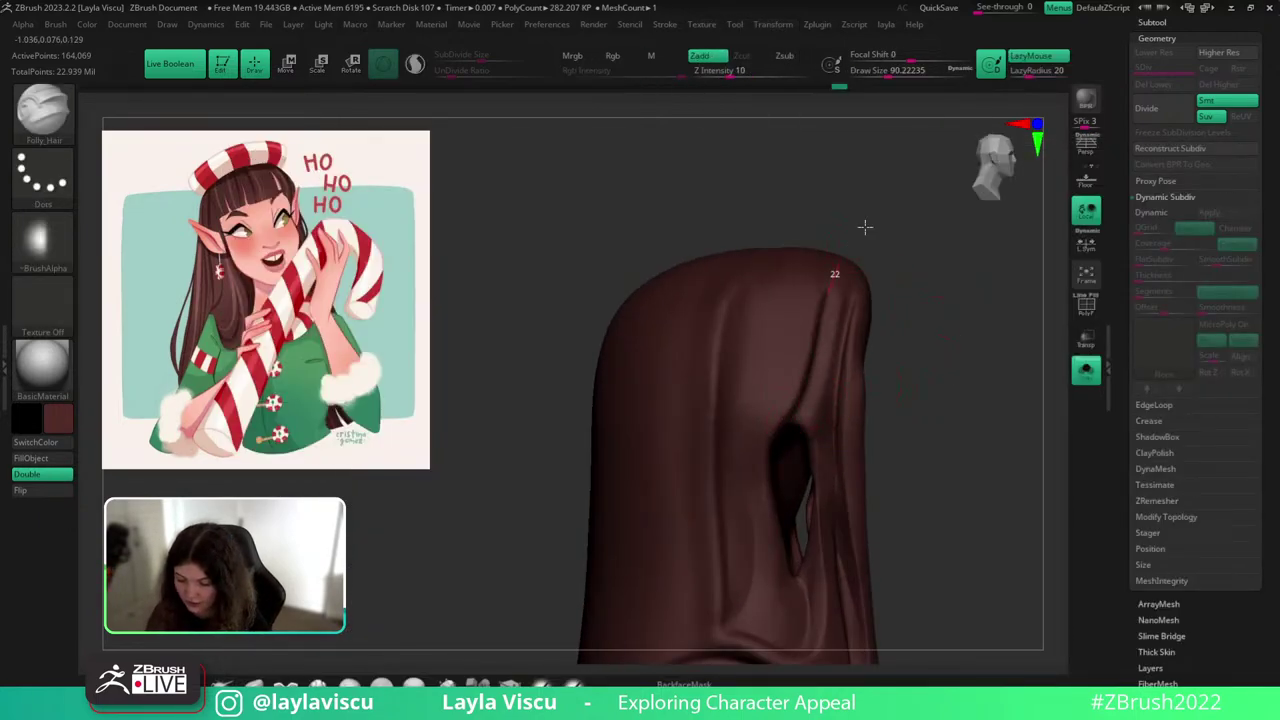
# Undo the last strand stroke, enable Sculptris Pro, and sculpt a Folly_Hair strand from above the ear toward the hat.
pyautogui.click(1076, 378)
pyautogui.moveTo(1014, 444); pyautogui.dragTo(950, 382, button='right')
pyautogui.hotkey('ctrl', 'z')
pyautogui.keyDown('alt'); pyautogui.moveTo(984, 463); pyautogui.dragTo(1044, 532, button='right'); pyautogui.keyUp('alt')
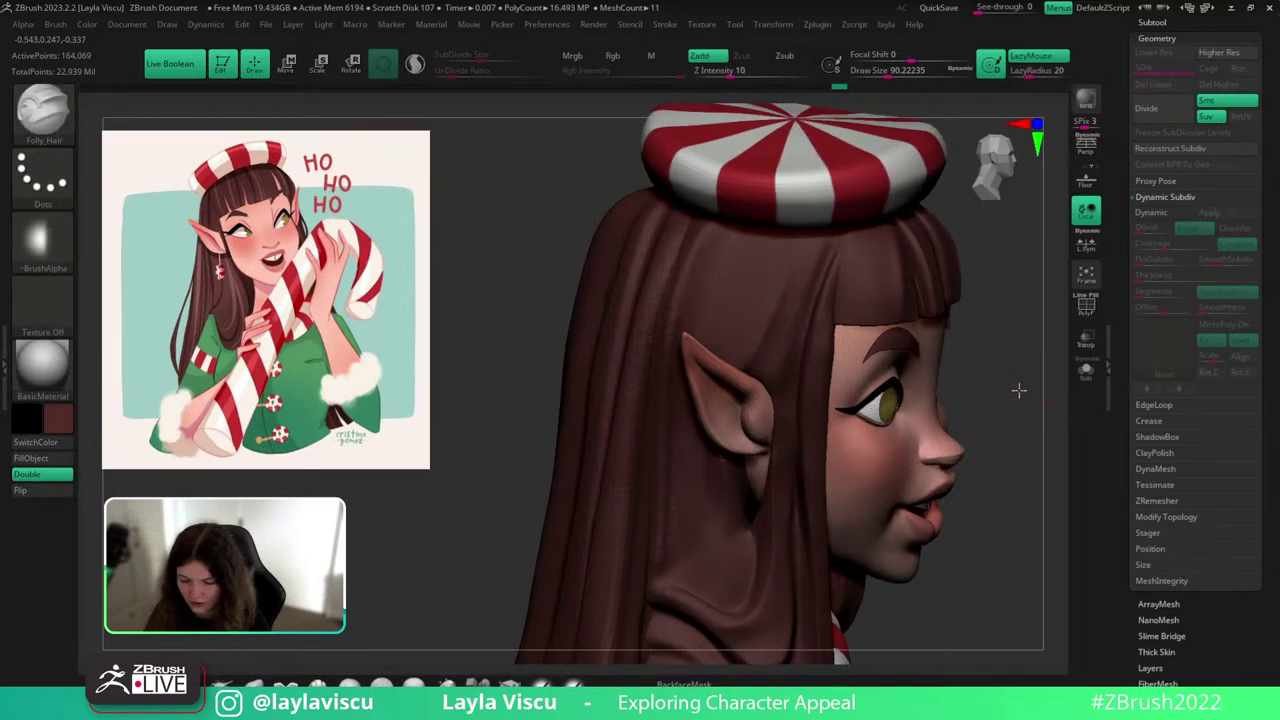
pyautogui.moveTo(1017, 391); pyautogui.dragTo(1003, 388, button='right')
pyautogui.click(1087, 373)
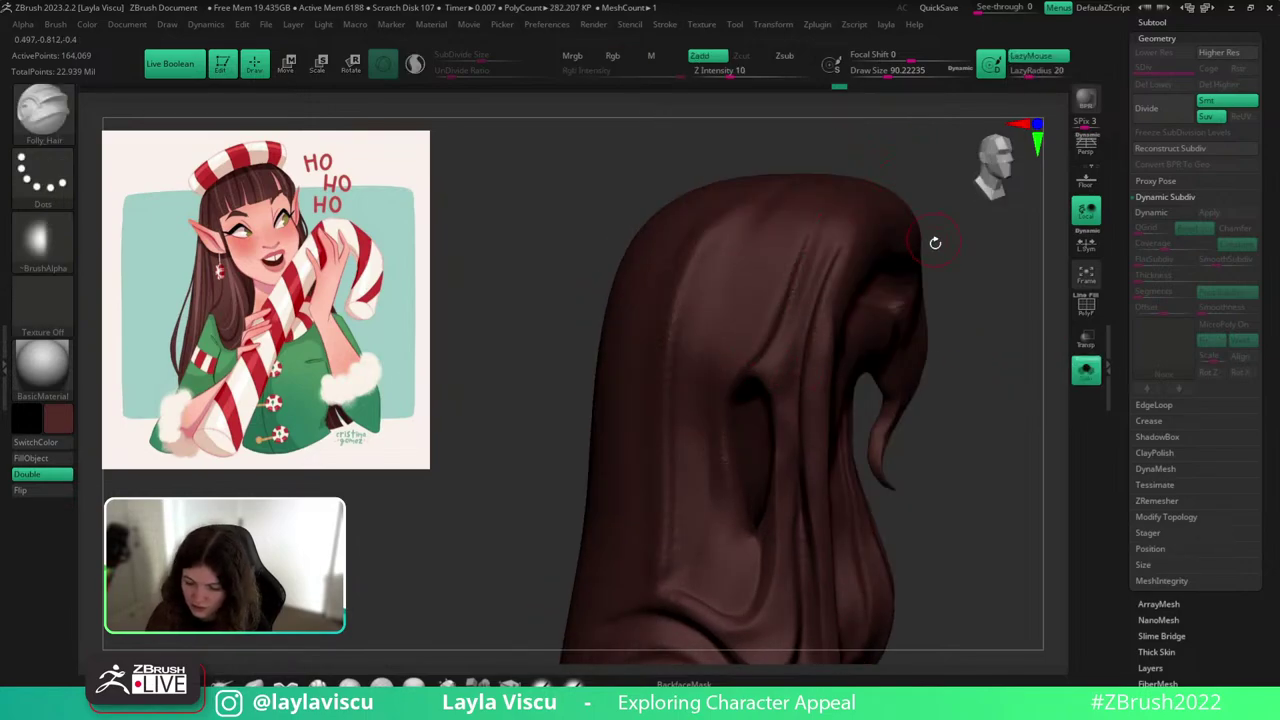
pyautogui.click(1086, 370)
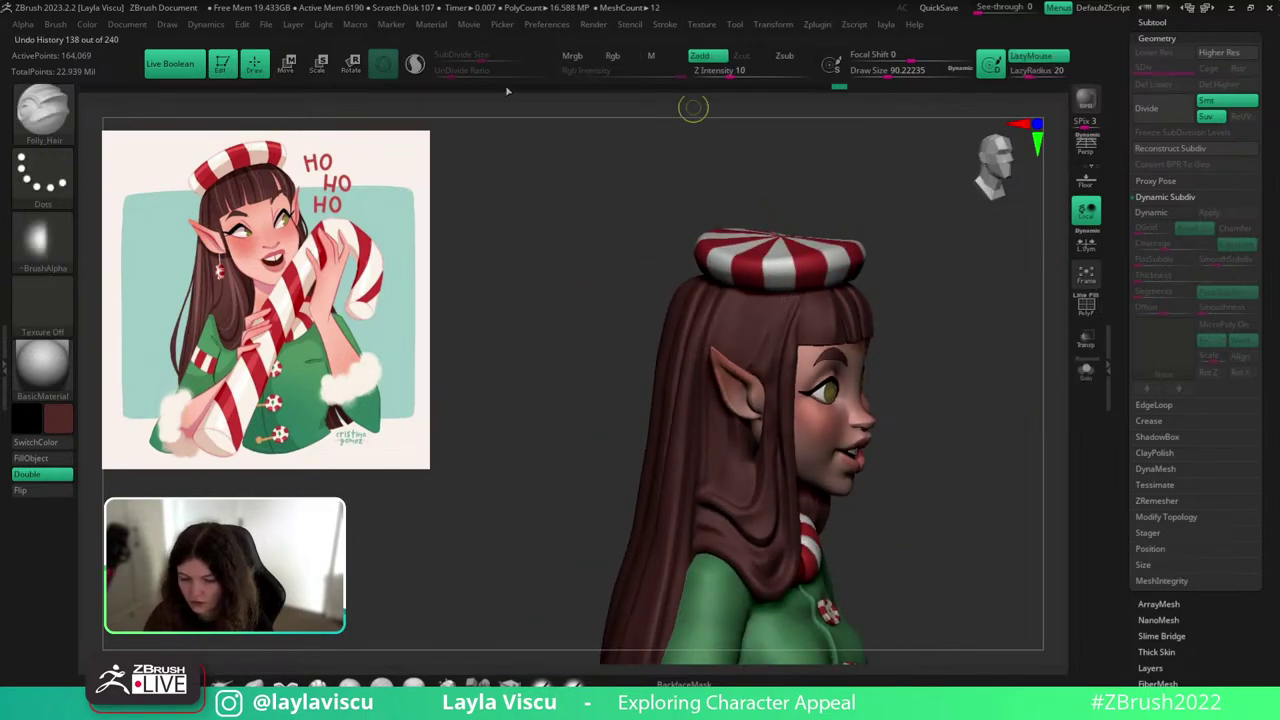
pyautogui.click(415, 64)
pyautogui.keyDown('ctrl'); pyautogui.moveTo(800, 296); pyautogui.dragTo(812, 382, button='right'); pyautogui.keyUp('ctrl')
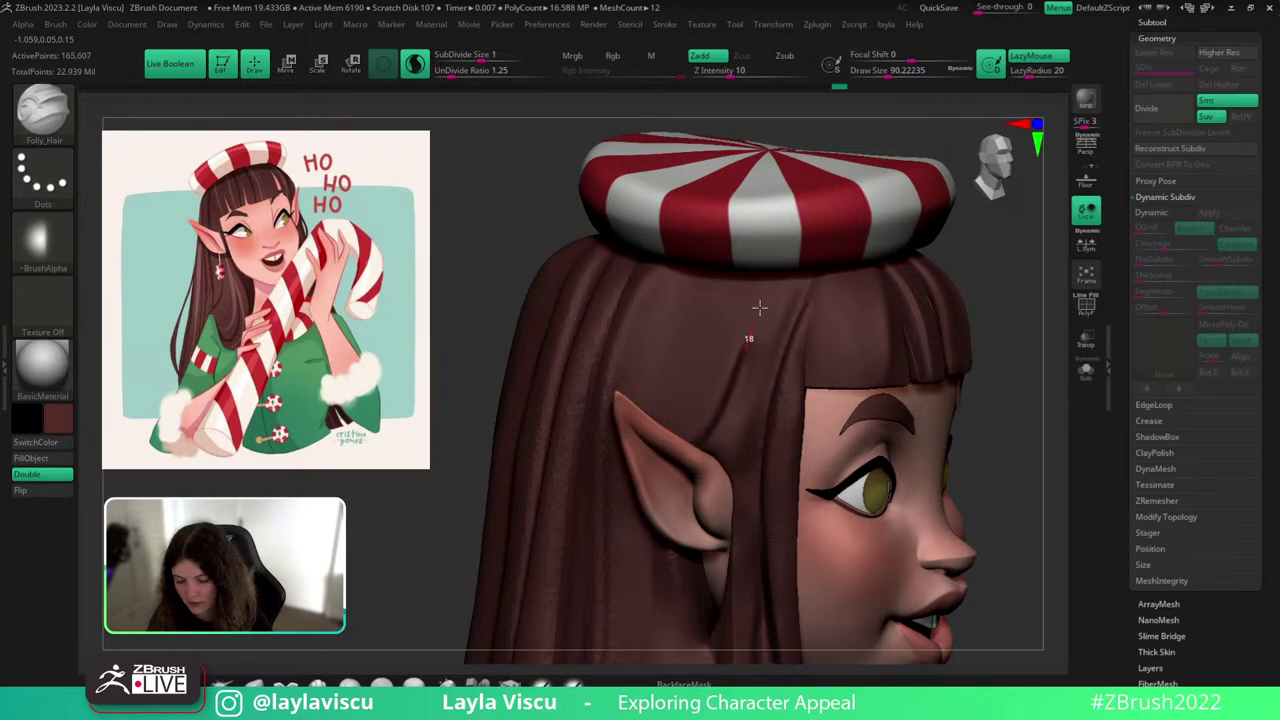
pyautogui.click(1086, 370)
pyautogui.keyDown('ctrl'); pyautogui.moveTo(1000, 469); pyautogui.dragTo(972, 335, button='right'); pyautogui.keyUp('ctrl')
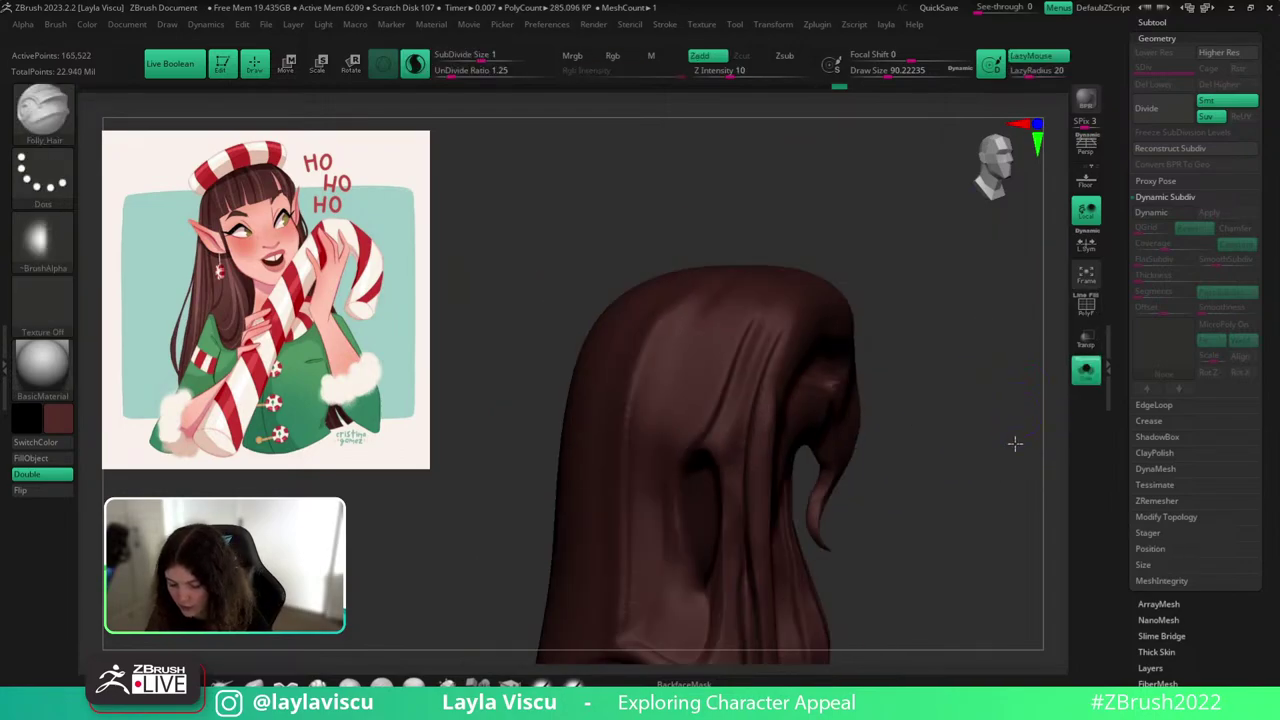
# Show the full character and add a Folly_Hair strand in front of the ear at draw size about 101.
pyautogui.click(1085, 372)
pyautogui.moveTo(1014, 443); pyautogui.dragTo(1046, 448, button='right')
pyautogui.keyDown('alt'); pyautogui.moveTo(1010, 447); pyautogui.dragTo(1013, 386, button='right'); pyautogui.keyUp('alt')
pyautogui.press('s')
pyautogui.moveTo(739, 448)
pyautogui.mouseDown()
pyautogui.moveTo(743, 322)
pyautogui.moveTo(741, 359)
pyautogui.mouseUp()
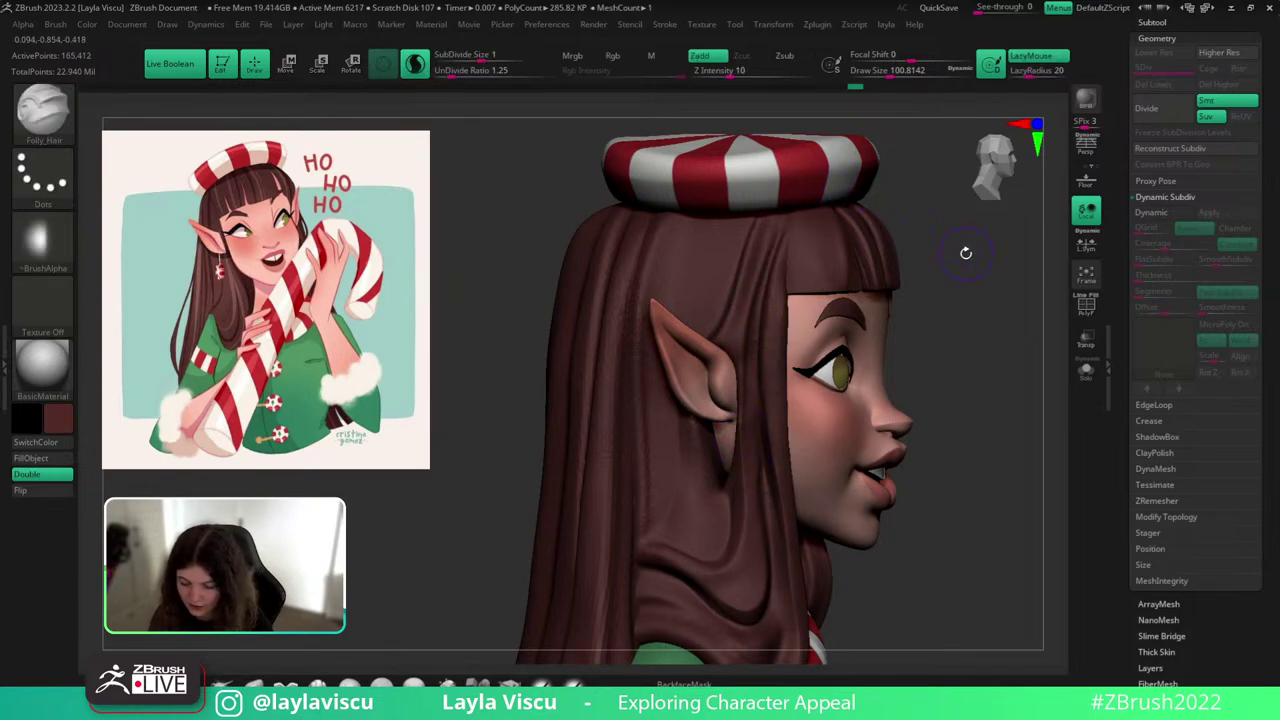
# Isolate the hair and polish the strands running down in front of the ear opening with hPolish at draw size about 68.
pyautogui.moveTo(965, 251); pyautogui.dragTo(960, 250)
pyautogui.press('b')
pyautogui.press('h')
pyautogui.press('p')
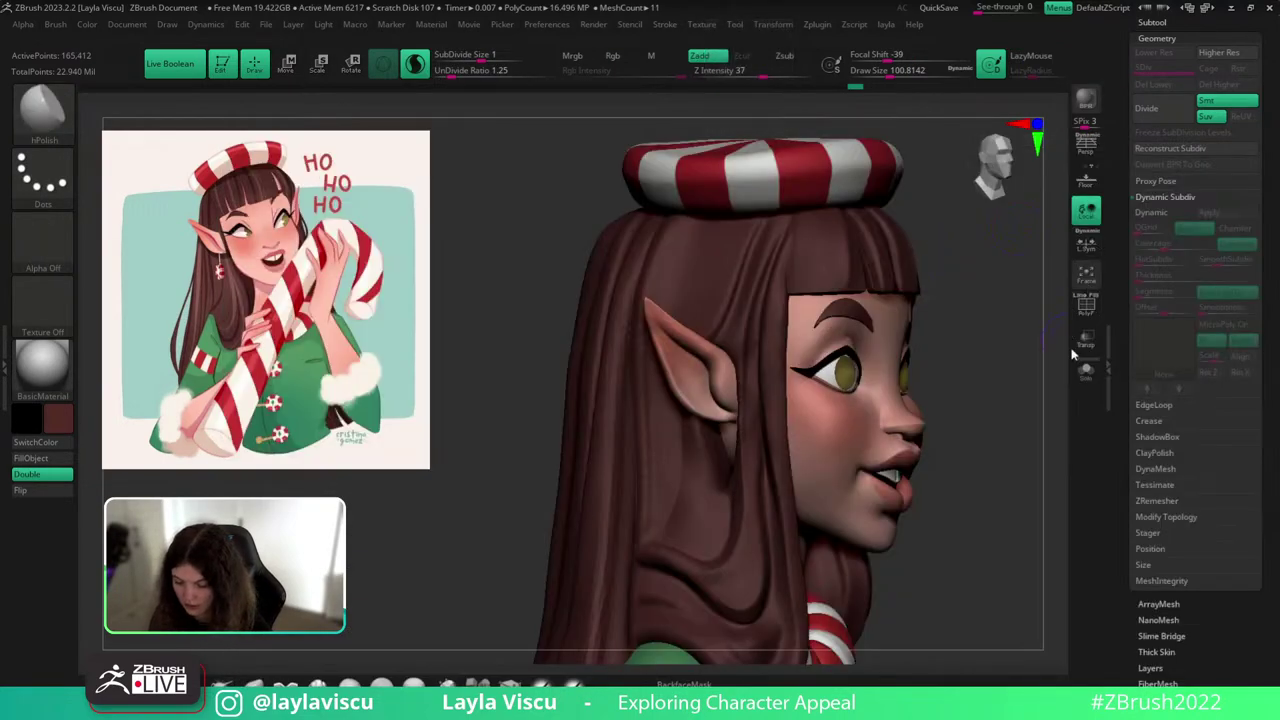
pyautogui.click(1086, 371)
pyautogui.press('s')
pyautogui.moveTo(748, 380); pyautogui.dragTo(742, 381)
pyautogui.moveTo(747, 427)
pyautogui.mouseDown()
pyautogui.moveTo(750, 376)
pyautogui.moveTo(747, 405)
pyautogui.mouseUp()
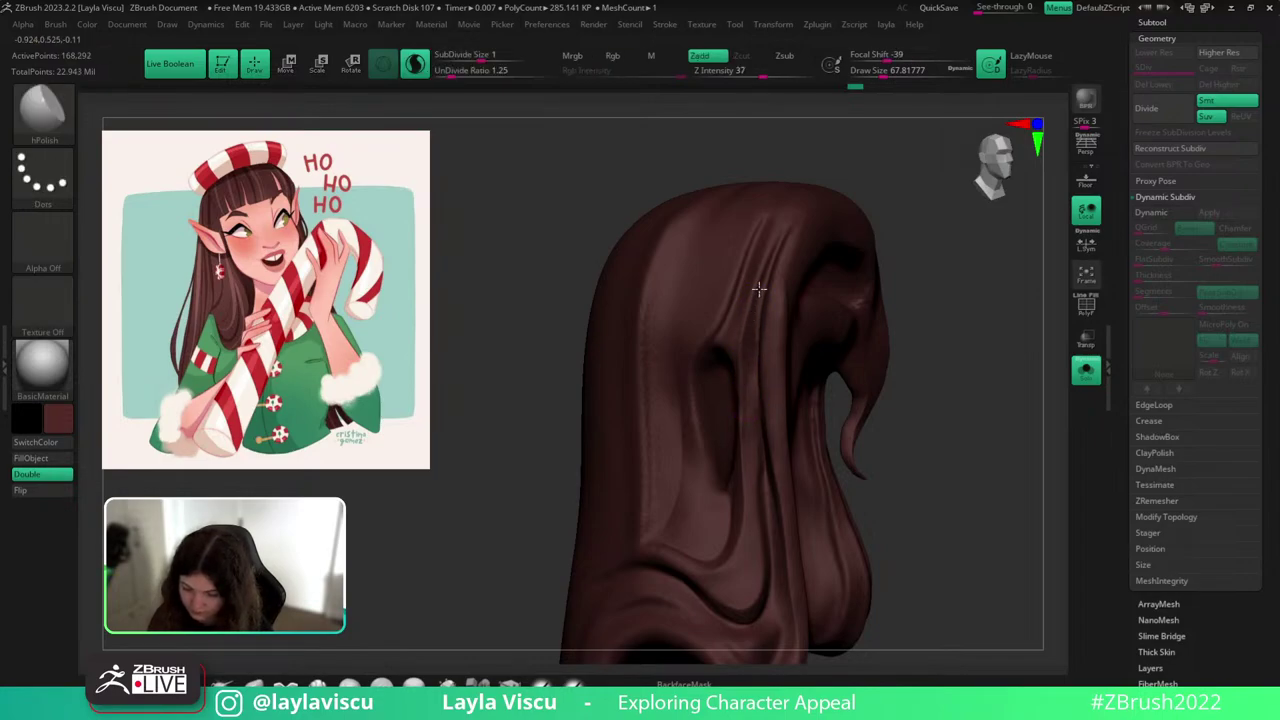
pyautogui.moveTo(782, 236)
pyautogui.mouseDown()
pyautogui.moveTo(751, 314)
pyautogui.moveTo(746, 459)
pyautogui.mouseUp()
pyautogui.click(1085, 372)
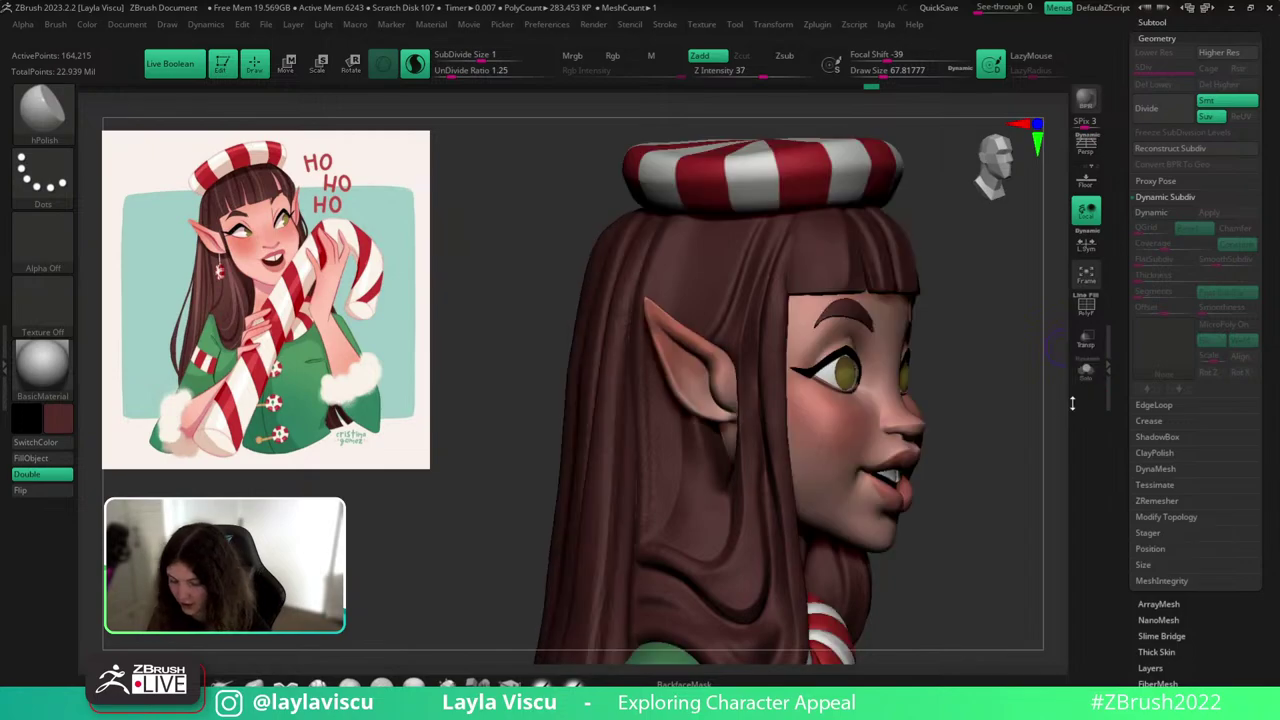
# Polish the long strand between the ear and the face with hPolish at draw size about 87.
pyautogui.keyDown('shift'); pyautogui.moveTo(1041, 394); pyautogui.dragTo(1036, 481); pyautogui.keyUp('shift')
pyautogui.keyDown('ctrl'); pyautogui.moveTo(1036, 481); pyautogui.dragTo(971, 420, button='right'); pyautogui.keyUp('ctrl')
pyautogui.moveTo(971, 420); pyautogui.dragTo(1056, 440)
pyautogui.keyDown('ctrl'); pyautogui.moveTo(822, 432); pyautogui.dragTo(820, 510, button='right'); pyautogui.keyUp('ctrl')
pyautogui.press('s')
pyautogui.moveTo(779, 433); pyautogui.dragTo(784, 433)
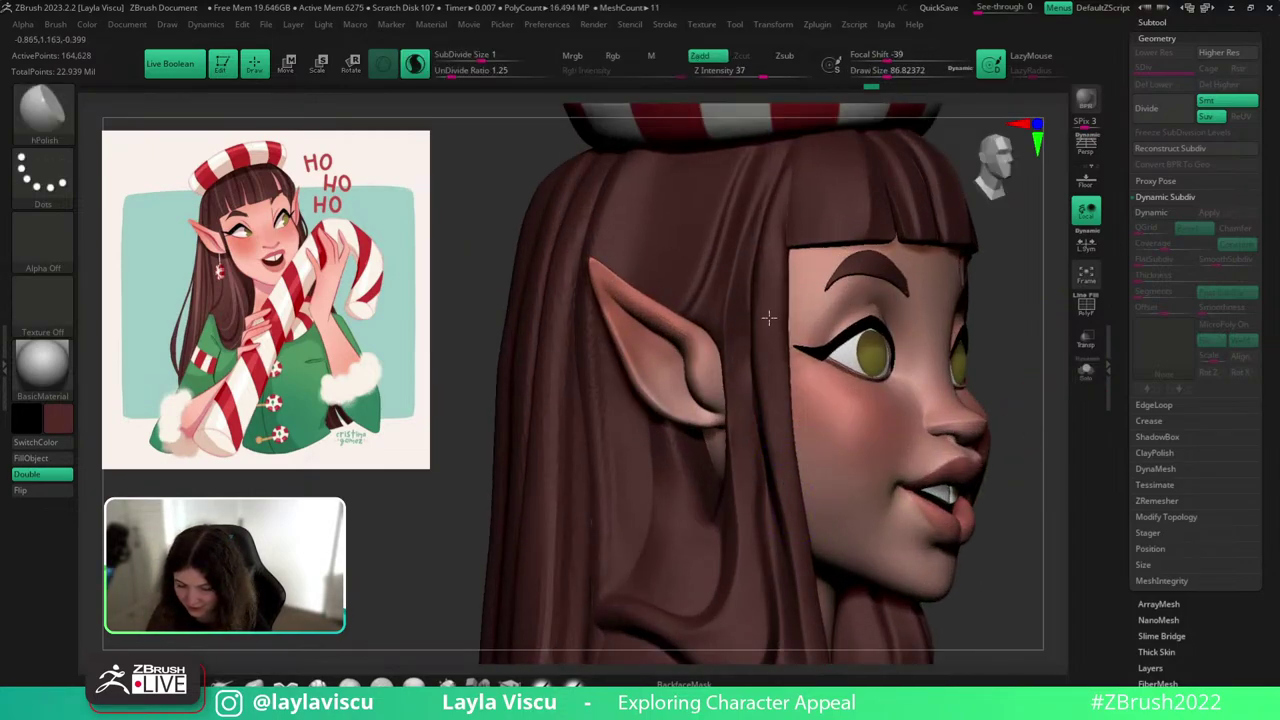
pyautogui.keyDown('alt'); pyautogui.click(797, 168); pyautogui.keyUp('alt')
# Build up the curved hair folds above the shoulder with Folly_Hair strokes at draw size about 87.
pyautogui.keyDown('ctrl'); pyautogui.moveTo(965, 350); pyautogui.dragTo(963, 295, button='right'); pyautogui.keyUp('ctrl')
pyautogui.moveTo(963, 295); pyautogui.dragTo(1031, 411)
pyautogui.keyDown('ctrl'); pyautogui.moveTo(1031, 411); pyautogui.dragTo(992, 431, button='right'); pyautogui.keyUp('ctrl')
pyautogui.moveTo(992, 431)
pyautogui.keyDown('ctrl'); pyautogui.mouseDown(button='right')
pyautogui.moveTo(940, 490)
pyautogui.moveTo(956, 454)
pyautogui.moveTo(997, 445)
pyautogui.mouseUp(button='right'); pyautogui.keyUp('ctrl')
pyautogui.press('b')
pyautogui.press('f')
pyautogui.press('h')
pyautogui.moveTo(663, 423); pyautogui.dragTo(717, 450)
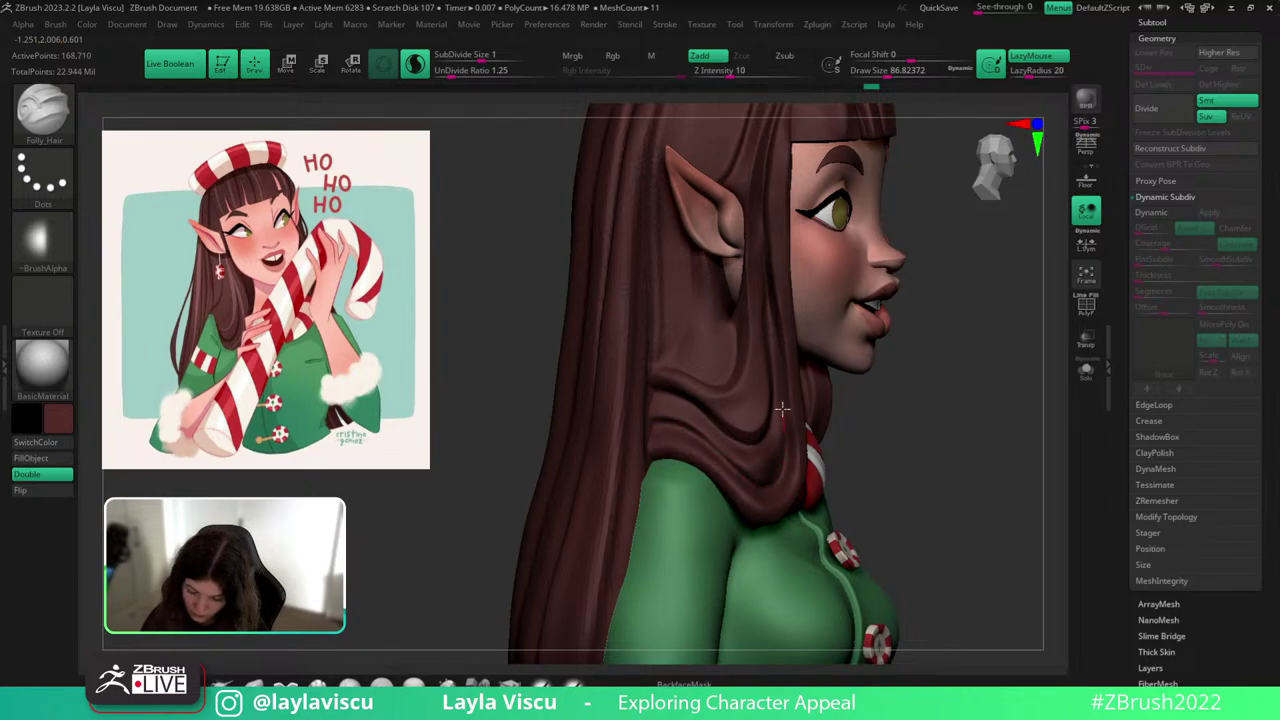
pyautogui.moveTo(783, 409); pyautogui.dragTo(780, 396)
pyautogui.moveTo(900, 374); pyautogui.dragTo(839, 367, button='right')
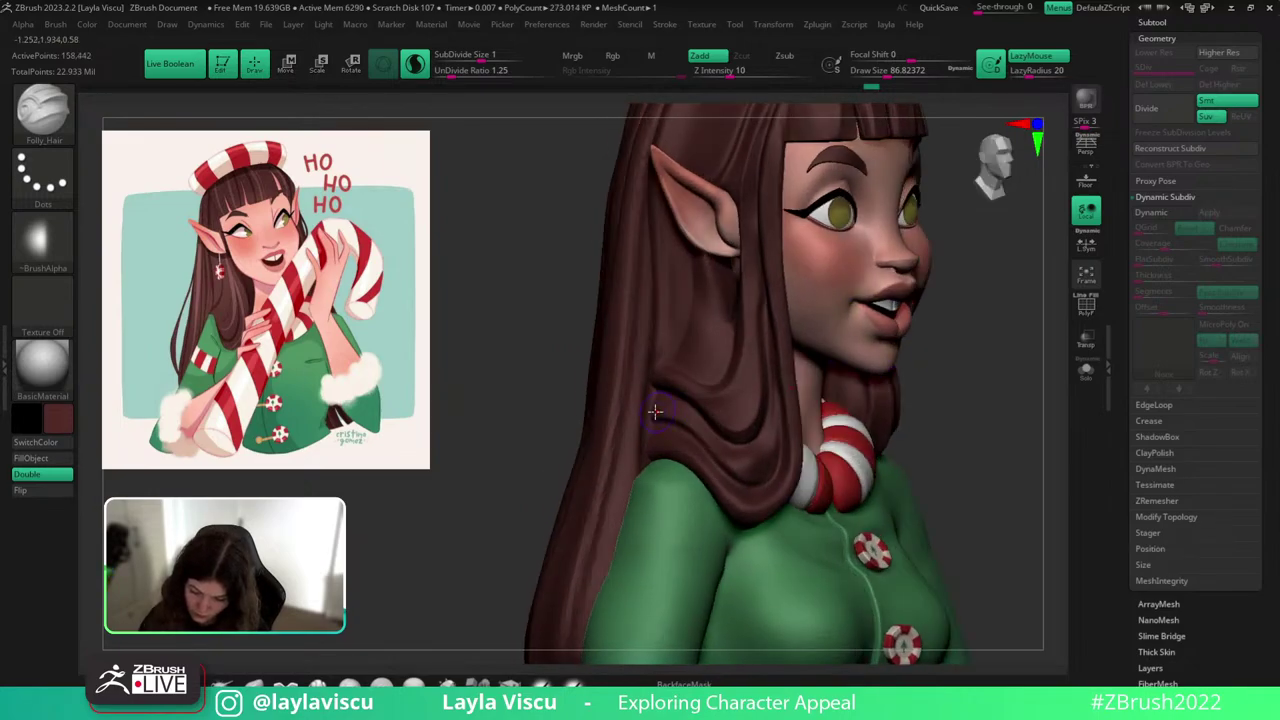
pyautogui.moveTo(700, 433)
pyautogui.mouseDown()
pyautogui.moveTo(766, 472)
pyautogui.moveTo(775, 425)
pyautogui.mouseUp()
# Try to deepen the hair folds above the shoulder with the Folly_Mech Cut brush at draw size about 108.
pyautogui.click(340, 683)
pyautogui.press('s')
pyautogui.moveTo(696, 420)
pyautogui.mouseDown()
pyautogui.moveTo(668, 419)
pyautogui.moveTo(768, 479)
pyautogui.moveTo(772, 408)
pyautogui.mouseUp()
pyautogui.moveTo(966, 364); pyautogui.dragTo(990, 368)
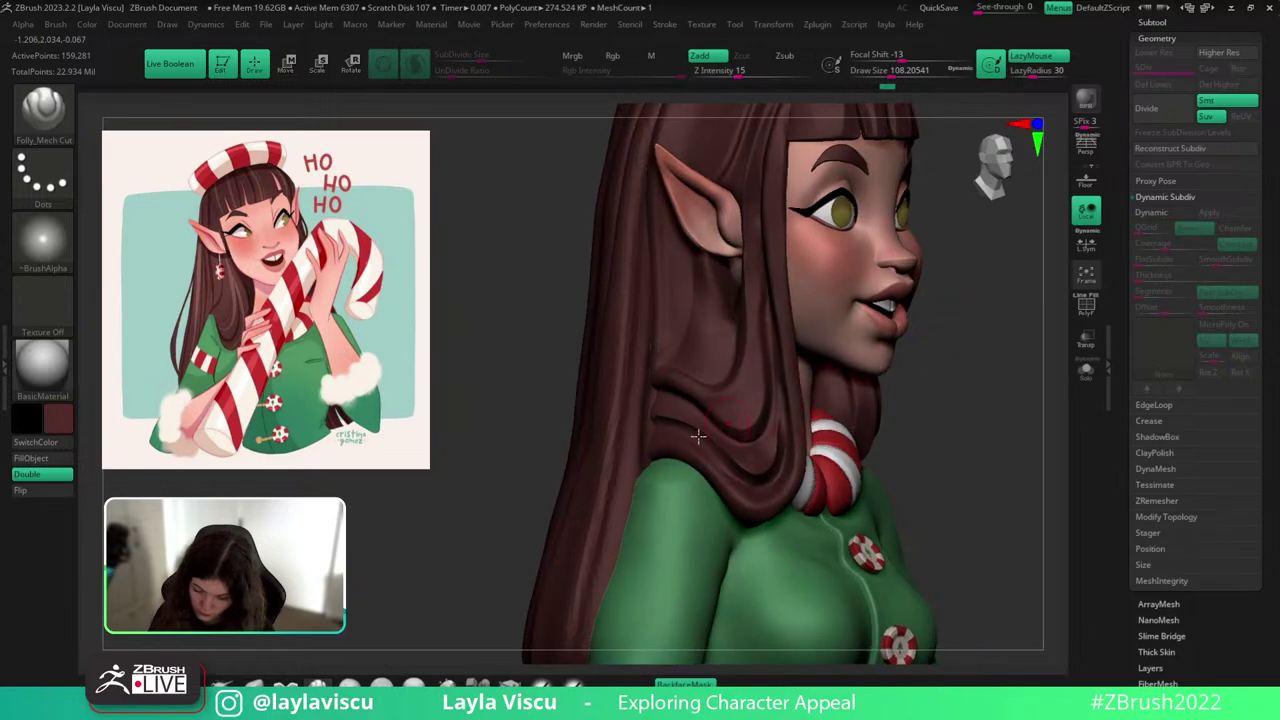
pyautogui.moveTo(671, 425); pyautogui.dragTo(734, 474)
pyautogui.hotkey('ctrl', 'z')
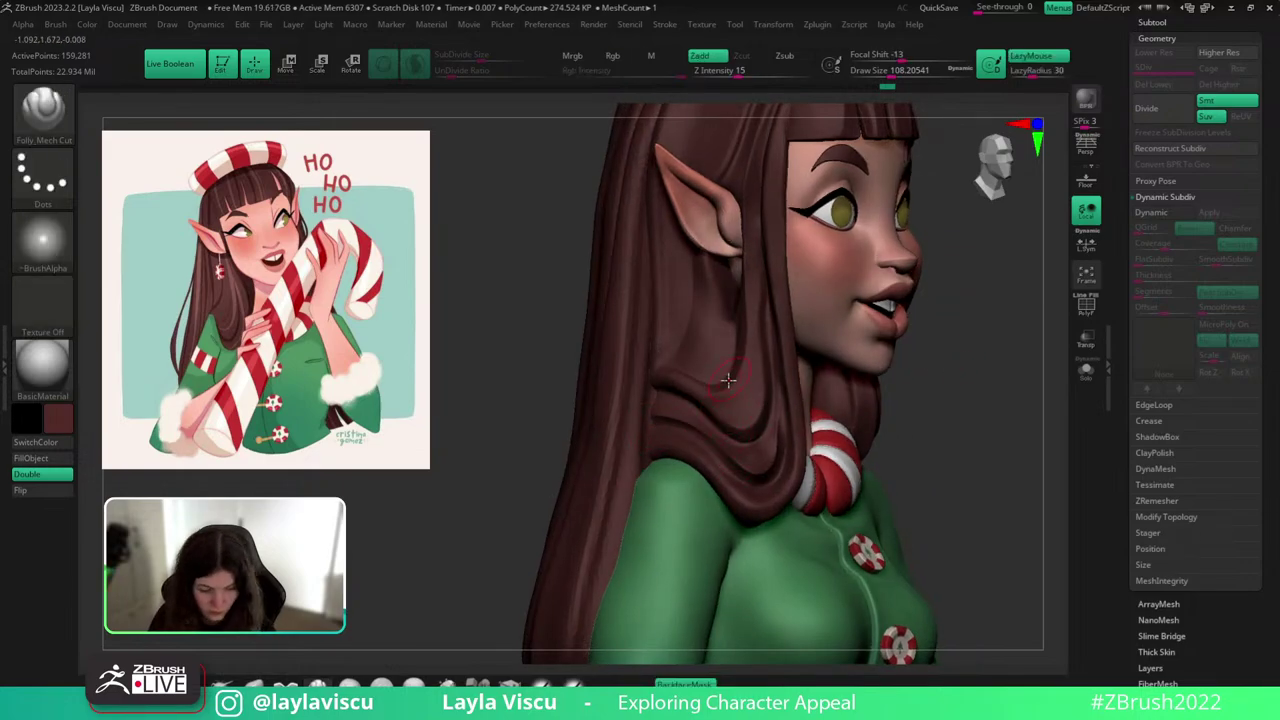
# Carve grooves along the shoulder folds and the front lock with DamStandard at draw size about 108.
pyautogui.press('b')
pyautogui.press('d')
pyautogui.press('s')
pyautogui.moveTo(663, 426); pyautogui.dragTo(766, 487)
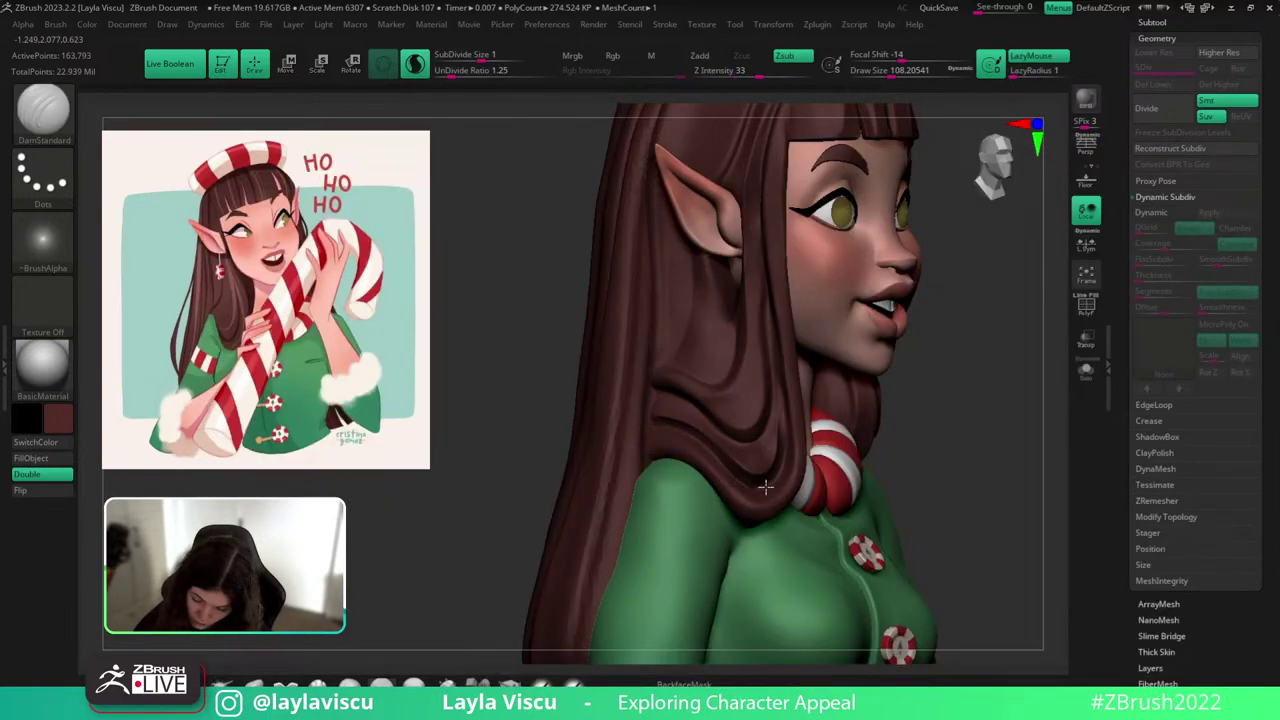
pyautogui.moveTo(775, 339); pyautogui.dragTo(785, 464)
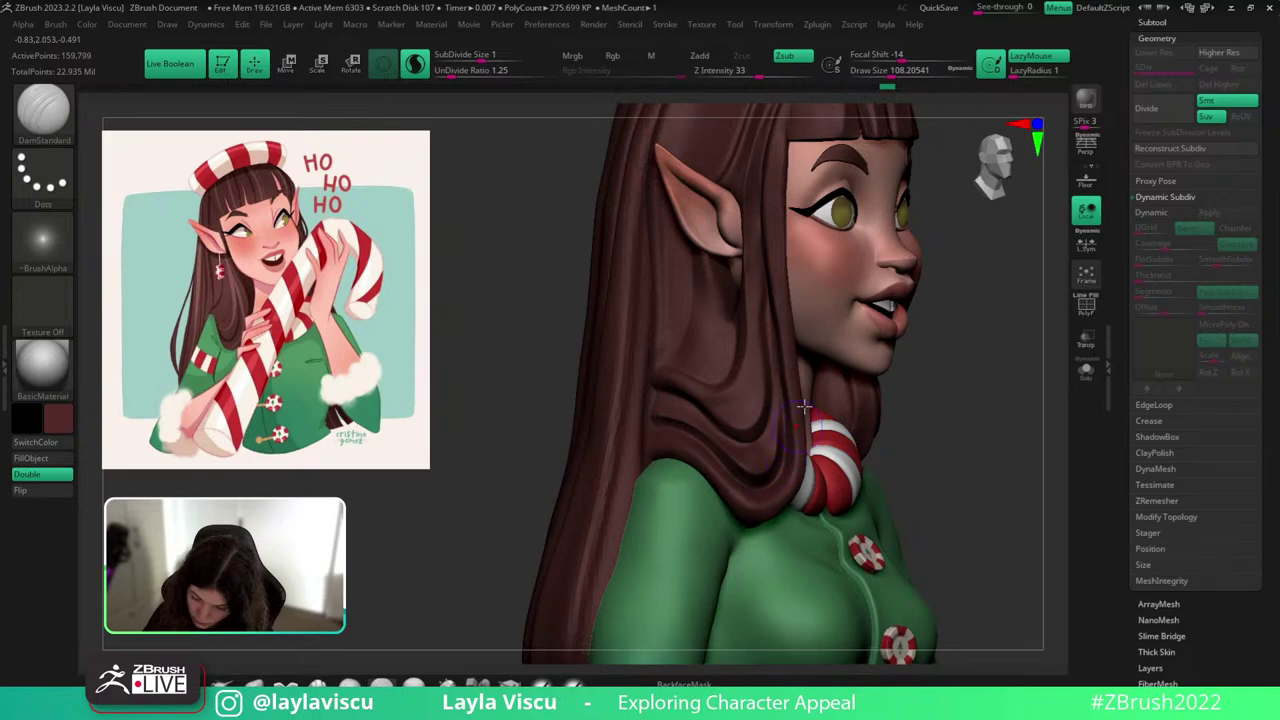
# Carve the groove from beside the ear down into the shoulder folds with DamStandard at draw size about 94.
pyautogui.keyDown('ctrl'); pyautogui.moveTo(804, 407); pyautogui.dragTo(766, 250, button='right'); pyautogui.keyUp('ctrl')
pyautogui.keyDown('ctrl'); pyautogui.moveTo(770, 337); pyautogui.dragTo(836, 510, button='right'); pyautogui.keyUp('ctrl')
pyautogui.press('s')
pyautogui.moveTo(786, 402); pyautogui.dragTo(777, 402)
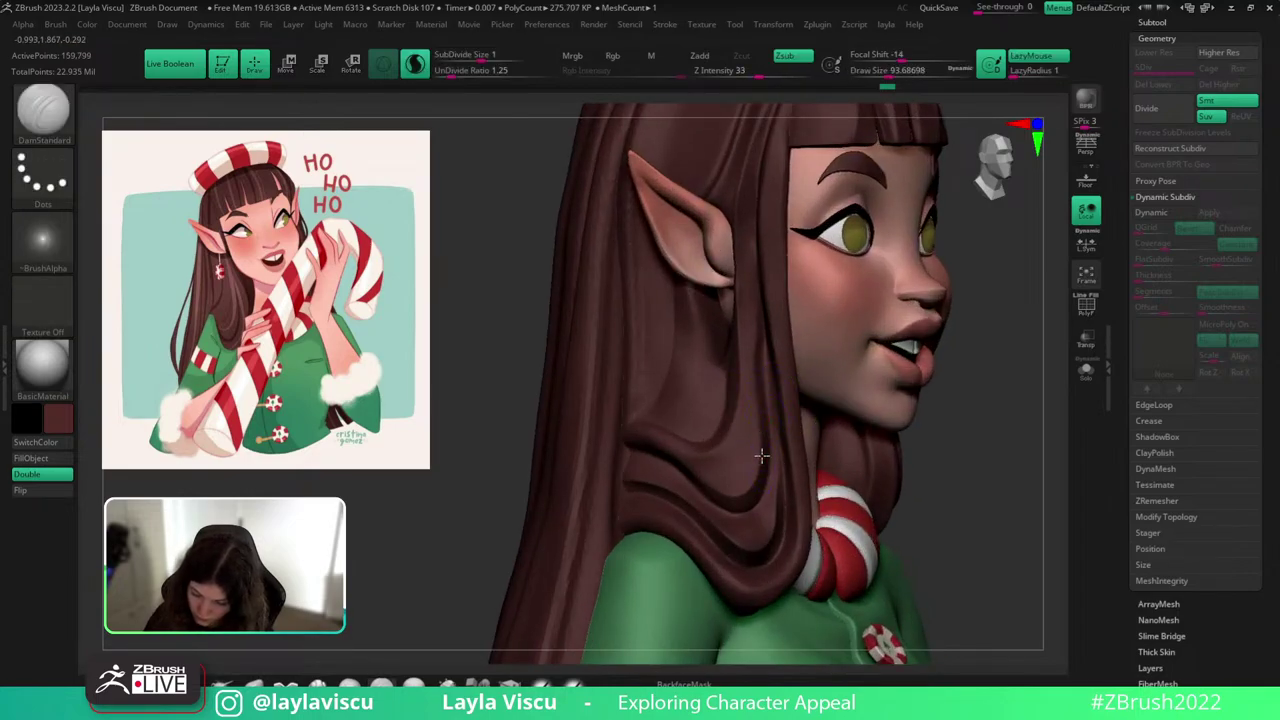
pyautogui.moveTo(754, 280); pyautogui.dragTo(769, 507)
pyautogui.keyDown('ctrl'); pyautogui.moveTo(766, 417); pyautogui.dragTo(770, 260, button='right'); pyautogui.keyUp('ctrl')
pyautogui.moveTo(949, 411)
pyautogui.keyDown('shift'); pyautogui.mouseDown()
pyautogui.moveTo(969, 466)
pyautogui.moveTo(996, 446)
pyautogui.moveTo(980, 449)
pyautogui.mouseUp(); pyautogui.keyUp('shift')
pyautogui.keyDown('ctrl'); pyautogui.moveTo(764, 400); pyautogui.dragTo(760, 495, button='right'); pyautogui.keyUp('ctrl')
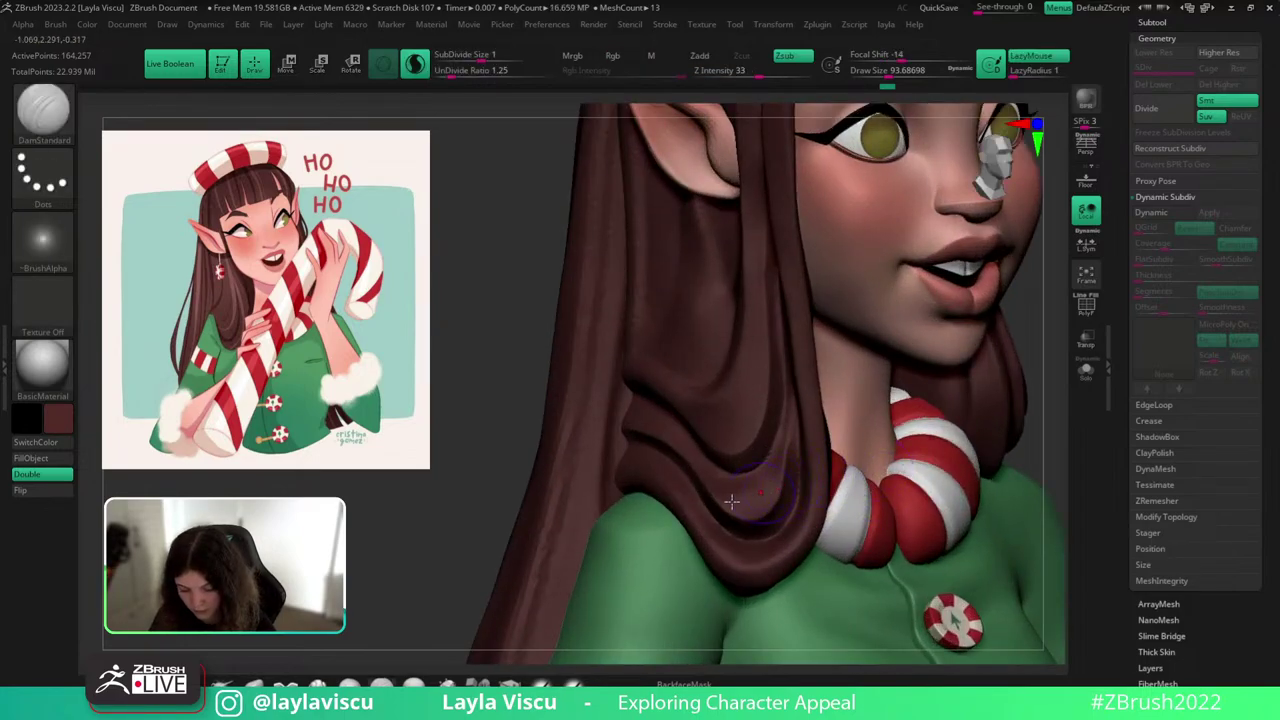
# Turn off Sculptris Pro and polish the hair folds above the shoulder with hPolish at draw size about 65.
pyautogui.press('b')
pyautogui.press('h')
pyautogui.press('p')
pyautogui.press('s')
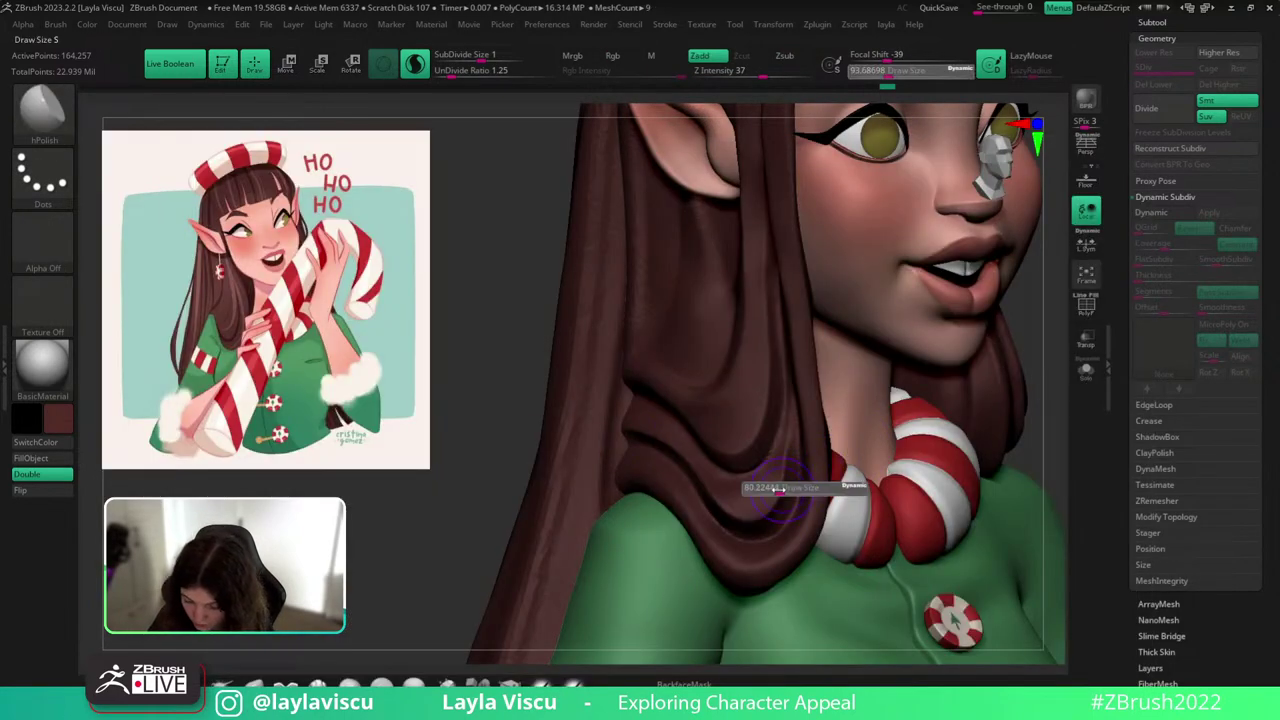
pyautogui.moveTo(784, 491); pyautogui.dragTo(771, 491)
pyautogui.click(415, 64)
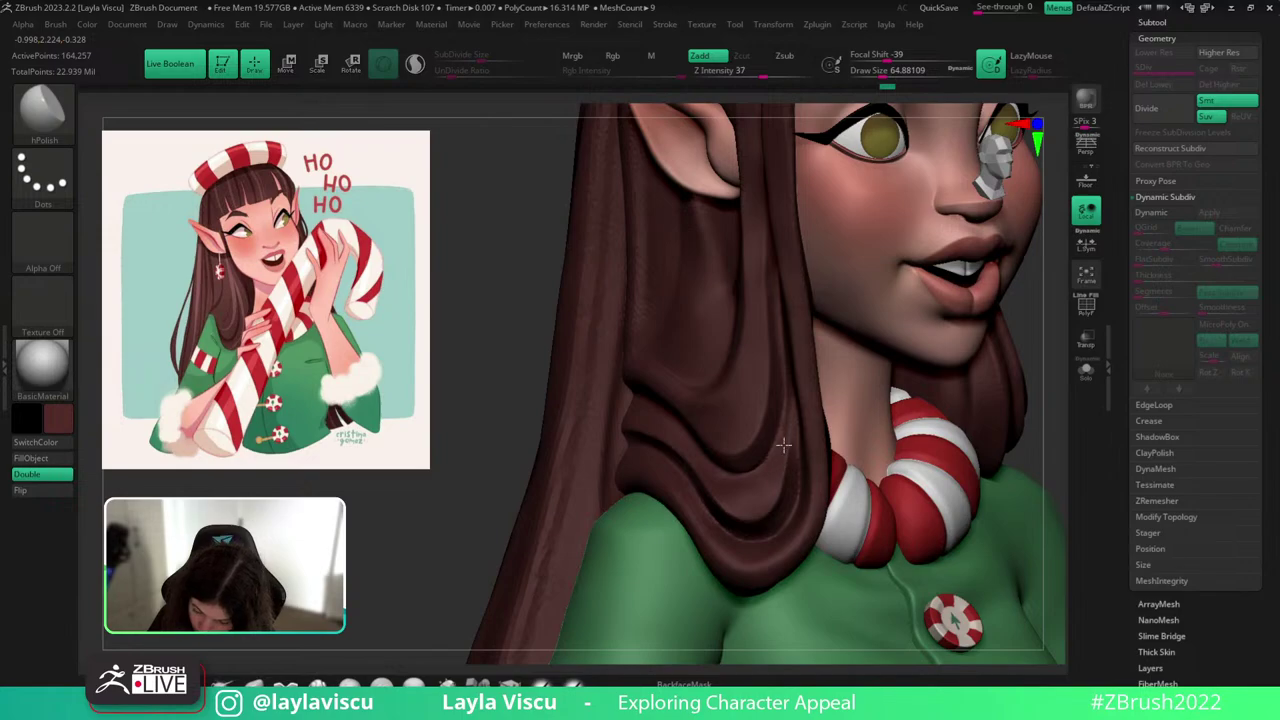
pyautogui.moveTo(764, 478)
pyautogui.mouseDown()
pyautogui.moveTo(720, 491)
pyautogui.moveTo(745, 488)
pyautogui.mouseUp()
pyautogui.moveTo(752, 294)
pyautogui.keyDown('ctrl'); pyautogui.mouseDown(button='right')
pyautogui.moveTo(1029, 389)
pyautogui.moveTo(840, 562)
pyautogui.moveTo(846, 426)
pyautogui.moveTo(788, 443)
pyautogui.mouseUp(button='right'); pyautogui.keyUp('ctrl')
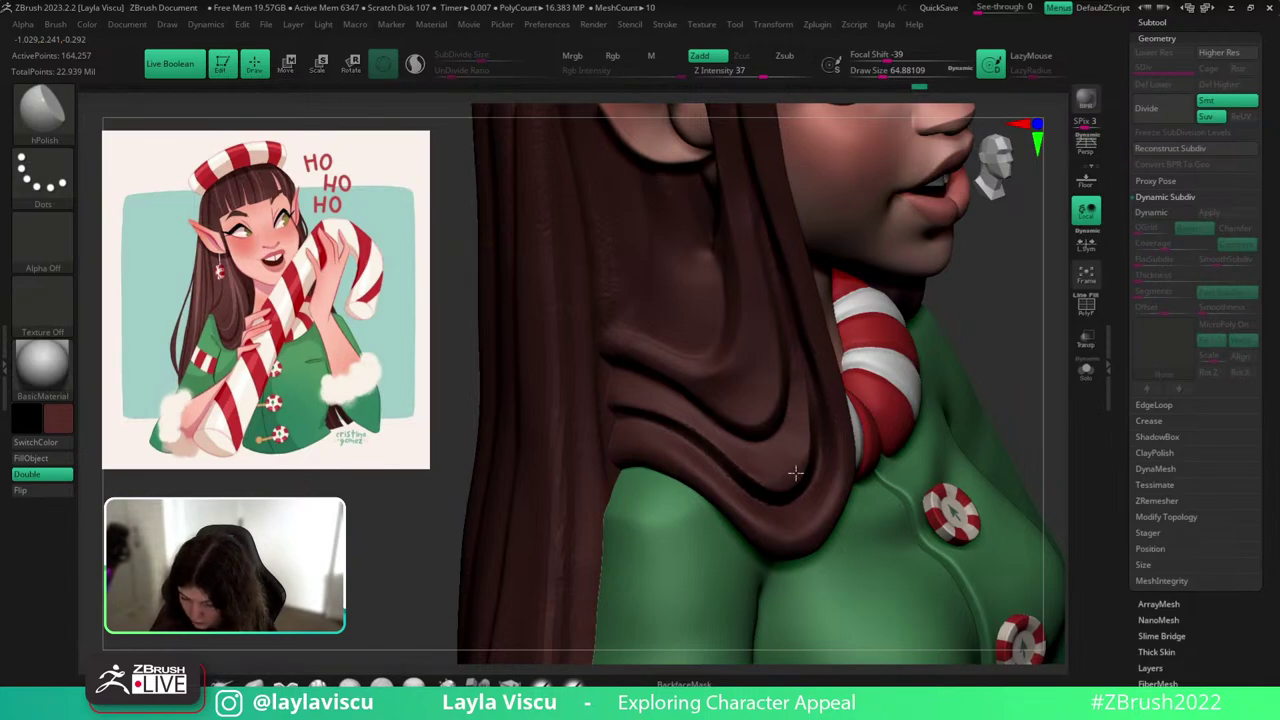
# Isolate the hair and sculpt Folly_Hair strands down the lower part of the opposite front lock at draw size about 65.
pyautogui.keyDown('ctrl'); pyautogui.moveTo(809, 329); pyautogui.dragTo(948, 385, button='right'); pyautogui.keyUp('ctrl')
pyautogui.moveTo(948, 385); pyautogui.dragTo(1049, 431, button='right')
pyautogui.moveTo(988, 472); pyautogui.dragTo(952, 495, button='right')
pyautogui.moveTo(994, 421); pyautogui.dragTo(889, 438, button='right')
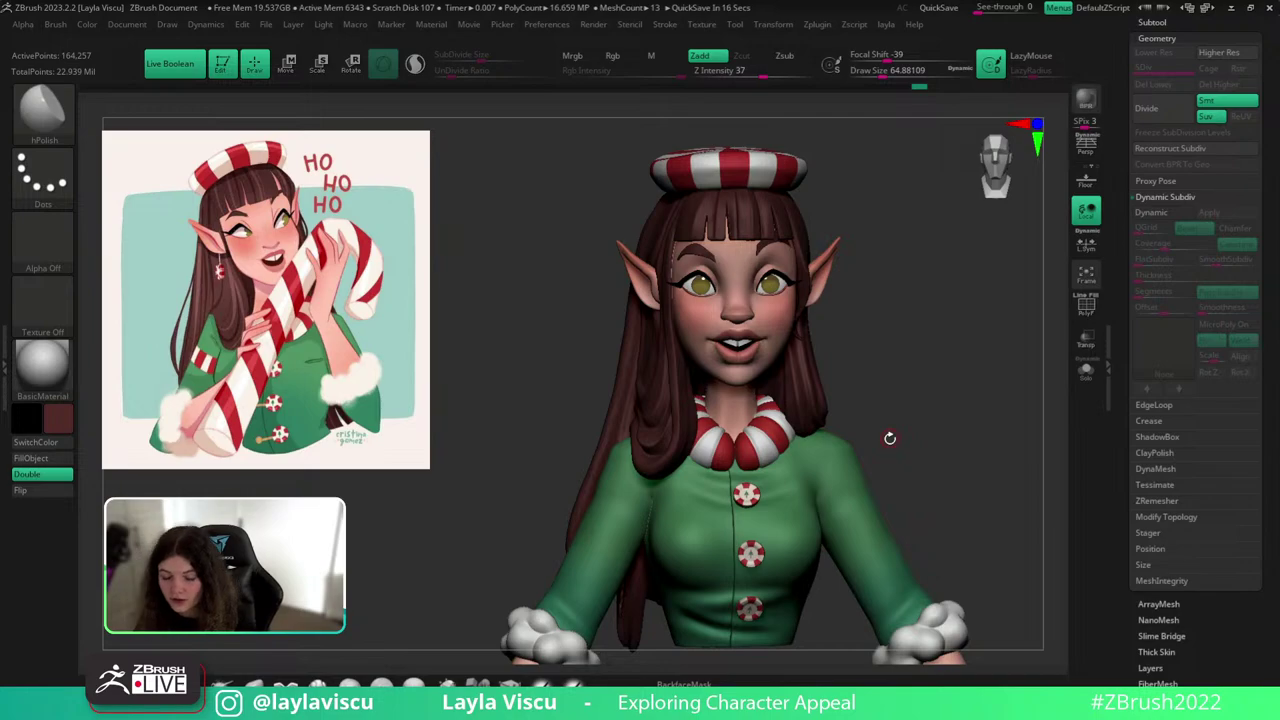
pyautogui.keyDown('shift'); pyautogui.moveTo(985, 423); pyautogui.dragTo(952, 488); pyautogui.keyUp('shift')
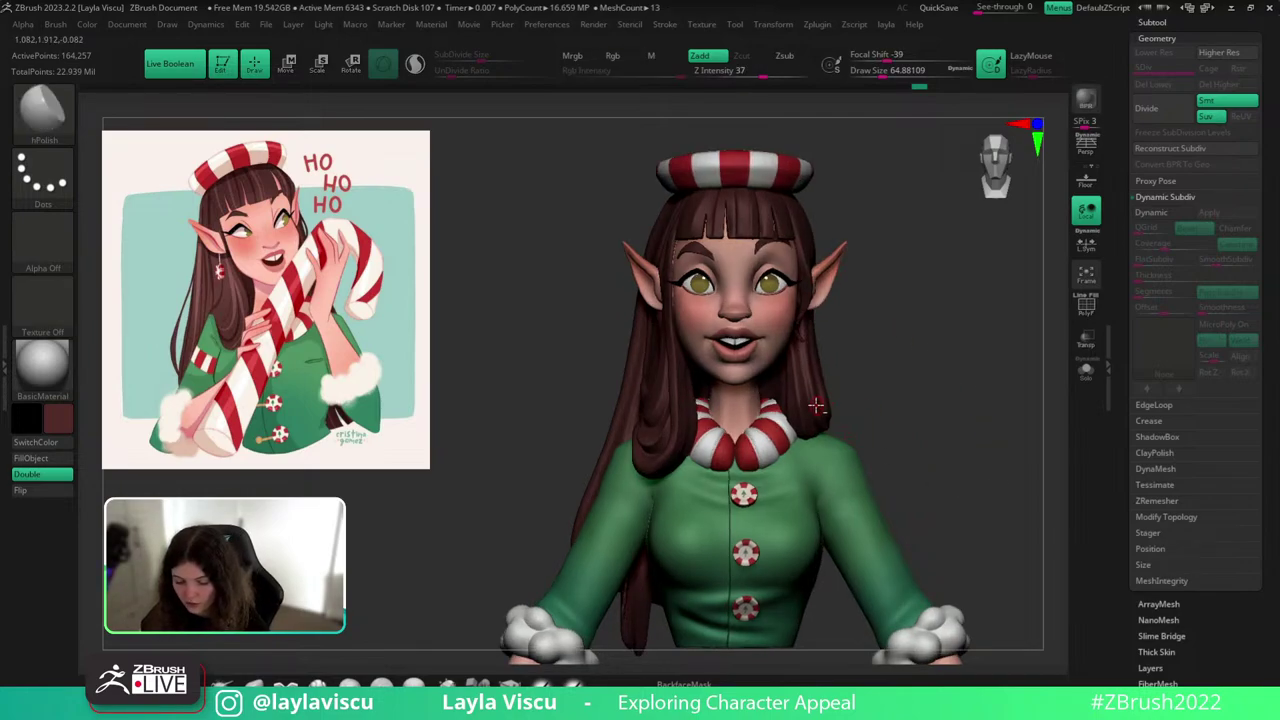
pyautogui.press('b')
pyautogui.press('m')
pyautogui.press('v')
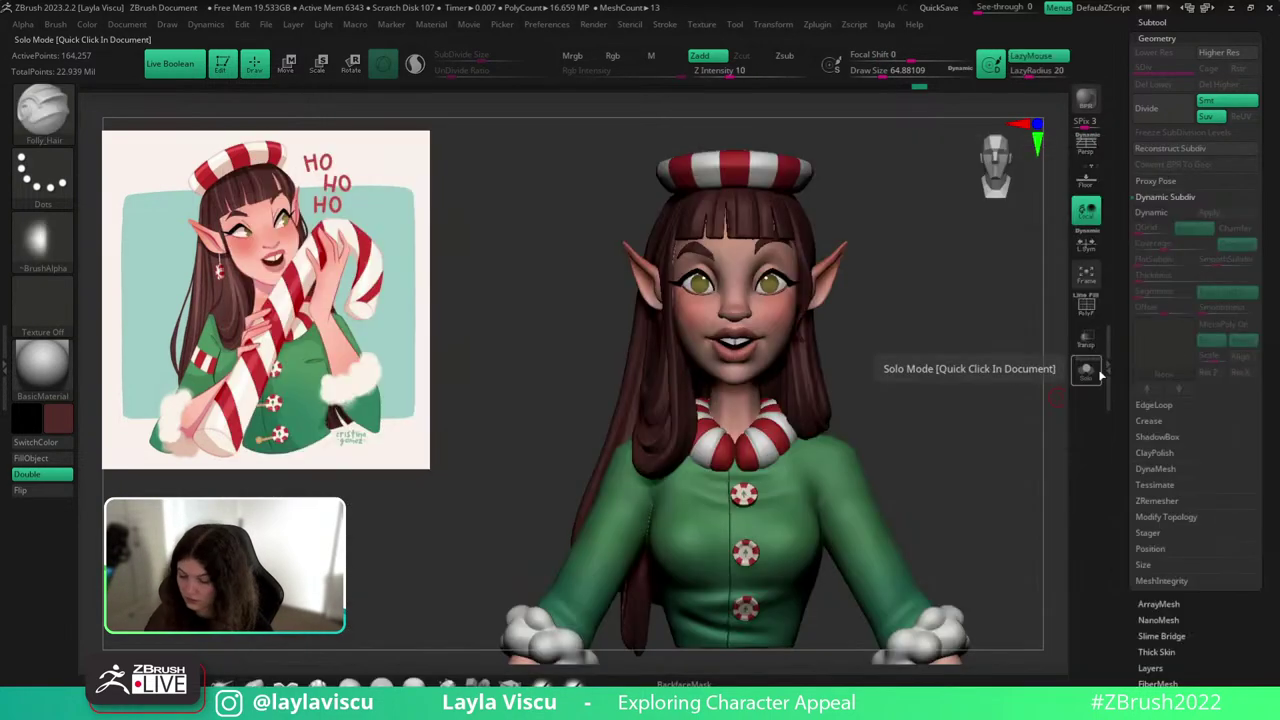
pyautogui.click(1087, 374)
pyautogui.moveTo(929, 424); pyautogui.dragTo(858, 374)
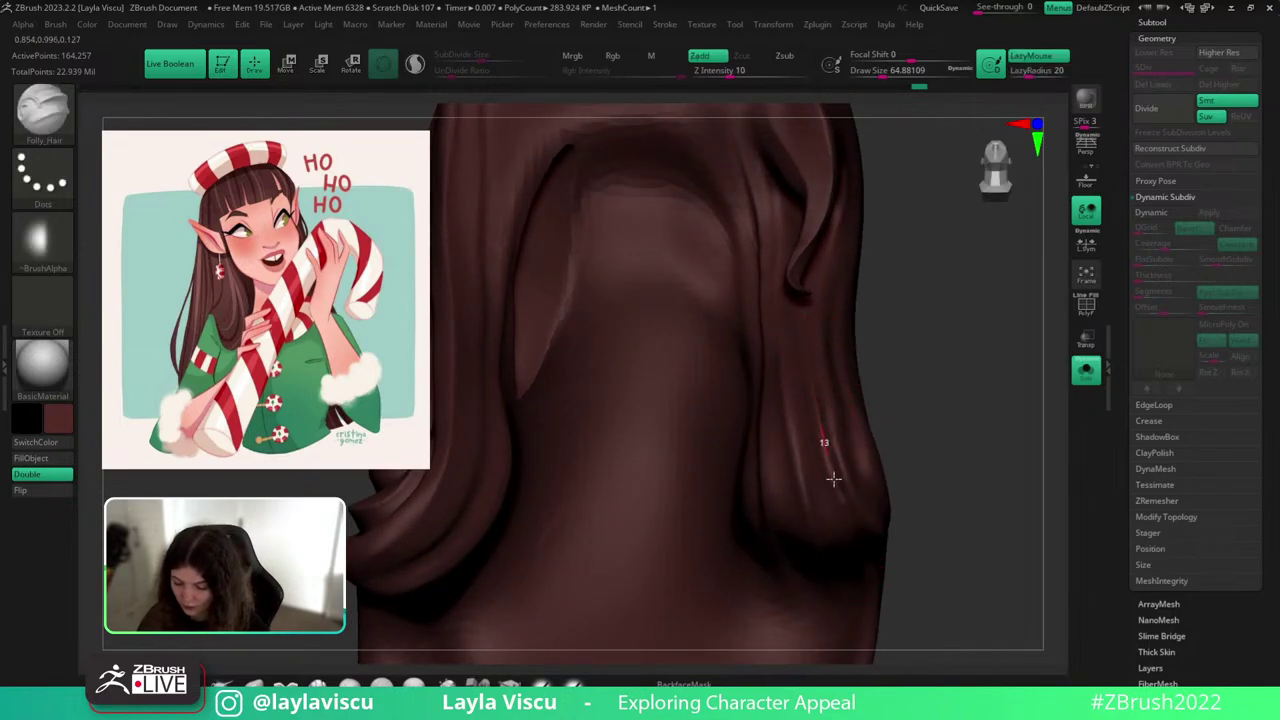
pyautogui.moveTo(803, 329); pyautogui.dragTo(878, 571)
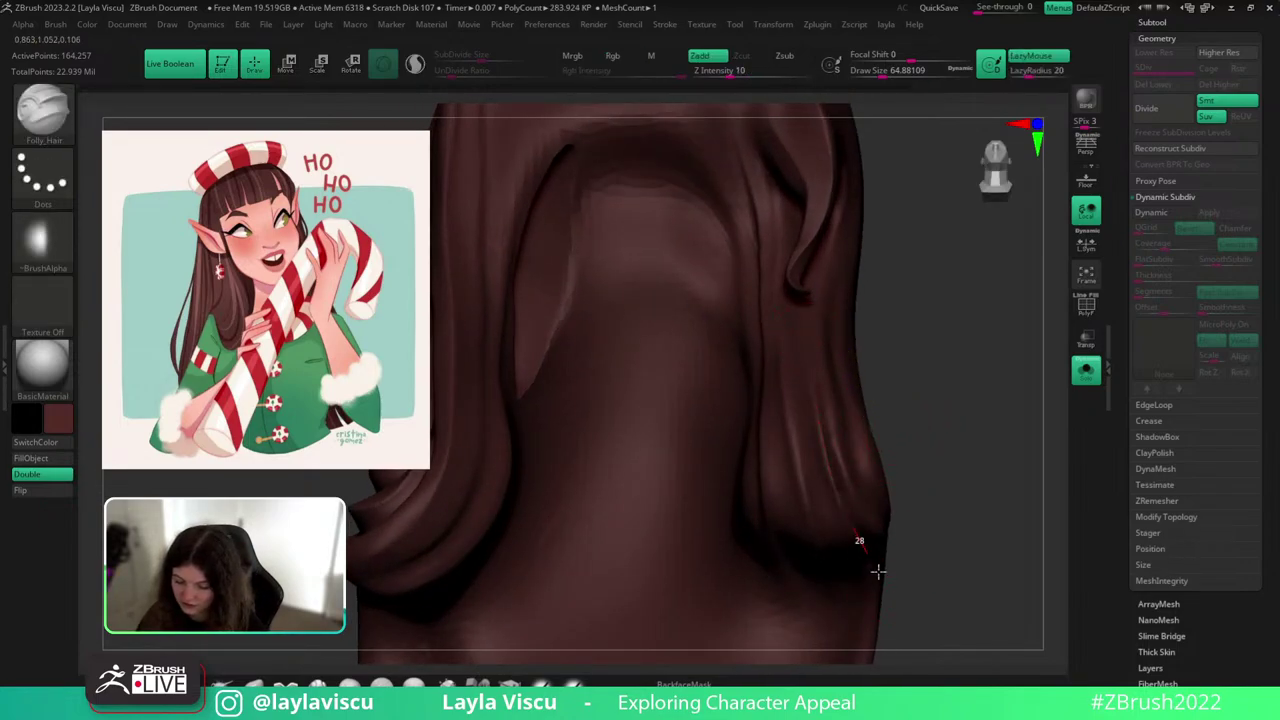
# Add more Folly_Hair strands along the outer edge of the opposite lock, undoing one long stroke and redrawing it in shorter ones.
pyautogui.moveTo(917, 408); pyautogui.dragTo(911, 413)
pyautogui.moveTo(850, 276); pyautogui.dragTo(888, 575)
pyautogui.hotkey('ctrl', 'z')
pyautogui.moveTo(869, 514); pyautogui.dragTo(861, 502)
pyautogui.moveTo(852, 193); pyautogui.dragTo(861, 148)
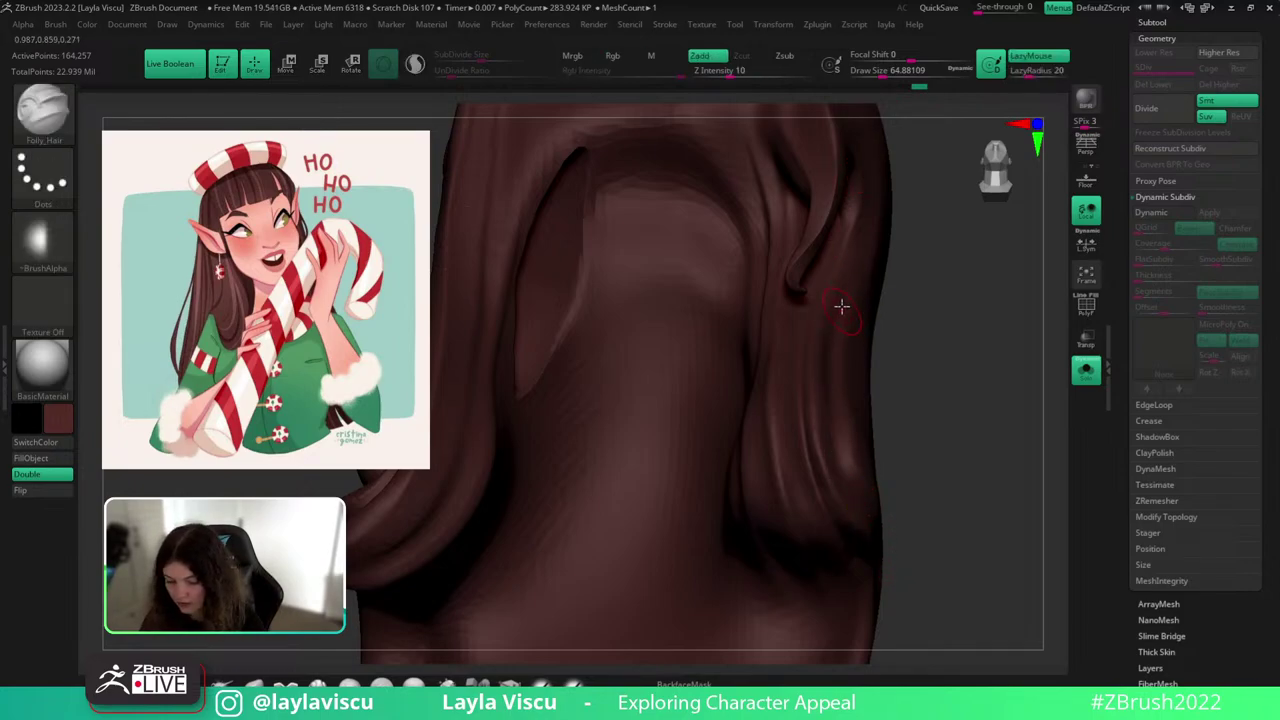
pyautogui.moveTo(826, 404); pyautogui.dragTo(880, 544)
pyautogui.hotkey('ctrl', 'z')
pyautogui.moveTo(895, 375)
pyautogui.mouseDown()
pyautogui.moveTo(914, 360)
pyautogui.moveTo(896, 384)
pyautogui.mouseUp()
pyautogui.moveTo(814, 344); pyautogui.dragTo(861, 237)
pyautogui.hotkey('ctrl', 'z')
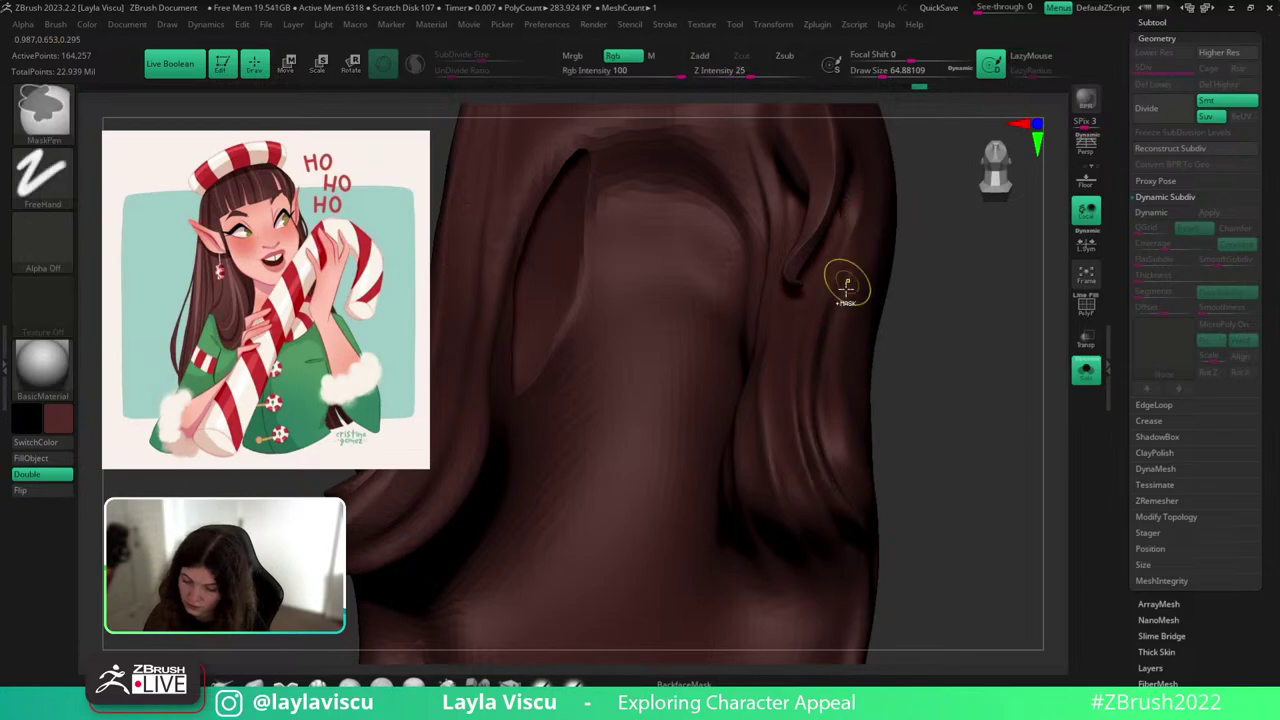
pyautogui.moveTo(849, 284)
pyautogui.mouseDown()
pyautogui.moveTo(816, 327)
pyautogui.moveTo(853, 537)
pyautogui.mouseUp()
pyautogui.hotkey('ctrl', 'z')
pyautogui.moveTo(802, 338); pyautogui.dragTo(871, 538)
pyautogui.hotkey('ctrl', 'z')
# Carve the groove down the lower part of the opposite front lock with Folly_Mech Cut at draw size about 65.
pyautogui.click(350, 688)
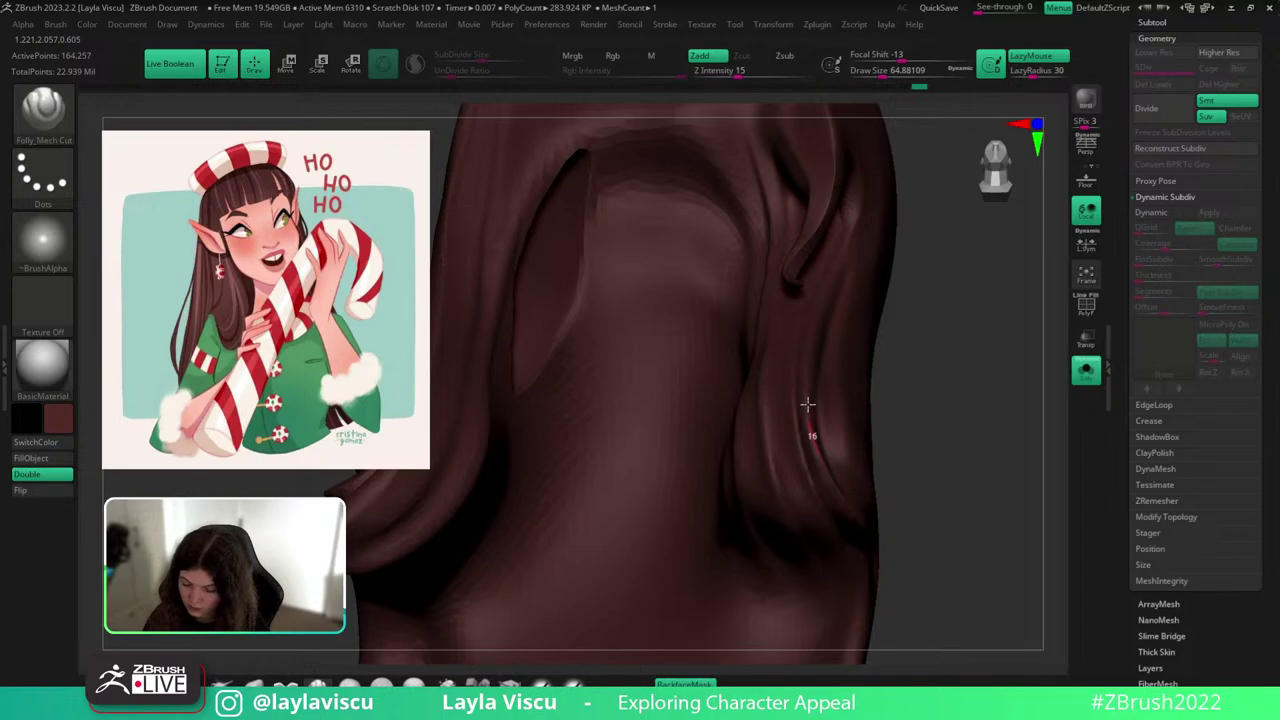
pyautogui.moveTo(808, 404); pyautogui.dragTo(866, 526)
pyautogui.hotkey('ctrl', 'z')
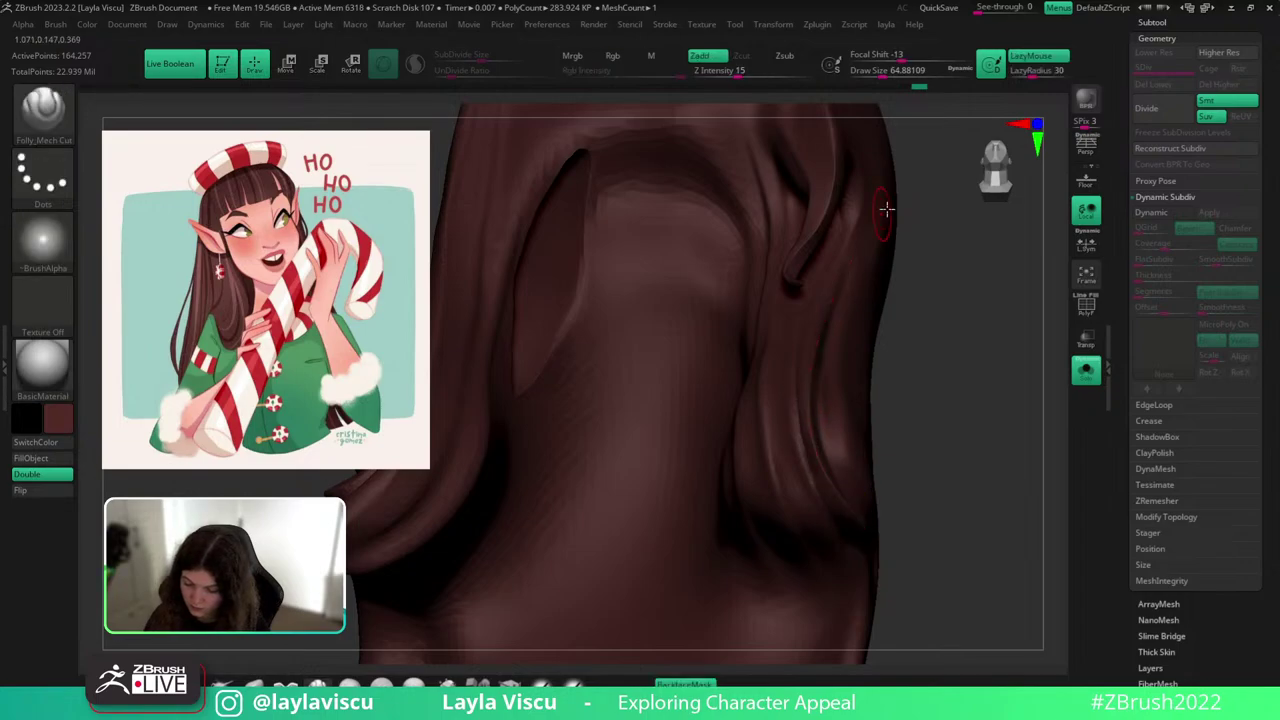
pyautogui.keyDown('ctrl'); pyautogui.moveTo(905, 299); pyautogui.dragTo(949, 400, button='right'); pyautogui.keyUp('ctrl')
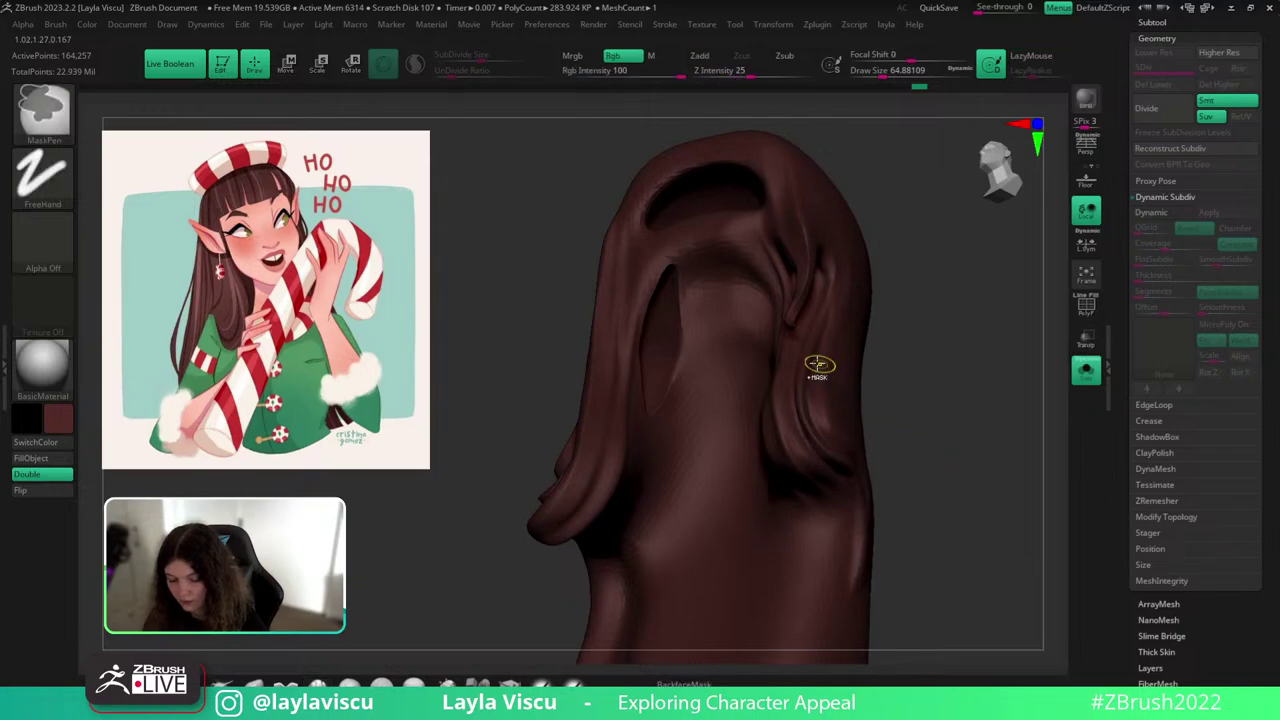
pyautogui.keyDown('ctrl'); pyautogui.moveTo(818, 364); pyautogui.dragTo(800, 397, button='right'); pyautogui.keyUp('ctrl')
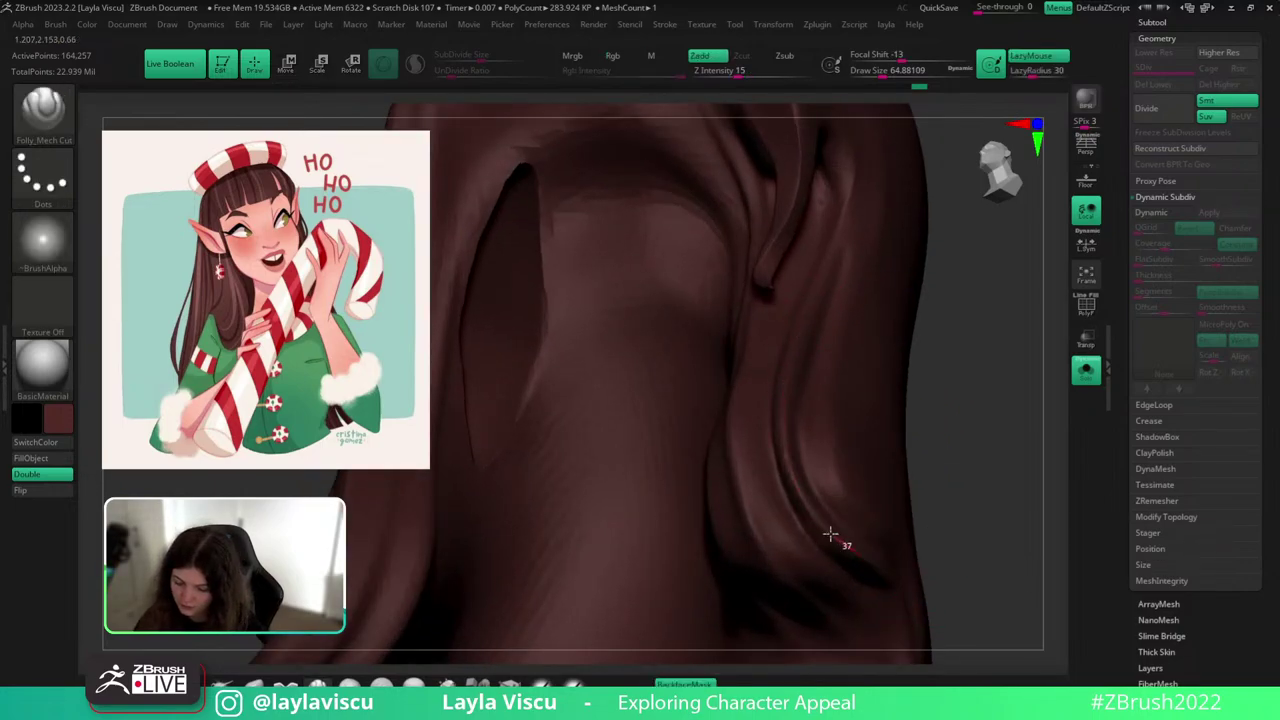
pyautogui.moveTo(830, 533); pyautogui.dragTo(786, 384)
pyautogui.moveTo(825, 279); pyautogui.dragTo(828, 272)
# Switch to hPolish for the lower end of the opposite lock and reduce the draw size to about 54.
pyautogui.moveTo(972, 415); pyautogui.dragTo(906, 486)
pyautogui.press('b')
pyautogui.press('h')
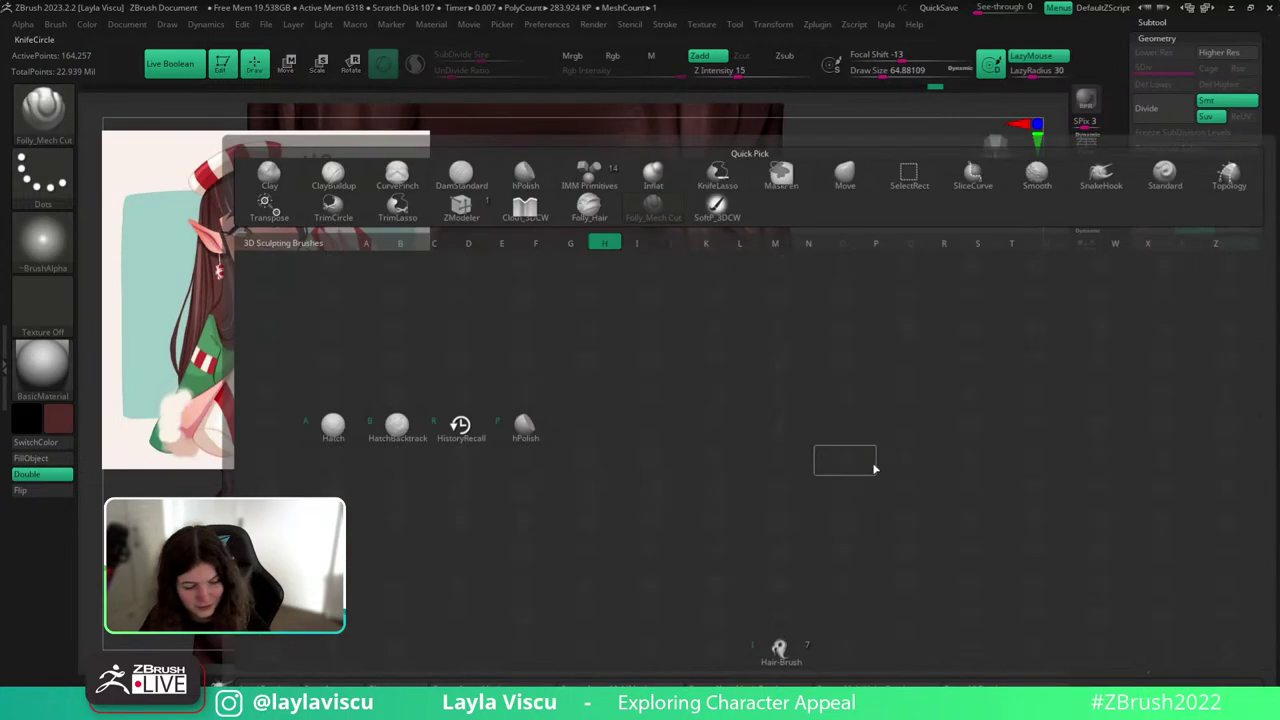
pyautogui.press('p')
pyautogui.moveTo(934, 377); pyautogui.dragTo(906, 290)
pyautogui.press('s')
pyautogui.moveTo(769, 352); pyautogui.dragTo(765, 348)
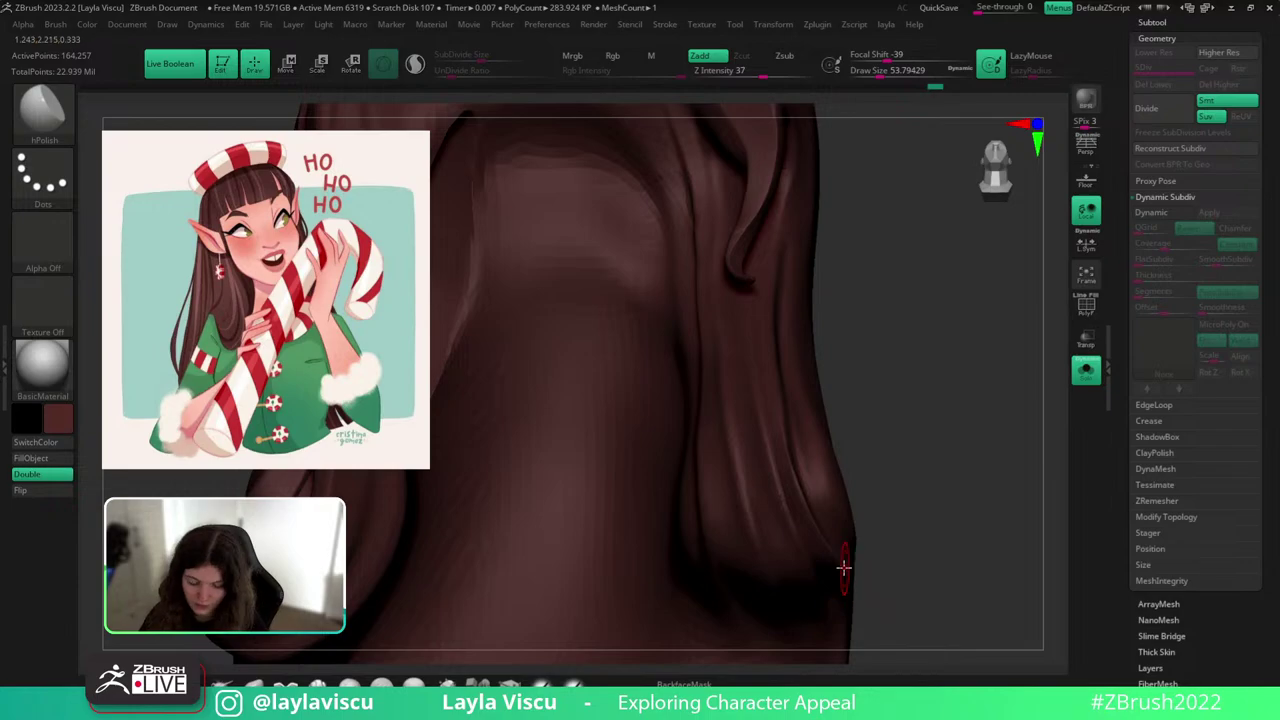
# Sculpt fine Folly_Hair strands down the lower part of the opposite lock at draw size about 54, undoing one stroke.
pyautogui.press('b')
pyautogui.press('f')
pyautogui.press('h')
pyautogui.moveTo(877, 381); pyautogui.dragTo(868, 404)
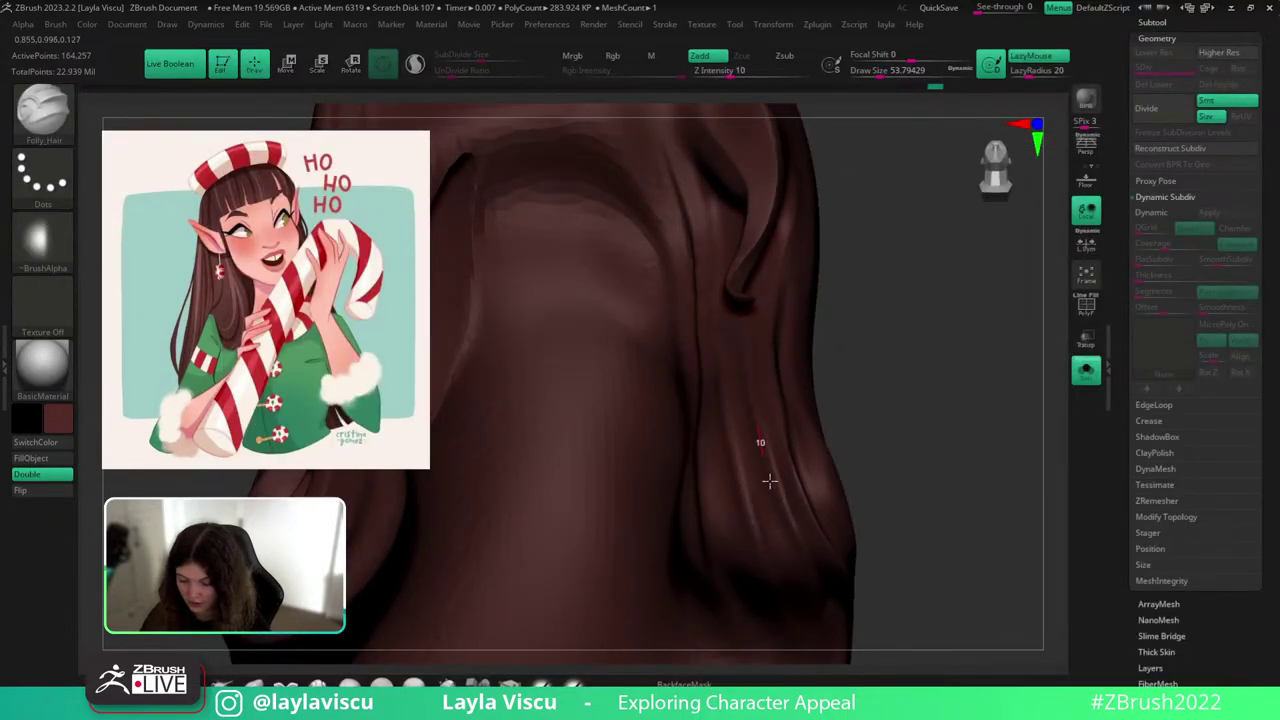
pyautogui.moveTo(770, 481); pyautogui.dragTo(784, 543)
pyautogui.hotkey('ctrl', 'z')
pyautogui.moveTo(900, 449)
pyautogui.mouseDown()
pyautogui.moveTo(877, 385)
pyautogui.moveTo(905, 372)
pyautogui.mouseUp()
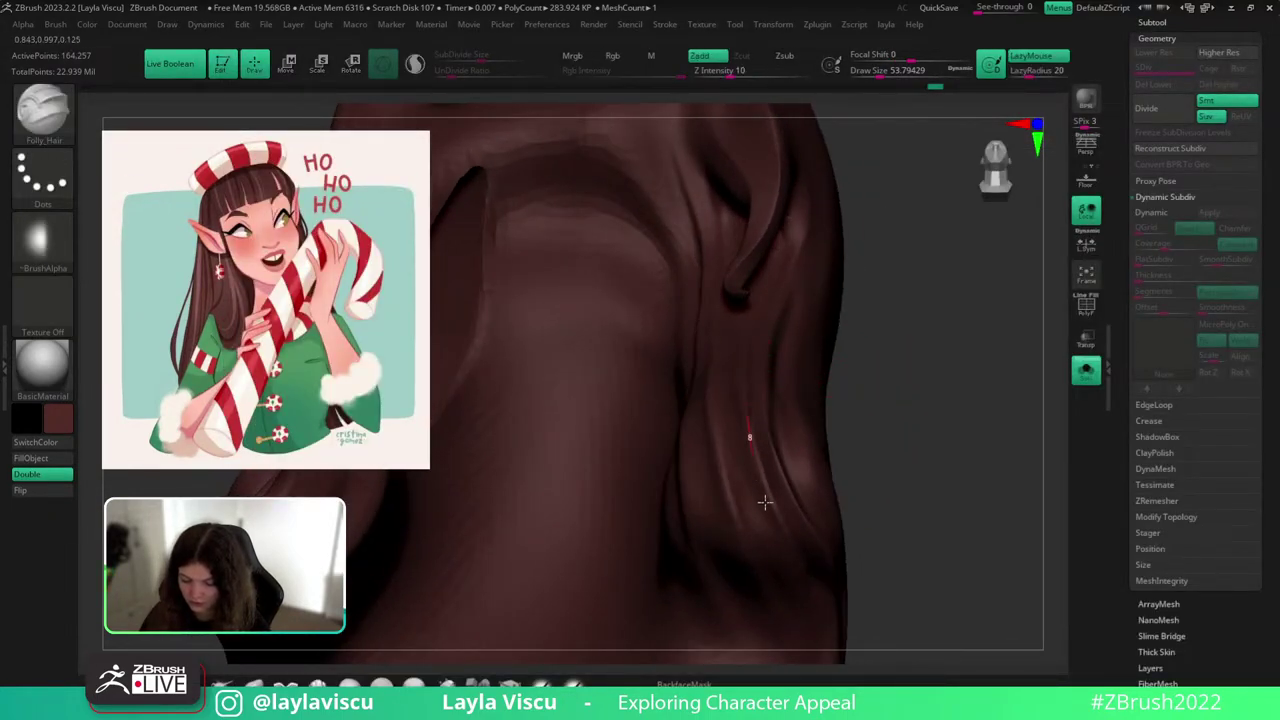
pyautogui.moveTo(765, 502); pyautogui.dragTo(788, 572)
pyautogui.moveTo(909, 458); pyautogui.dragTo(938, 446)
pyautogui.moveTo(754, 330); pyautogui.dragTo(842, 612)
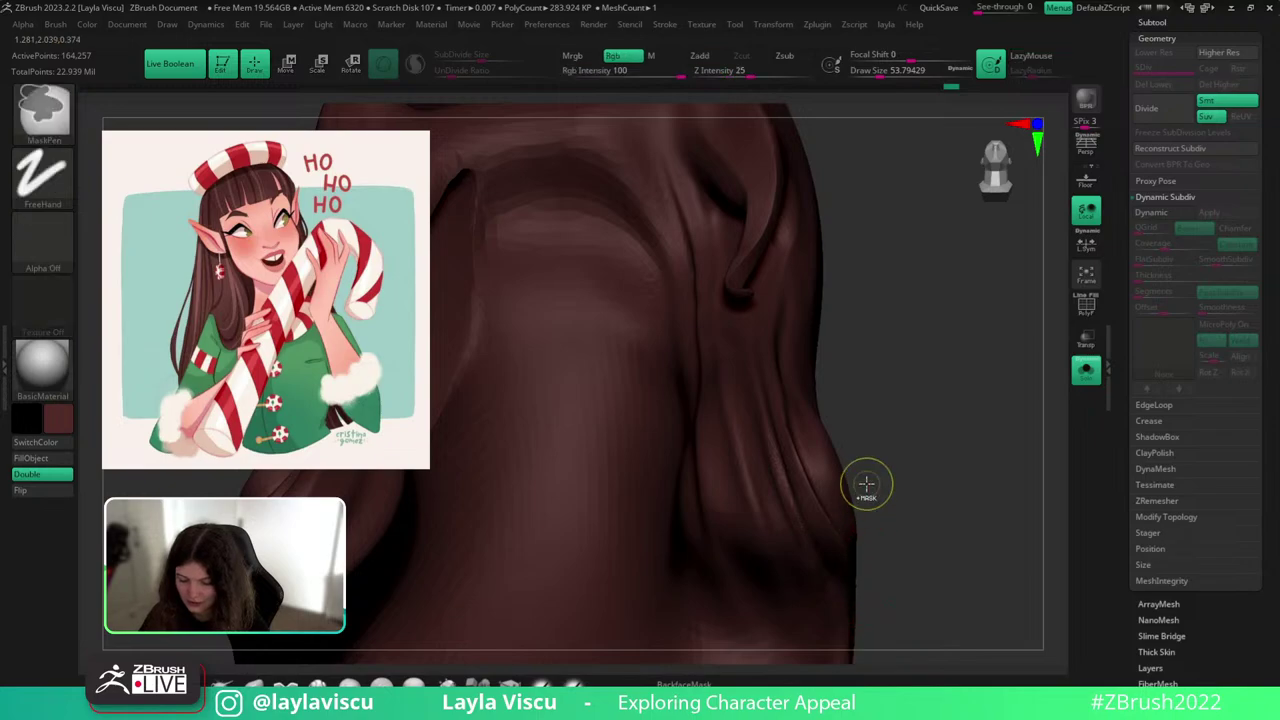
# Show the whole character and adjust the opposite lock's outer edge with the Move brush at draw size about 217.
pyautogui.keyDown('ctrl'); pyautogui.moveTo(866, 484); pyautogui.dragTo(946, 420, button='right'); pyautogui.keyUp('ctrl')
pyautogui.moveTo(946, 420)
pyautogui.keyDown('shift'); pyautogui.mouseDown()
pyautogui.moveTo(1009, 457)
pyautogui.moveTo(994, 452)
pyautogui.moveTo(1000, 465)
pyautogui.mouseUp(); pyautogui.keyUp('shift')
pyautogui.click(1086, 371)
pyautogui.click(286, 684)
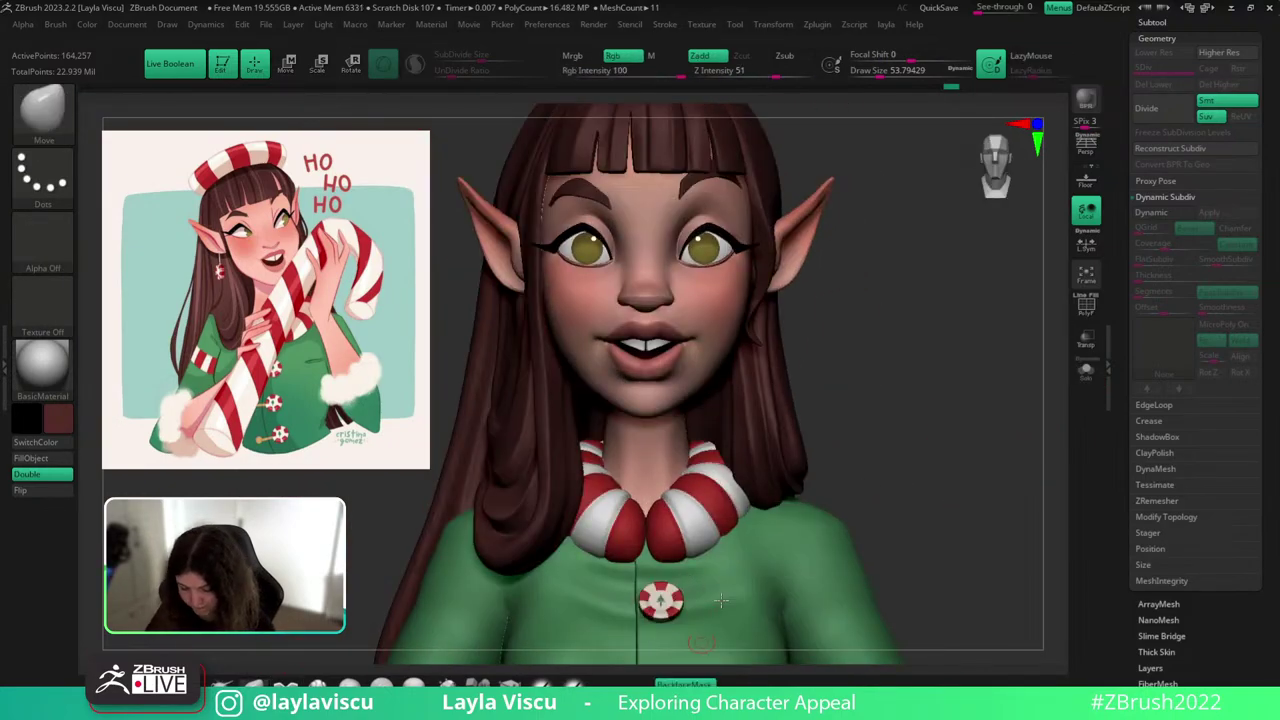
pyautogui.press('s')
pyautogui.moveTo(785, 465)
pyautogui.mouseDown()
pyautogui.moveTo(812, 466)
pyautogui.moveTo(775, 445)
pyautogui.mouseUp()
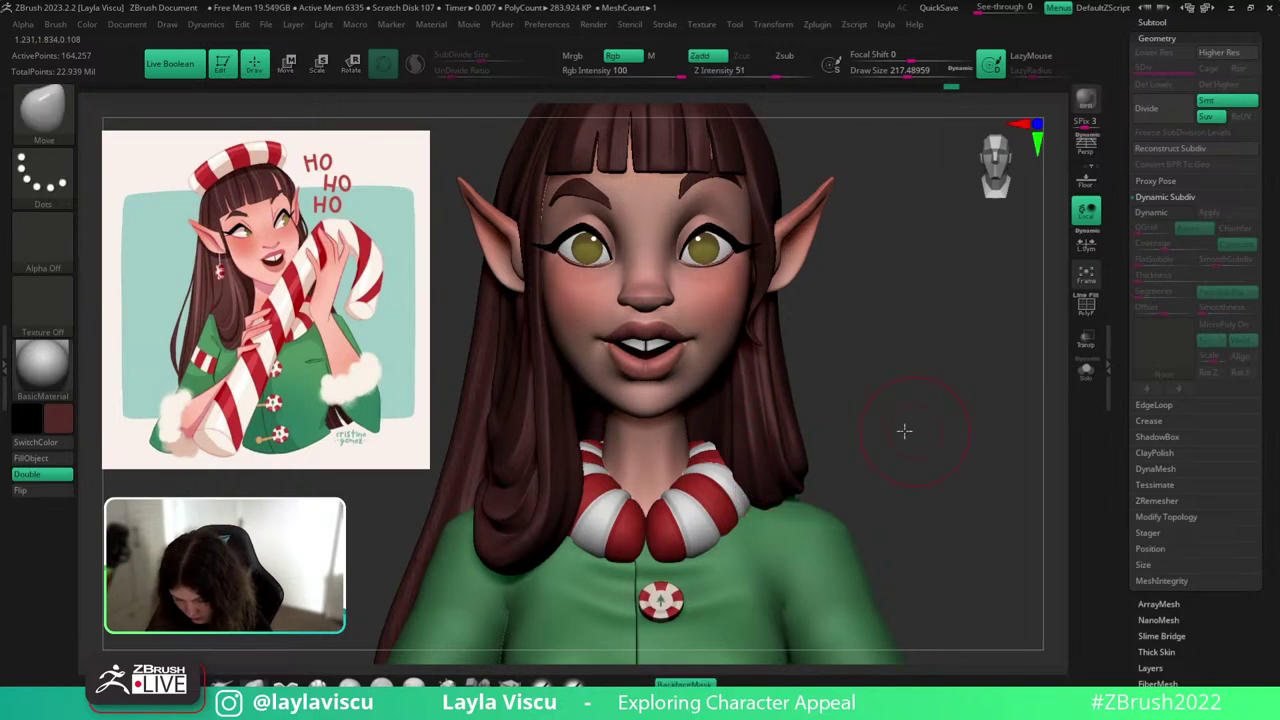
pyautogui.moveTo(904, 431)
pyautogui.mouseDown()
pyautogui.moveTo(946, 394)
pyautogui.moveTo(957, 426)
pyautogui.moveTo(846, 446)
pyautogui.mouseUp()
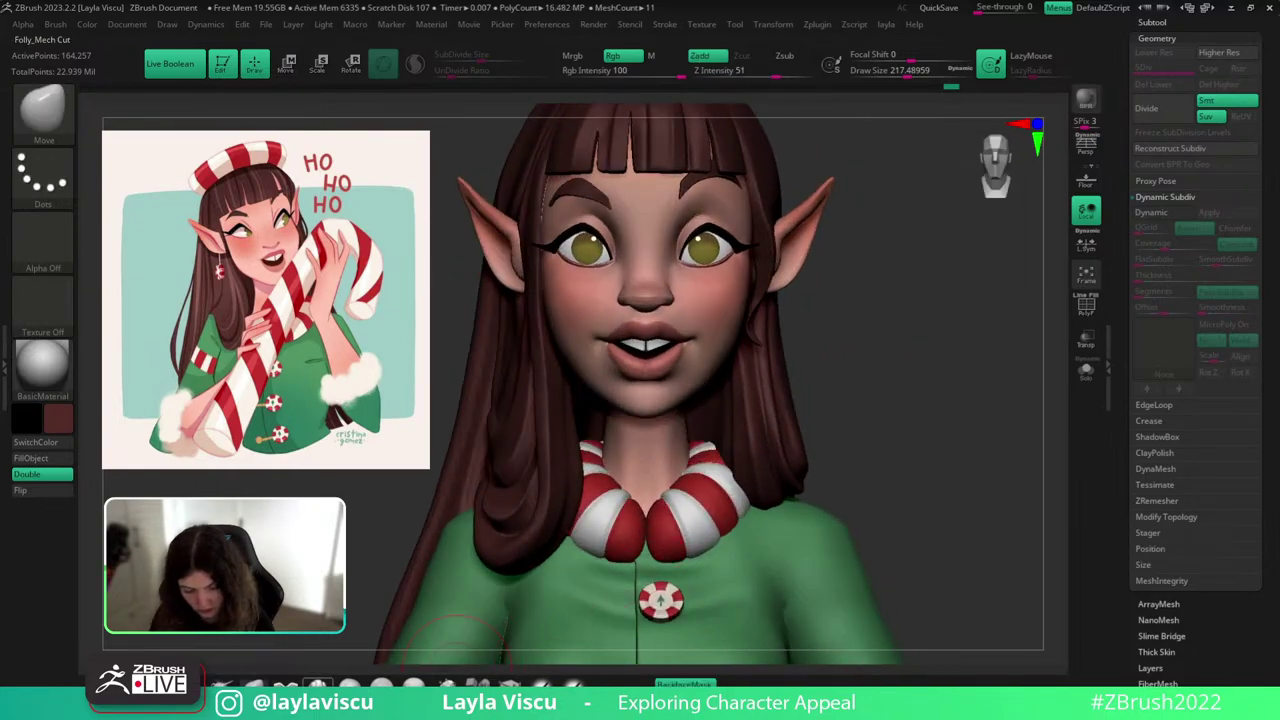
# Isolate the hair and carve a groove along the opposite lock with Folly_Mech Cut at draw size about 90, redoing one stroke.
pyautogui.click(457, 677)
pyautogui.moveTo(826, 354); pyautogui.dragTo(790, 384)
pyautogui.press('s')
pyautogui.click(788, 388)
pyautogui.keyDown('ctrl'); pyautogui.moveTo(786, 369); pyautogui.dragTo(795, 391, button='right'); pyautogui.keyUp('ctrl')
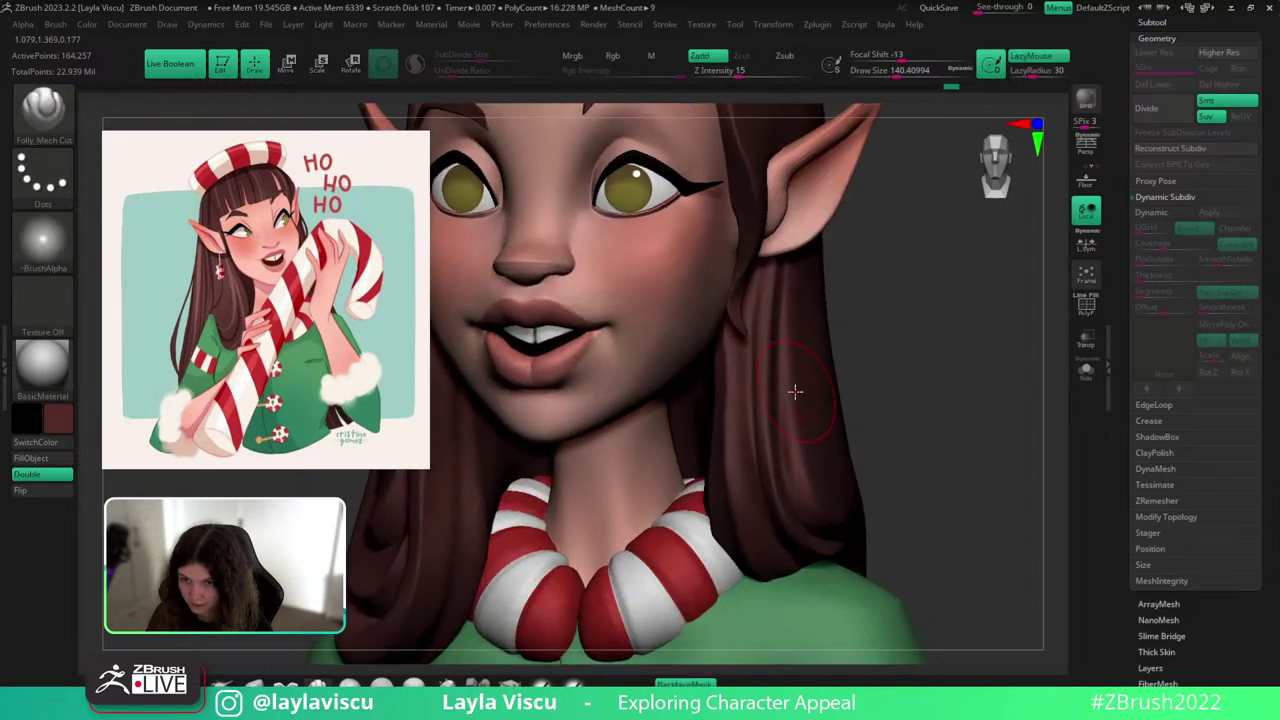
pyautogui.press('s')
pyautogui.click(786, 391)
pyautogui.moveTo(922, 402); pyautogui.dragTo(938, 434)
pyautogui.click(1093, 375)
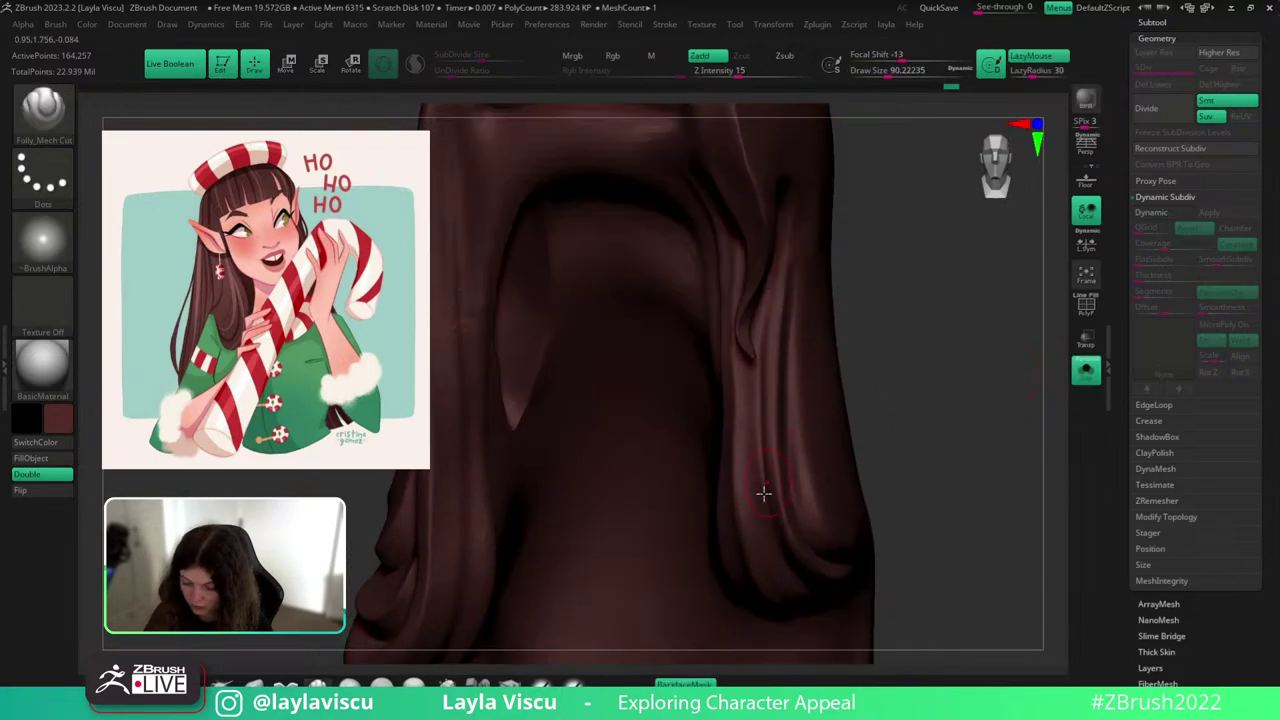
pyautogui.moveTo(775, 441); pyautogui.dragTo(781, 248)
pyautogui.hotkey('ctrl', 'z')
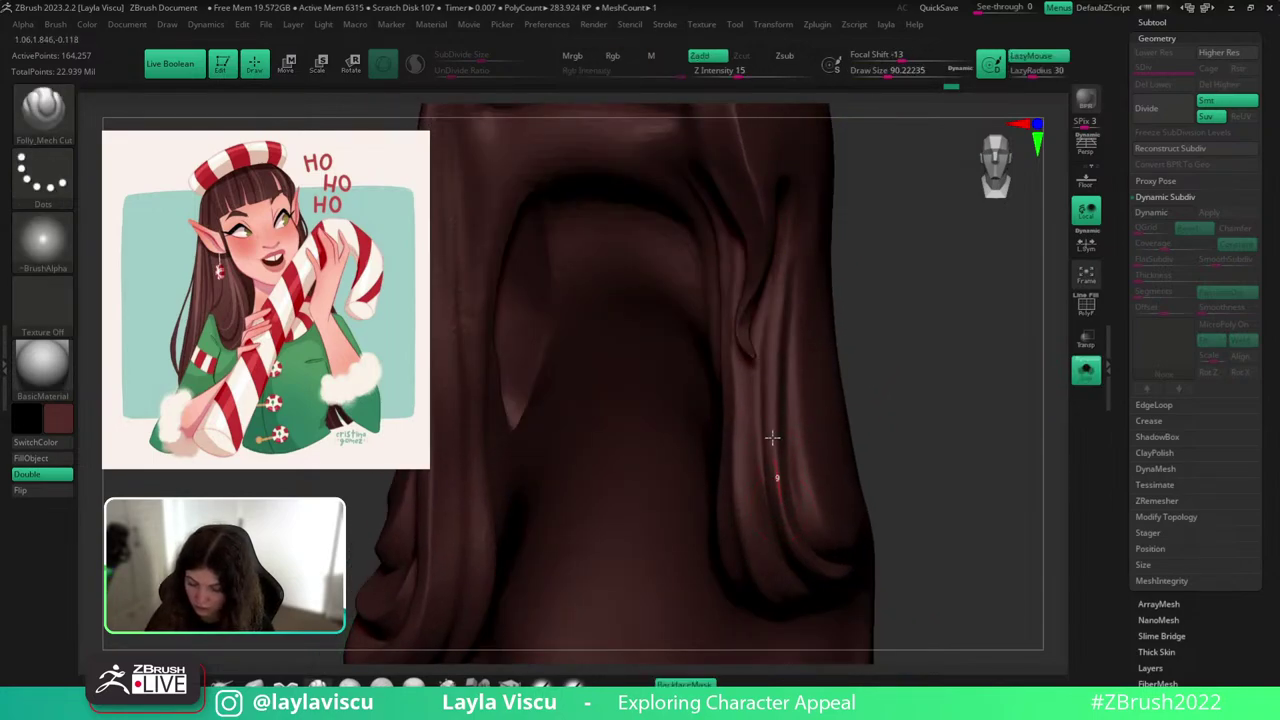
pyautogui.moveTo(772, 438); pyautogui.dragTo(788, 249)
# Show the whole character again, then choose the Move brush and turn off its backface masking.
pyautogui.click(1089, 373)
pyautogui.moveTo(993, 459)
pyautogui.keyDown('ctrl'); pyautogui.mouseDown(button='right')
pyautogui.moveTo(974, 411)
pyautogui.moveTo(954, 463)
pyautogui.mouseUp(button='right'); pyautogui.keyUp('ctrl')
pyautogui.keyDown('alt'); pyautogui.moveTo(806, 449); pyautogui.dragTo(791, 376, button='right'); pyautogui.keyUp('alt')
pyautogui.click(256, 686)
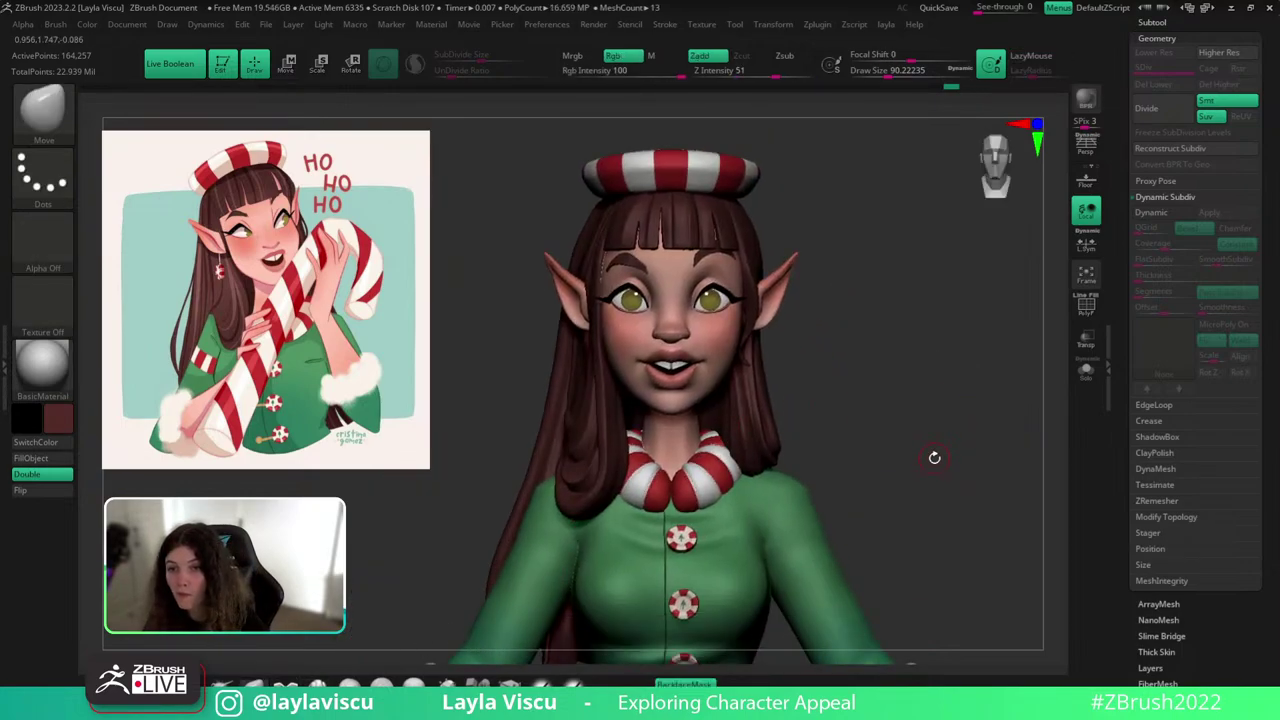
pyautogui.moveTo(935, 458); pyautogui.dragTo(932, 402, button='right')
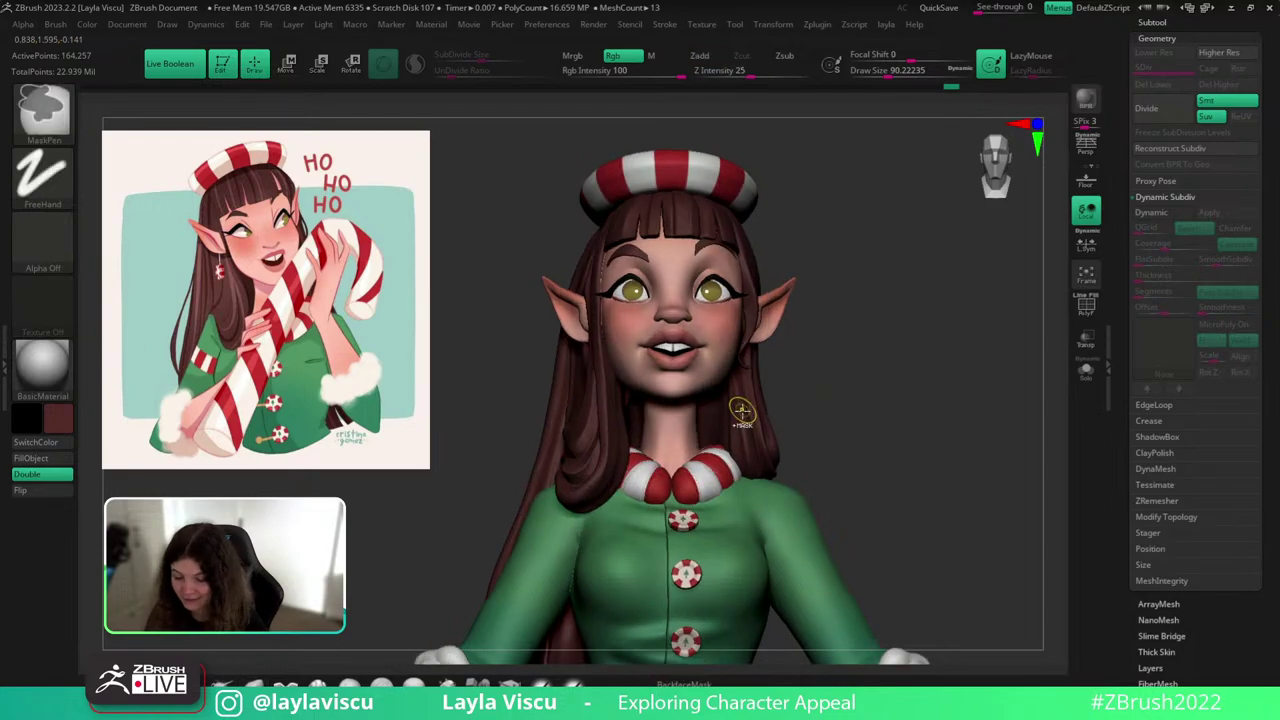
pyautogui.moveTo(740, 411)
pyautogui.keyDown('ctrl'); pyautogui.mouseDown(button='right')
pyautogui.moveTo(840, 441)
pyautogui.moveTo(868, 434)
pyautogui.mouseUp(button='right'); pyautogui.keyUp('ctrl')
pyautogui.click(706, 682)
# Reshape the outer side of the opposite lock below the ear with Move at draw size about 163.
pyautogui.press('s')
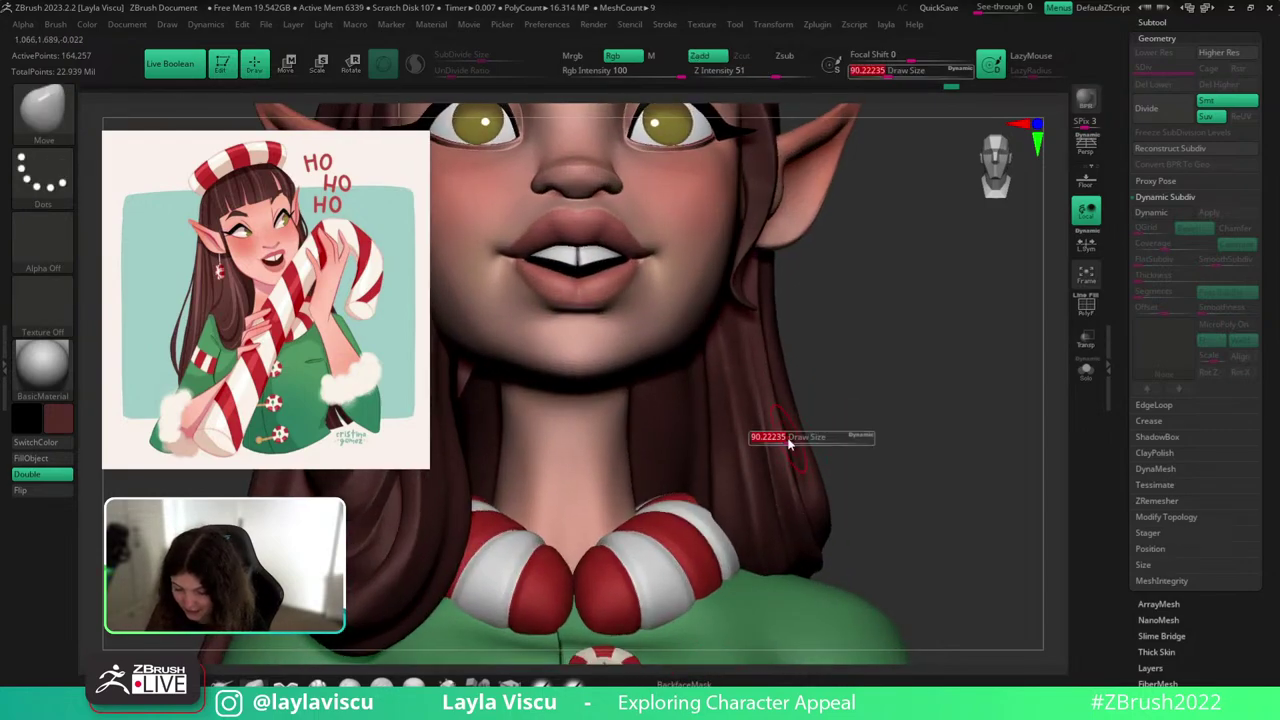
pyautogui.moveTo(789, 443); pyautogui.dragTo(801, 442)
pyautogui.moveTo(911, 396); pyautogui.dragTo(914, 429, button='right')
pyautogui.moveTo(788, 390)
pyautogui.mouseDown()
pyautogui.moveTo(778, 378)
pyautogui.moveTo(798, 379)
pyautogui.mouseUp()
pyautogui.keyDown('ctrl'); pyautogui.moveTo(792, 392); pyautogui.dragTo(772, 345, button='right'); pyautogui.keyUp('ctrl')
pyautogui.moveTo(905, 396); pyautogui.dragTo(902, 393, button='right')
pyautogui.keyDown('ctrl'); pyautogui.moveTo(786, 374); pyautogui.dragTo(828, 466, button='right'); pyautogui.keyUp('ctrl')
pyautogui.keyDown('ctrl'); pyautogui.moveTo(903, 423); pyautogui.dragTo(880, 369, button='right'); pyautogui.keyUp('ctrl')
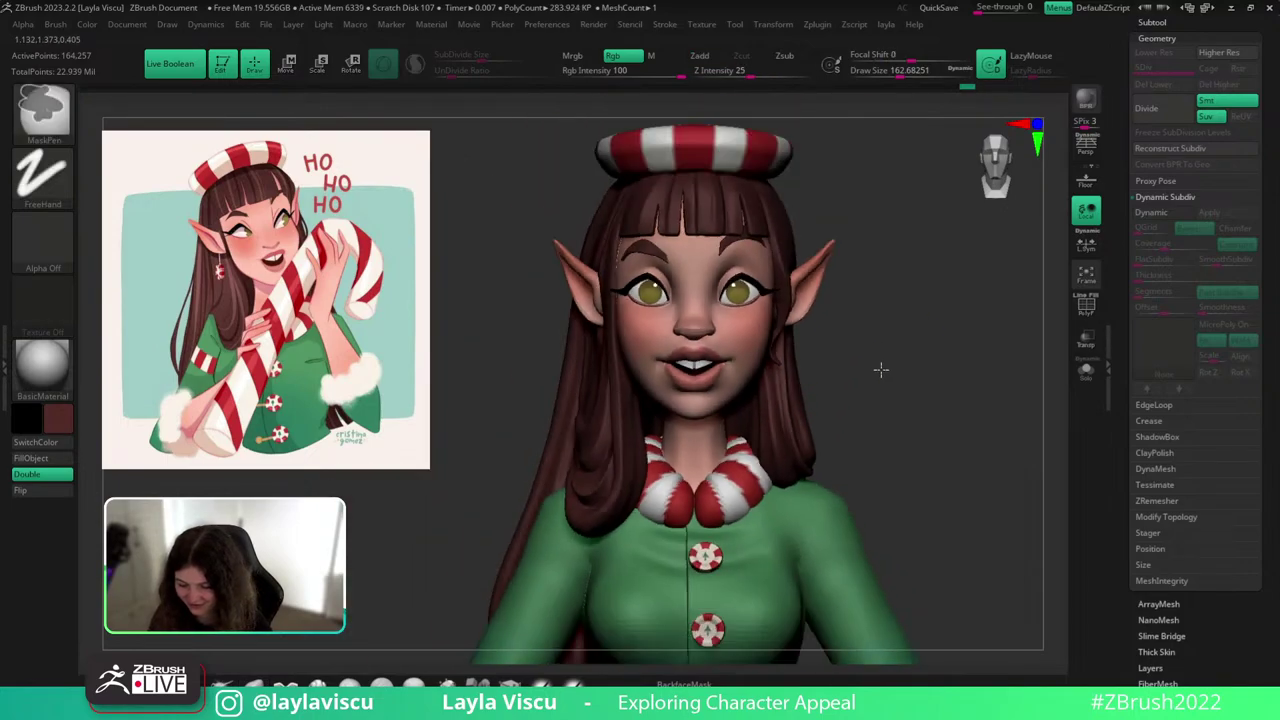
# Isolate the hair and add Folly_Hair strands along the underside of the opposite lock at draw size about 83.
pyautogui.press('b')
pyautogui.press('f')
pyautogui.press('h')
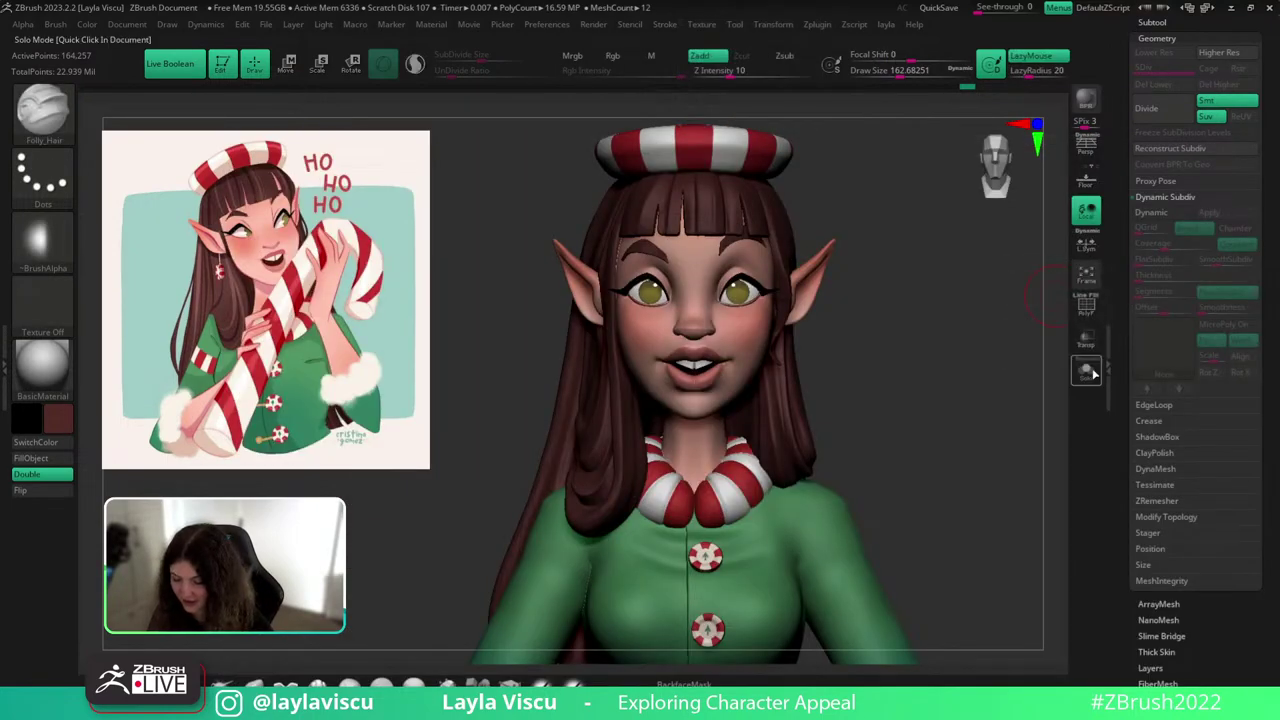
pyautogui.click(1086, 371)
pyautogui.moveTo(852, 399)
pyautogui.mouseDown(button='right')
pyautogui.moveTo(860, 363)
pyautogui.moveTo(852, 508)
pyautogui.moveTo(822, 397)
pyautogui.moveTo(841, 355)
pyautogui.mouseUp(button='right')
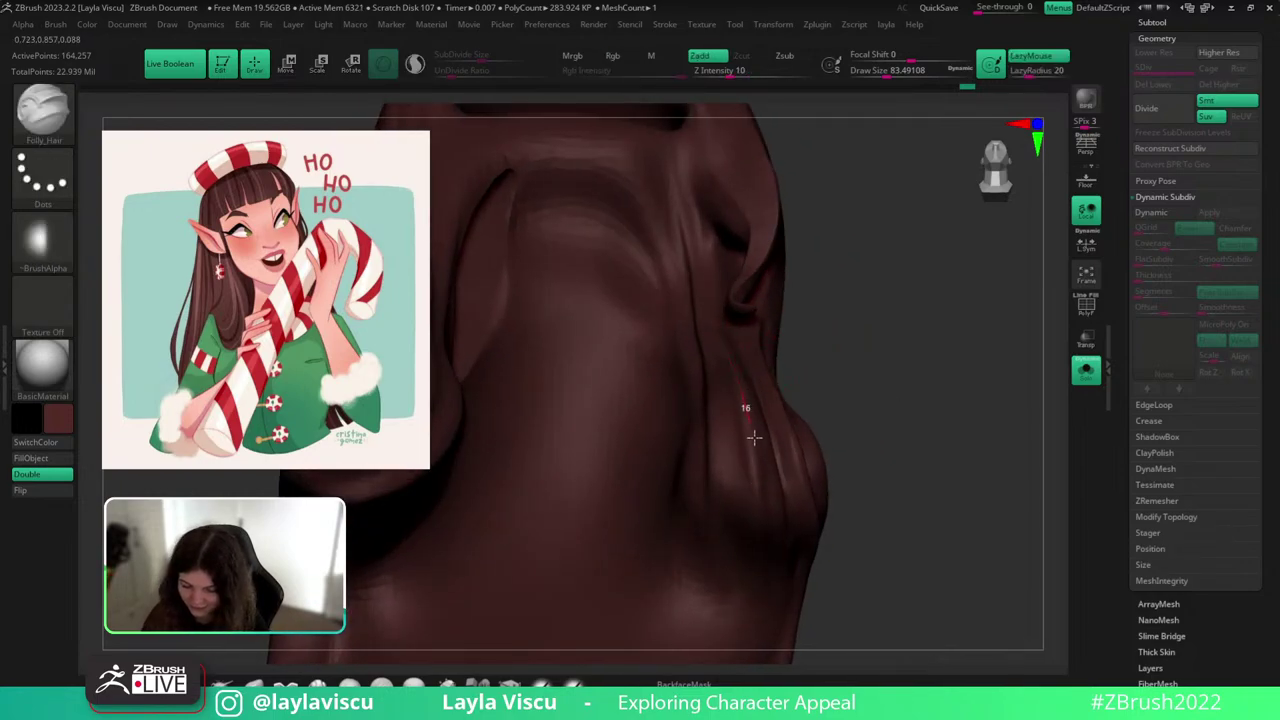
pyautogui.moveTo(754, 437); pyautogui.dragTo(768, 520)
pyautogui.moveTo(726, 358); pyautogui.dragTo(754, 545)
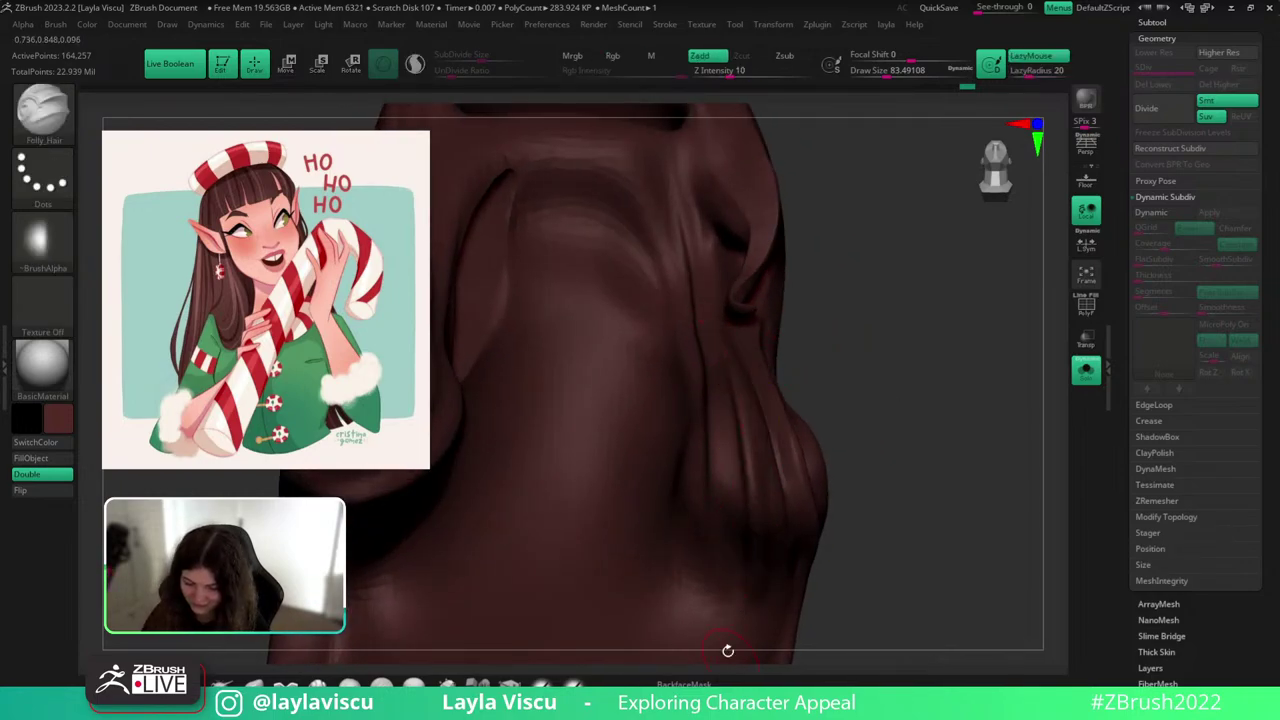
# Show the whole character and adjust the lock's front edge in side view with Move at draw size about 108.
pyautogui.click(1086, 378)
pyautogui.keyDown('ctrl'); pyautogui.moveTo(957, 363); pyautogui.dragTo(956, 310, button='right'); pyautogui.keyUp('ctrl')
pyautogui.moveTo(956, 310); pyautogui.dragTo(997, 459, button='right')
pyautogui.press('b')
pyautogui.press('m')
pyautogui.press('v')
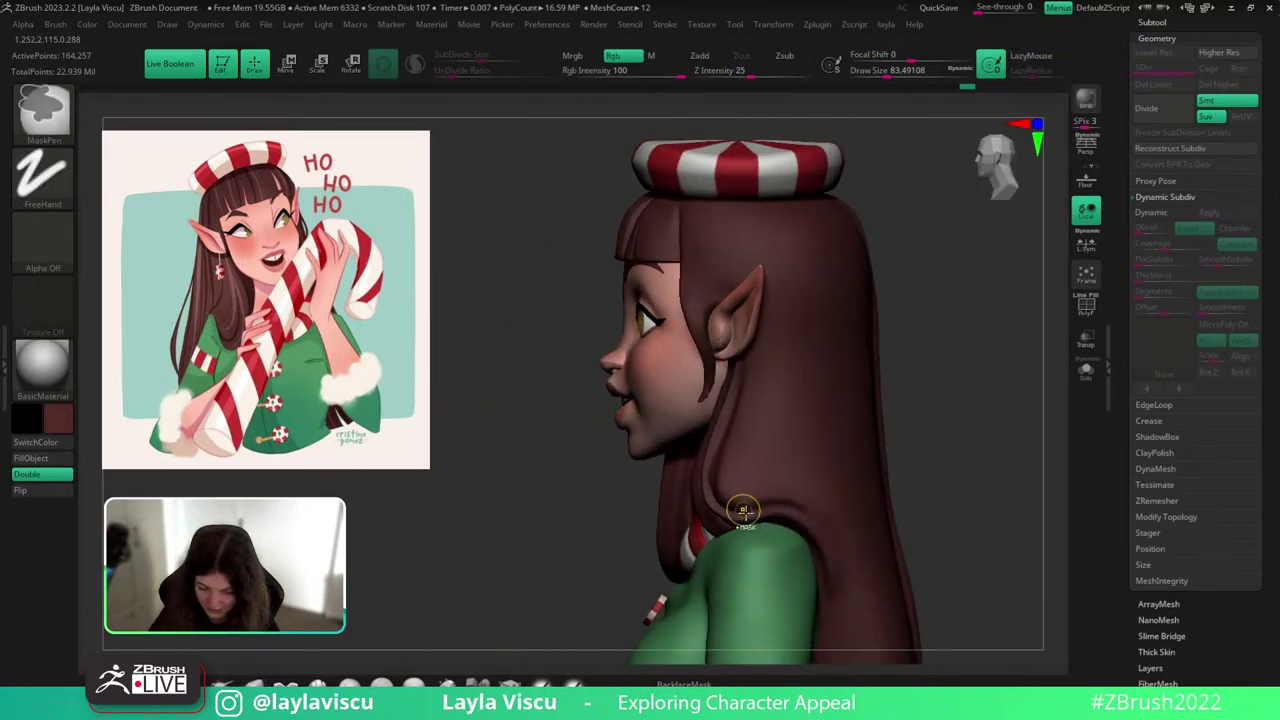
pyautogui.keyDown('ctrl'); pyautogui.moveTo(743, 511); pyautogui.dragTo(728, 545, button='right'); pyautogui.keyUp('ctrl')
pyautogui.moveTo(488, 630); pyautogui.dragTo(538, 625)
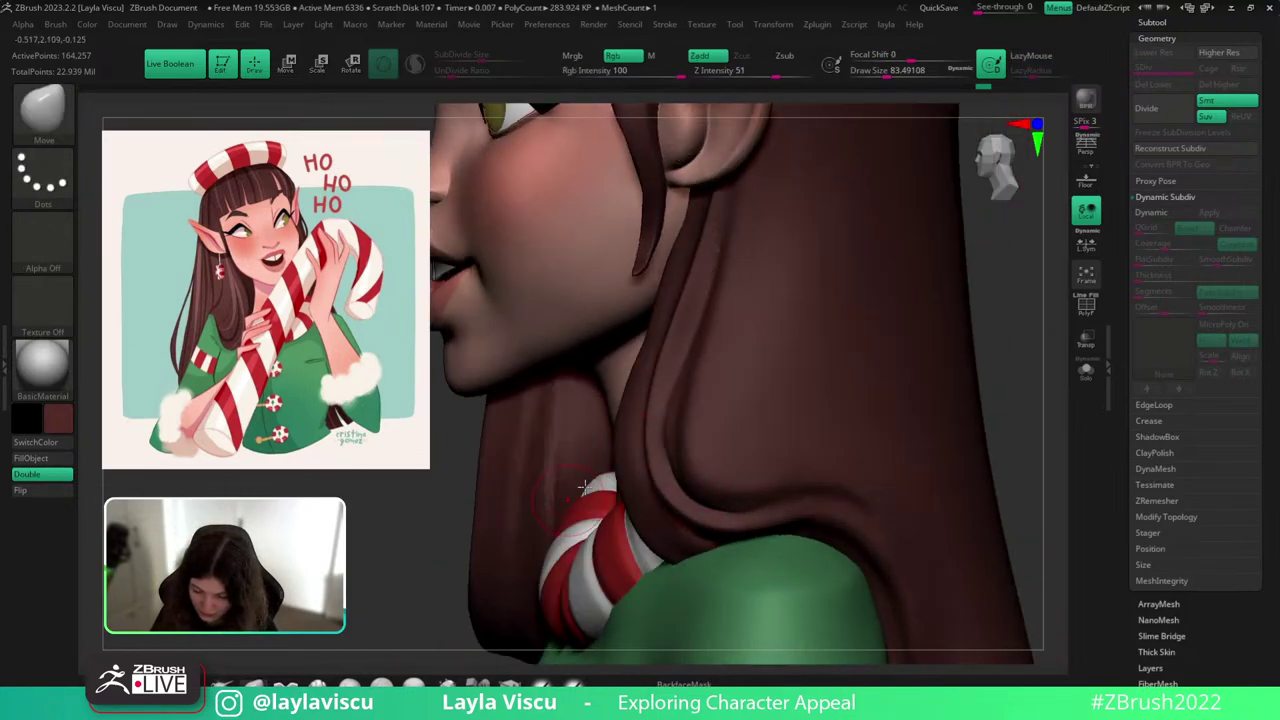
pyautogui.moveTo(1003, 334); pyautogui.dragTo(955, 336)
pyautogui.press('s')
pyautogui.moveTo(659, 369); pyautogui.dragTo(665, 364)
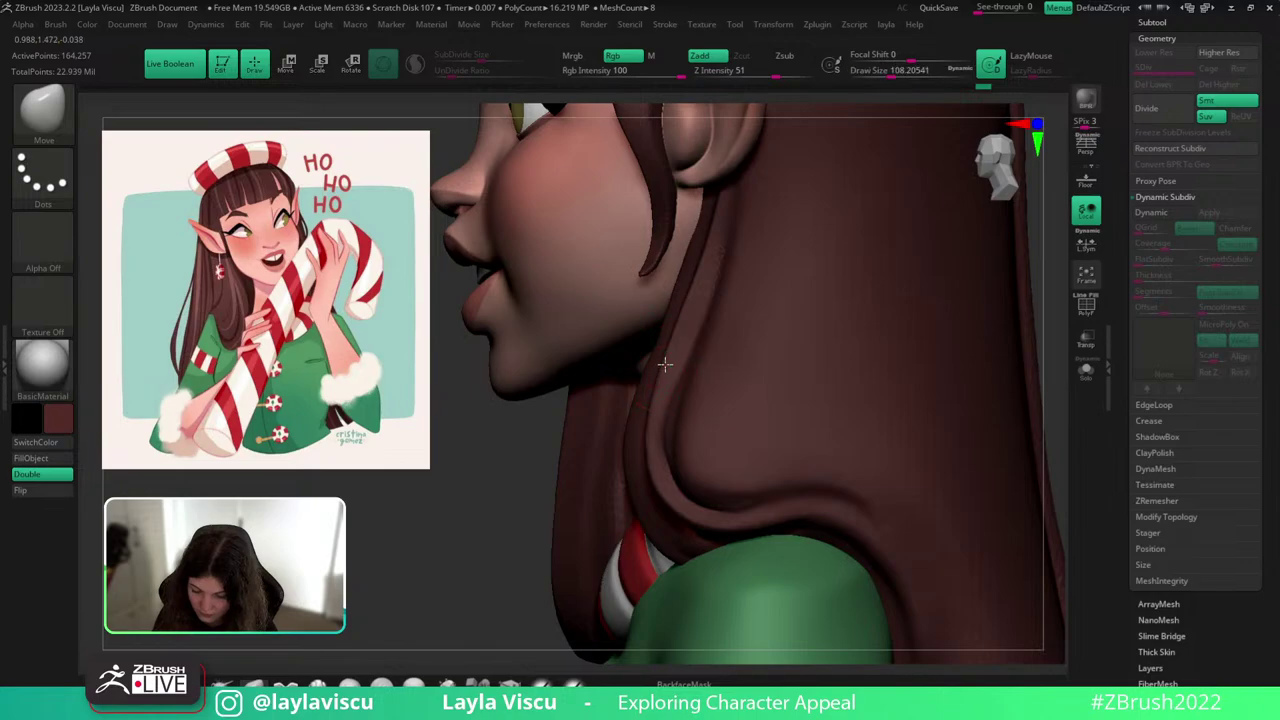
pyautogui.keyDown('ctrl'); pyautogui.moveTo(735, 294); pyautogui.dragTo(745, 255, button='right'); pyautogui.keyUp('ctrl')
pyautogui.moveTo(930, 292); pyautogui.dragTo(955, 344)
# Isolate the hair and polish the curved front strand above the shoulder with hPolish at draw size about 77.
pyautogui.press('b')
pyautogui.press('h')
pyautogui.press('p')
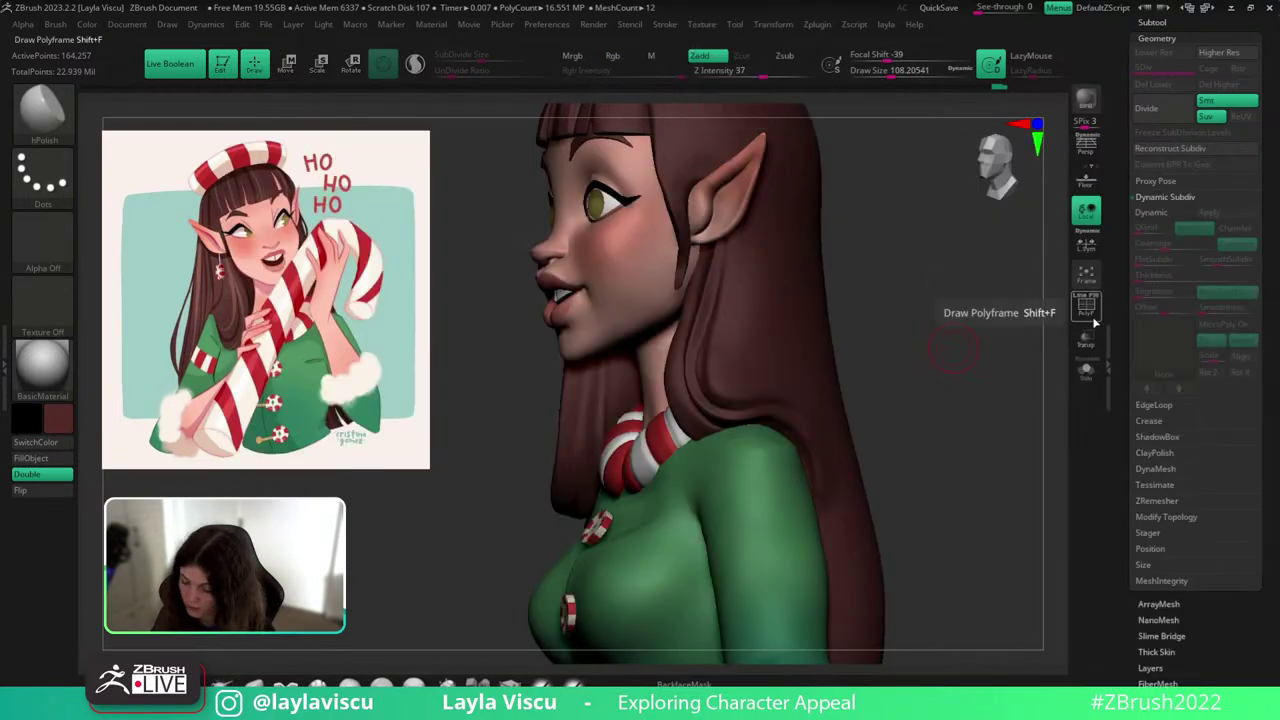
pyautogui.click(1086, 370)
pyautogui.moveTo(1023, 386); pyautogui.dragTo(941, 337)
pyautogui.press('s')
pyautogui.moveTo(698, 390); pyautogui.dragTo(690, 388)
pyautogui.keyDown('ctrl'); pyautogui.moveTo(680, 367); pyautogui.dragTo(678, 313, button='right'); pyautogui.keyUp('ctrl')
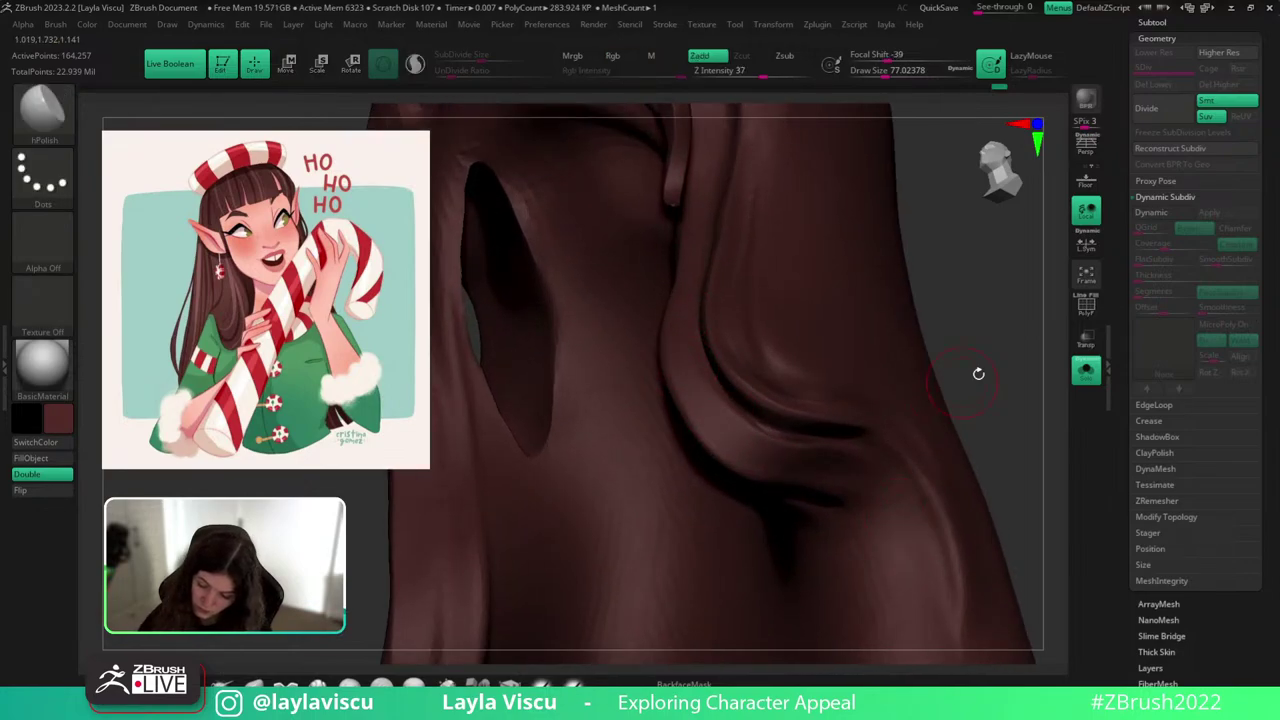
pyautogui.moveTo(978, 373); pyautogui.dragTo(853, 473, button='right')
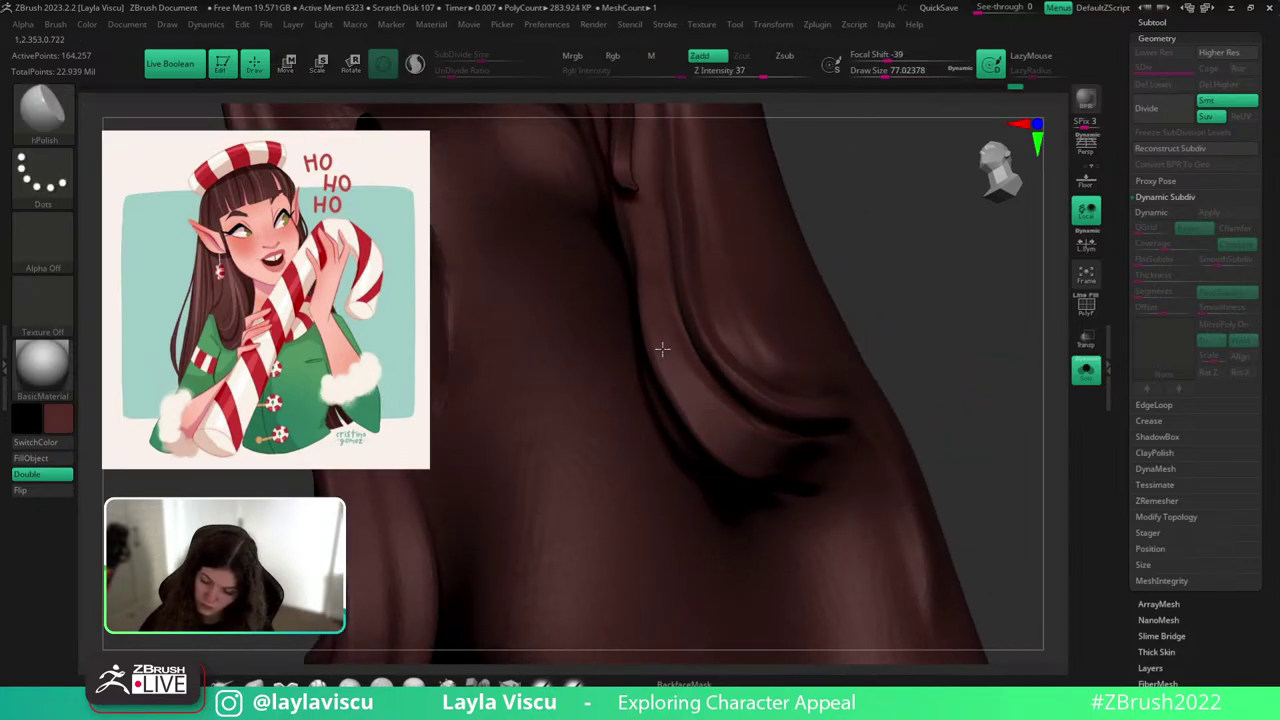
pyautogui.moveTo(643, 255); pyautogui.dragTo(784, 470)
pyautogui.moveTo(738, 412)
pyautogui.mouseDown(button='right')
pyautogui.moveTo(777, 406)
pyautogui.moveTo(790, 345)
pyautogui.mouseUp(button='right')
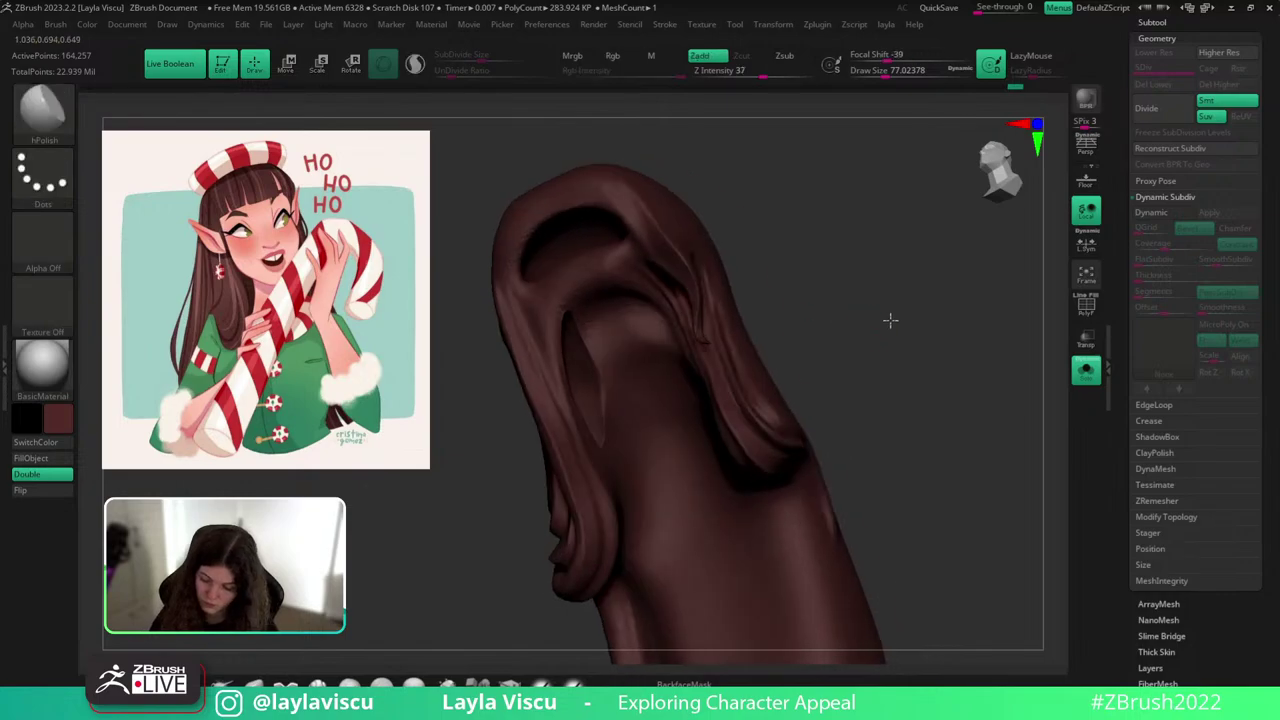
# Undo a trial Folly_Hair strand on the shoulder fold at draw size about 62 and turn on Sculptris Pro.
pyautogui.moveTo(889, 320); pyautogui.dragTo(857, 317, button='right')
pyautogui.keyDown('ctrl'); pyautogui.moveTo(800, 425); pyautogui.dragTo(807, 485, button='right'); pyautogui.keyUp('ctrl')
pyautogui.press('b')
pyautogui.press('f')
pyautogui.press('h')
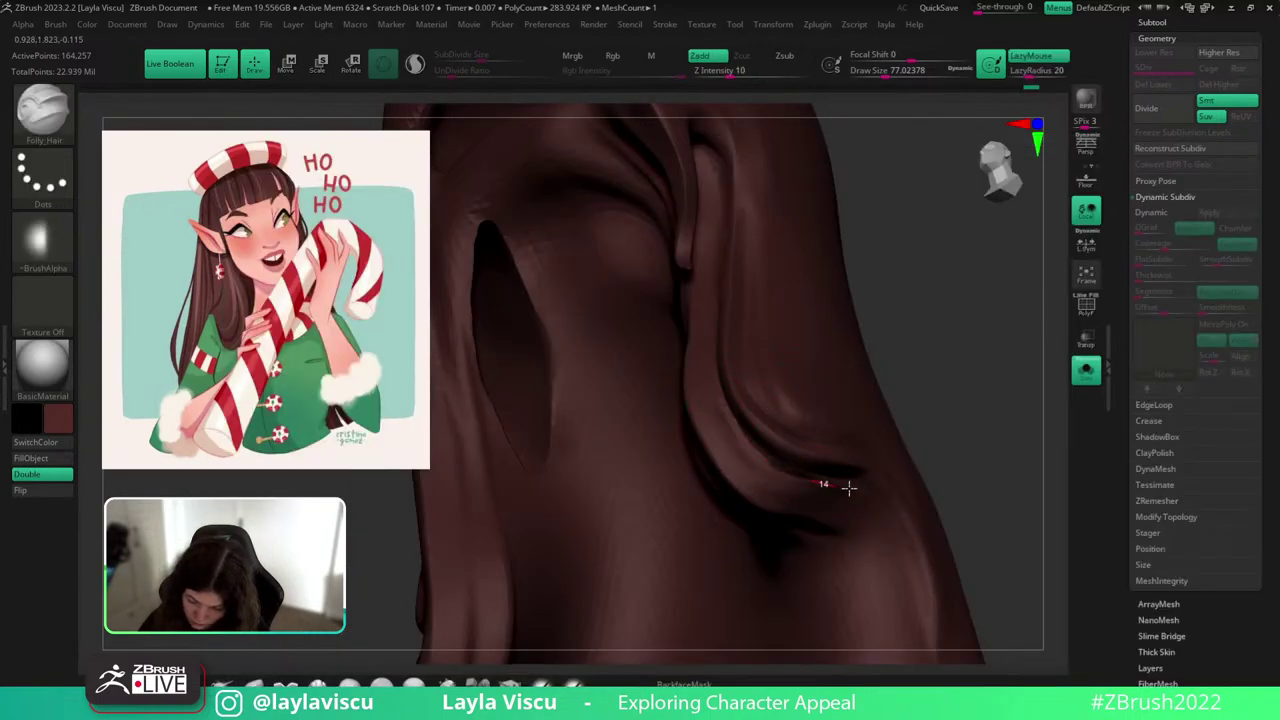
pyautogui.press('s')
pyautogui.moveTo(737, 421); pyautogui.dragTo(732, 420)
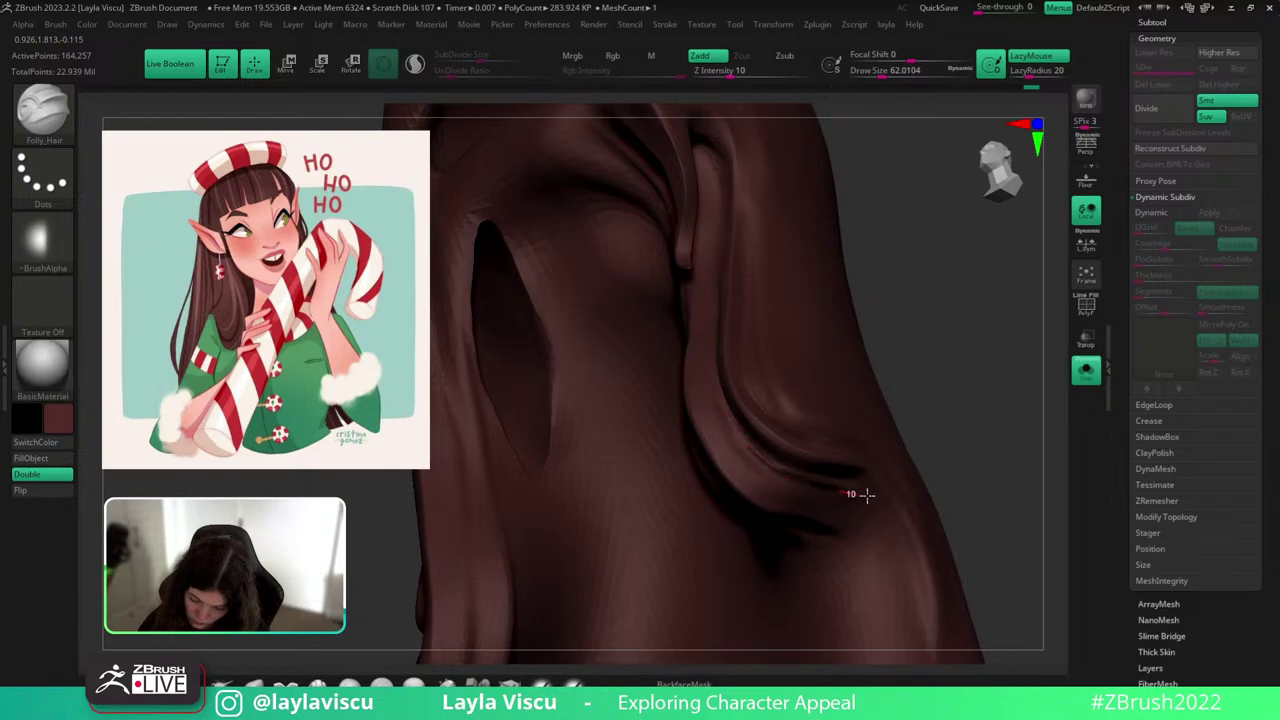
pyautogui.hotkey('ctrl', 'z')
pyautogui.click(417, 65)
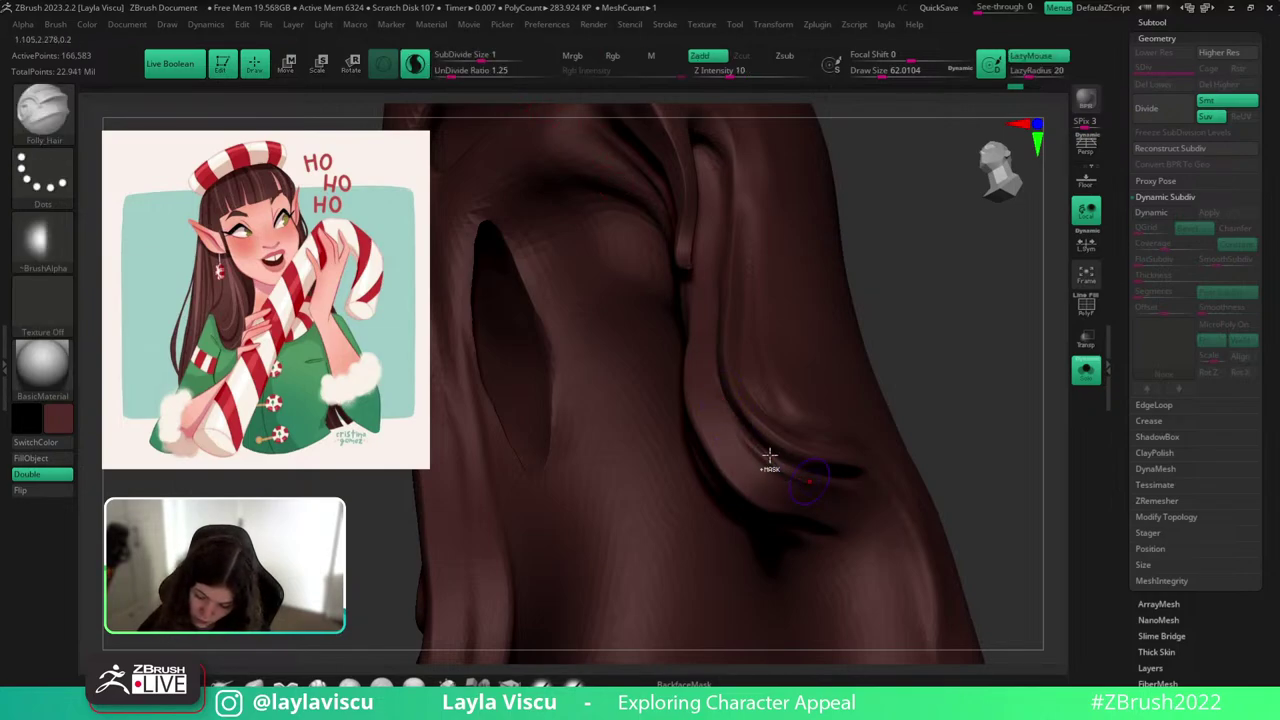
# Sculpt Folly_Hair strands along the curved shoulder fold with Sculptris Pro at draw size about 62, smoothing between strokes.
pyautogui.moveTo(720, 402)
pyautogui.mouseDown()
pyautogui.moveTo(861, 495)
pyautogui.moveTo(764, 462)
pyautogui.moveTo(714, 376)
pyautogui.mouseUp()
pyautogui.keyDown('shift'); pyautogui.moveTo(859, 496); pyautogui.dragTo(716, 382); pyautogui.keyUp('shift')
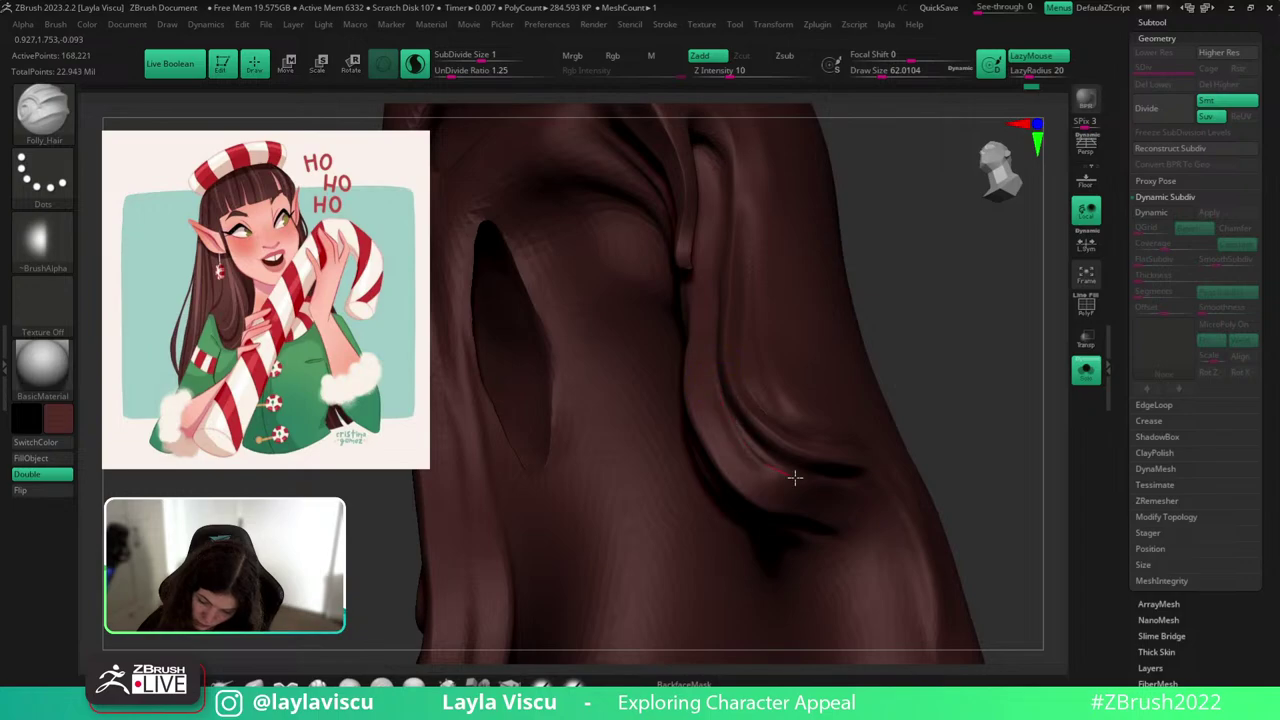
pyautogui.moveTo(795, 478); pyautogui.dragTo(848, 490)
pyautogui.moveTo(848, 490)
pyautogui.keyDown('shift'); pyautogui.mouseDown()
pyautogui.moveTo(720, 395)
pyautogui.moveTo(772, 461)
pyautogui.mouseUp(); pyautogui.keyUp('shift')
pyautogui.moveTo(854, 486); pyautogui.dragTo(910, 524)
pyautogui.keyDown('shift'); pyautogui.moveTo(862, 490); pyautogui.dragTo(760, 363); pyautogui.keyUp('shift')
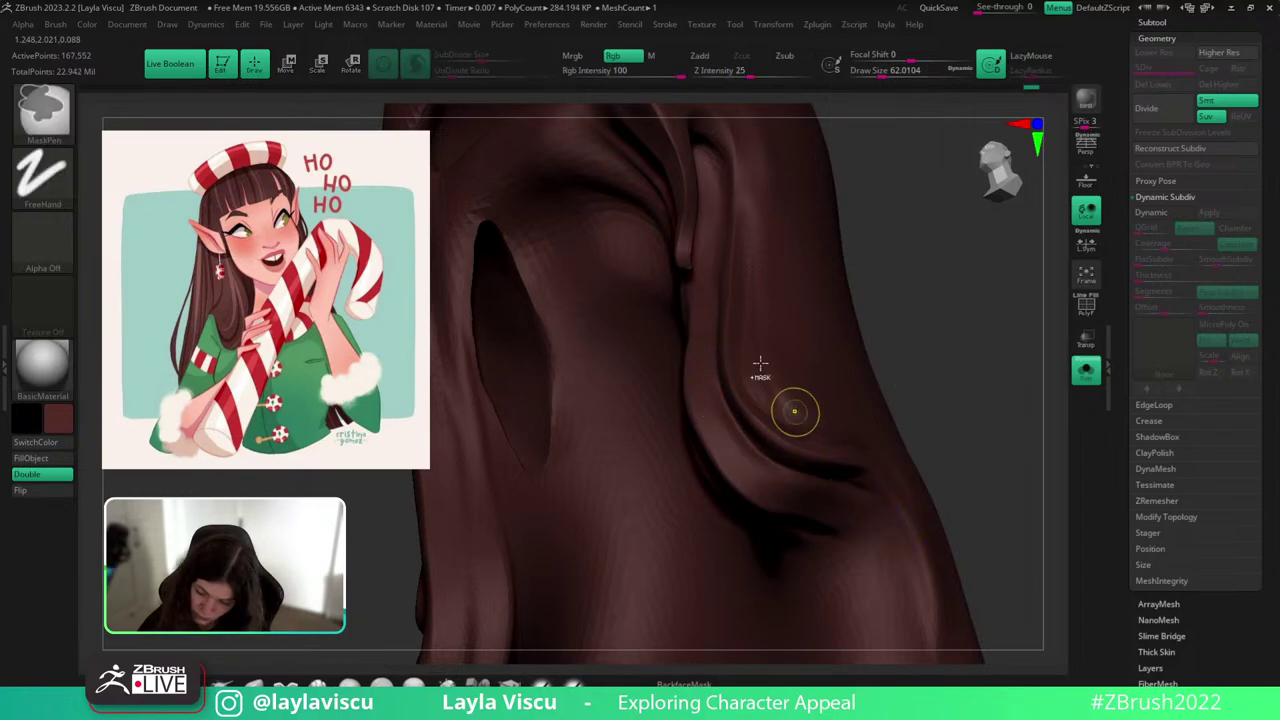
# Show the whole character and sculpt long Folly_Hair strands down the side of the hair from behind at draw size about 177.
pyautogui.moveTo(956, 444)
pyautogui.mouseDown()
pyautogui.moveTo(981, 421)
pyautogui.moveTo(1039, 446)
pyautogui.mouseUp()
pyautogui.click(1074, 382)
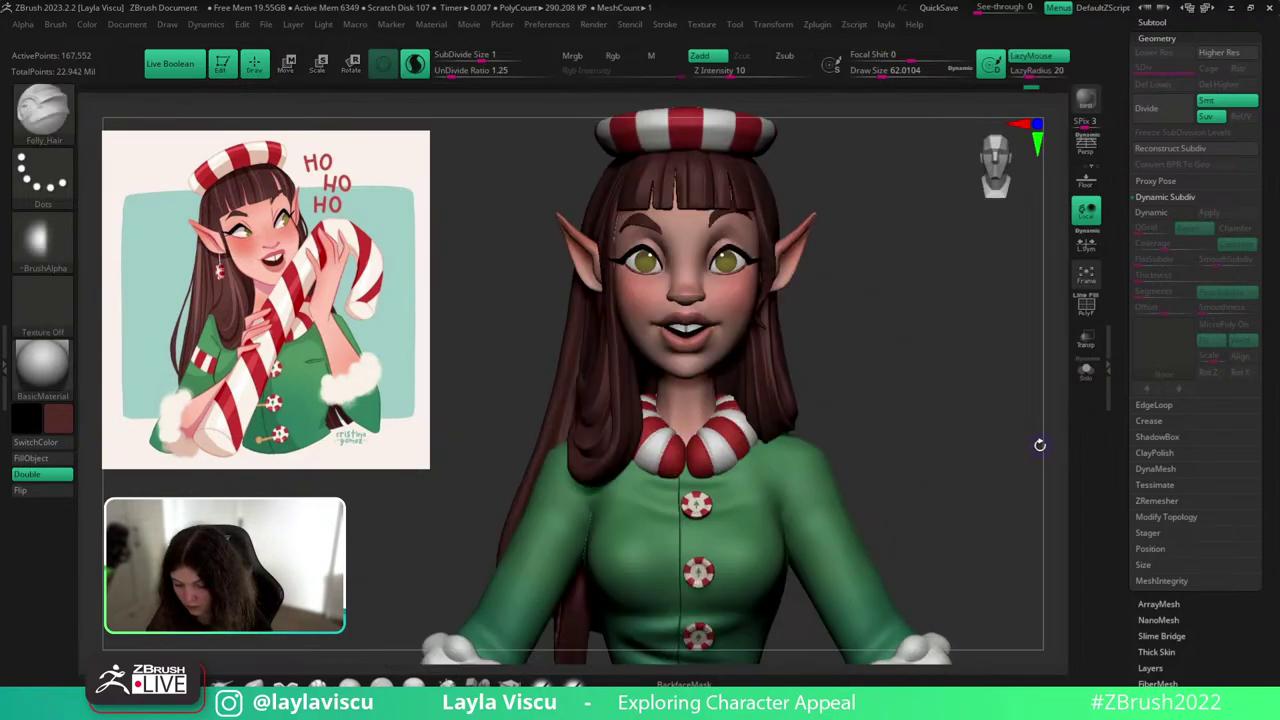
pyautogui.keyDown('ctrl'); pyautogui.moveTo(1018, 460); pyautogui.dragTo(966, 402, button='right'); pyautogui.keyUp('ctrl')
pyautogui.moveTo(966, 402); pyautogui.dragTo(872, 415)
pyautogui.moveTo(1016, 384)
pyautogui.mouseDown()
pyautogui.moveTo(995, 383)
pyautogui.moveTo(968, 408)
pyautogui.moveTo(983, 414)
pyautogui.moveTo(963, 383)
pyautogui.mouseUp()
pyautogui.press('s')
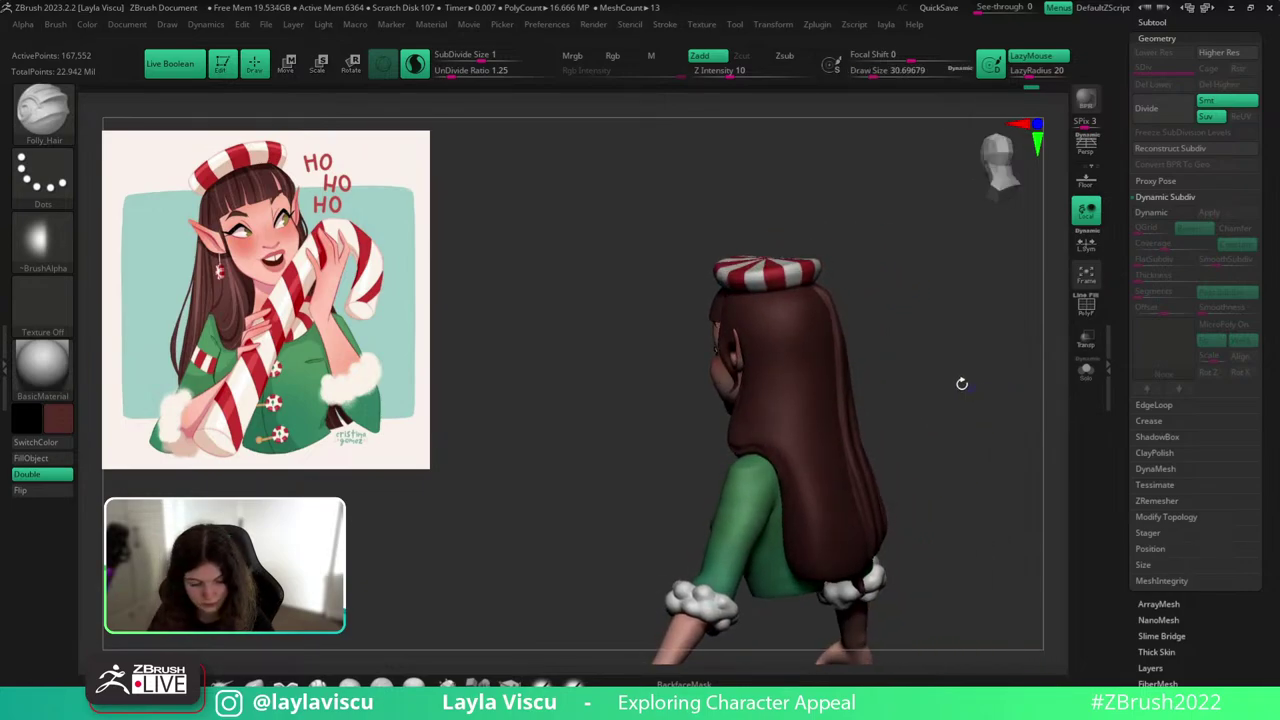
pyautogui.press('s')
pyautogui.press('s')
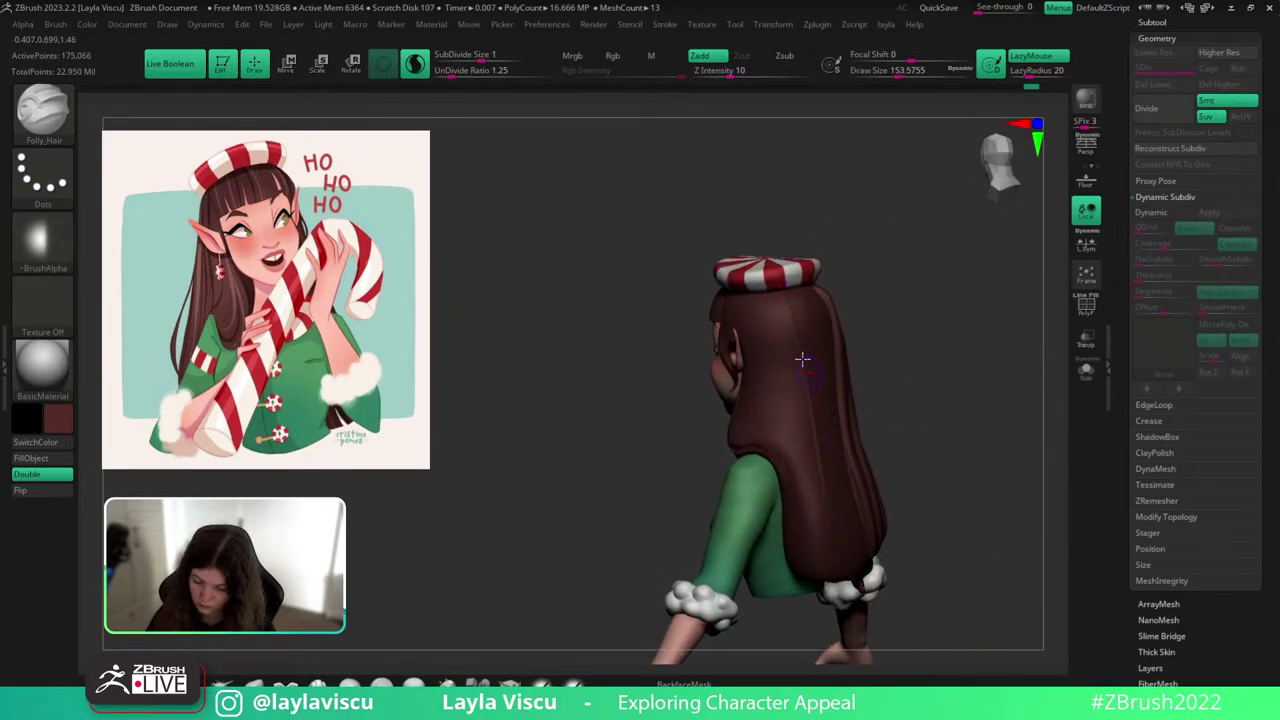
pyautogui.press('s')
pyautogui.moveTo(767, 305)
pyautogui.mouseDown()
pyautogui.moveTo(784, 305)
pyautogui.moveTo(828, 530)
pyautogui.mouseUp()
pyautogui.moveTo(920, 367); pyautogui.dragTo(936, 378)
pyautogui.moveTo(798, 503); pyautogui.dragTo(815, 602)
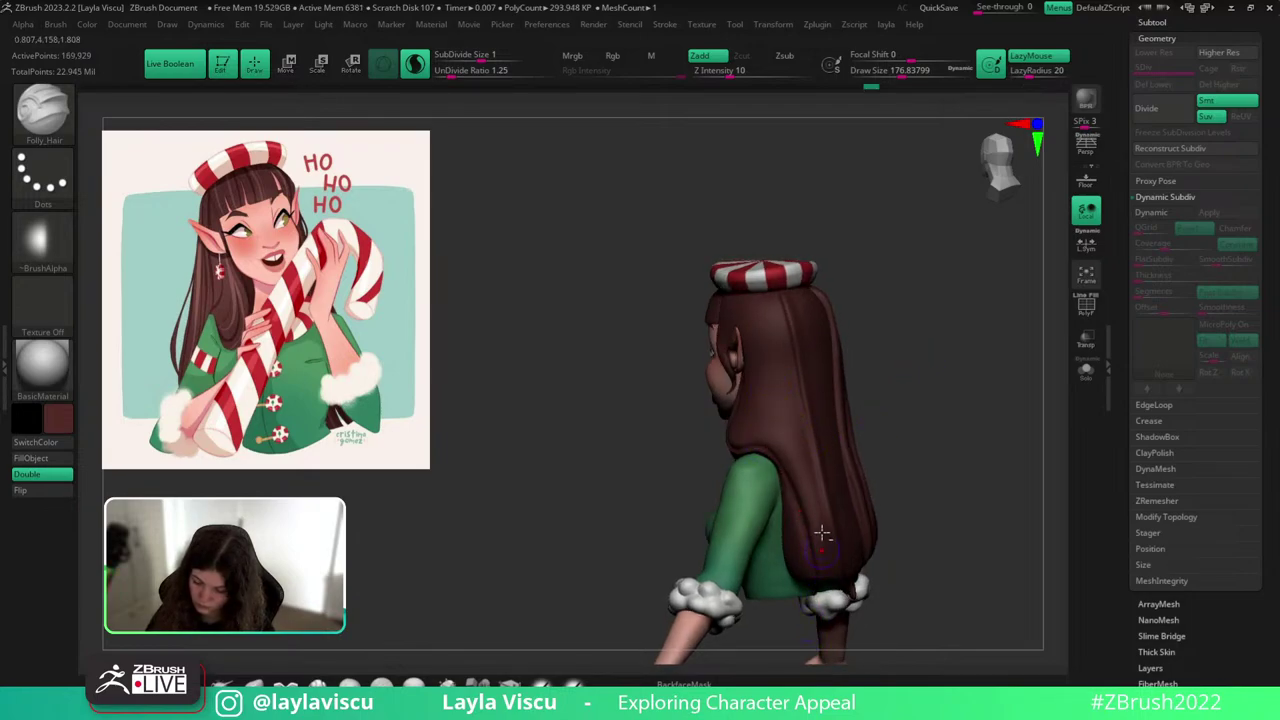
# Add Folly_Hair strands along the hair's lower edge and from the hat to the tips in side view at draw size about 177.
pyautogui.moveTo(797, 547); pyautogui.dragTo(804, 617)
pyautogui.moveTo(897, 446); pyautogui.dragTo(920, 438)
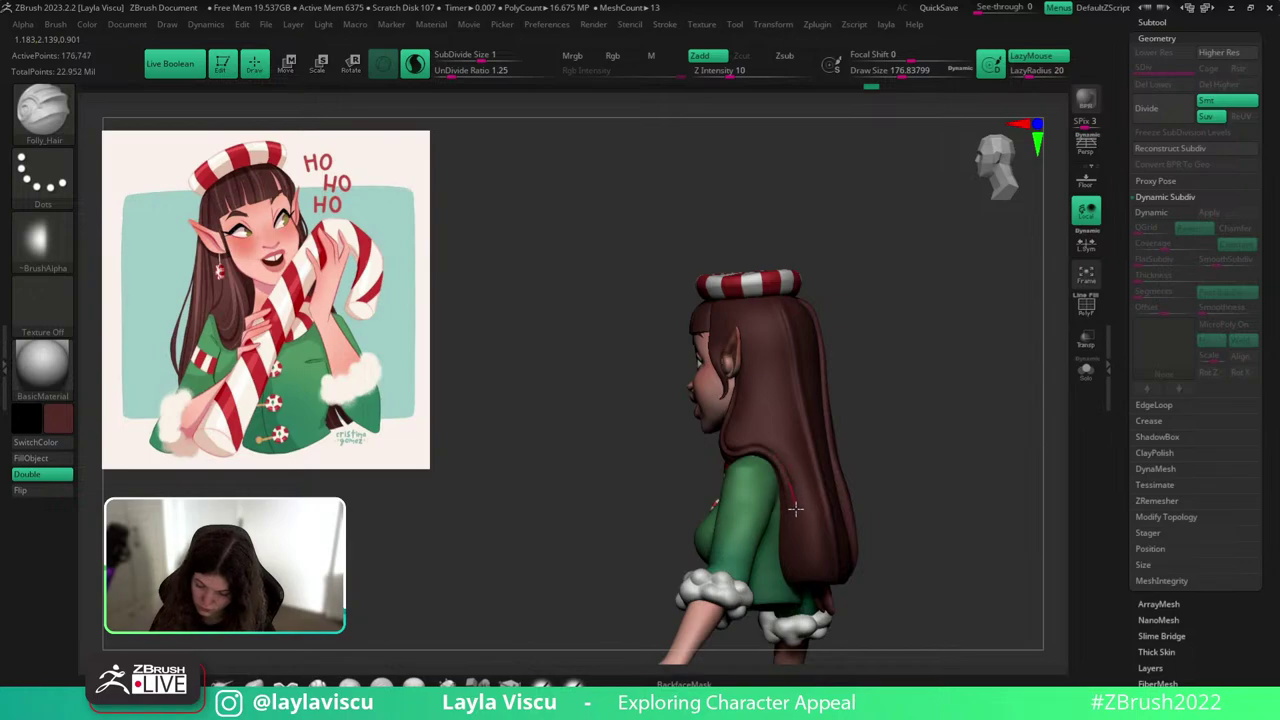
pyautogui.moveTo(889, 427); pyautogui.dragTo(883, 437)
pyautogui.moveTo(757, 299); pyautogui.dragTo(828, 628)
pyautogui.moveTo(900, 454); pyautogui.dragTo(872, 432)
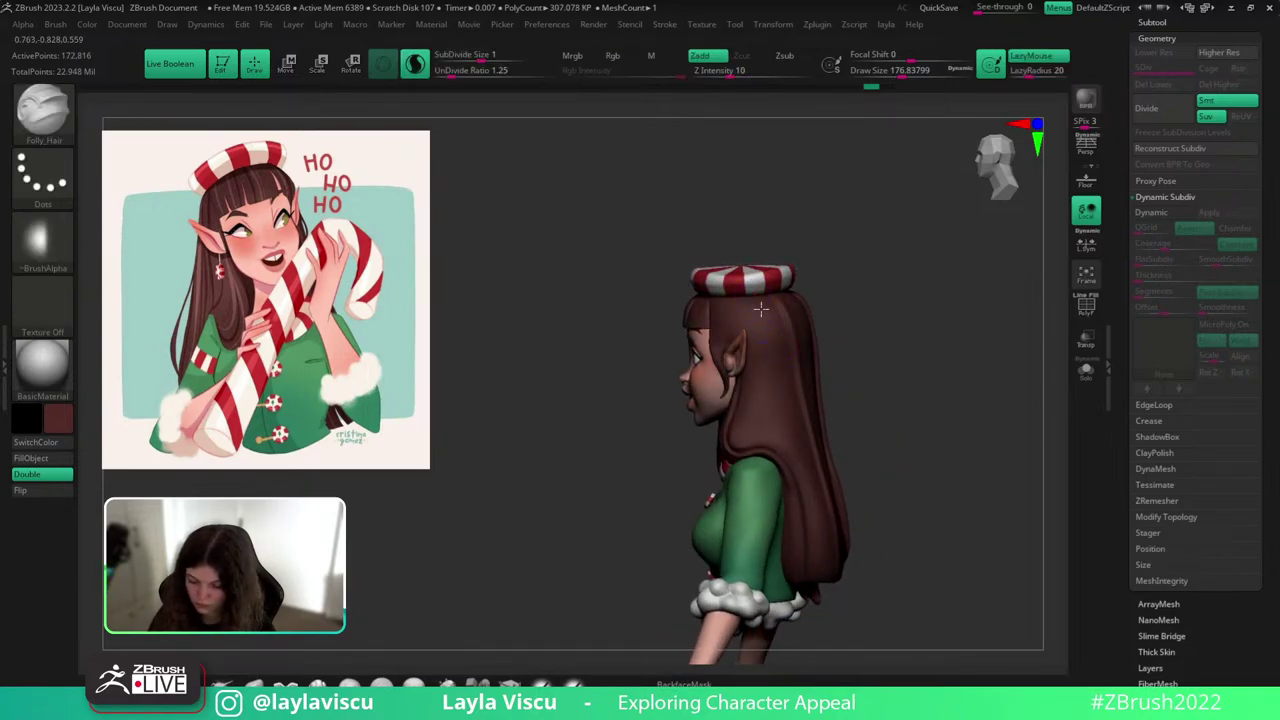
pyautogui.moveTo(919, 467); pyautogui.dragTo(890, 432)
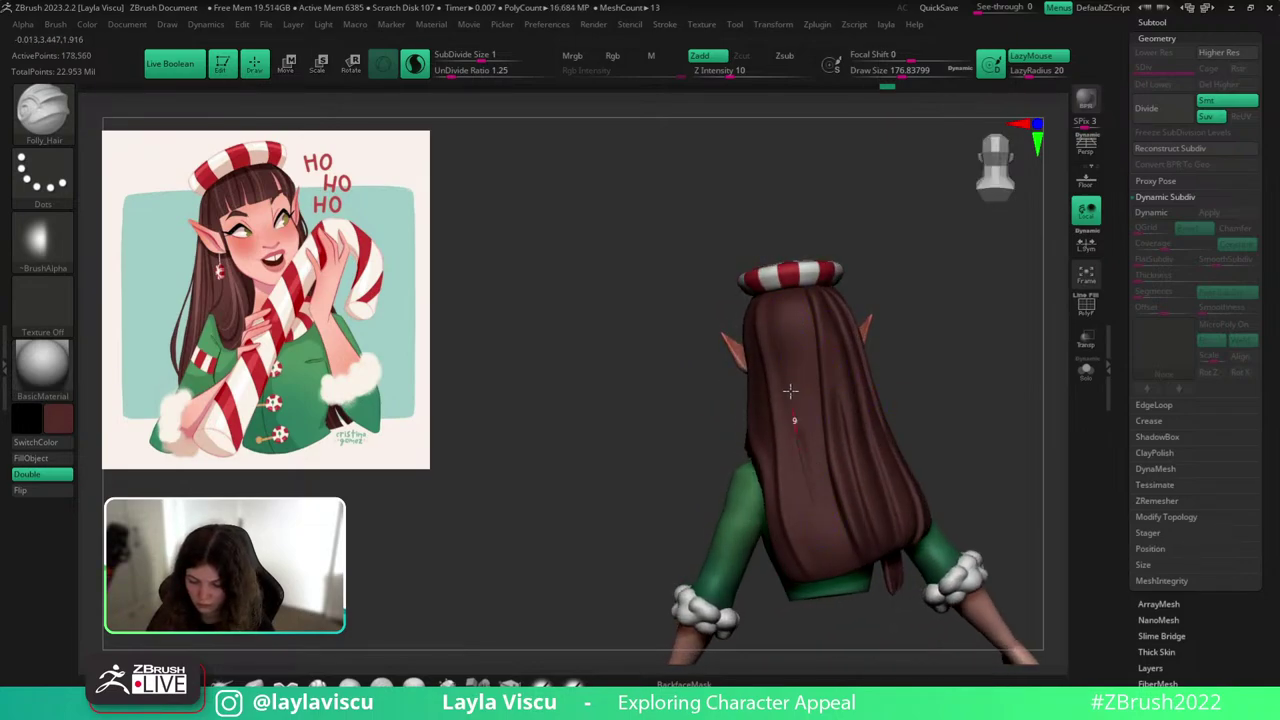
# Sculpt Folly_Hair strands down the middle and lower back of the hair at draw size about 177, undoing and smoothing as needed.
pyautogui.moveTo(790, 391); pyautogui.dragTo(769, 284)
pyautogui.moveTo(897, 246); pyautogui.dragTo(890, 258)
pyautogui.hotkey('ctrl', 'z')
pyautogui.moveTo(824, 507); pyautogui.dragTo(801, 394)
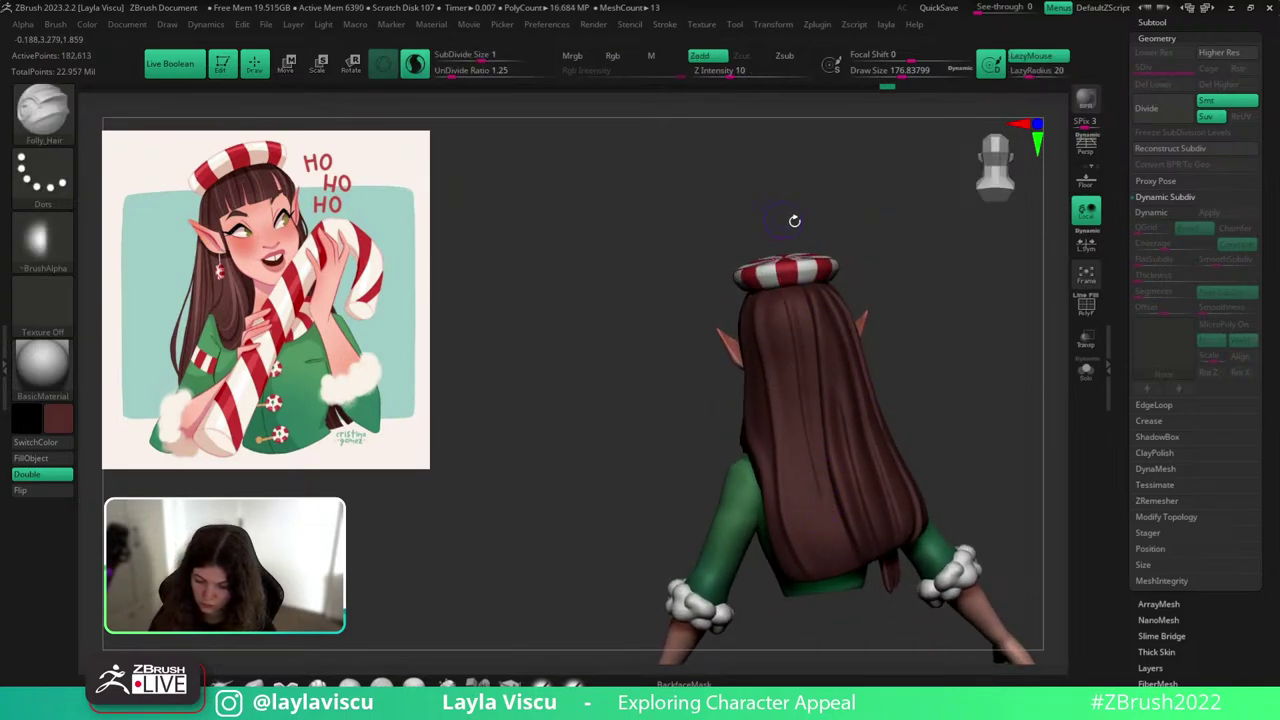
pyautogui.moveTo(881, 291)
pyautogui.mouseDown()
pyautogui.moveTo(920, 311)
pyautogui.moveTo(949, 304)
pyautogui.moveTo(900, 317)
pyautogui.mouseUp()
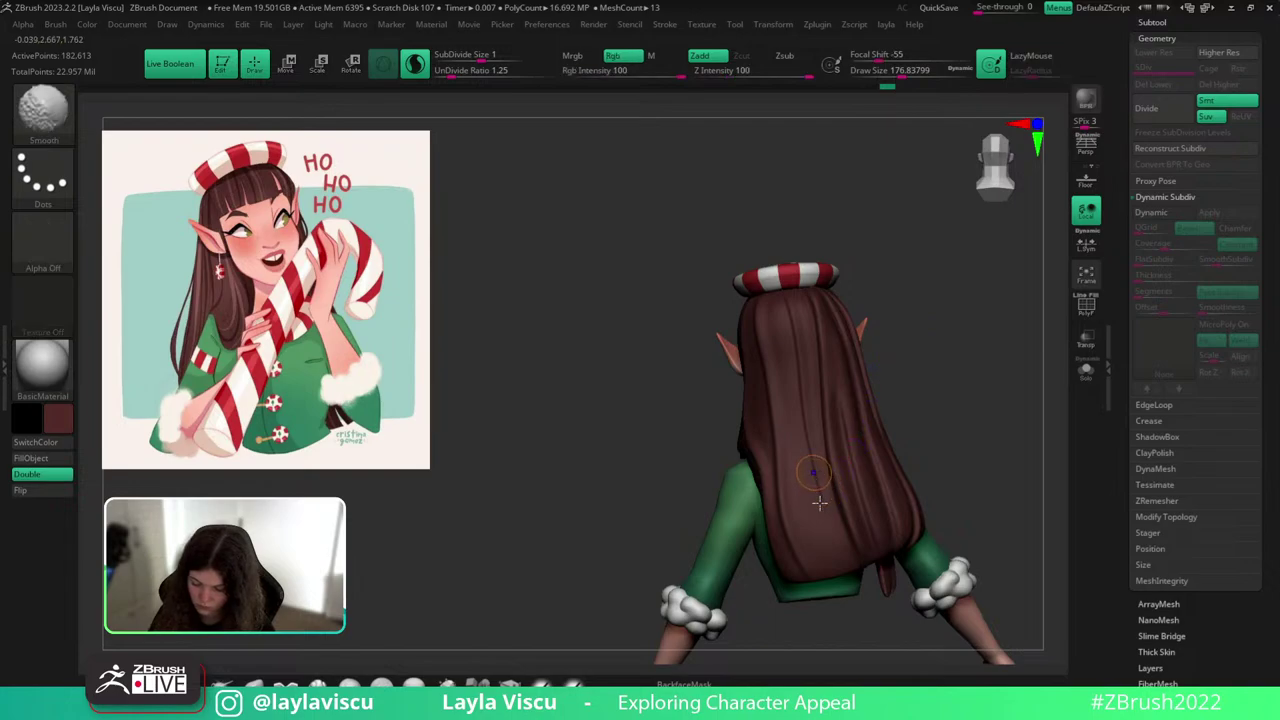
pyautogui.moveTo(793, 453); pyautogui.dragTo(843, 582)
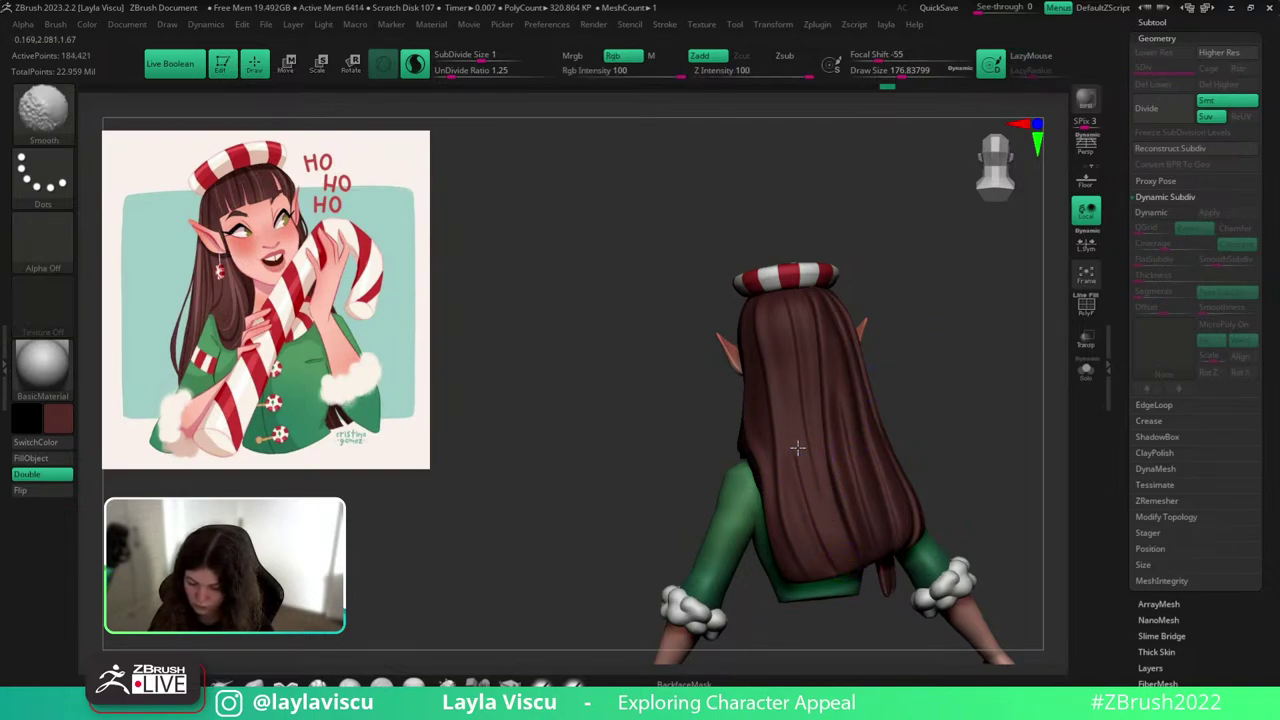
pyautogui.moveTo(798, 461); pyautogui.dragTo(852, 579)
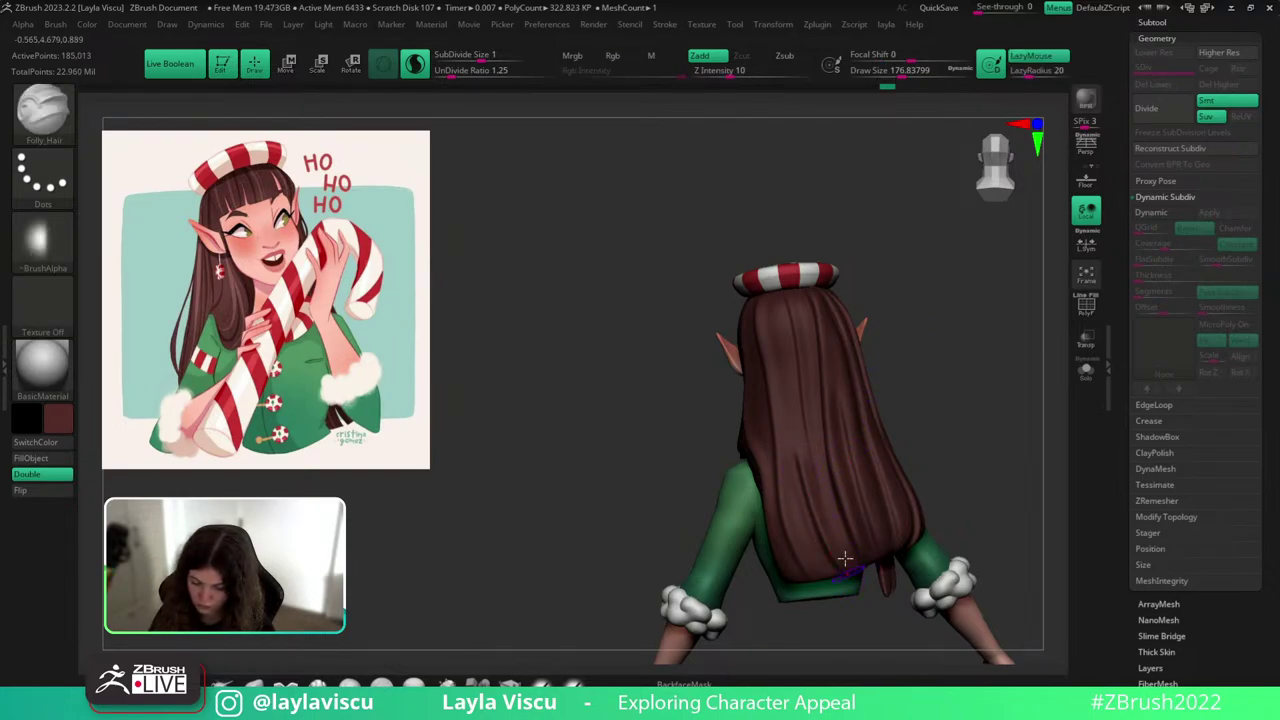
pyautogui.hotkey('ctrl', 'z')
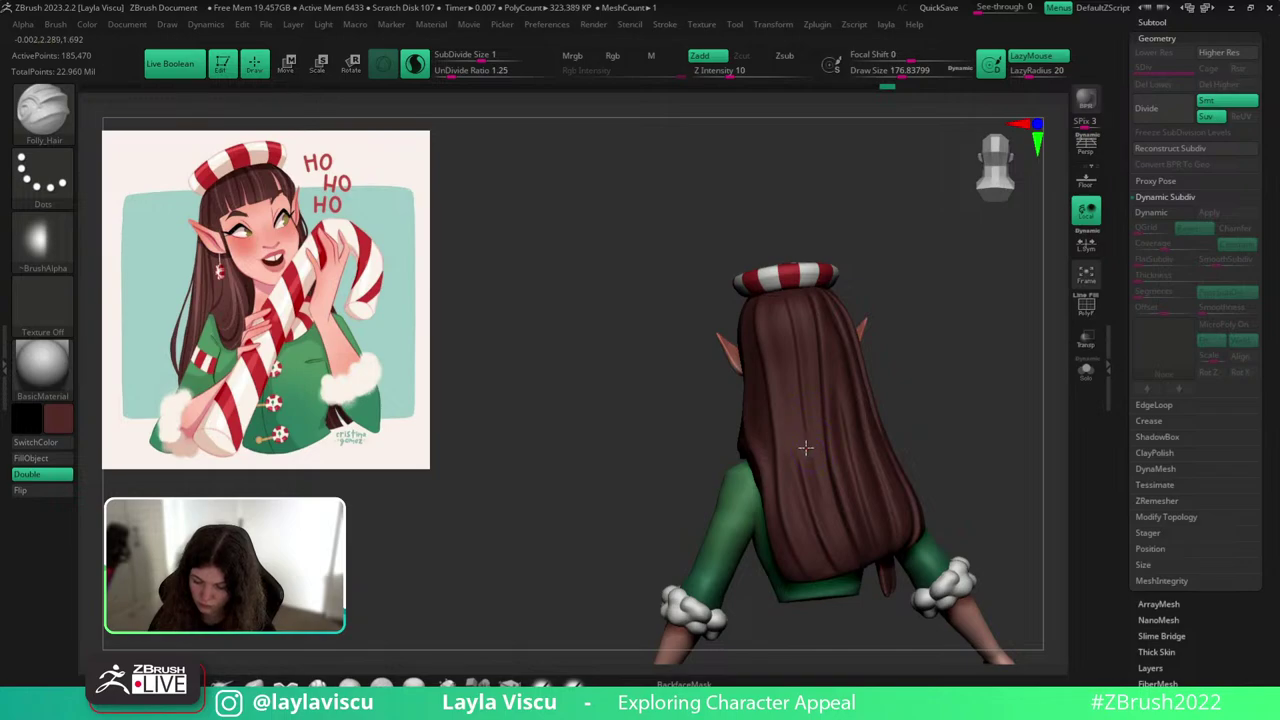
# Rework the strands between the hat and mid-back with Folly_Hair at draw size about 177, undoing unwanted strokes.
pyautogui.moveTo(805, 447); pyautogui.dragTo(777, 290)
pyautogui.moveTo(927, 311); pyautogui.dragTo(934, 338)
pyautogui.hotkey('ctrl', 'z')
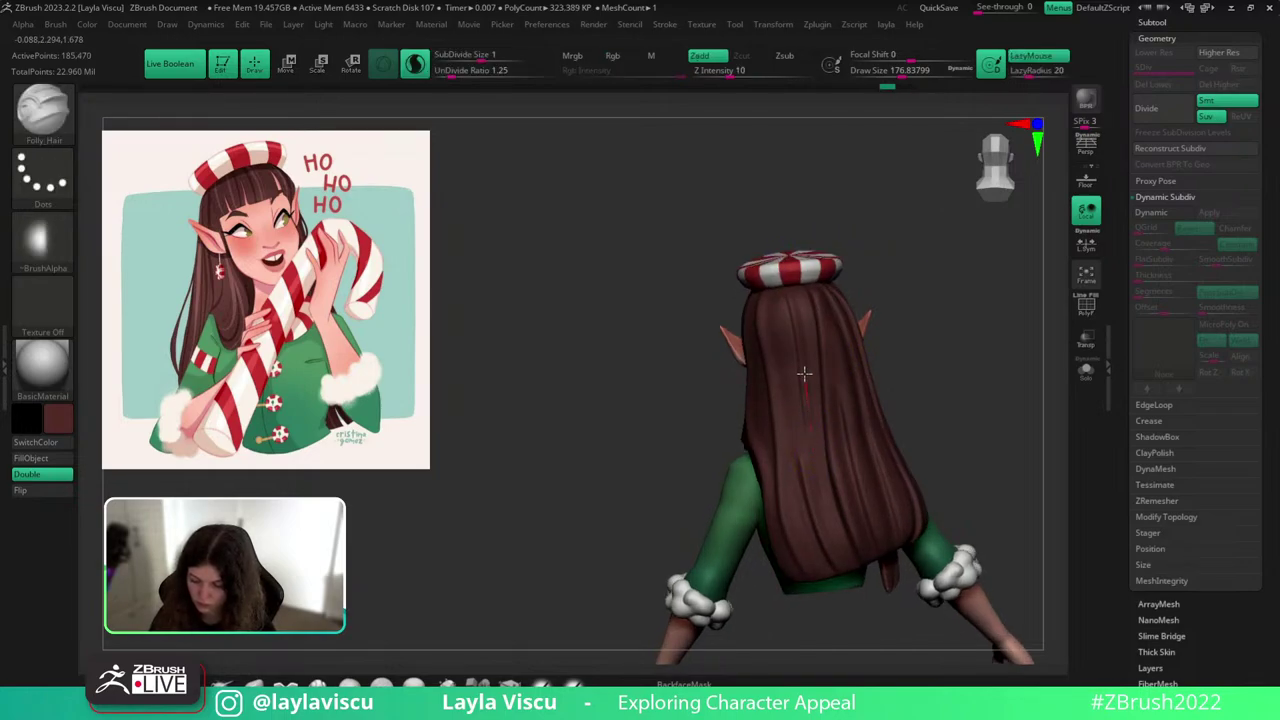
pyautogui.moveTo(904, 266); pyautogui.dragTo(872, 256)
pyautogui.hotkey('ctrl', 'z')
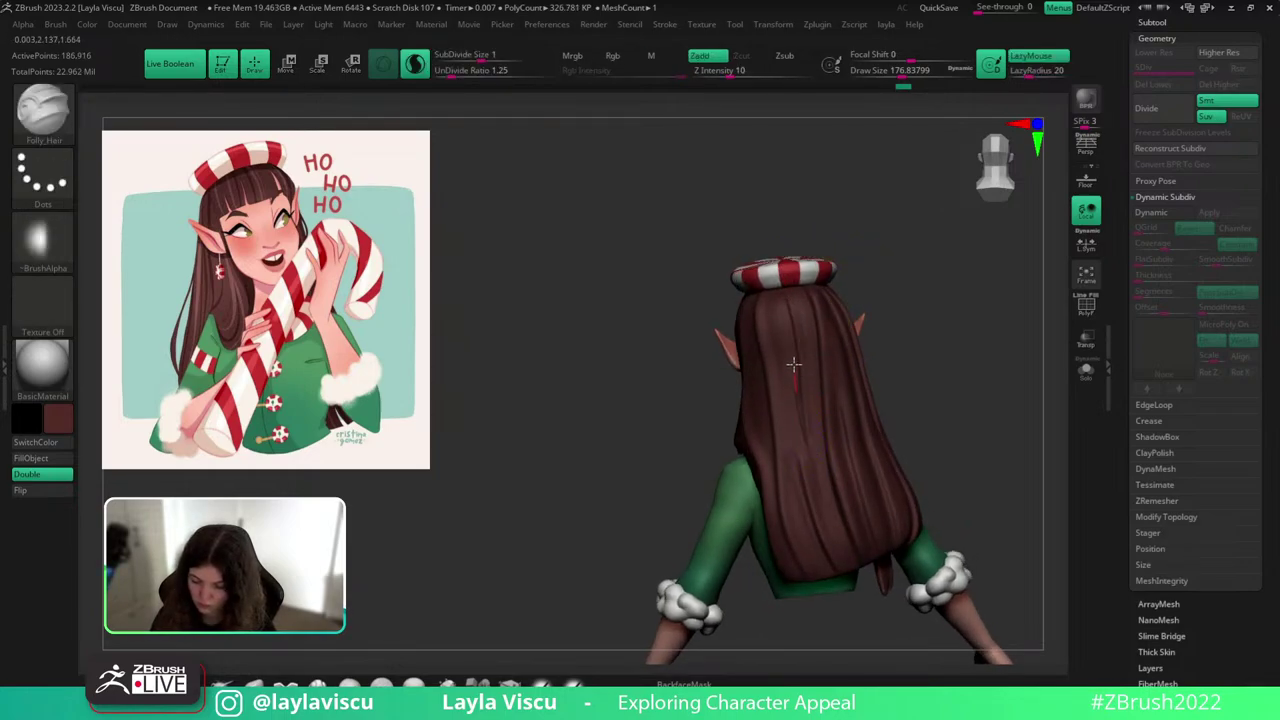
pyautogui.hotkey('ctrl', 'z')
pyautogui.moveTo(775, 283); pyautogui.dragTo(790, 366)
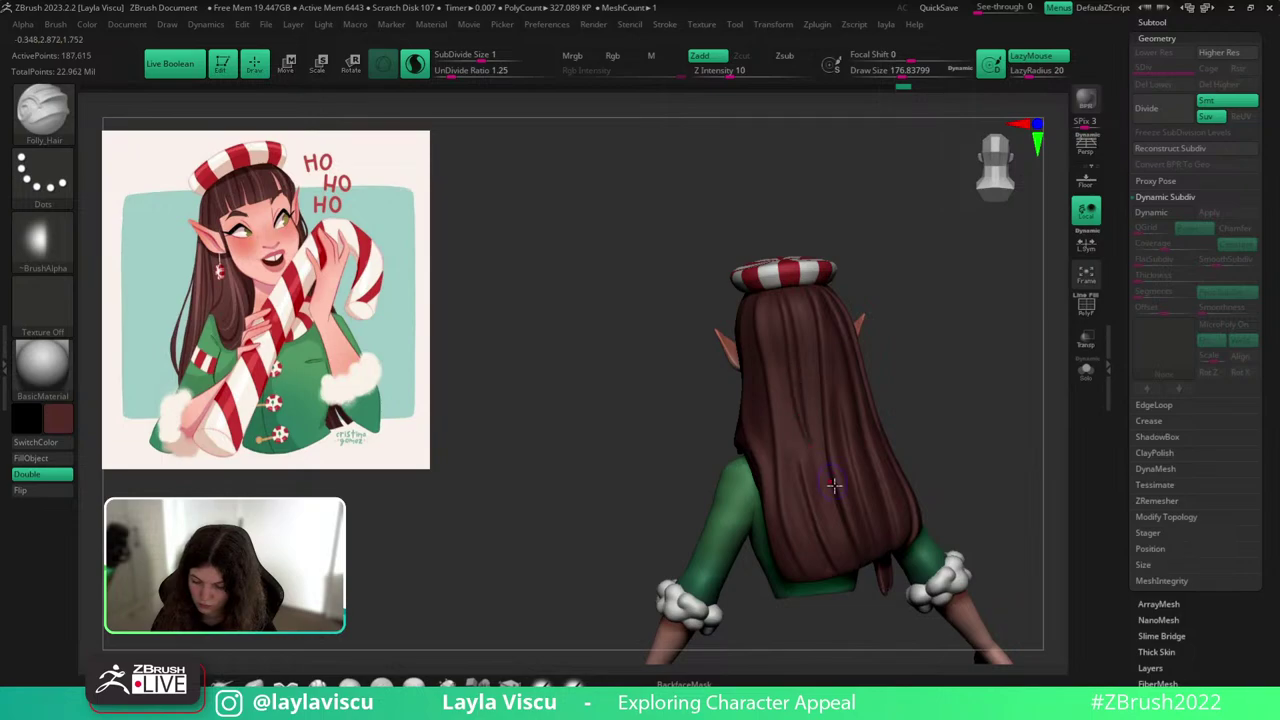
pyautogui.moveTo(915, 307)
pyautogui.mouseDown()
pyautogui.moveTo(943, 300)
pyautogui.moveTo(924, 316)
pyautogui.mouseUp()
pyautogui.hotkey('ctrl', 'z')
pyautogui.moveTo(792, 371); pyautogui.dragTo(776, 297)
pyautogui.moveTo(925, 280); pyautogui.dragTo(924, 282)
pyautogui.keyDown('shift'); pyautogui.moveTo(836, 548); pyautogui.dragTo(832, 536); pyautogui.keyUp('shift')
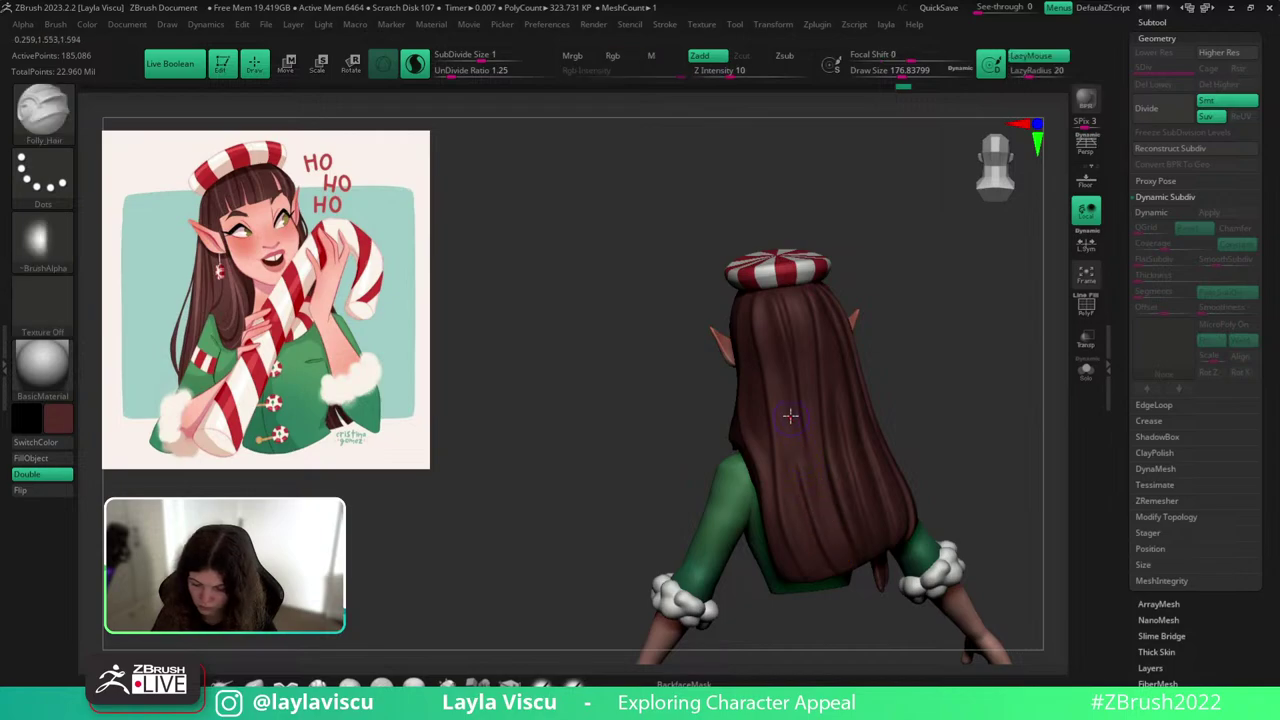
pyautogui.hotkey('ctrl', 'z')
# Isolate the hair and sculpt Folly_Hair strands sweeping over the side of the head at draw size about 177.
pyautogui.moveTo(948, 368)
pyautogui.keyDown('shift'); pyautogui.mouseDown()
pyautogui.moveTo(978, 380)
pyautogui.moveTo(971, 389)
pyautogui.moveTo(1046, 374)
pyautogui.moveTo(1025, 405)
pyautogui.mouseUp(); pyautogui.keyUp('shift')
pyautogui.click(1087, 370)
pyautogui.keyDown('ctrl'); pyautogui.moveTo(738, 340); pyautogui.dragTo(771, 412, button='right'); pyautogui.keyUp('ctrl')
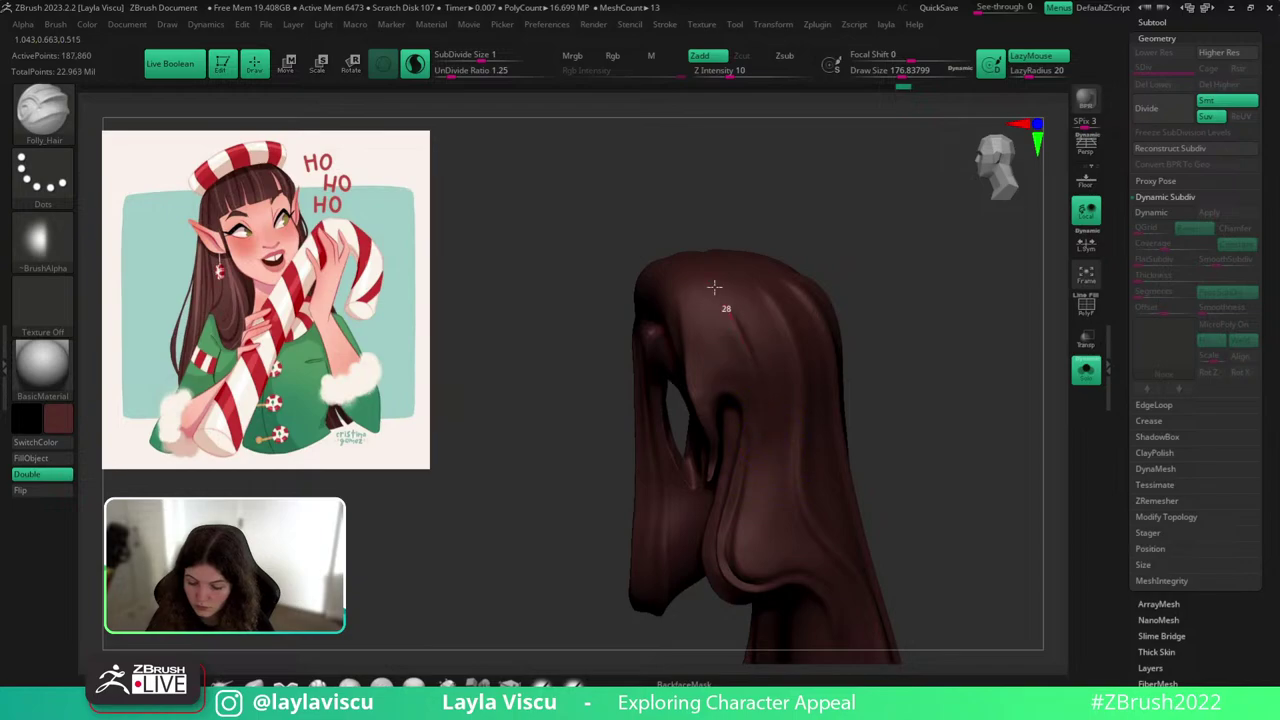
pyautogui.moveTo(765, 218); pyautogui.dragTo(769, 248)
pyautogui.hotkey('ctrl', 'z')
pyautogui.moveTo(766, 429); pyautogui.dragTo(700, 262)
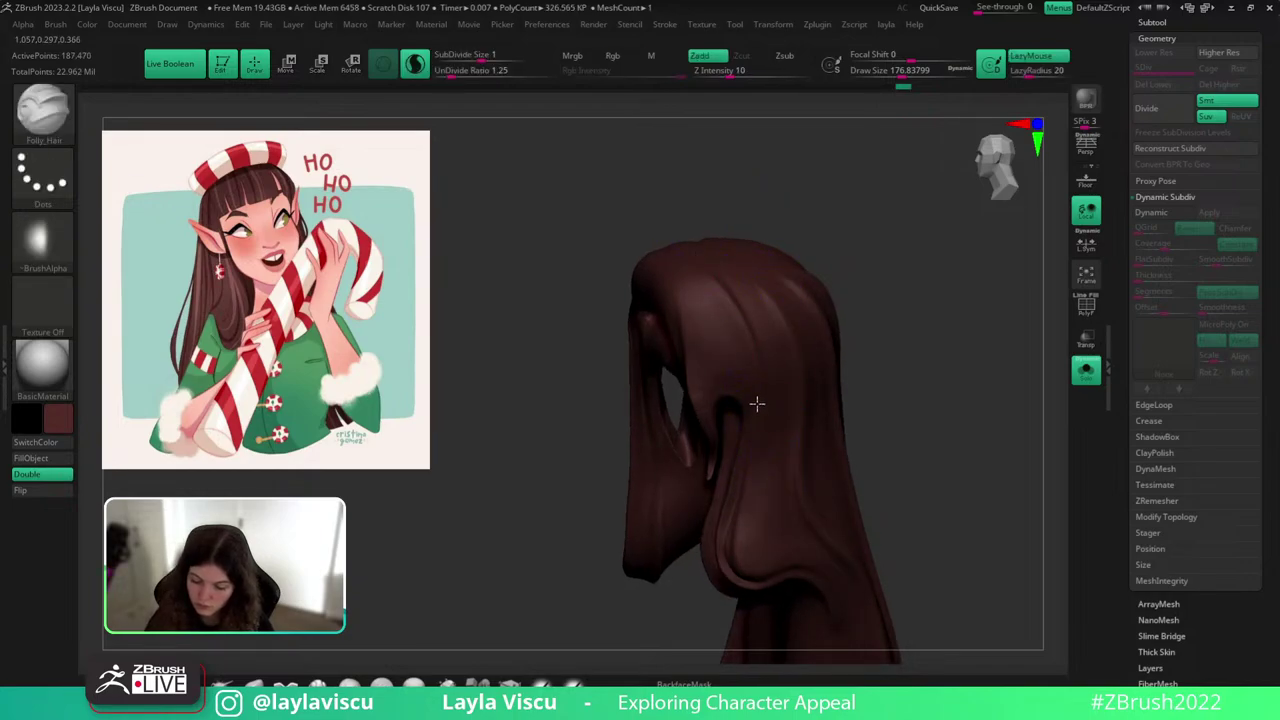
pyautogui.moveTo(757, 404); pyautogui.dragTo(690, 254)
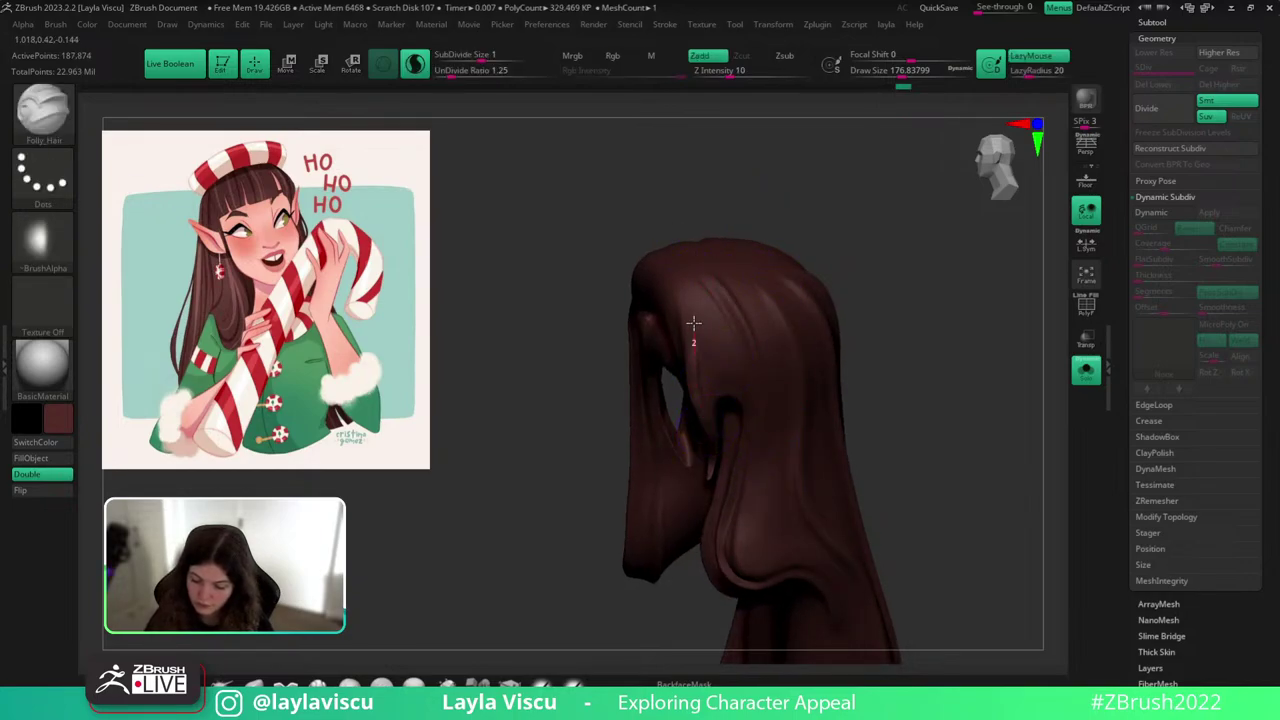
pyautogui.moveTo(694, 323); pyautogui.dragTo(677, 268)
pyautogui.moveTo(871, 257); pyautogui.dragTo(940, 331)
# Show the whole character and refine the hair strands above the ear with Folly_Hair at draw size 112.
pyautogui.click(1088, 372)
pyautogui.keyDown('ctrl'); pyautogui.moveTo(950, 432); pyautogui.dragTo(940, 403, button='right'); pyautogui.keyUp('ctrl')
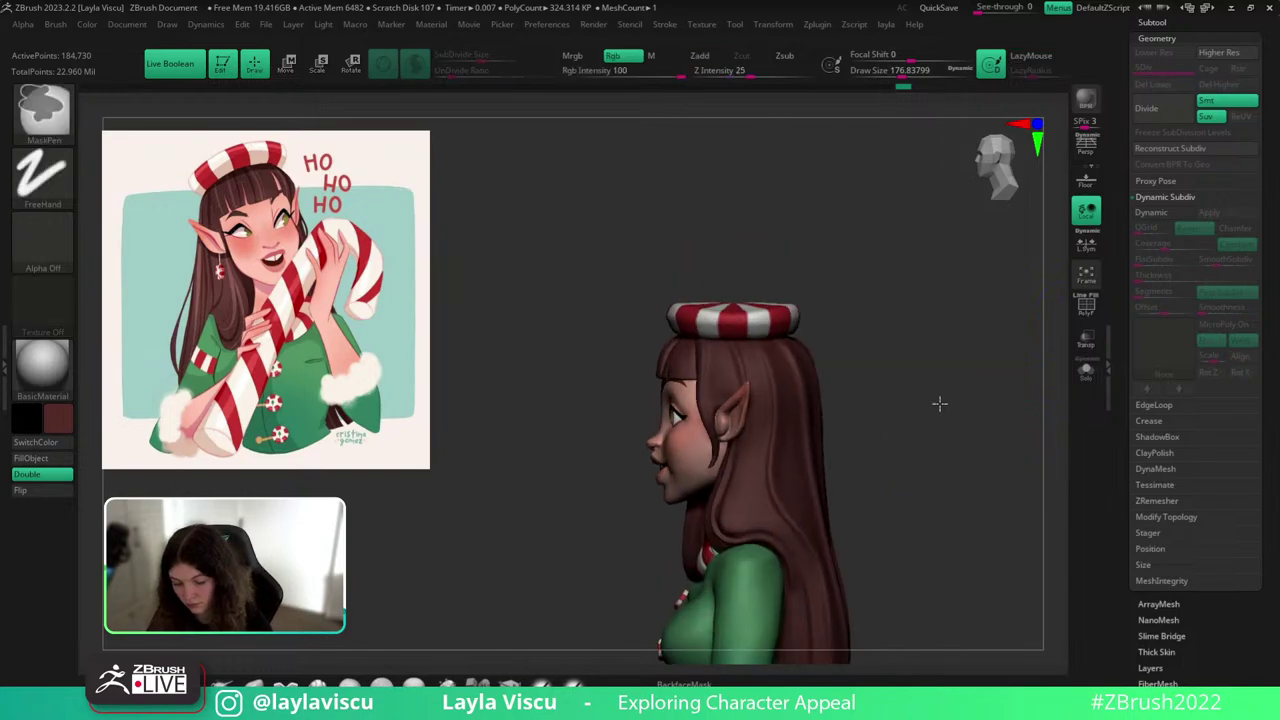
pyautogui.moveTo(940, 403); pyautogui.dragTo(886, 477)
pyautogui.moveTo(886, 477)
pyautogui.keyDown('ctrl'); pyautogui.mouseDown(button='right')
pyautogui.moveTo(783, 466)
pyautogui.moveTo(745, 440)
pyautogui.mouseUp(button='right'); pyautogui.keyUp('ctrl')
pyautogui.press('s')
pyautogui.moveTo(727, 409); pyautogui.dragTo(711, 411)
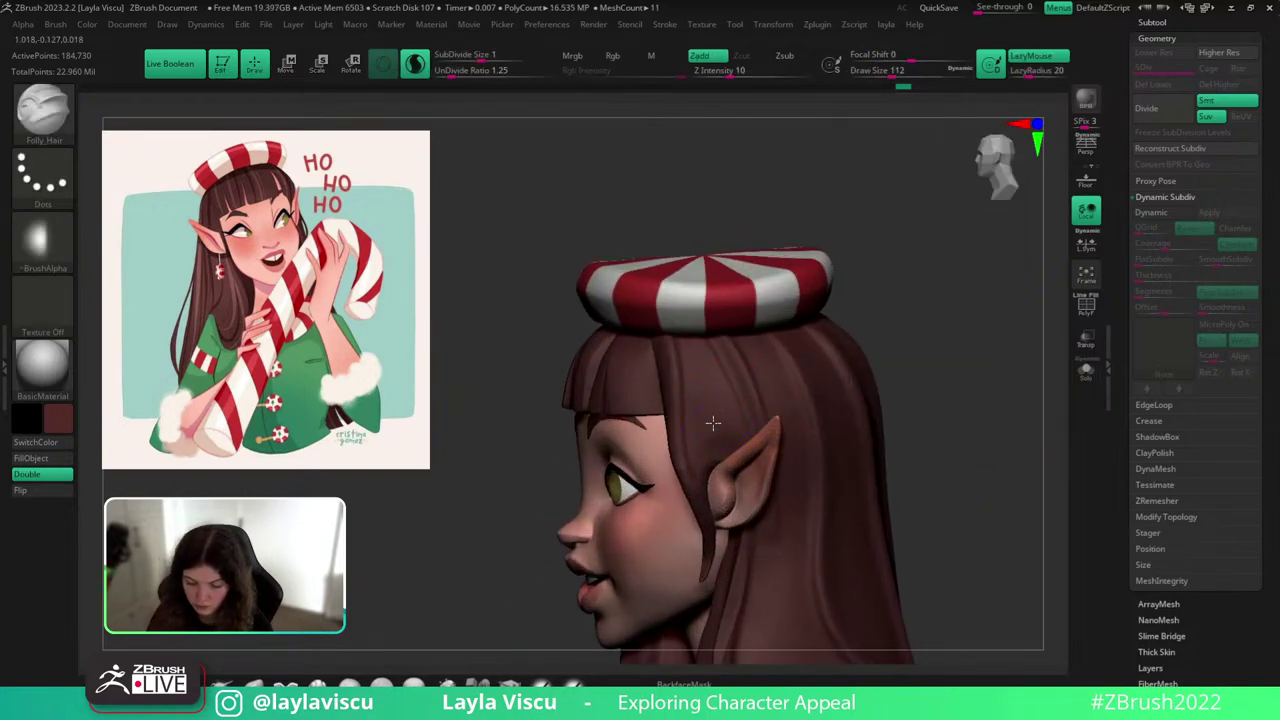
pyautogui.click(1085, 380)
pyautogui.moveTo(1006, 423); pyautogui.dragTo(916, 310)
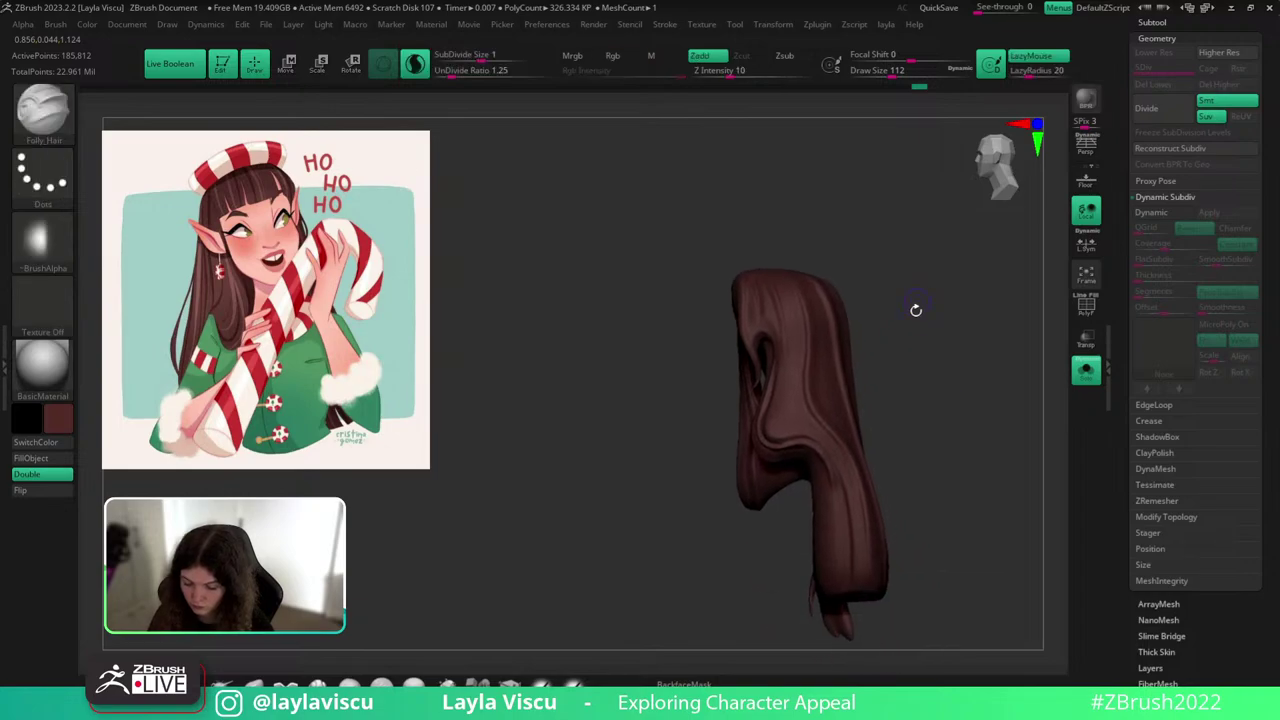
pyautogui.moveTo(924, 372); pyautogui.dragTo(948, 426)
# Sculpt a Folly_Hair strand down the isolated hair's lower length at draw size about 145, undoing and redrawing until it flows from the shoulder.
pyautogui.click(1088, 374)
pyautogui.click(1088, 374)
pyautogui.moveTo(889, 501)
pyautogui.keyDown('alt'); pyautogui.mouseDown()
pyautogui.moveTo(881, 382)
pyautogui.moveTo(868, 470)
pyautogui.moveTo(827, 495)
pyautogui.moveTo(808, 298)
pyautogui.mouseUp(); pyautogui.keyUp('alt')
pyautogui.press('s')
pyautogui.hotkey('ctrl', 'z')
pyautogui.moveTo(819, 529); pyautogui.dragTo(802, 259)
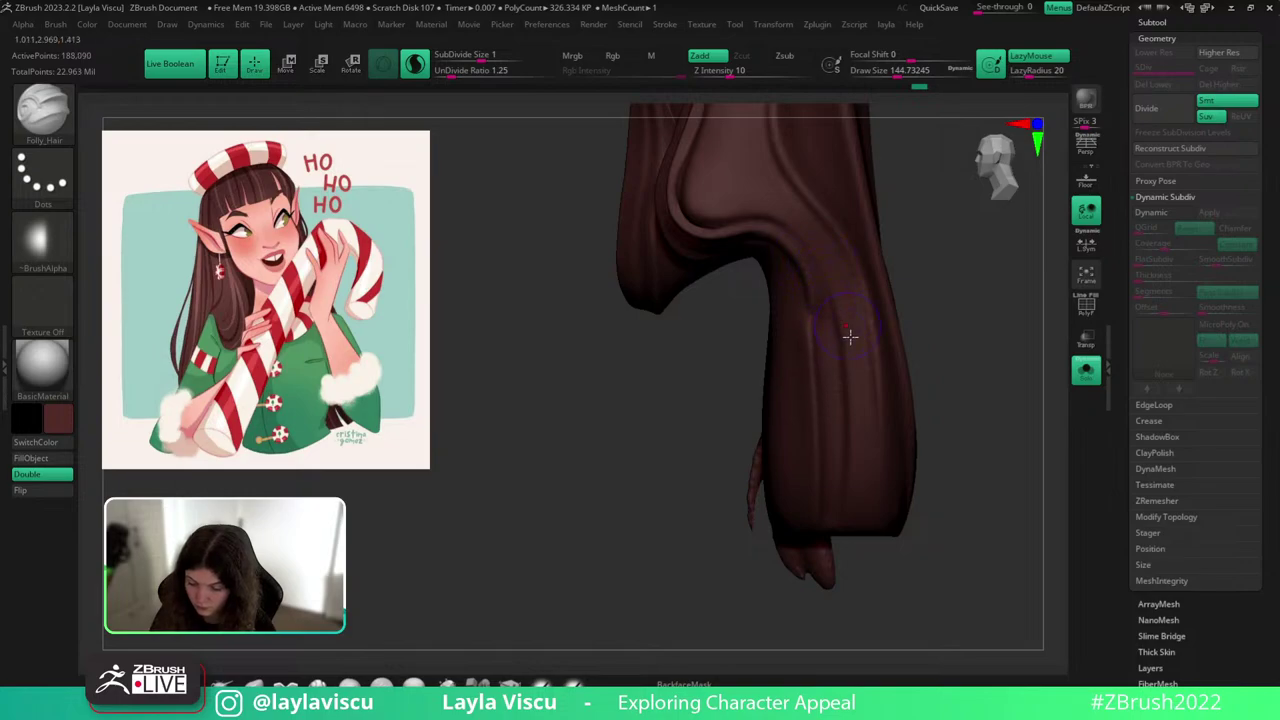
pyautogui.hotkey('ctrl', 'z')
pyautogui.moveTo(820, 533); pyautogui.dragTo(804, 244)
pyautogui.hotkey('ctrl', 'z')
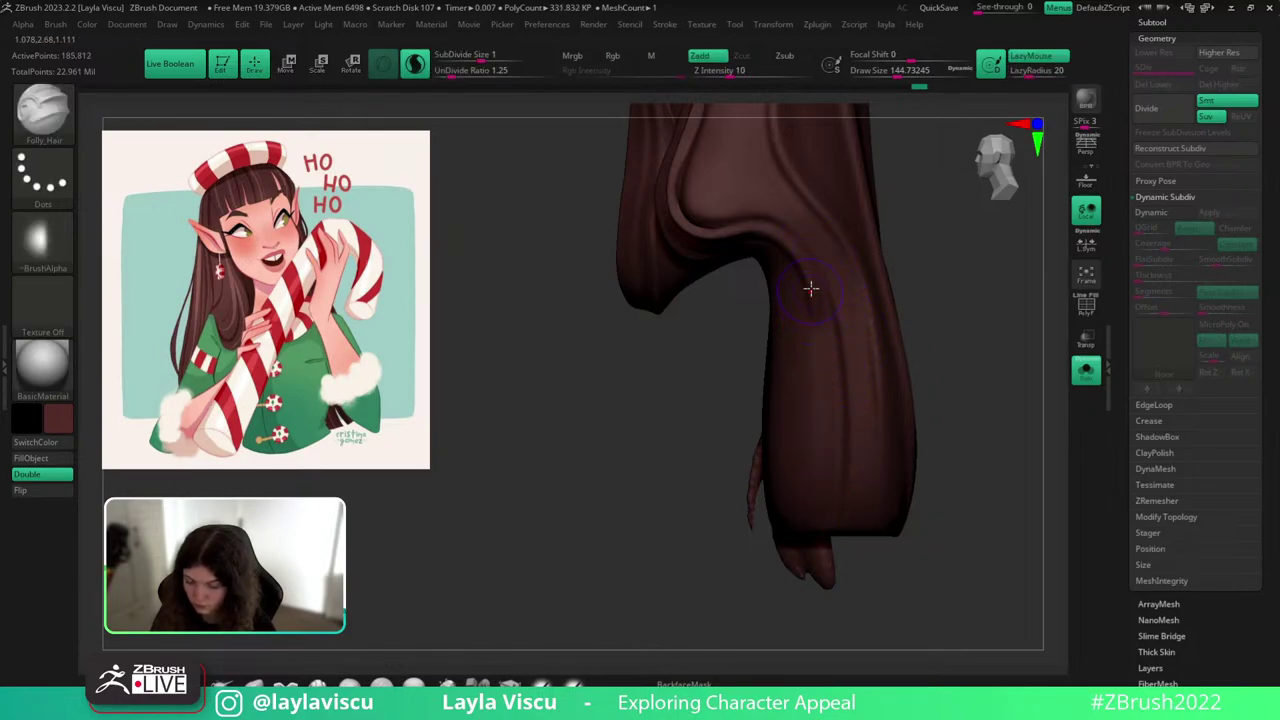
pyautogui.moveTo(810, 289); pyautogui.dragTo(818, 540)
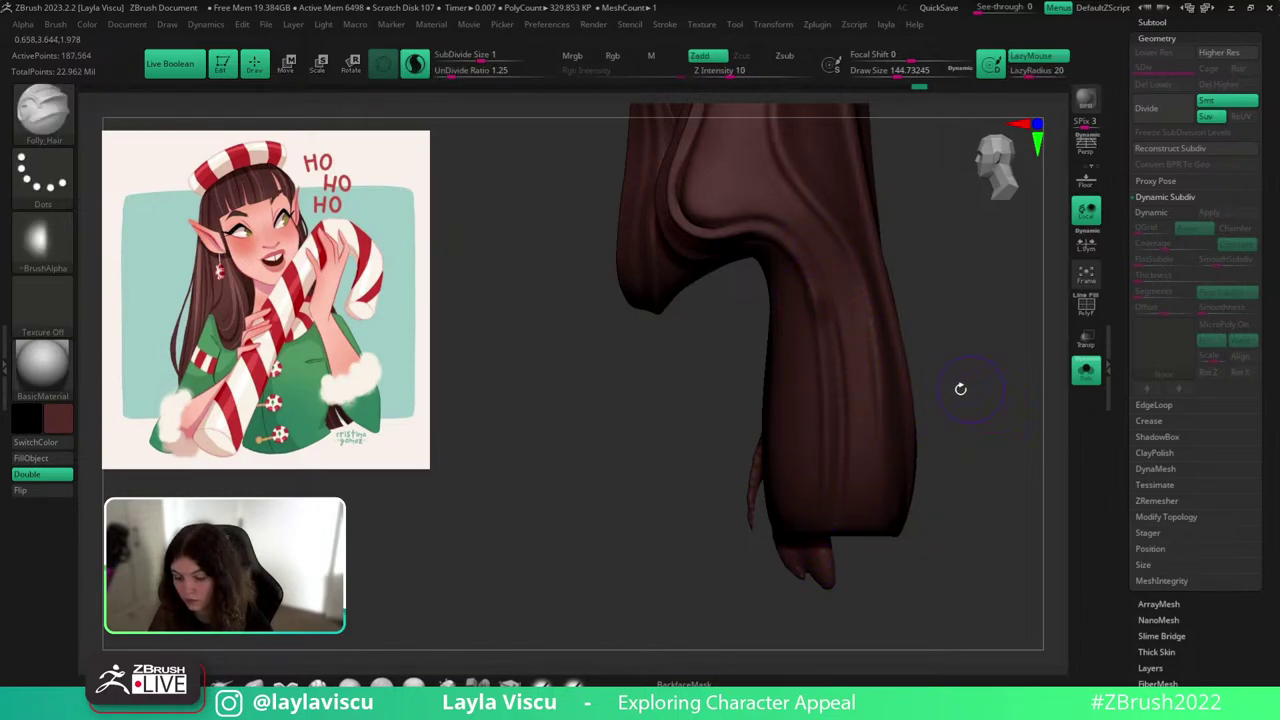
pyautogui.hotkey('ctrl', 'z')
pyautogui.moveTo(823, 391); pyautogui.dragTo(809, 240)
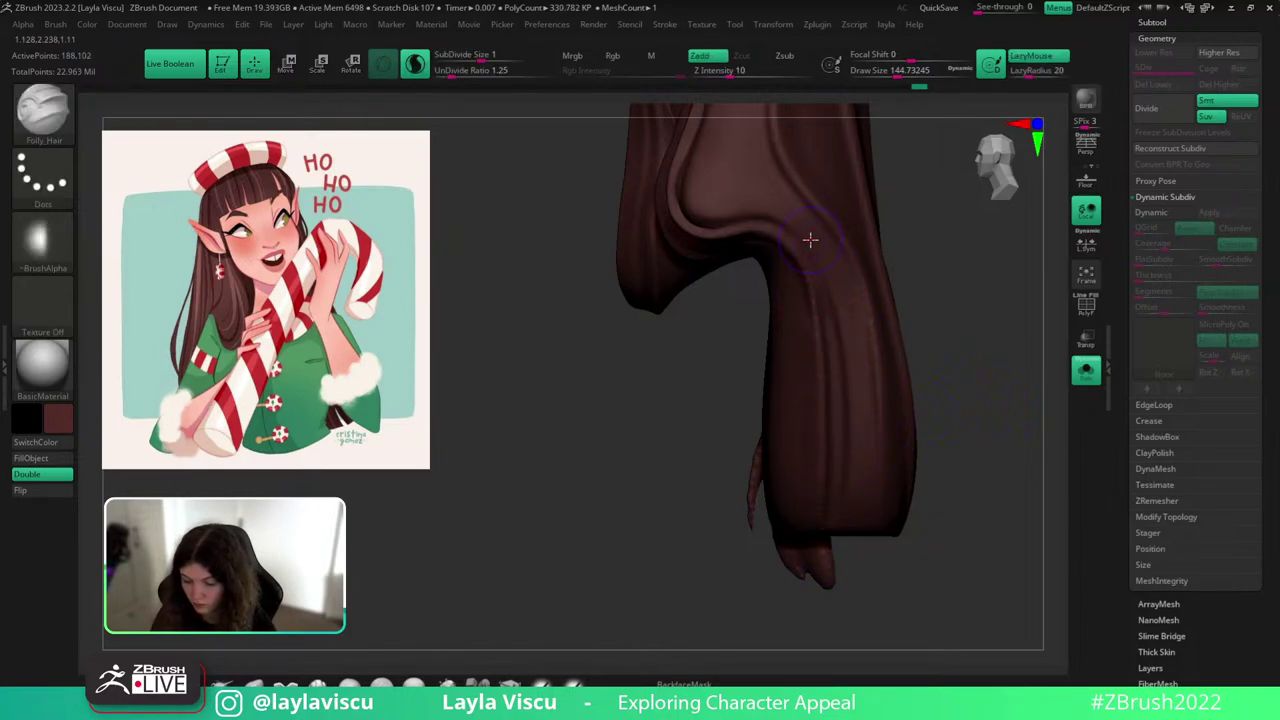
# Show the whole character and carve the hair beside the bangs with Folly_Mech Cut at draw size about 101.
pyautogui.click(1084, 371)
pyautogui.moveTo(975, 385)
pyautogui.keyDown('ctrl'); pyautogui.mouseDown(button='right')
pyautogui.moveTo(963, 277)
pyautogui.moveTo(940, 407)
pyautogui.moveTo(997, 437)
pyautogui.moveTo(997, 403)
pyautogui.moveTo(986, 437)
pyautogui.moveTo(821, 393)
pyautogui.moveTo(935, 399)
pyautogui.mouseUp(button='right'); pyautogui.keyUp('ctrl')
pyautogui.moveTo(974, 460)
pyautogui.keyDown('alt'); pyautogui.mouseDown(button='right')
pyautogui.moveTo(943, 392)
pyautogui.moveTo(971, 446)
pyautogui.moveTo(937, 451)
pyautogui.moveTo(962, 433)
pyautogui.mouseUp(button='right'); pyautogui.keyUp('alt')
pyautogui.press('ctrl')
pyautogui.click(318, 684)
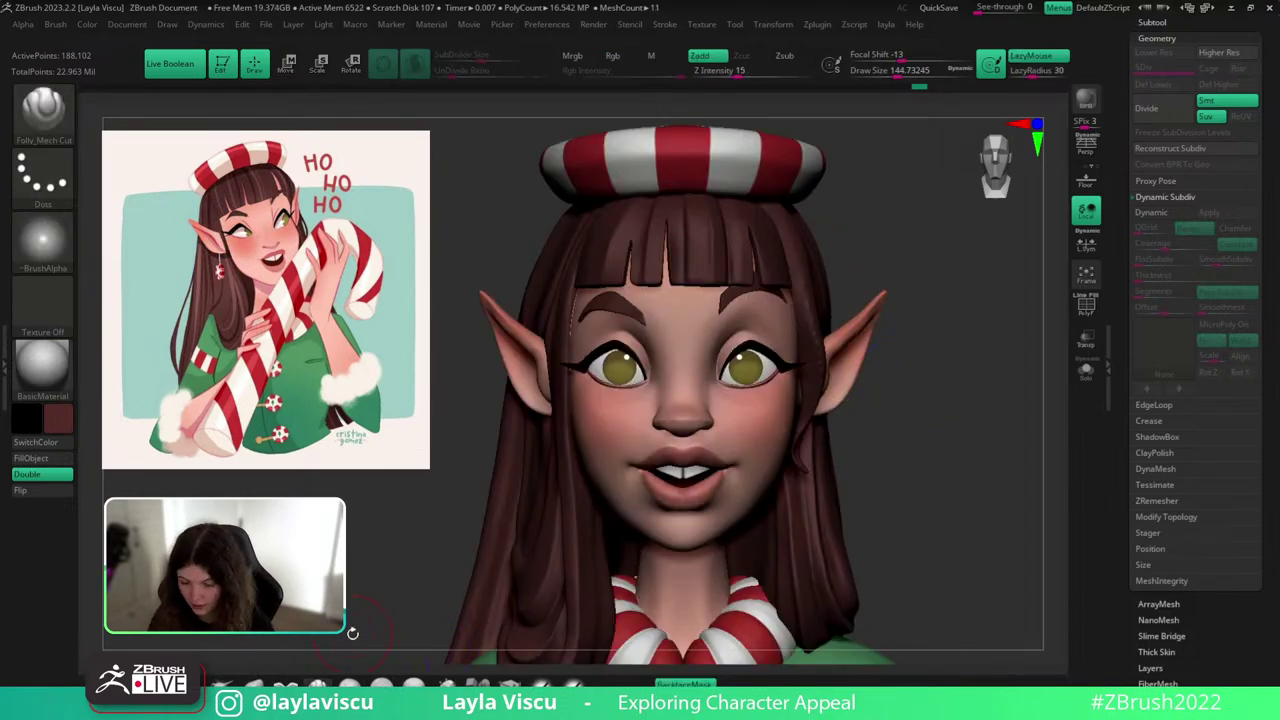
pyautogui.moveTo(925, 235)
pyautogui.keyDown('alt'); pyautogui.mouseDown()
pyautogui.moveTo(920, 334)
pyautogui.moveTo(880, 340)
pyautogui.mouseUp(); pyautogui.keyUp('alt')
pyautogui.press('s')
pyautogui.moveTo(801, 452); pyautogui.dragTo(794, 452)
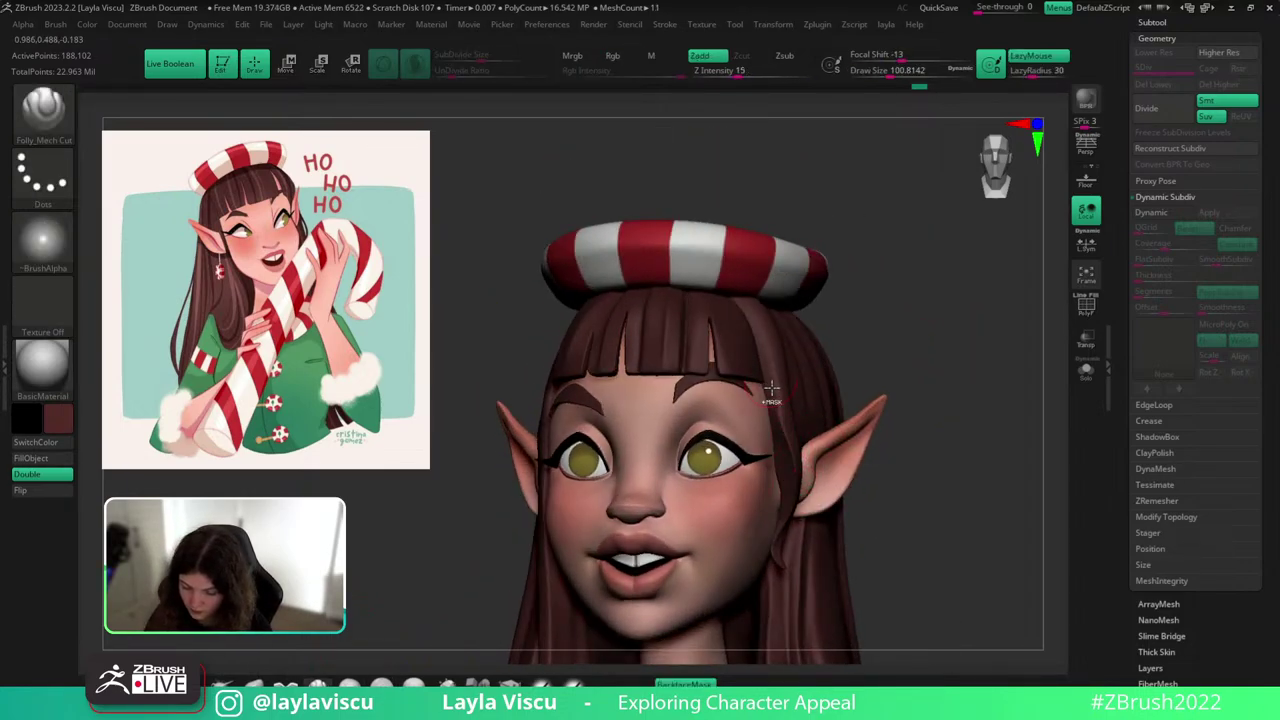
pyautogui.moveTo(774, 370); pyautogui.dragTo(736, 294)
# Check the character from the front, select the head and isolate it for reshaping with the Move brush.
pyautogui.keyDown('shift'); pyautogui.moveTo(871, 271); pyautogui.dragTo(931, 409); pyautogui.keyUp('shift')
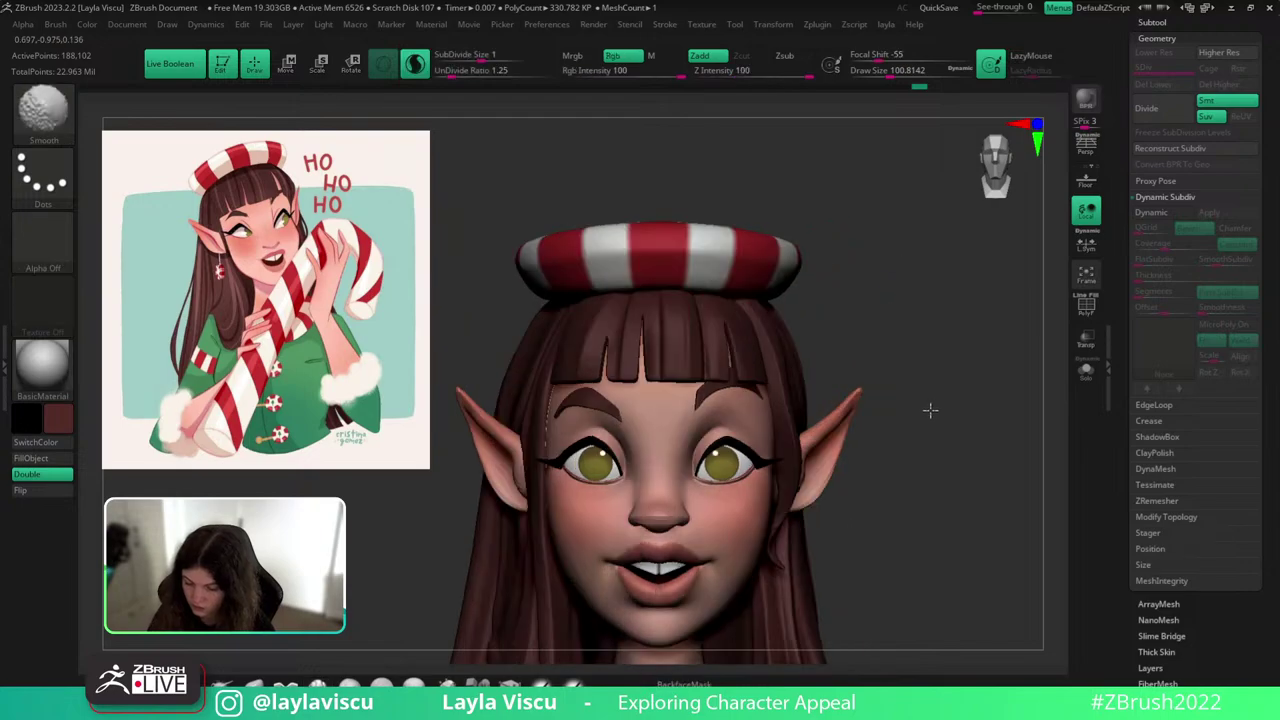
pyautogui.keyDown('ctrl'); pyautogui.moveTo(931, 409); pyautogui.dragTo(880, 368, button='right'); pyautogui.keyUp('ctrl')
pyautogui.moveTo(925, 416)
pyautogui.keyDown('alt'); pyautogui.mouseDown()
pyautogui.moveTo(888, 238)
pyautogui.moveTo(976, 326)
pyautogui.moveTo(943, 397)
pyautogui.mouseUp(); pyautogui.keyUp('alt')
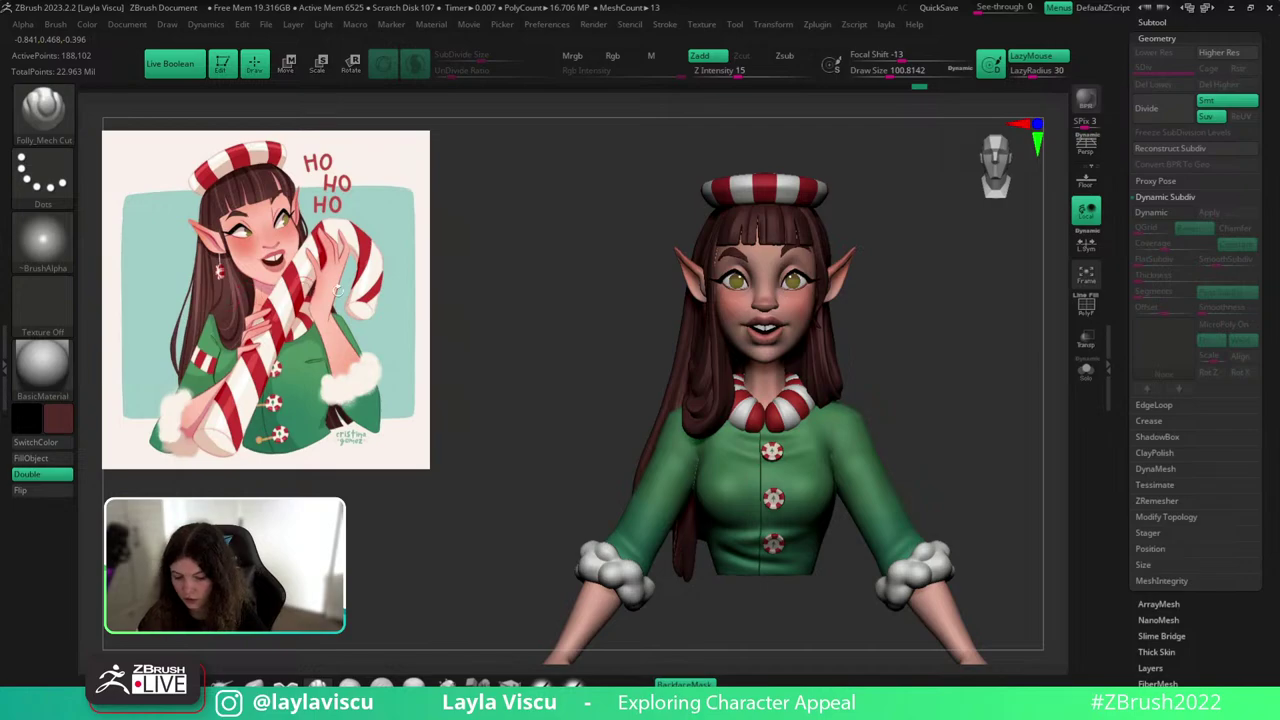
pyautogui.keyDown('ctrl'); pyautogui.moveTo(875, 325); pyautogui.dragTo(983, 369, button='right'); pyautogui.keyUp('ctrl')
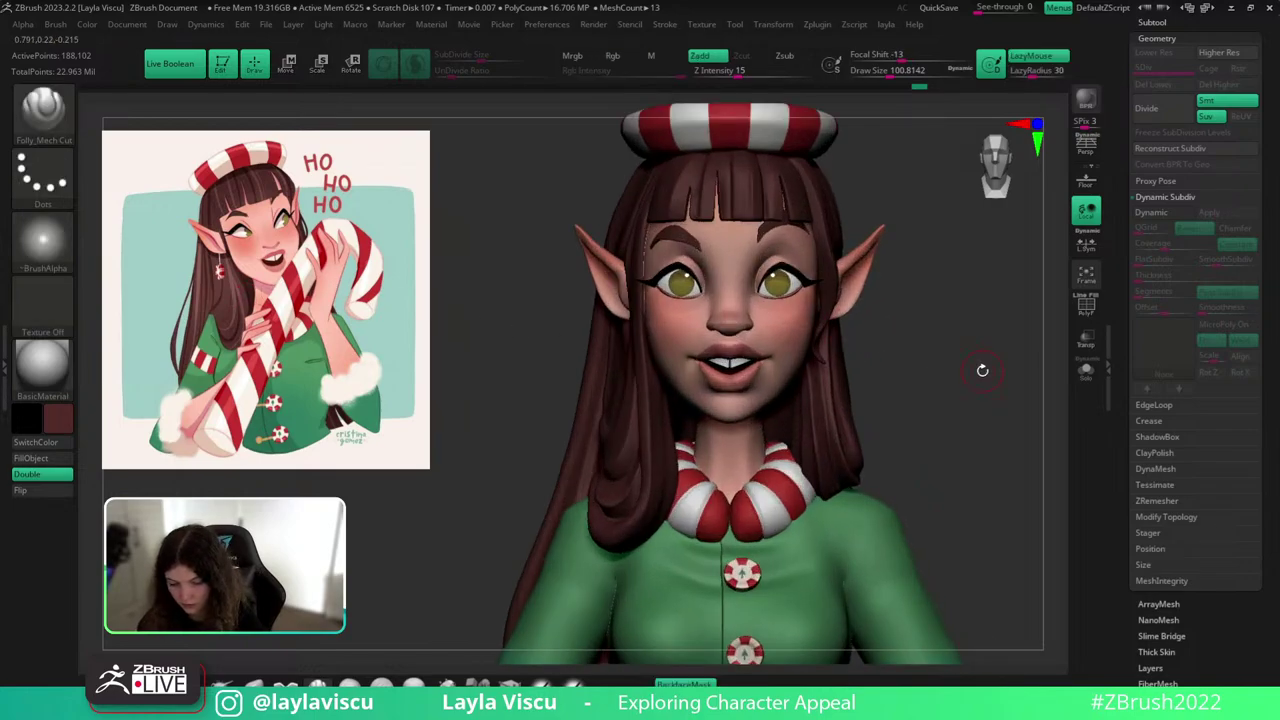
pyautogui.moveTo(972, 364); pyautogui.dragTo(1015, 362)
pyautogui.keyDown('alt'); pyautogui.click(717, 329); pyautogui.keyUp('alt')
pyautogui.click(1085, 372)
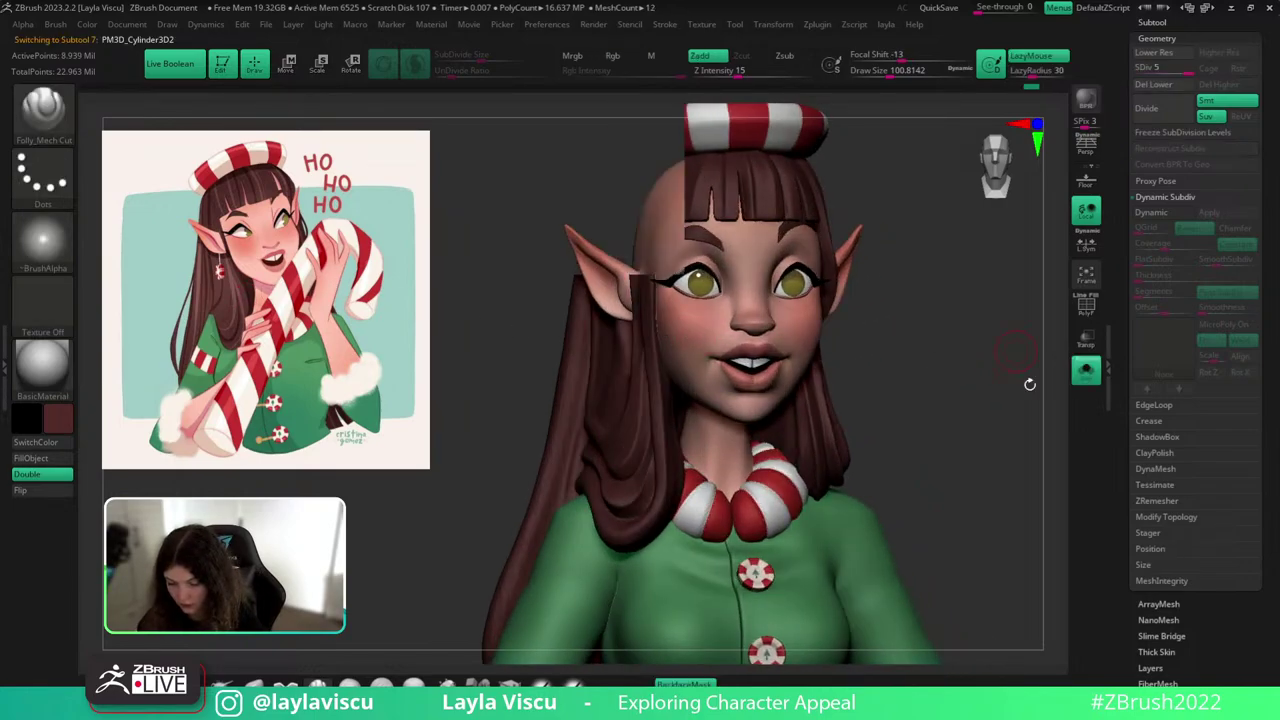
pyautogui.click(254, 683)
pyautogui.keyDown('shift'); pyautogui.moveTo(855, 368); pyautogui.dragTo(845, 366); pyautogui.keyUp('shift')
# Reshape the side of the isolated head above the ear with the Move brush at draw size about 158.
pyautogui.keyDown('ctrl'); pyautogui.moveTo(848, 350); pyautogui.dragTo(855, 290, button='right'); pyautogui.keyUp('ctrl')
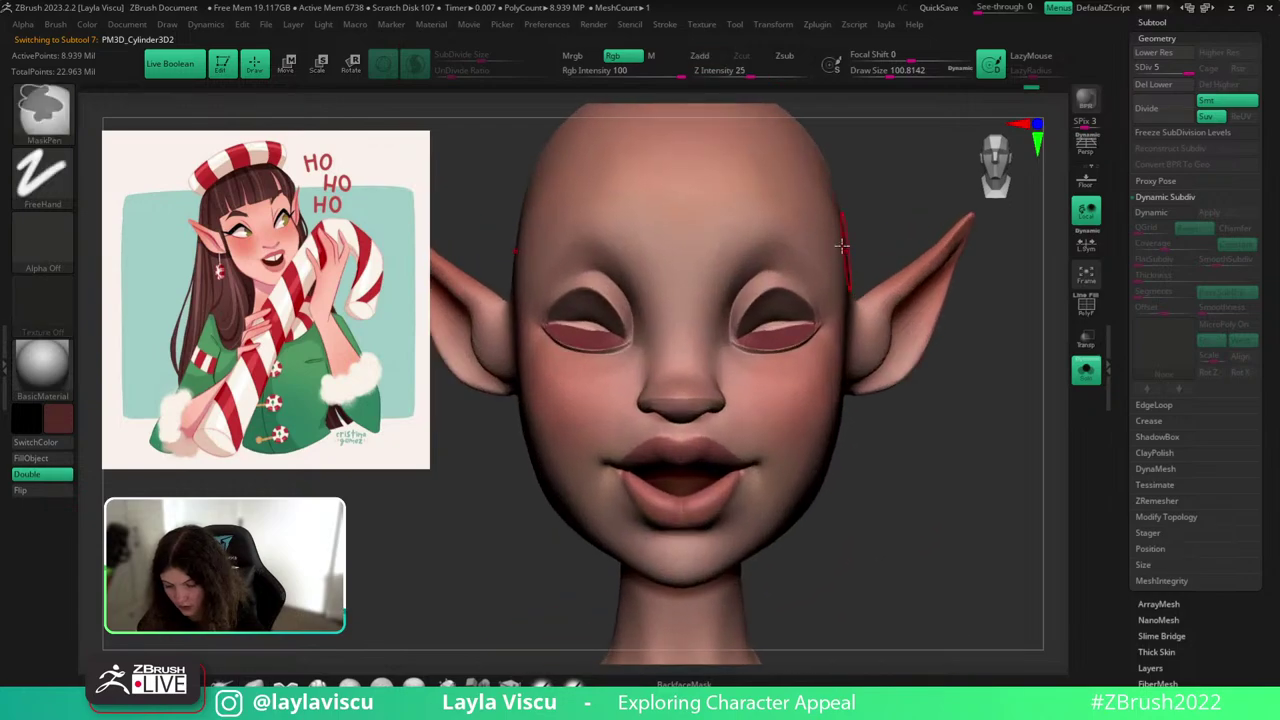
pyautogui.press('s')
pyautogui.moveTo(848, 248)
pyautogui.mouseDown()
pyautogui.moveTo(862, 250)
pyautogui.moveTo(838, 257)
pyautogui.moveTo(848, 244)
pyautogui.moveTo(822, 236)
pyautogui.mouseUp()
pyautogui.press('s')
pyautogui.keyDown('ctrl'); pyautogui.moveTo(822, 238); pyautogui.dragTo(837, 246, button='right'); pyautogui.keyUp('ctrl')
pyautogui.moveTo(837, 237); pyautogui.dragTo(832, 236)
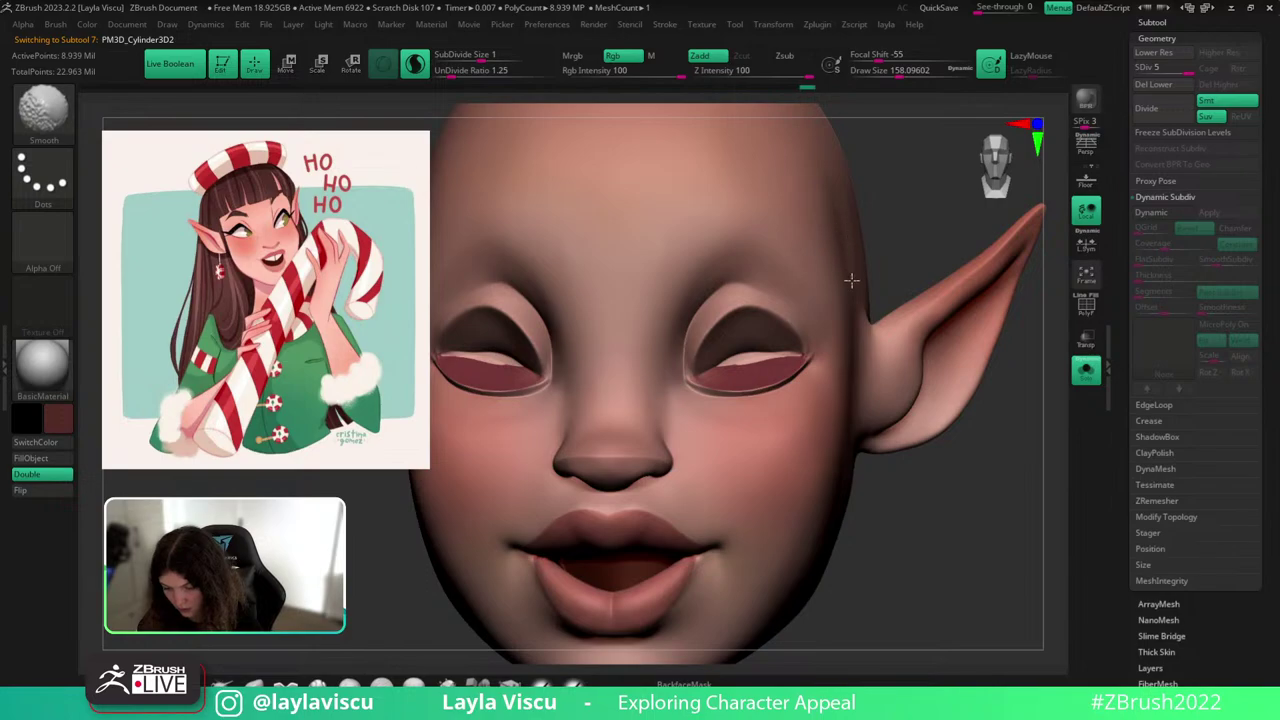
# Smooth the temple between the eye and ear on the isolated head.
pyautogui.moveTo(852, 281)
pyautogui.keyDown('shift'); pyautogui.mouseDown()
pyautogui.moveTo(829, 266)
pyautogui.moveTo(864, 290)
pyautogui.mouseUp(); pyautogui.keyUp('shift')
pyautogui.moveTo(1005, 468)
pyautogui.keyDown('alt'); pyautogui.mouseDown()
pyautogui.moveTo(1000, 509)
pyautogui.moveTo(858, 423)
pyautogui.moveTo(990, 494)
pyautogui.mouseUp(); pyautogui.keyUp('alt')
pyautogui.keyDown('ctrl'); pyautogui.moveTo(704, 328); pyautogui.dragTo(691, 375, button='right'); pyautogui.keyUp('ctrl')
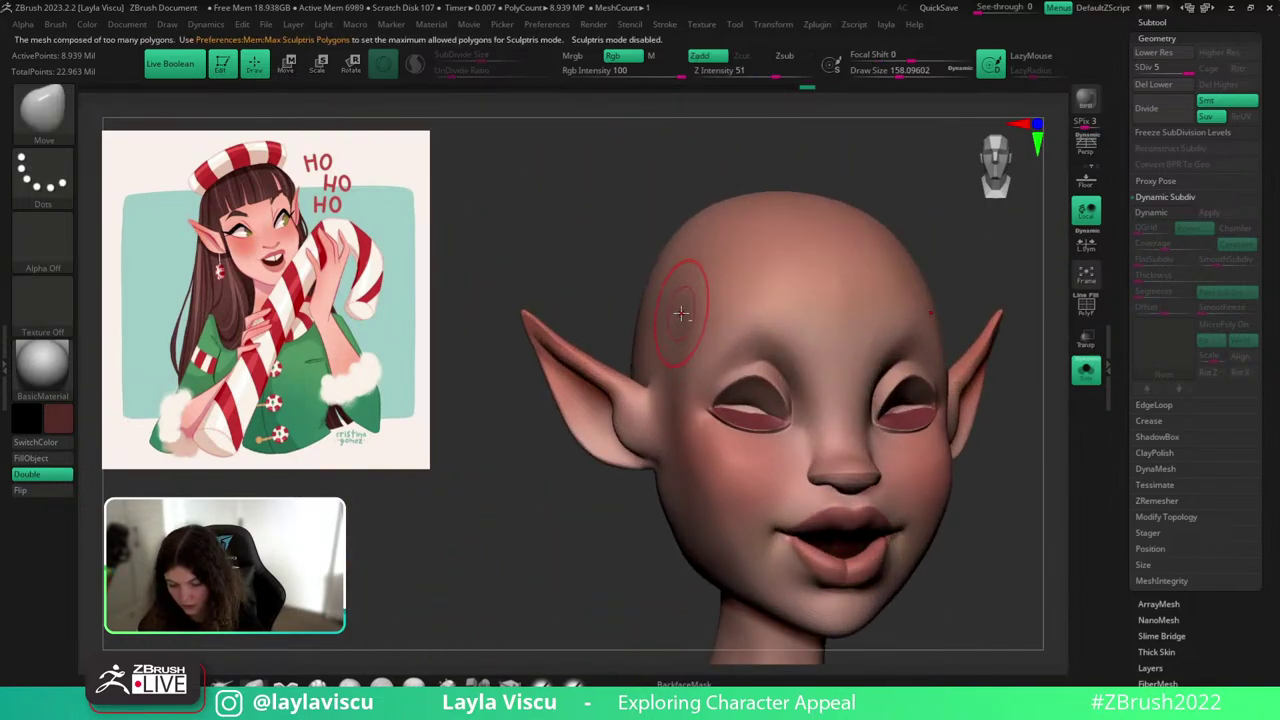
pyautogui.keyDown('shift'); pyautogui.moveTo(673, 322); pyautogui.dragTo(661, 338); pyautogui.keyUp('shift')
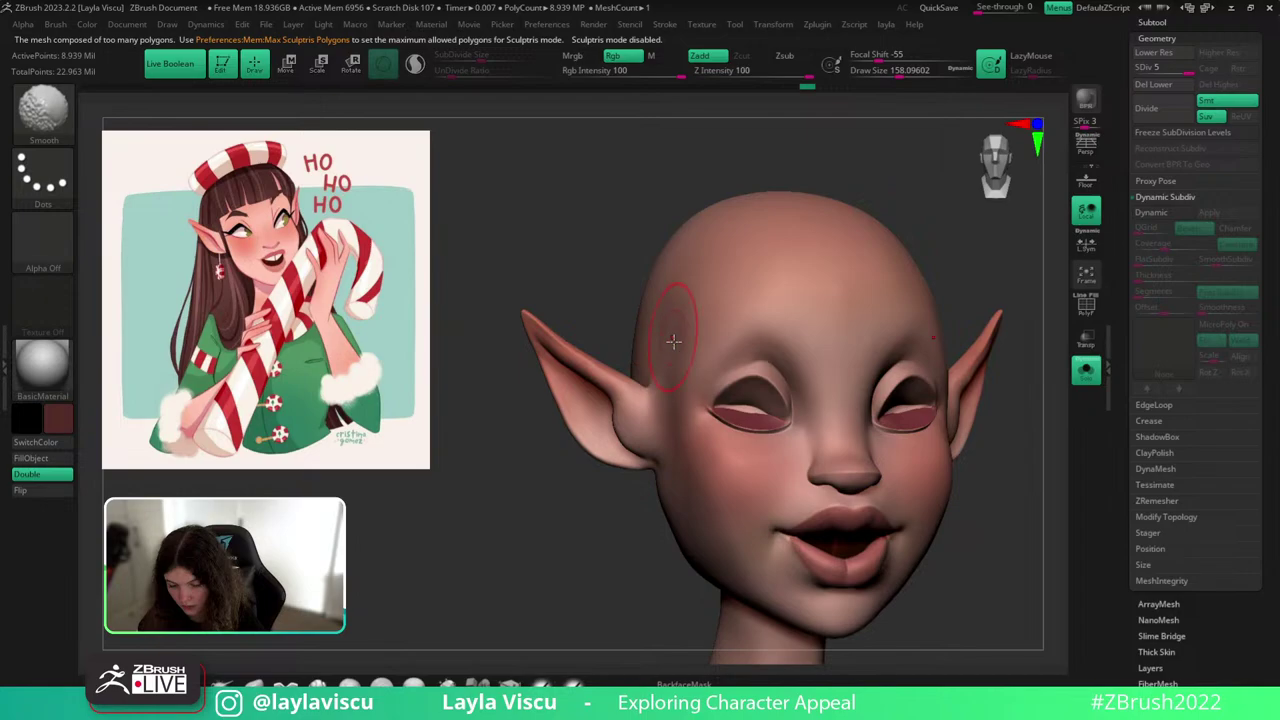
pyautogui.keyDown('shift'); pyautogui.moveTo(640, 515); pyautogui.dragTo(591, 571); pyautogui.keyUp('shift')
pyautogui.keyDown('ctrl'); pyautogui.moveTo(593, 570); pyautogui.dragTo(660, 518, button='right'); pyautogui.keyUp('ctrl')
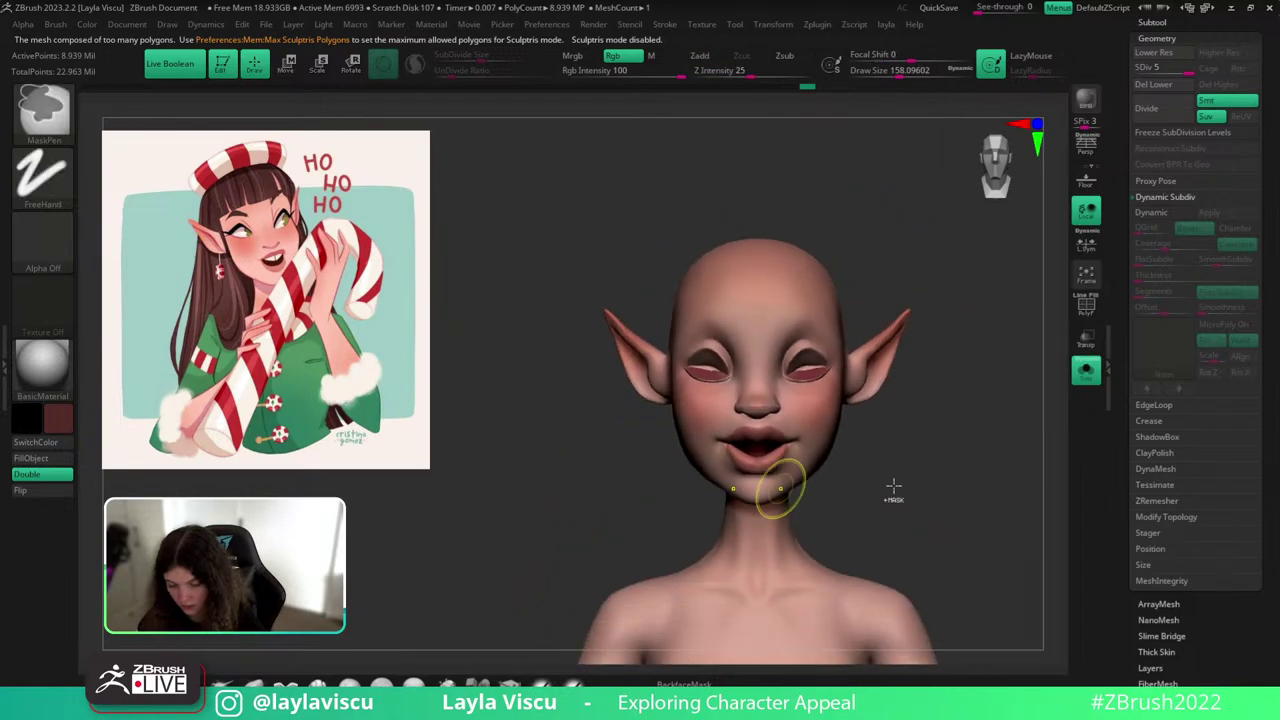
# Show the whole character, set the Move brush to draw size about 124 and check the temple against the hair.
pyautogui.click(1089, 374)
pyautogui.moveTo(997, 443); pyautogui.dragTo(972, 442)
pyautogui.keyDown('ctrl'); pyautogui.moveTo(857, 323); pyautogui.dragTo(854, 375, button='right'); pyautogui.keyUp('ctrl')
pyautogui.press('s')
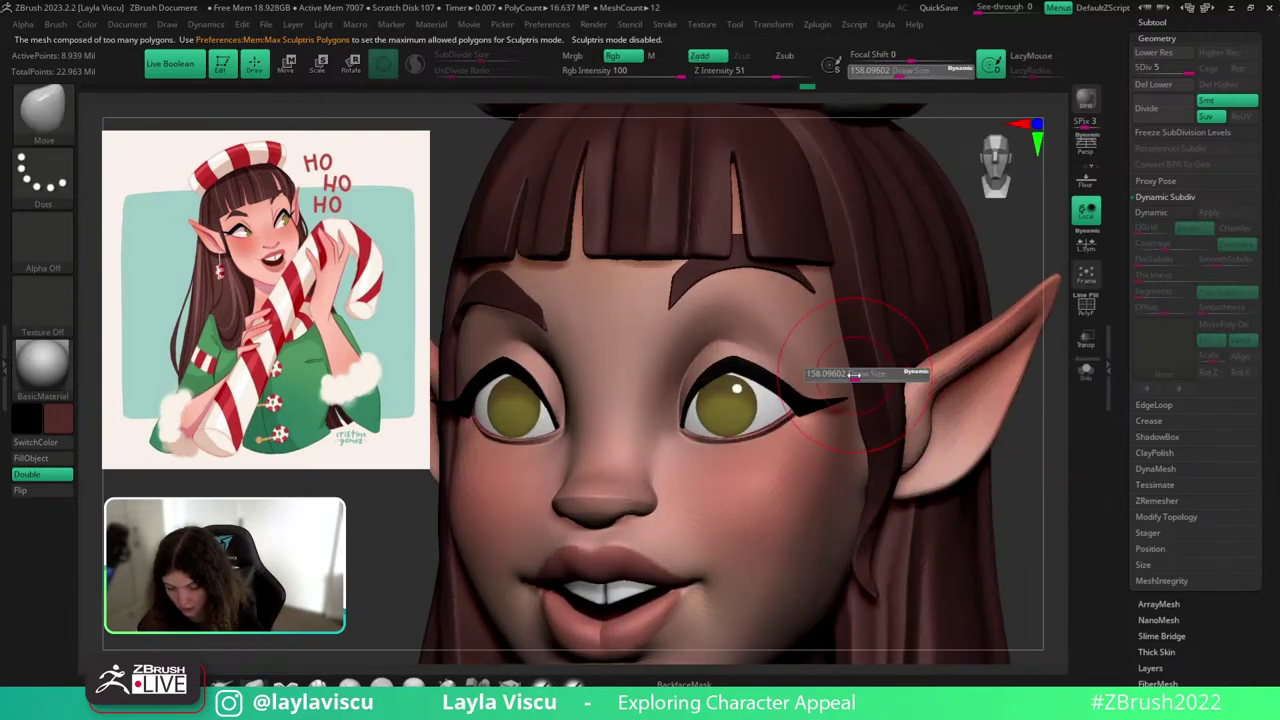
pyautogui.moveTo(853, 373); pyautogui.dragTo(838, 368)
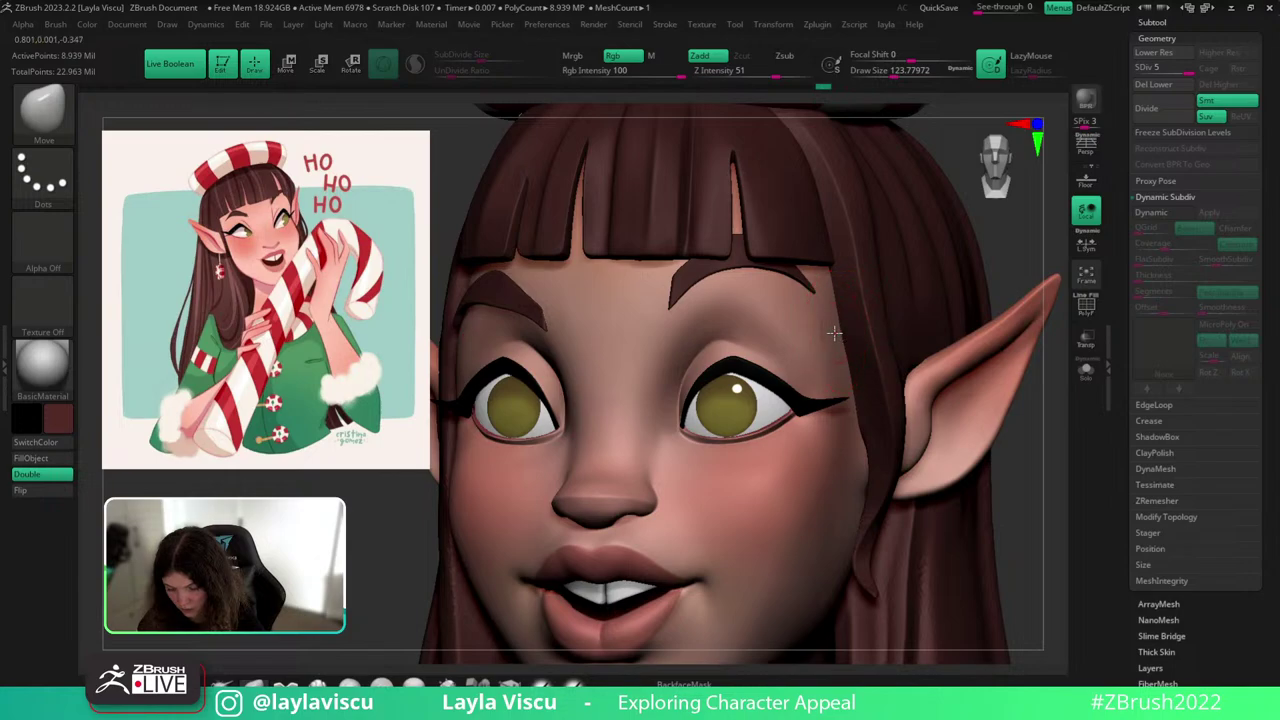
pyautogui.keyDown('shift'); pyautogui.moveTo(1006, 466); pyautogui.dragTo(1029, 511); pyautogui.keyUp('shift')
pyautogui.moveTo(1029, 511)
pyautogui.keyDown('ctrl'); pyautogui.mouseDown(button='right')
pyautogui.moveTo(894, 440)
pyautogui.moveTo(1048, 503)
pyautogui.mouseUp(button='right'); pyautogui.keyUp('ctrl')
pyautogui.moveTo(1051, 503); pyautogui.dragTo(1074, 497)
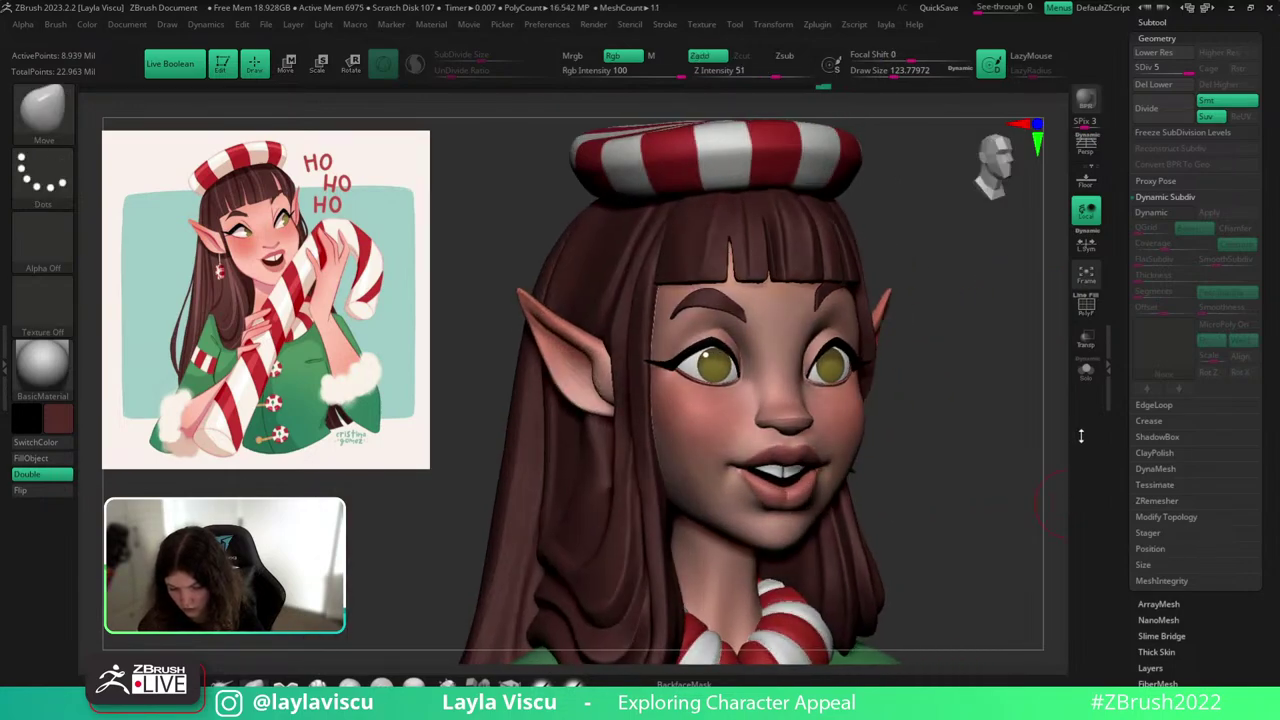
# Isolate the head and flatten the temple above the ear with the hPolish brush at draw size about 172.
pyautogui.press('b')
pyautogui.press('h')
pyautogui.press('p')
pyautogui.click(1084, 373)
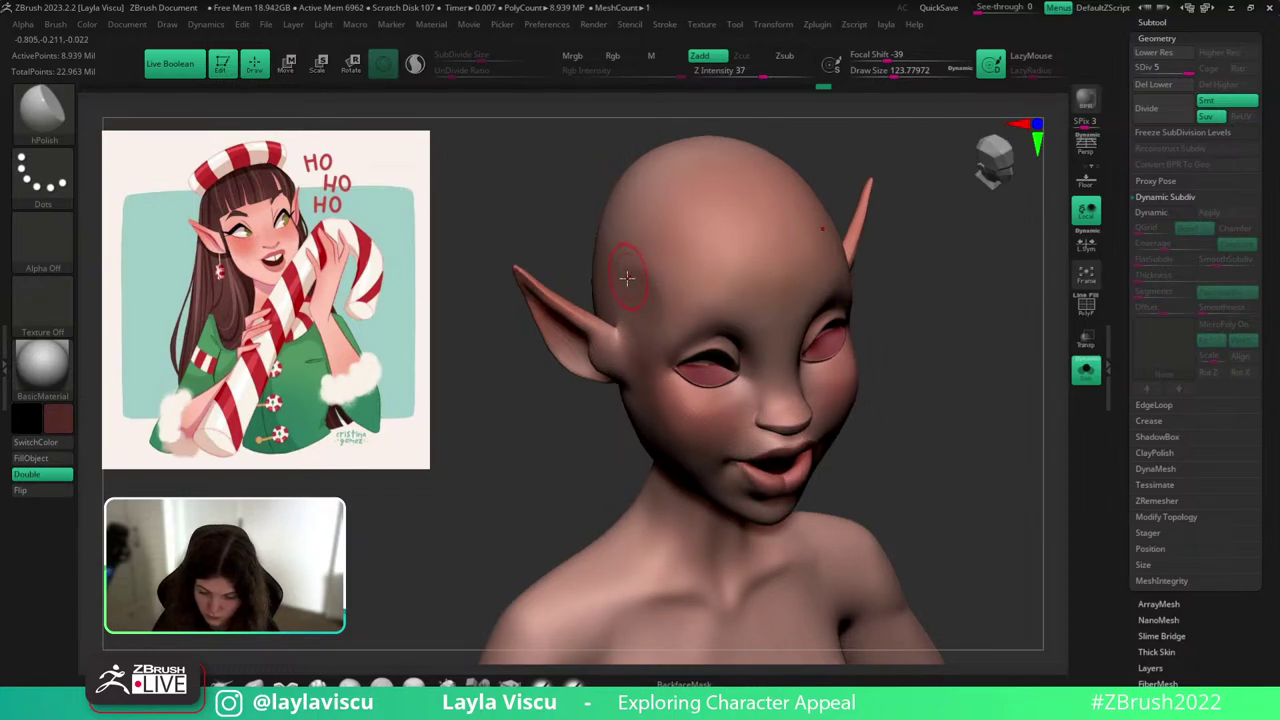
pyautogui.press('s')
pyautogui.moveTo(627, 278); pyautogui.dragTo(636, 279)
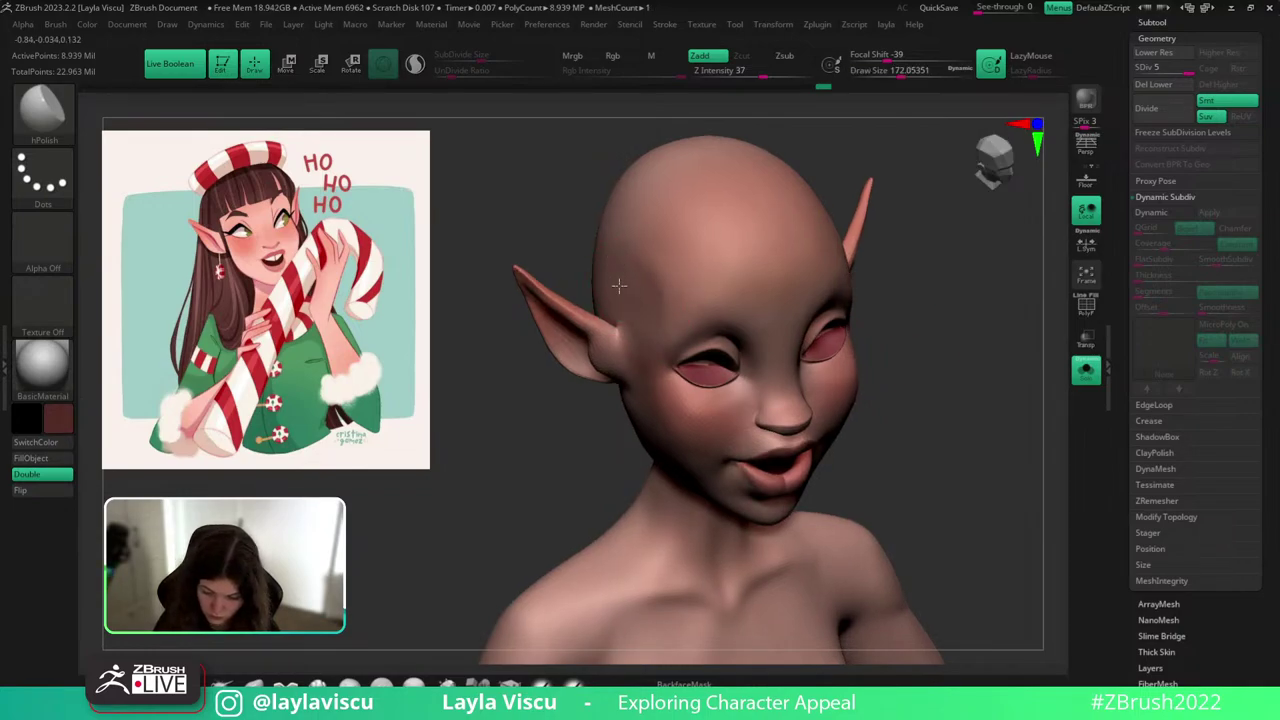
pyautogui.moveTo(940, 298); pyautogui.dragTo(900, 323)
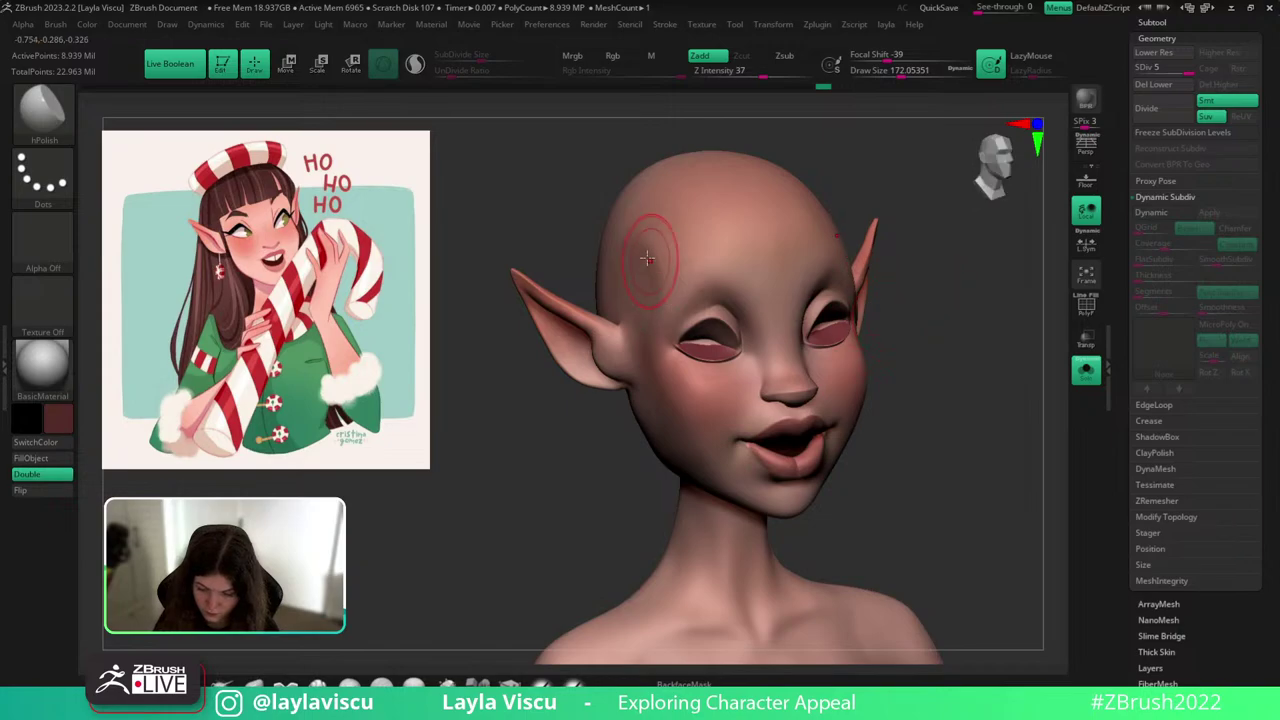
pyautogui.moveTo(630, 280); pyautogui.dragTo(665, 294)
pyautogui.keyDown('shift'); pyautogui.moveTo(1012, 362); pyautogui.dragTo(1003, 371); pyautogui.keyUp('shift')
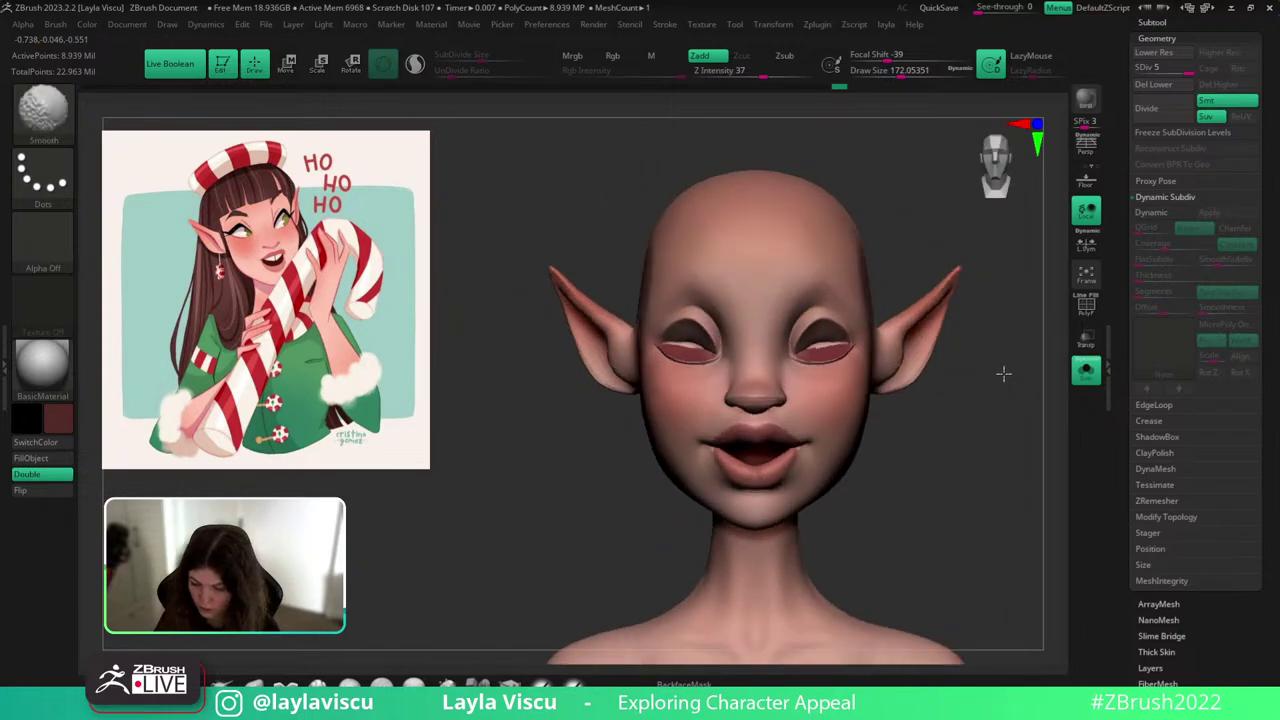
# Compare the head with the full character, isolate it again and flatten the opposite temple with hPolish.
pyautogui.click(1088, 374)
pyautogui.moveTo(1025, 431)
pyautogui.keyDown('alt'); pyautogui.mouseDown()
pyautogui.moveTo(1000, 349)
pyautogui.moveTo(971, 377)
pyautogui.moveTo(1011, 374)
pyautogui.moveTo(966, 391)
pyautogui.moveTo(972, 382)
pyautogui.mouseUp(); pyautogui.keyUp('alt')
pyautogui.click(1086, 371)
pyautogui.keyDown('ctrl'); pyautogui.moveTo(963, 329); pyautogui.dragTo(955, 410, button='right'); pyautogui.keyUp('ctrl')
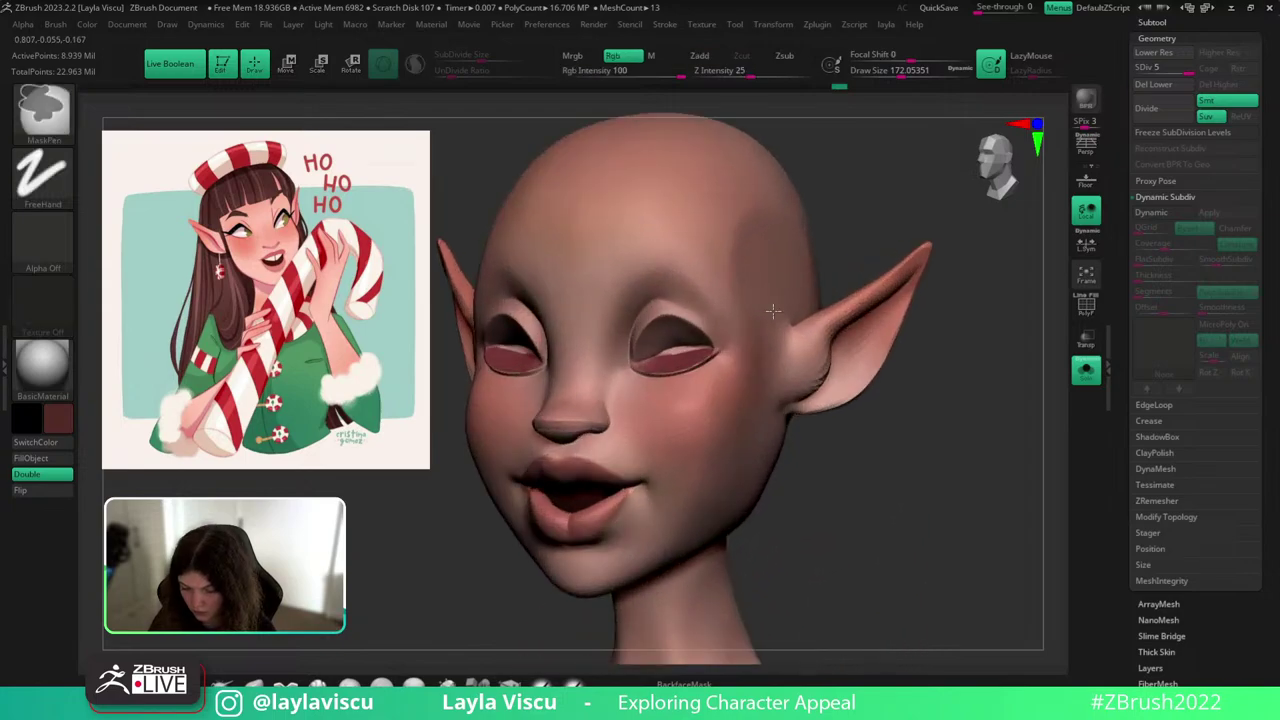
pyautogui.moveTo(752, 262); pyautogui.dragTo(752, 291)
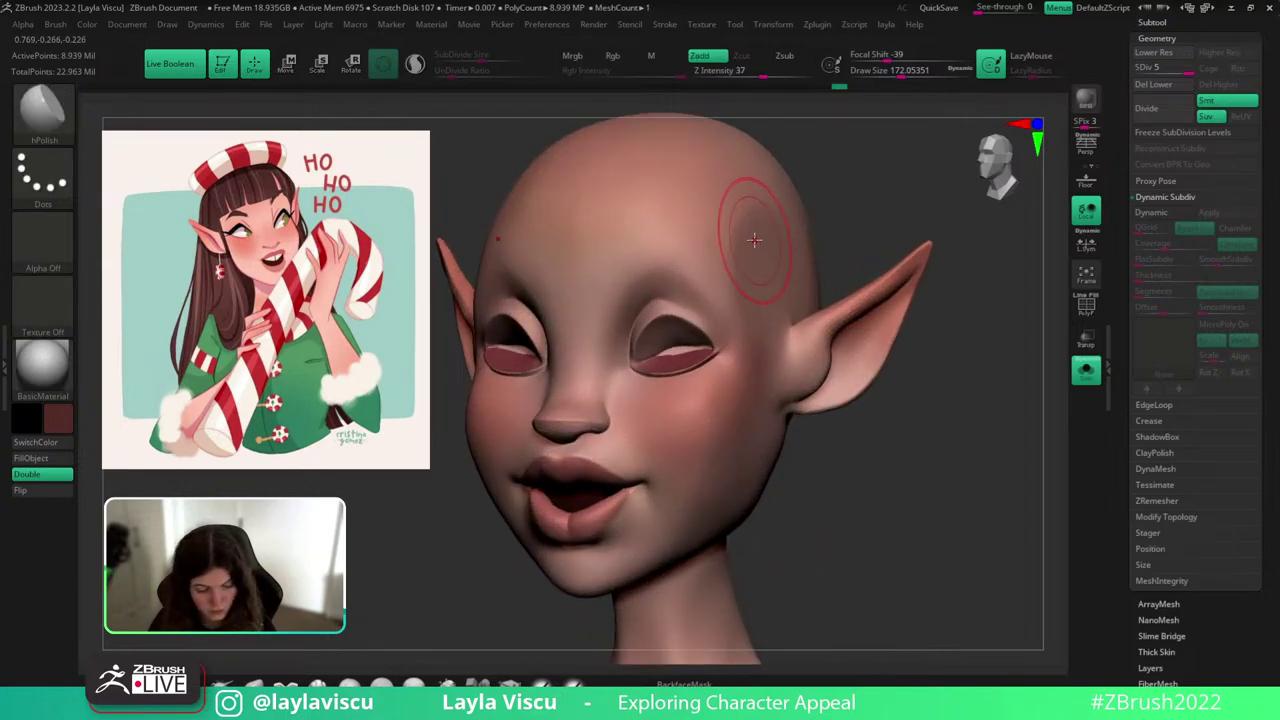
# Smooth the temple at draw size about 94, dropping to subdivision level 4 and returning to level 5.
pyautogui.press('b')
pyautogui.press('c')
pyautogui.press('b')
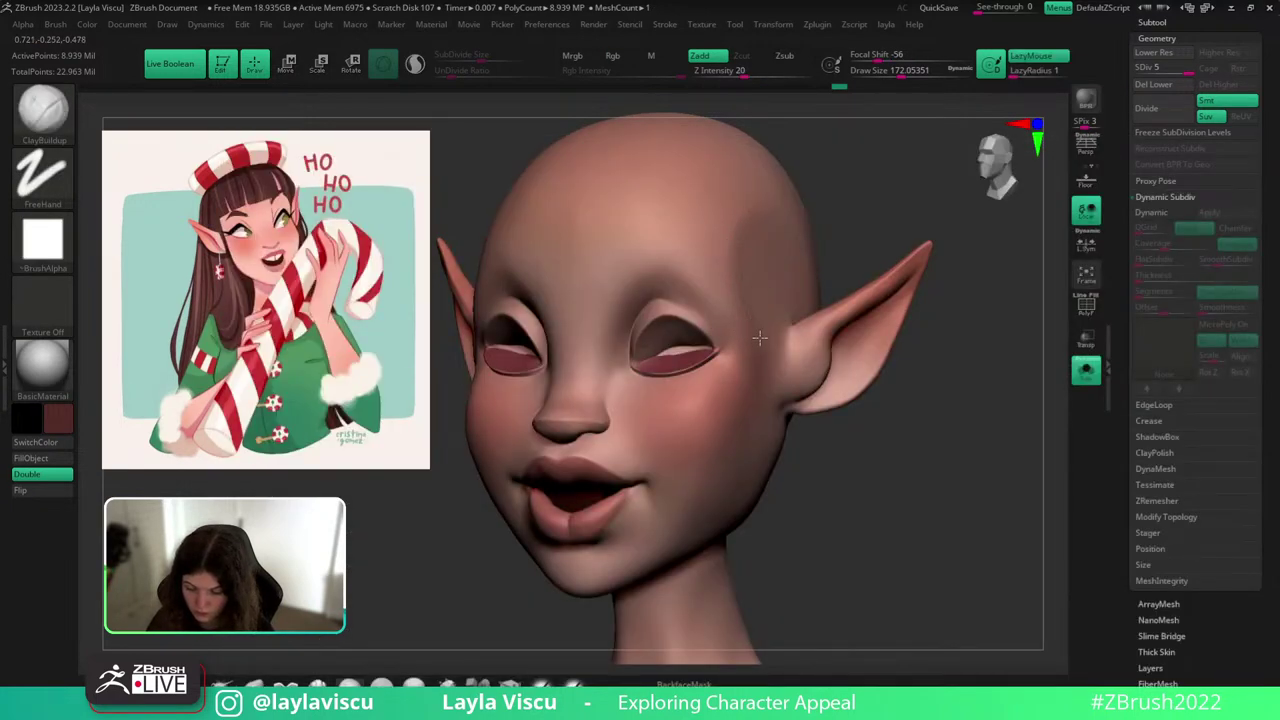
pyautogui.press('shift')
pyautogui.keyDown('shift'); pyautogui.moveTo(749, 290); pyautogui.dragTo(745, 324); pyautogui.keyUp('shift')
pyautogui.press('s')
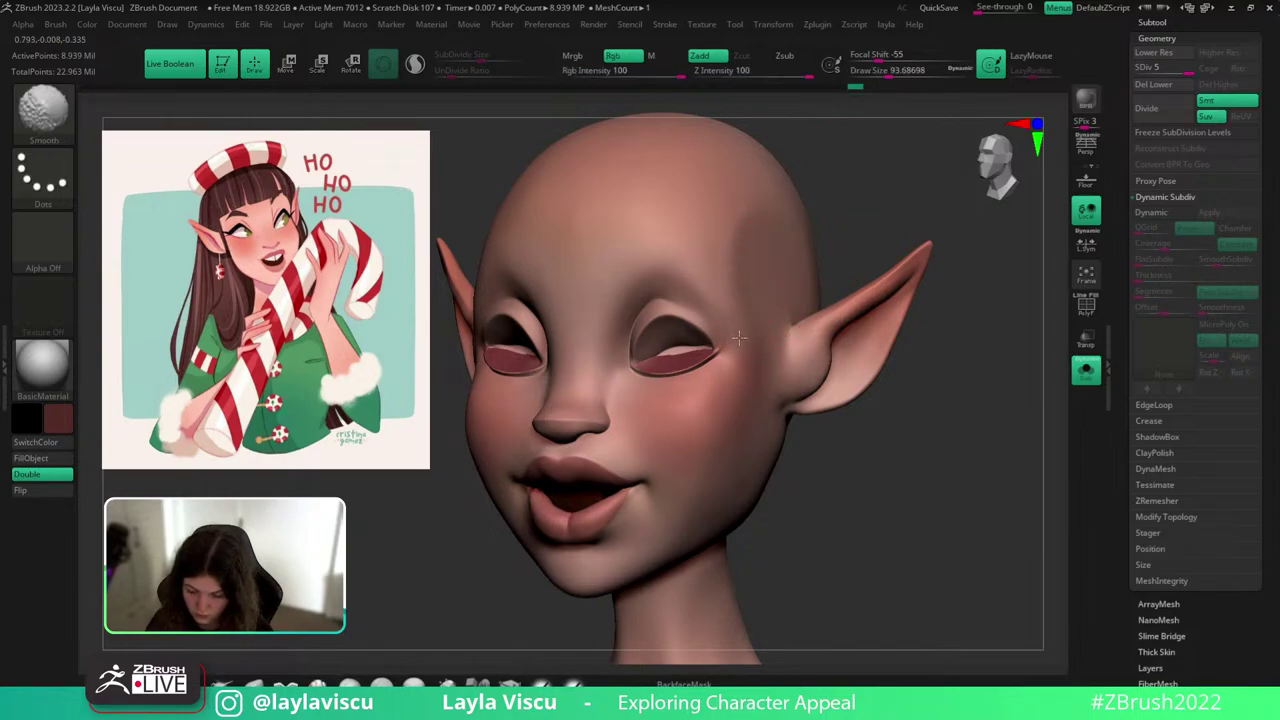
pyautogui.hotkey('shift', 'd')
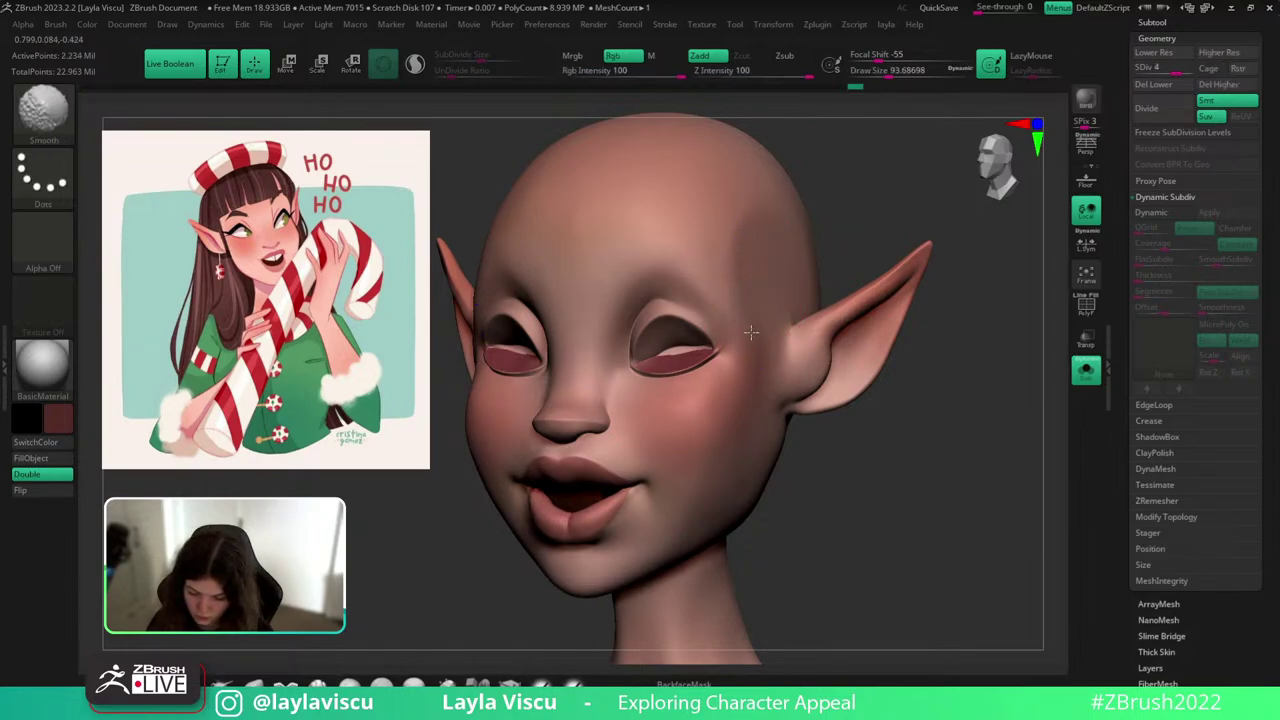
pyautogui.moveTo(734, 228)
pyautogui.keyDown('shift'); pyautogui.mouseDown()
pyautogui.moveTo(721, 250)
pyautogui.moveTo(738, 286)
pyautogui.mouseUp(); pyautogui.keyUp('shift')
pyautogui.press('d')
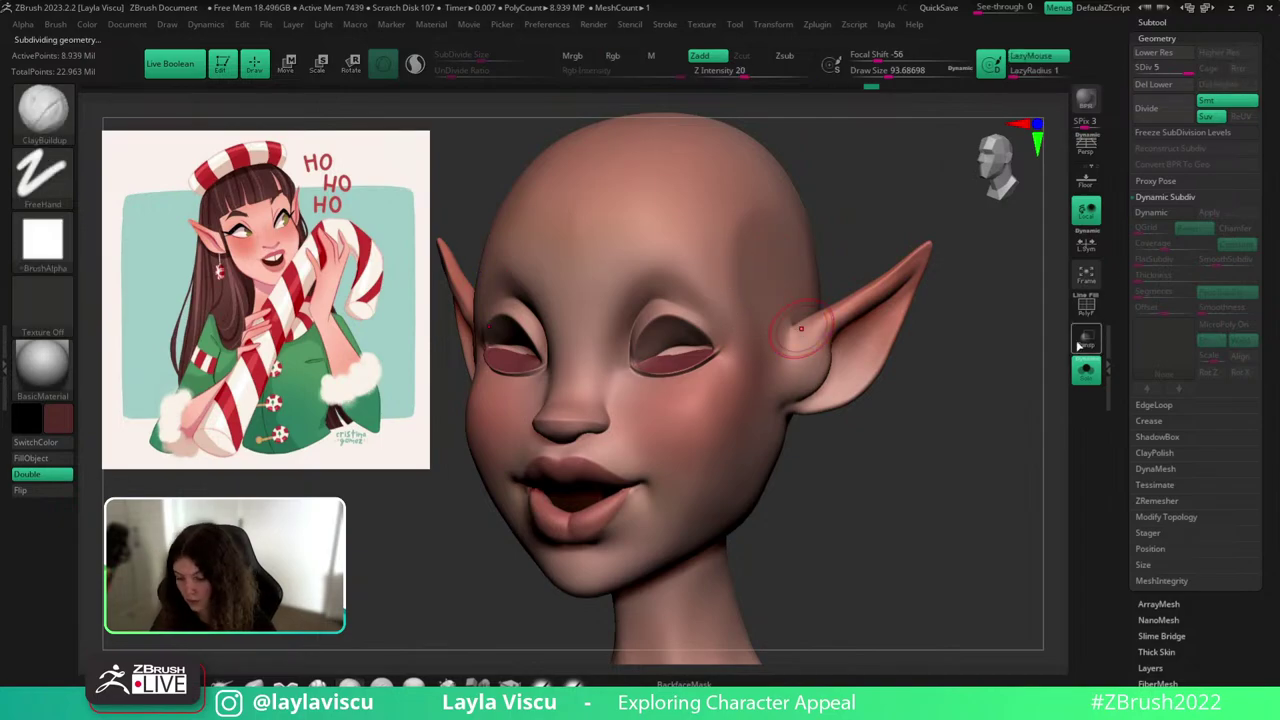
# Show the whole character, select the eyebrows and sharpen their outer ends with the Pinch brush at draw size about 94.
pyautogui.click(1086, 371)
pyautogui.moveTo(1024, 472)
pyautogui.keyDown('alt'); pyautogui.mouseDown()
pyautogui.moveTo(972, 400)
pyautogui.moveTo(871, 349)
pyautogui.mouseUp(); pyautogui.keyUp('alt')
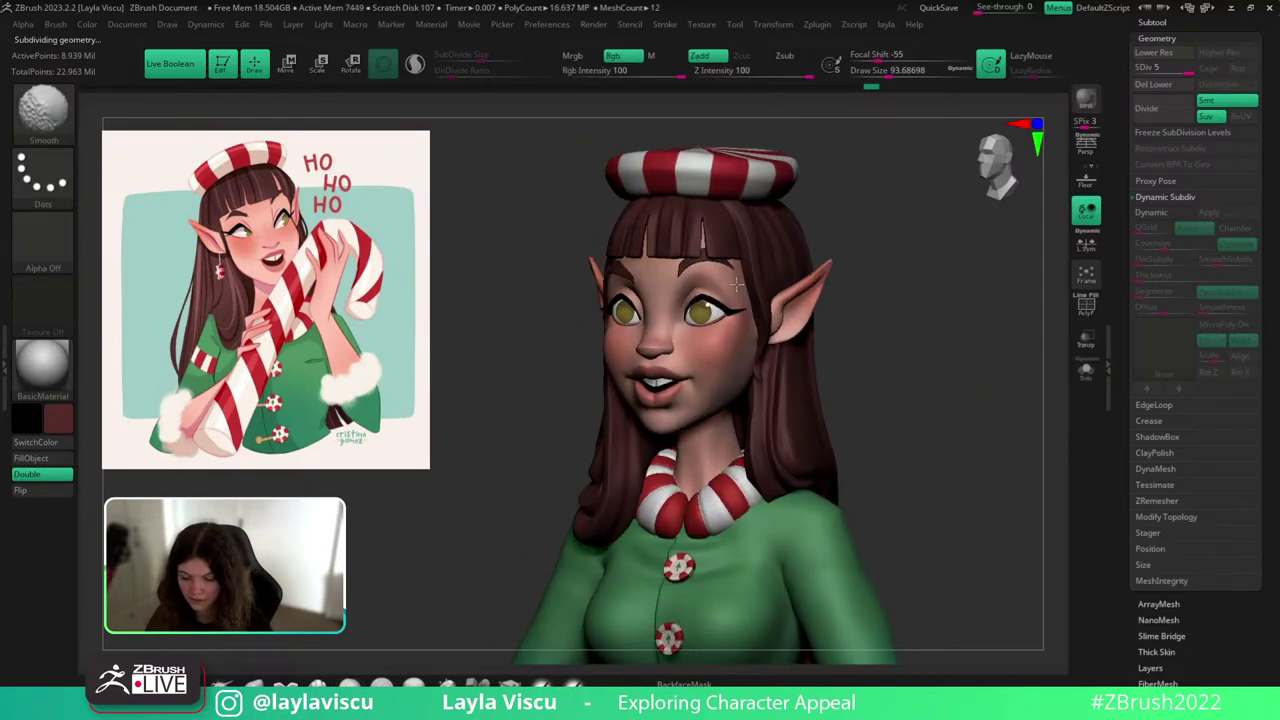
pyautogui.moveTo(917, 393)
pyautogui.mouseDown()
pyautogui.moveTo(936, 429)
pyautogui.moveTo(1058, 406)
pyautogui.mouseUp()
pyautogui.keyDown('alt'); pyautogui.moveTo(925, 305); pyautogui.dragTo(957, 383); pyautogui.keyUp('alt')
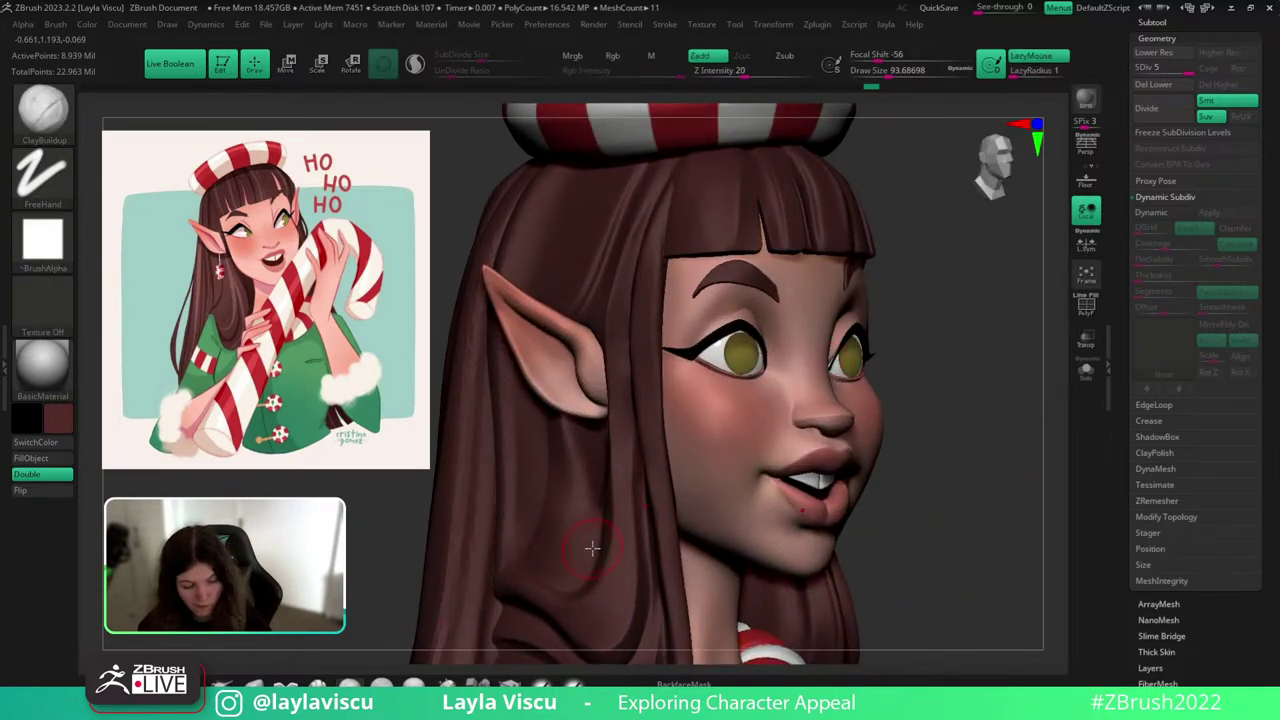
pyautogui.press('b')
pyautogui.press('p')
pyautogui.press('i')
pyautogui.keyDown('alt'); pyautogui.click(733, 271); pyautogui.keyUp('alt')
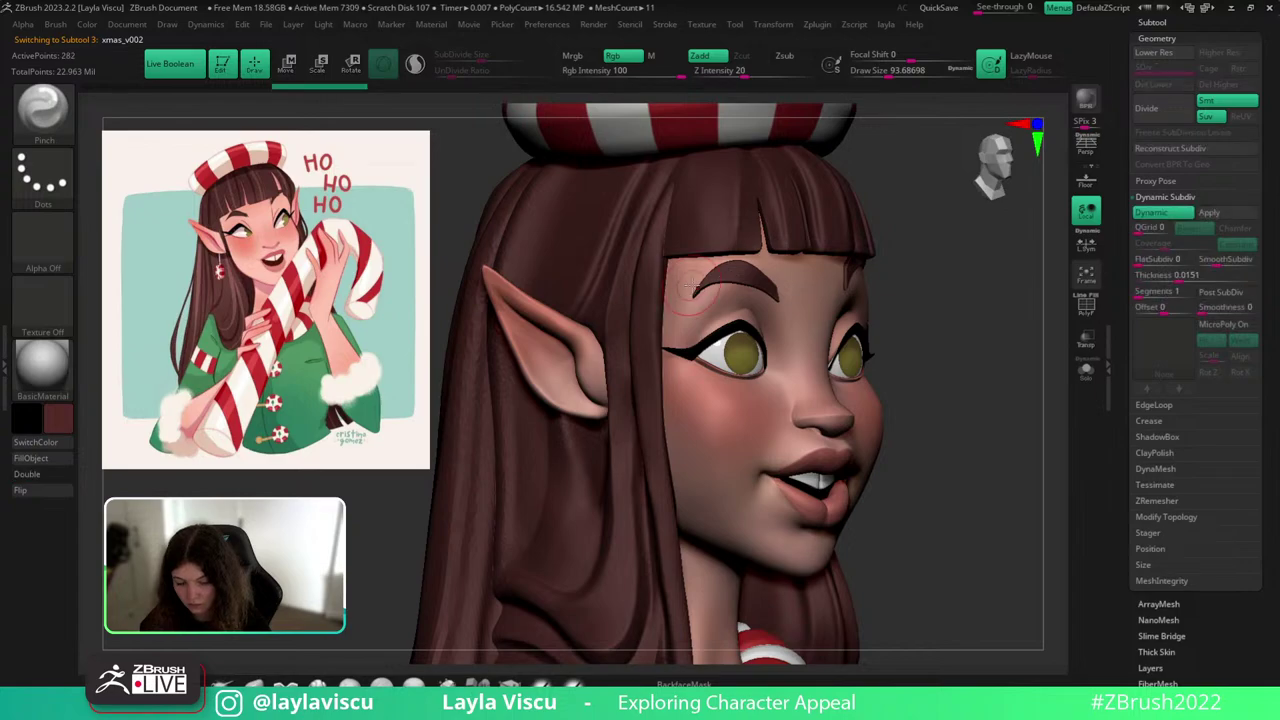
pyautogui.moveTo(702, 276); pyautogui.dragTo(671, 301)
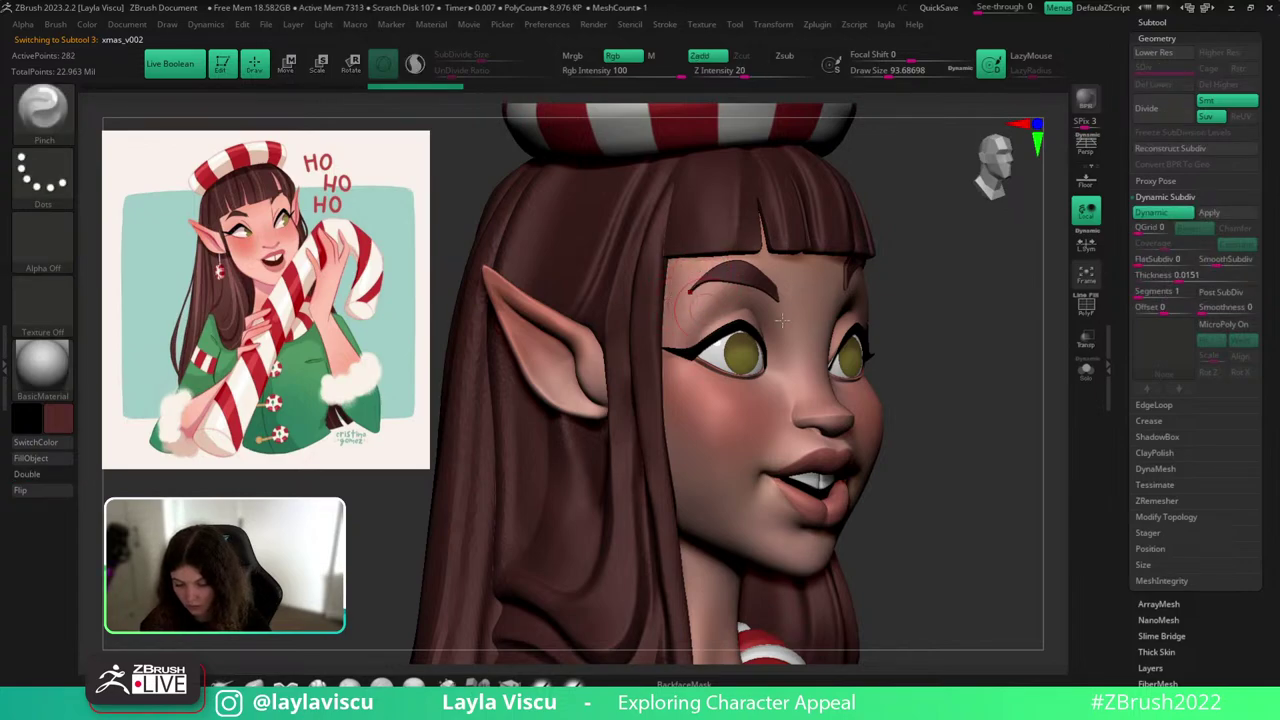
pyautogui.moveTo(940, 355); pyautogui.dragTo(815, 355)
pyautogui.moveTo(898, 278); pyautogui.dragTo(917, 288)
pyautogui.hotkey('ctrl', 'z')
# Examine the character from the front and inspect the teeth both in isolation and within the face.
pyautogui.keyDown('ctrl'); pyautogui.moveTo(913, 283); pyautogui.dragTo(790, 240, button='right'); pyautogui.keyUp('ctrl')
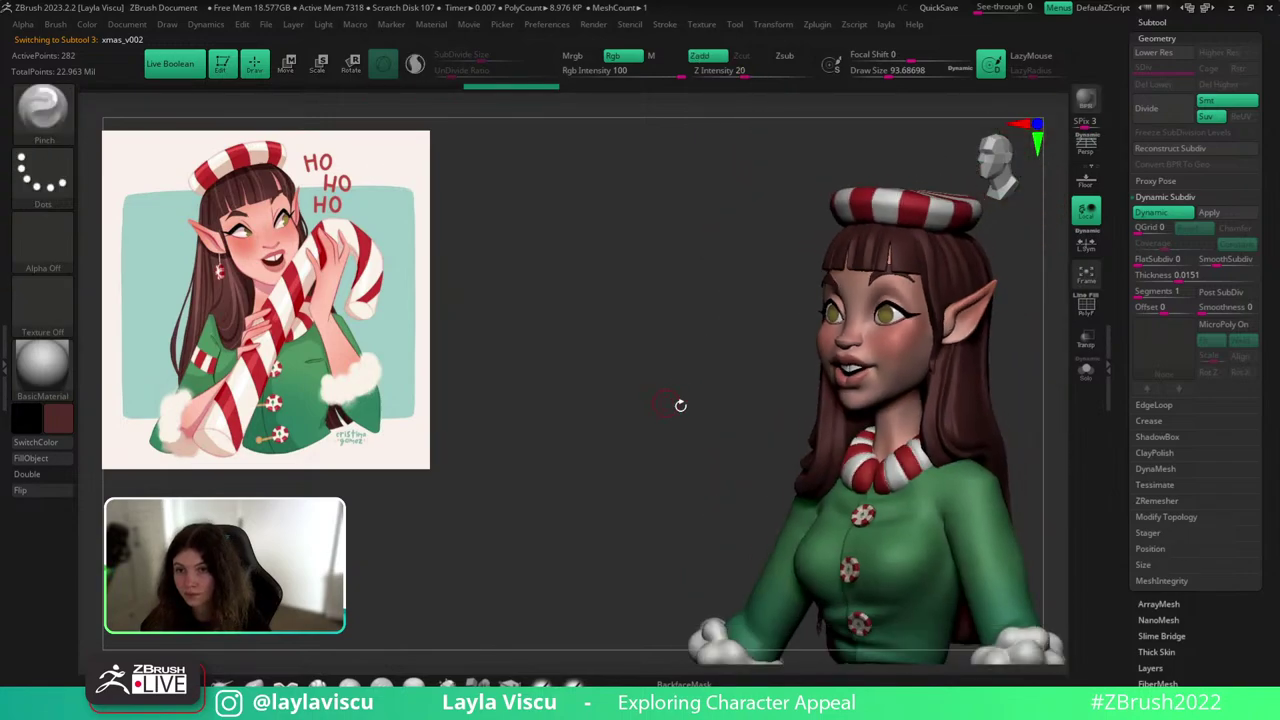
pyautogui.moveTo(677, 403)
pyautogui.mouseDown()
pyautogui.moveTo(976, 397)
pyautogui.moveTo(929, 395)
pyautogui.mouseUp()
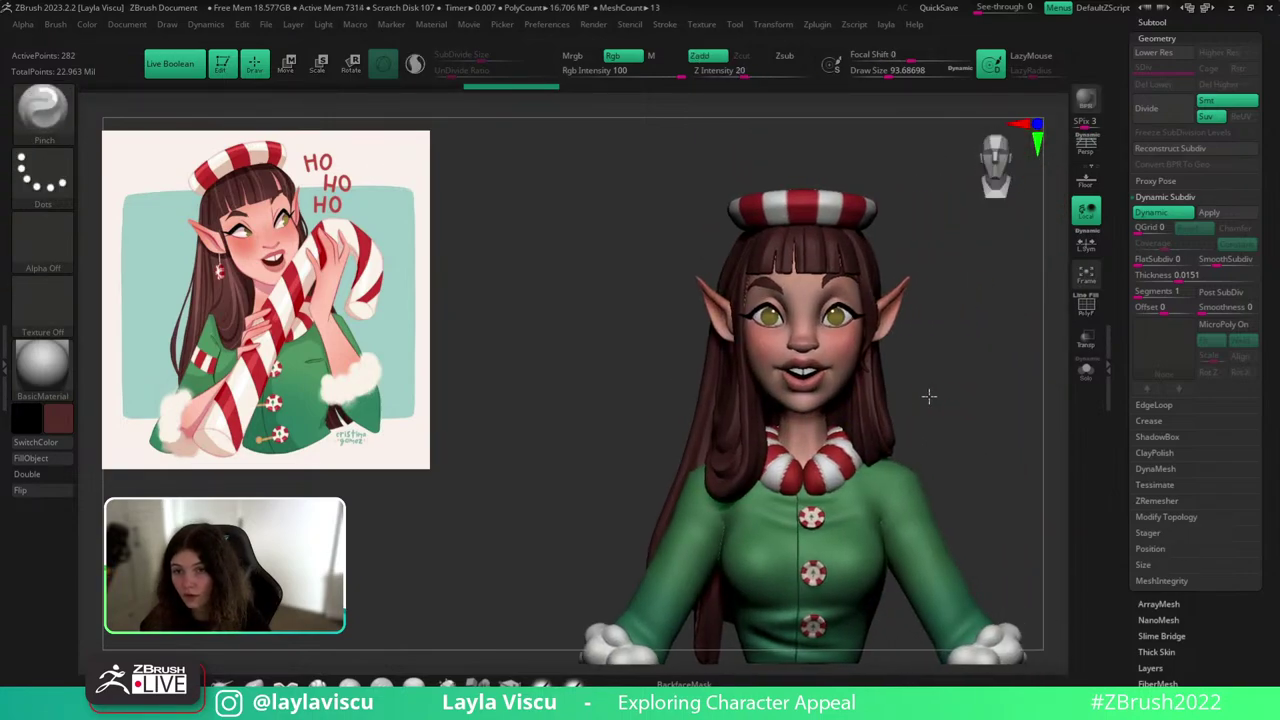
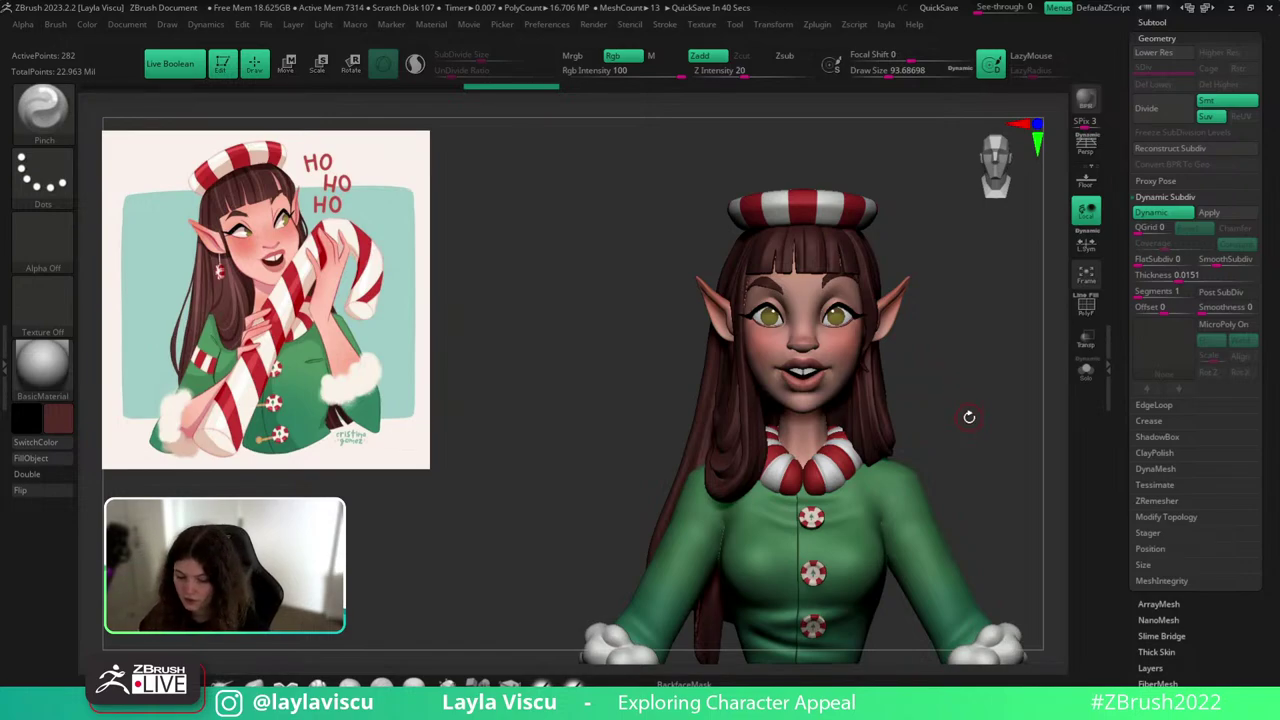
pyautogui.moveTo(884, 392)
pyautogui.keyDown('ctrl'); pyautogui.mouseDown(button='right')
pyautogui.moveTo(986, 471)
pyautogui.moveTo(1022, 402)
pyautogui.mouseUp(button='right'); pyautogui.keyUp('ctrl')
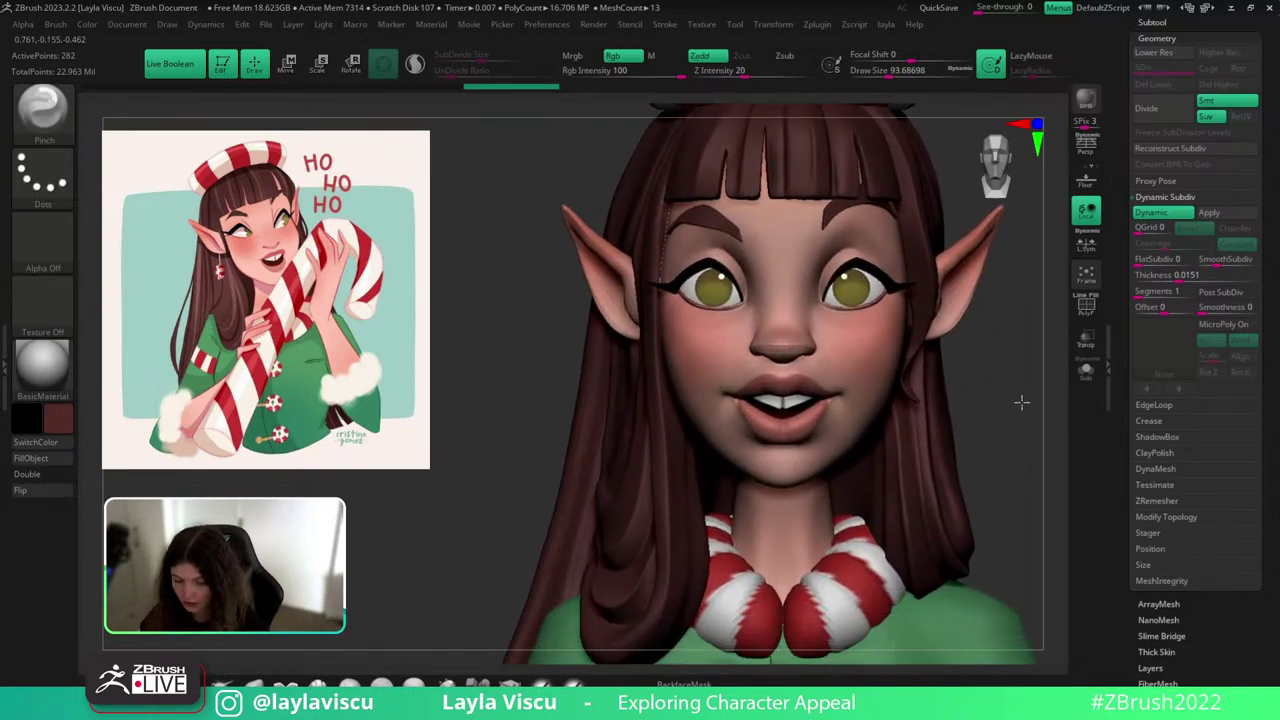
pyautogui.keyDown('alt'); pyautogui.click(788, 402); pyautogui.keyUp('alt')
pyautogui.click(1084, 373)
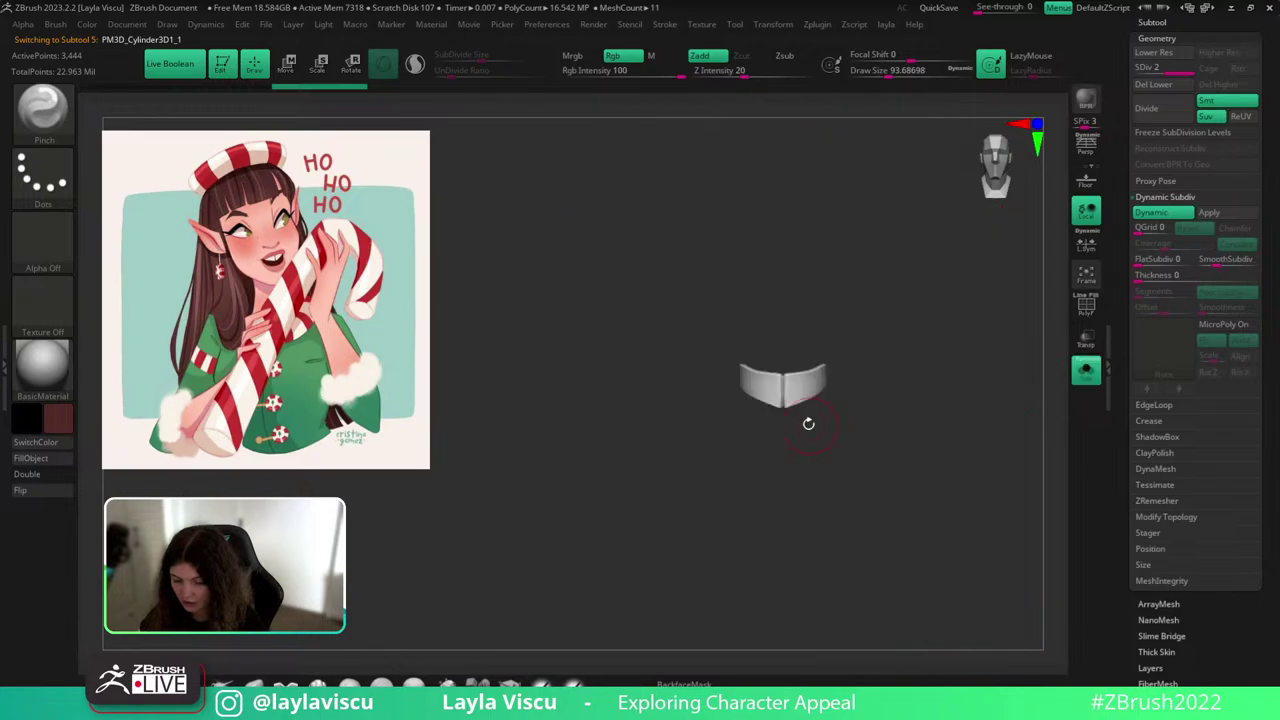
pyautogui.keyDown('ctrl'); pyautogui.moveTo(808, 423); pyautogui.dragTo(814, 482, button='right'); pyautogui.keyUp('ctrl')
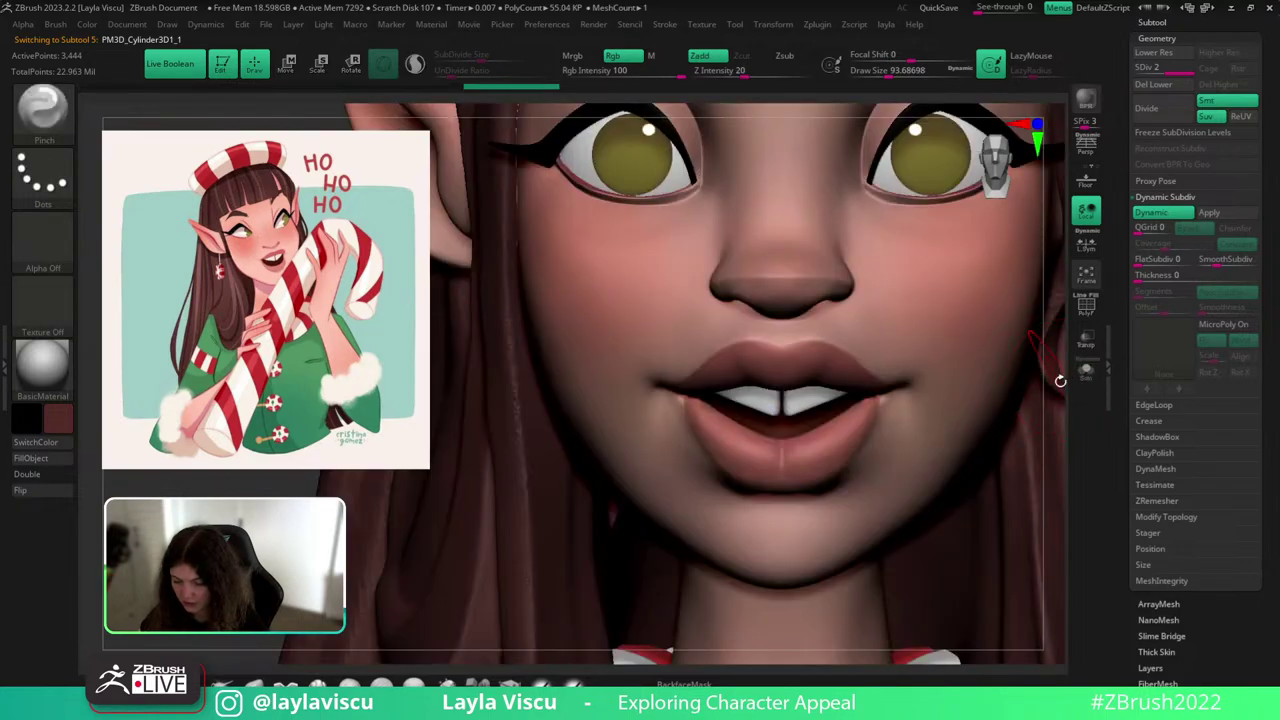
pyautogui.click(1086, 370)
pyautogui.keyDown('ctrl'); pyautogui.moveTo(547, 344); pyautogui.dragTo(547, 285, button='right'); pyautogui.keyUp('ctrl')
pyautogui.moveTo(981, 380)
pyautogui.mouseDown()
pyautogui.moveTo(995, 378)
pyautogui.moveTo(969, 382)
pyautogui.mouseUp()
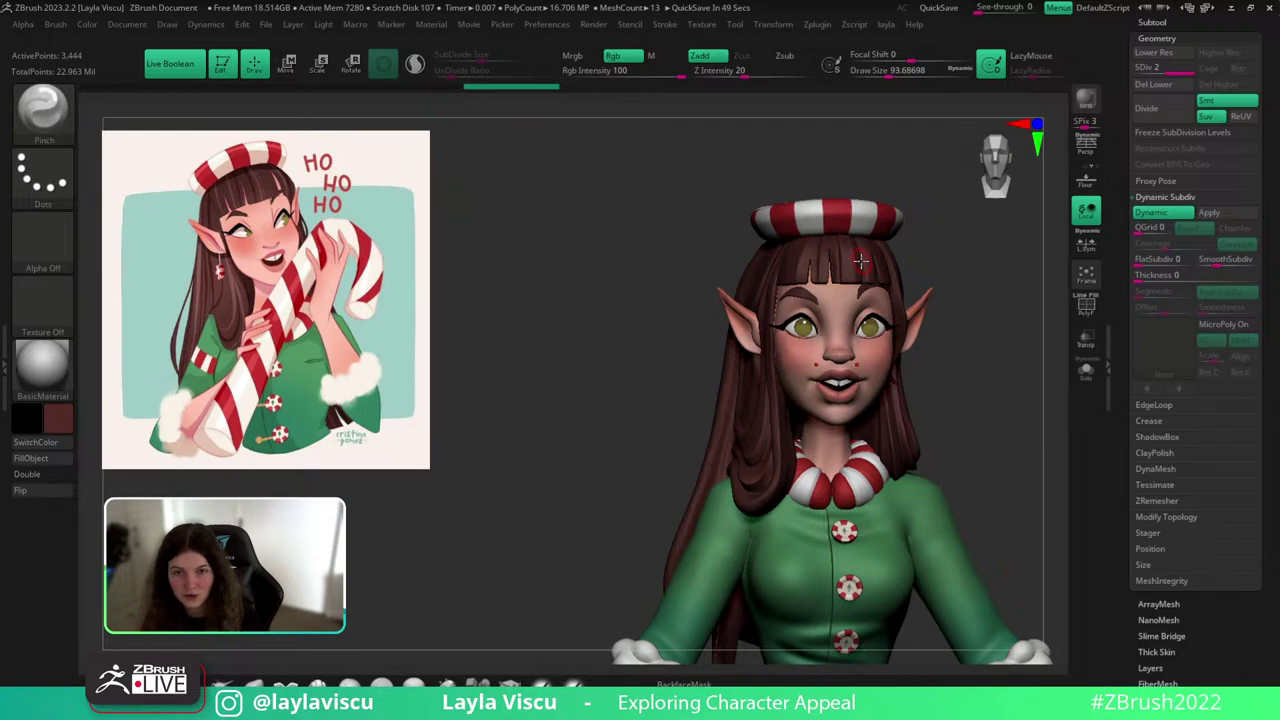
# Select the striped hat in side view and scale it up slightly with the gizmo.
pyautogui.moveTo(982, 421); pyautogui.dragTo(708, 289)
pyautogui.keyDown('alt'); pyautogui.click(688, 279); pyautogui.keyUp('alt')
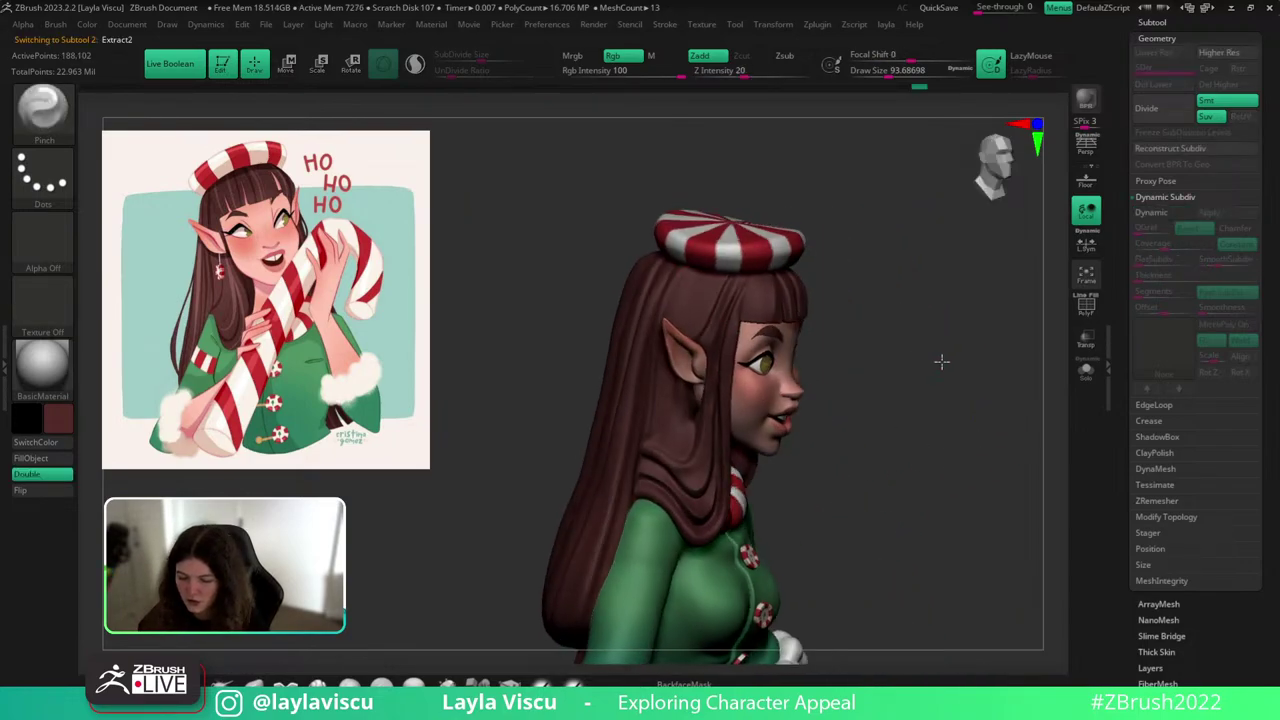
pyautogui.moveTo(940, 360); pyautogui.dragTo(861, 205)
pyautogui.keyDown('alt'); pyautogui.click(612, 306); pyautogui.keyUp('alt')
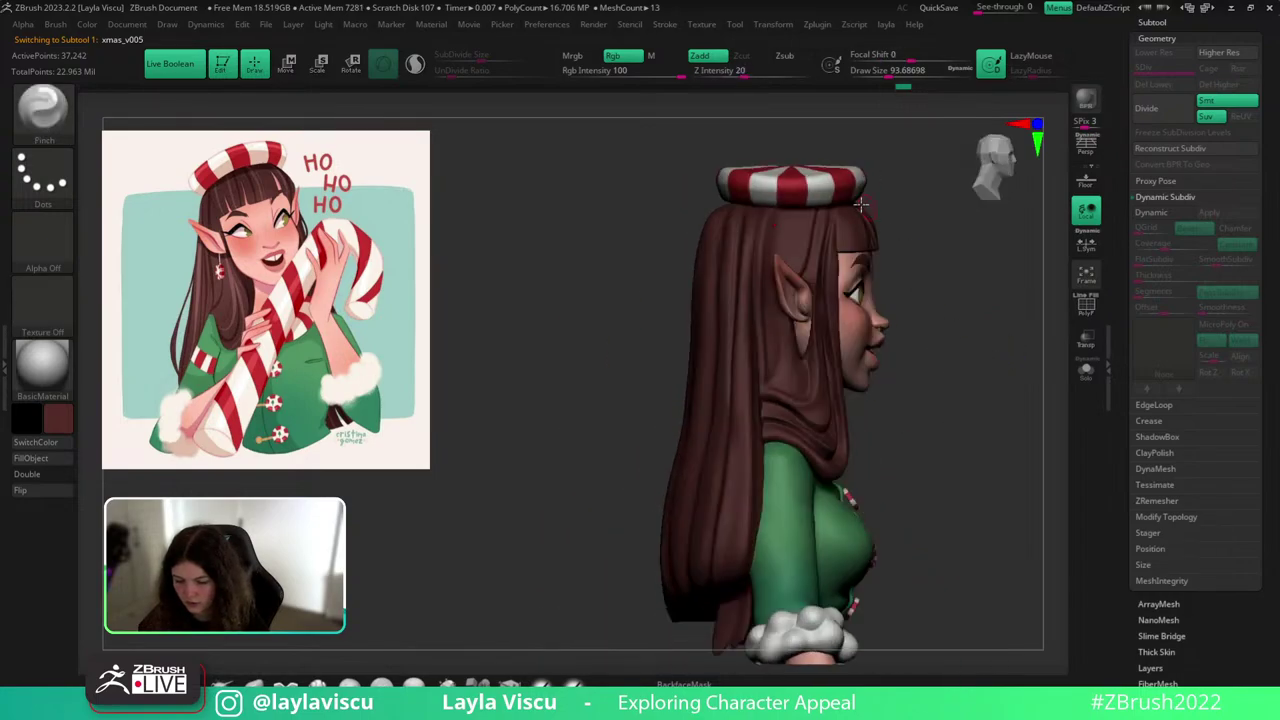
pyautogui.keyDown('alt'); pyautogui.click(800, 187); pyautogui.keyUp('alt')
pyautogui.press('w')
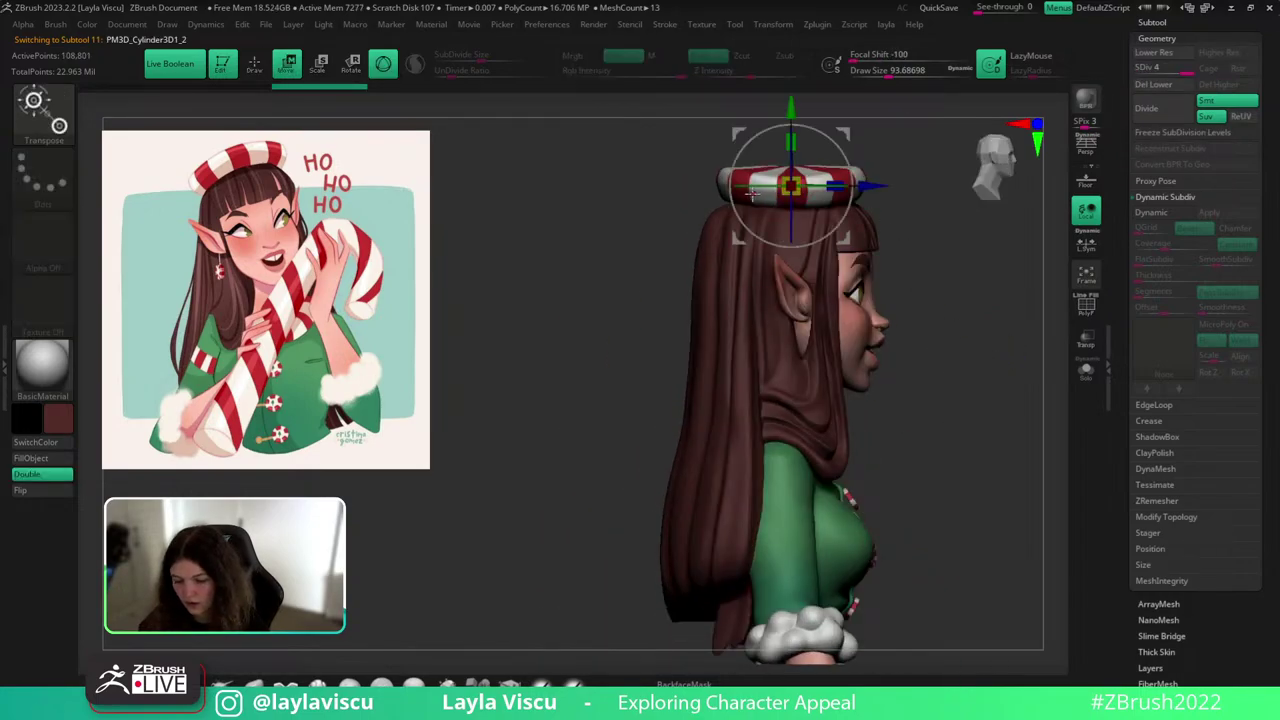
pyautogui.moveTo(803, 196); pyautogui.dragTo(805, 199)
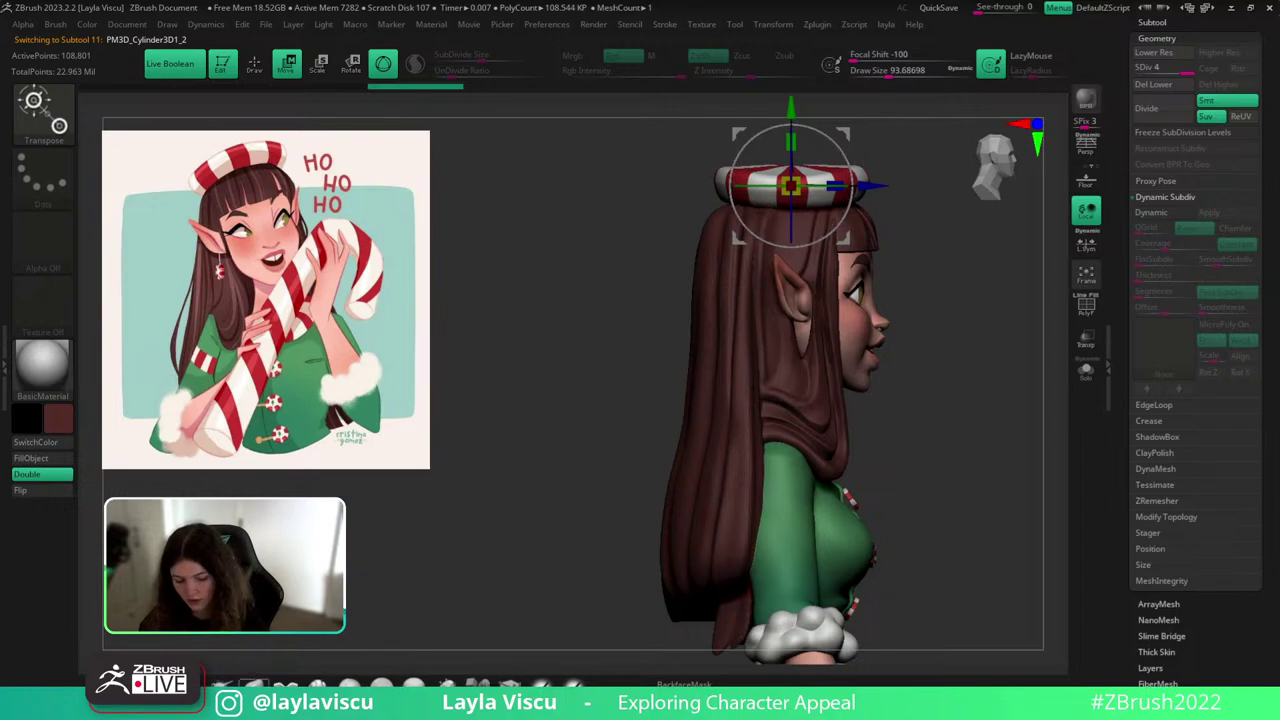
# Refine the striped hat's scale from a three-quarter view and check the character from the front.
pyautogui.press('q')
pyautogui.keyDown('alt'); pyautogui.moveTo(928, 387); pyautogui.dragTo(930, 345); pyautogui.keyUp('alt')
pyautogui.moveTo(930, 345); pyautogui.dragTo(788, 384)
pyautogui.keyDown('ctrl'); pyautogui.moveTo(952, 272); pyautogui.dragTo(959, 321, button='right'); pyautogui.keyUp('ctrl')
pyautogui.moveTo(985, 329); pyautogui.dragTo(1007, 312)
pyautogui.press('w')
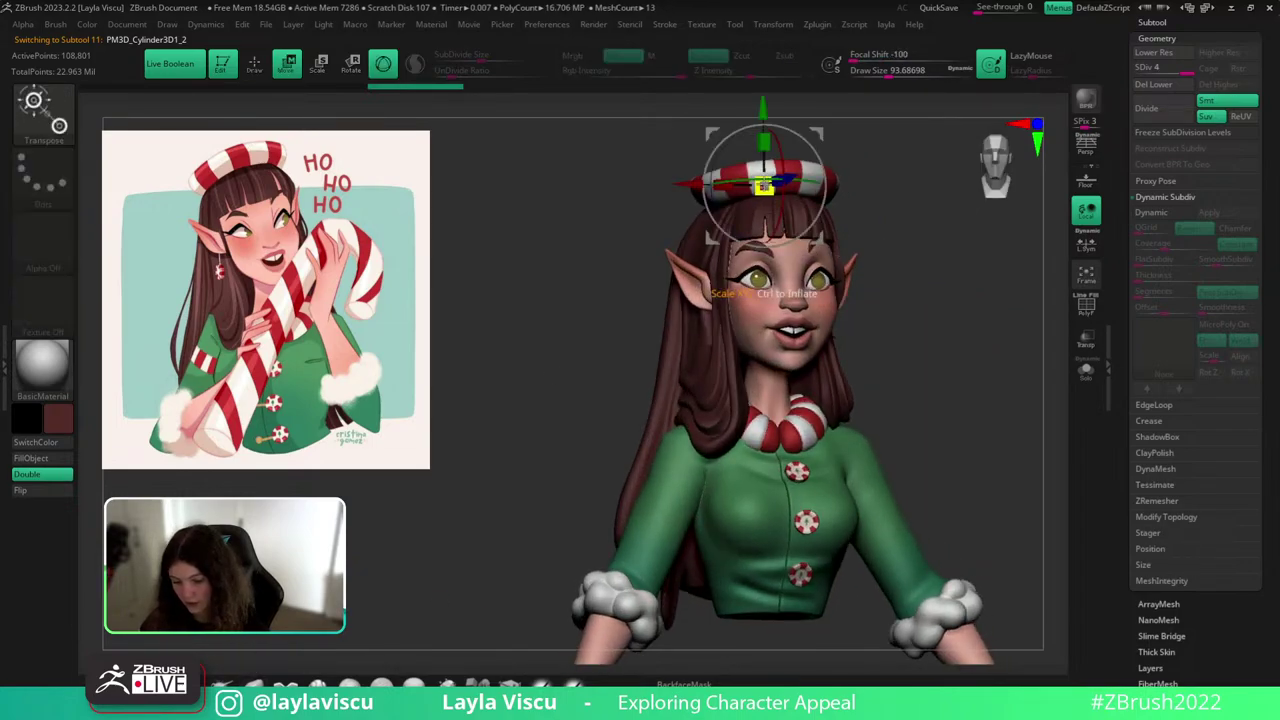
pyautogui.press('q')
pyautogui.moveTo(1031, 384)
pyautogui.keyDown('shift'); pyautogui.mouseDown()
pyautogui.moveTo(991, 417)
pyautogui.moveTo(936, 375)
pyautogui.mouseUp(); pyautogui.keyUp('shift')
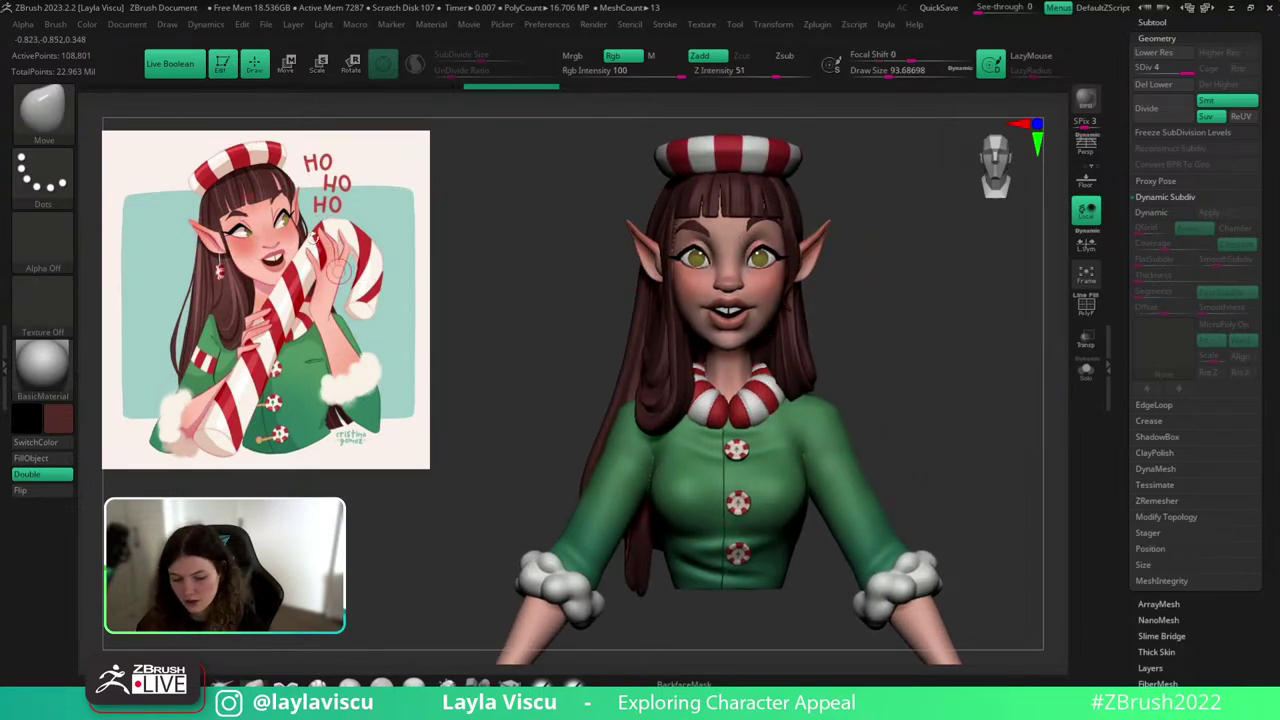
# Select the fluffy white sleeve cuffs and try adjusting them with the gizmo from front and side.
pyautogui.keyDown('alt'); pyautogui.moveTo(901, 409); pyautogui.dragTo(914, 384); pyautogui.keyUp('alt')
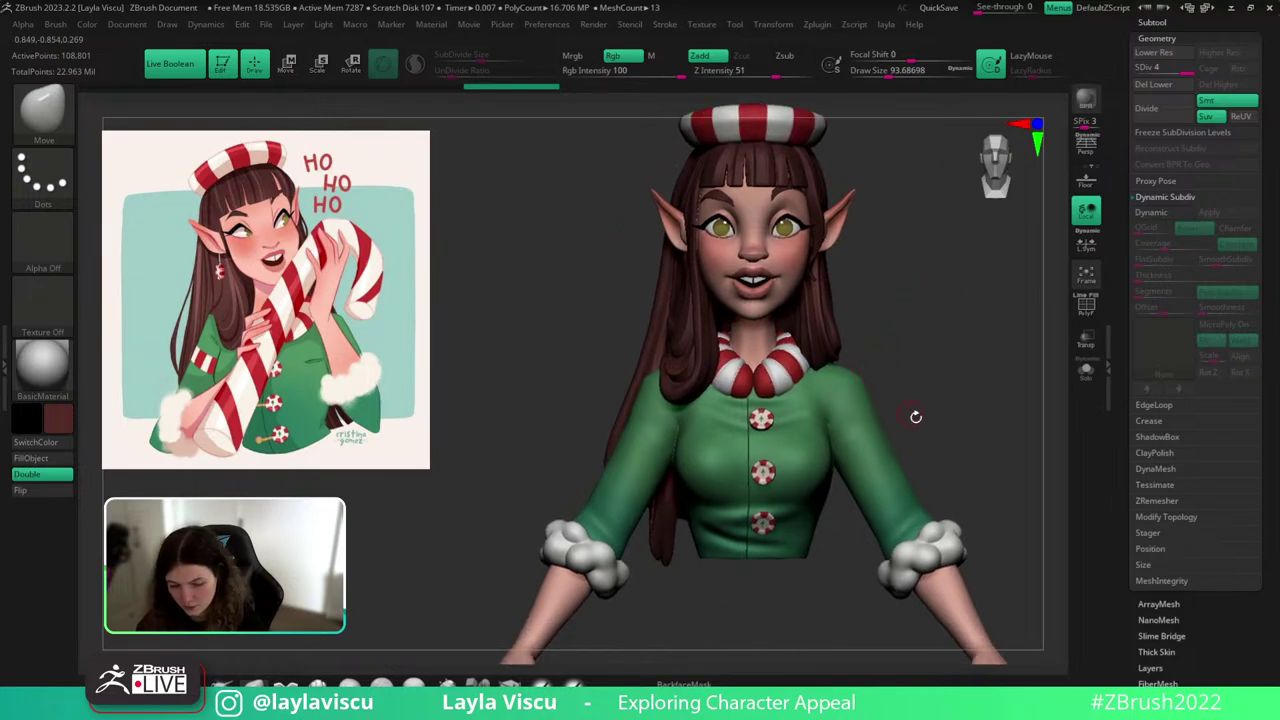
pyautogui.keyDown('alt'); pyautogui.click(810, 461); pyautogui.keyUp('alt')
pyautogui.moveTo(936, 433)
pyautogui.mouseDown()
pyautogui.moveTo(920, 431)
pyautogui.moveTo(983, 409)
pyautogui.moveTo(968, 414)
pyautogui.moveTo(989, 443)
pyautogui.mouseUp()
pyautogui.keyDown('alt'); pyautogui.click(924, 546); pyautogui.keyUp('alt')
pyautogui.keyDown('alt'); pyautogui.moveTo(1000, 522); pyautogui.dragTo(944, 404); pyautogui.keyUp('alt')
pyautogui.keyDown('ctrl'); pyautogui.moveTo(906, 464); pyautogui.dragTo(895, 507, button='right'); pyautogui.keyUp('ctrl')
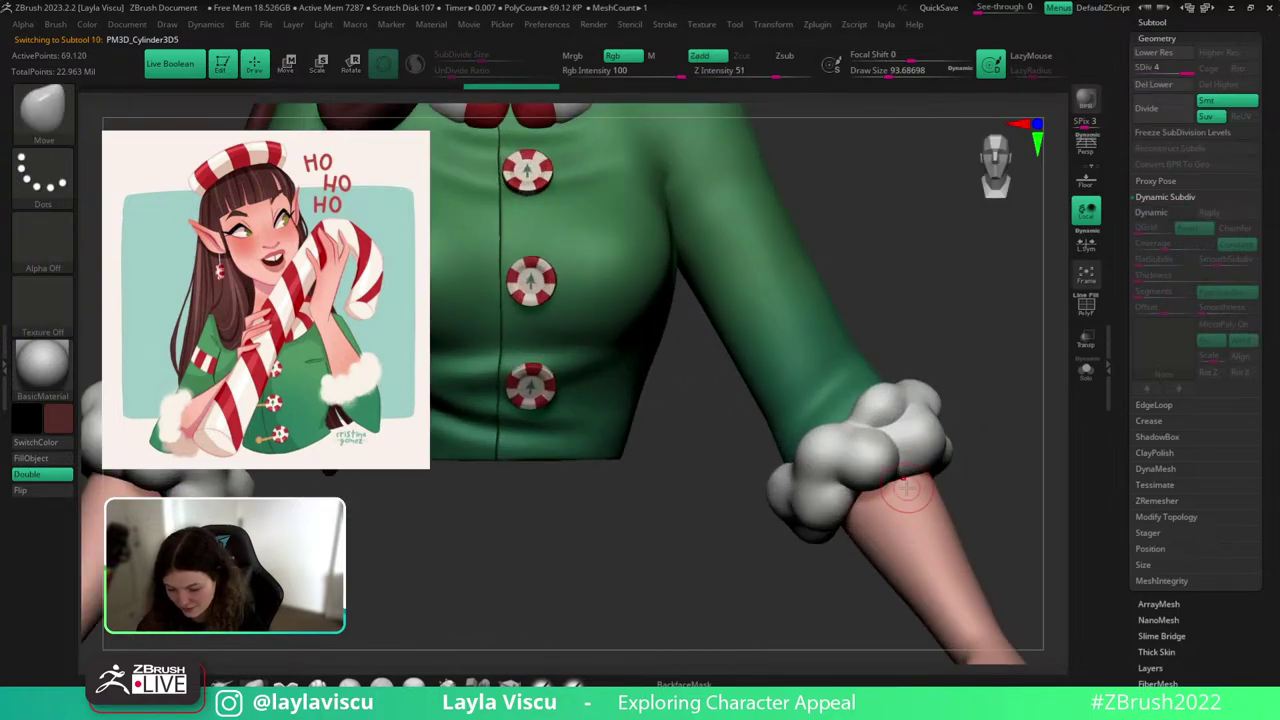
pyautogui.press('w')
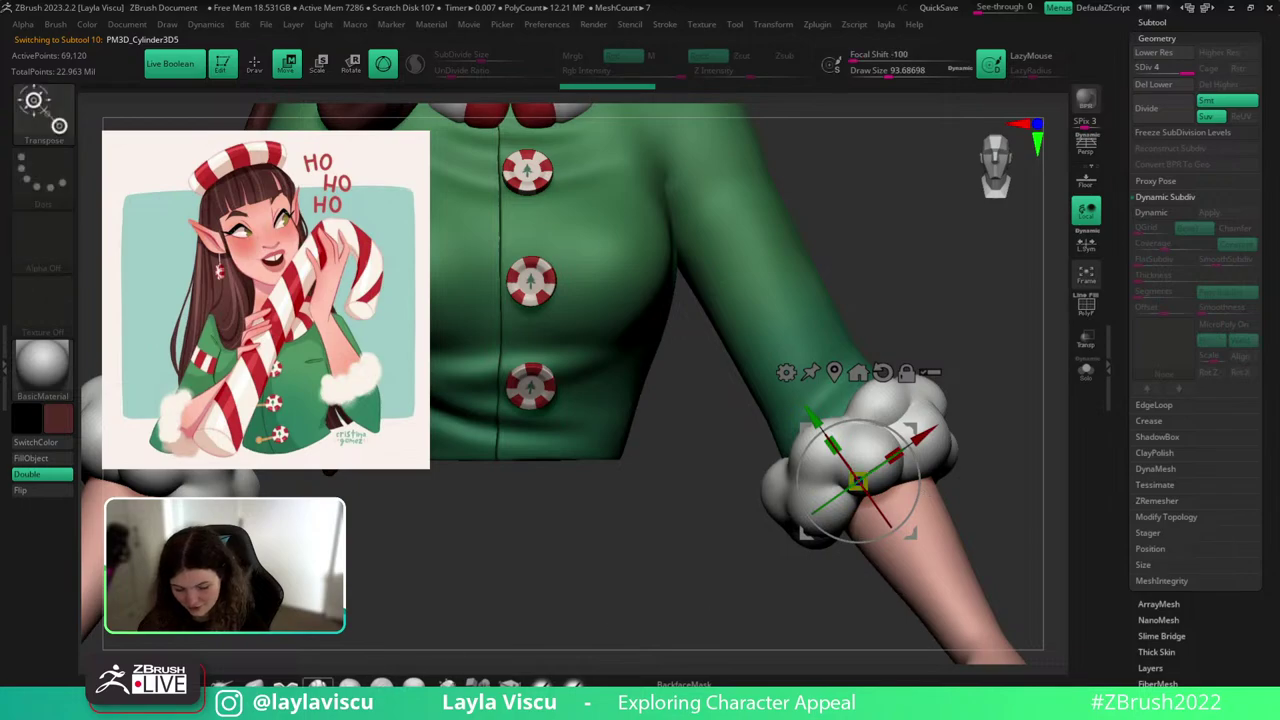
pyautogui.press('q')
pyautogui.moveTo(756, 497)
pyautogui.keyDown('ctrl'); pyautogui.mouseDown(button='right')
pyautogui.moveTo(811, 525)
pyautogui.moveTo(896, 520)
pyautogui.mouseUp(button='right'); pyautogui.keyUp('ctrl')
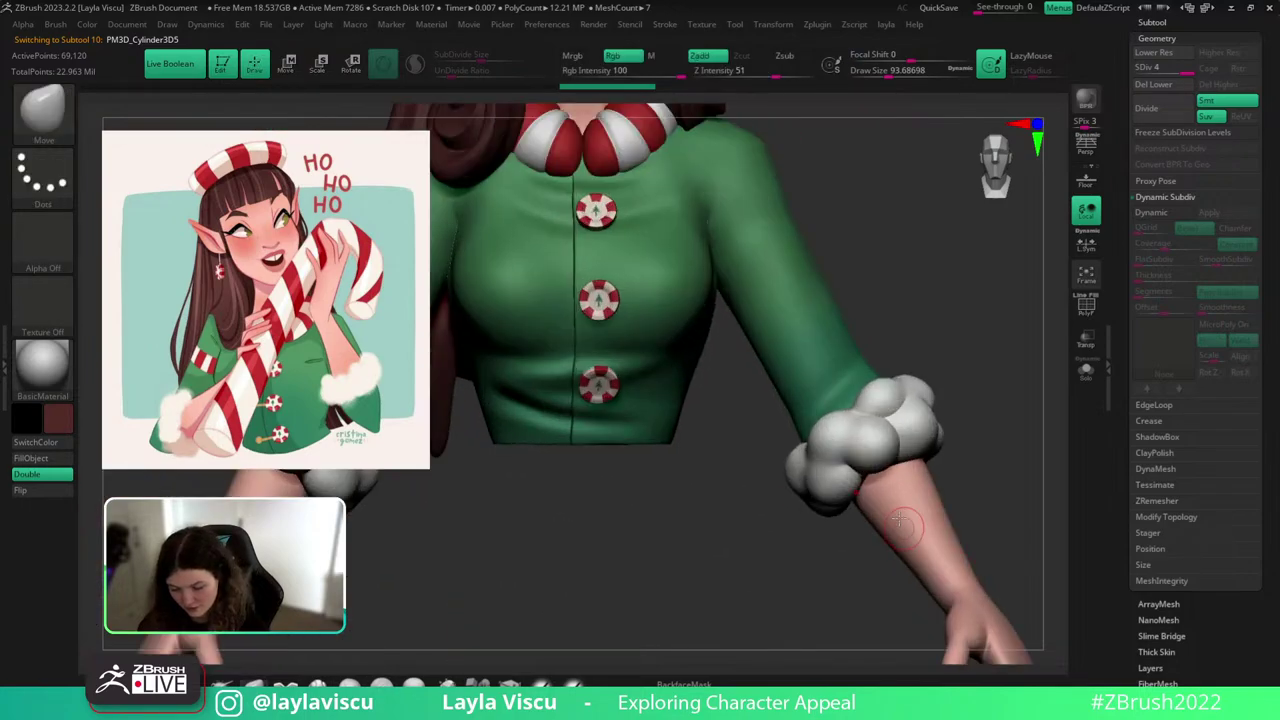
pyautogui.press('w')
pyautogui.moveTo(920, 415); pyautogui.dragTo(851, 348, button='right')
pyautogui.keyDown('alt'); pyautogui.click(841, 352); pyautogui.keyUp('alt')
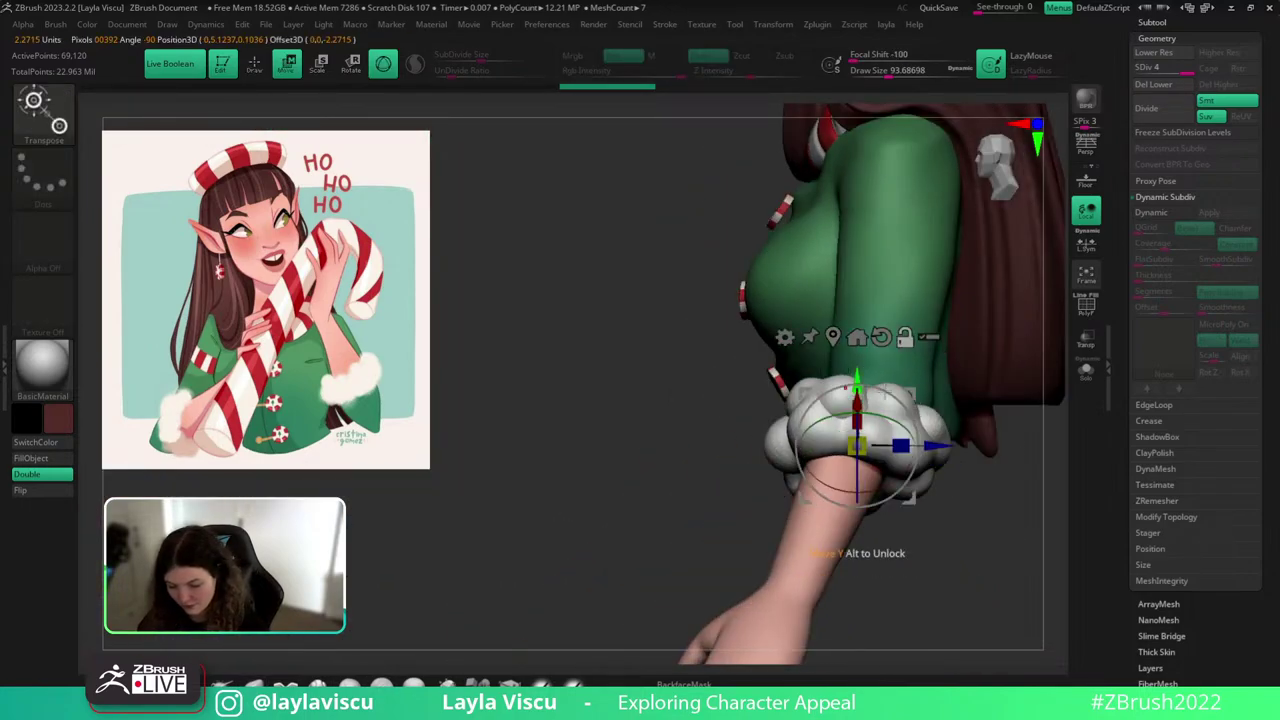
# Recentre the gizmo on one cuff, undo the trial adjustment and turn on local symmetry for the cuffs.
pyautogui.moveTo(740, 540); pyautogui.dragTo(943, 594, button='right')
pyautogui.keyDown('alt'); pyautogui.moveTo(1025, 399); pyautogui.dragTo(794, 382, button='right'); pyautogui.keyUp('alt')
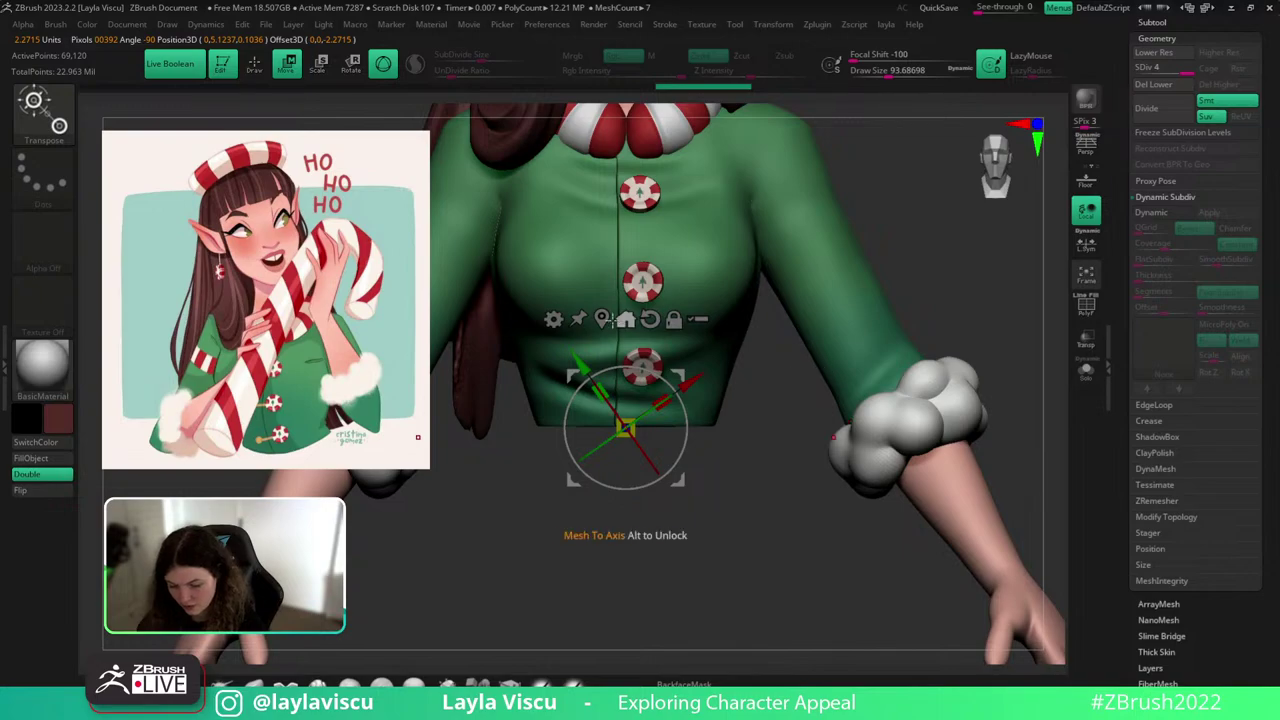
pyautogui.click(608, 321)
pyautogui.moveTo(921, 430); pyautogui.dragTo(905, 429)
pyautogui.hotkey('ctrl', 'z')
pyautogui.click(1088, 245)
pyautogui.hotkey('ctrl', 'z')
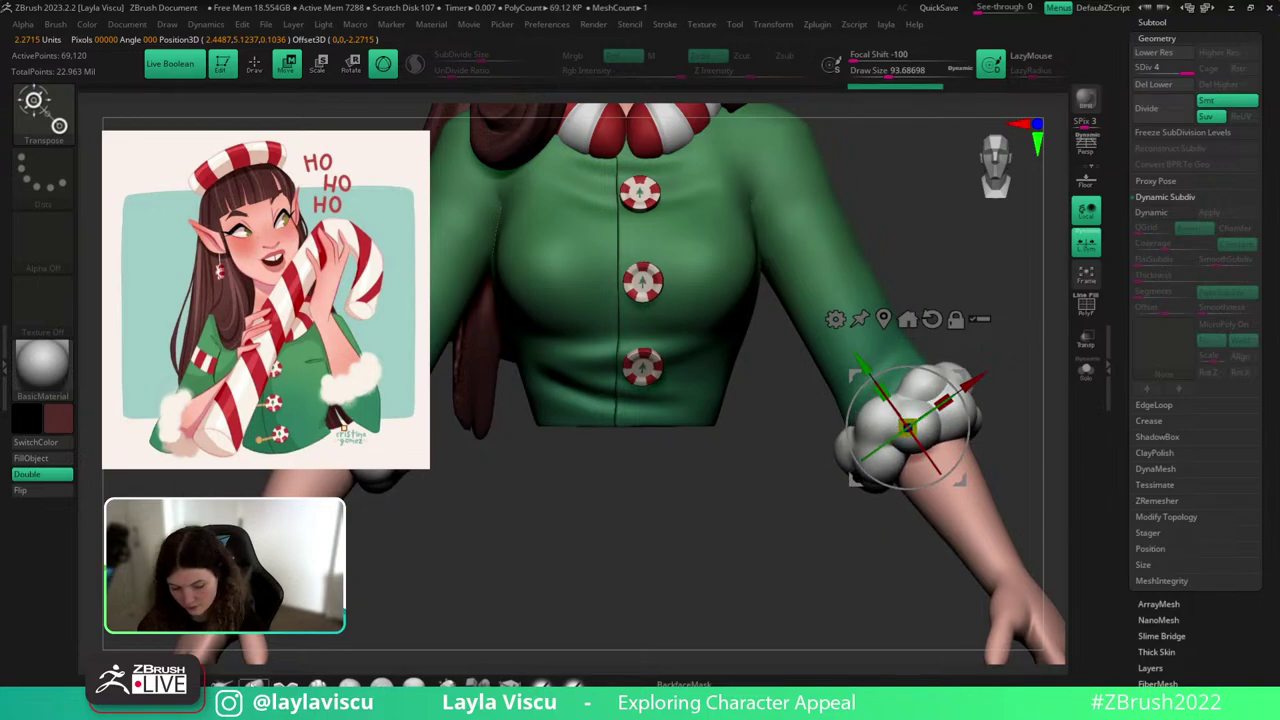
pyautogui.press('q')
# Examine the whole character with its sleeve cuffs from the side and the front.
pyautogui.keyDown('ctrl'); pyautogui.moveTo(640, 560); pyautogui.dragTo(614, 483, button='right'); pyautogui.keyUp('ctrl')
pyautogui.moveTo(786, 491)
pyautogui.mouseDown(button='right')
pyautogui.moveTo(786, 563)
pyautogui.moveTo(680, 554)
pyautogui.moveTo(705, 512)
pyautogui.moveTo(820, 506)
pyautogui.moveTo(1009, 400)
pyautogui.moveTo(957, 460)
pyautogui.mouseUp(button='right')
pyautogui.moveTo(772, 558); pyautogui.dragTo(878, 568, button='right')
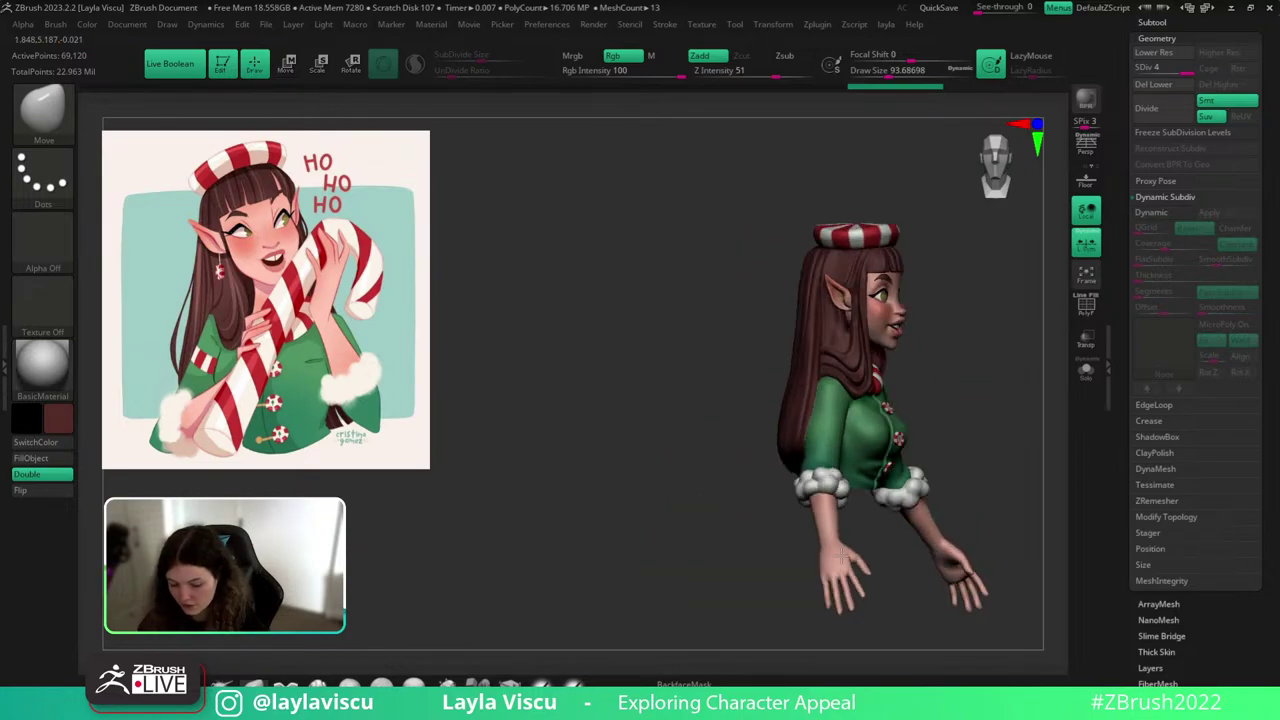
pyautogui.moveTo(889, 614)
pyautogui.mouseDown(button='right')
pyautogui.moveTo(857, 657)
pyautogui.moveTo(845, 633)
pyautogui.moveTo(975, 450)
pyautogui.moveTo(1035, 333)
pyautogui.moveTo(920, 419)
pyautogui.mouseUp(button='right')
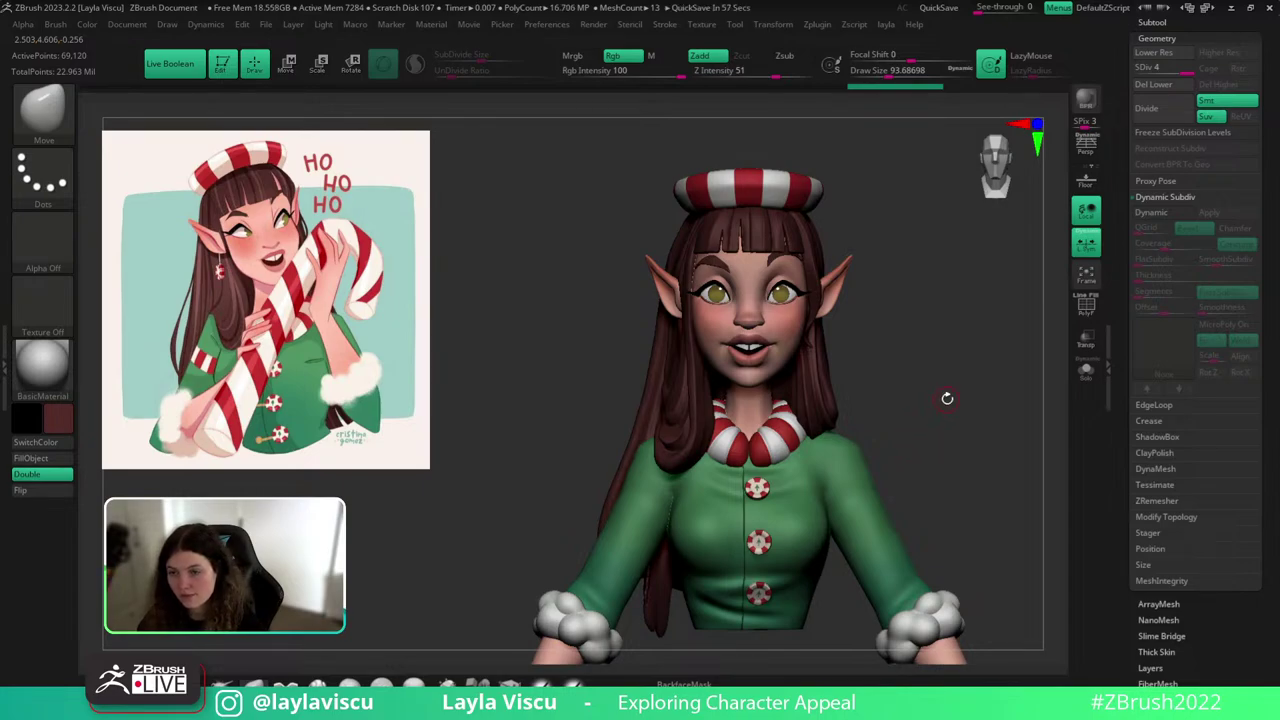
pyautogui.keyDown('ctrl'); pyautogui.moveTo(774, 349); pyautogui.dragTo(820, 320, button='right'); pyautogui.keyUp('ctrl')
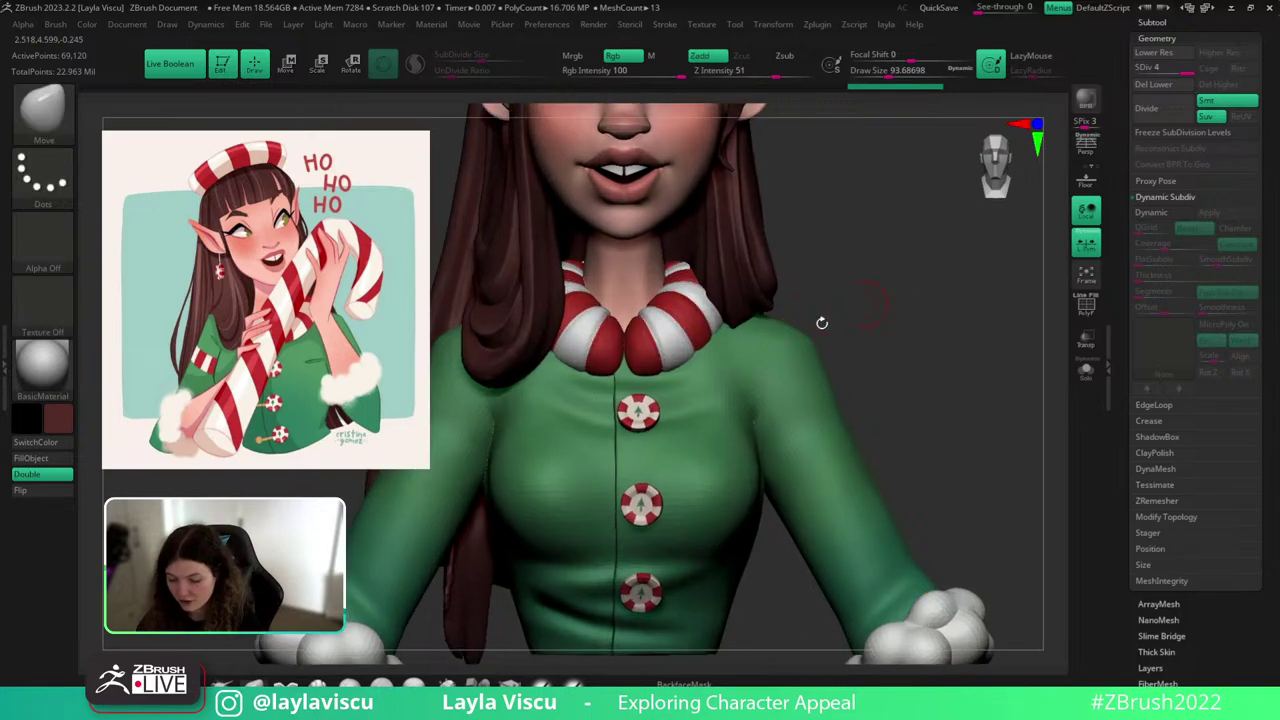
# Select the head, enable backface masking for the Move brush at draw size about 104, and try reshaping the lower eyelid.
pyautogui.keyDown('alt'); pyautogui.moveTo(816, 188); pyautogui.dragTo(910, 378, button='right'); pyautogui.keyUp('alt')
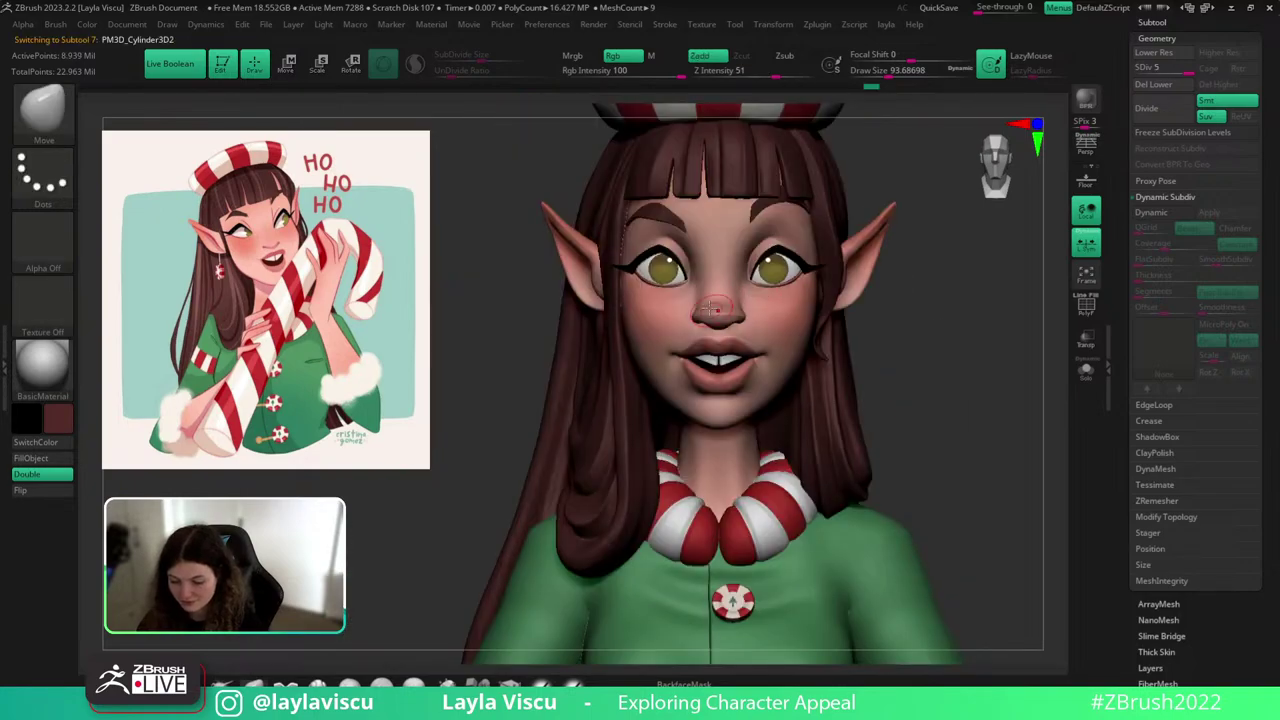
pyautogui.keyDown('ctrl'); pyautogui.moveTo(714, 308); pyautogui.dragTo(737, 305, button='right'); pyautogui.keyUp('ctrl')
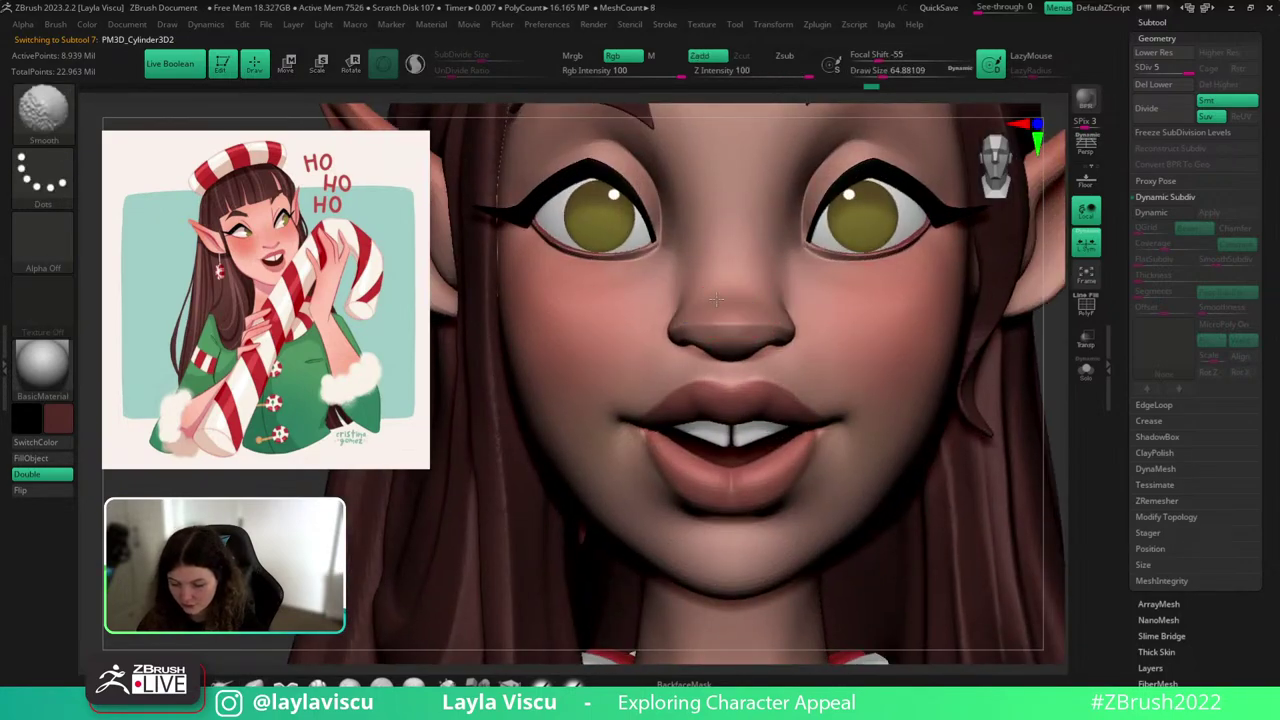
pyautogui.keyDown('ctrl'); pyautogui.moveTo(734, 303); pyautogui.dragTo(730, 180, button='right'); pyautogui.keyUp('ctrl')
pyautogui.moveTo(879, 320)
pyautogui.keyDown('ctrl'); pyautogui.mouseDown(button='right')
pyautogui.moveTo(880, 397)
pyautogui.moveTo(760, 465)
pyautogui.mouseUp(button='right'); pyautogui.keyUp('ctrl')
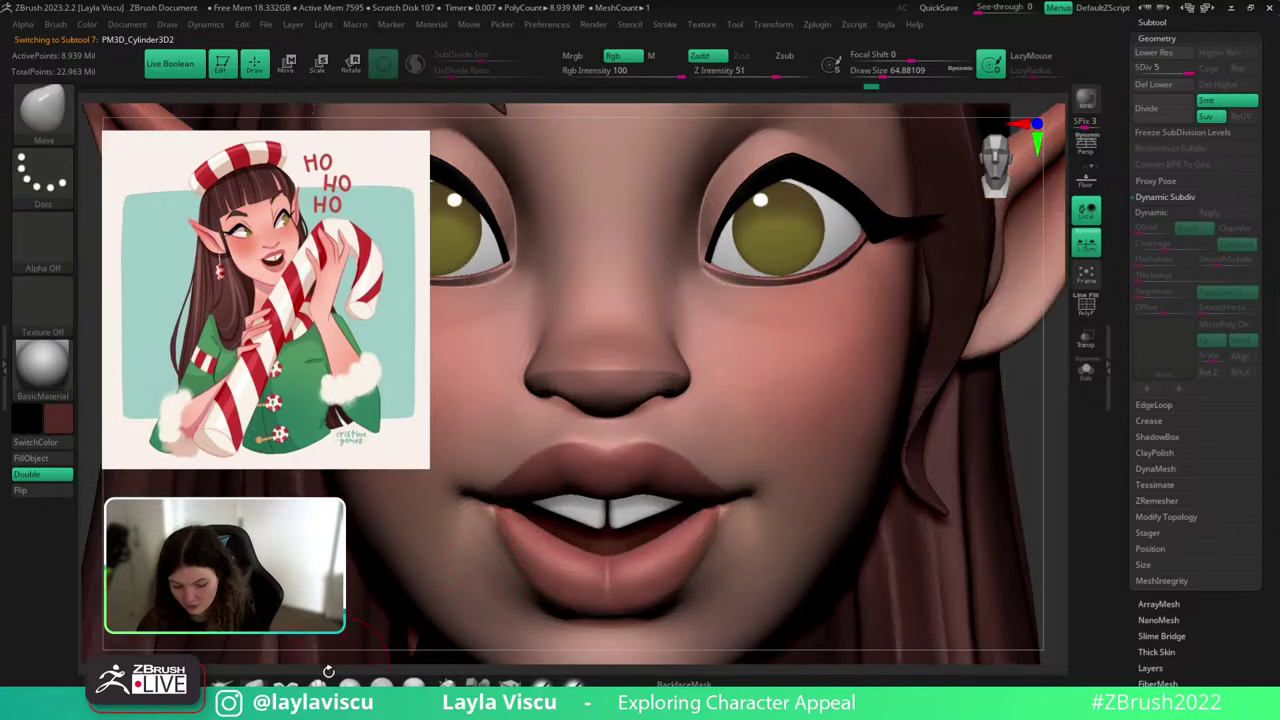
pyautogui.click(685, 684)
pyautogui.press('s')
pyautogui.moveTo(791, 280)
pyautogui.mouseDown()
pyautogui.moveTo(758, 290)
pyautogui.moveTo(856, 254)
pyautogui.moveTo(812, 278)
pyautogui.moveTo(739, 282)
pyautogui.mouseUp()
pyautogui.hotkey('ctrl', 'z')
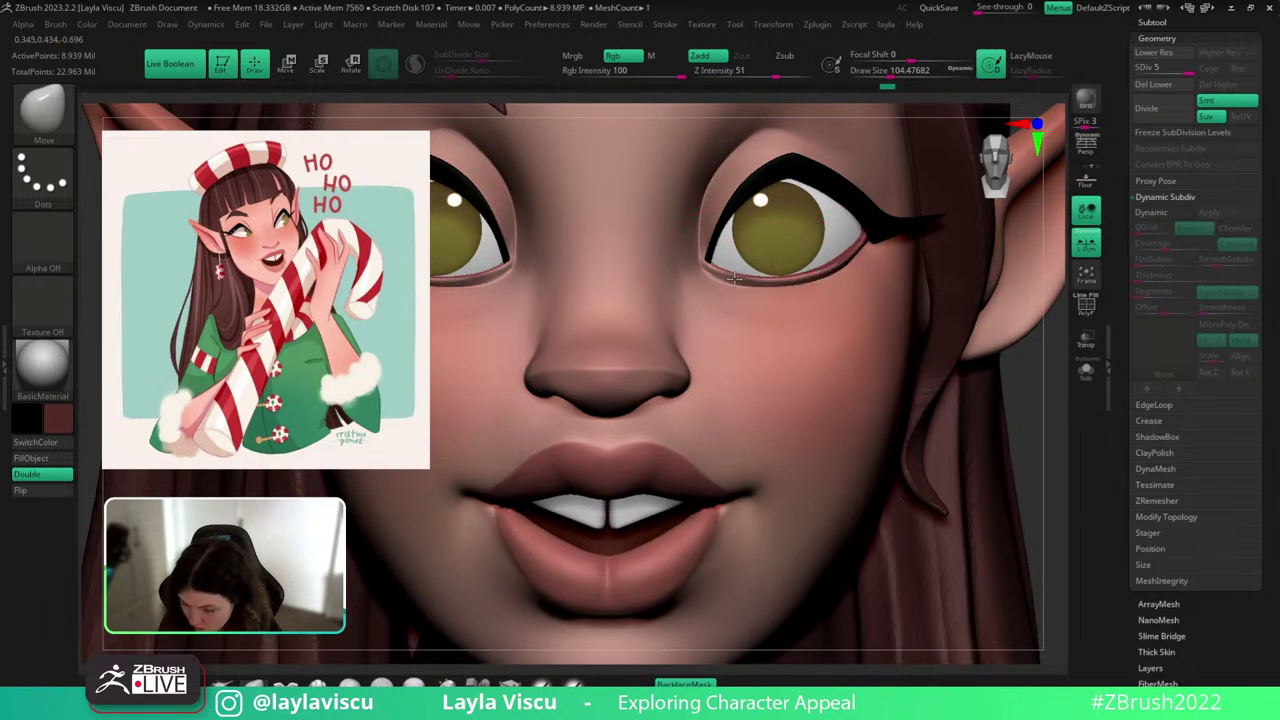
# Examine the face and full figure from the front, three-quarter and side views against the reference.
pyautogui.keyDown('ctrl'); pyautogui.moveTo(786, 303); pyautogui.dragTo(979, 357, button='right'); pyautogui.keyUp('ctrl')
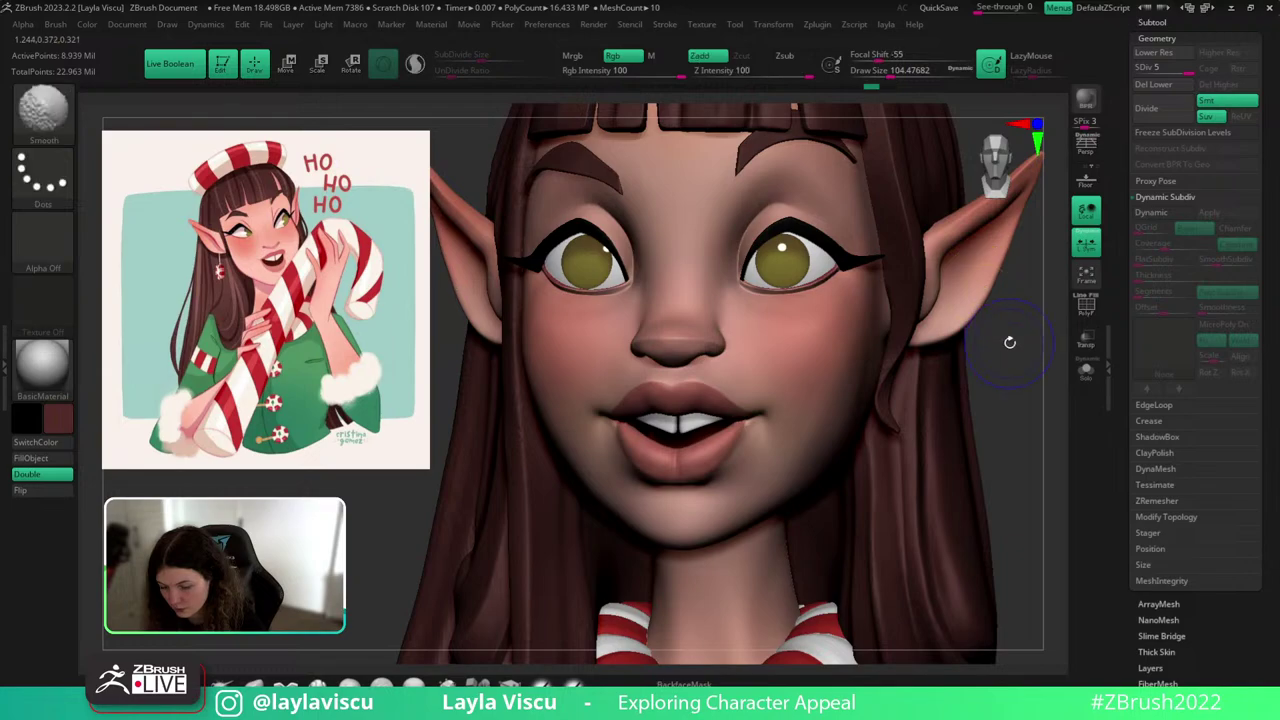
pyautogui.keyDown('shift'); pyautogui.moveTo(1010, 342); pyautogui.dragTo(1001, 412); pyautogui.keyUp('shift')
pyautogui.keyDown('alt'); pyautogui.moveTo(995, 395); pyautogui.dragTo(952, 394, button='right'); pyautogui.keyUp('alt')
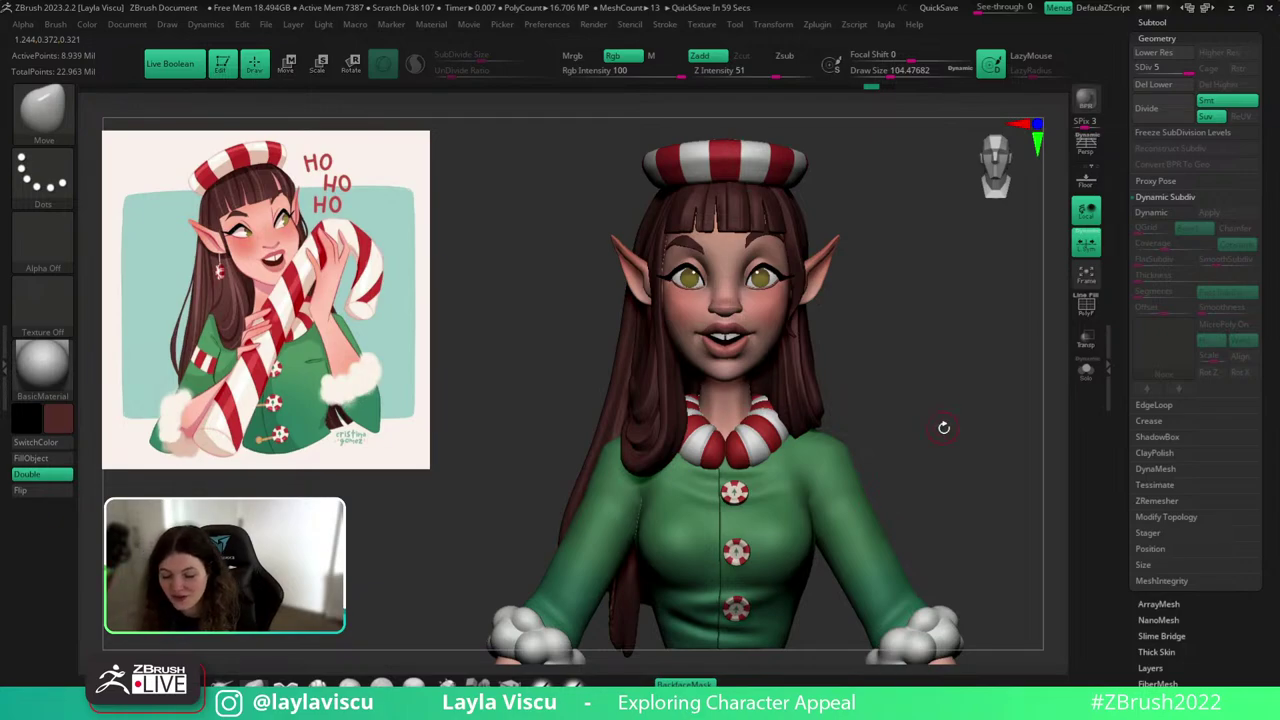
pyautogui.moveTo(944, 428); pyautogui.dragTo(933, 361)
pyautogui.press('space')
pyautogui.press('b')
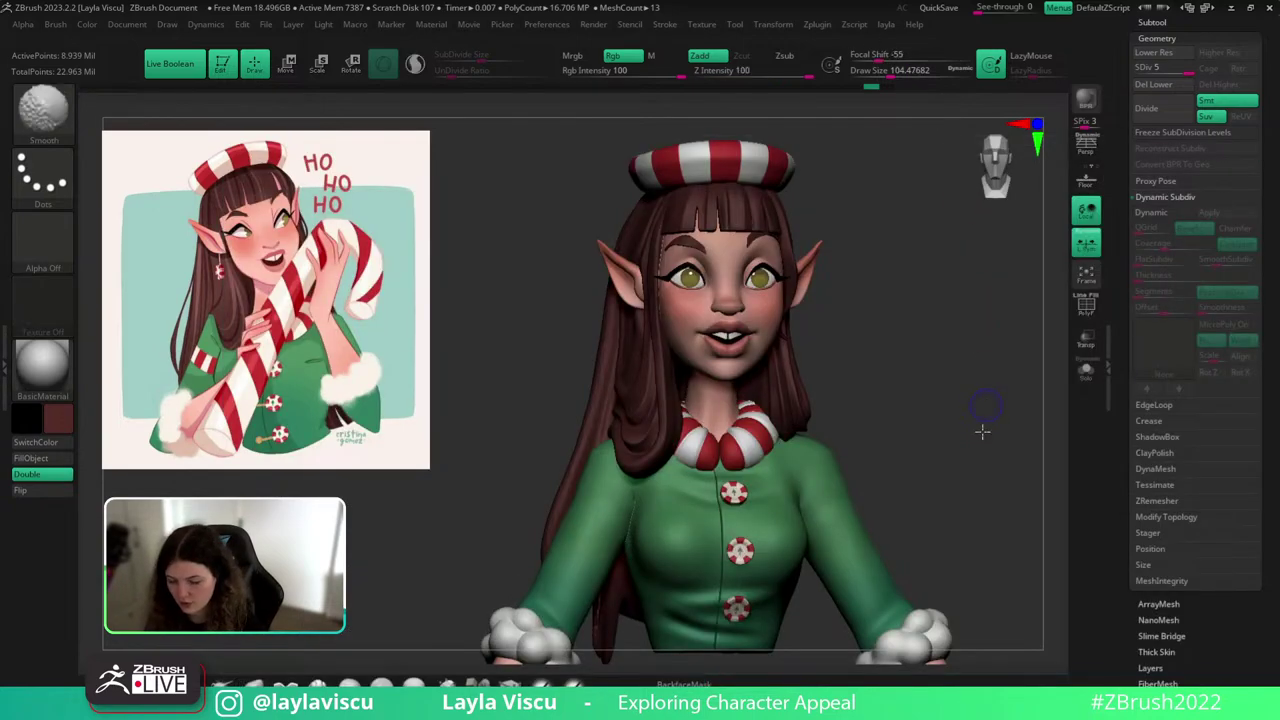
pyautogui.moveTo(983, 431); pyautogui.dragTo(954, 463)
pyautogui.keyDown('ctrl'); pyautogui.moveTo(954, 463); pyautogui.dragTo(746, 394, button='right'); pyautogui.keyUp('ctrl')
pyautogui.keyDown('alt'); pyautogui.moveTo(938, 374); pyautogui.dragTo(976, 379); pyautogui.keyUp('alt')
pyautogui.moveTo(976, 379)
pyautogui.mouseDown()
pyautogui.moveTo(988, 377)
pyautogui.moveTo(965, 378)
pyautogui.mouseUp()
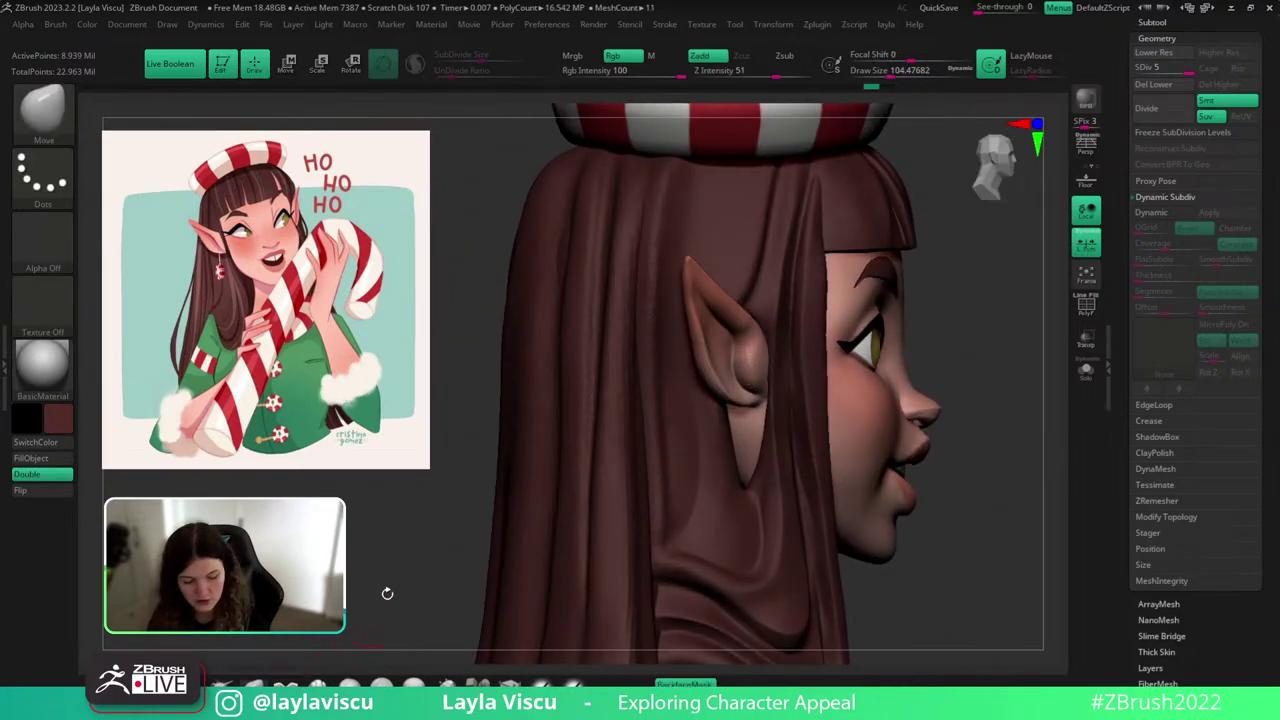
# Choose the Folly_Hair brush, select the main hair piece and isolate it.
pyautogui.press('b')
pyautogui.click(1131, 626)
pyautogui.click(1085, 378)
pyautogui.moveTo(1045, 402); pyautogui.dragTo(1020, 403)
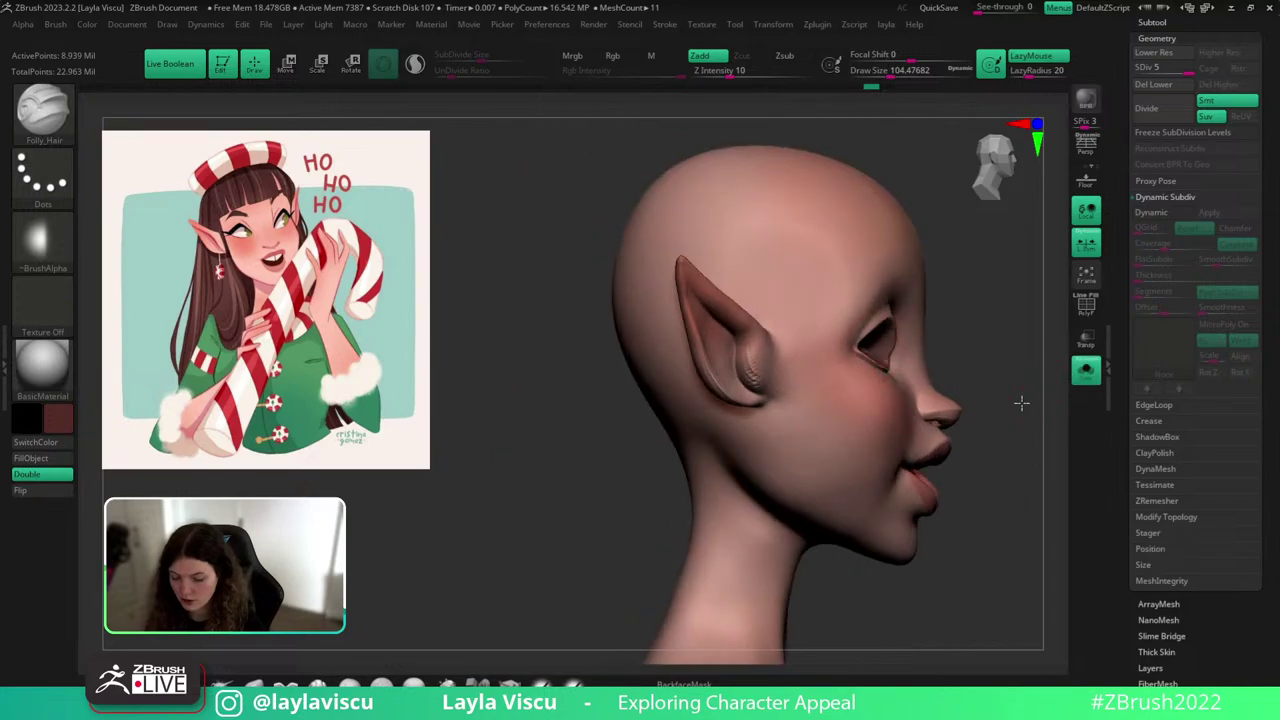
pyautogui.click(1084, 371)
pyautogui.keyDown('alt'); pyautogui.click(789, 463); pyautogui.keyUp('alt')
pyautogui.click(1090, 371)
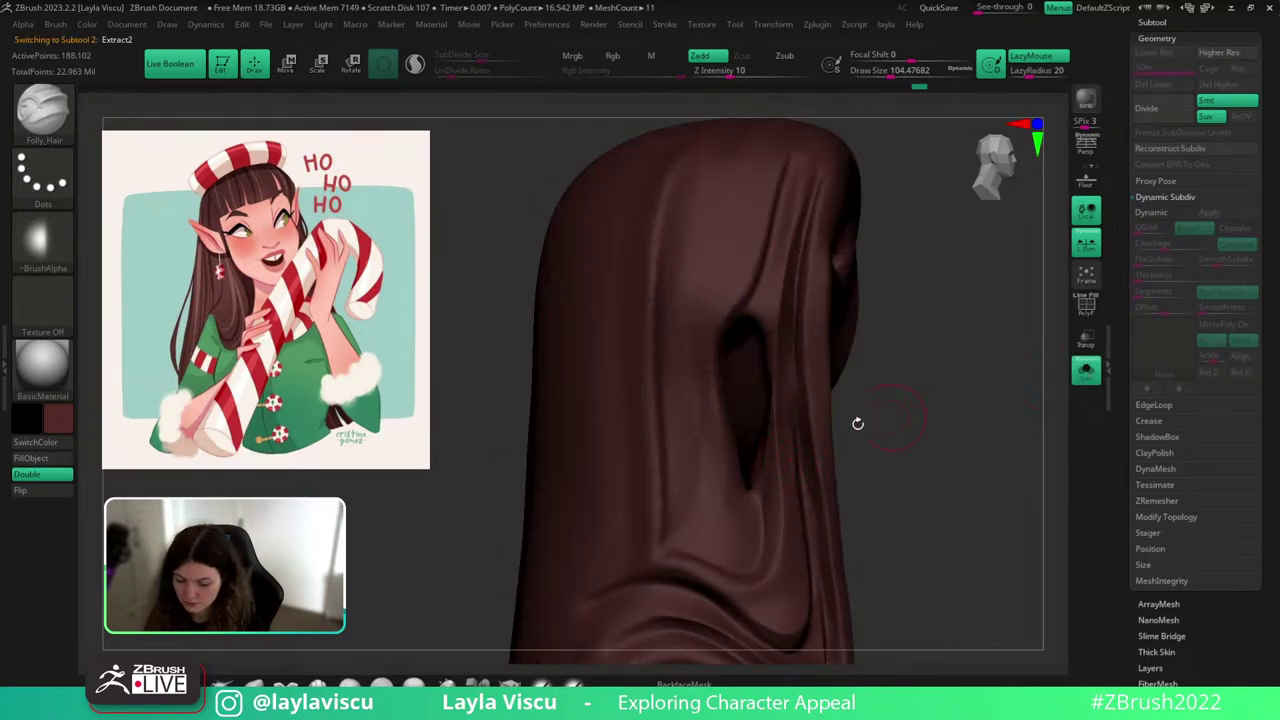
# Try carving and smoothing strands around the hair's ear opening at draw size about 90.
pyautogui.press('s')
pyautogui.click(742, 455)
pyautogui.moveTo(708, 387); pyautogui.dragTo(728, 477)
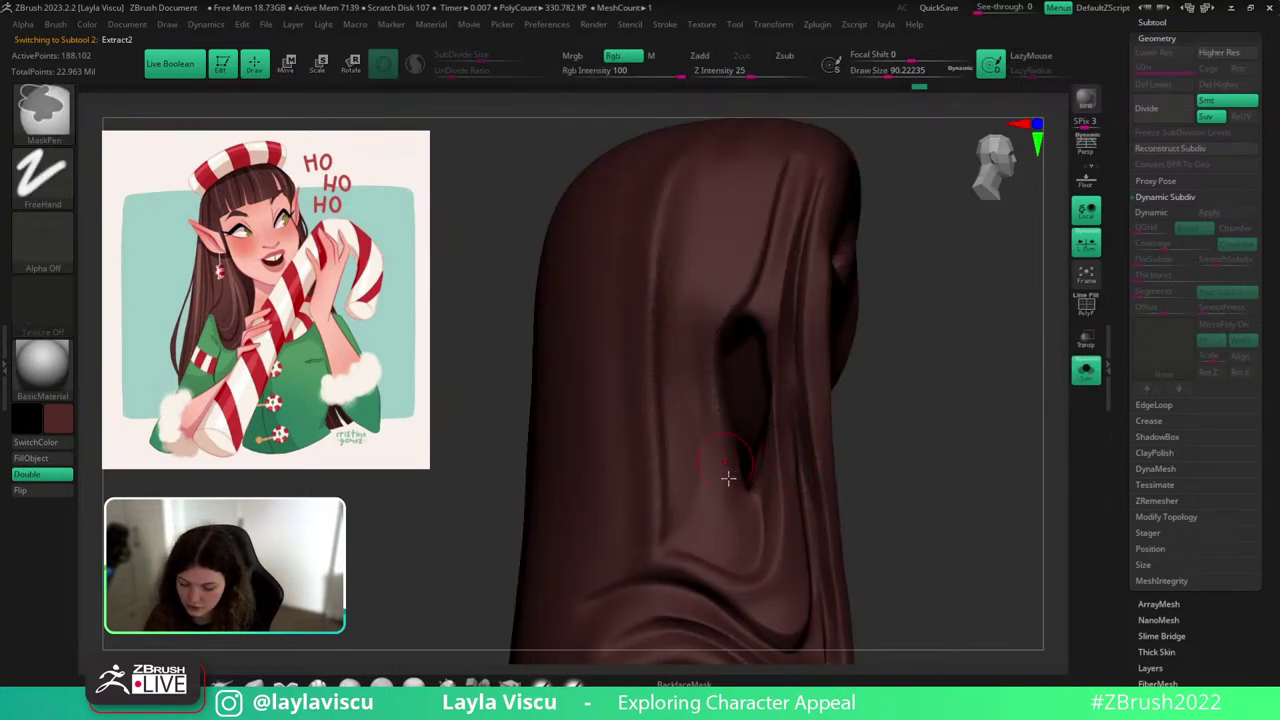
pyautogui.moveTo(720, 408); pyautogui.dragTo(726, 440)
pyautogui.keyDown('shift'); pyautogui.moveTo(775, 245); pyautogui.dragTo(745, 302); pyautogui.keyUp('shift')
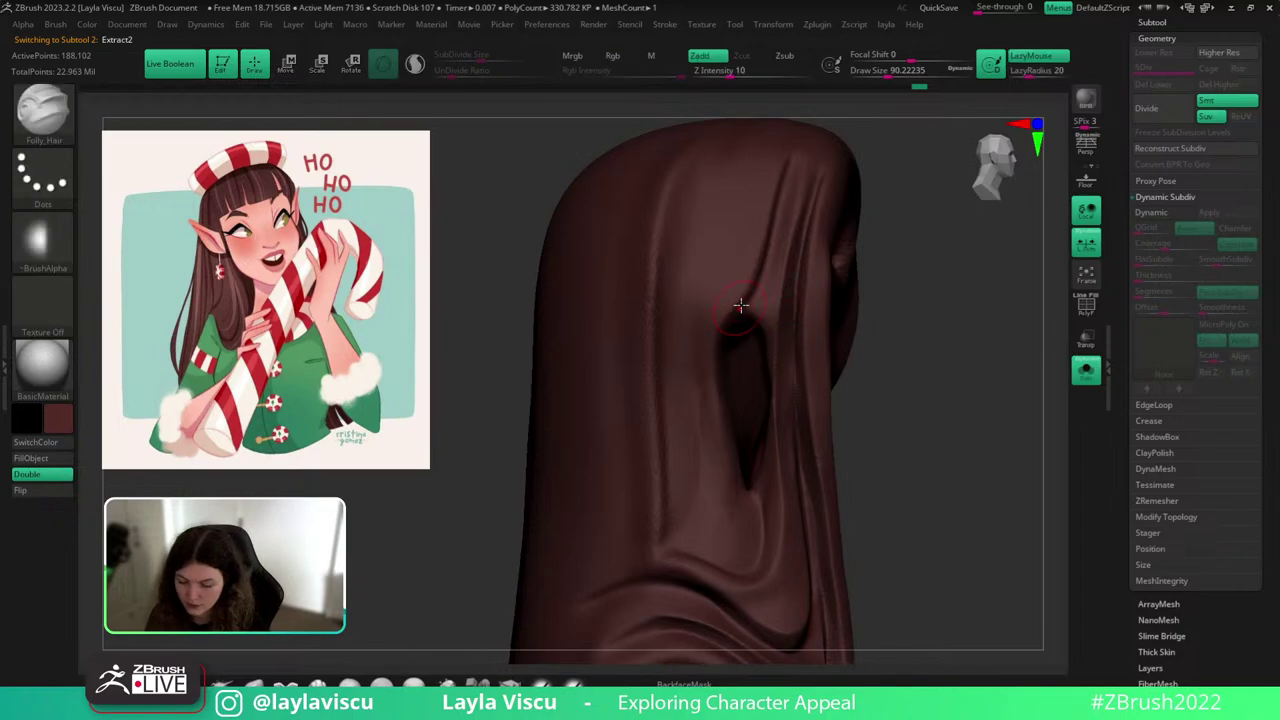
pyautogui.moveTo(720, 504); pyautogui.dragTo(722, 530)
pyautogui.hotkey('ctrl', 'z')
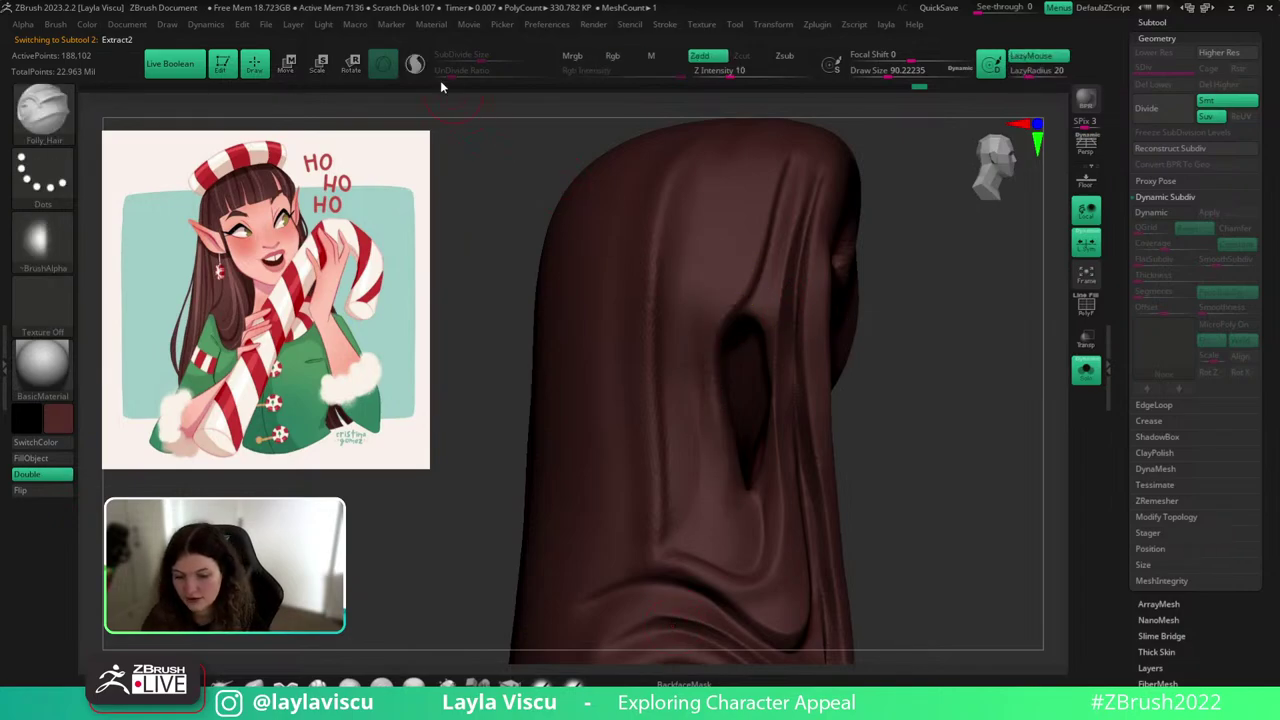
# Turn on Sculptris Pro, carve hair strand lines around the ear opening and show the whole character again.
pyautogui.click(417, 66)
pyautogui.moveTo(729, 478)
pyautogui.mouseDown()
pyautogui.moveTo(706, 349)
pyautogui.moveTo(754, 300)
pyautogui.moveTo(723, 320)
pyautogui.moveTo(726, 431)
pyautogui.mouseUp()
pyautogui.hotkey('ctrl', 'z')
pyautogui.hotkey('ctrl', 'z')
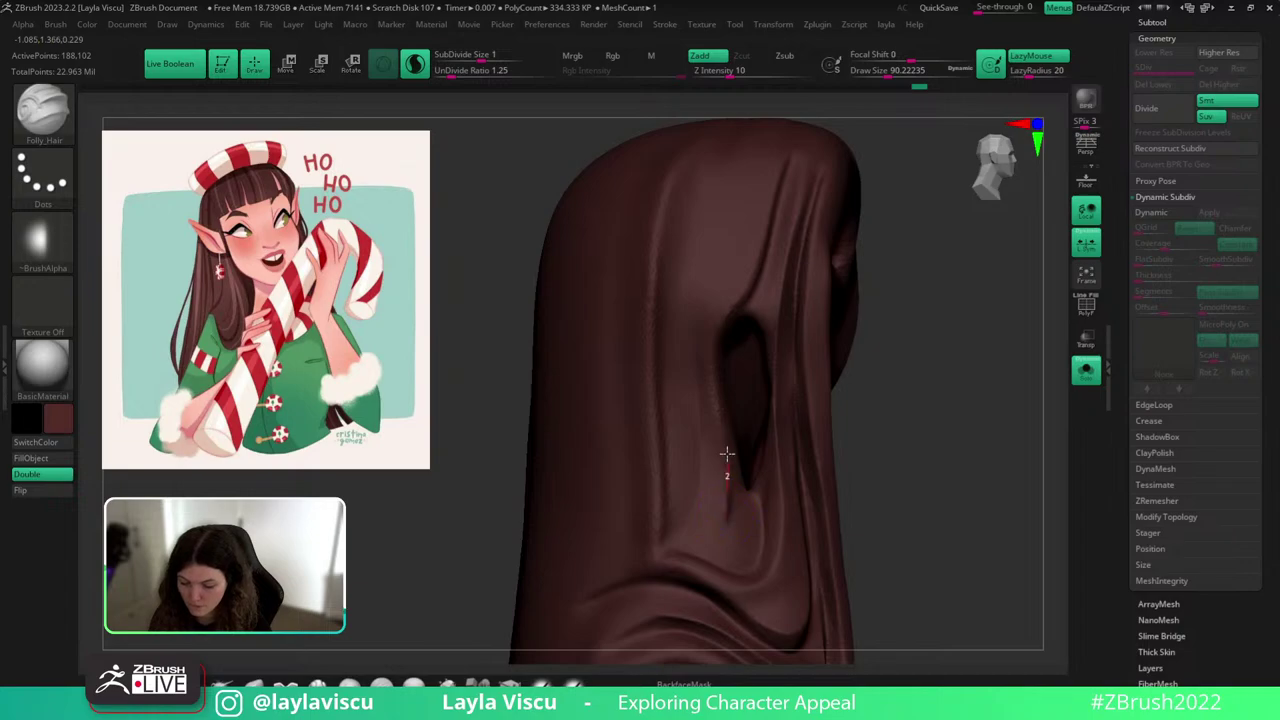
pyautogui.moveTo(717, 325); pyautogui.dragTo(740, 305)
pyautogui.click(1085, 371)
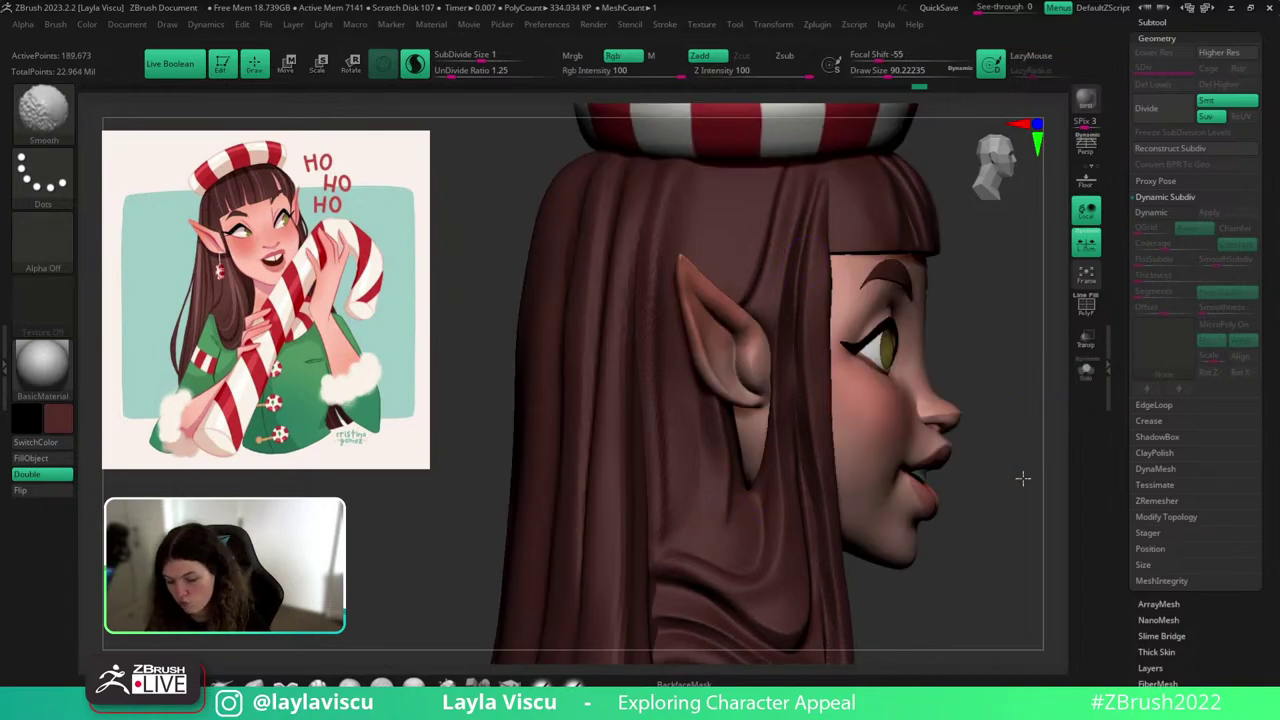
# Isolate the hair and try carving strands from the ear opening up to the crown at draw size about 104.
pyautogui.keyDown('ctrl'); pyautogui.moveTo(1023, 477); pyautogui.dragTo(1002, 400, button='right'); pyautogui.keyUp('ctrl')
pyautogui.keyDown('ctrl'); pyautogui.moveTo(846, 360); pyautogui.dragTo(926, 385, button='right'); pyautogui.keyUp('ctrl')
pyautogui.click(1085, 371)
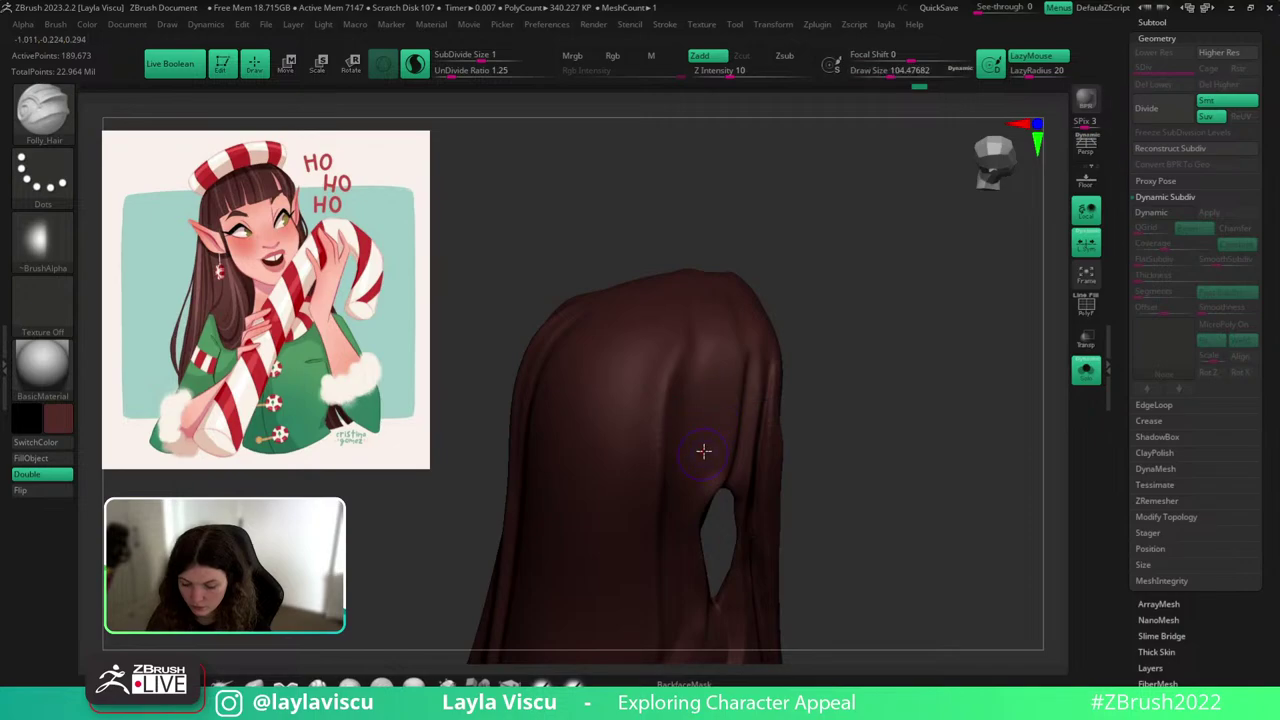
pyautogui.moveTo(704, 451); pyautogui.dragTo(717, 337)
pyautogui.moveTo(751, 217); pyautogui.dragTo(1040, 280, button='right')
pyautogui.click(1085, 371)
pyautogui.moveTo(1029, 389)
pyautogui.mouseDown(button='right')
pyautogui.moveTo(992, 356)
pyautogui.moveTo(768, 411)
pyautogui.mouseUp(button='right')
pyautogui.hotkey('ctrl', 'z')
pyautogui.click(1086, 373)
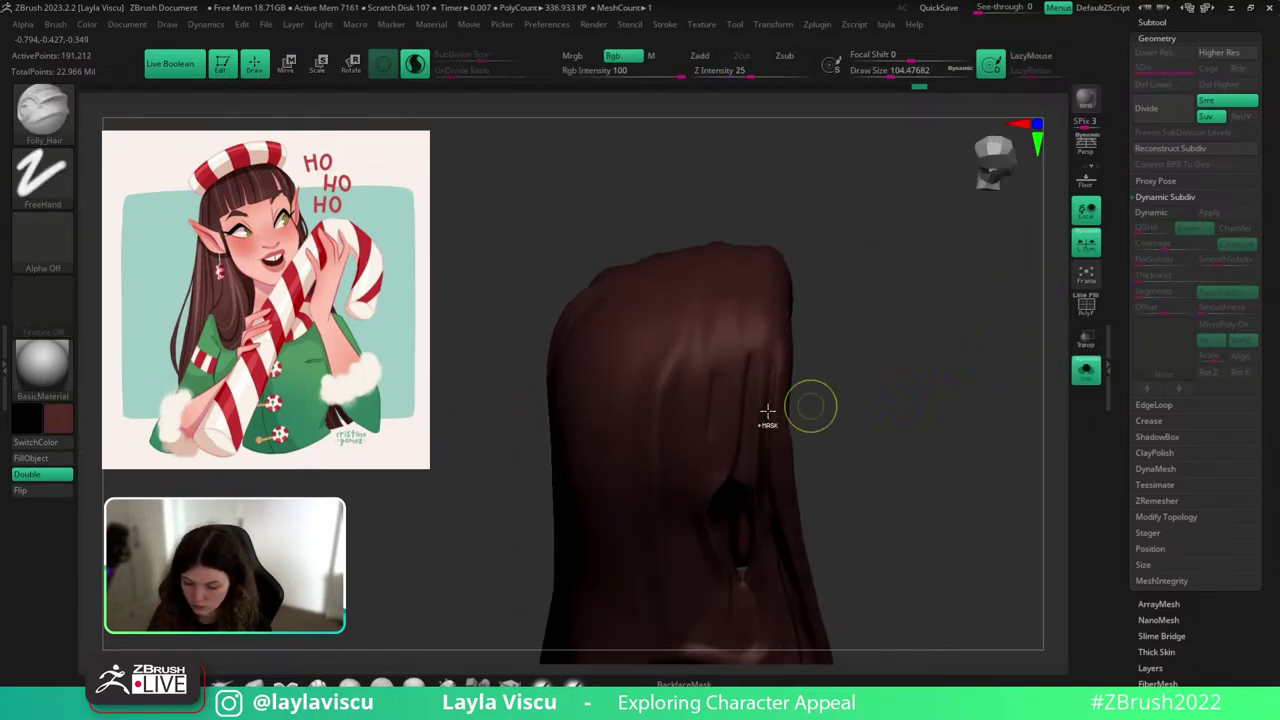
# Try adding another strand above the ear and smoothing the hair just below the hat.
pyautogui.moveTo(714, 400); pyautogui.dragTo(728, 308)
pyautogui.click(1086, 371)
pyautogui.moveTo(1017, 391)
pyautogui.mouseDown(button='right')
pyautogui.moveTo(944, 373)
pyautogui.moveTo(940, 320)
pyautogui.mouseUp(button='right')
pyautogui.moveTo(970, 389)
pyautogui.mouseDown(button='right')
pyautogui.moveTo(909, 389)
pyautogui.moveTo(920, 389)
pyautogui.moveTo(915, 450)
pyautogui.mouseUp(button='right')
pyautogui.keyDown('shift'); pyautogui.moveTo(727, 408); pyautogui.dragTo(706, 462); pyautogui.keyUp('shift')
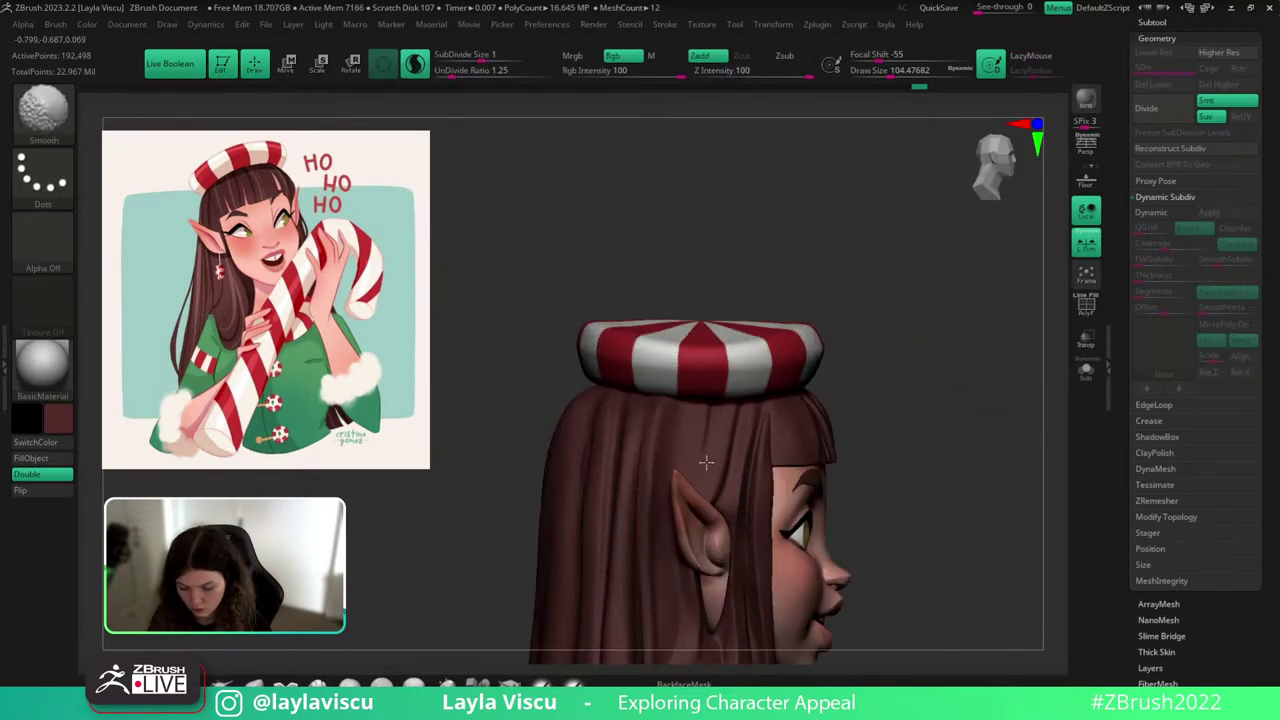
# Examine the character's hair, outfit and overall proportions from the side, front and three-quarter views.
pyautogui.keyDown('ctrl'); pyautogui.moveTo(790, 345); pyautogui.dragTo(794, 283, button='right'); pyautogui.keyUp('ctrl')
pyautogui.moveTo(968, 397)
pyautogui.mouseDown(button='right')
pyautogui.moveTo(931, 397)
pyautogui.moveTo(934, 338)
pyautogui.mouseUp(button='right')
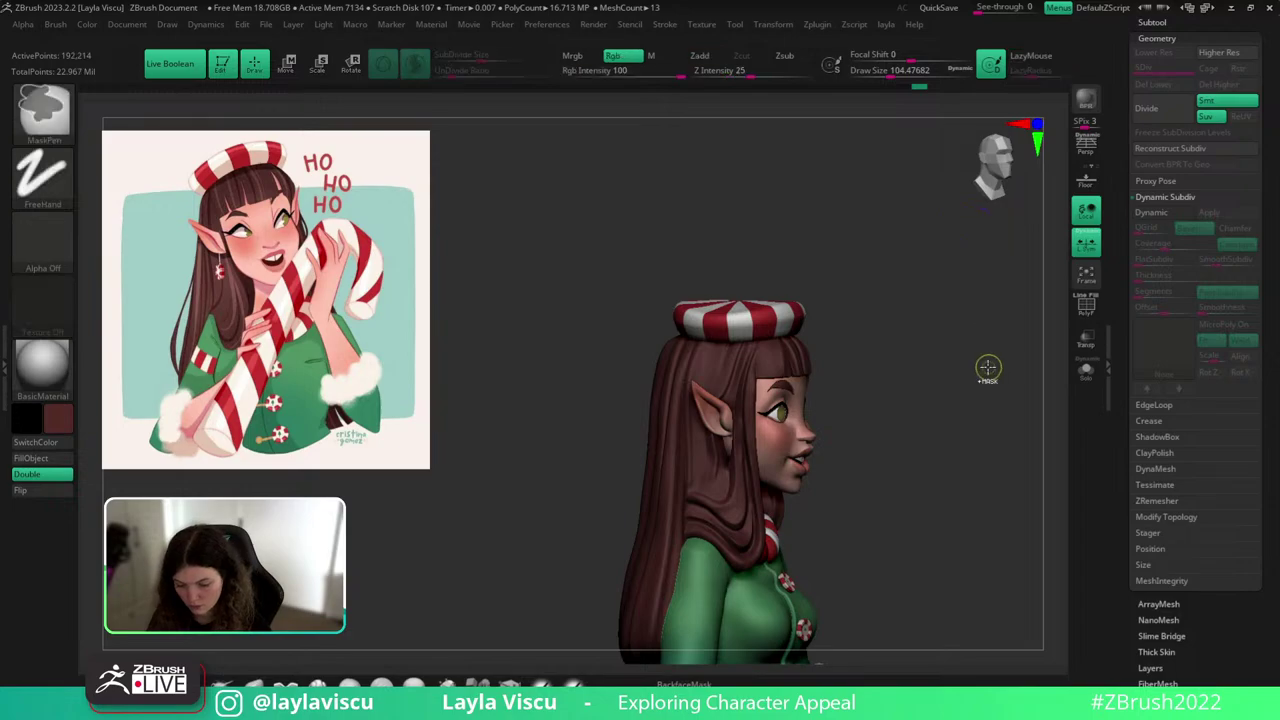
pyautogui.moveTo(988, 366)
pyautogui.keyDown('shift'); pyautogui.mouseDown(button='right')
pyautogui.moveTo(987, 396)
pyautogui.moveTo(988, 330)
pyautogui.mouseUp(button='right'); pyautogui.keyUp('shift')
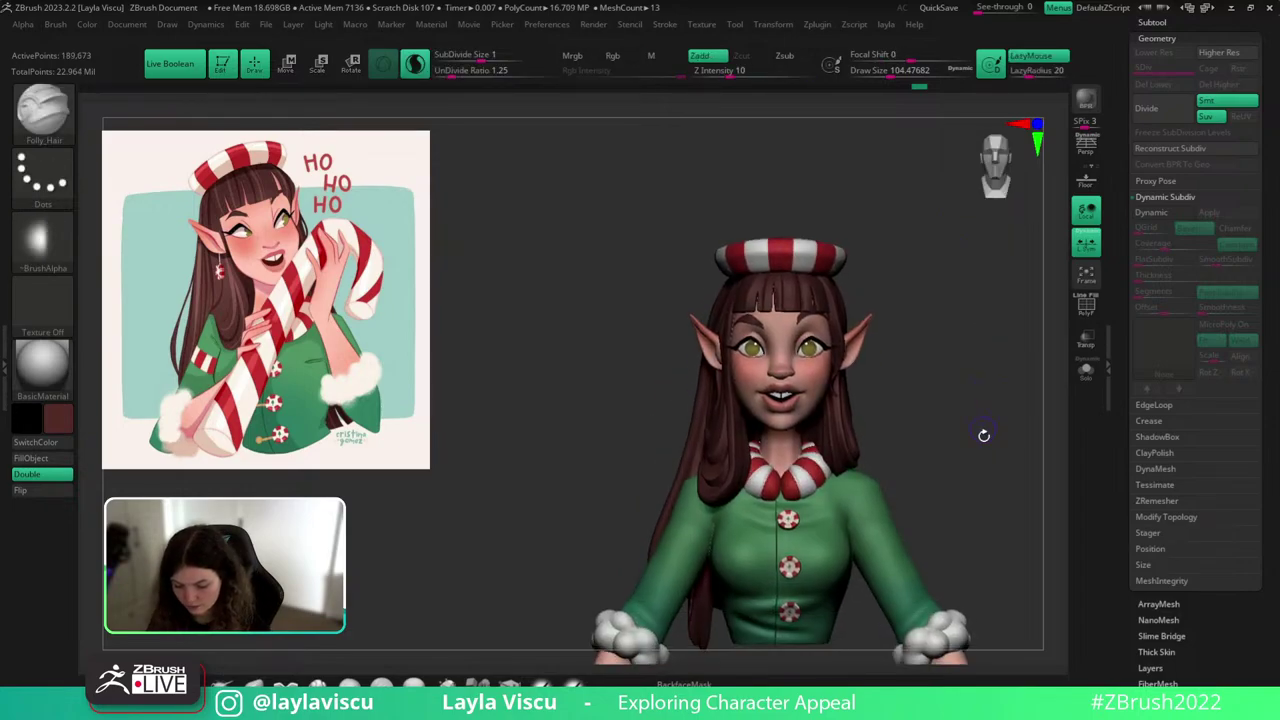
pyautogui.keyDown('alt'); pyautogui.moveTo(984, 437); pyautogui.dragTo(985, 357, button='right'); pyautogui.keyUp('alt')
pyautogui.moveTo(983, 372); pyautogui.dragTo(974, 548)
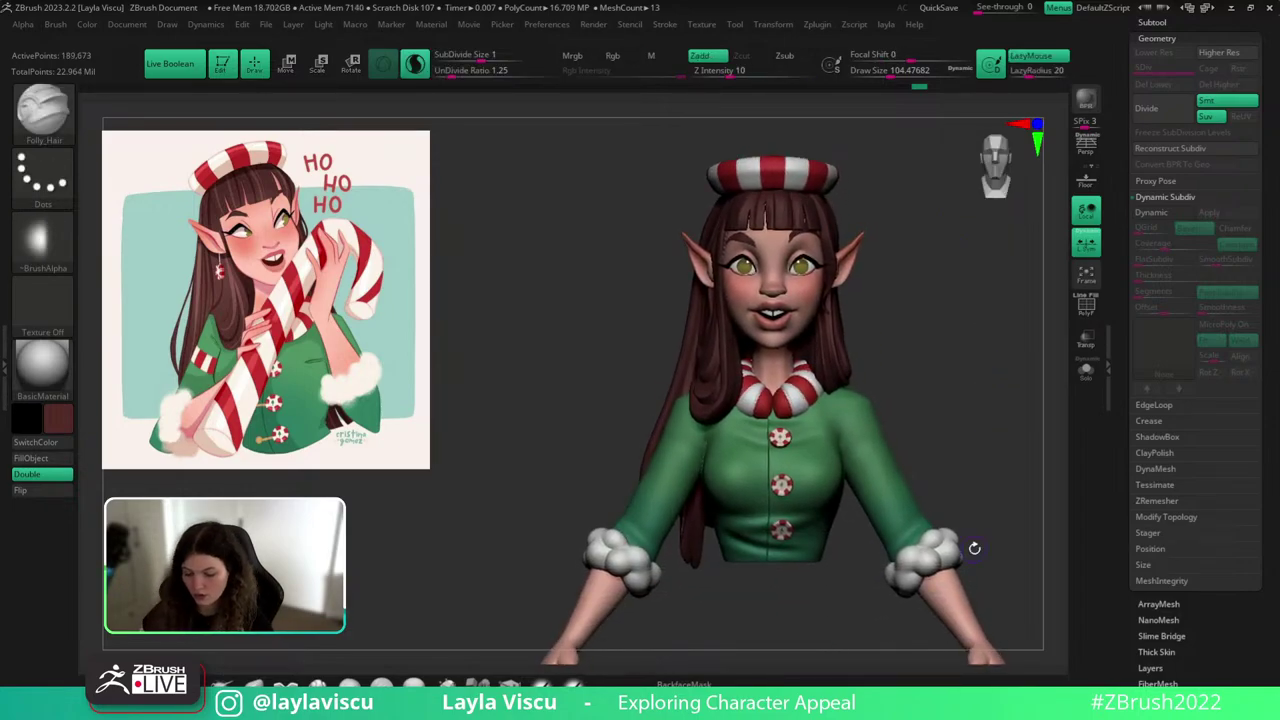
pyautogui.keyDown('ctrl'); pyautogui.moveTo(714, 497); pyautogui.dragTo(1035, 441, button='right'); pyautogui.keyUp('ctrl')
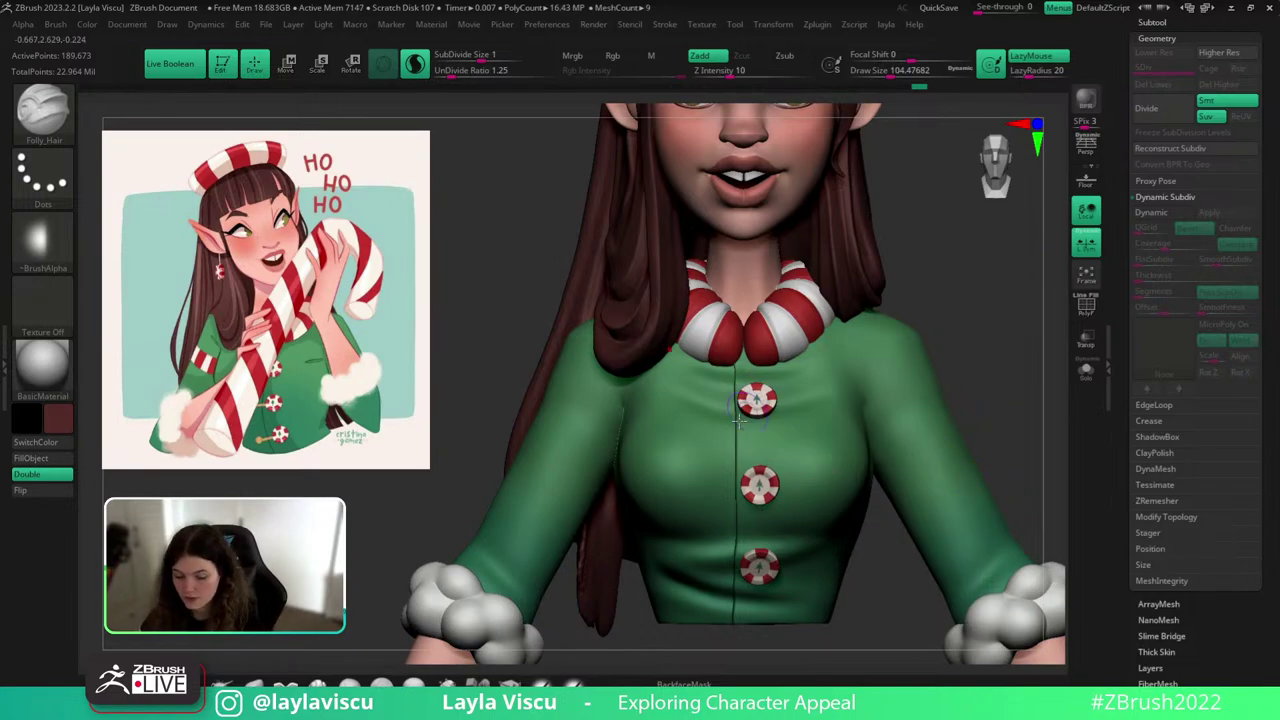
pyautogui.keyDown('ctrl'); pyautogui.moveTo(681, 409); pyautogui.dragTo(651, 403, button='right'); pyautogui.keyUp('ctrl')
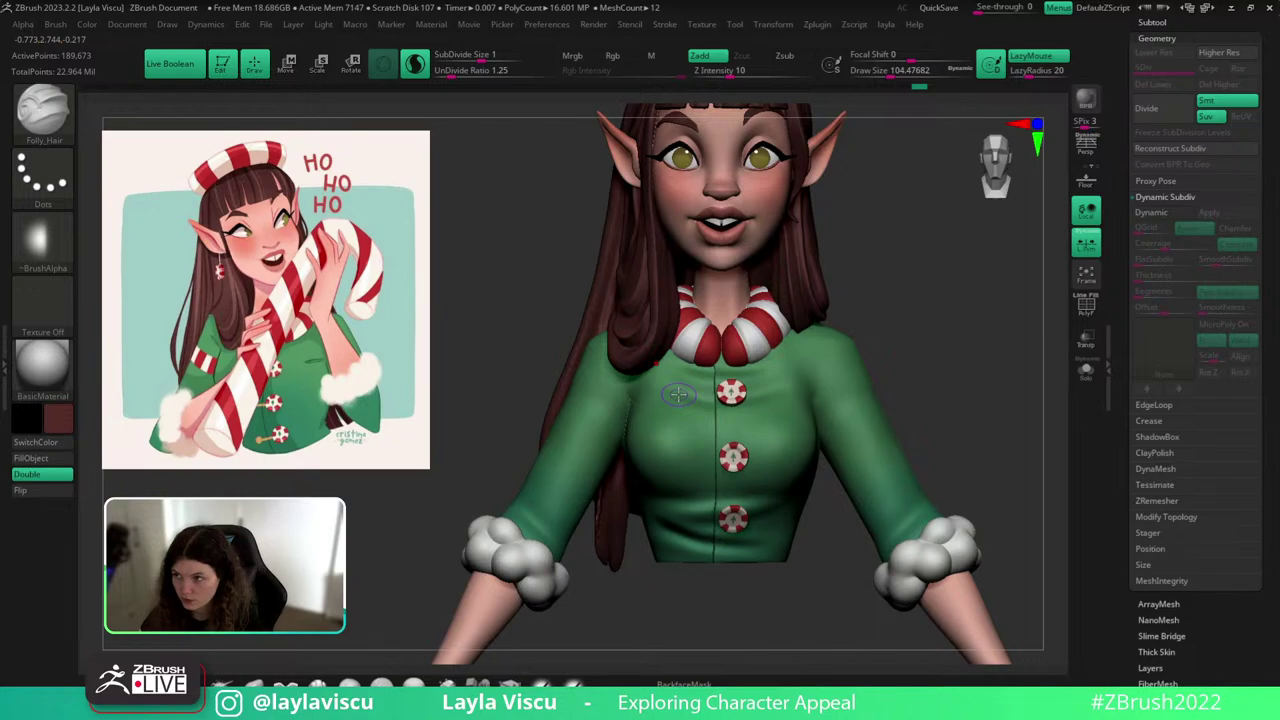
pyautogui.keyDown('ctrl'); pyautogui.moveTo(909, 333); pyautogui.dragTo(846, 332, button='right'); pyautogui.keyUp('ctrl')
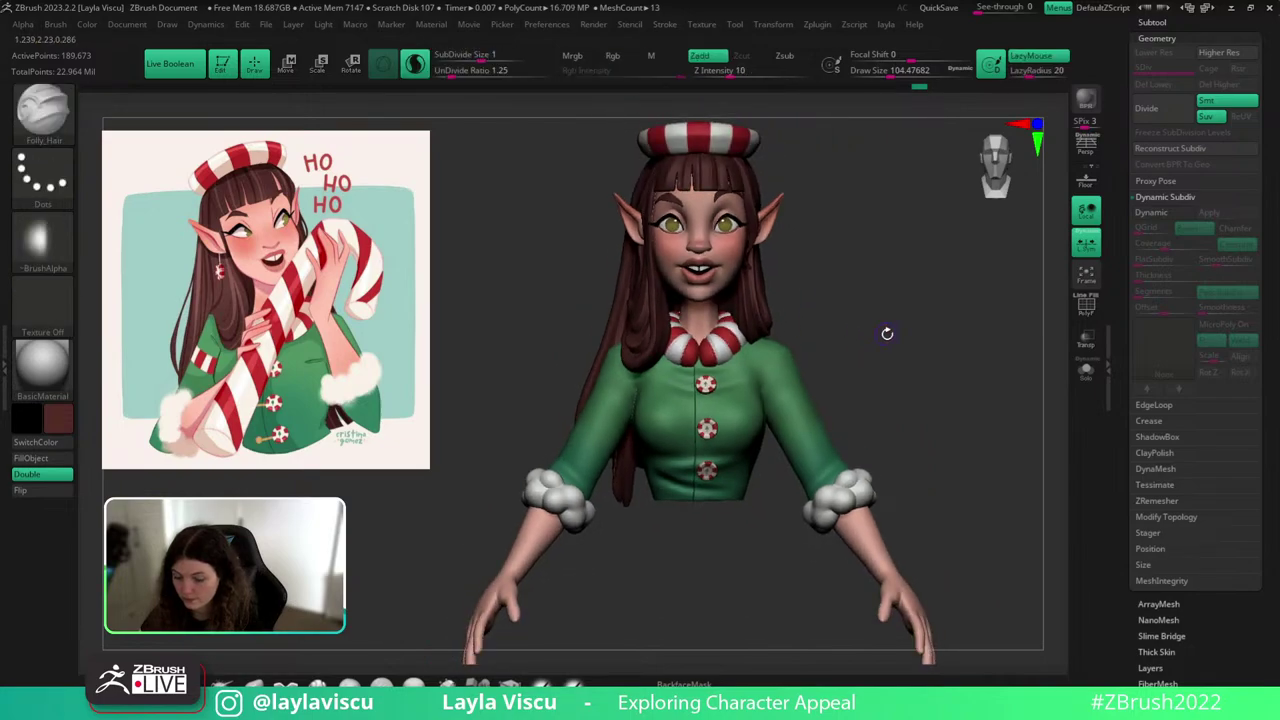
pyautogui.moveTo(944, 463); pyautogui.dragTo(908, 466, button='right')
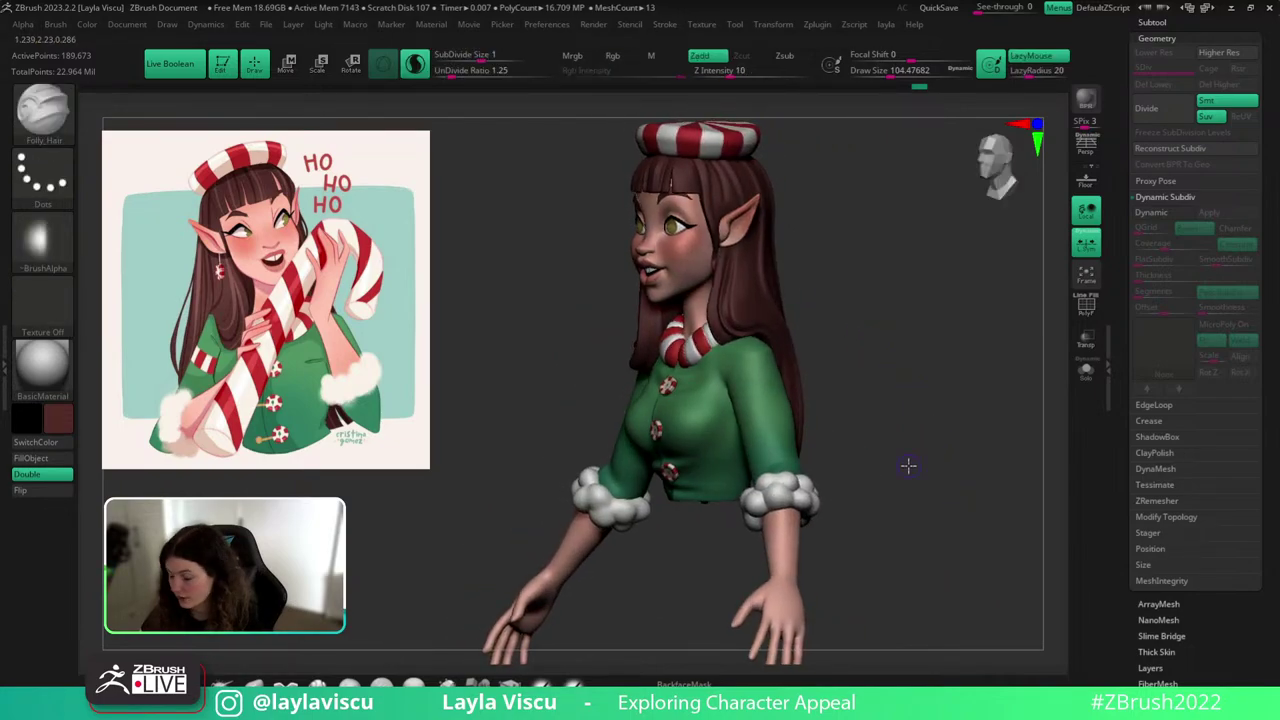